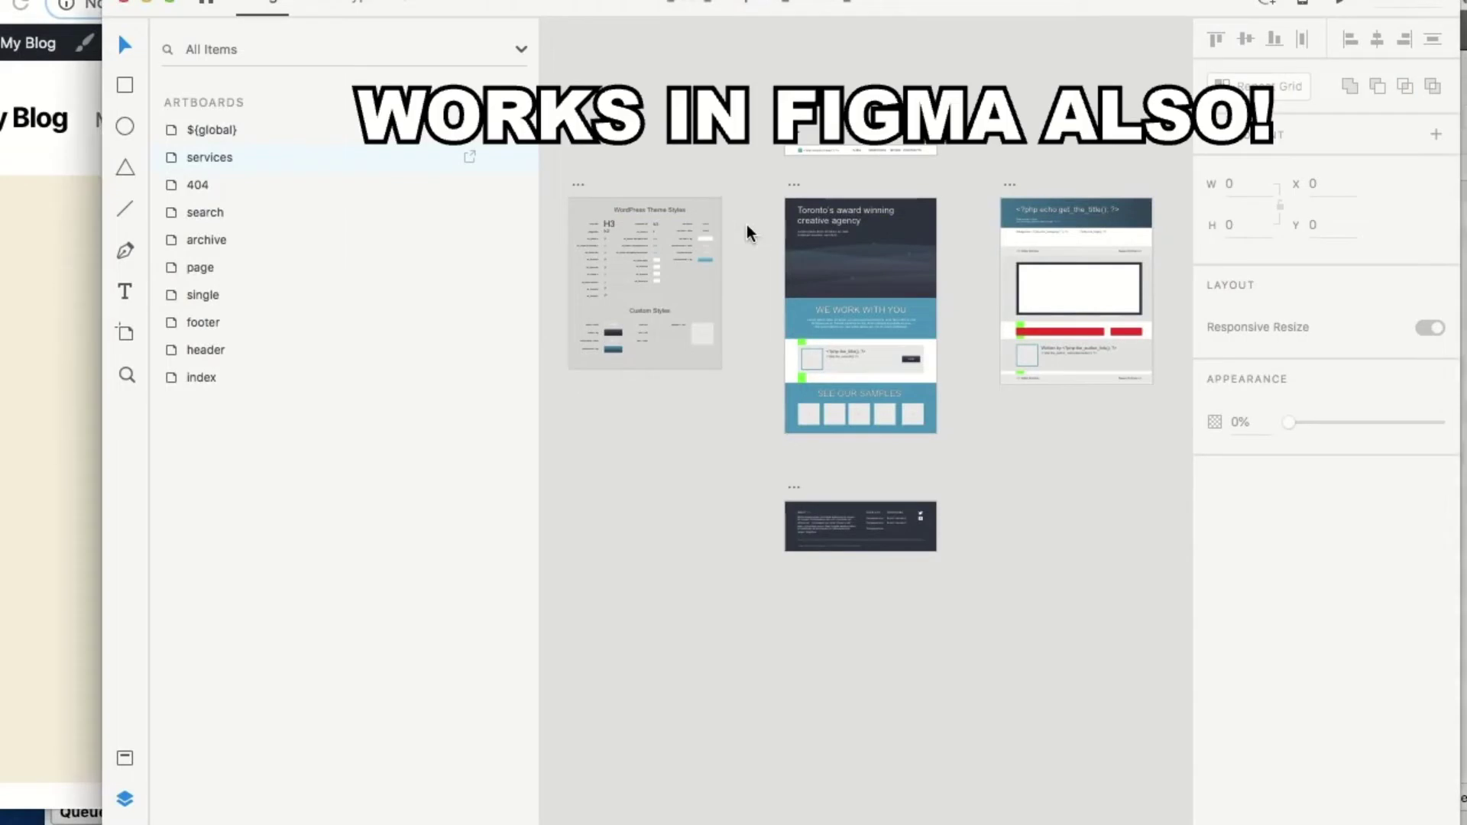
Examine the WordPress theme styles and custom styles on the ${global} artboard
scroll(747, 229, "up", 3)
scroll(748, 230, "left", 2)
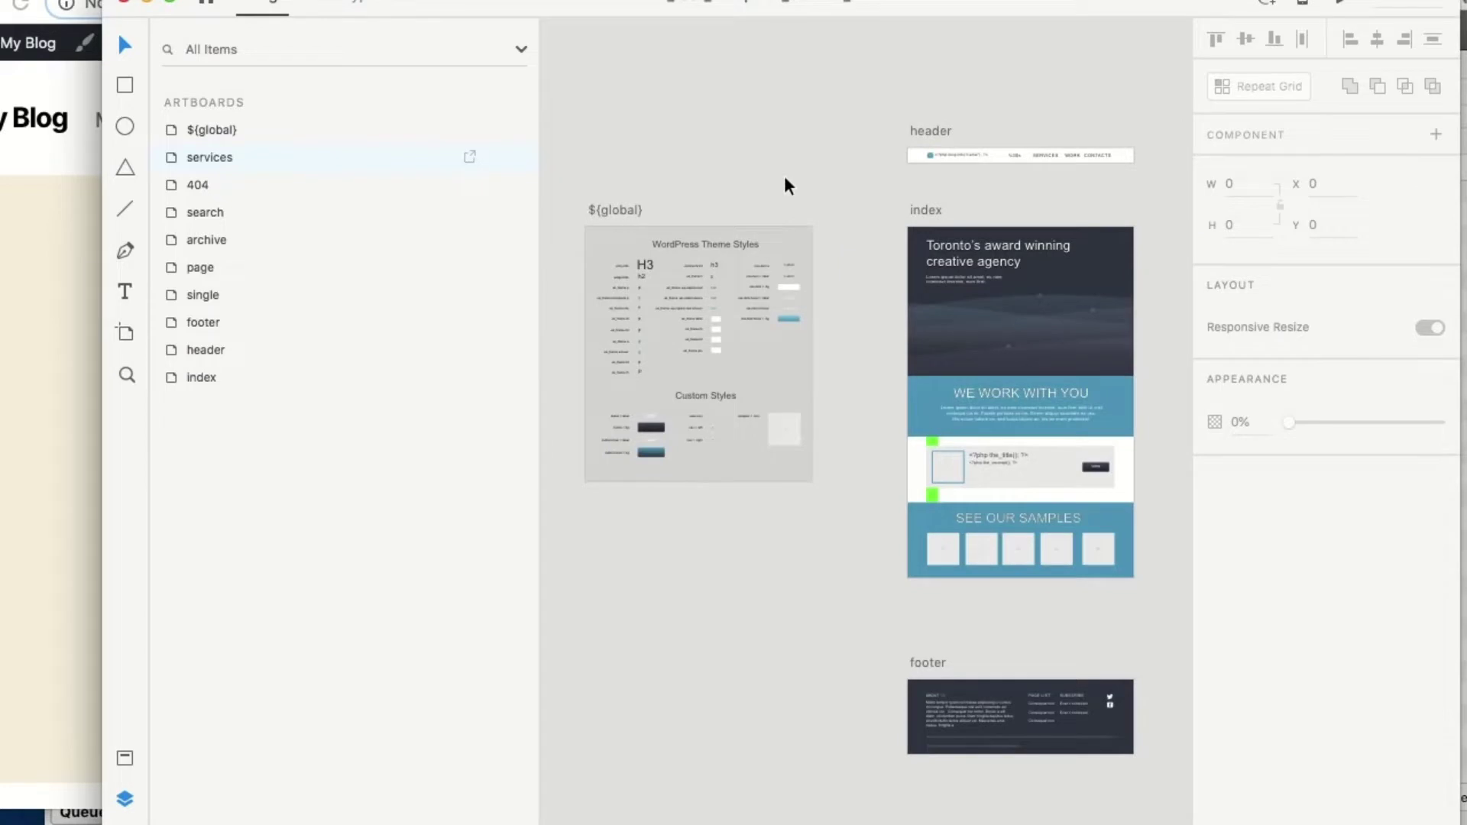
scroll(787, 185, "up", 5)
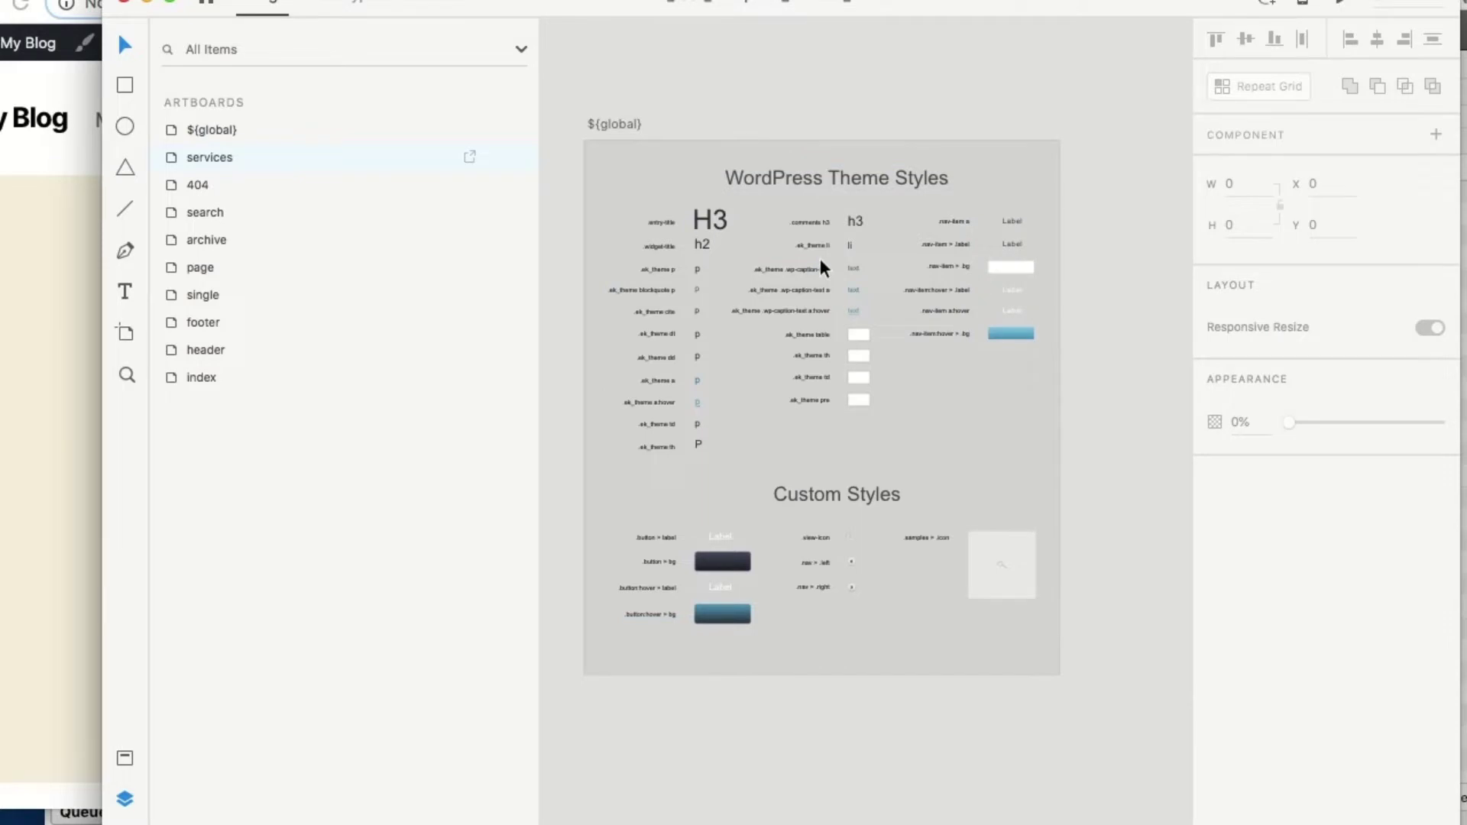
scroll(821, 268, "up", 10)
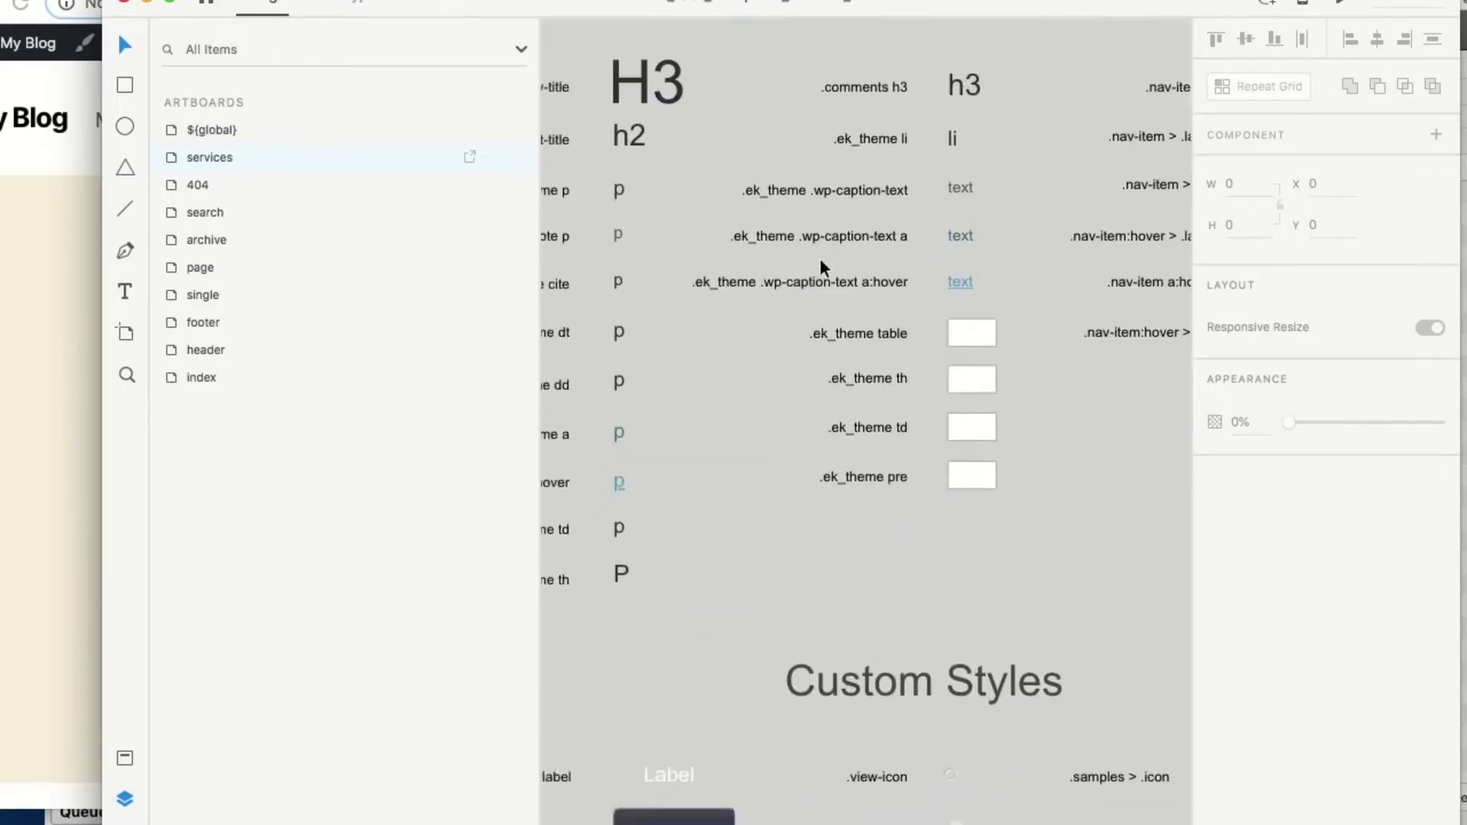
scroll(821, 268, "down", 5)
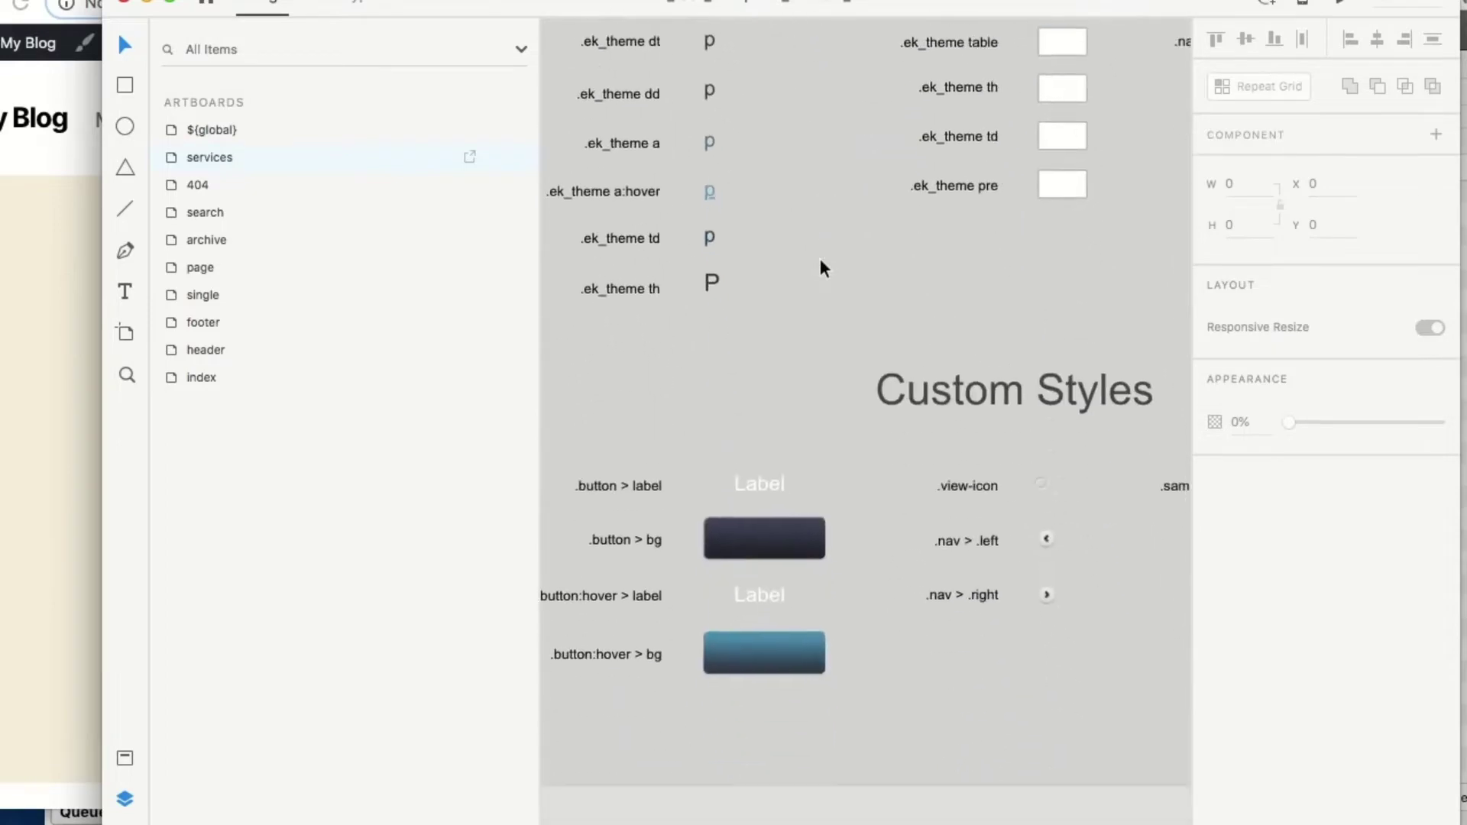
scroll(821, 267, "up", 8)
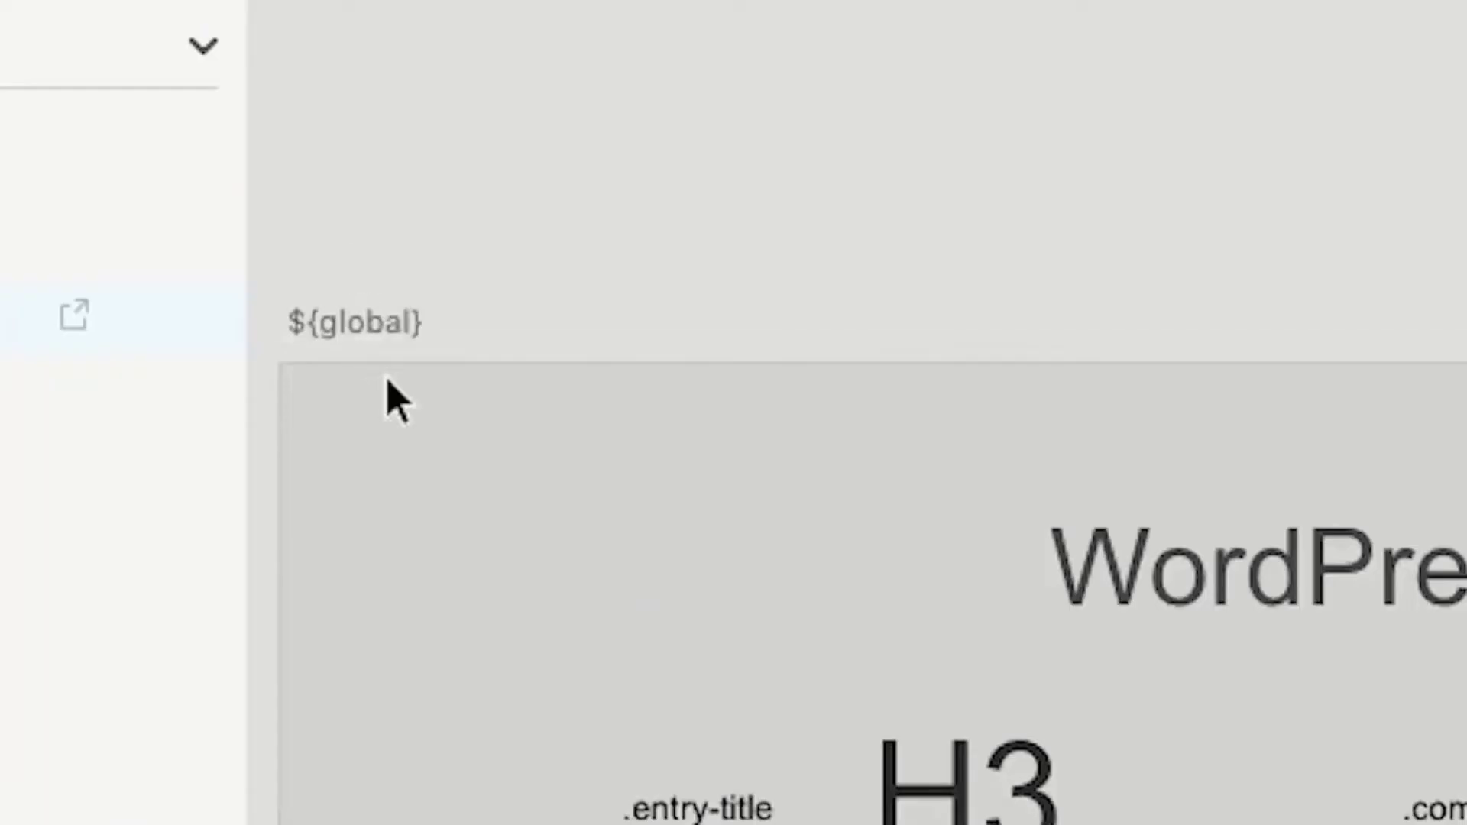
scroll(344, 344, "left", 5)
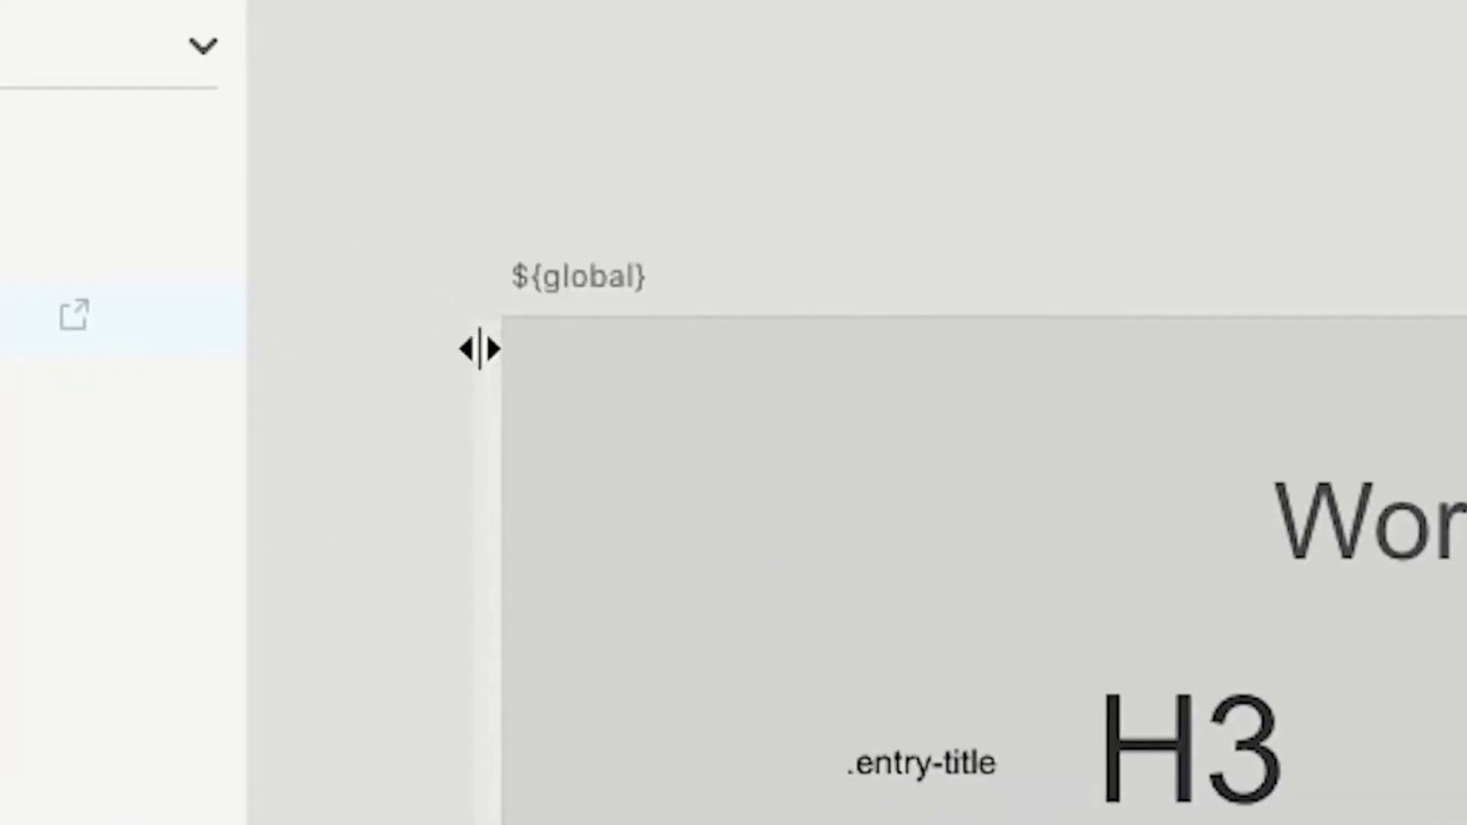
Review the layouts of the index, page, archive, 404 and services artboards
scroll(949, 514, "down", 5)
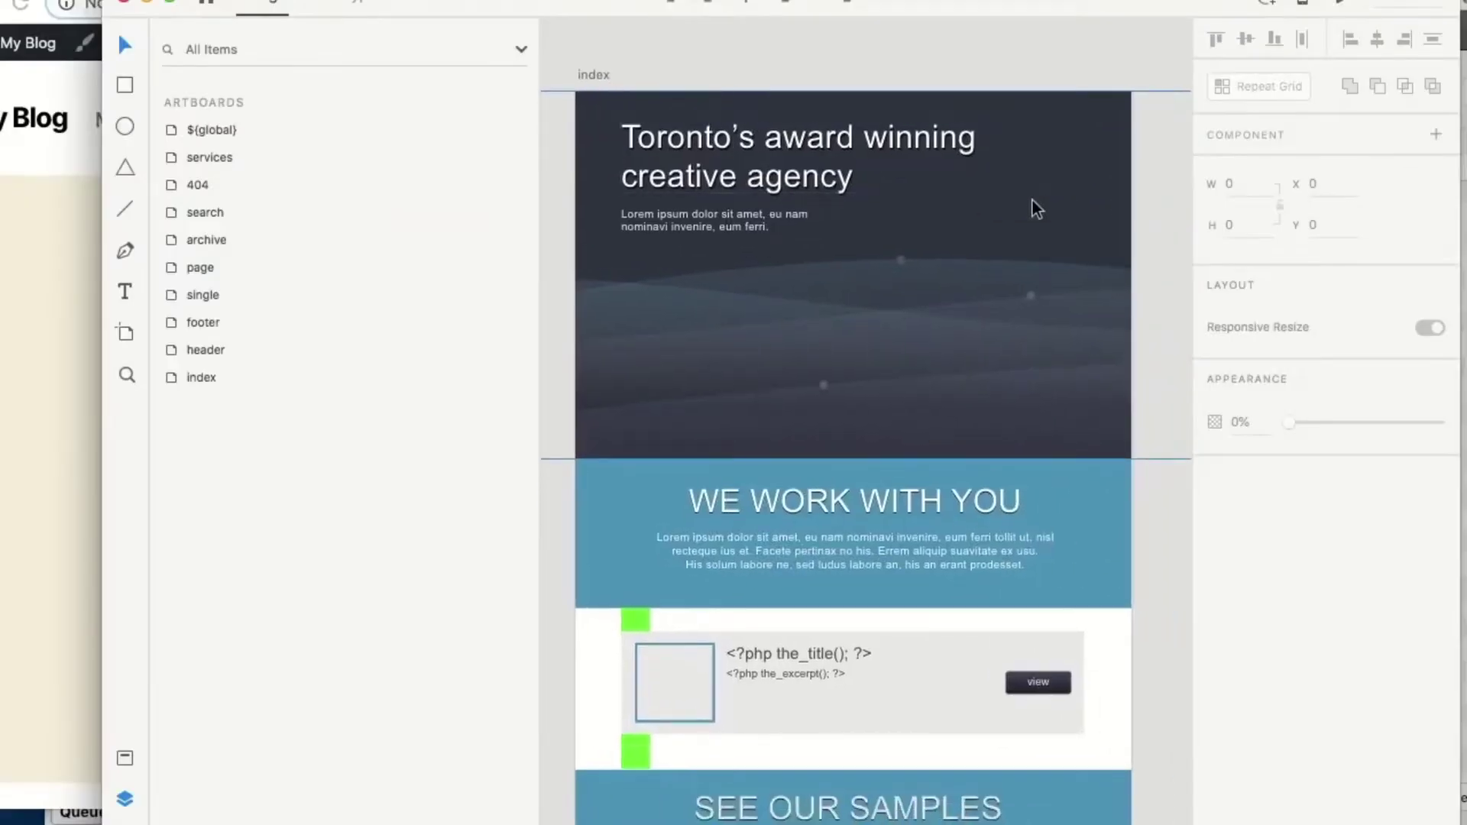
scroll(1035, 209, "down", 5)
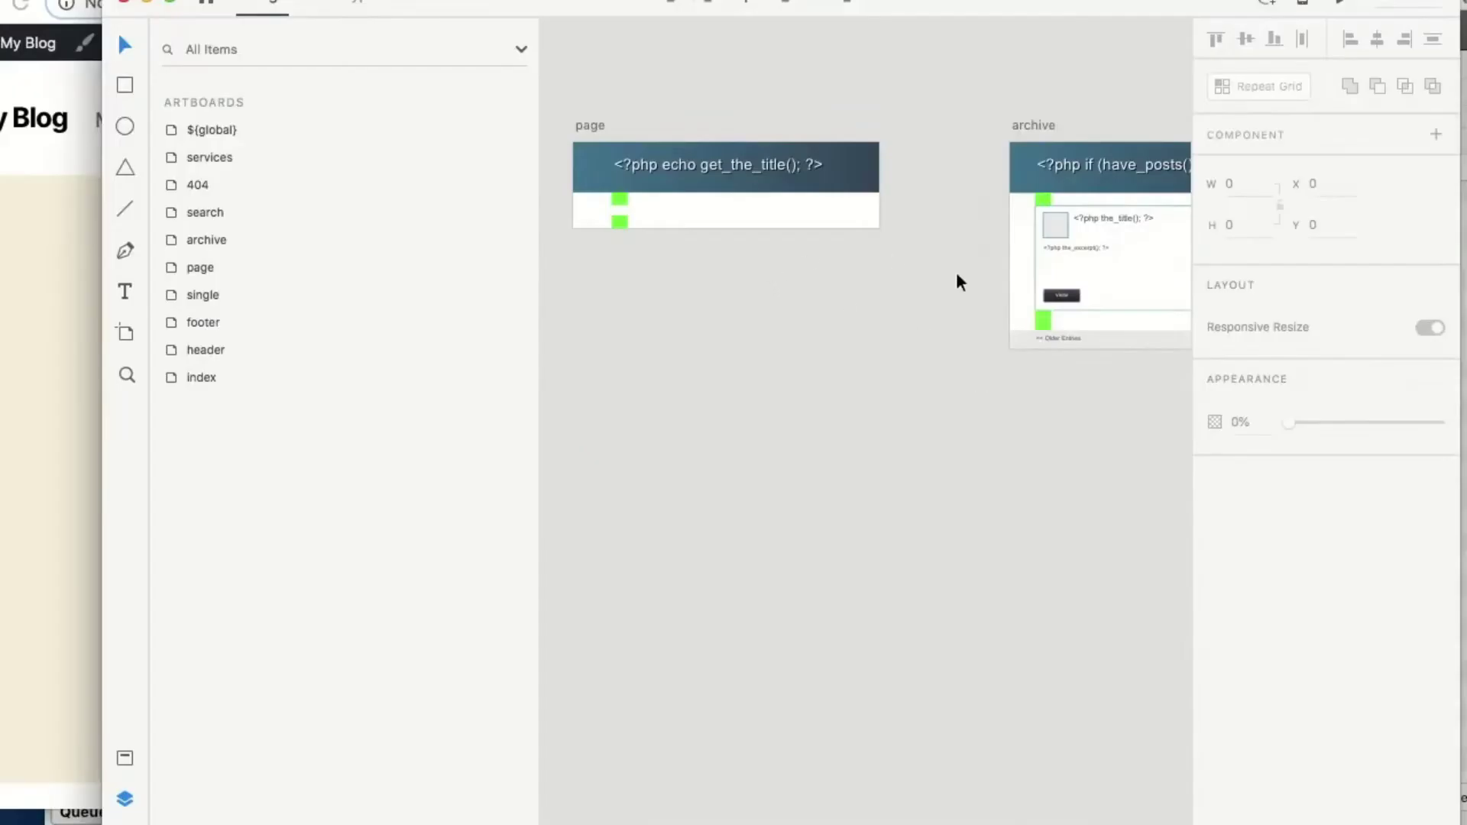
scroll(956, 281, "right", 10)
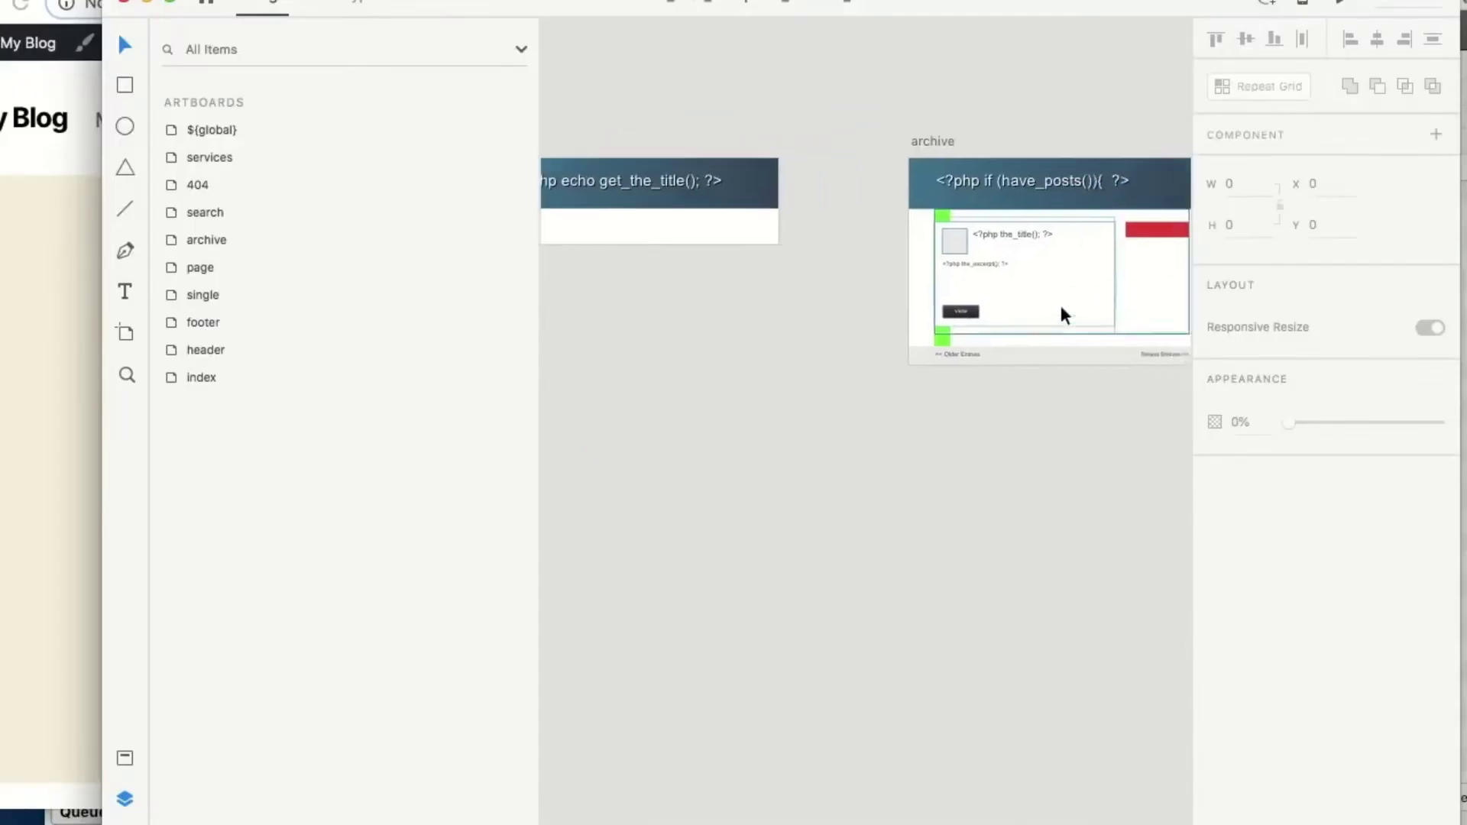
scroll(1064, 314, "right", 10)
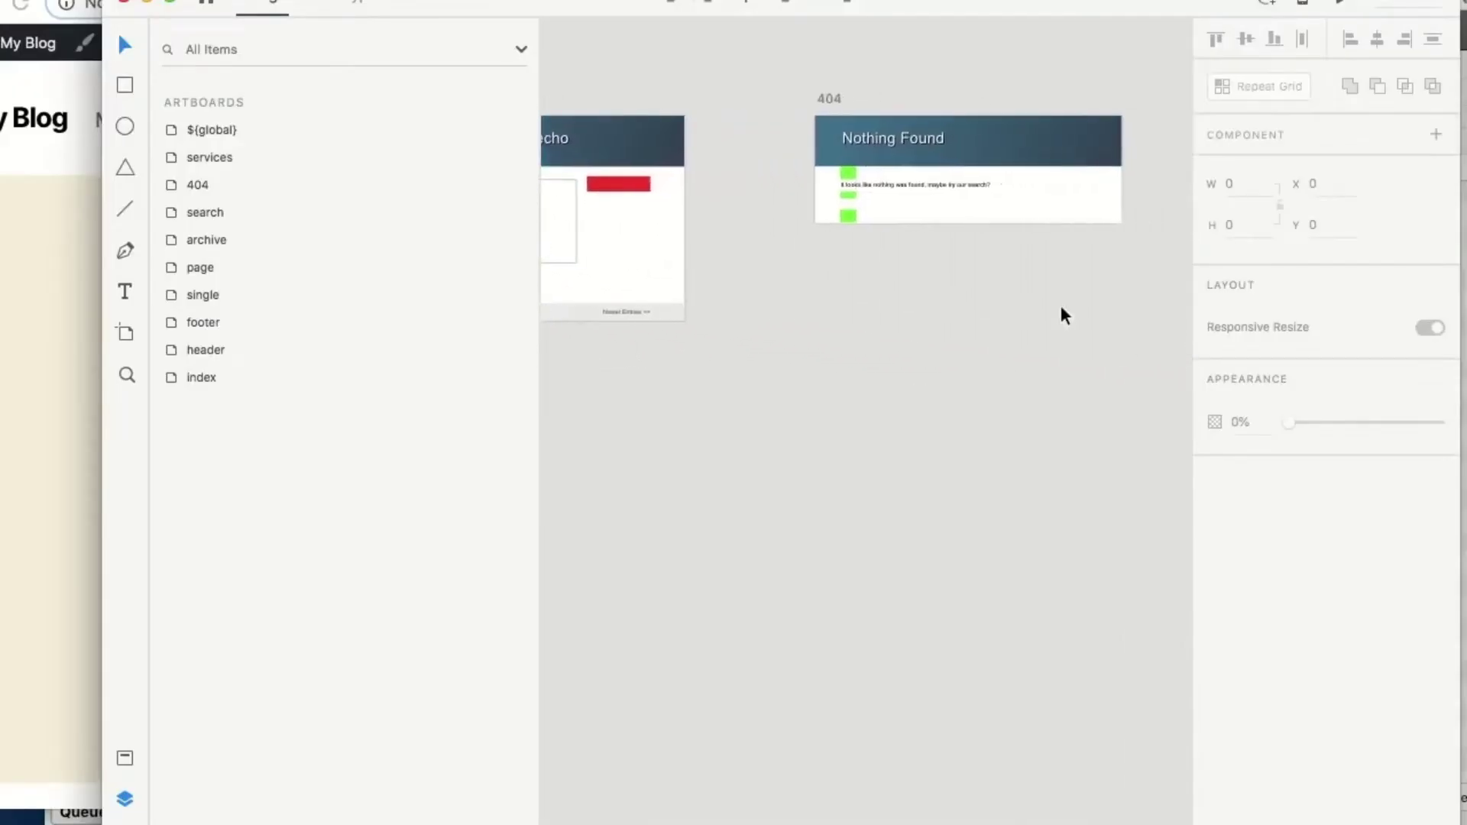
scroll(1065, 315, "right", 3)
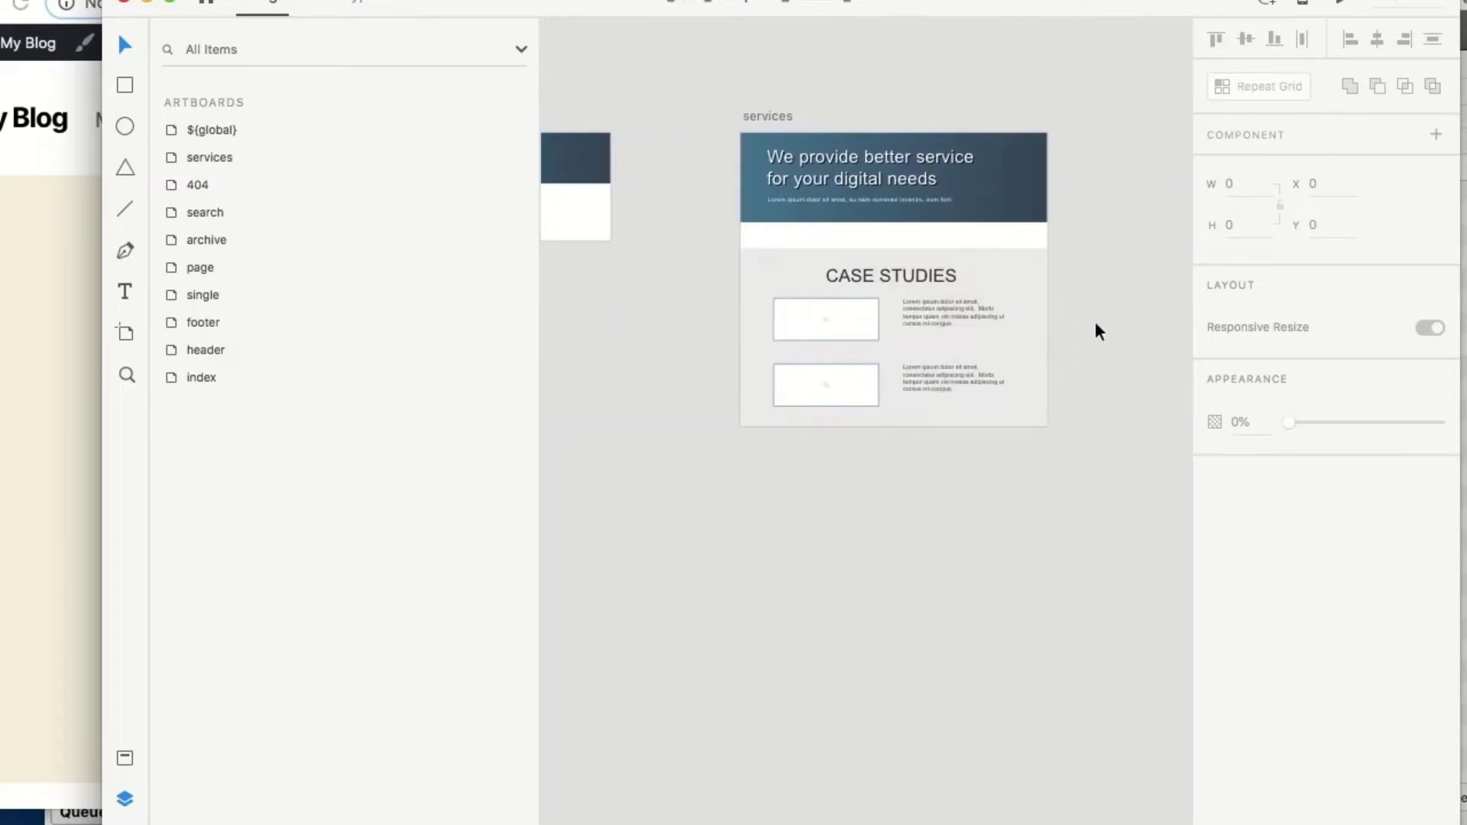
scroll(1098, 331, "left", 15)
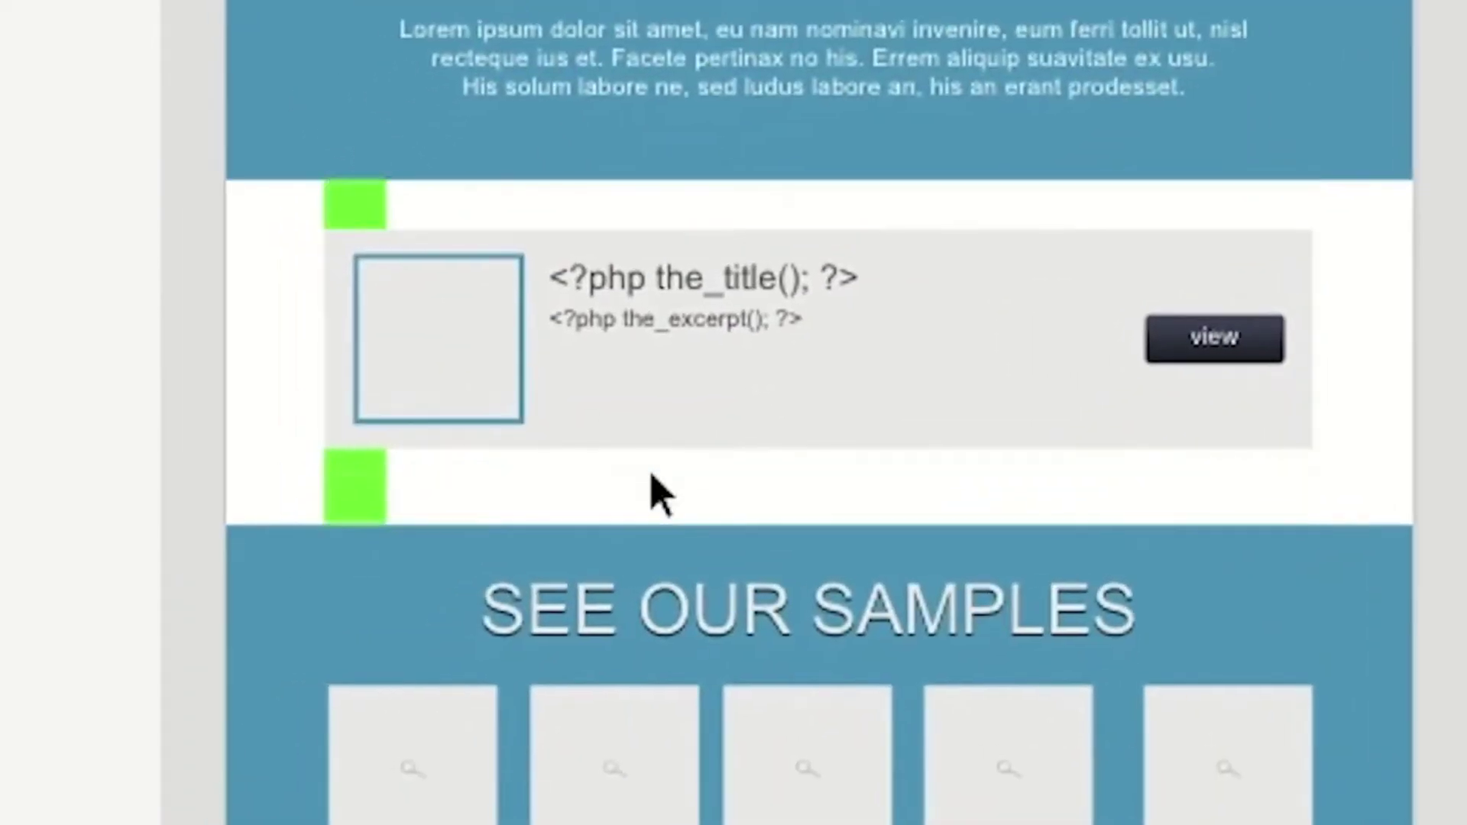
Inspect the nested layers of the ${div|posts} group on the index artboard down to ${div|has_post_thumbnail}, and collapse the group again
left_click(679, 384)
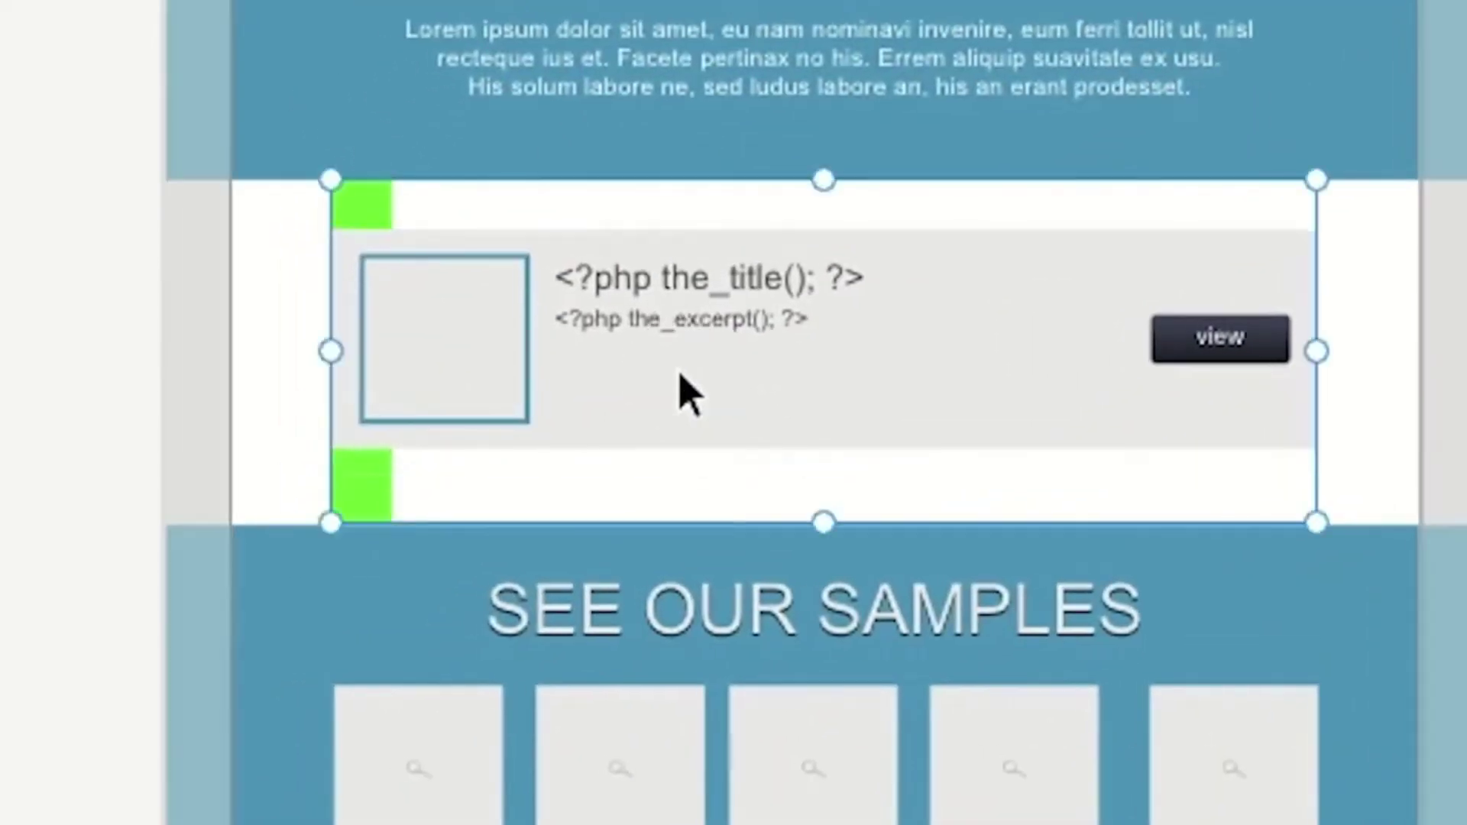
left_click(680, 374)
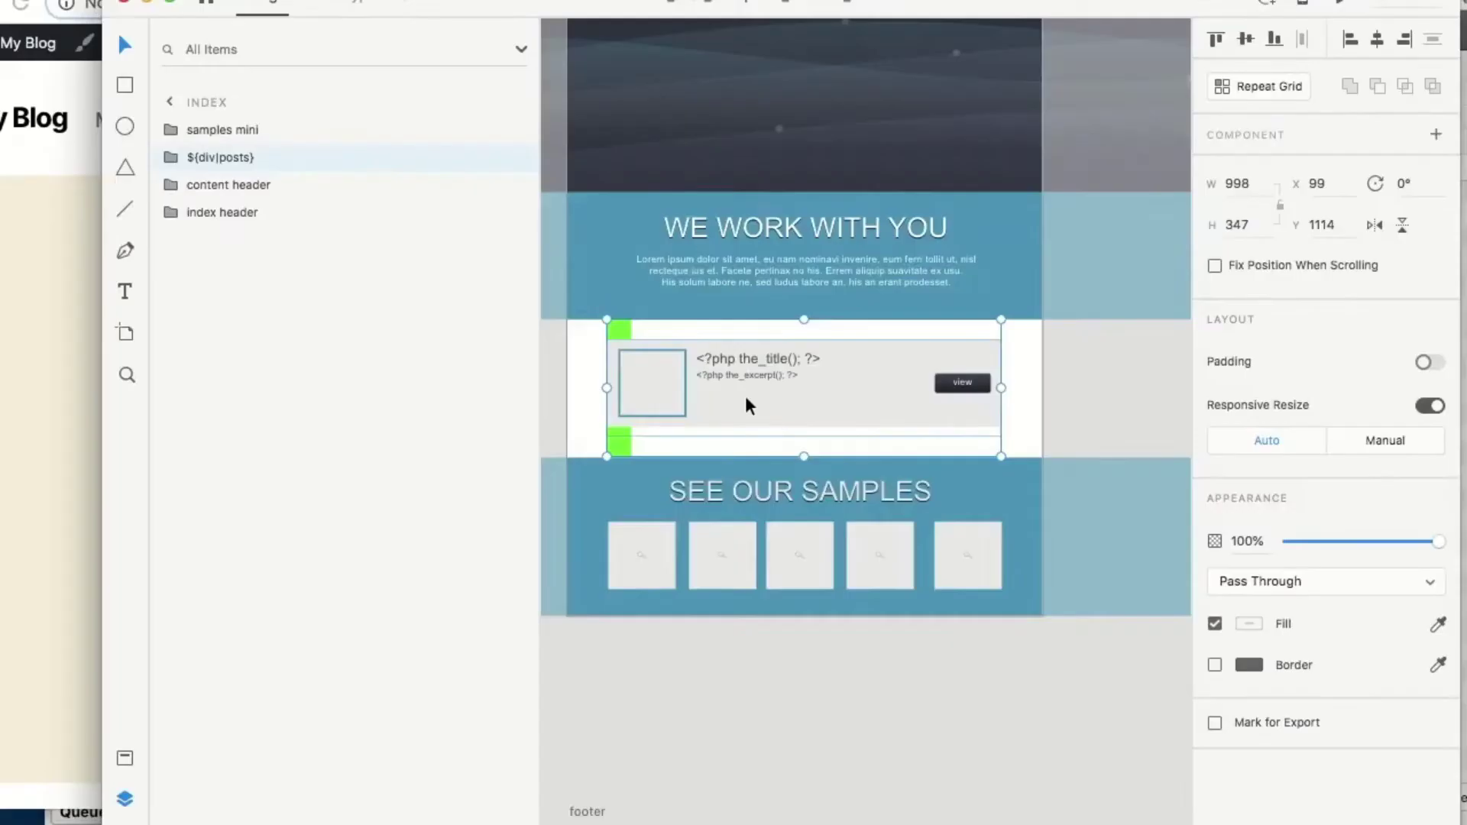
left_click(679, 379)
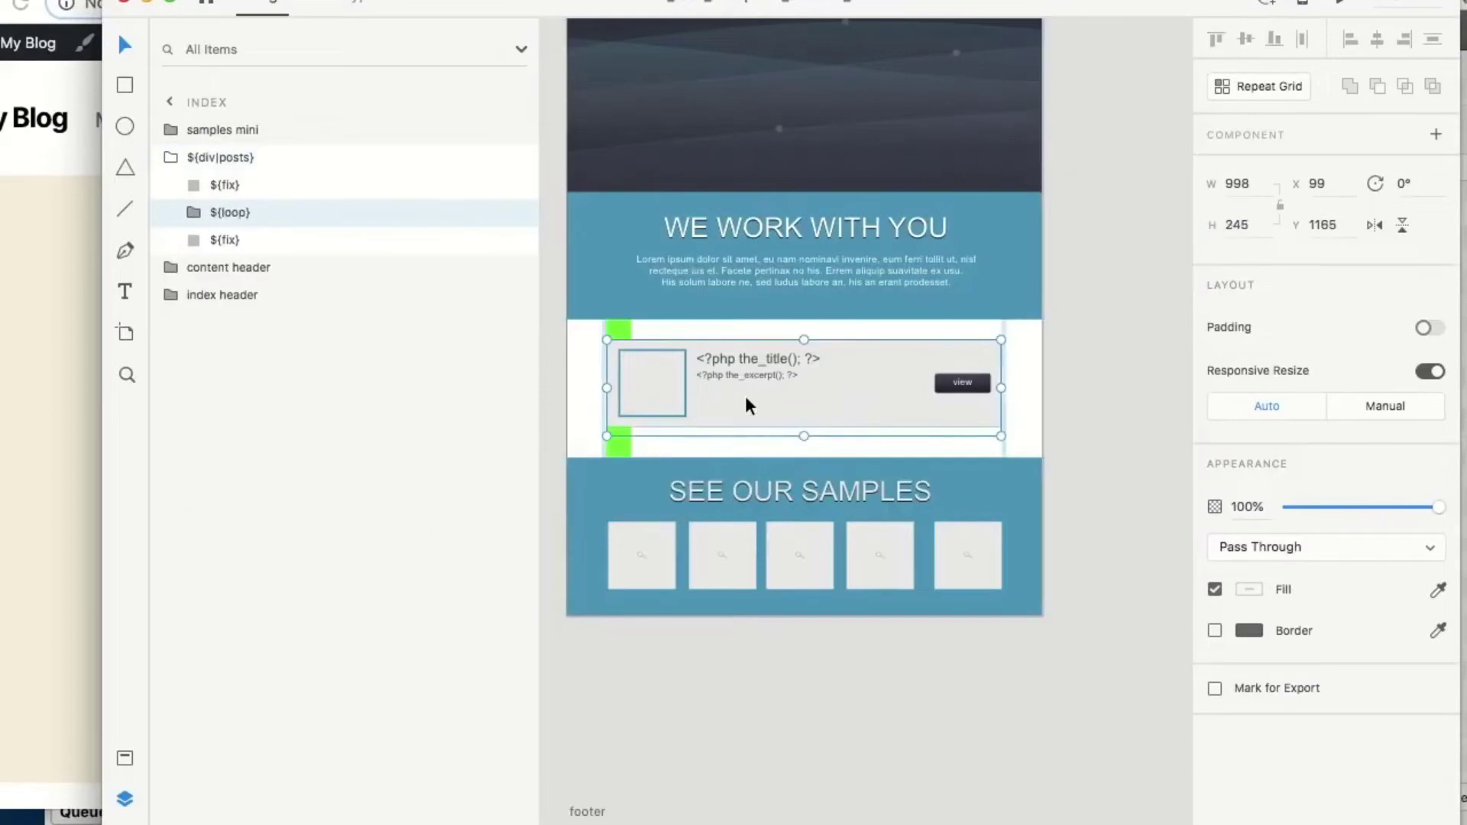
double_click(747, 399)
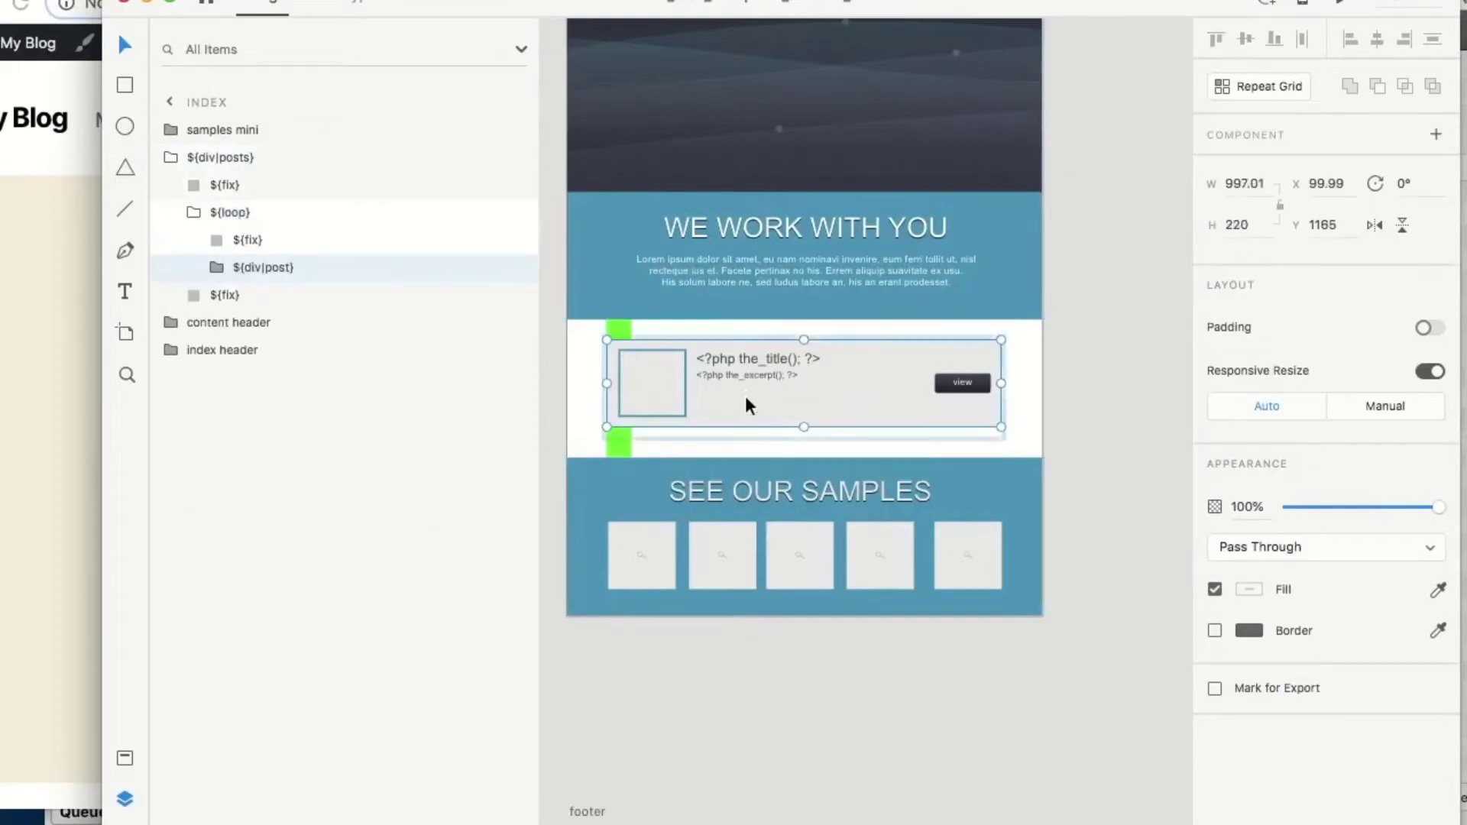
double_click(747, 399)
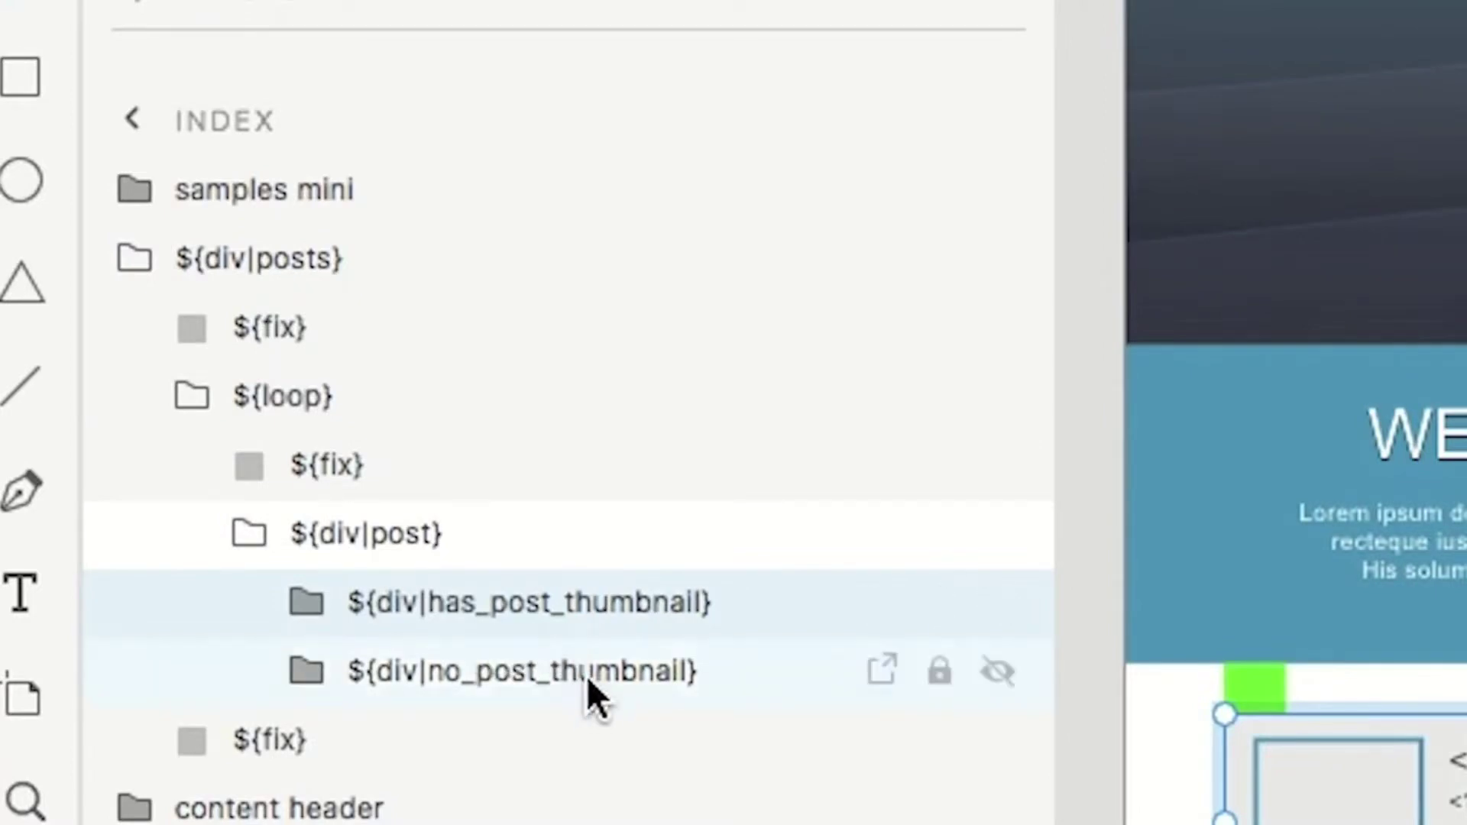
left_click(191, 396)
left_click(135, 259)
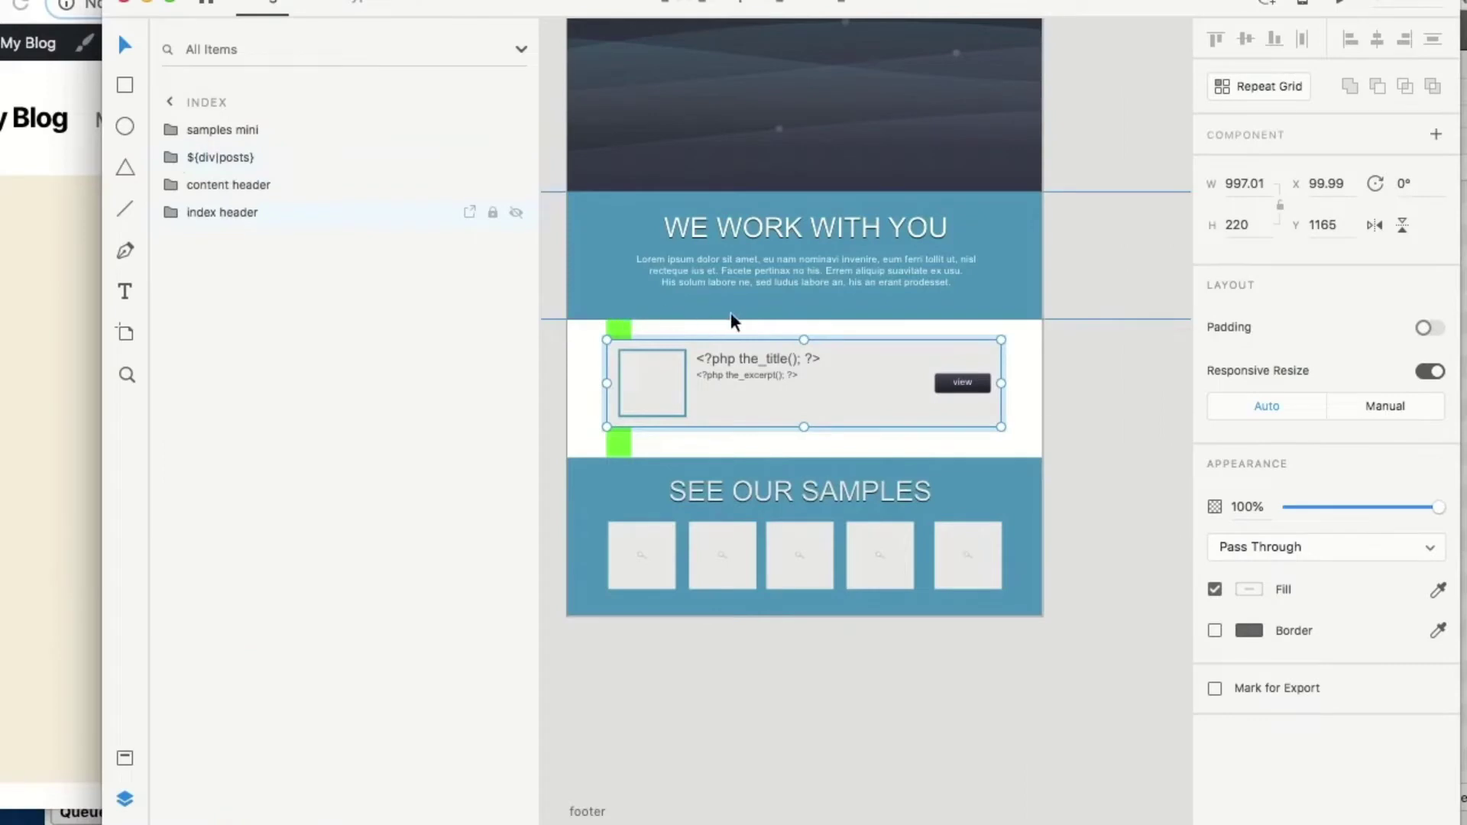
Collapse the Images section of the Lightning Storm plugin and review the Customize options, keeping CSS image output and Dynamic output enabled
scroll(812, 281, "down", 3)
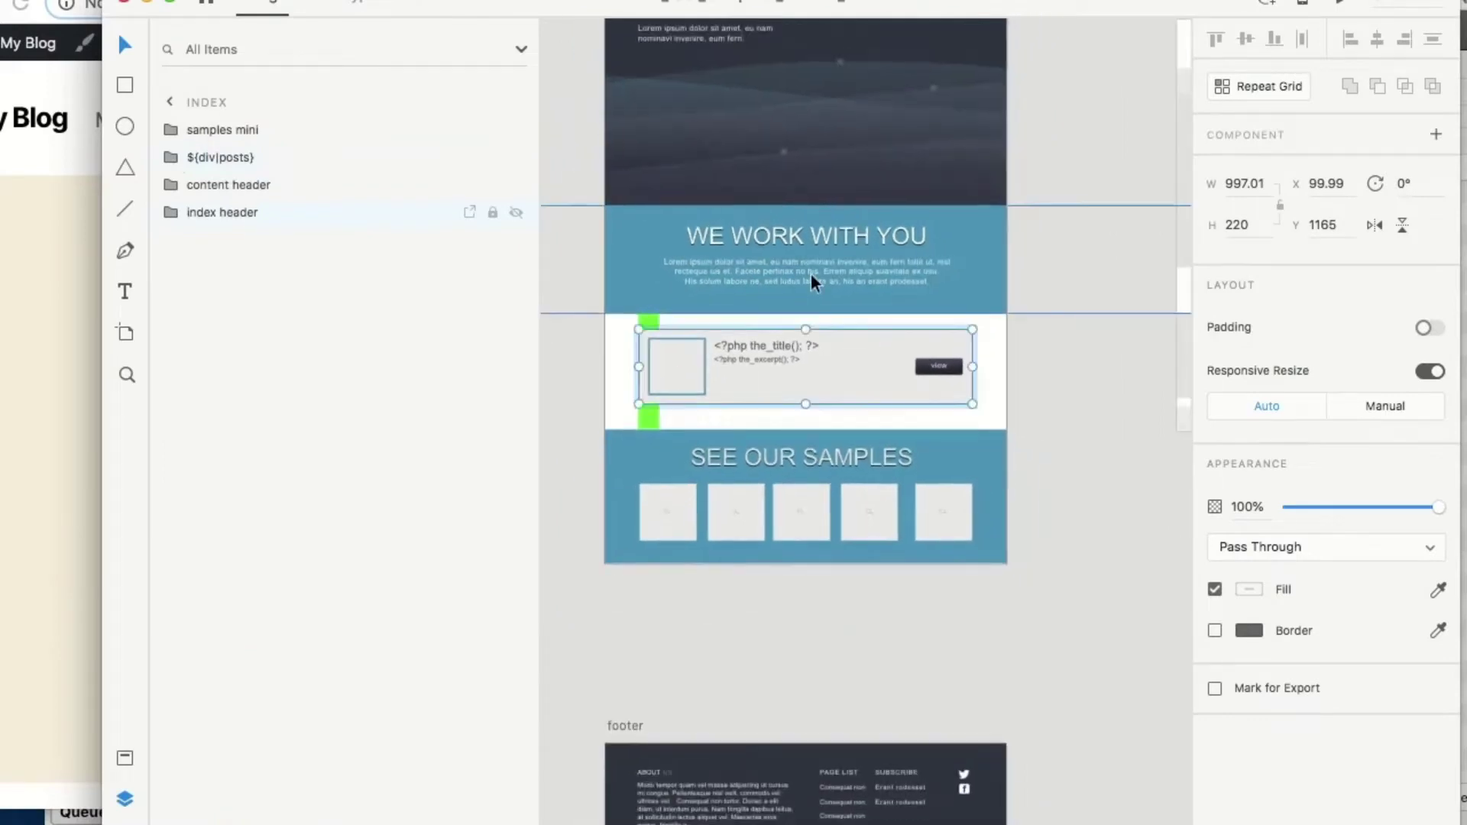
scroll(821, 279, "down", 1)
scroll(833, 276, "down", 2)
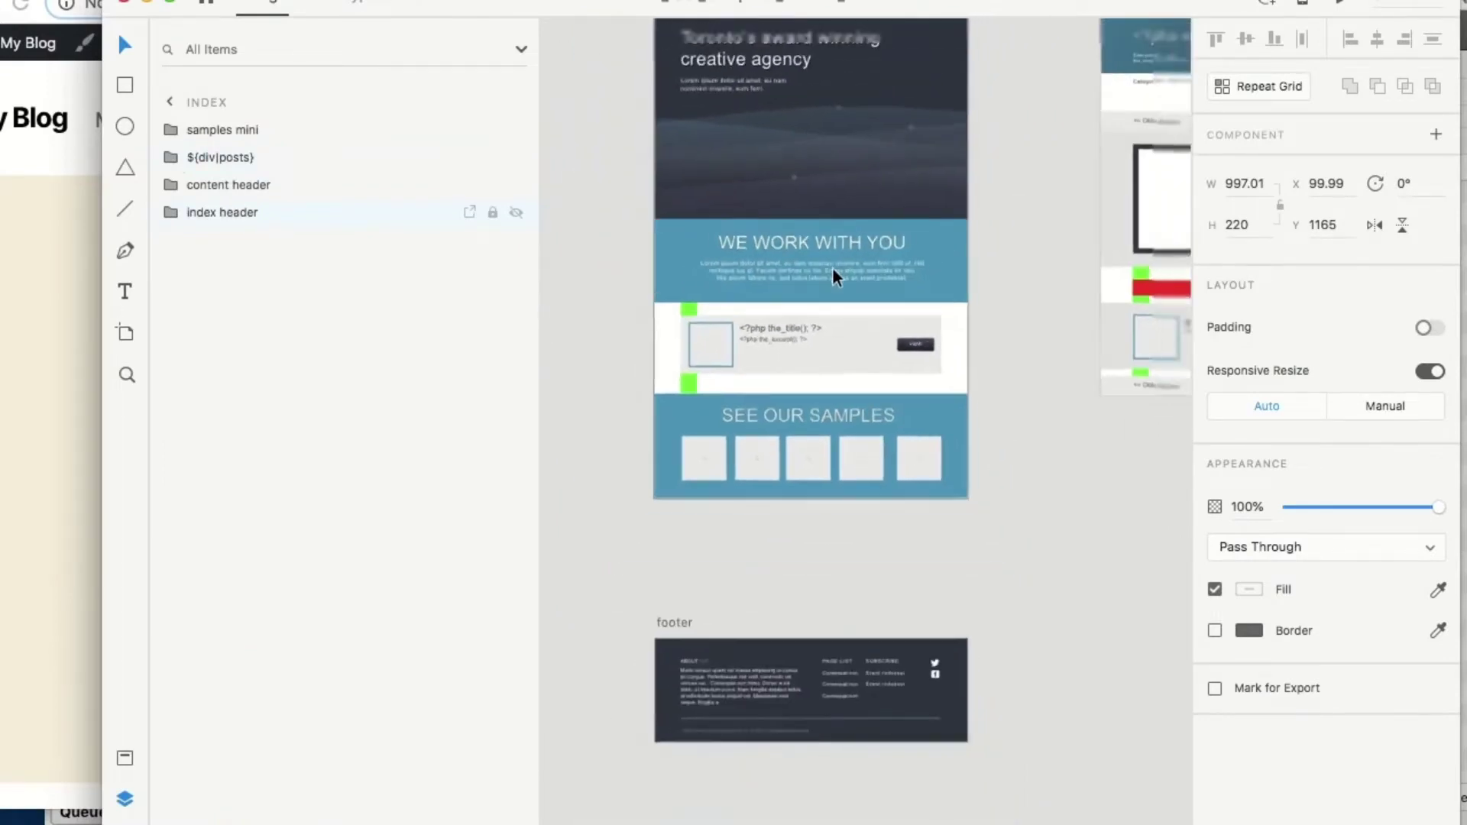
scroll(835, 278, "up", 2)
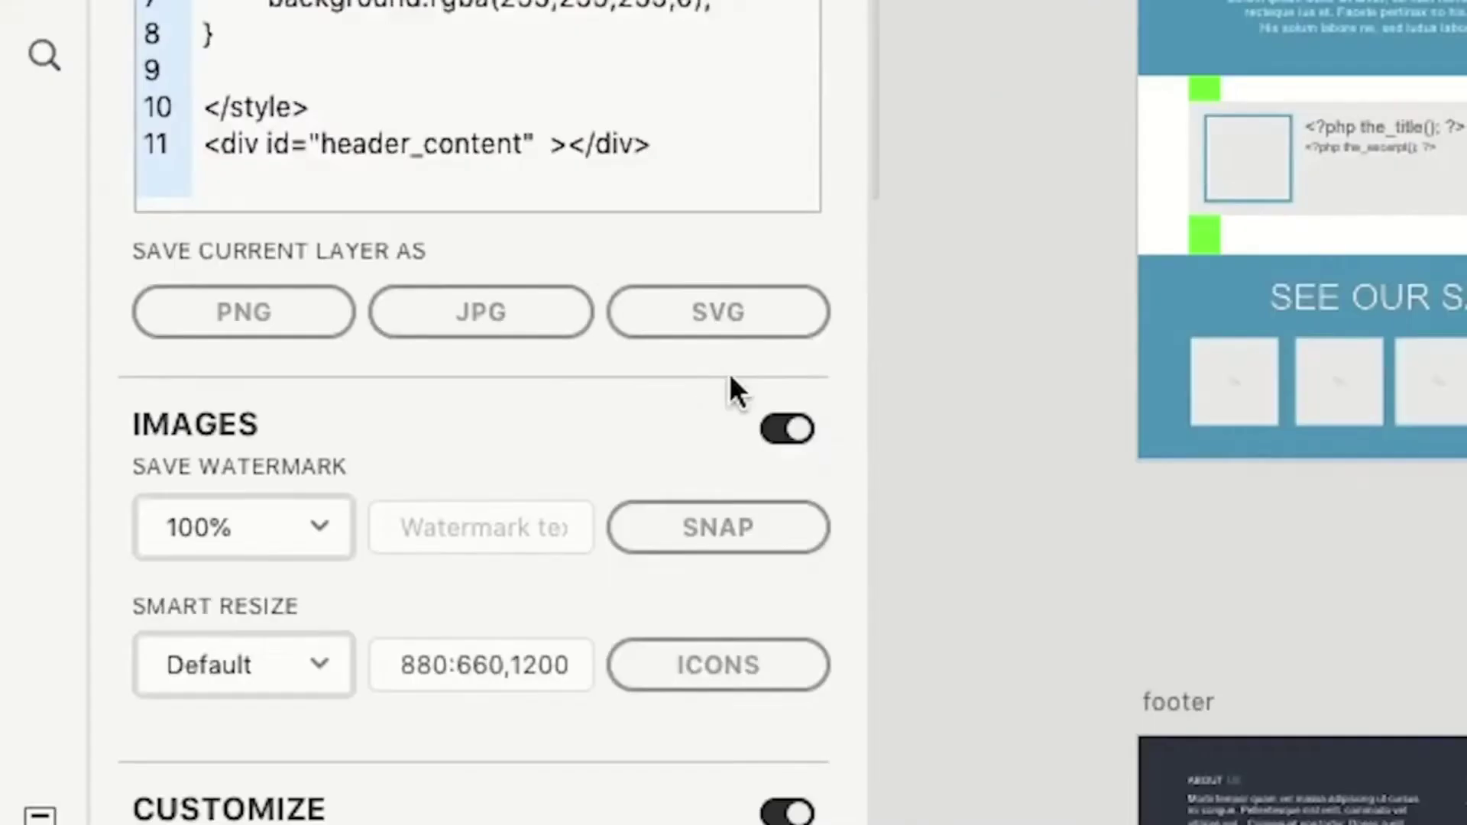
left_click(791, 428)
scroll(582, 623, "down", 3)
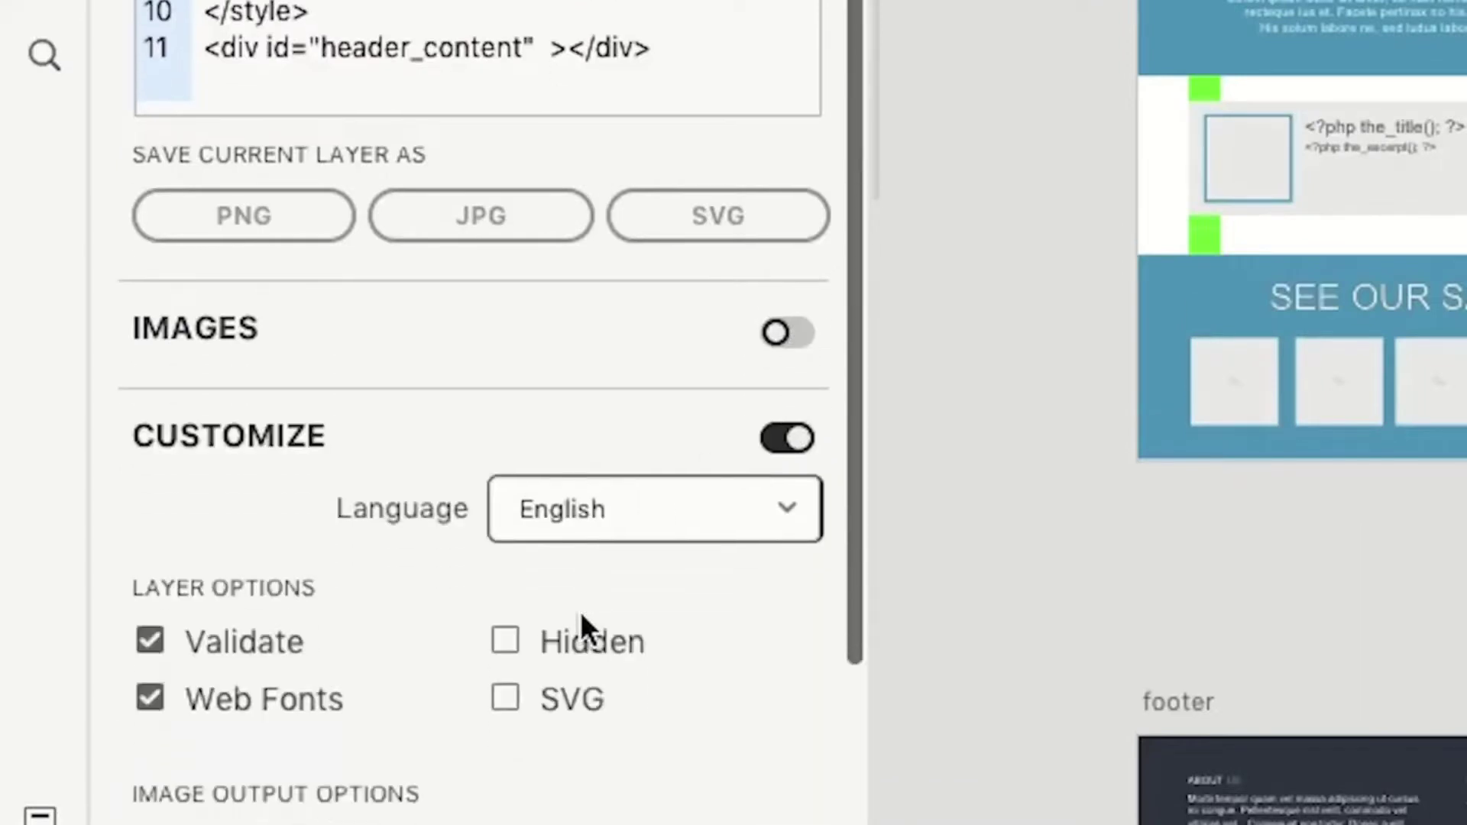
scroll(581, 615, "down", 3)
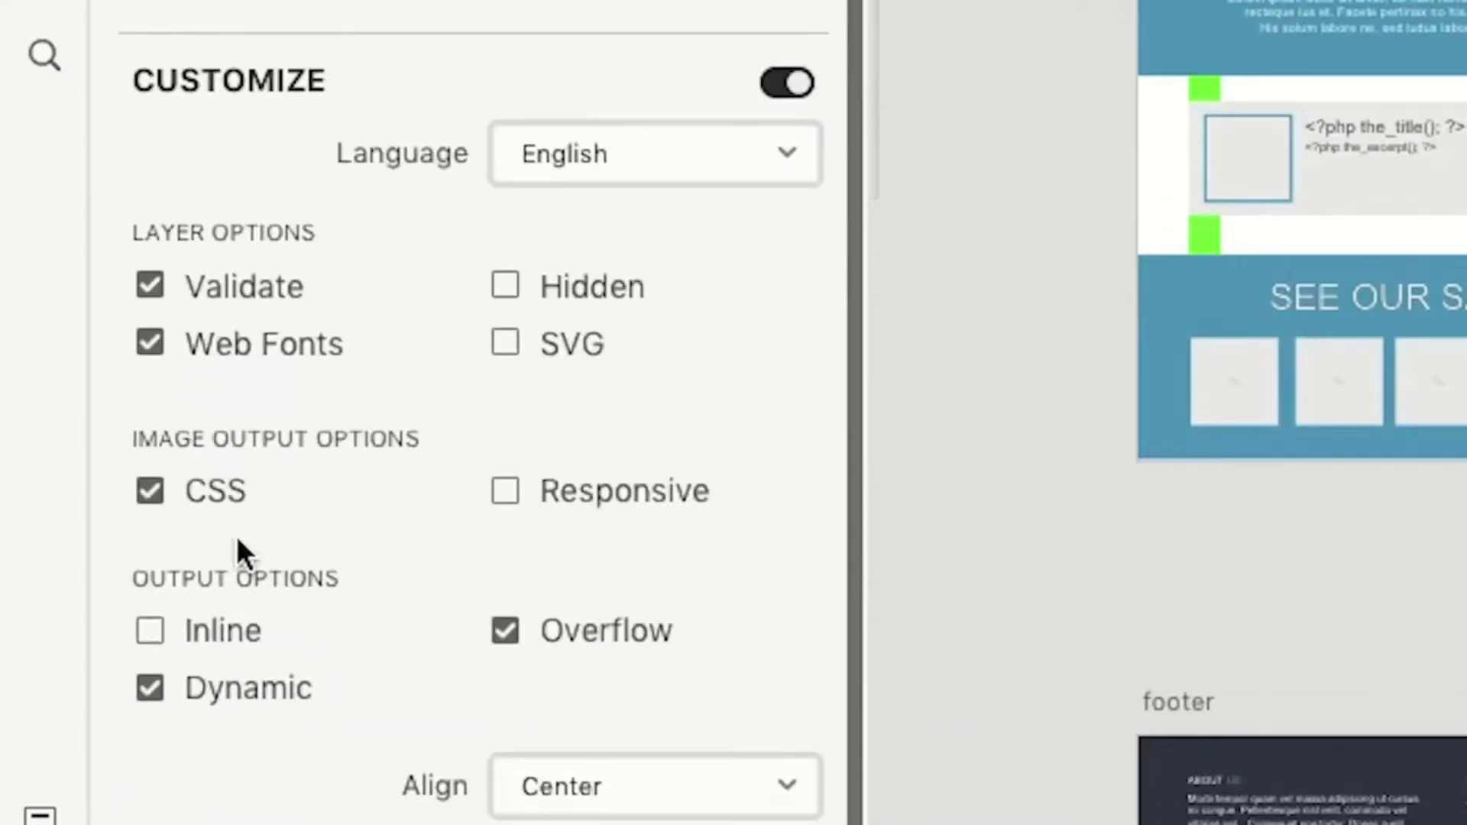
left_click(149, 493)
left_click(149, 494)
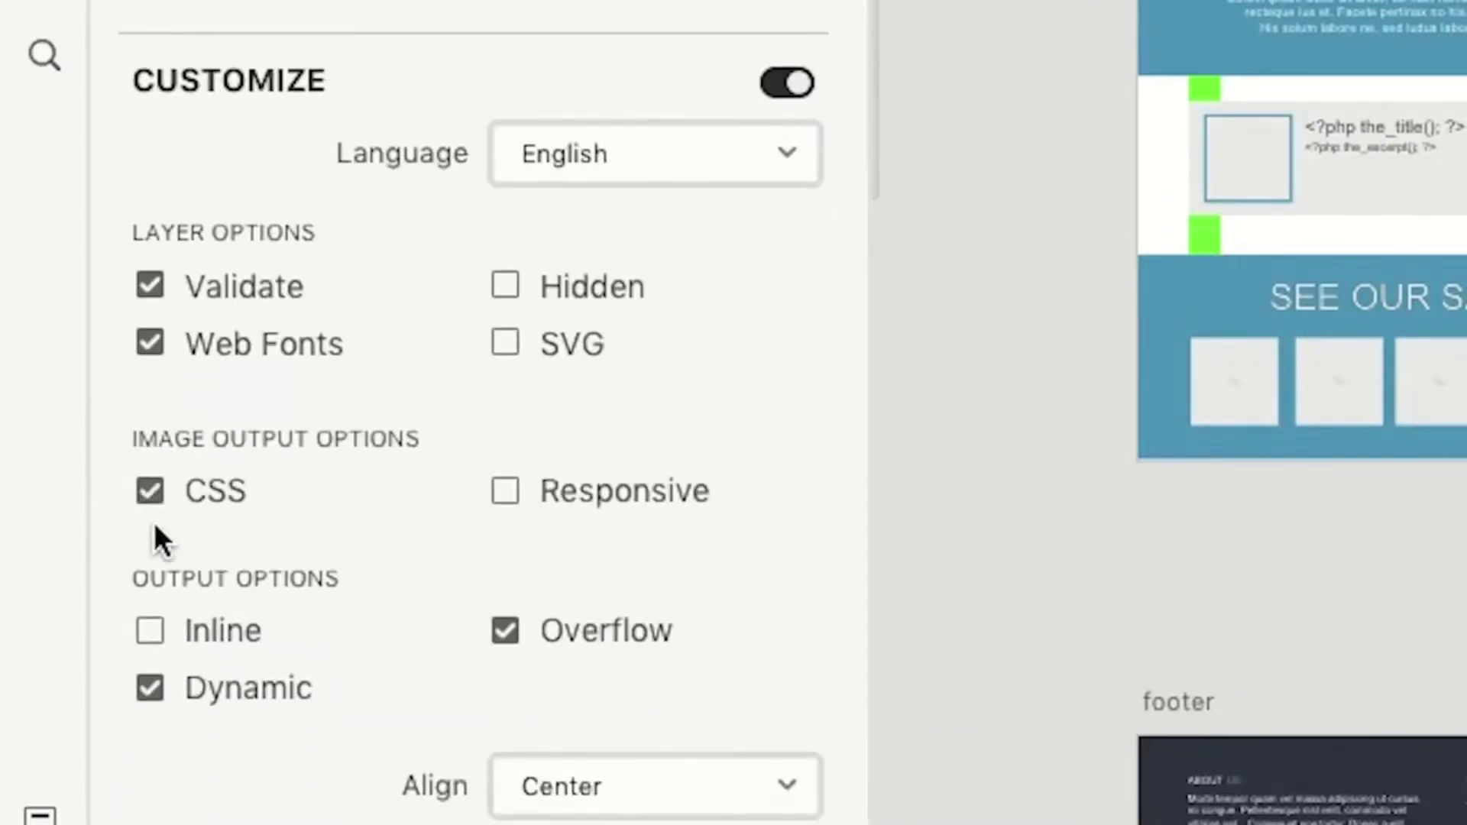
left_click(149, 690)
scroll(300, 744, "down", 2)
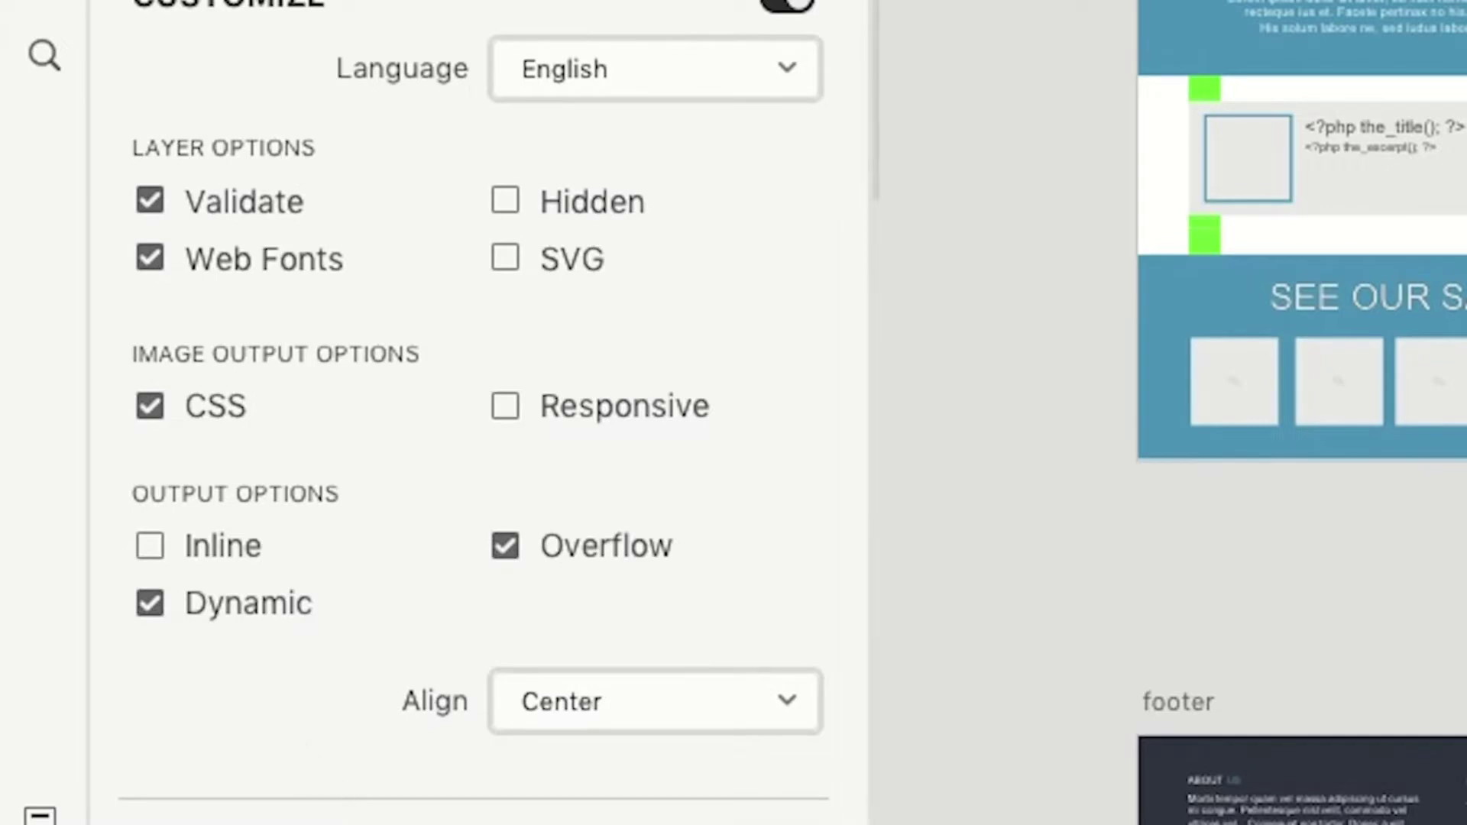
Export the design with WordPress as the output format and dismiss the export report
left_click(360, 691)
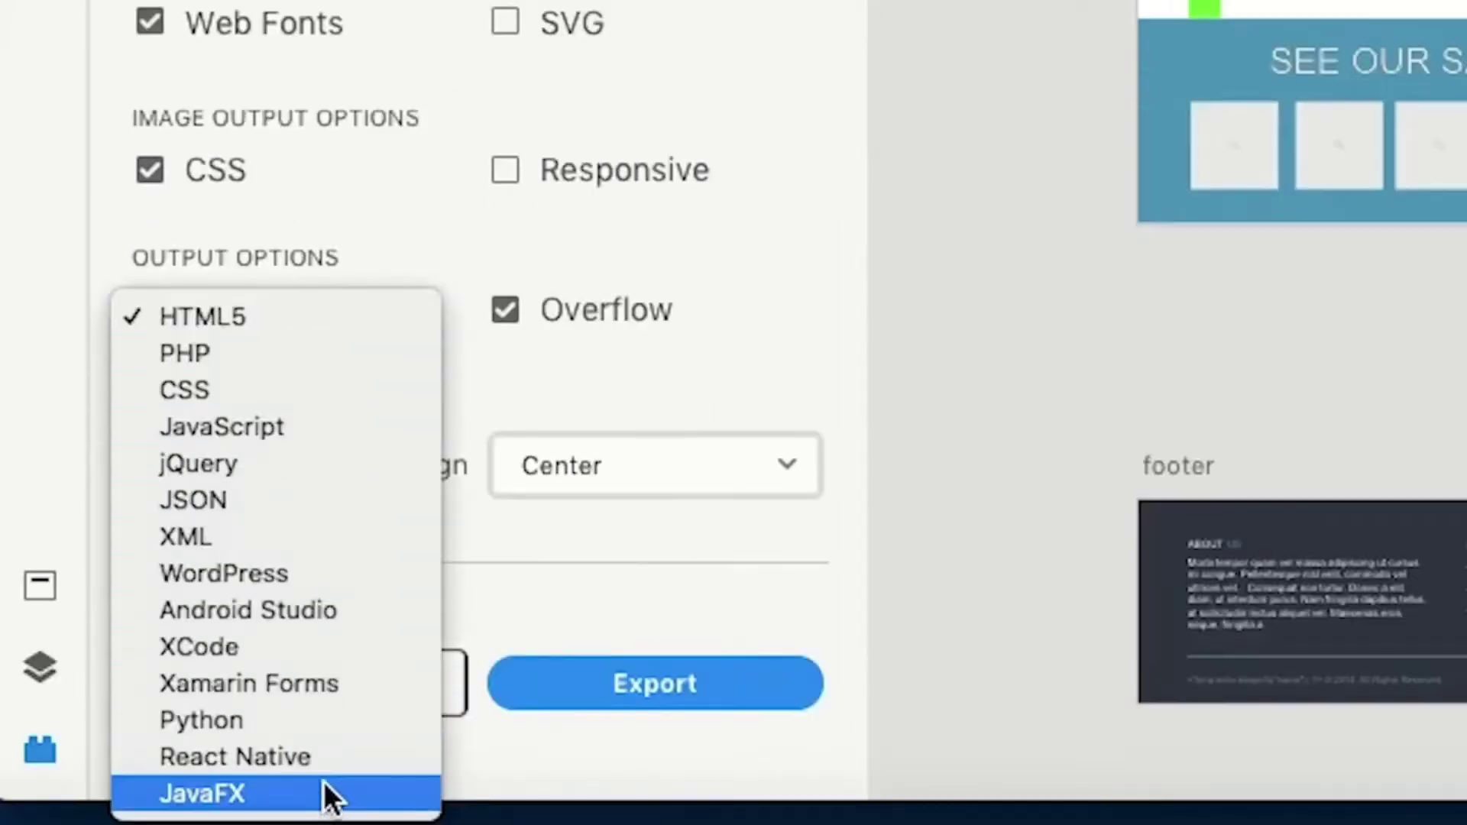
left_click(360, 584)
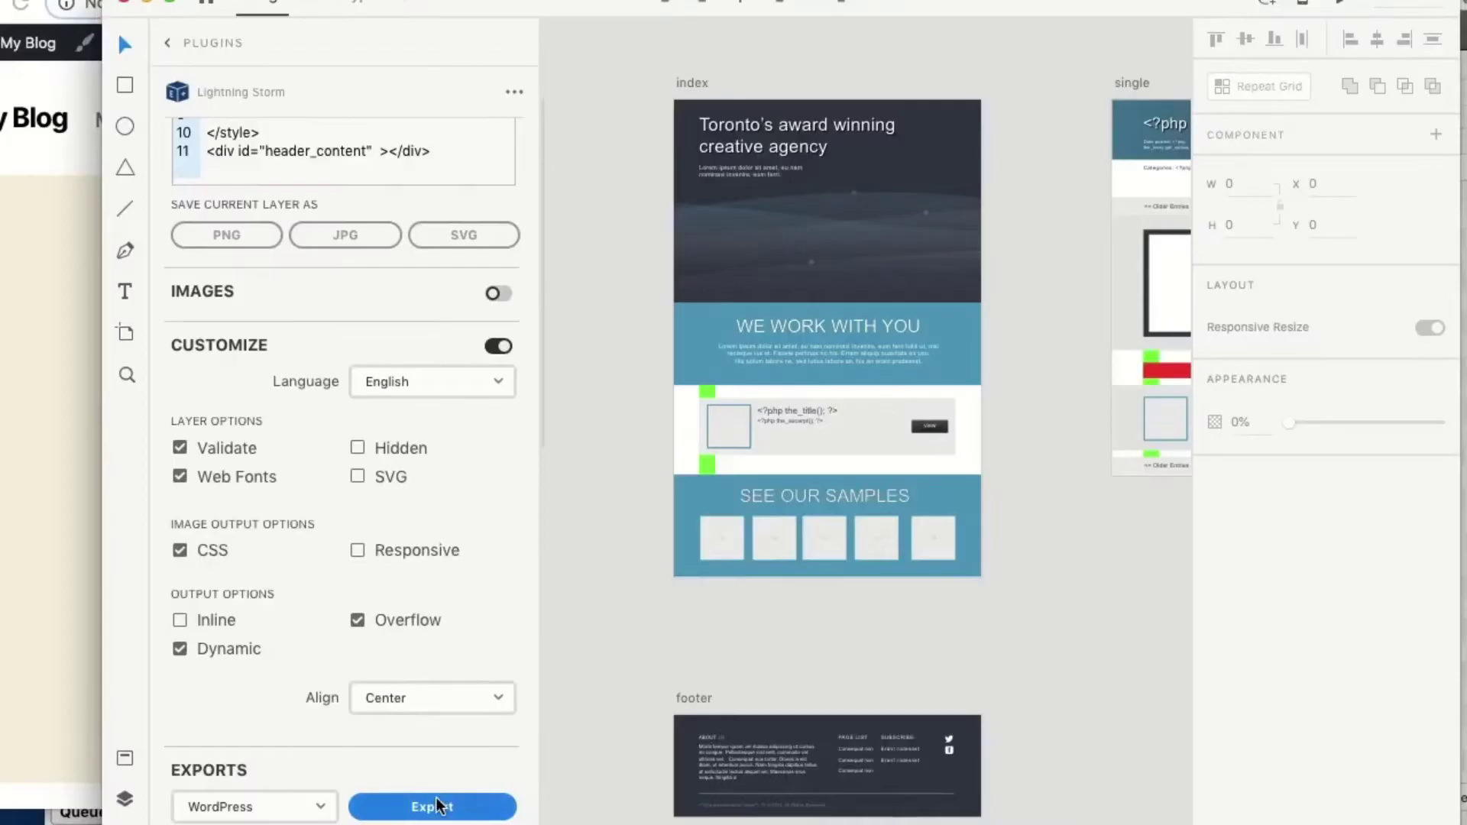
left_click(433, 807)
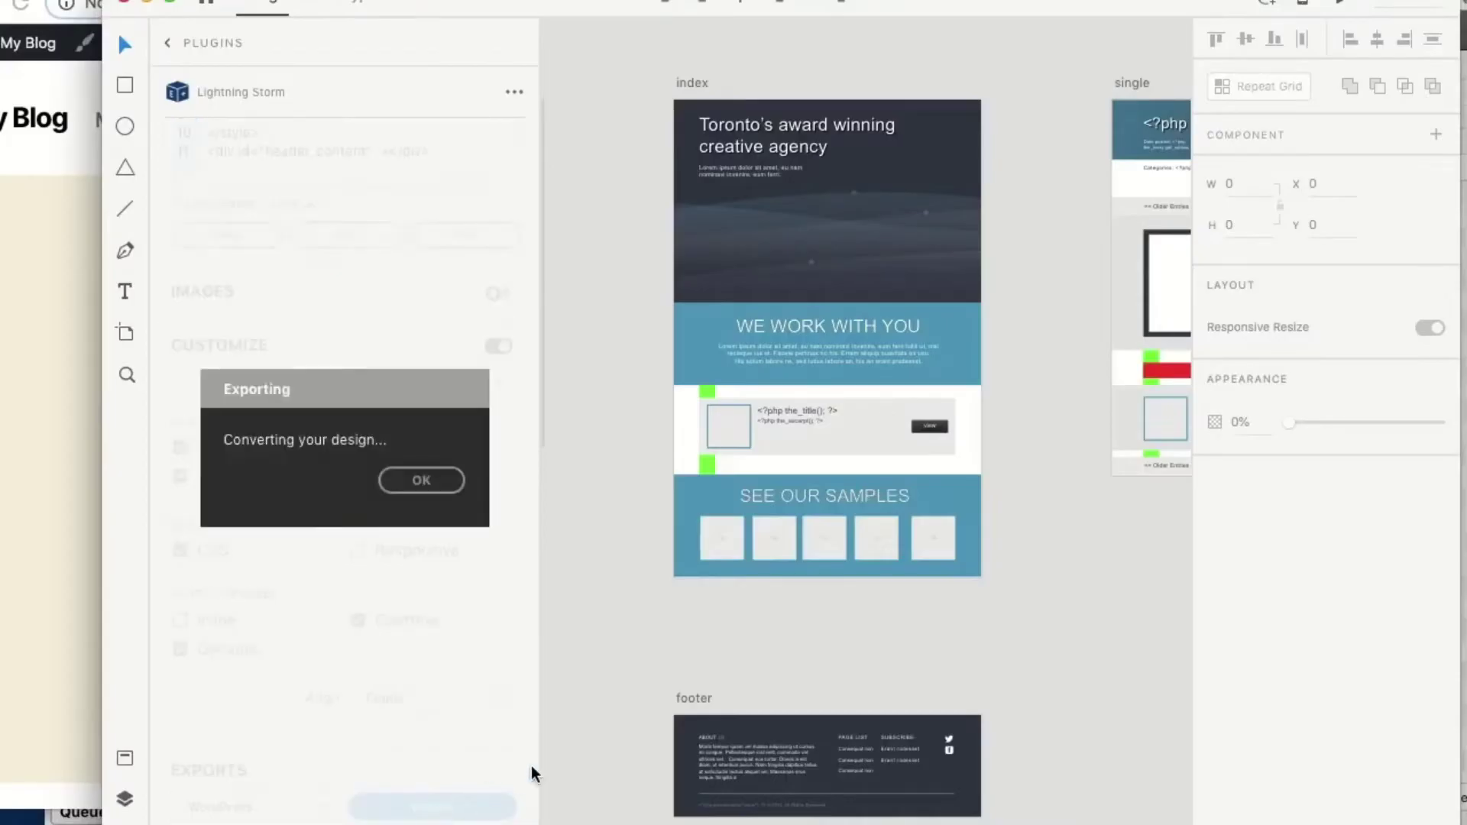
left_click(1301, 562)
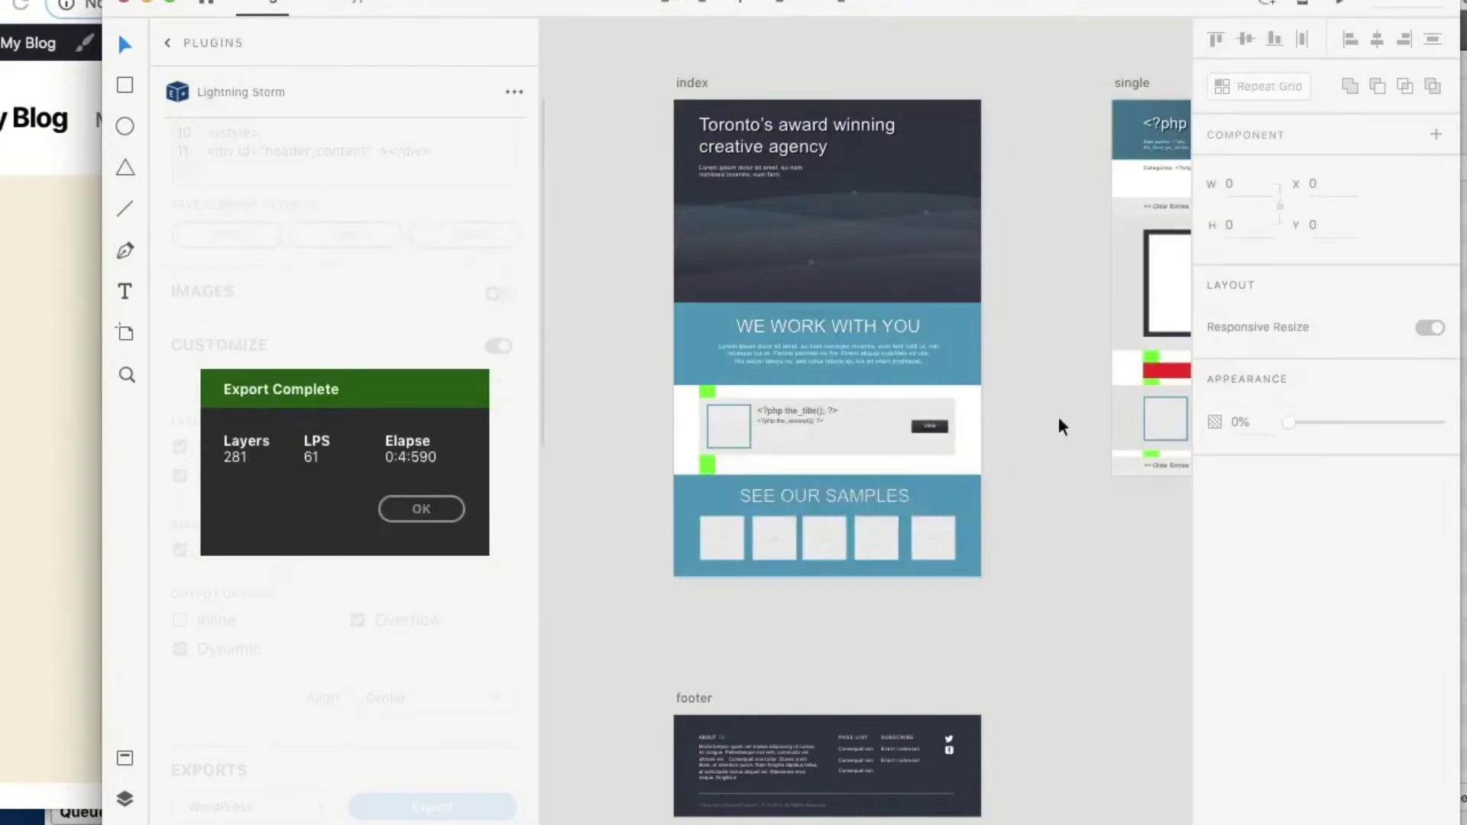
left_click(412, 509)
left_click(10, 409)
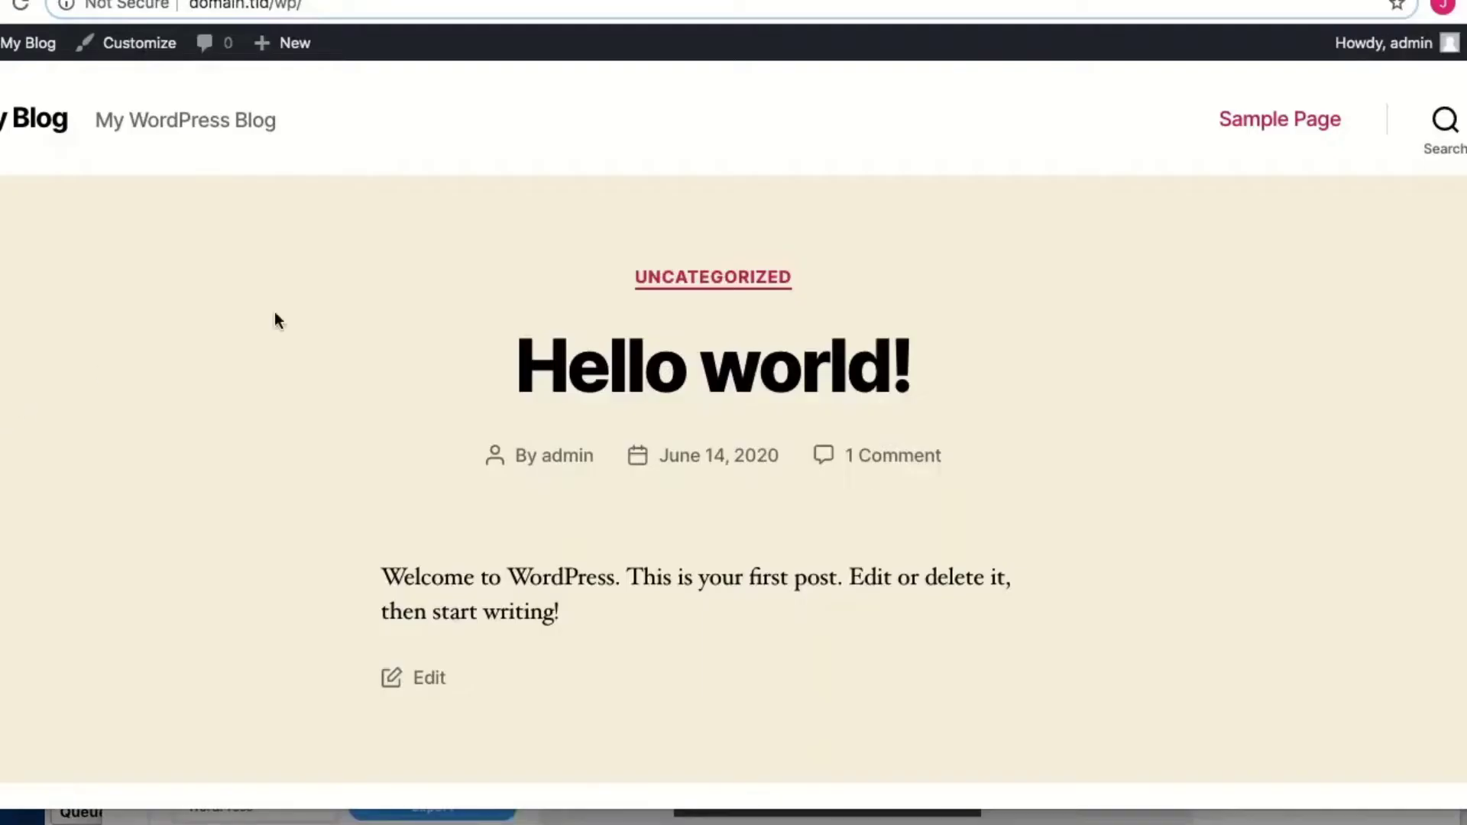
scroll(584, 453, "down", 15)
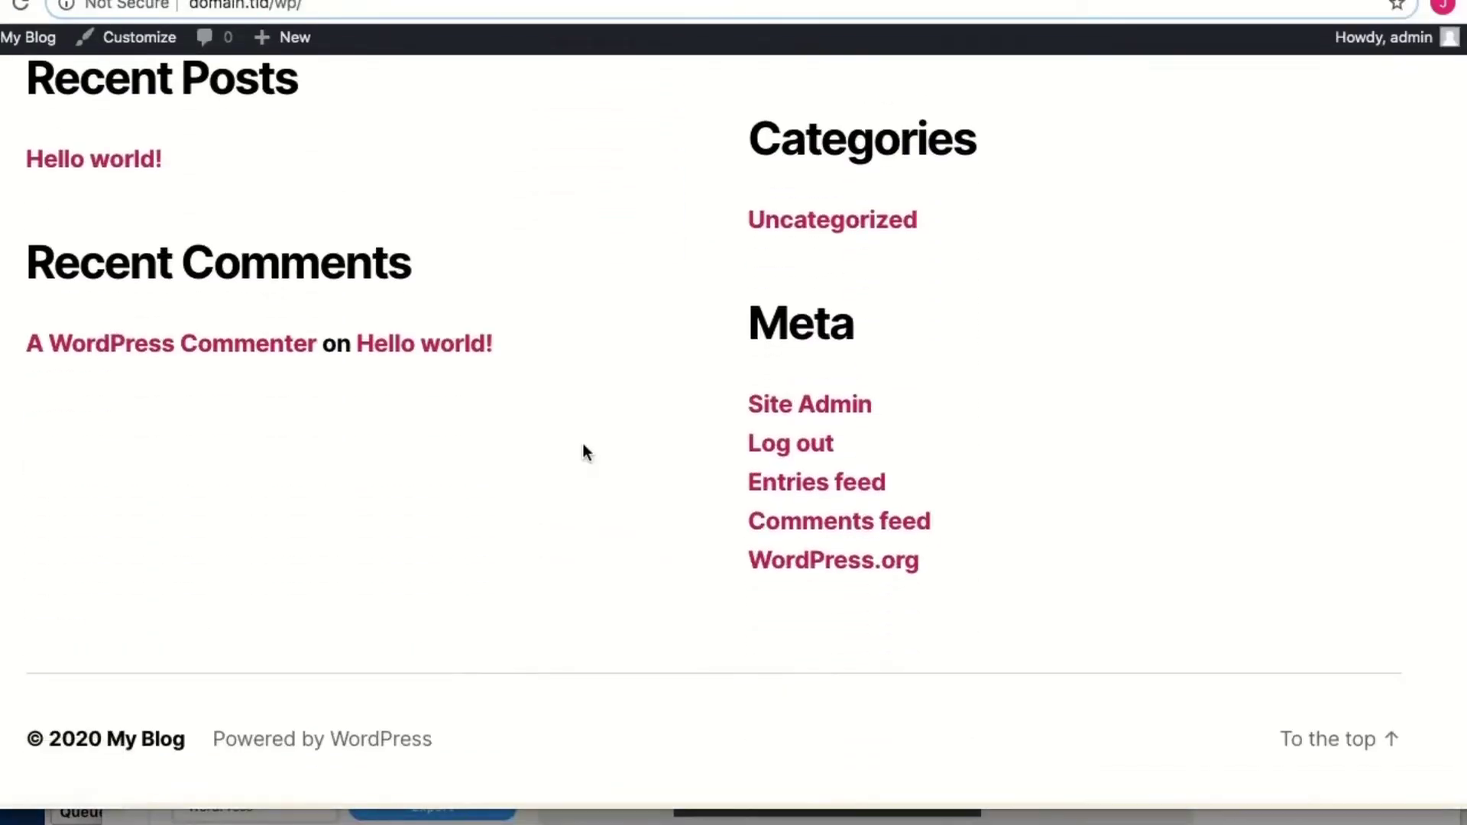
scroll(584, 453, "up", 14)
scroll(582, 450, "up", 1)
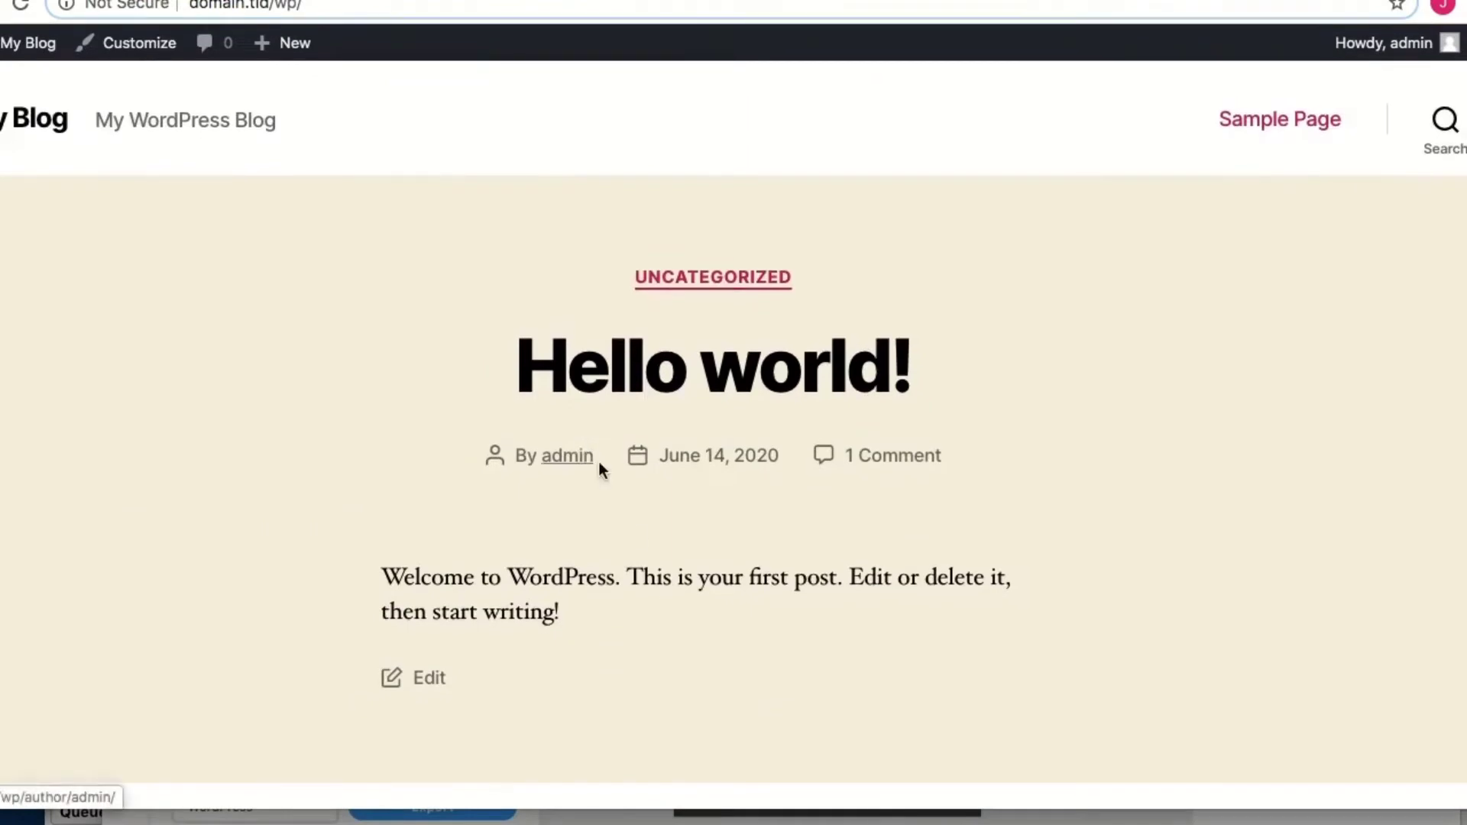
scroll(666, 646, "down", 3)
scroll(666, 646, "up", 3)
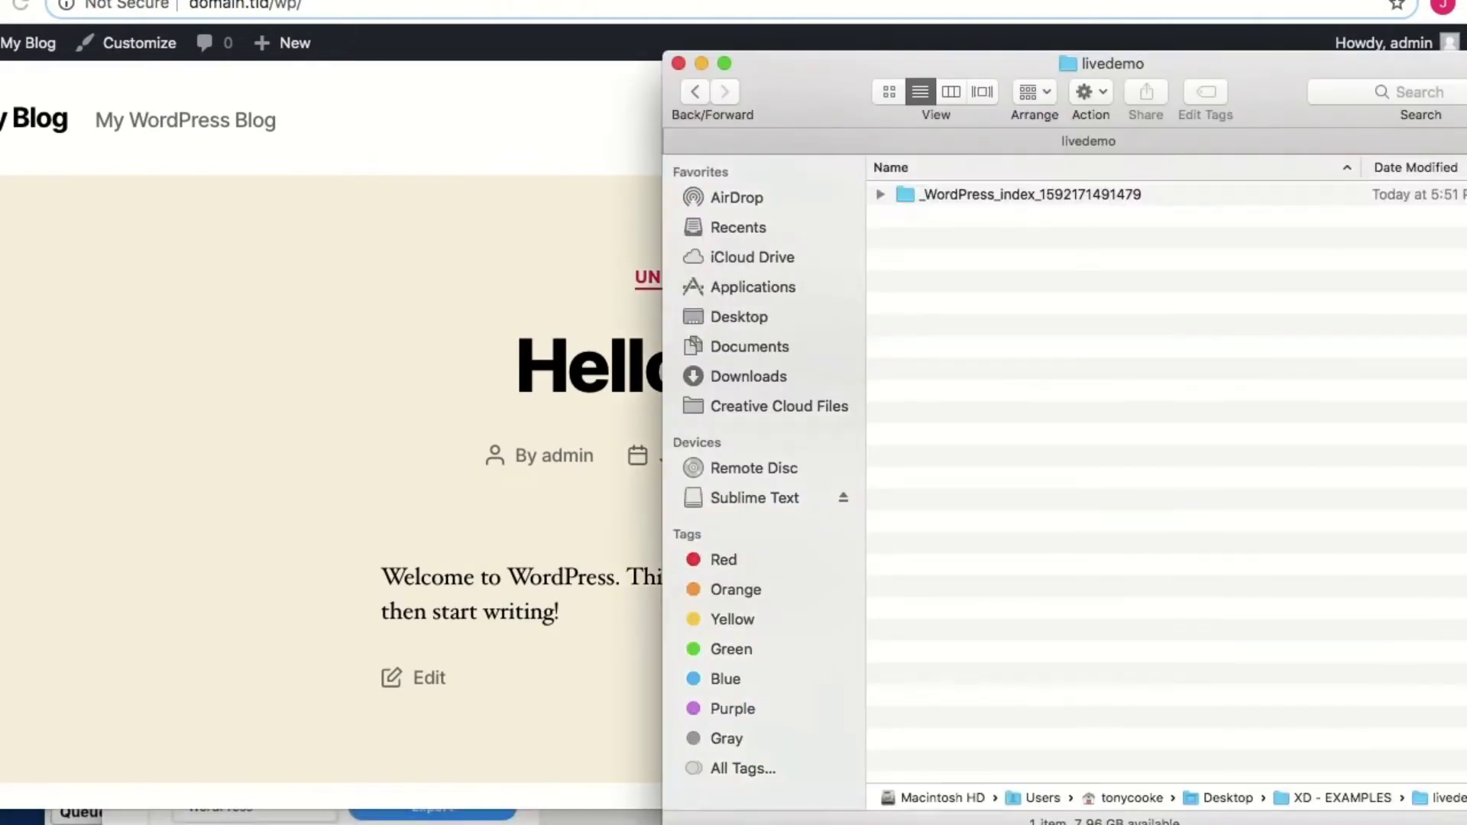
left_click(881, 194)
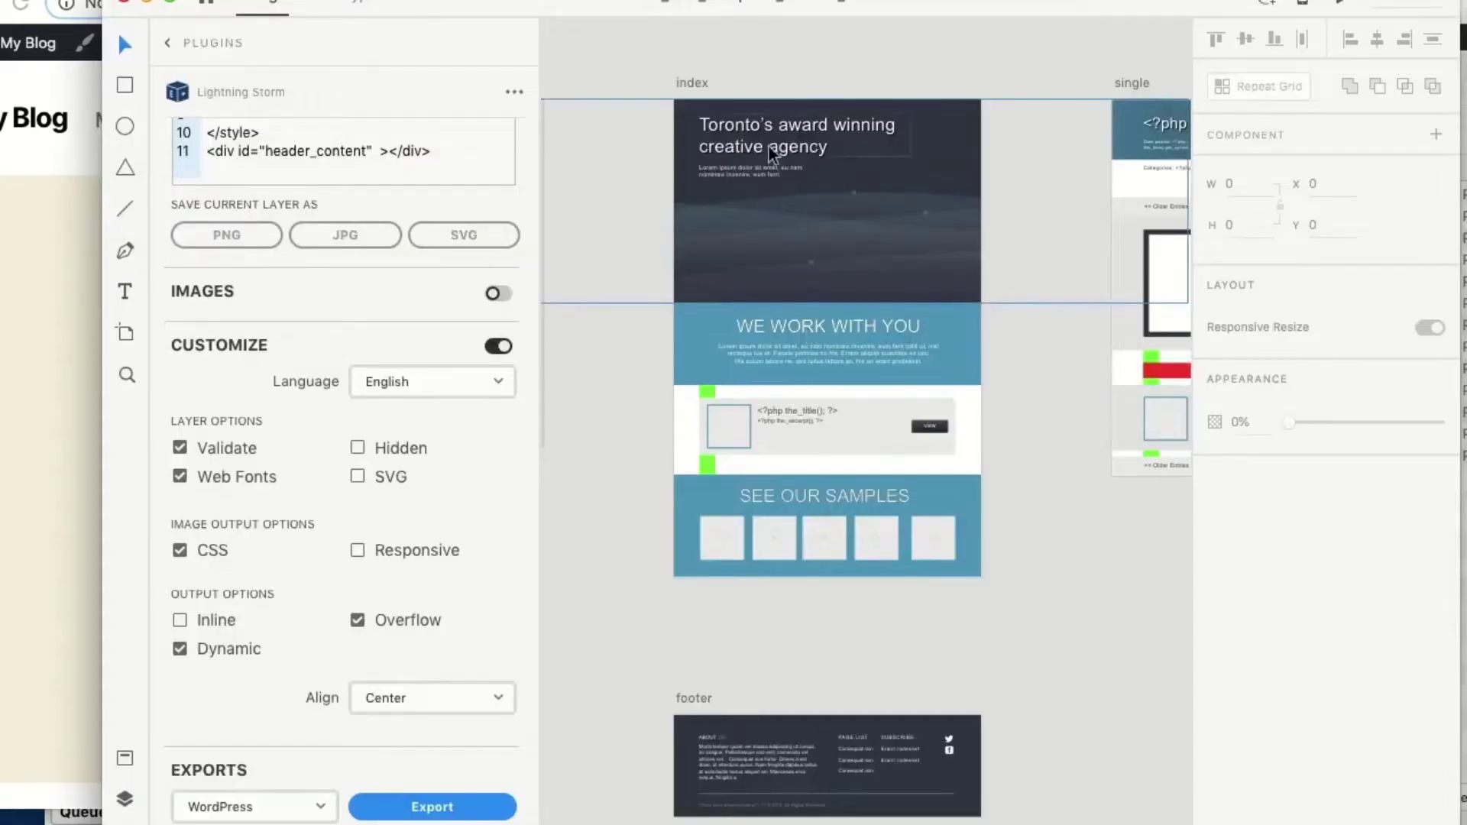
Expand the Lightning Storm Images section, set Smart Resize to WordPress and generate the index images into the livedemo folder
left_click(771, 153)
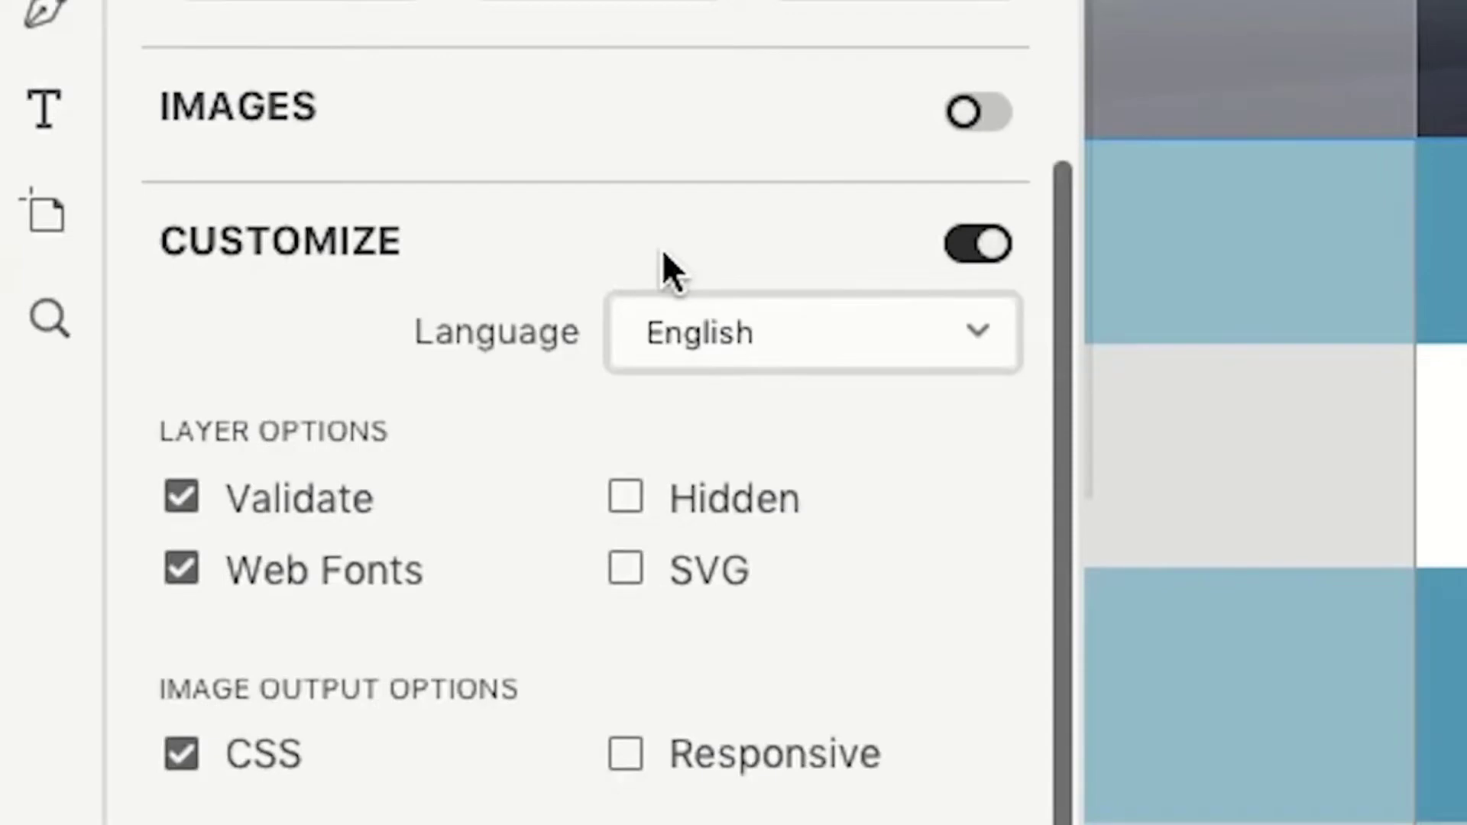
left_click(496, 294)
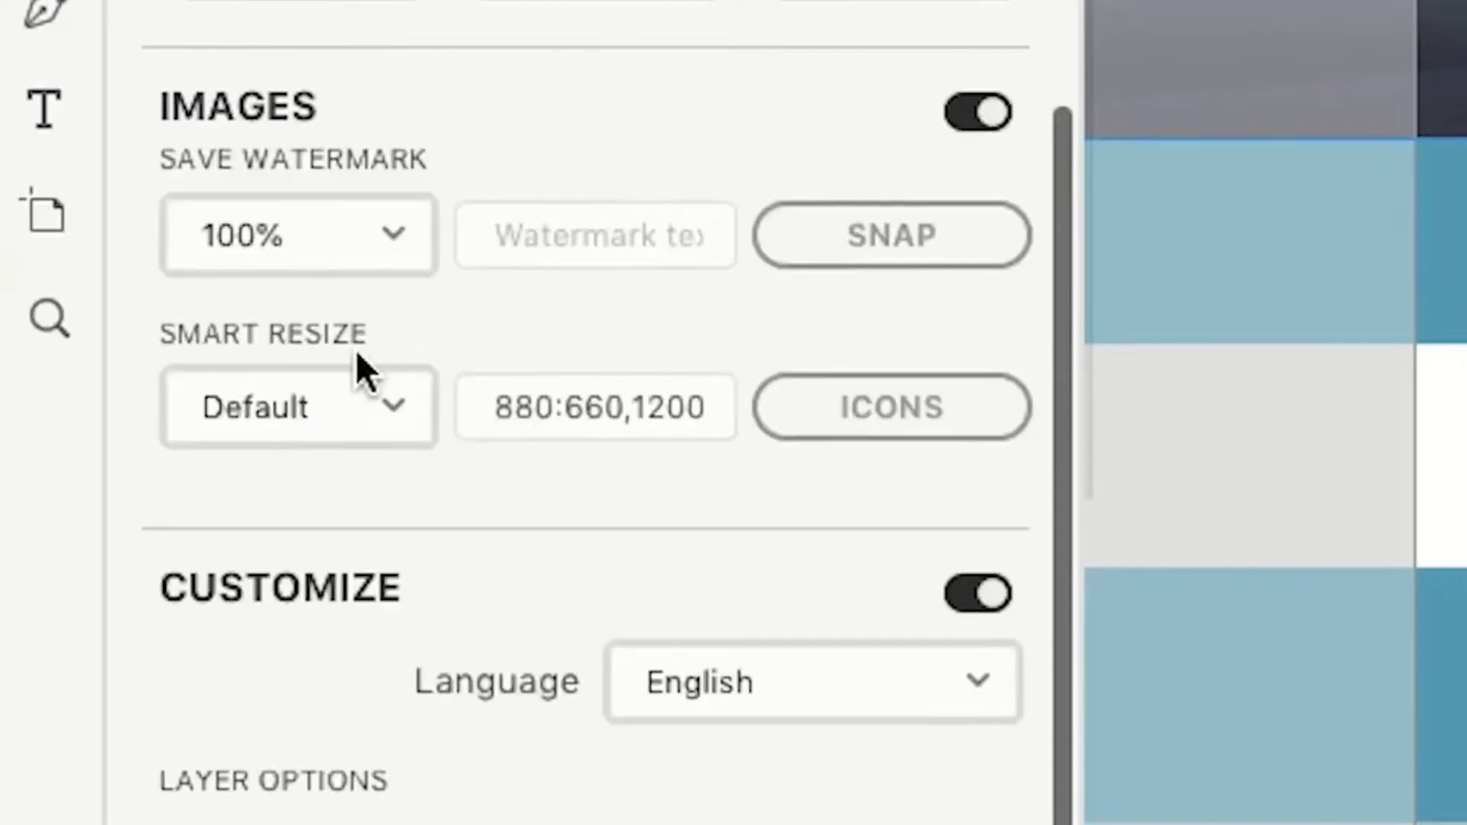
left_click(371, 405)
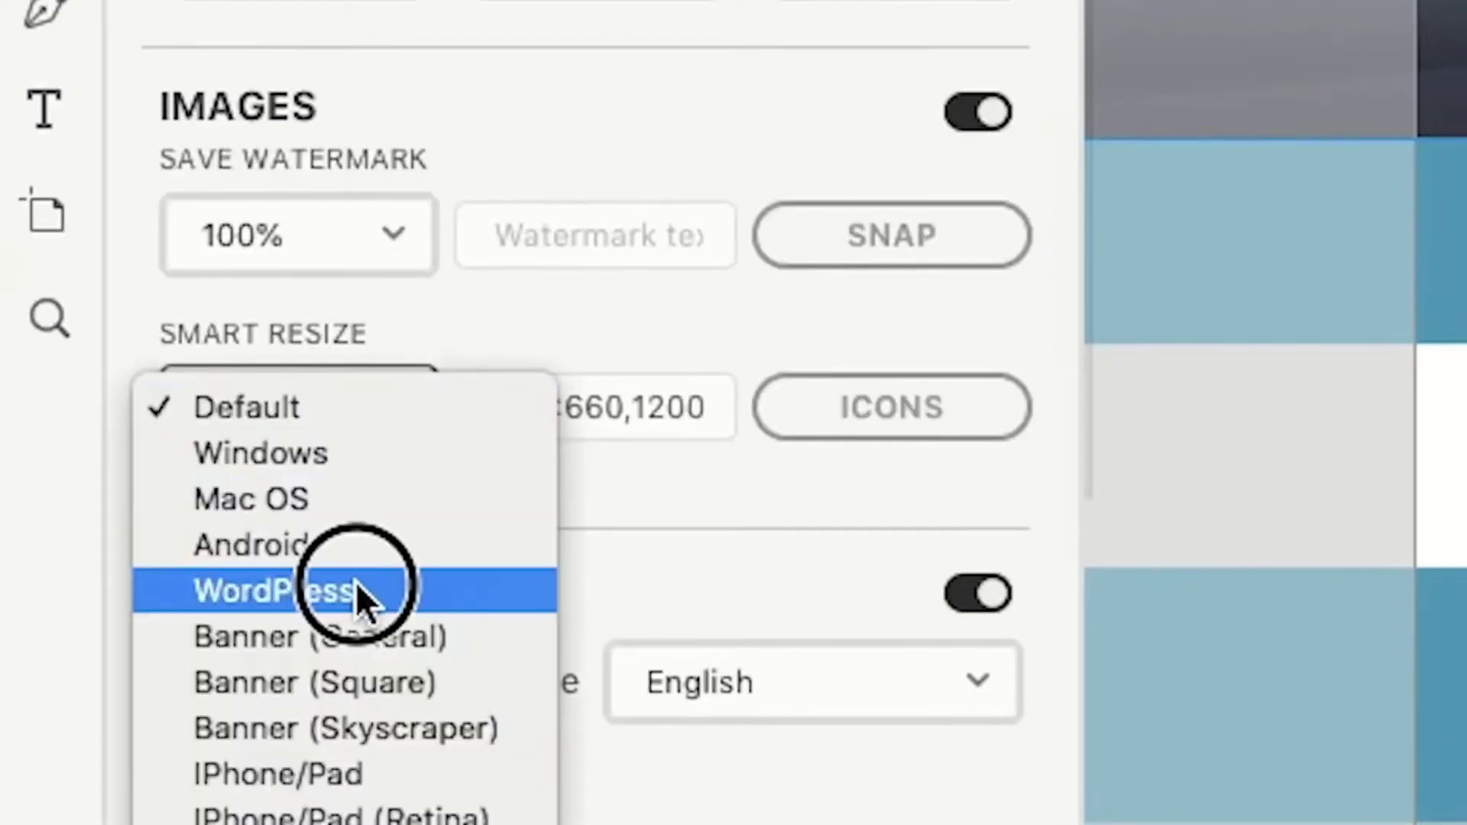
left_click(357, 590)
left_click(922, 420)
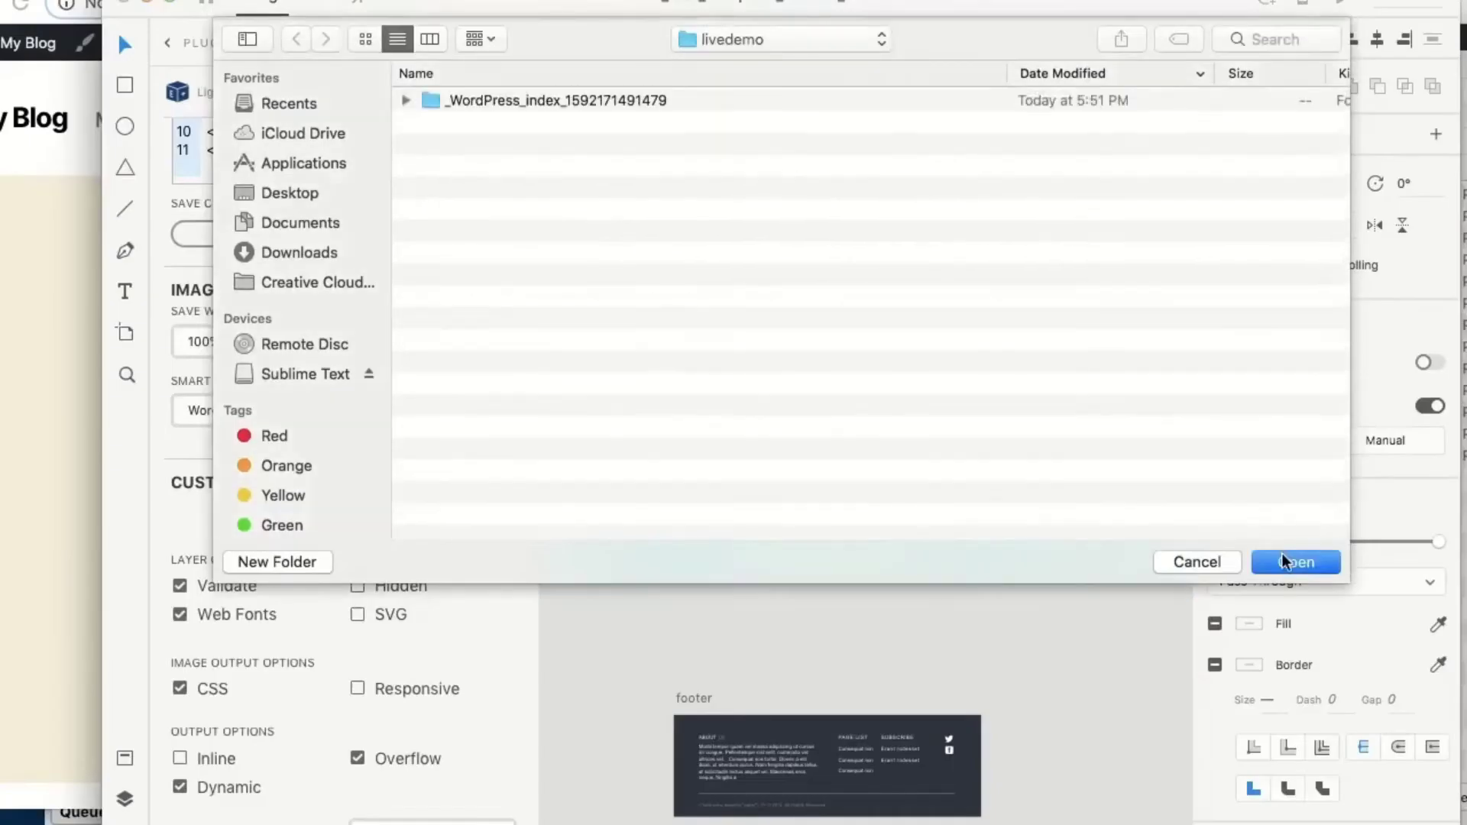
left_click(1284, 564)
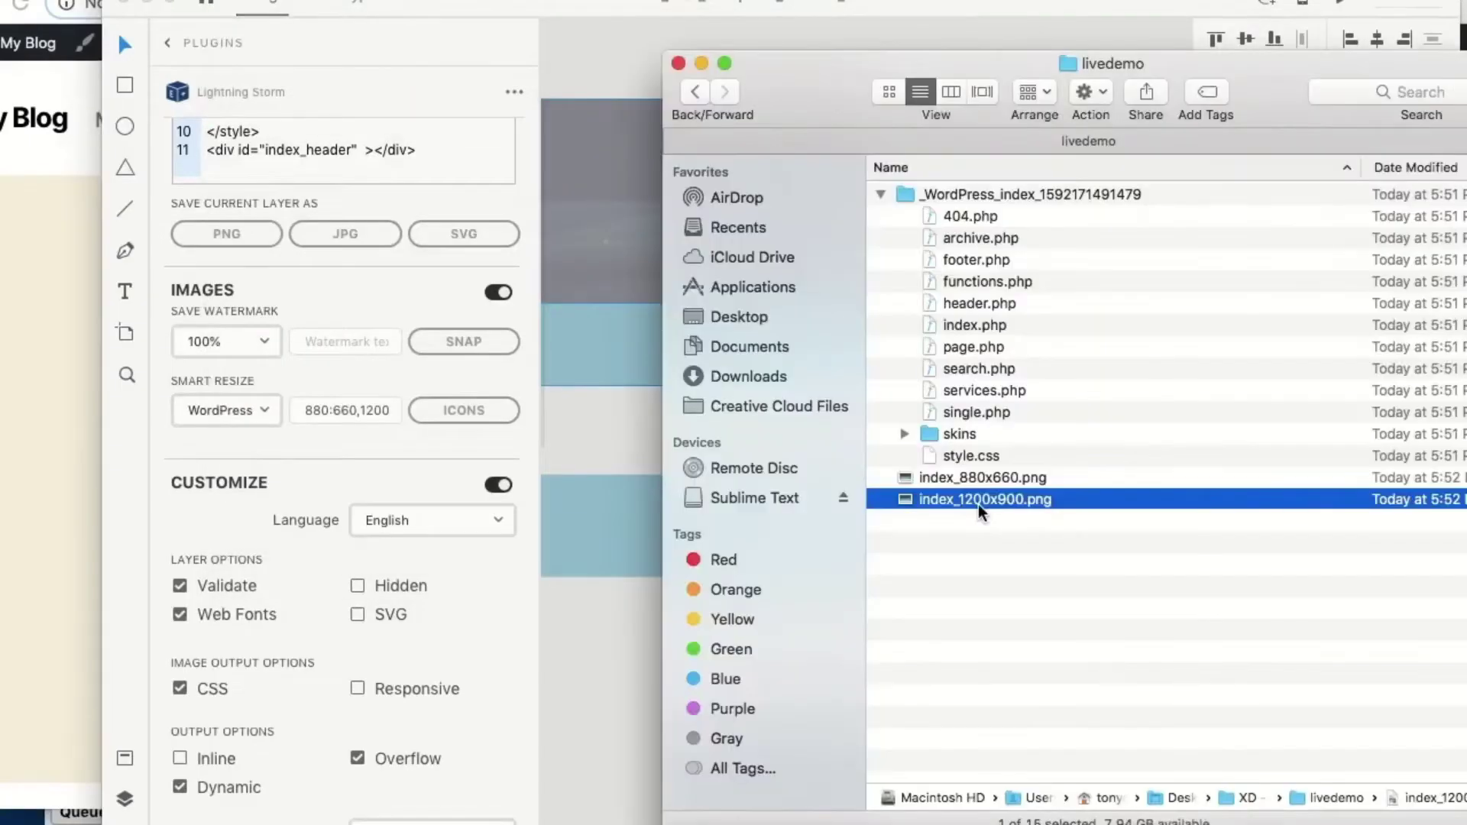
right_click(983, 511)
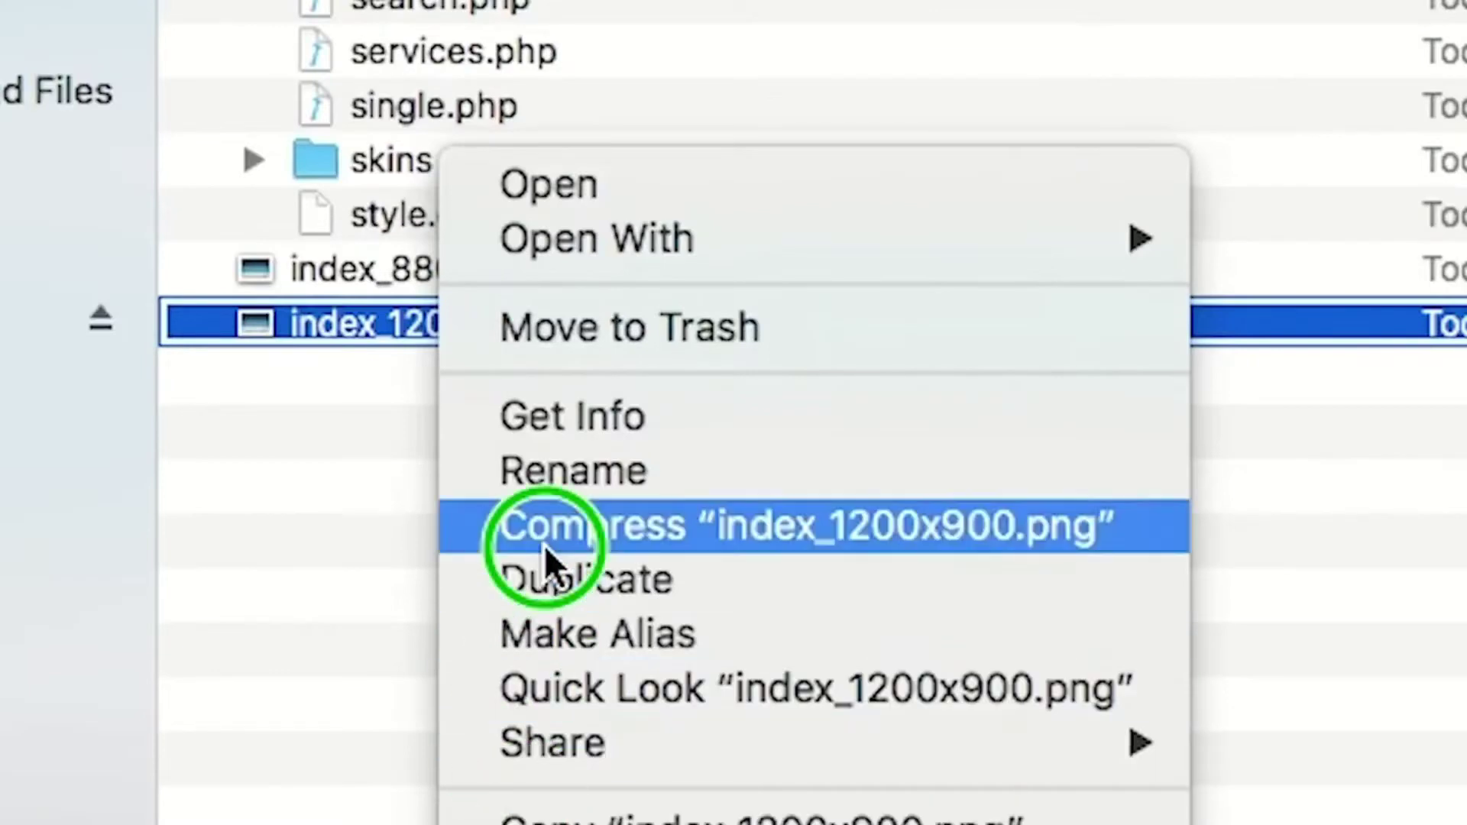
left_click(550, 481)
type("sc")
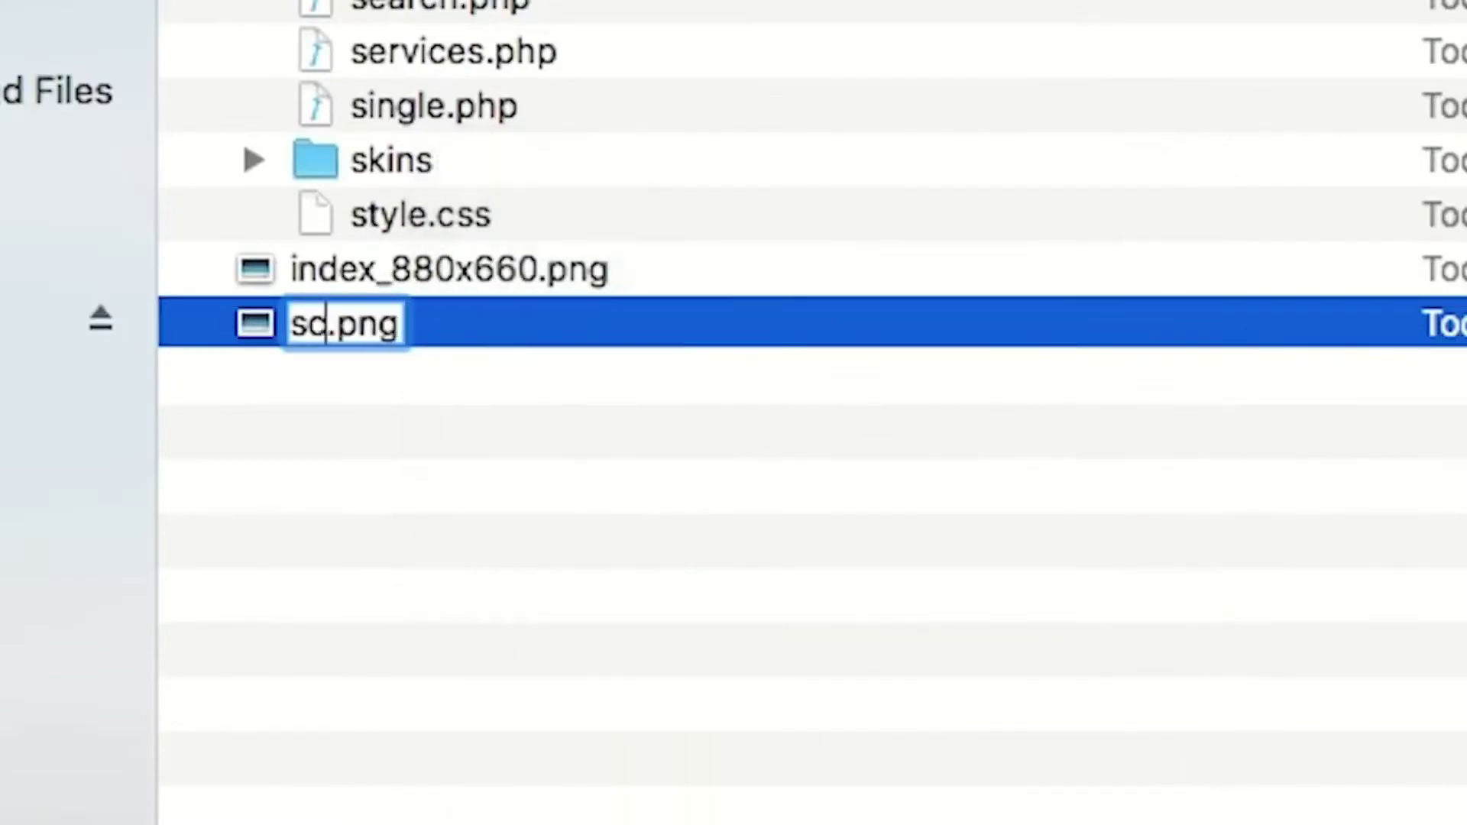
type("reenshot")
key("Return")
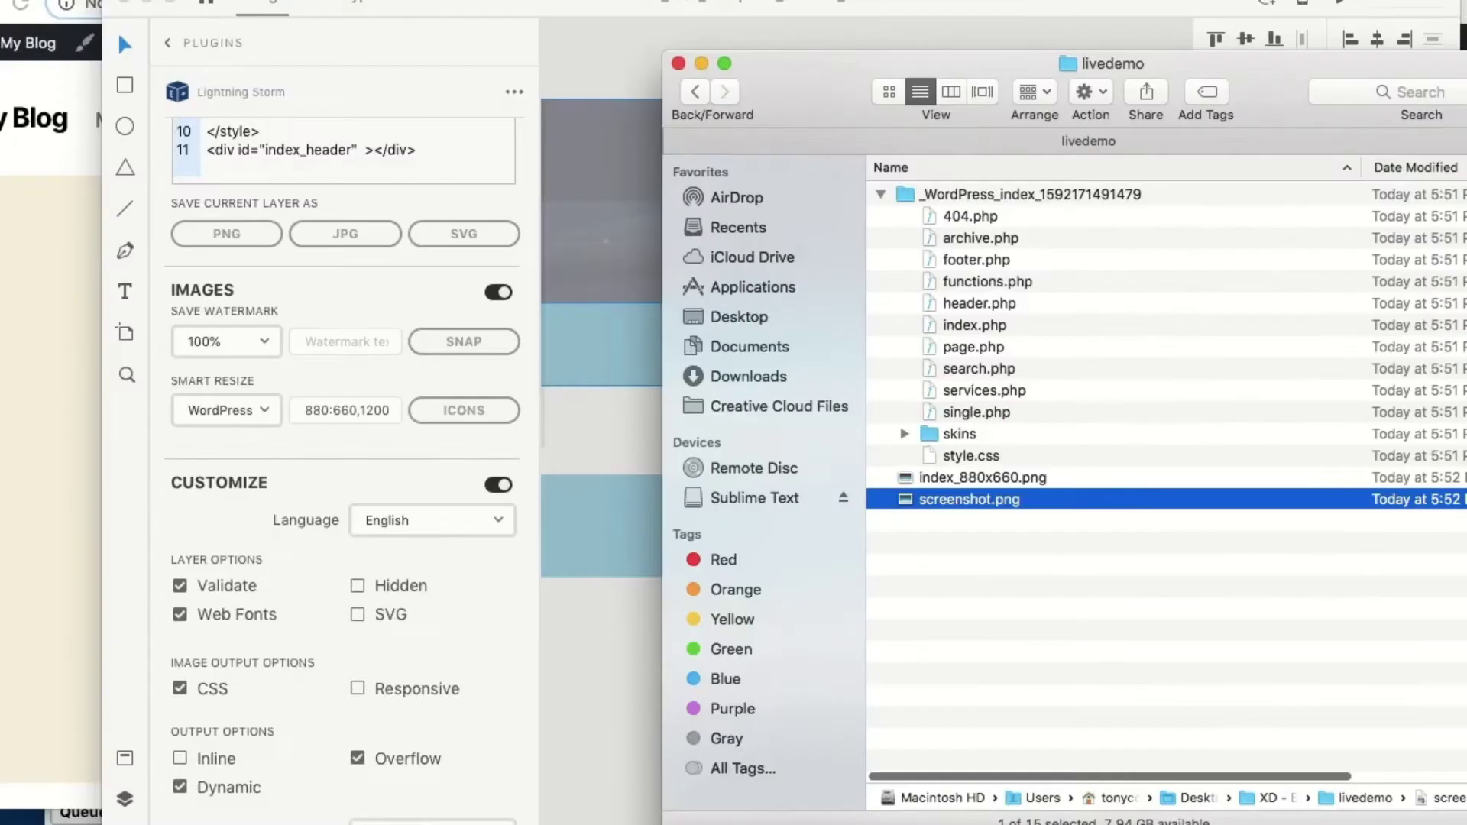
left_click_drag(1001, 503, 1012, 220)
key("super+Tab")
double_click(754, 453)
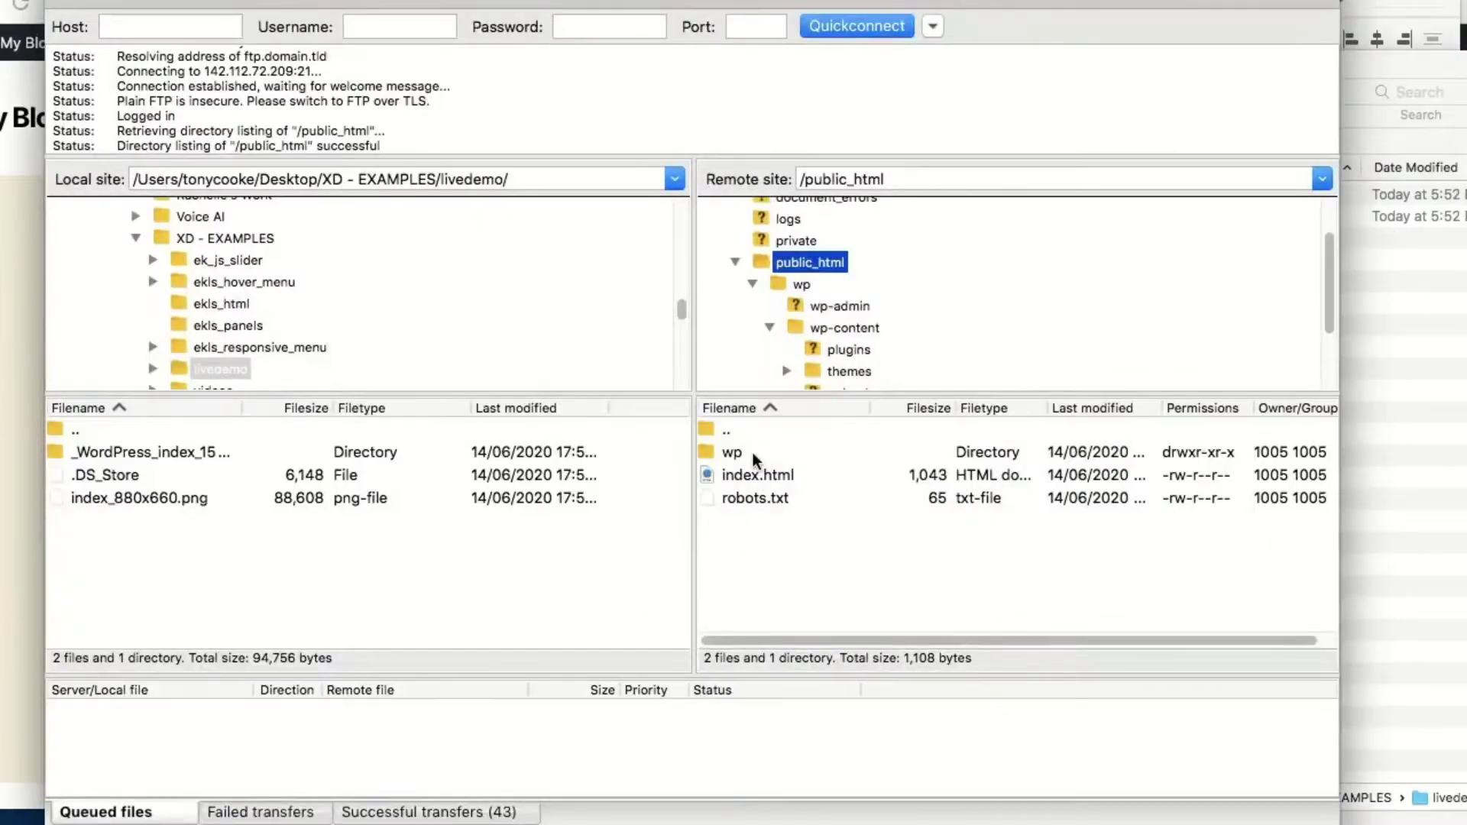
double_click(761, 476)
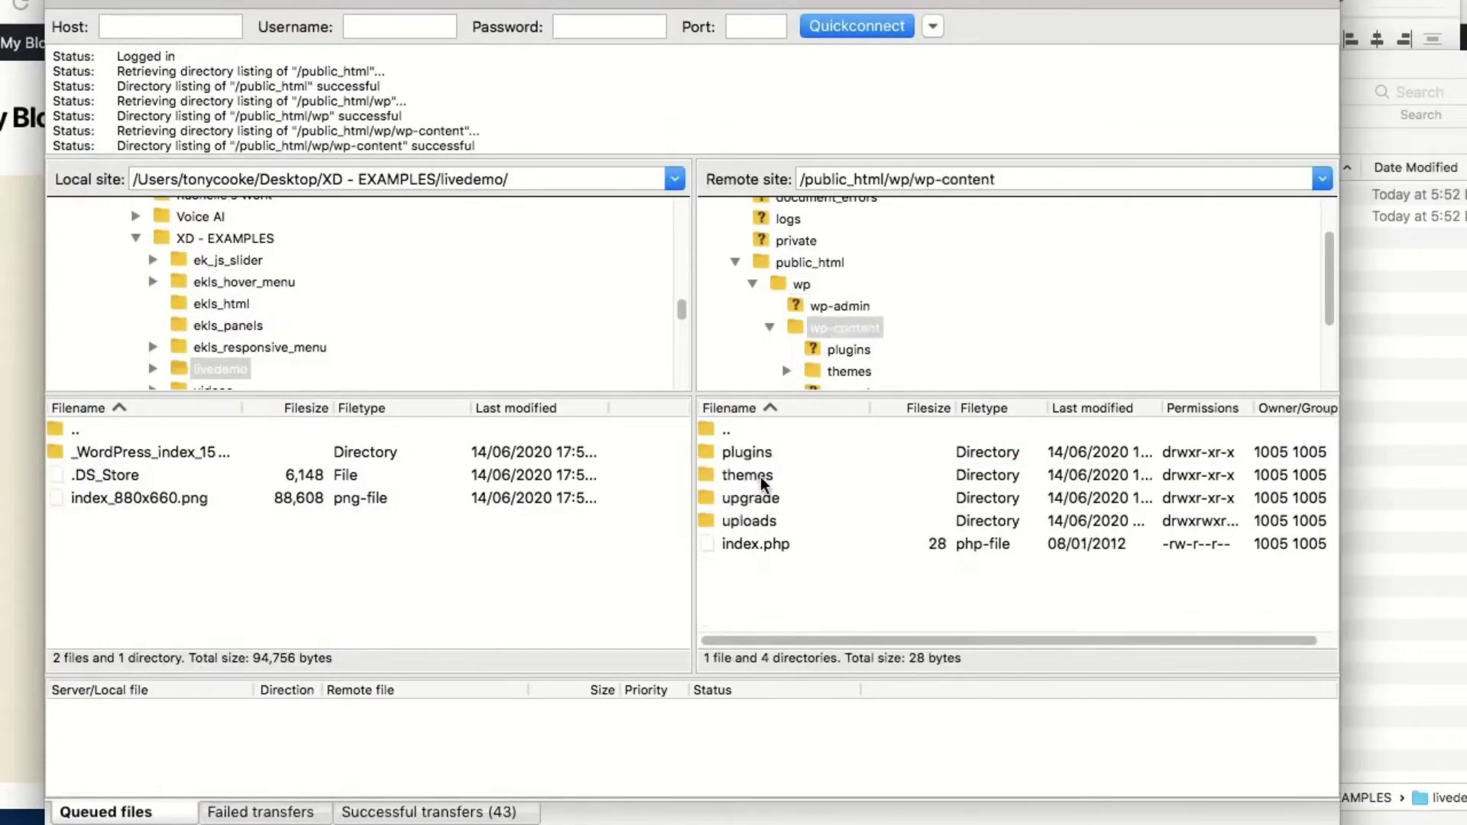
double_click(749, 475)
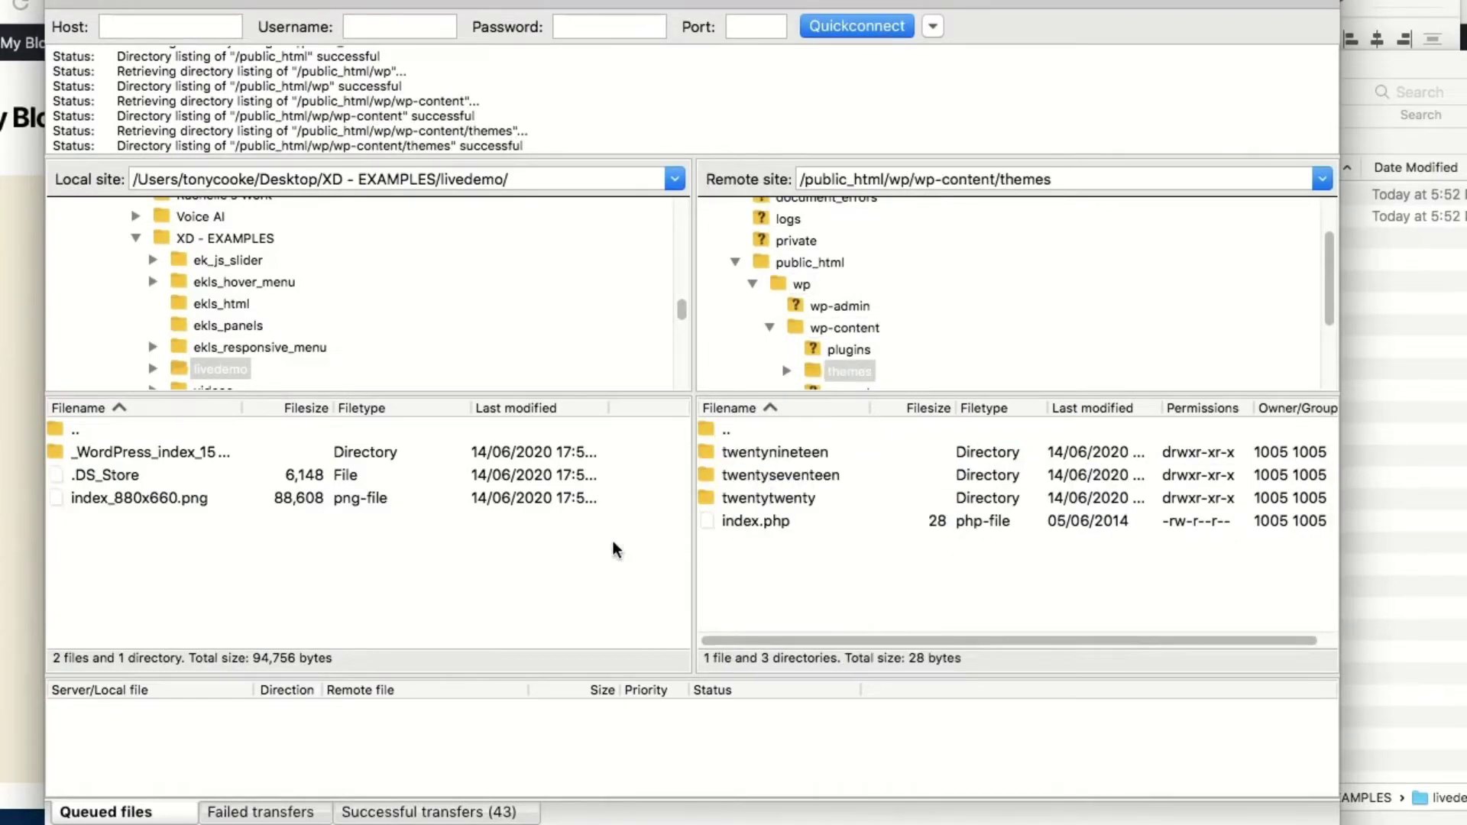
left_click_drag(168, 463, 757, 609)
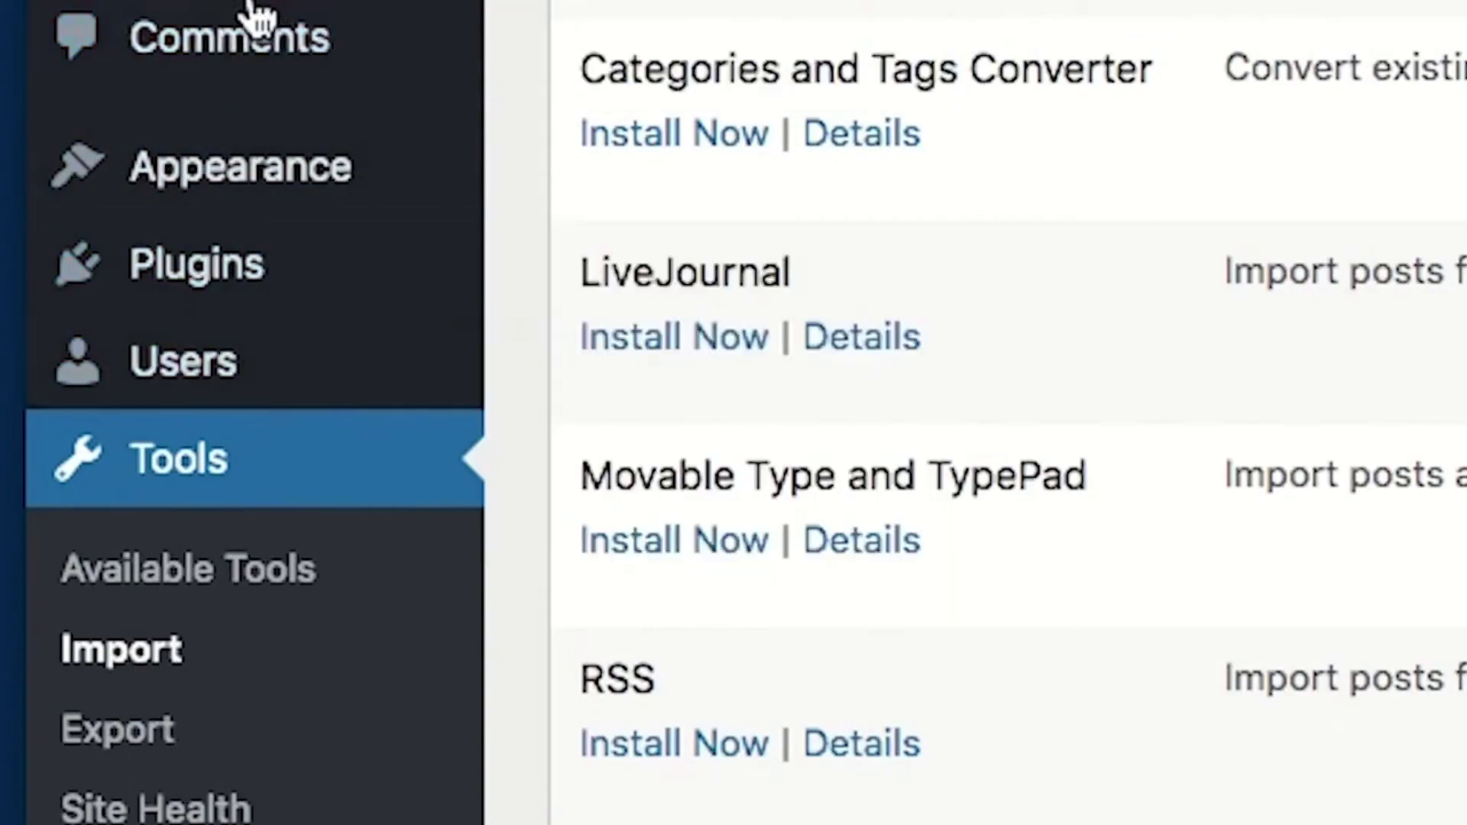
Activate the index theme in the WordPress admin and look over the site's homepage
mouse_move(245, 186)
left_click(565, 174)
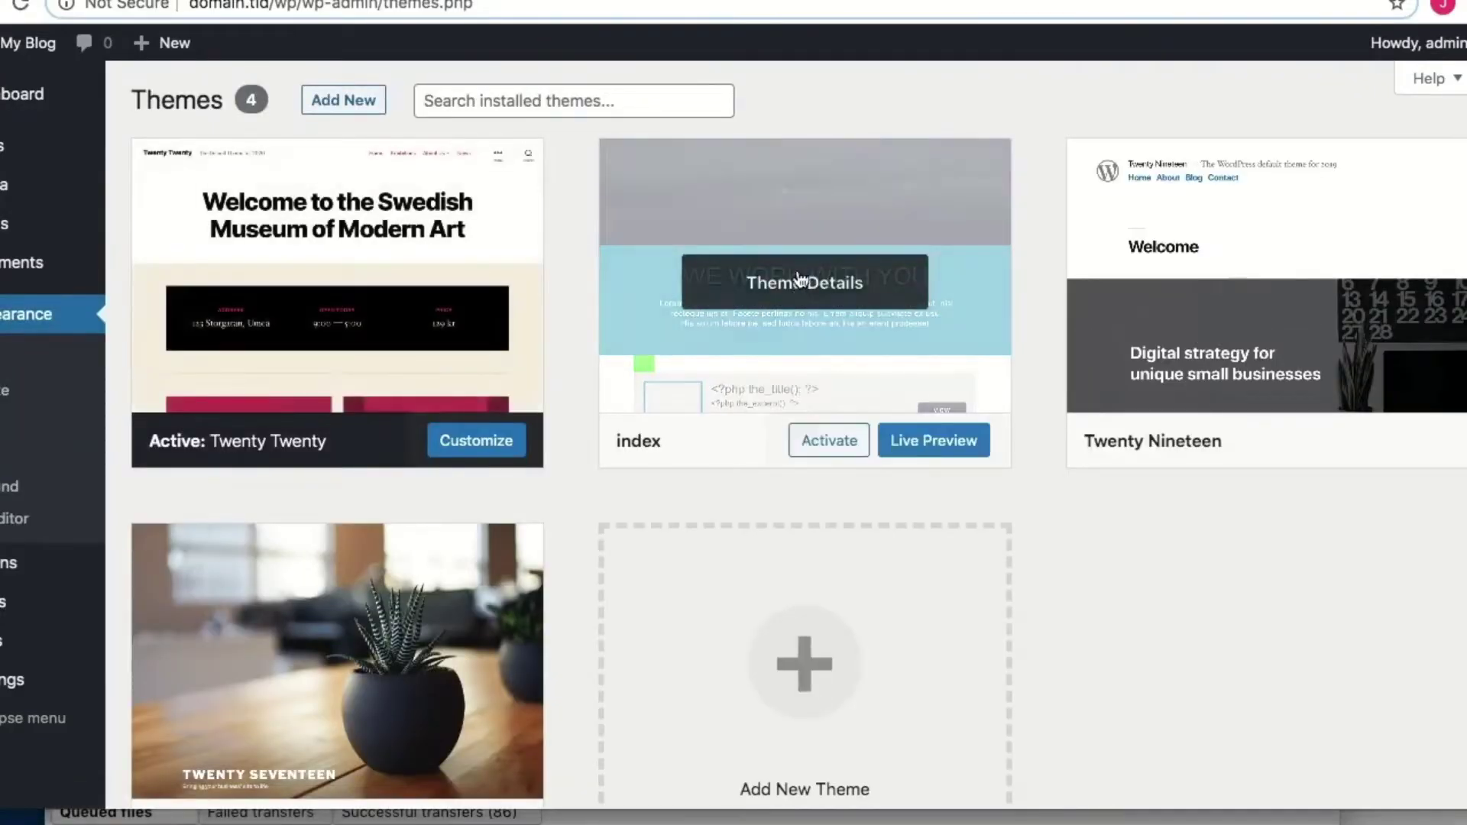
mouse_move(872, 348)
left_click(828, 447)
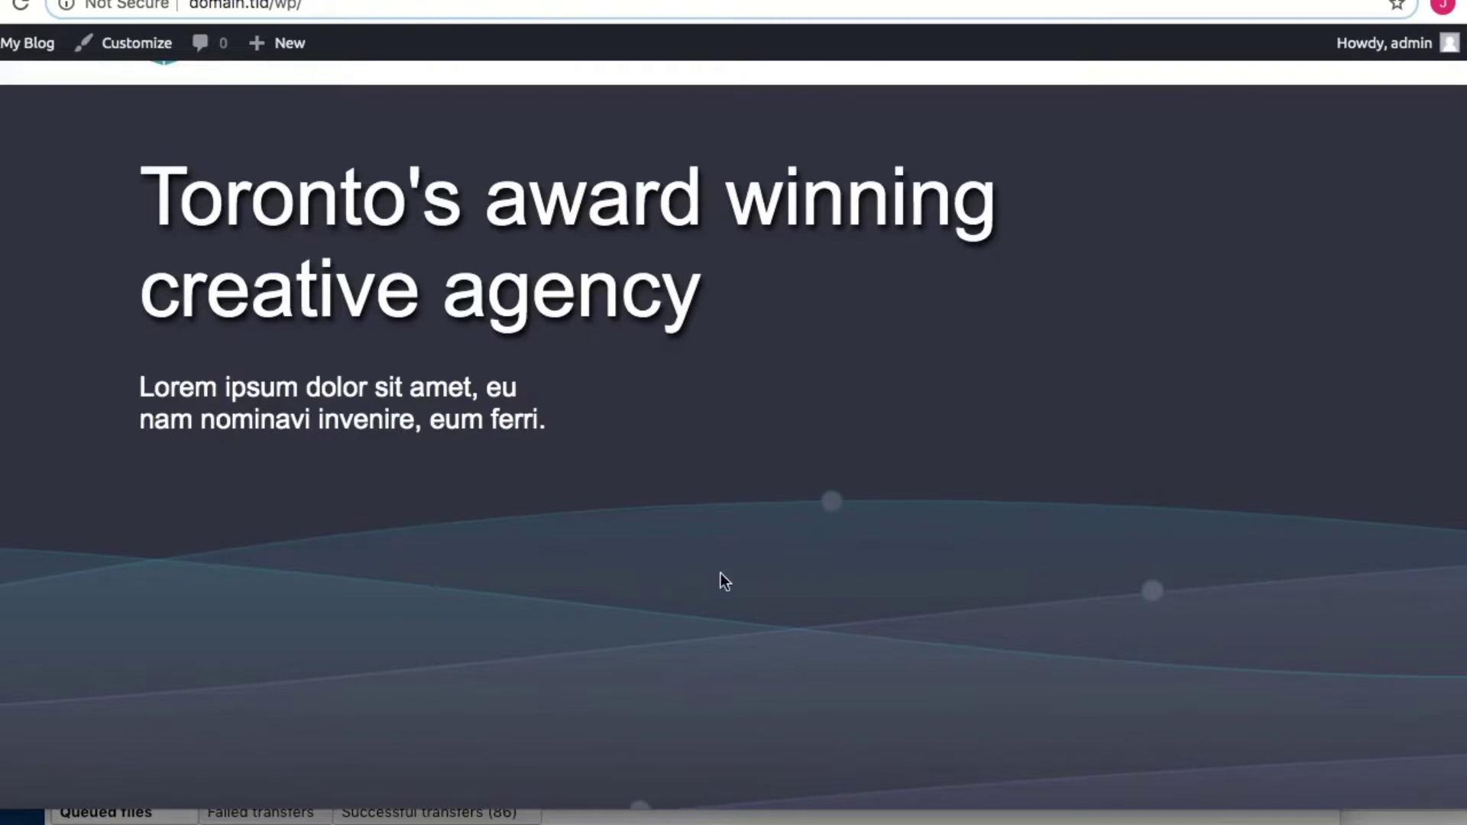
scroll(720, 581, "down", 5)
scroll(720, 581, "up", 6)
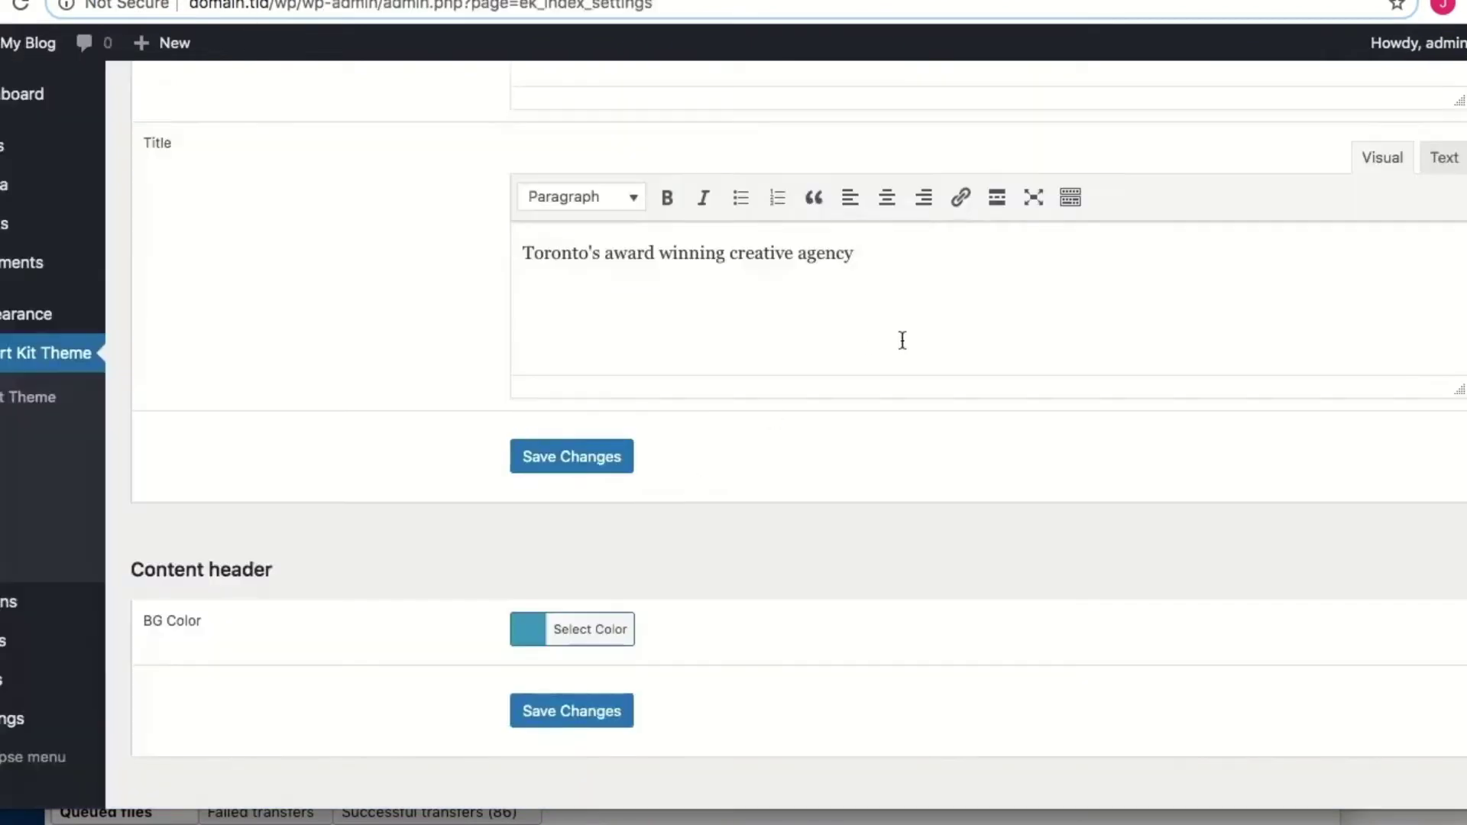
Replace the Title text in the Export Kit Theme settings with "Export Kit + XD = WordPress", save the changes and reload the homepage
left_click_drag(932, 277, 443, 213)
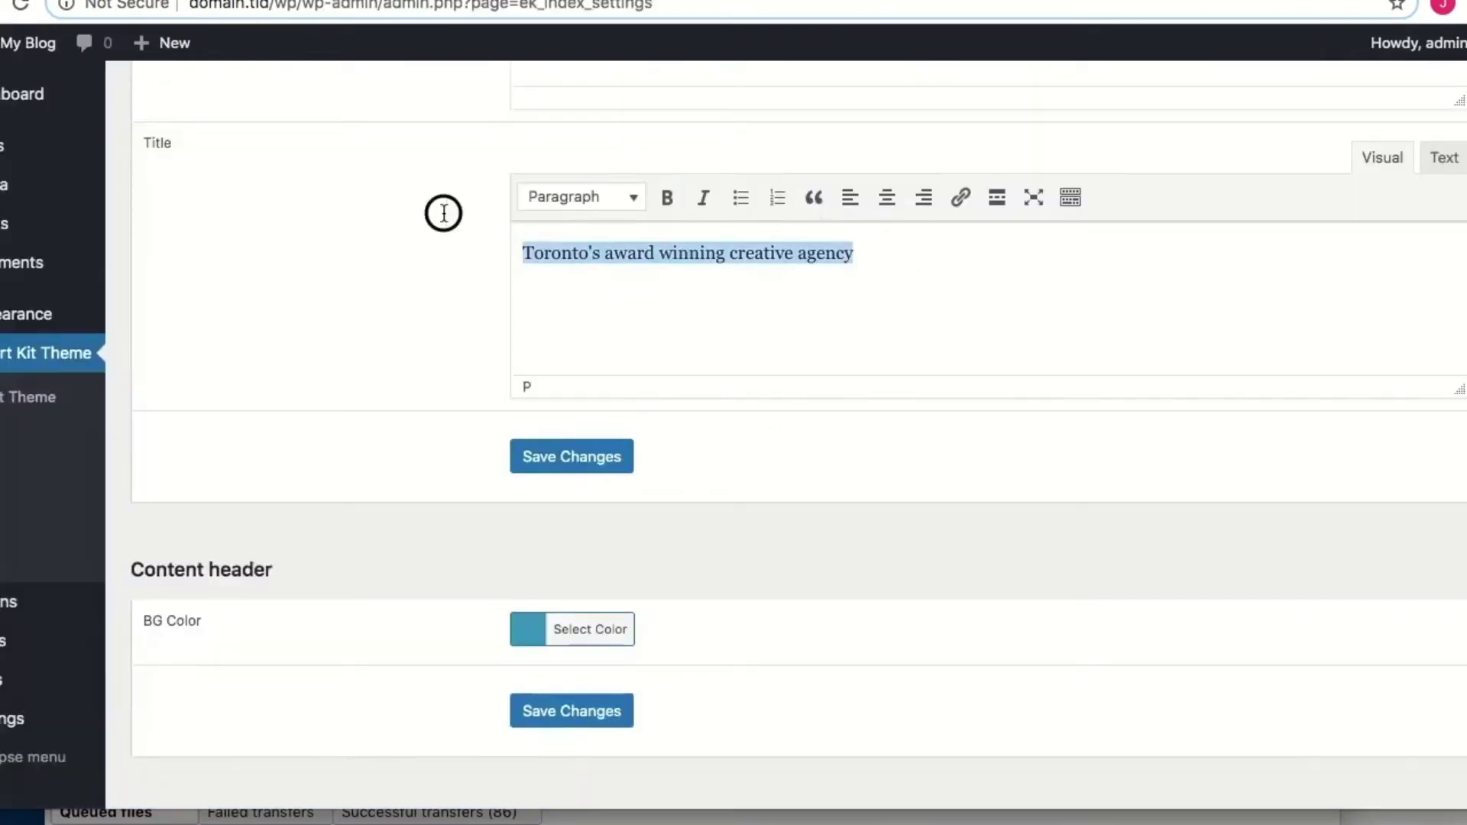
type("Exj")
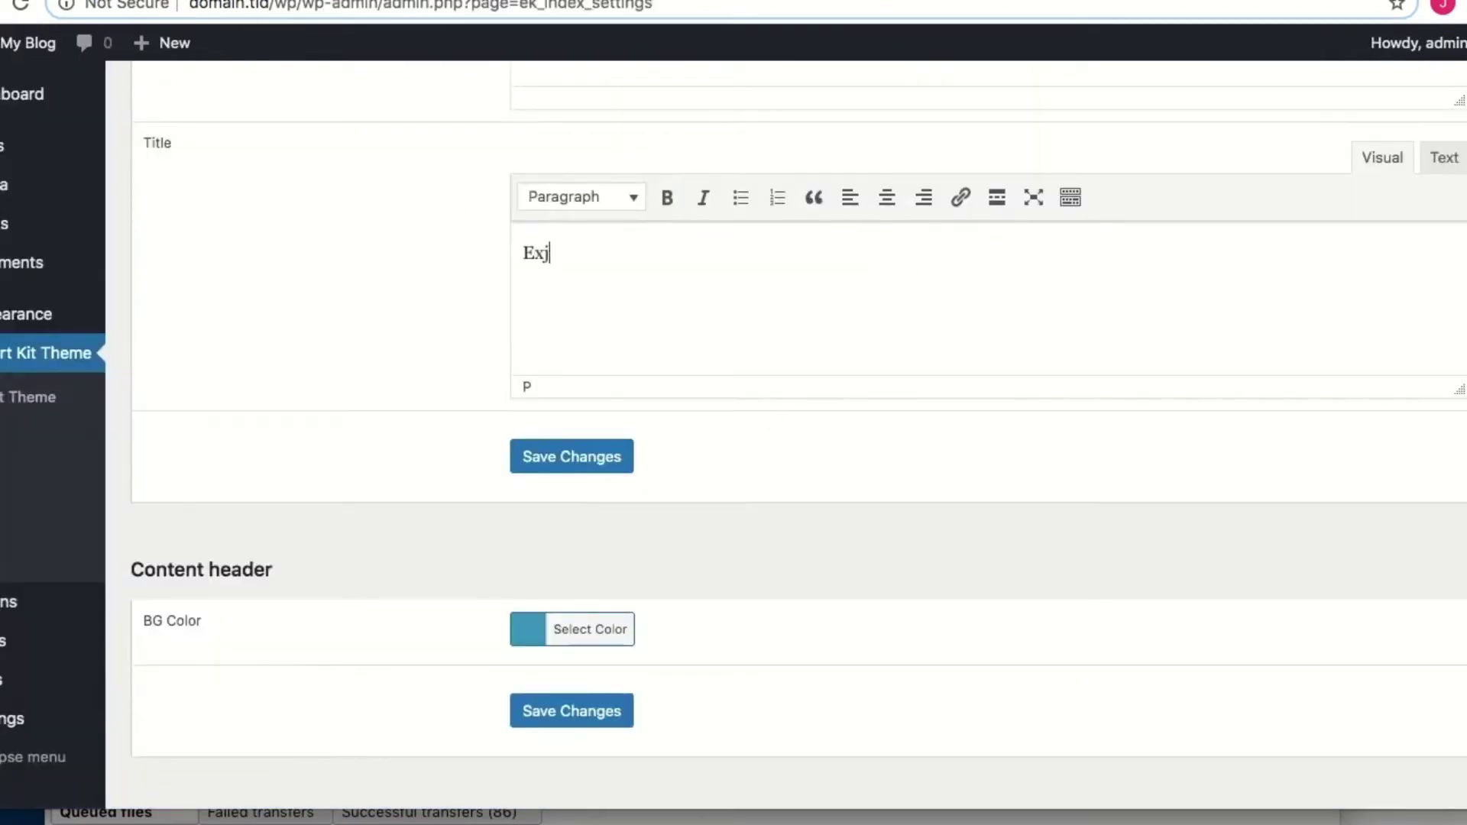
type("pe")
key("BackSpace")
key("BackSpace")
key("BackSpace")
type("port Kit + XD")
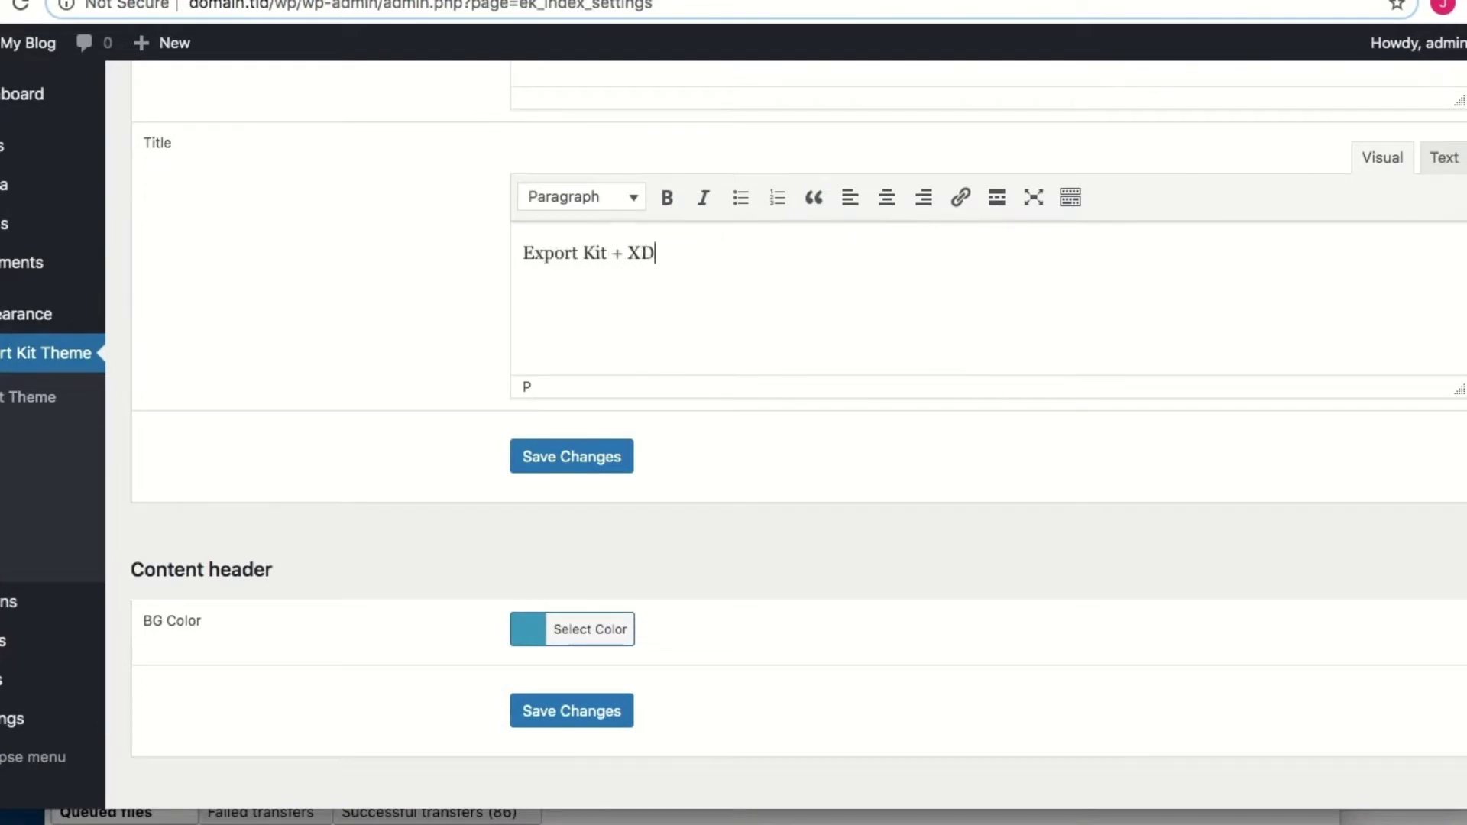
type(" = WordPress")
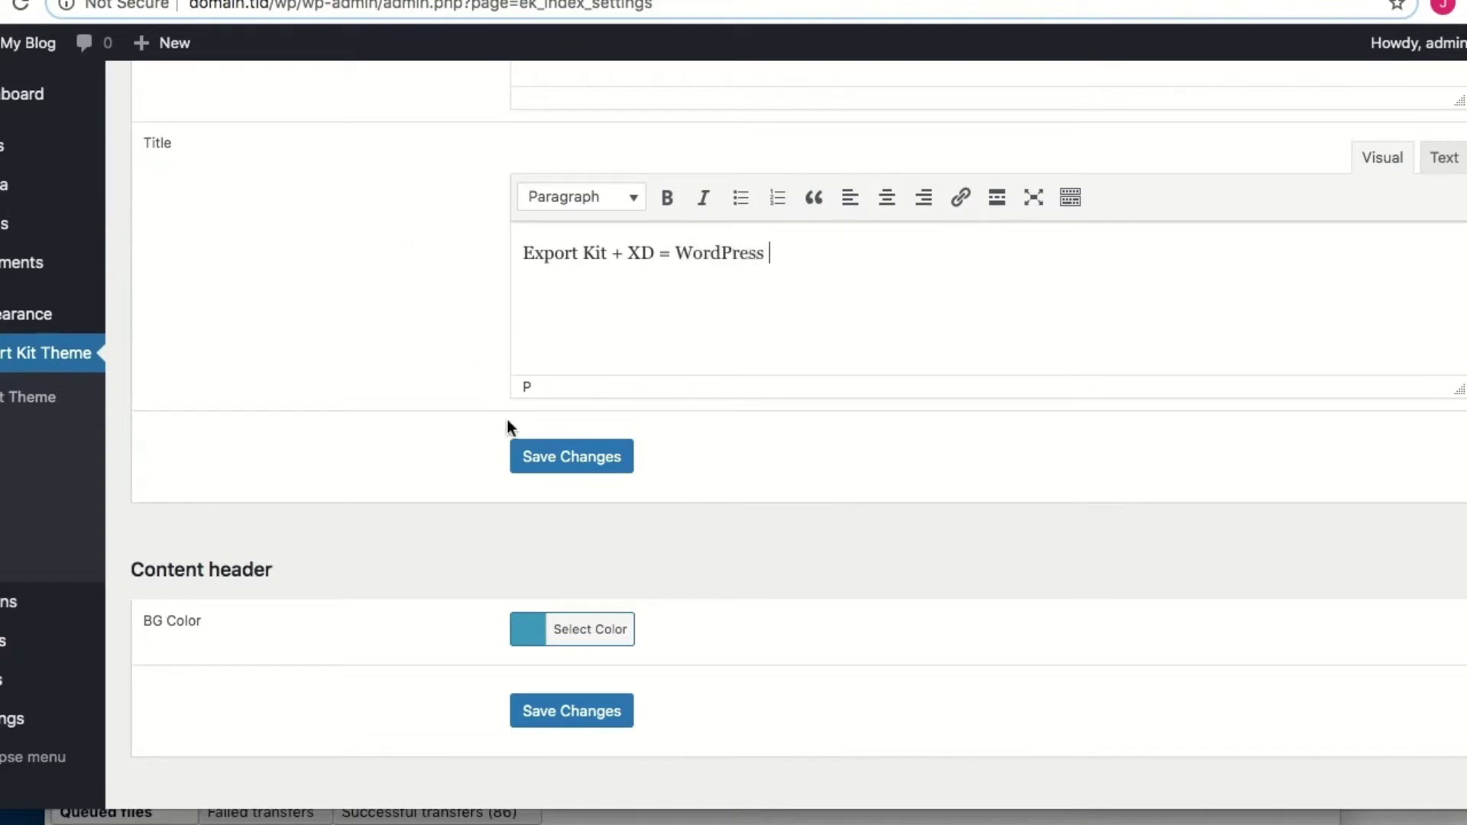
left_click(538, 454)
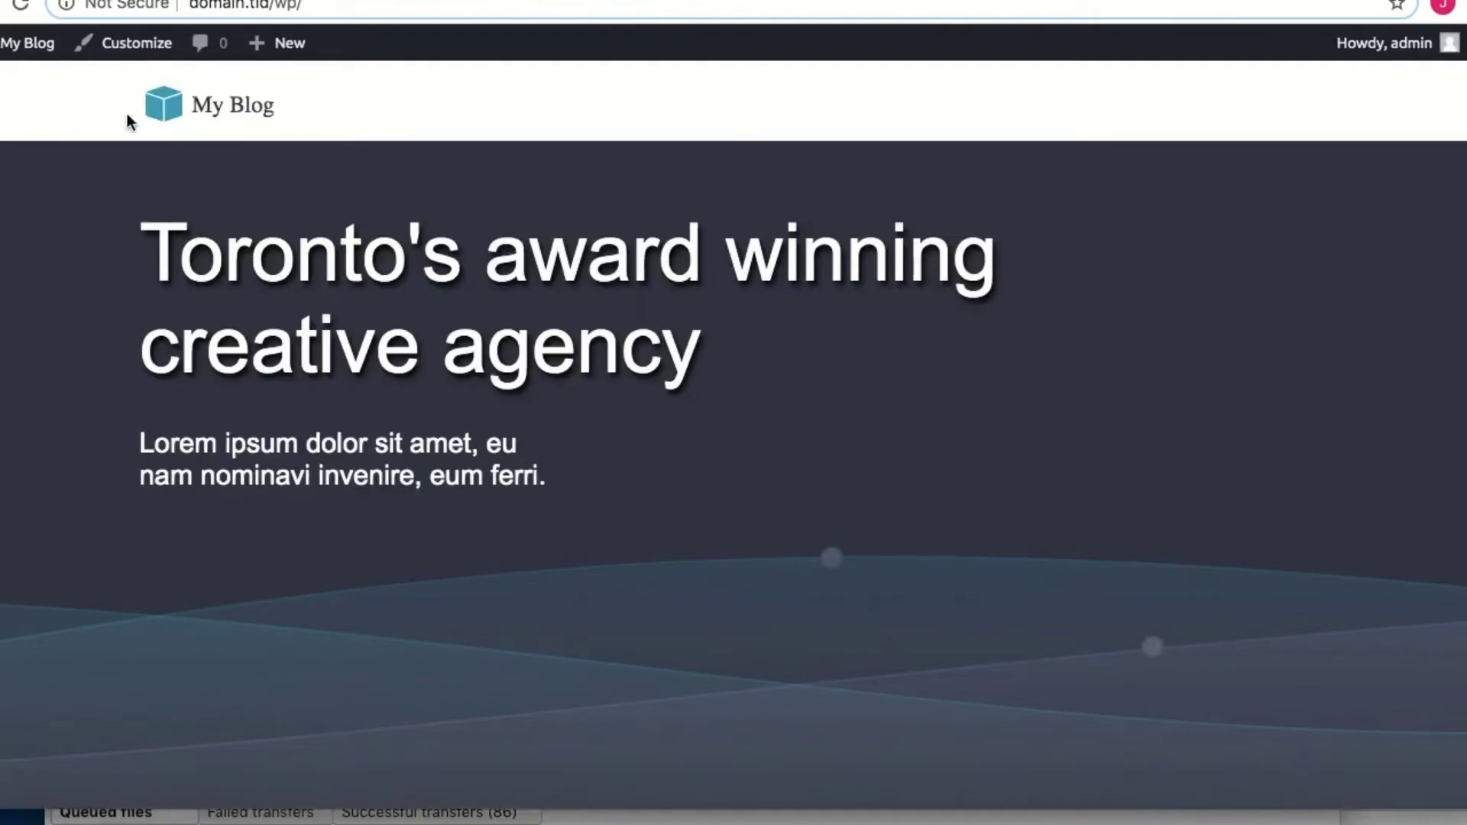
left_click(20, 5)
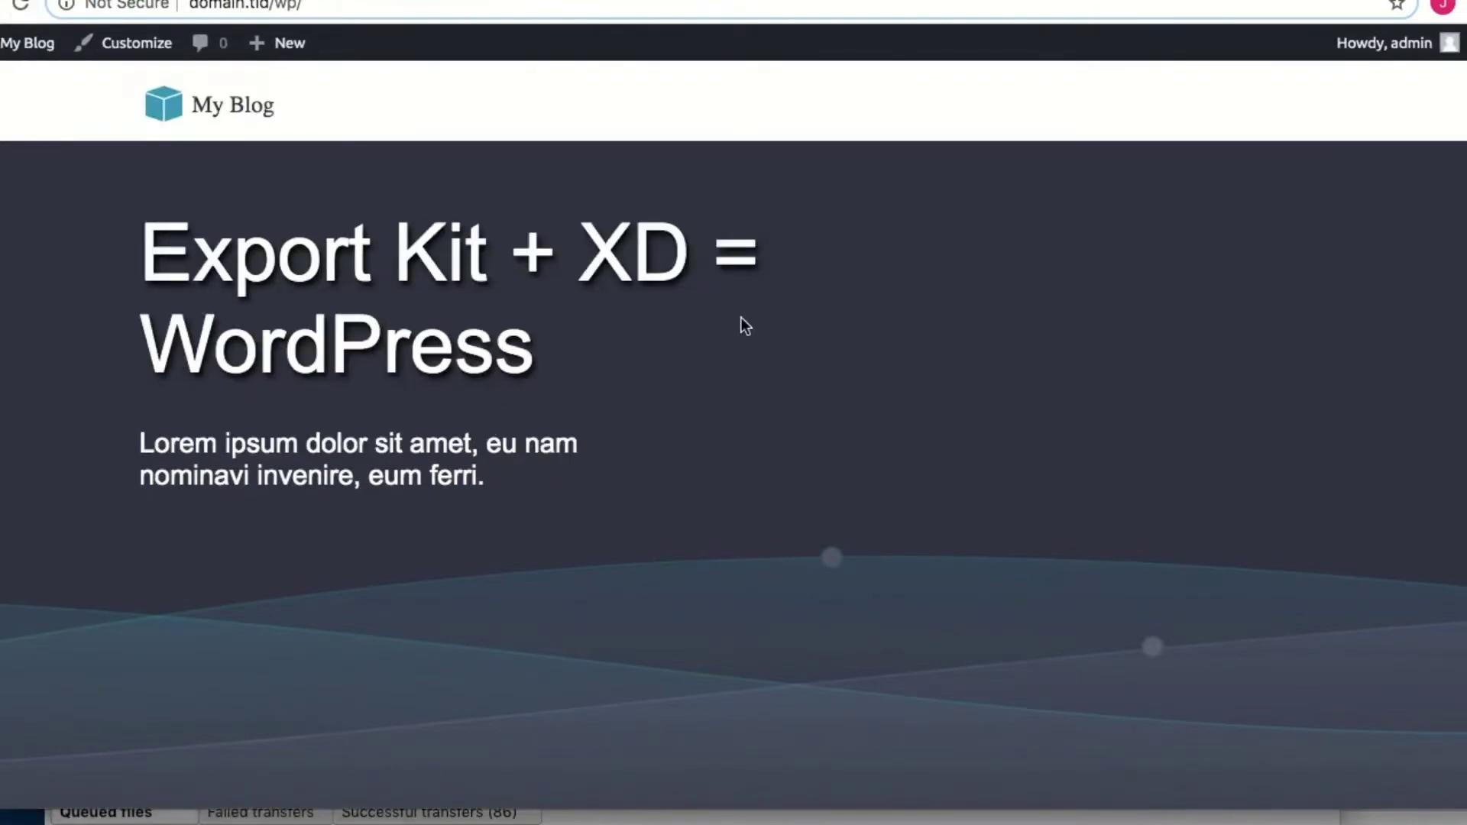
Open the "Hello world!" post from the homepage and examine its layout, comments, sidebar and footer
scroll(741, 318, "down", 15)
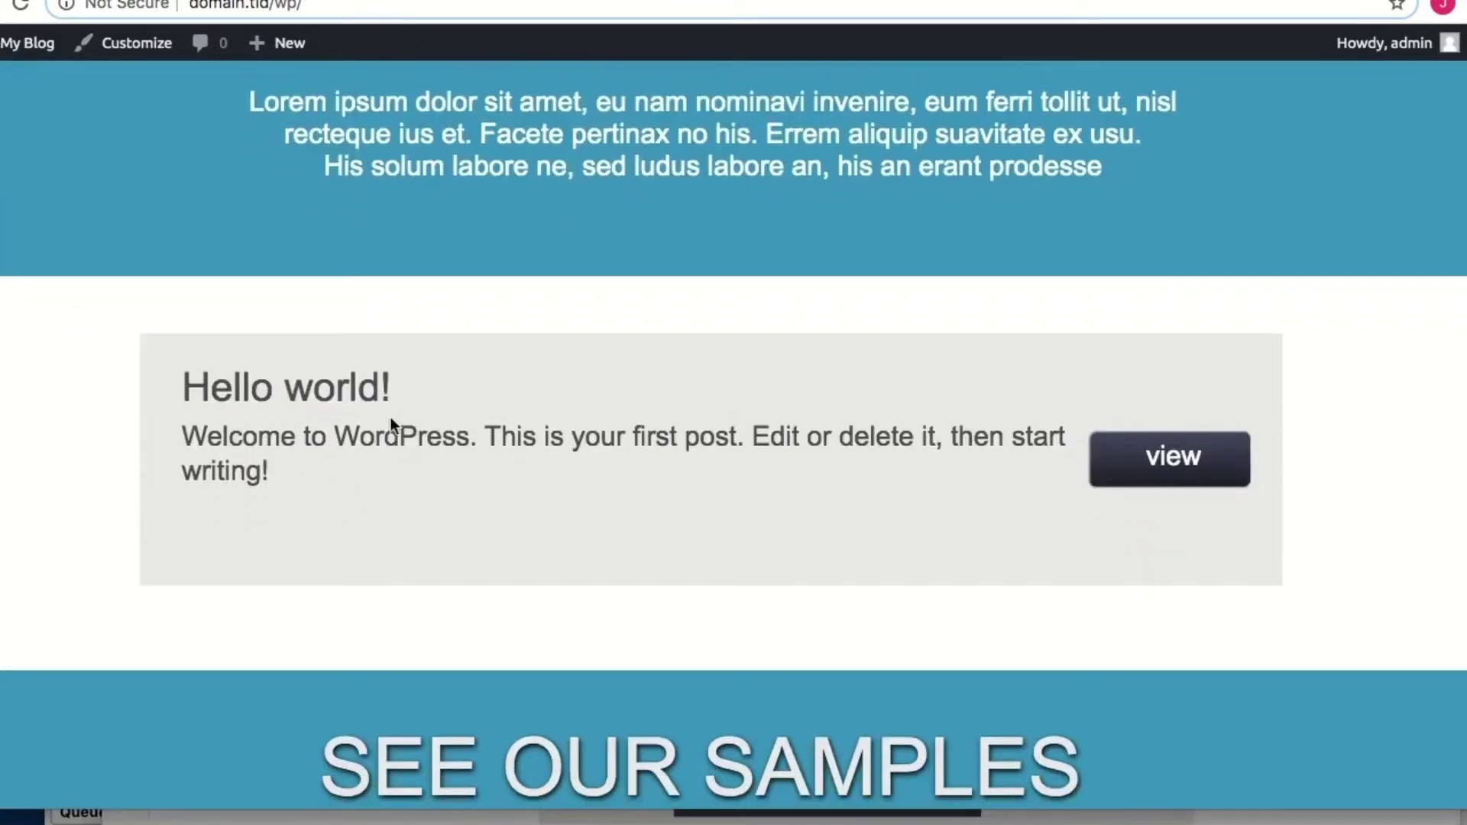
left_click(1139, 459)
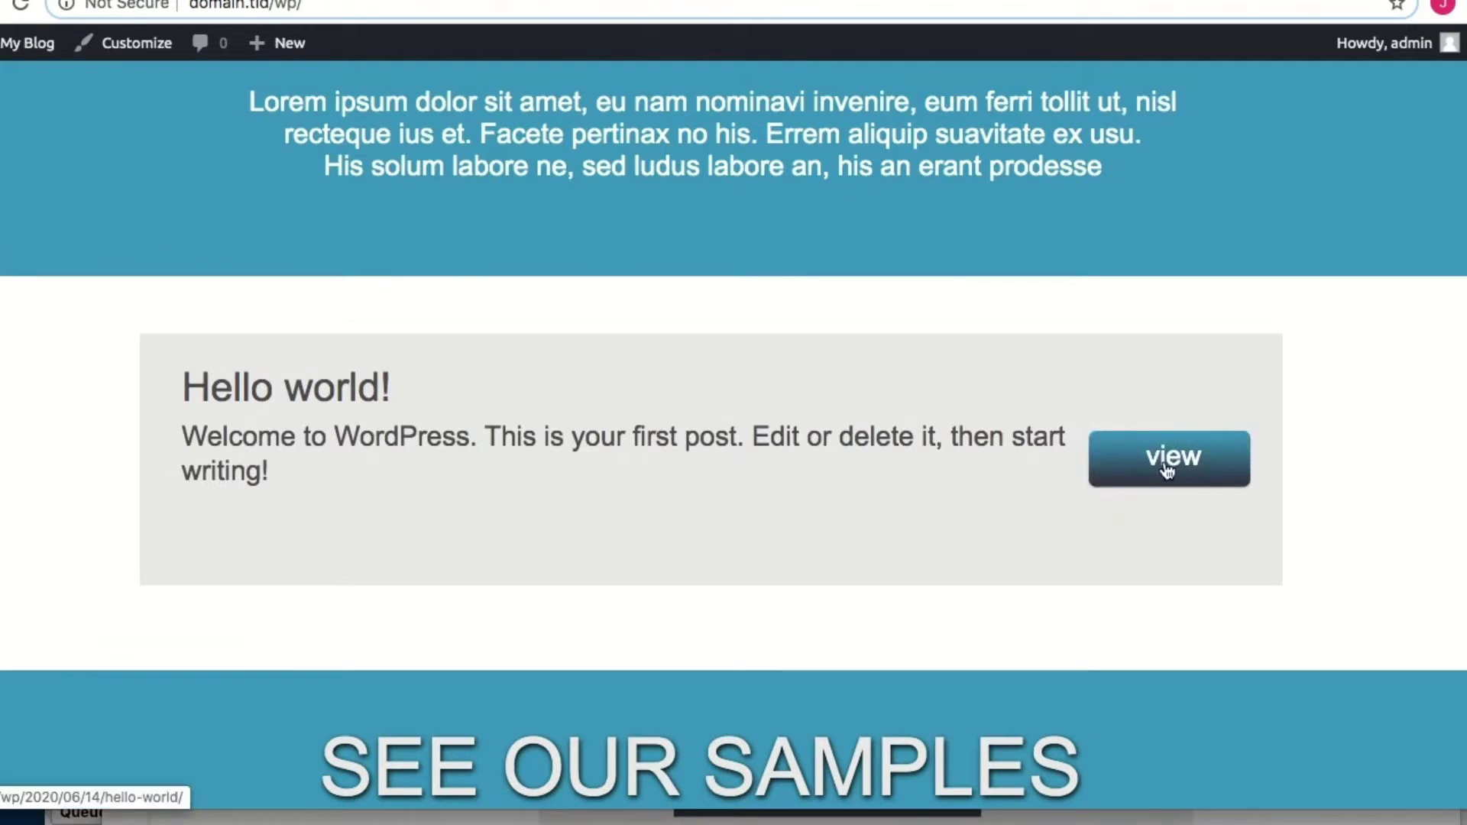
scroll(1037, 552, "down", 8)
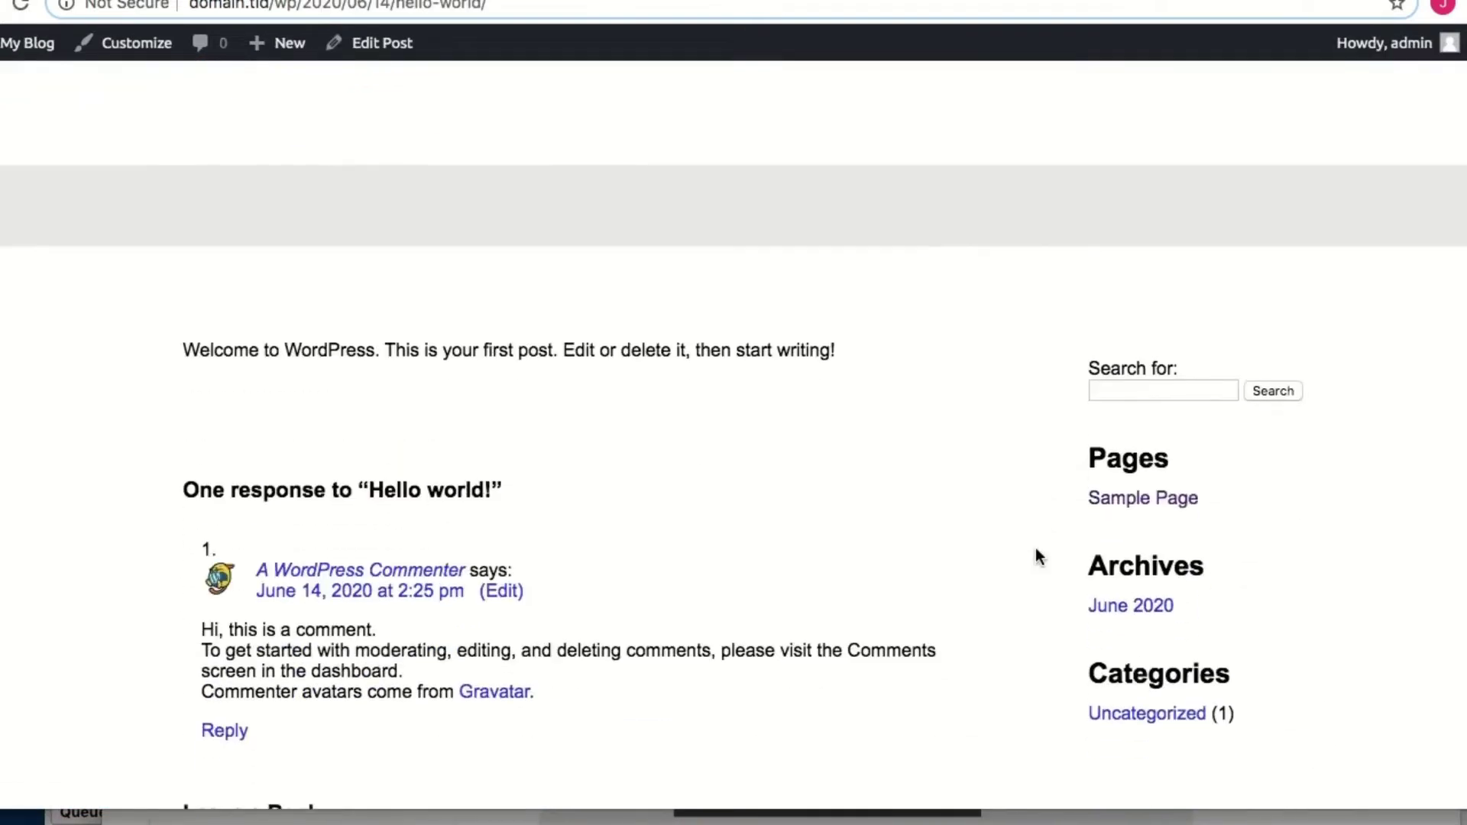
scroll(1036, 552, "down", 1)
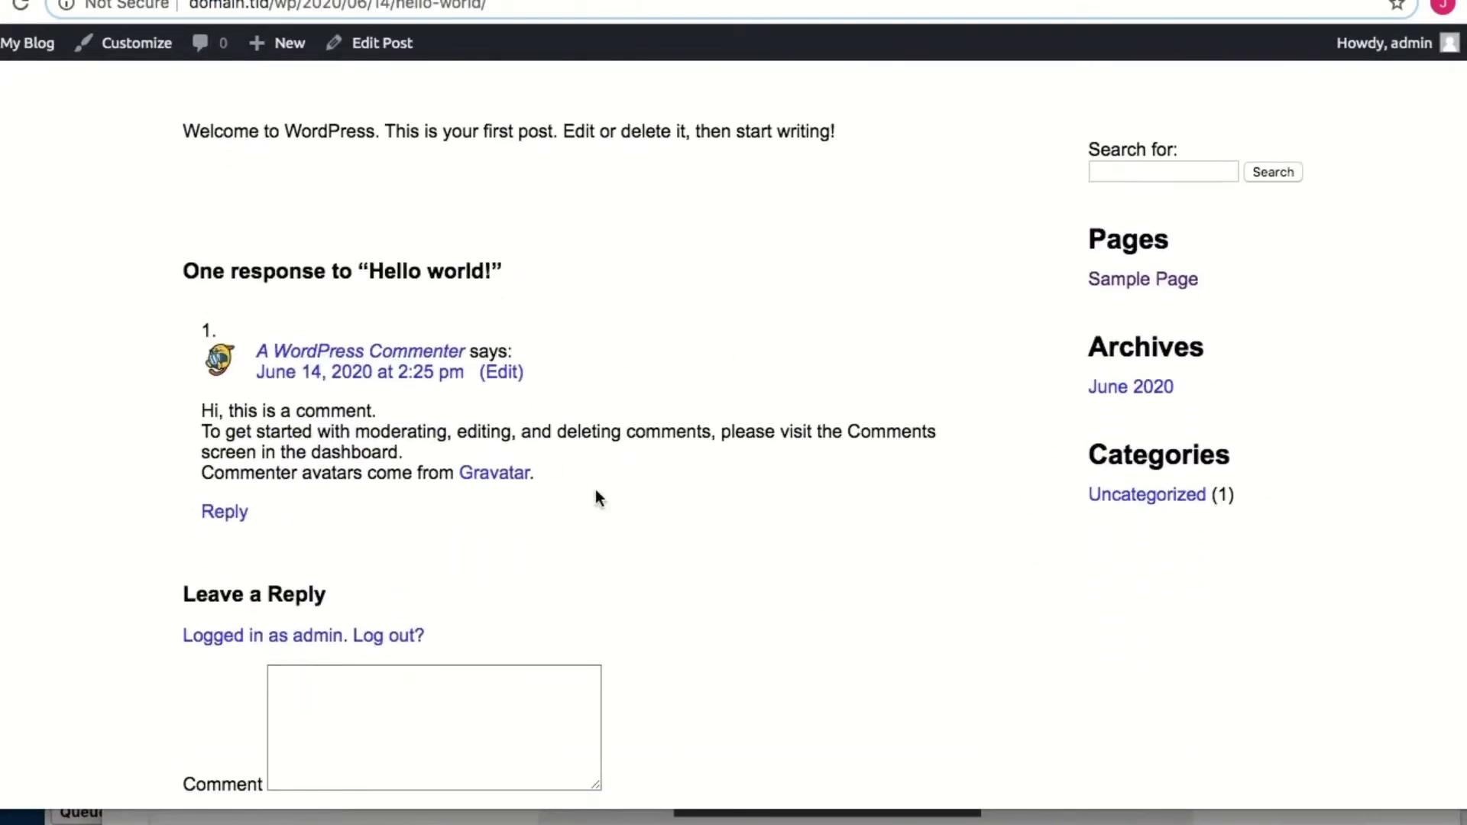
scroll(612, 520, "down", 6)
scroll(612, 519, "down", 2)
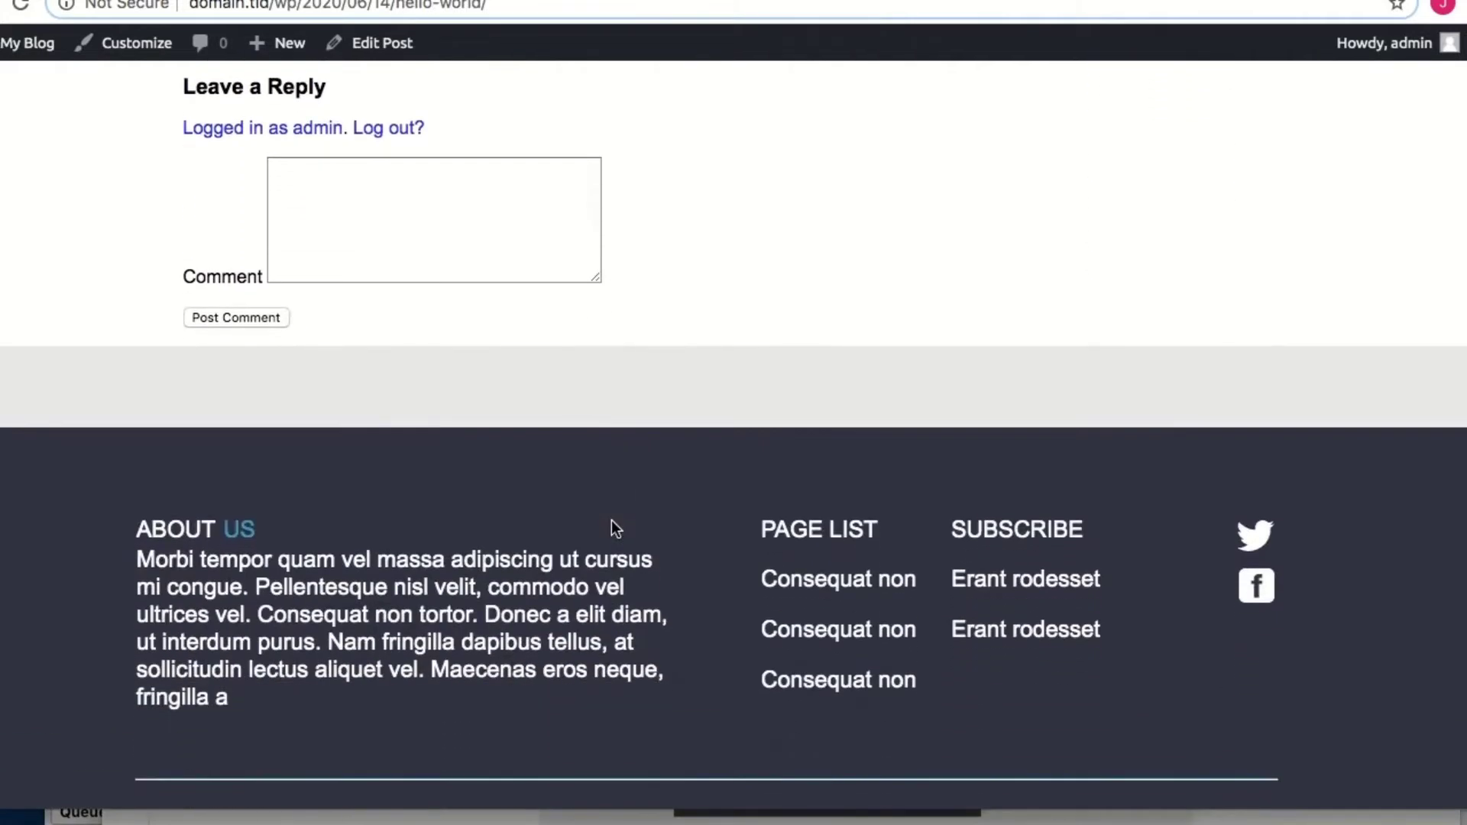
scroll(612, 520, "down", 1)
scroll(611, 520, "up", 10)
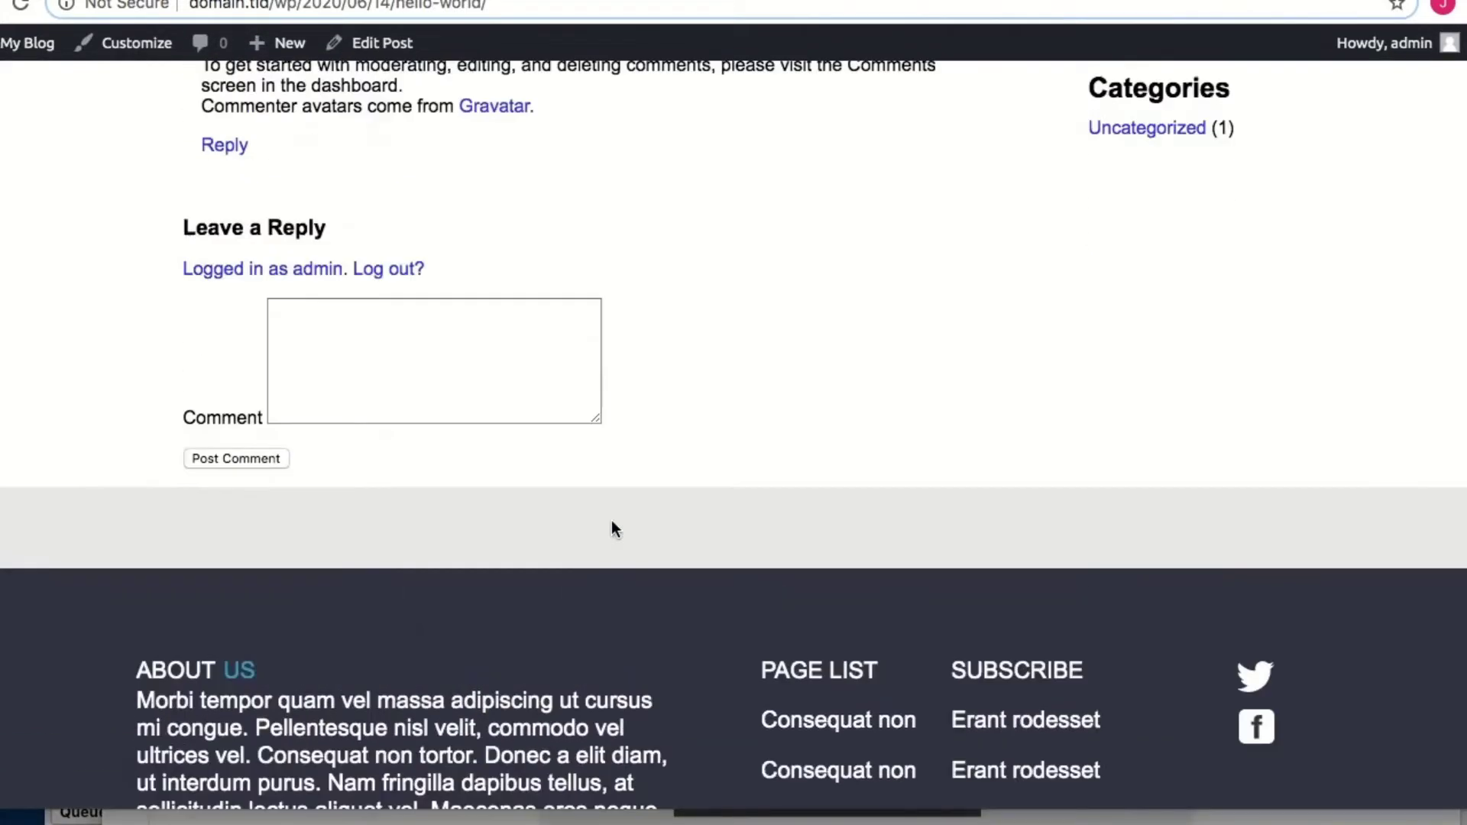
scroll(611, 522, "up", 4)
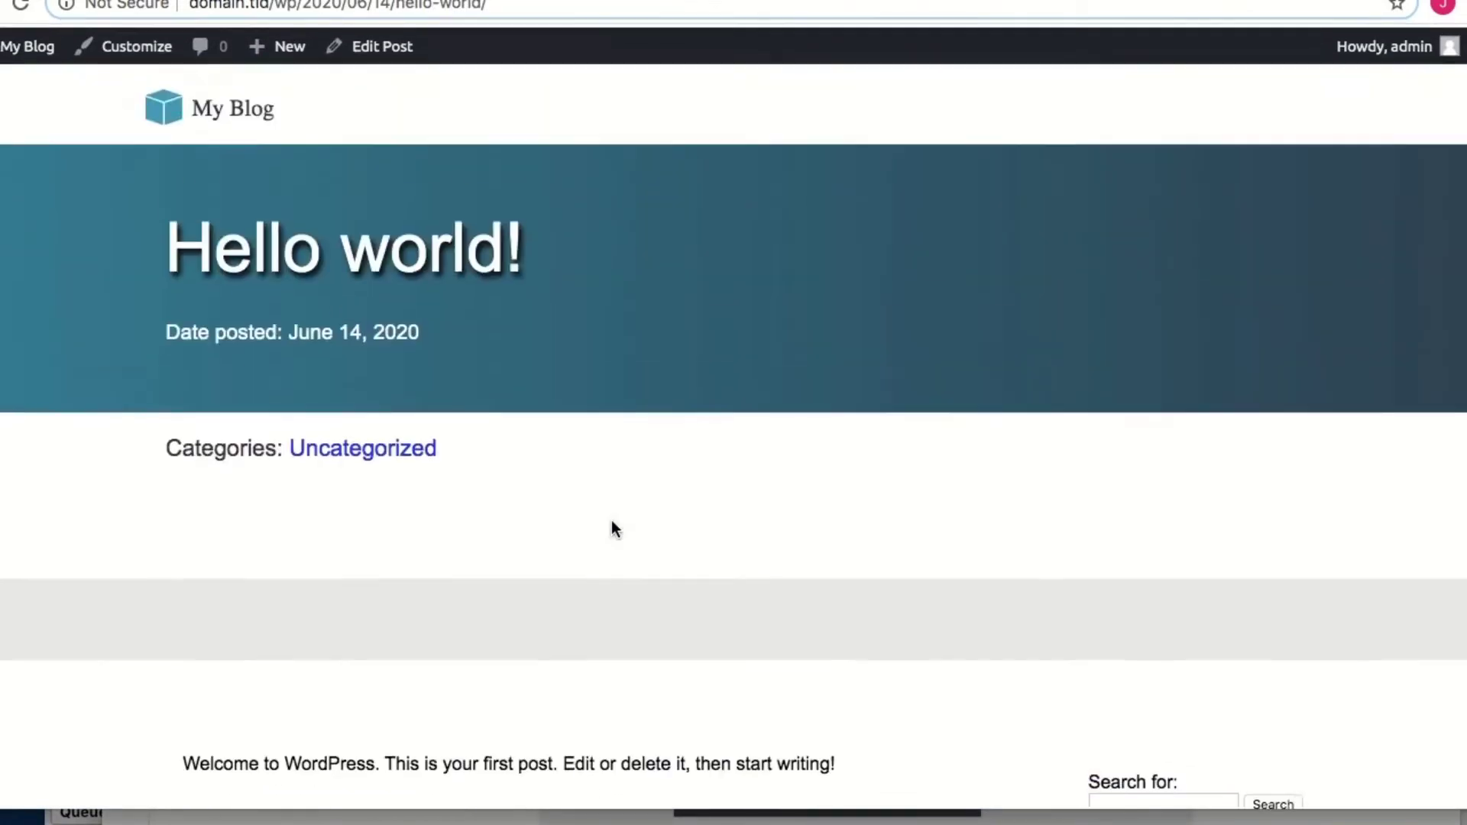
Search the blog for "page" with the sidebar search and examine the results page
scroll(802, 619, "down", 3)
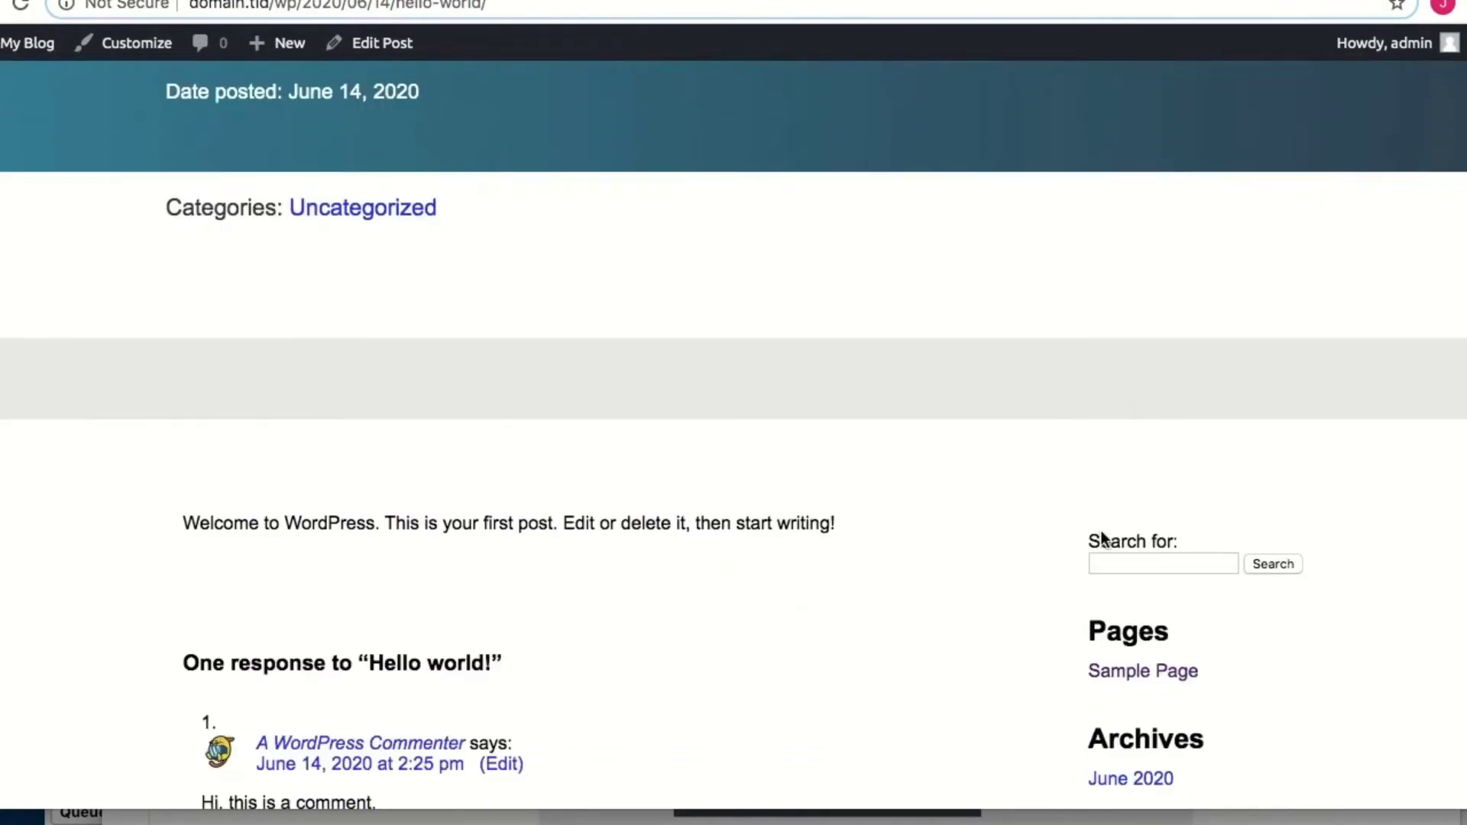
left_click(1109, 564)
type("page")
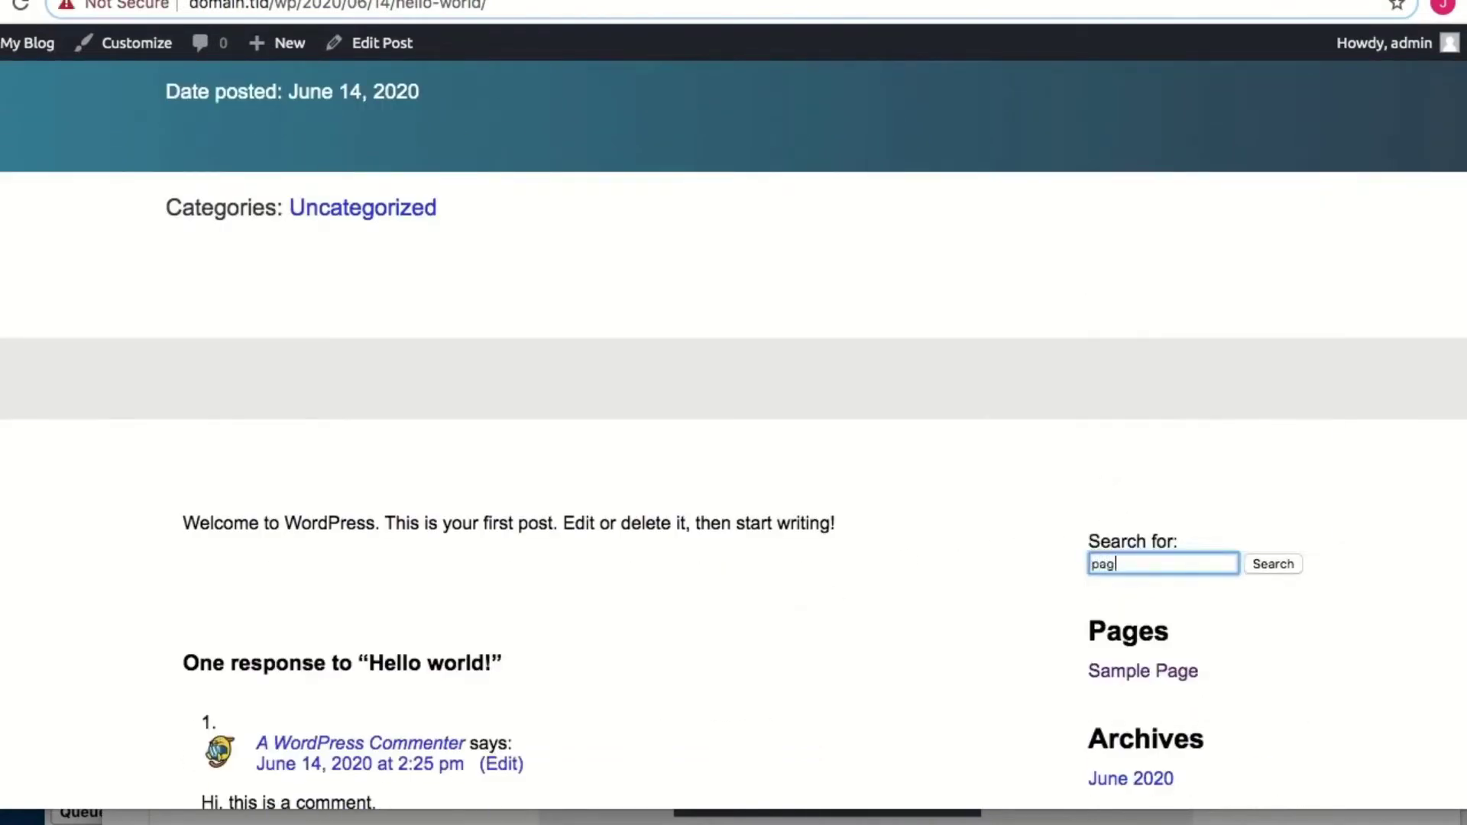
key("Return")
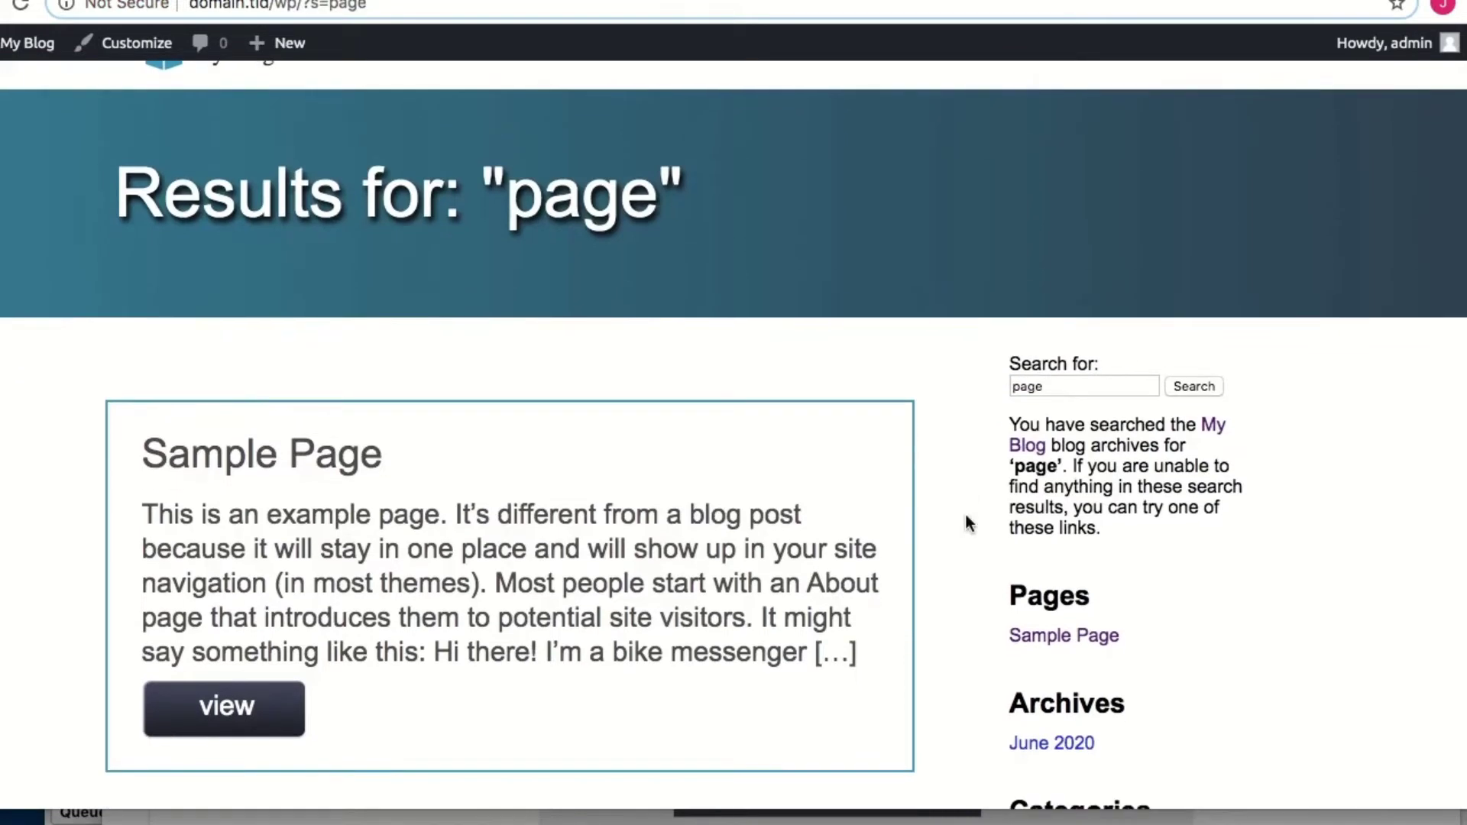
scroll(965, 515, "down", 3)
scroll(965, 515, "up", 3)
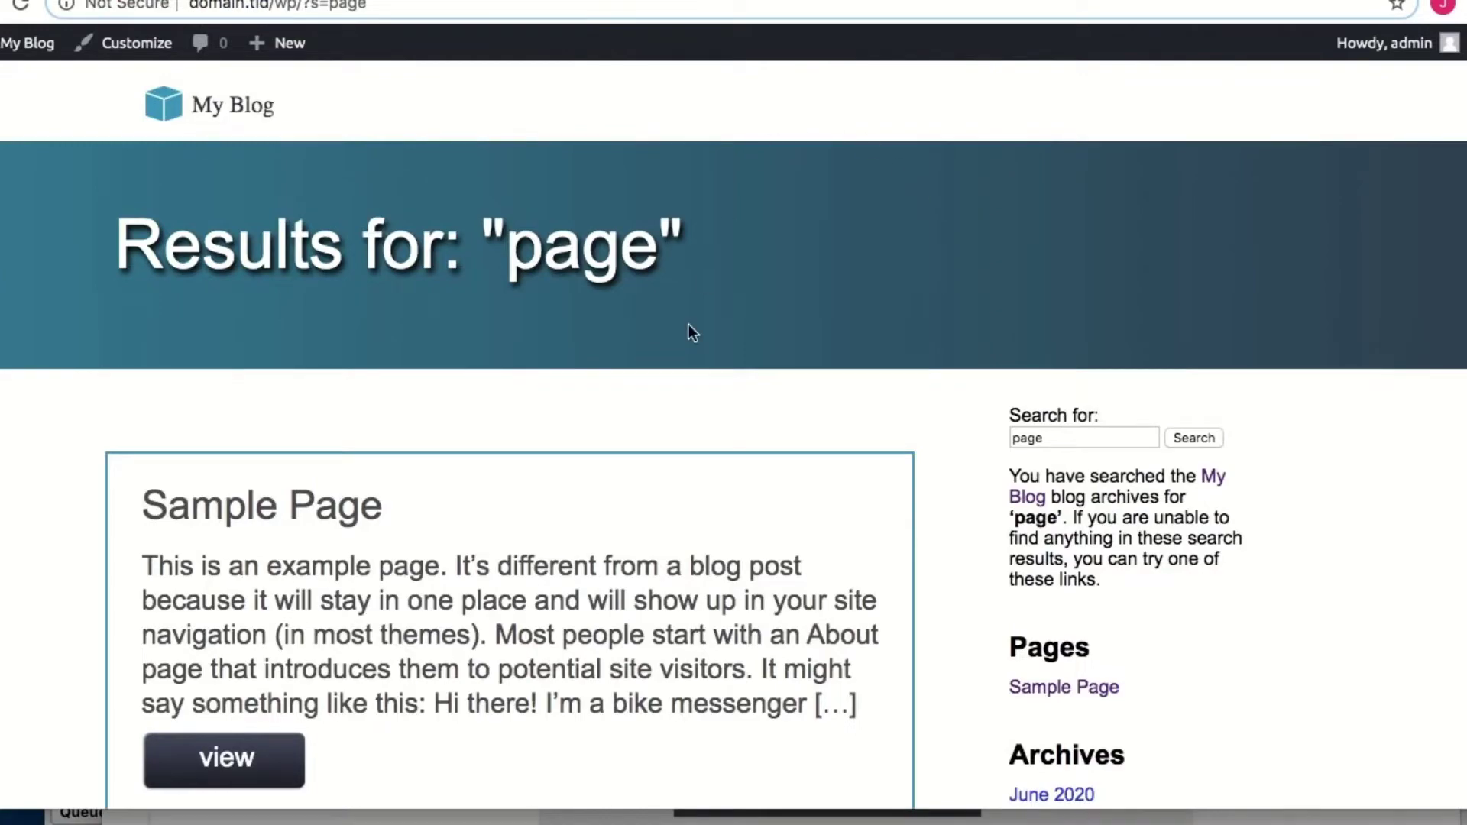
scroll(689, 325, "down", 10)
scroll(688, 324, "up", 10)
Return to the homepage, go to the WordPress posts list and start a new post titled "New Test Post"
left_click(27, 43)
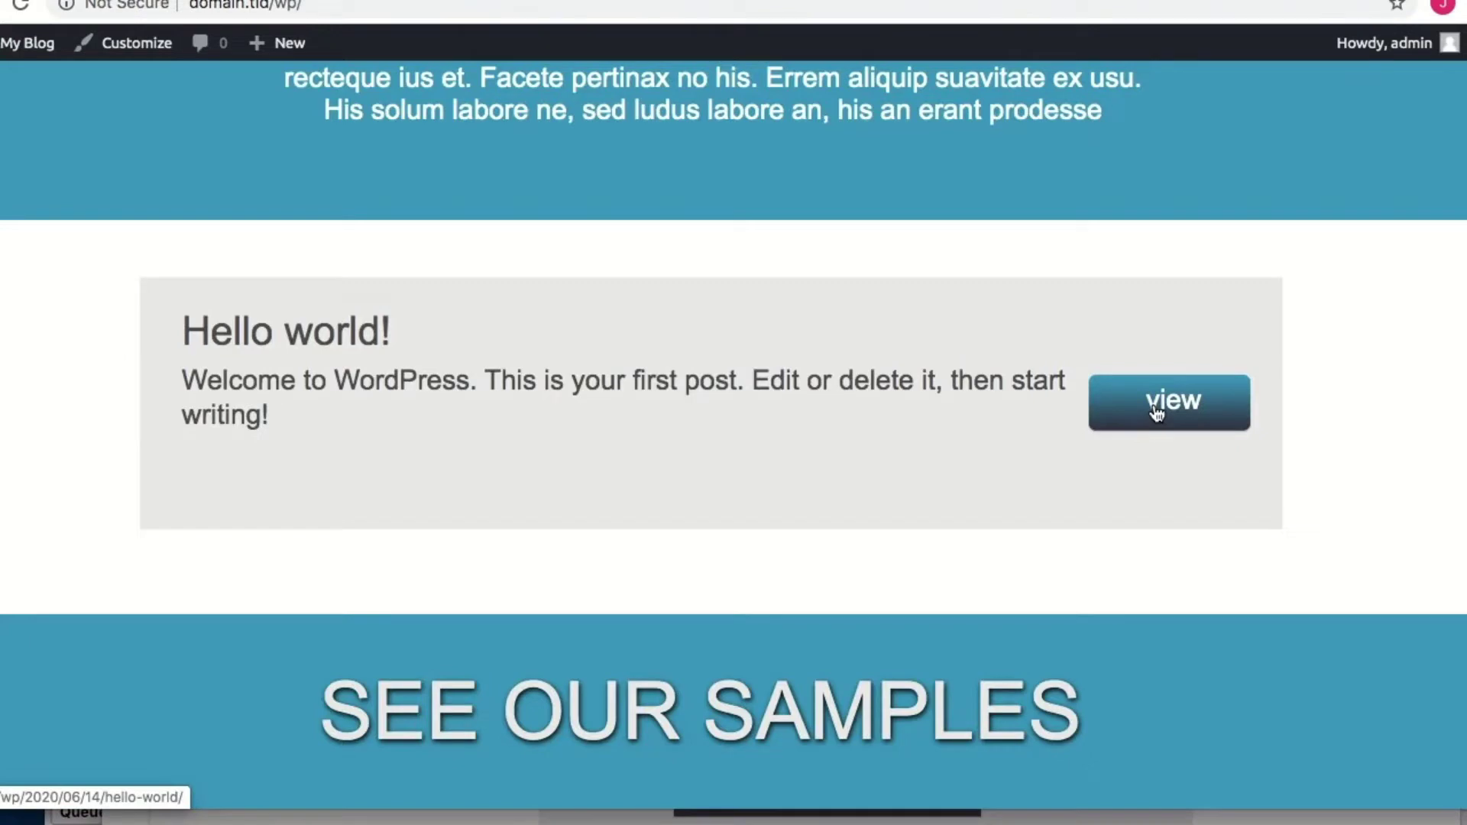
mouse_move(275, 43)
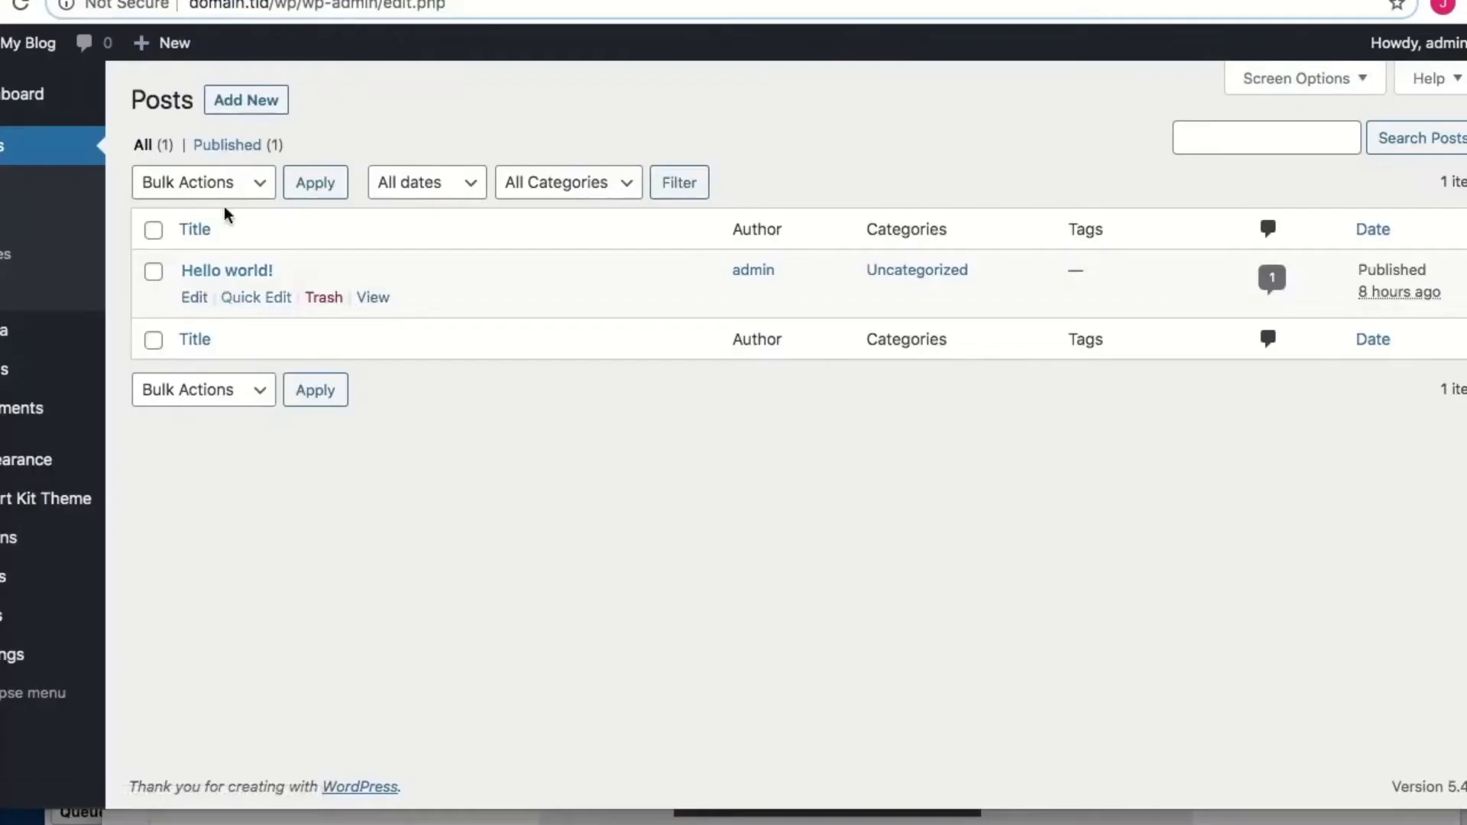
left_click(245, 99)
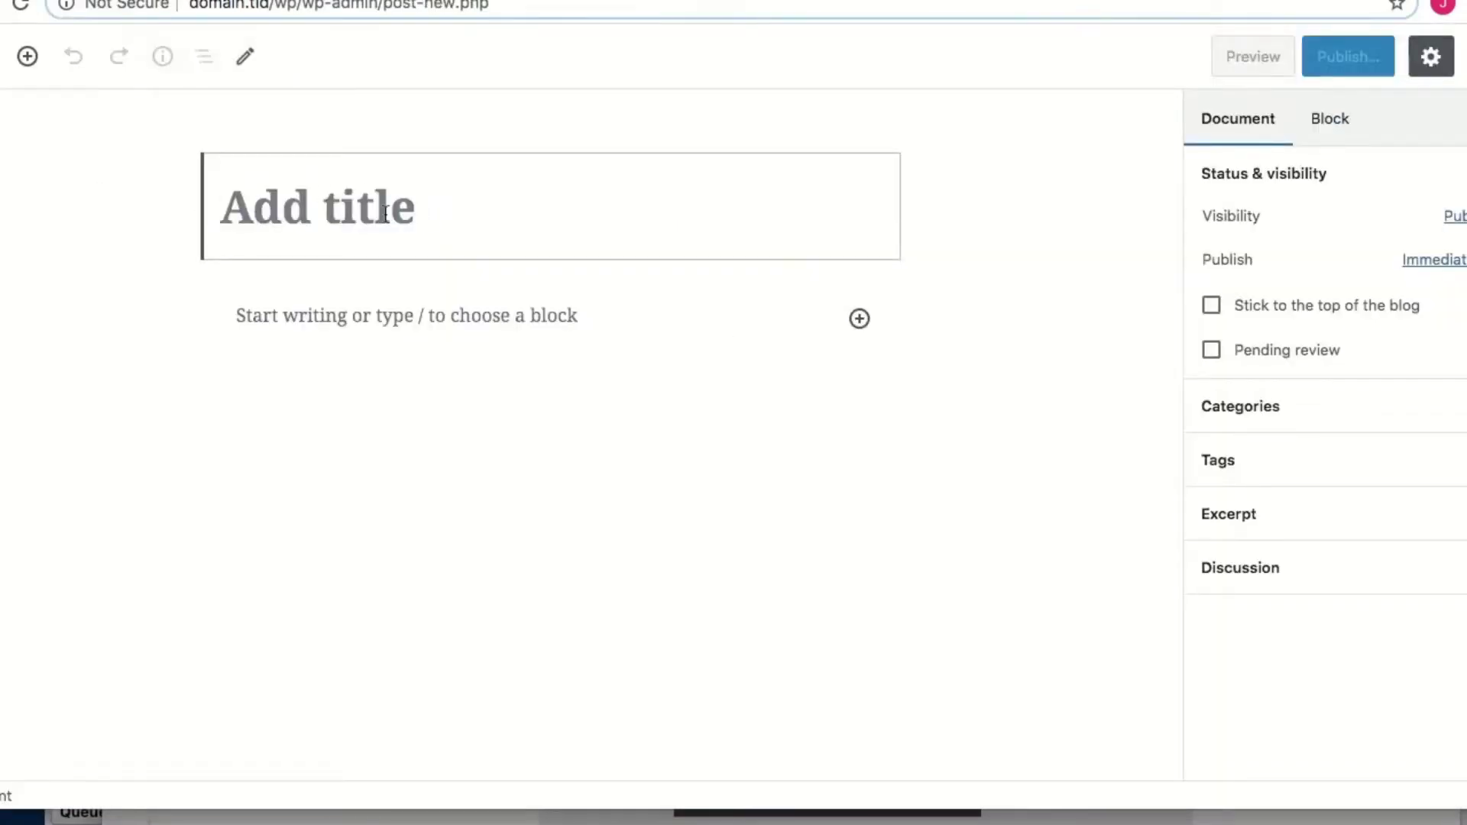
left_click(385, 211)
type("New Te")
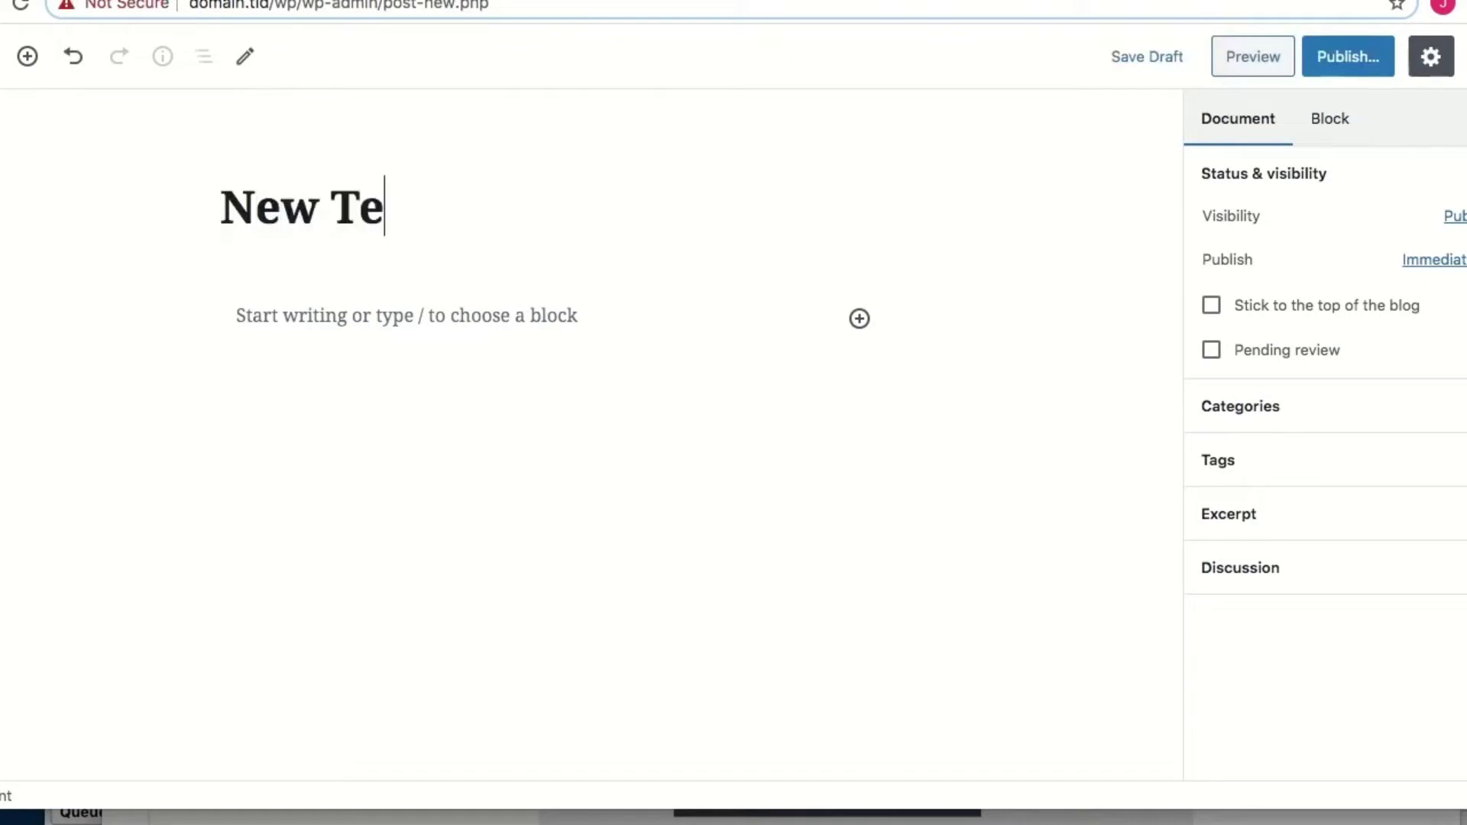
type("st Post")
Write "Look how easy this was to add!" as the body of the post and publish it
left_click(611, 315)
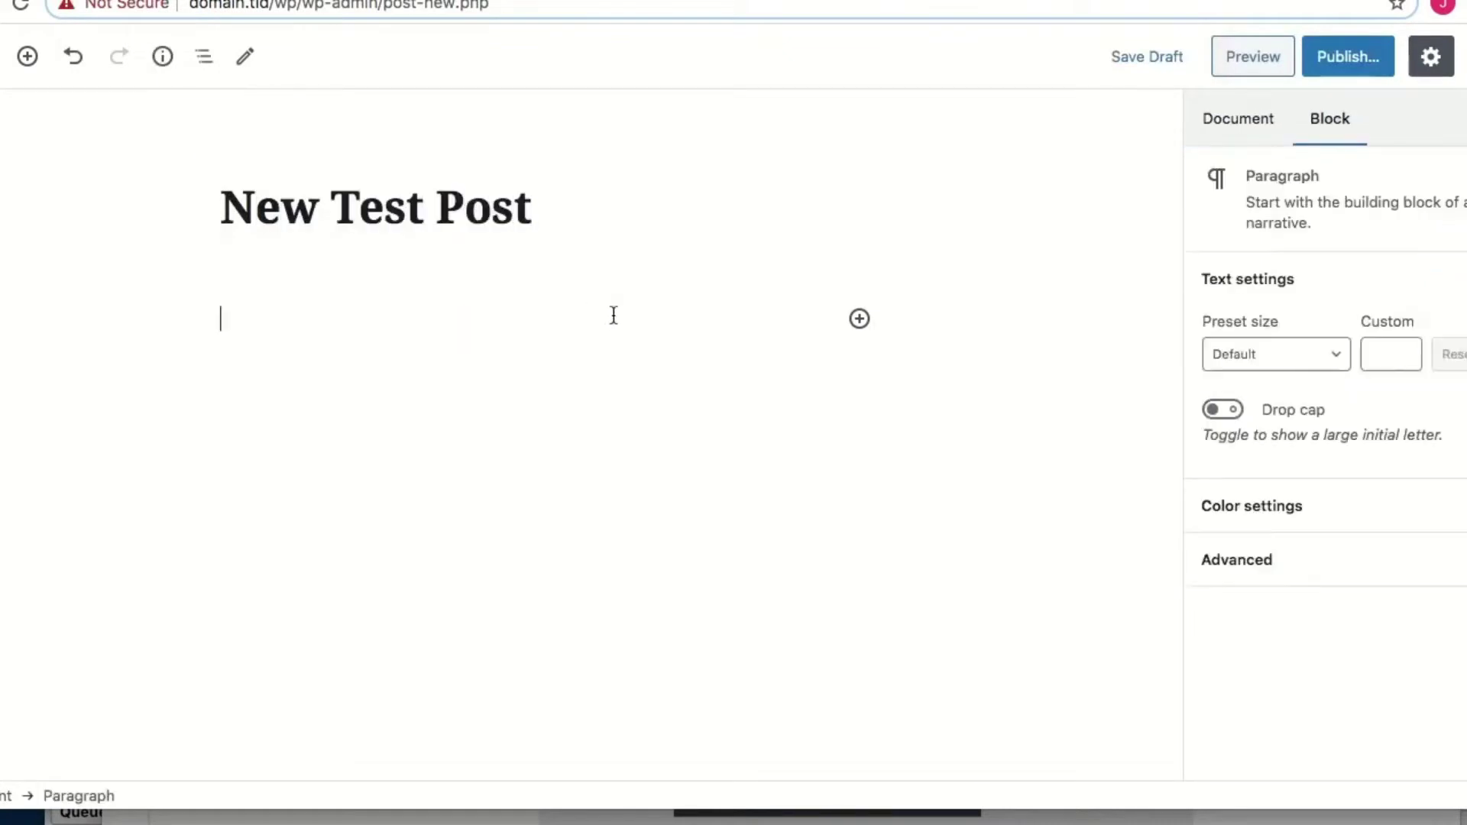
type("Look how ")
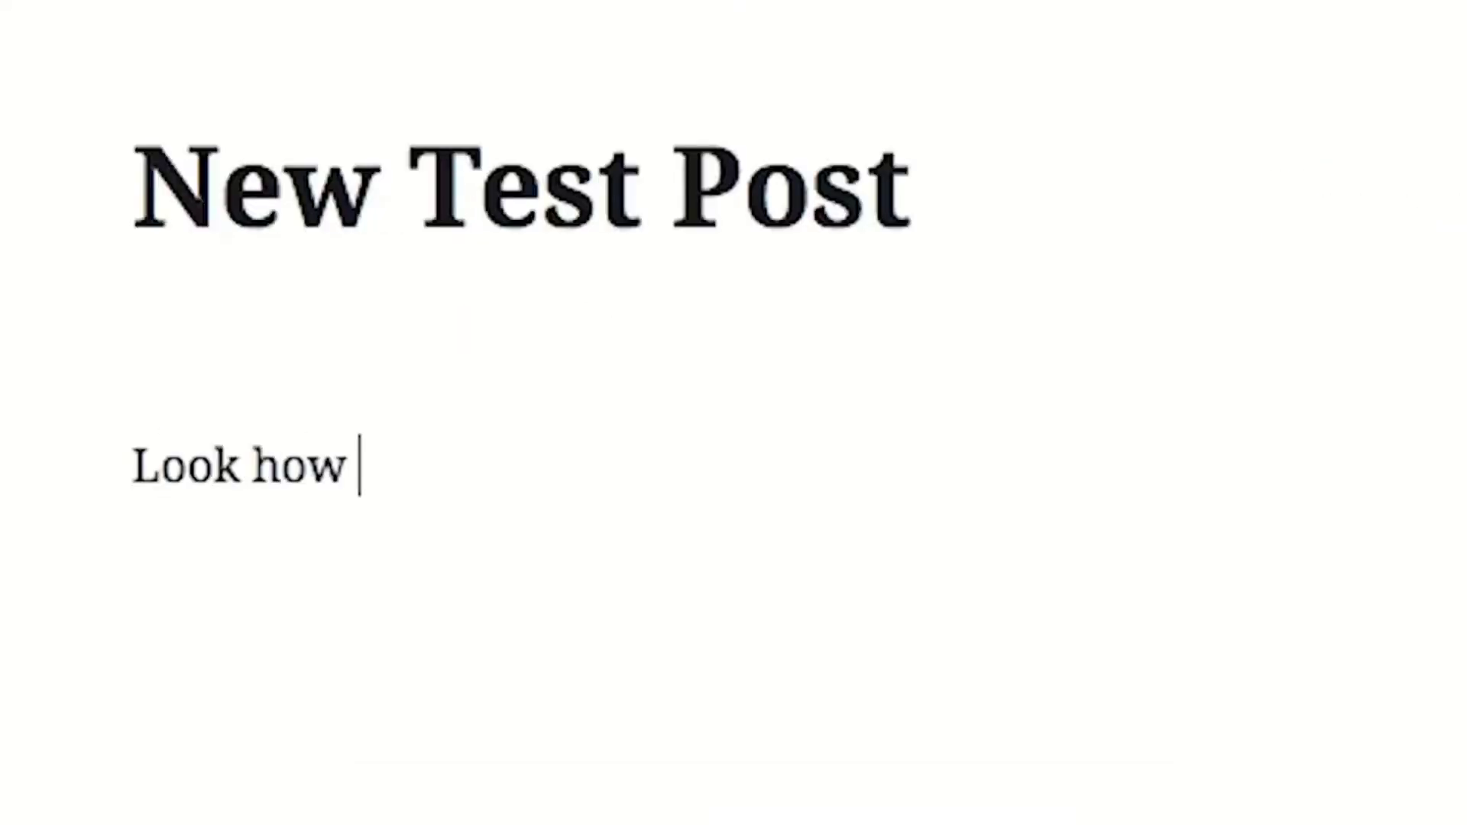
type("easy this was to ")
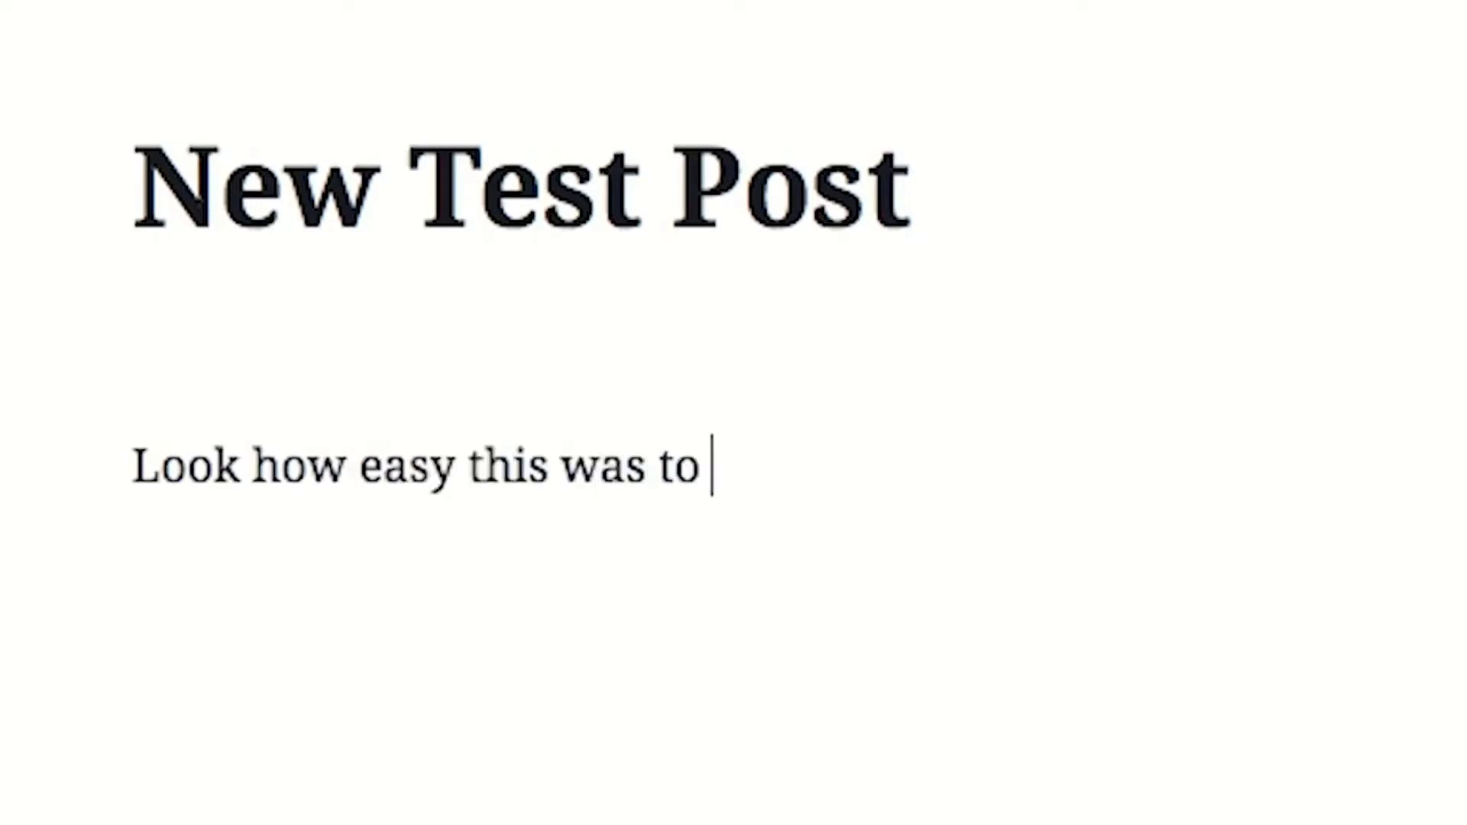
type("add!")
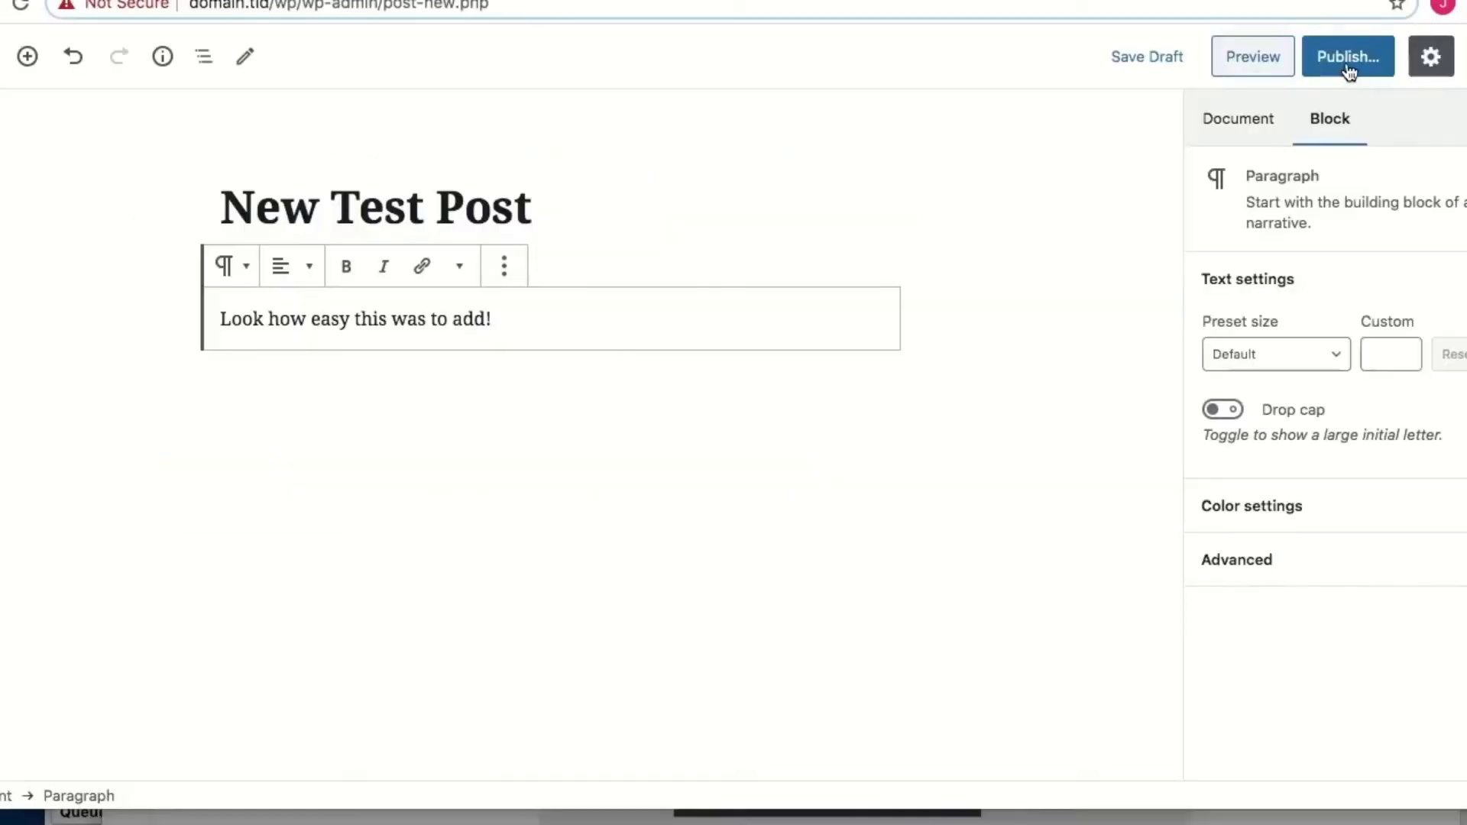
left_click(1349, 69)
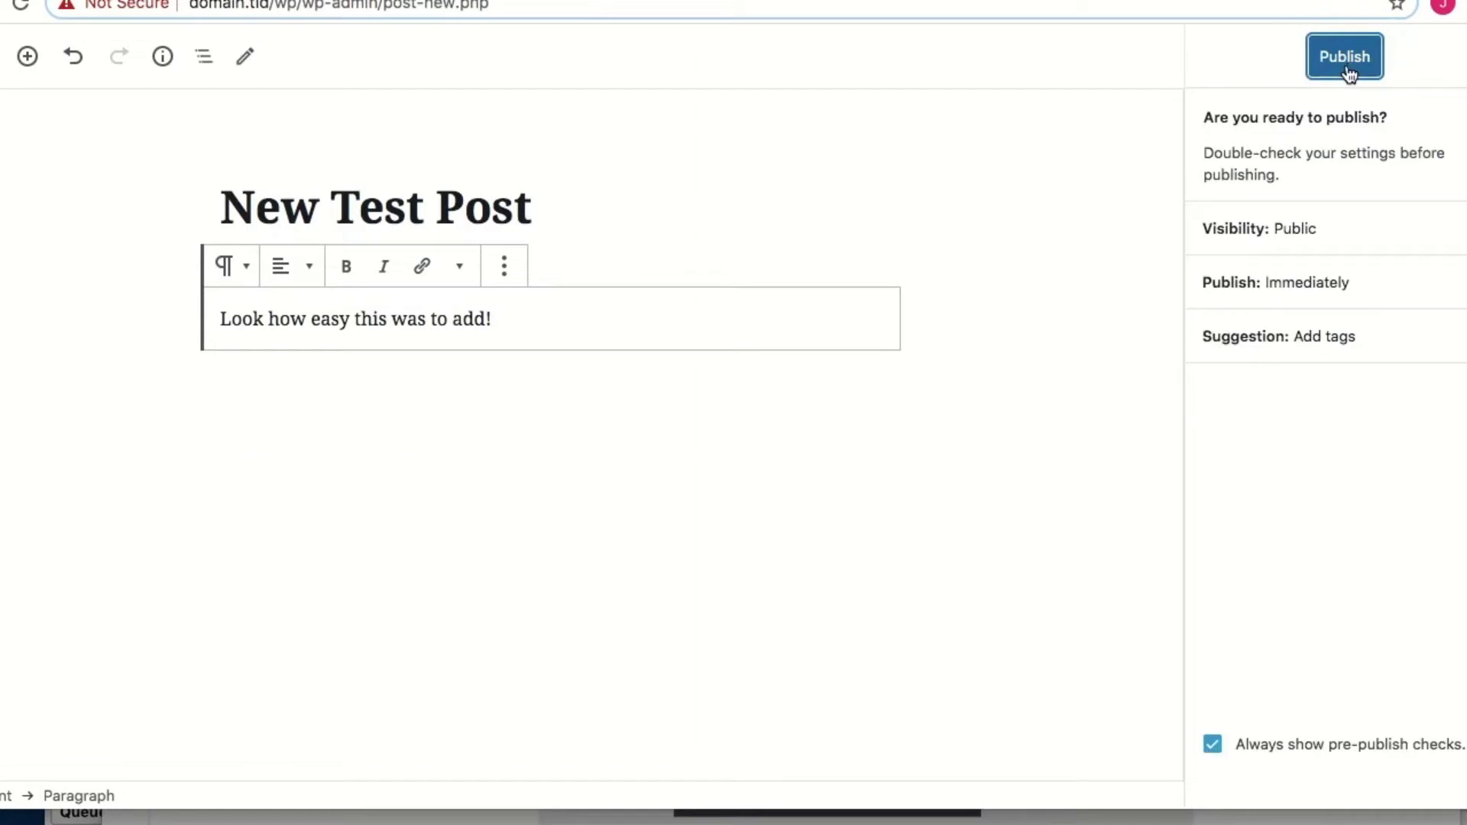
left_click(1347, 65)
View the published "New Test Post" on the site and look over the post page and the homepage
left_click(152, 760)
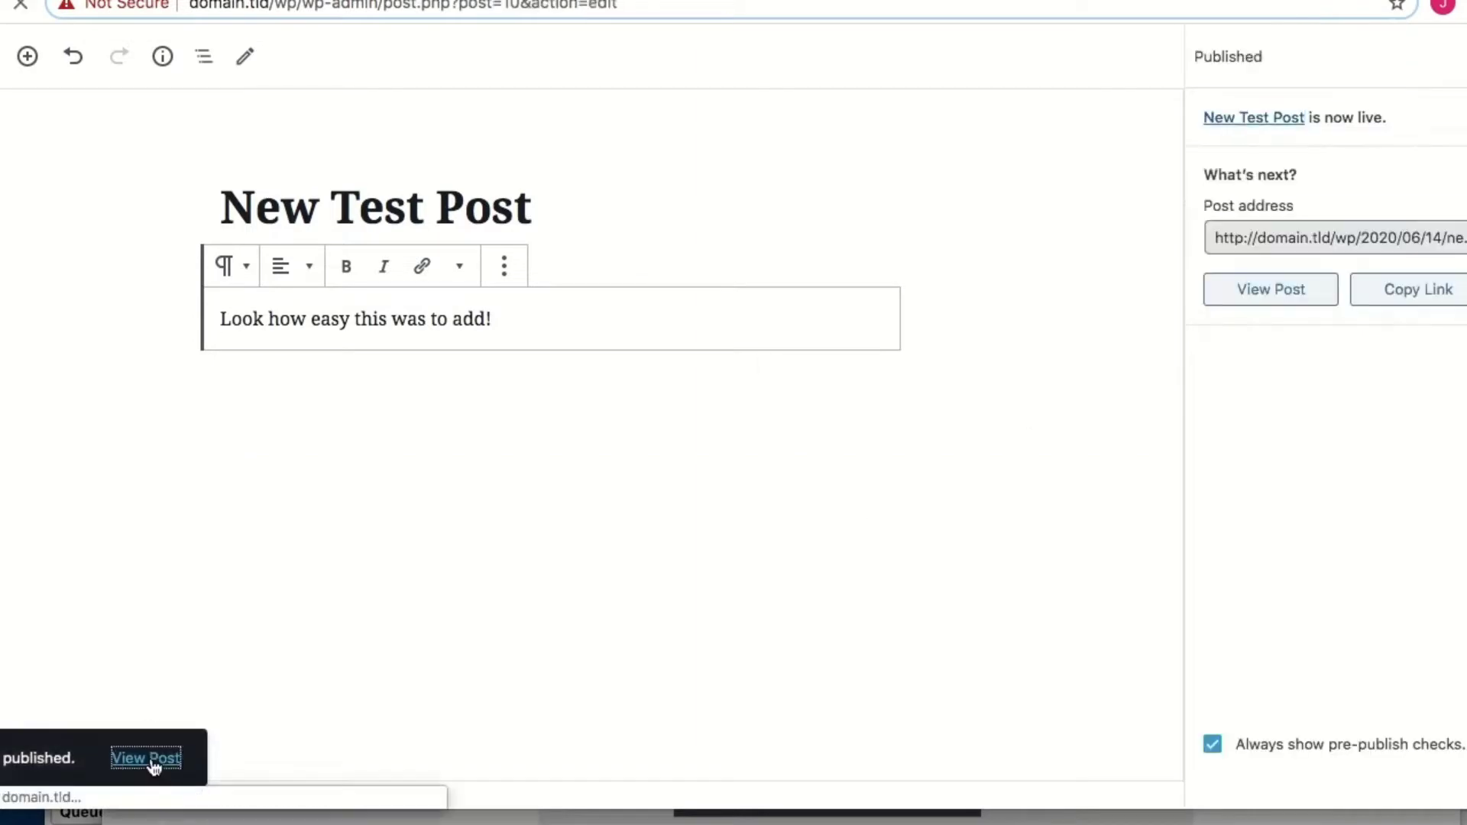
scroll(636, 500, "down", 7)
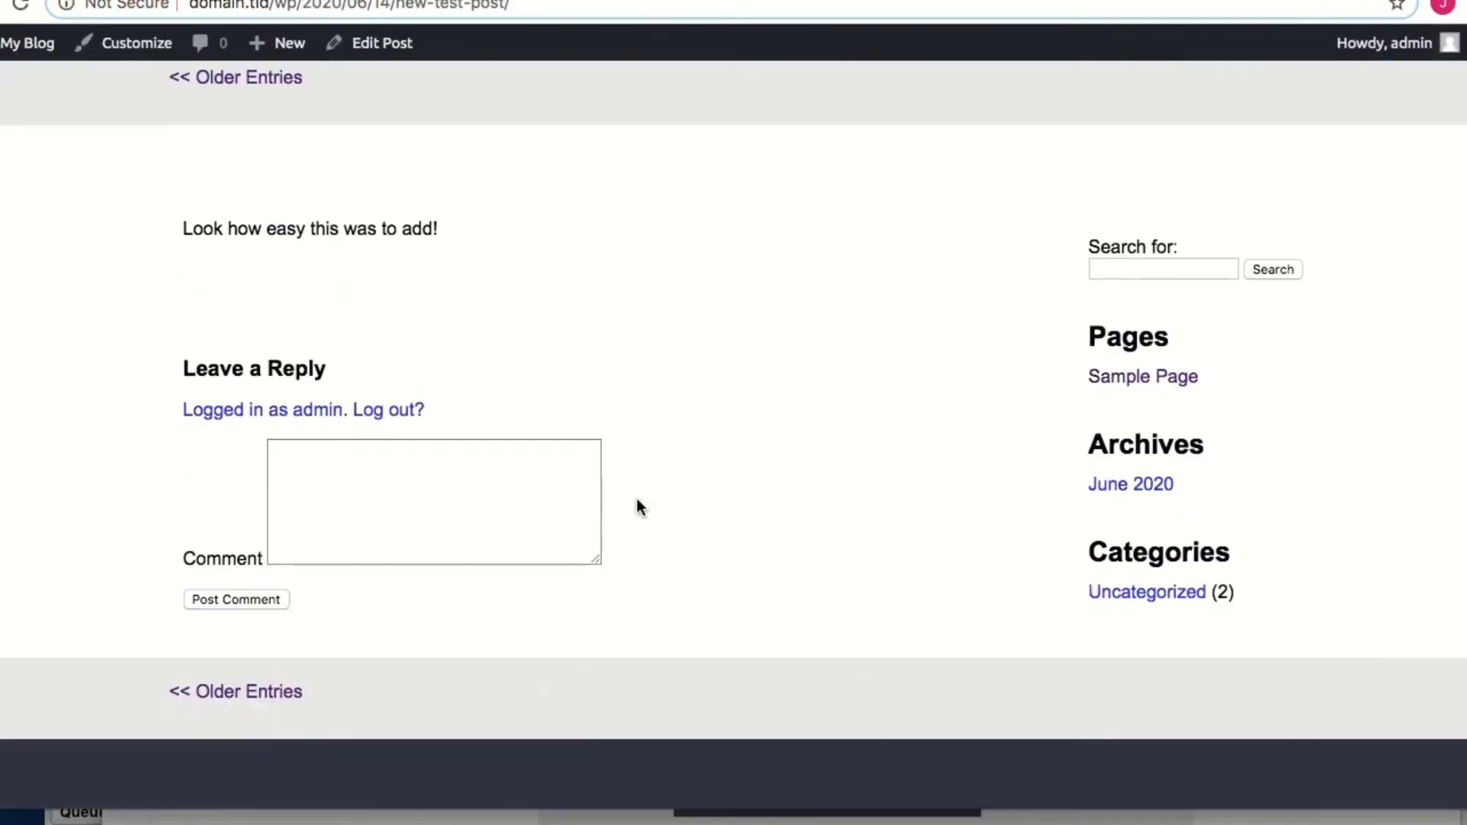
scroll(636, 505, "down", 3)
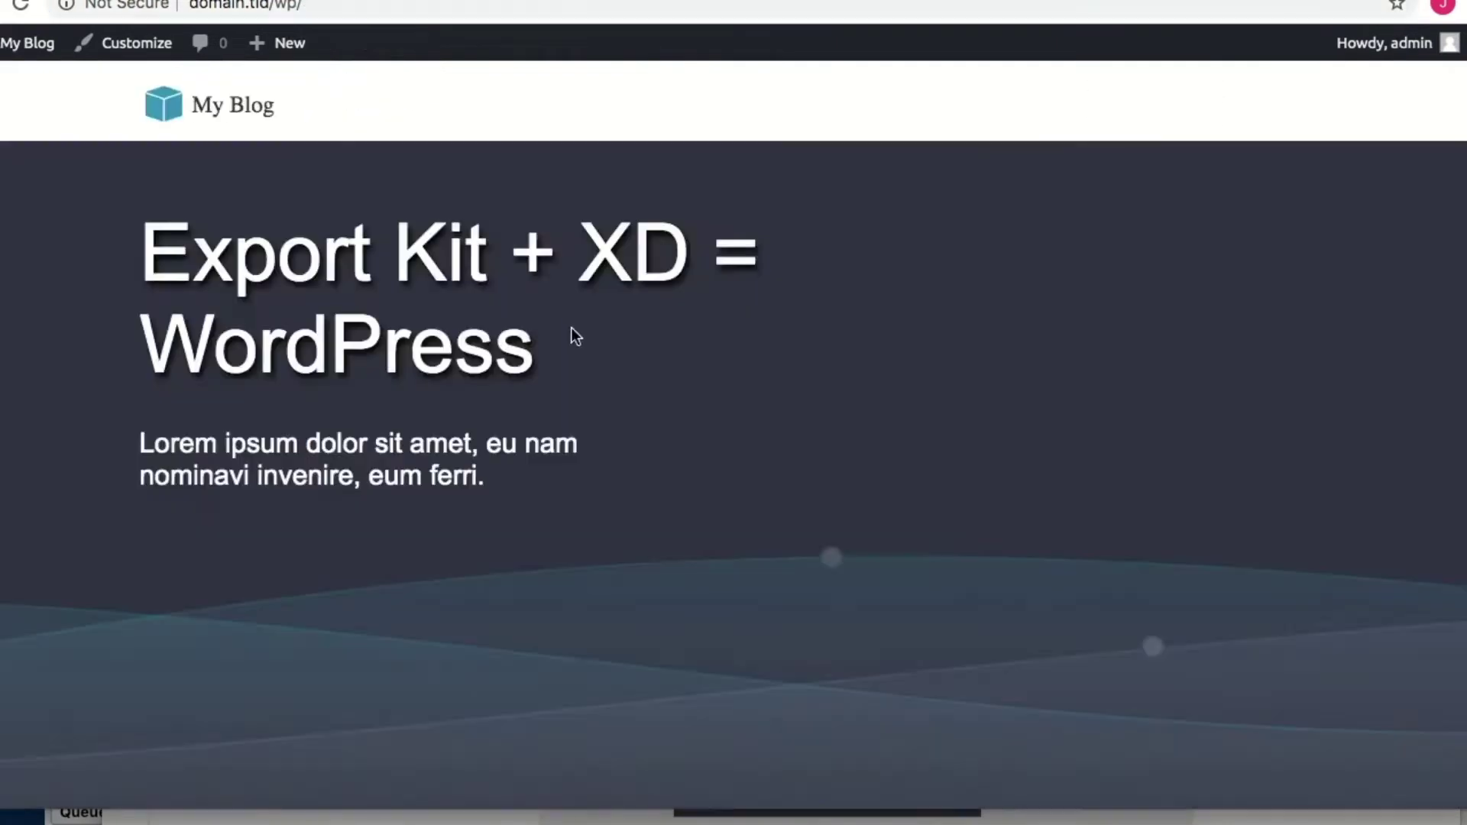
scroll(571, 327, "down", 10)
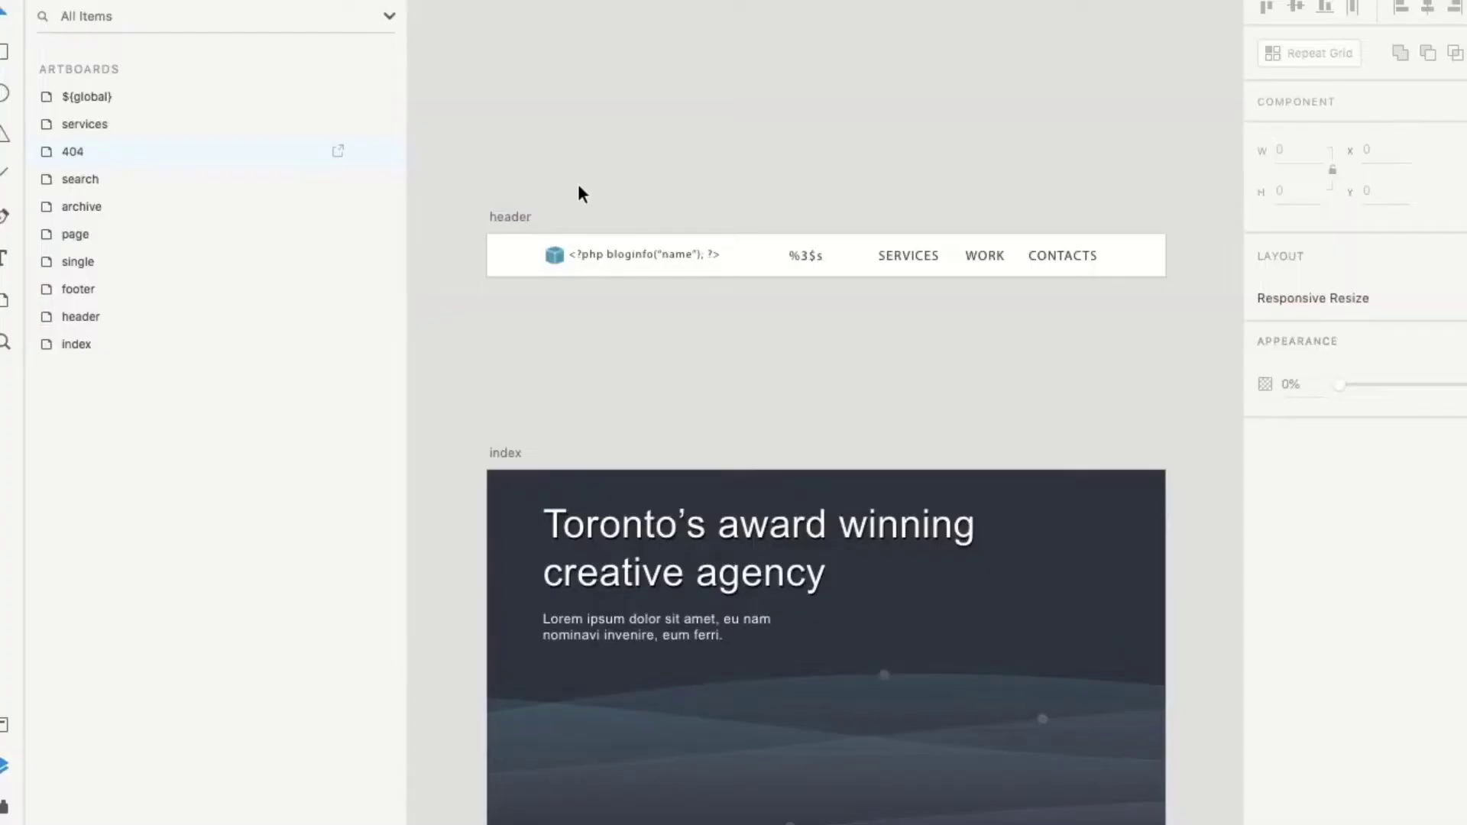
Switch to Adobe XD and examine the header artboard's layers, including the header nav group and the nav bg rectangle
left_click(556, 247)
scroll(557, 248, "up", 3)
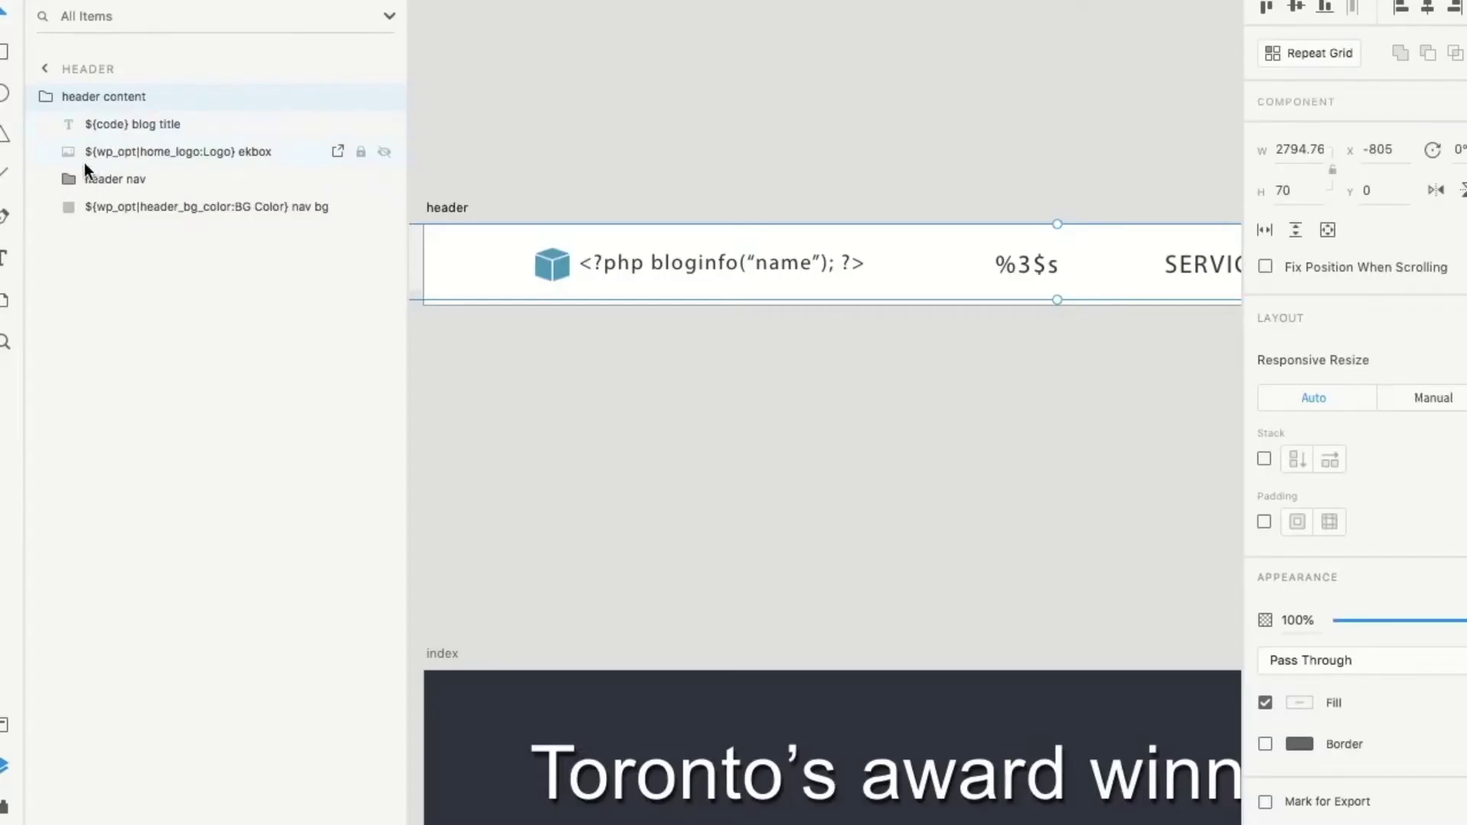
left_click(71, 182)
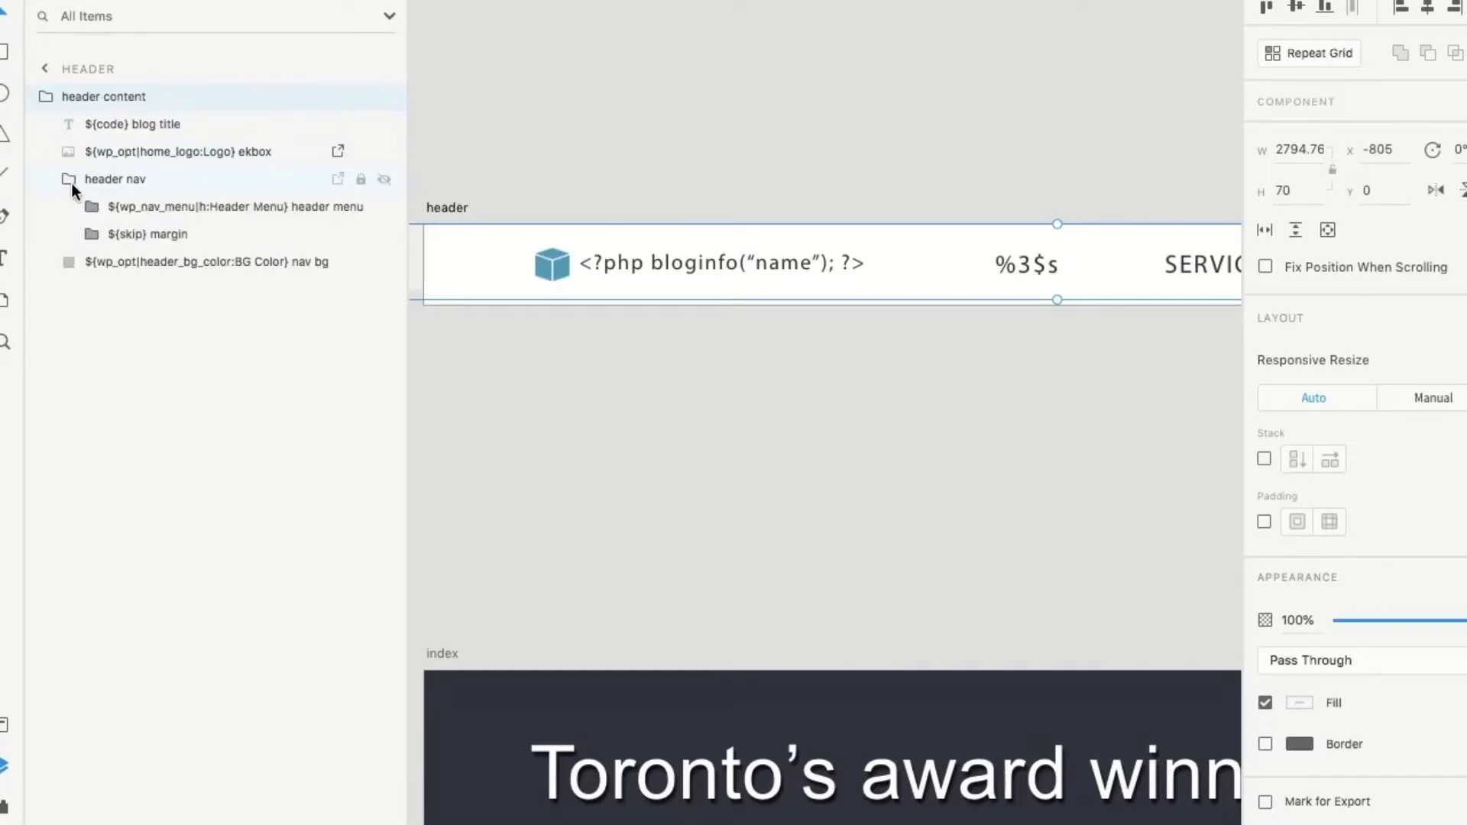
left_click(71, 182)
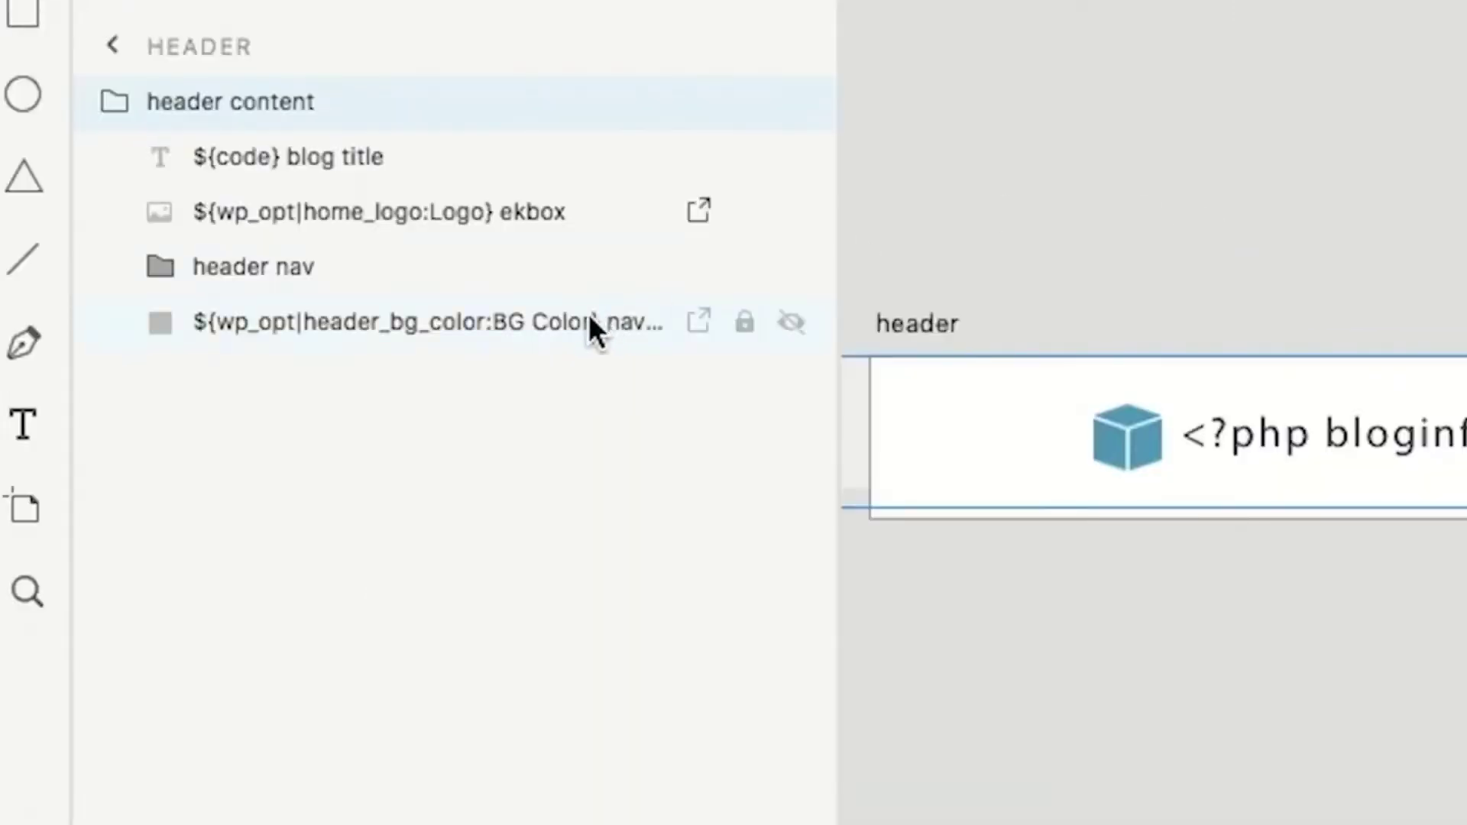
left_click(544, 335)
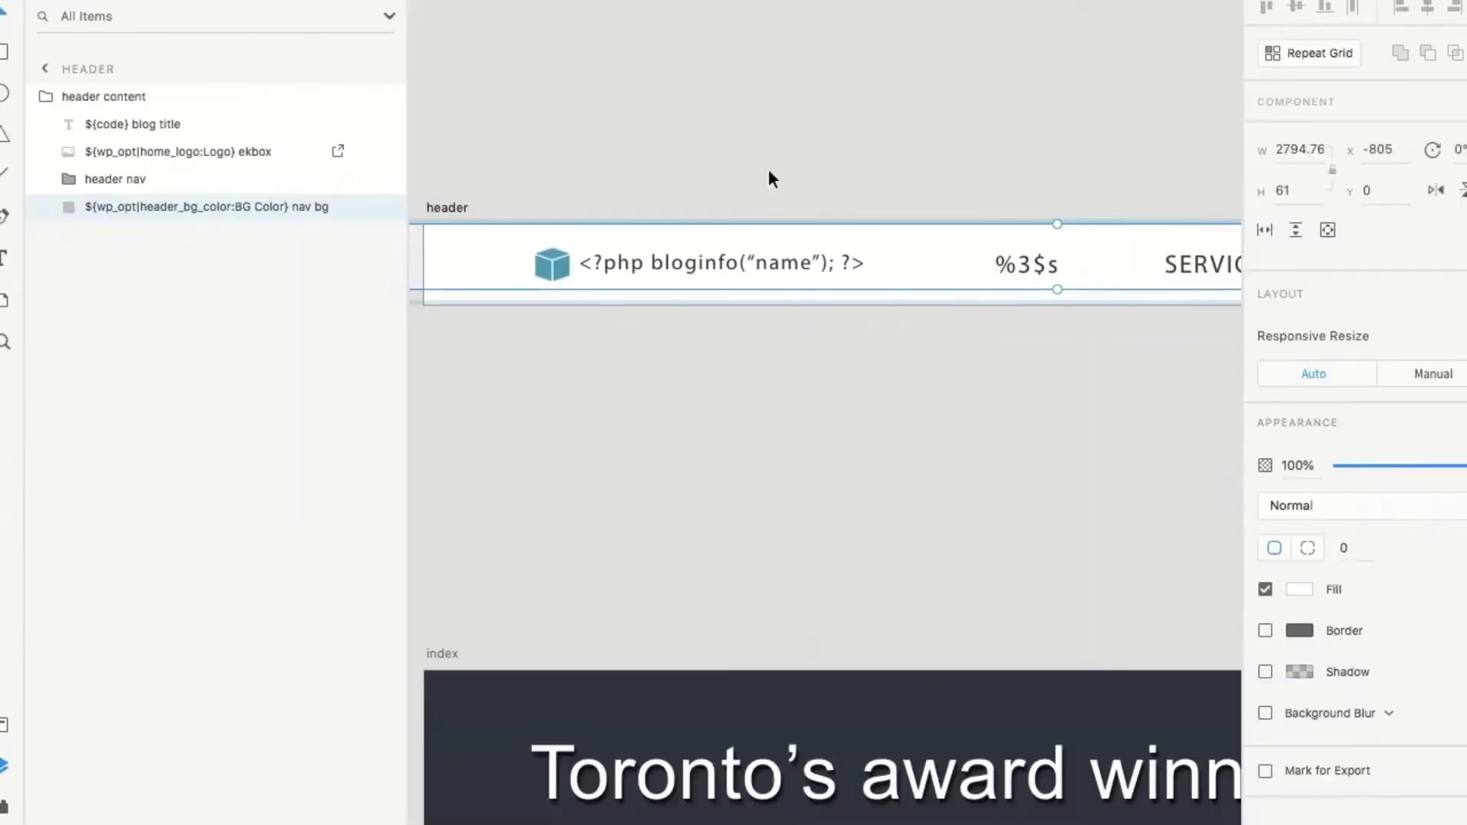
scroll(768, 178, "down", 3)
scroll(768, 178, "right", 3)
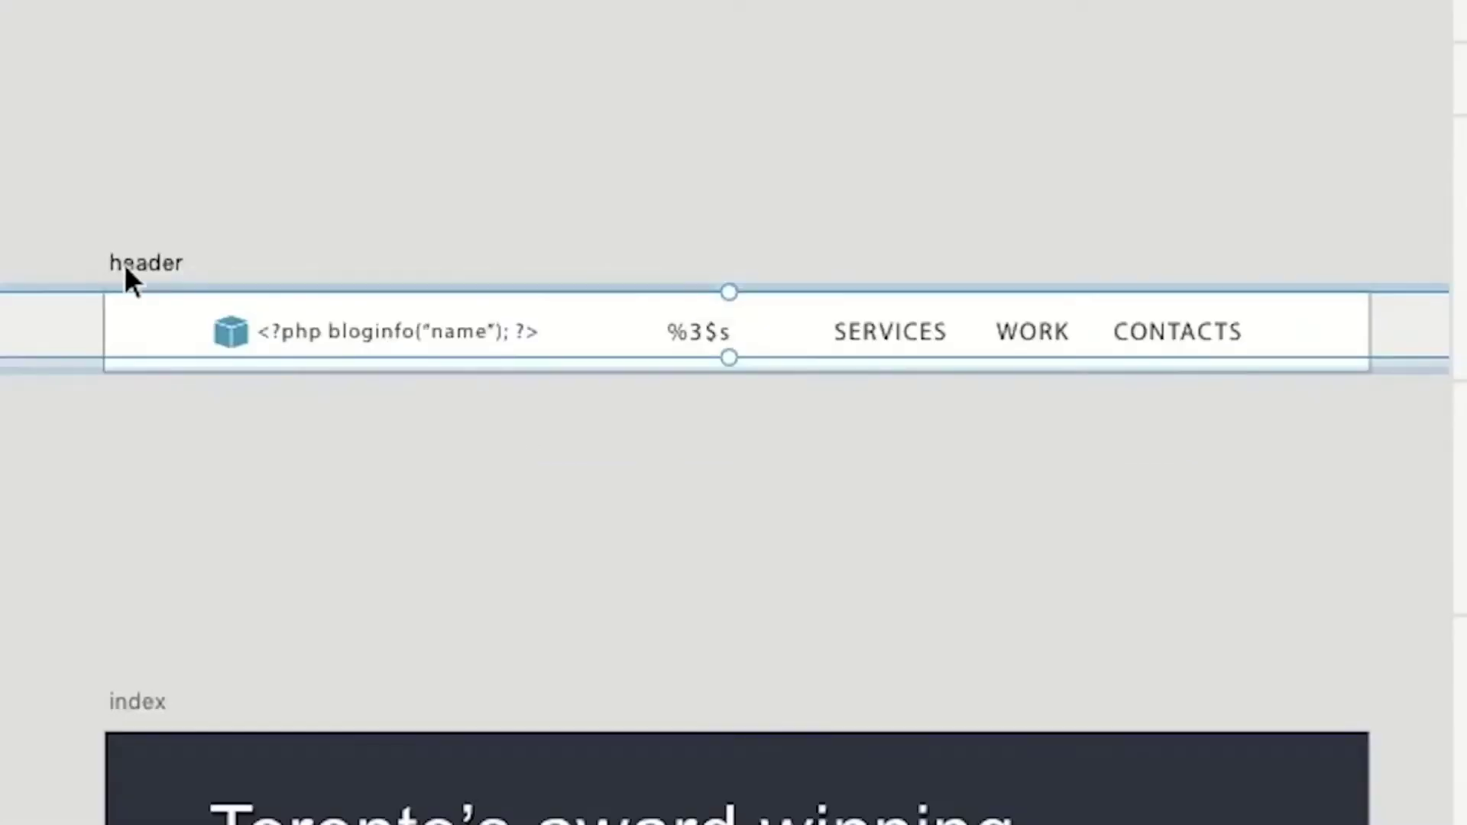
Select the header content group and examine its extent against the header artboard and the neighbouring artboards
left_click(497, 205)
left_click(230, 210)
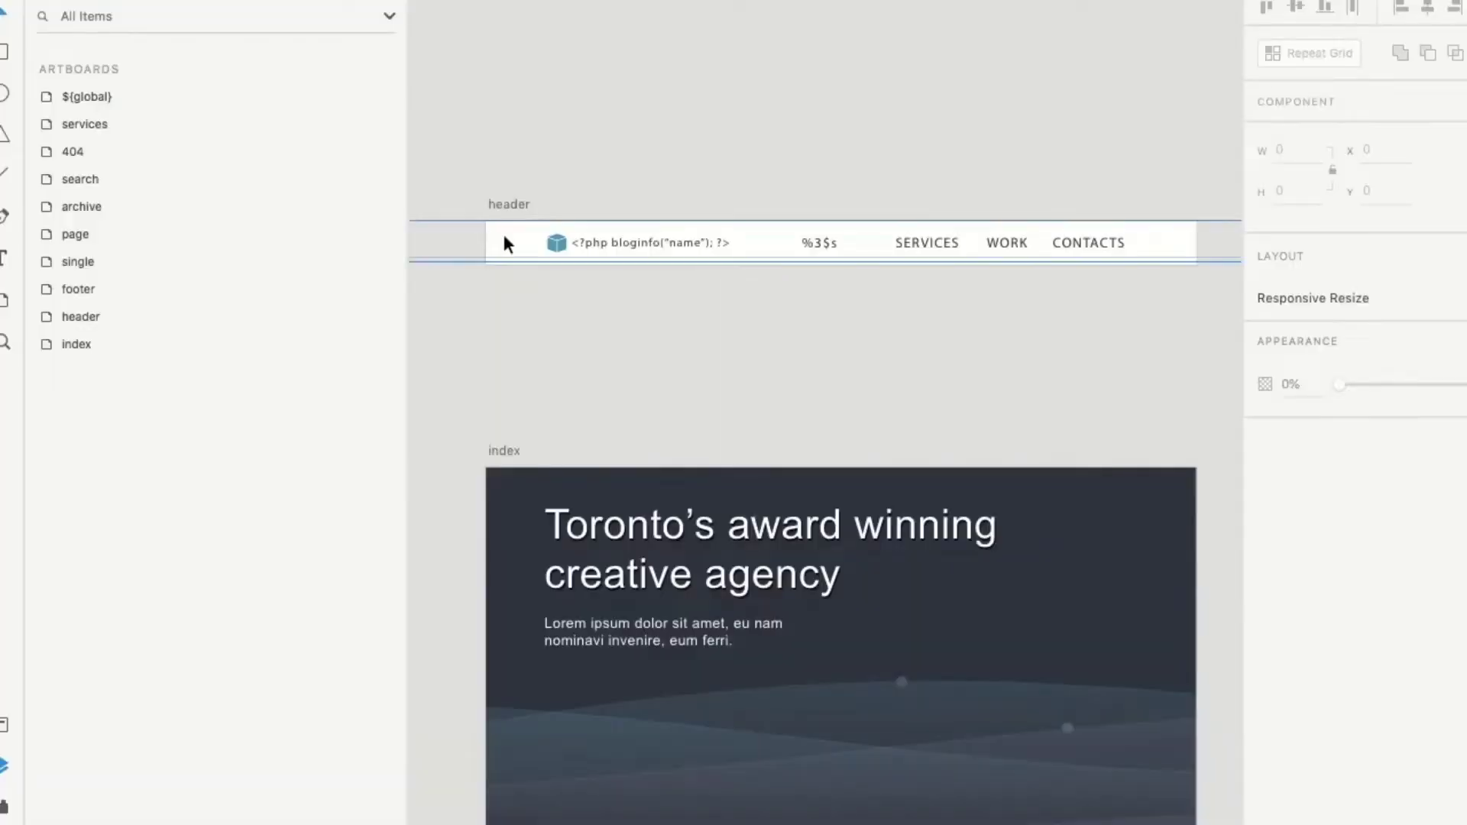
left_click(503, 237)
key("super+minus")
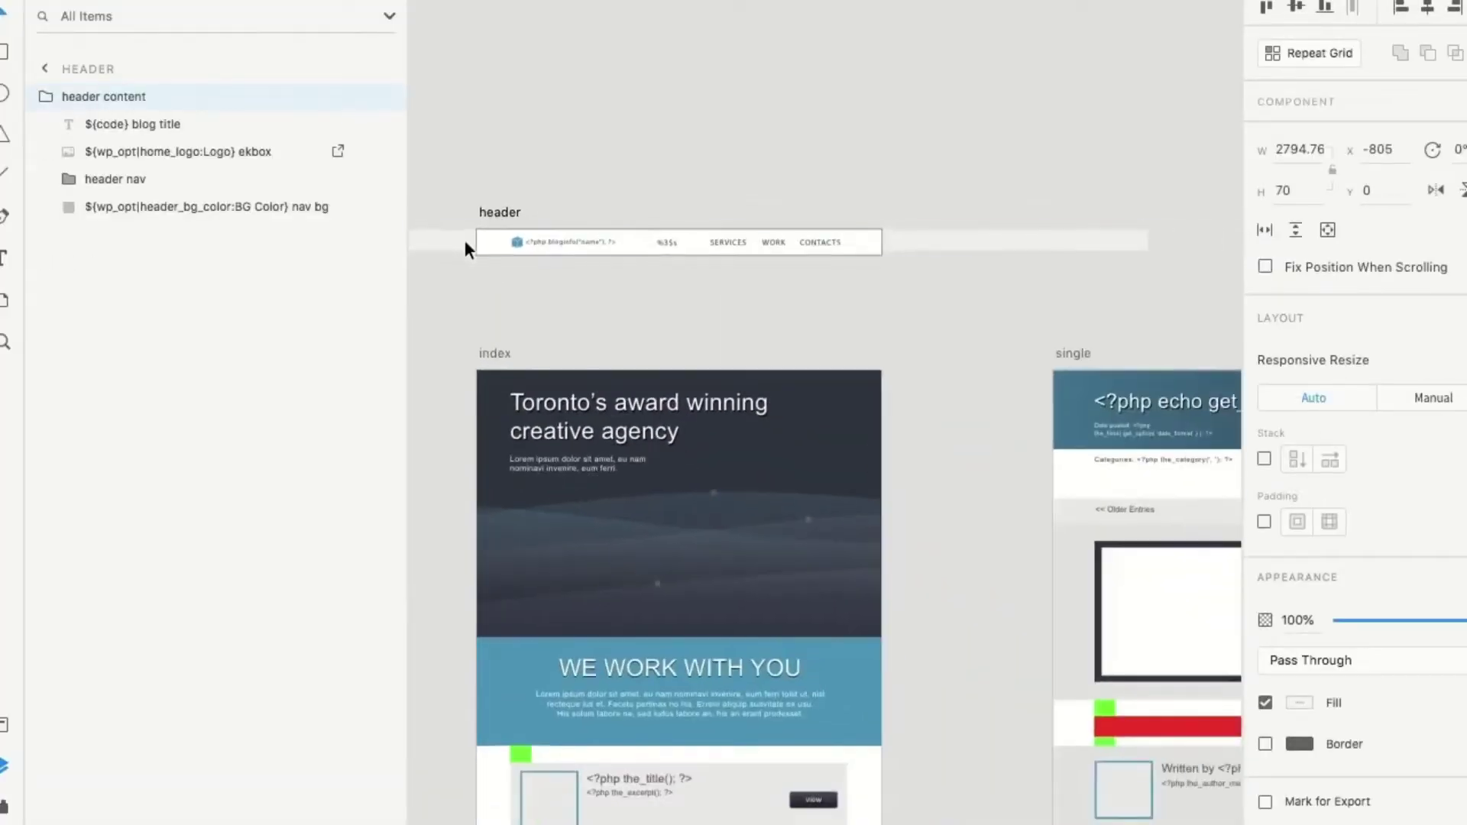
key("super+minus")
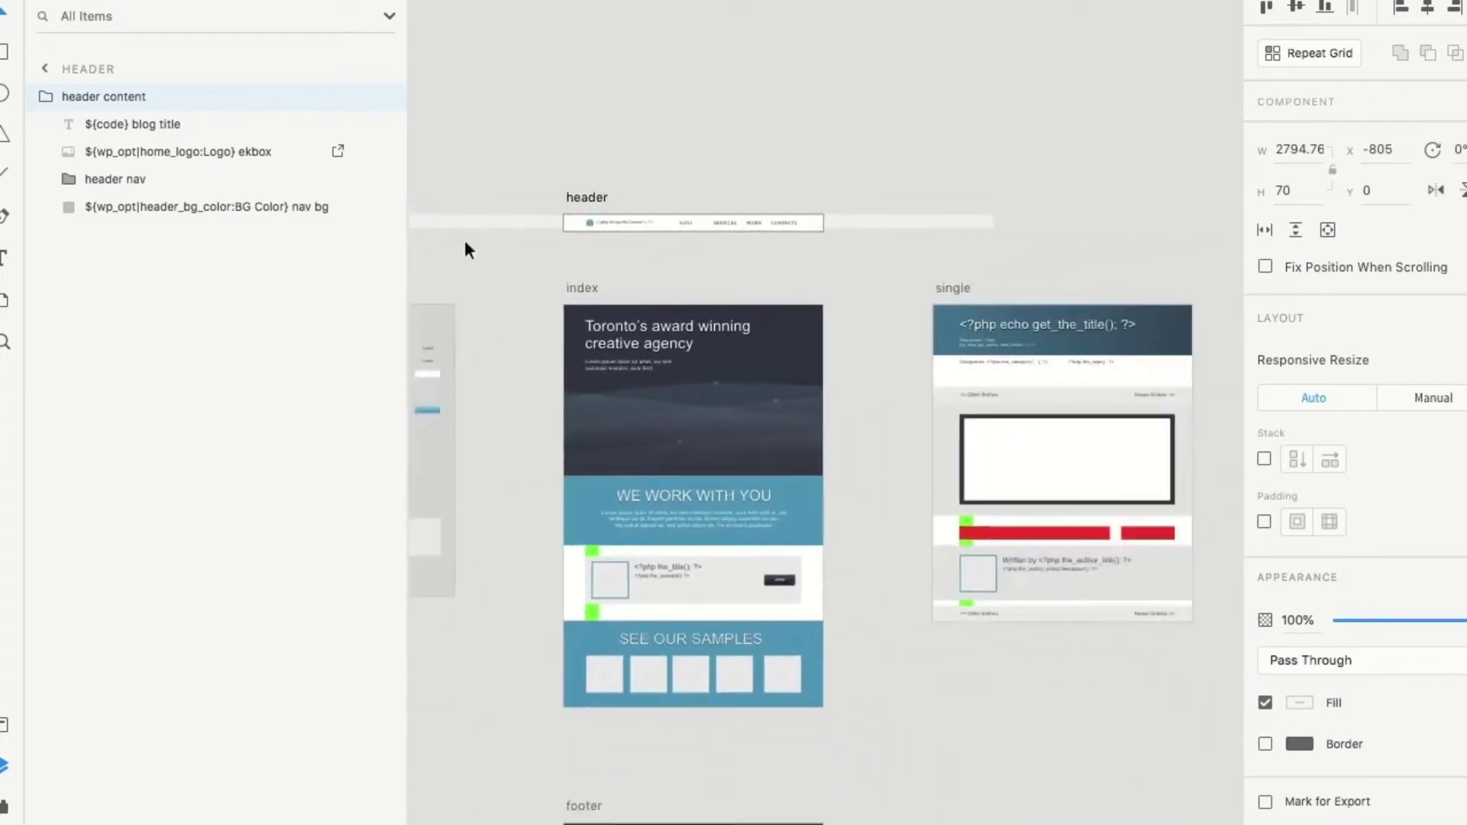
scroll(465, 242, "up", 2)
scroll(466, 242, "left", 1)
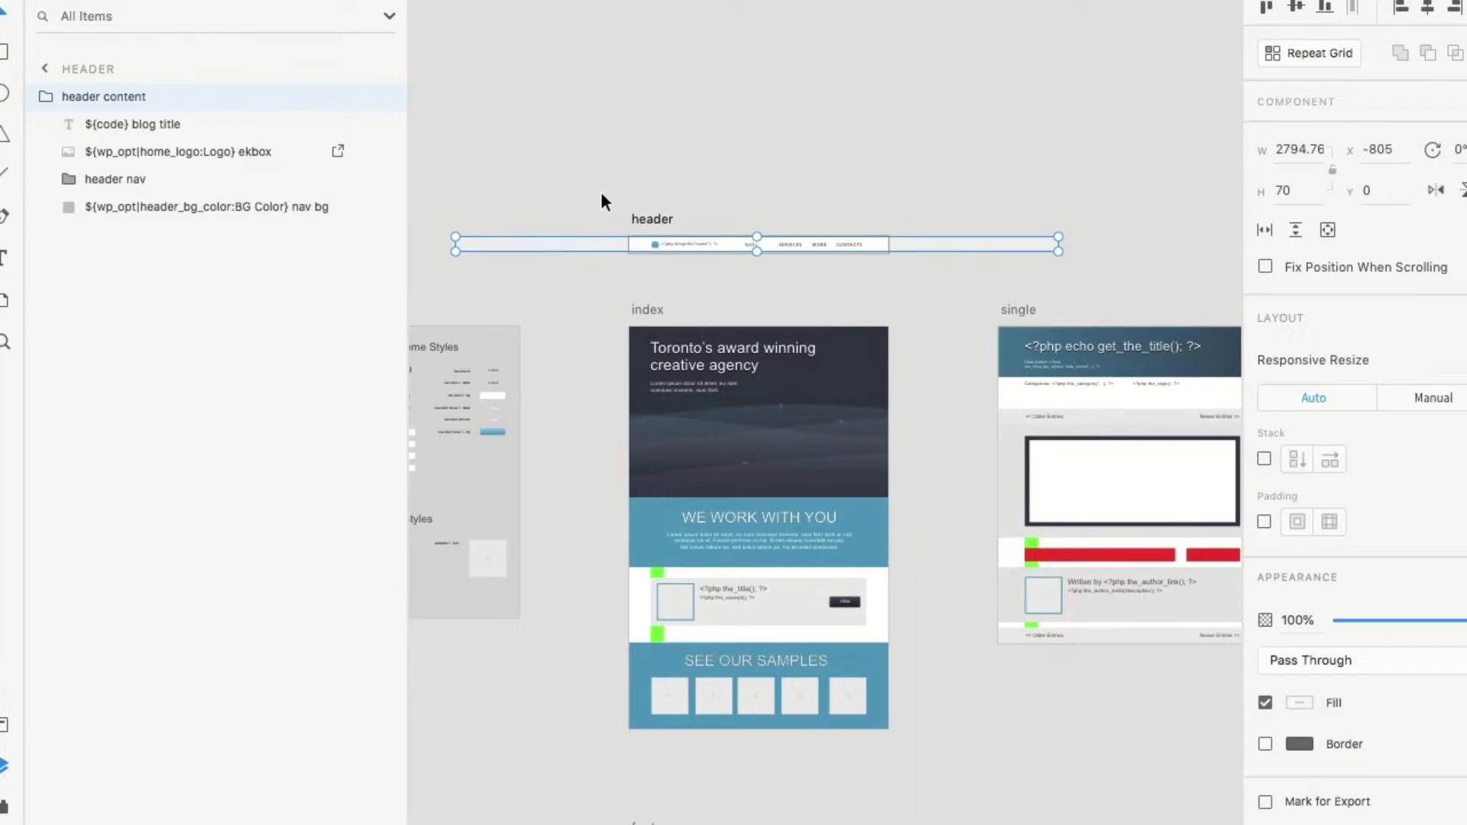
key("super+plus")
key("super+plus")
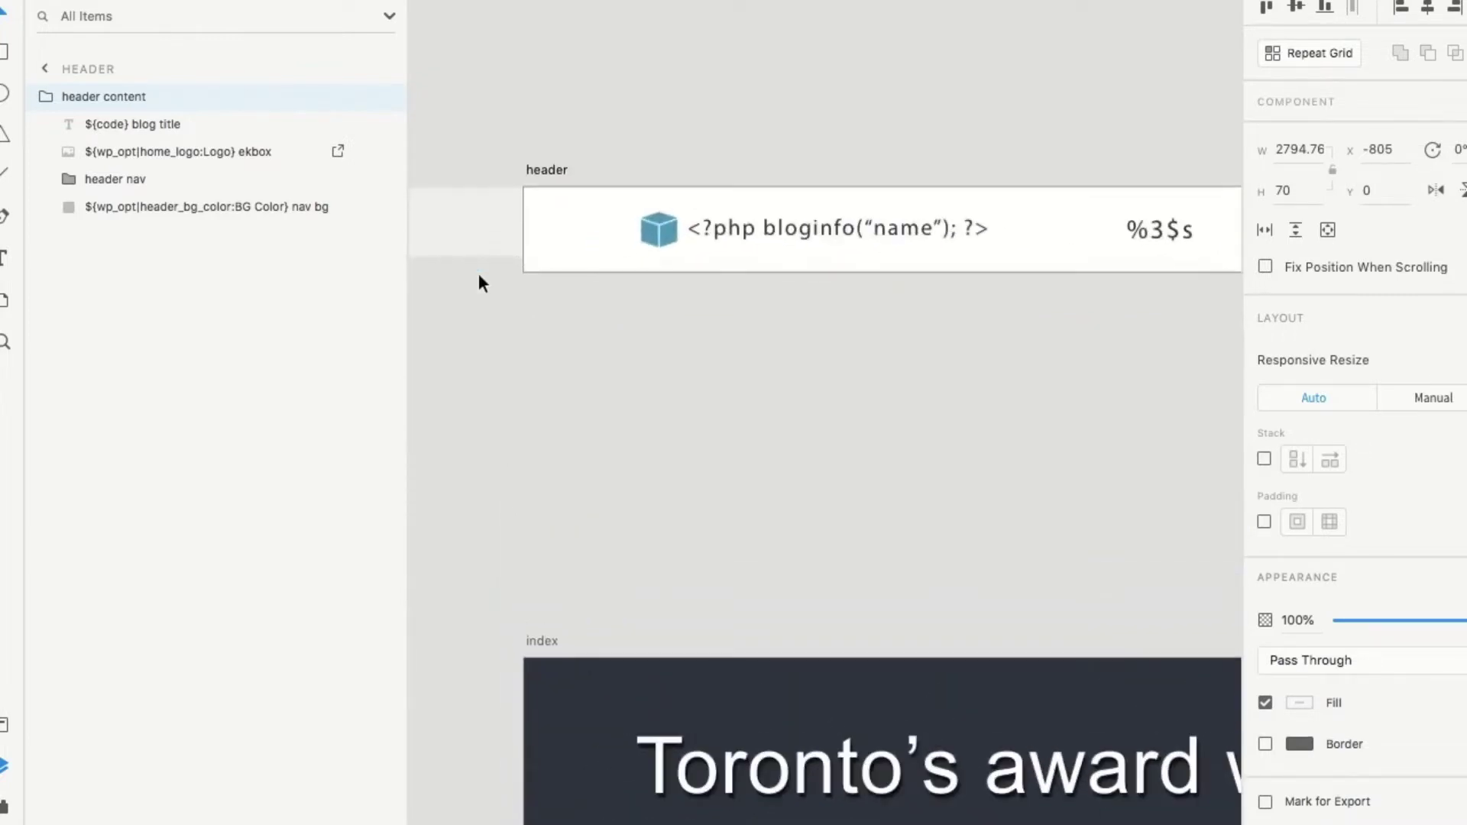
scroll(478, 273, "up", 3)
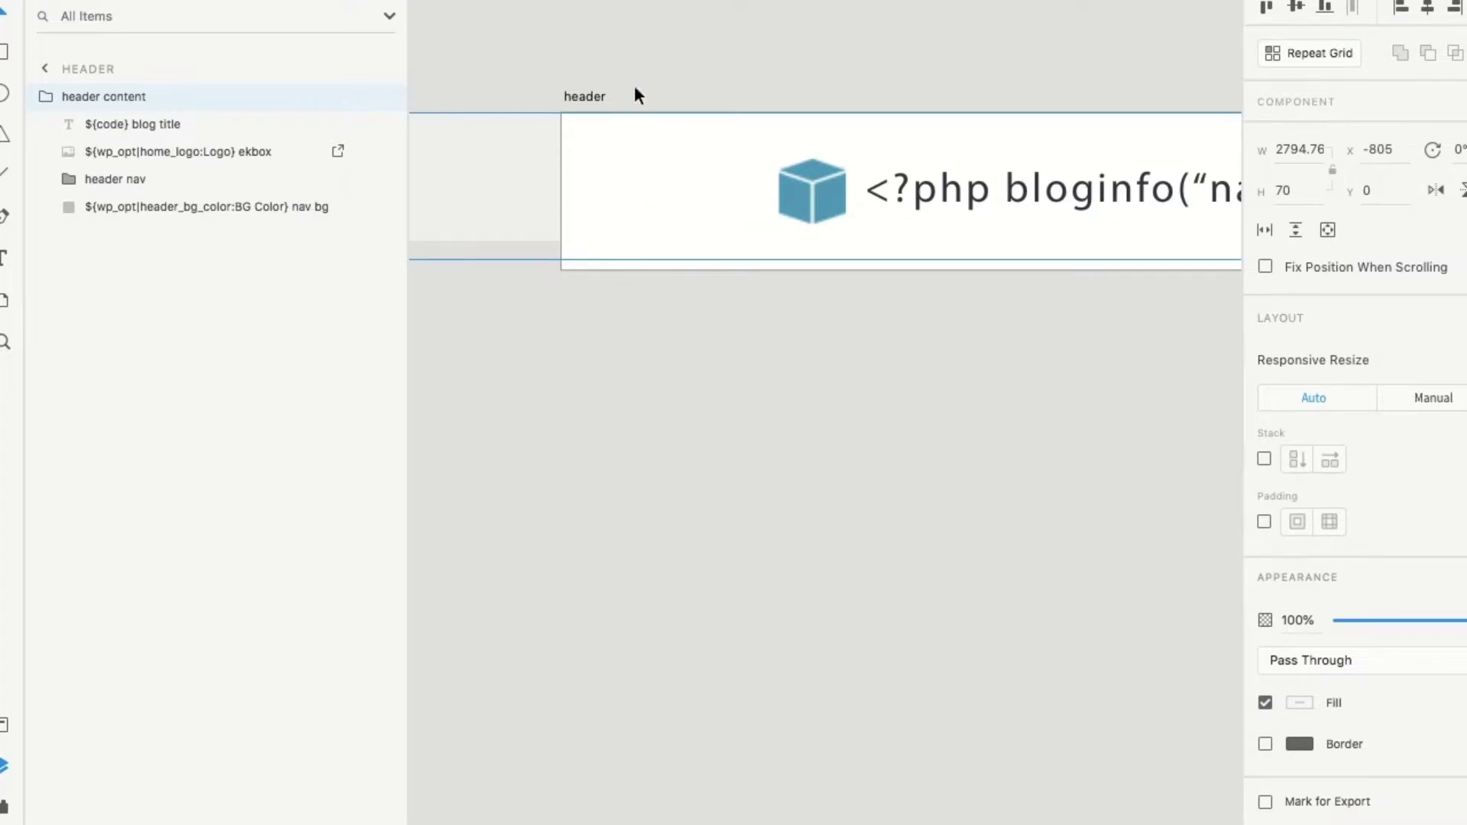
Try shortening the header artboard to a height of 71, and return it to a height of 75
left_click(589, 99)
scroll(982, 203, "down", 5)
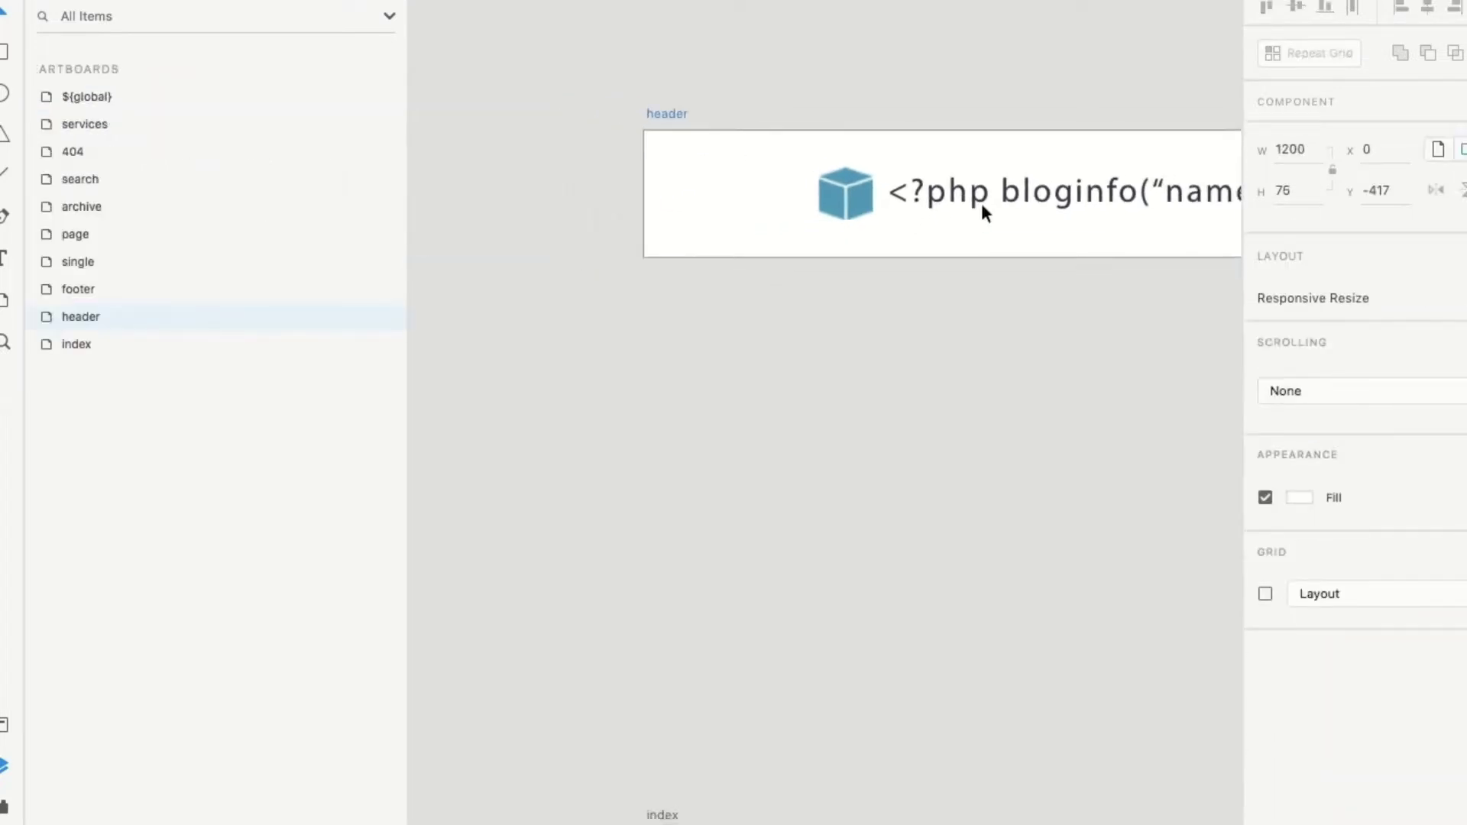
left_click_drag(1059, 290, 1065, 273)
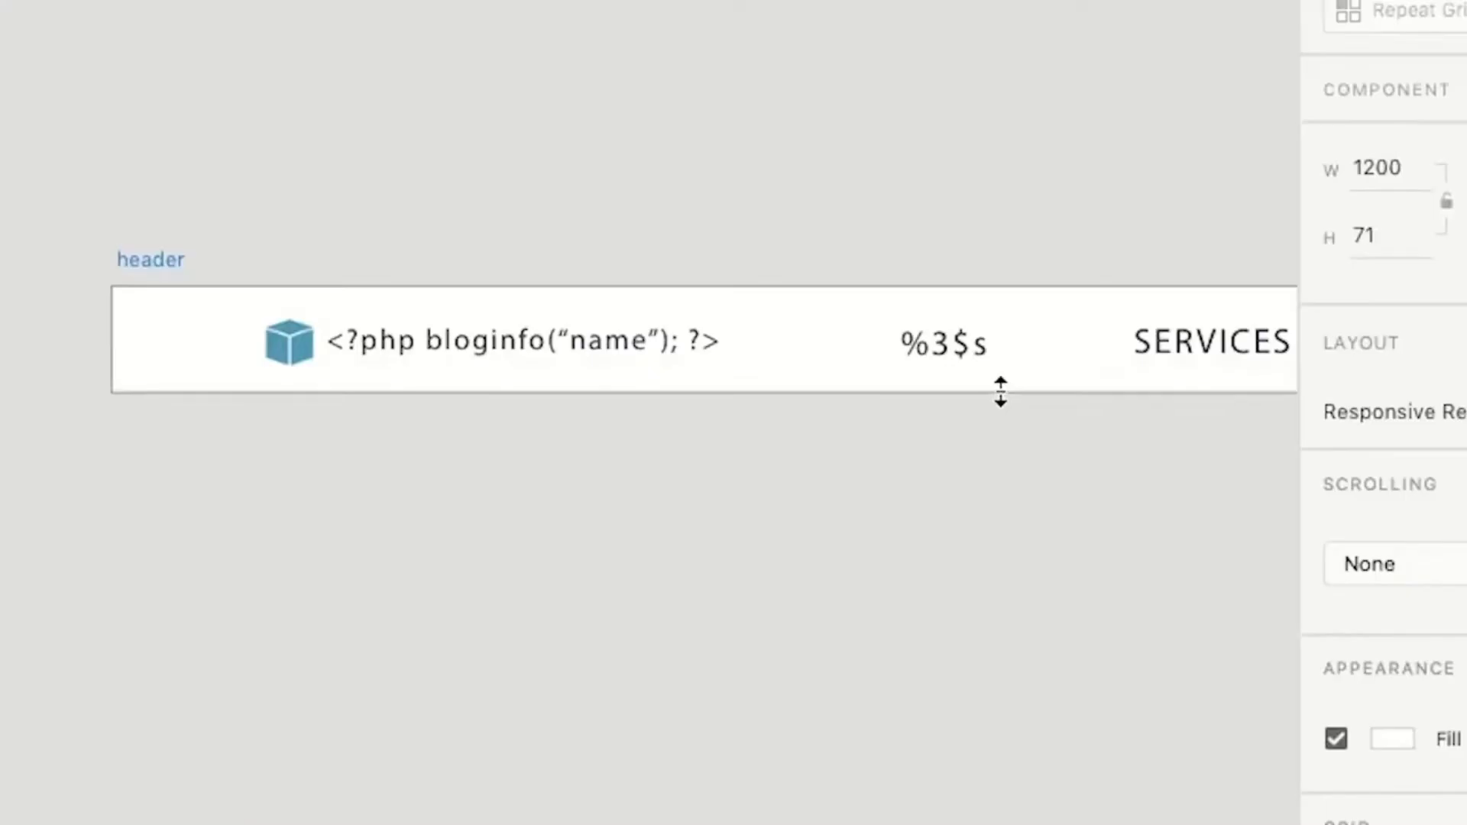
left_click_drag(1002, 373, 983, 424)
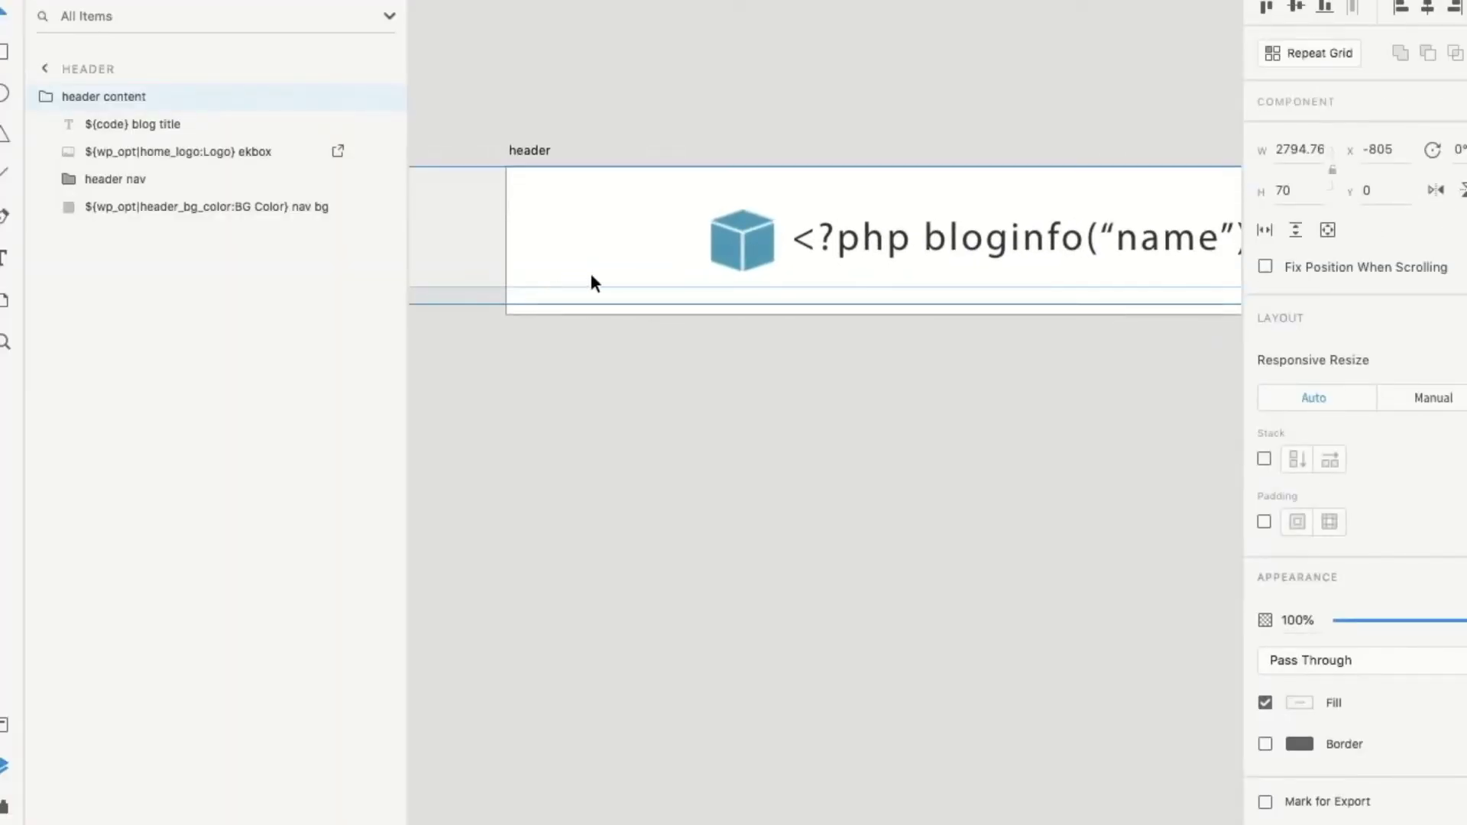
Select the nav bg rectangle inside the header content group and stretch its lower edge to a height of 75
scroll(636, 263, "right", 10)
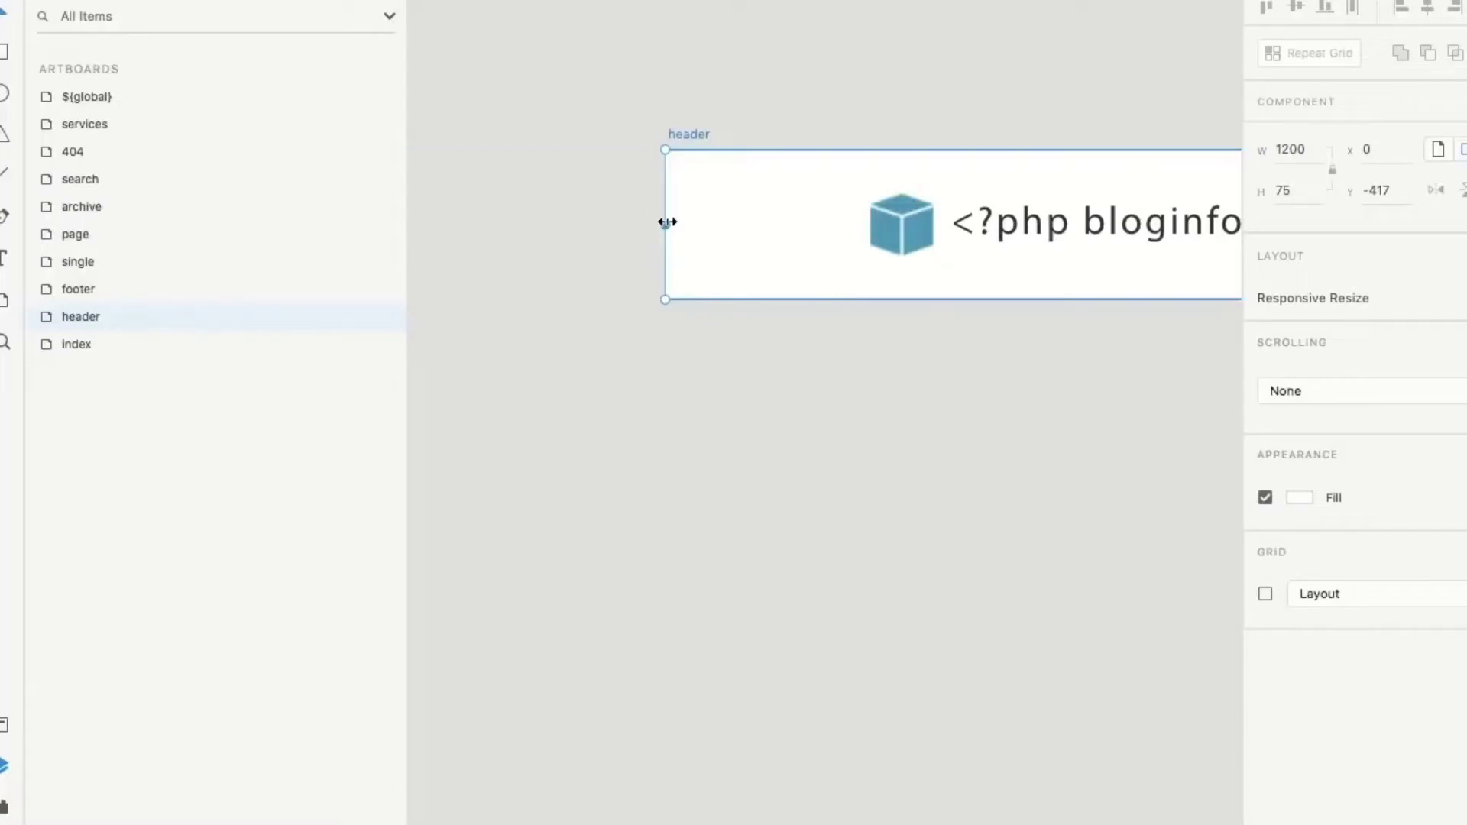
left_click(705, 229)
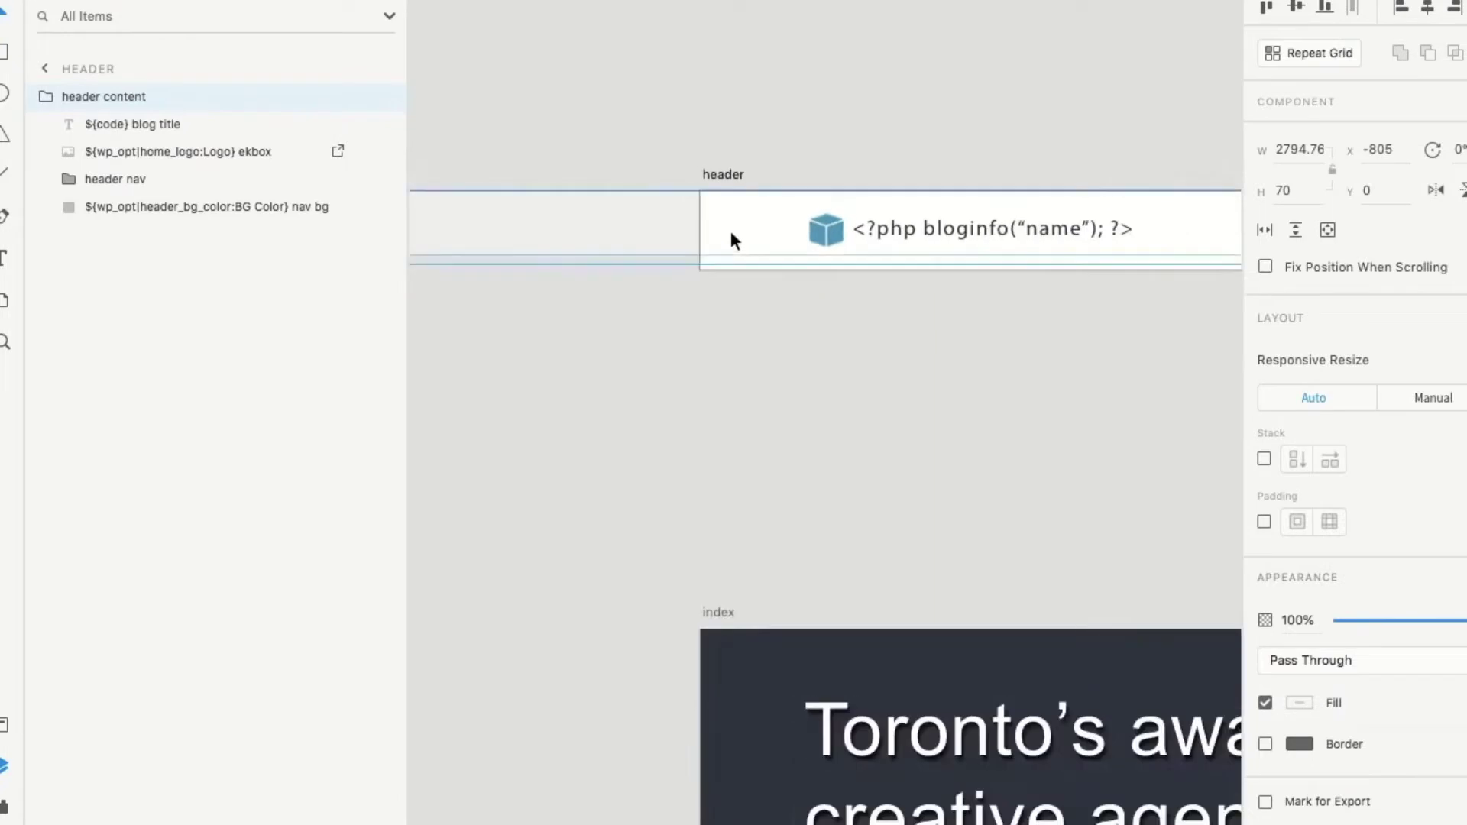
left_click(618, 254)
double_click(618, 254)
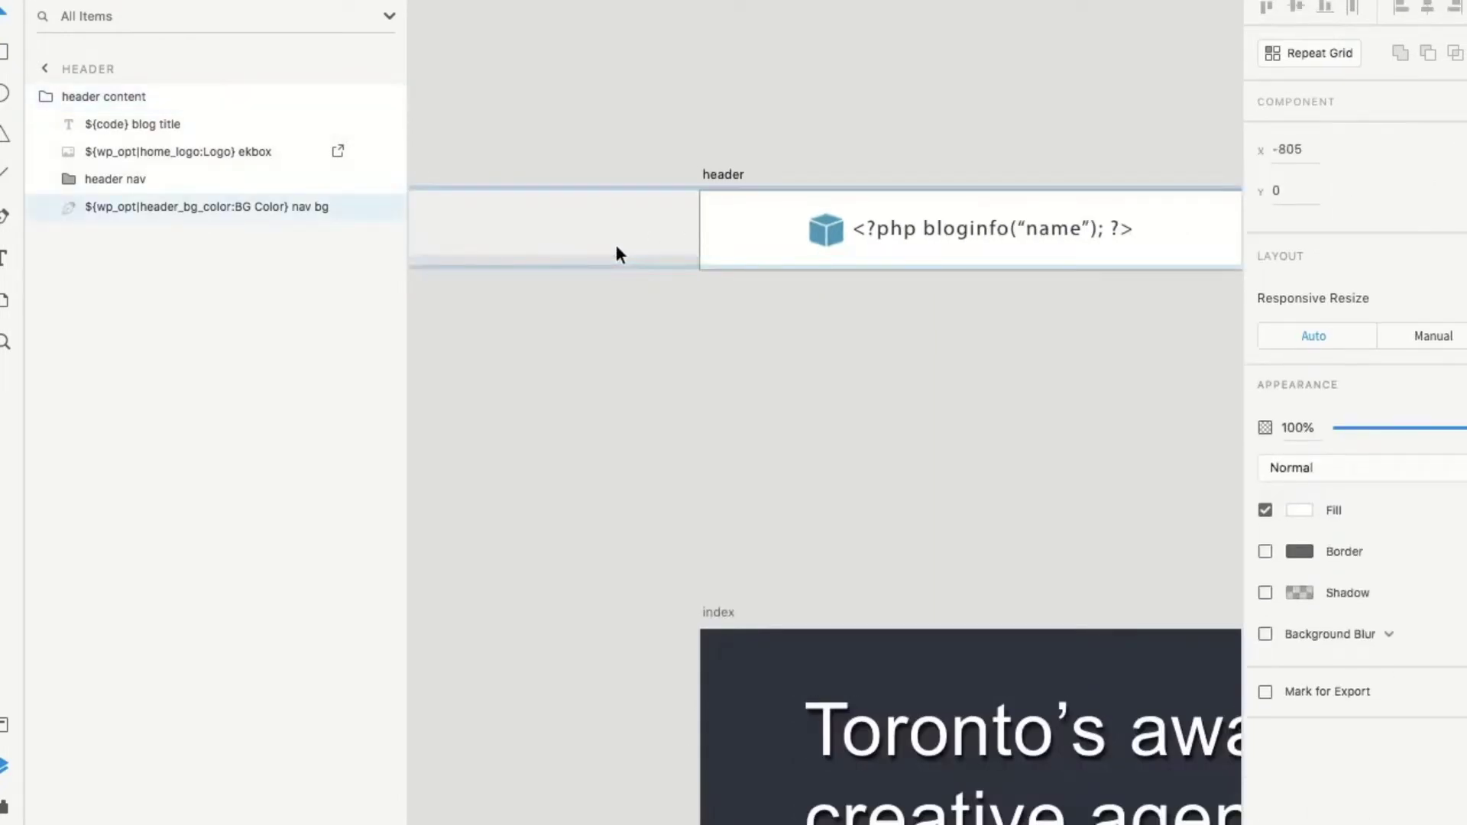
scroll(625, 246, "down", 2)
scroll(625, 240, "down", 2)
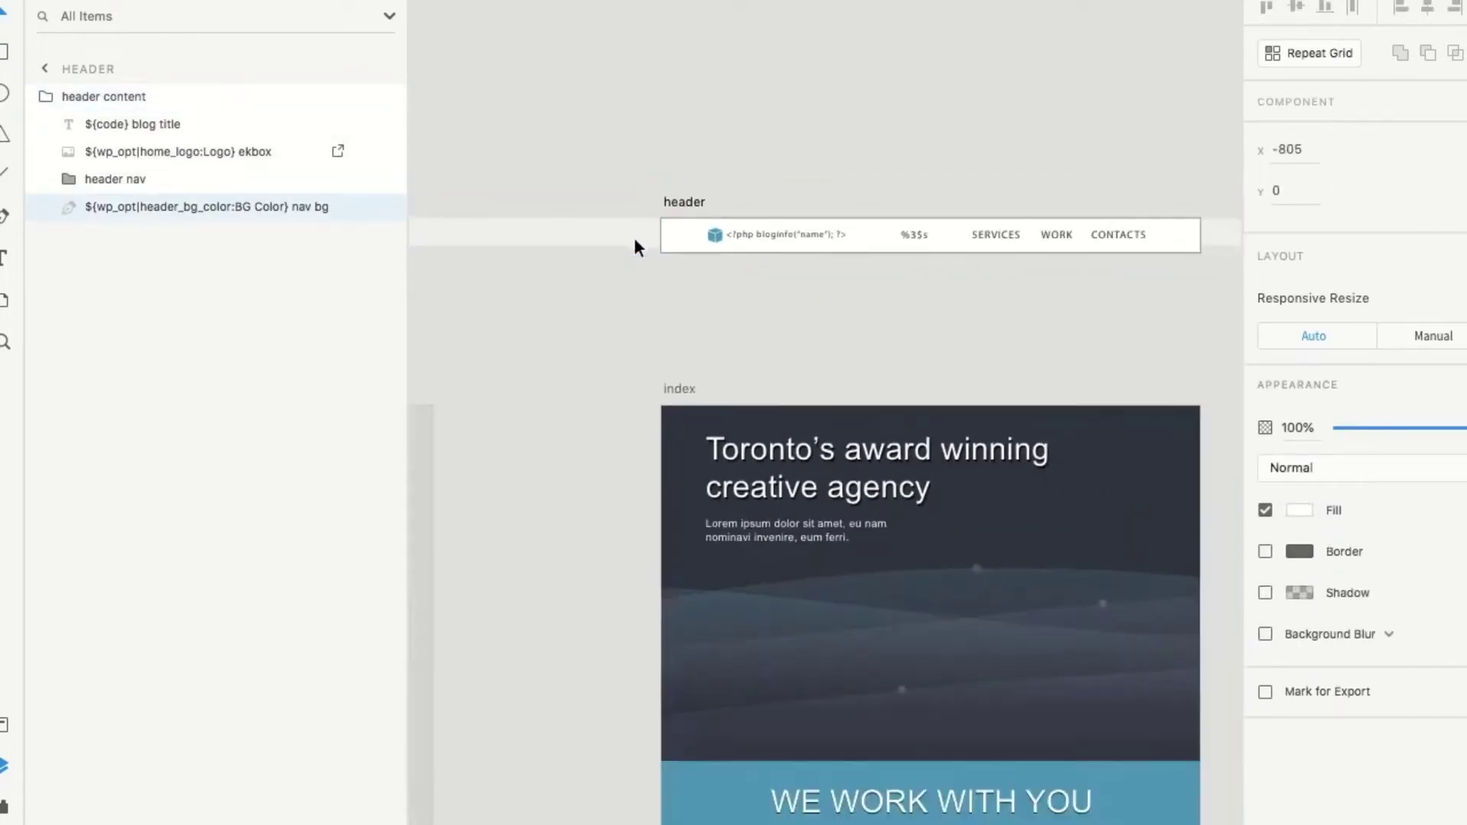
mouse_move(1082, 257)
left_mouse_down()
mouse_move(1080, 277)
mouse_move(1079, 265)
left_mouse_up()
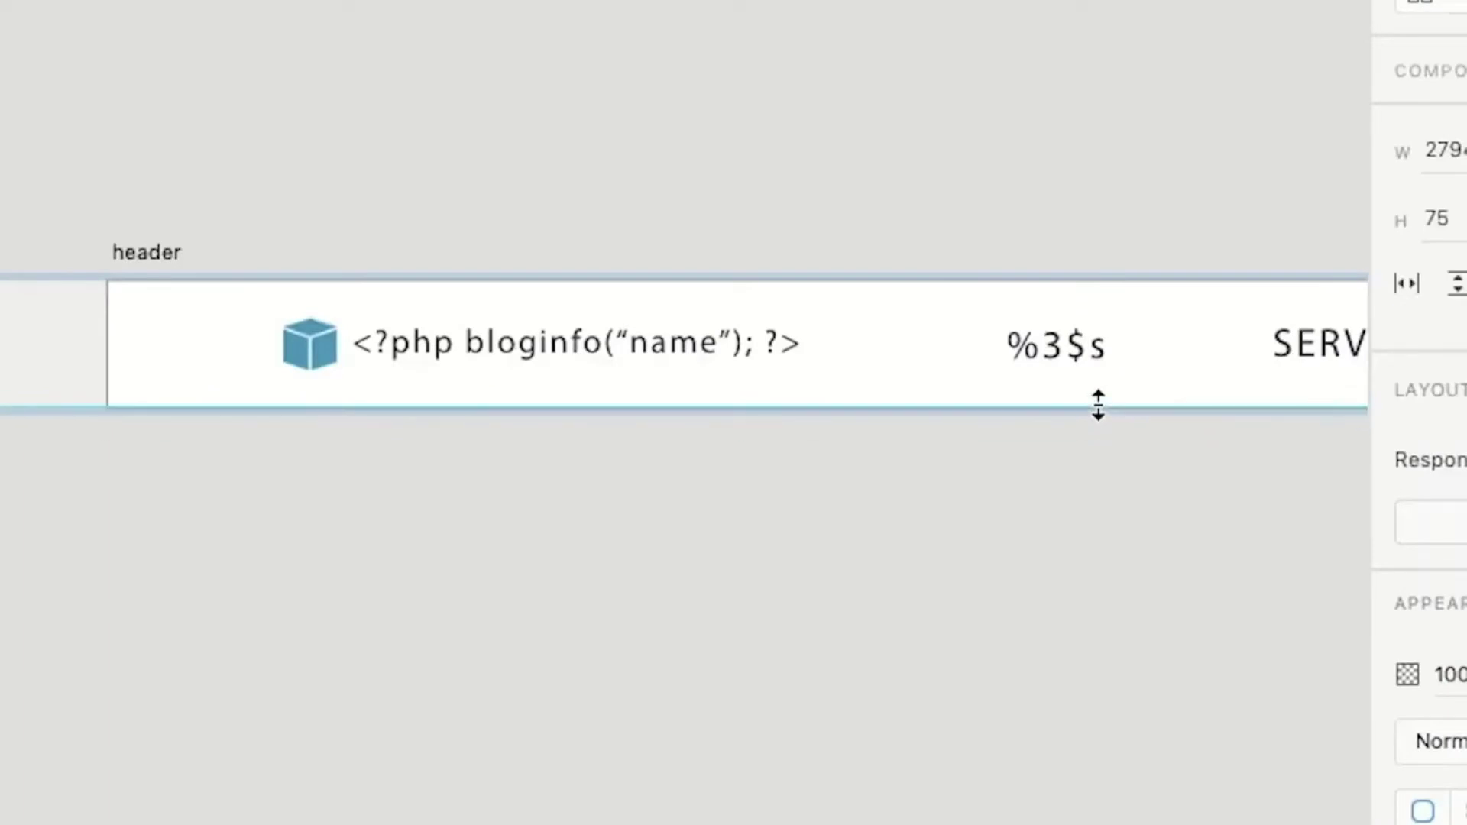
left_click(1098, 405)
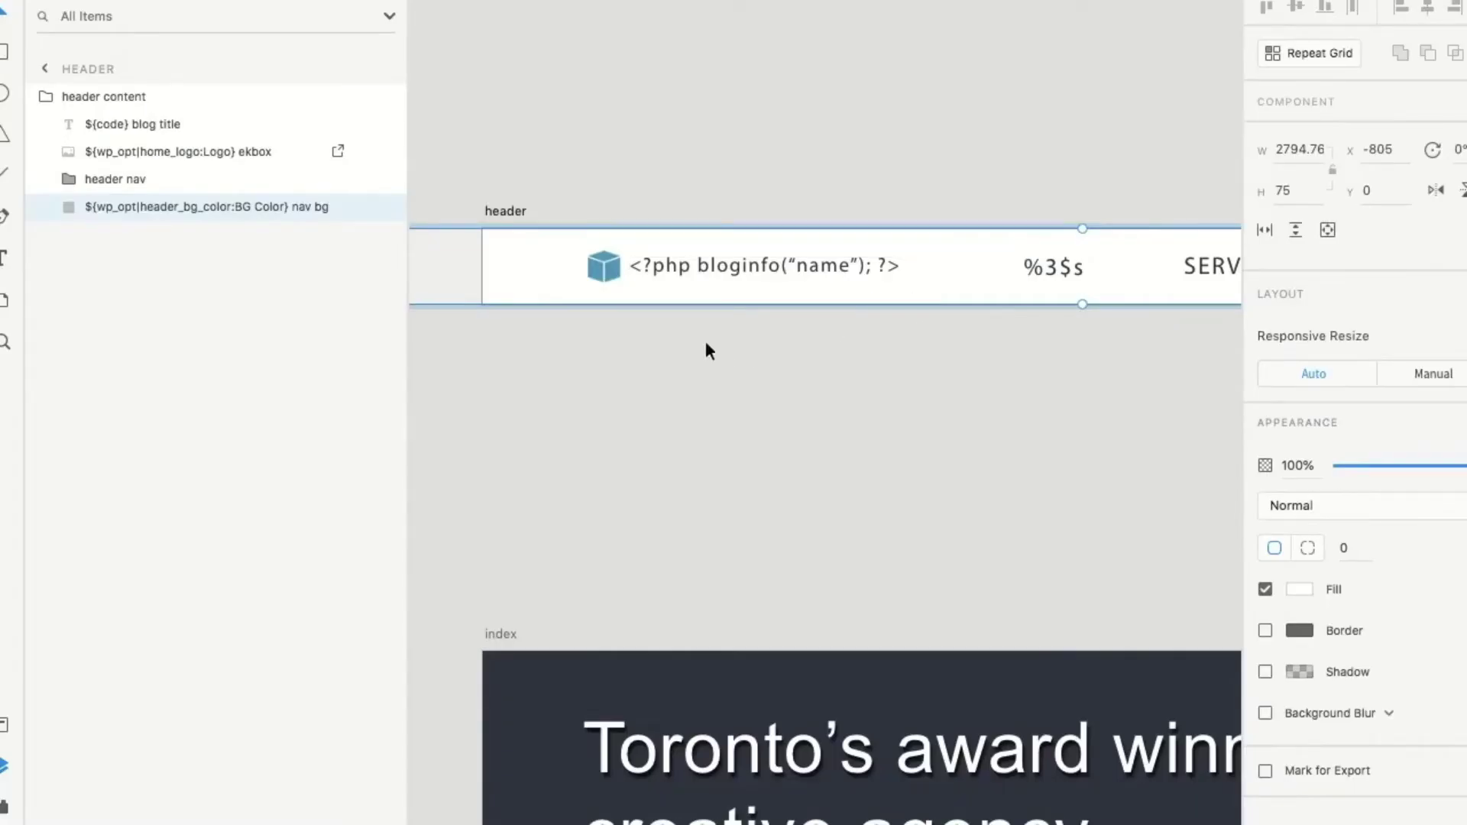
scroll(706, 344, "down", 5)
scroll(706, 344, "right", 3)
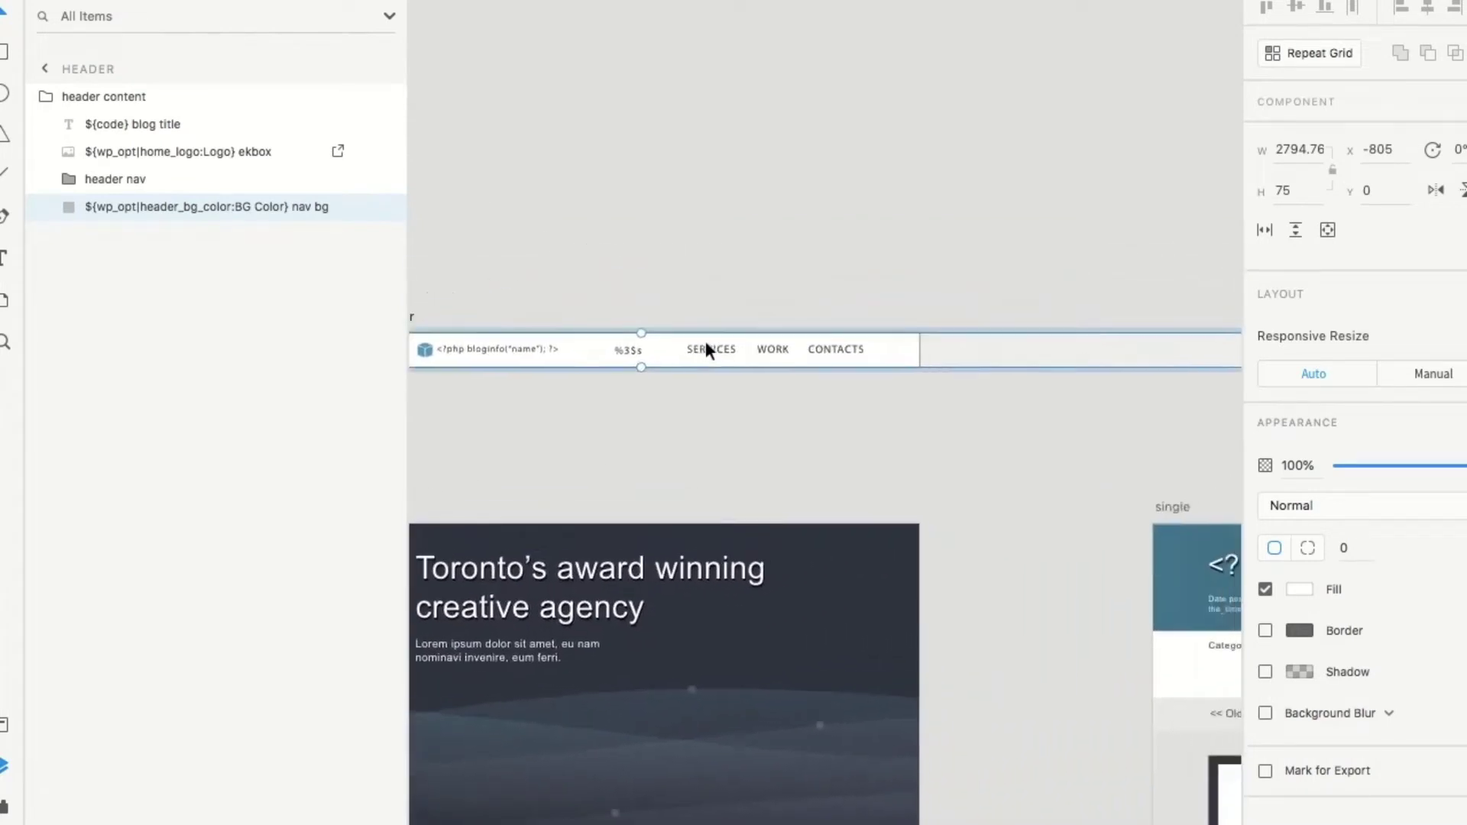
scroll(704, 341, "down", 2)
scroll(705, 341, "left", 5)
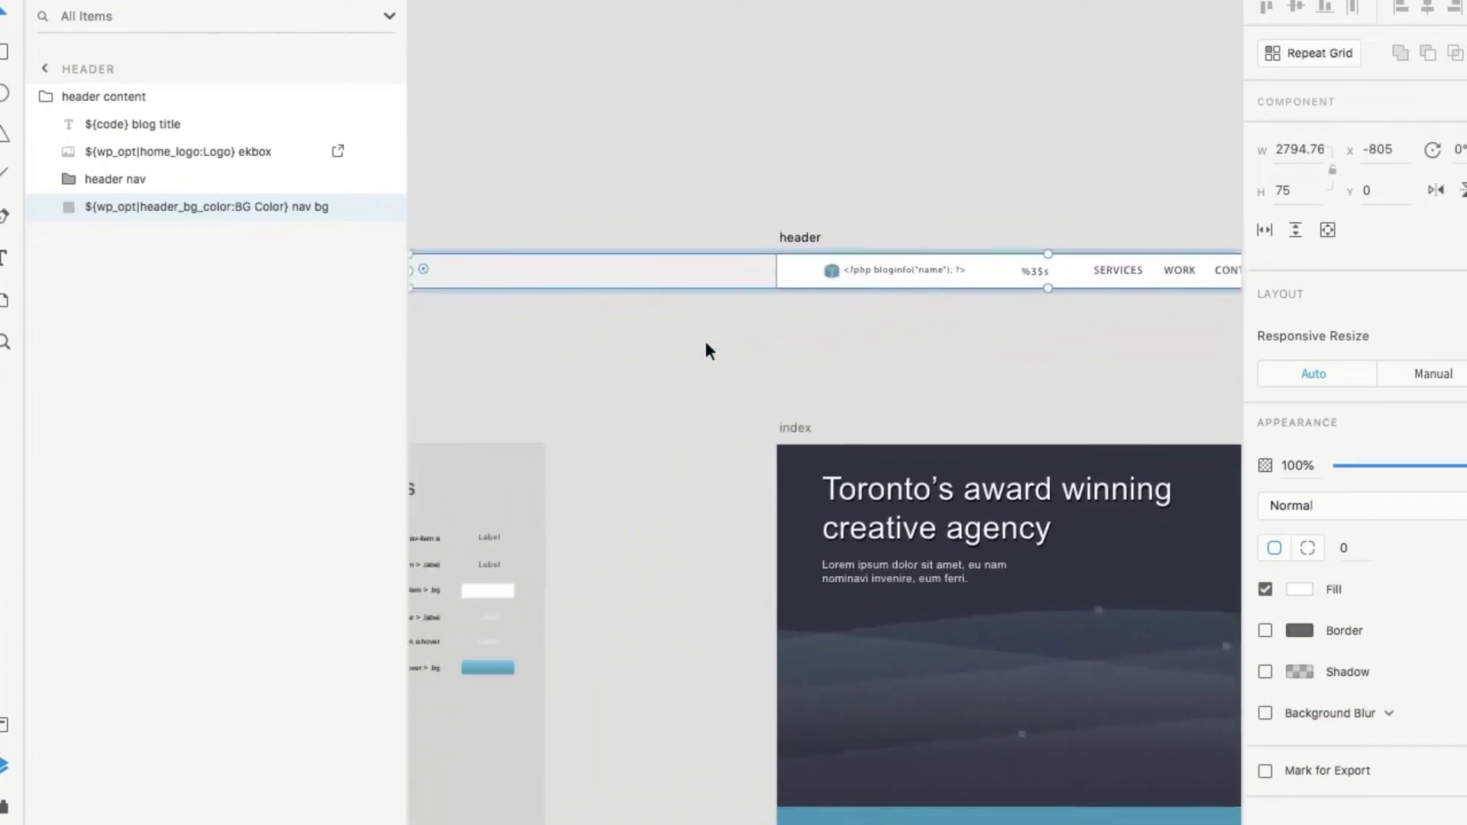
Examine the nav bg layer's header_bg_color option tag, and clear the selection without changing the layer name
scroll(705, 341, "left", 2)
scroll(705, 341, "right", 6)
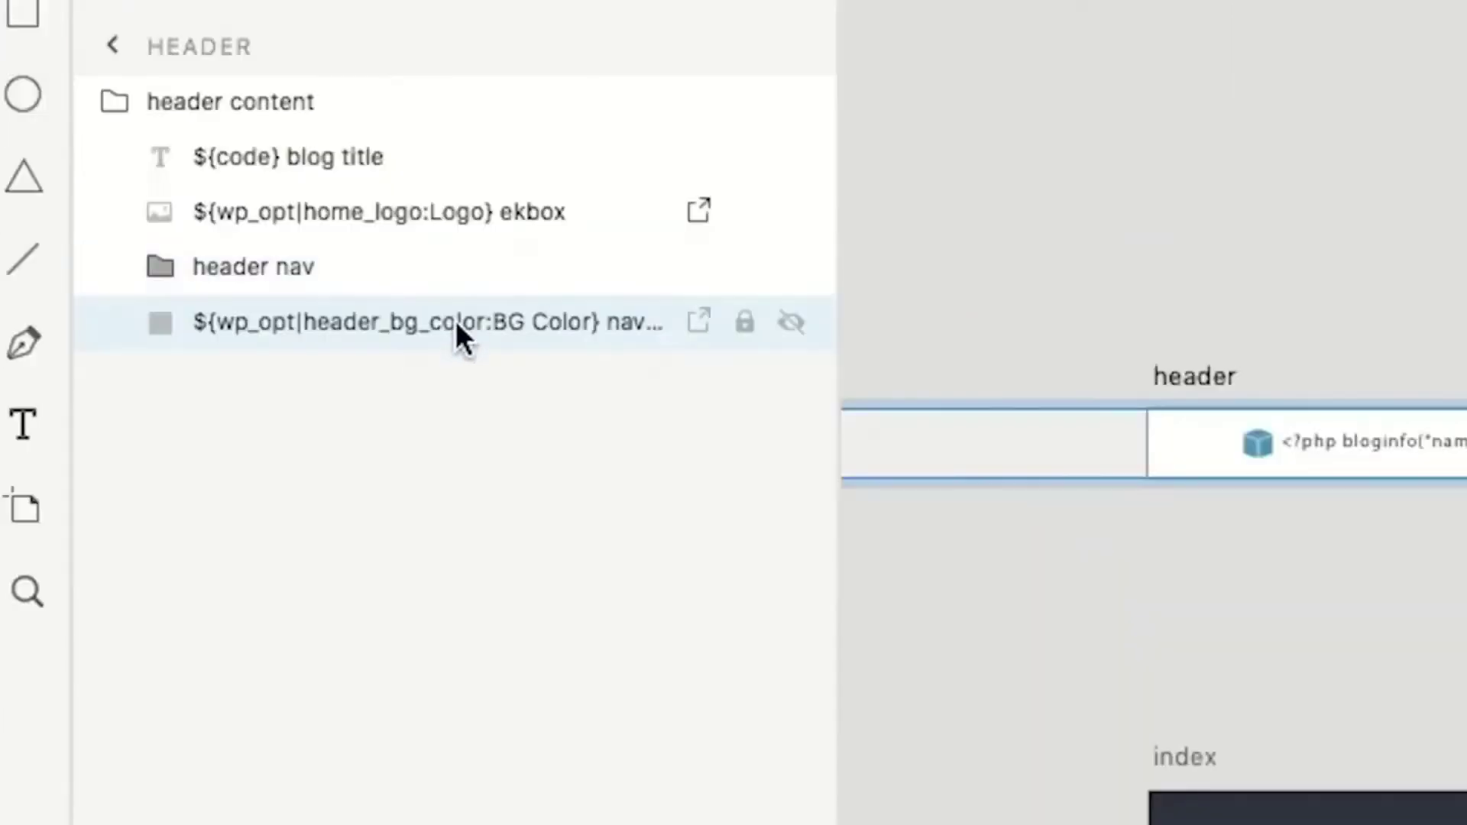
double_click(228, 329)
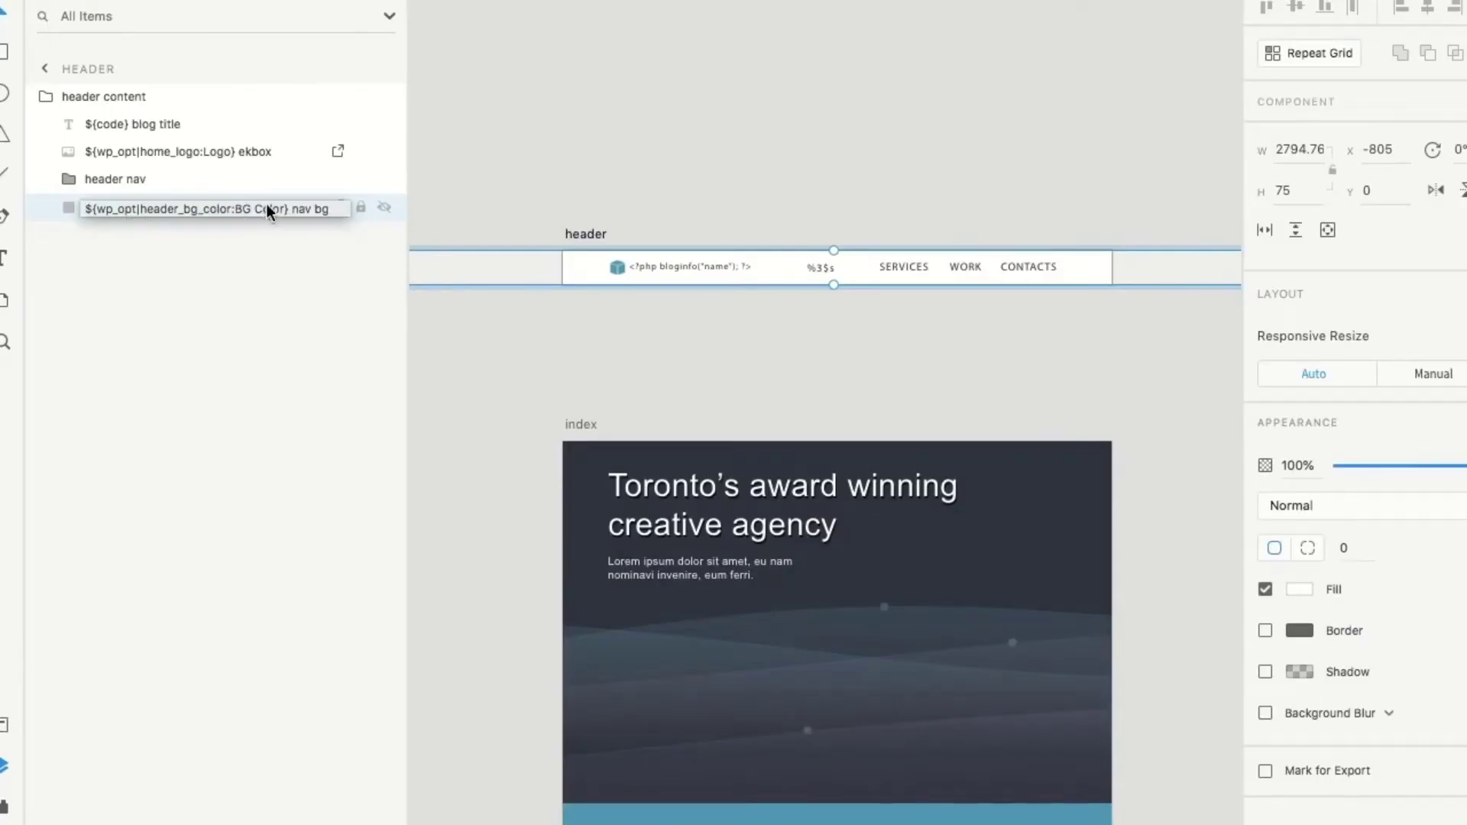
key("Return")
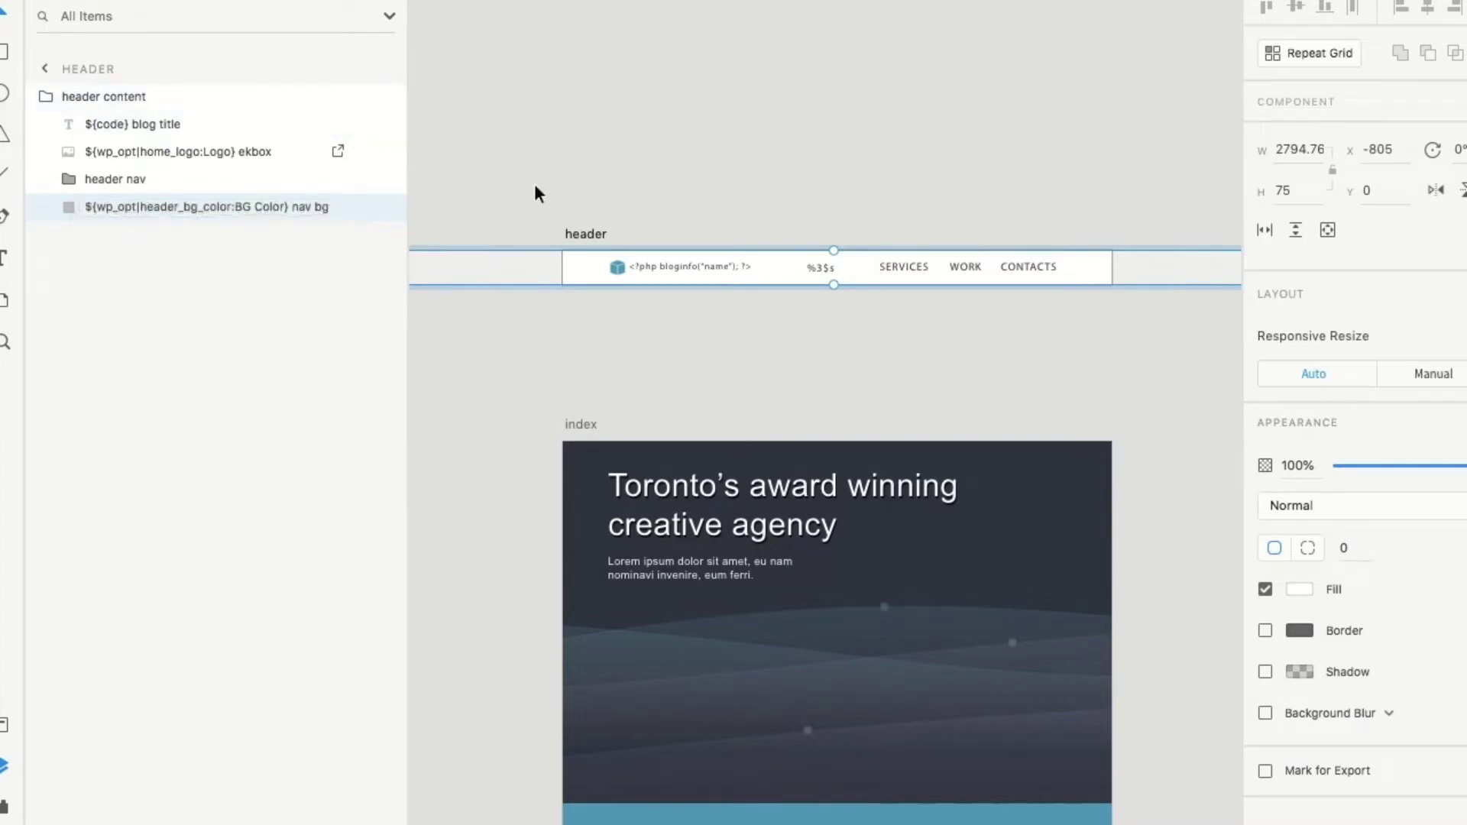
left_click(686, 226)
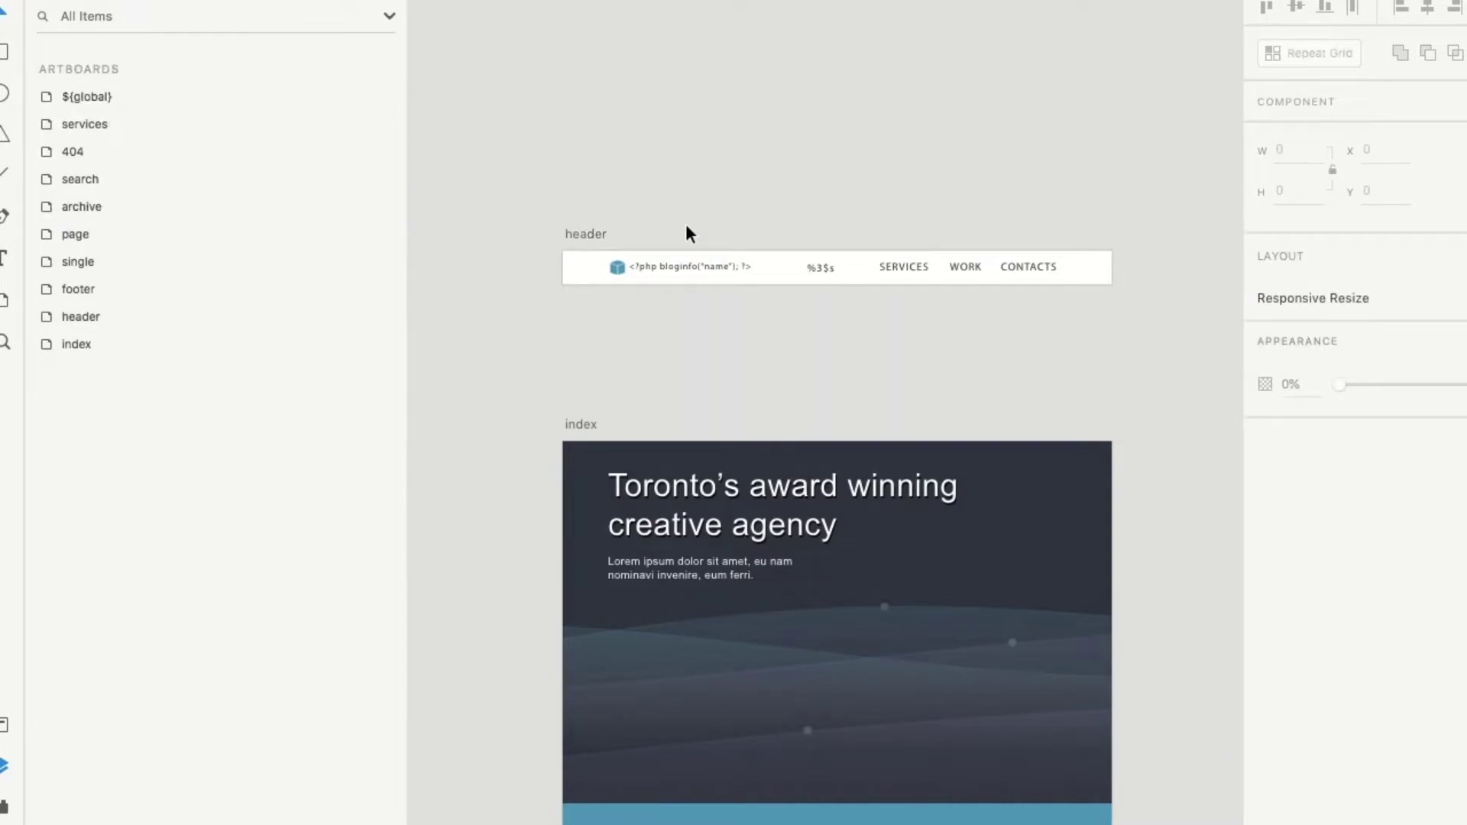
left_click(709, 261)
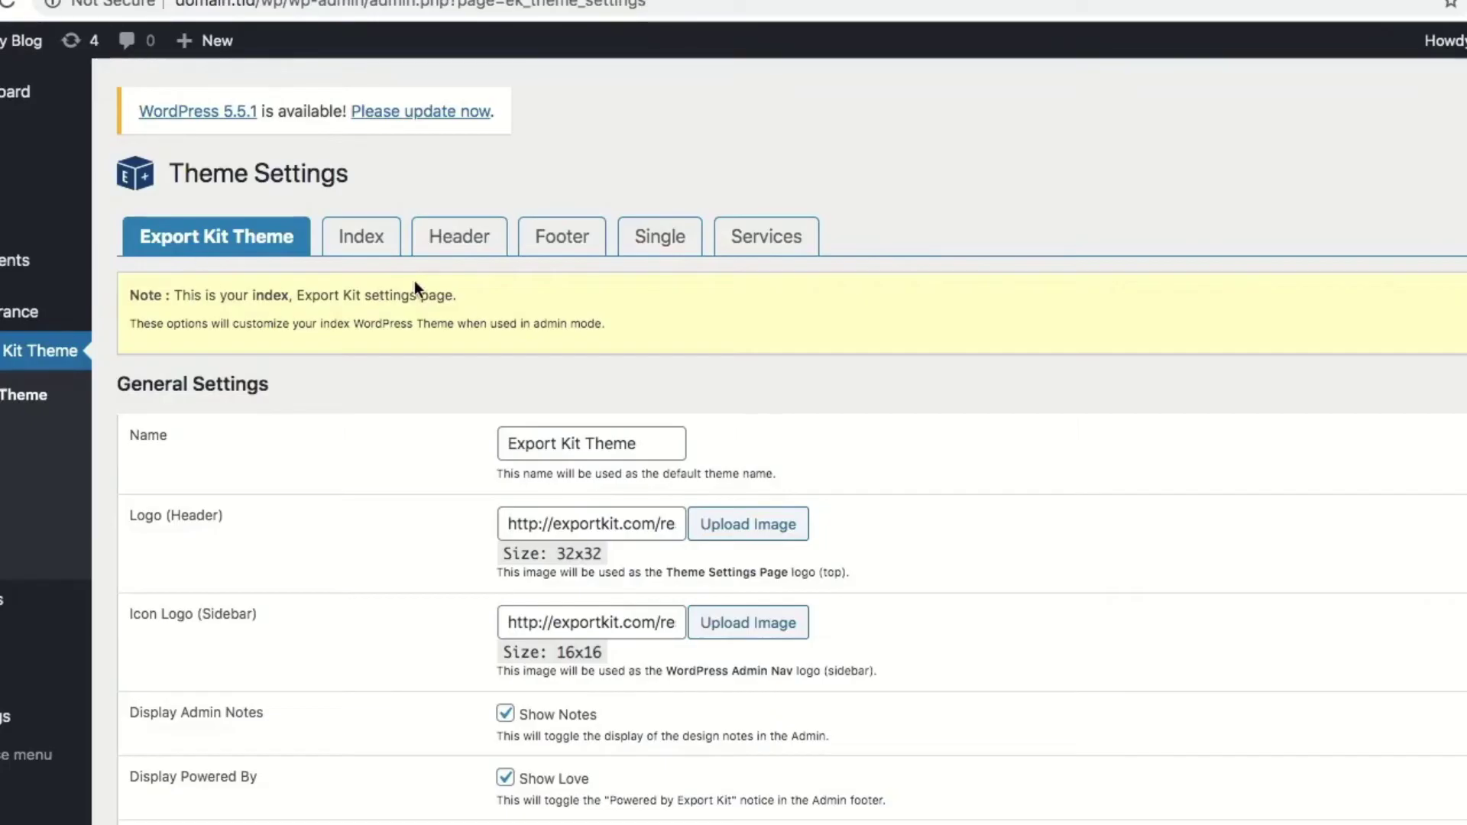
Switch to the WordPress theme settings, set the header's BG Color to green, save the changes and reload the blog's front page
left_click(445, 238)
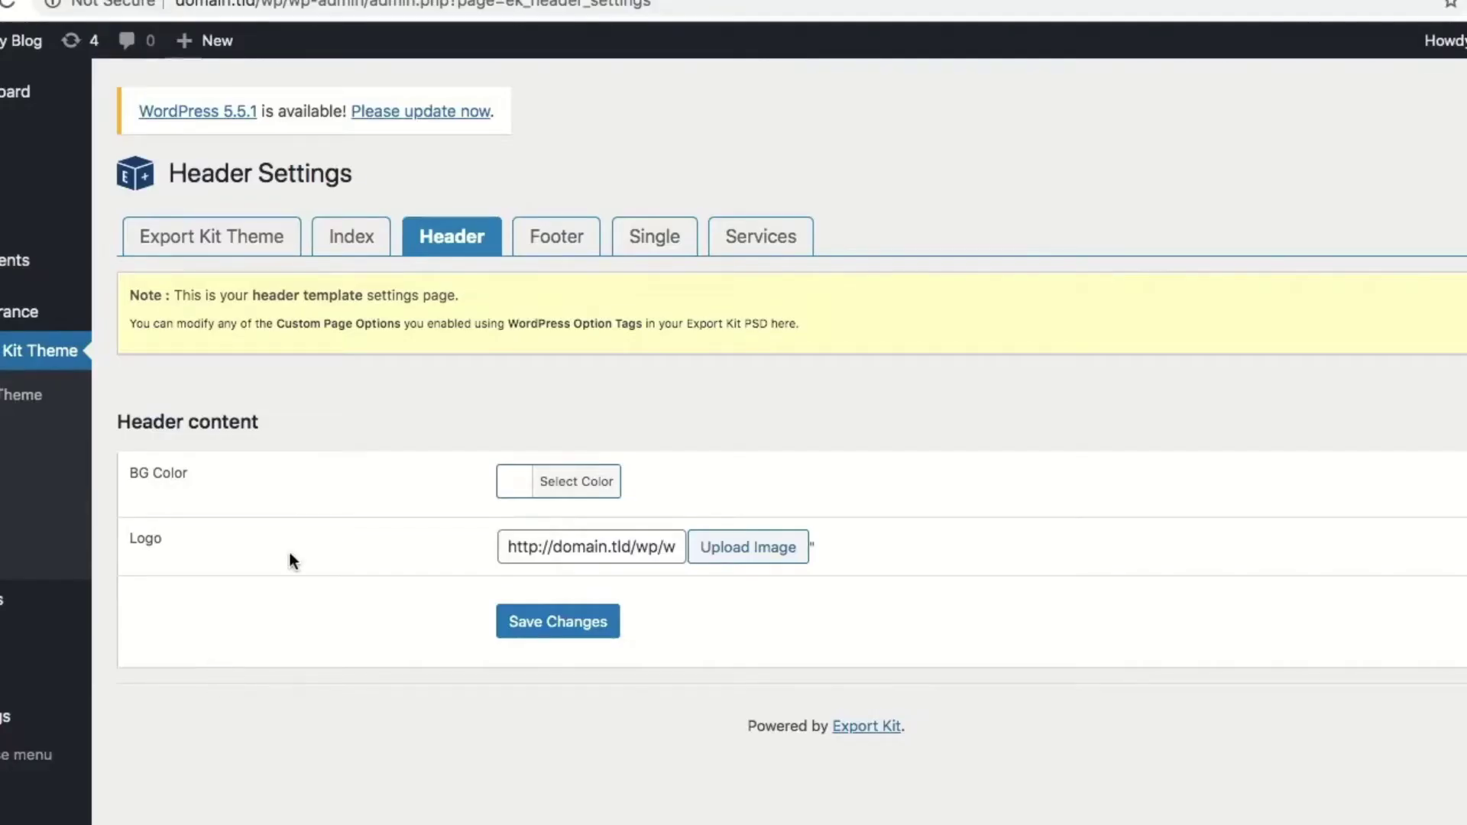
left_click(586, 488)
left_click(583, 583)
left_click(356, 677)
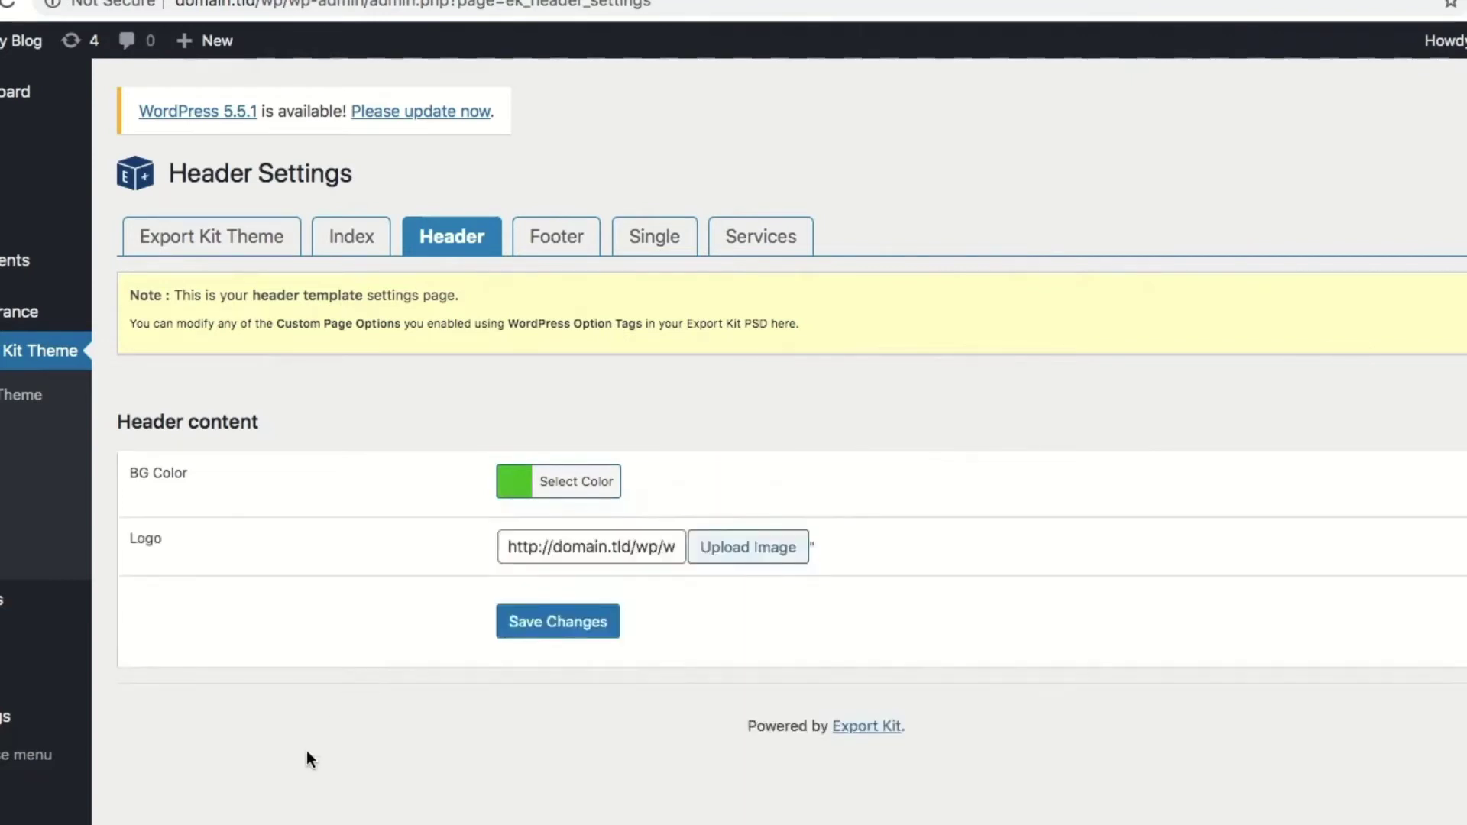
left_click(552, 616)
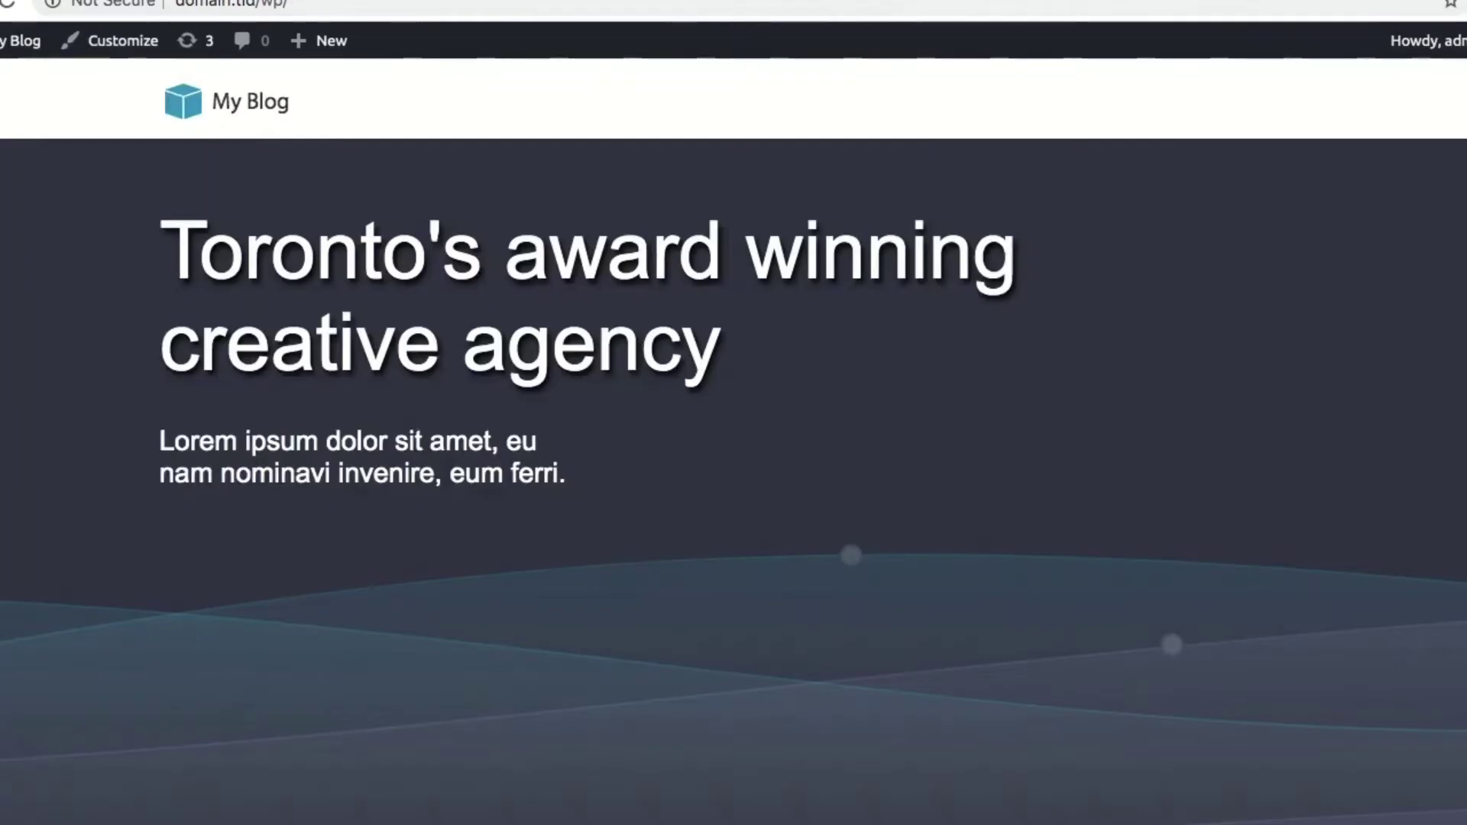
key("ctrl+r")
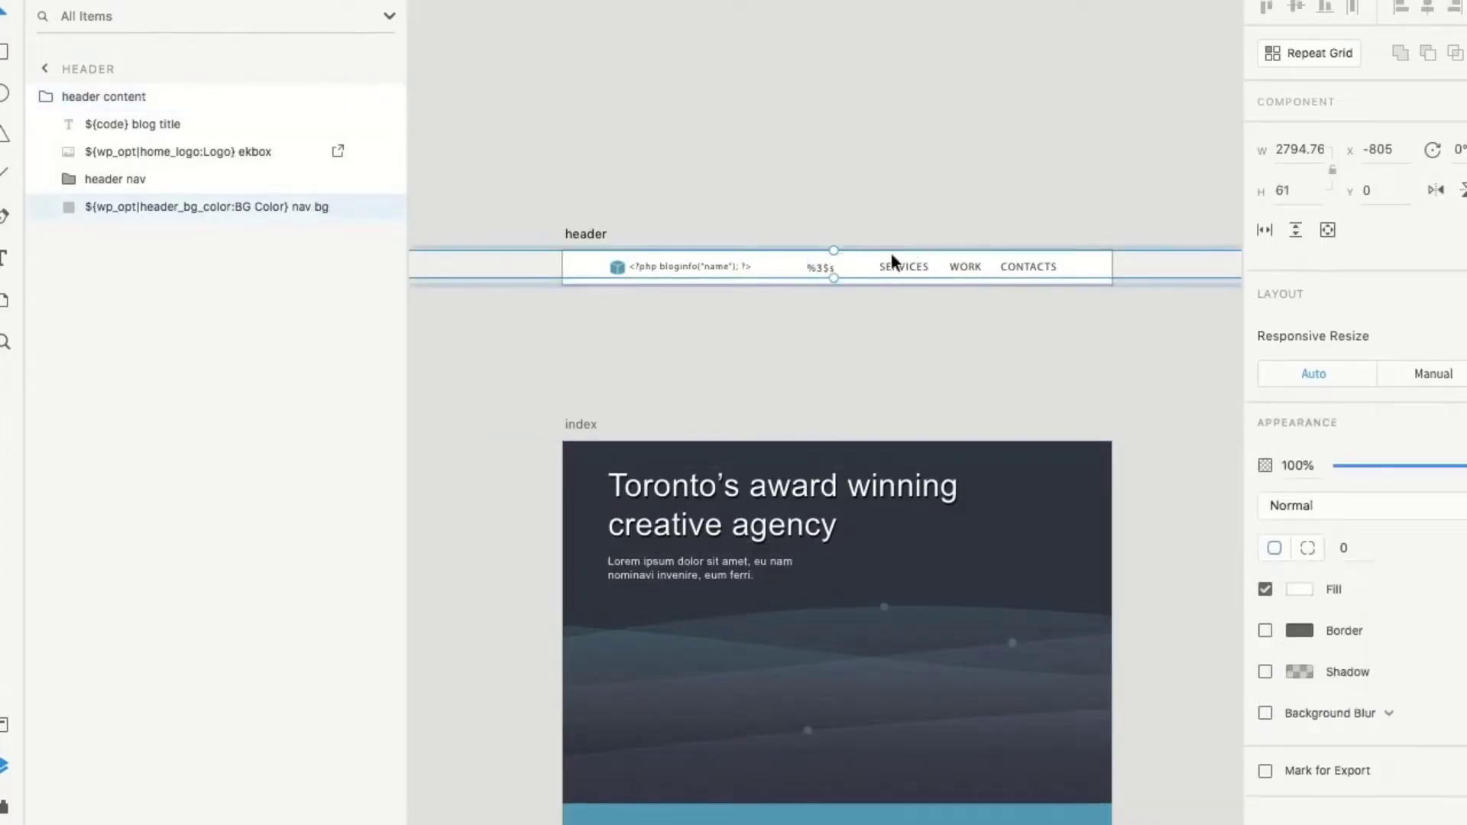
Switch to Adobe XD, examine the nav bg rectangle's lower edge against the header artboard, and clear the selection
scroll(835, 305, "up", 3)
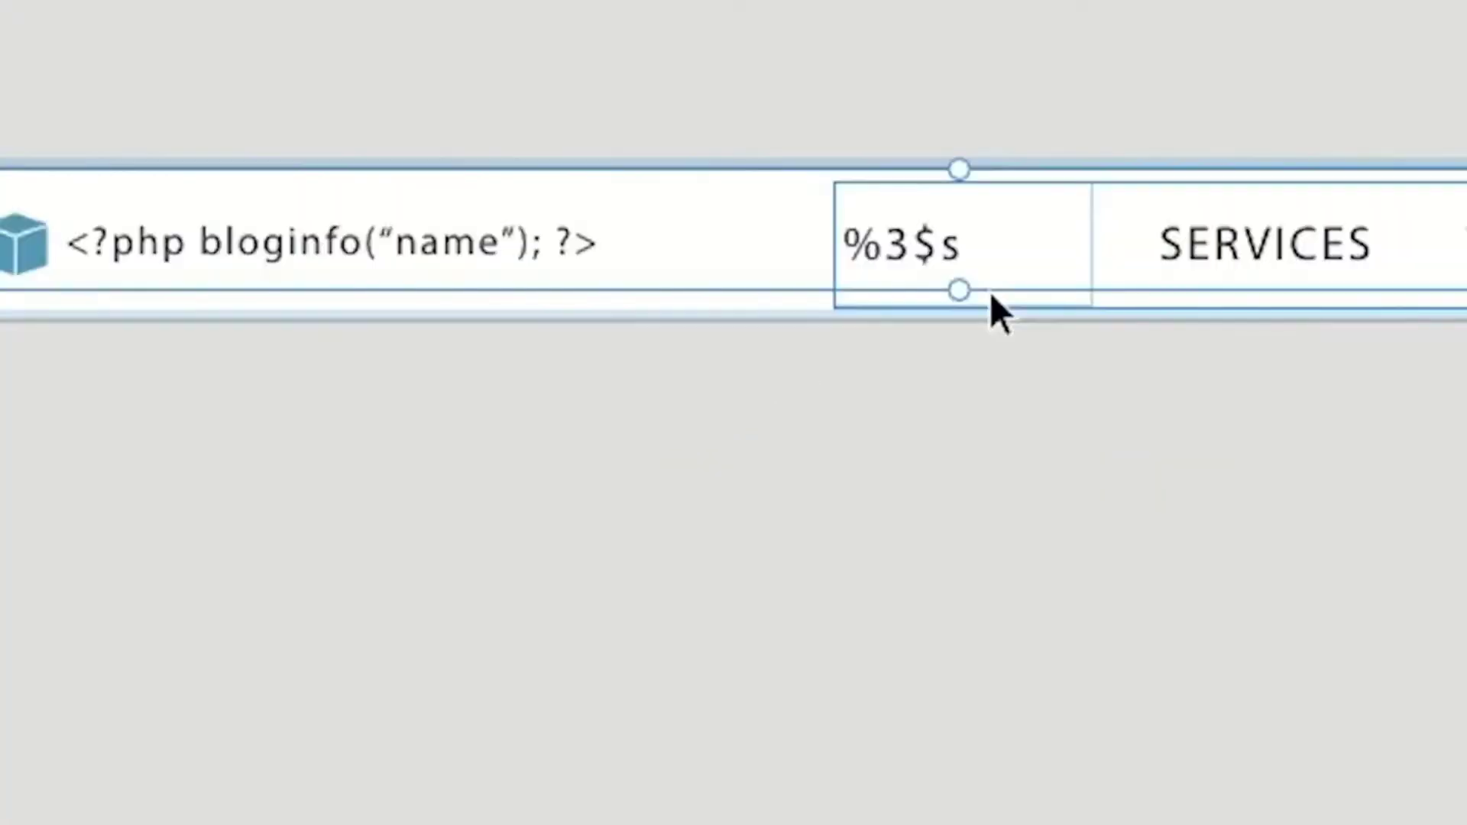
left_click(994, 312)
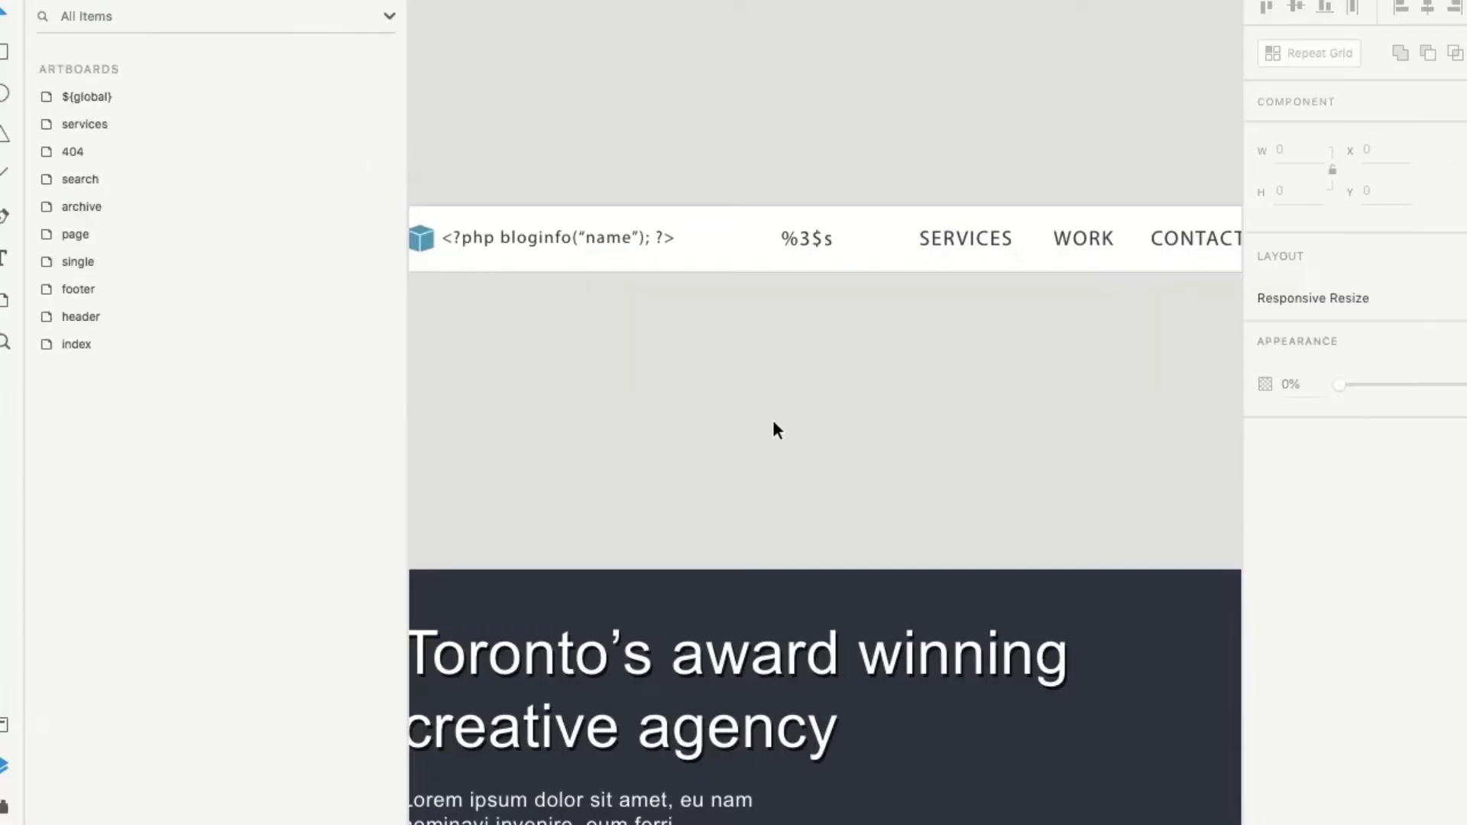
scroll(775, 422, "down", 3)
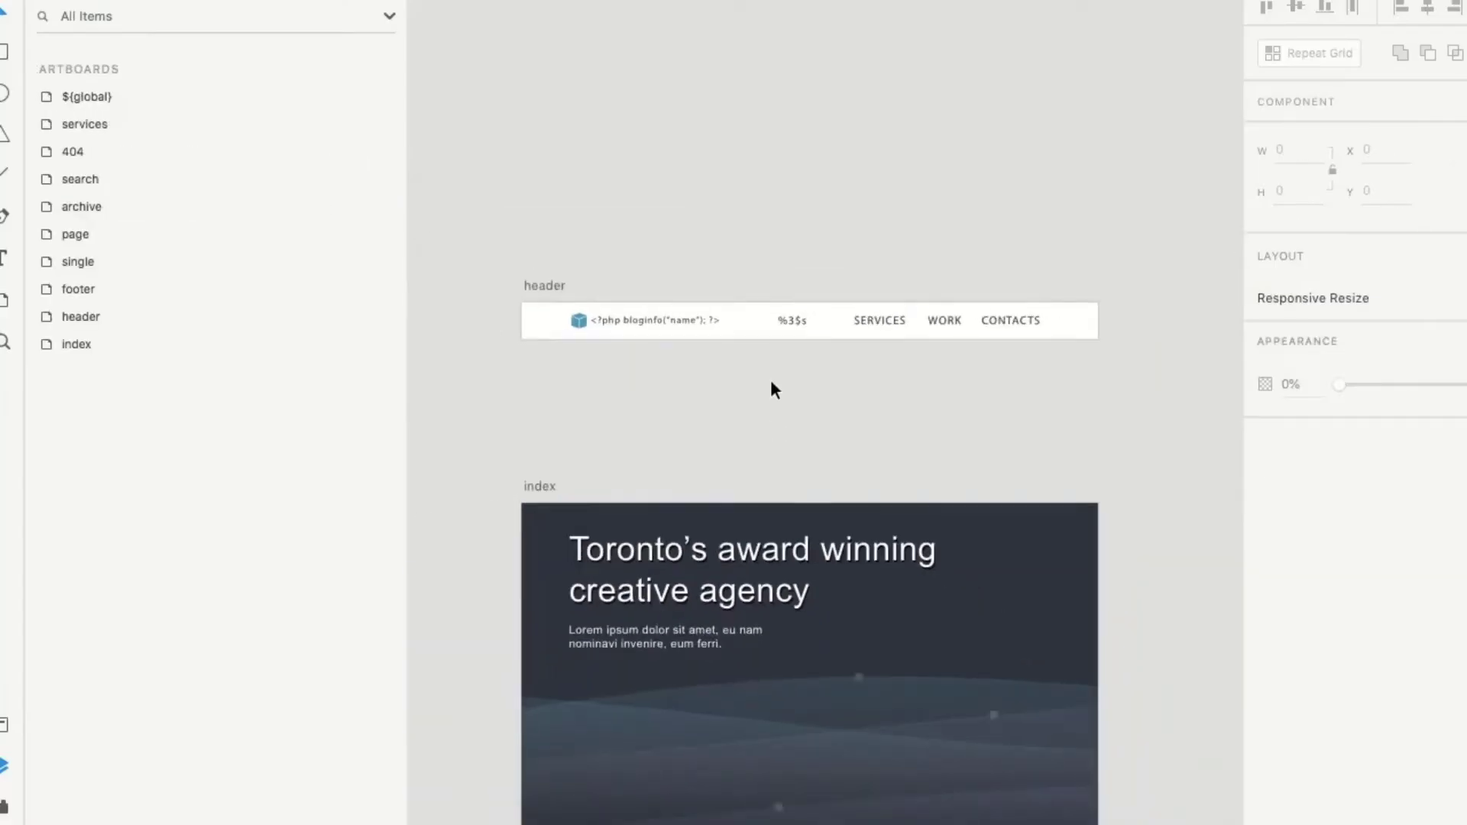
Enable CSS image output in Lightning Storm's customize options and export the design as WordPress
left_click(4, 806)
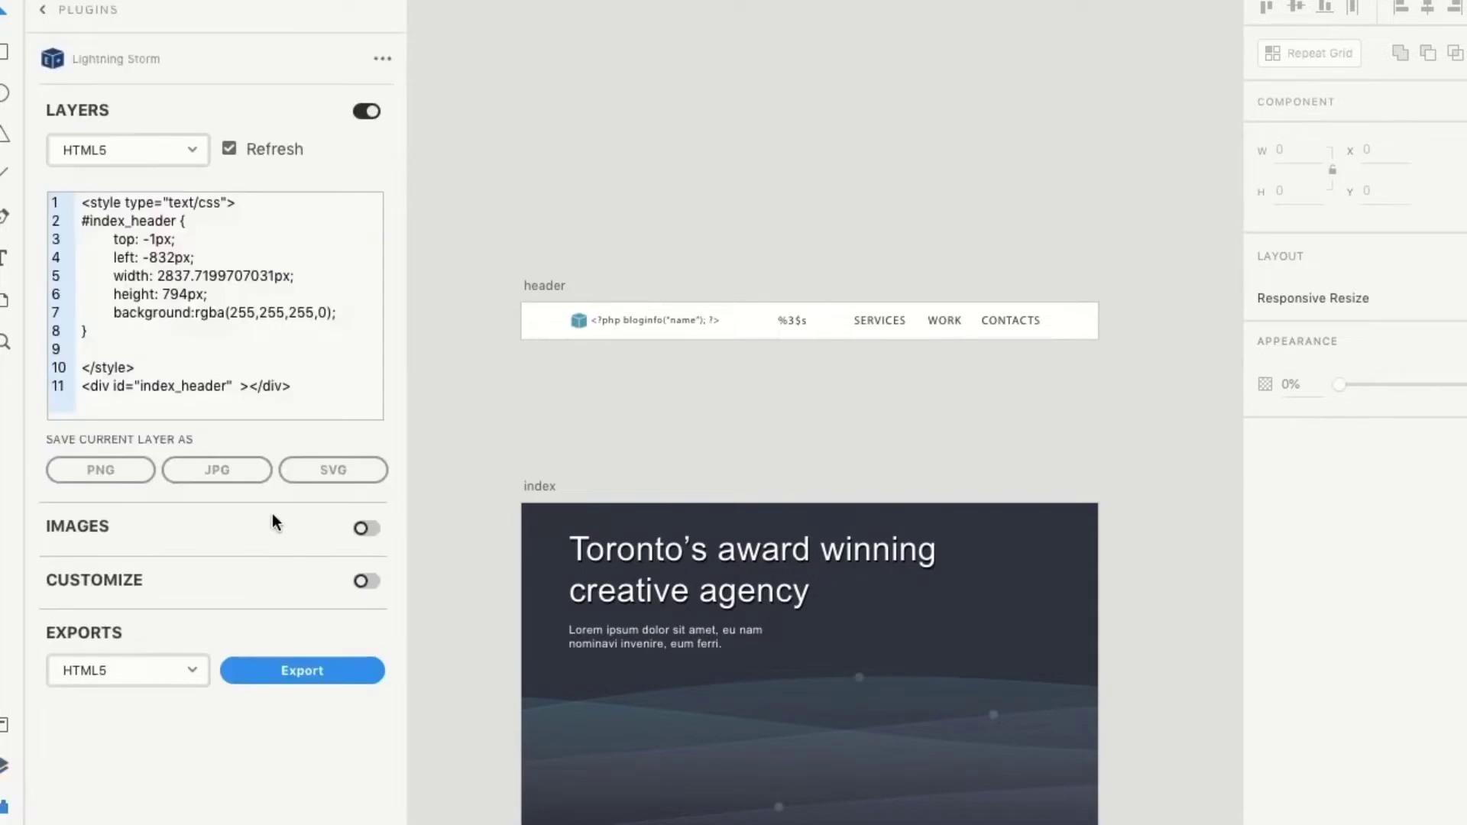
left_click(370, 580)
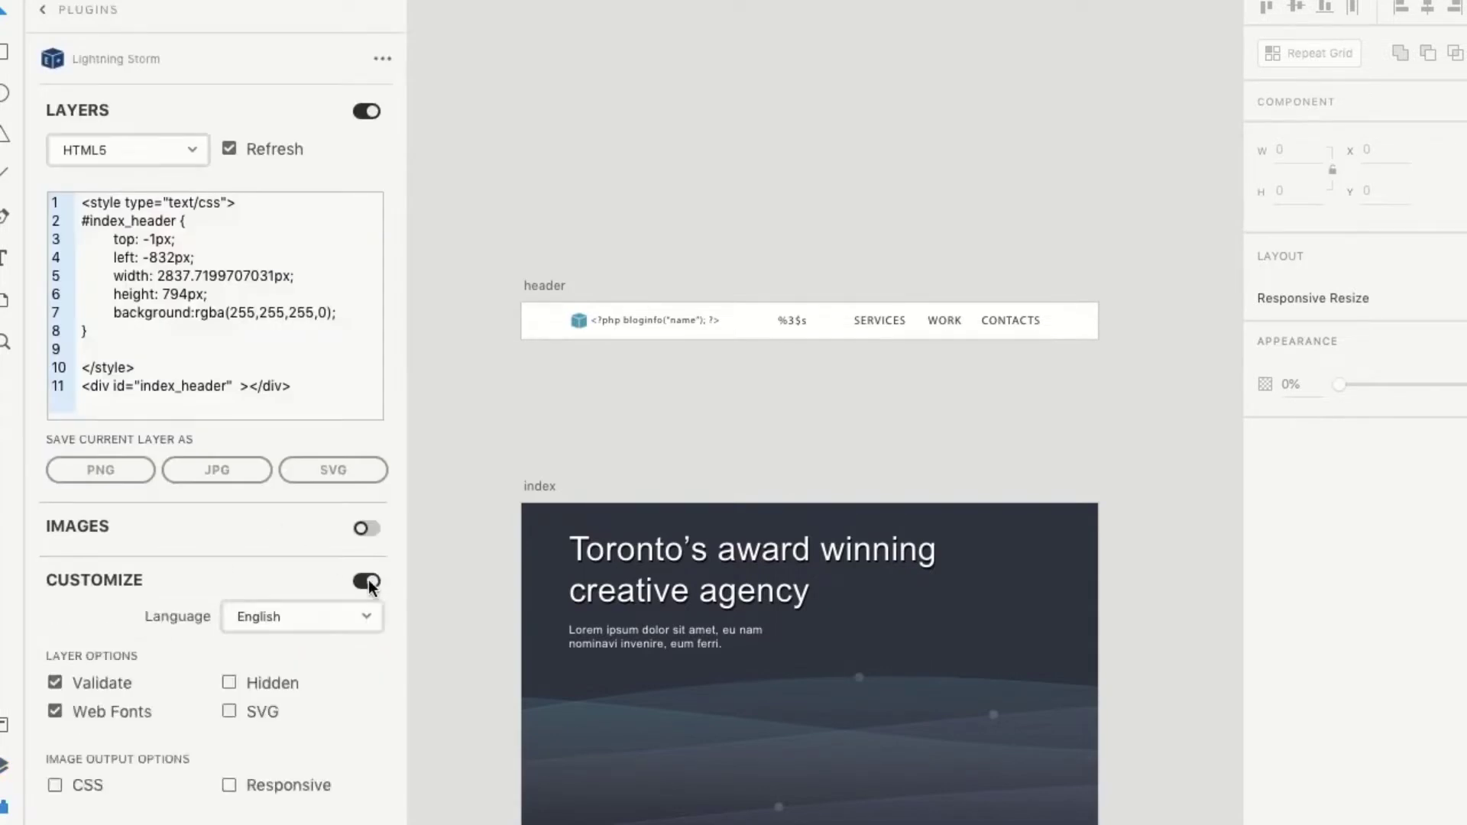
scroll(254, 639, "down", 5)
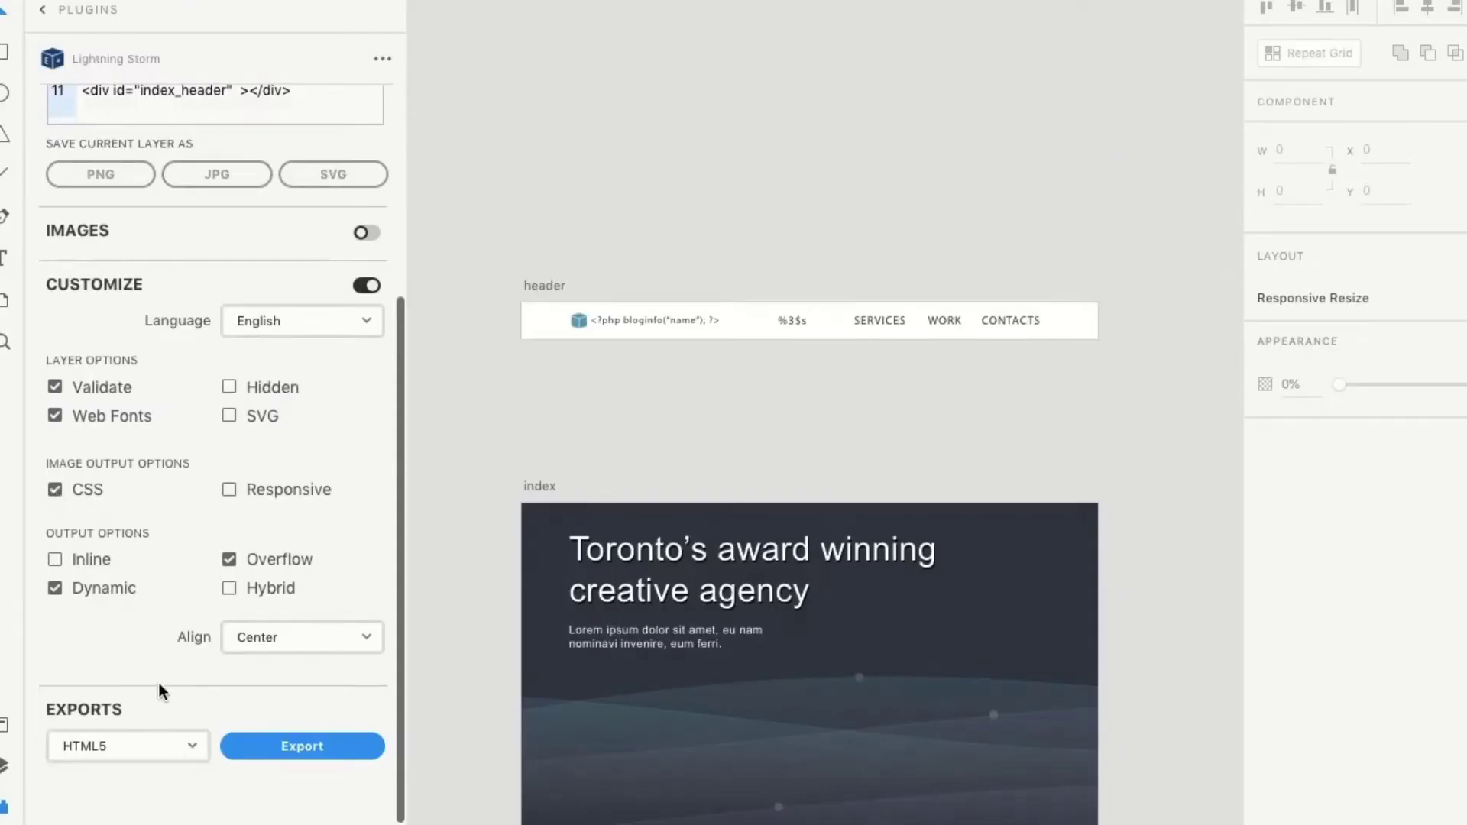
left_click(129, 749)
left_click(130, 757)
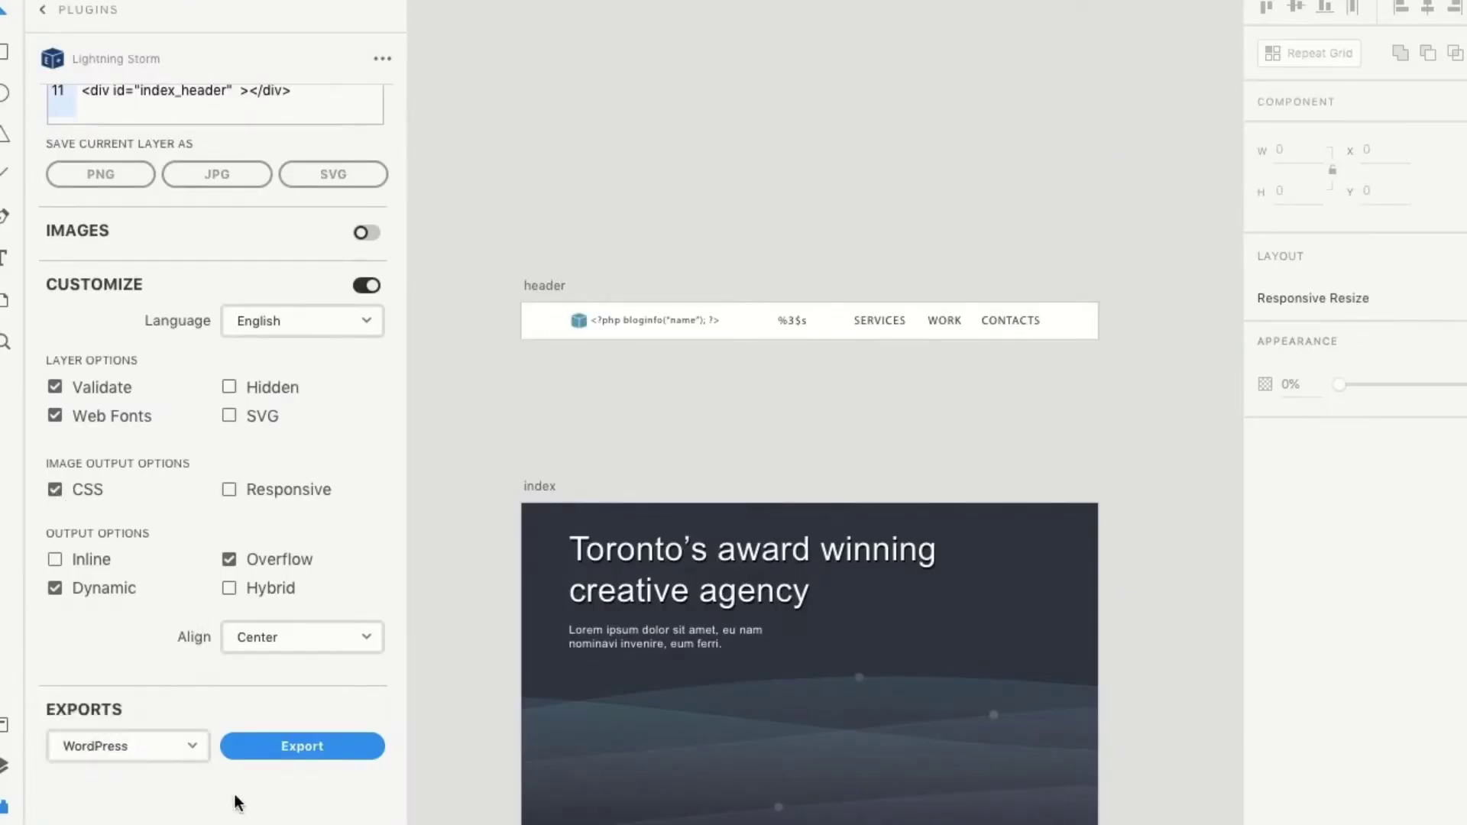
left_click(318, 745)
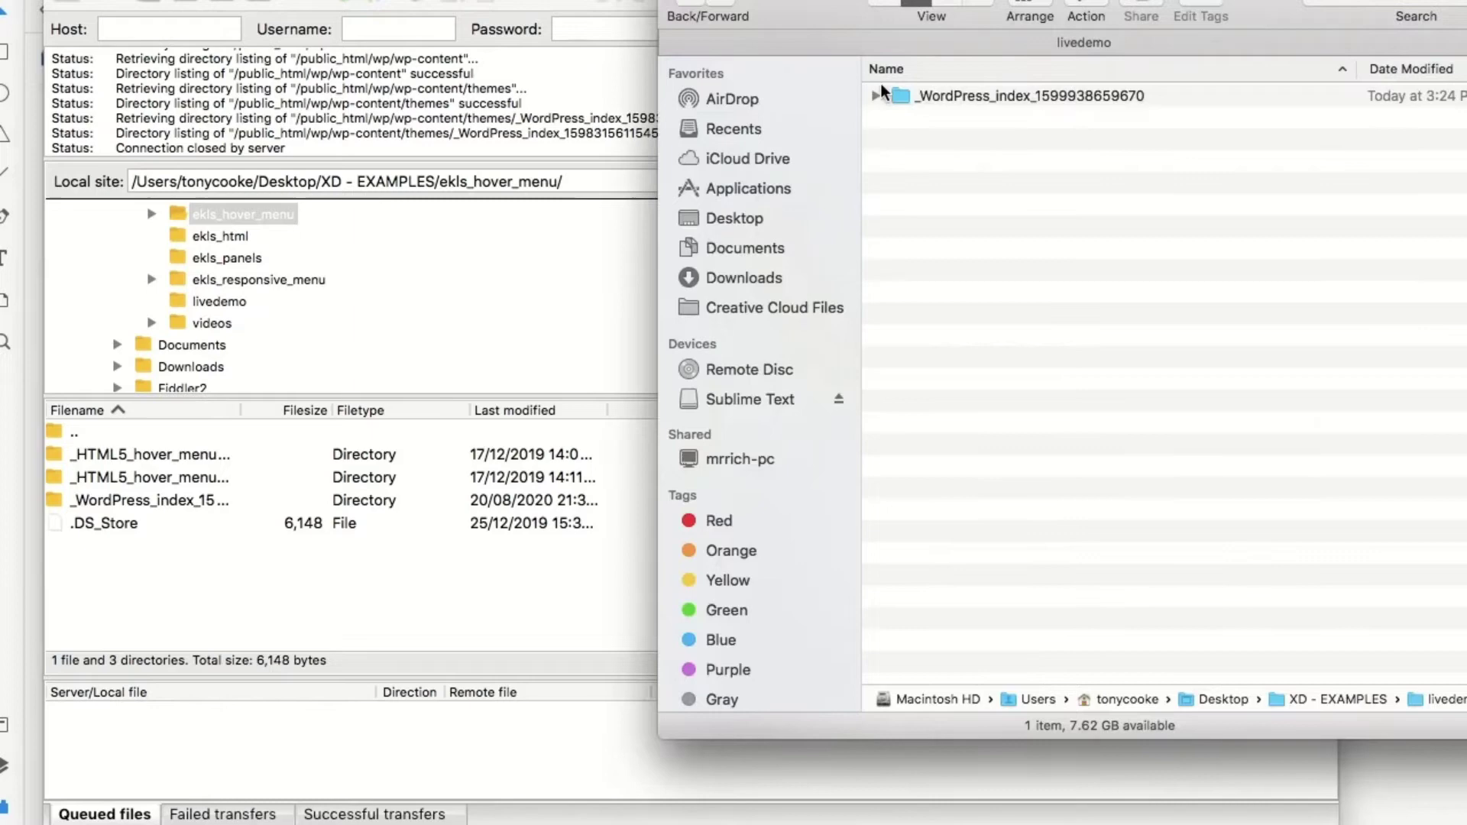
left_click(882, 93)
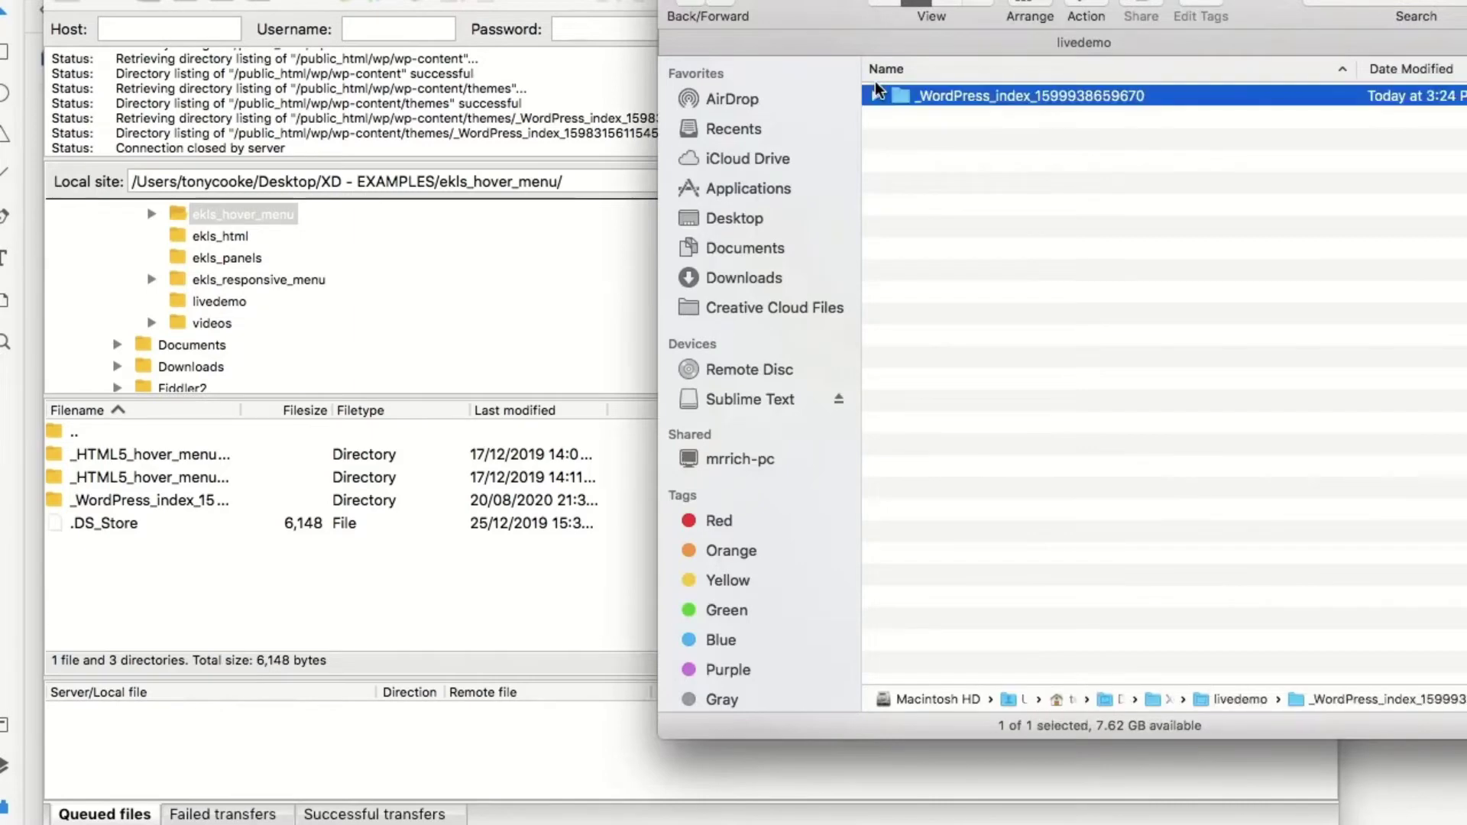
left_click(877, 95)
left_click_drag(825, 1, 1184, 114)
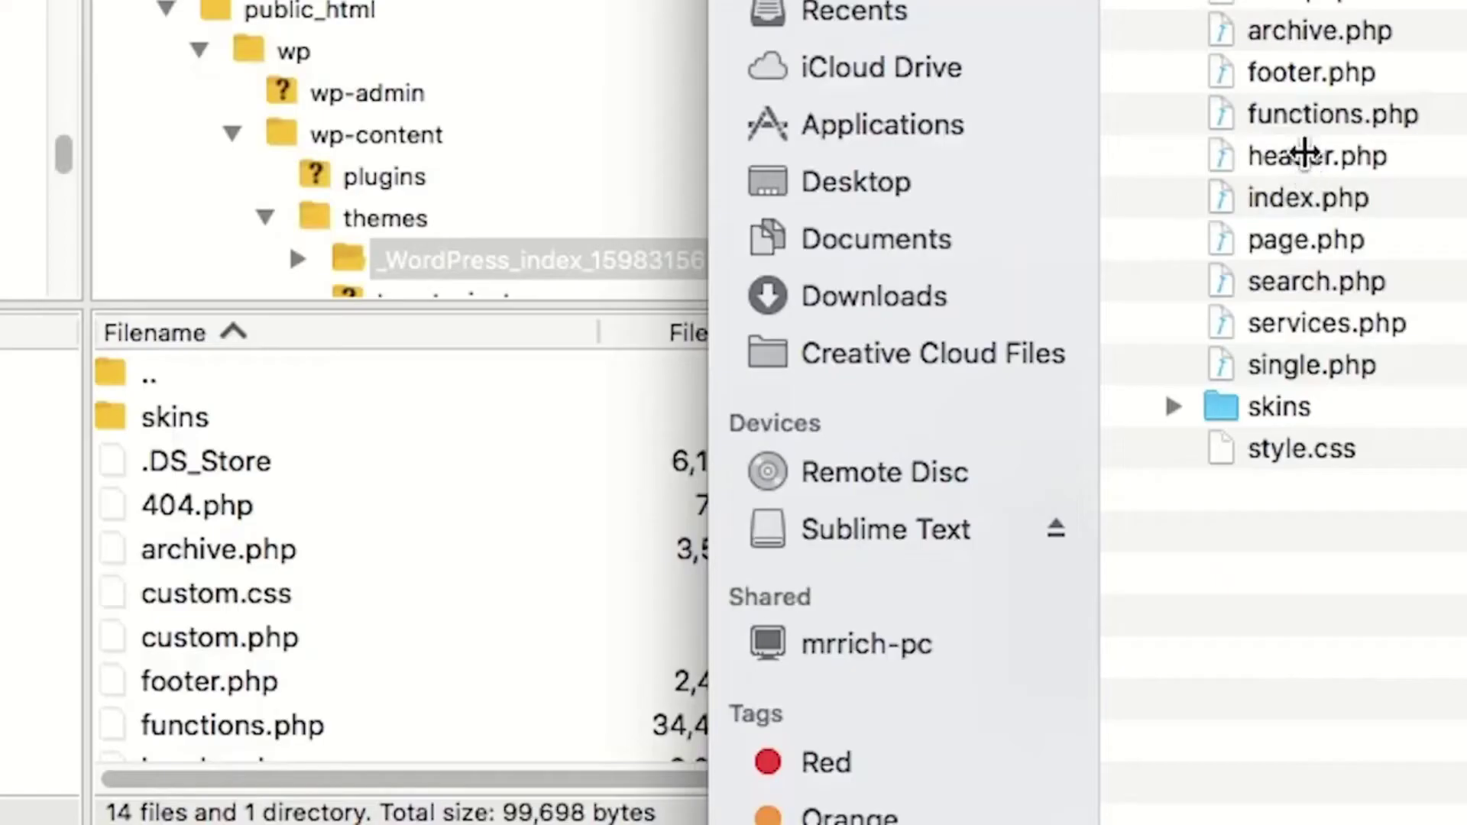
left_click_drag(1330, 318, 831, 535)
left_click_drag(352, 577, 354, 579)
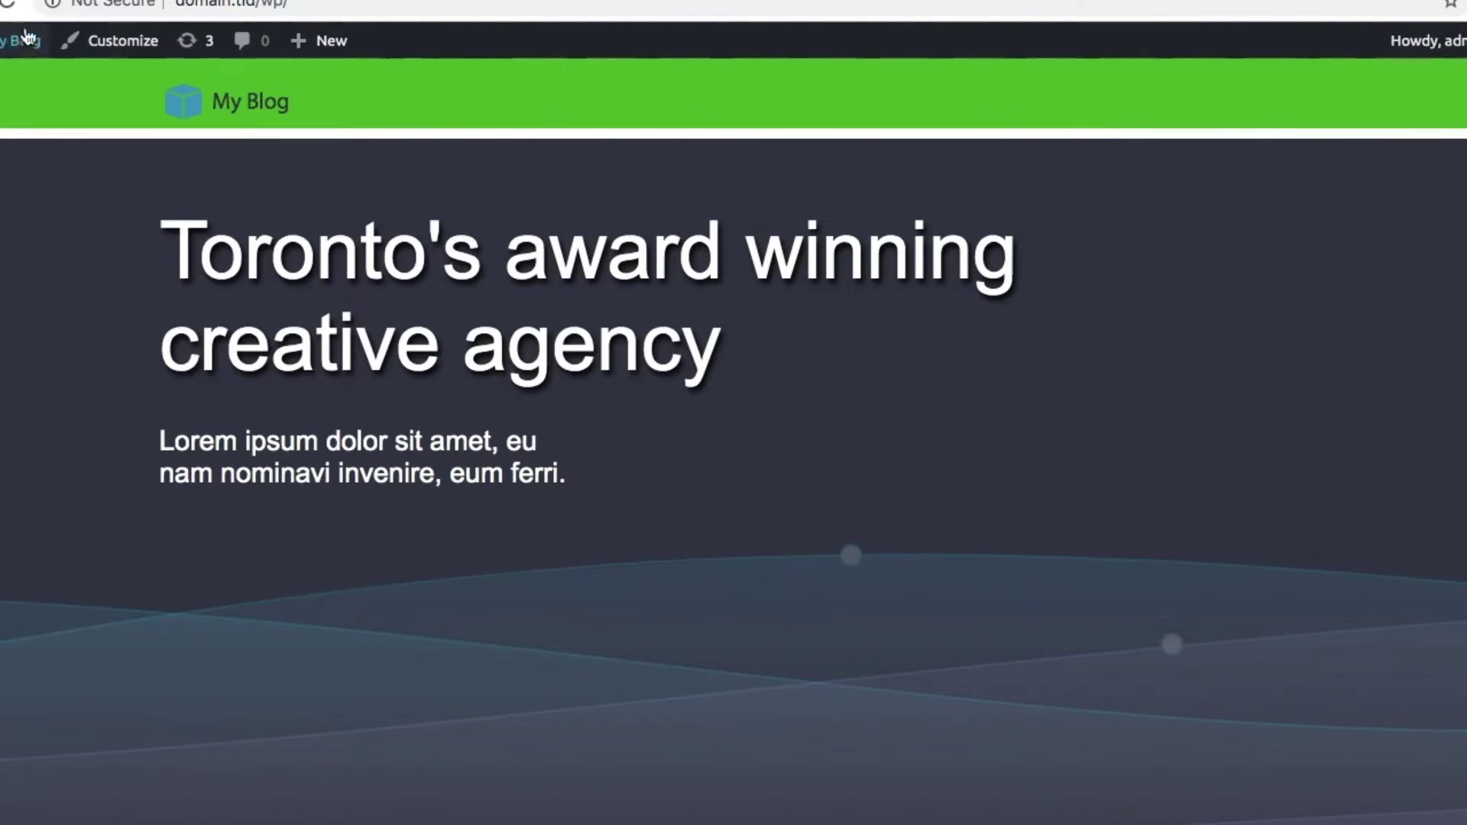
Reload the blog's front page in the browser and set the header's BG Color to white in the theme's header settings
left_click(9, 3)
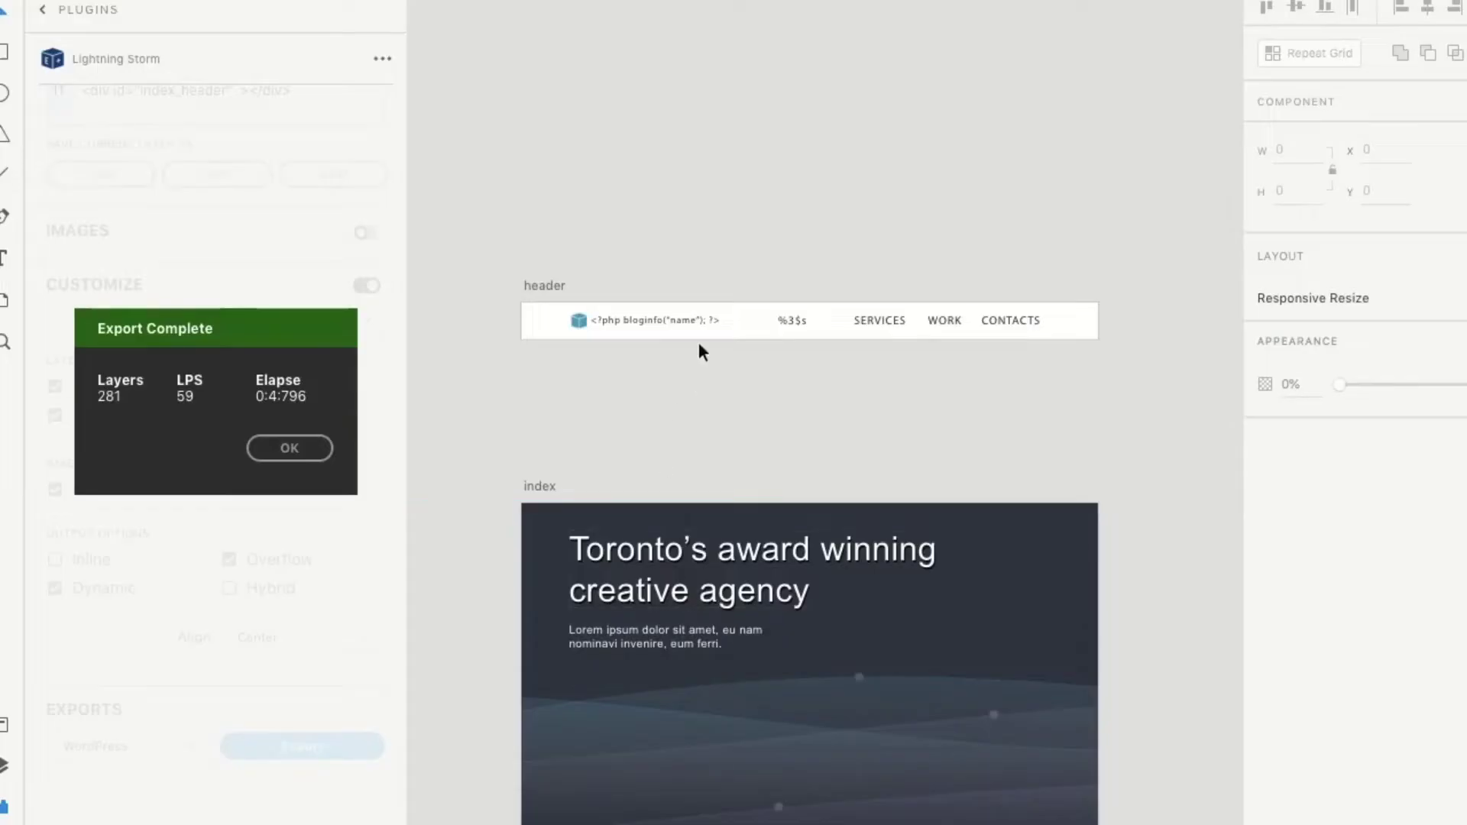
left_click(290, 448)
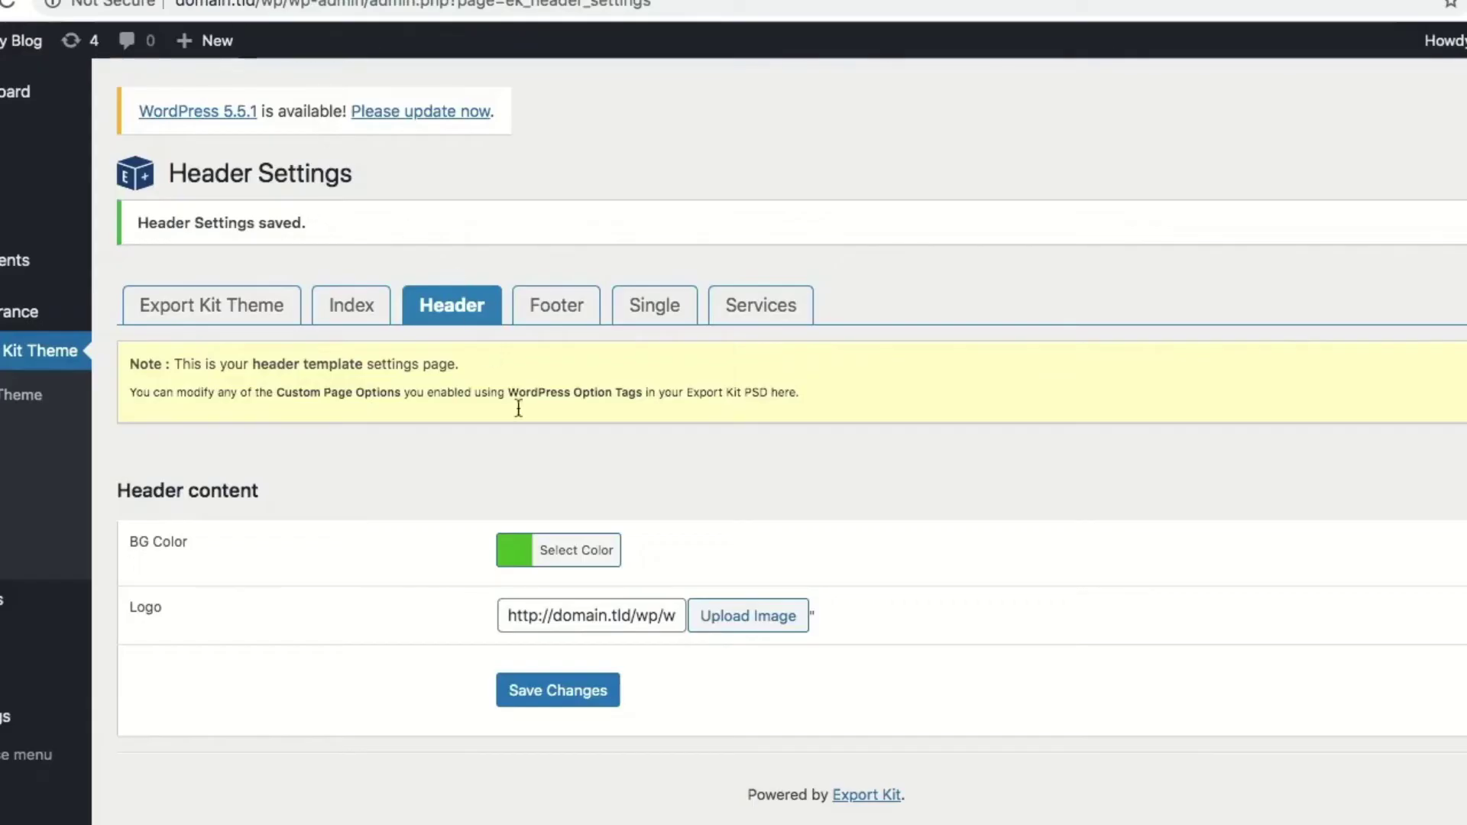
left_click(555, 550)
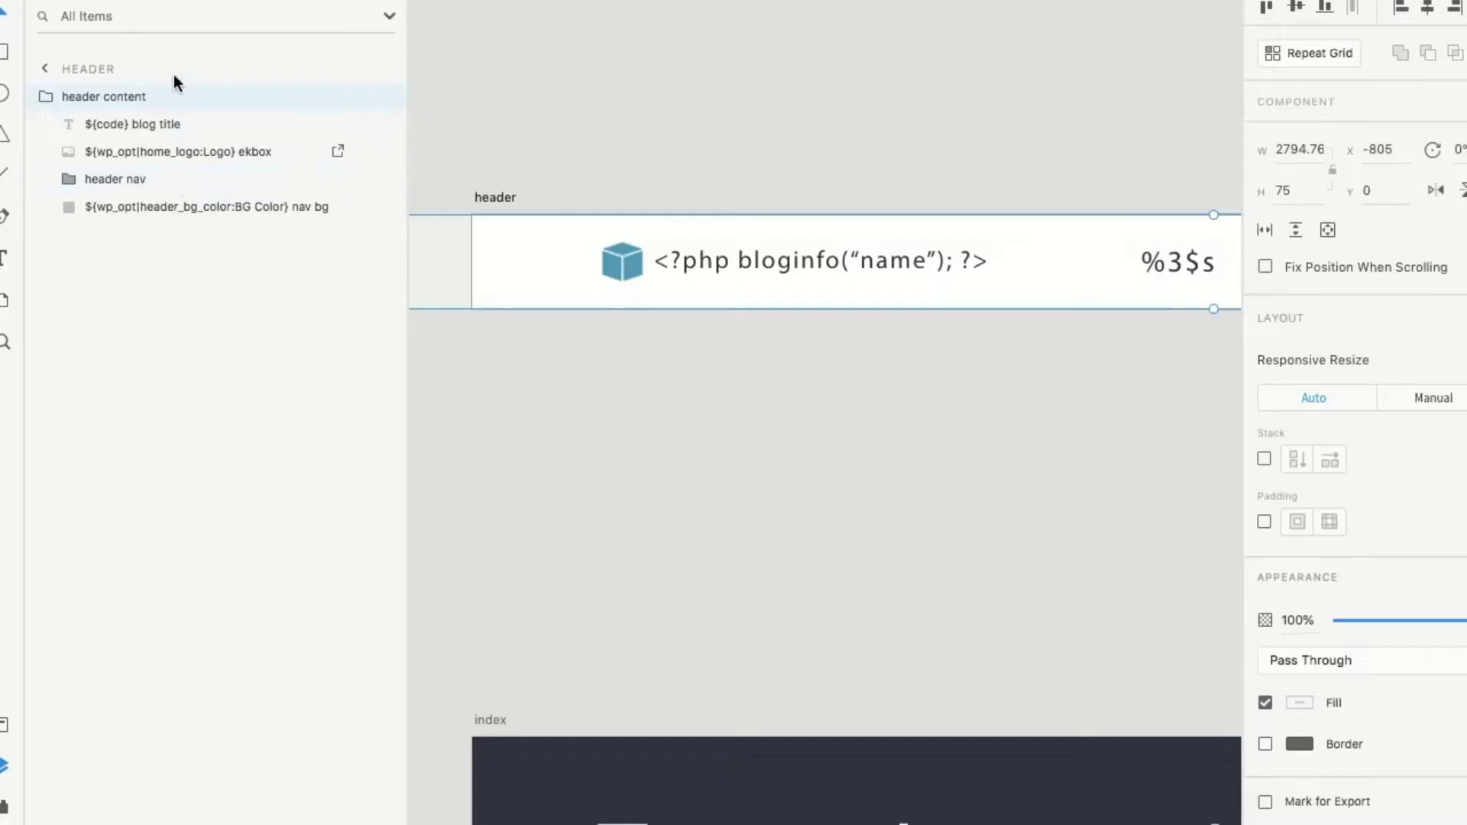
Examine the tags on the nav bg, logo and blog title layers in Adobe XD, and the matching Logo setting in WordPress
left_click(218, 205)
double_click(218, 205)
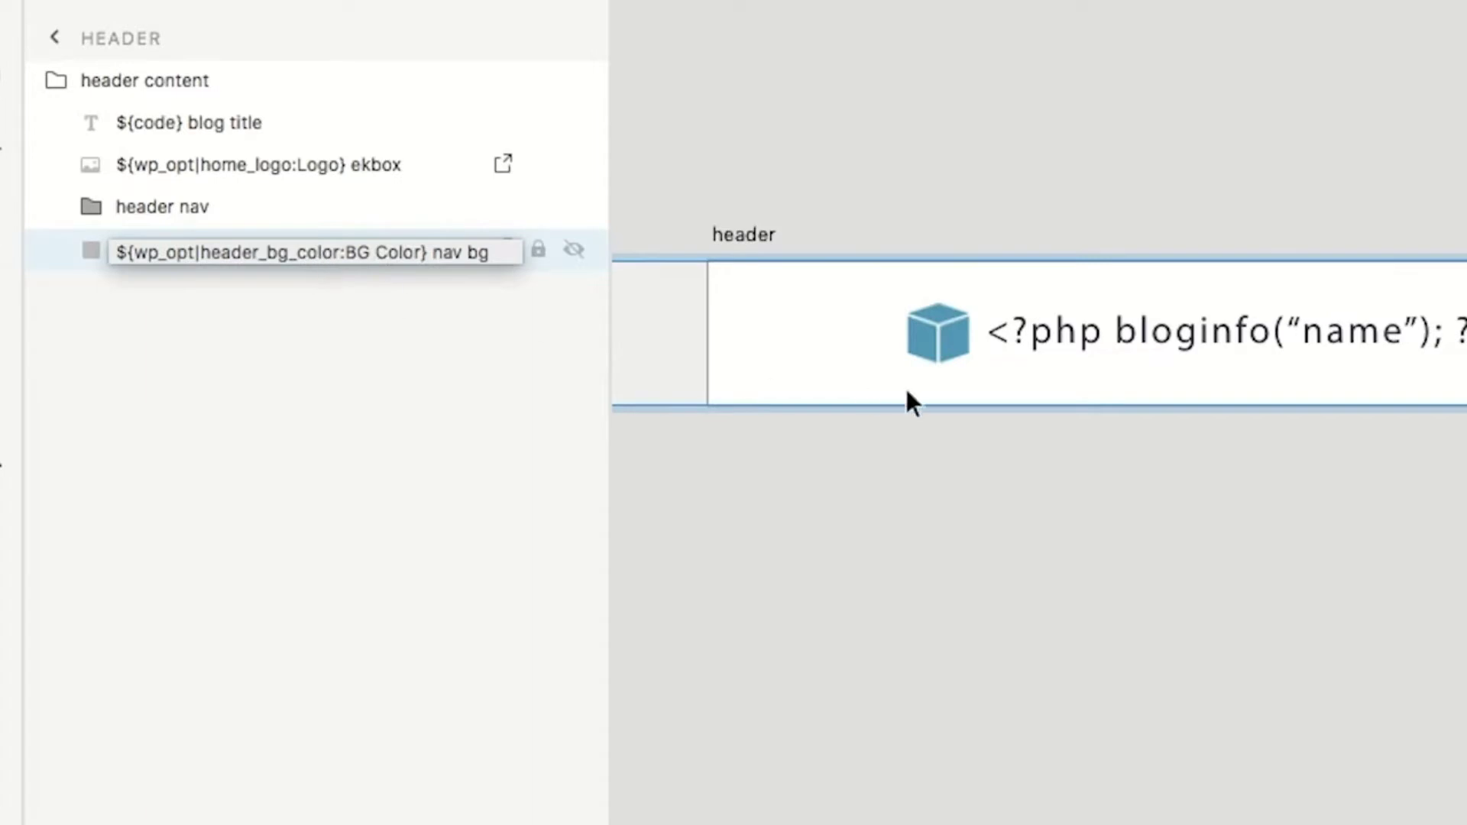
key("Return")
left_click(964, 335)
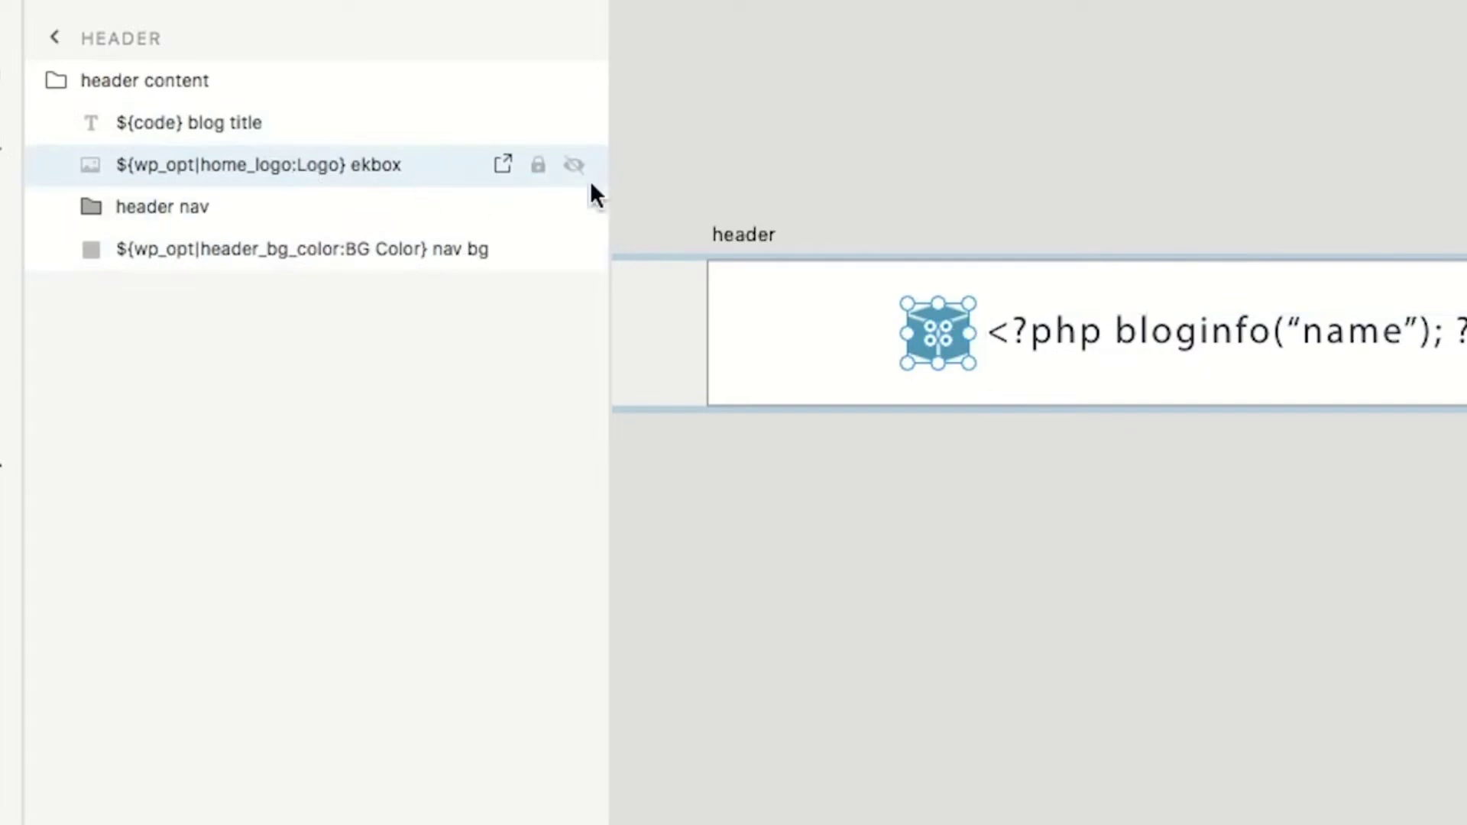
left_click(1157, 336)
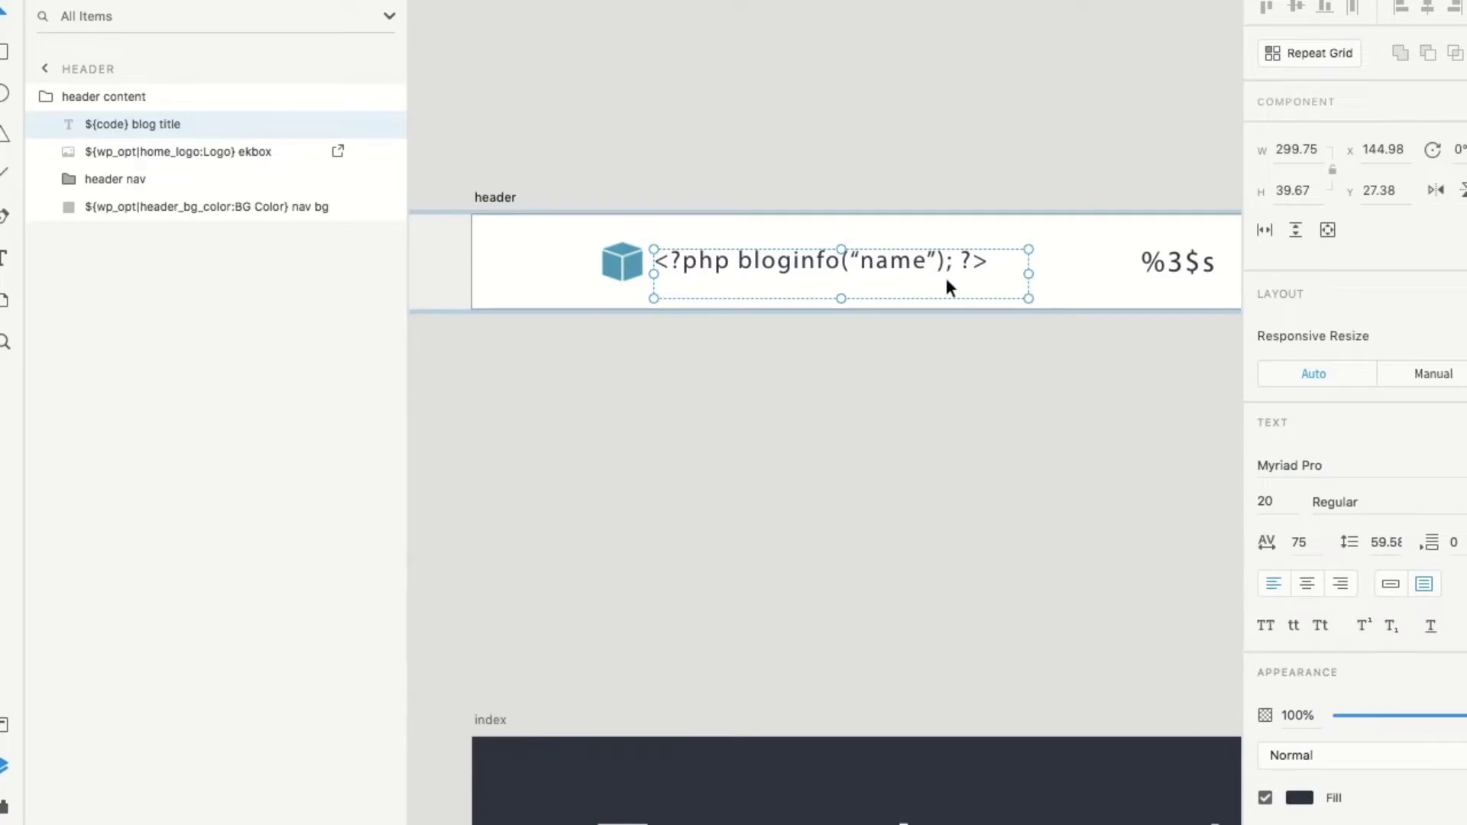
scroll(945, 274, "down", 2)
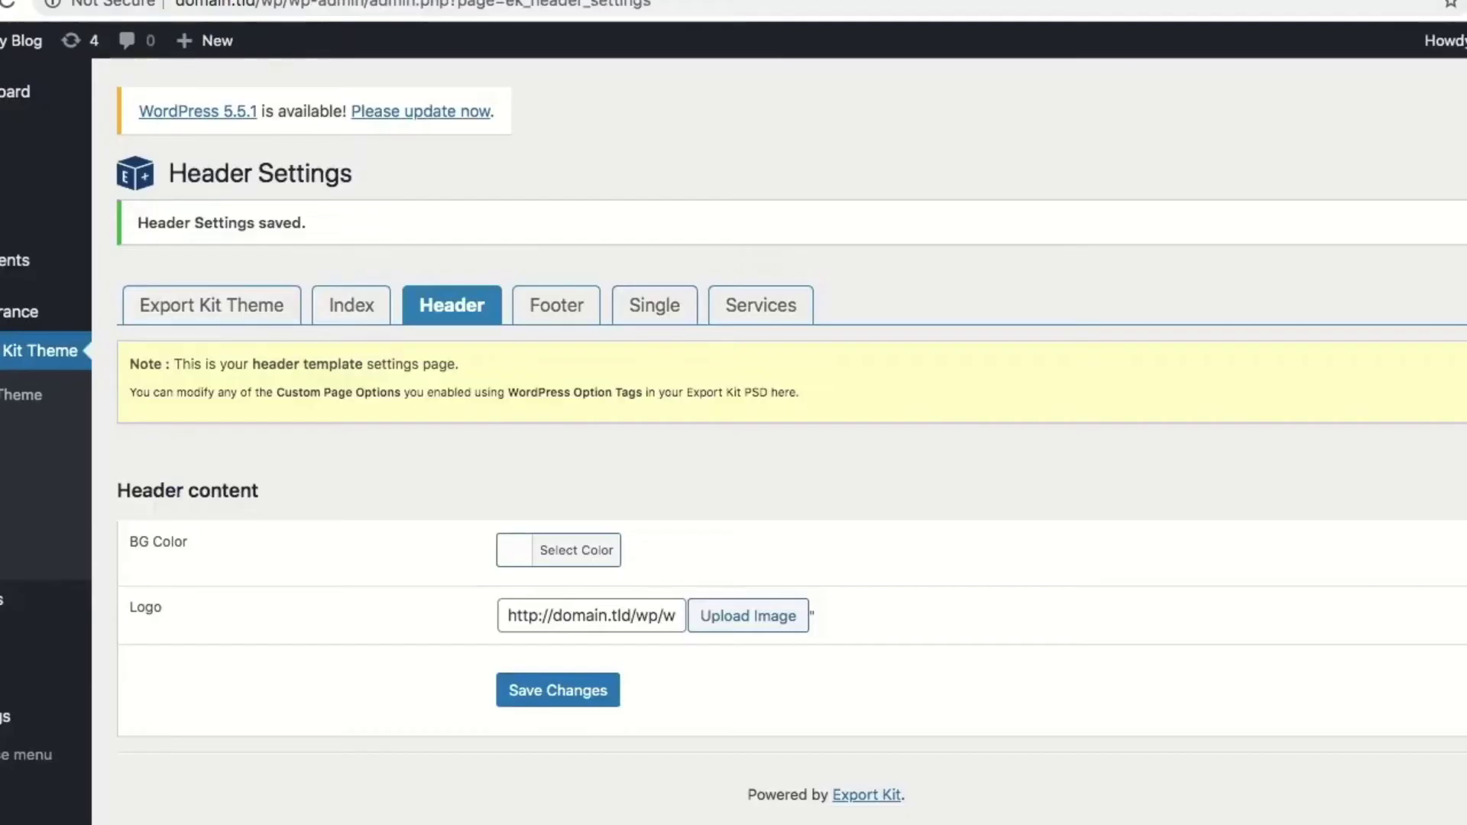
left_click_drag(616, 615, 471, 622)
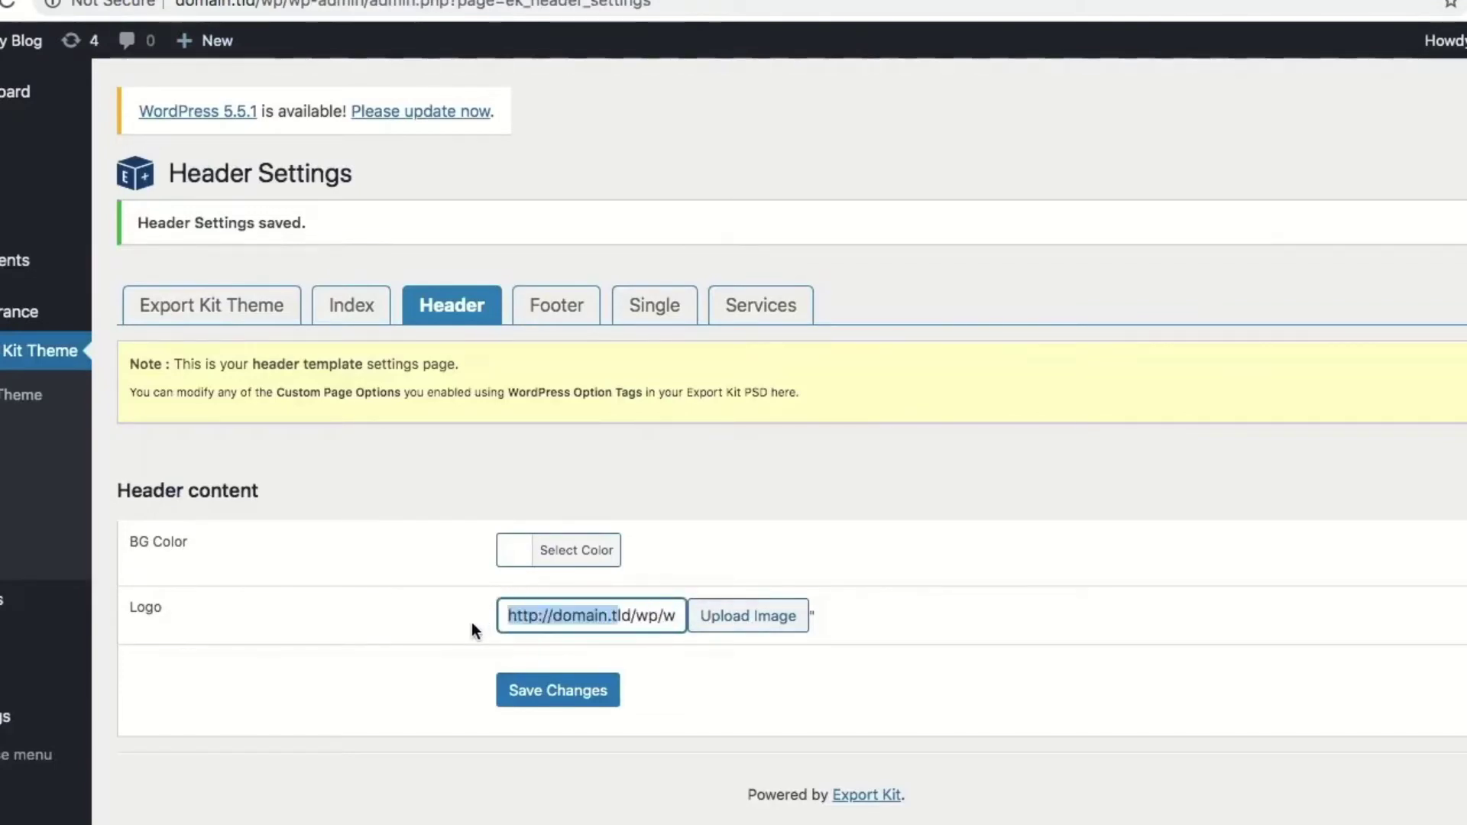
left_click(548, 620)
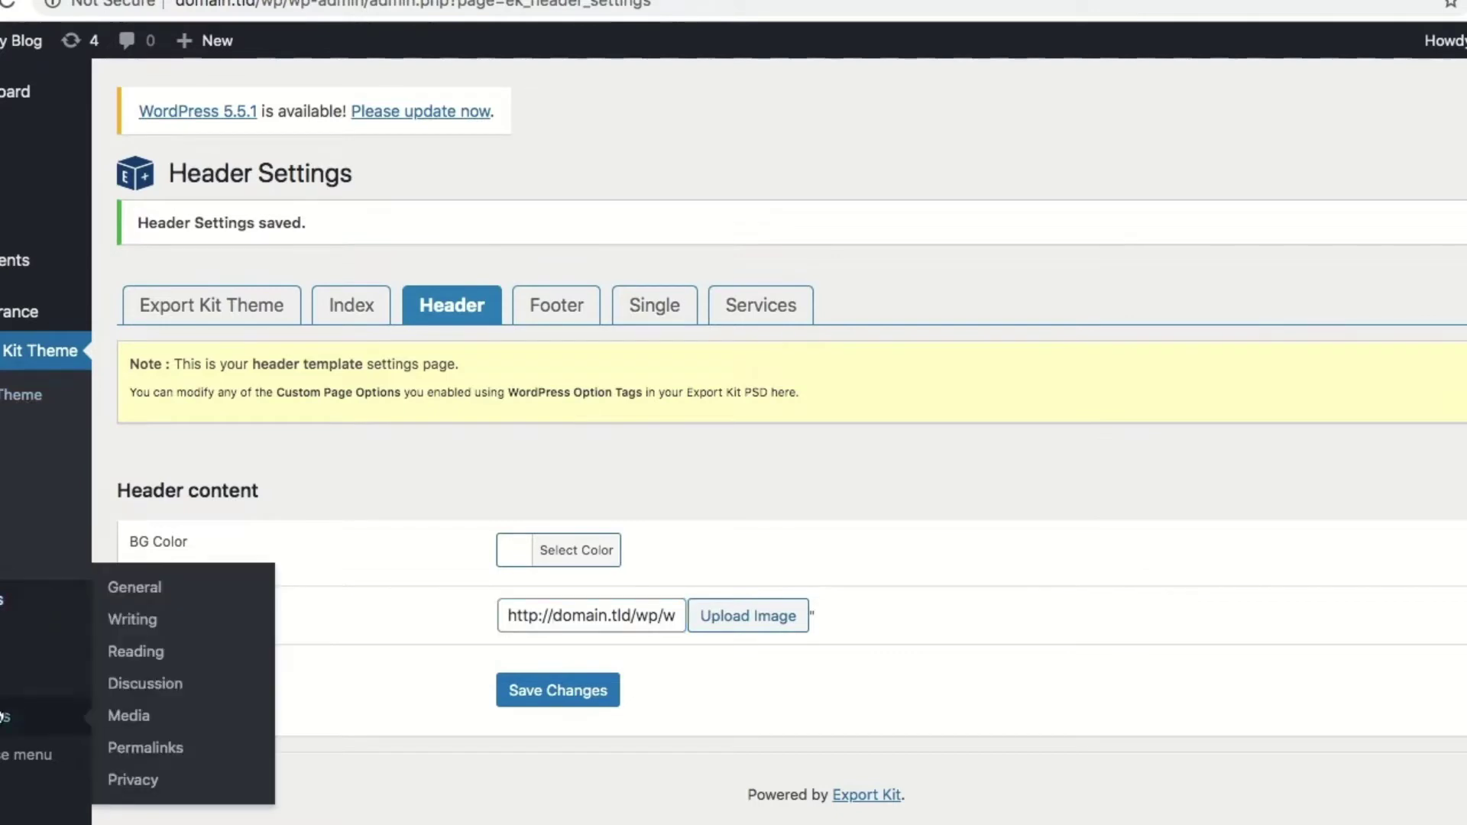
Insert "Test" between "My" and "Blog" in the site title of the general settings, and reload the blog's front page
left_click(3, 715)
left_click(402, 237)
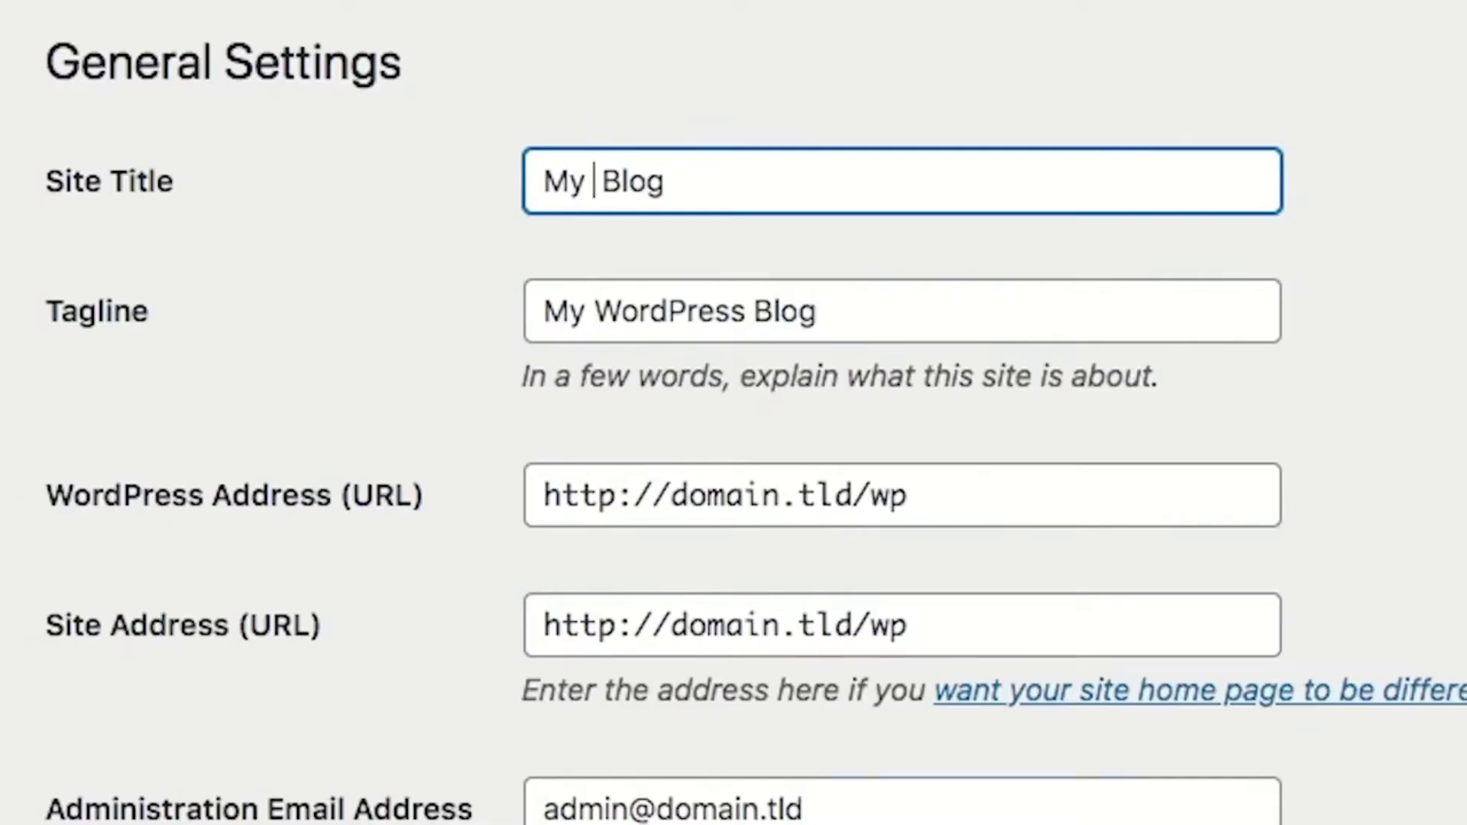
type("Test")
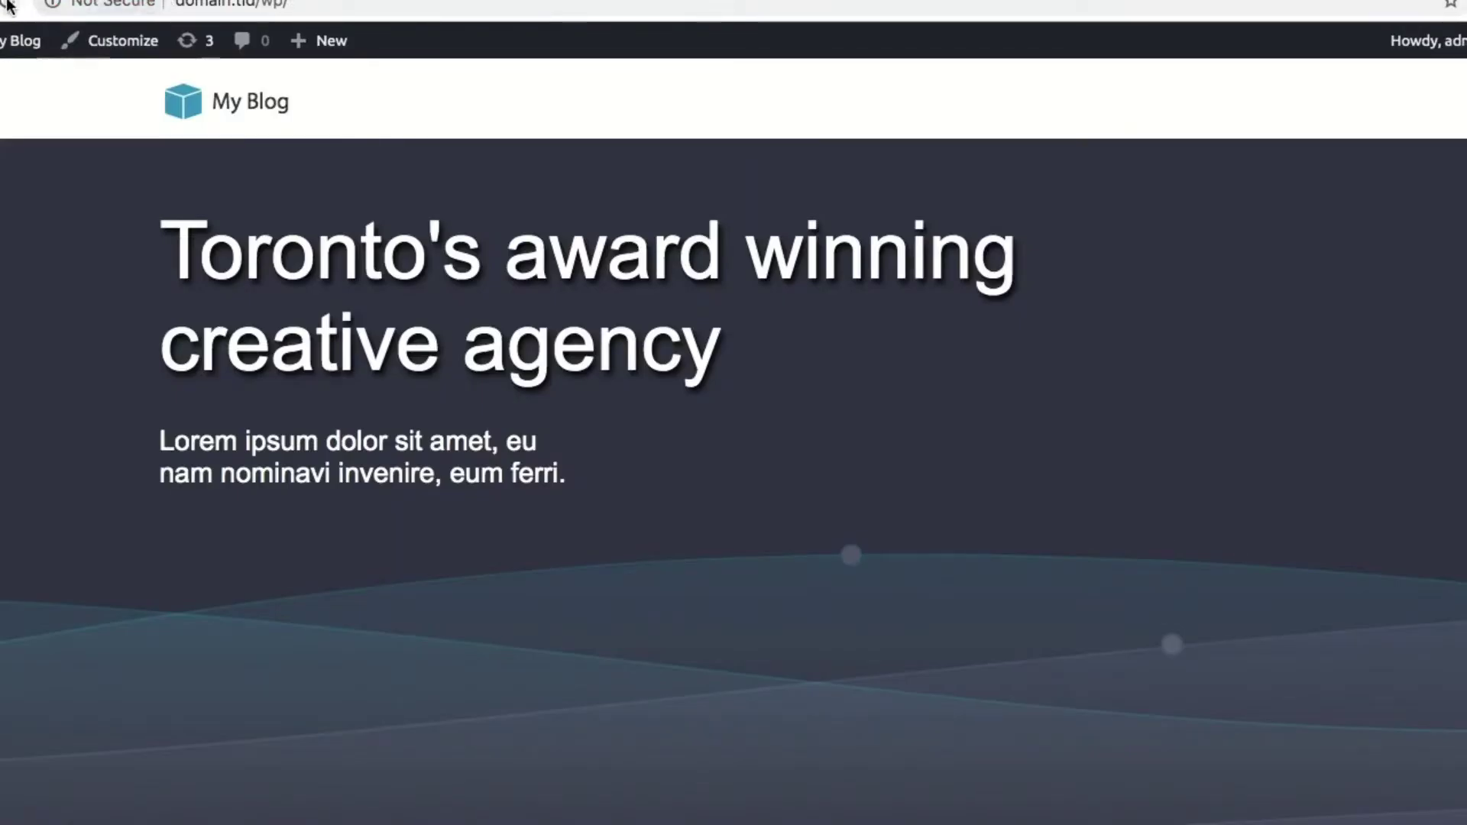
left_click(9, 4)
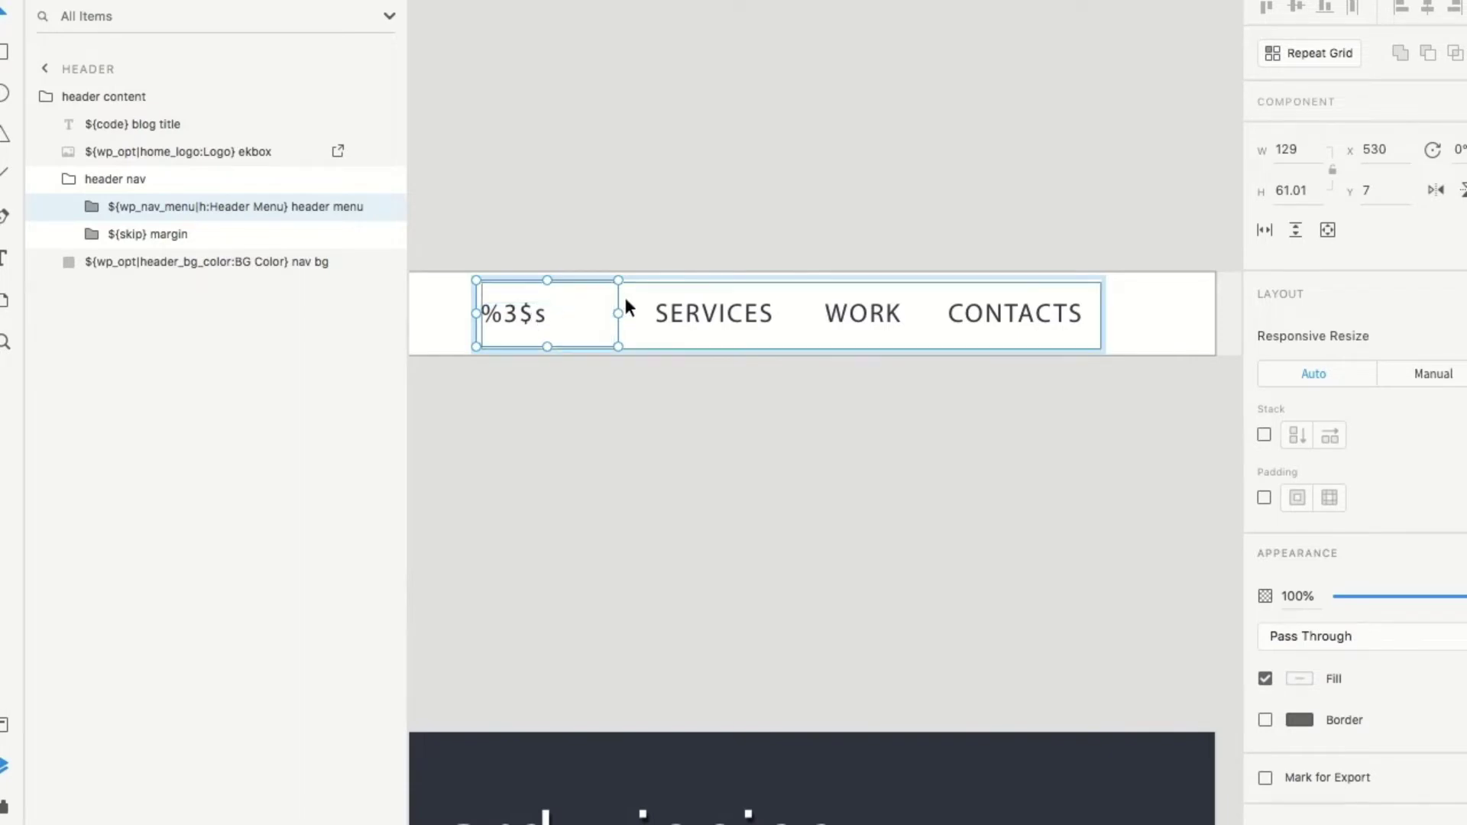
Switch to Adobe XD, hide and reshow the header menu group, and hide the ${skip} margin group inside header nav
left_click(384, 208)
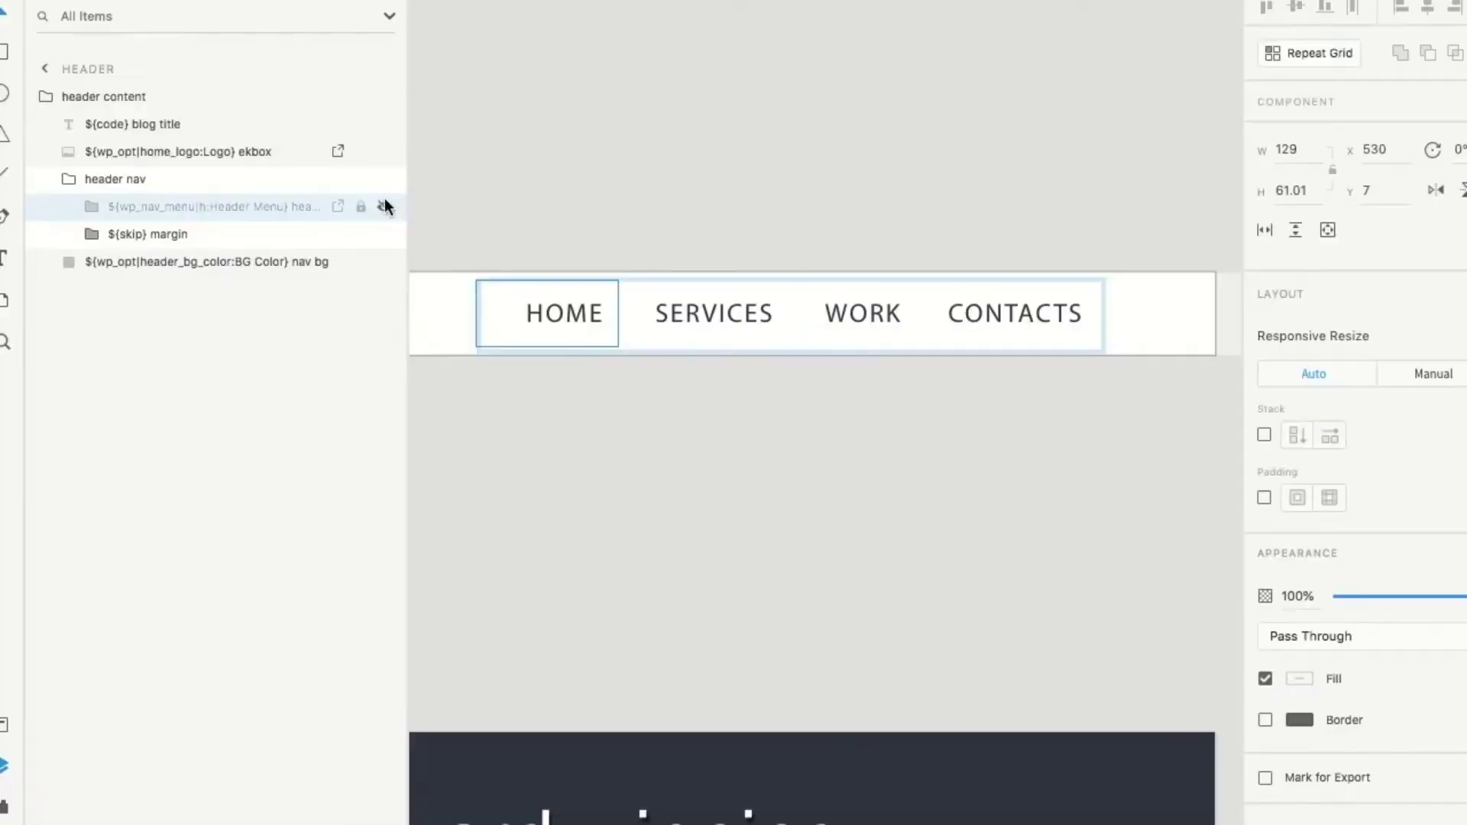
left_click(386, 206)
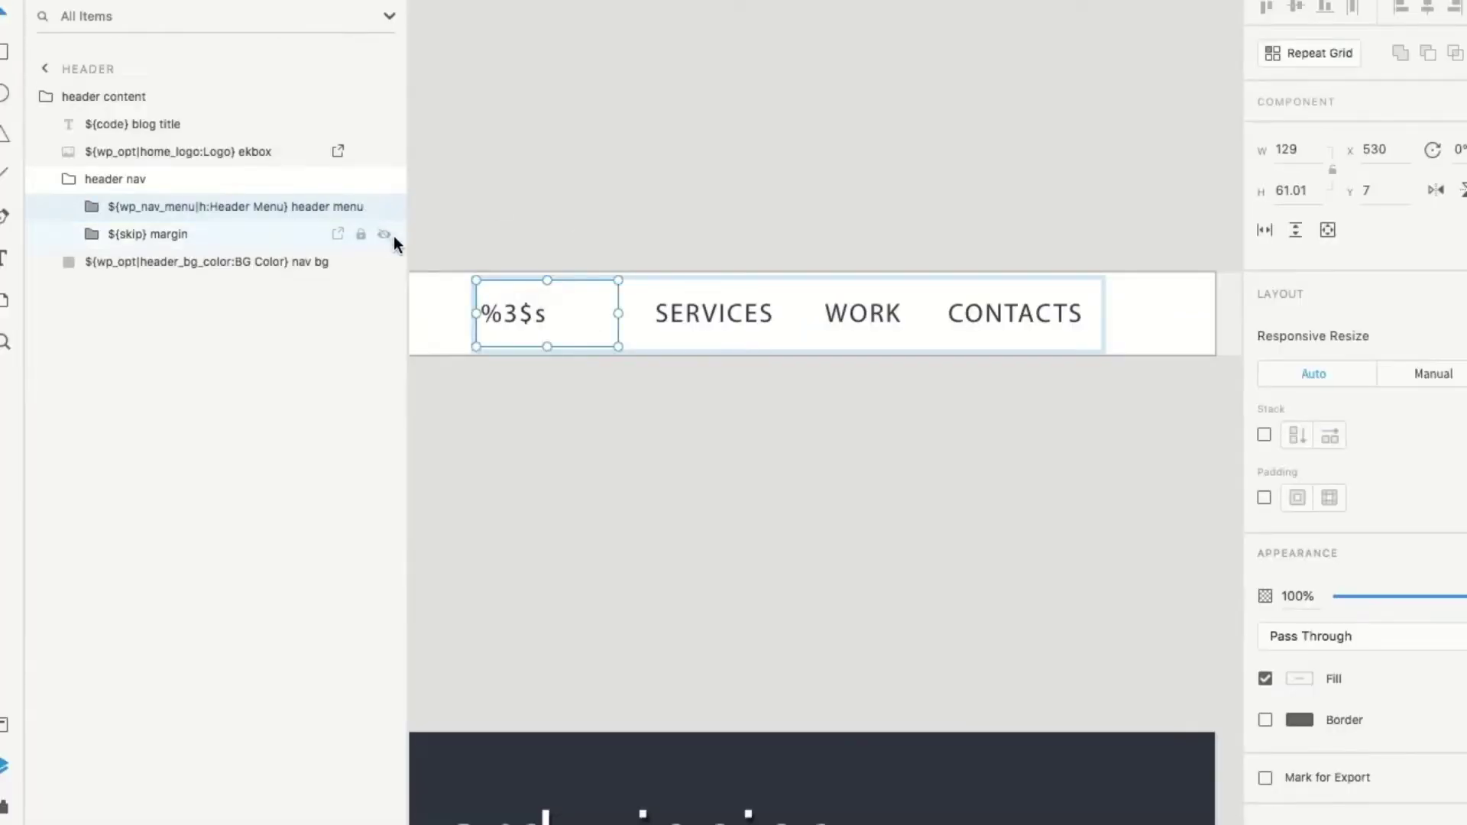
left_click(385, 234)
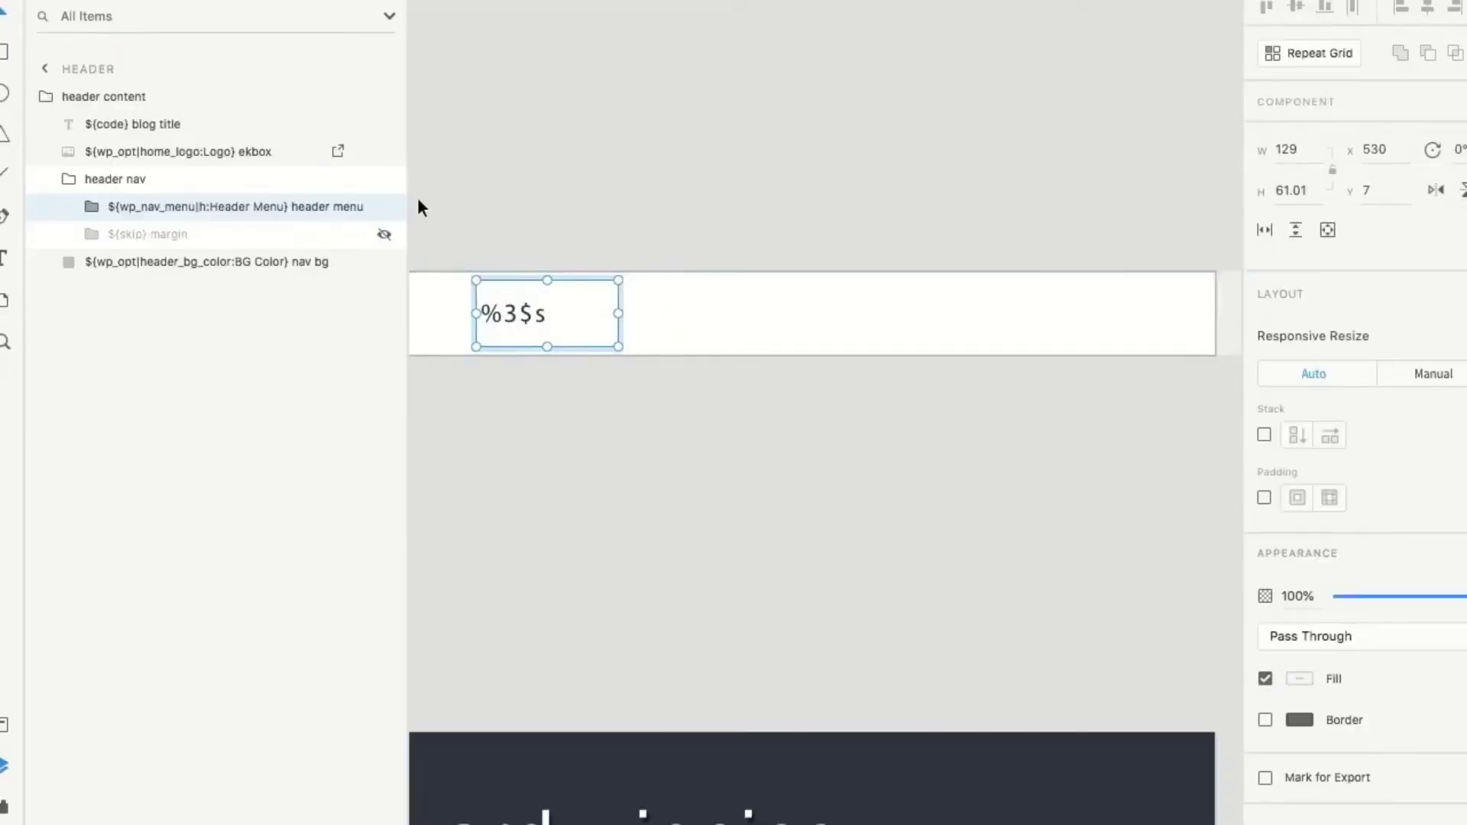
Reshow the ${skip} margin group, and in WordPress add the services and about pages to Menu 1 and save it
left_click(384, 233)
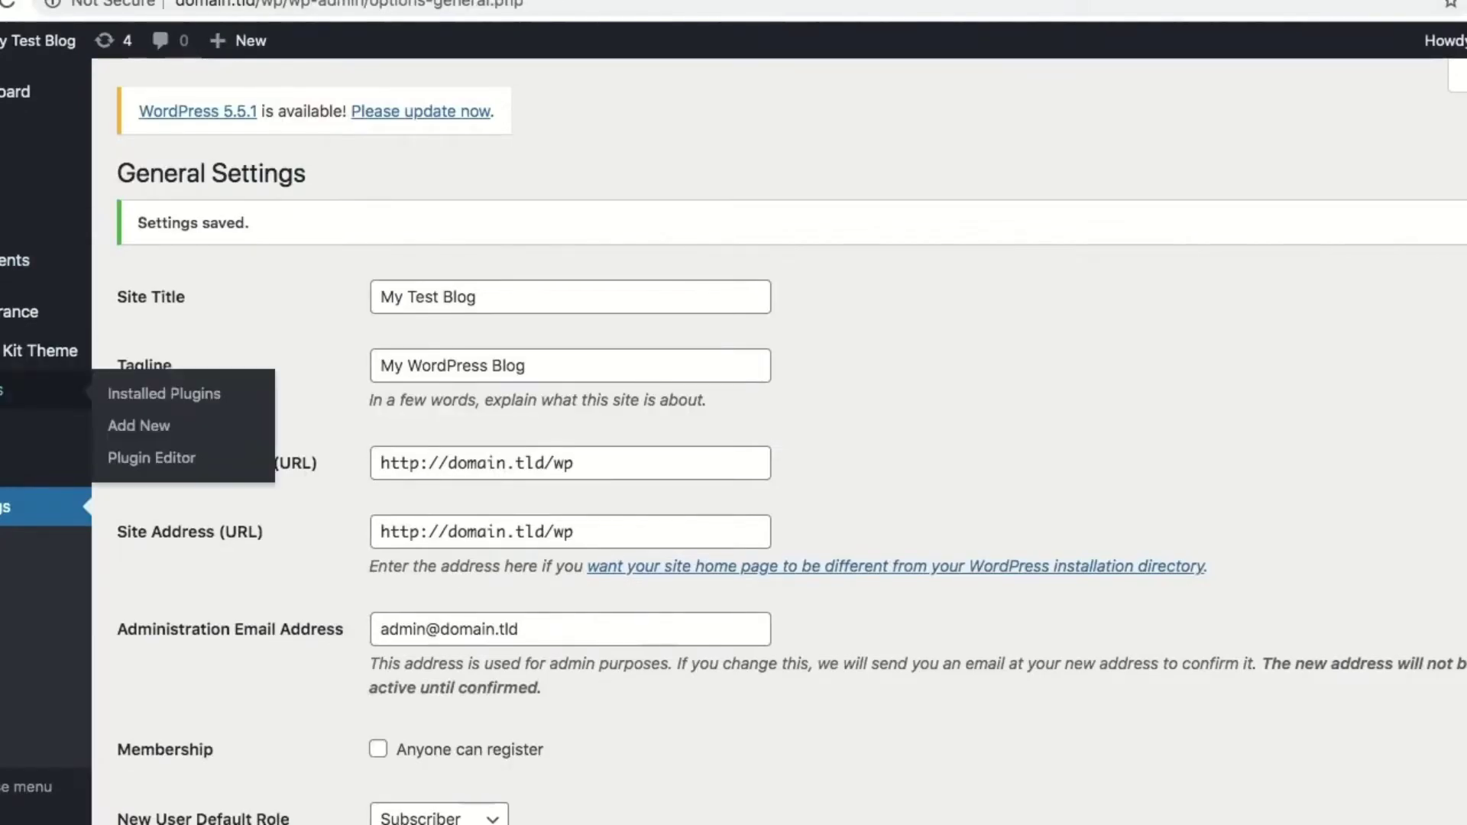
mouse_move(23, 312)
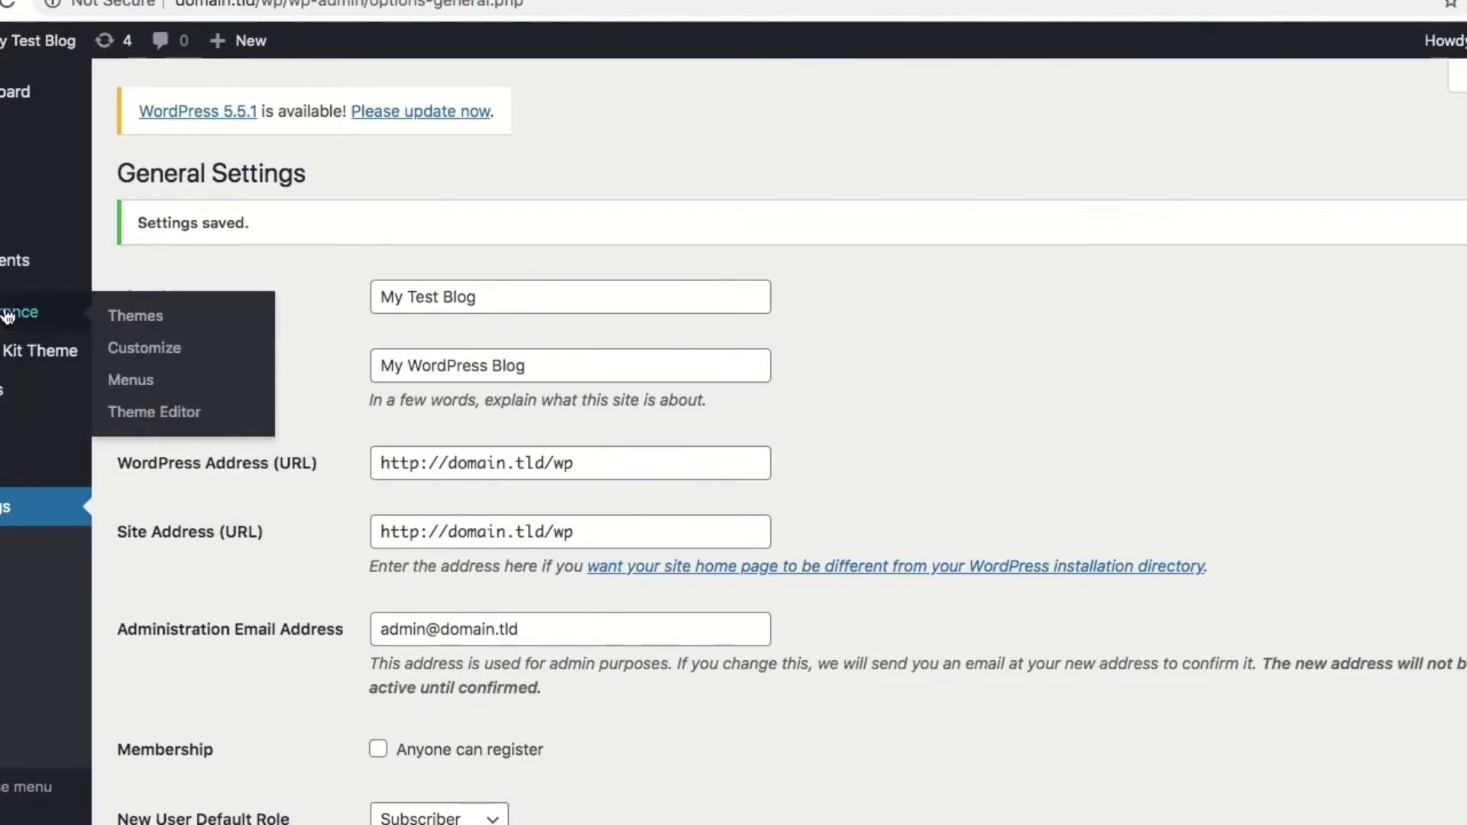
left_click(133, 383)
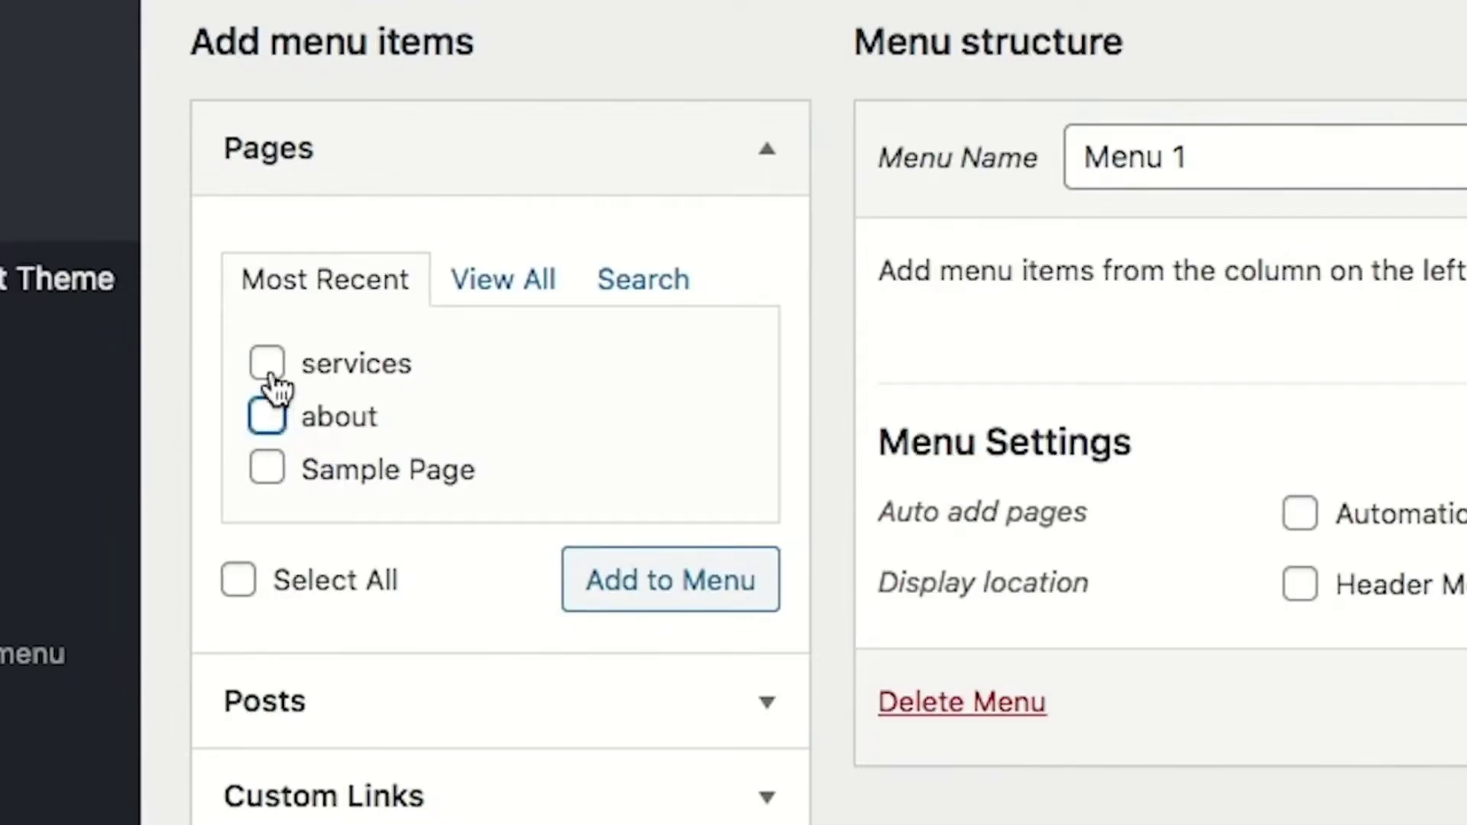
left_click(158, 542)
left_click(267, 419)
left_click(678, 580)
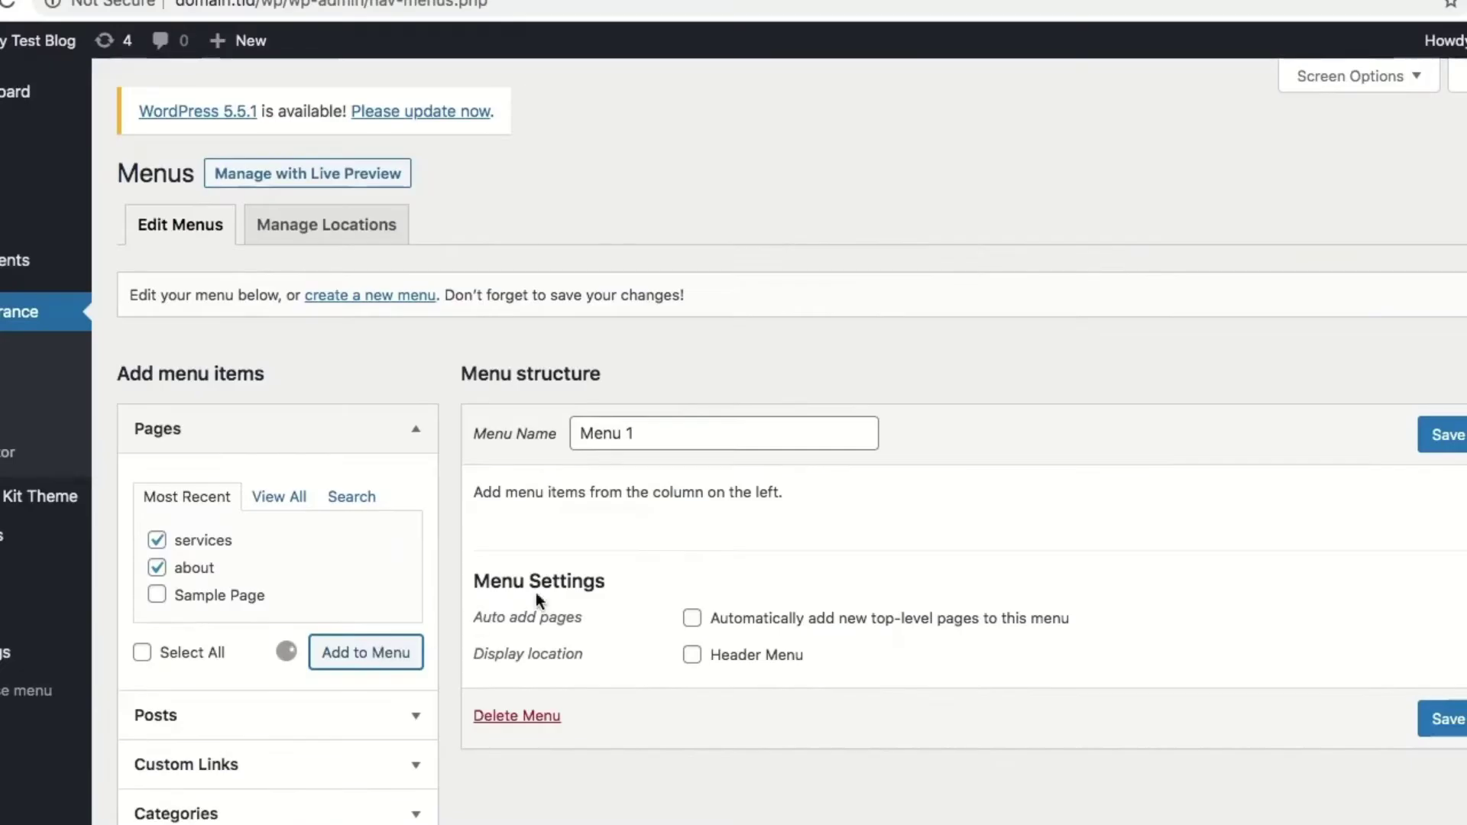
left_click(1443, 435)
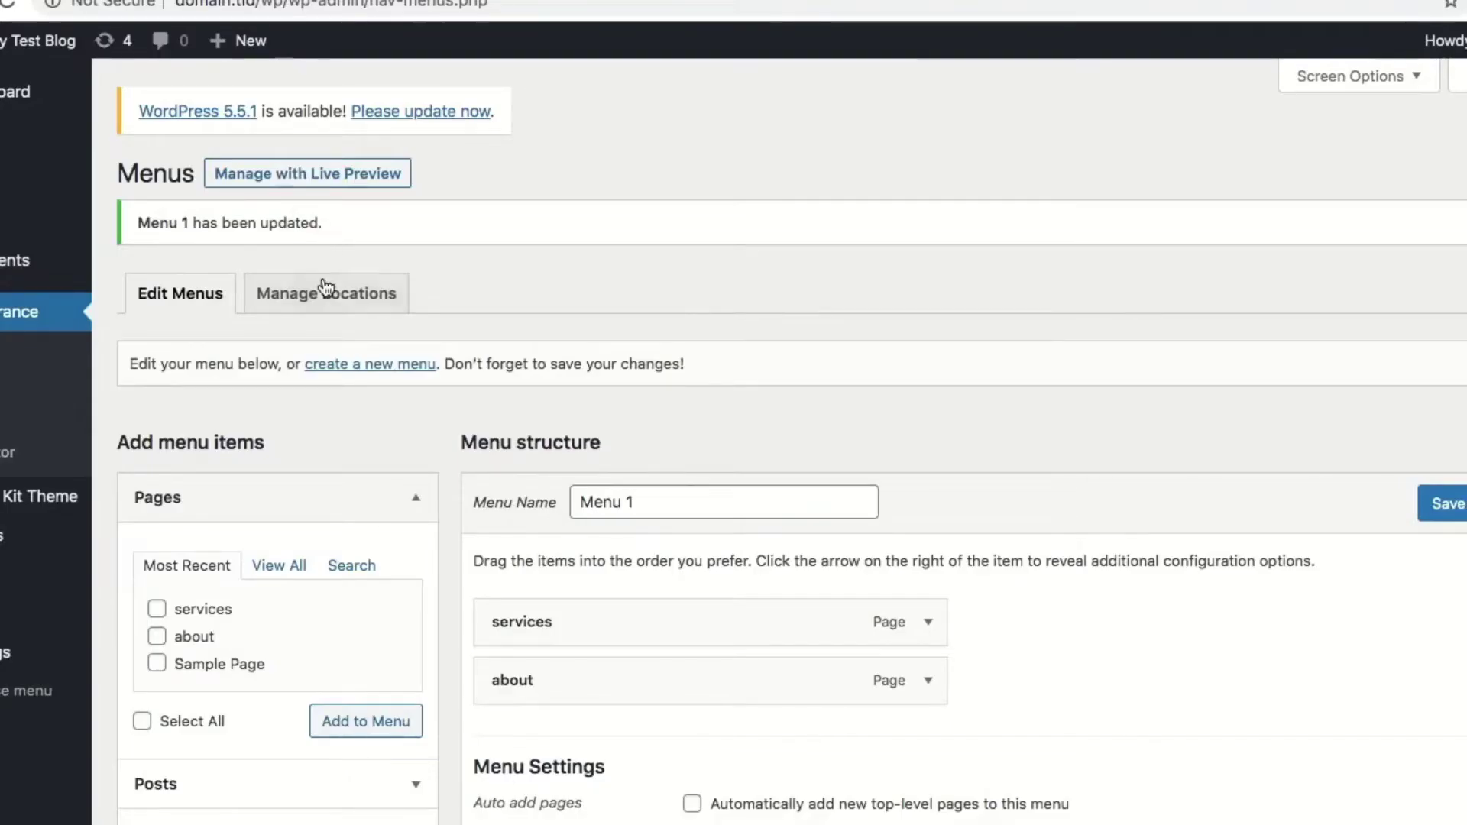
Assign Menu 1 to the theme's Header Menu location, save the change, and reload the blog's front page
left_click(321, 289)
left_click(491, 375)
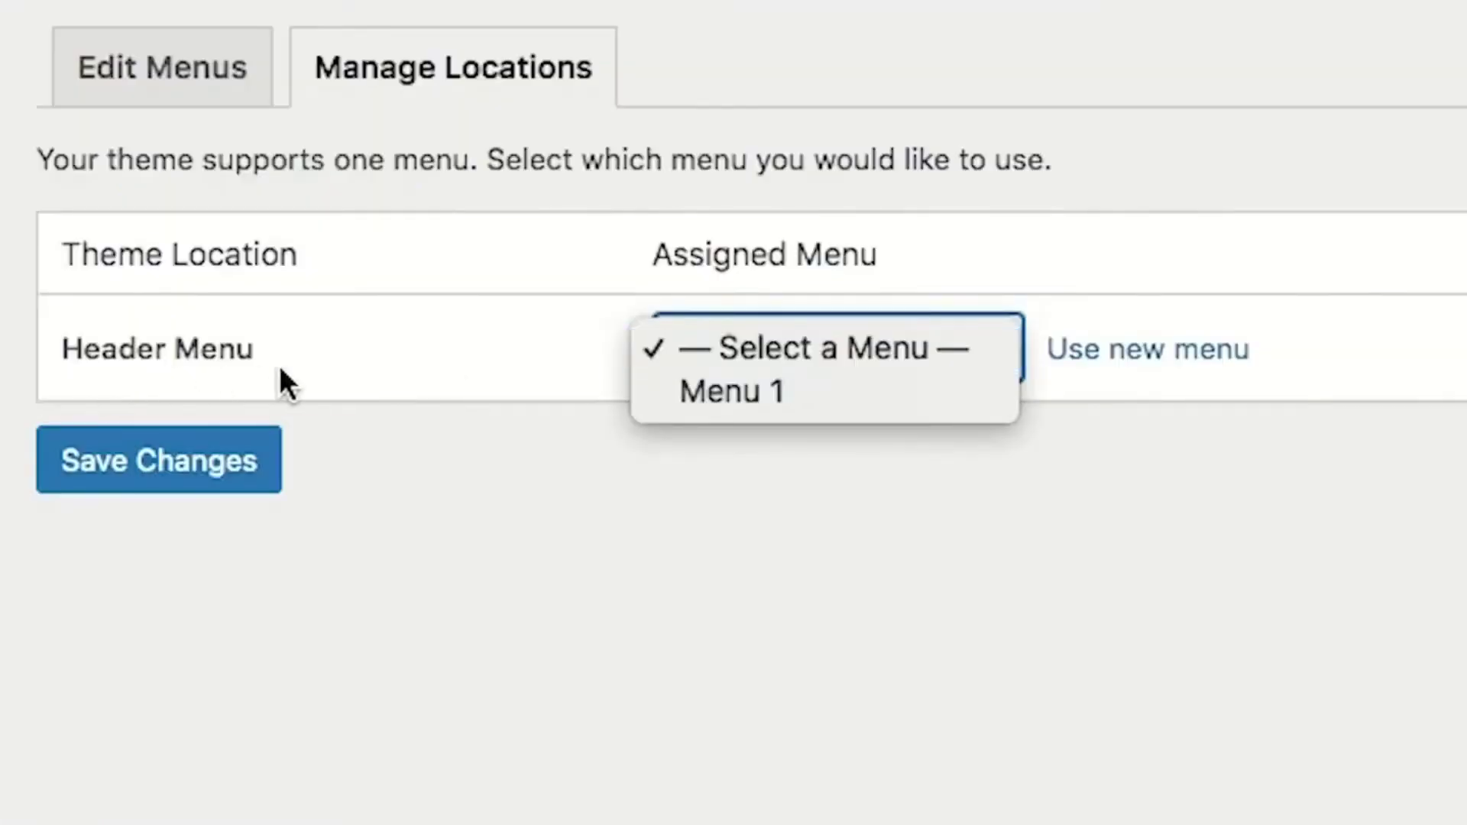
left_click(787, 393)
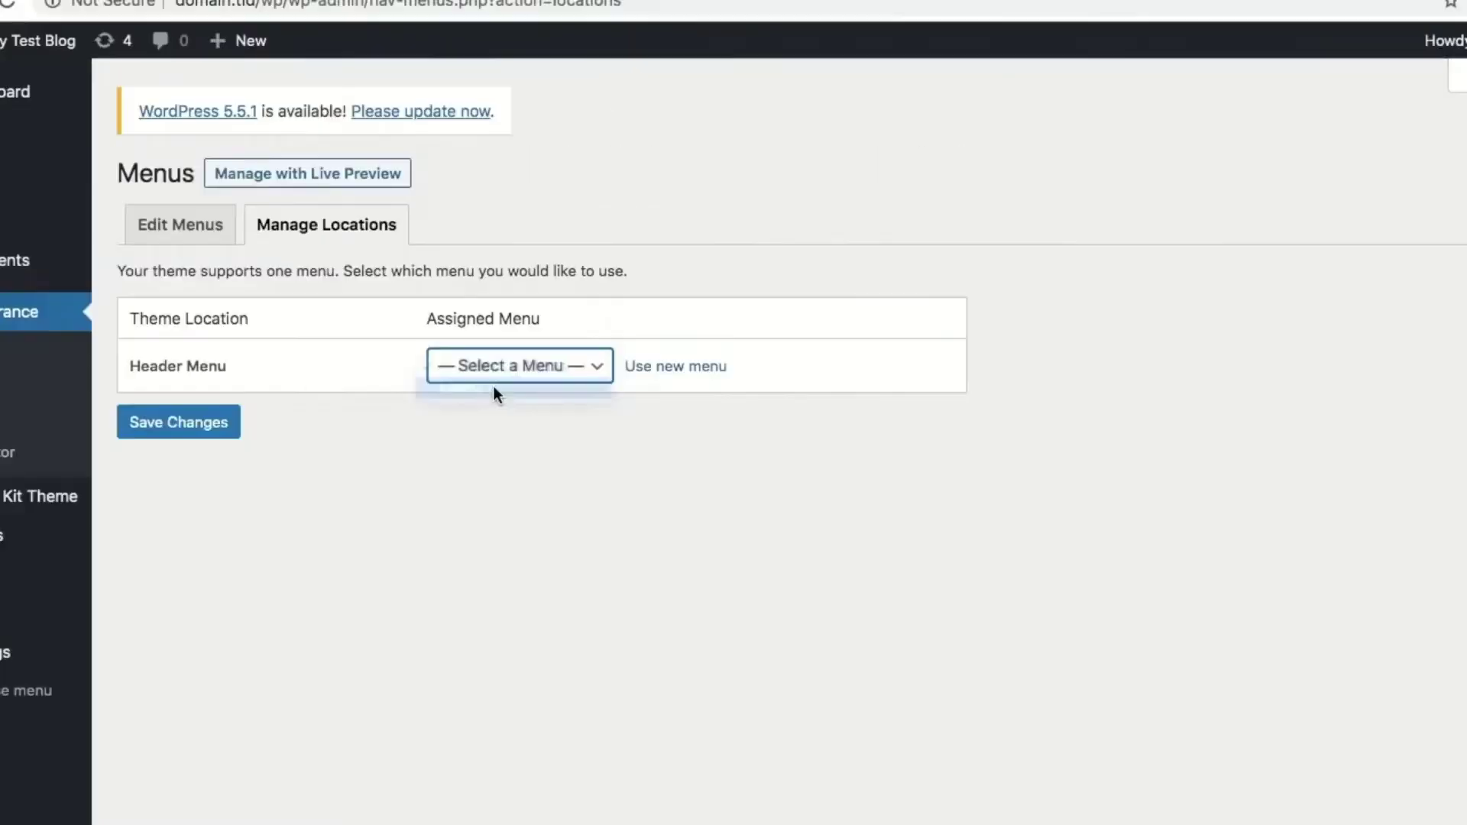
left_click(214, 472)
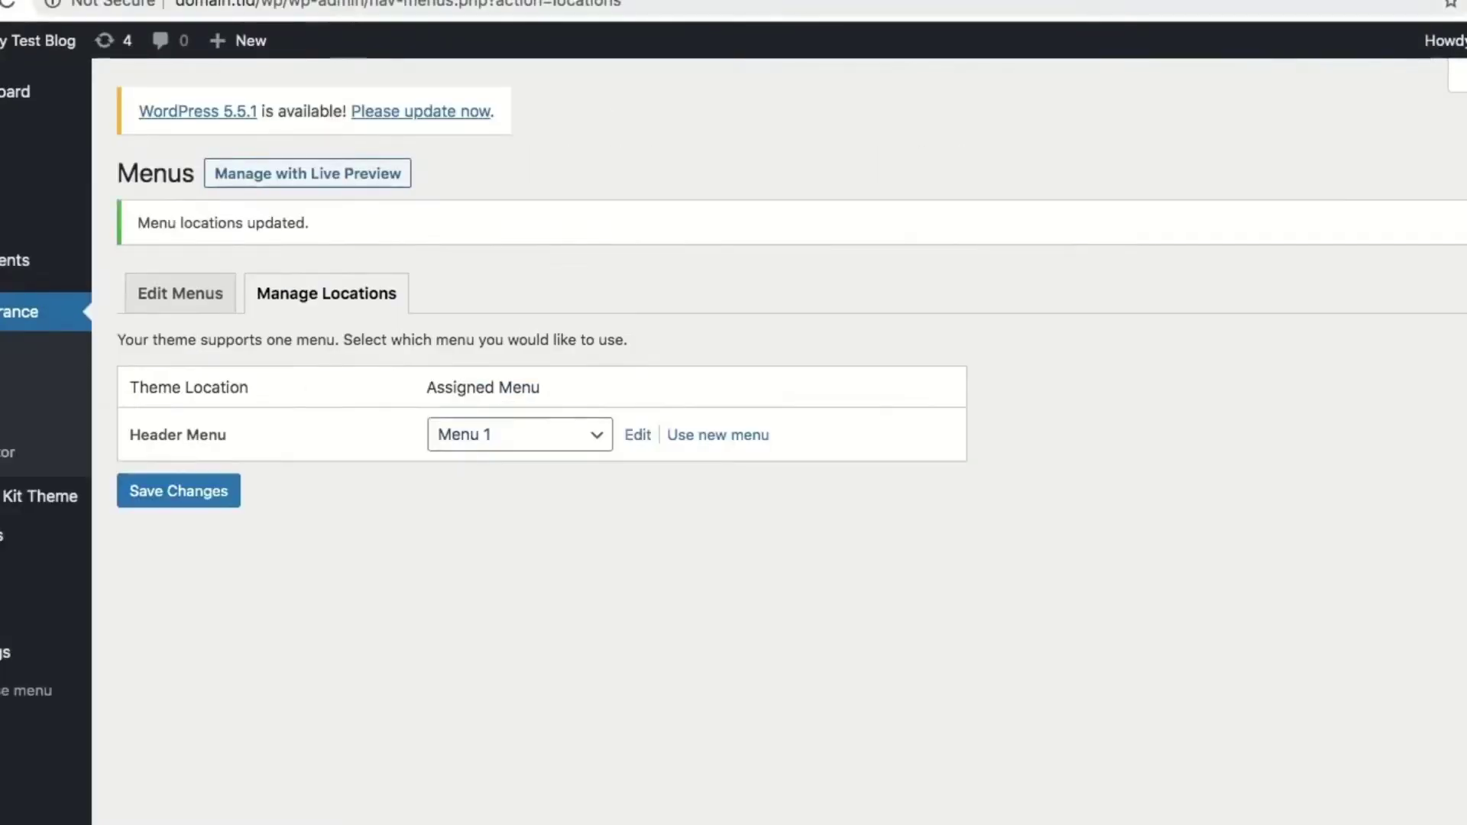
left_click(38, 40)
left_click(9, 4)
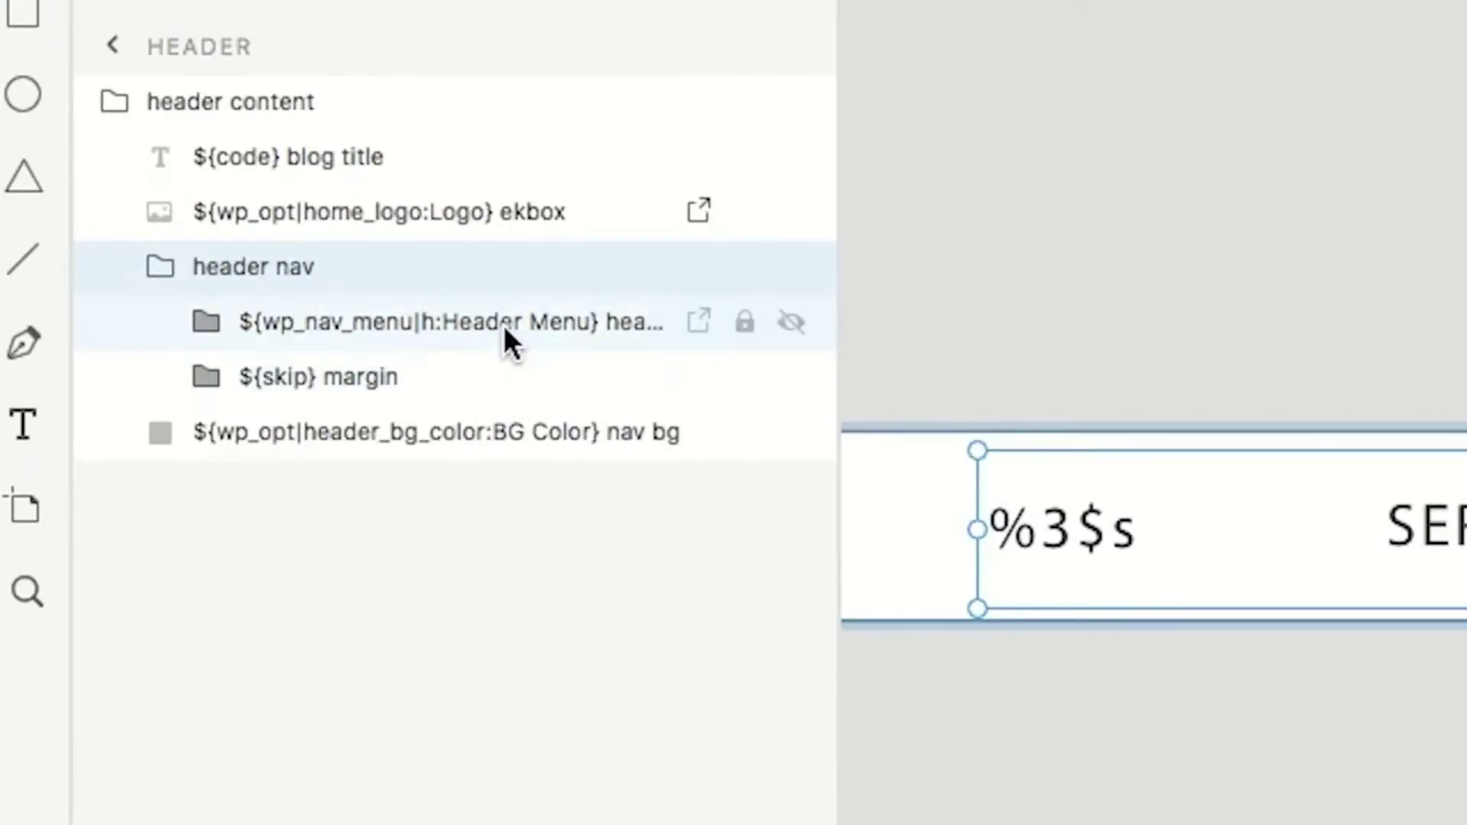
Switch to Adobe XD and compare the header menu and ${skip} margin groups by hiding and reshowing each one
left_click(503, 324)
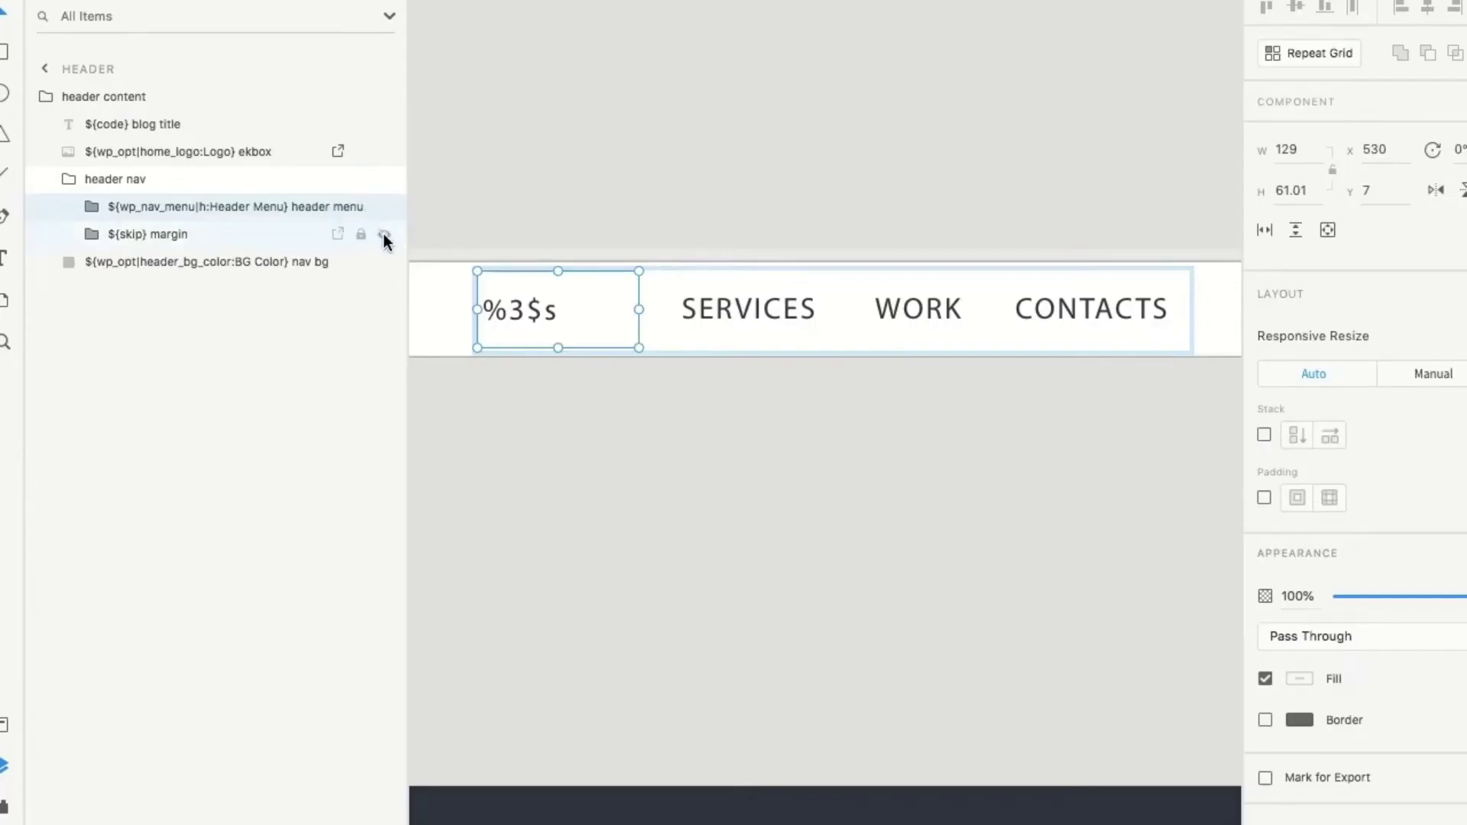
left_click(384, 235)
left_click(382, 236)
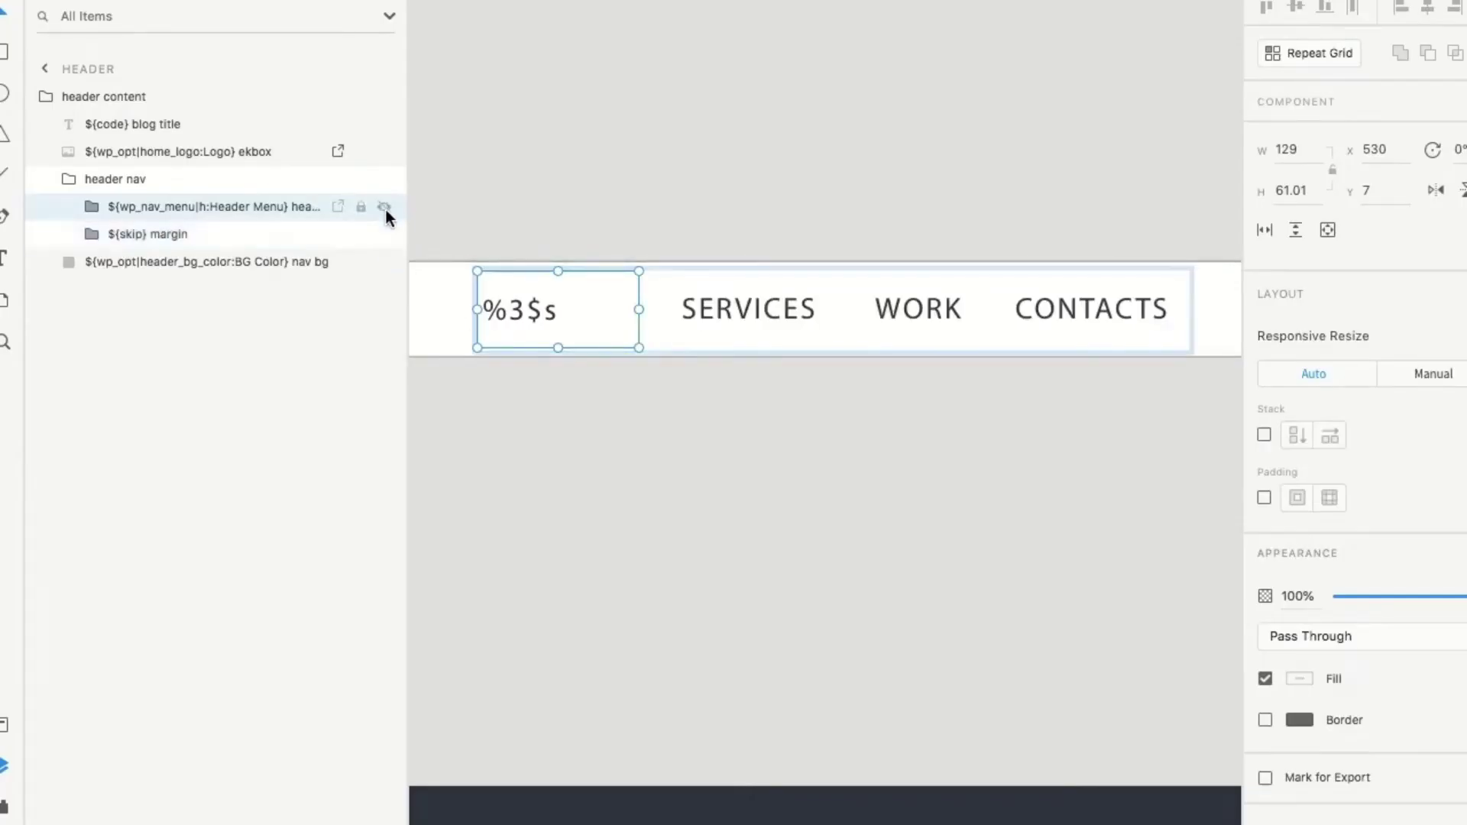
left_click(384, 208)
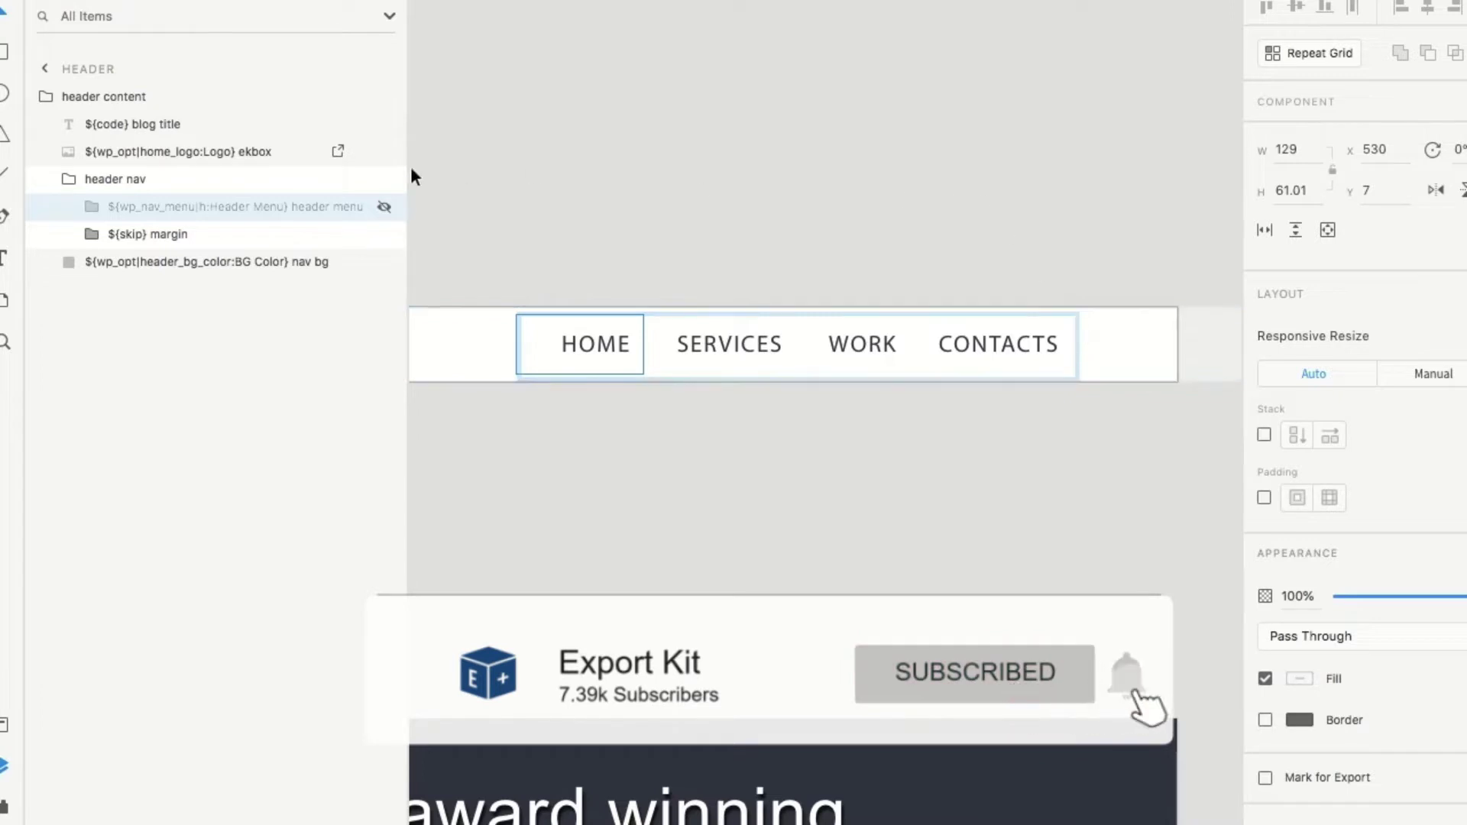
left_click(384, 206)
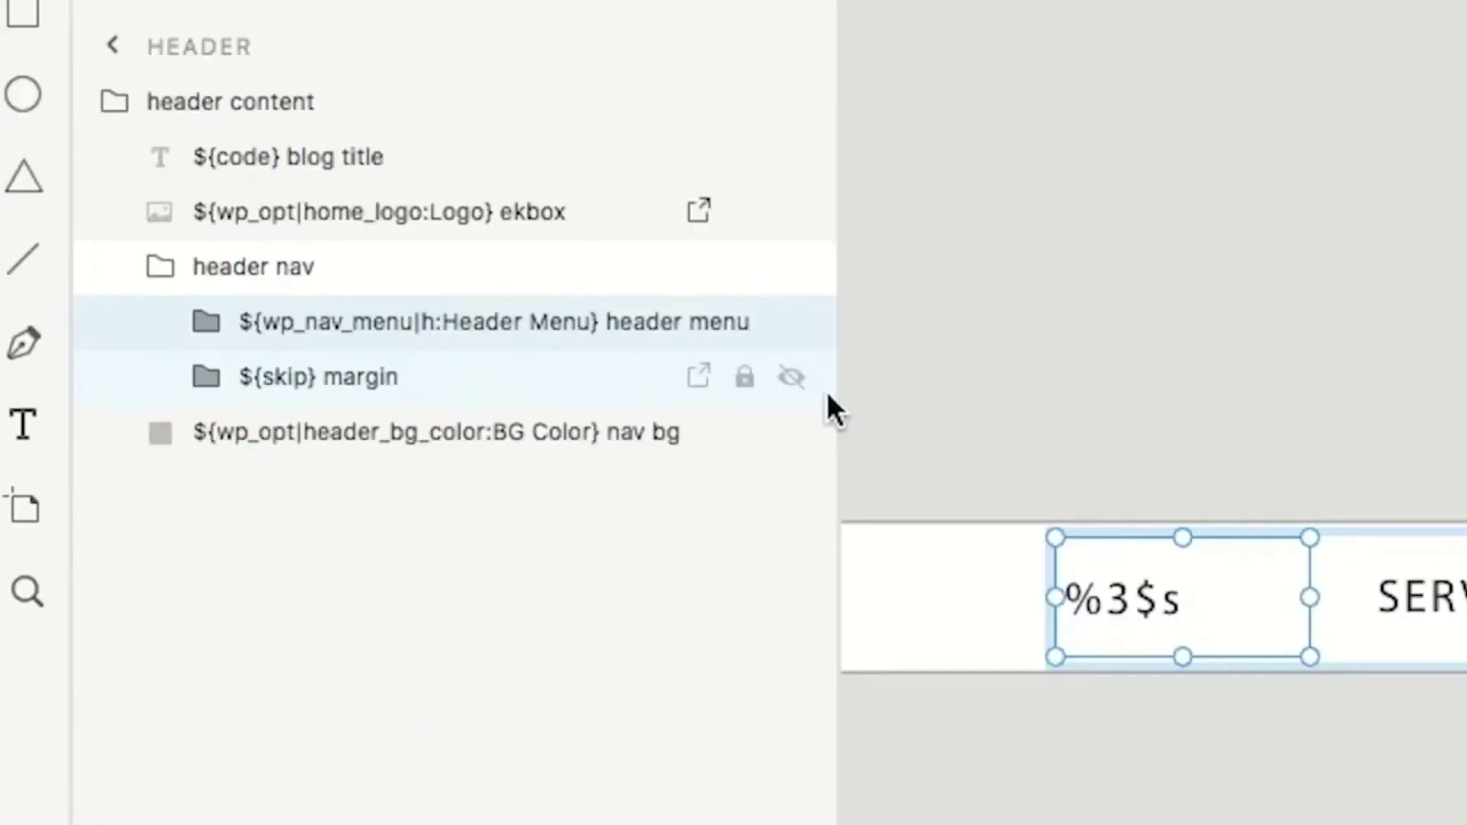
Hide and reshow the header menu group, hide the ${skip} margin group, and select the header menu on the canvas
left_click(526, 389)
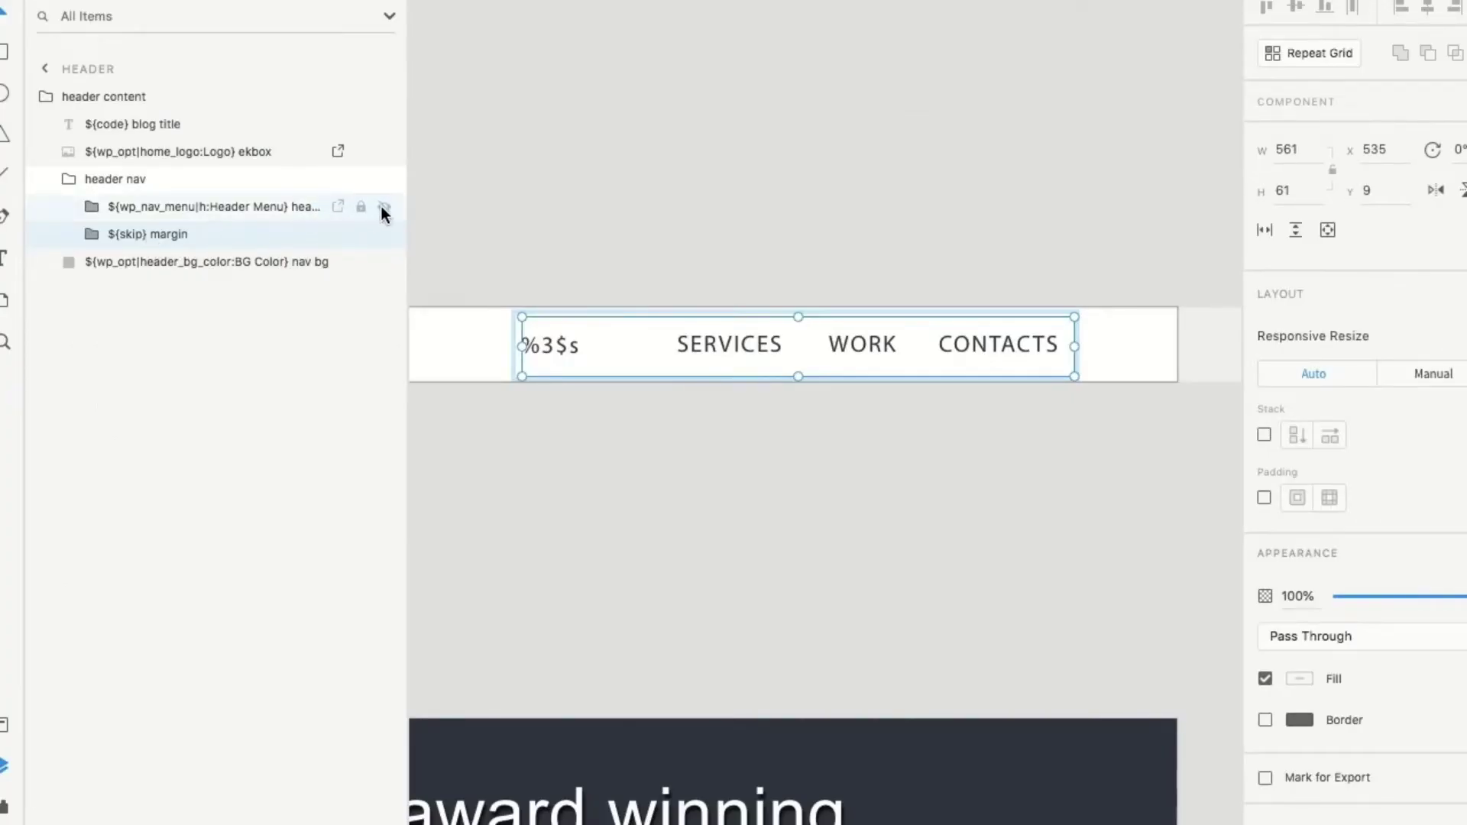
left_click(383, 207)
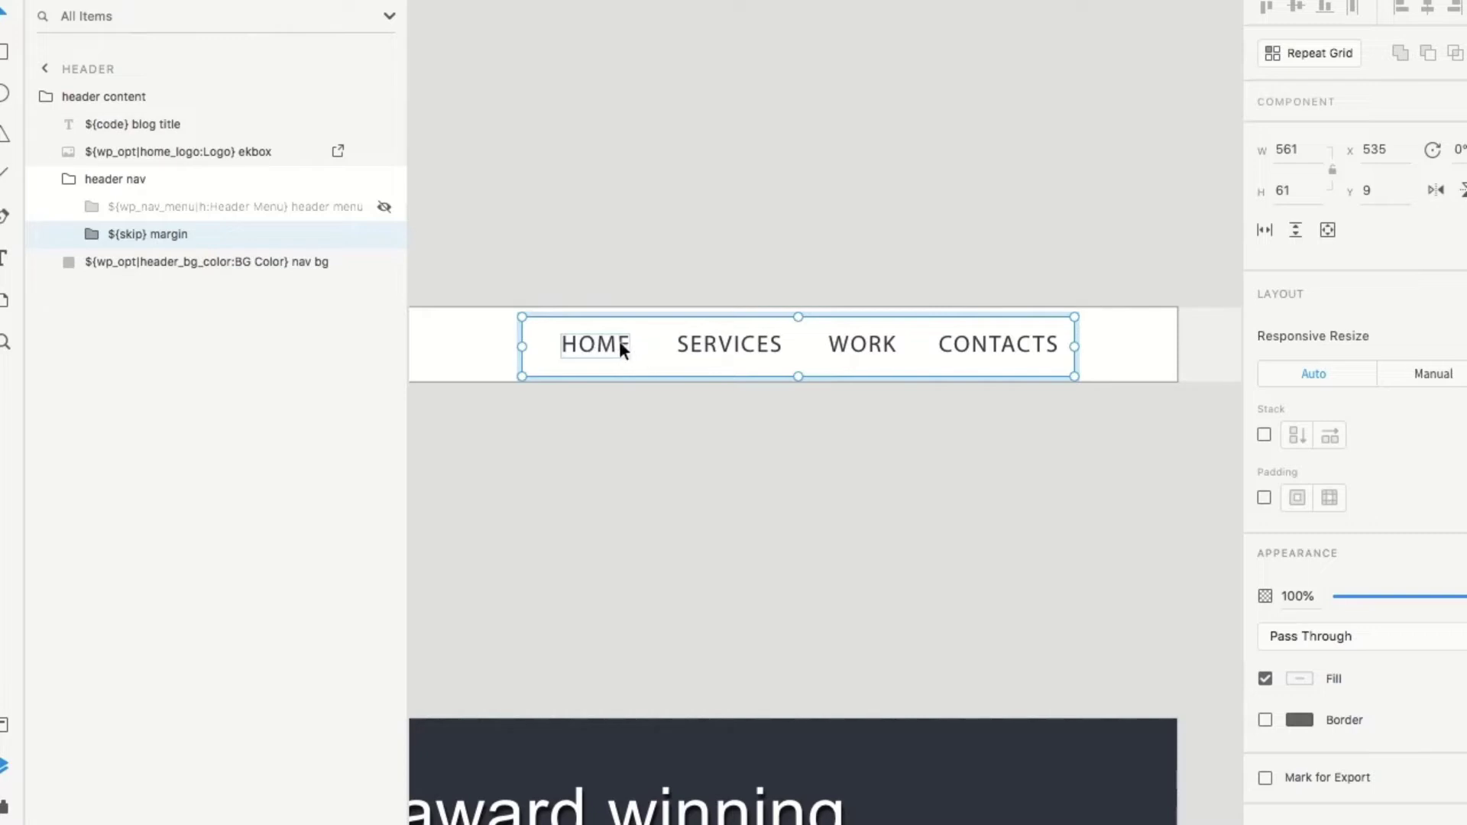
left_click(385, 206)
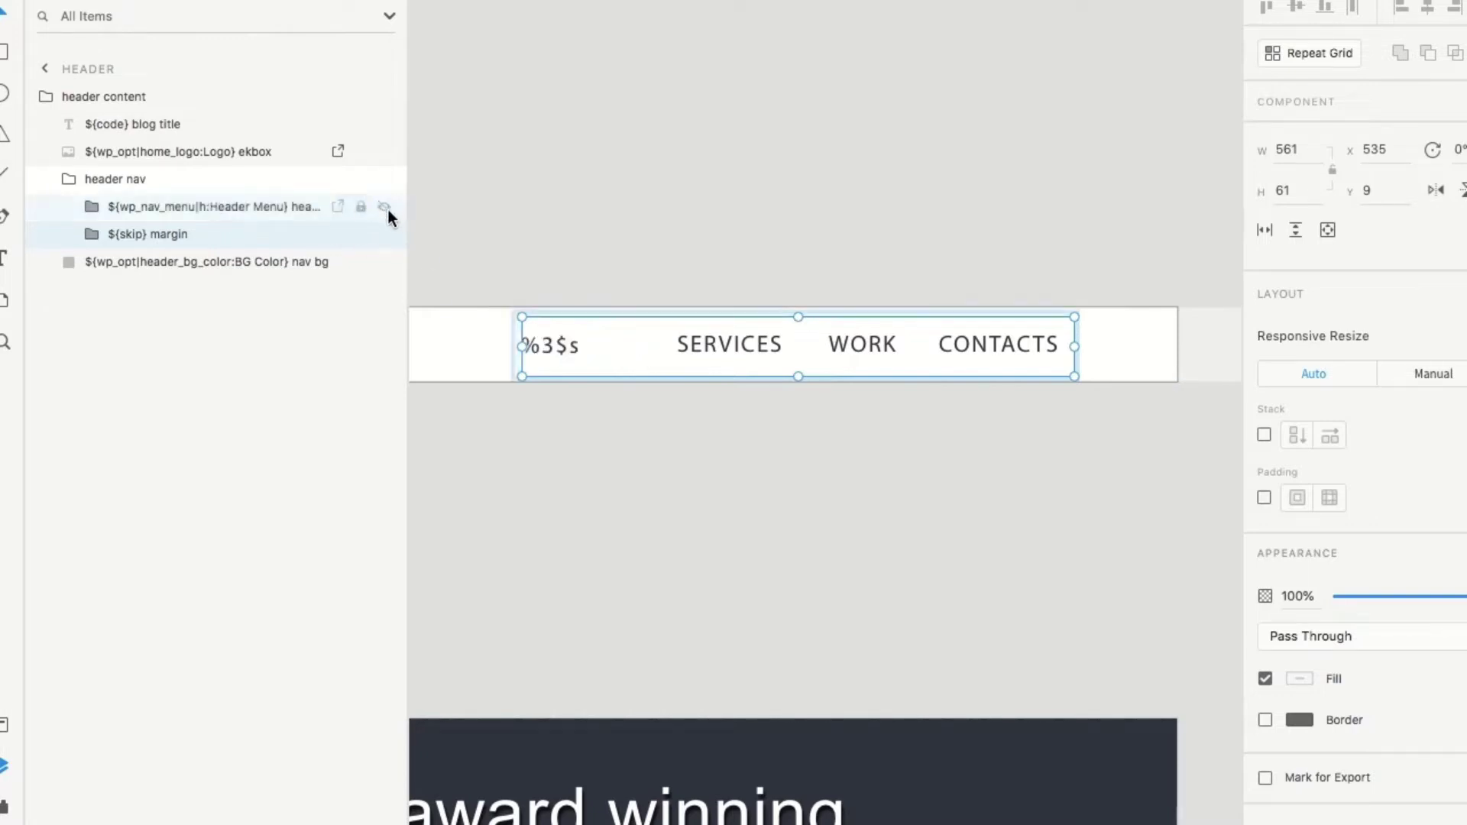
left_click(387, 235)
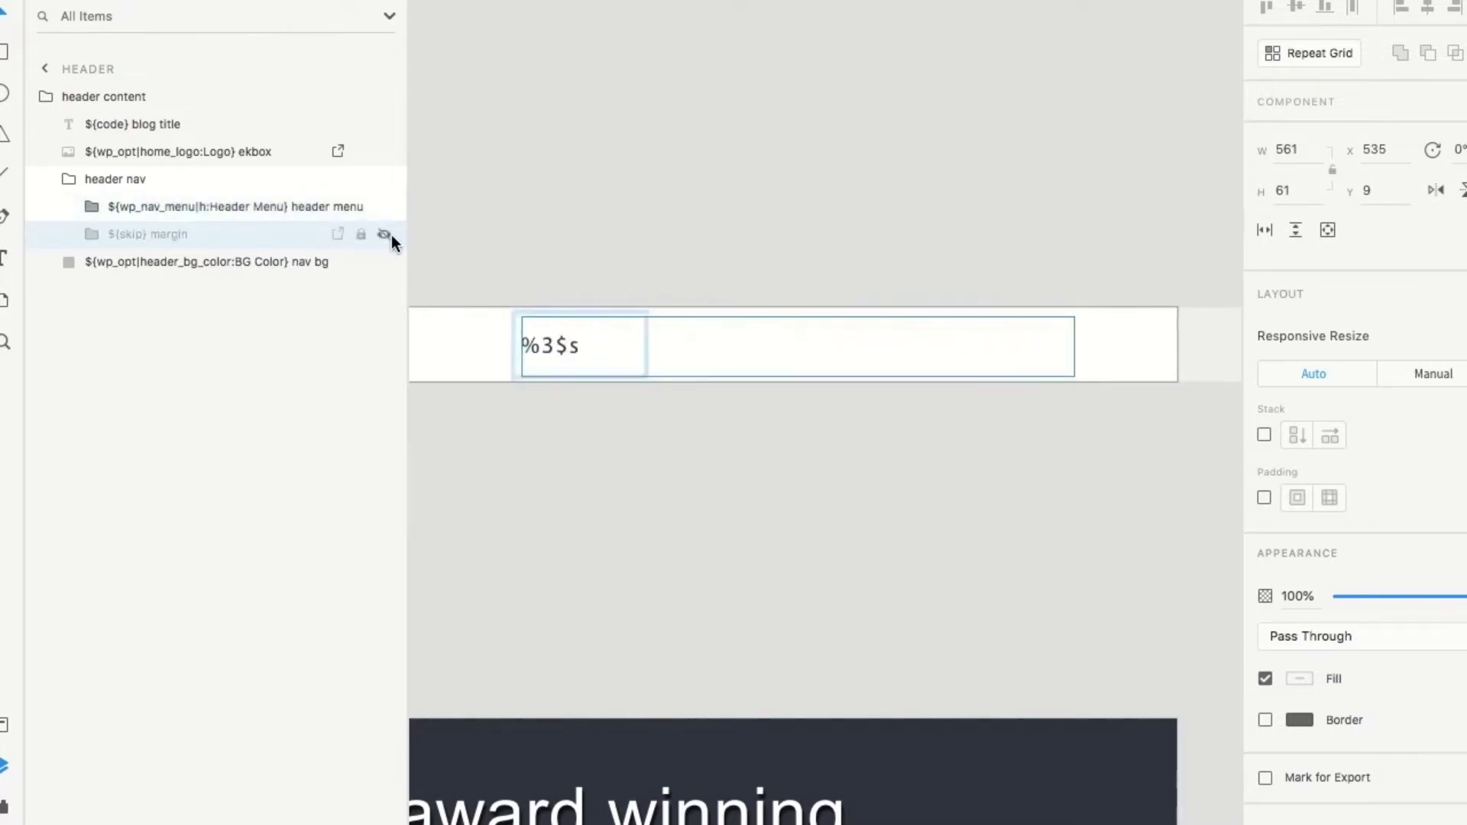
left_click(552, 348)
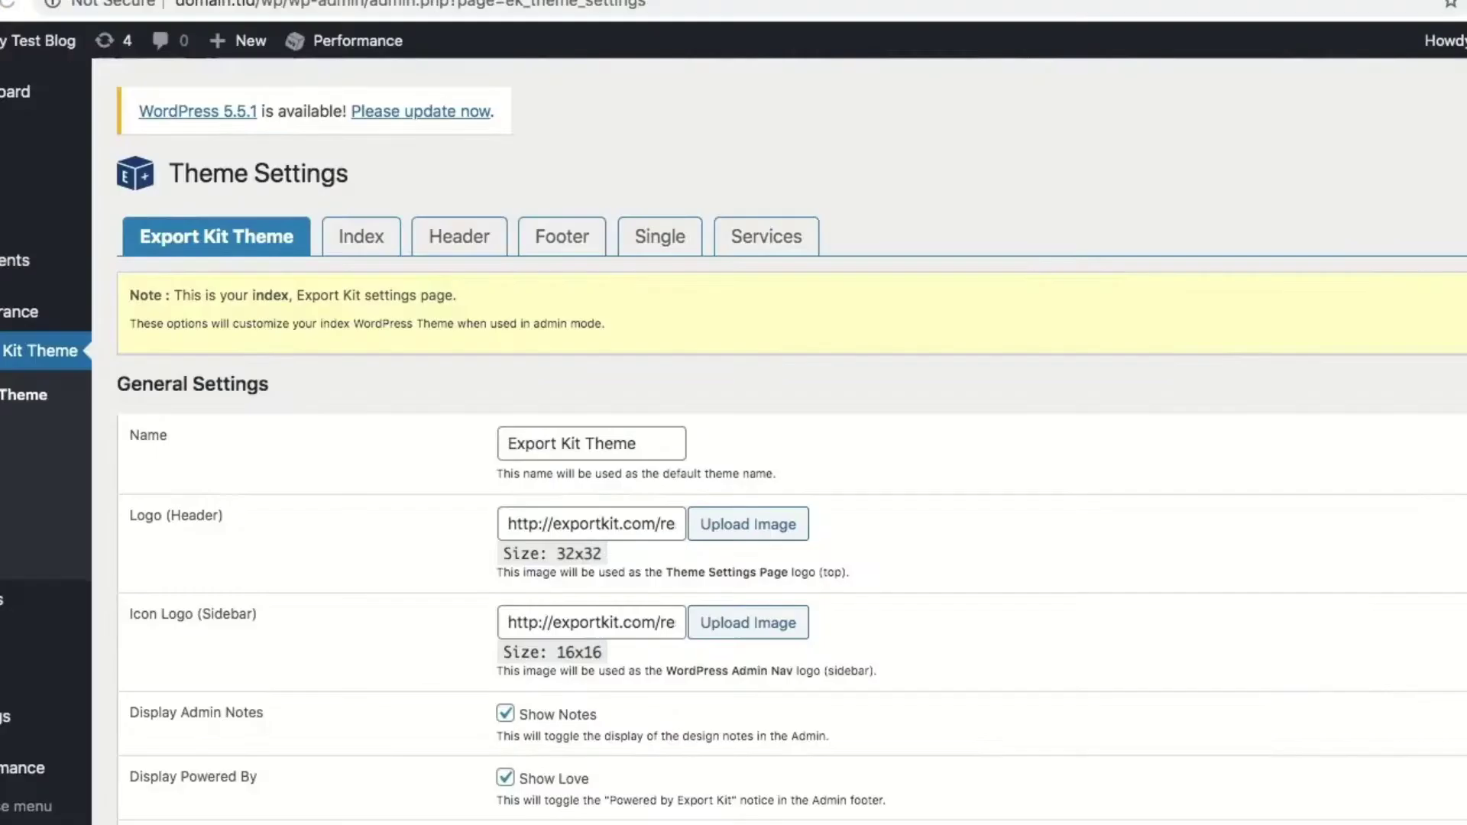
Switch to WordPress, clear the menu assigned to the Header Menu location, and save the change
mouse_move(16, 320)
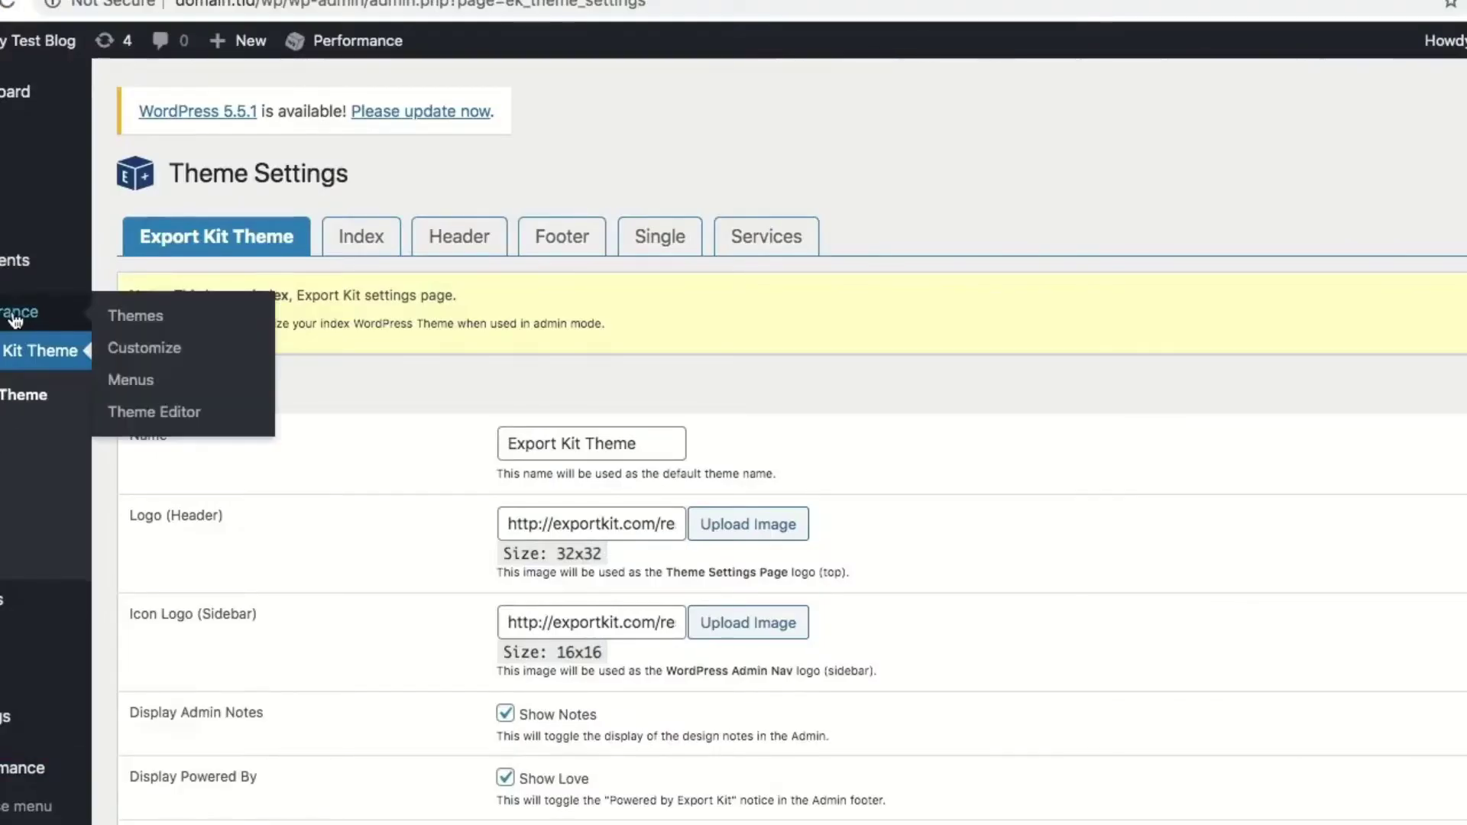
left_click(134, 382)
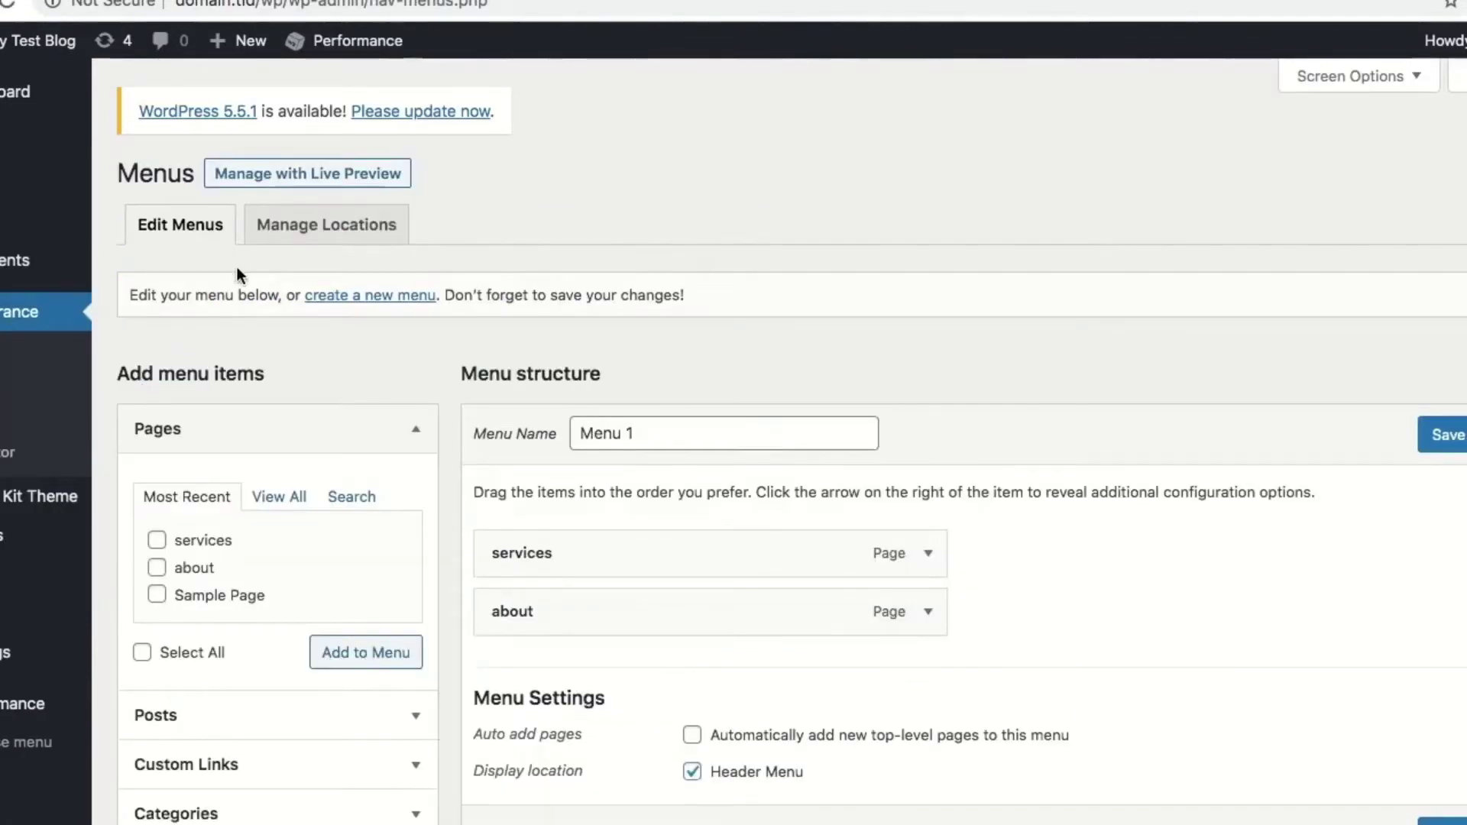
left_click(309, 229)
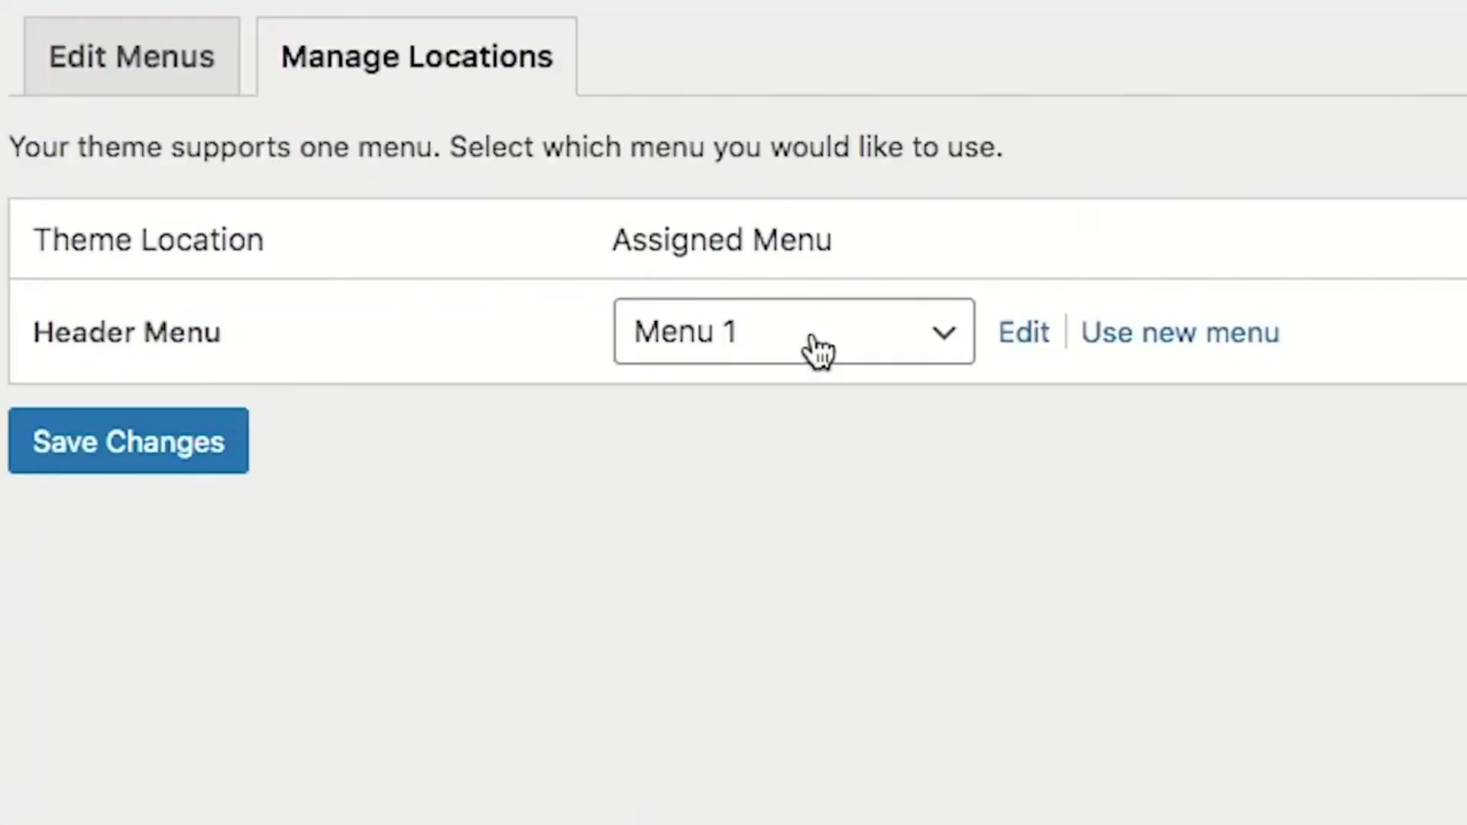
left_click(817, 345)
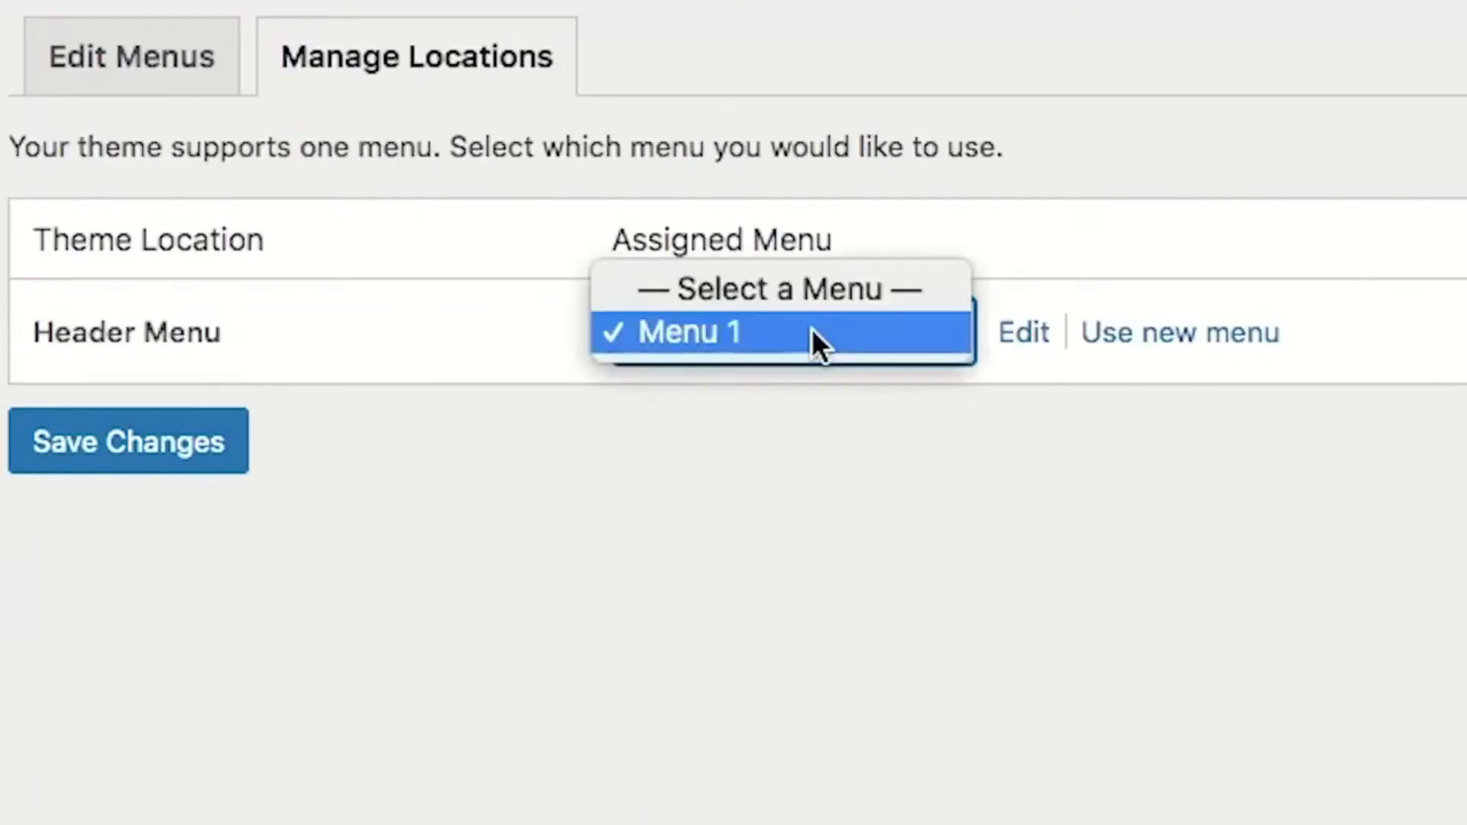
left_click(818, 302)
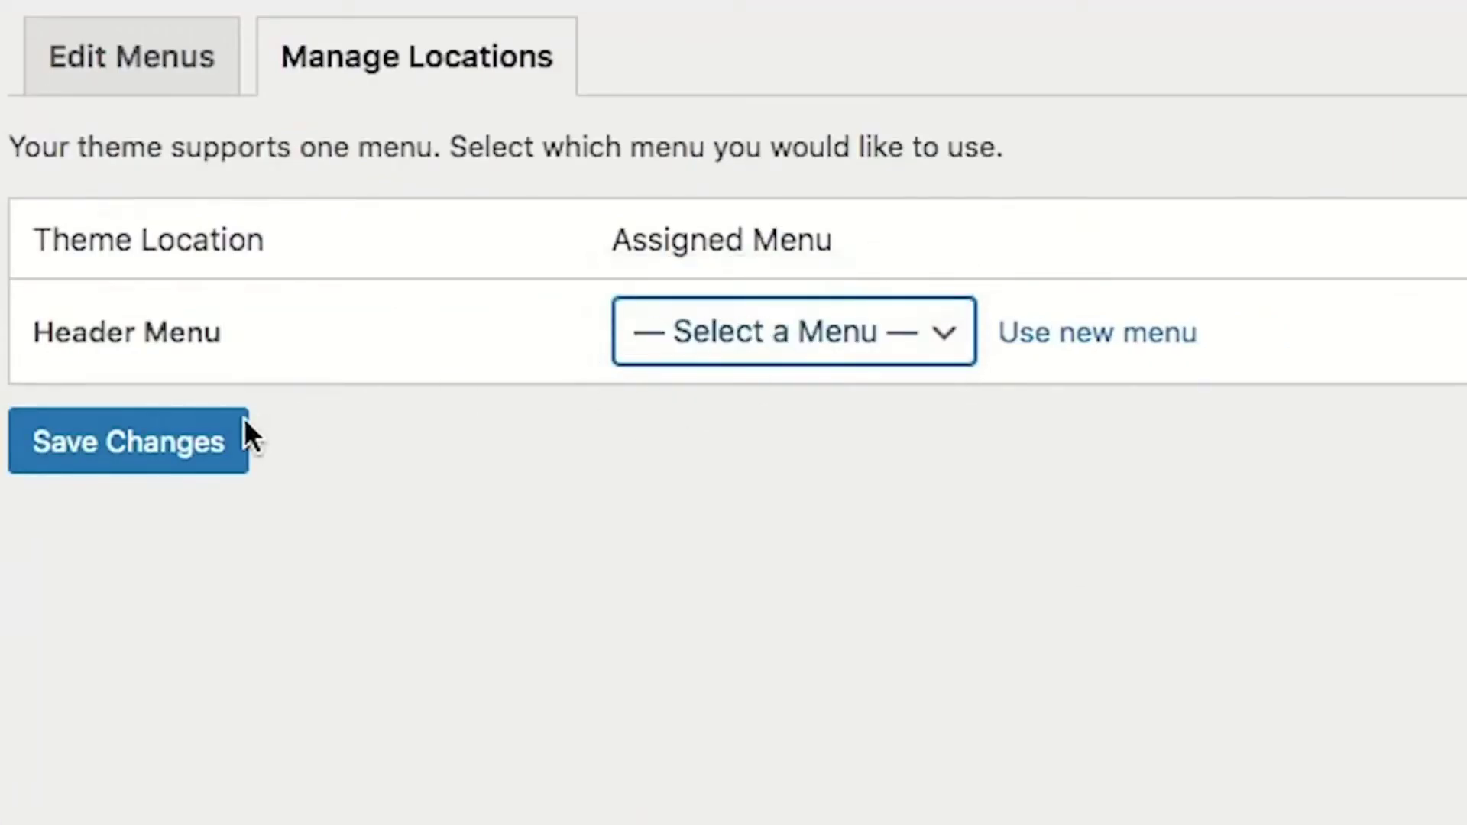
left_click(183, 442)
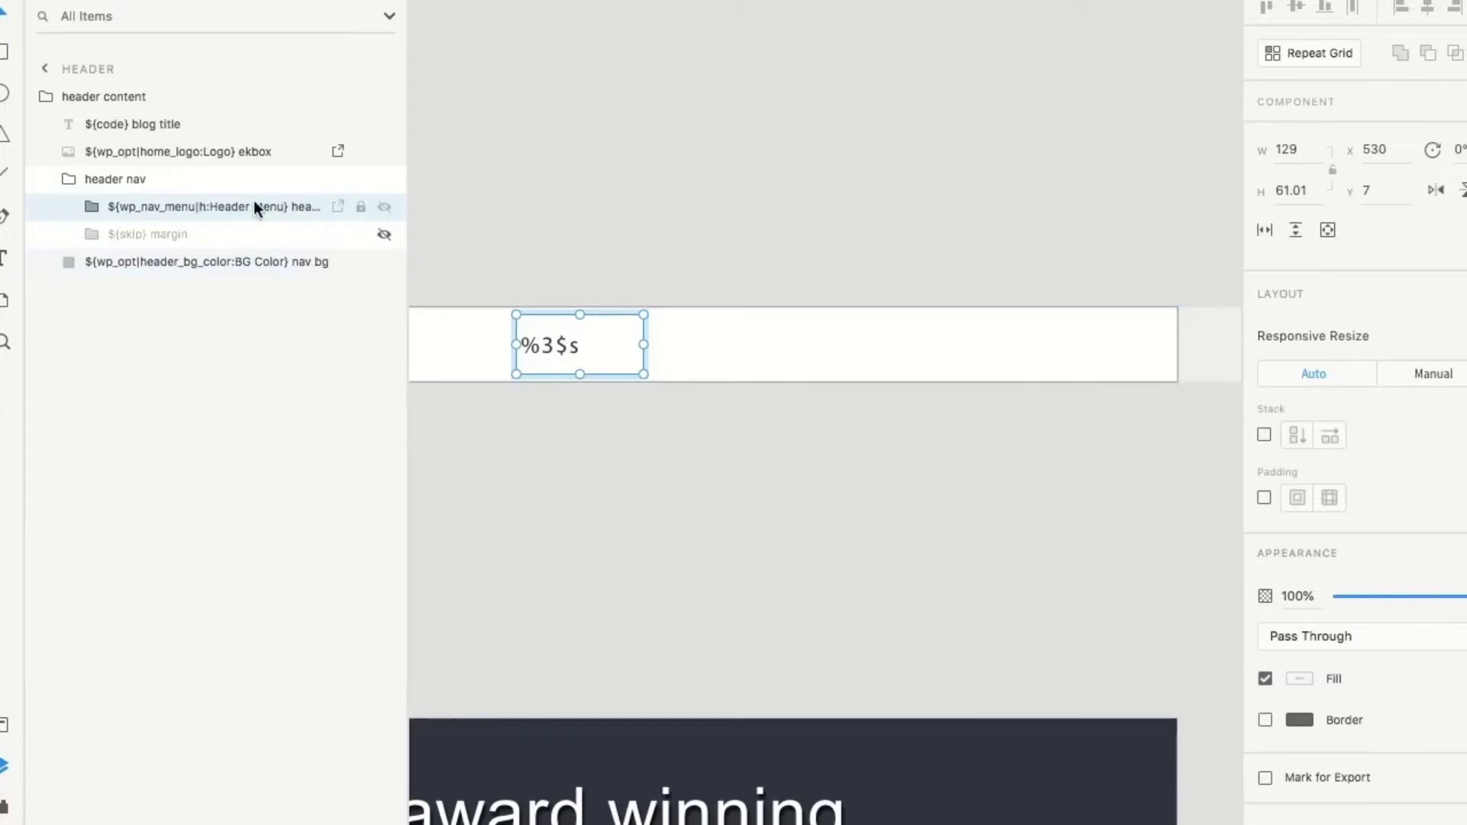
Expand the header menu group in Adobe XD and examine the css style tags of its label and nav menu item bg layers
left_click(90, 207)
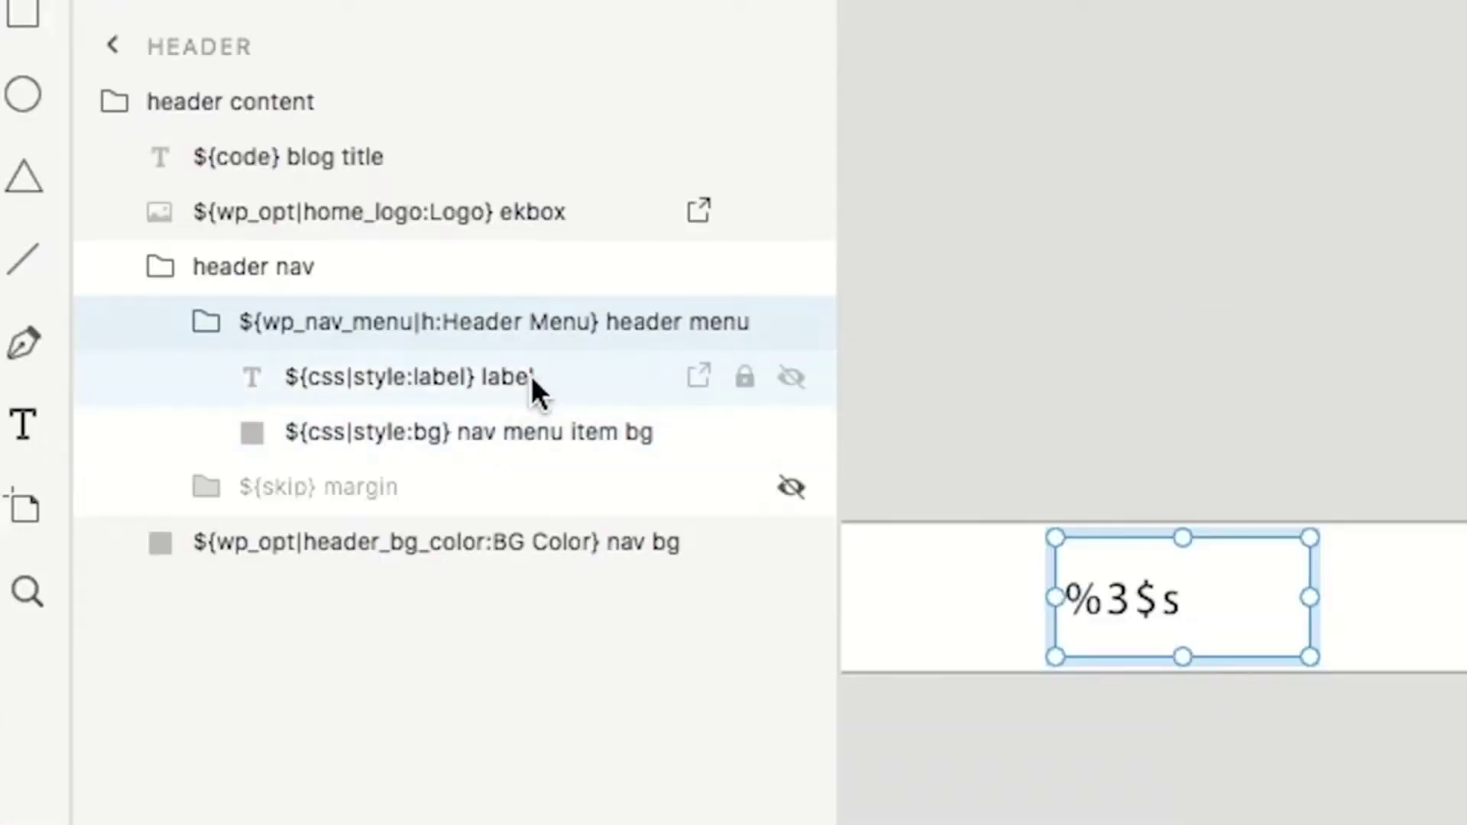
left_click(531, 379)
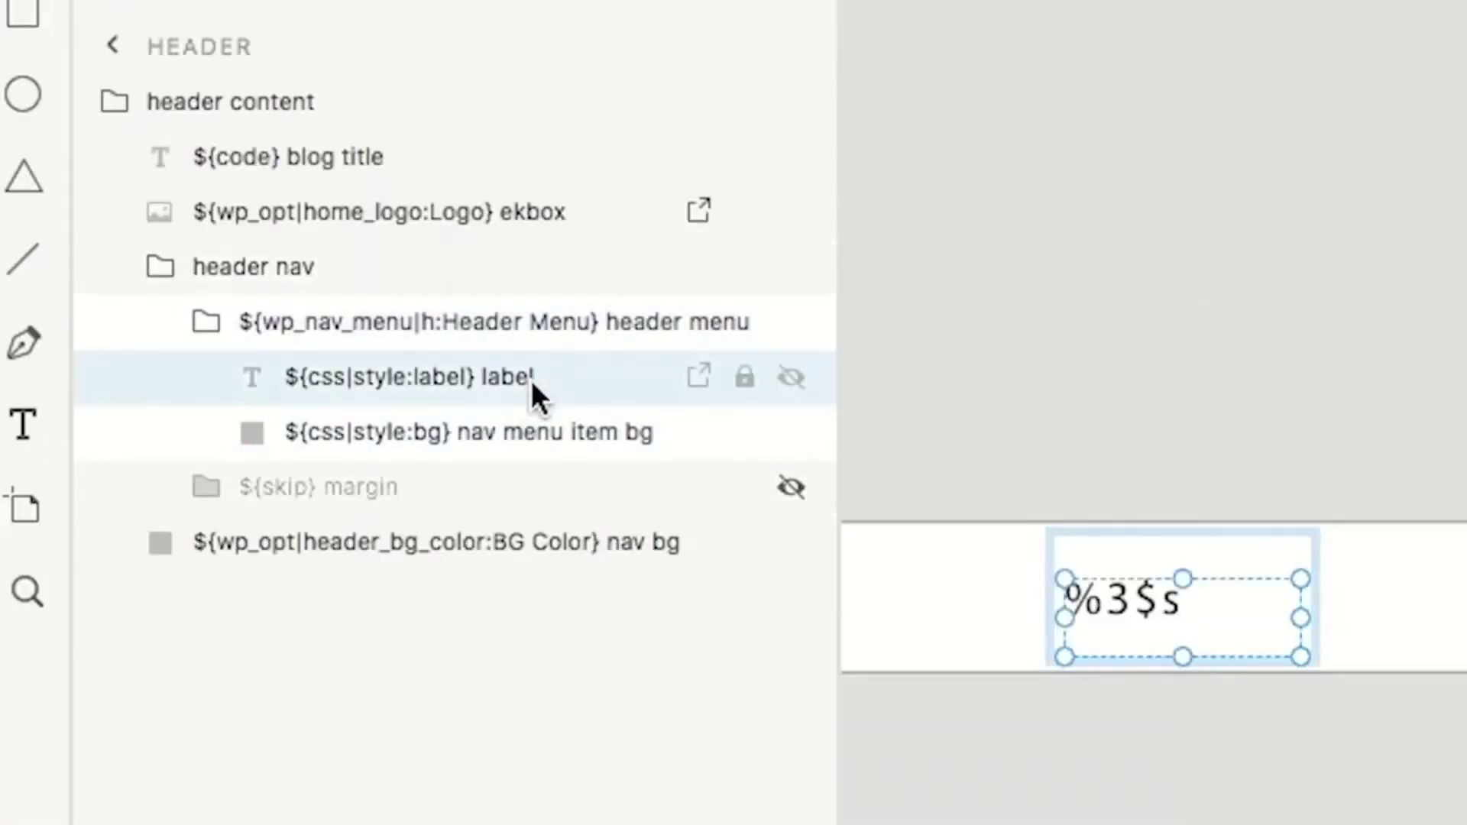
left_click(607, 433)
double_click(607, 433)
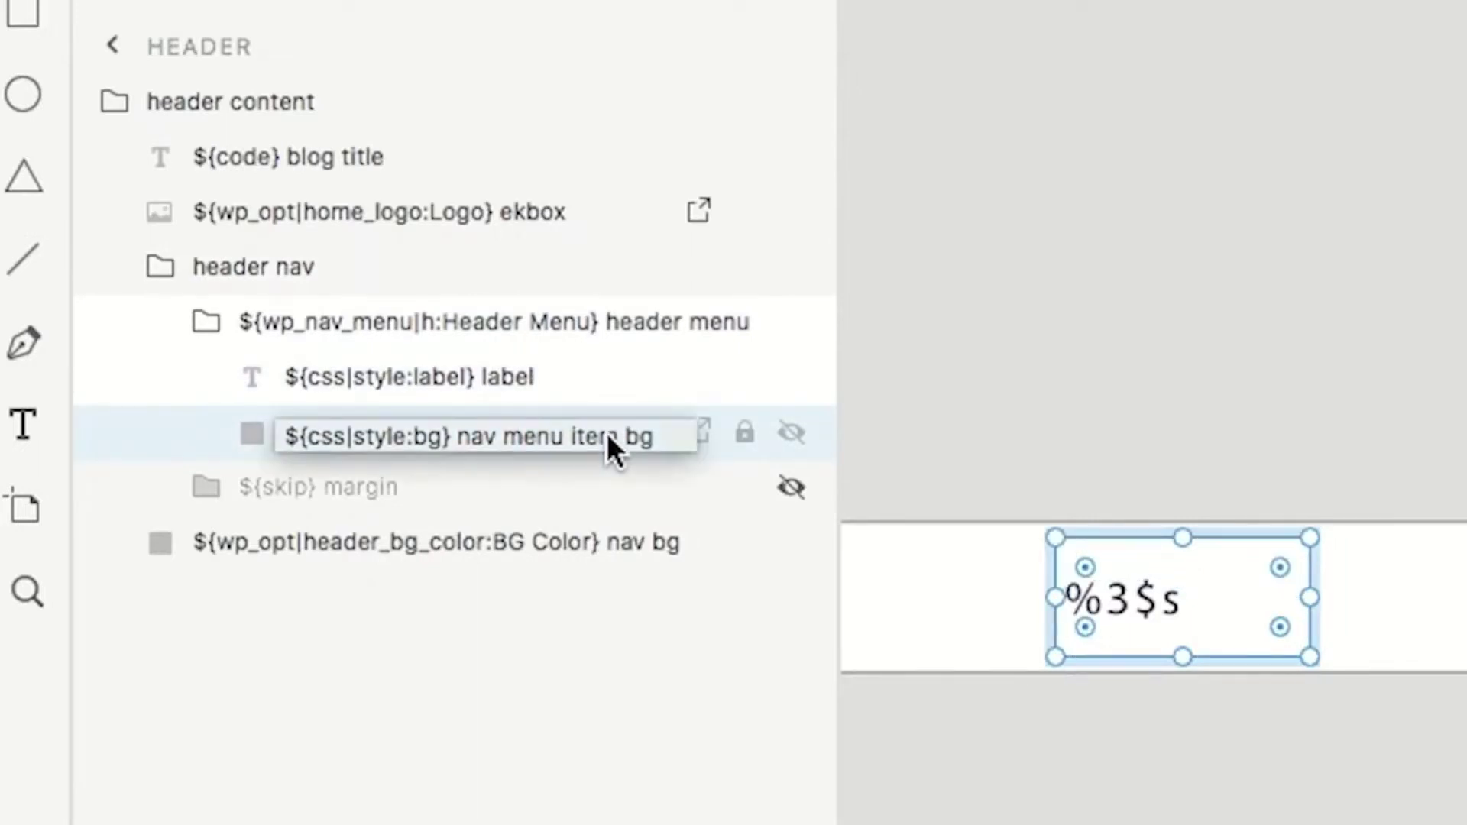
key("Return")
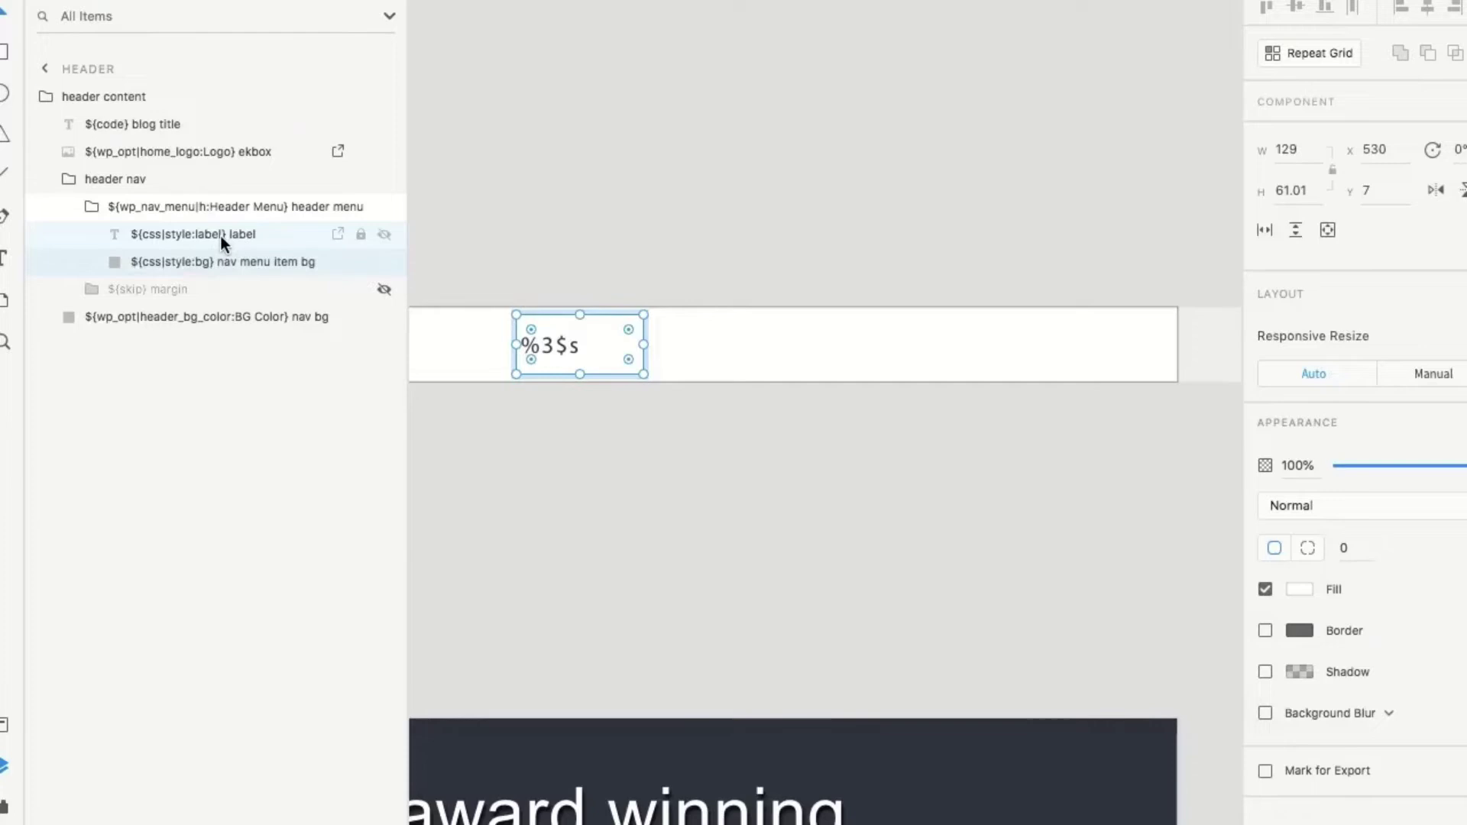
left_click(220, 235)
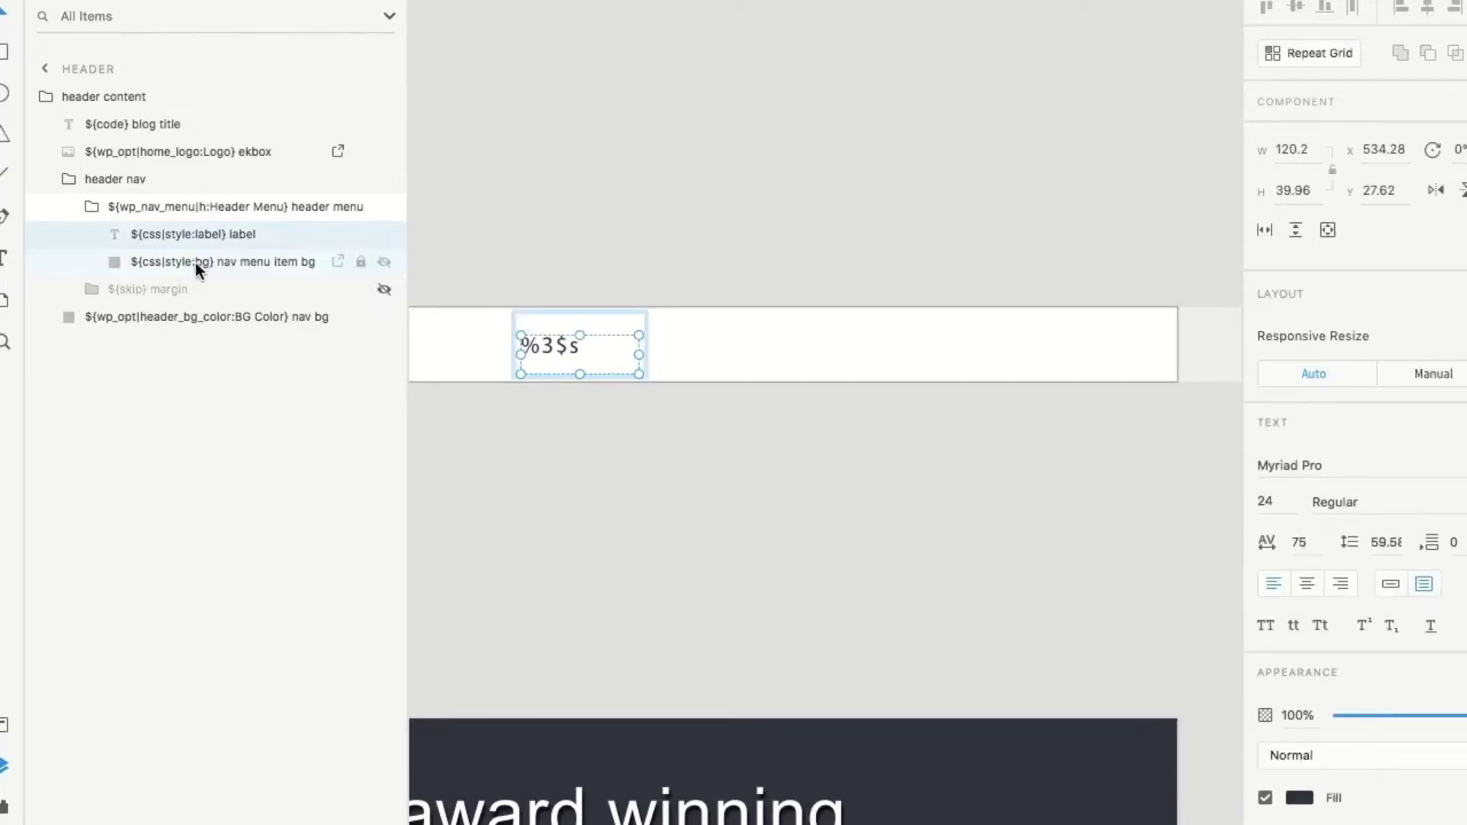
left_click(196, 263)
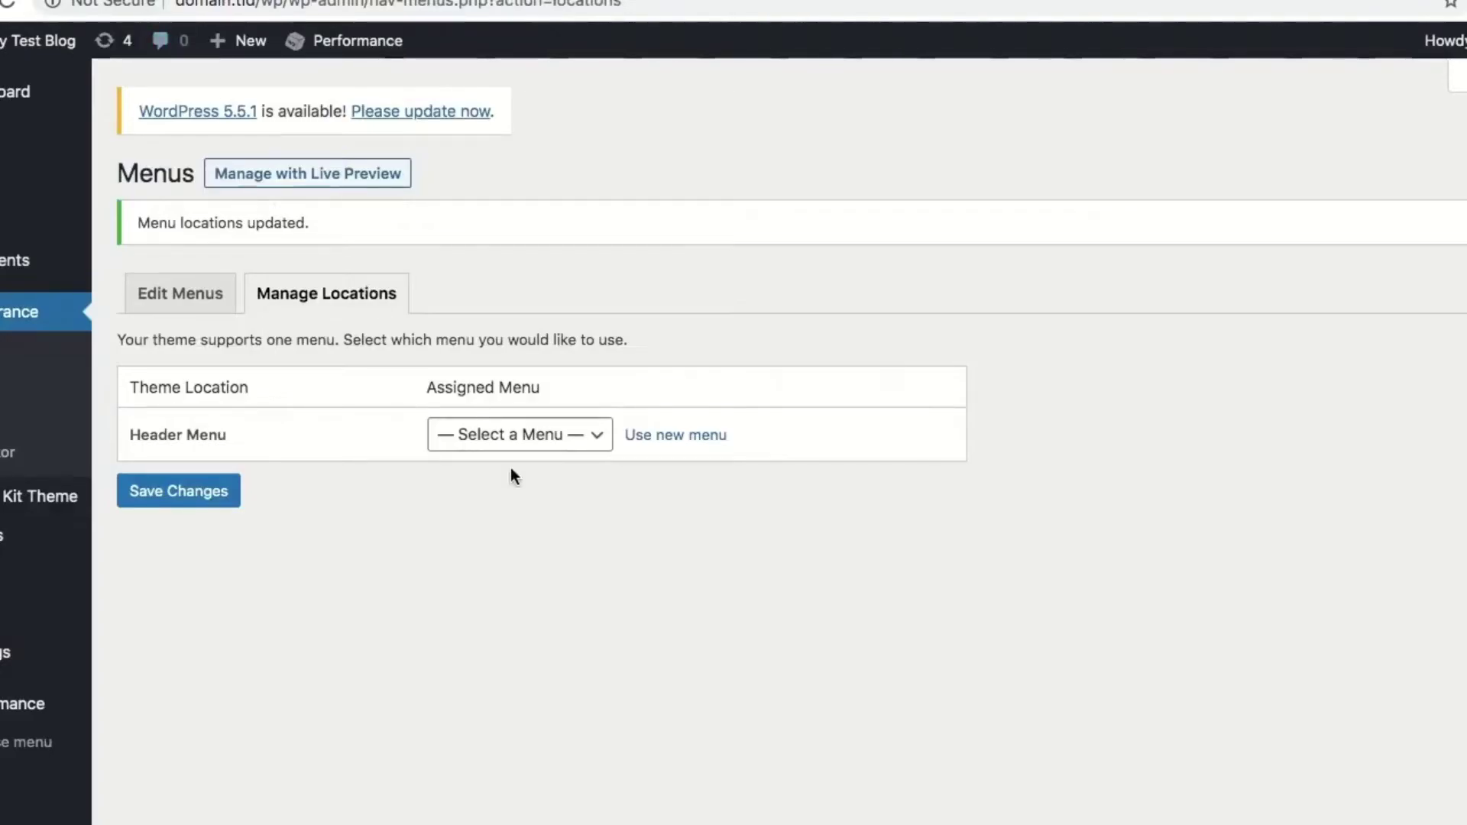
Assign Menu 1 back to the Header Menu location in WordPress, save, and reload the front page with its cache flushed
left_click(503, 435)
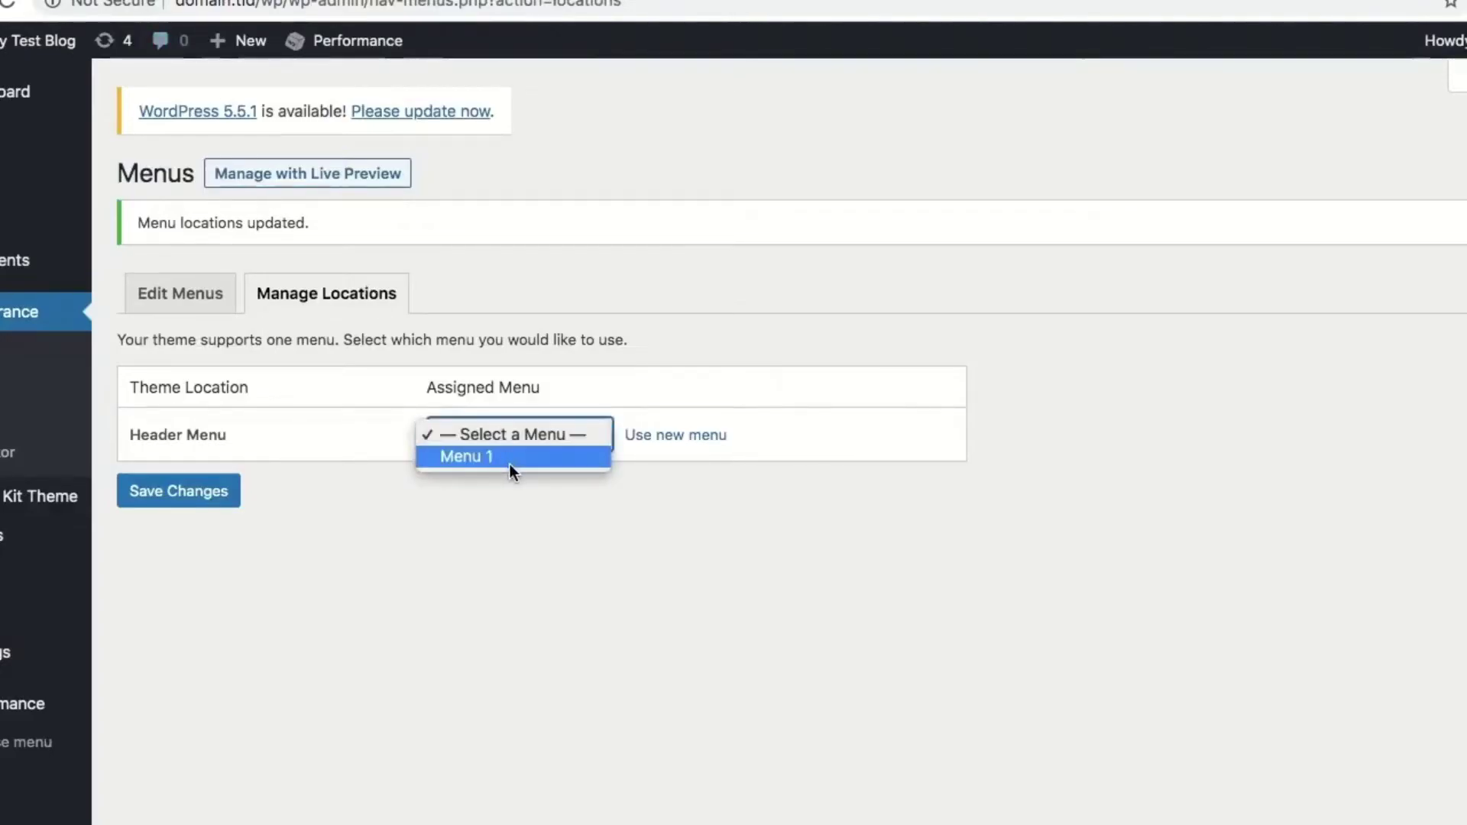
left_click(511, 459)
left_click(195, 493)
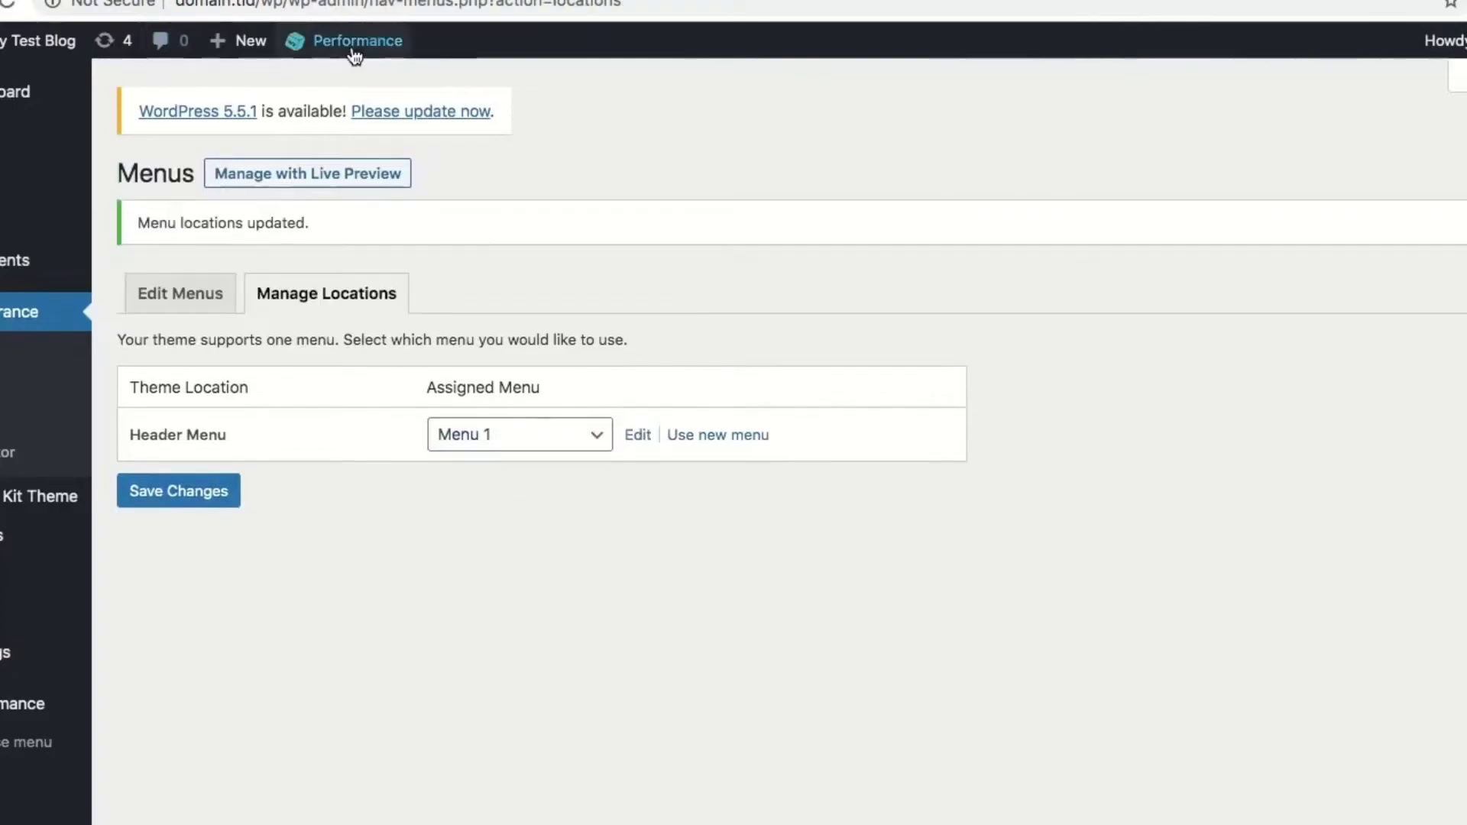
left_click(344, 74)
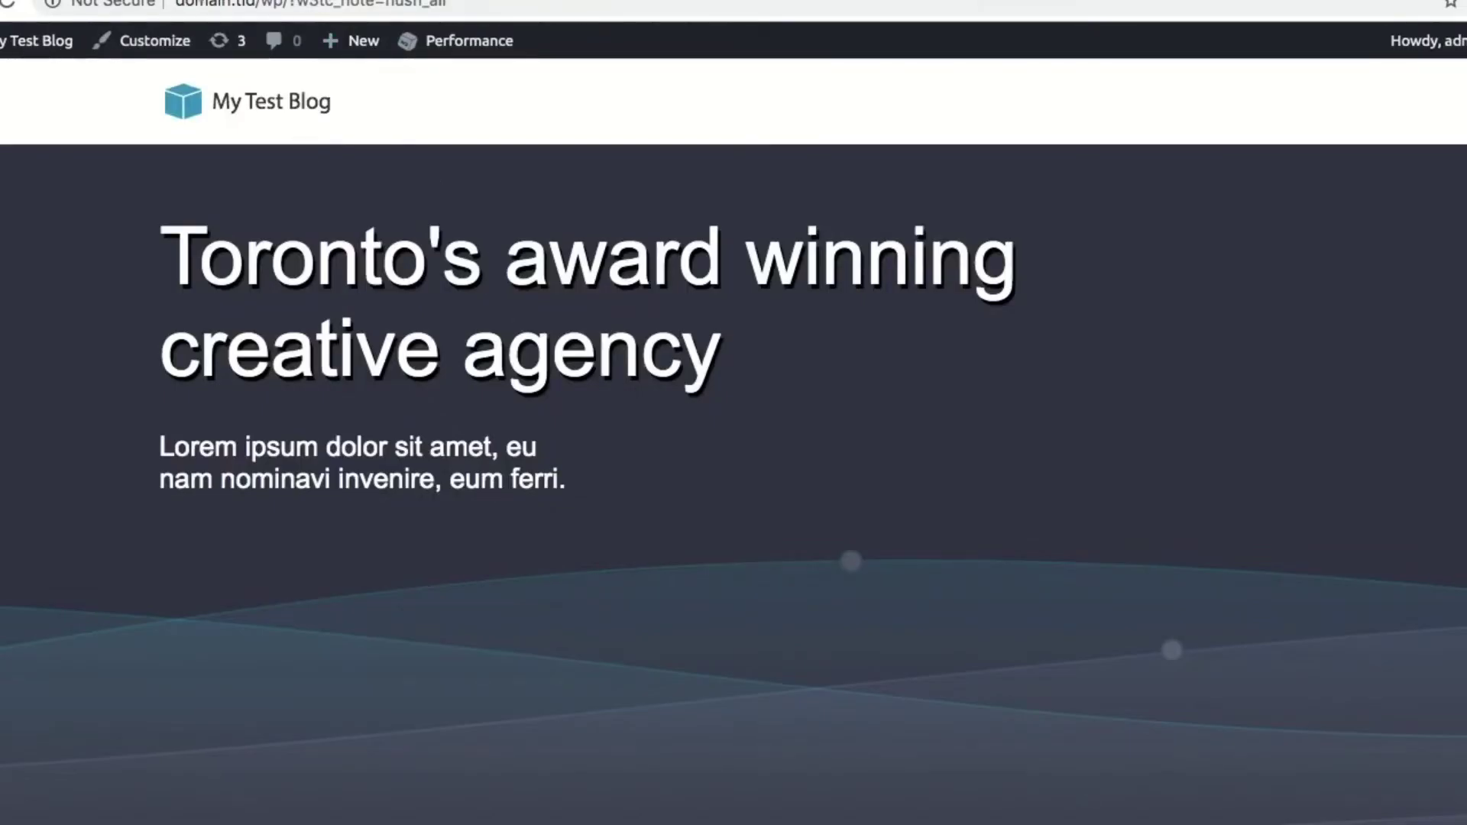
left_click(9, 3)
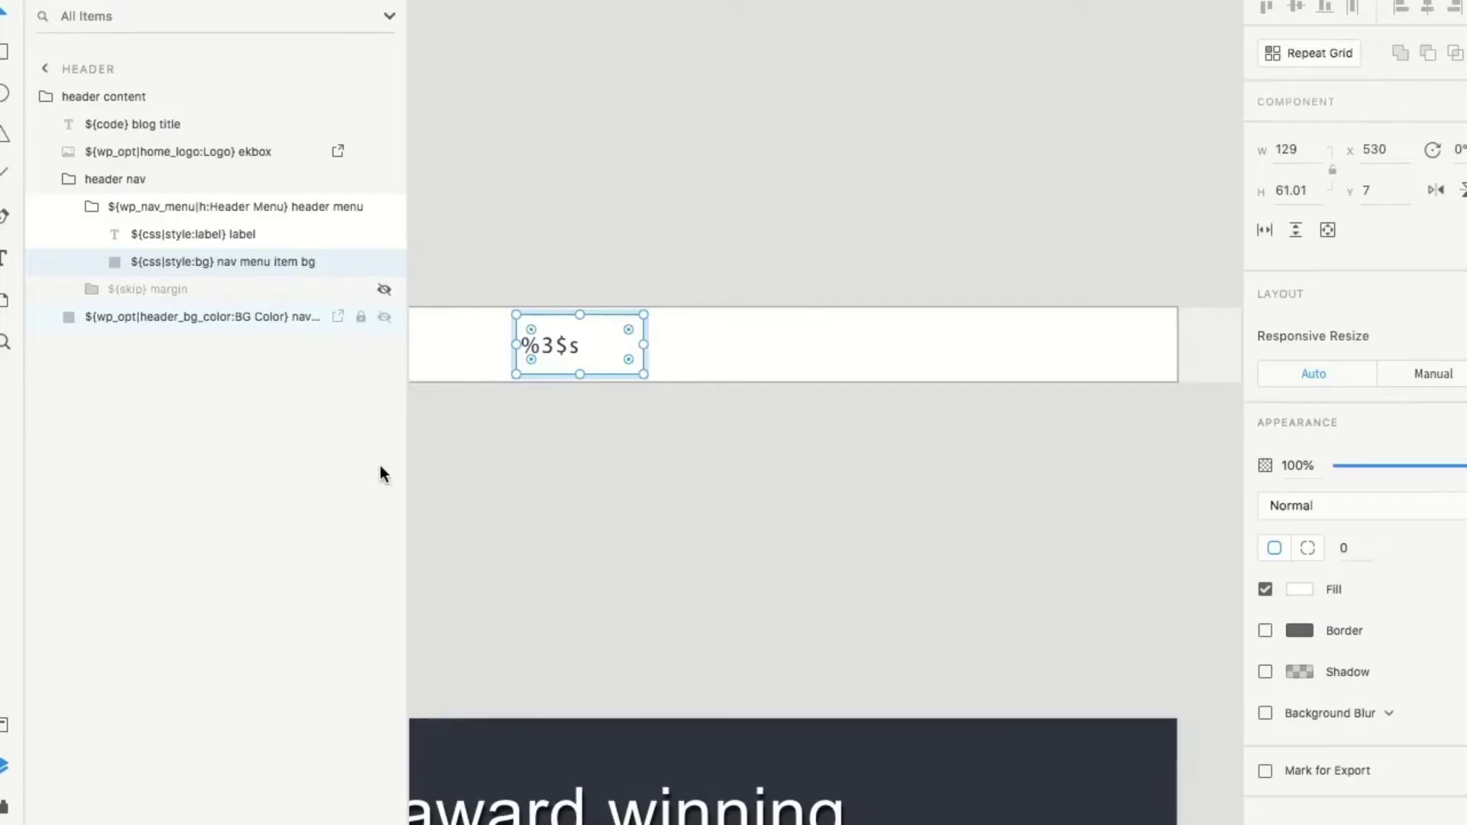
Examine the .nav-item link, label, bg and hover styles on the WordPress Theme Styles artboard
scroll(542, 544, "left", 10)
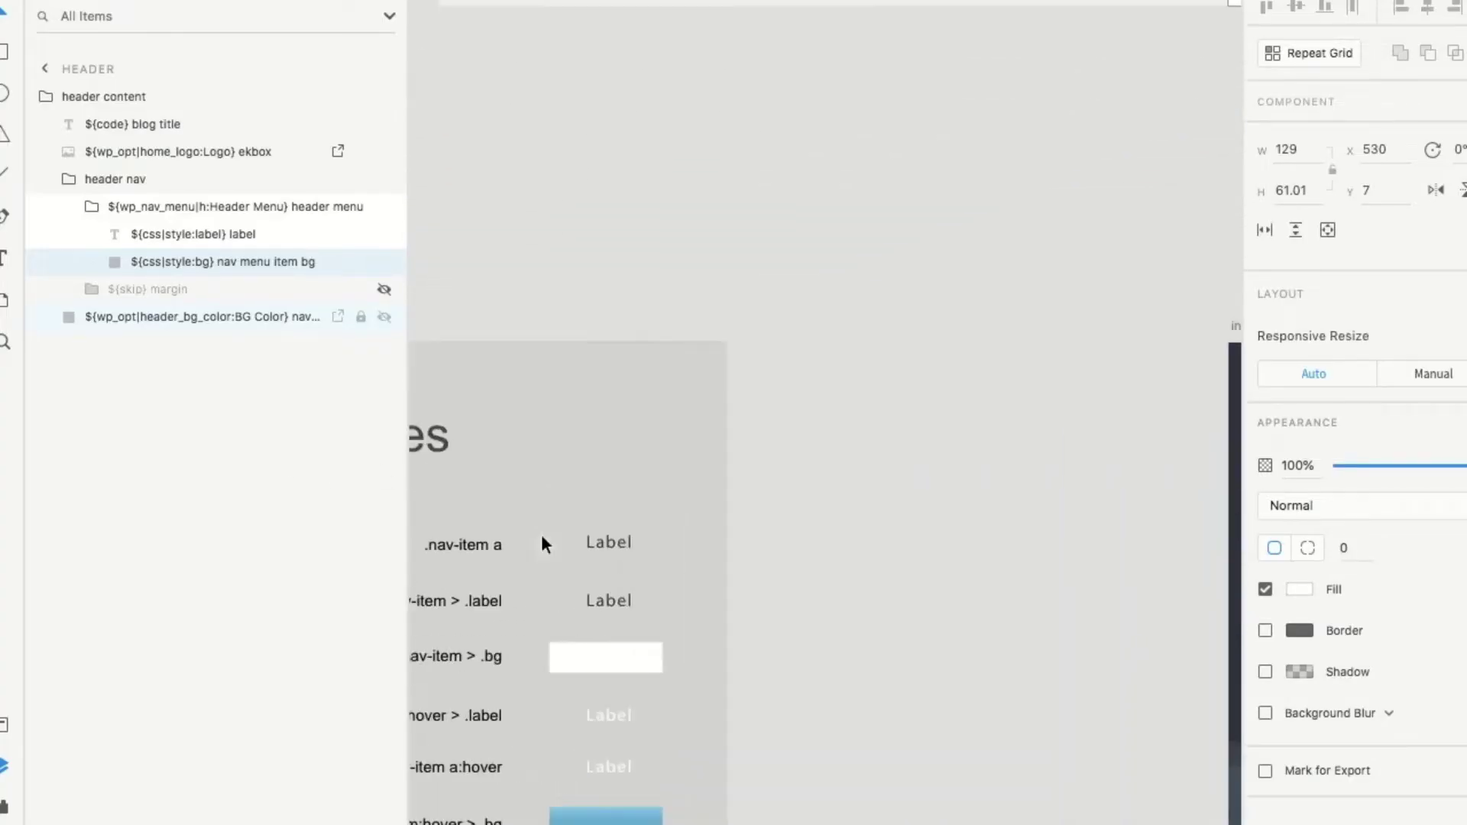
scroll(541, 544, "left", 8)
scroll(541, 544, "down", 6)
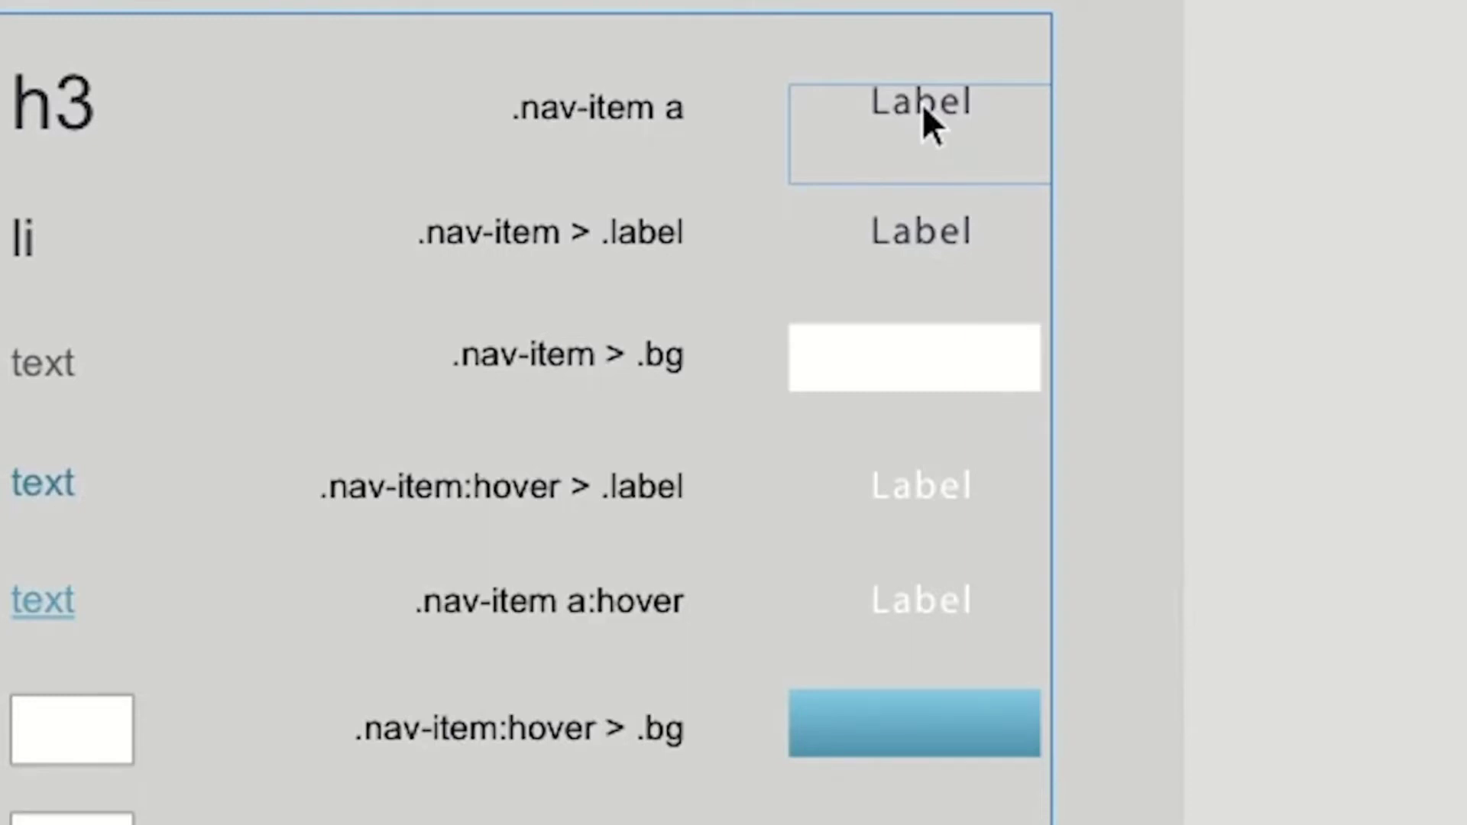
left_click(573, 115)
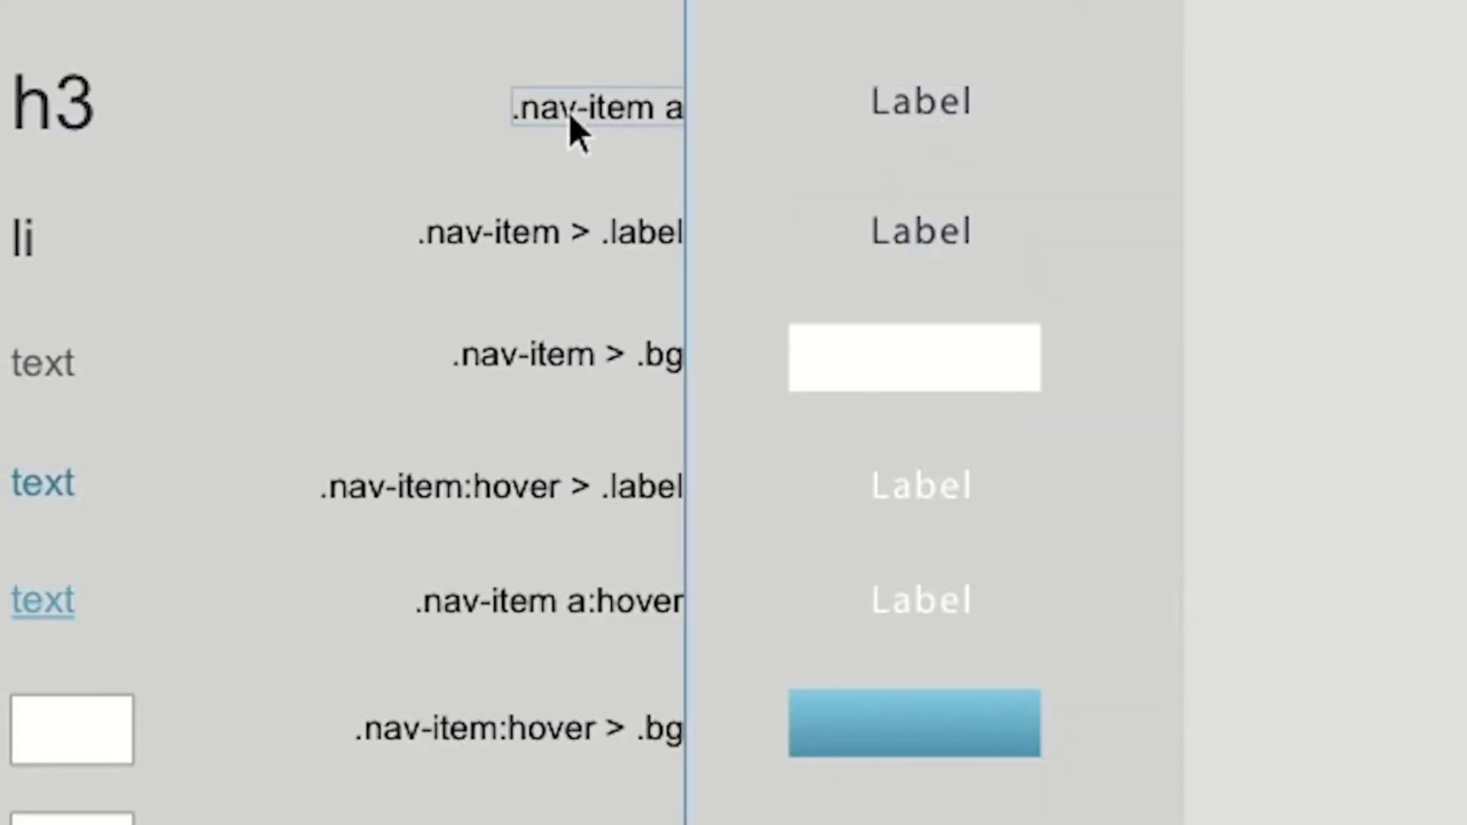
left_click(859, 97)
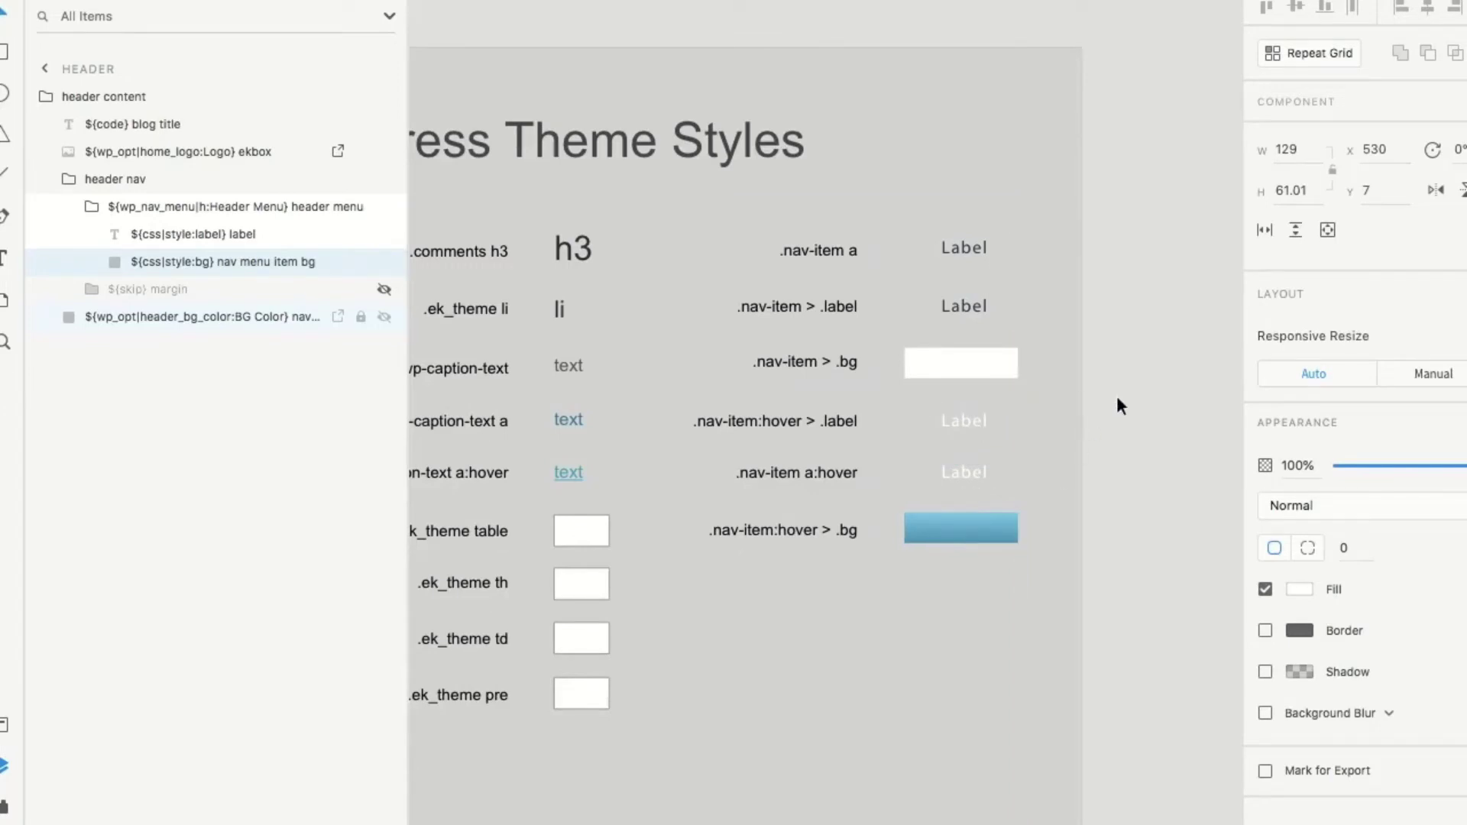
Stretch the header menu's nav menu item bg up and down to the full header height of about 75 px, and select its label
scroll(949, 261, "right", 15)
scroll(948, 260, "up", 5)
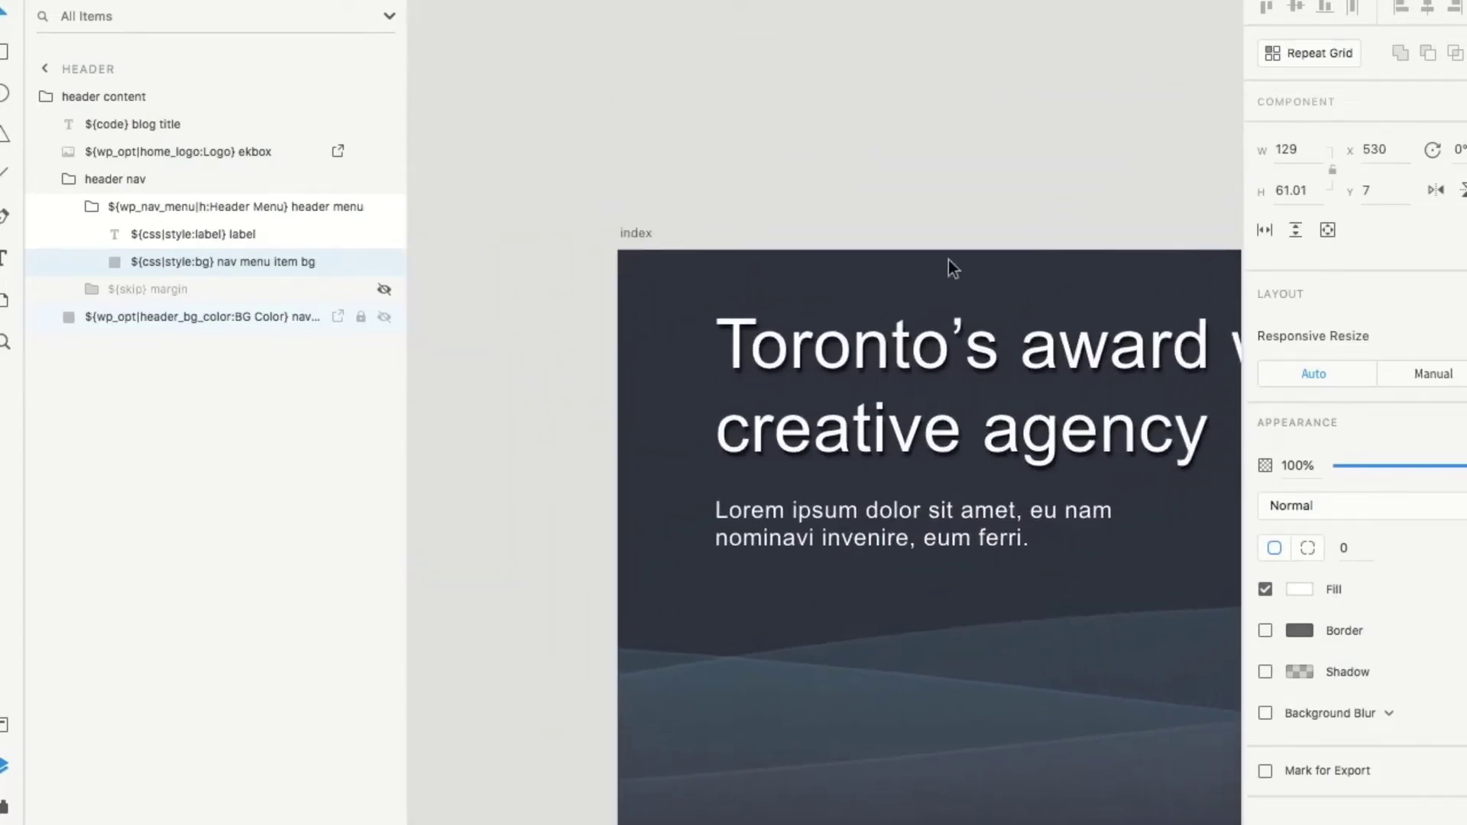
scroll(948, 269, "up", 6)
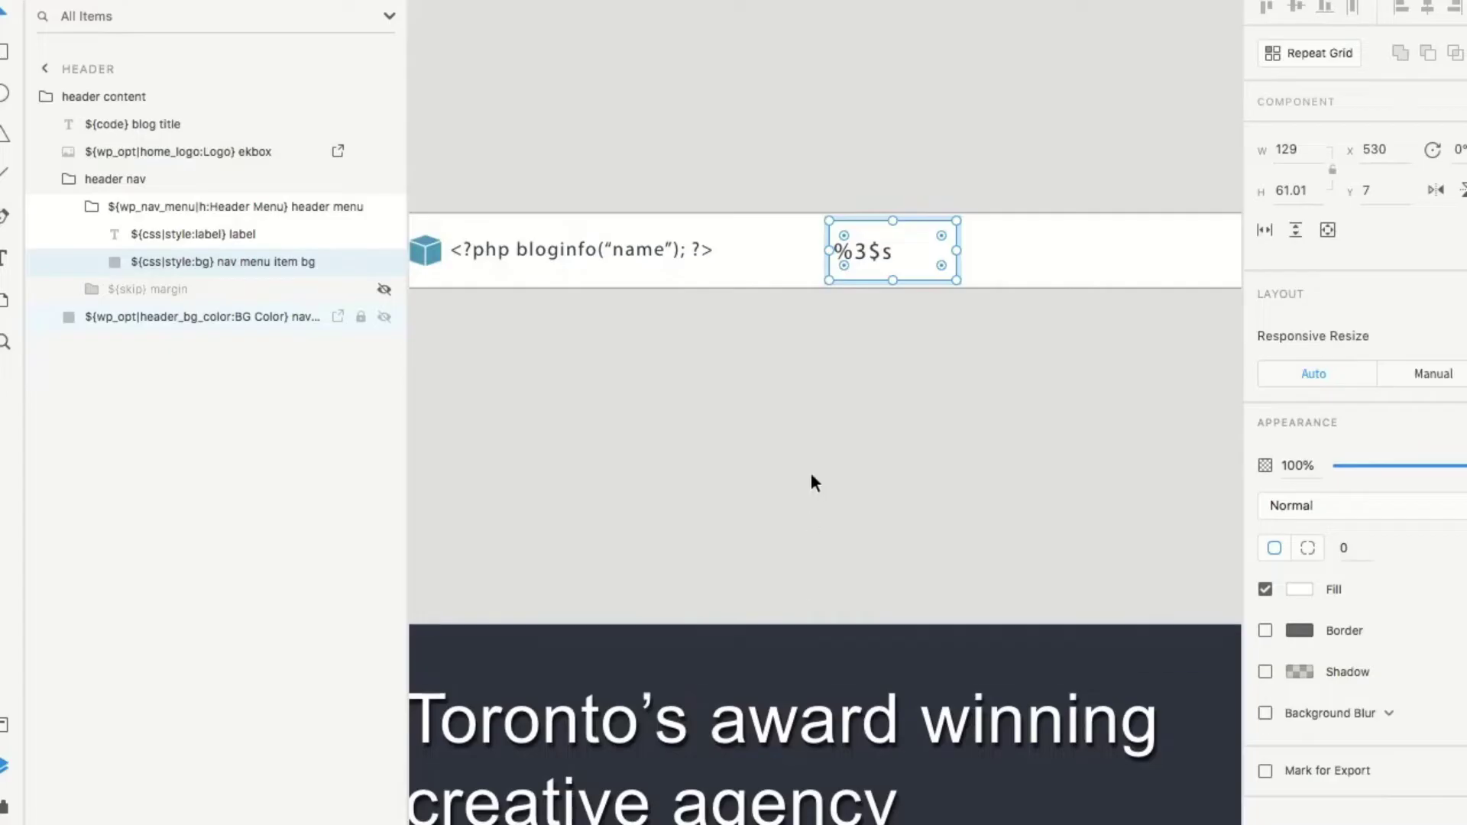
scroll(938, 237, "up", 3)
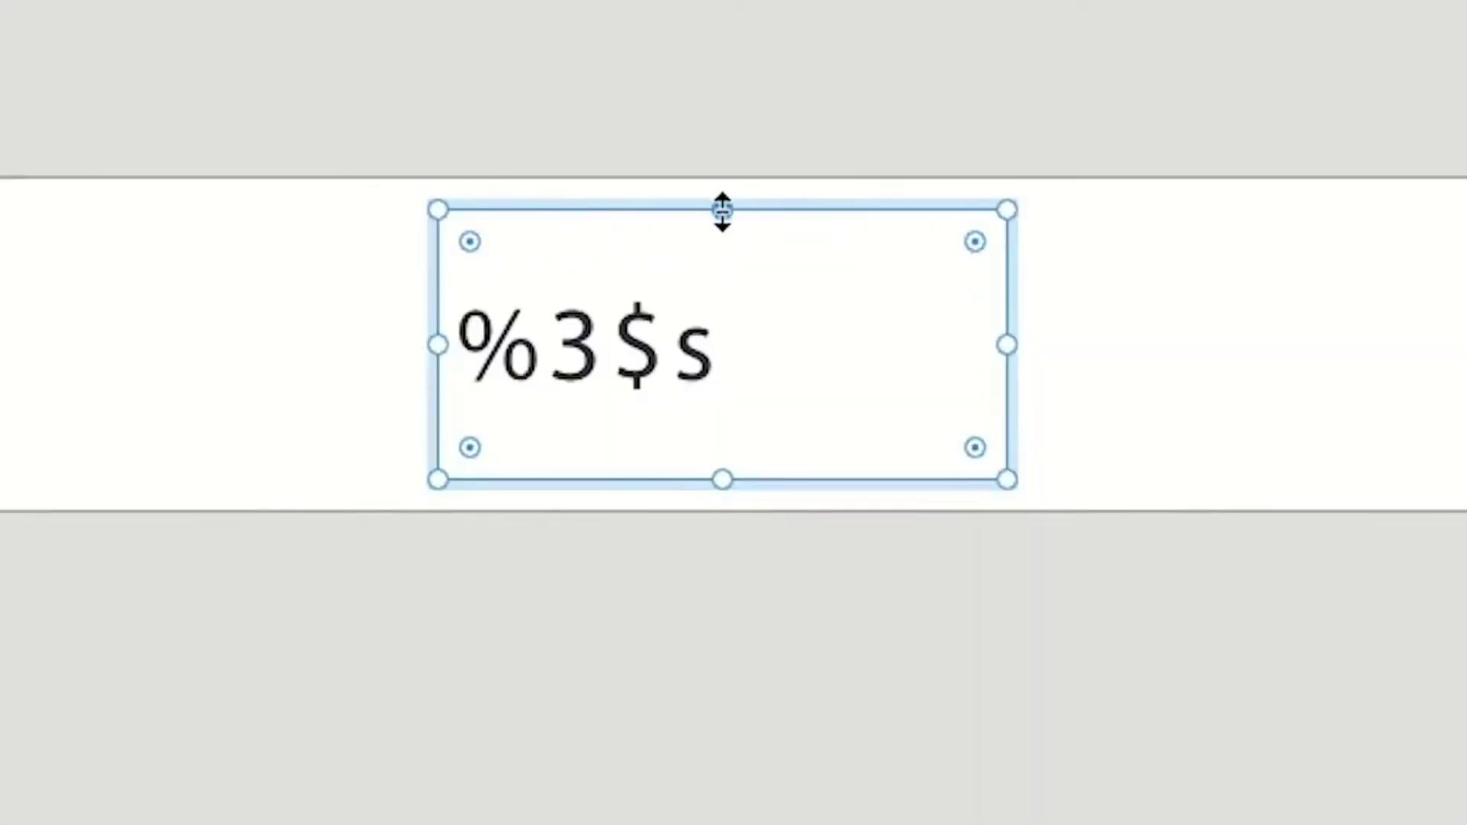
left_click_drag(722, 210, 720, 184)
left_click_drag(721, 482, 720, 511)
left_click(624, 329)
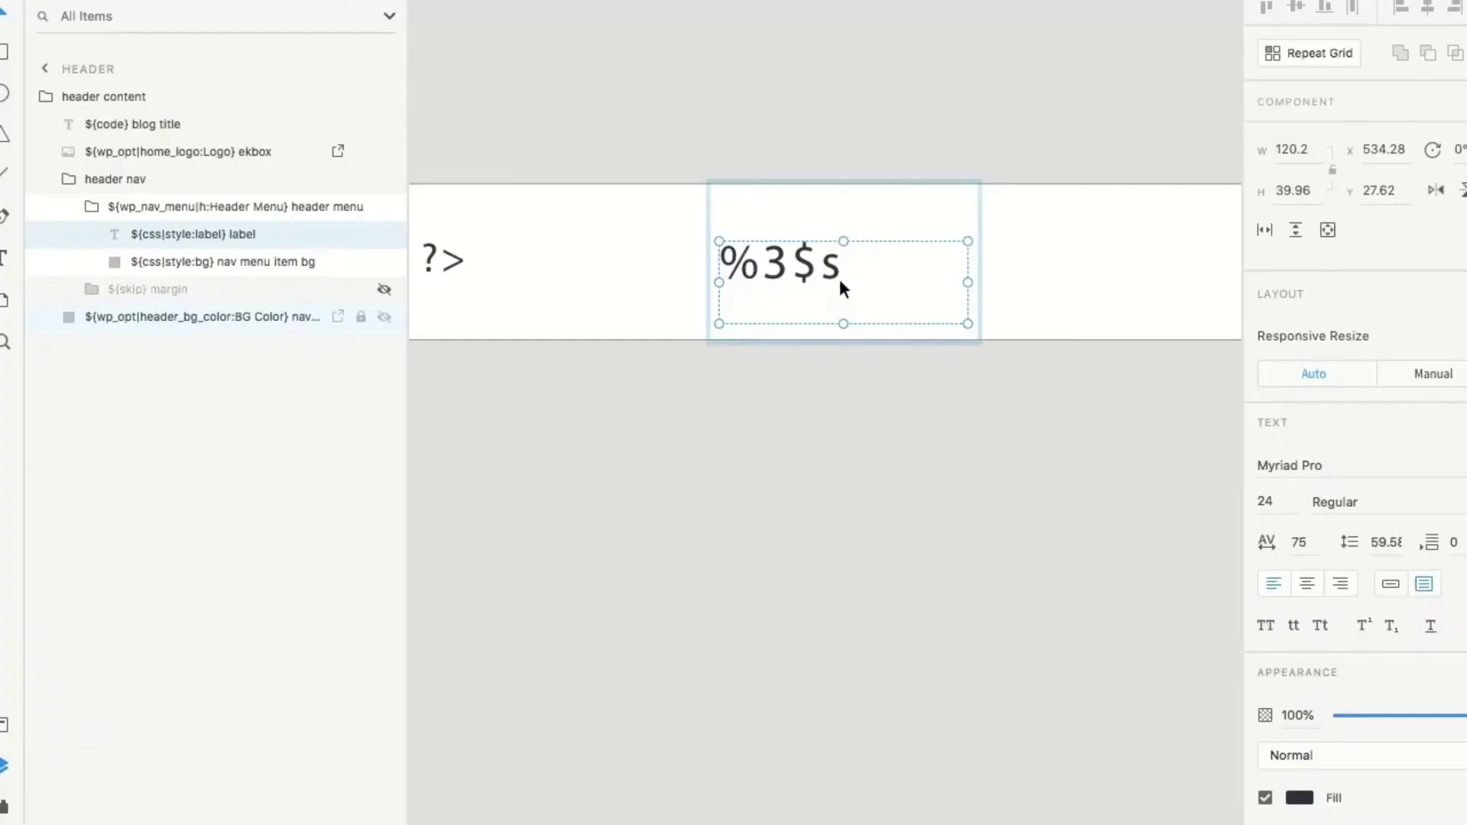
Export the design as WordPress with Lightning Storm, and upload the new header.php and style.css to the remote theme folder in the FTP client
scroll(838, 276, "down", 2)
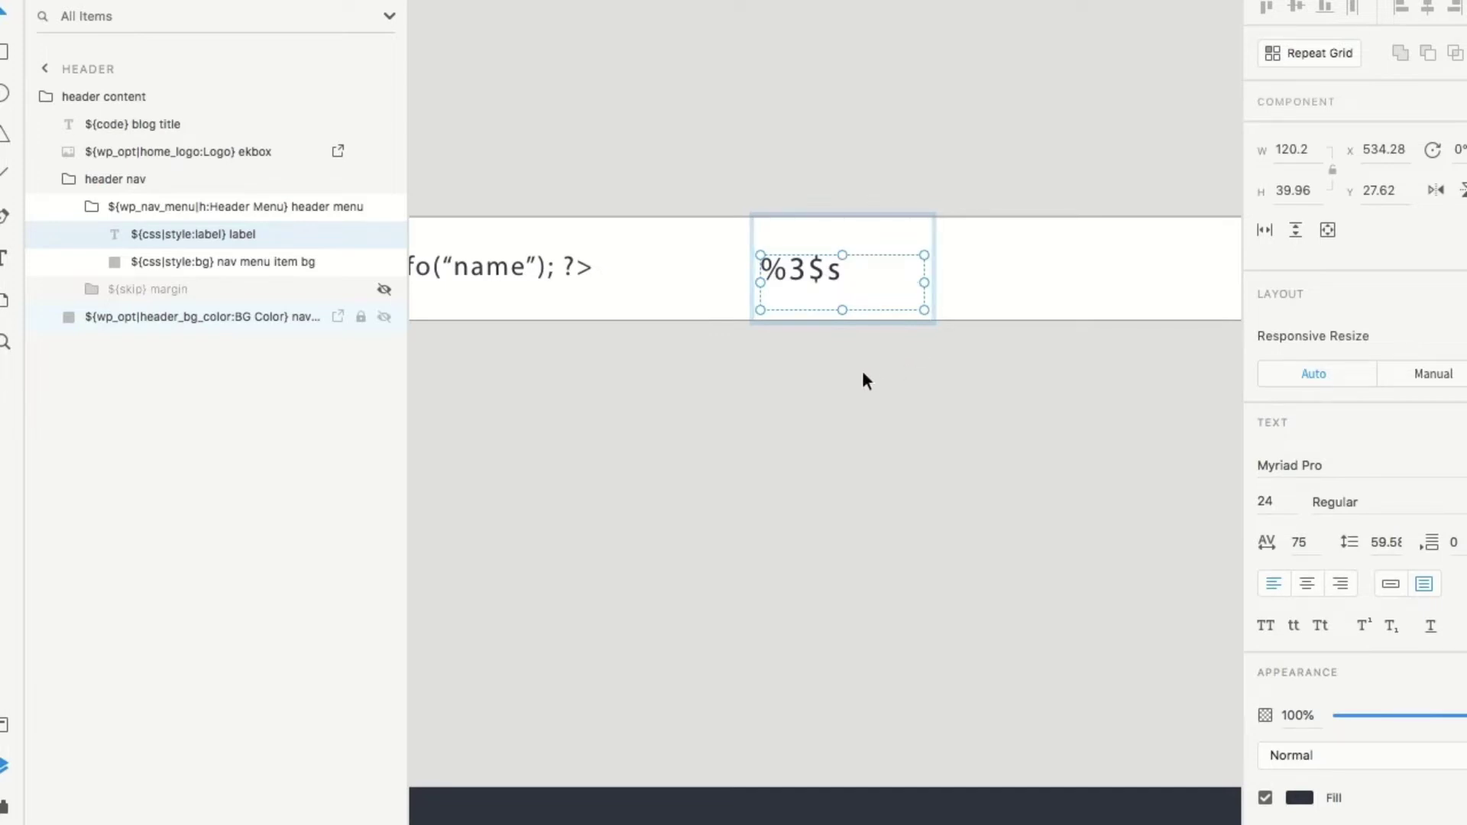
scroll(863, 372, "down", 2)
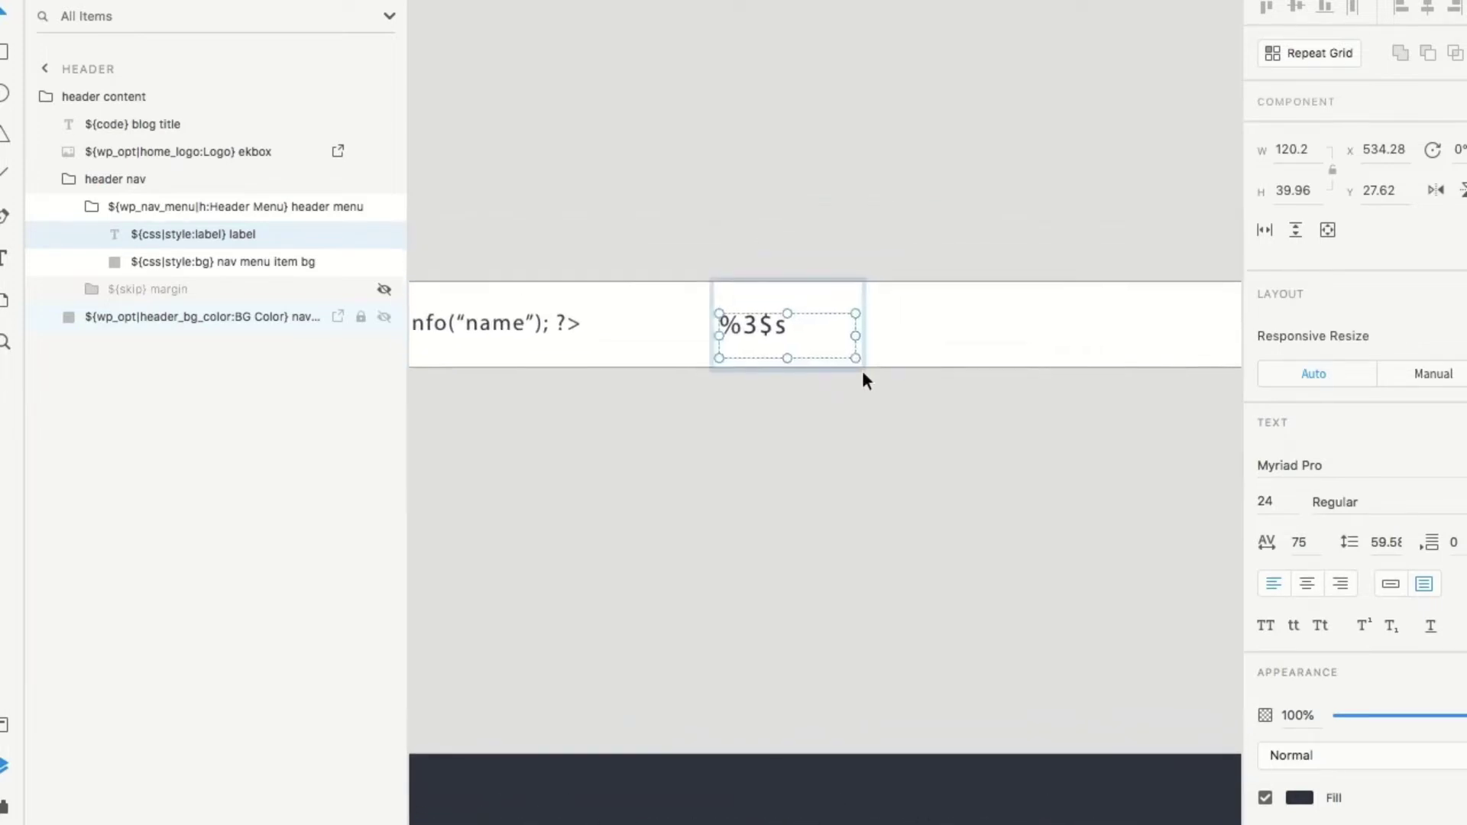
scroll(863, 372, "right", 2)
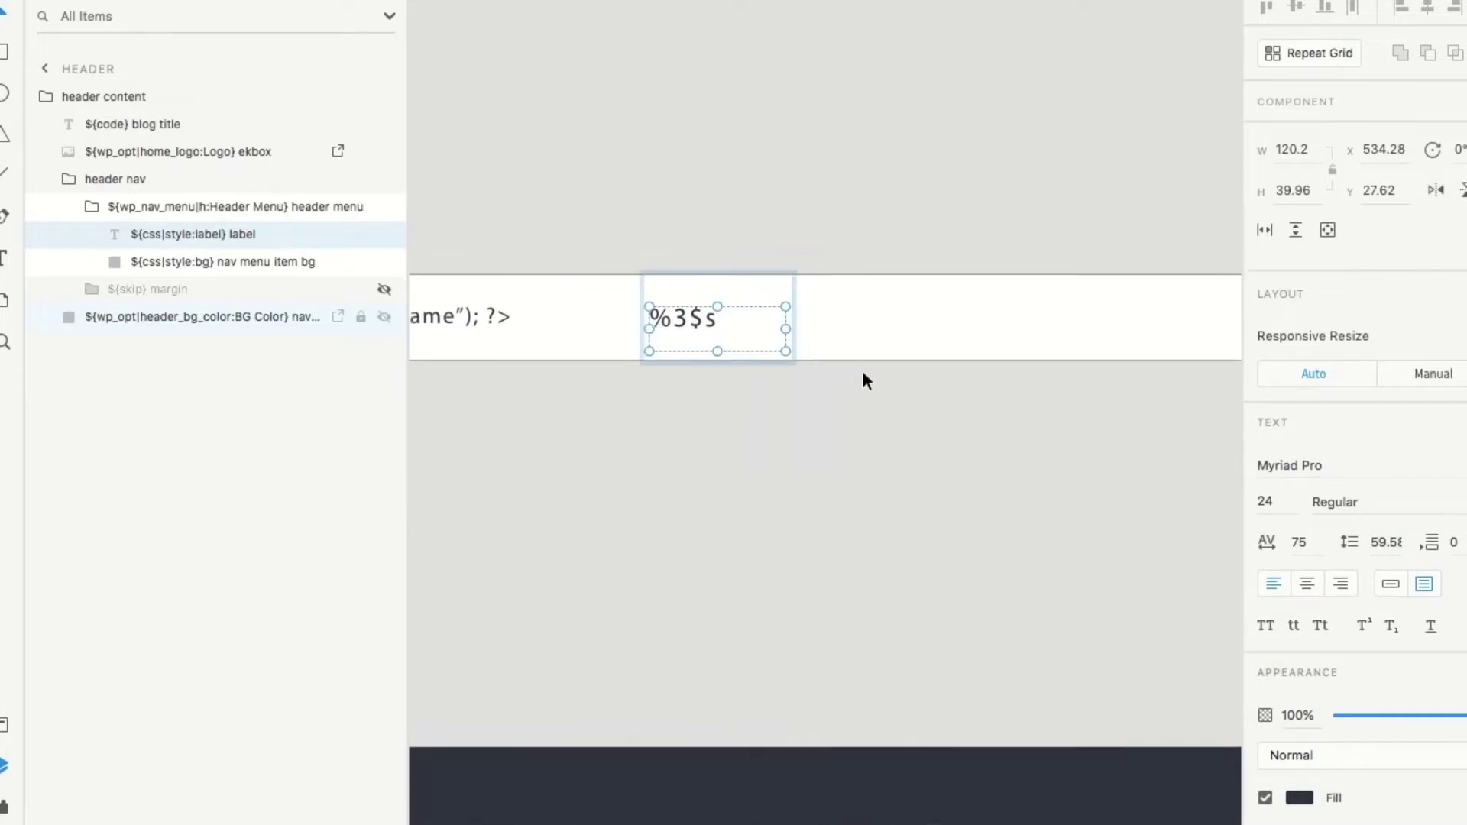
scroll(863, 372, "right", 4)
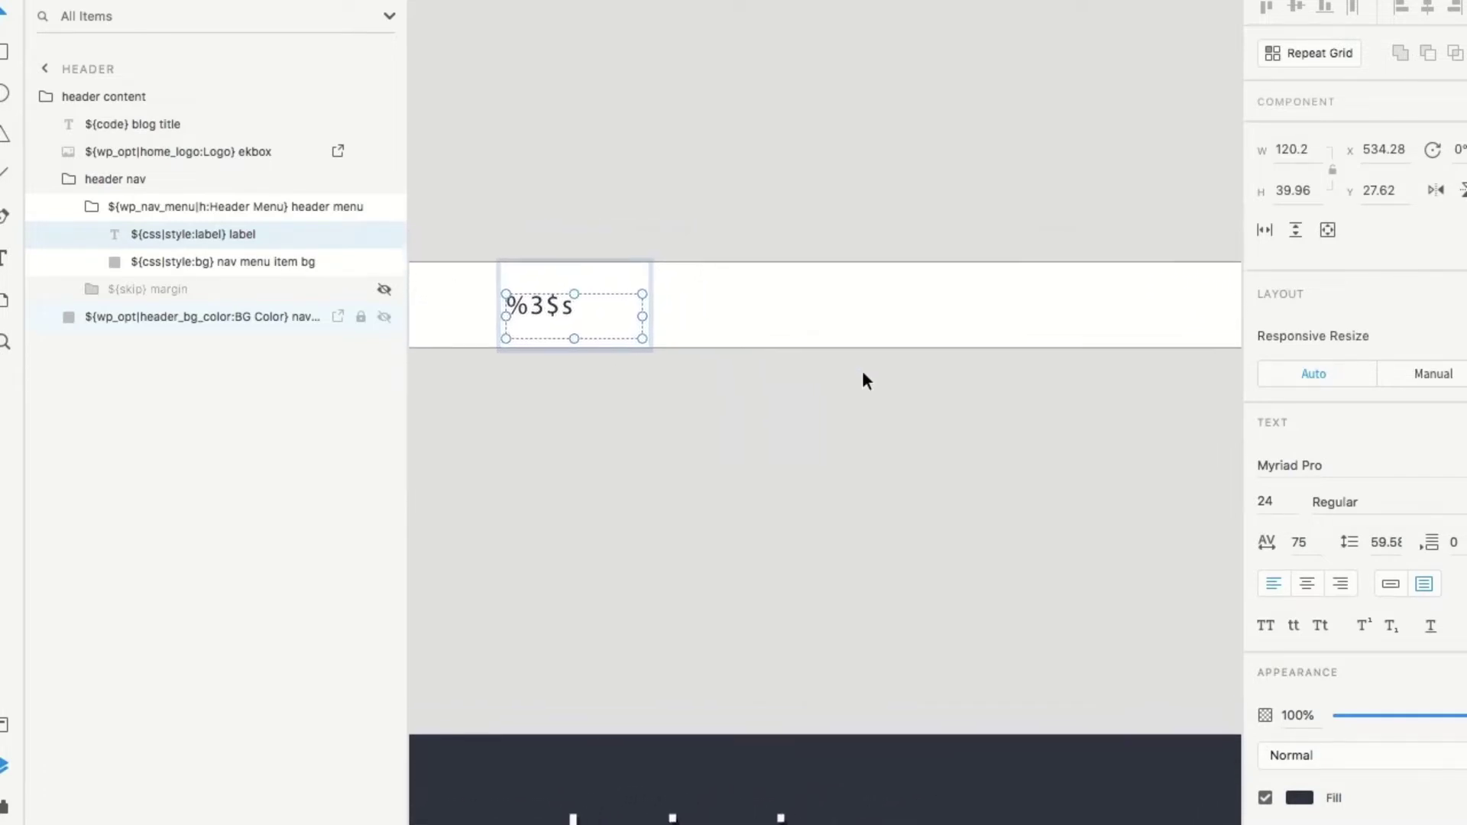
left_click(736, 374)
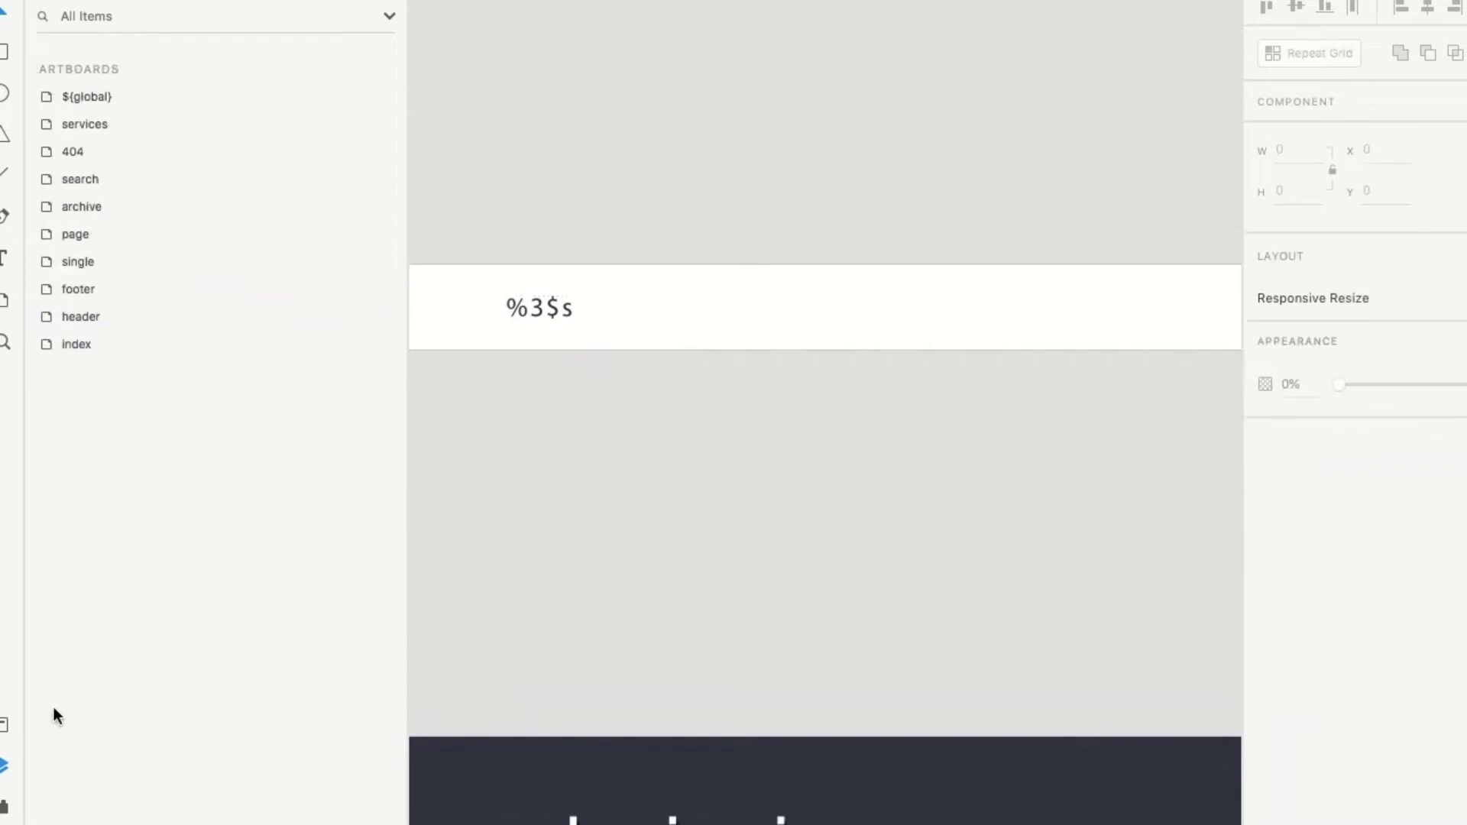
left_click(5, 807)
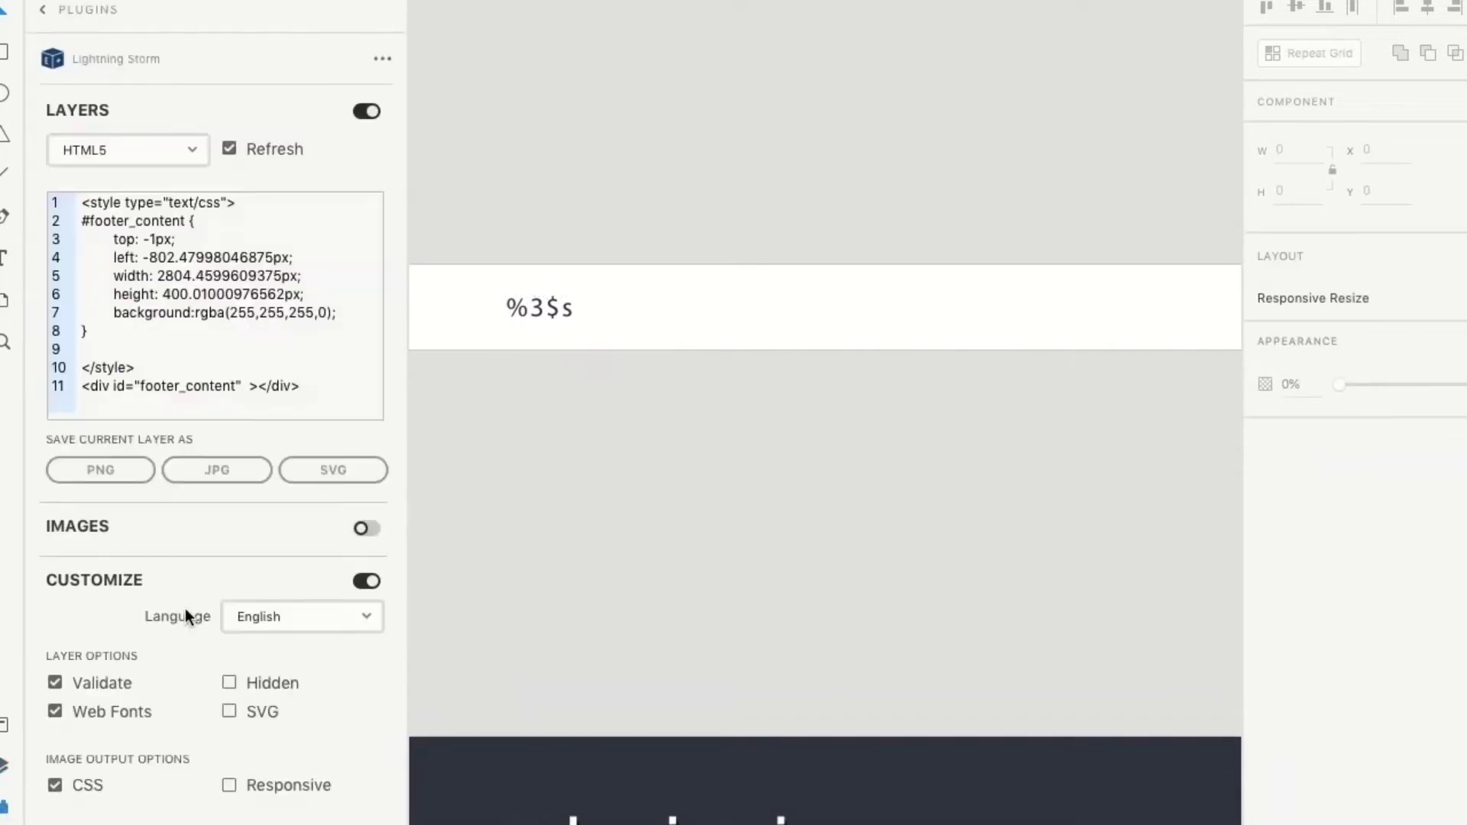
scroll(185, 609, "down", 8)
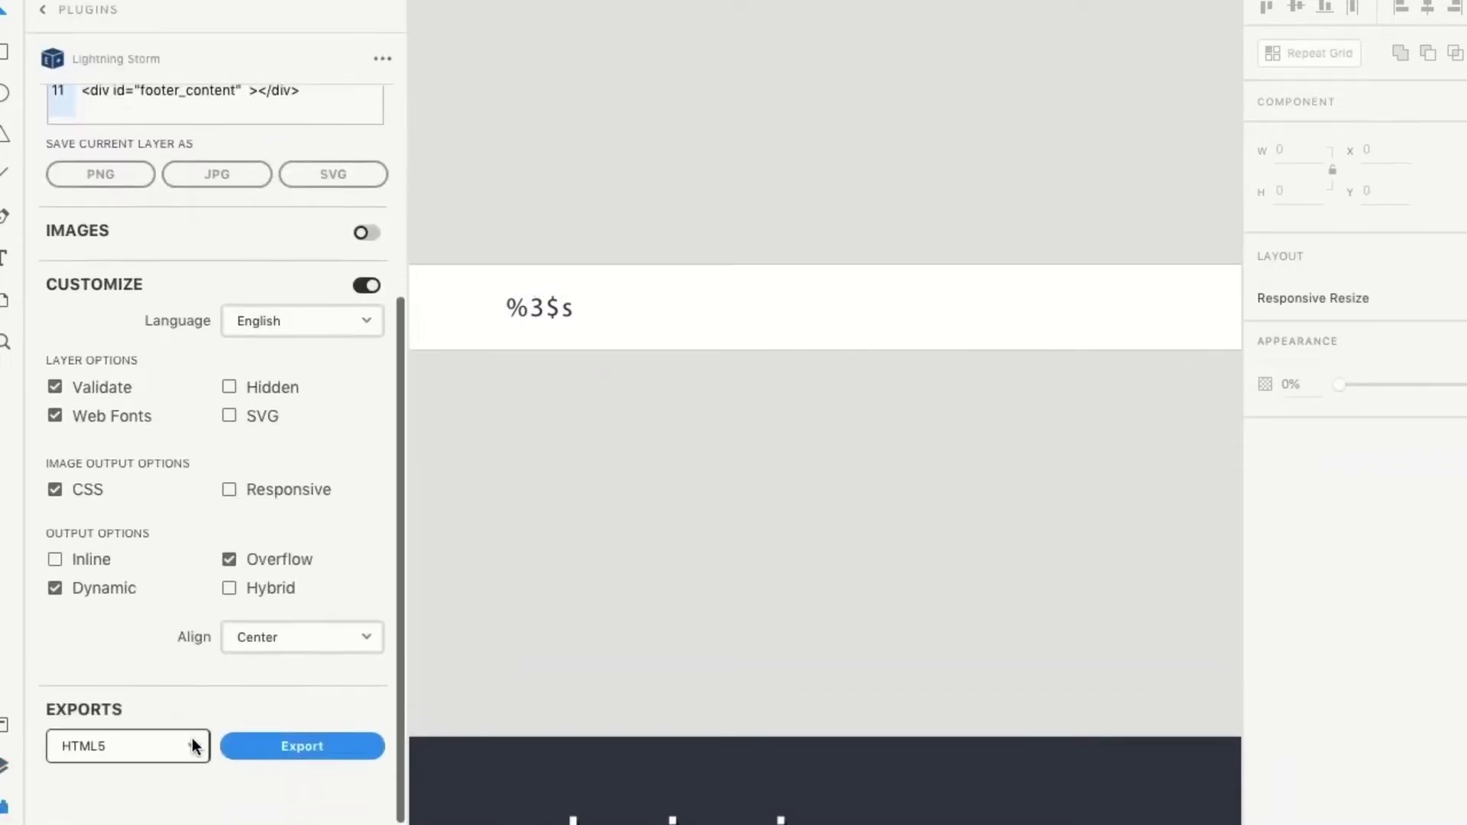
left_click(193, 747)
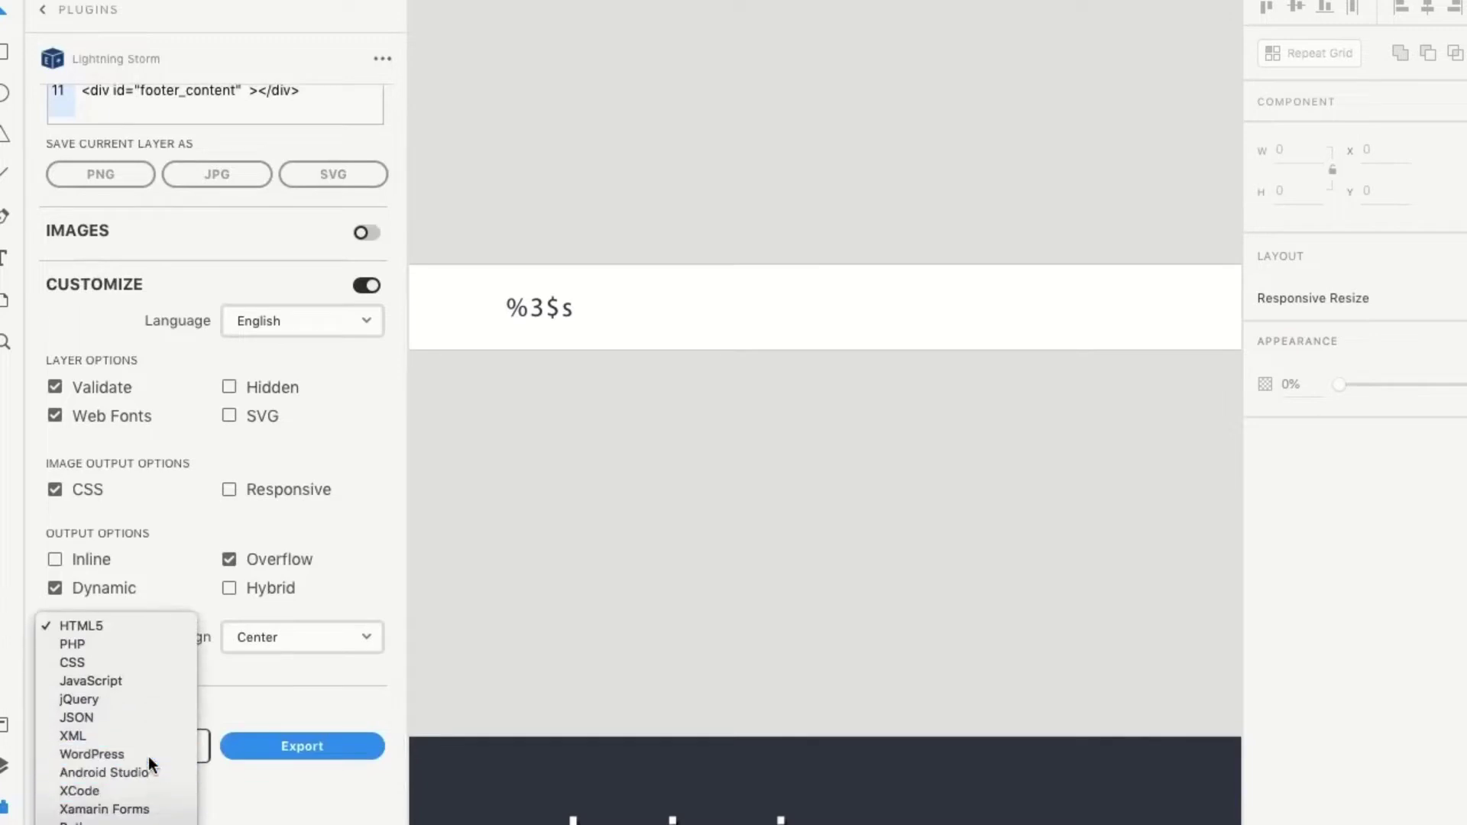
left_click(149, 756)
left_click(324, 748)
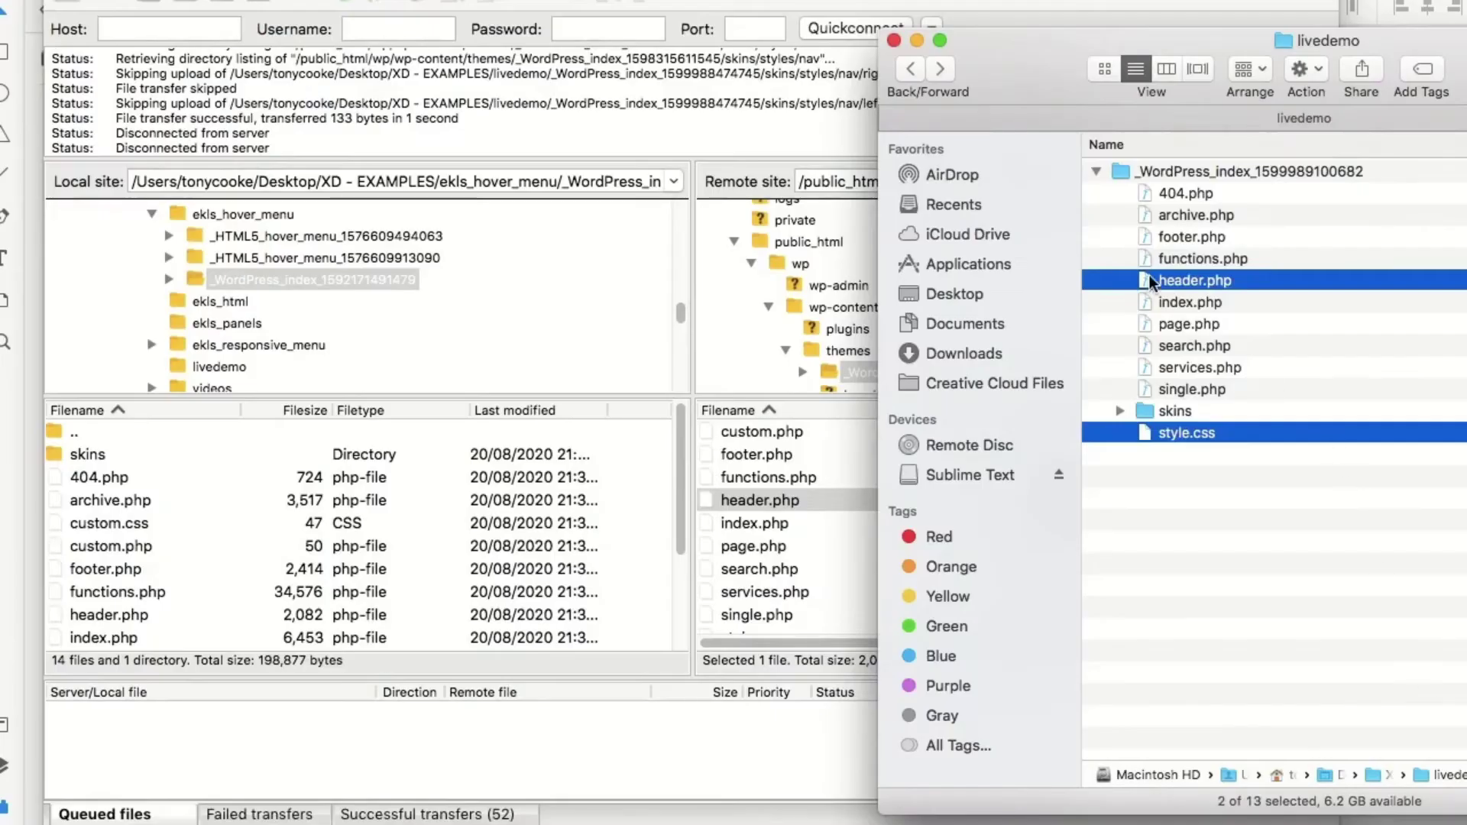
left_click_drag(1149, 279, 769, 462)
left_click_drag(769, 462, 769, 465)
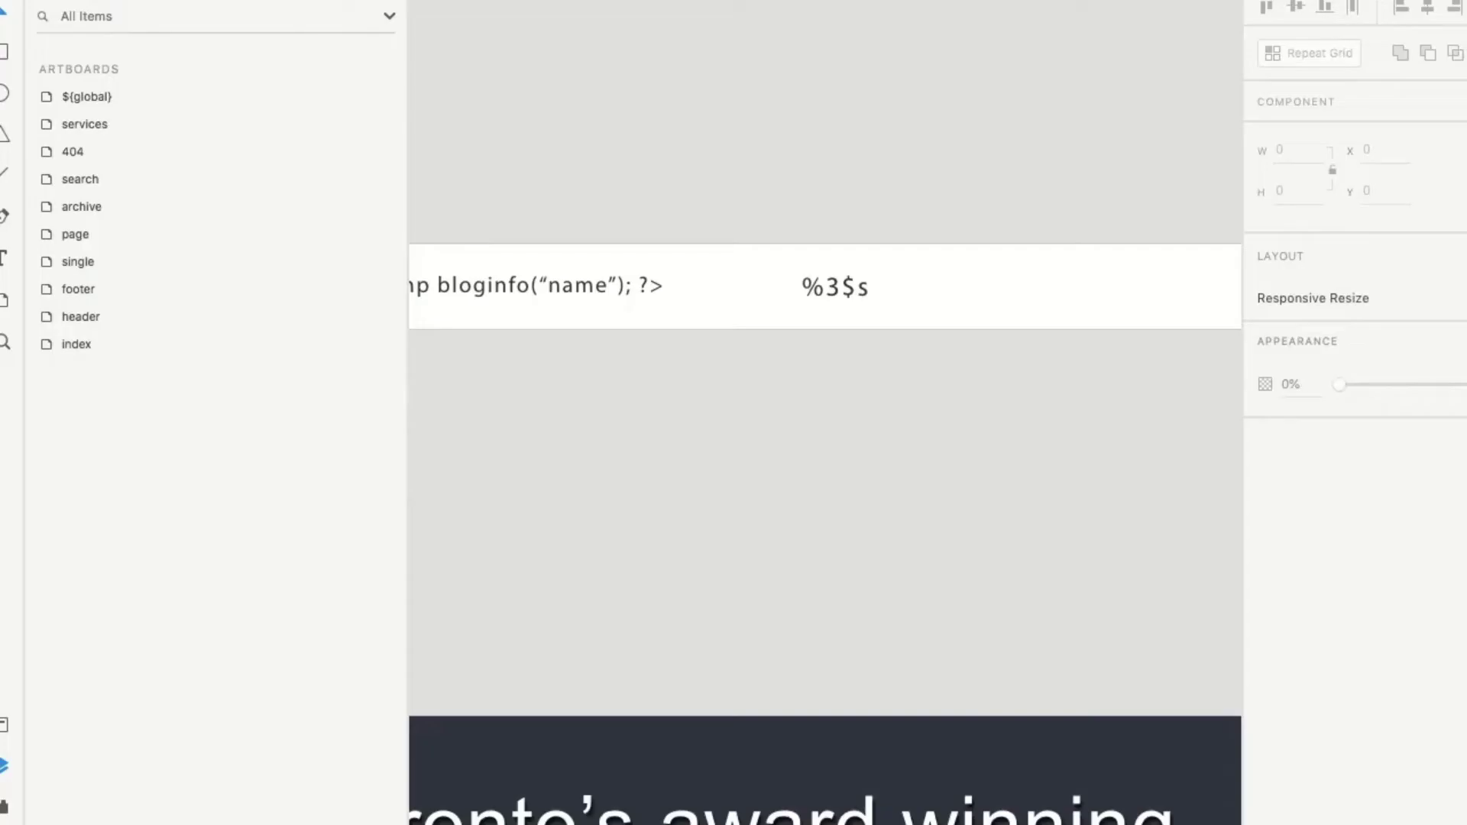
In Adobe XD, show the hidden ${skip} margin group inside header nav and select it to check its extent
left_click(853, 292)
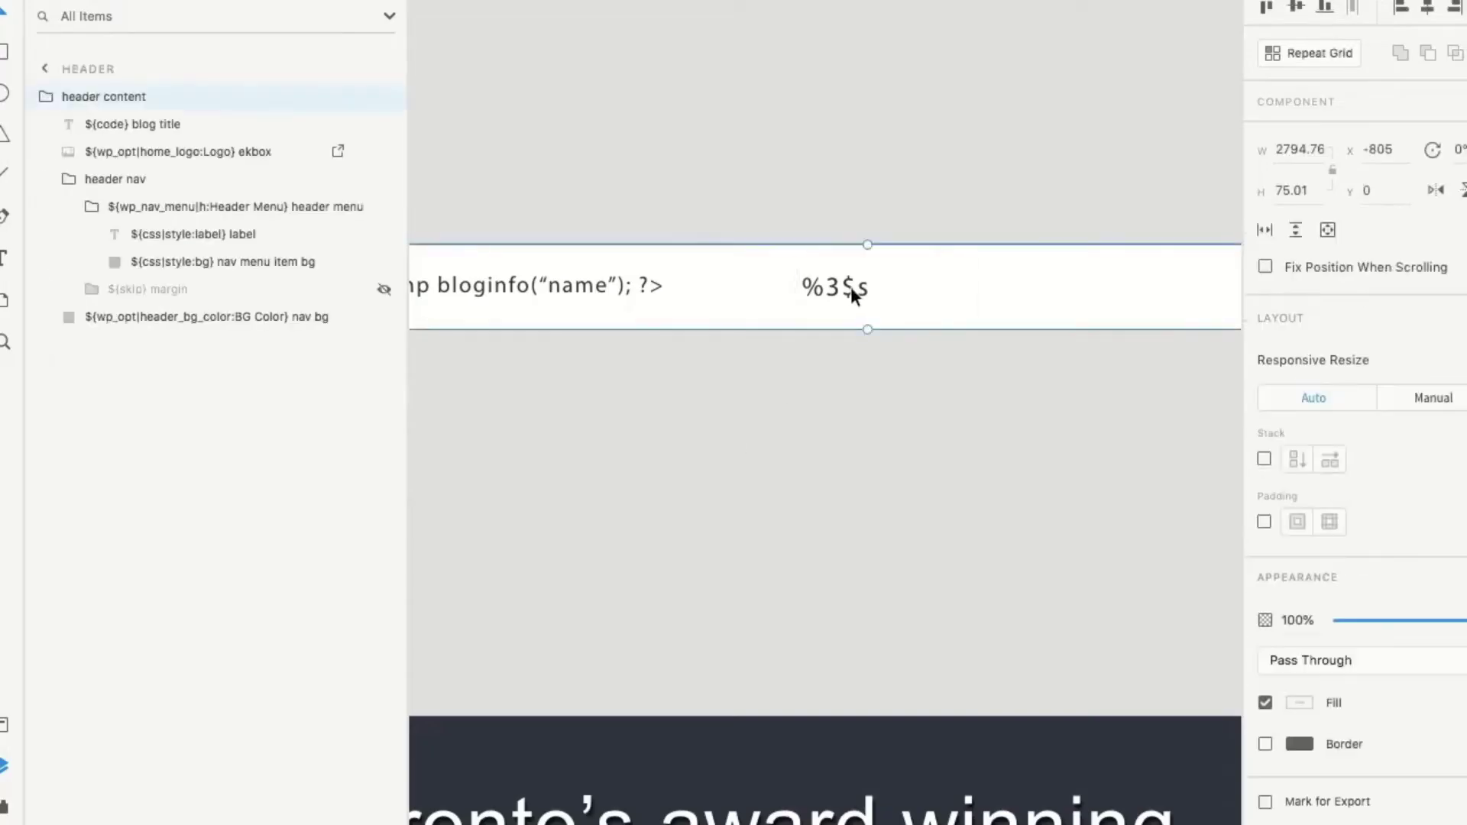
double_click(852, 292)
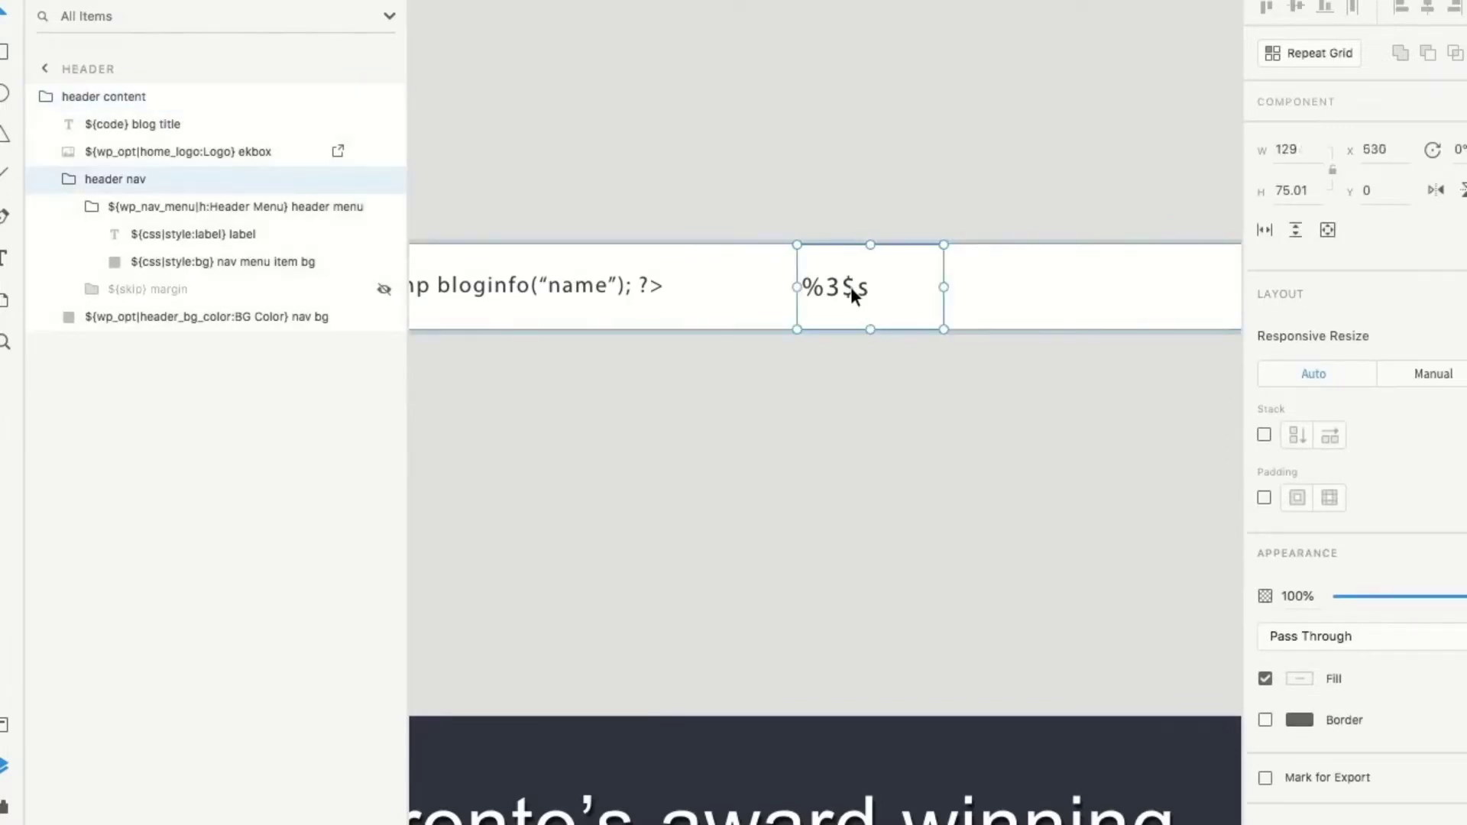
scroll(853, 294, "down", 3)
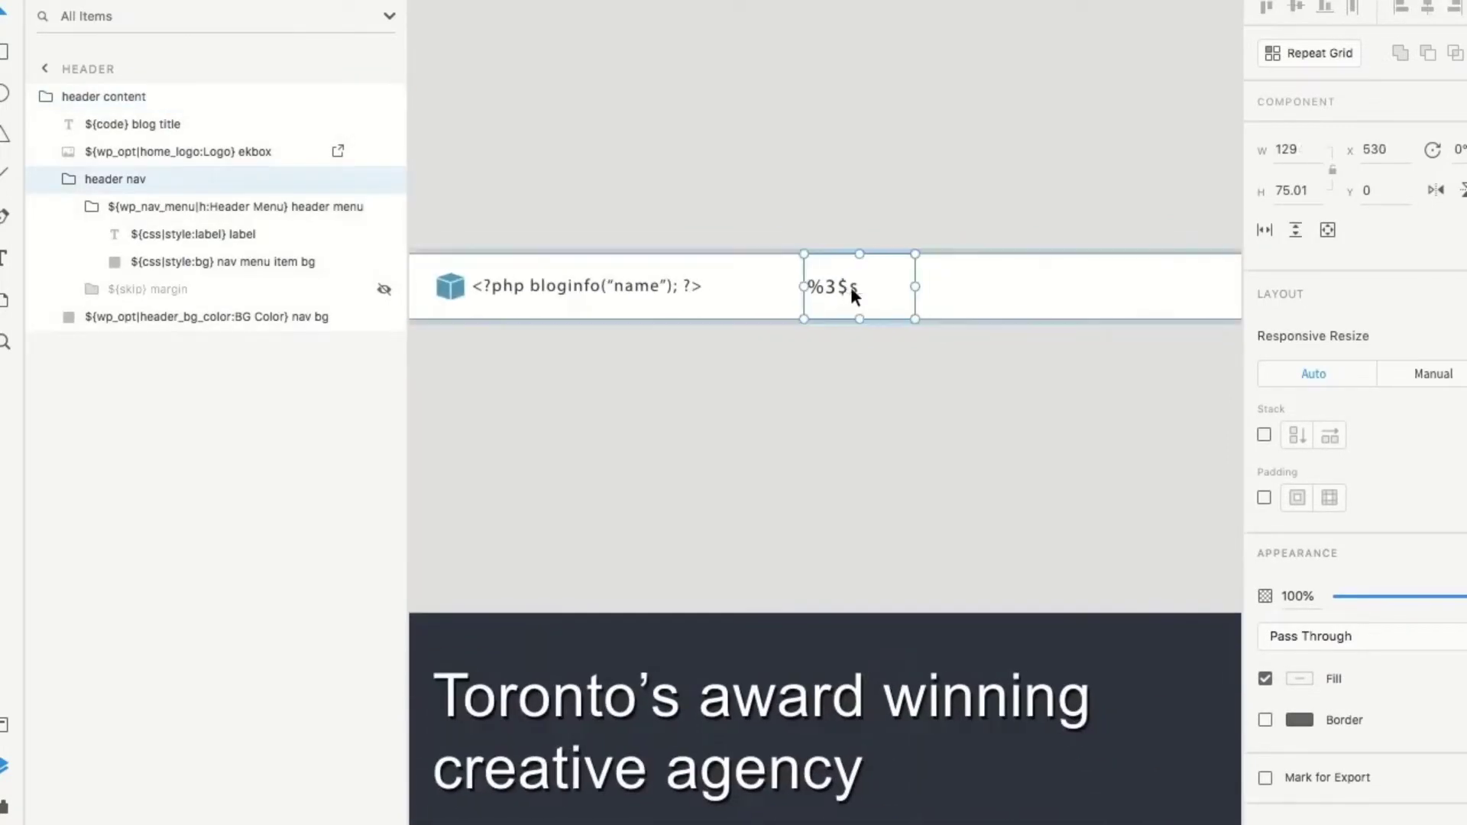
scroll(854, 295, "up", 3)
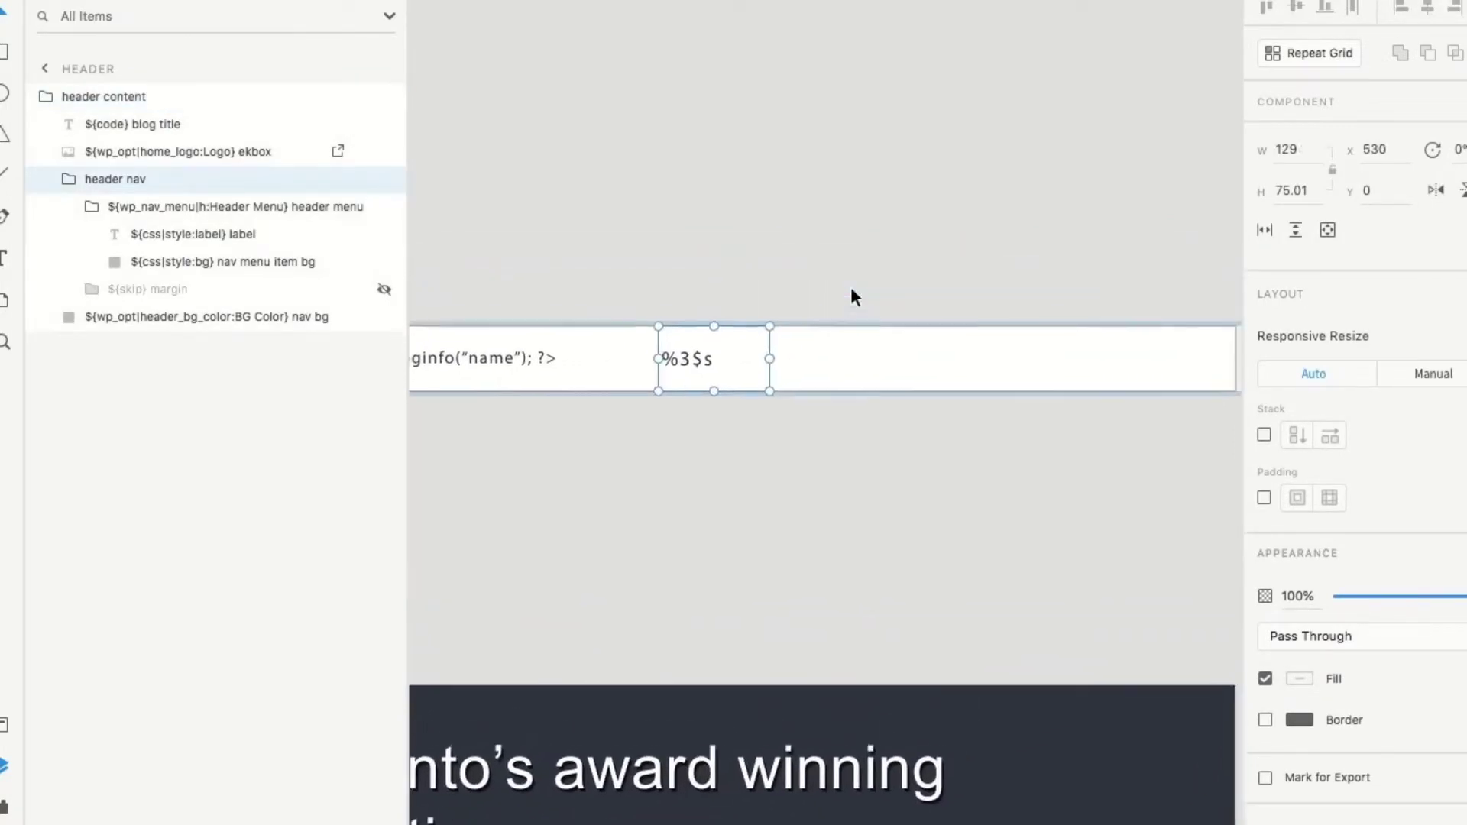
left_click(385, 290)
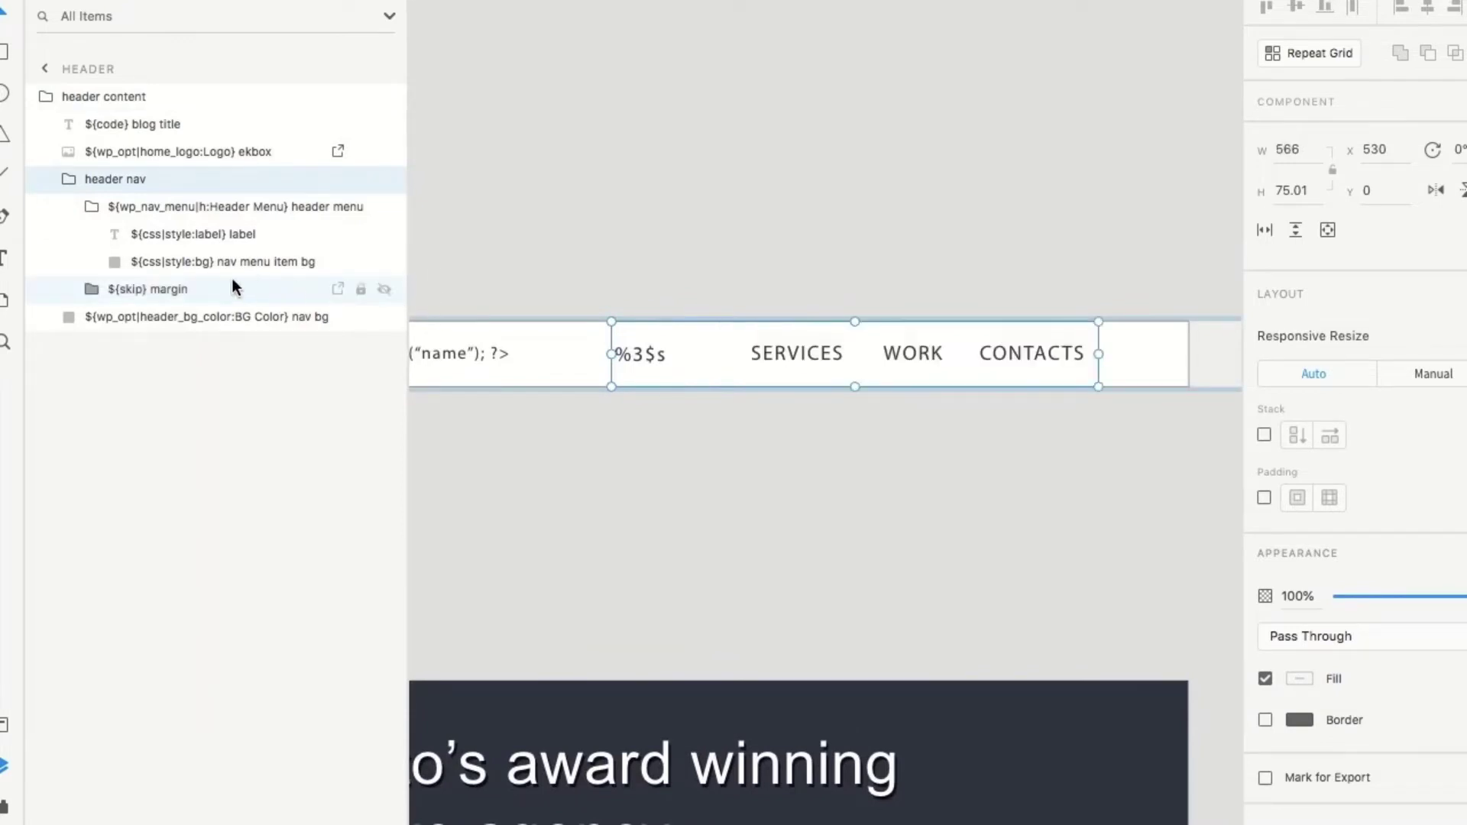
left_click(208, 292)
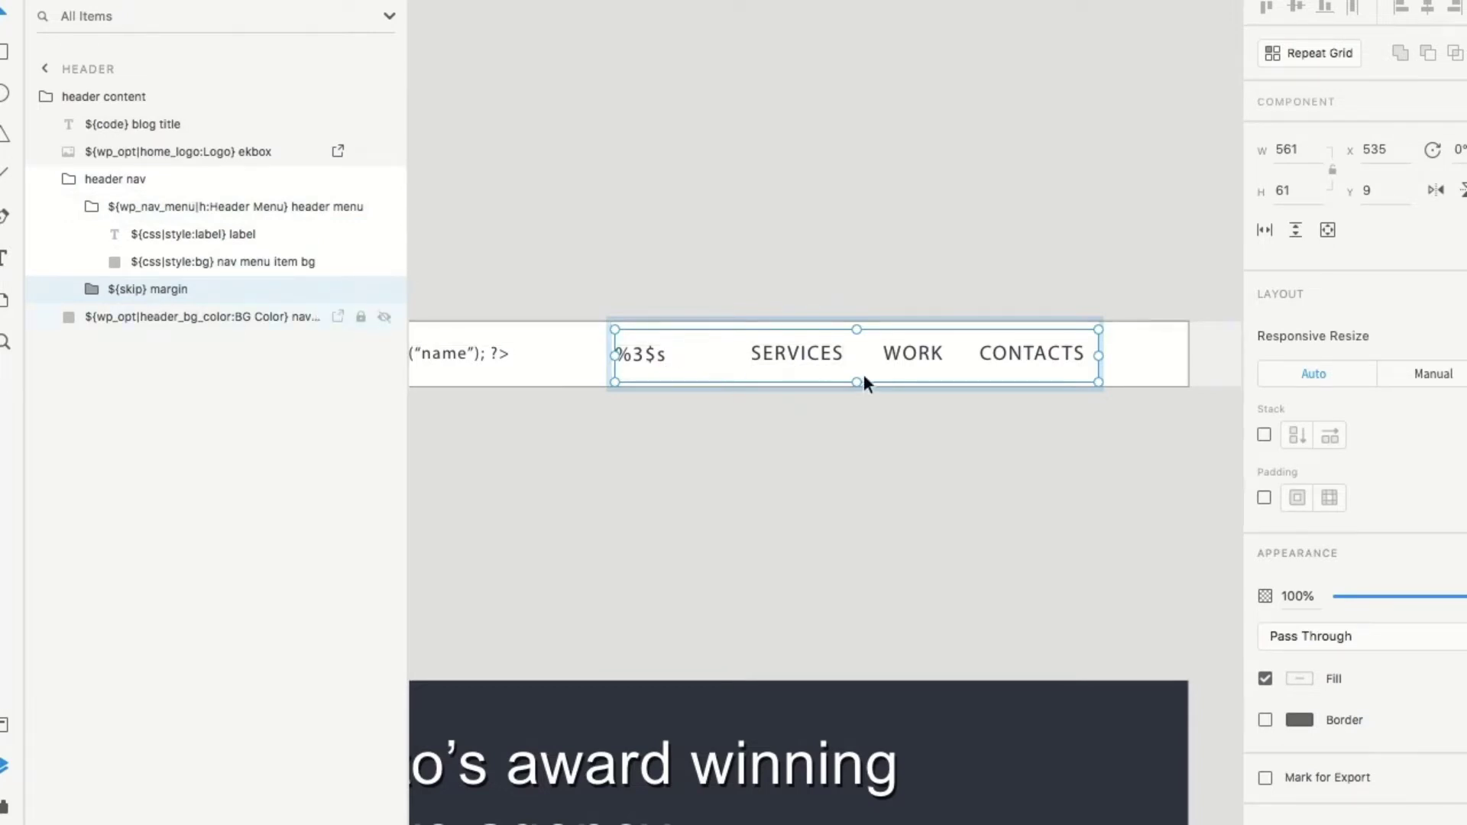
left_click(642, 487)
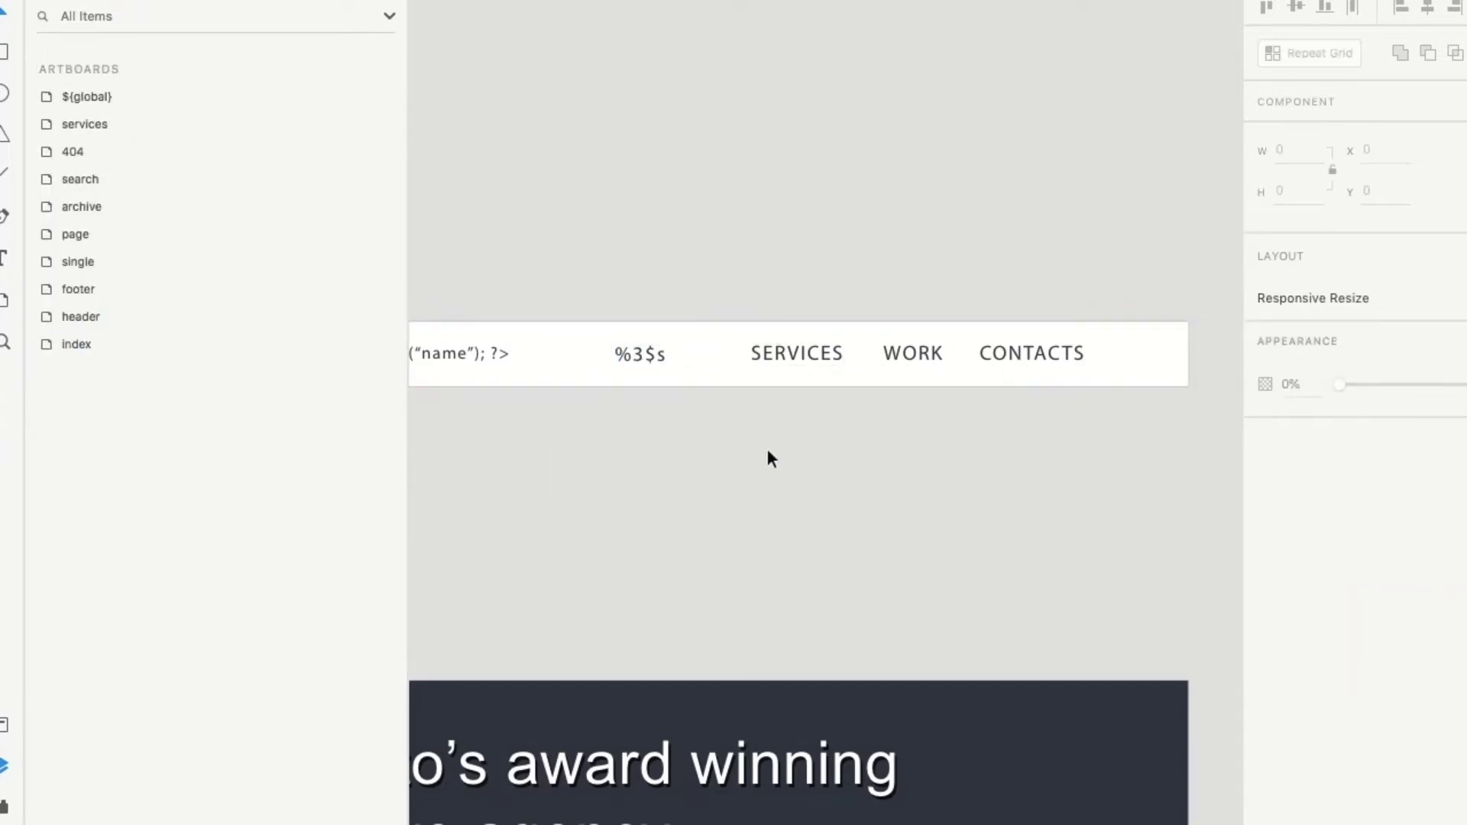
Export the design as WordPress again with the ${skip} margin group visible
left_click(4, 807)
scroll(200, 653, "down", 5)
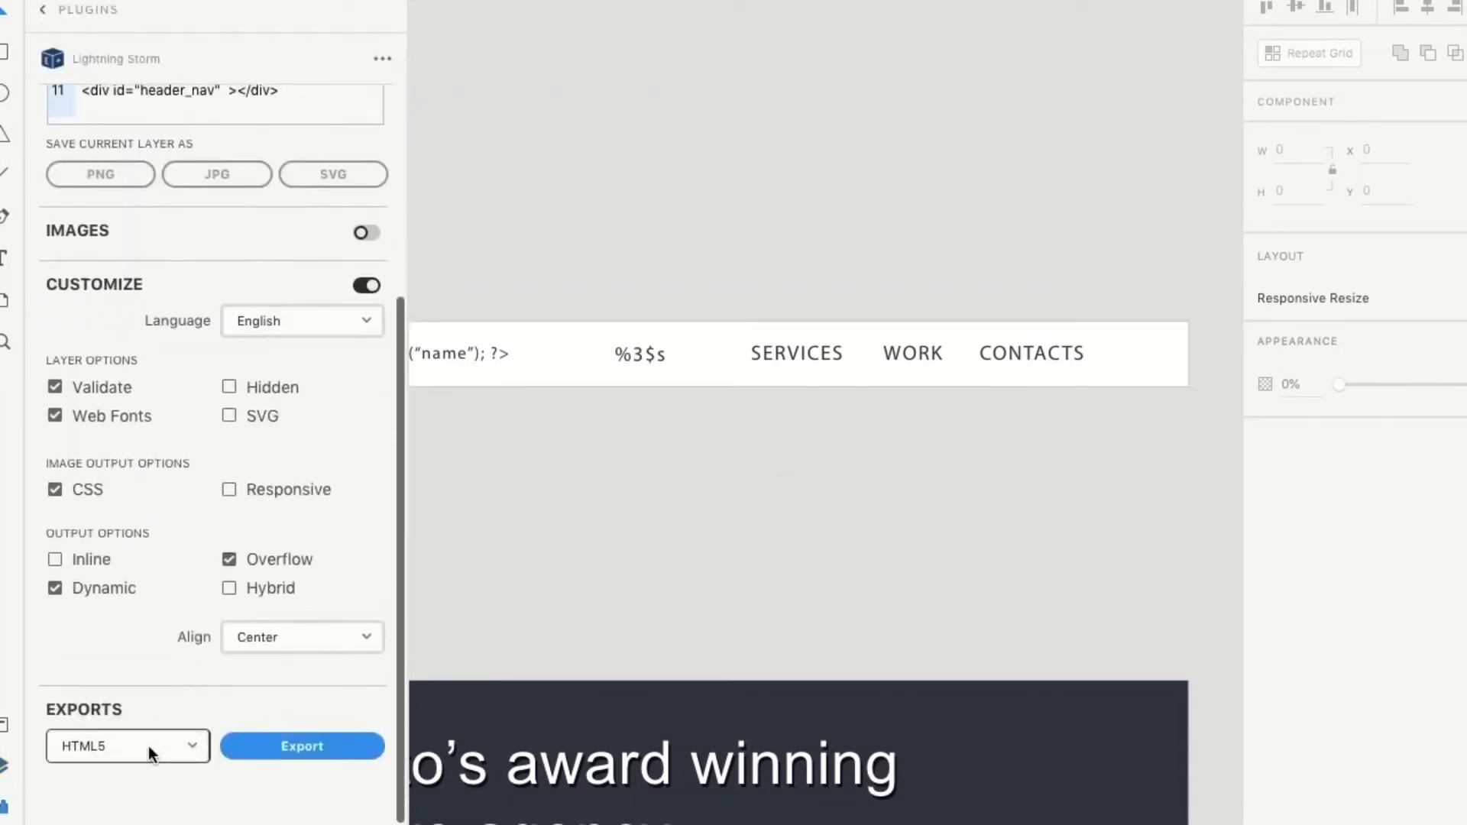
left_click(149, 746)
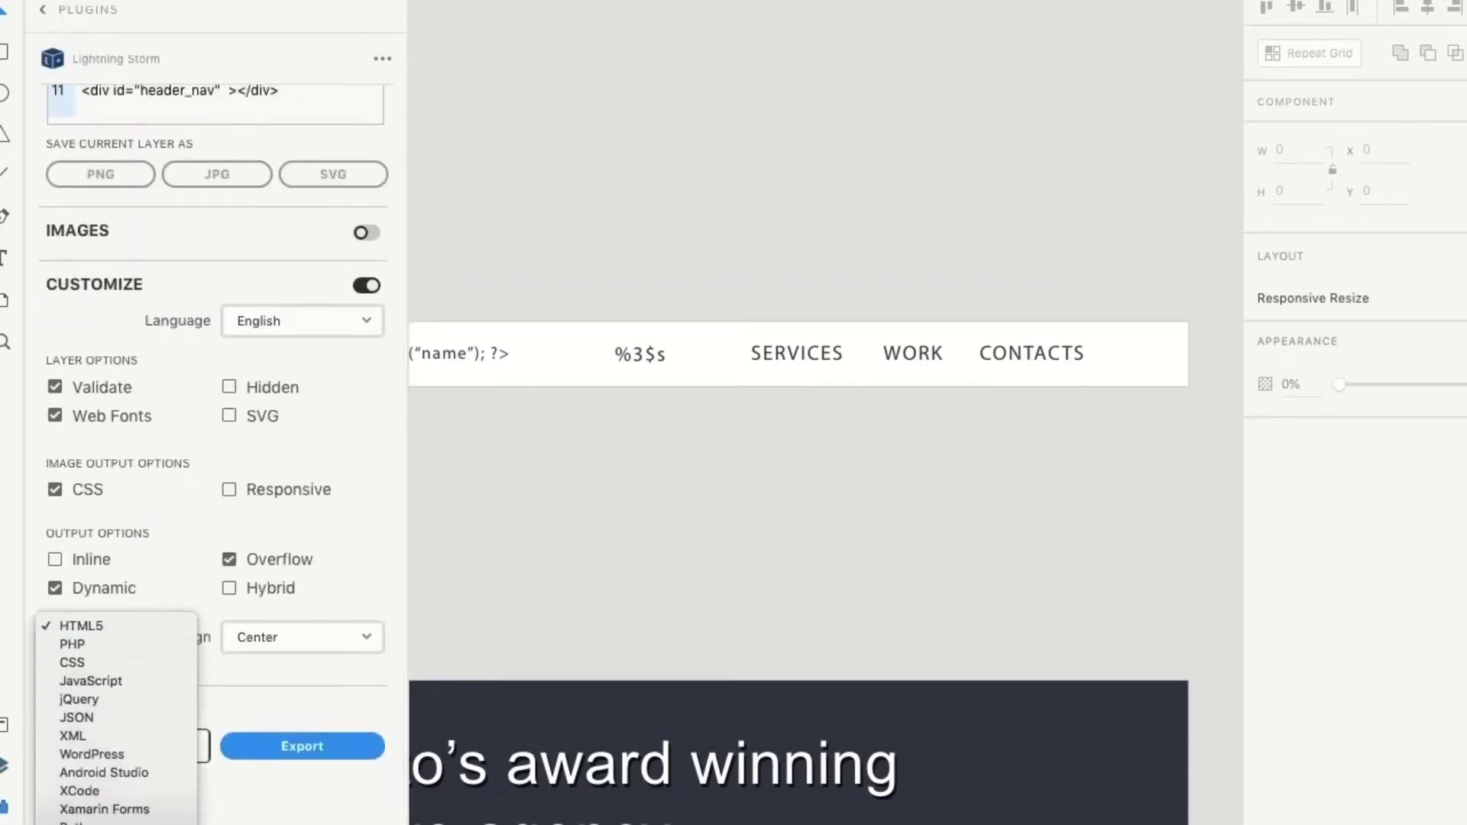
left_click(139, 755)
left_click(318, 749)
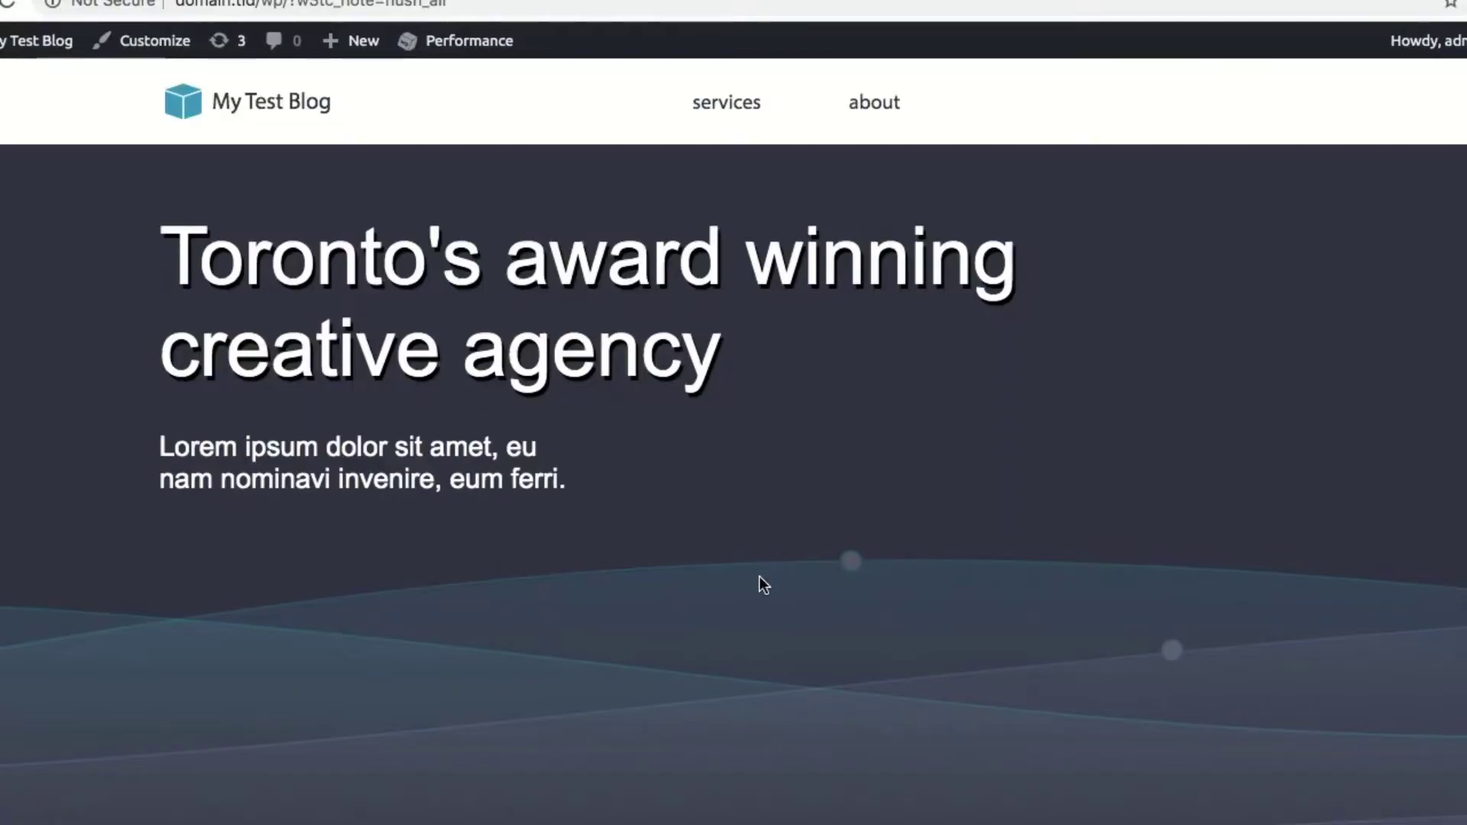
Compare the header menu on the WordPress front page with the header nav group in Adobe XD
right_click(685, 438)
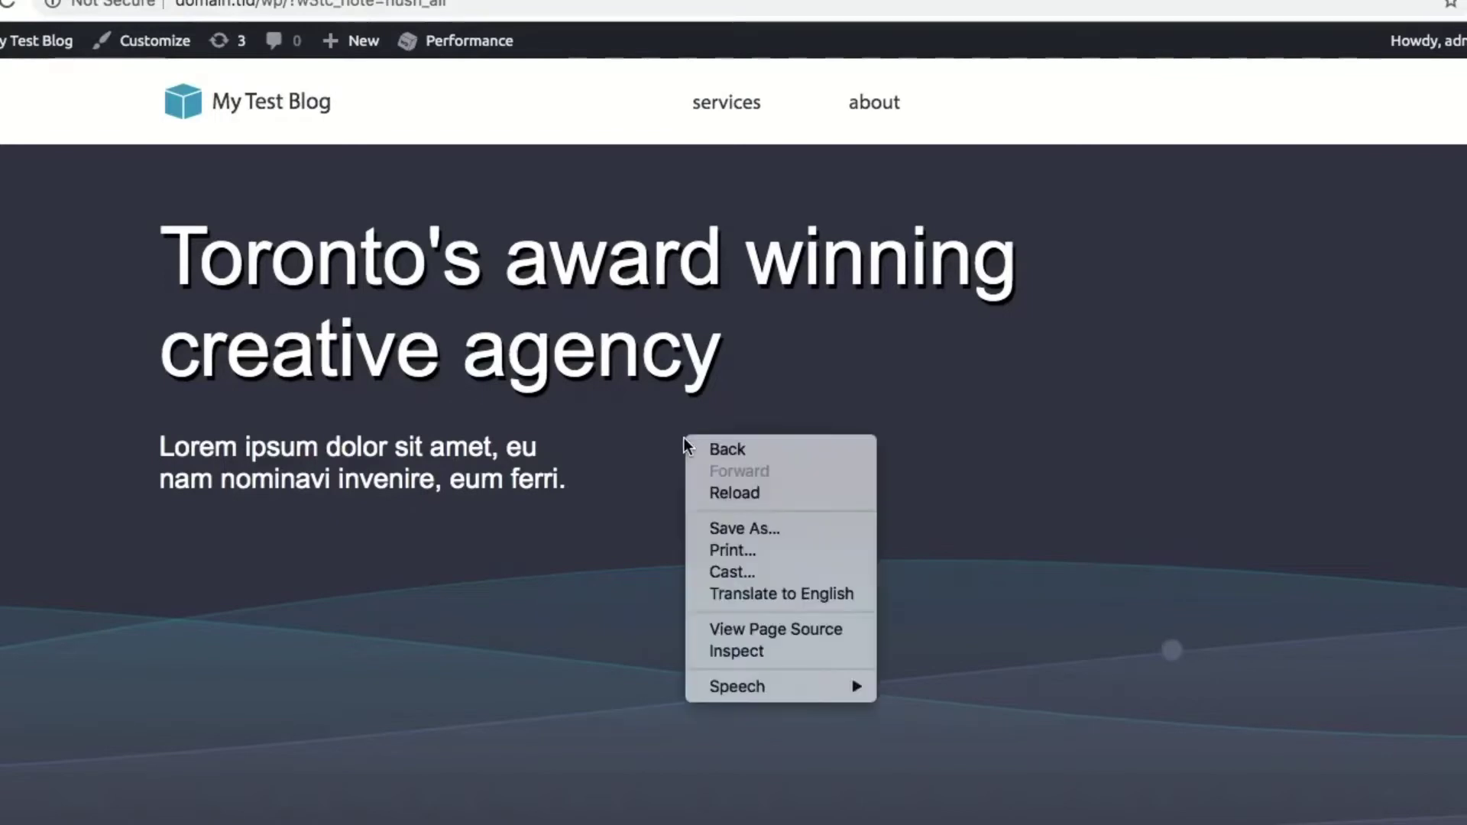
left_click(668, 418)
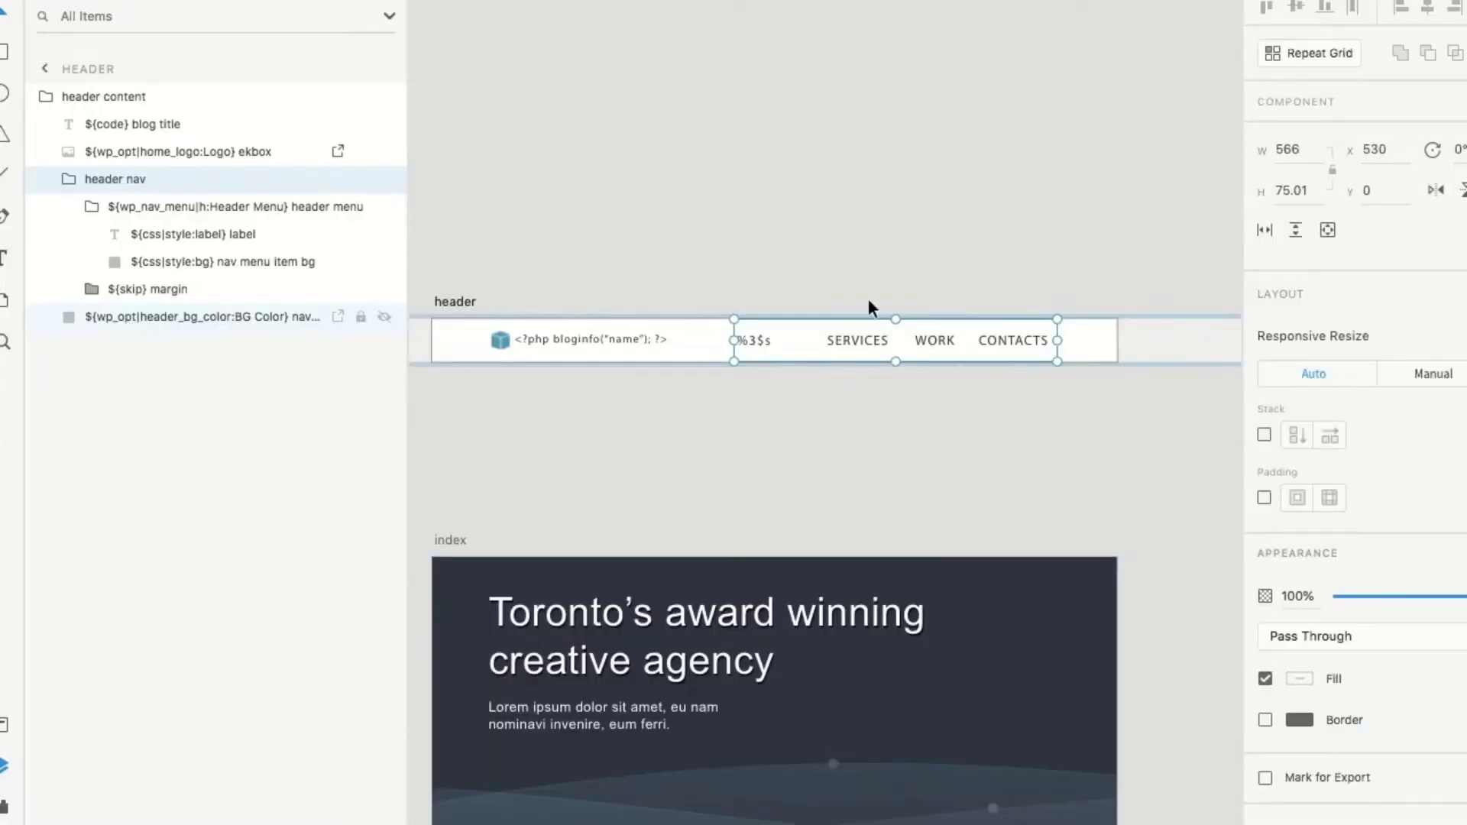
scroll(865, 345, "up", 5)
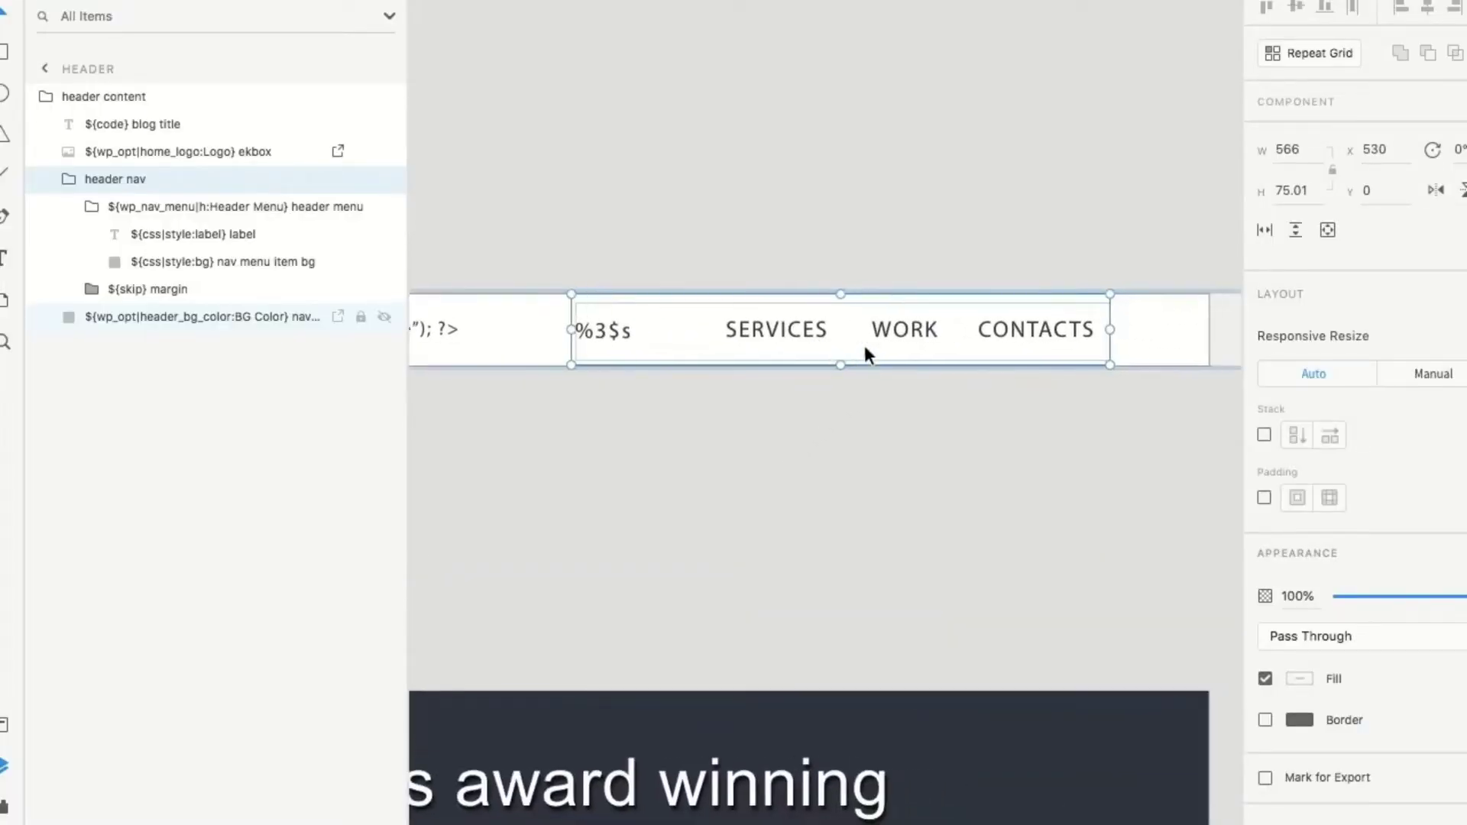
scroll(863, 341, "right", 2)
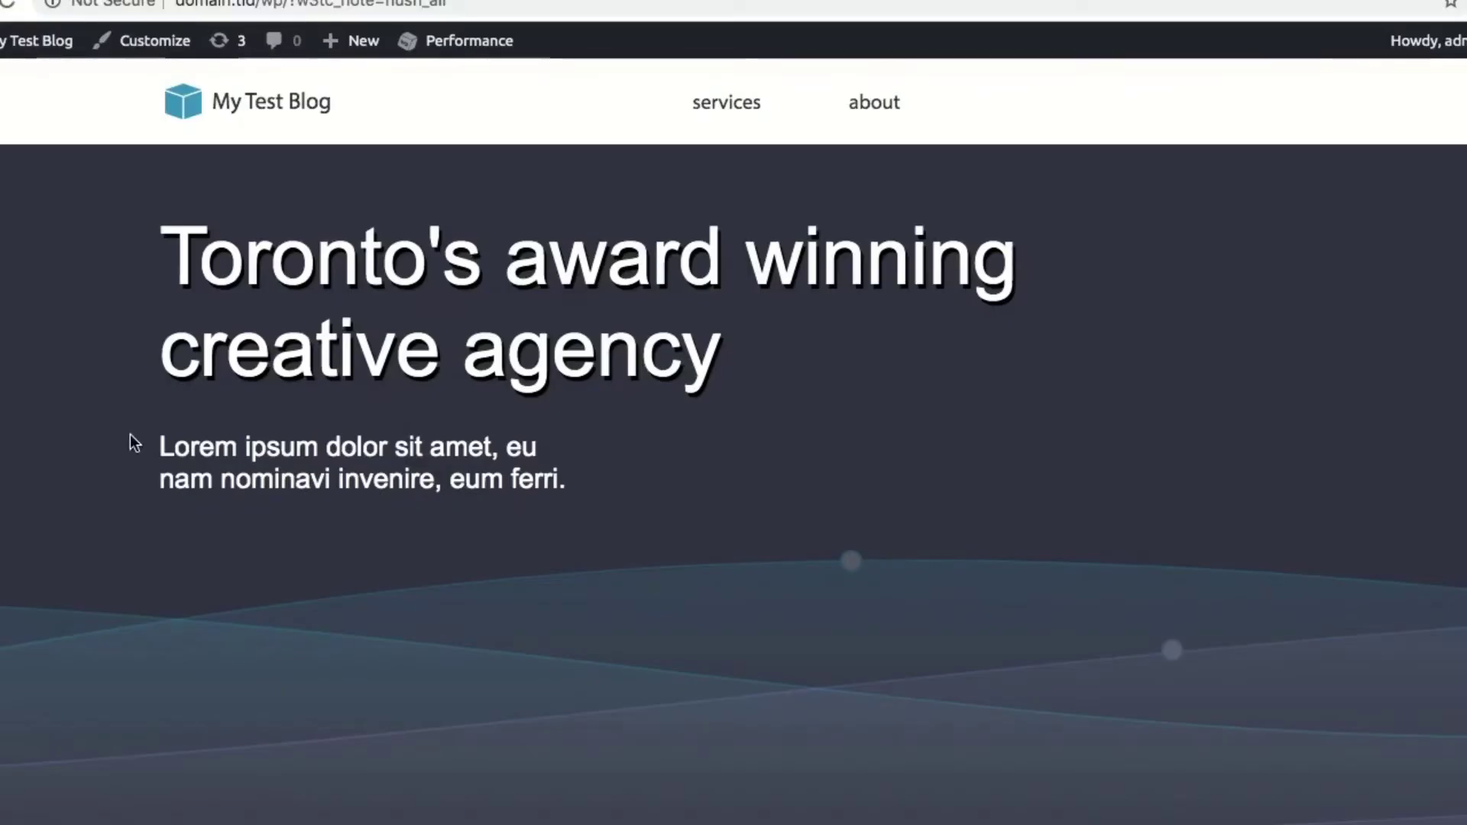
Expand the footer content group in Adobe XD and open the footer bg layer's name to examine its tag
scroll(143, 508, "down", 1)
scroll(143, 509, "down", 15)
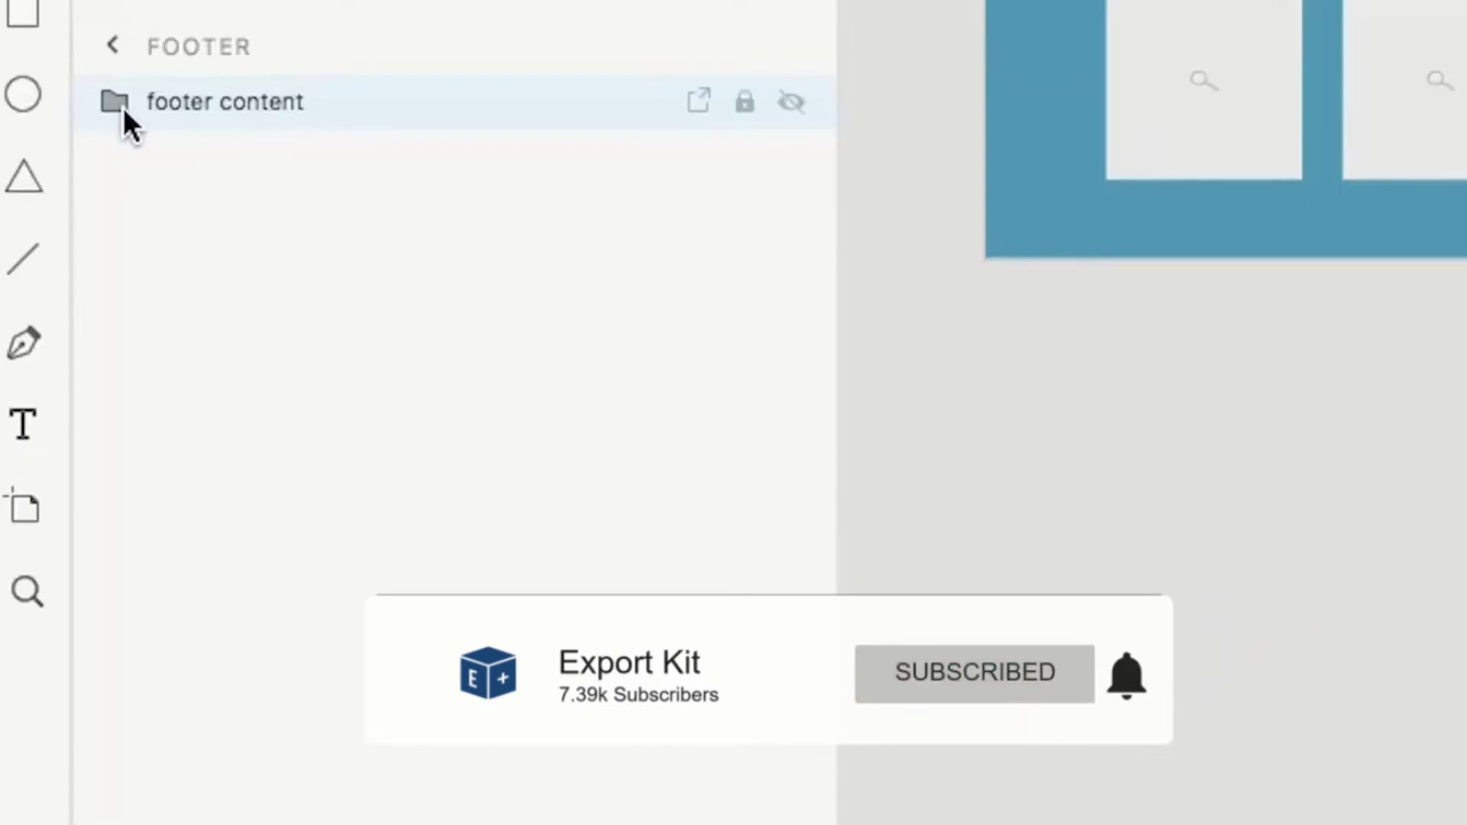
left_click(116, 102)
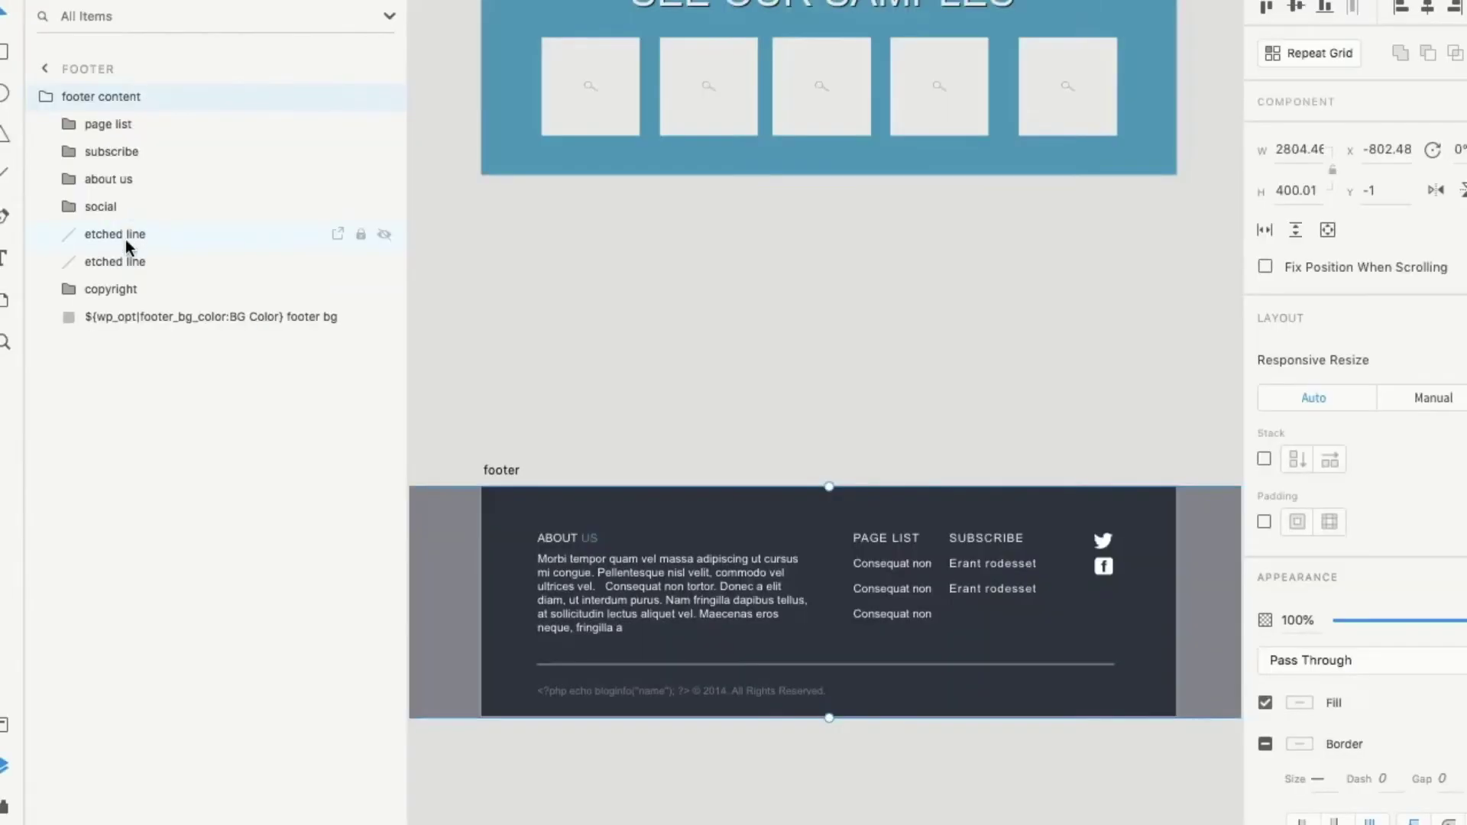
left_click(126, 240)
double_click(212, 319)
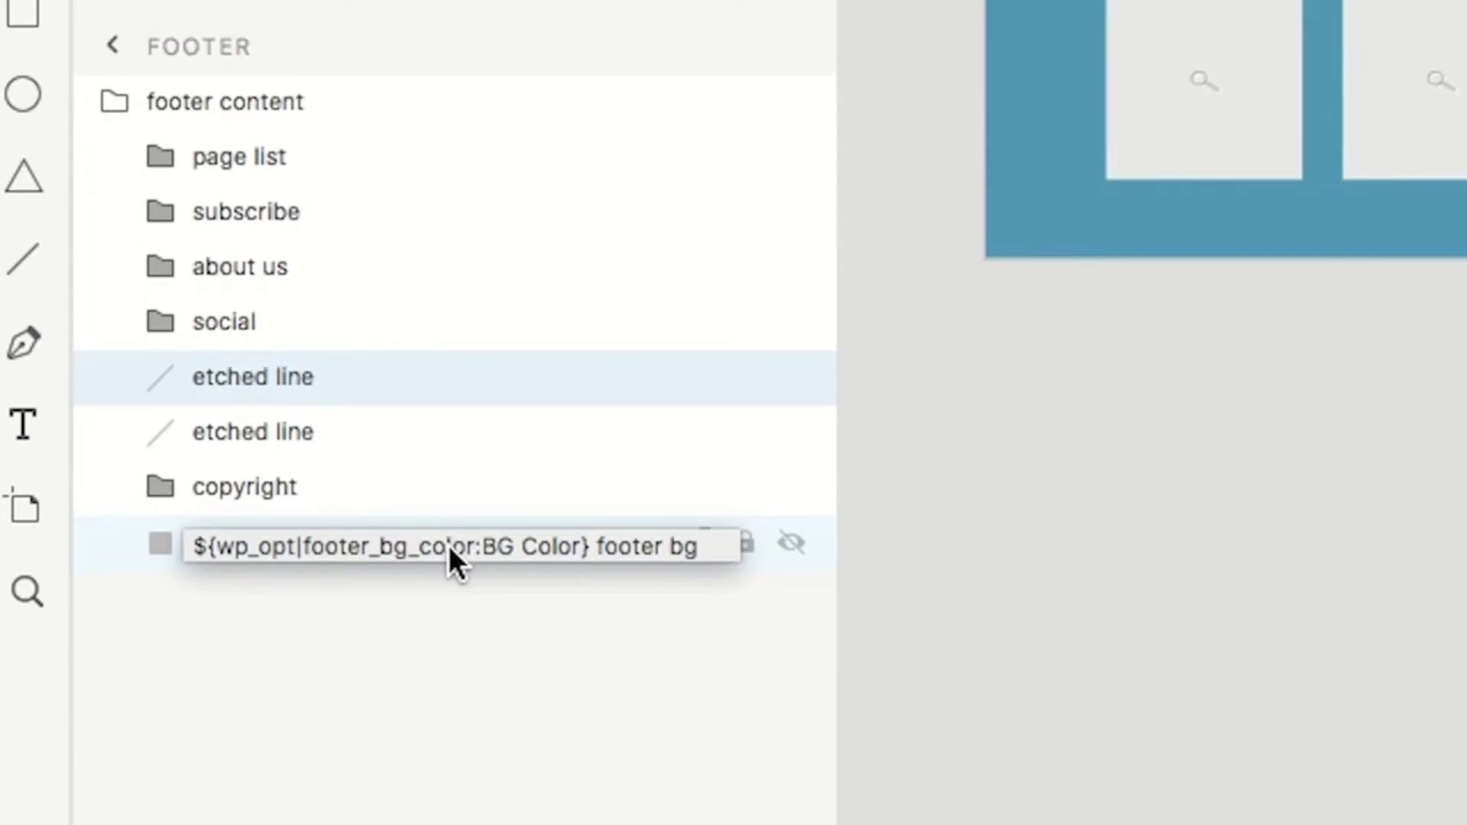
Examine the footer artboard's layout and background extent, and the ${wp_opt|footer_bg_color:BG Color} tag in the footer bg layer's name
key("Return")
scroll(689, 659, "down", 5)
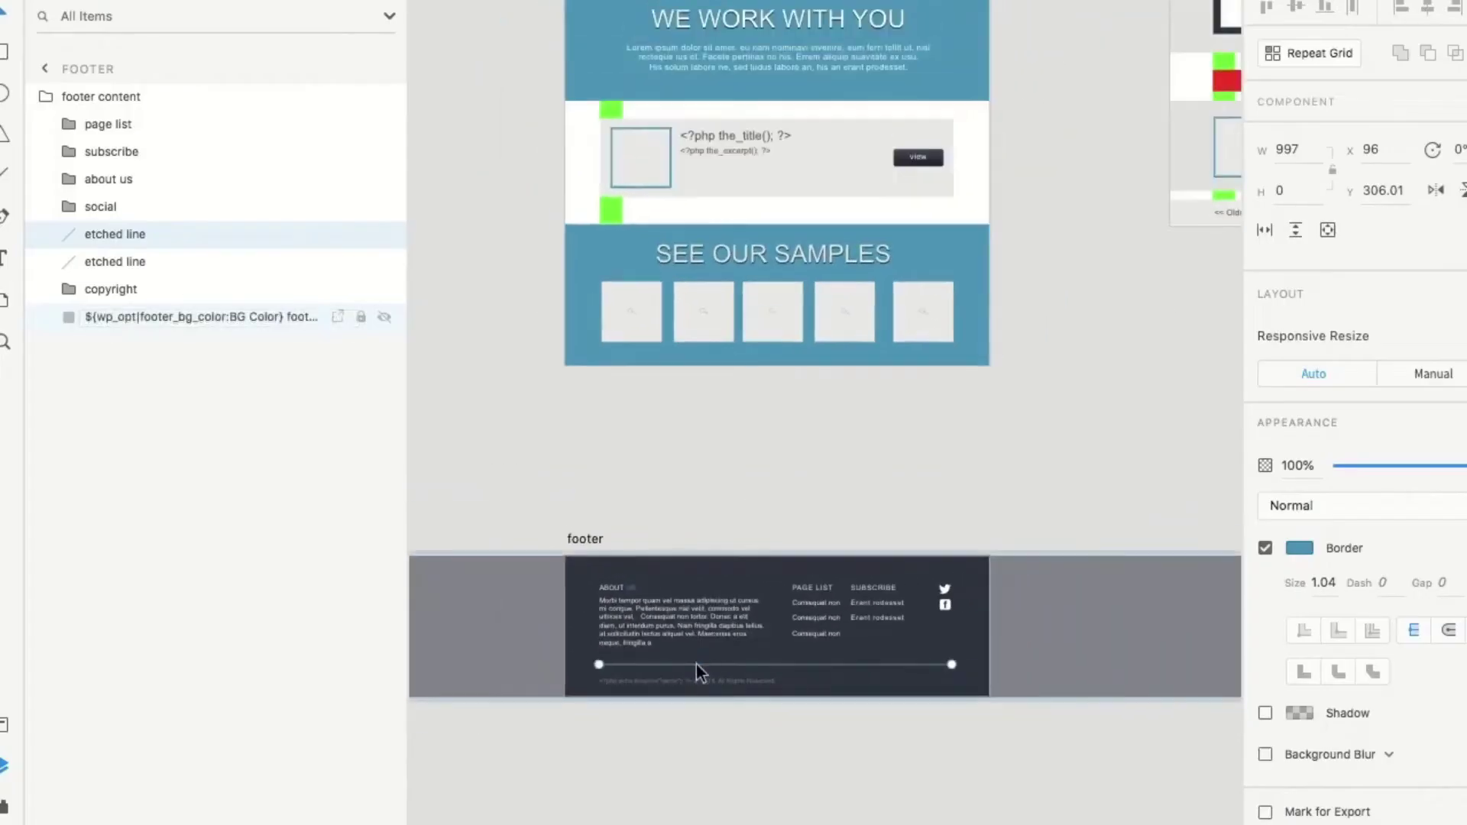
scroll(695, 663, "down", 5)
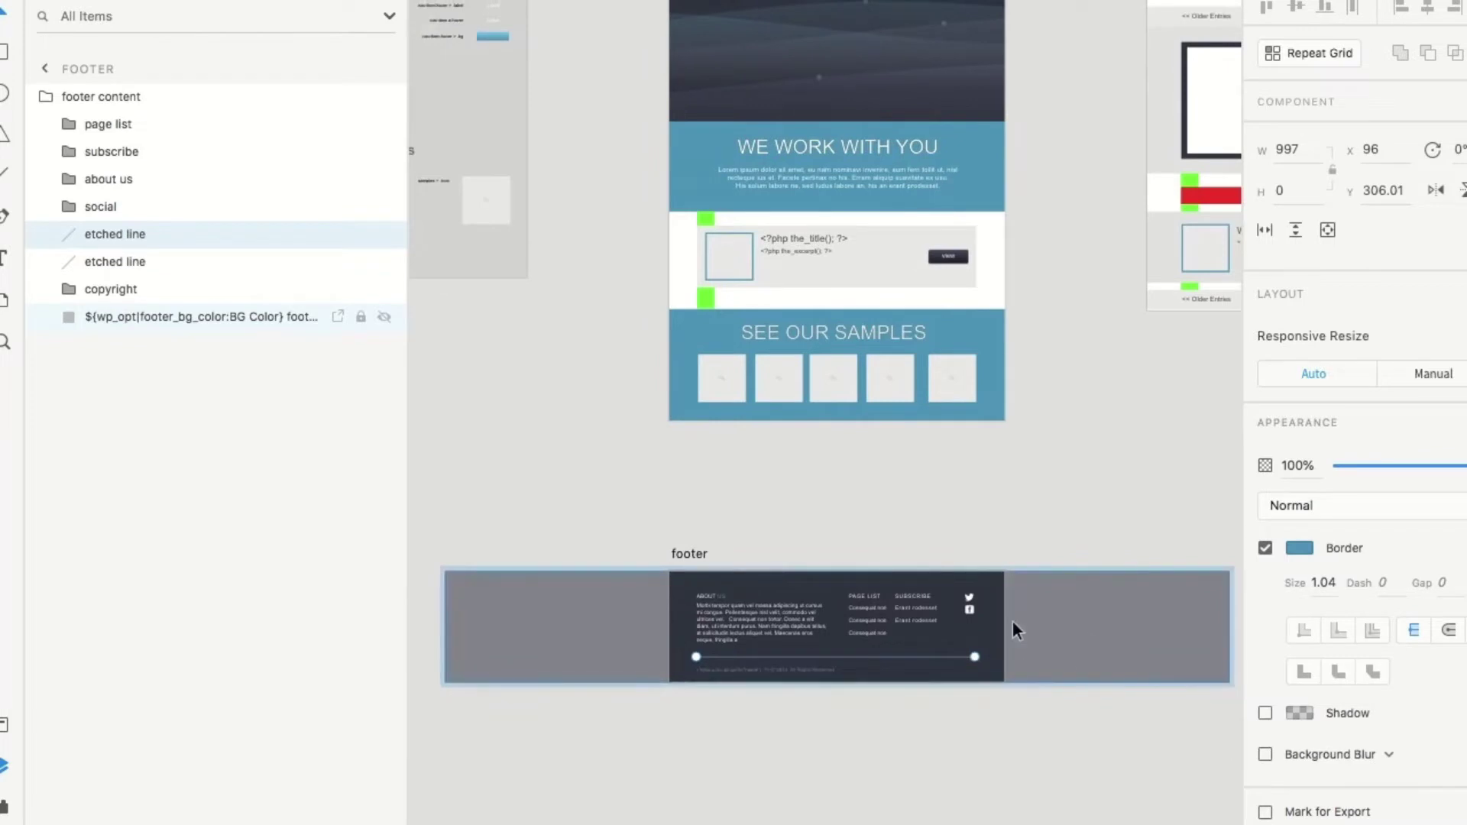
scroll(750, 625, "up", 5)
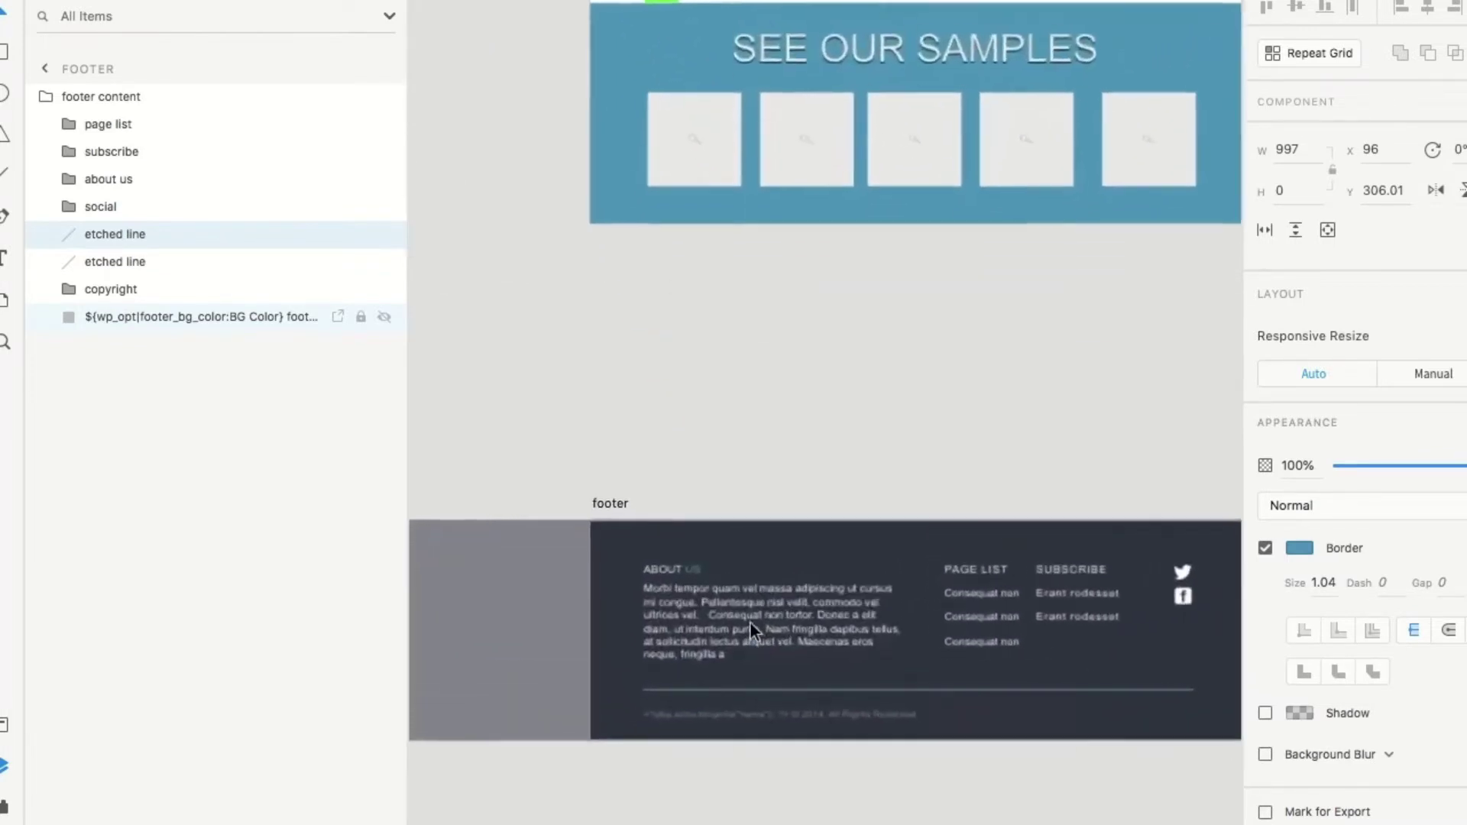
scroll(750, 621, "up", 4)
scroll(750, 622, "down", 2)
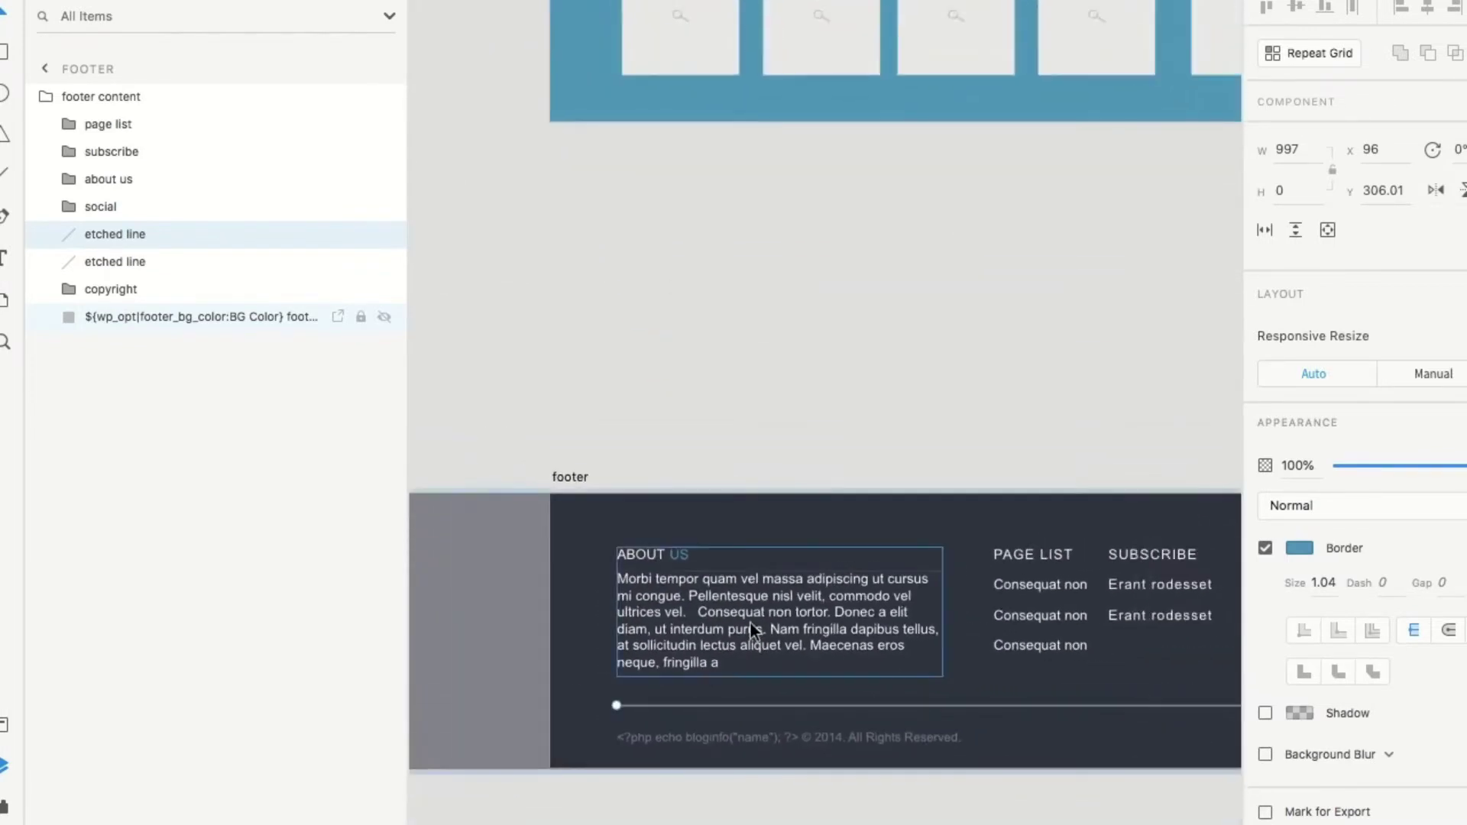
scroll(750, 621, "down", 3)
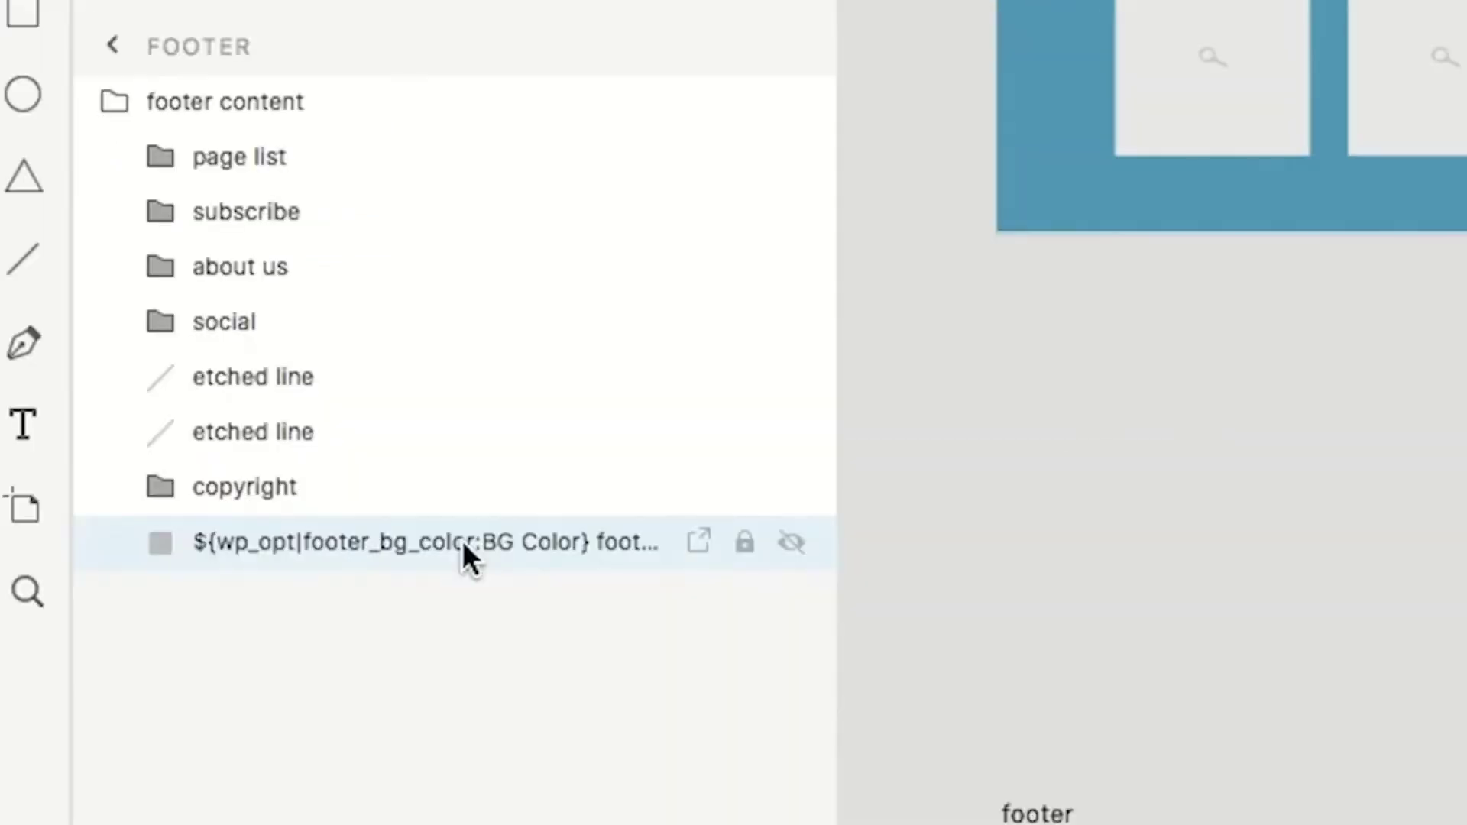
double_click(463, 546)
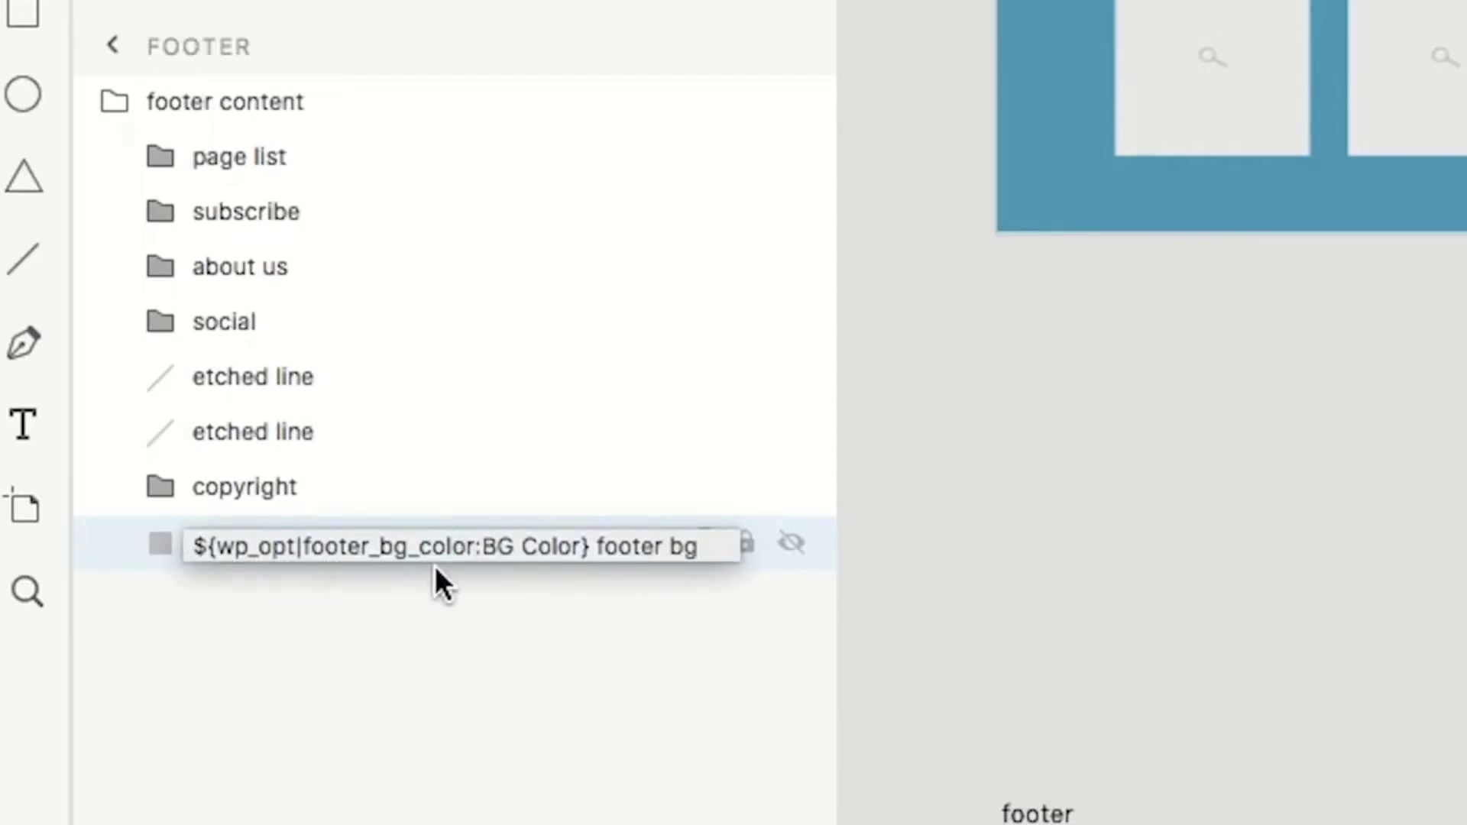
key("Return")
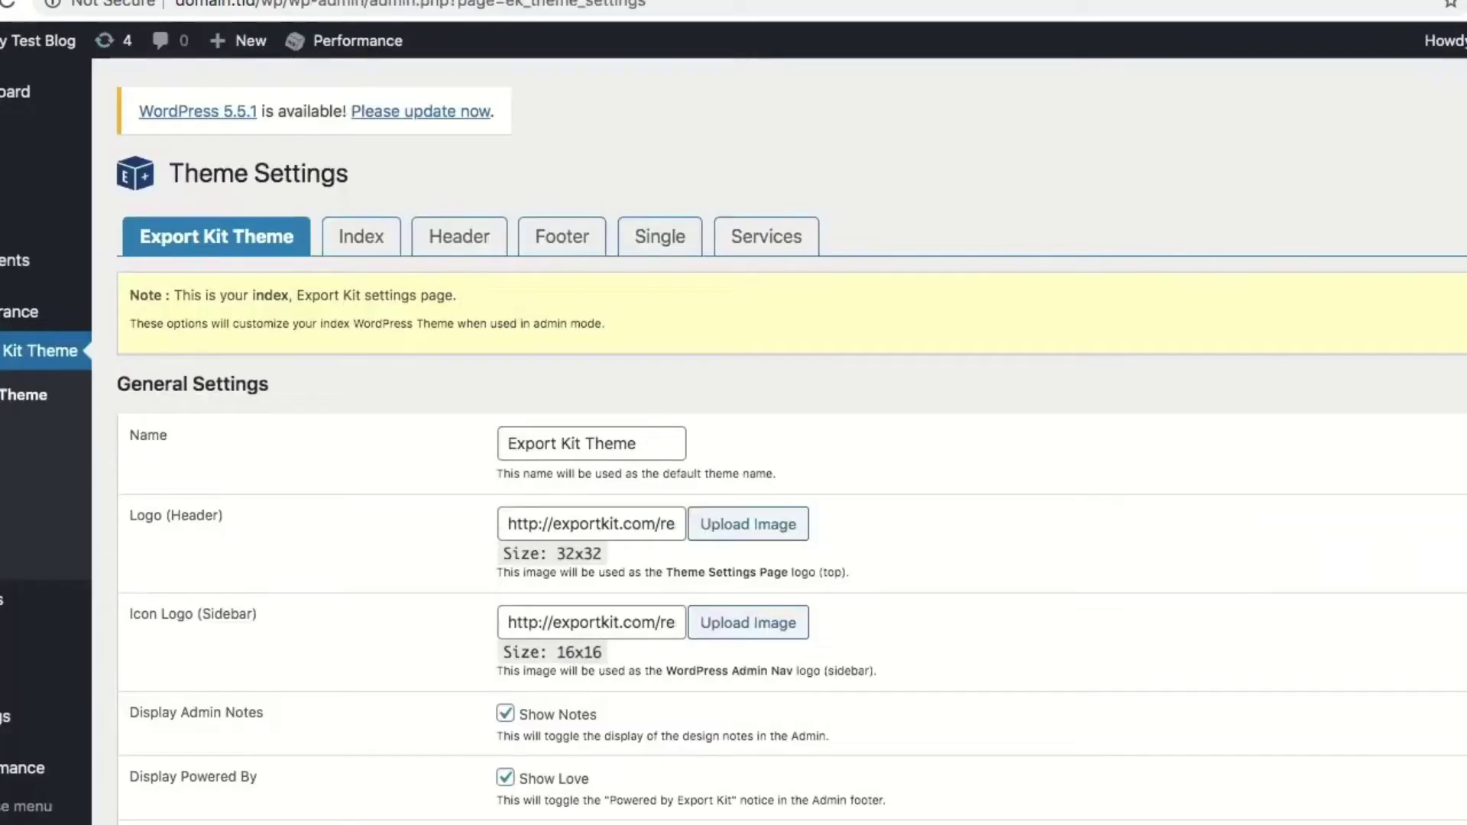
In the WordPress theme's Footer settings, set BG Color to bright green, save it and reload the front page to check the footer
left_click(566, 246)
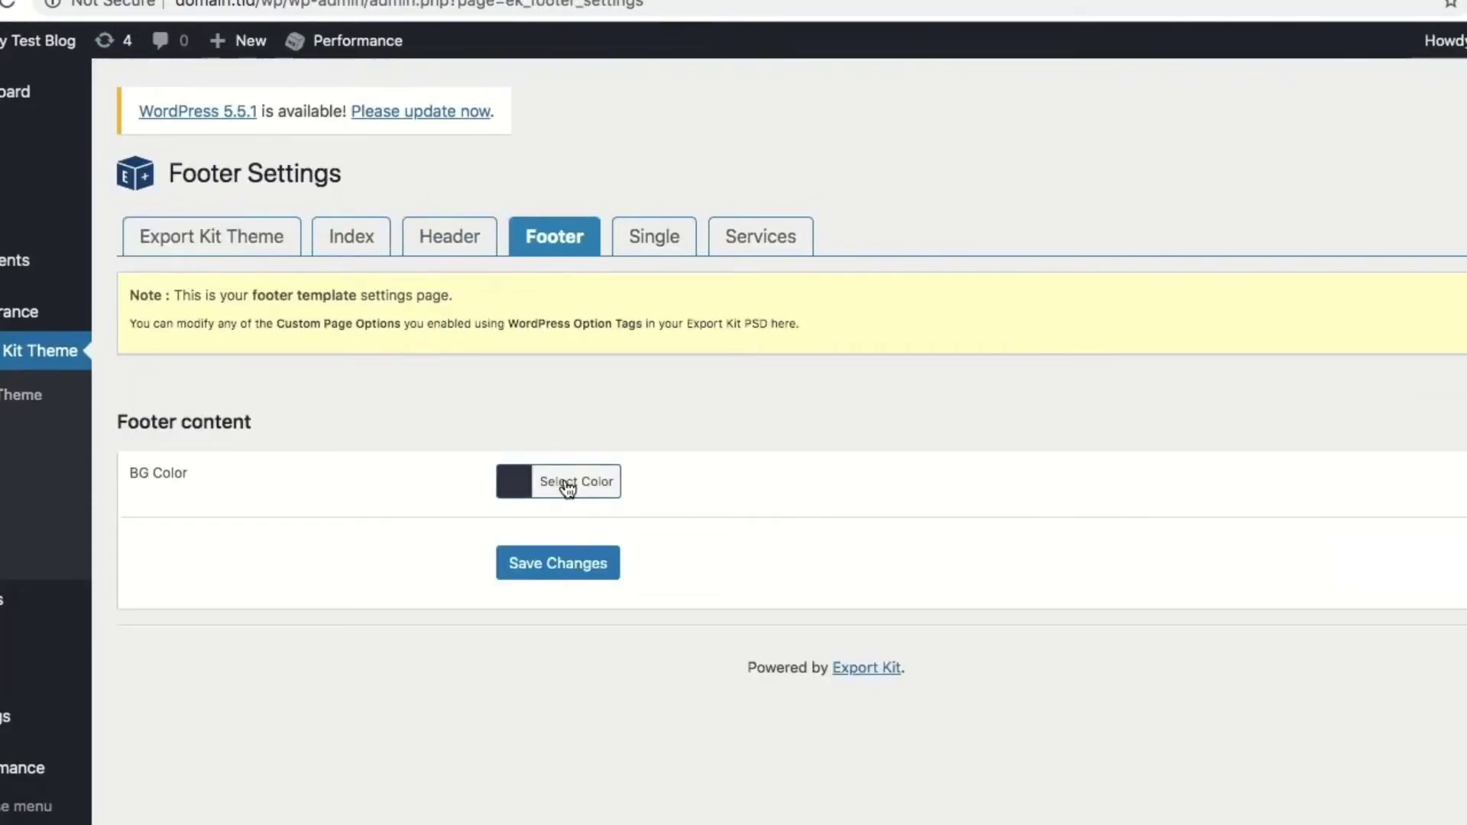
left_click(568, 483)
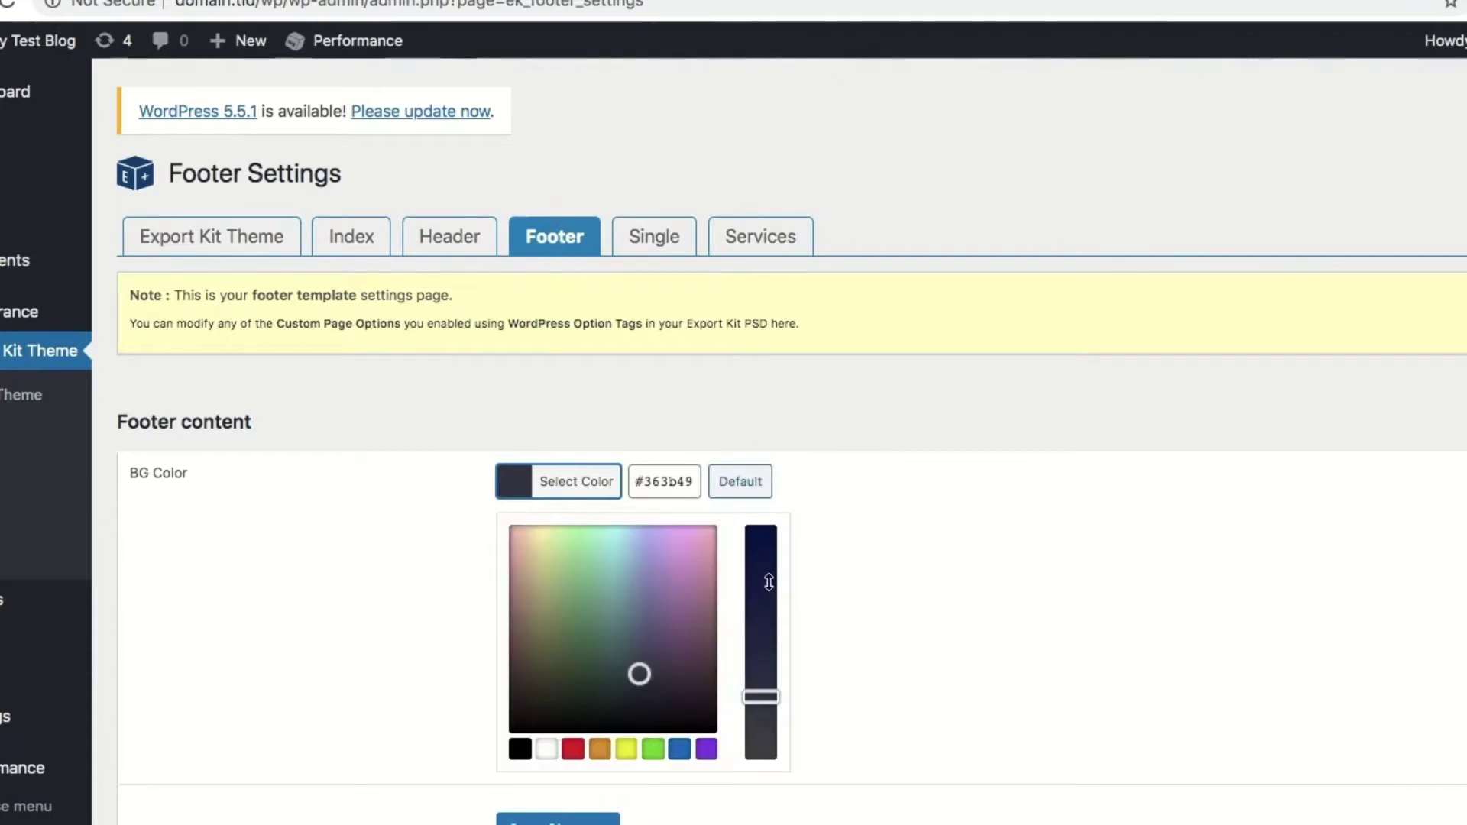
left_click_drag(760, 583, 760, 529)
left_click(577, 566)
left_click(558, 819)
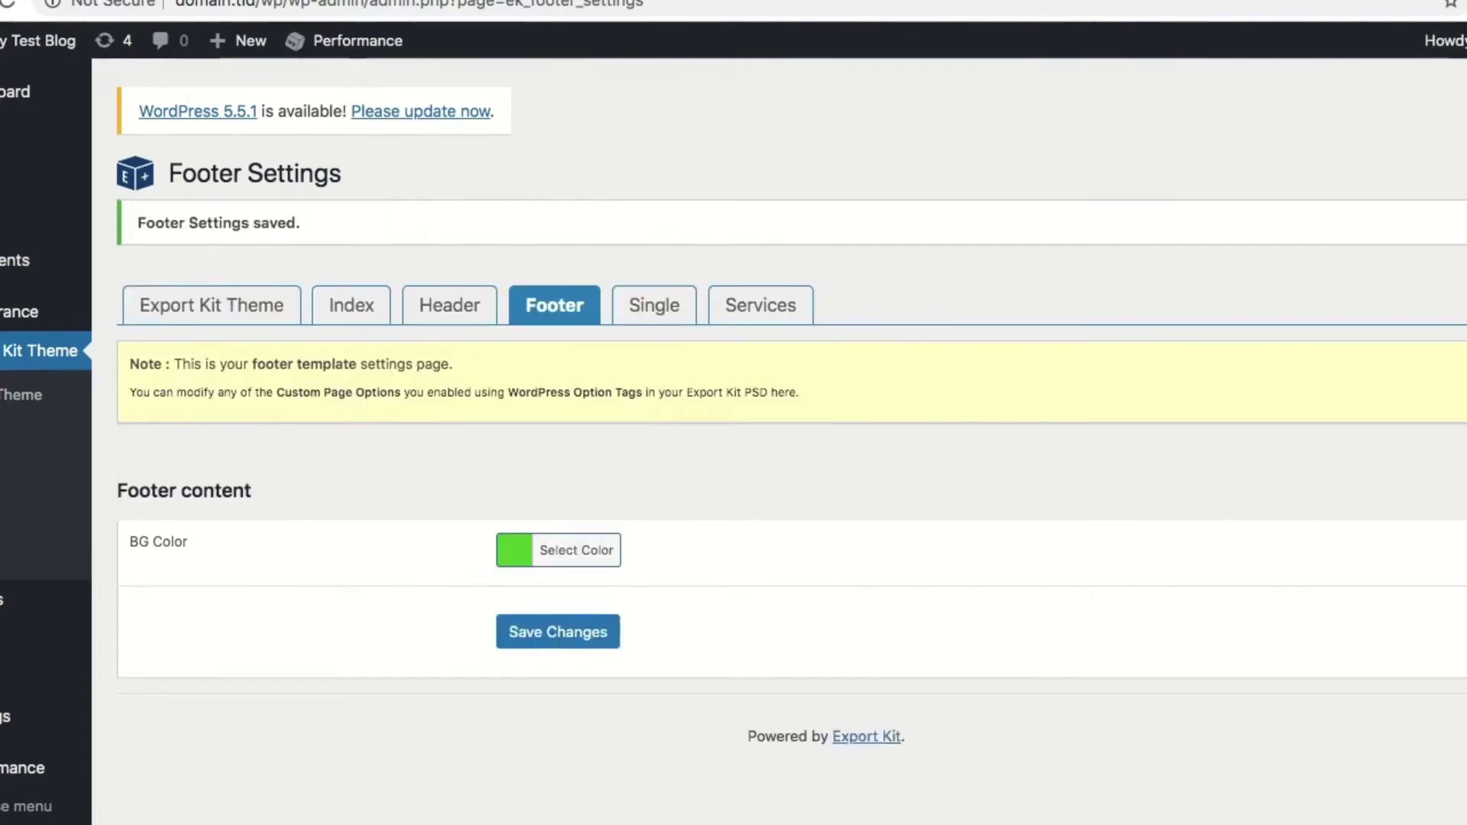
left_click(66, 0)
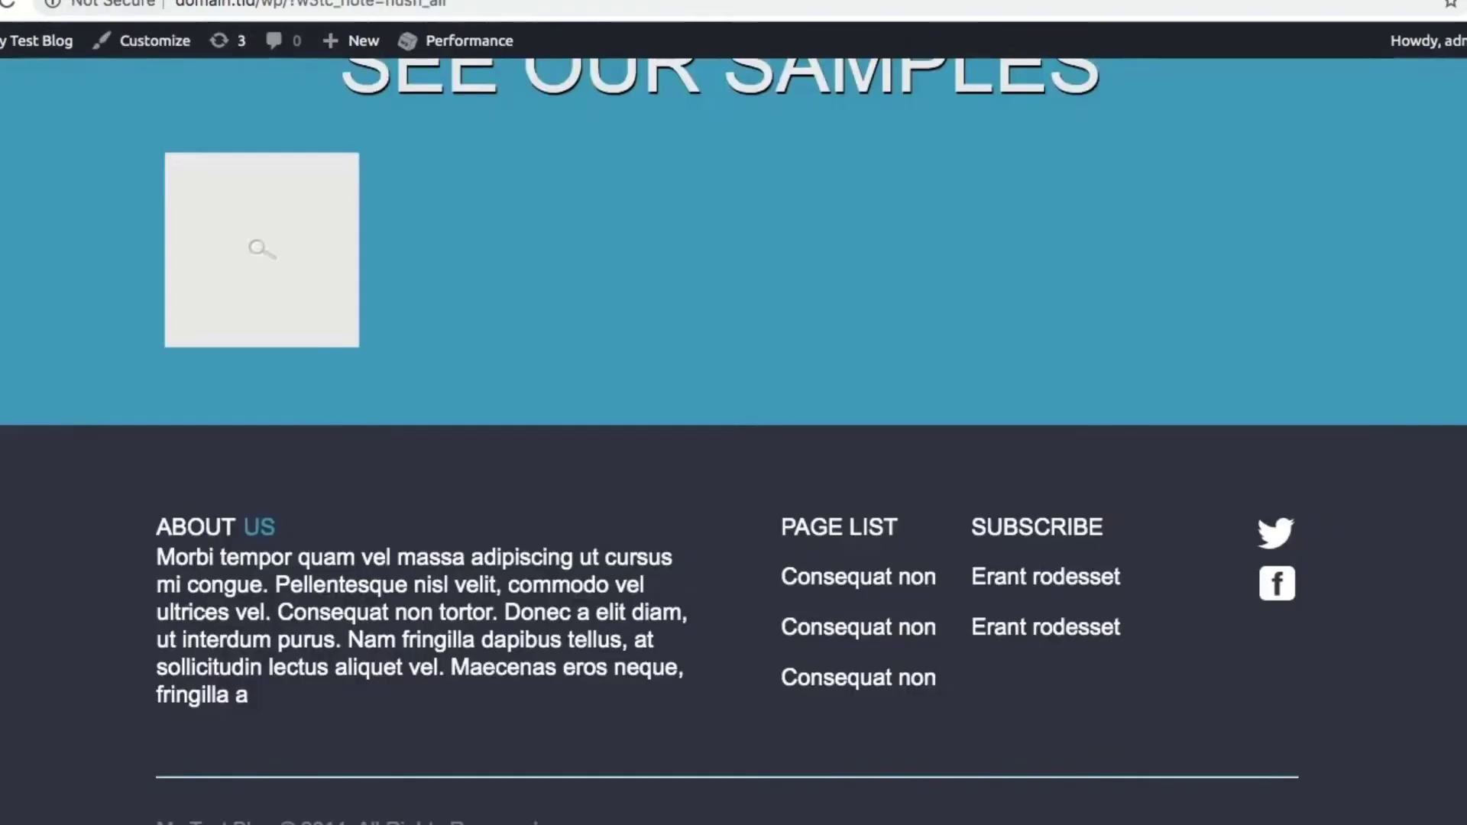
left_click(20, 8)
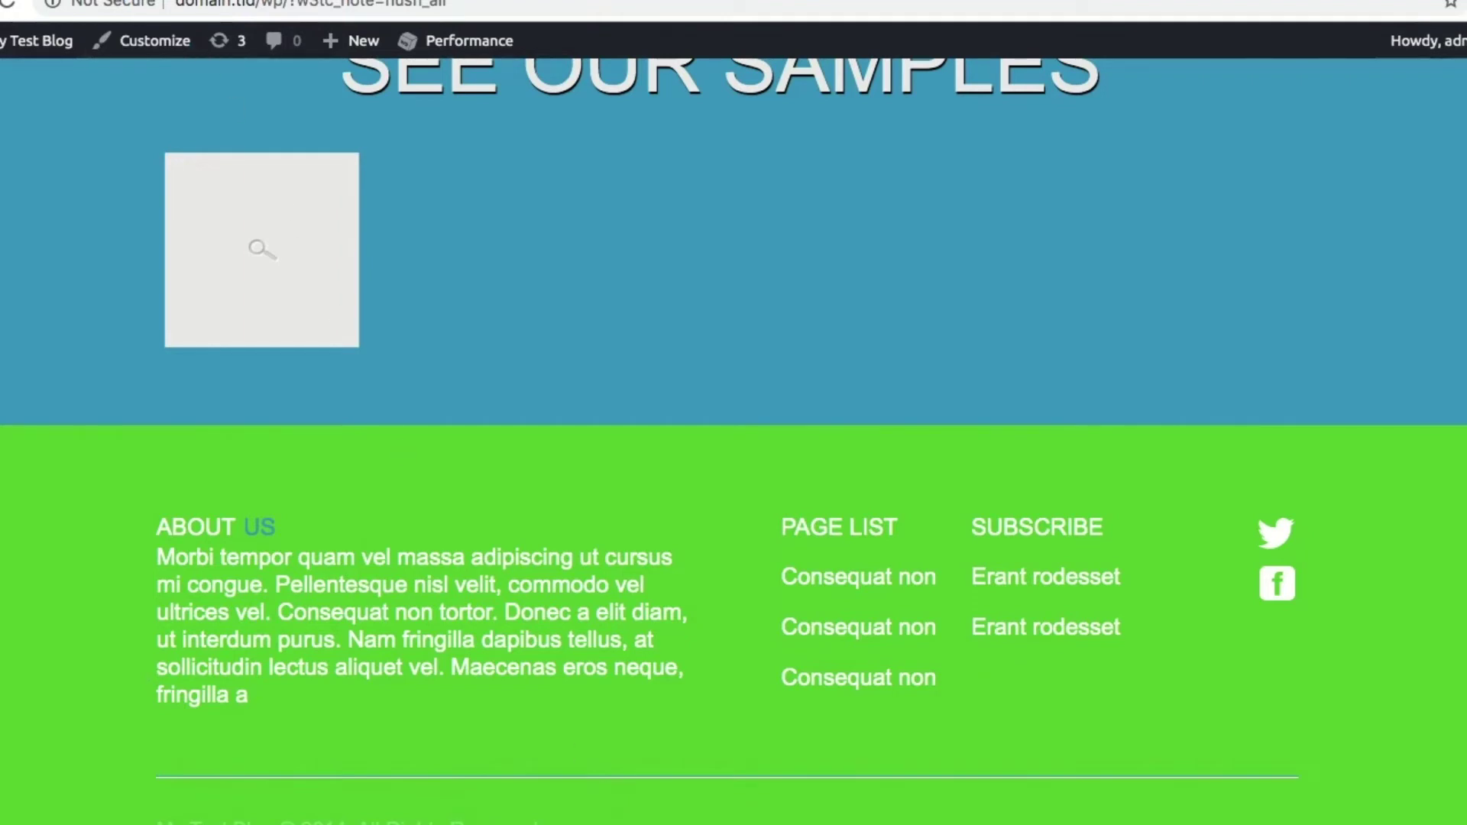
Change the footer BG Color in the theme settings to dark navy #001349 and save the changes
left_click(184, 0)
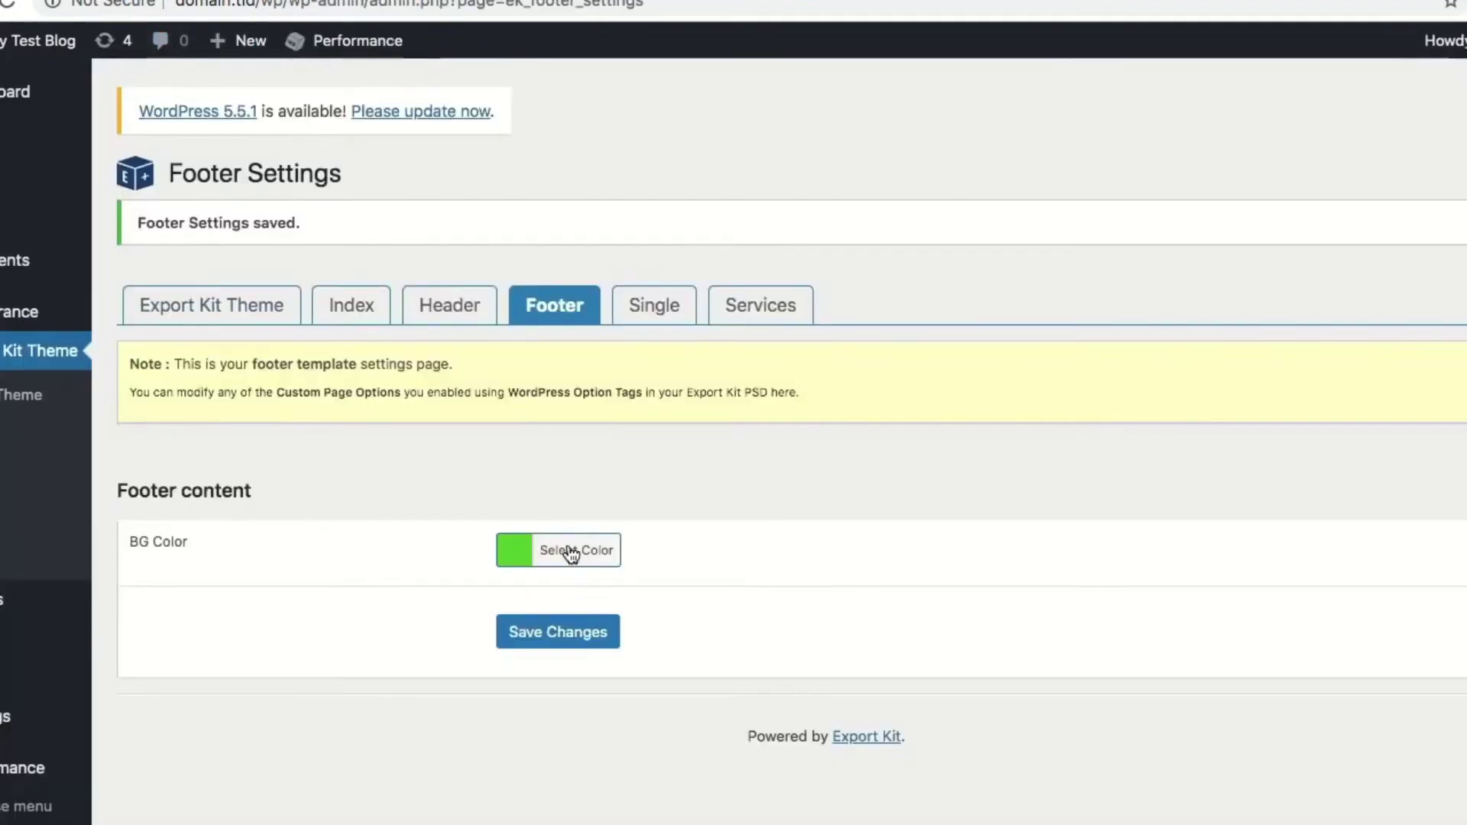
left_click(598, 552)
triple_click(673, 557)
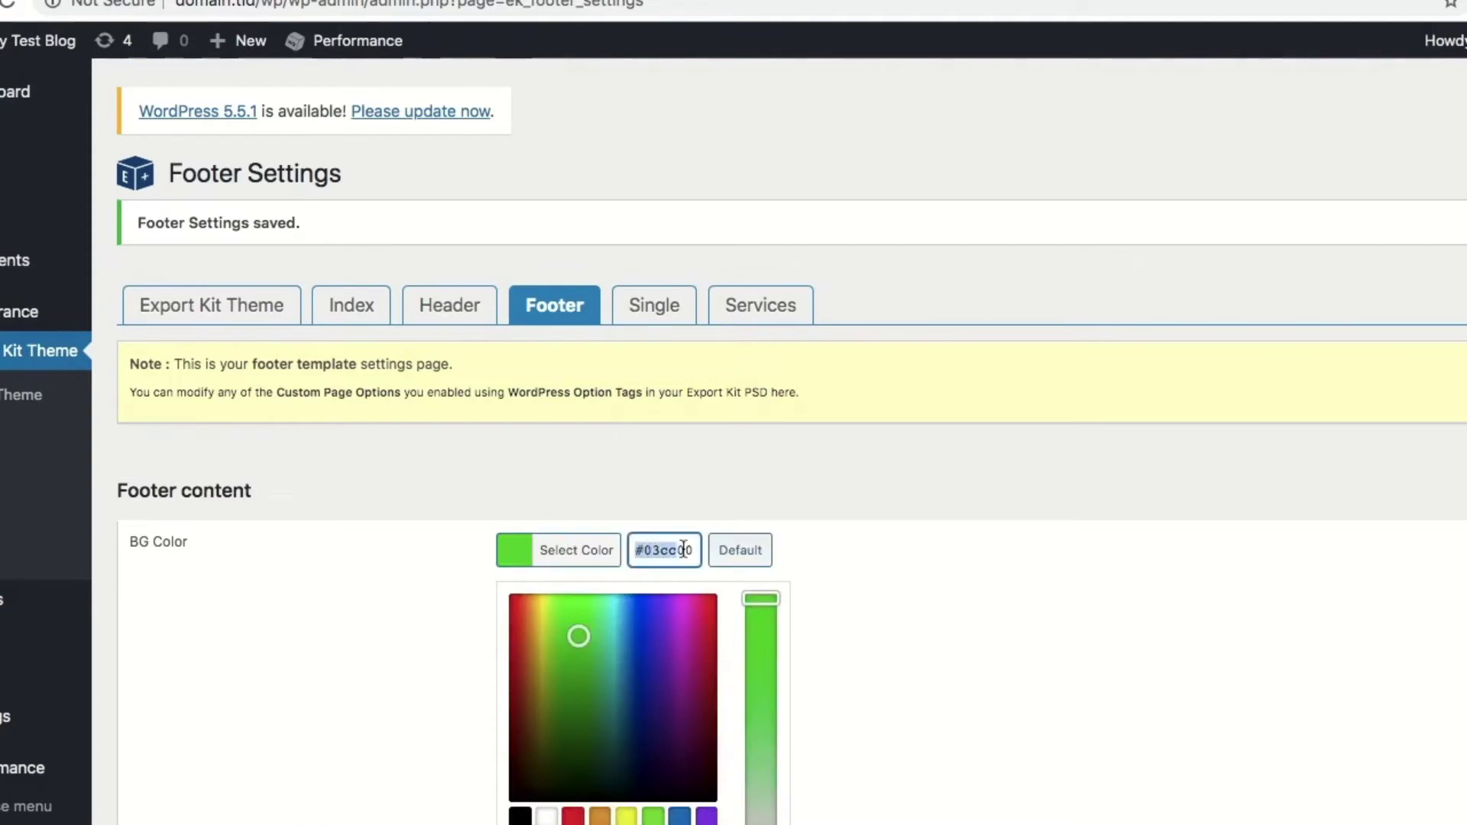
type("#363b49")
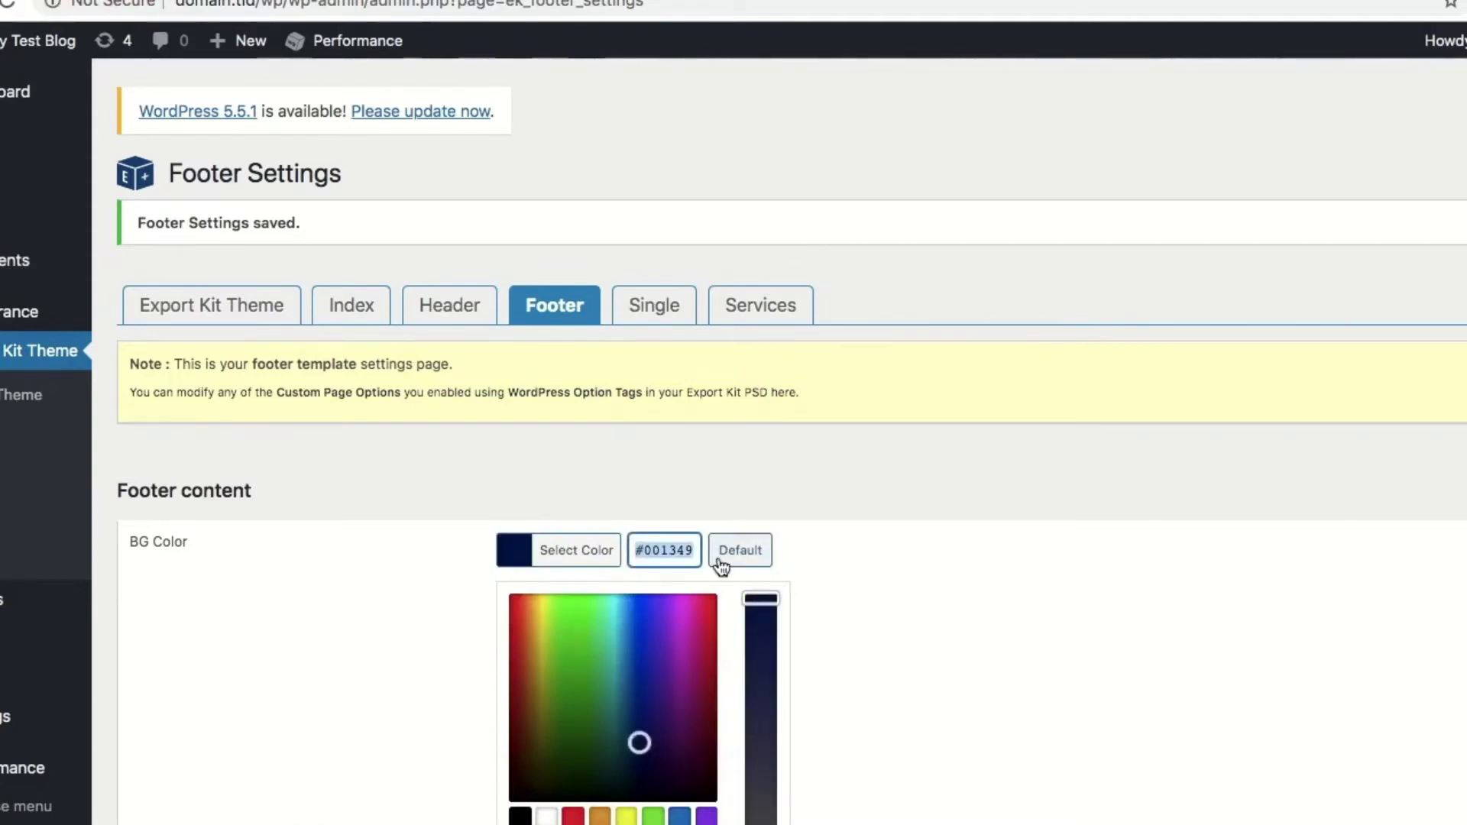
left_click(902, 580)
left_click(615, 635)
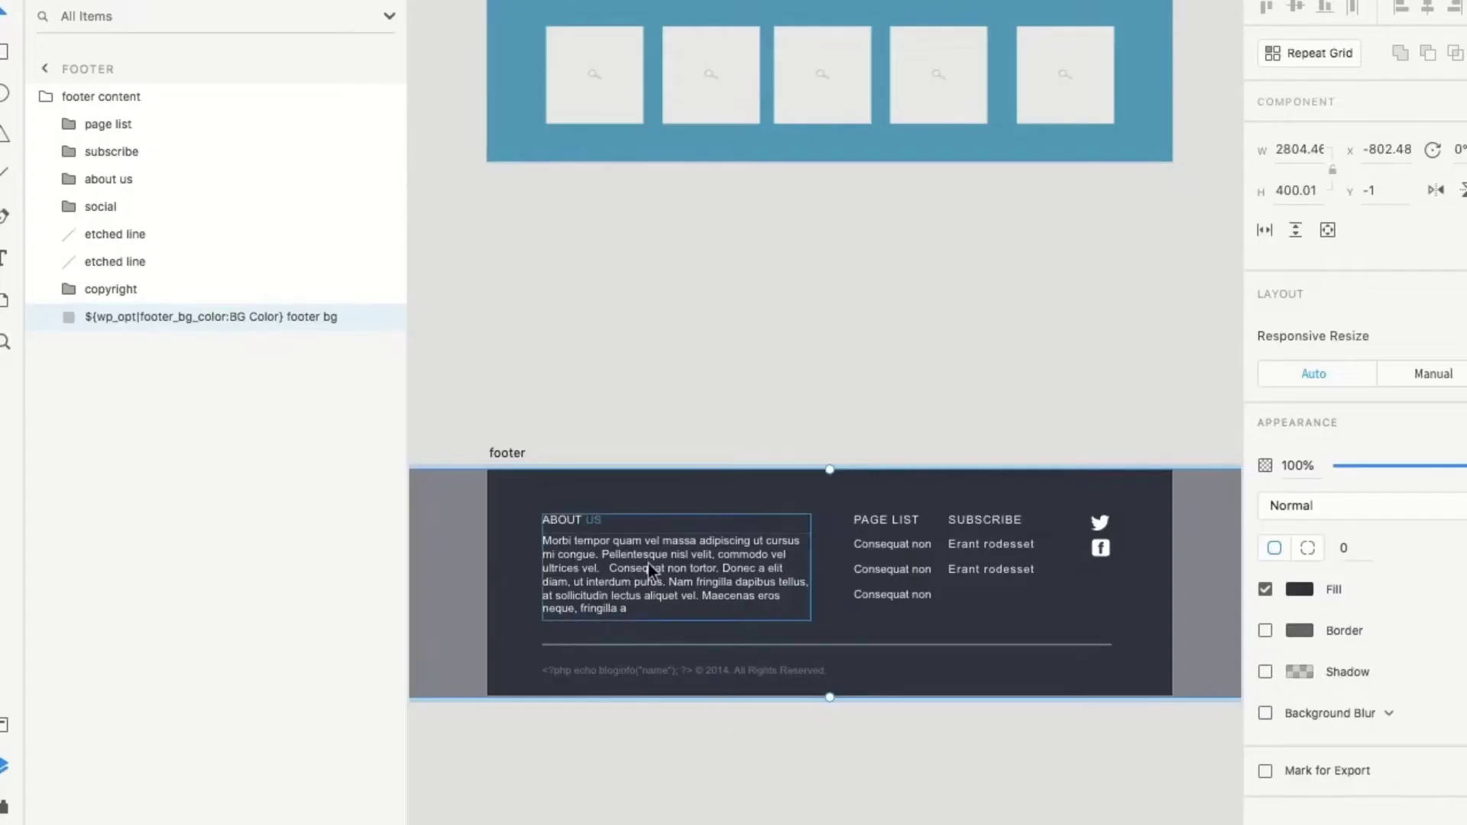
In Adobe XD, prefix the name of the about us group's paragraph layer with ${wp_opt|footer_about_us:About Us}
left_click(648, 562)
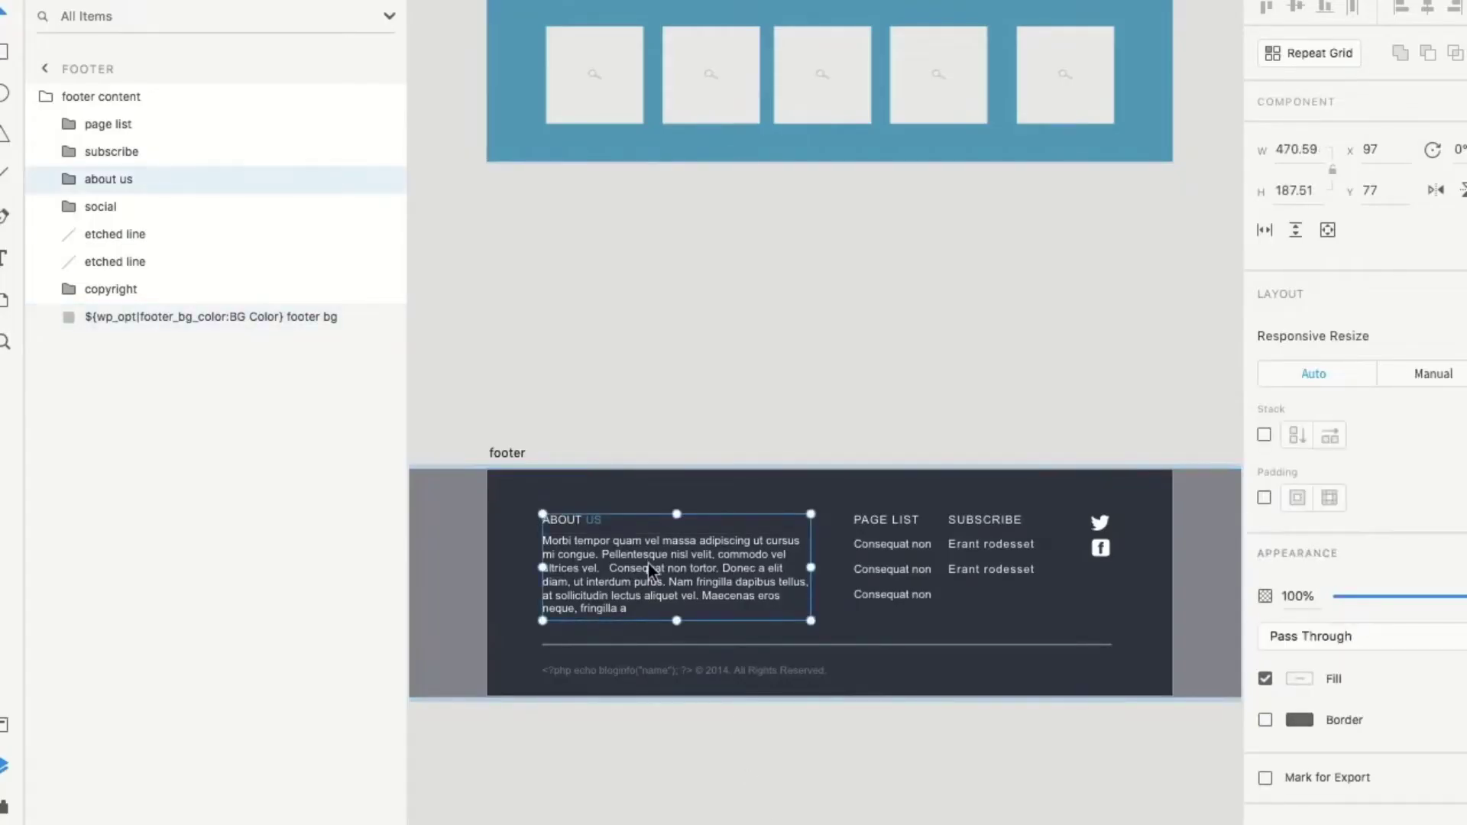
double_click(648, 562)
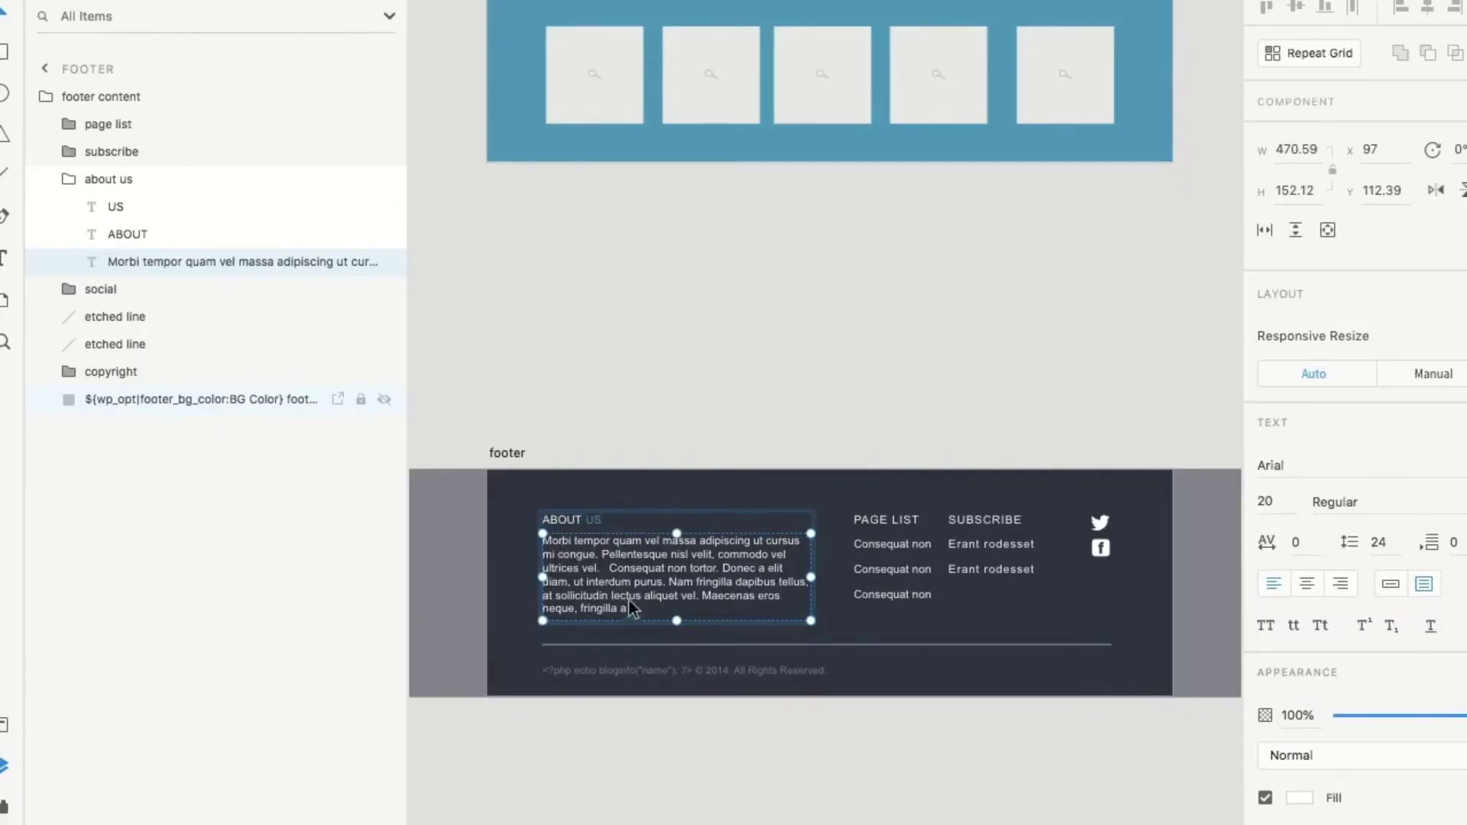
double_click(111, 260)
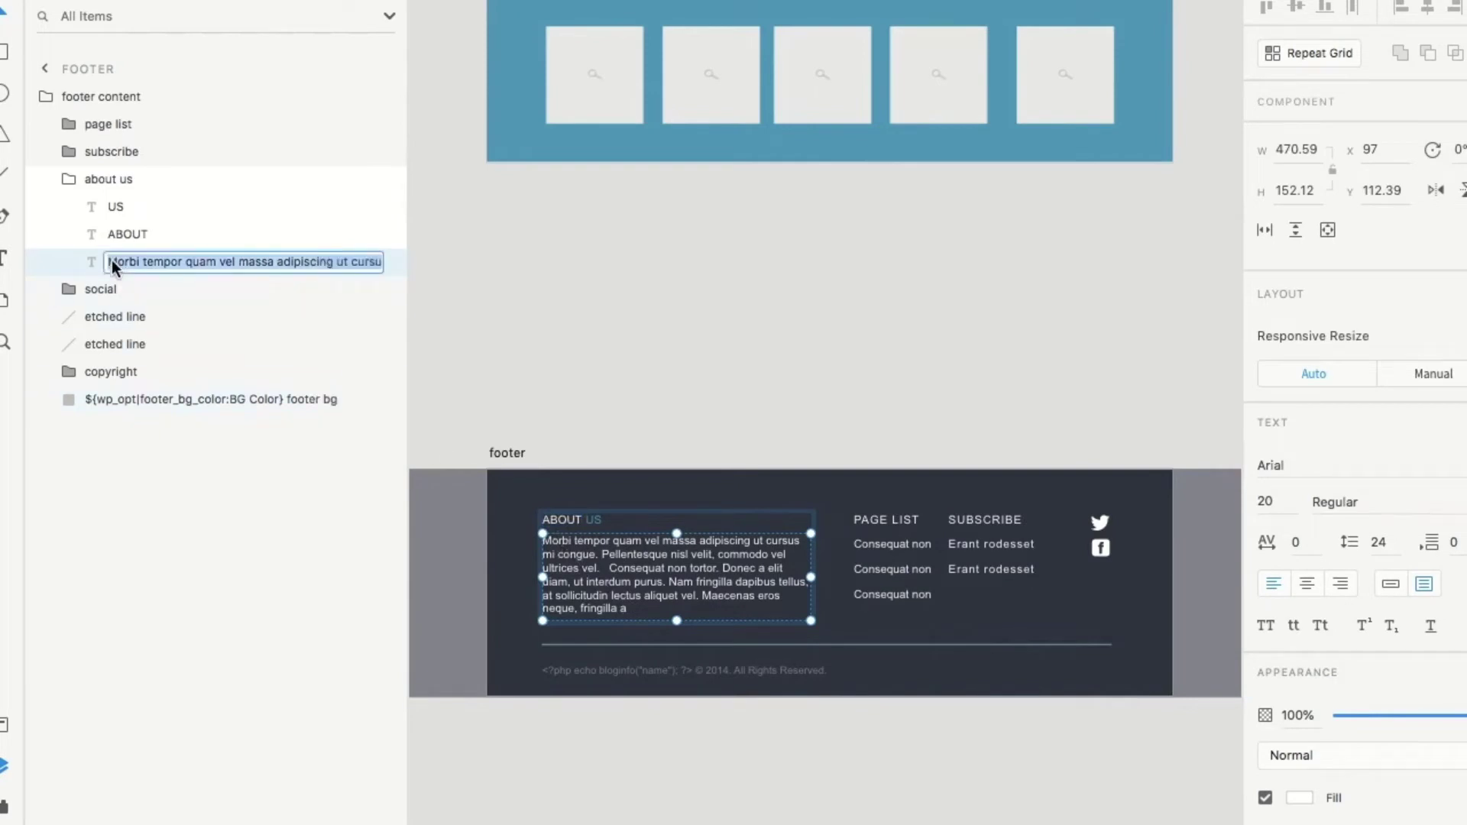
left_click(111, 260)
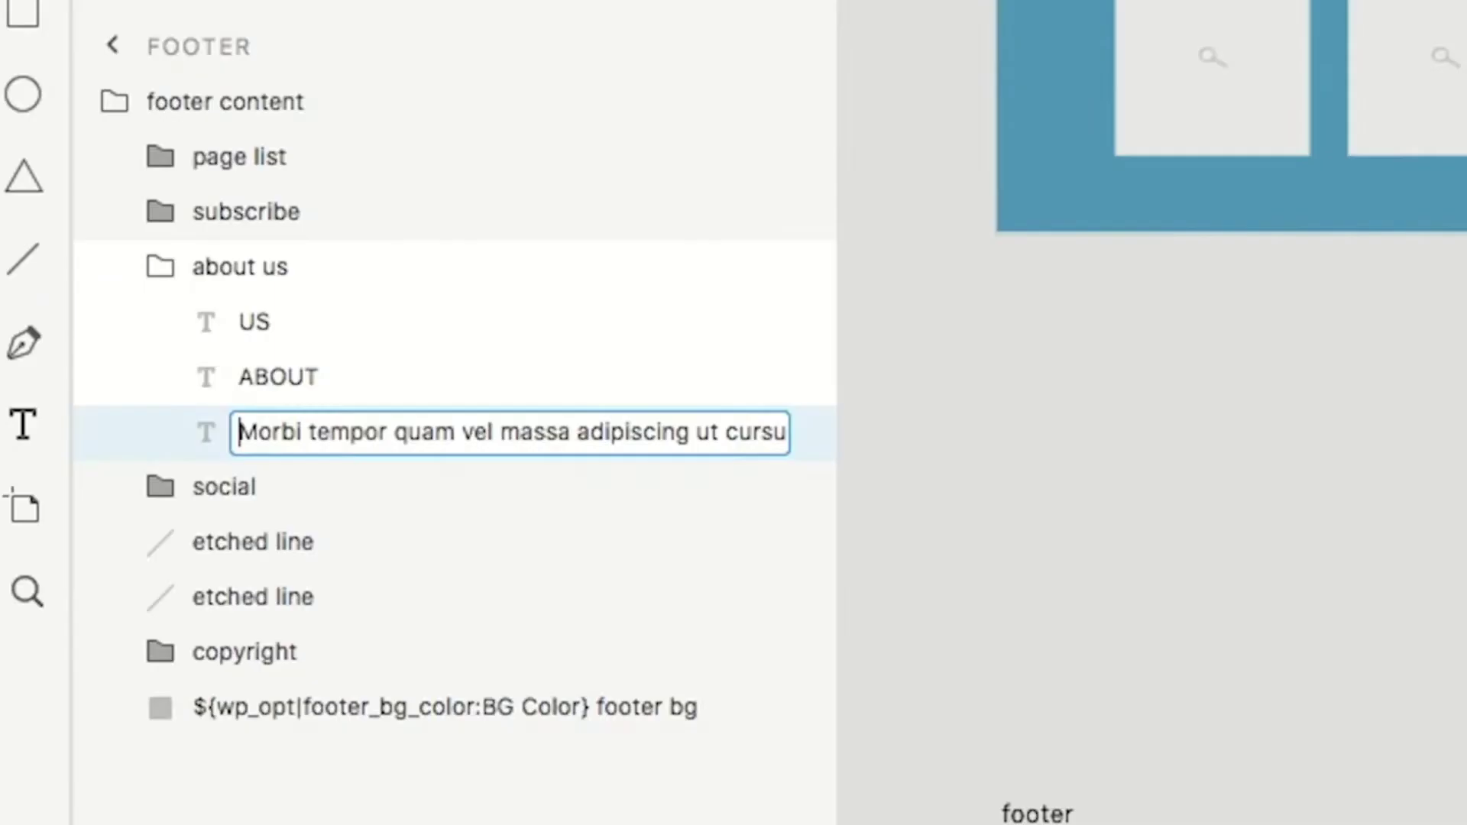
type("${wp")
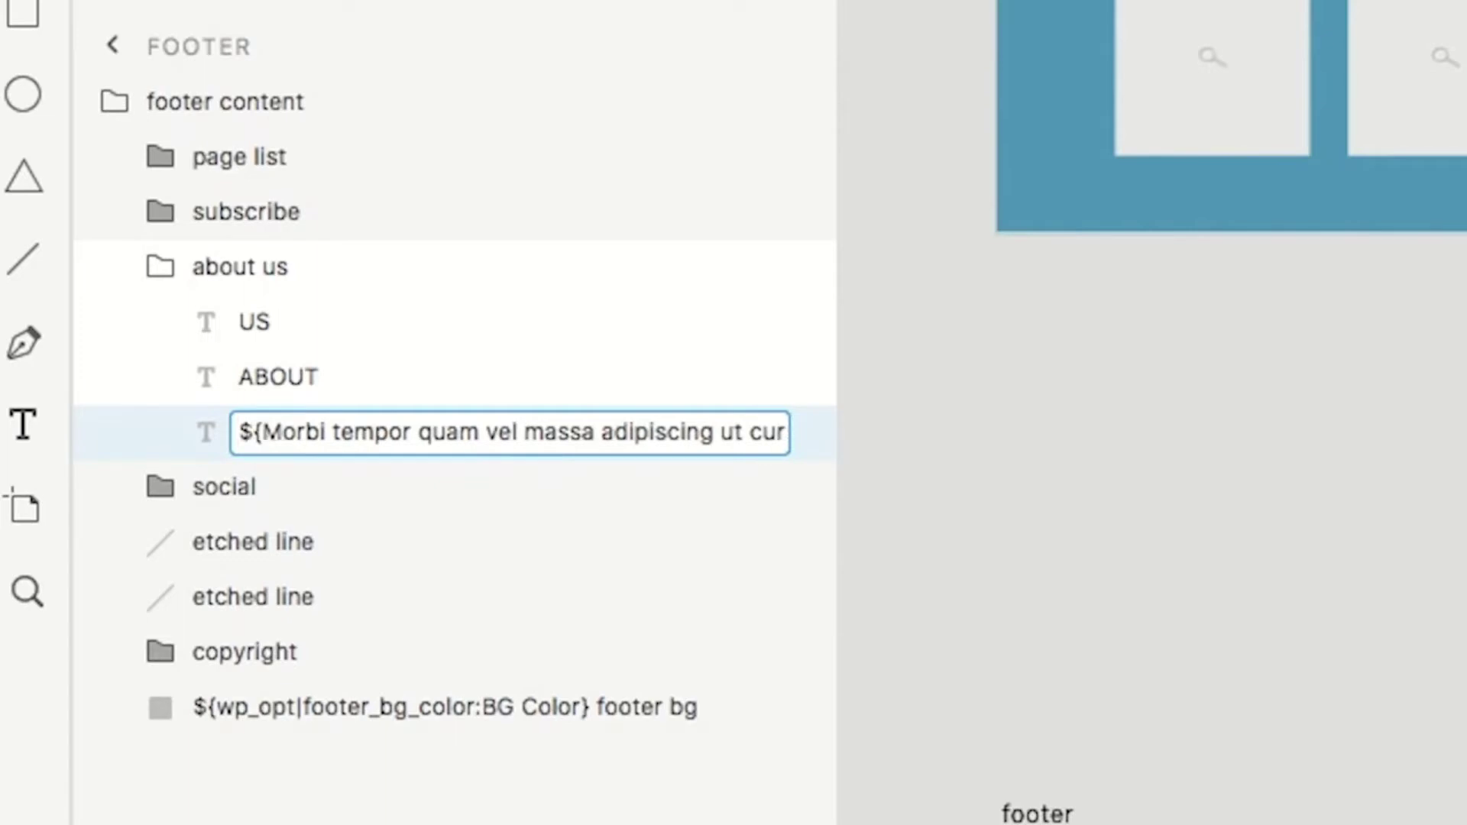
type("_opt|footer_about_us:About Us} Morbi tempo")
key("Return")
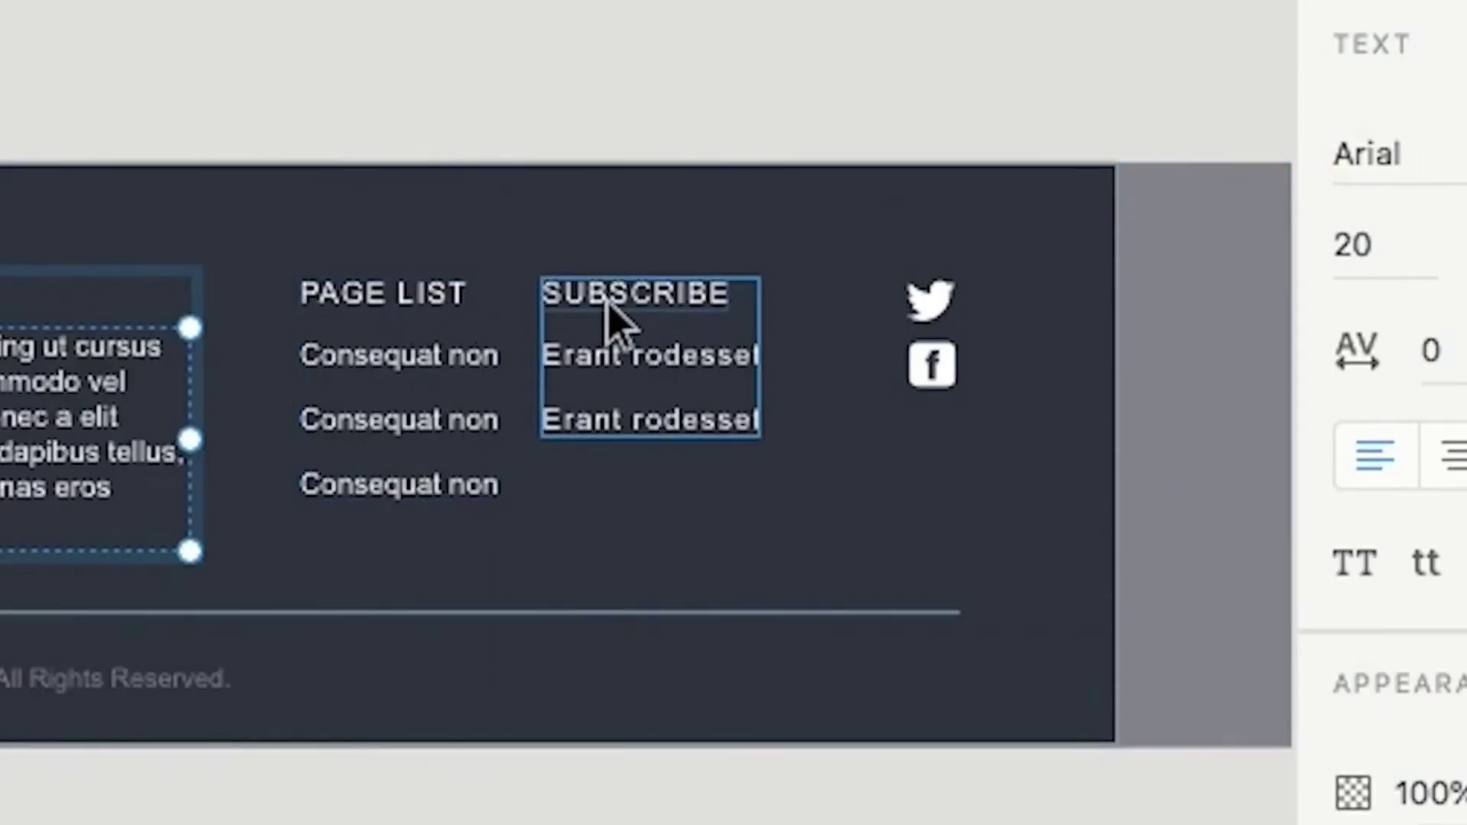
Prefix the names of the Twitter and Facebook icon groups in the footer's social group with the ${img} tag
left_click(946, 306)
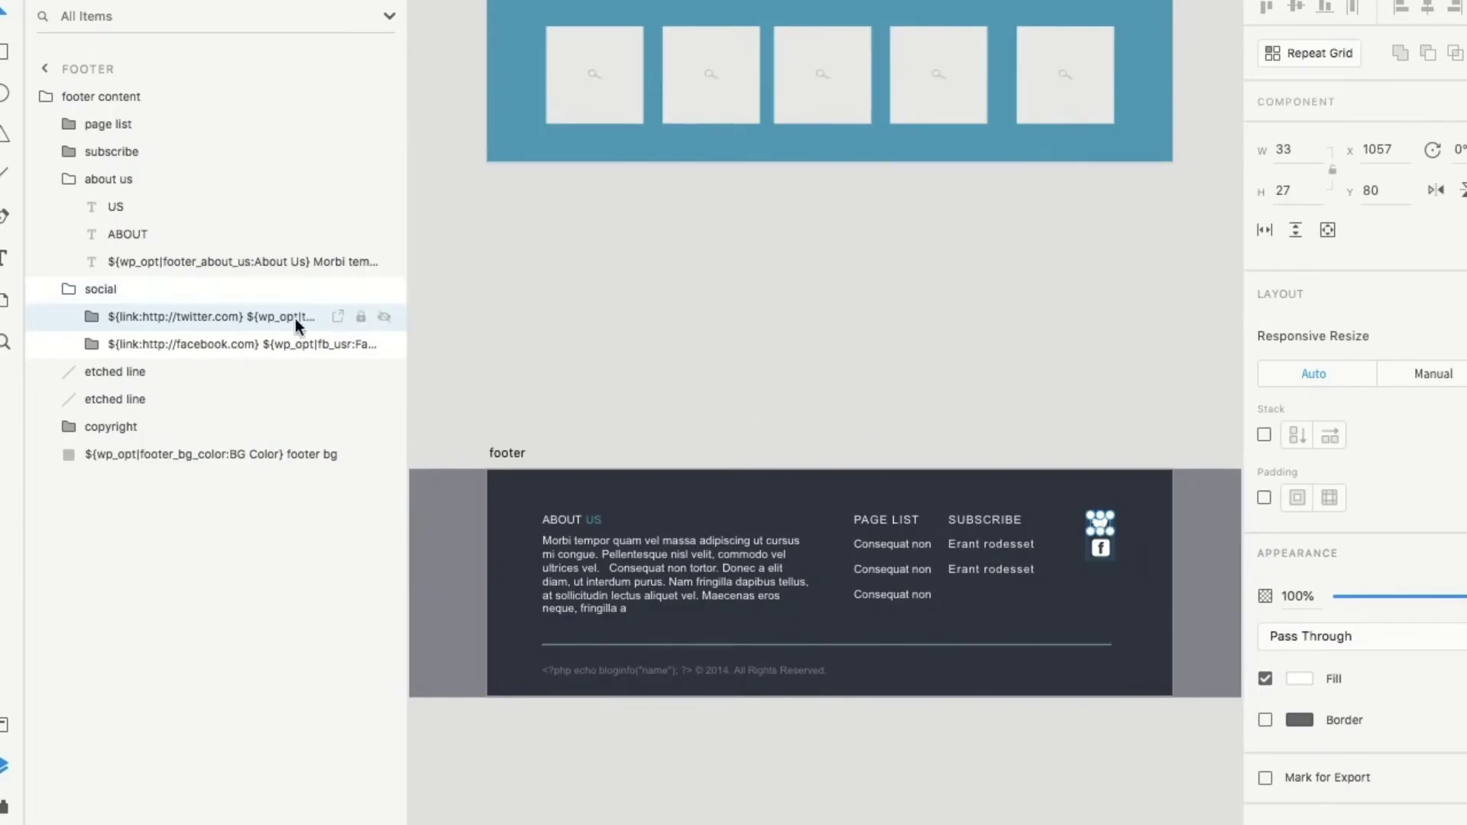
left_click(269, 319)
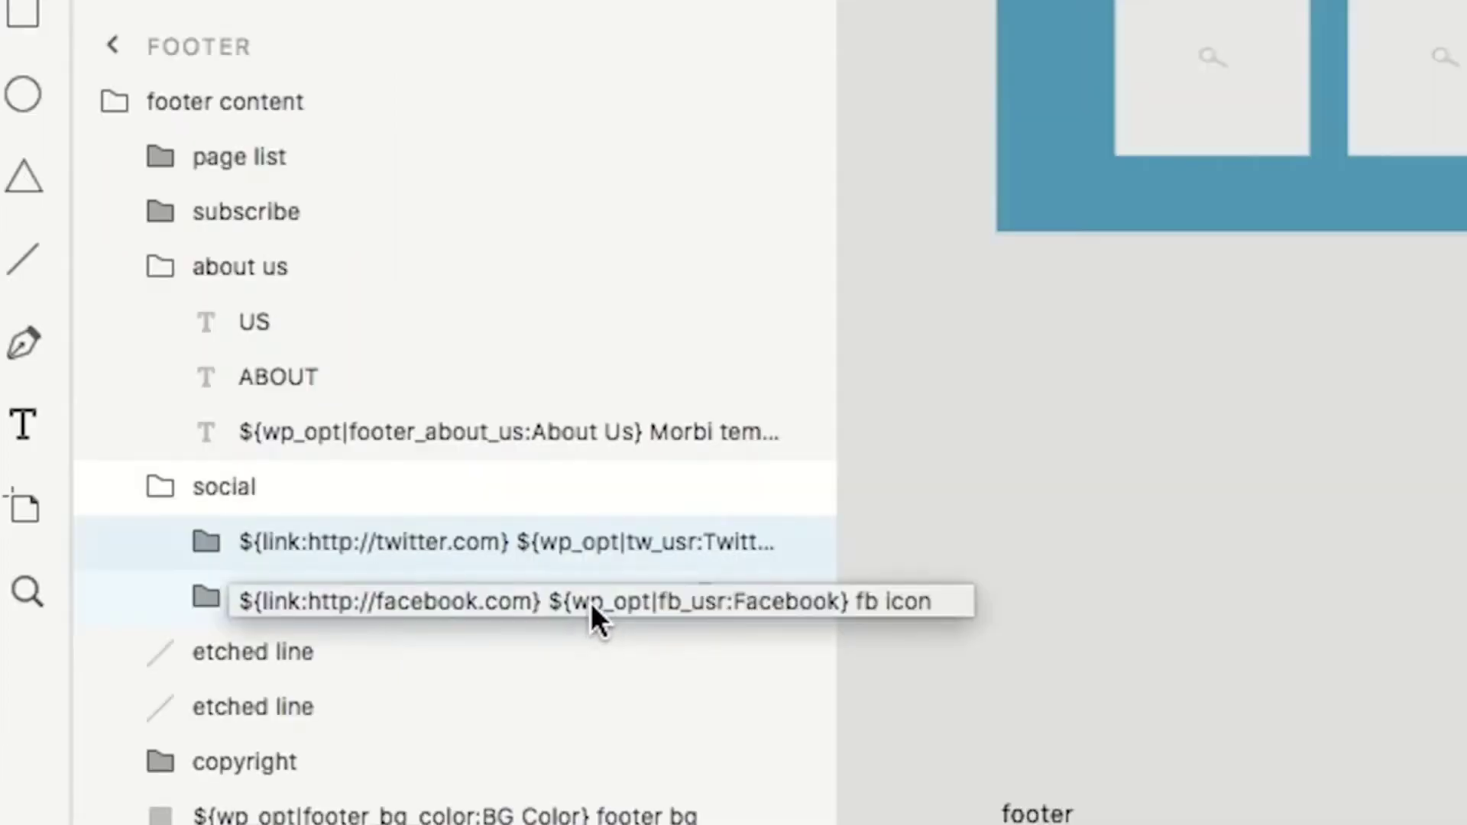
left_click(590, 603)
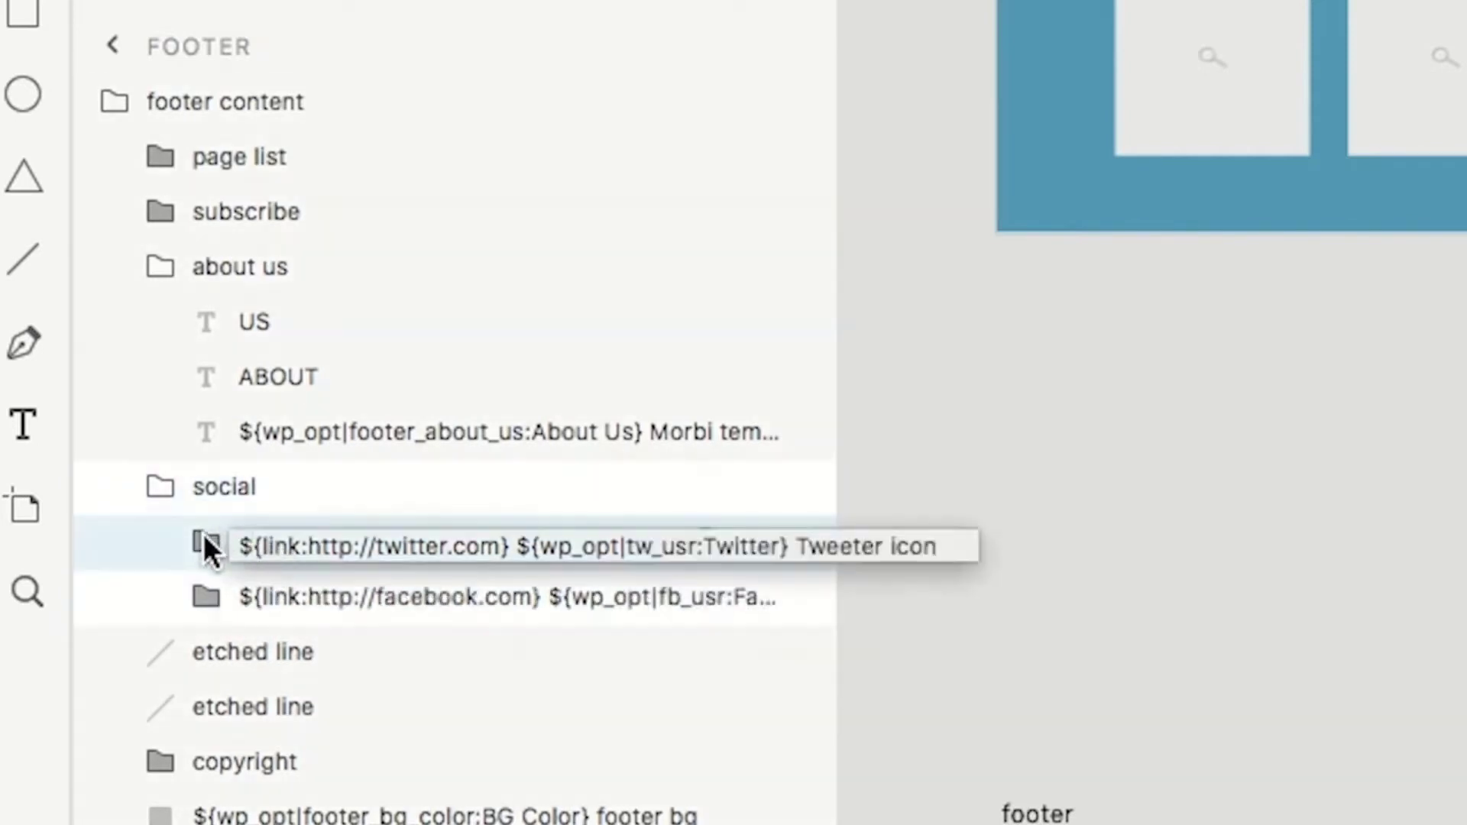
double_click(254, 544)
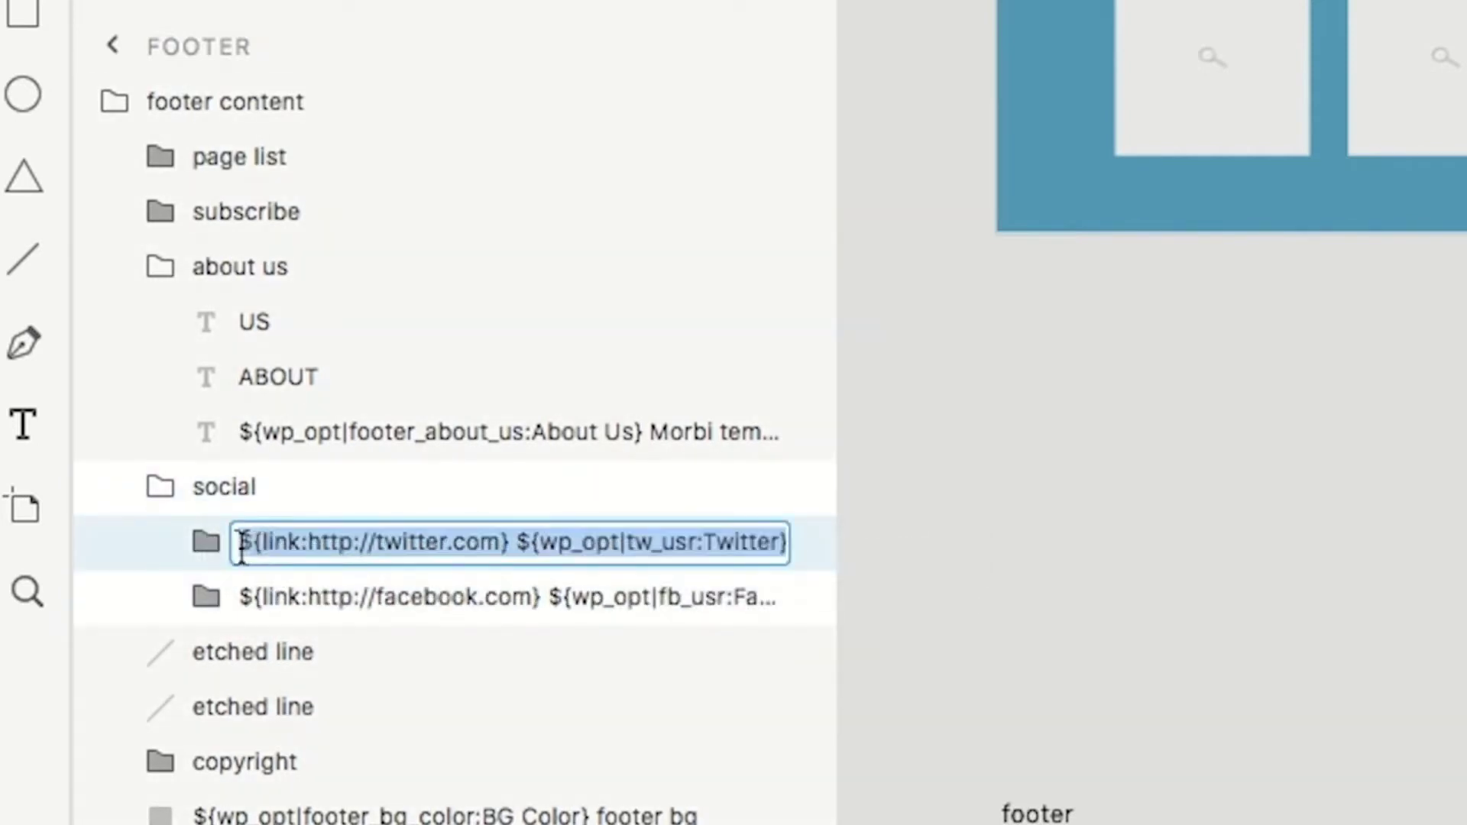
left_click(241, 547)
type("${img}")
key("Tab")
type("${img")
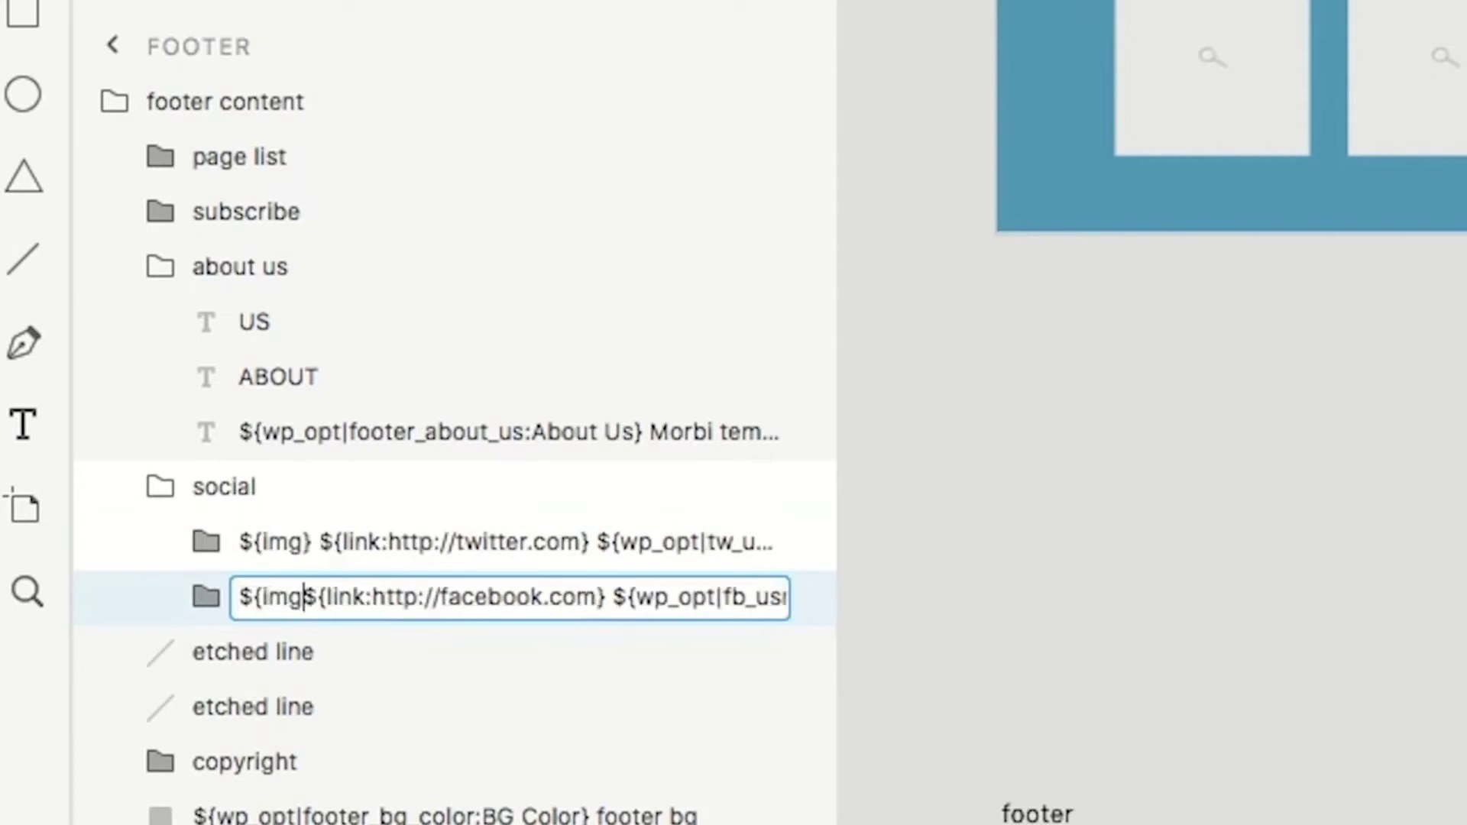
type("}")
key("Return")
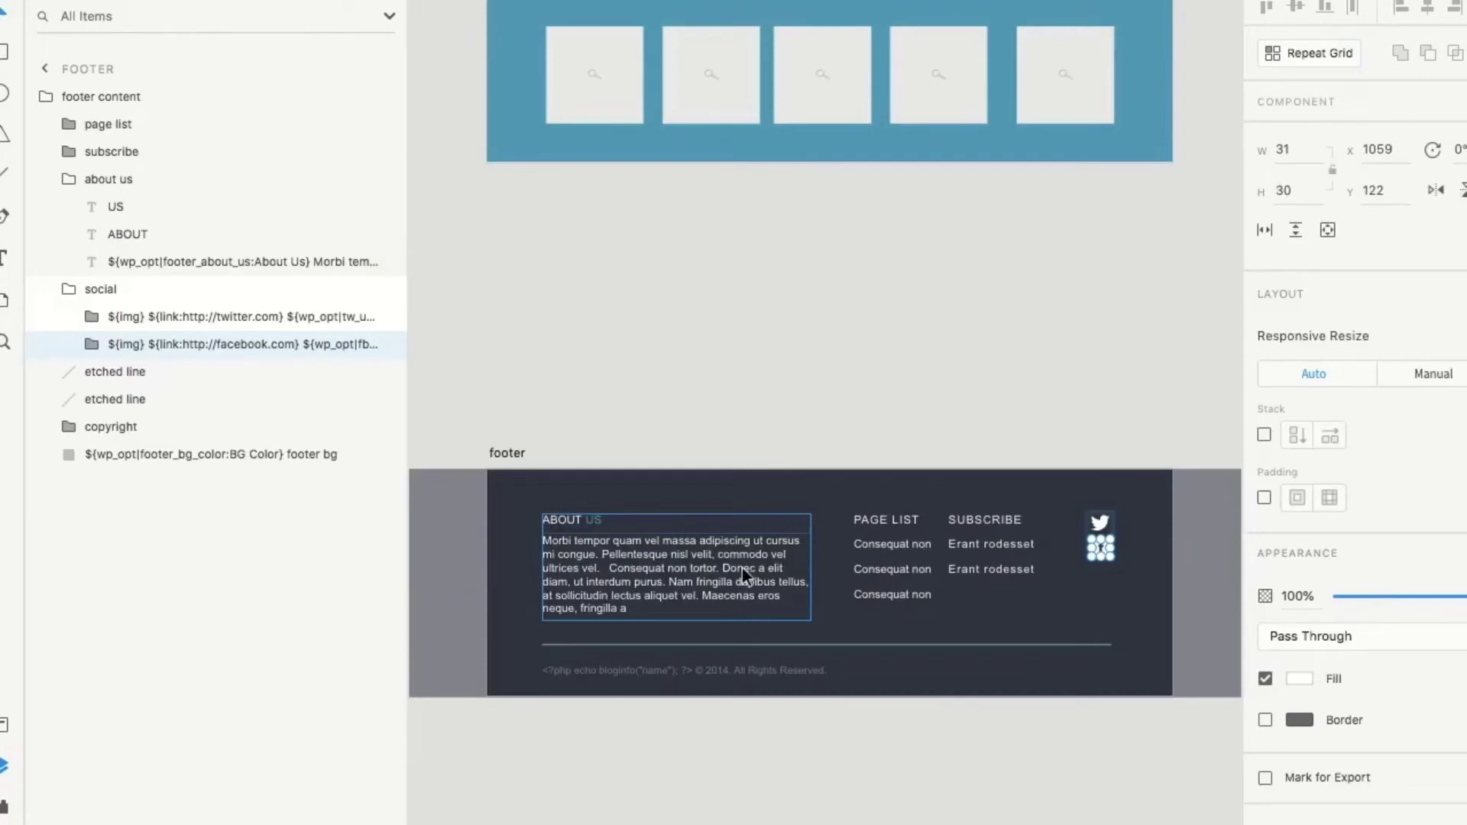
Deselect all layers and export the design as WordPress with the Lightning Storm plugin
left_click(761, 350)
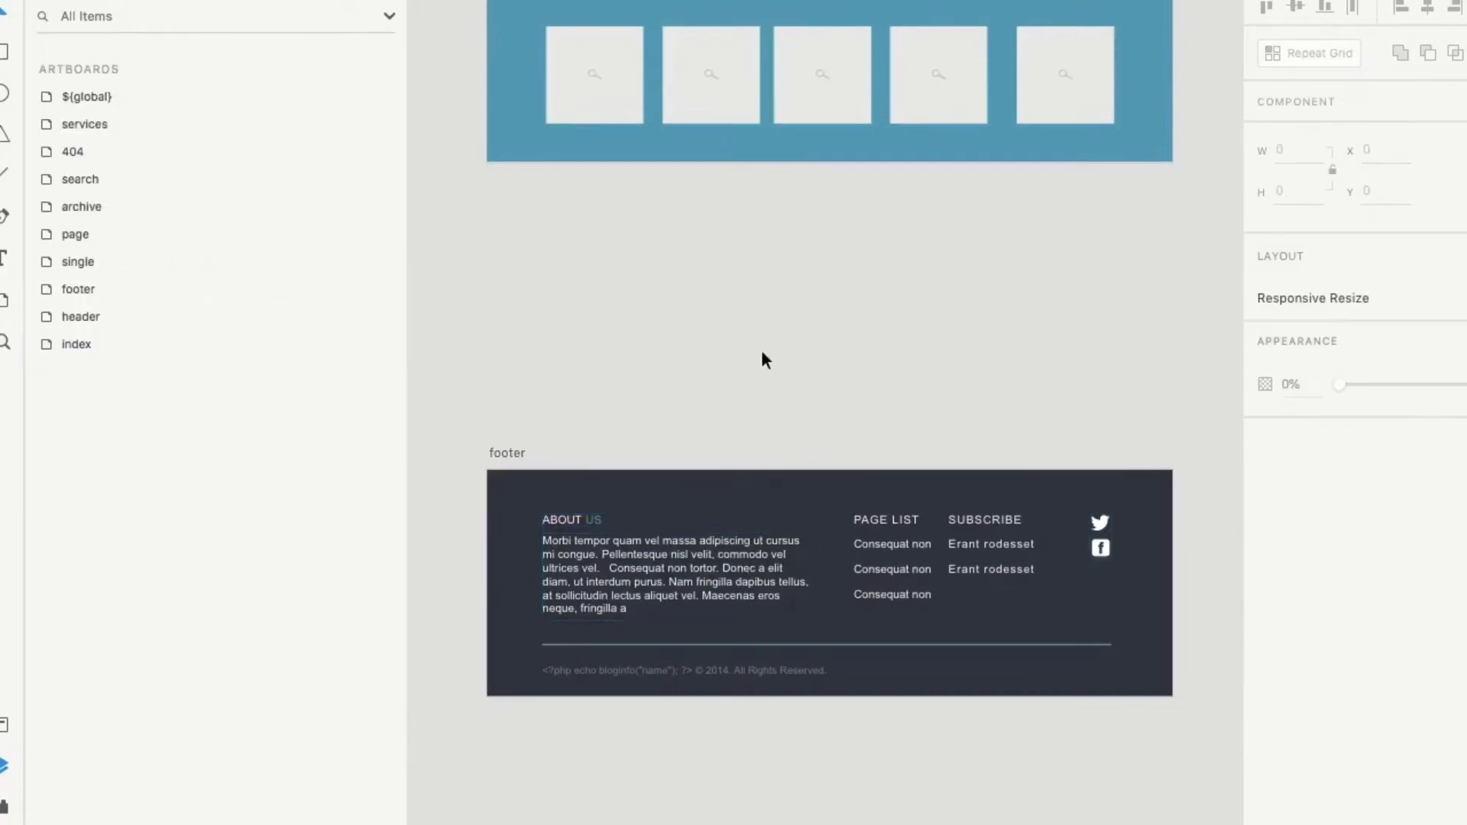
left_click(4, 806)
scroll(191, 730, "down", 5)
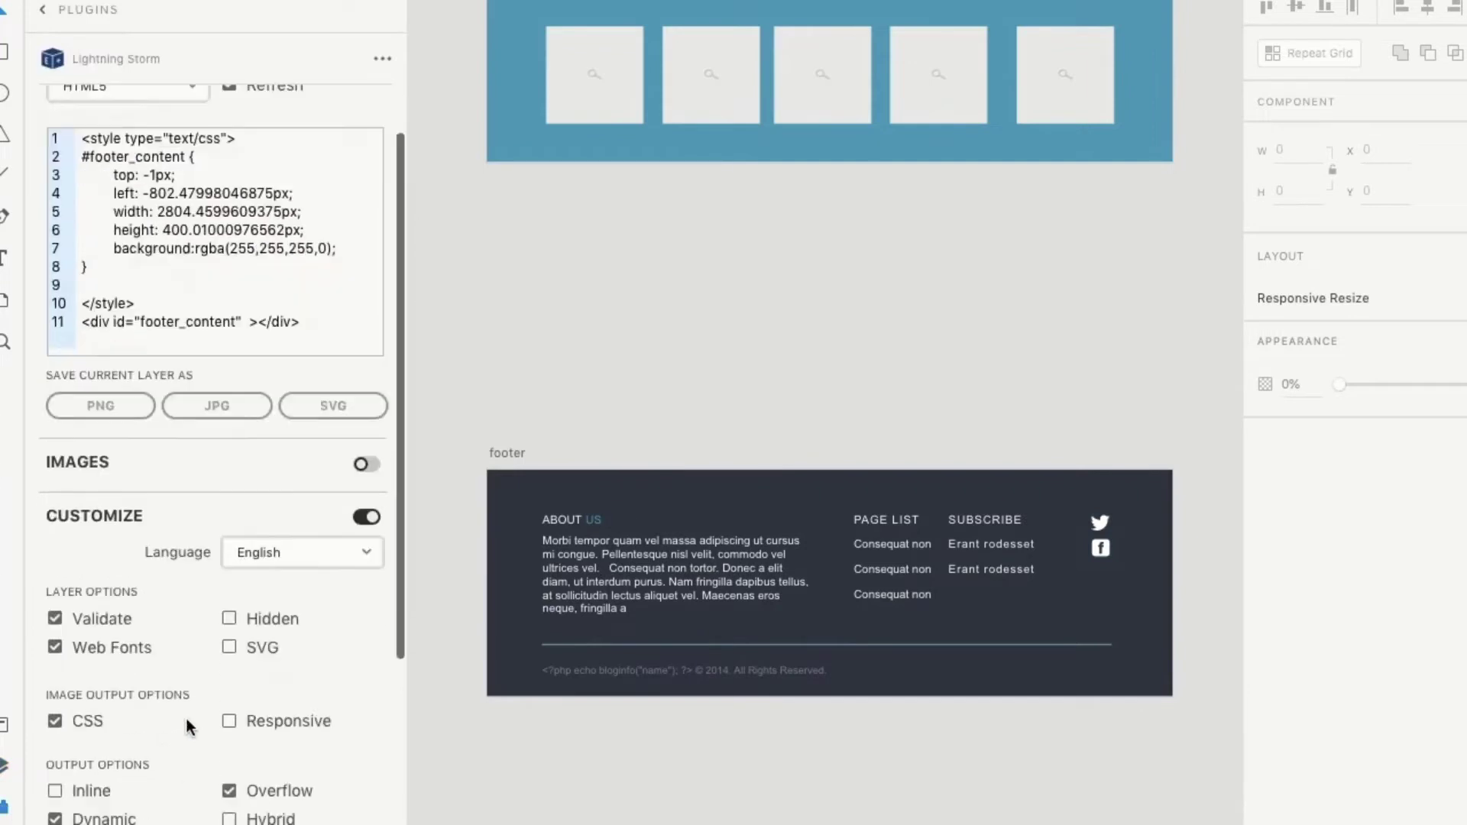
left_click(187, 723)
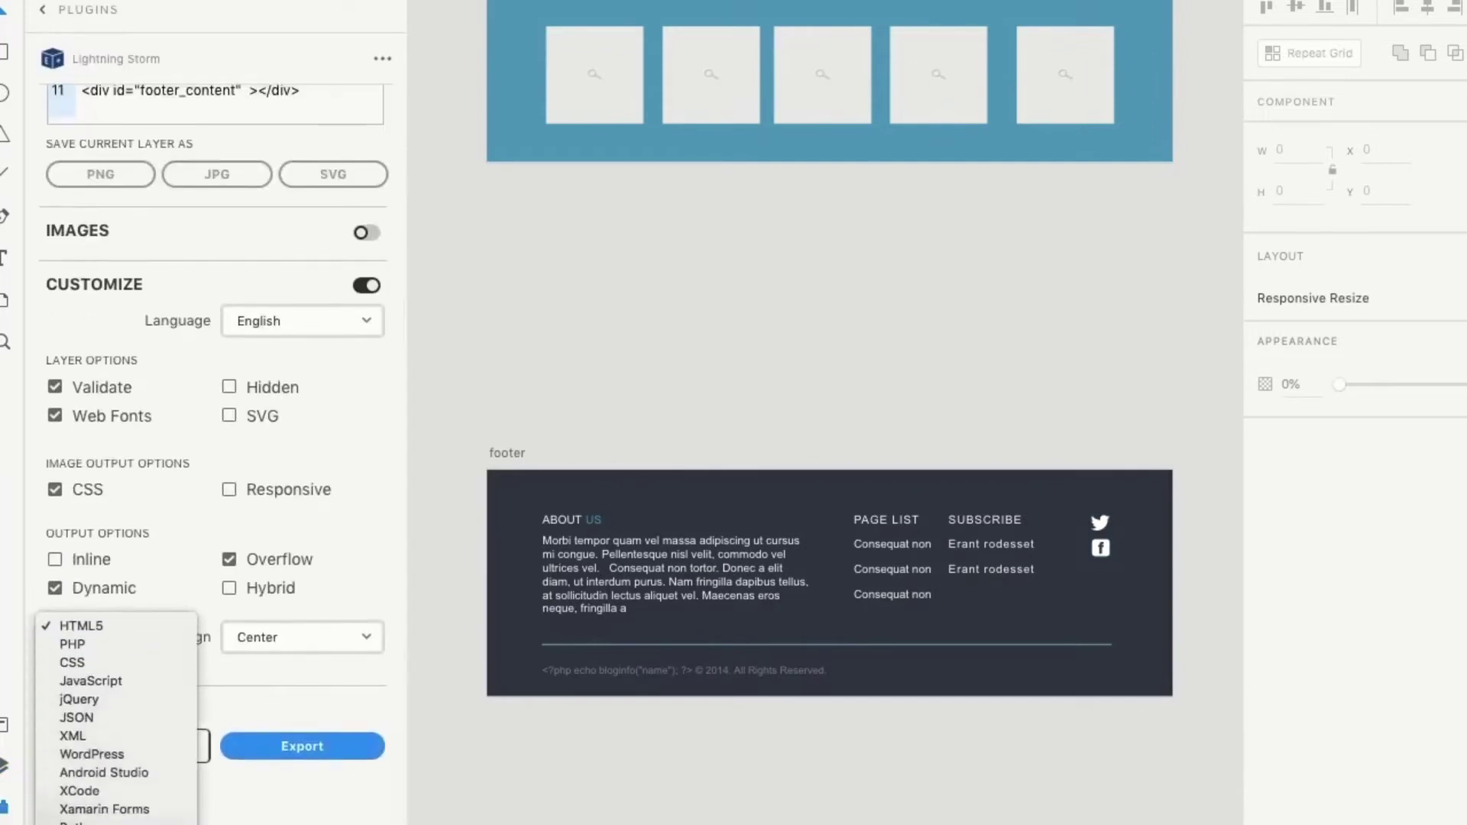
left_click(145, 755)
left_click(298, 747)
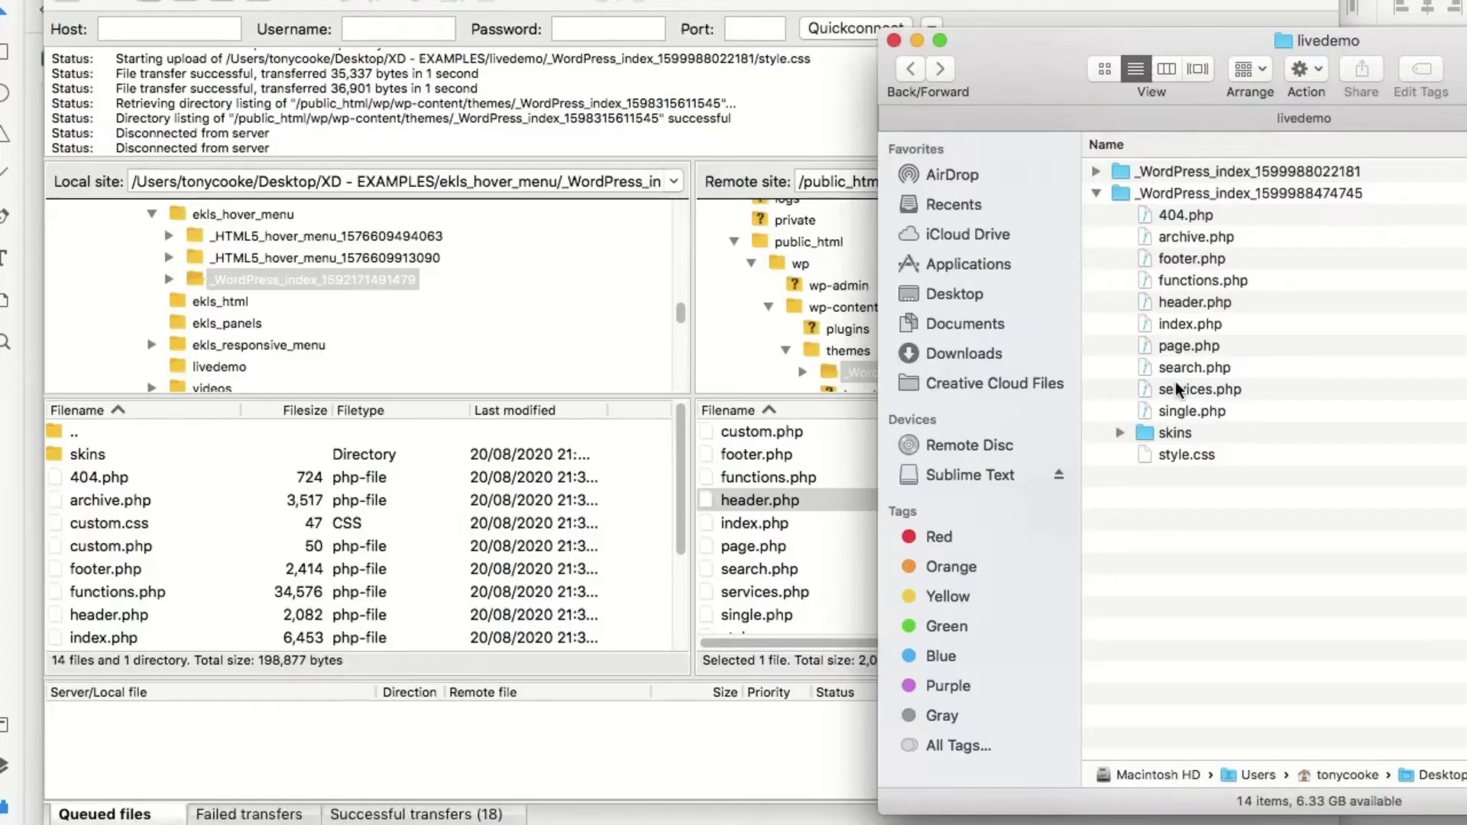
Upload footer.php, functions.php and style.css from the newest WordPress export folder to the remote theme folder
left_click(1211, 261)
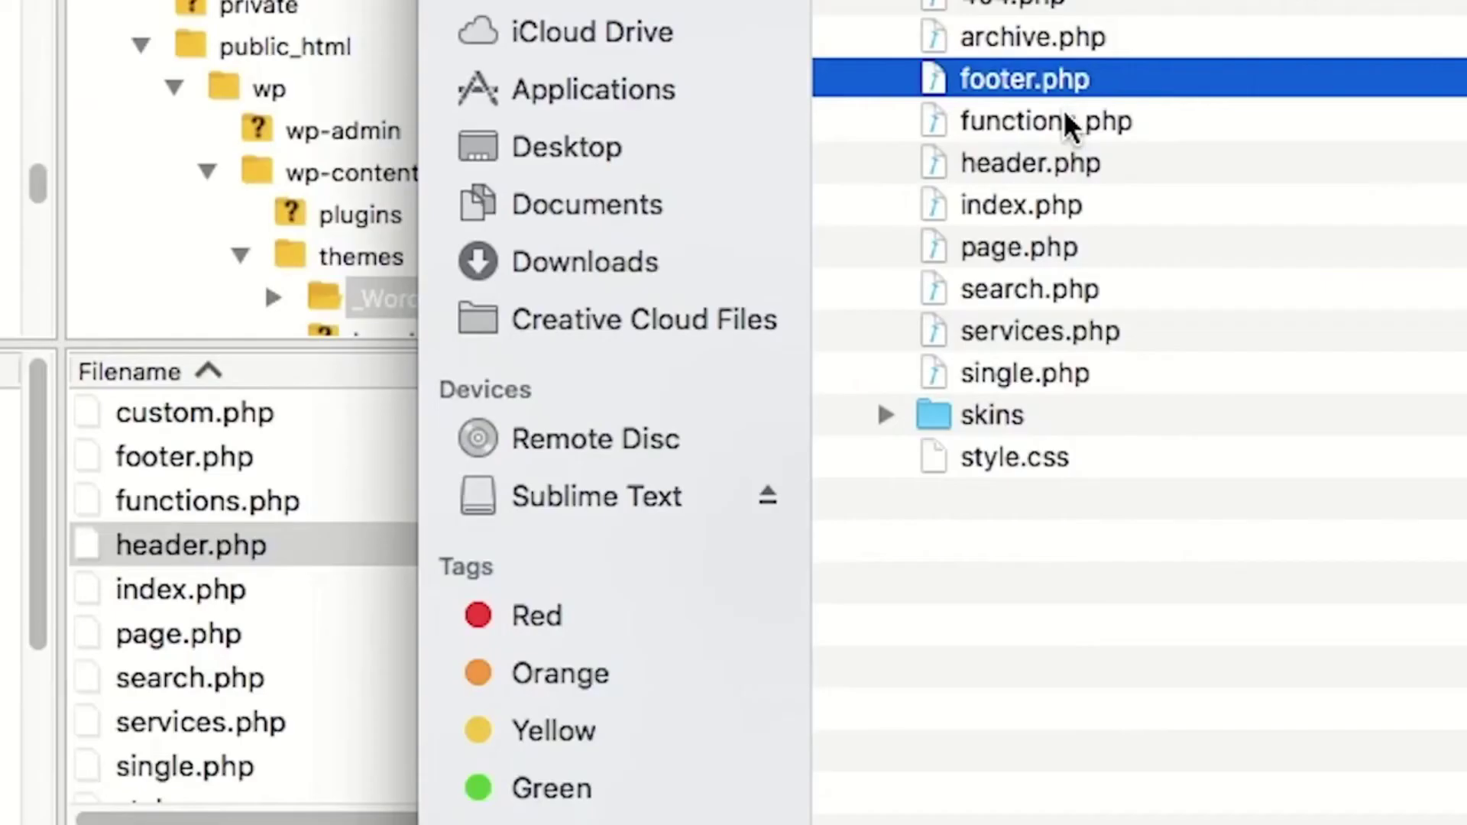
left_click(1212, 275, "shift")
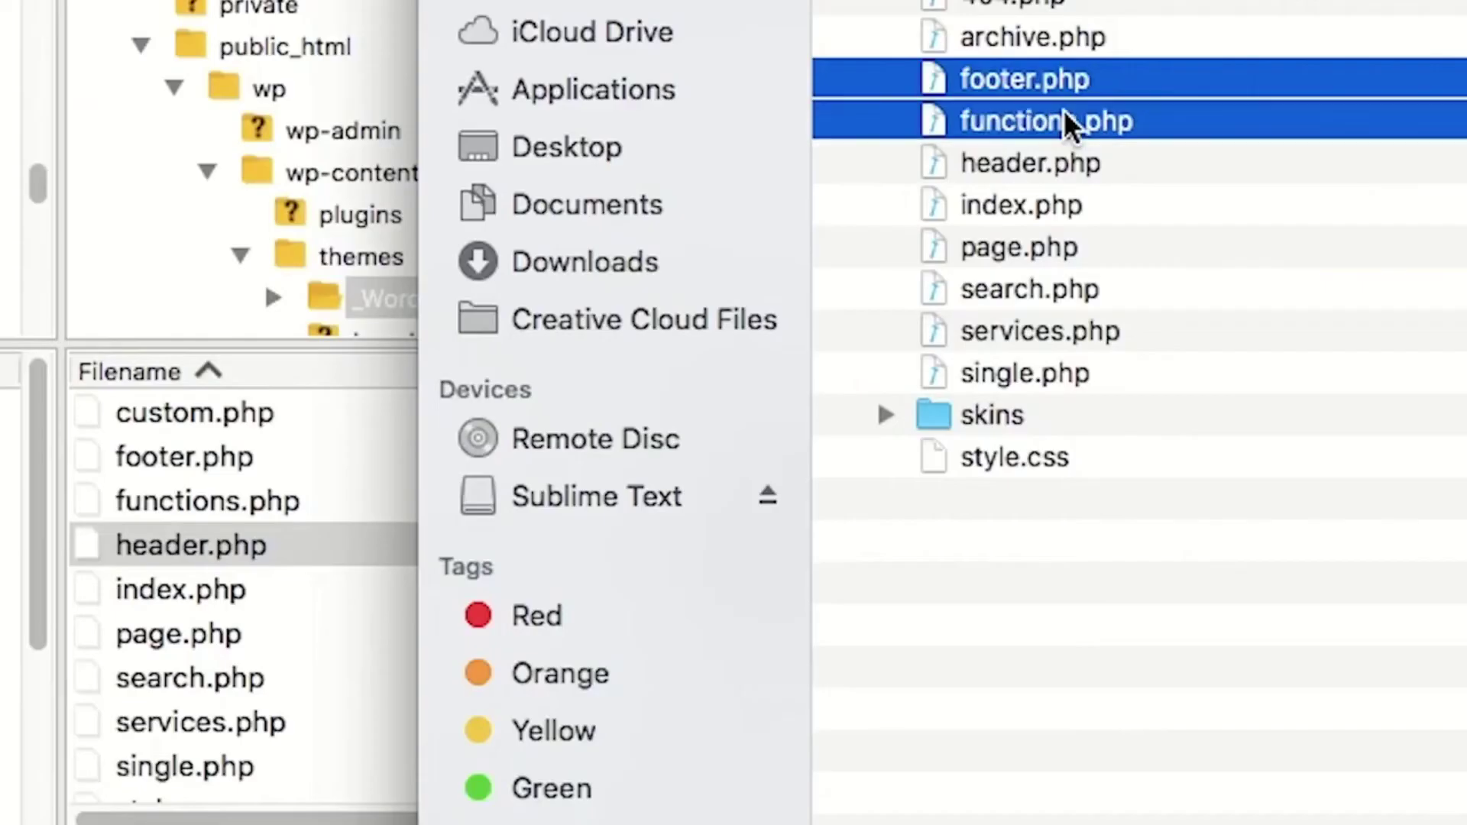
left_click(1043, 456, "super")
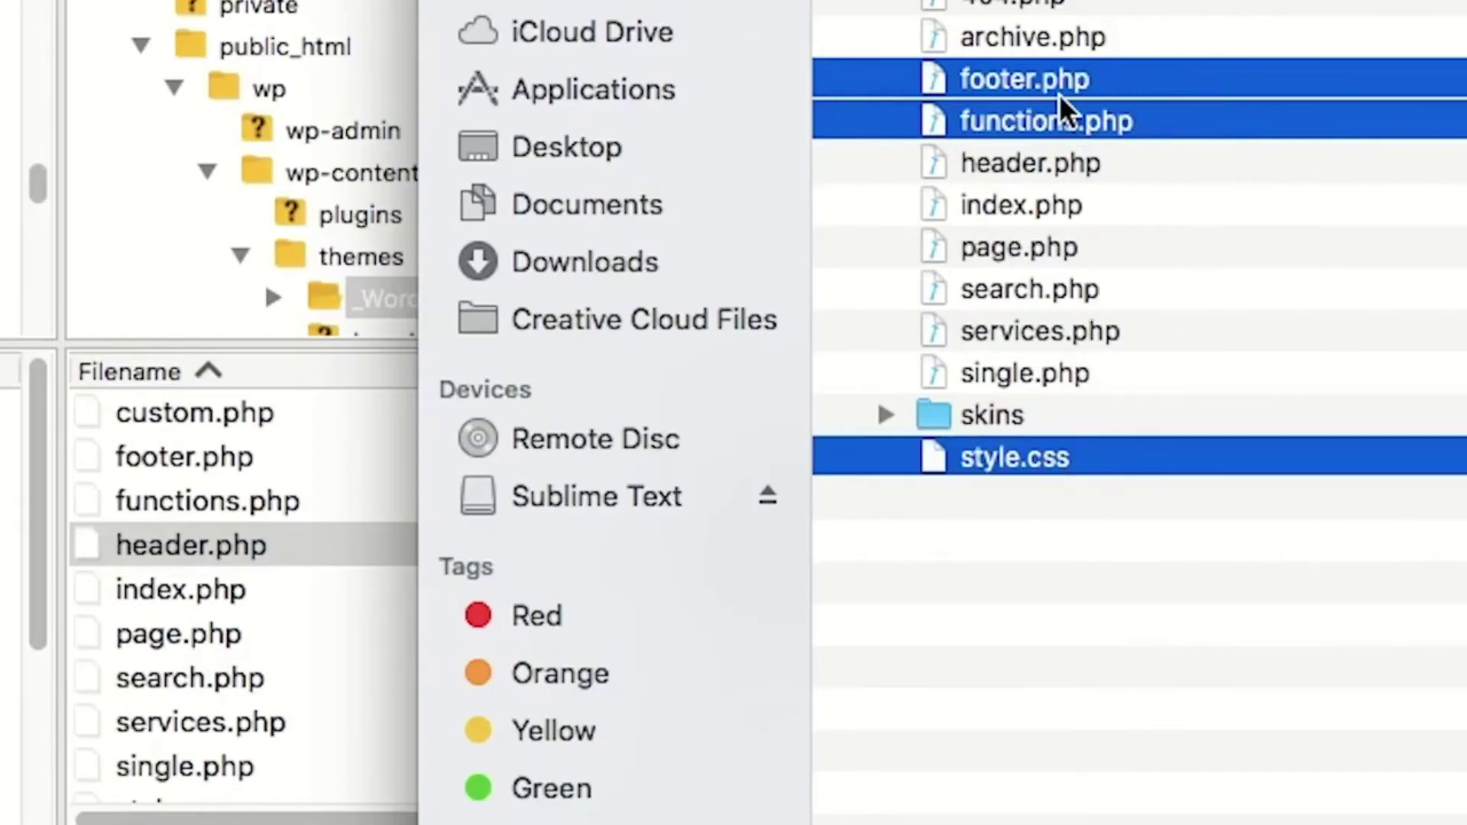
left_click_drag(1059, 94, 203, 581)
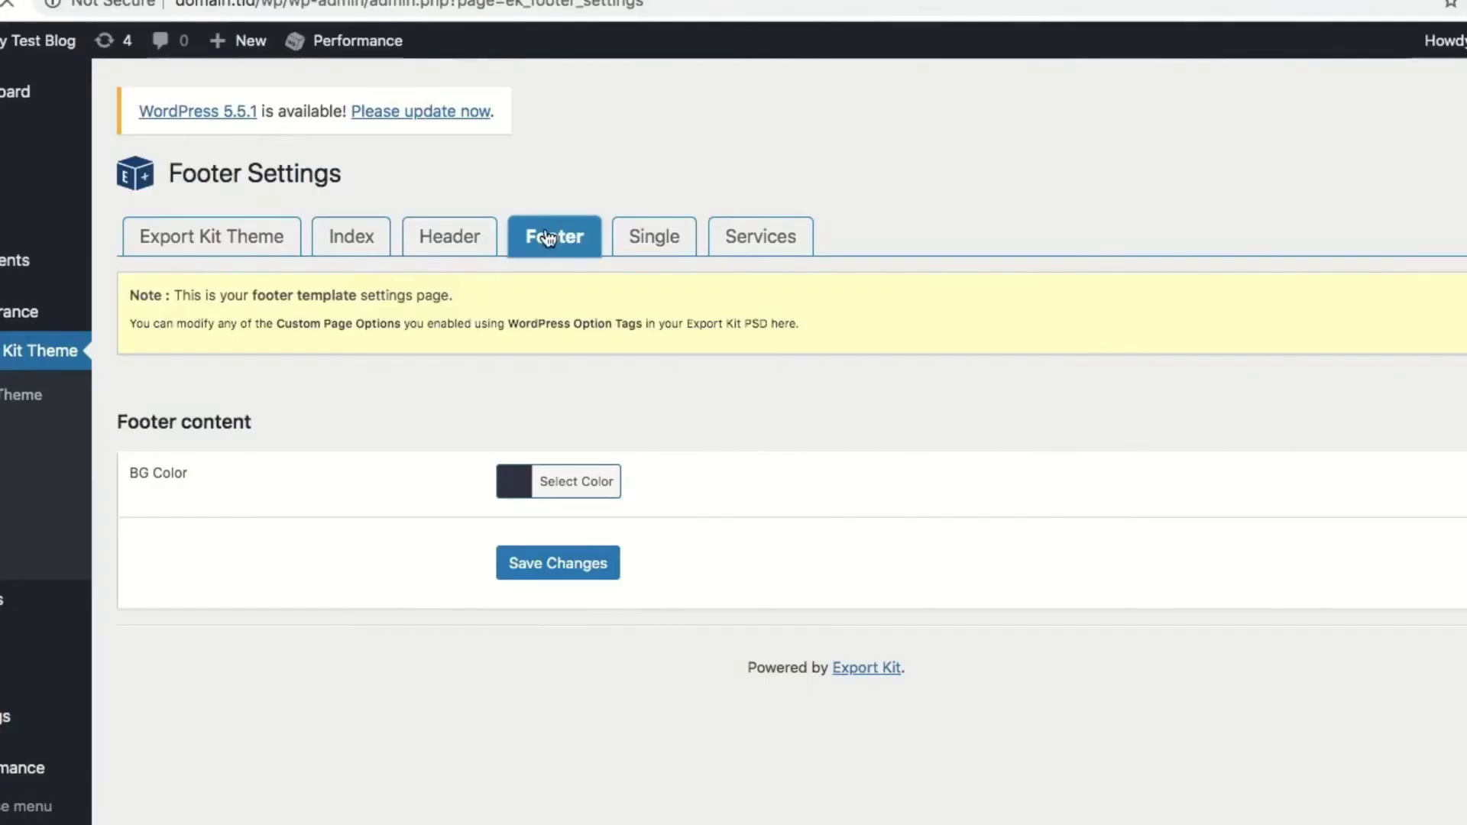
In the theme's Footer settings, replace the About Us text with "hey look how easy this was!", save the changes and reload the site
scroll(314, 577, "down", 3)
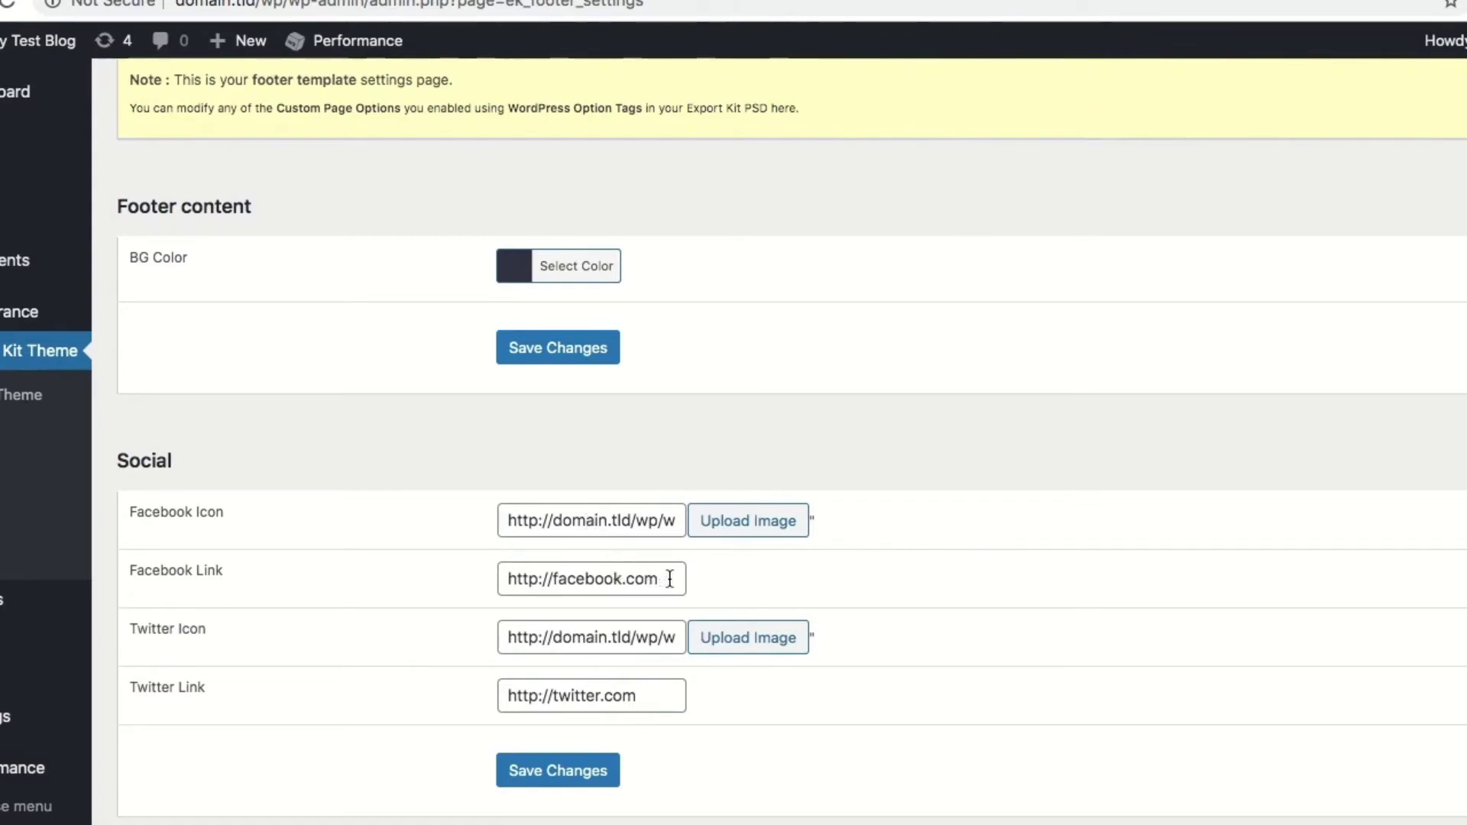
left_click_drag(671, 579, 459, 573)
scroll(365, 401, "down", 3)
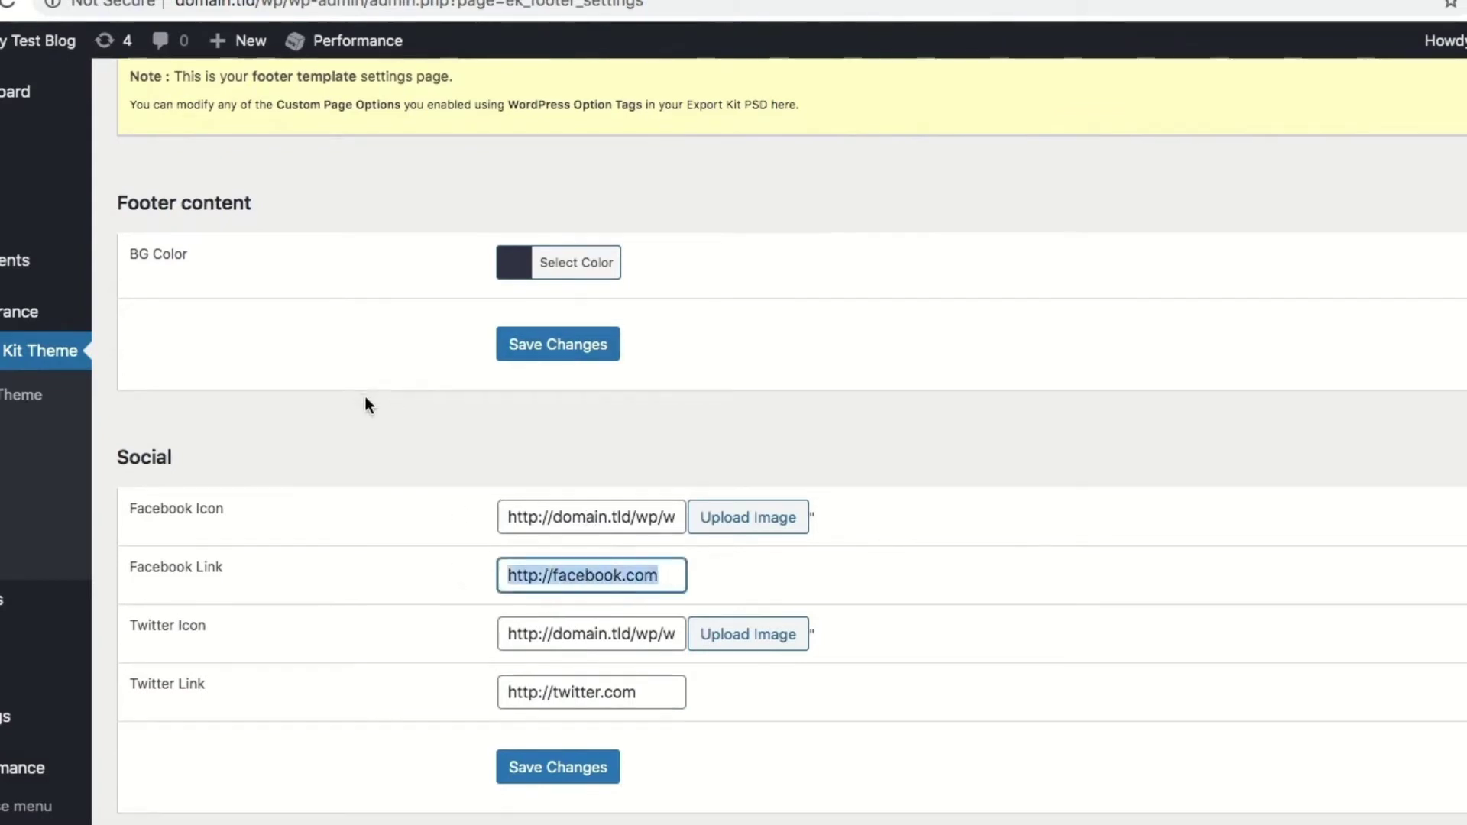
scroll(365, 404, "down", 8)
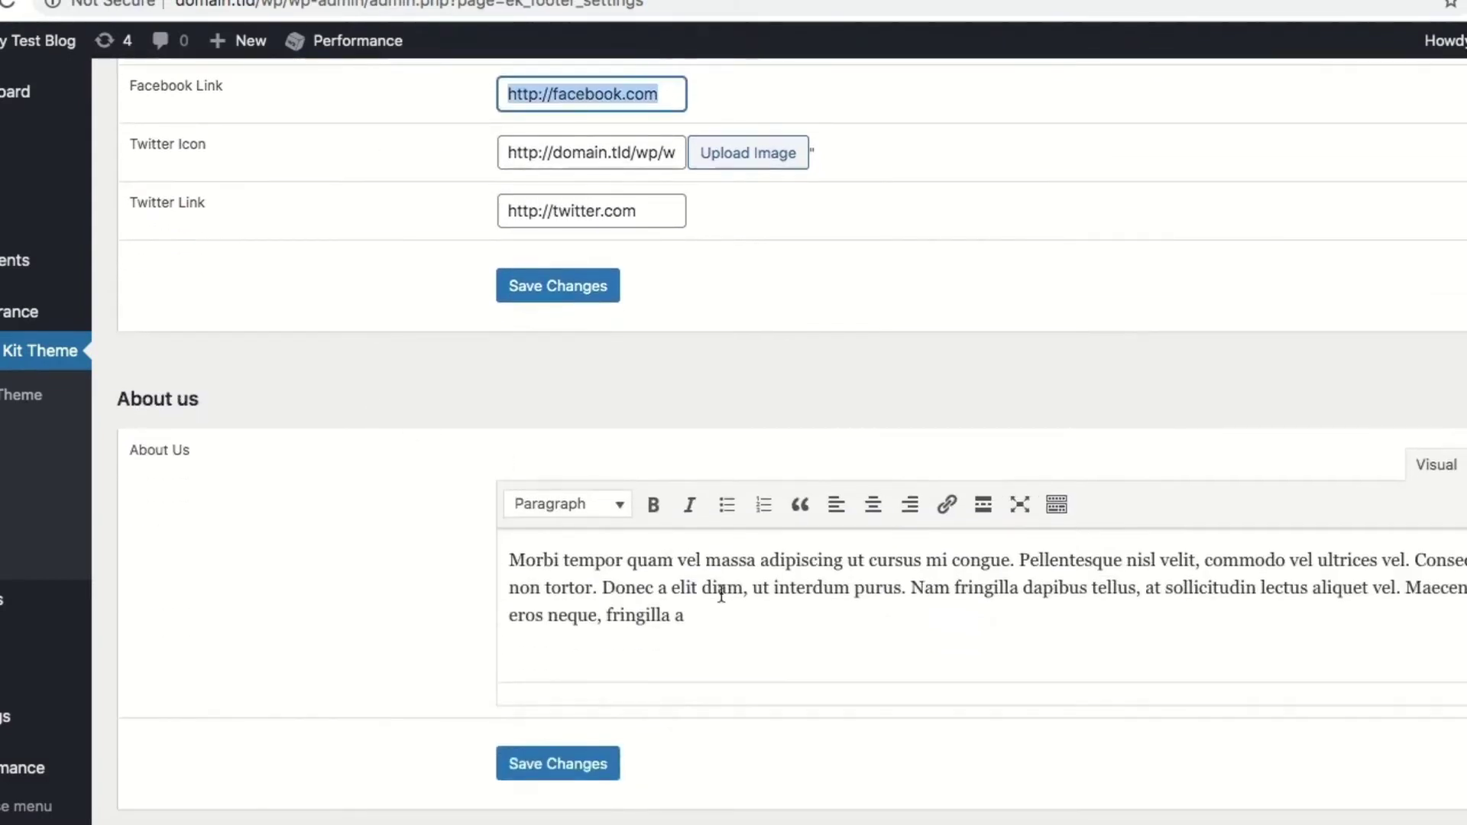
left_click(726, 615)
left_click_drag(727, 616, 471, 533)
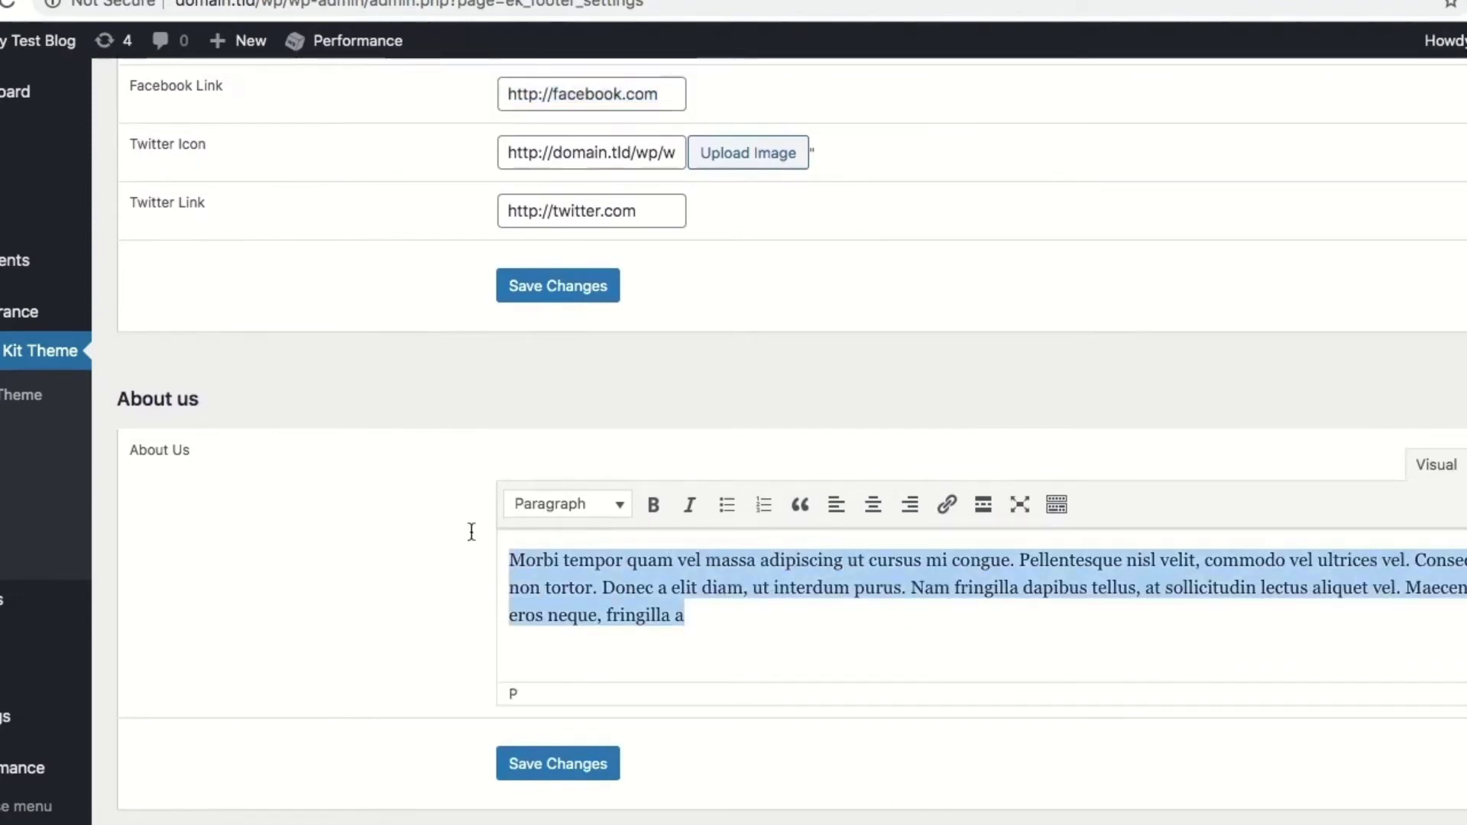
type("hey look how easy this was")
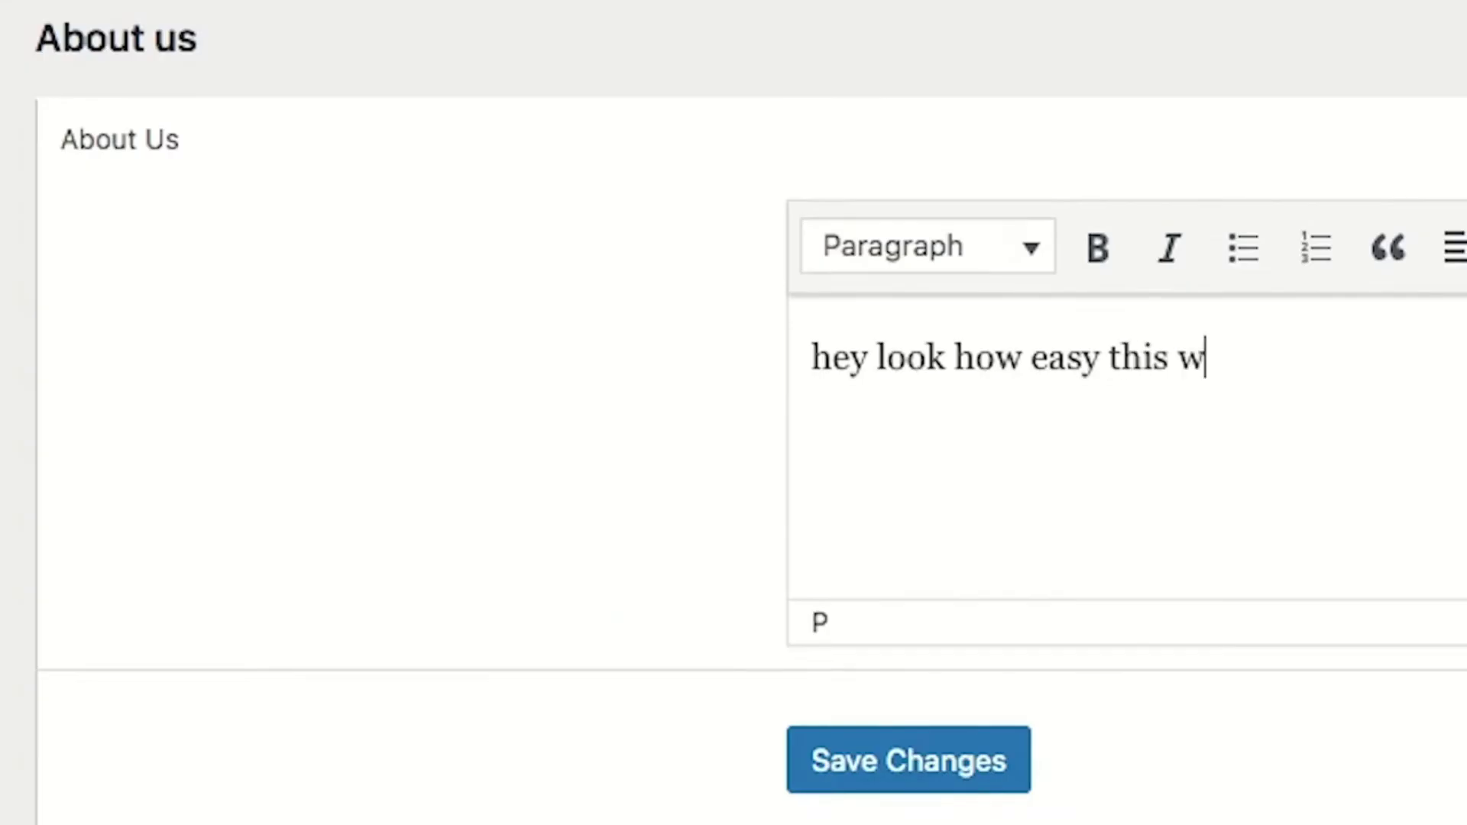
type("!")
left_click(934, 766)
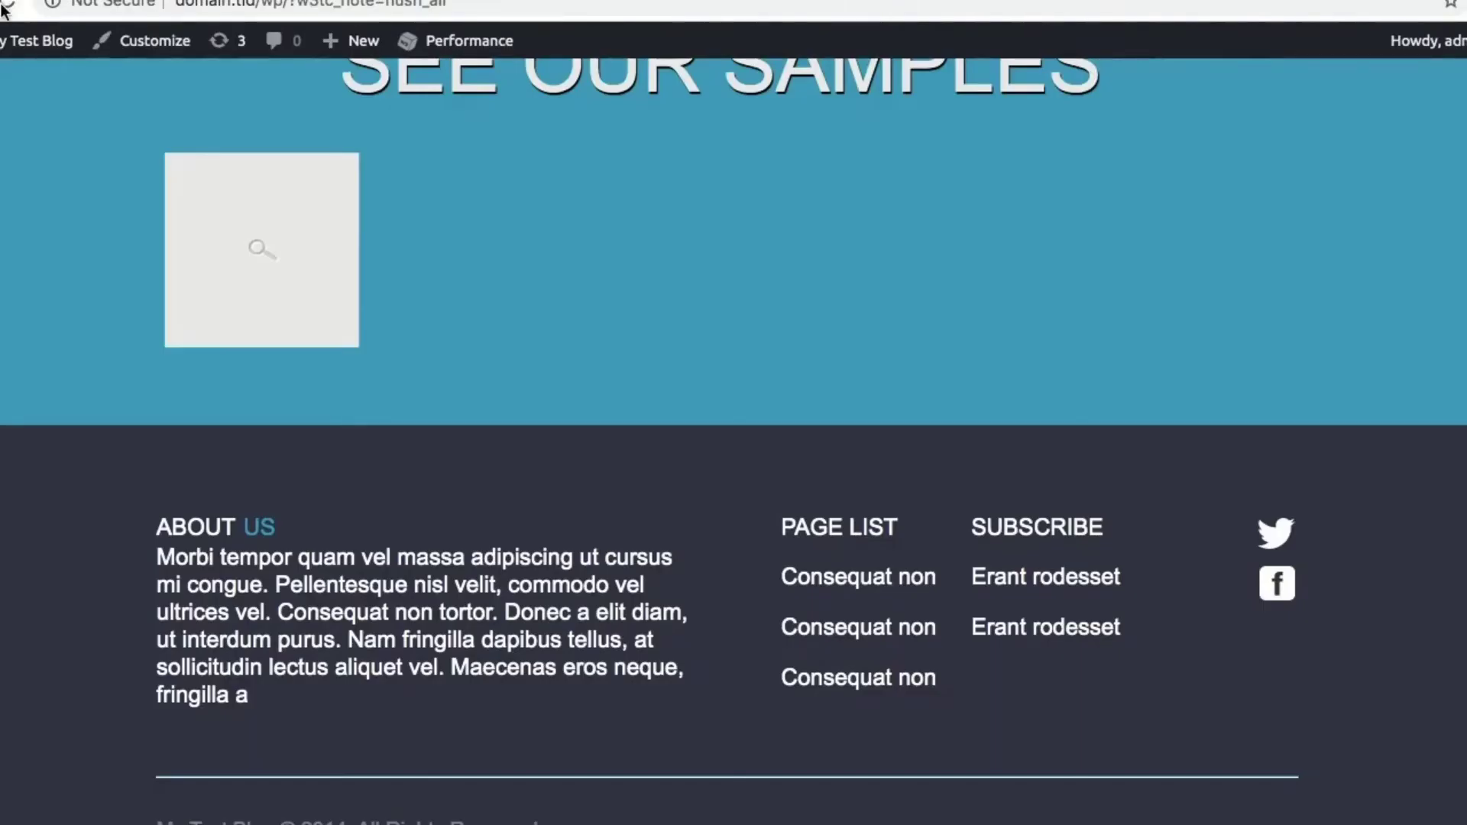
left_click(6, 4)
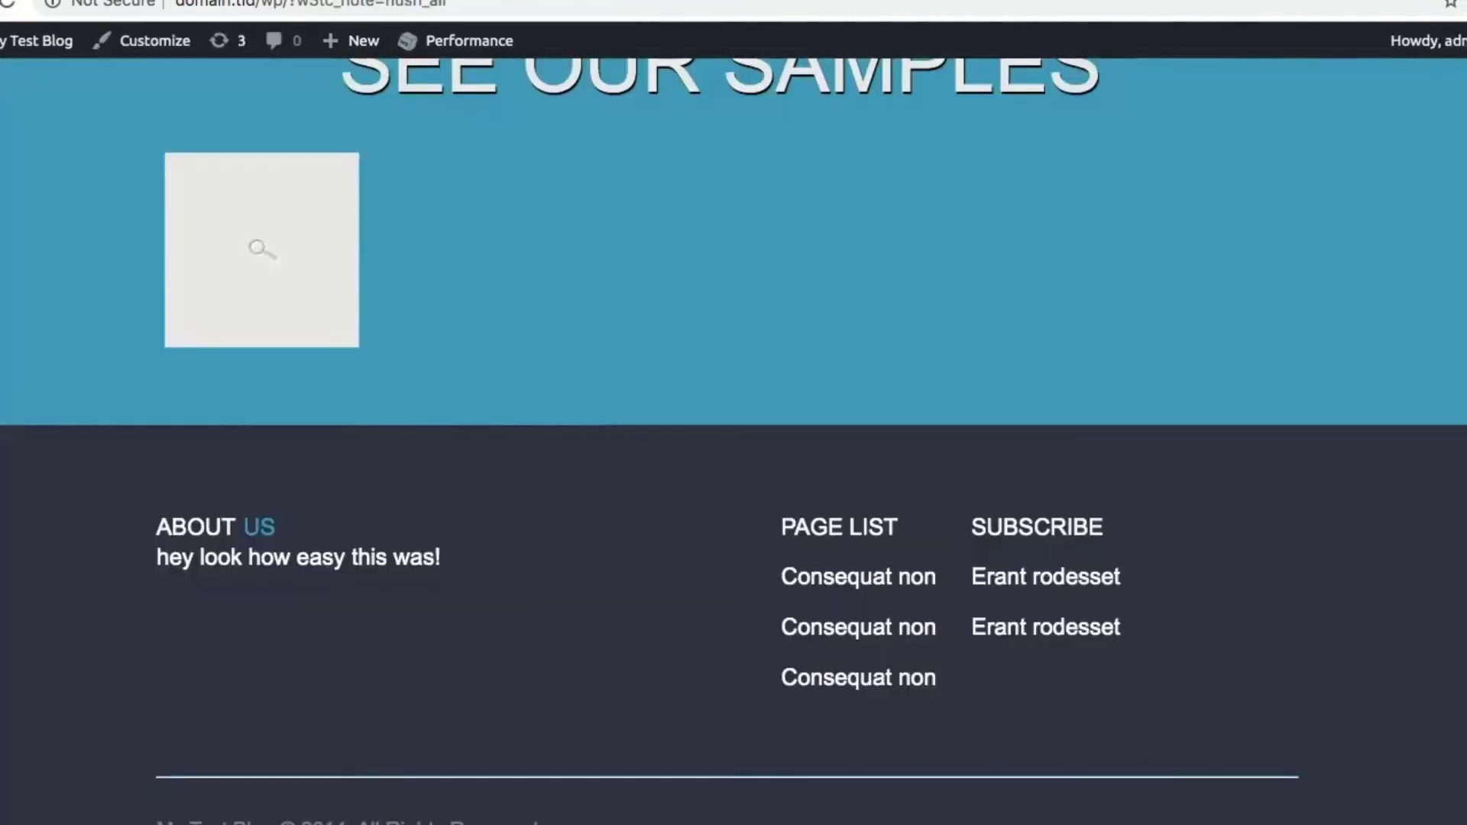
Switch to the file transfer windows and upload the skins folder from the newest export to the remote theme folder
key("super+Tab")
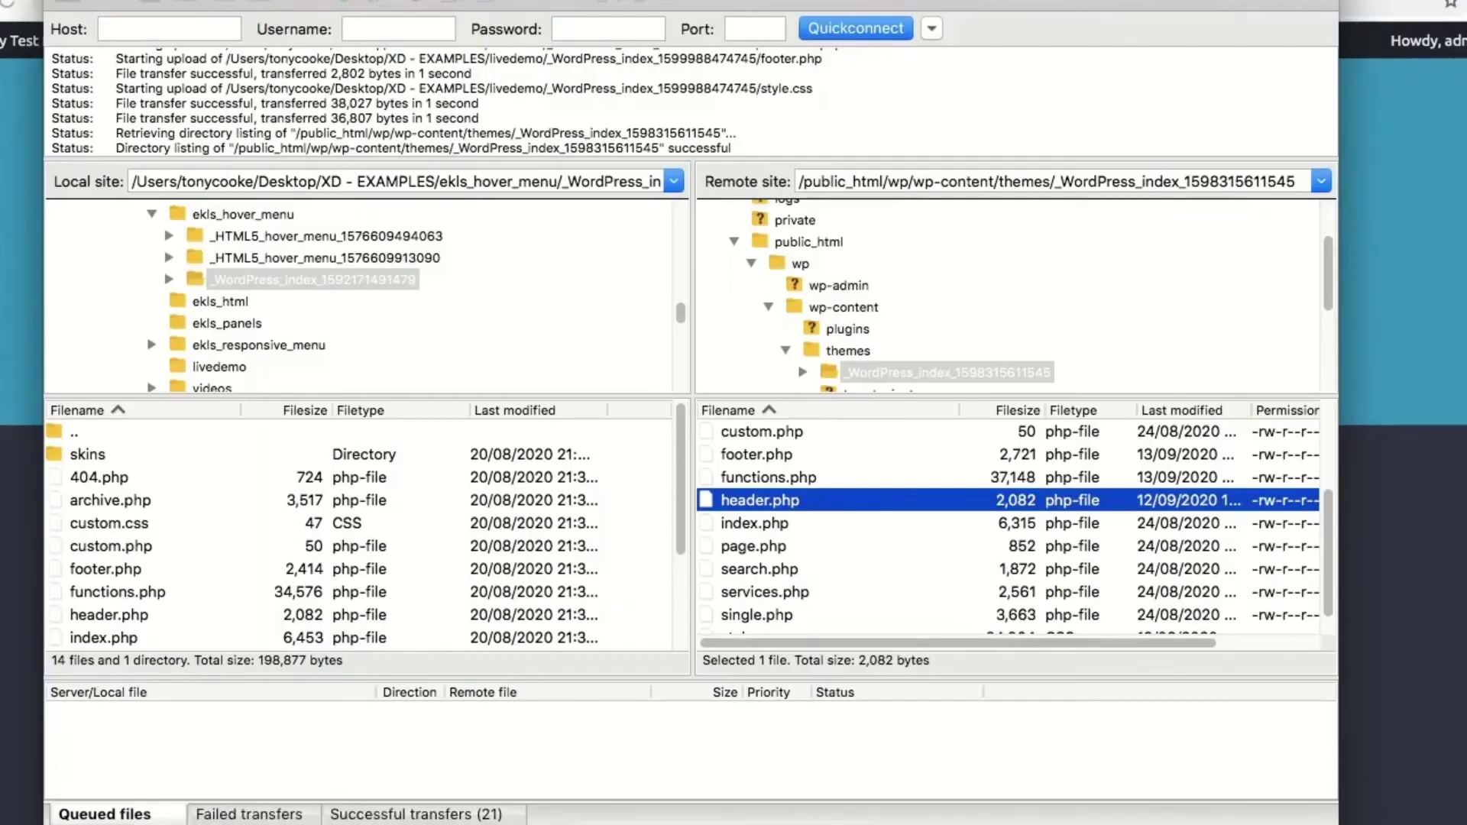
key("super+Tab")
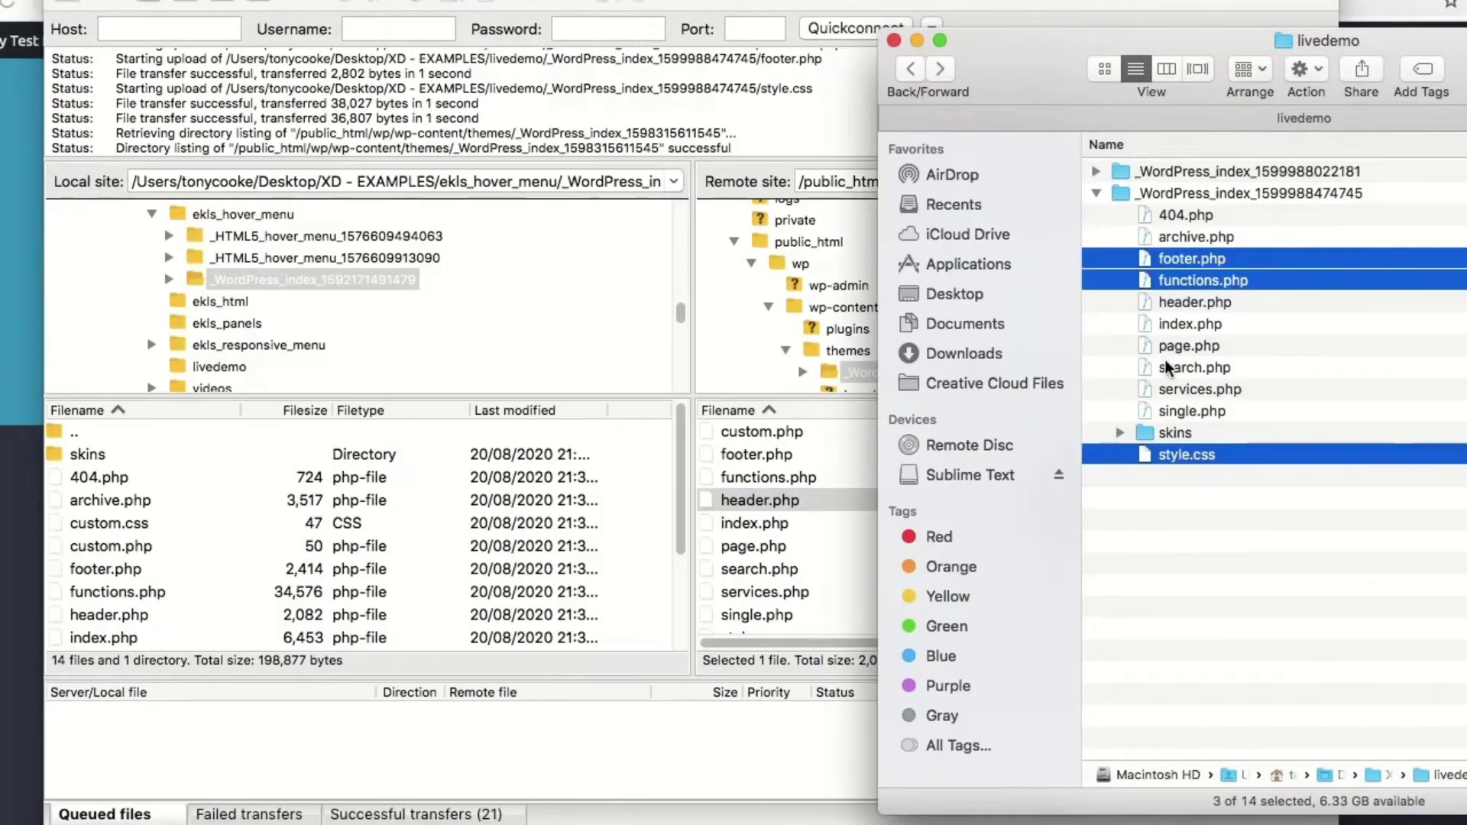
left_click_drag(1125, 428, 791, 519)
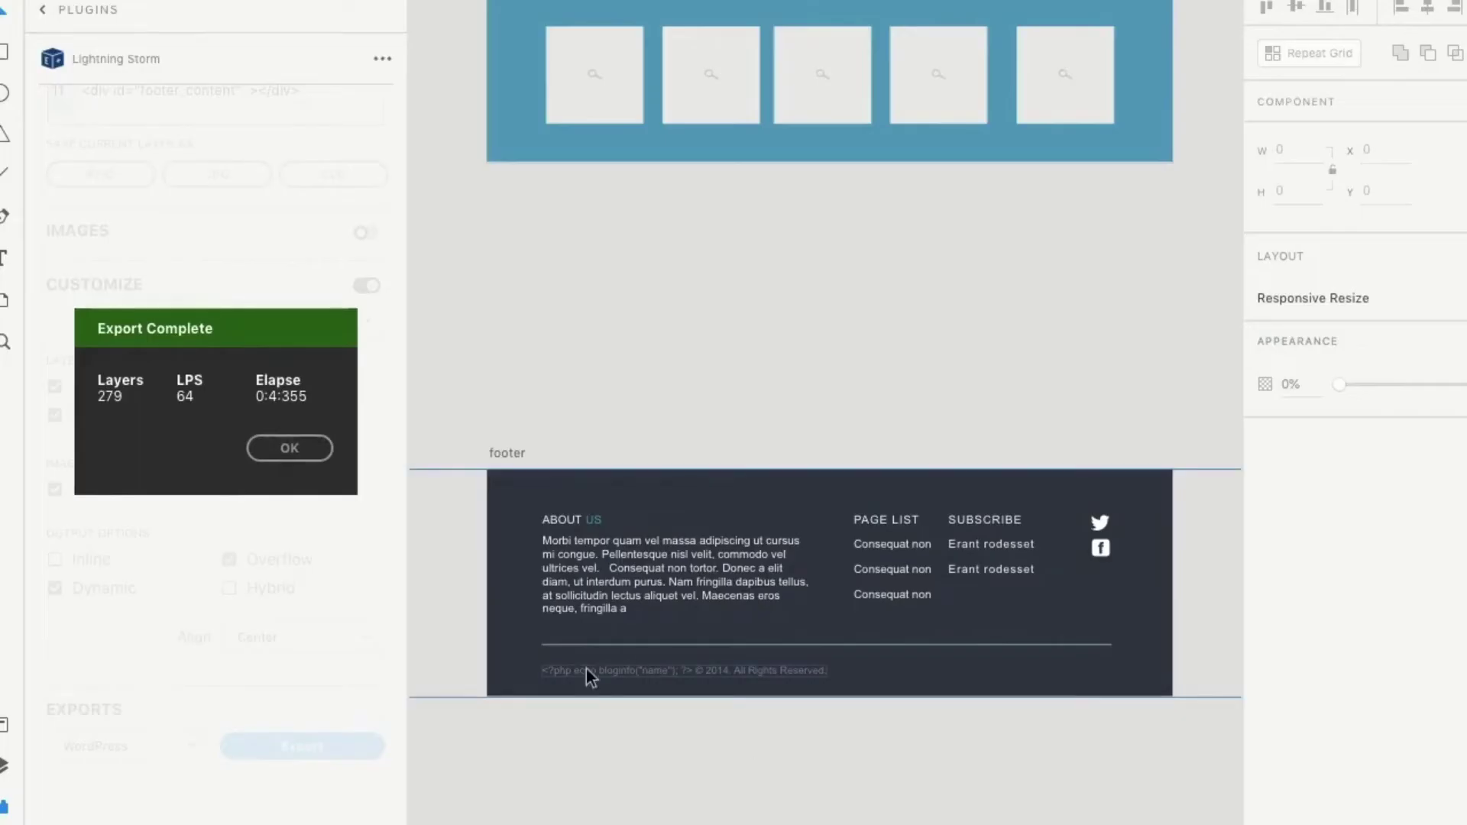
In Adobe XD, show the footer's layers and inspect the copyright text that uses the bloginfo("name") code
scroll(585, 668, "up", 5)
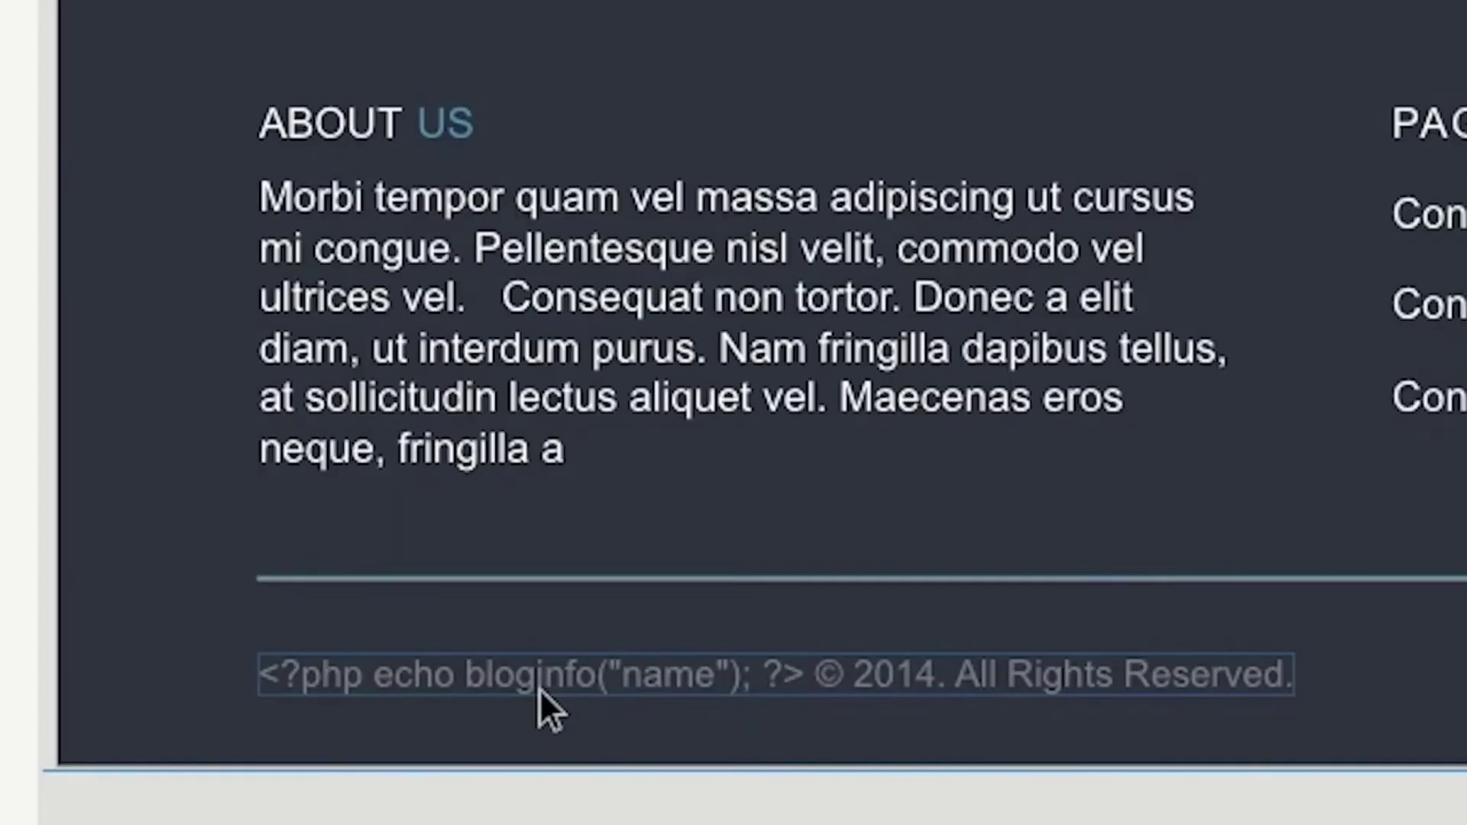
left_click(539, 689)
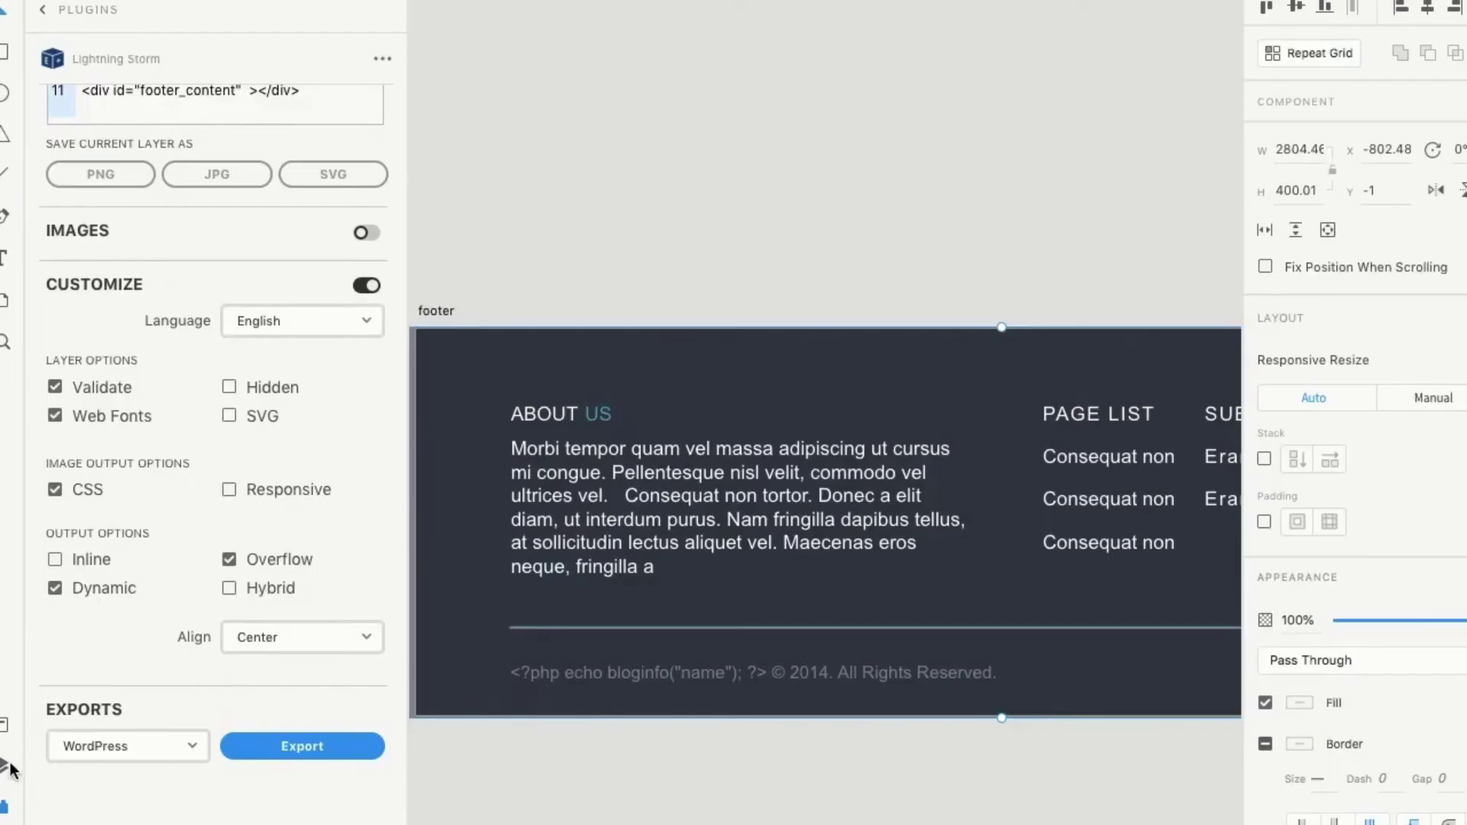
left_click(5, 765)
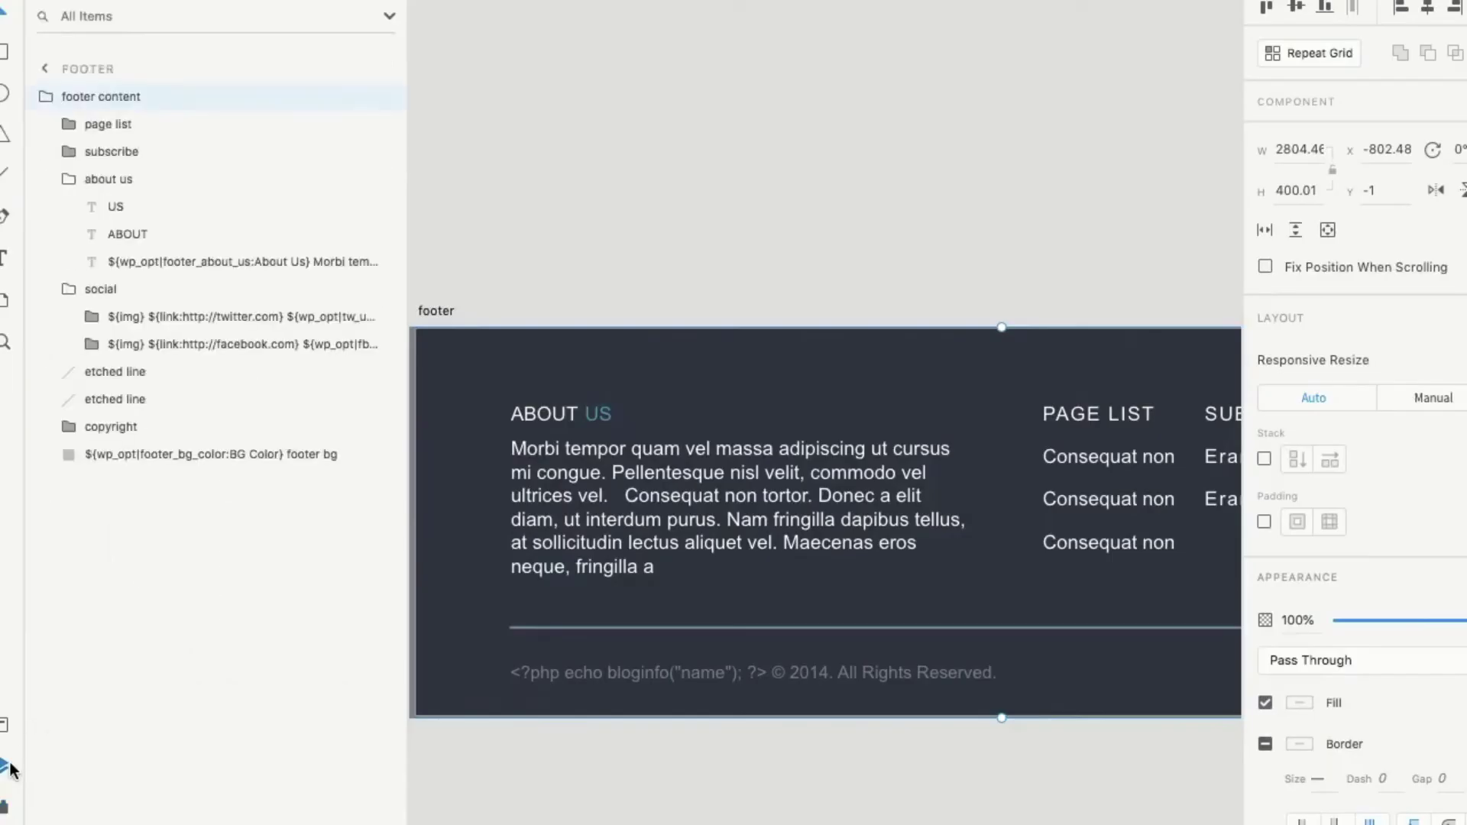
left_click(622, 682)
double_click(622, 682)
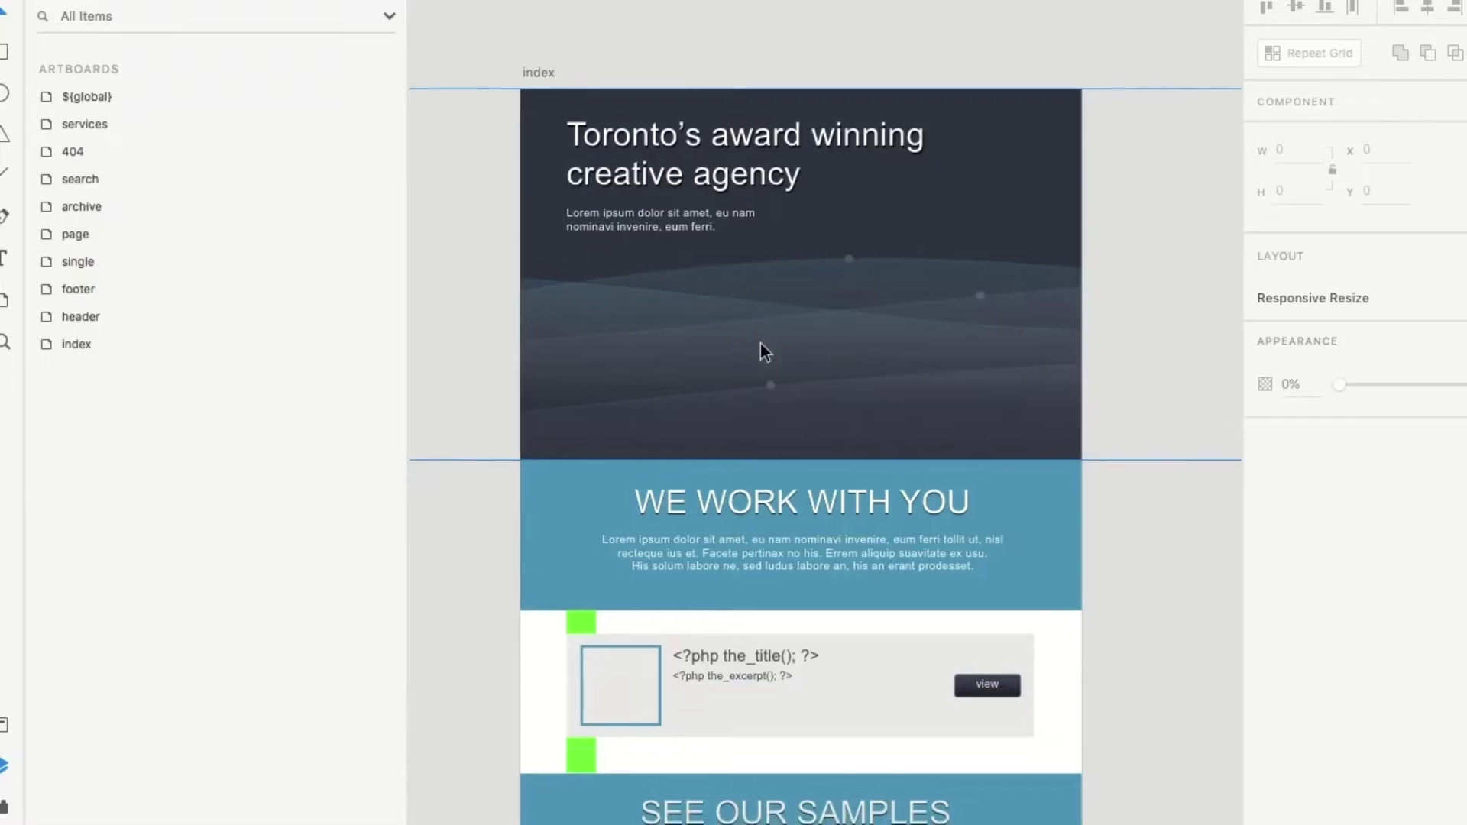
Examine the index artboard's main groups: index header, content header, ${div|posts} and samples mini
scroll(760, 342, "up", 1)
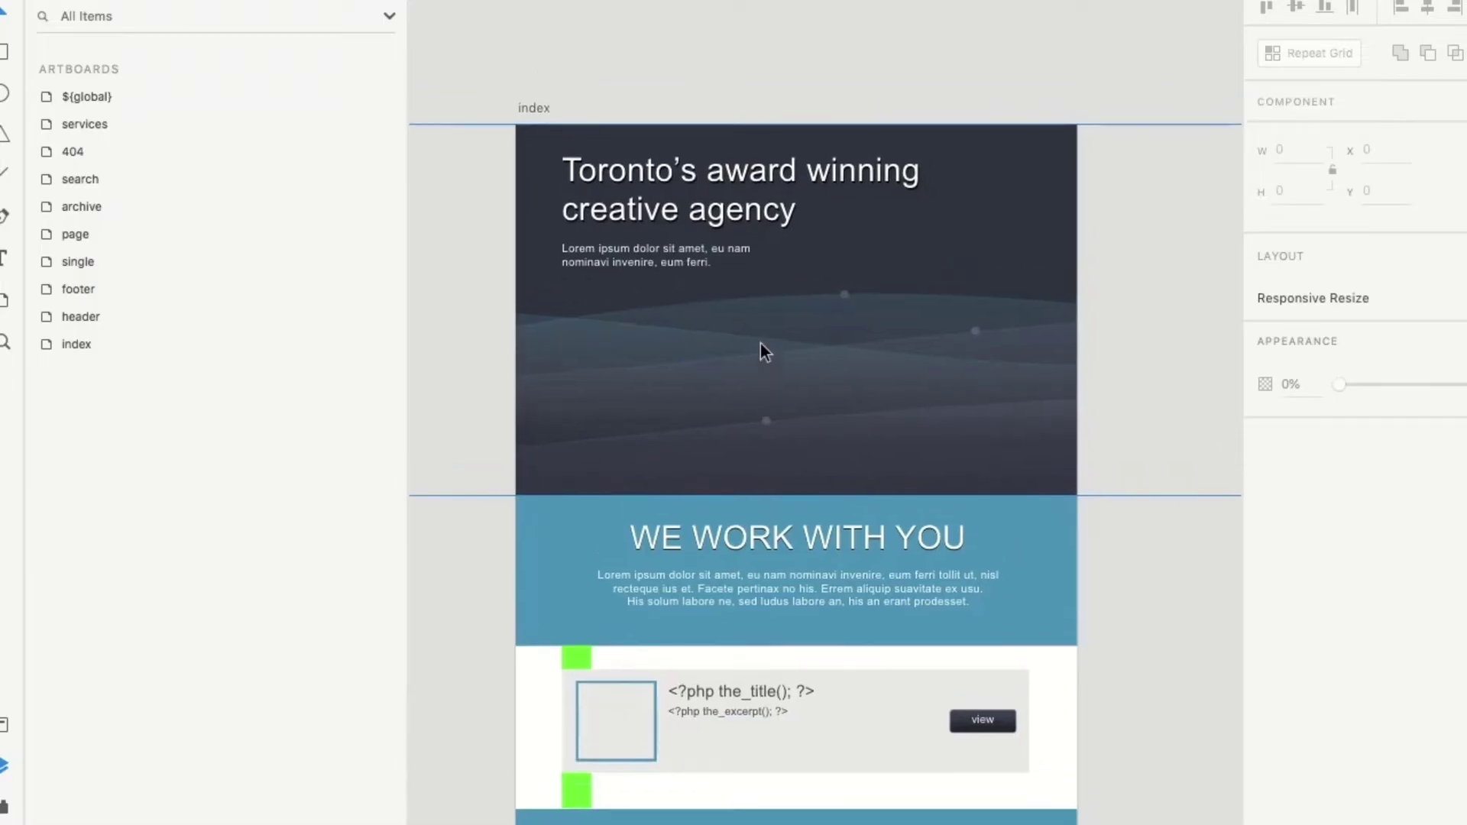
left_click(668, 215)
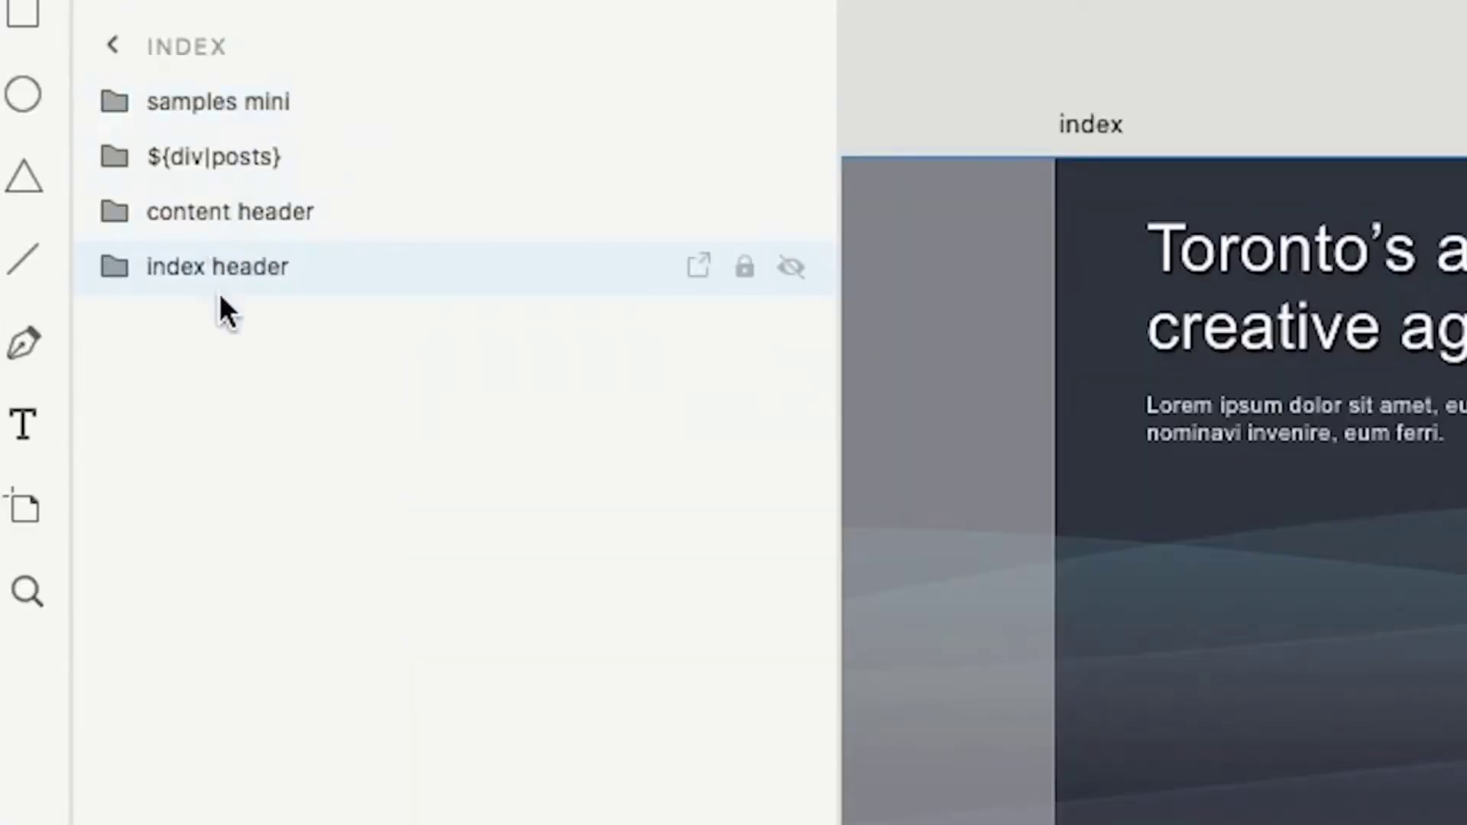
left_click(274, 338)
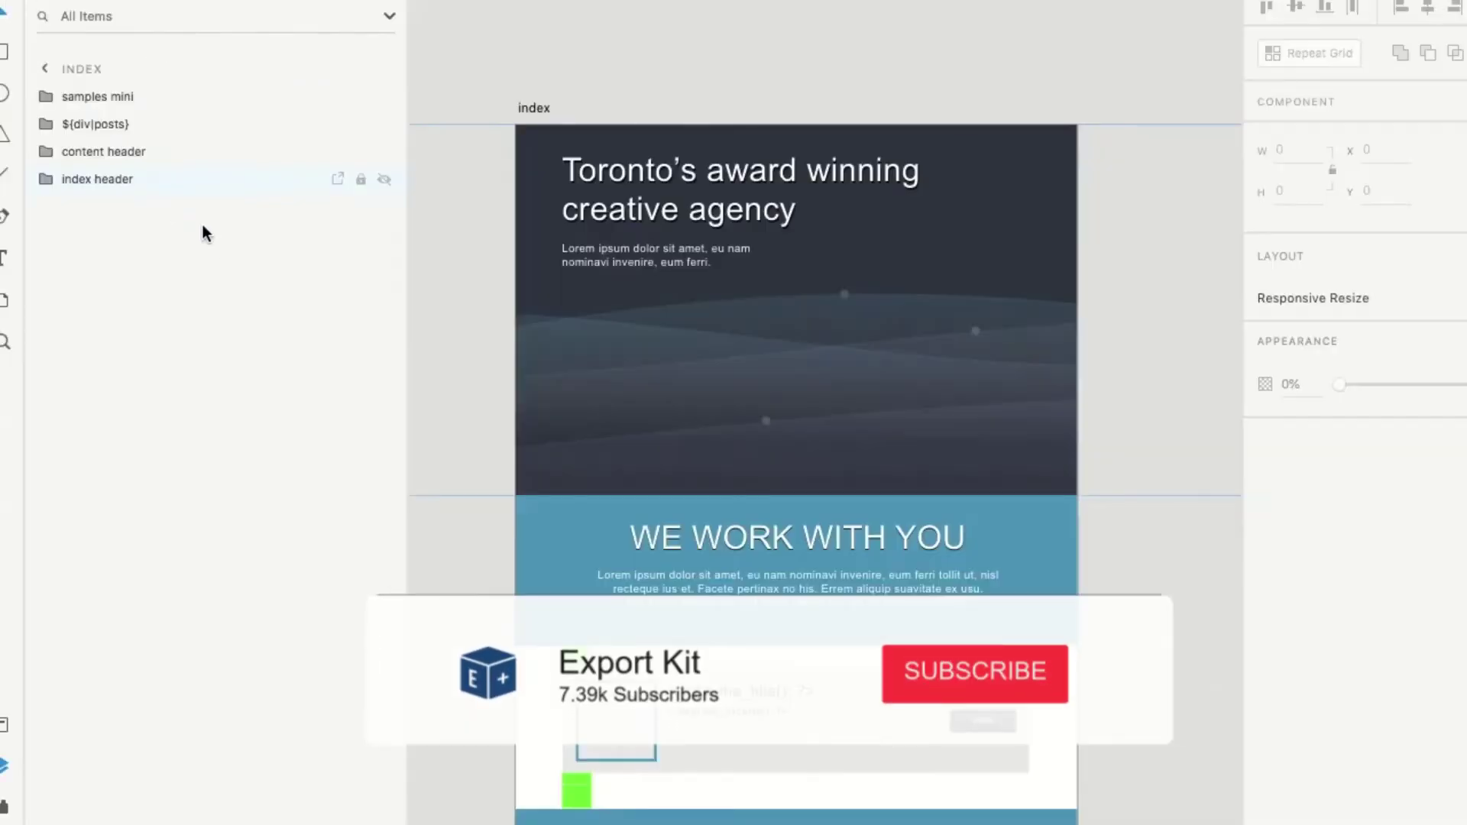
left_click(126, 178)
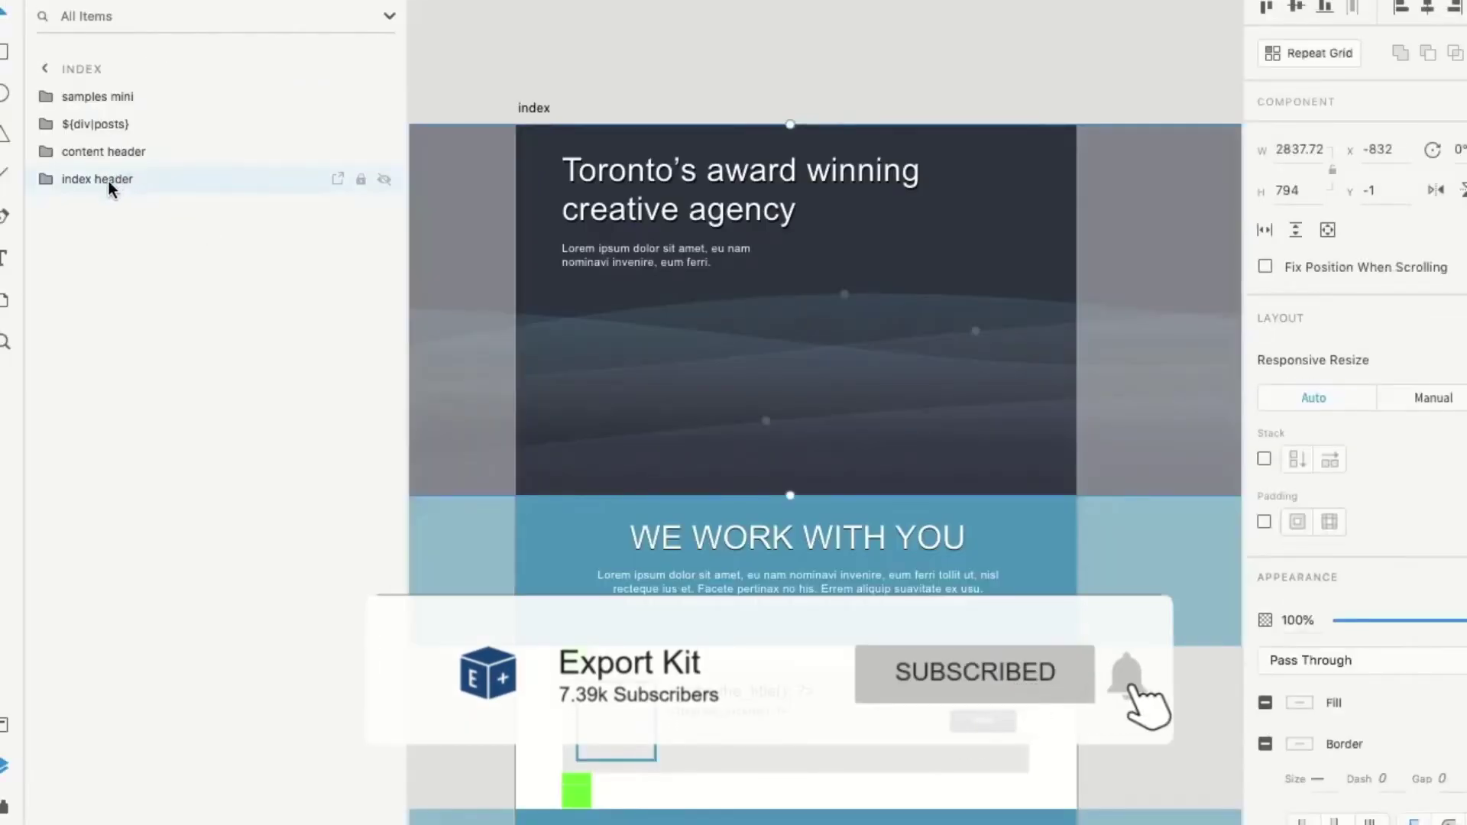
left_click(86, 150)
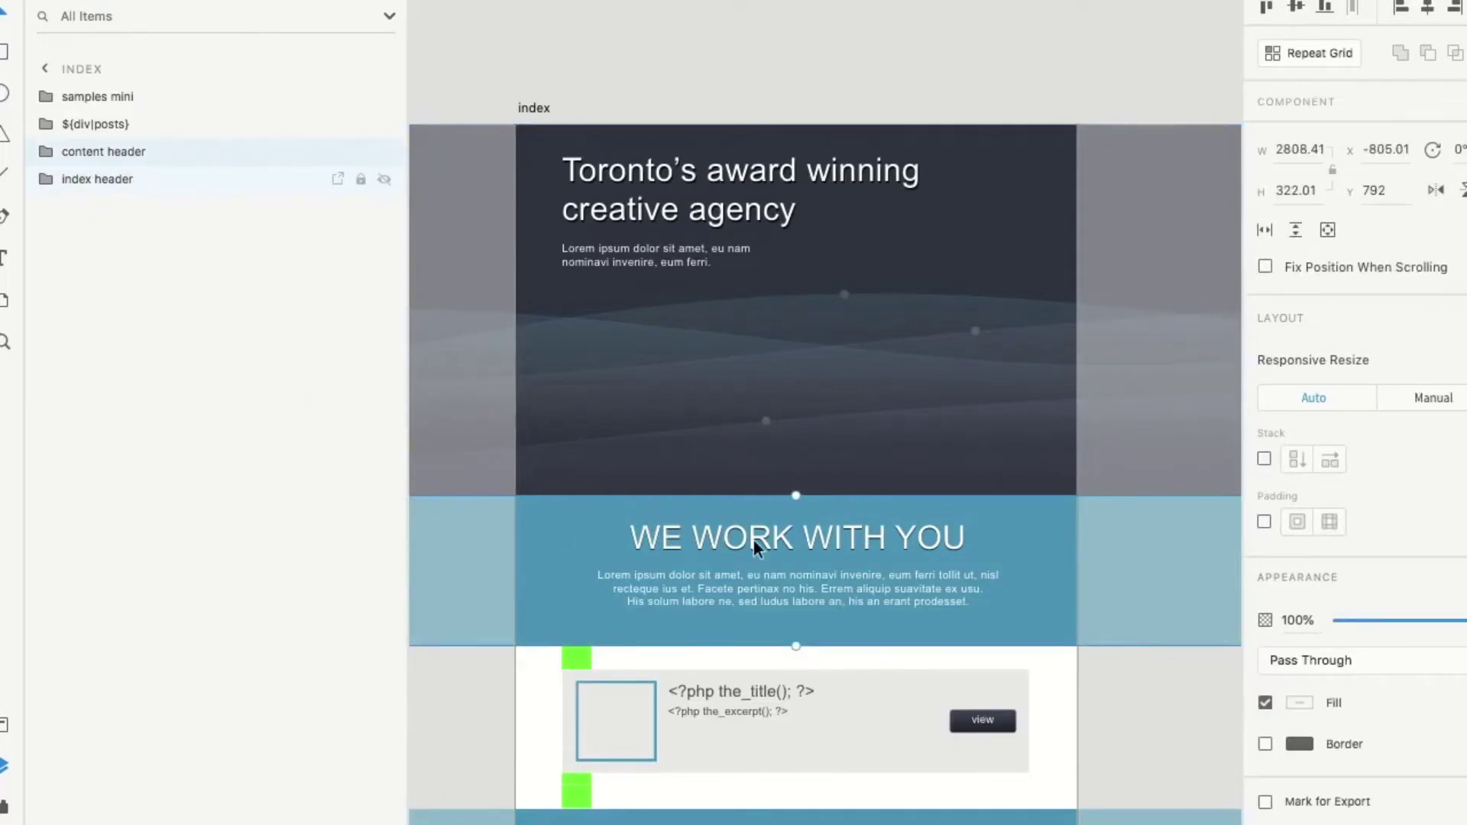
left_click(114, 124)
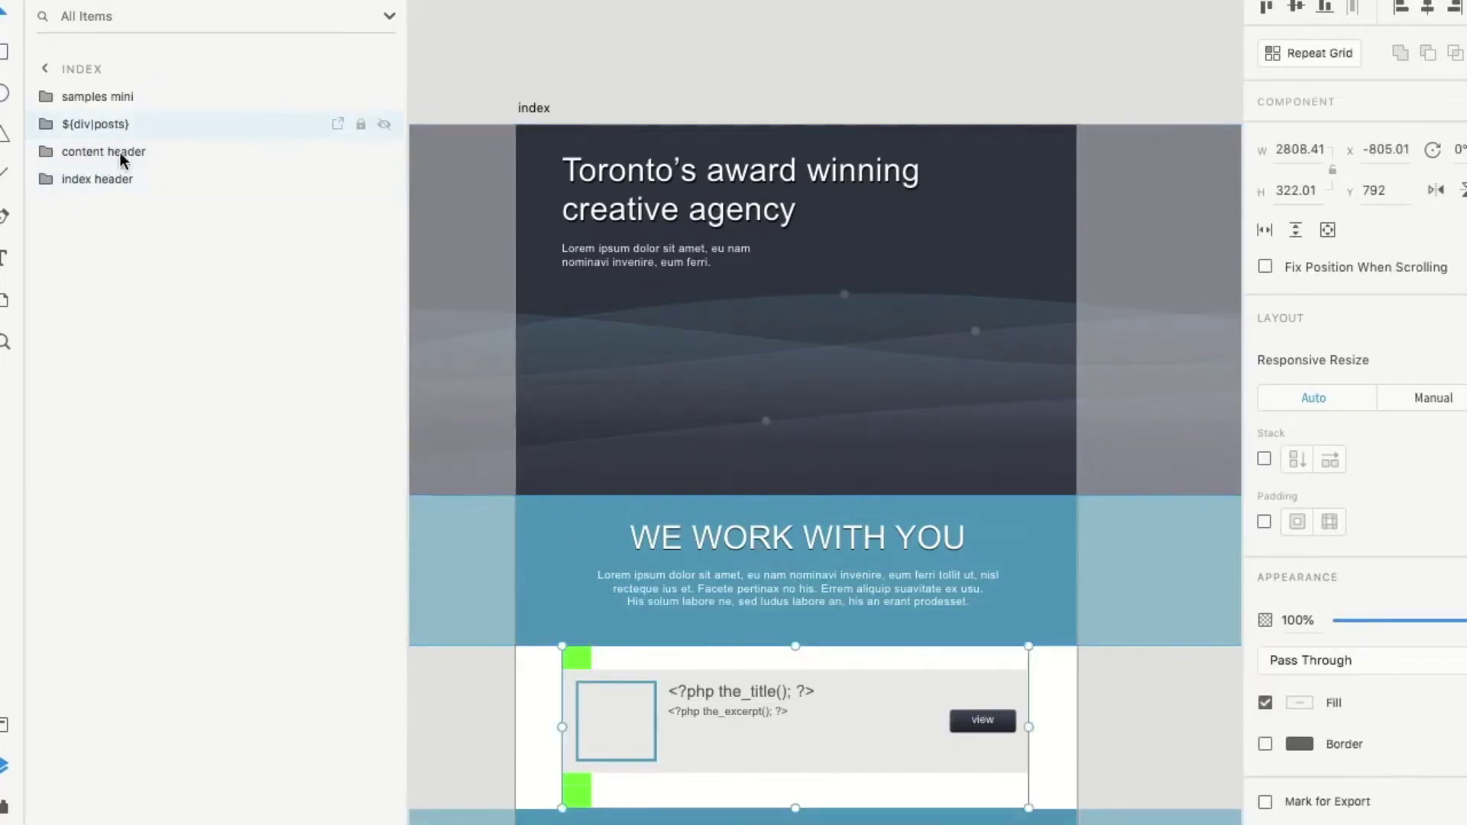
scroll(473, 409, "down", 3)
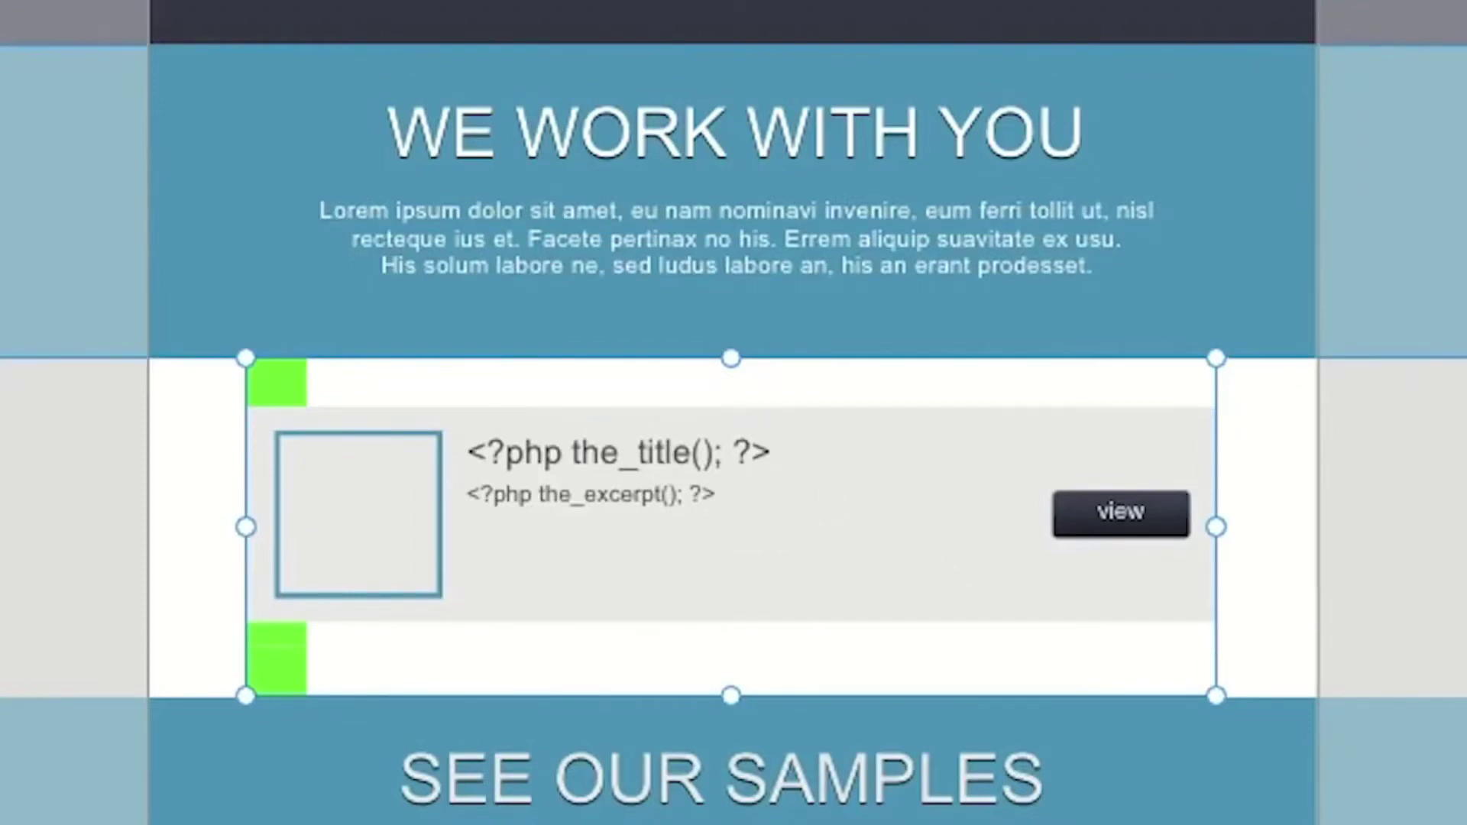
left_click(440, 571)
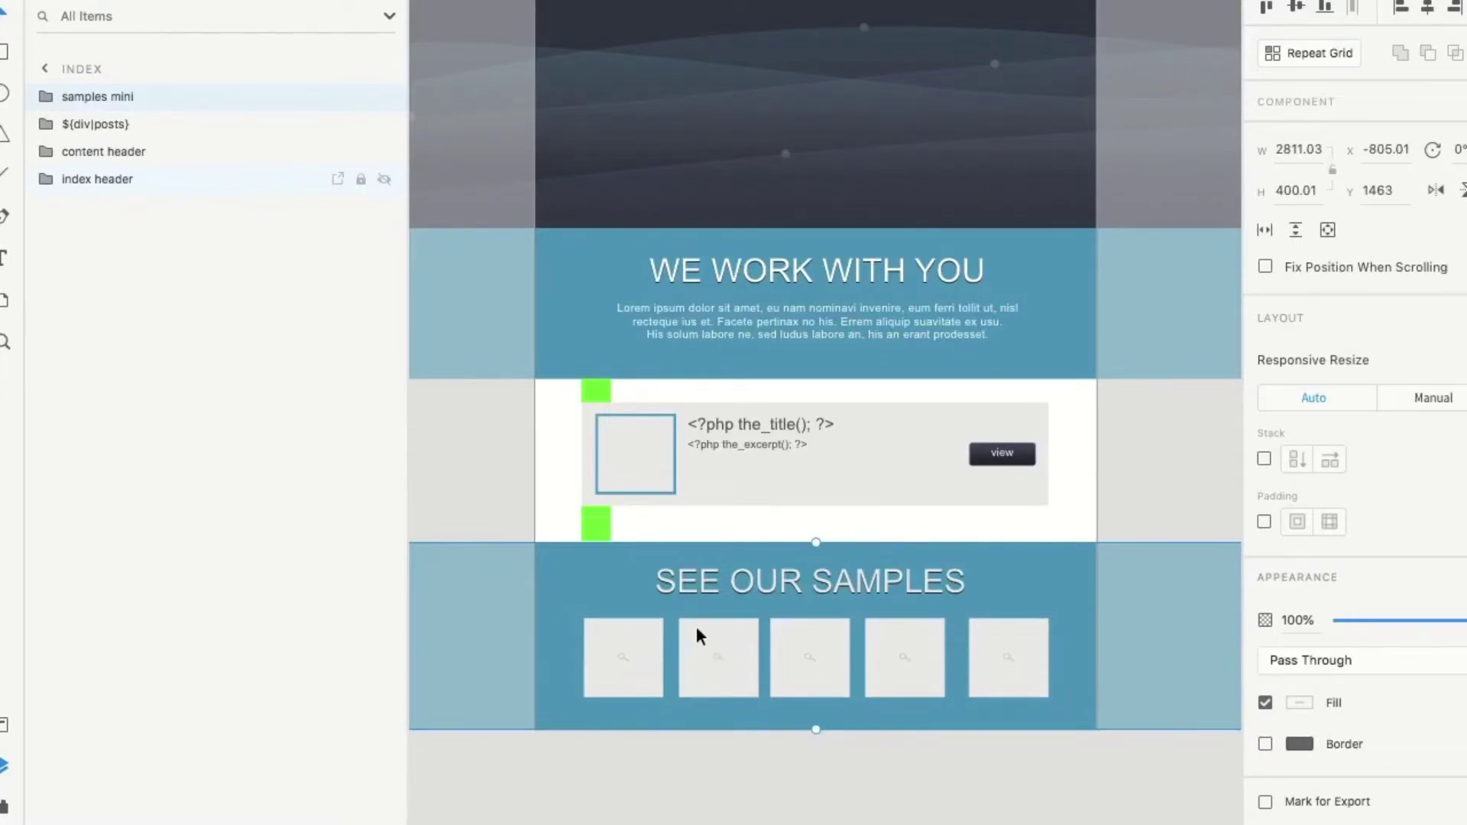
scroll(766, 558, "up", 3)
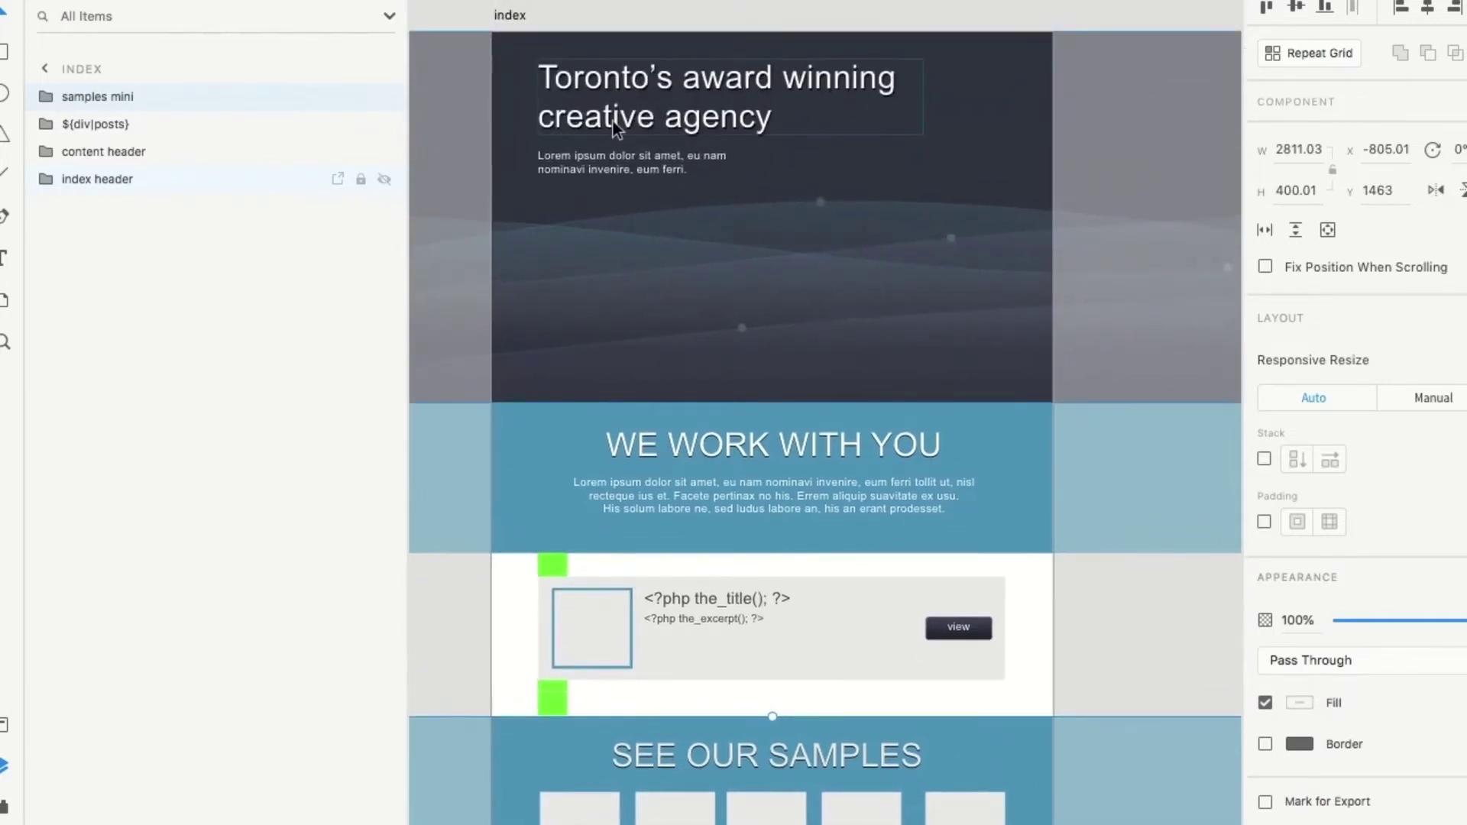
Inspect the wp_opt tags on the index header's title, description and header bg layers, and collapse the groups
left_click(613, 121)
double_click(613, 121)
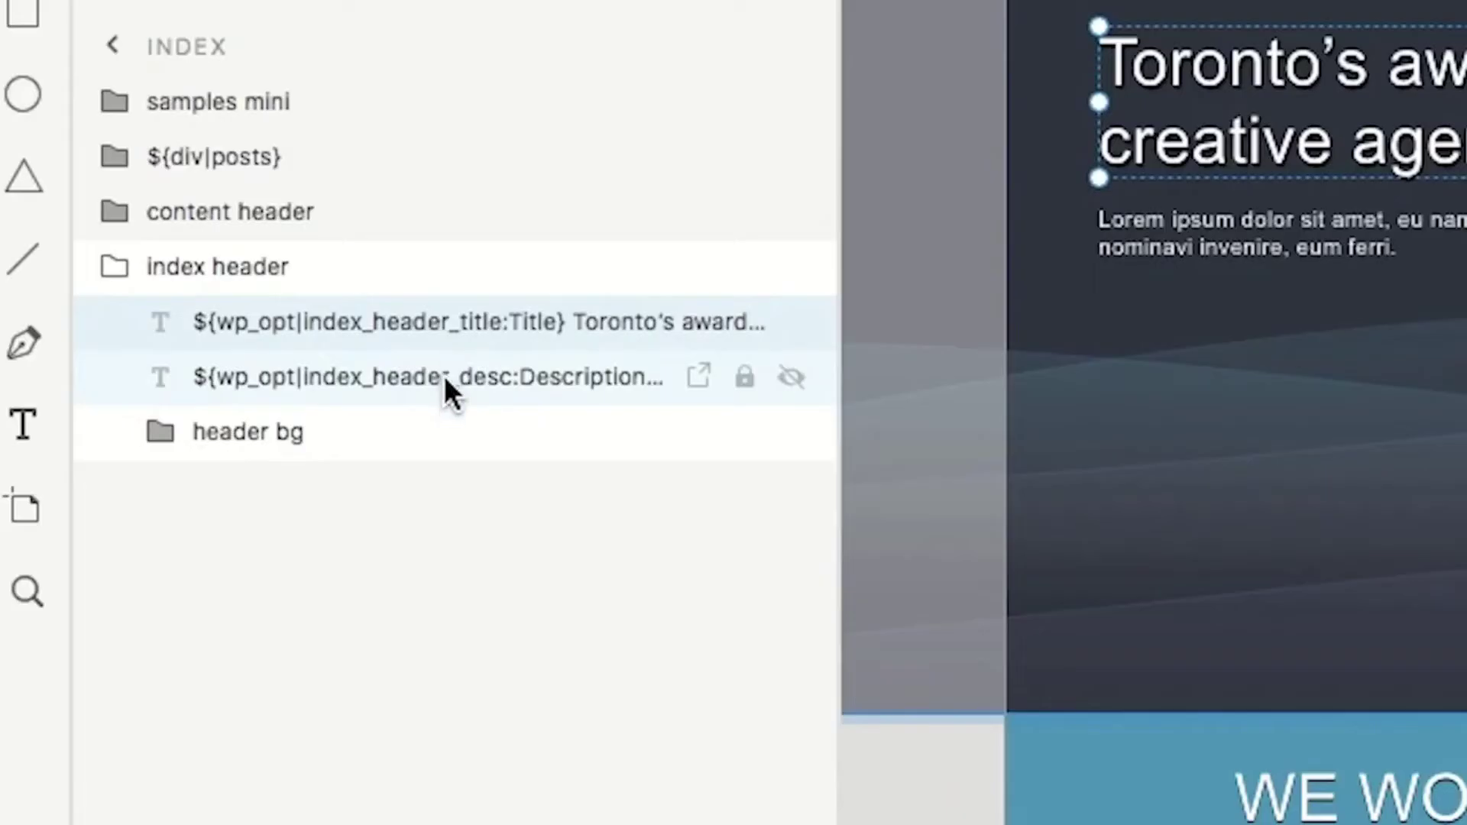
left_click(1232, 214)
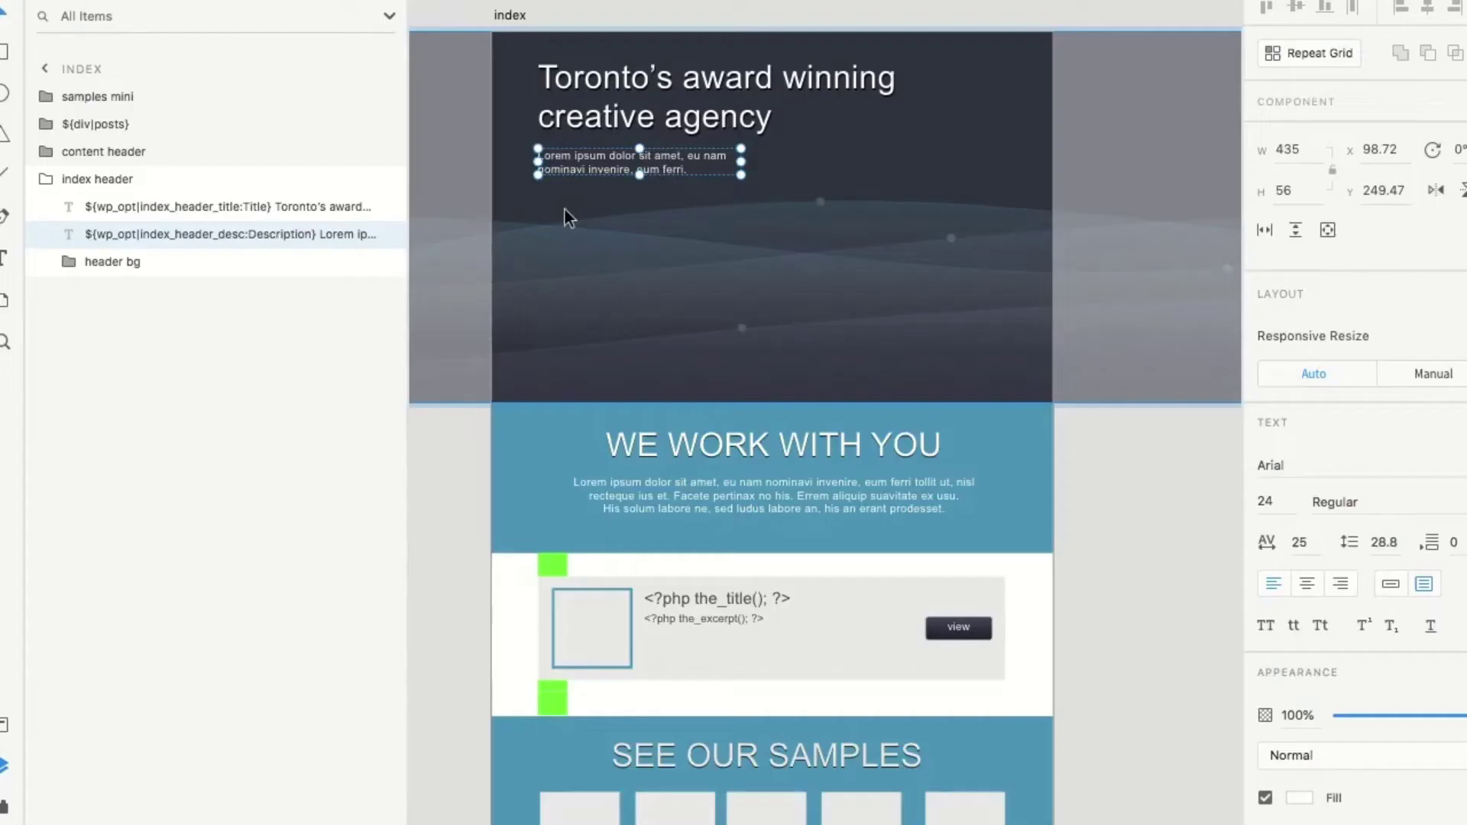
left_click(1153, 331)
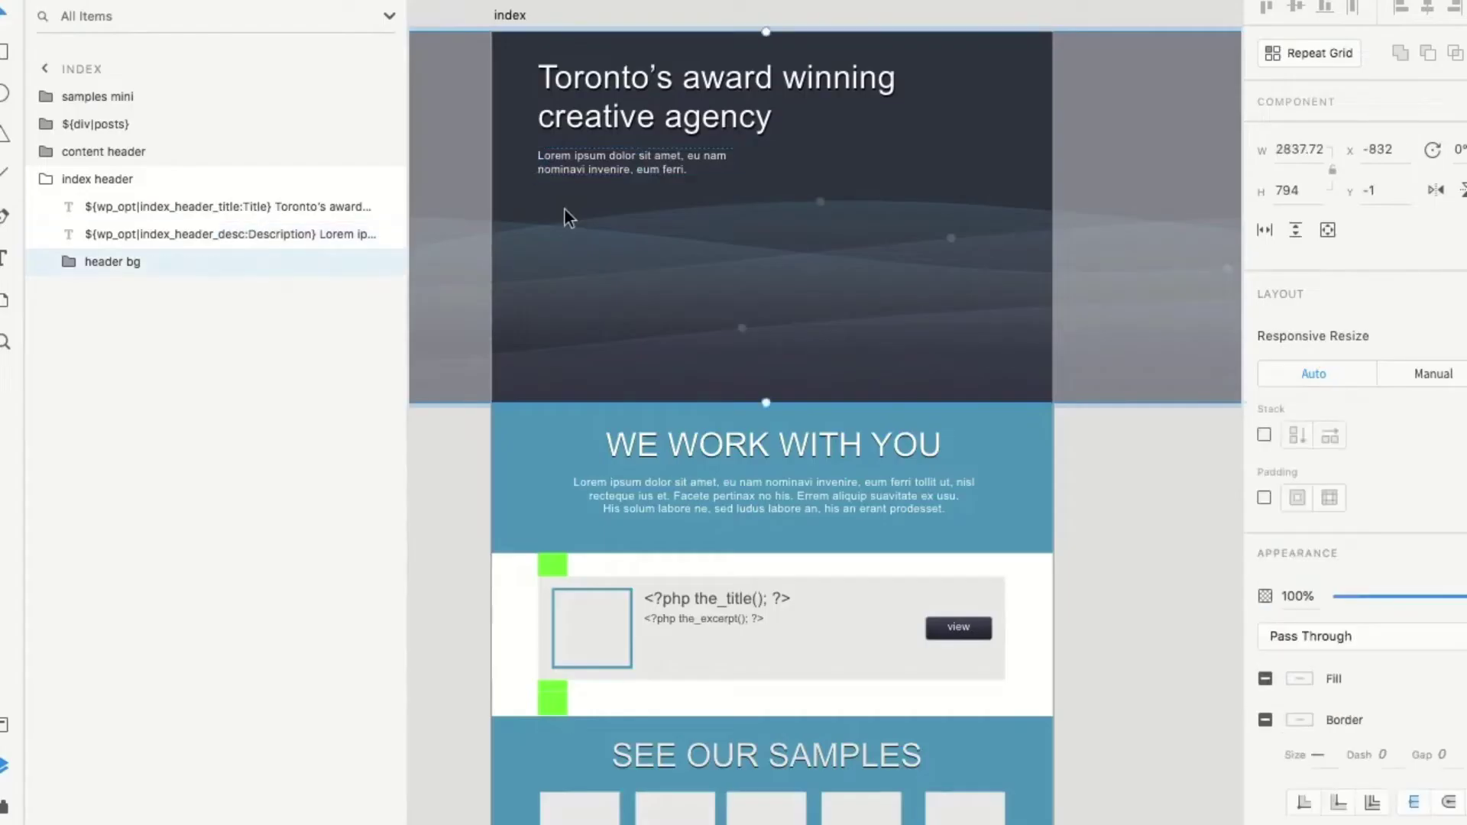
double_click(565, 209)
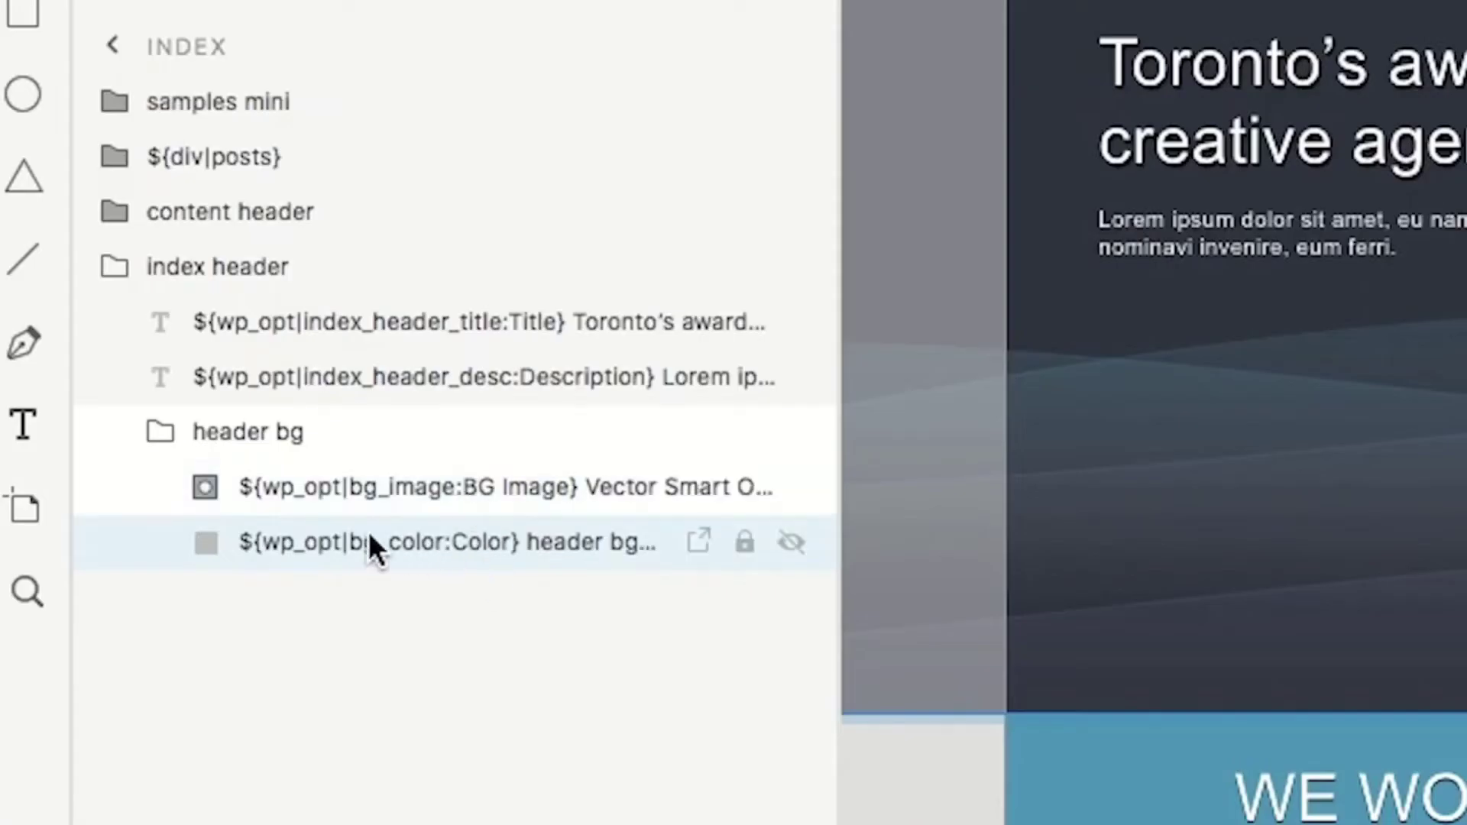
left_click(159, 434)
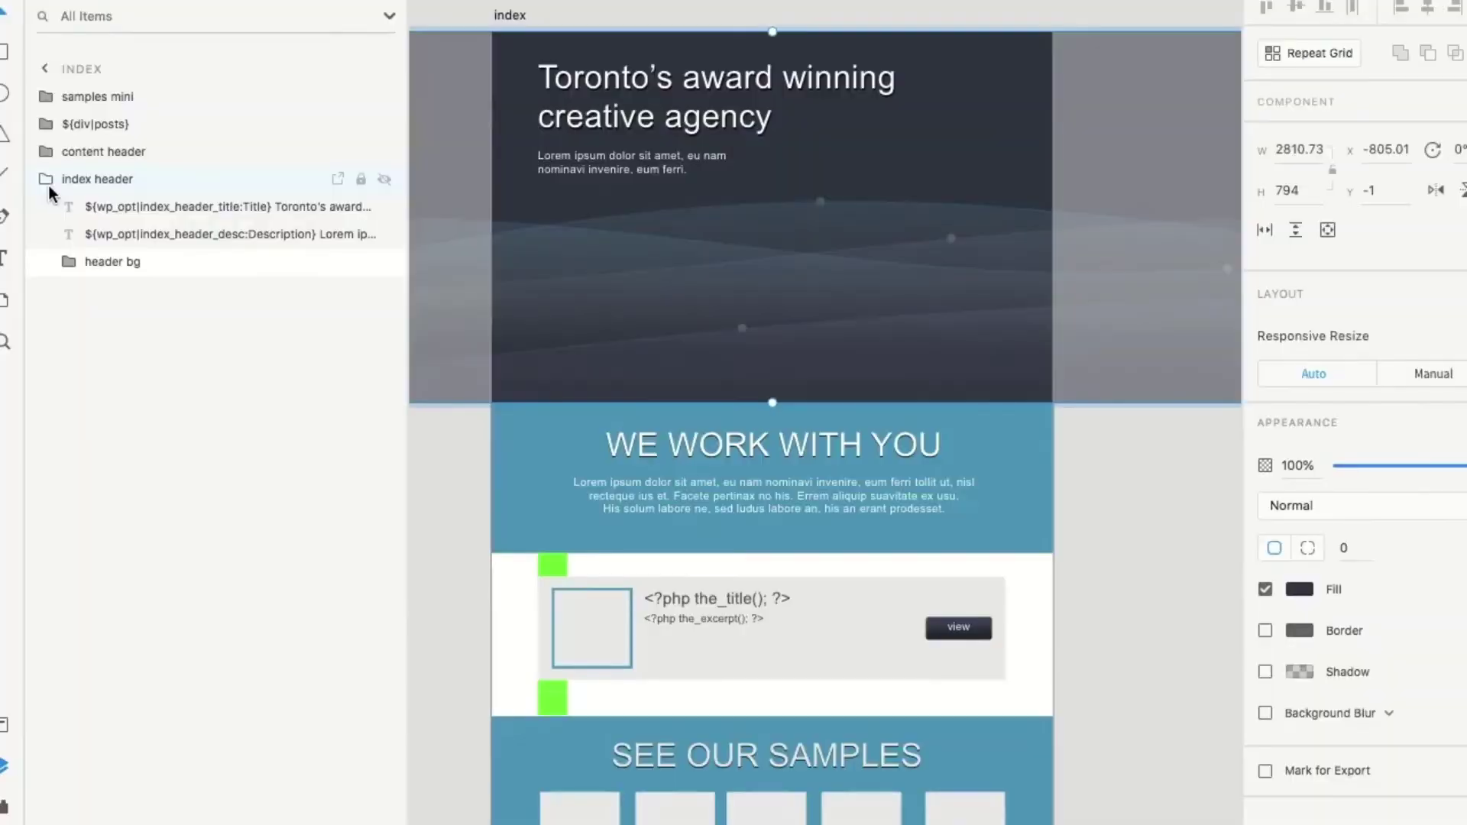
left_click(47, 180)
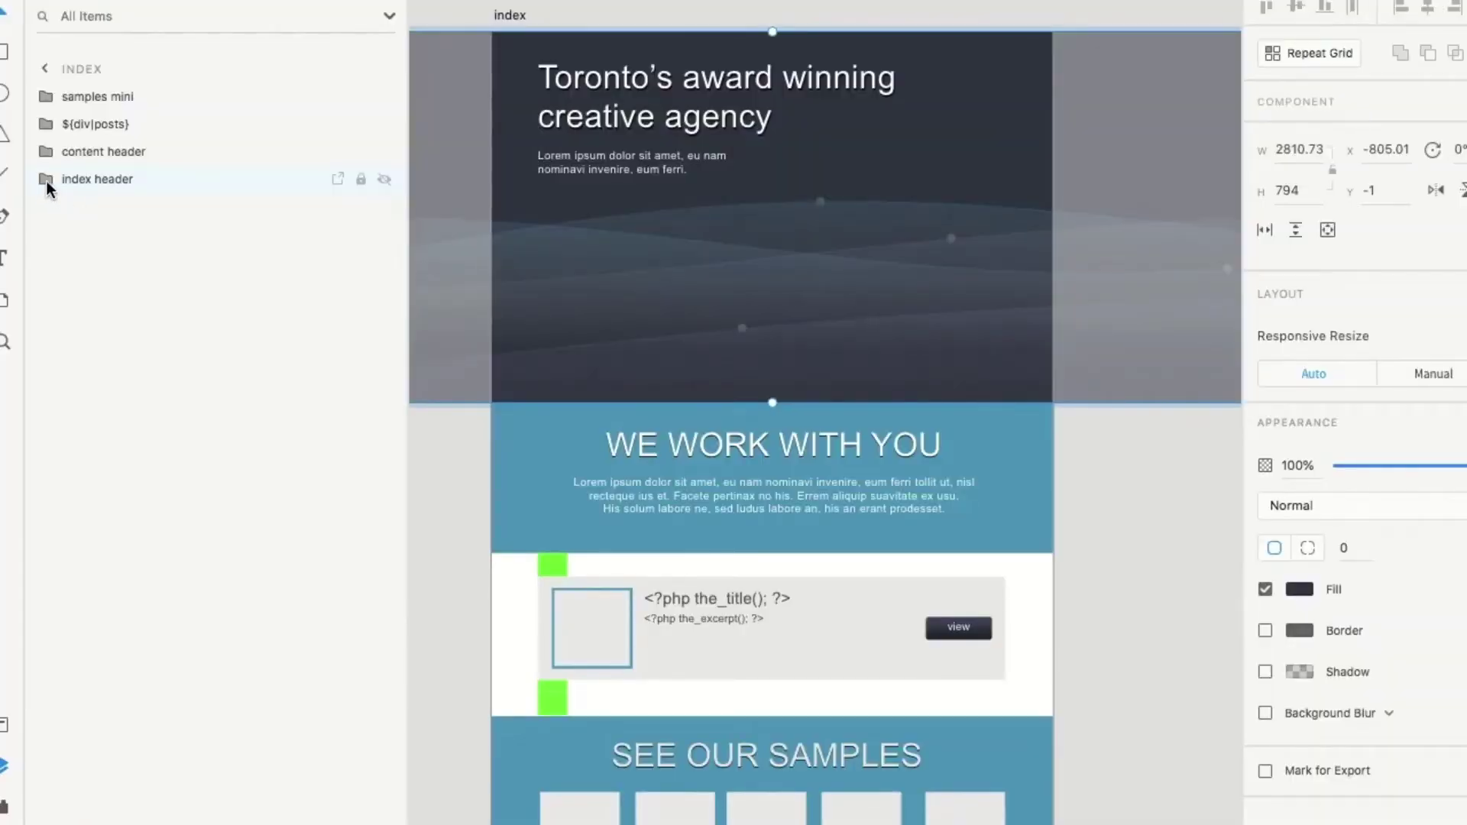
Examine the content header group's title, paragraph and content_header_bg BG Color layers, and collapse the group
left_click(47, 153)
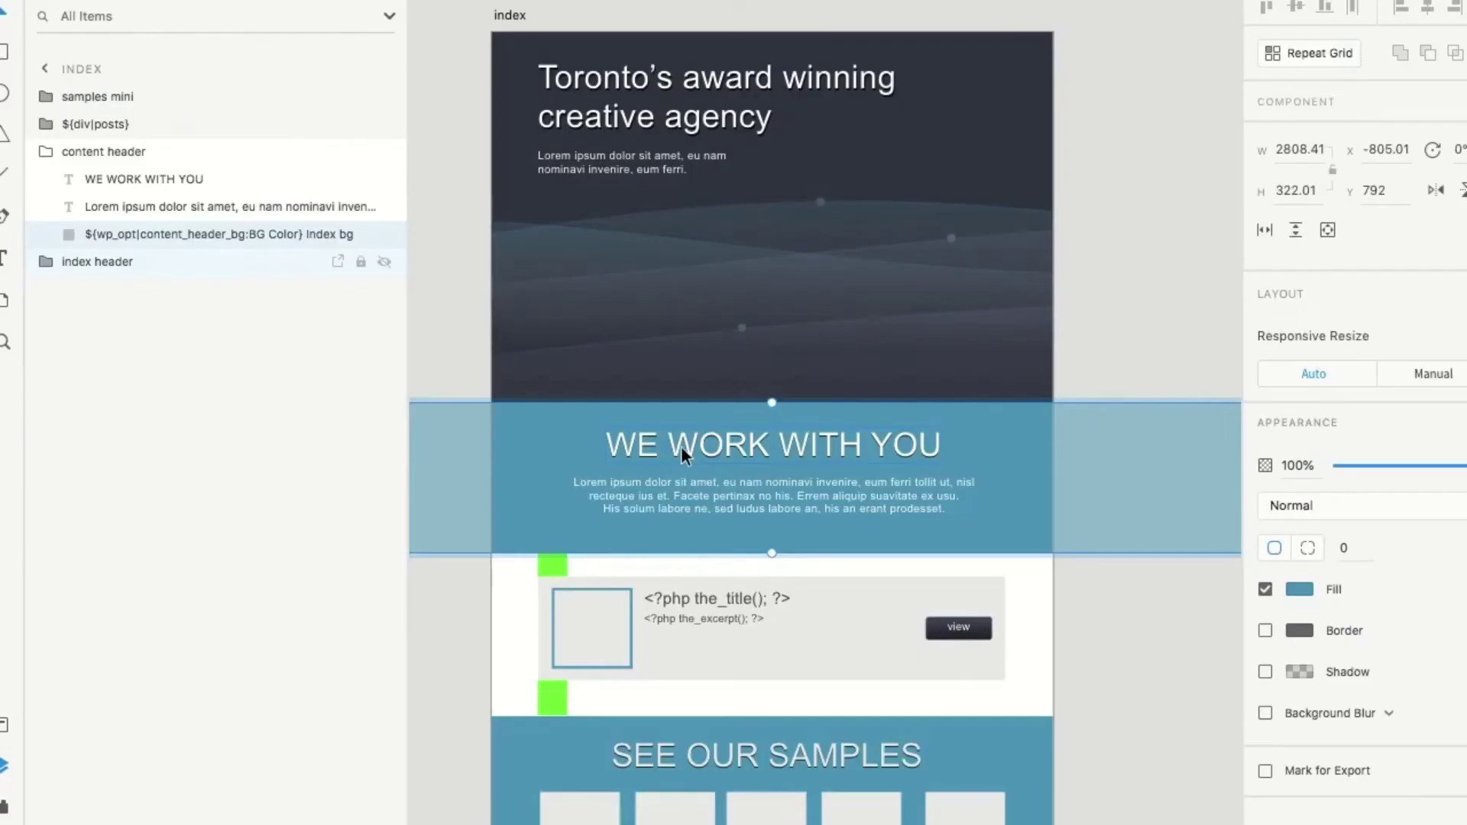
left_click(1385, 796)
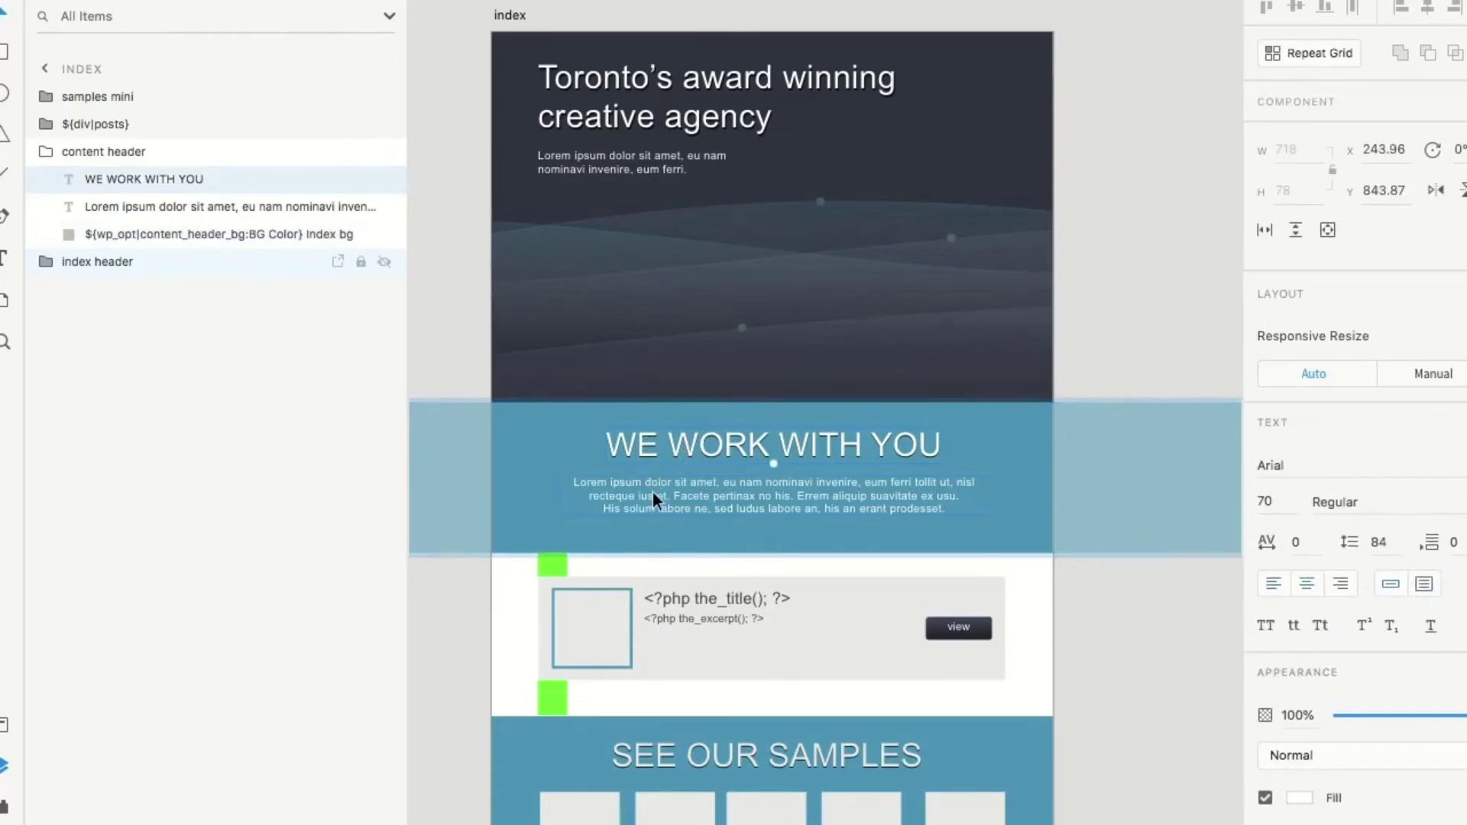
scroll(638, 501, "down", 1)
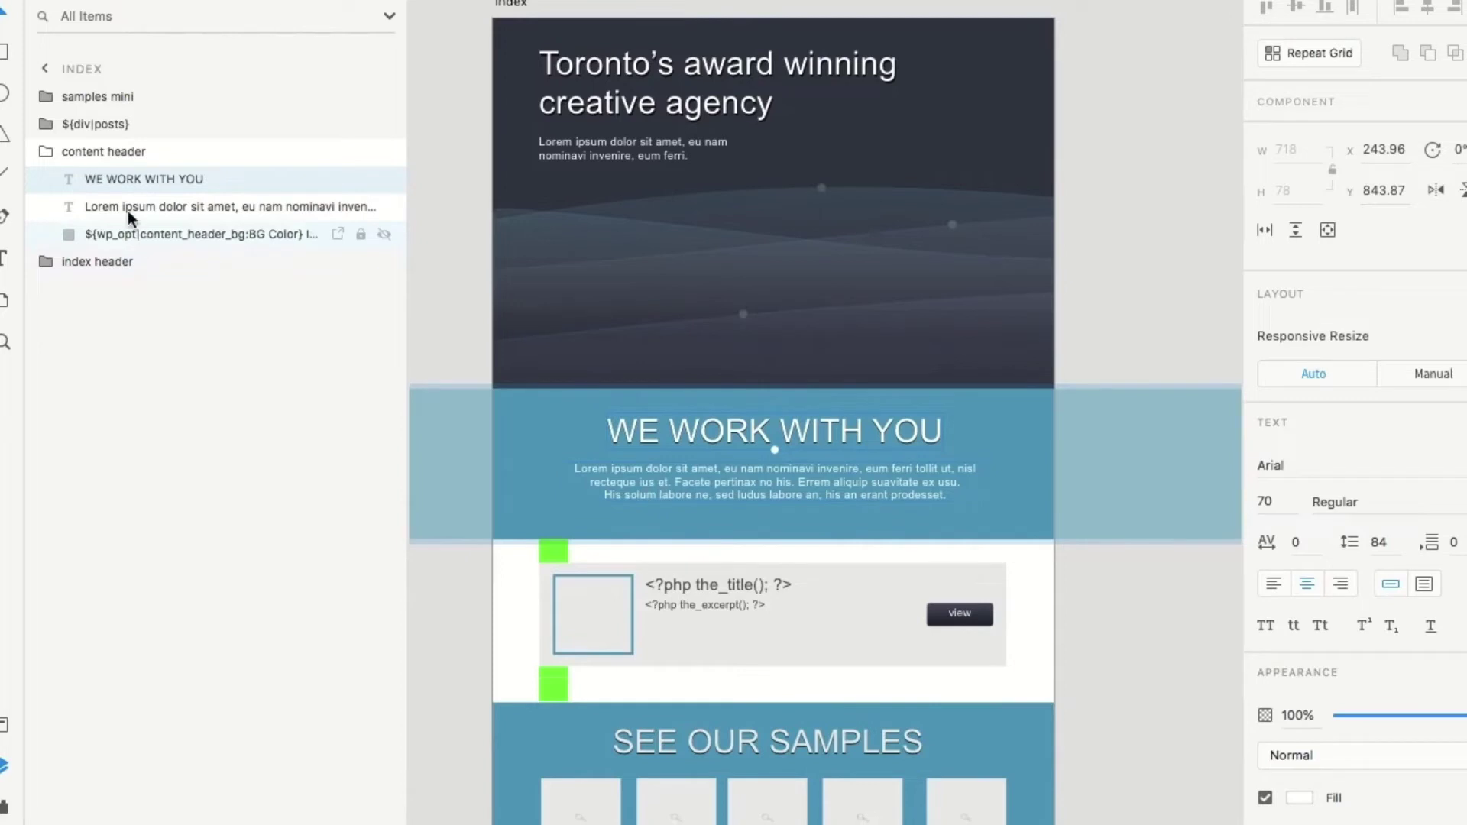
left_click(48, 152)
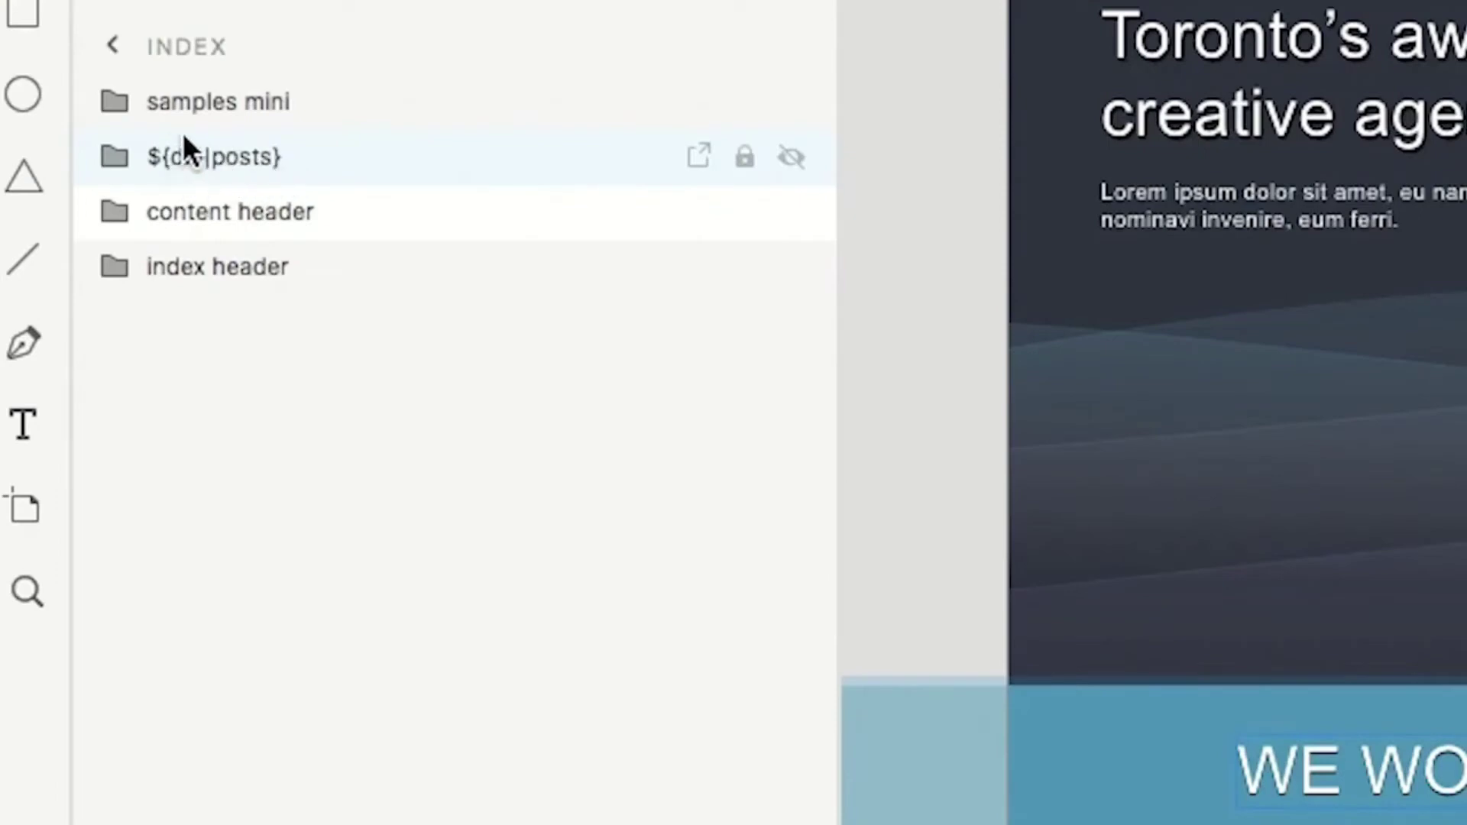
Expand the samples mini group and inspect its sample icons down to the sam_mini_2 image layer
left_click(116, 102)
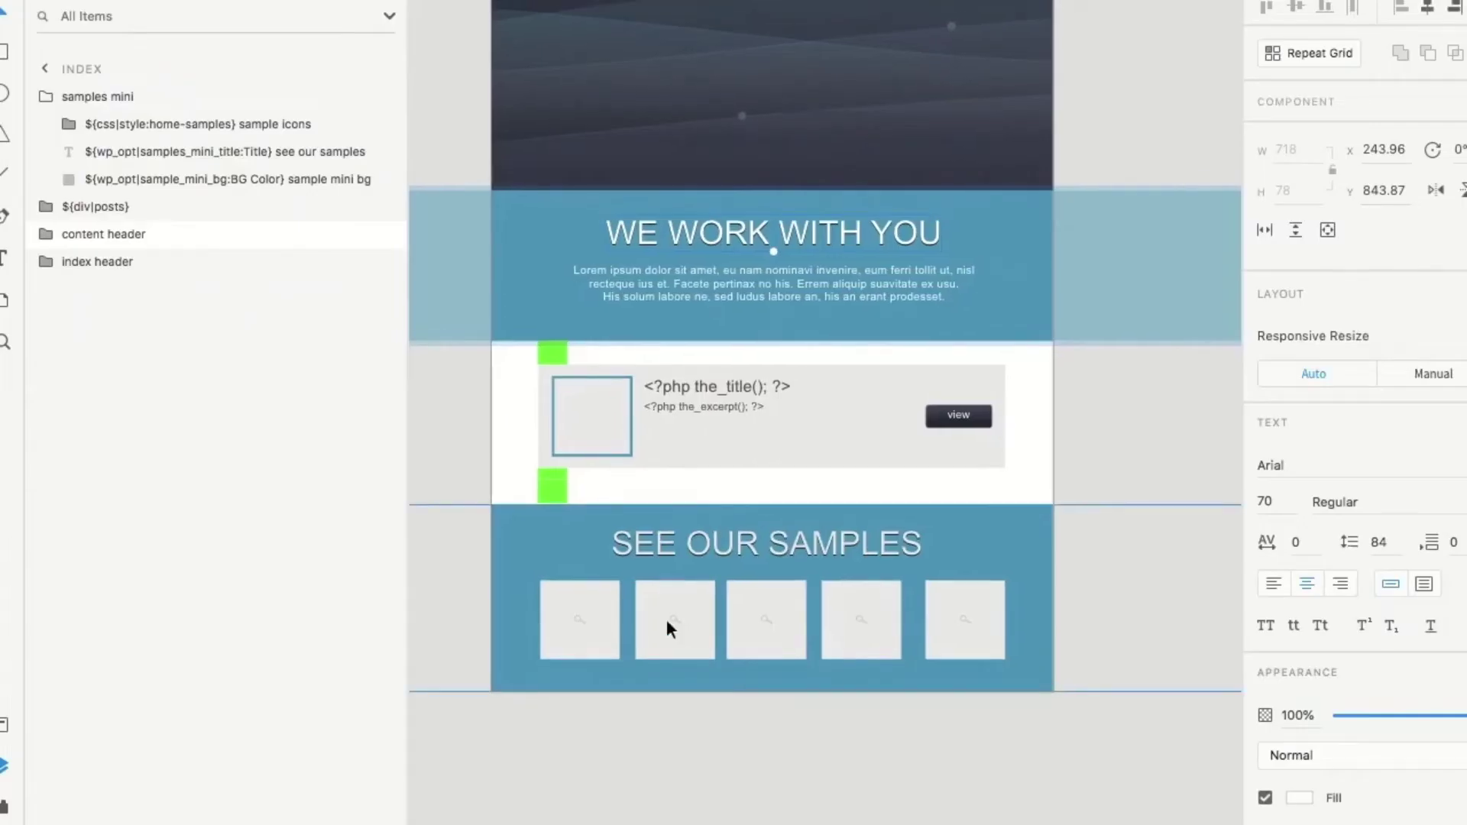
left_click(667, 623)
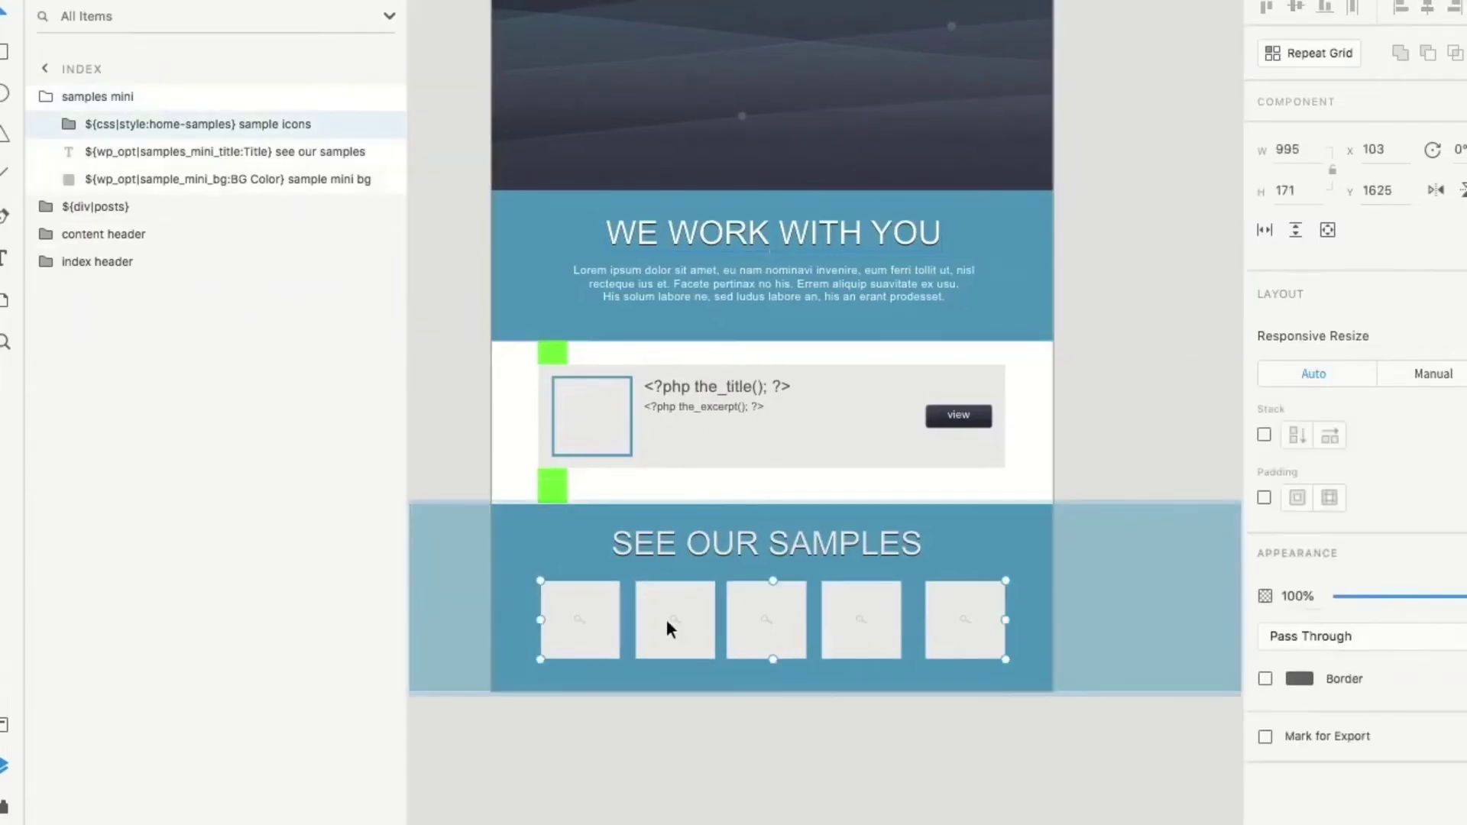
double_click(666, 619)
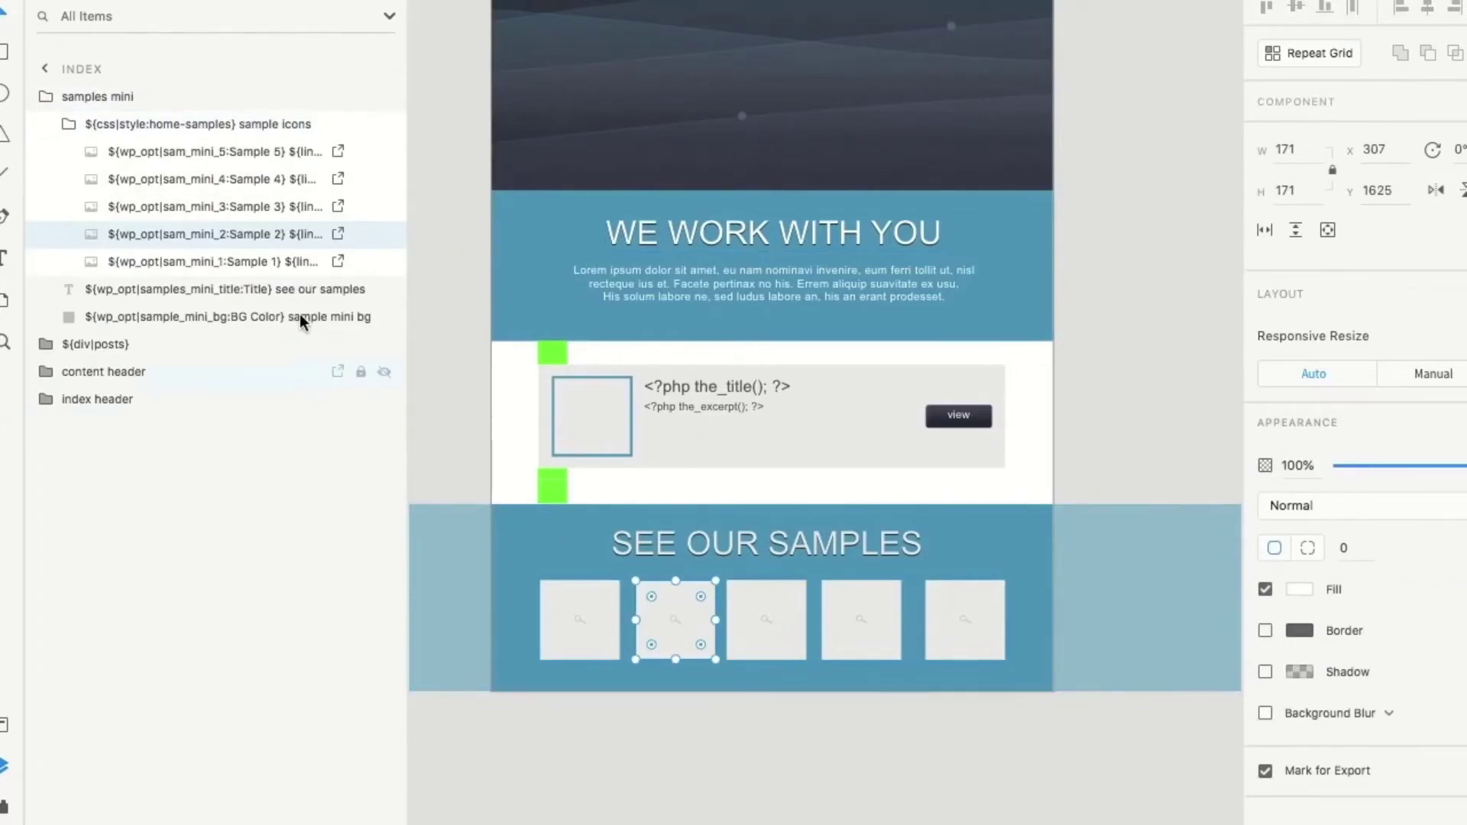
Expand the ${div|posts} group to its ${loop} layer, and look over the live home page in the browser
left_click(597, 413)
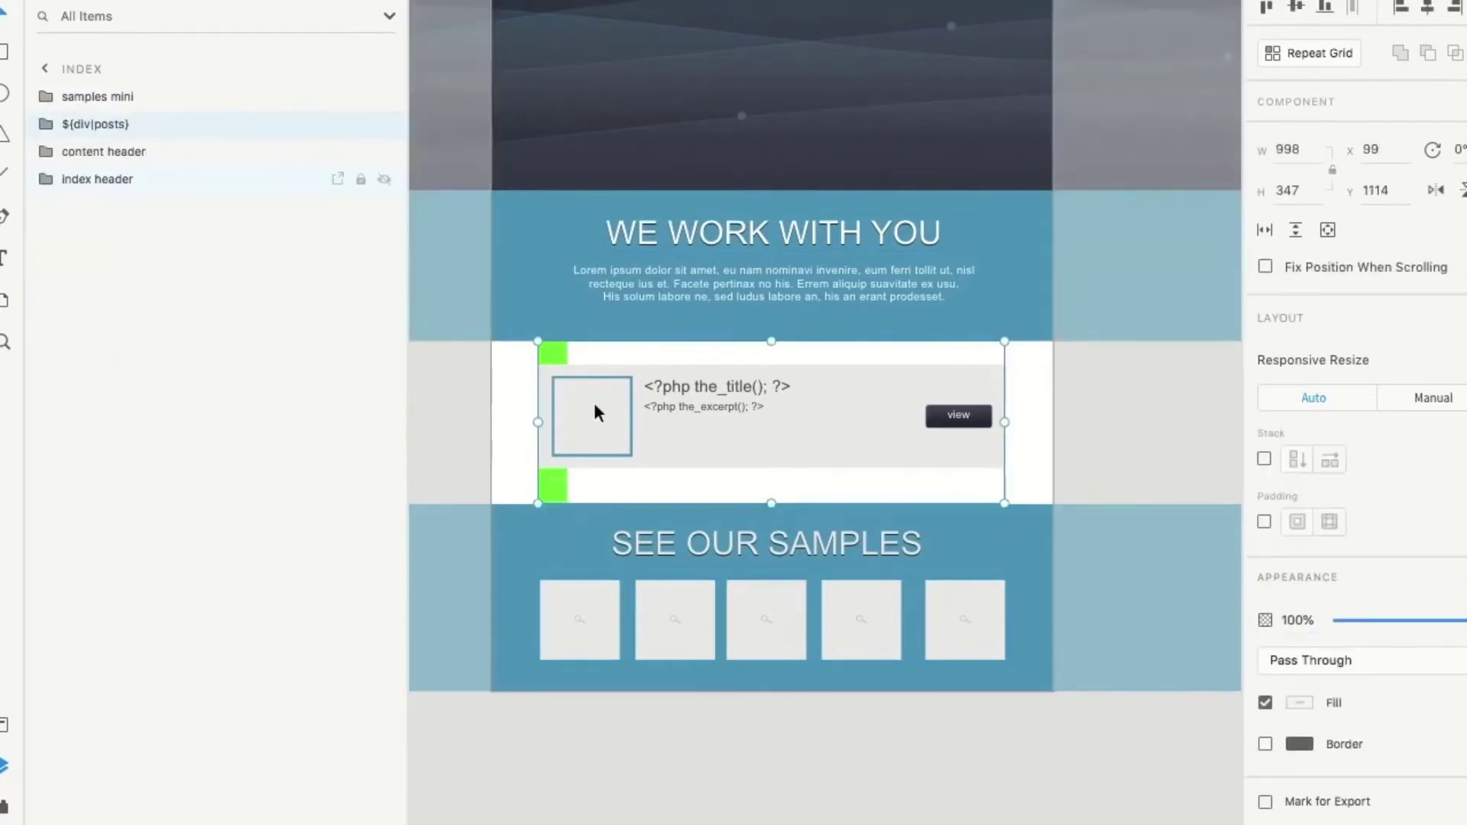
double_click(595, 407)
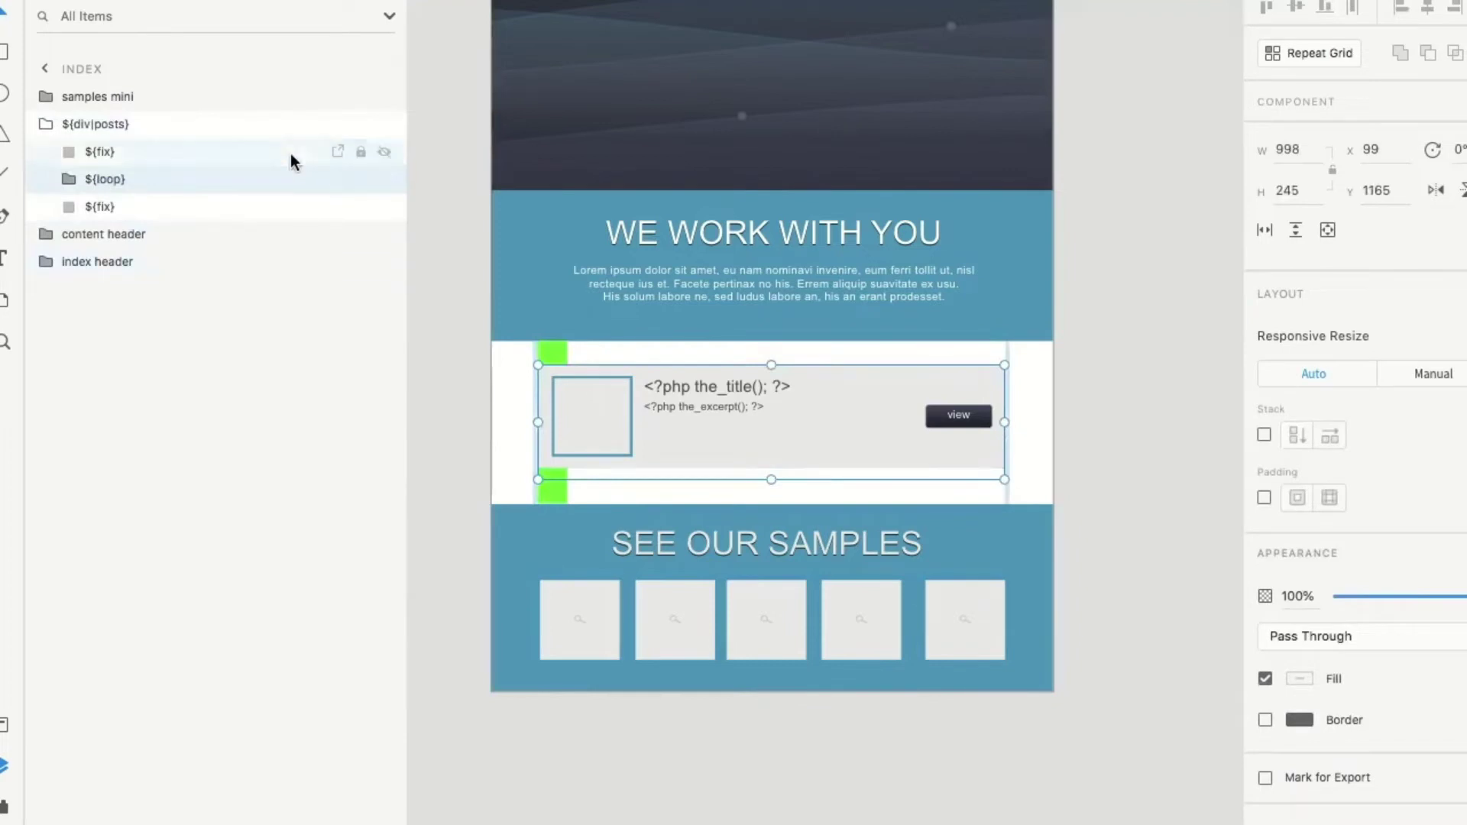
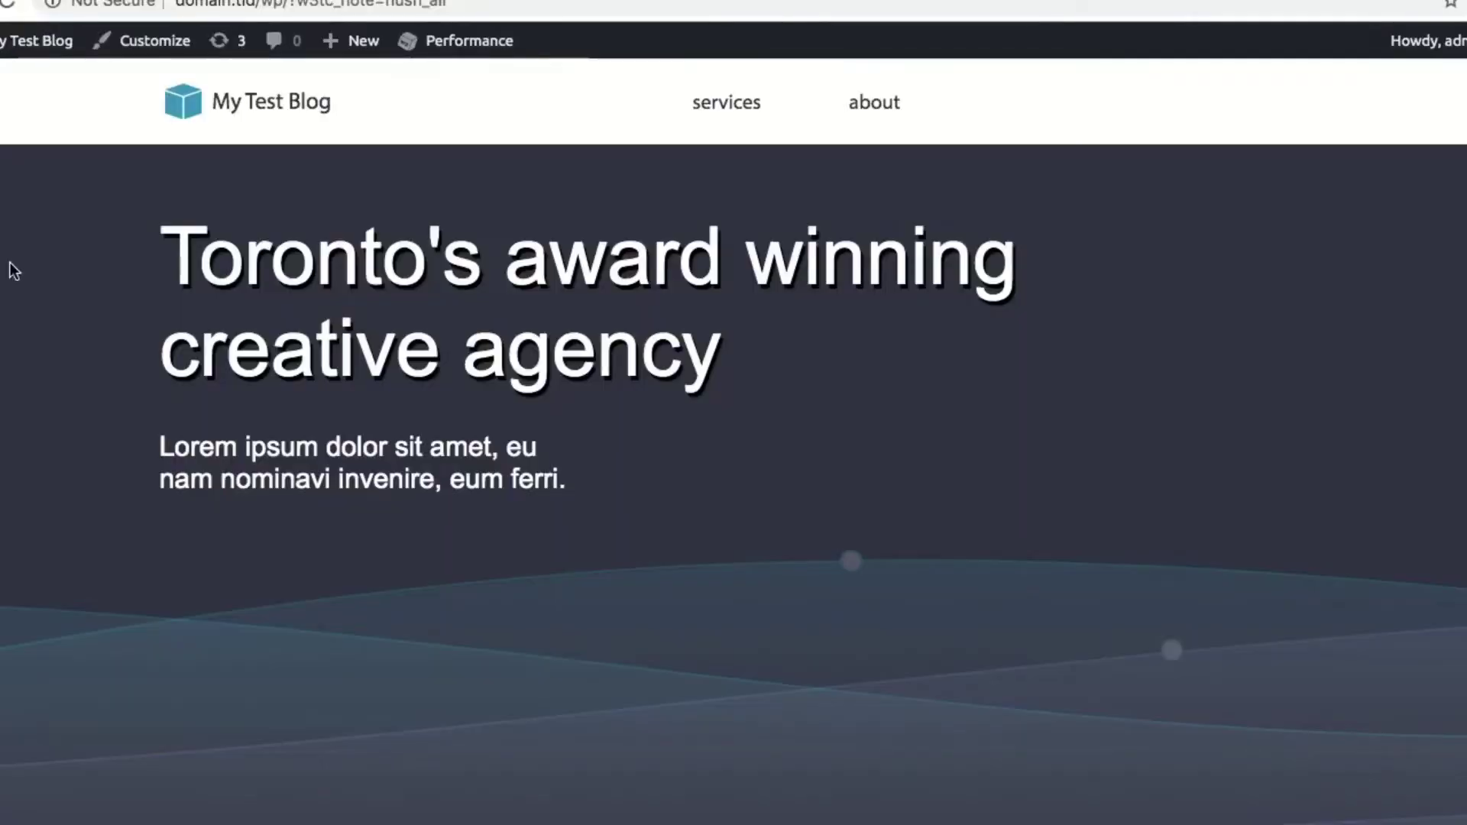
scroll(17, 273, "down", 10)
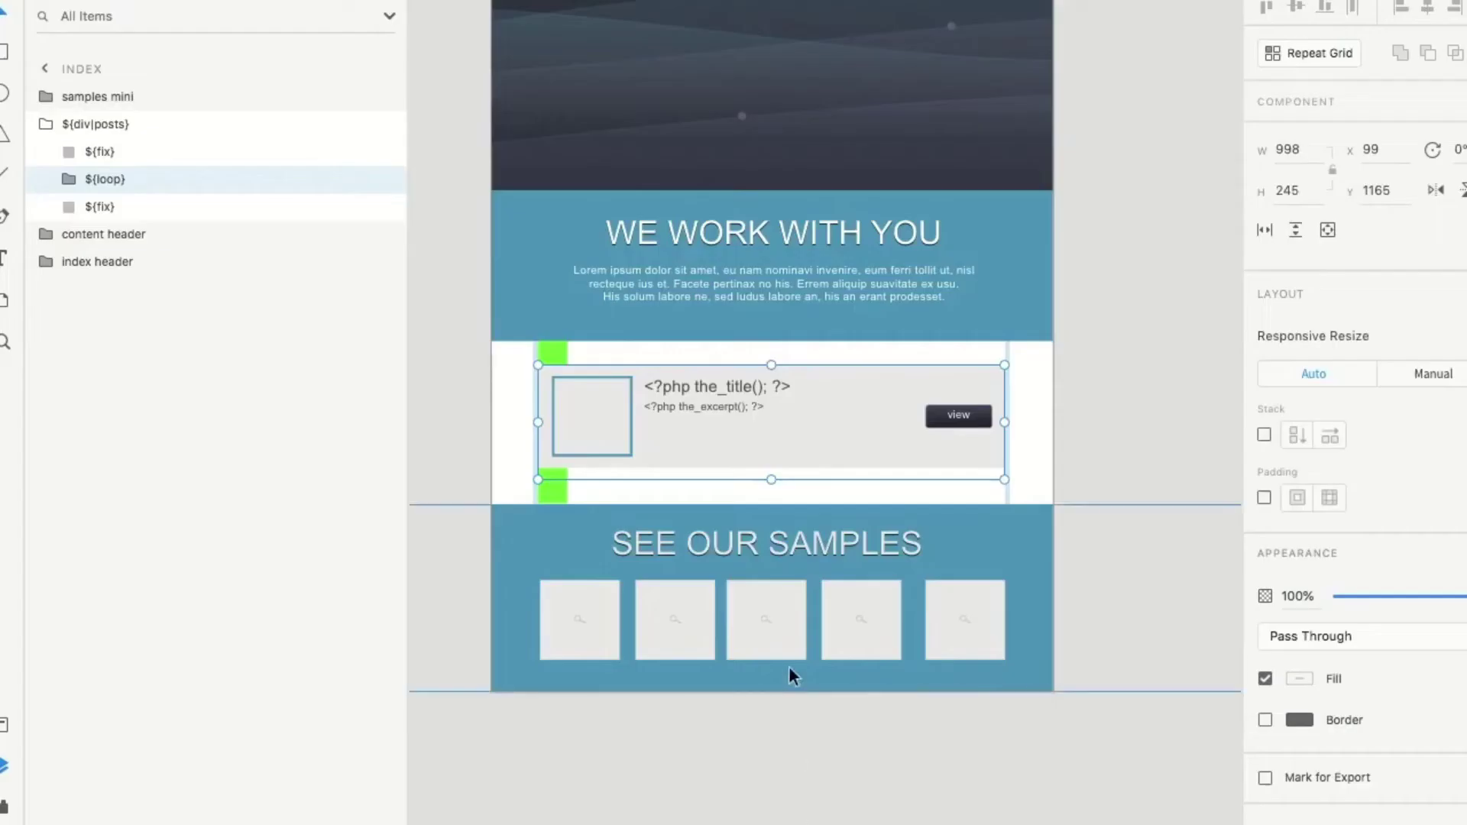
In the XD design, inspect both ${fix} spacers and the ${loop} group inside ${div|posts}
scroll(603, 480, "up", 5)
scroll(597, 476, "up", 2)
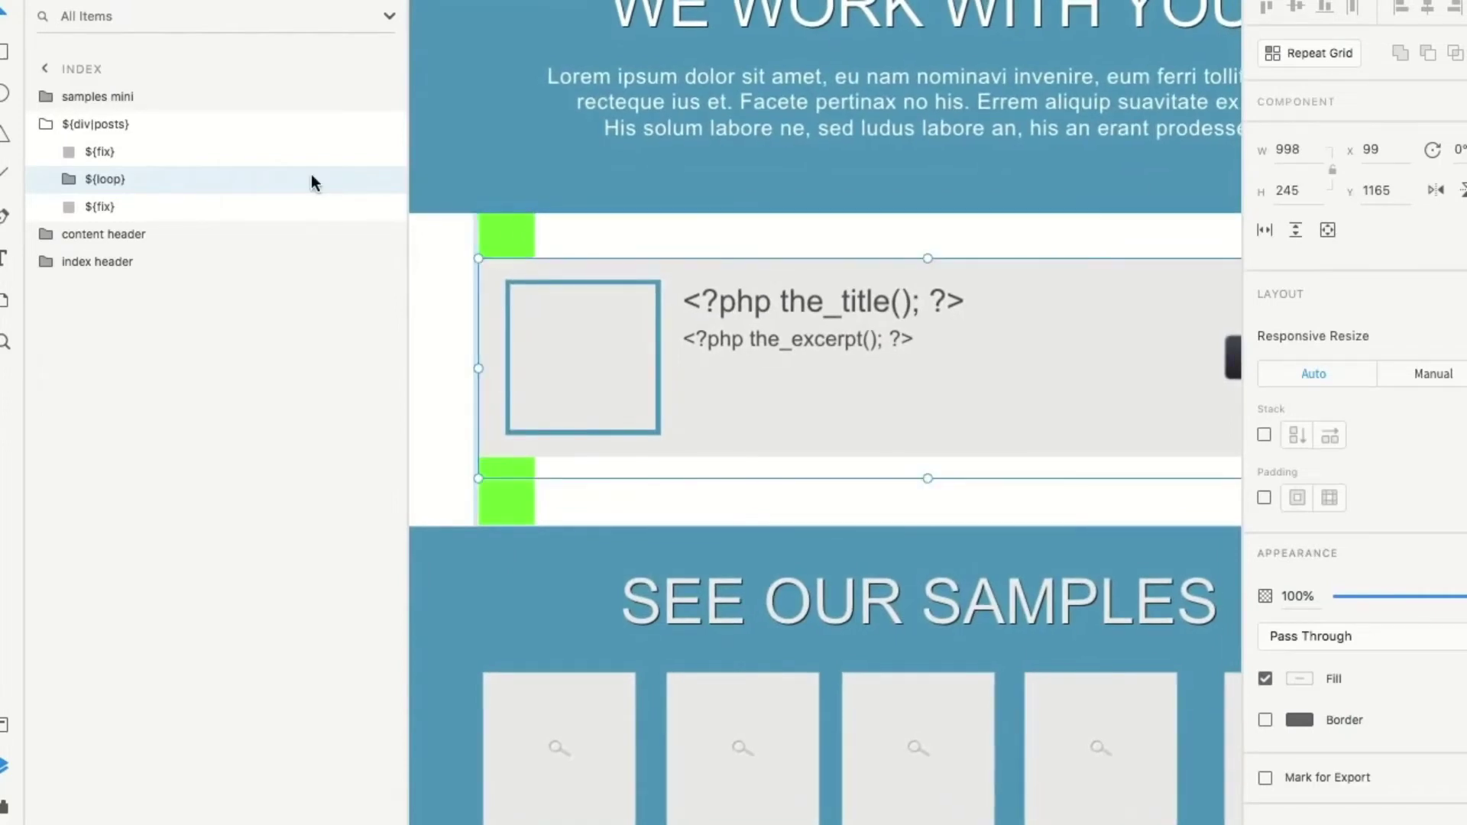
left_click(145, 211)
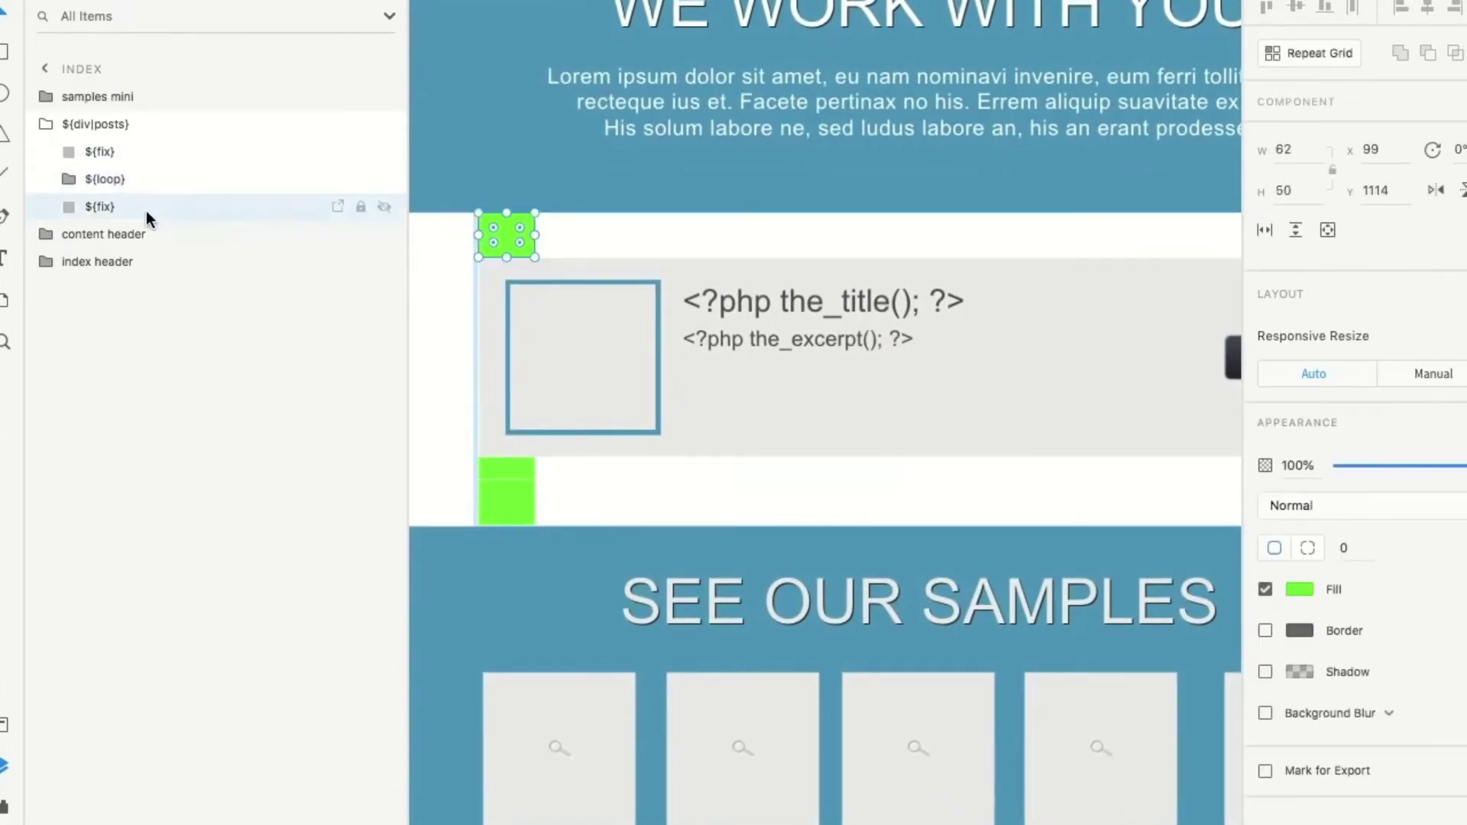
left_click(153, 146)
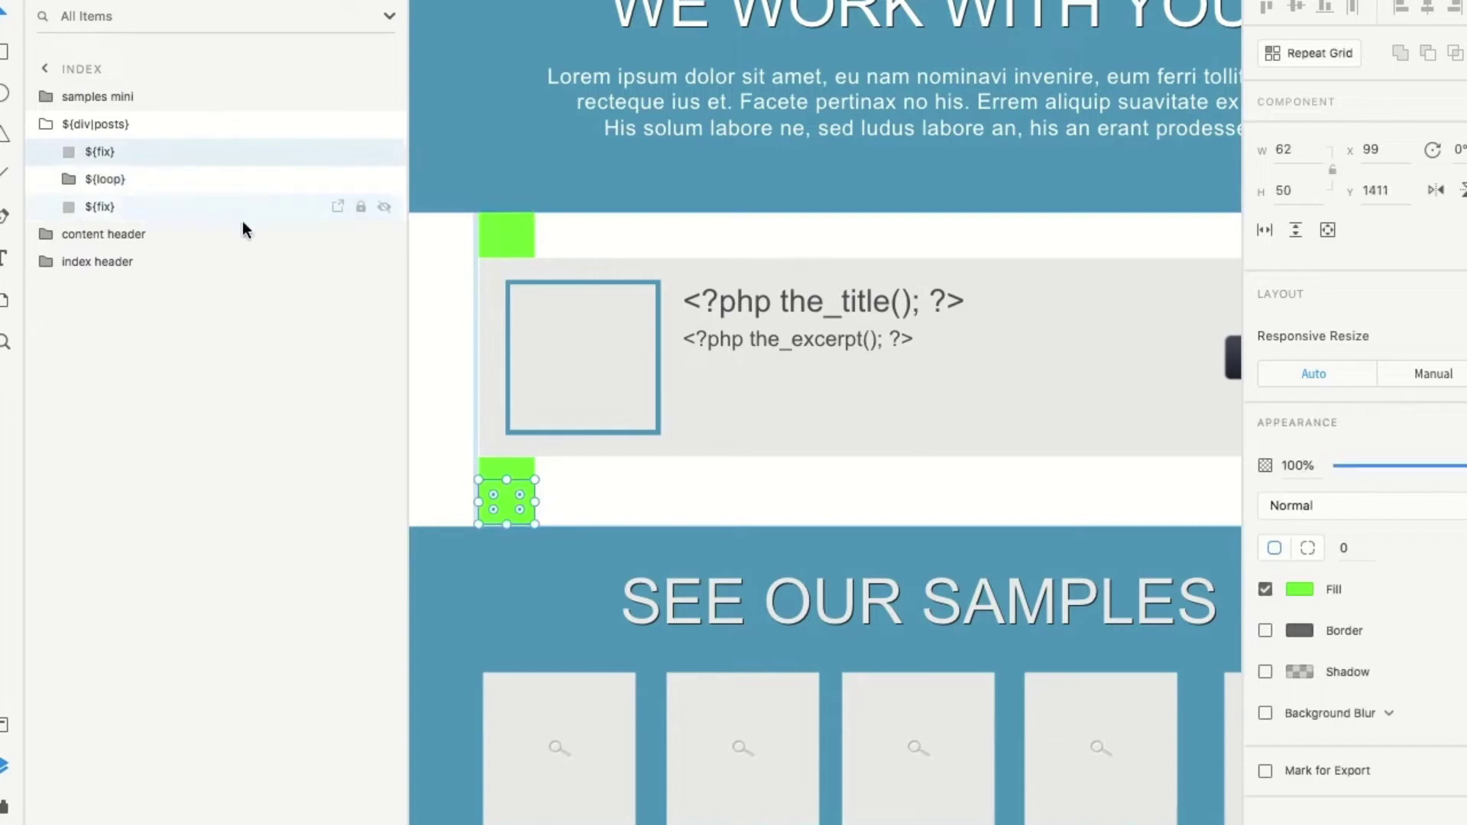
left_click(199, 184)
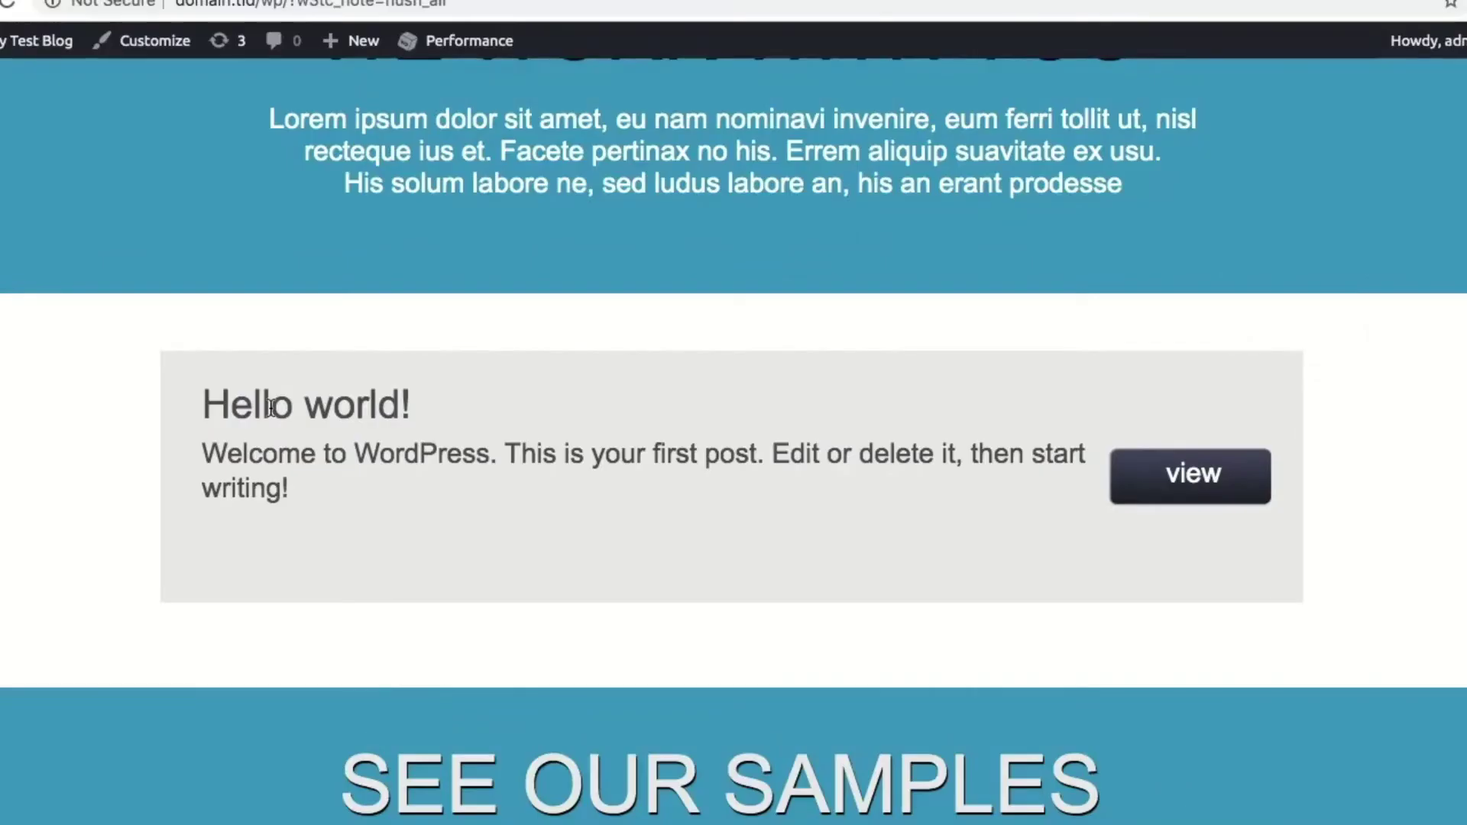
Switch to the browser and review the live home page and the theme's Index settings for headers and samples
scroll(272, 414, "up", 10)
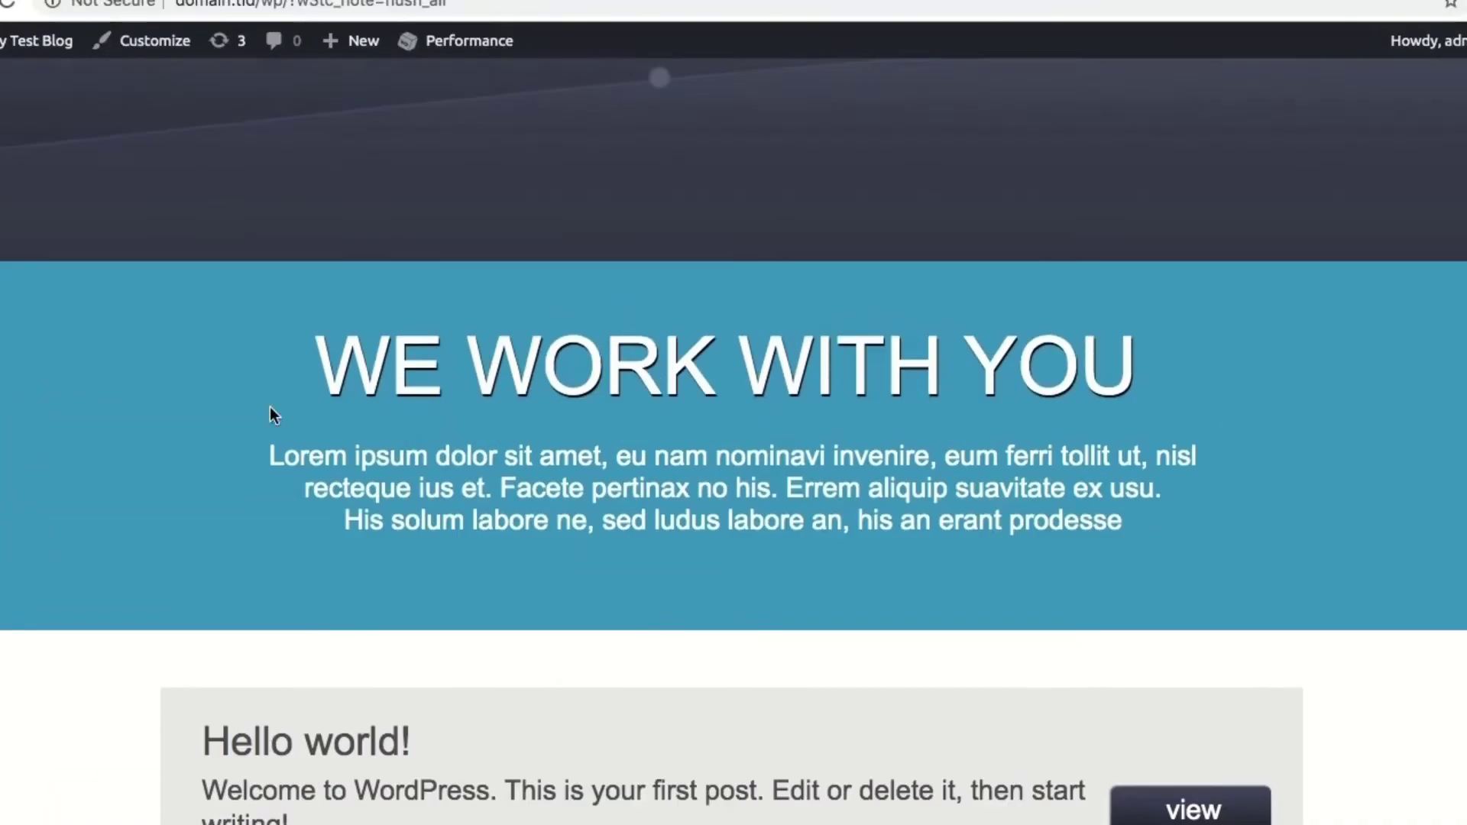
scroll(273, 415, "up", 5)
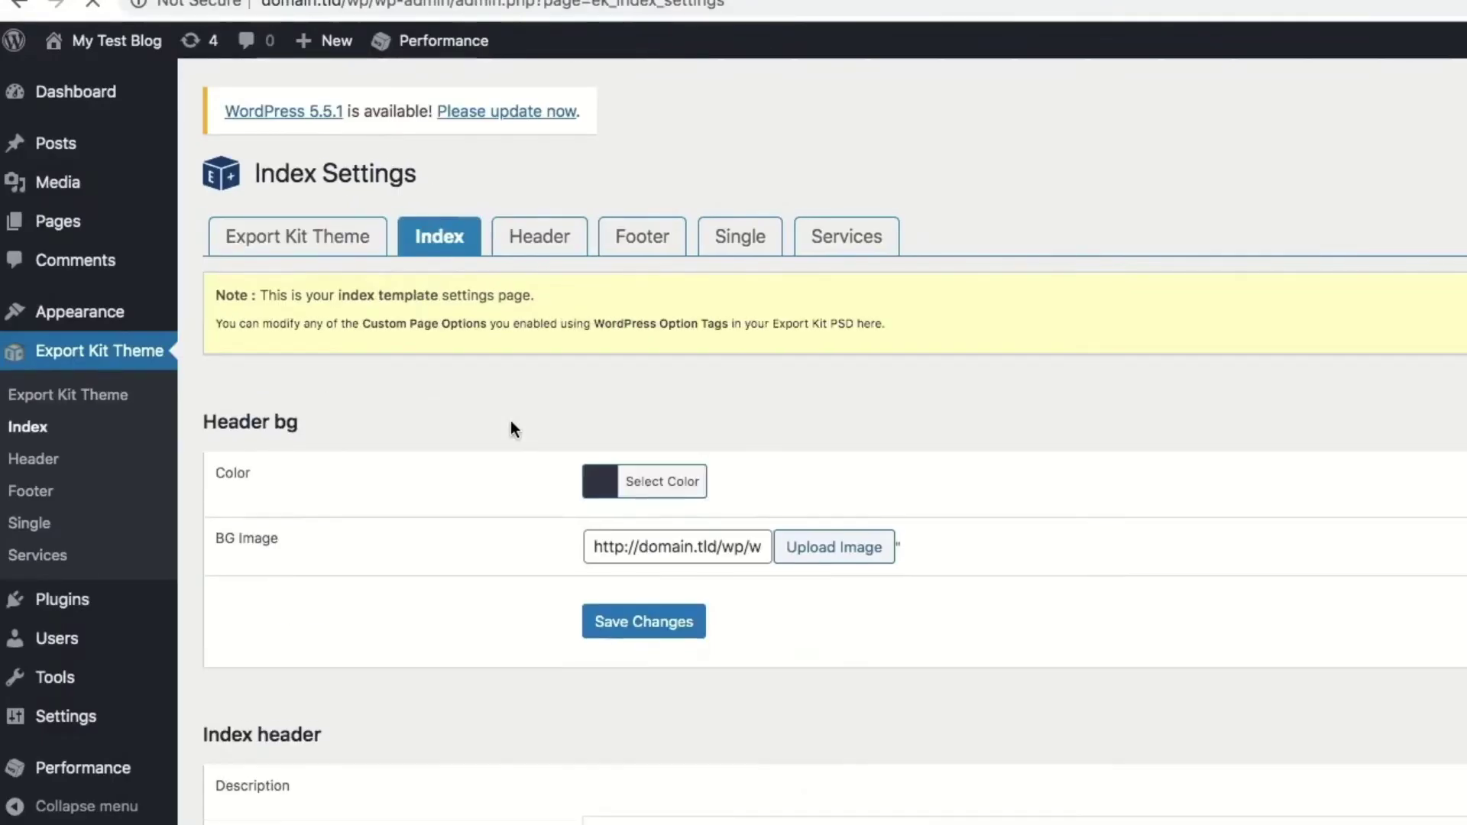
scroll(511, 424, "down", 2)
scroll(512, 425, "down", 5)
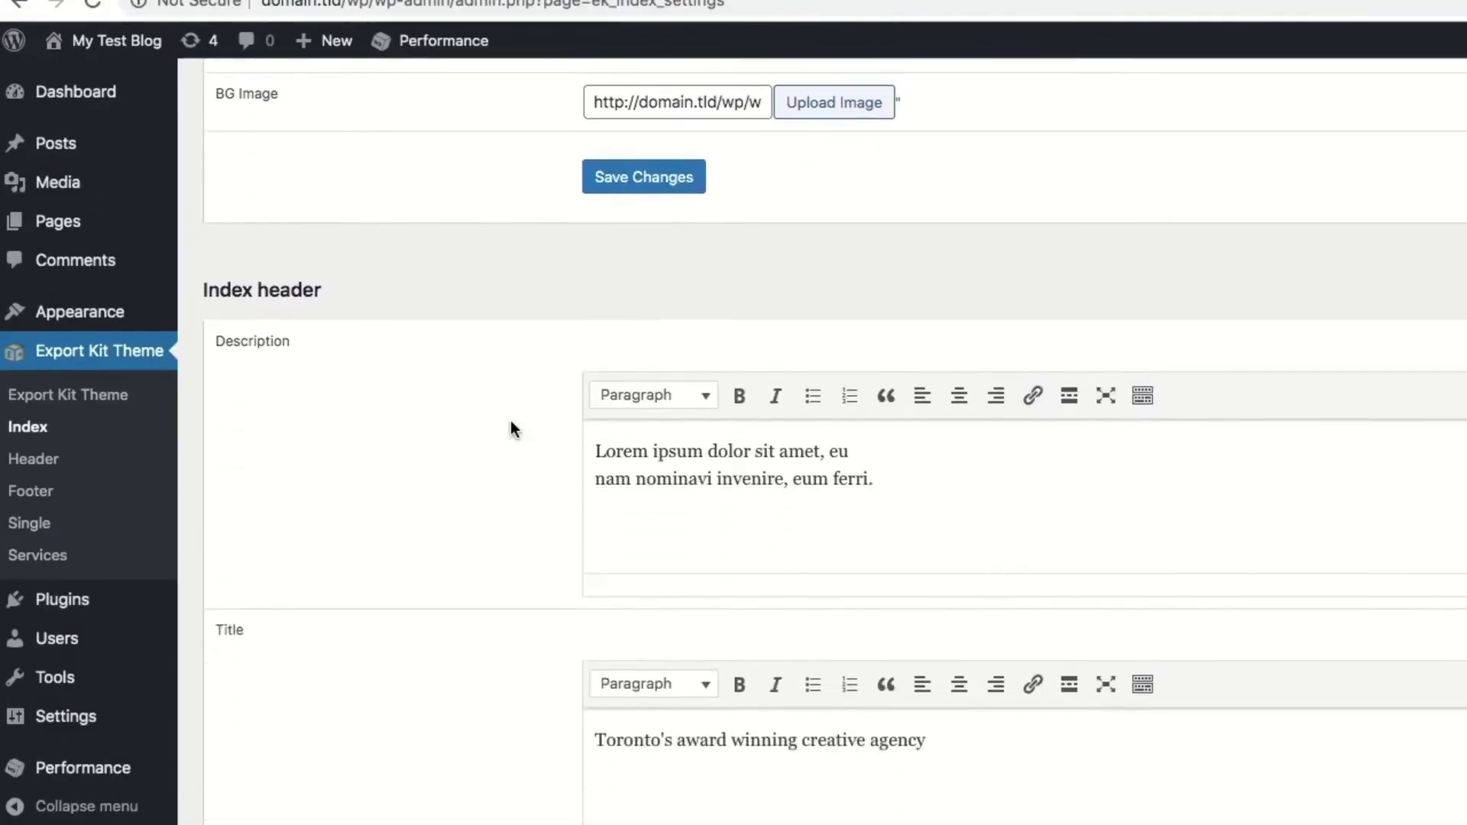
scroll(511, 424, "down", 5)
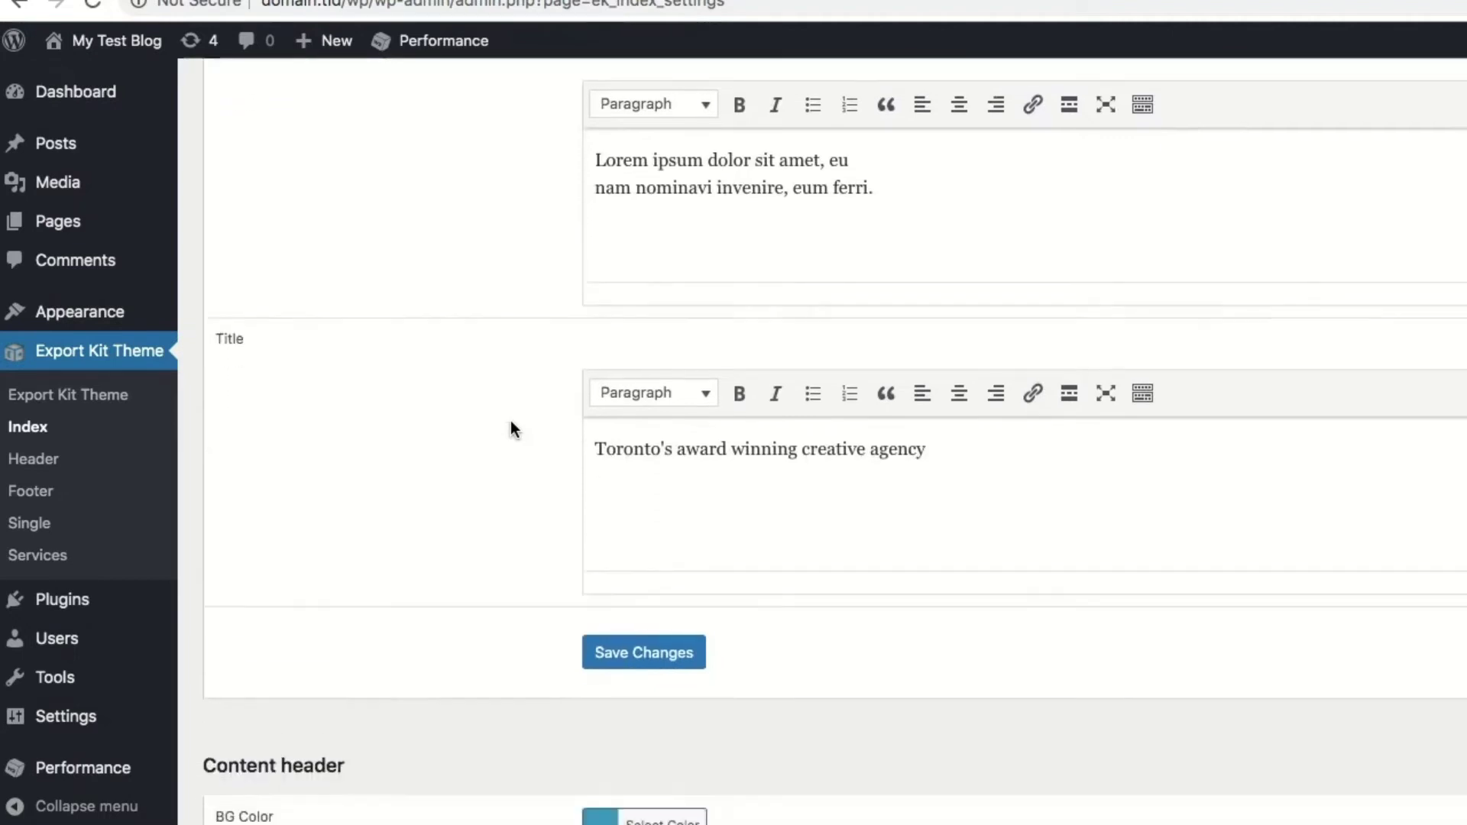
scroll(511, 422, "down", 8)
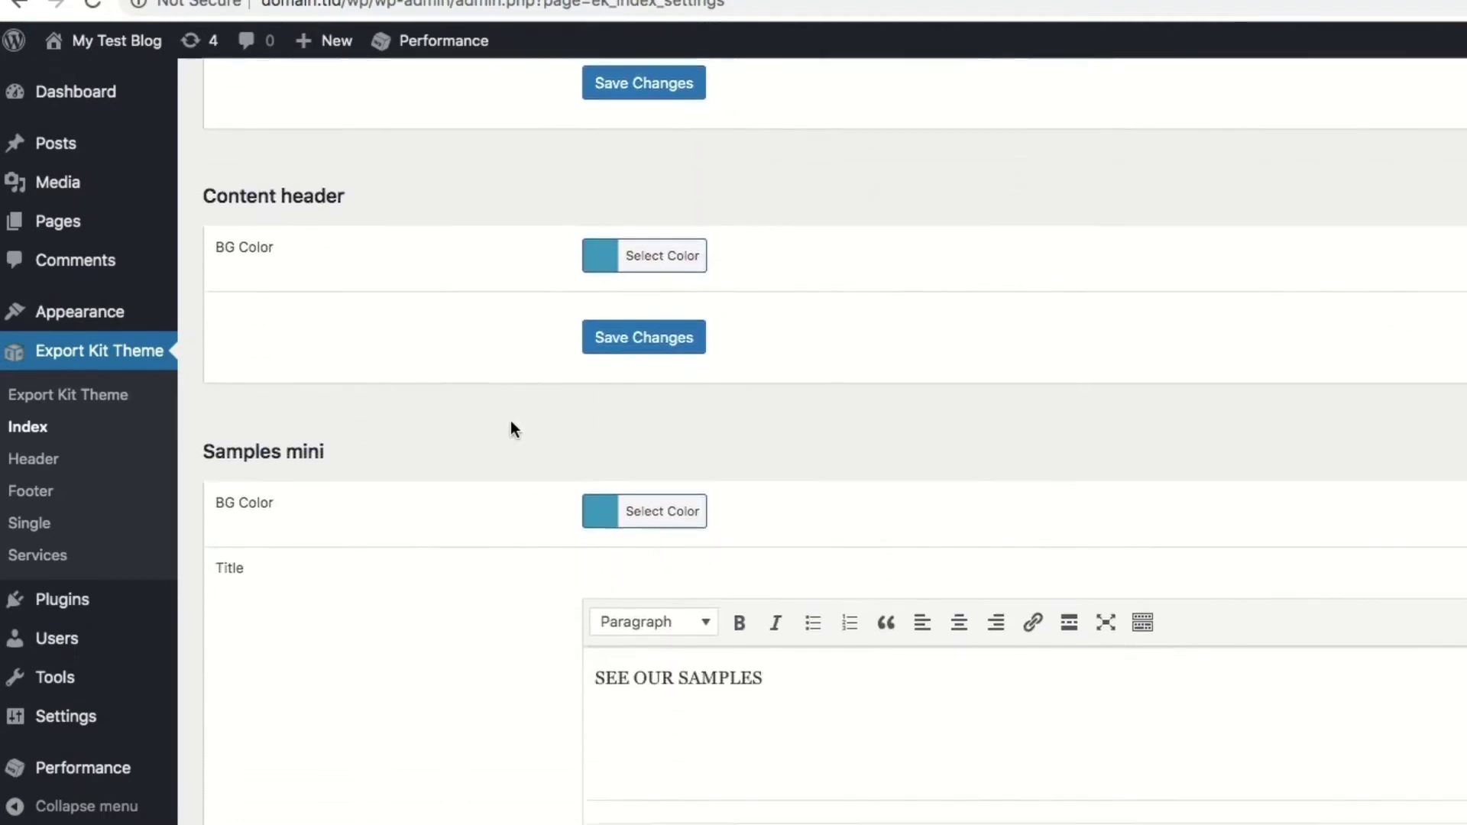
scroll(511, 421, "down", 9)
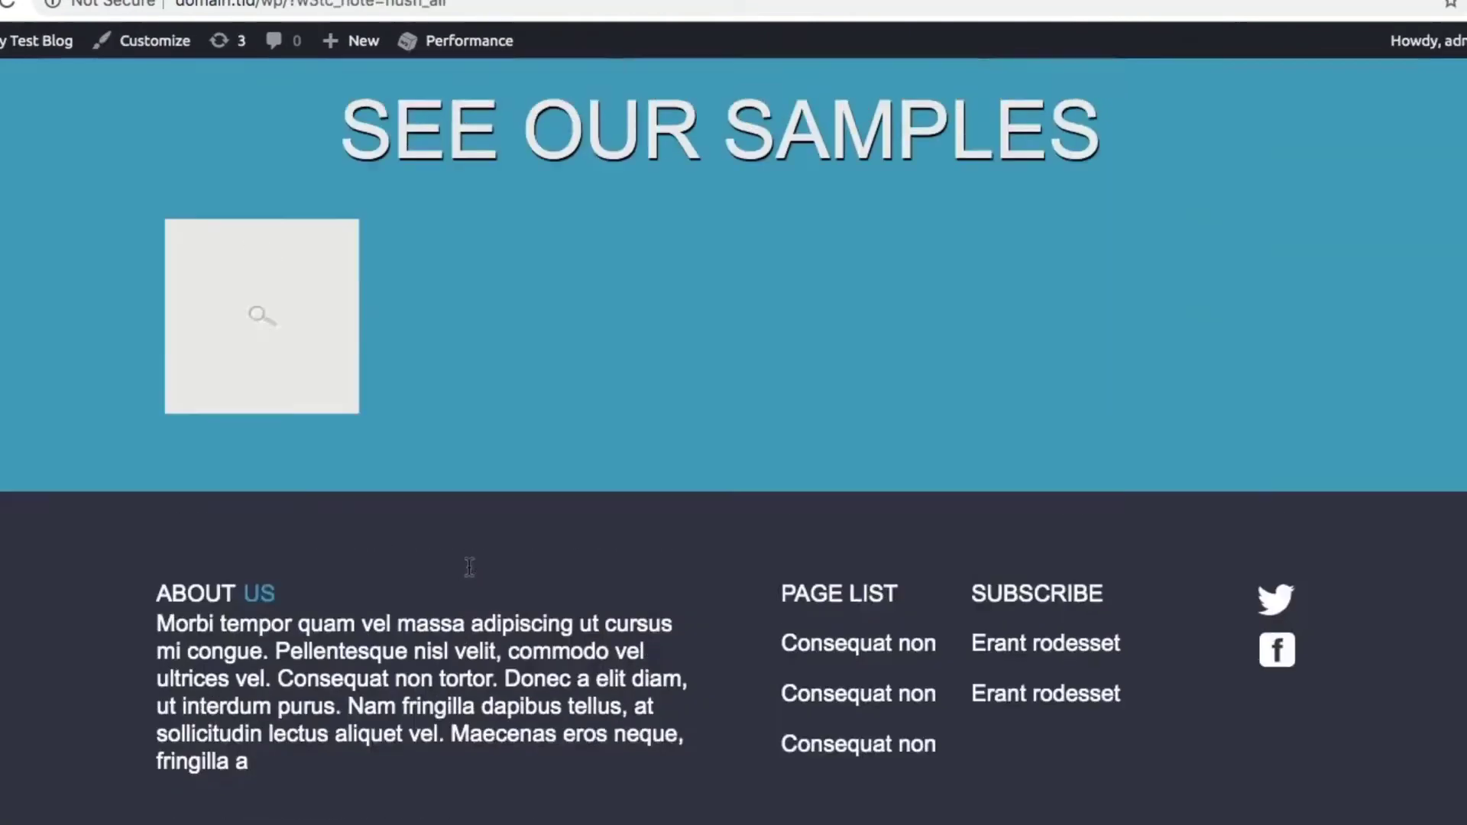
scroll(467, 565, "up", 15)
scroll(468, 566, "down", 1)
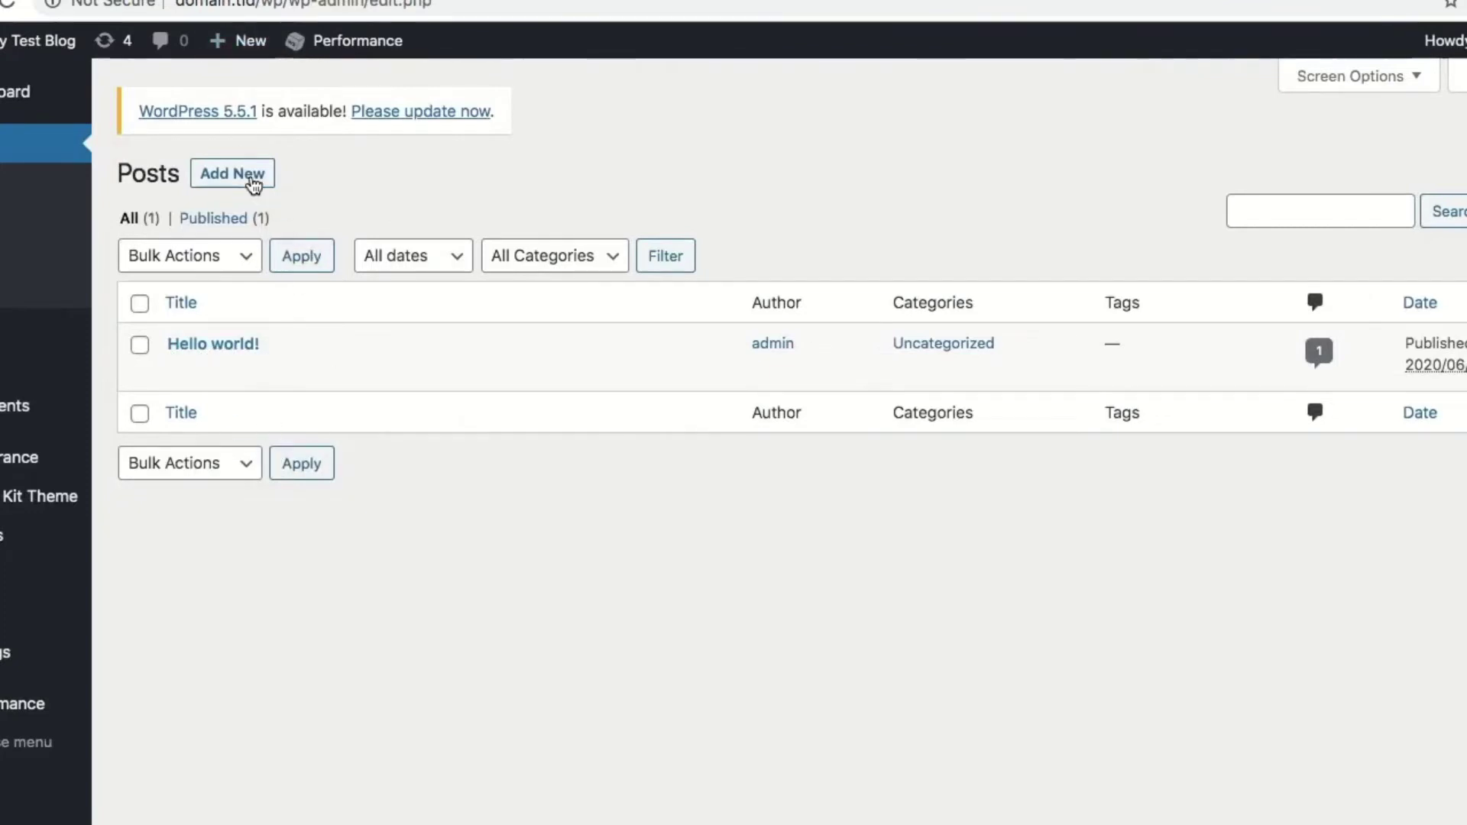
Create and publish a post titled "My Test Post" with the content "This is random text"
left_click(252, 182)
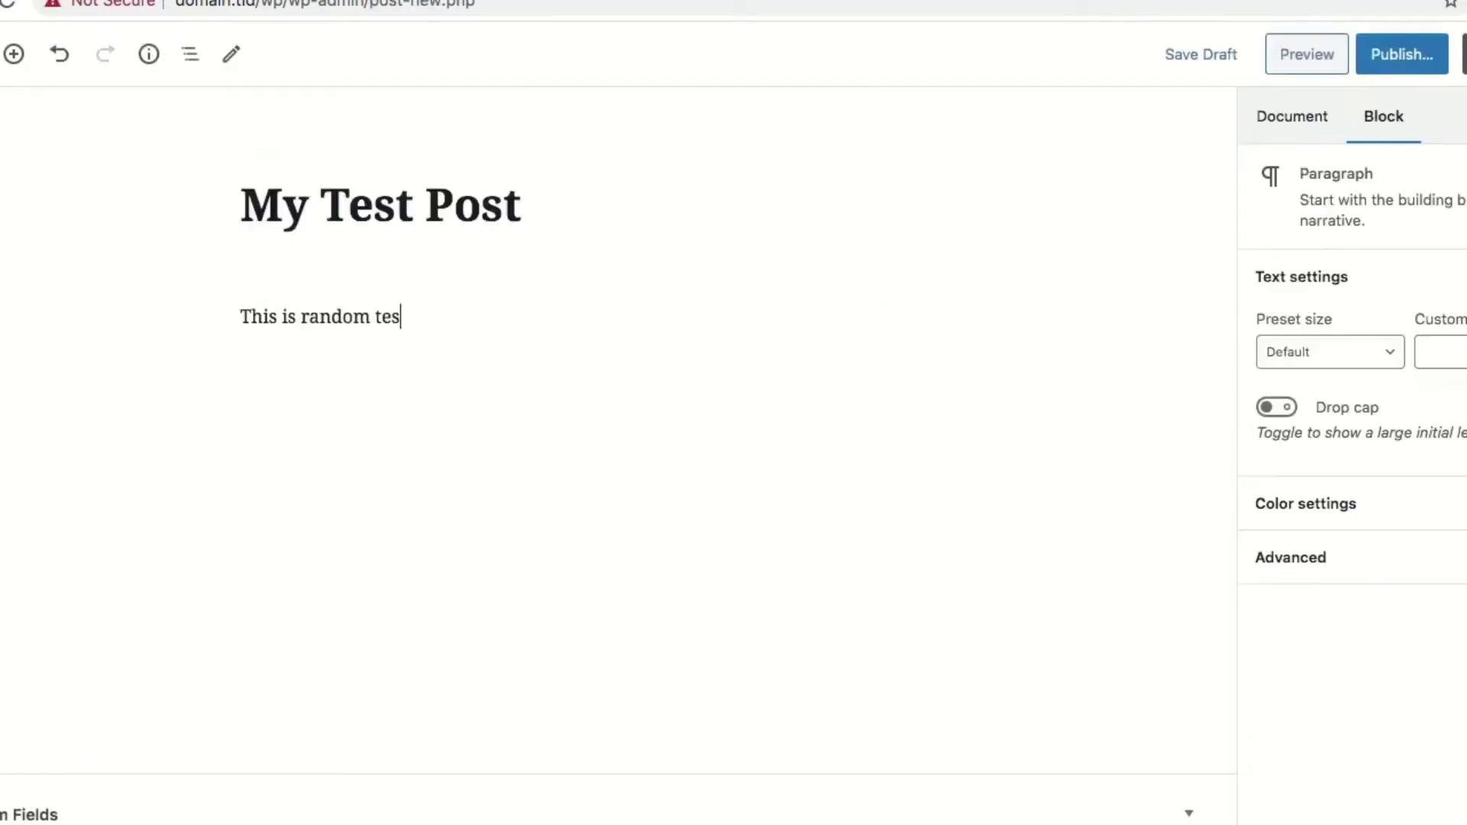
type("t")
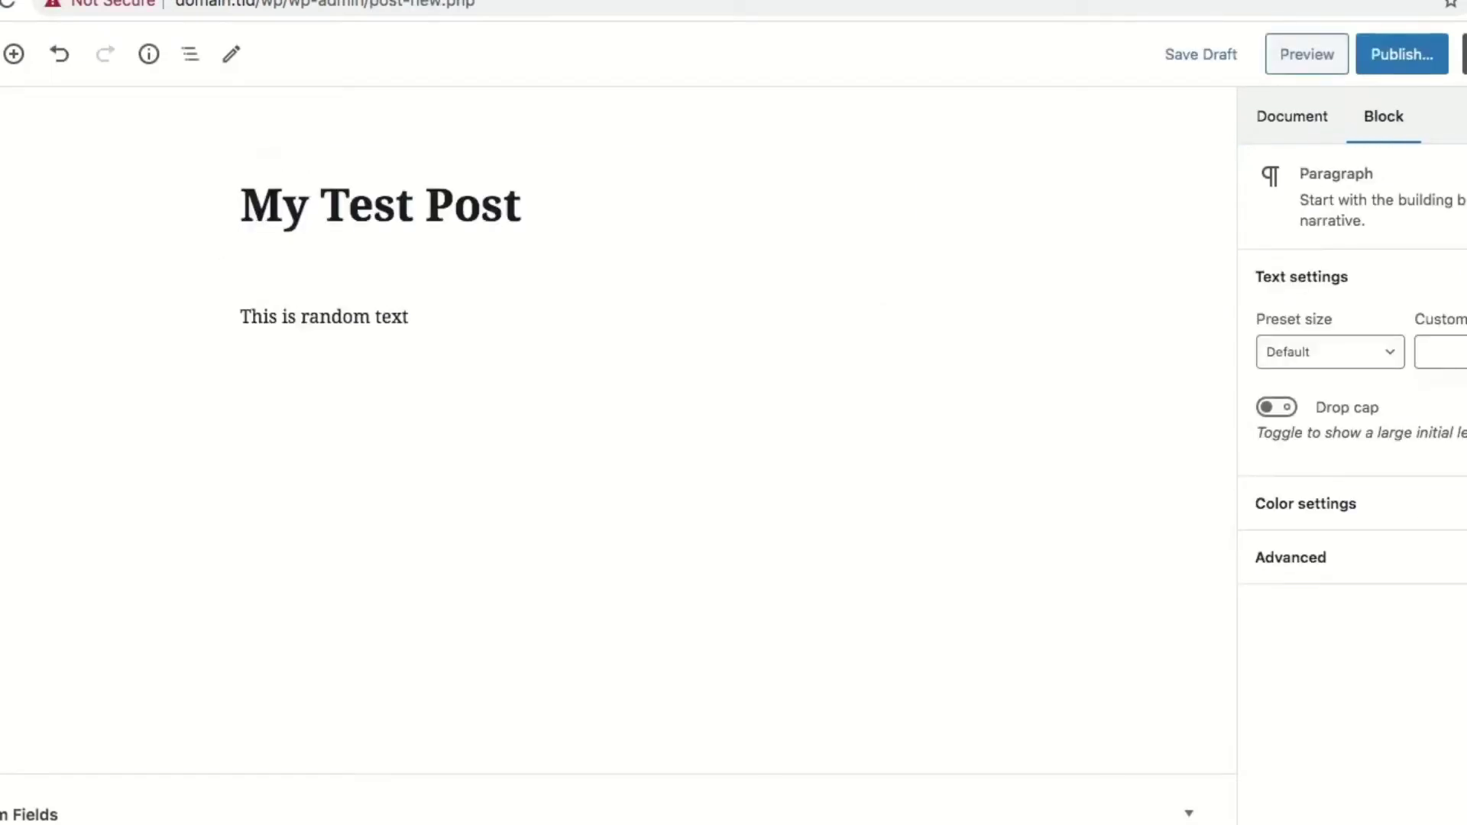
left_click(1381, 55)
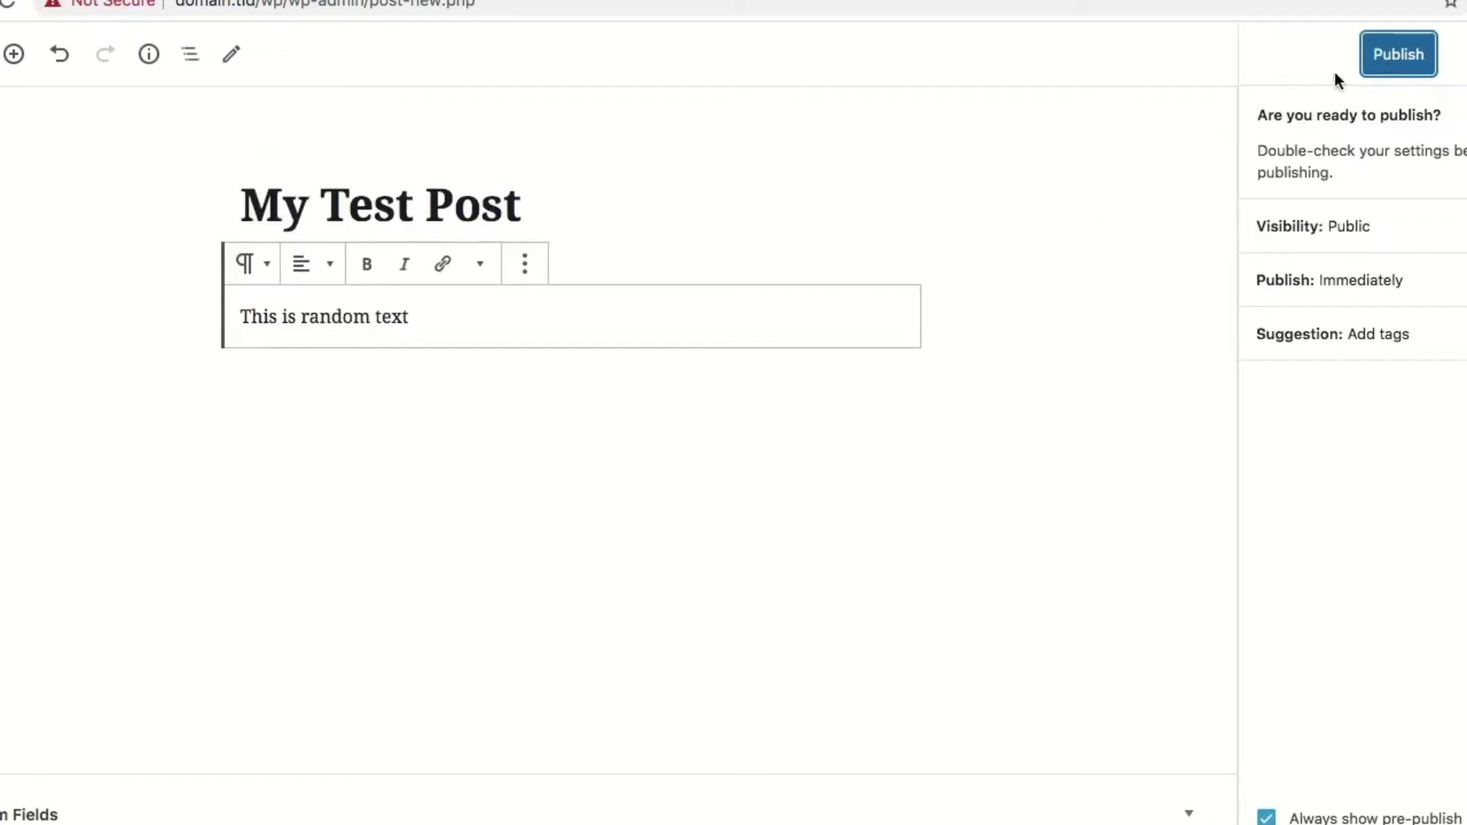
left_click(1390, 57)
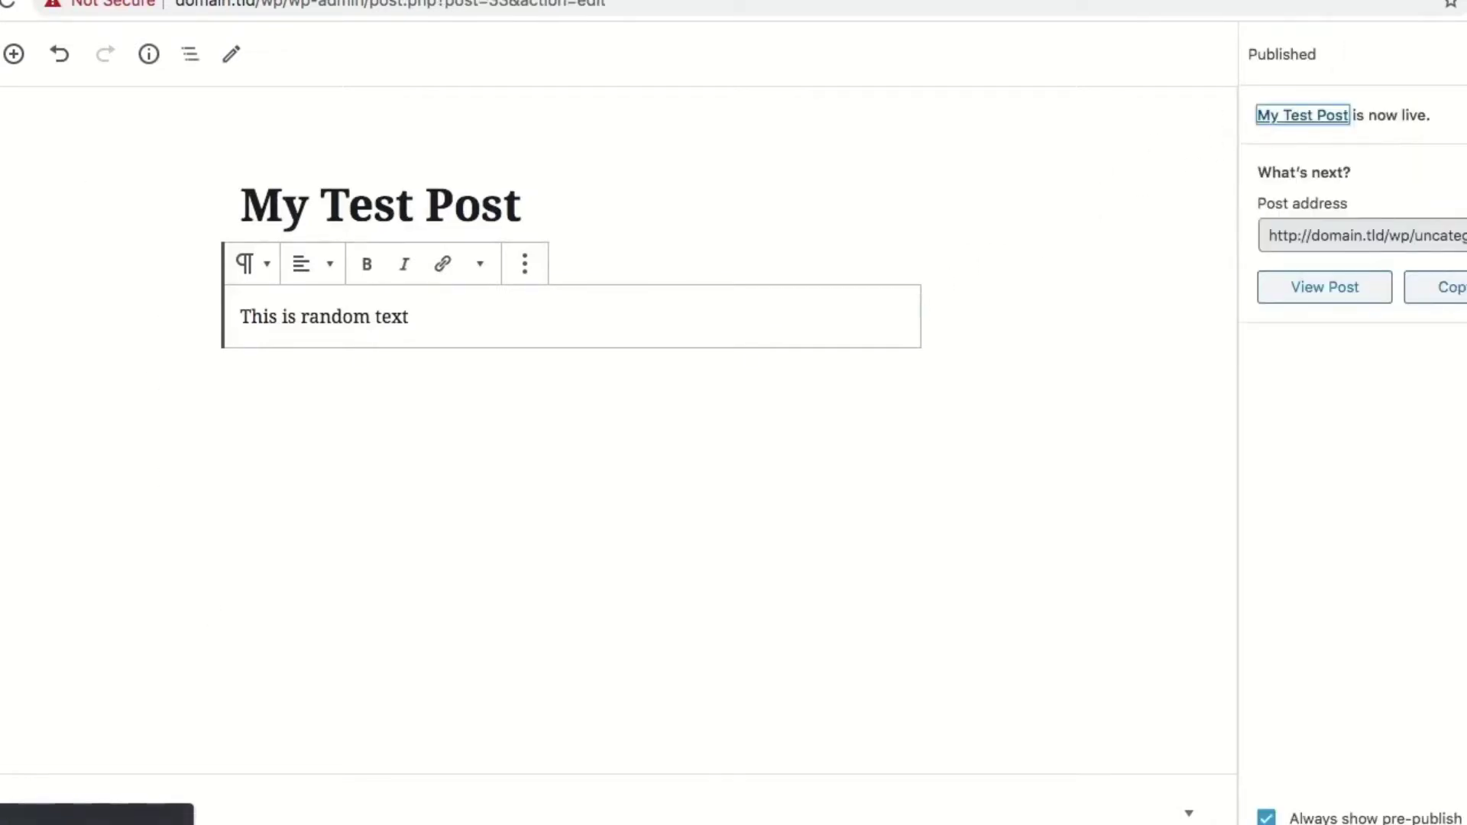
Leave the post editor, reload the live home page and check its post listing
left_click(2, 53)
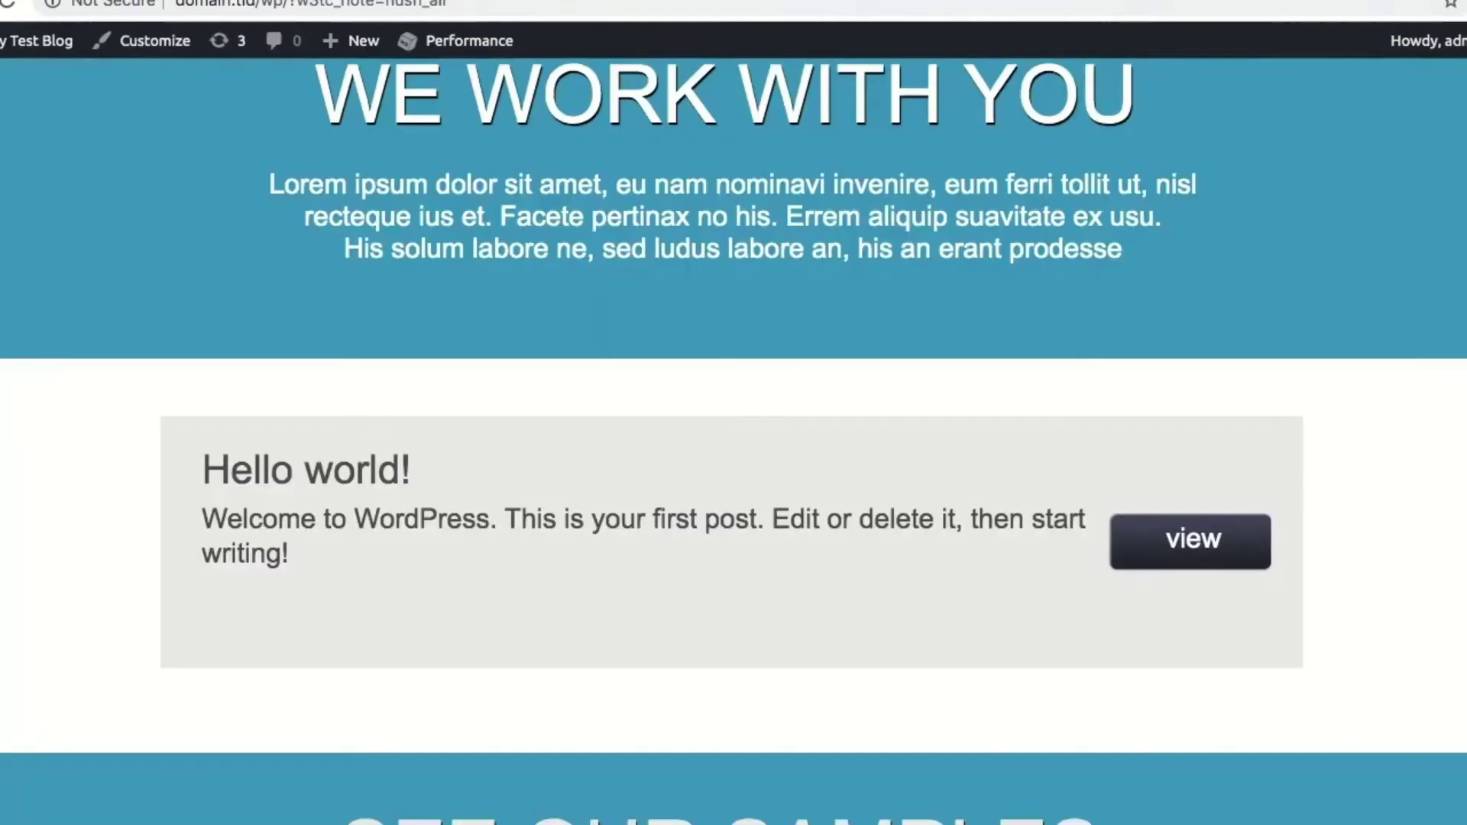
left_click(7, 2)
scroll(31, 552, "down", 6)
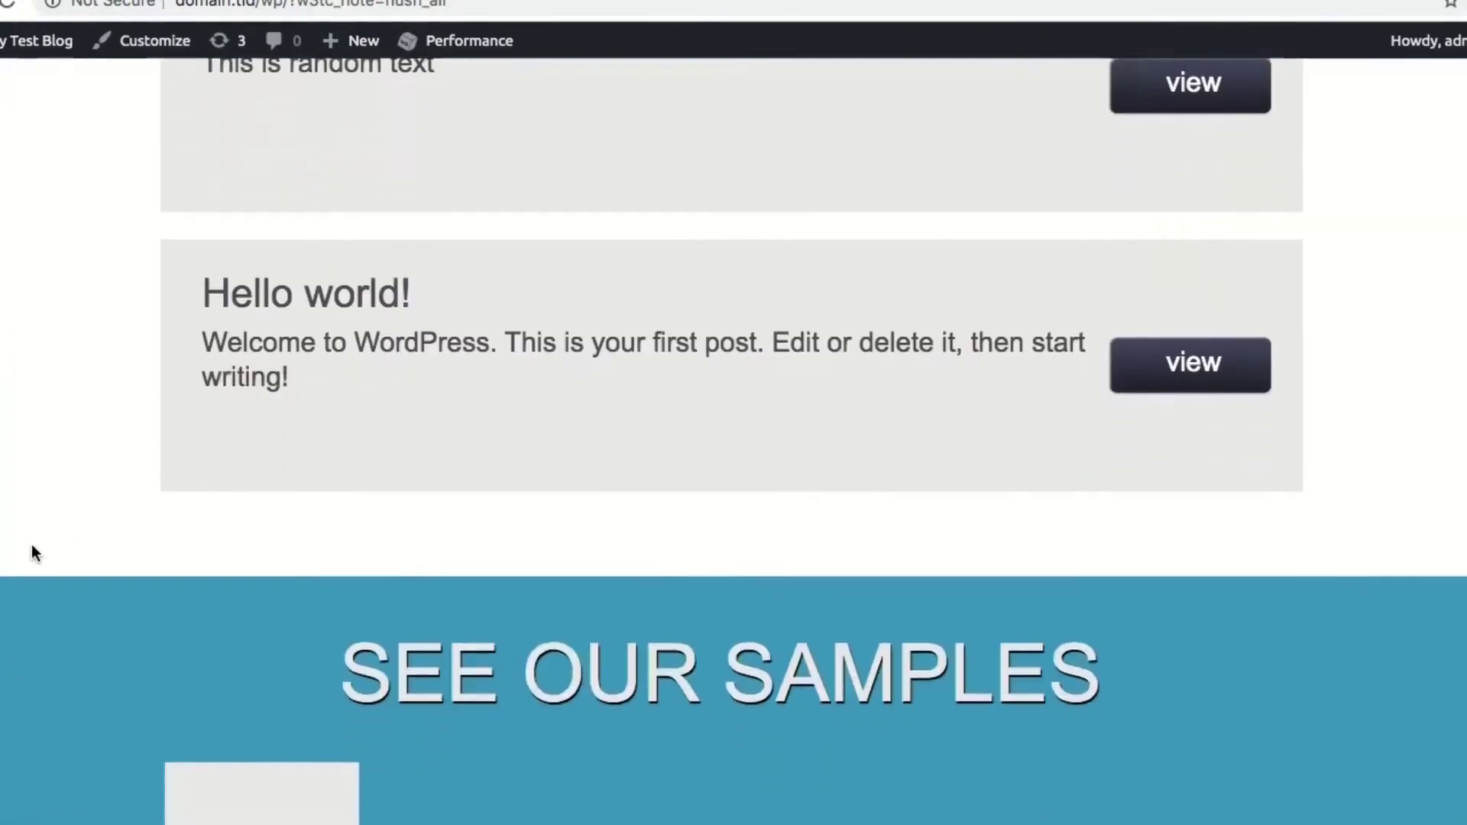
scroll(30, 552, "up", 3)
scroll(31, 544, "up", 1)
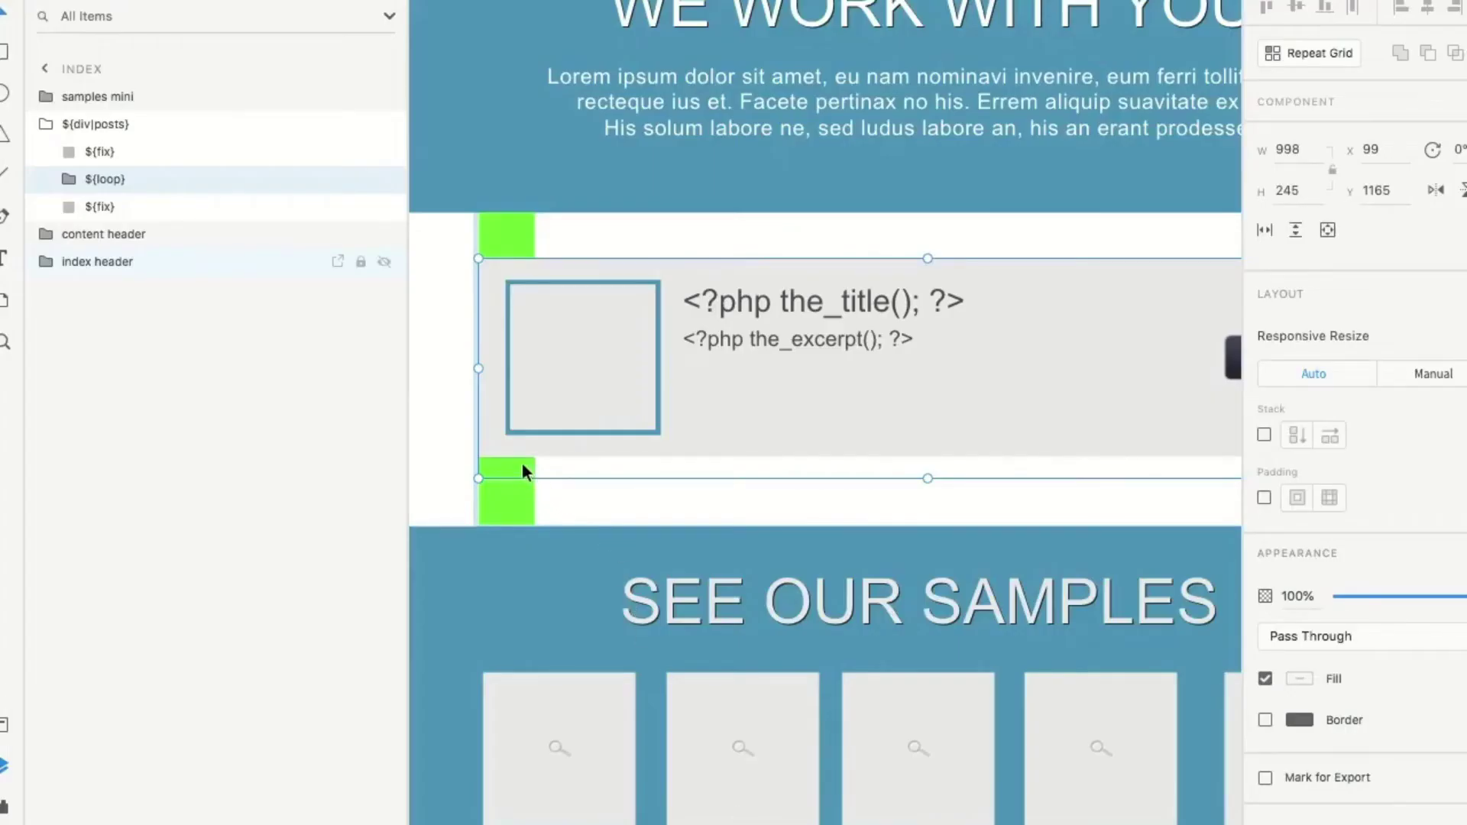
Back in Adobe XD, expand the ${loop} group and inspect its ${div|post} group, inner ${fix} spacer and the upper ${fix} spacer
double_click(522, 462)
left_click(352, 244)
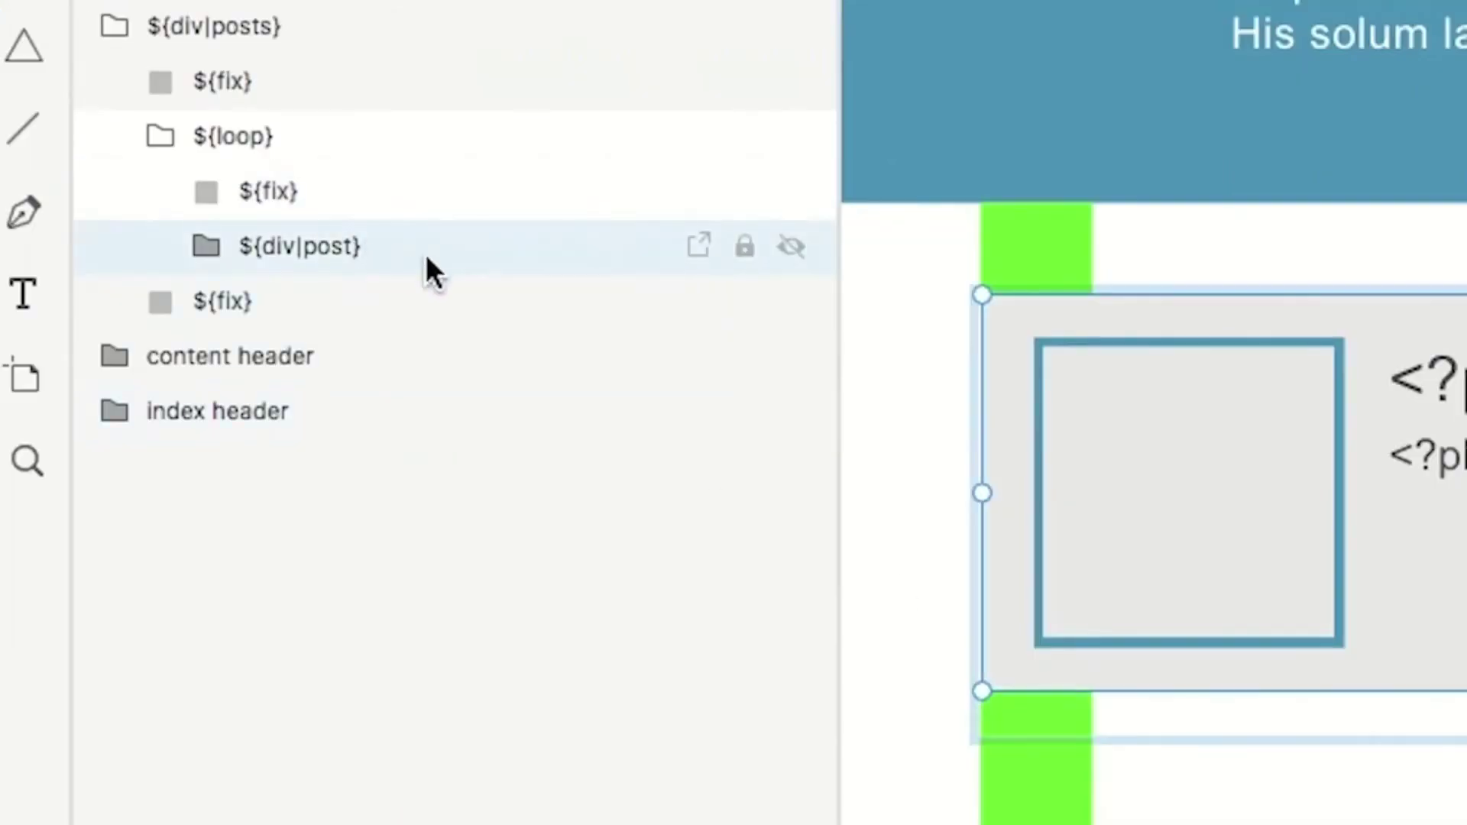
left_click(366, 193)
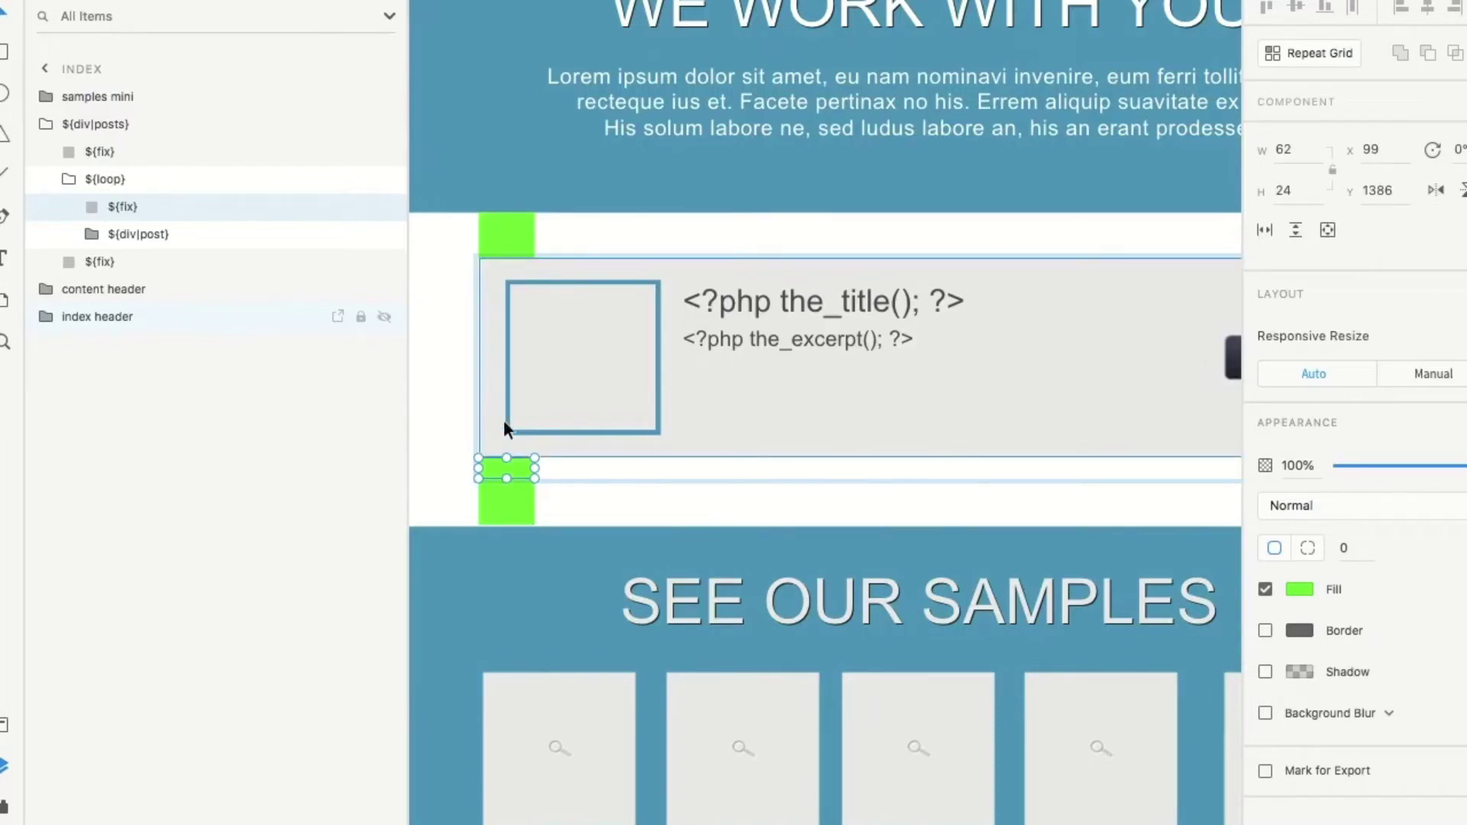
left_click(174, 262)
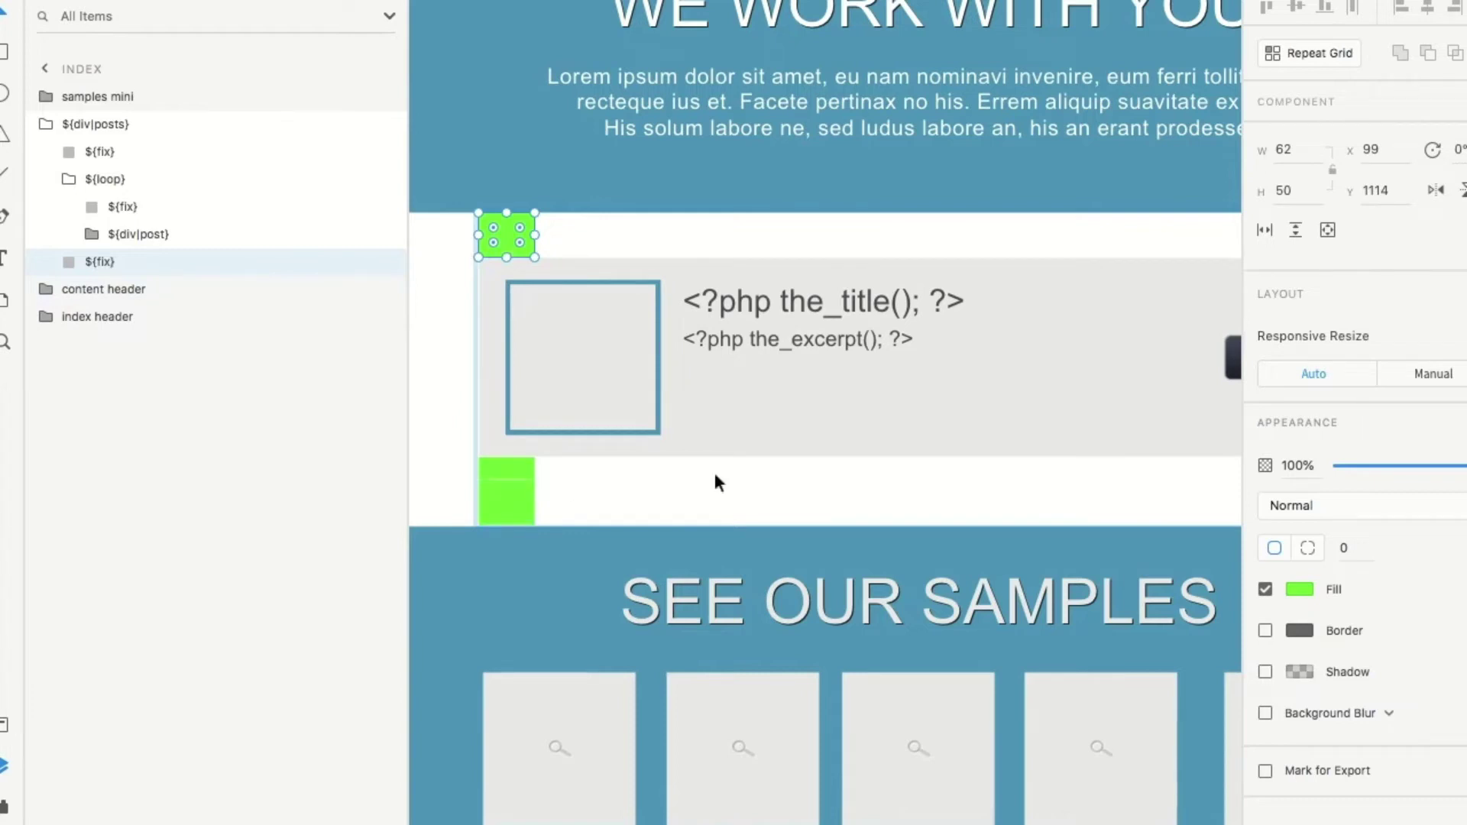
mouse_move(1459, 465)
left_mouse_down()
mouse_move(1327, 464)
mouse_move(1464, 463)
left_mouse_up()
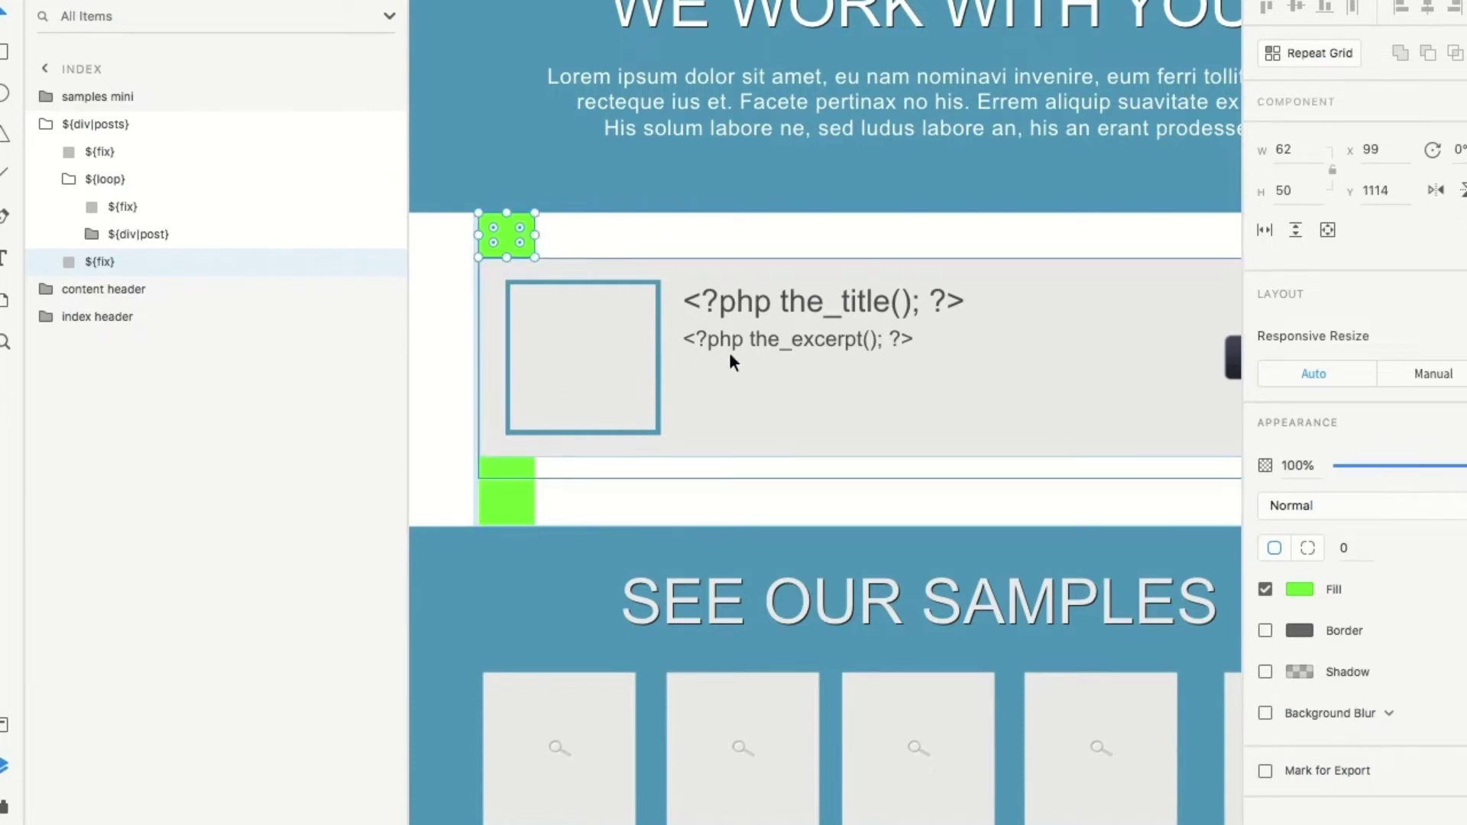
Drill into the loop's ${div|post} group down to the ${div|has_post_thumbnail} group
scroll(703, 376, "down", 3)
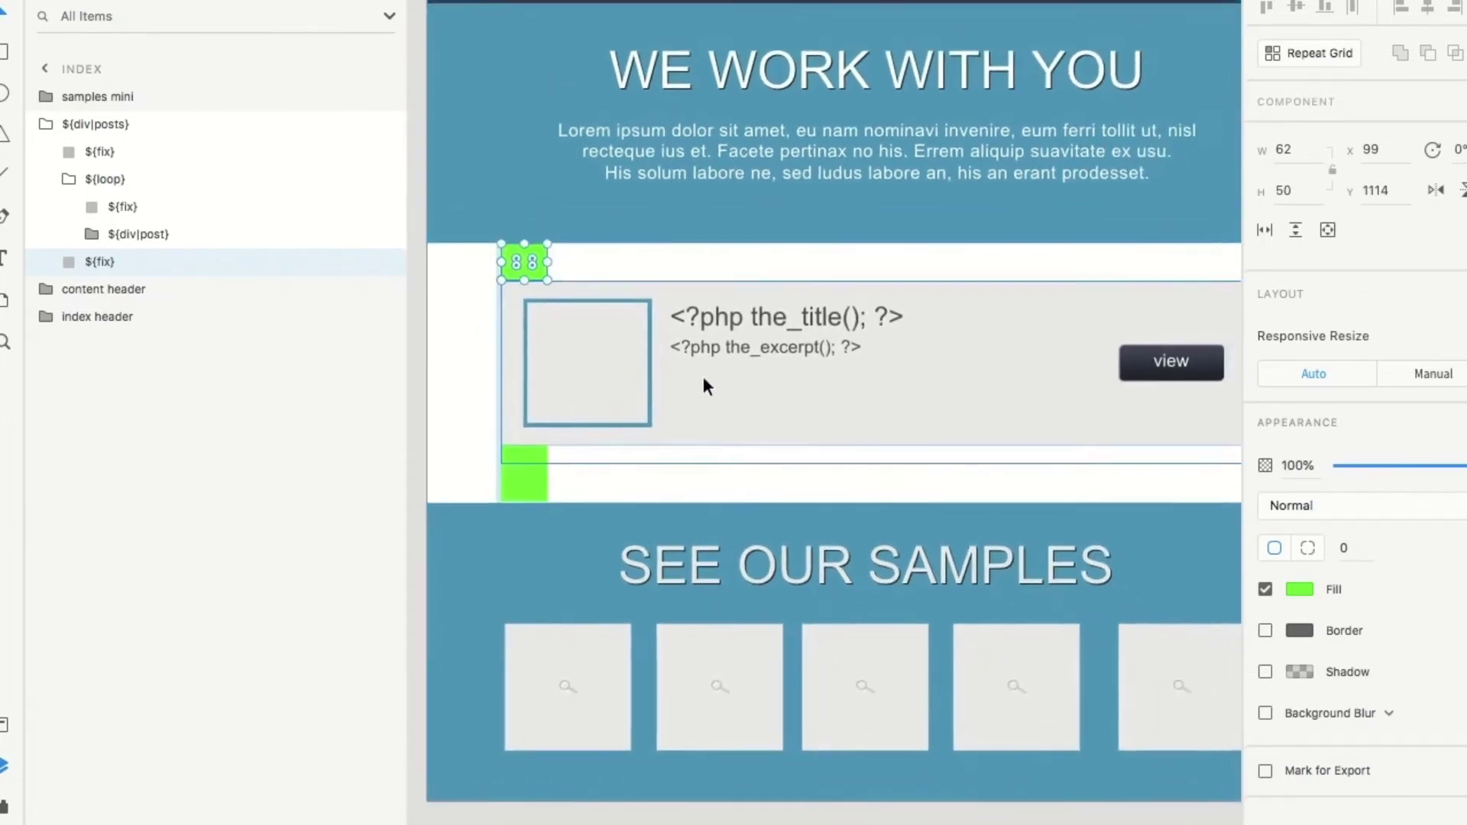
scroll(703, 378, "down", 2)
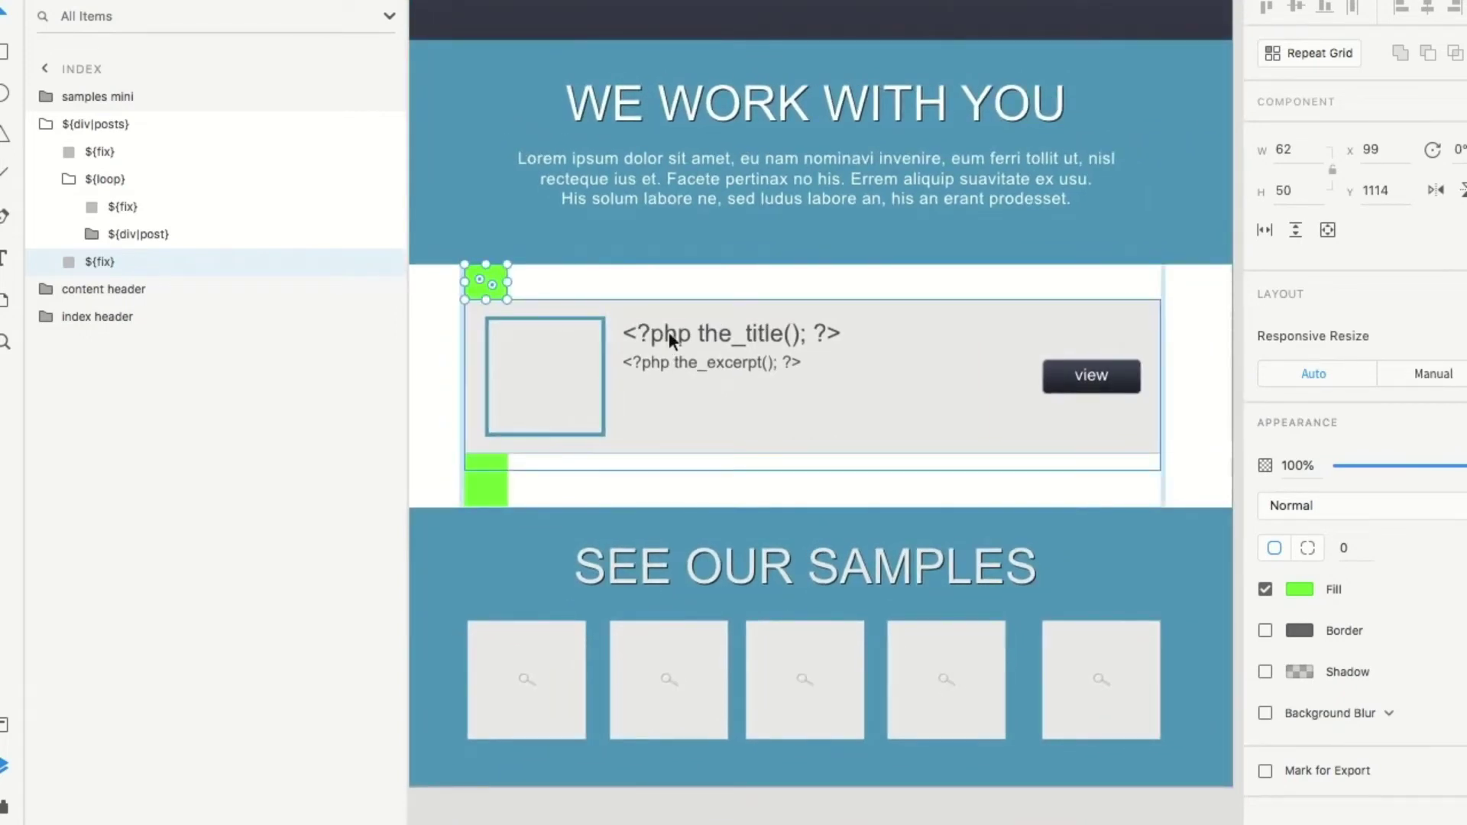
scroll(931, 367, "down", 2)
scroll(931, 366, "up", 3)
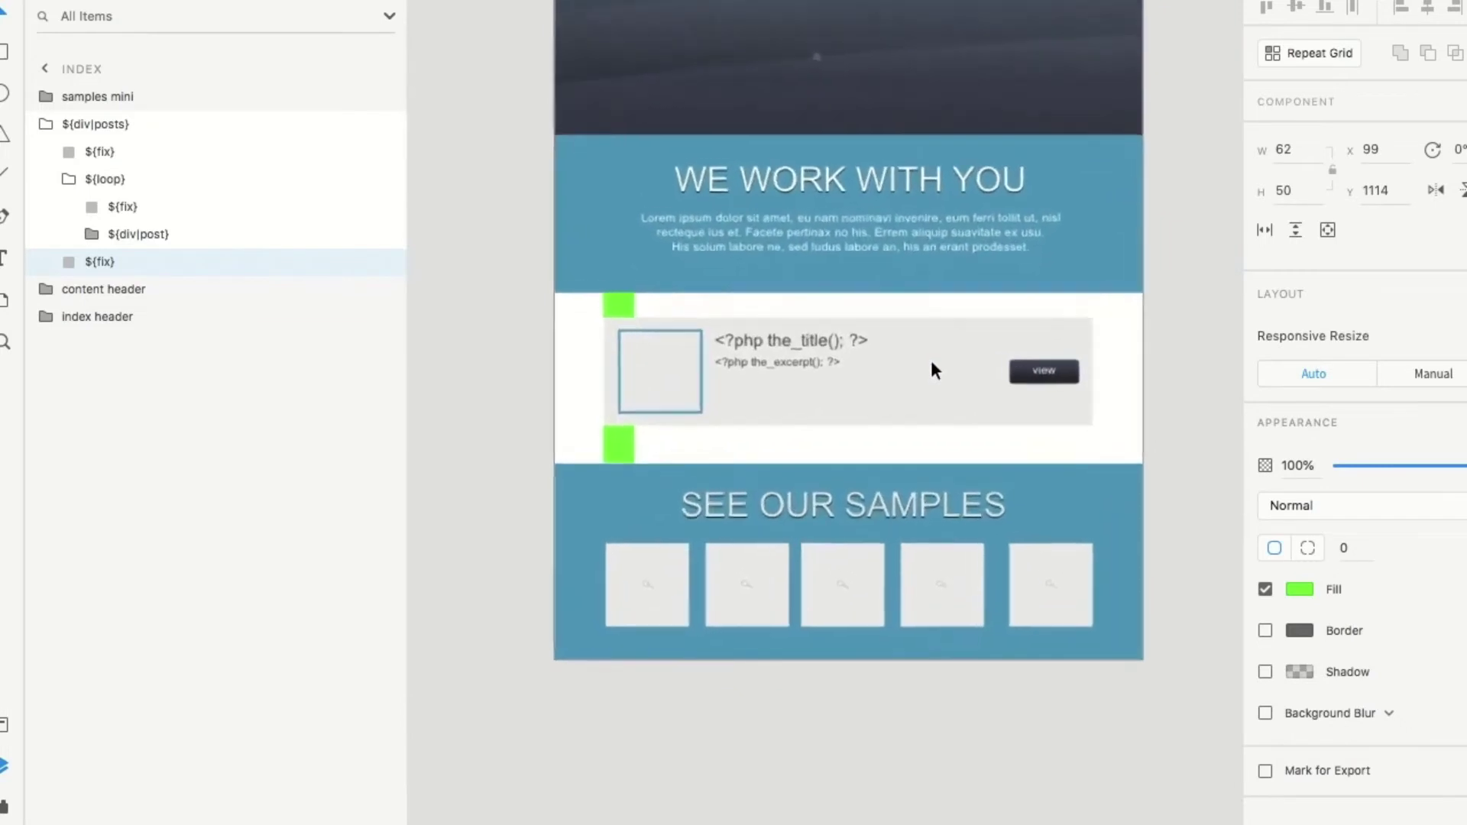
left_click(723, 341)
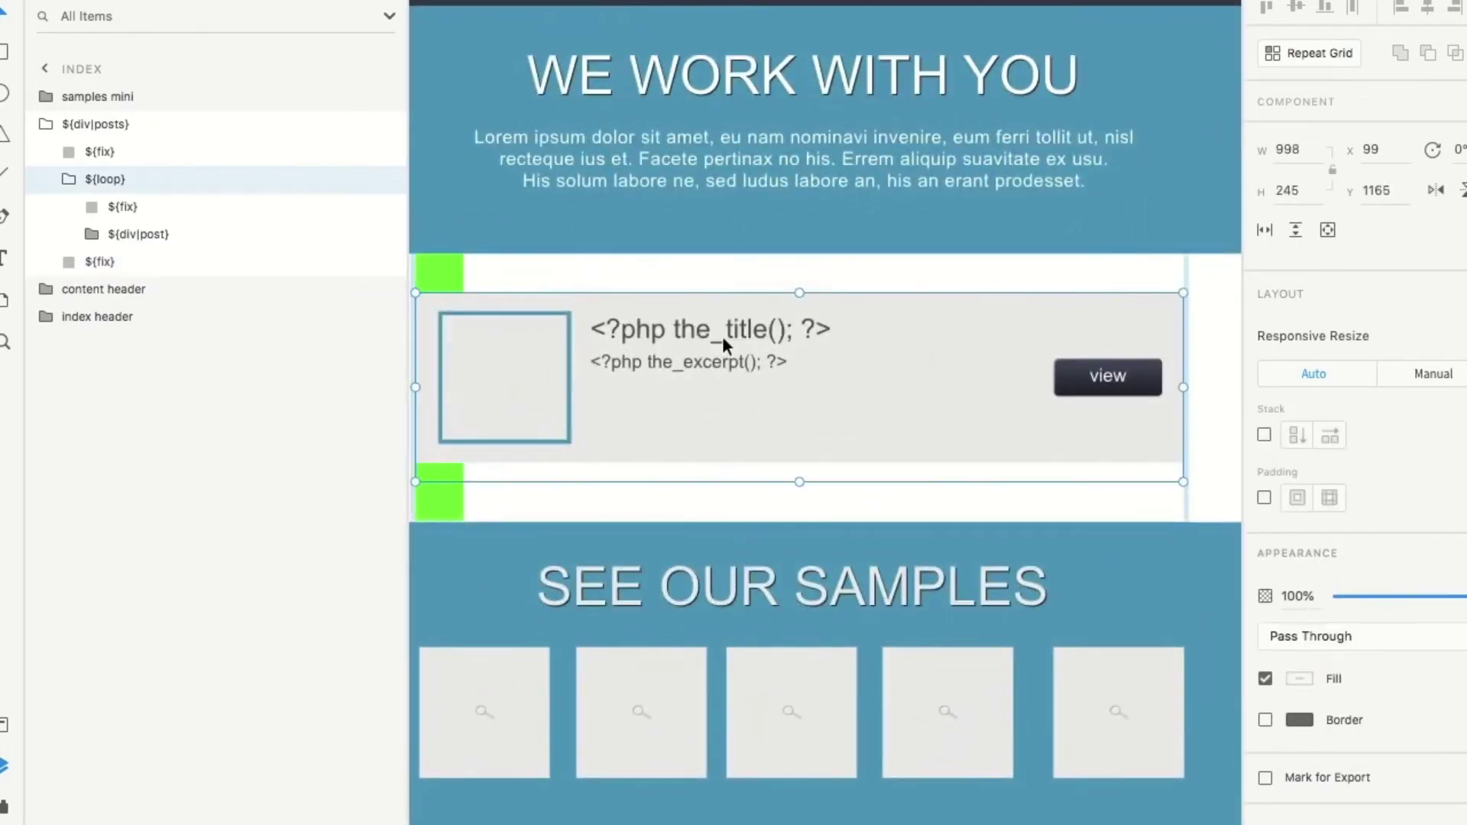
double_click(723, 341)
double_click(723, 340)
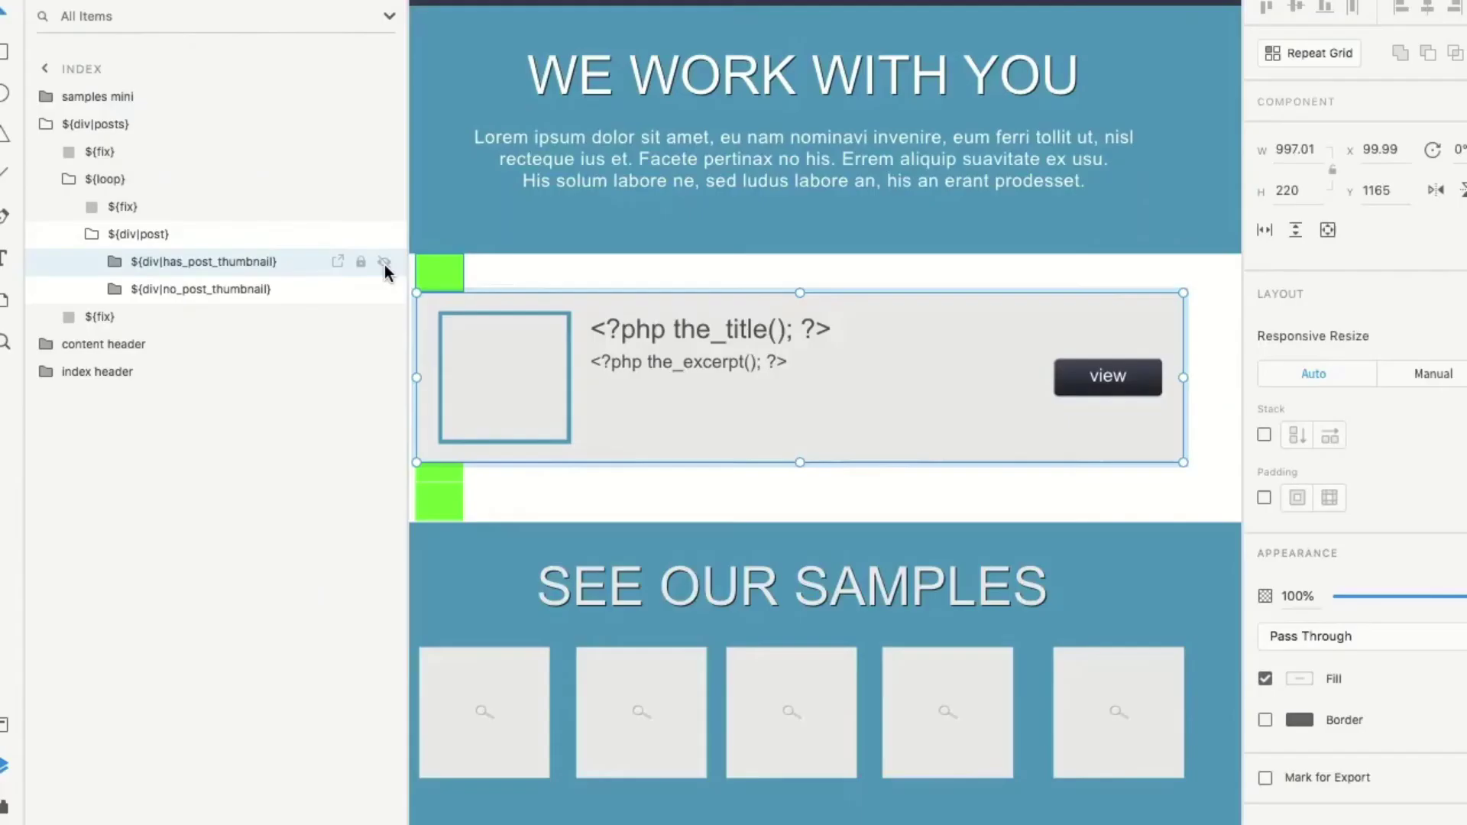
Hide the ${div|has_post_thumbnail} group and open the post content inside ${div|no_post_thumbnail} down to post entry
left_click(792, 433)
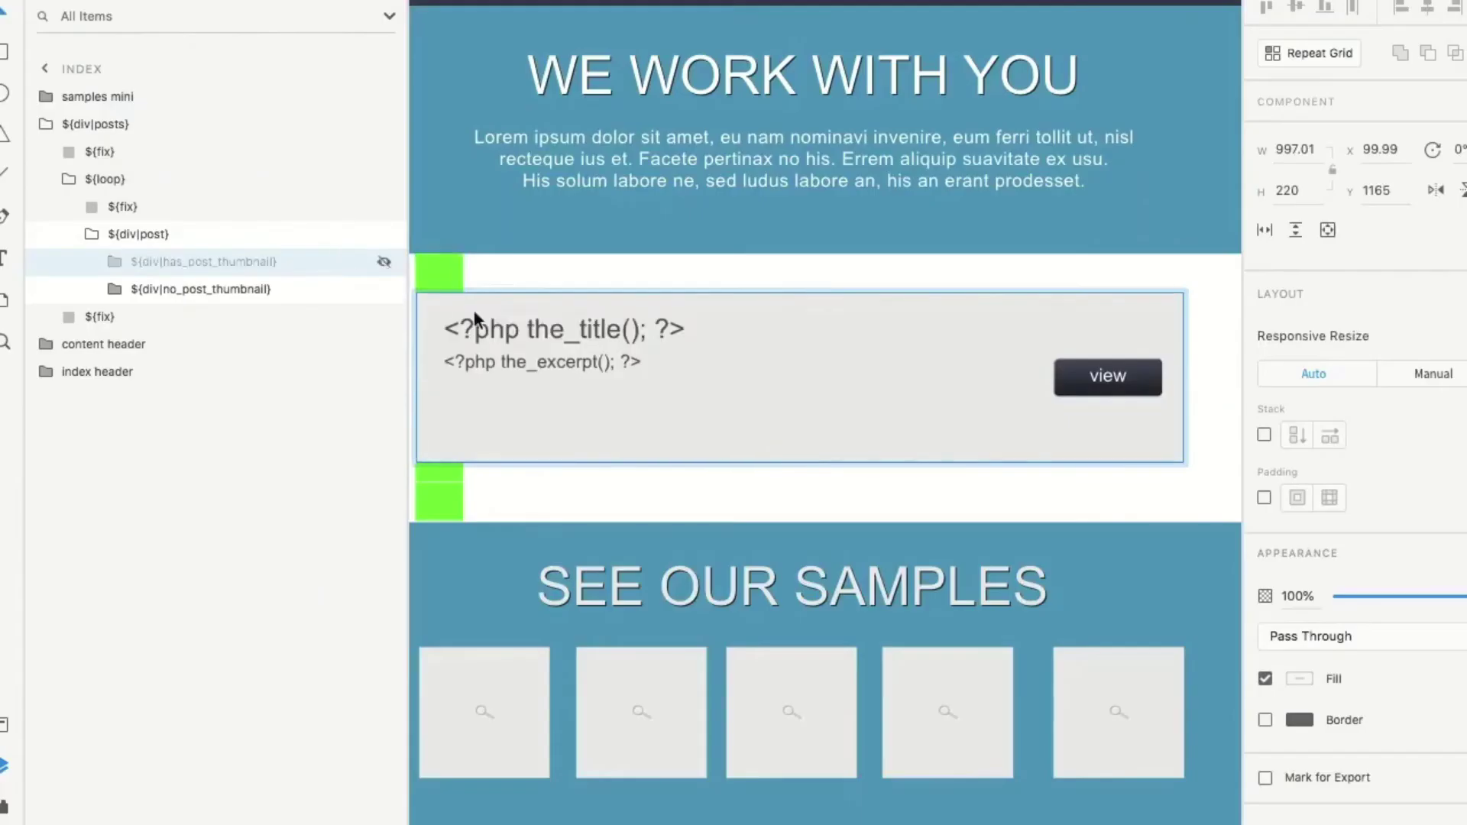
left_click(523, 328)
double_click(523, 328)
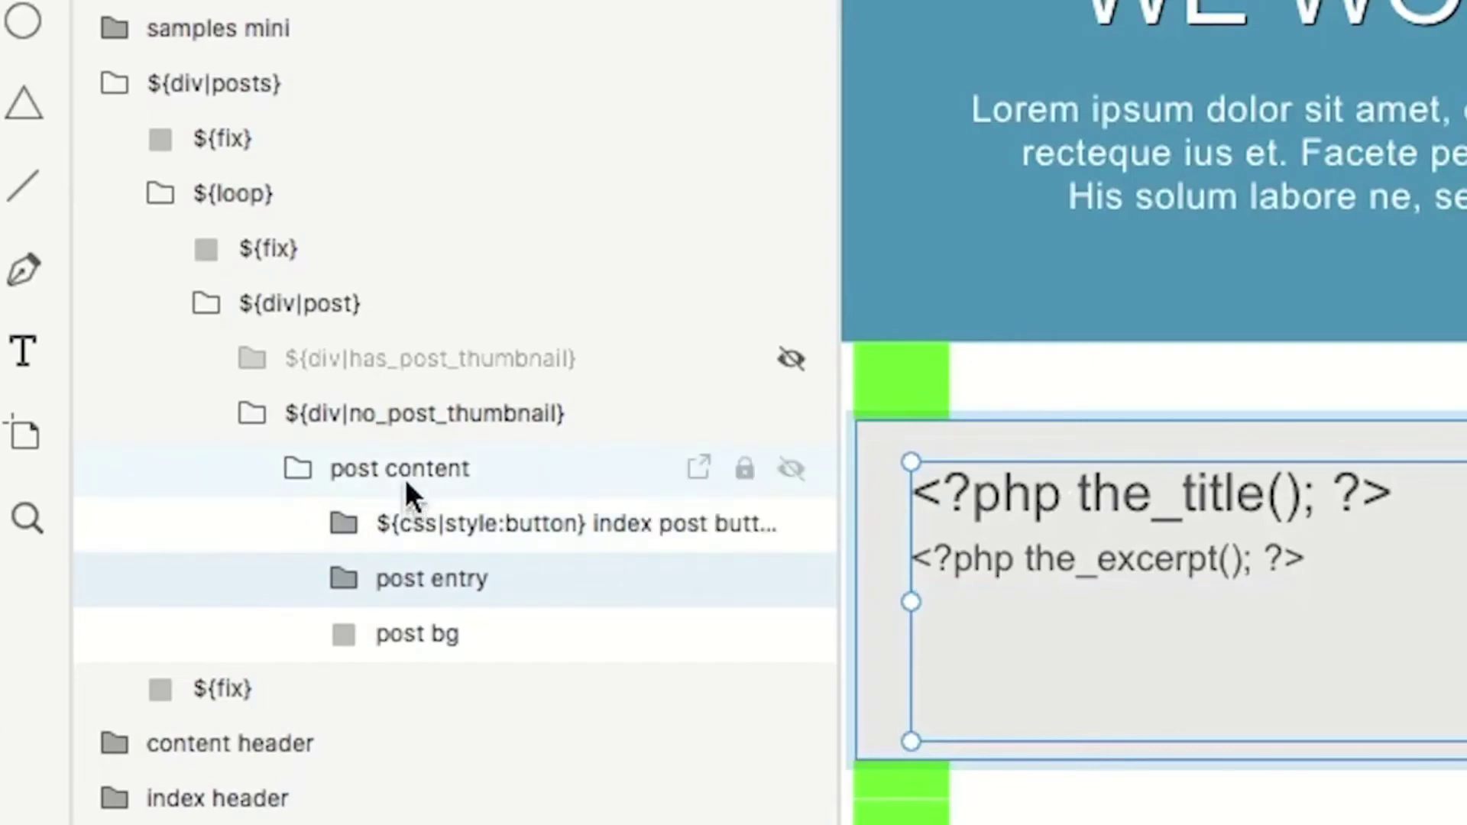
Expand the index post button group inside post content and inspect the full name of its view button label layer
left_click(521, 520)
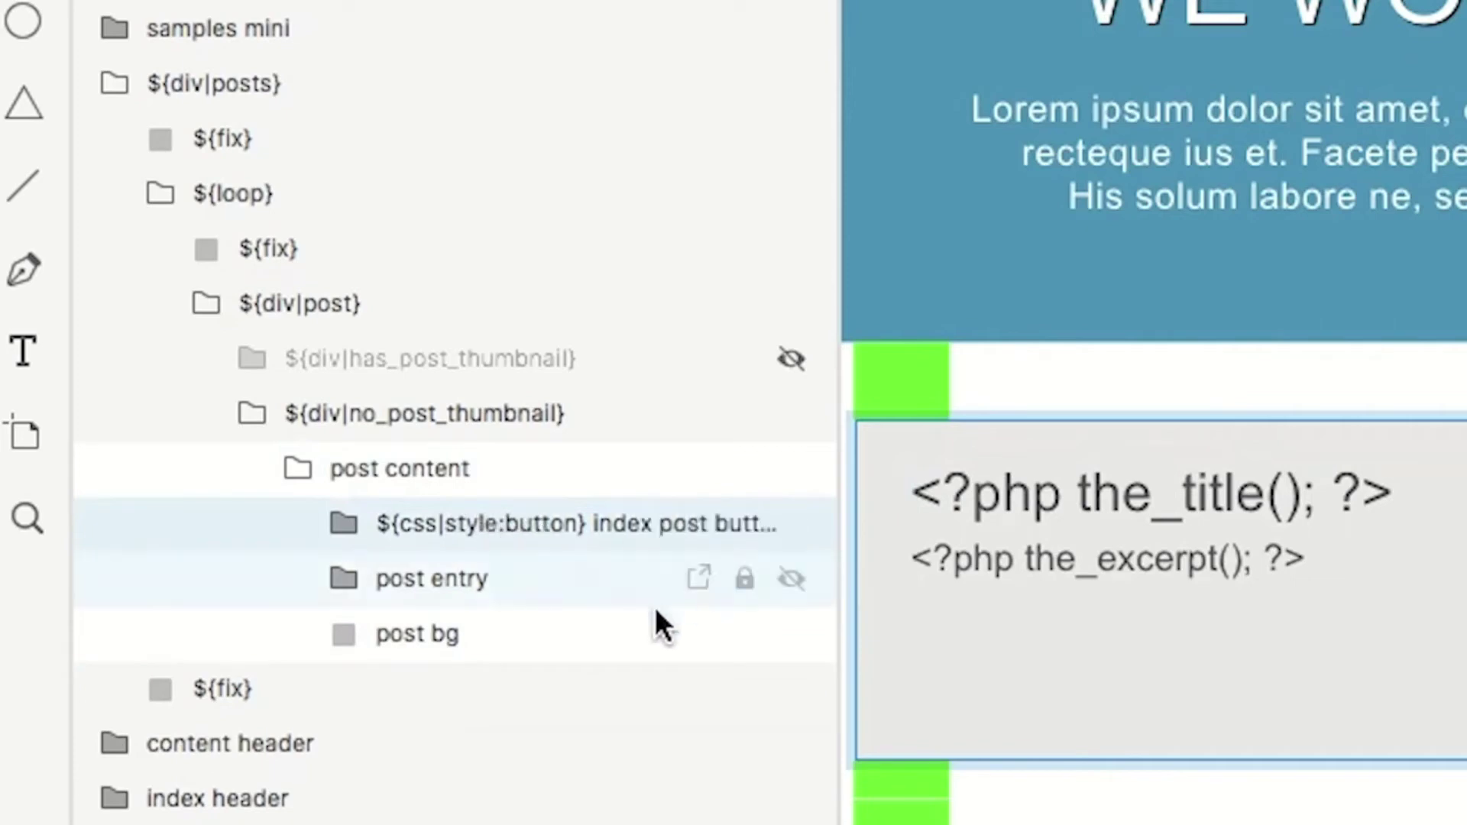
double_click(501, 528)
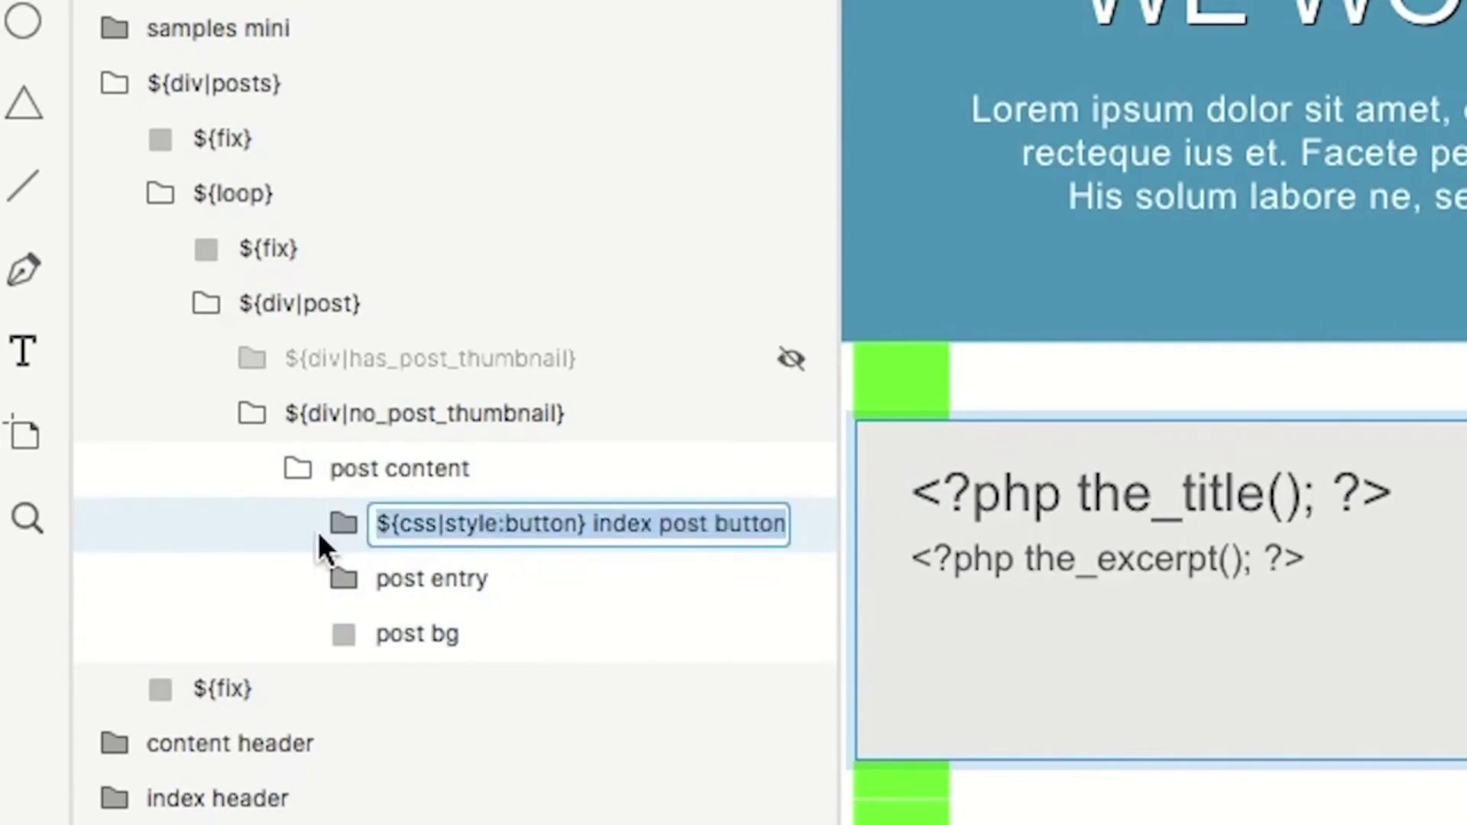
left_click(340, 526)
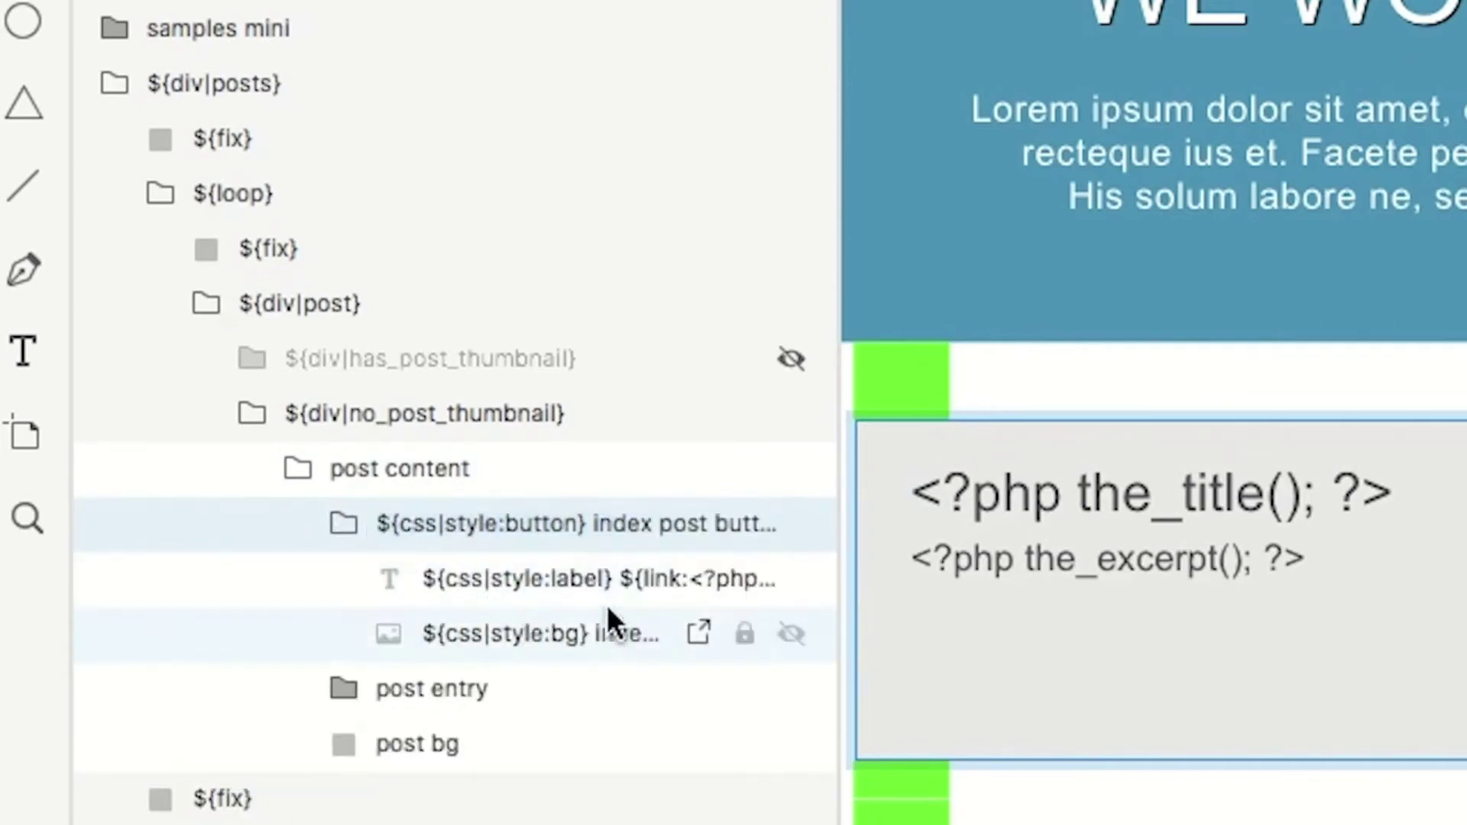
left_click(648, 579)
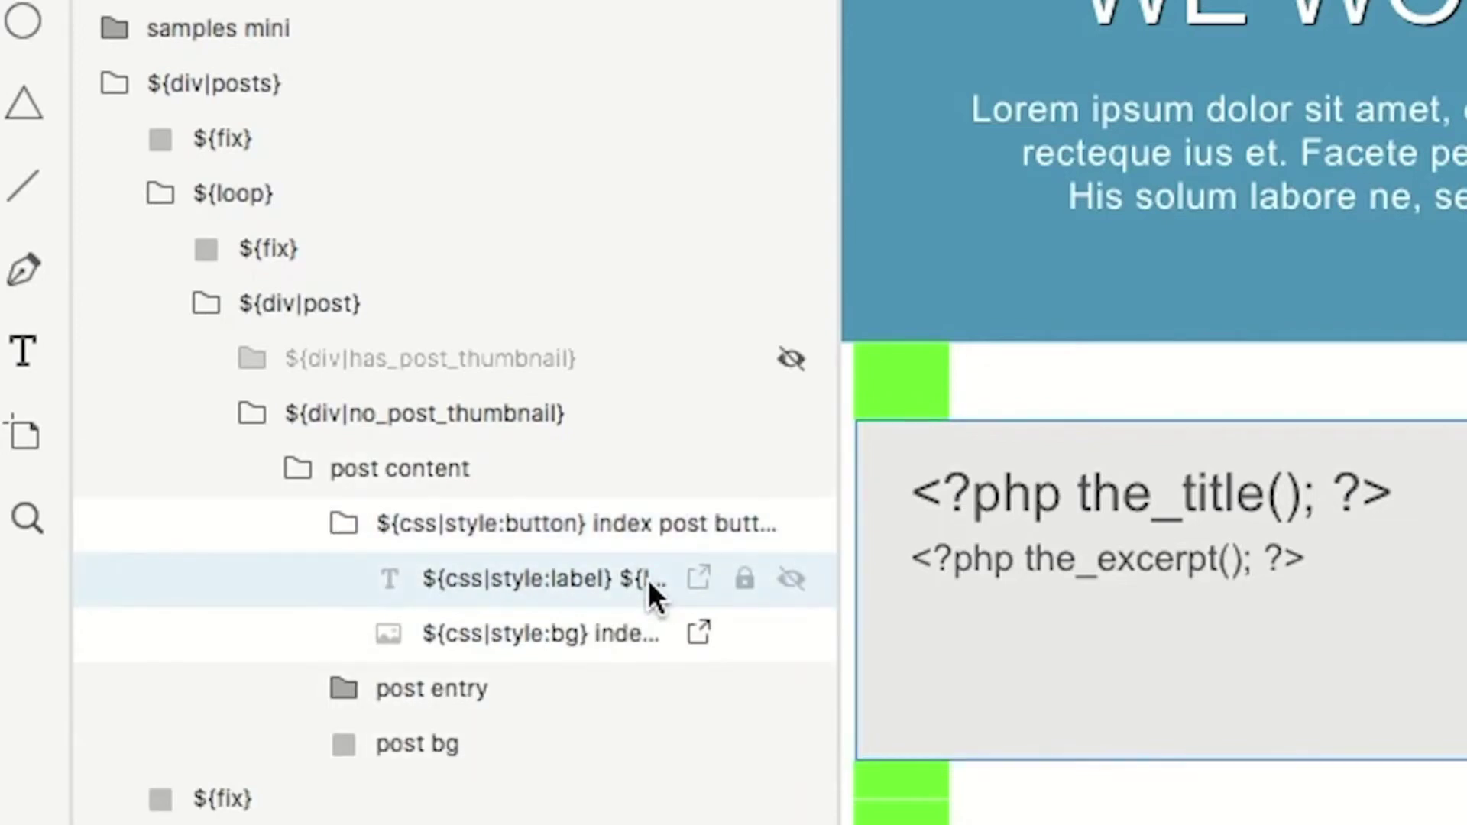
left_click_drag(841, 594, 1208, 594)
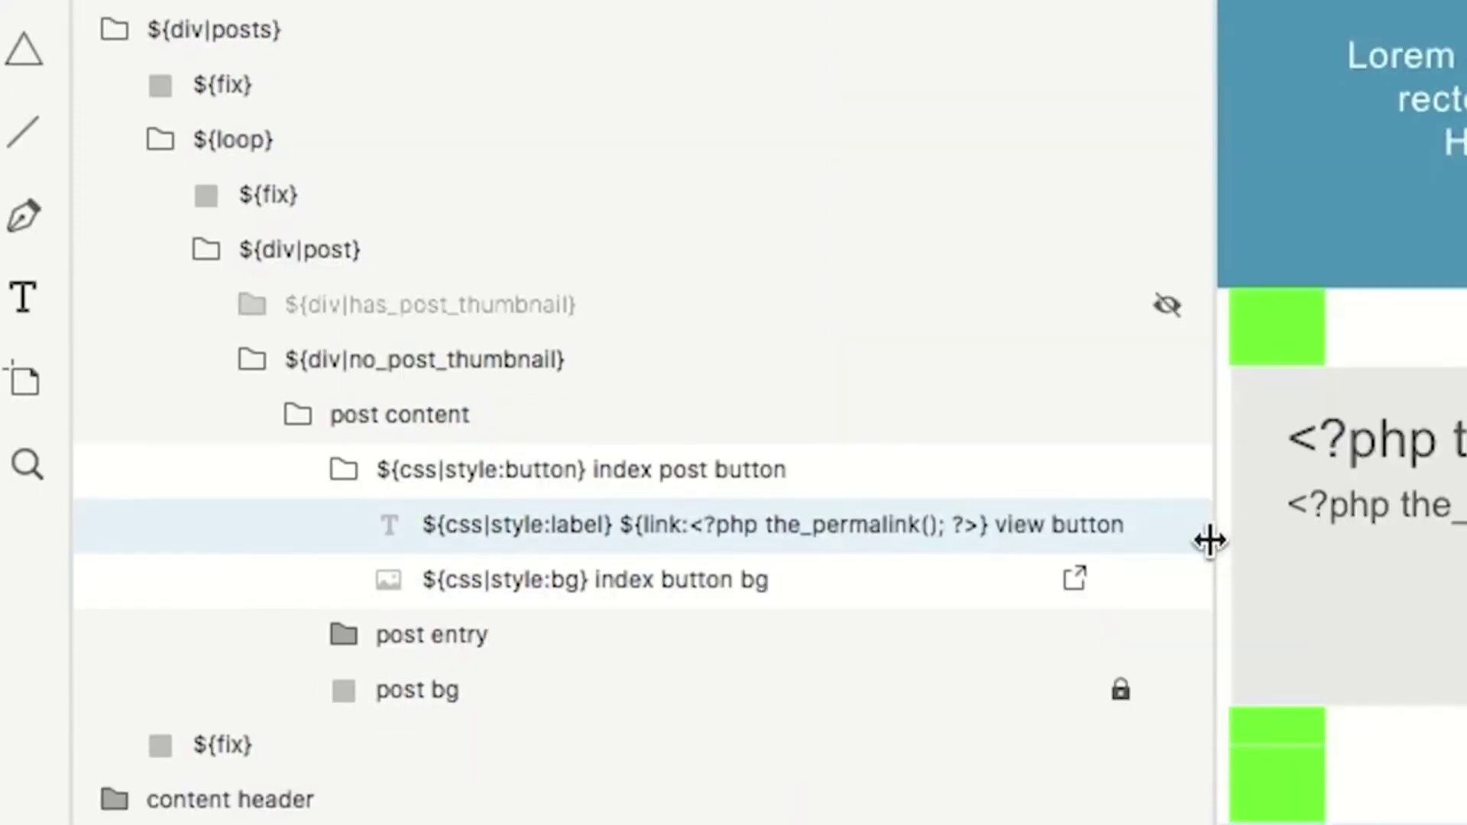
double_click(813, 543)
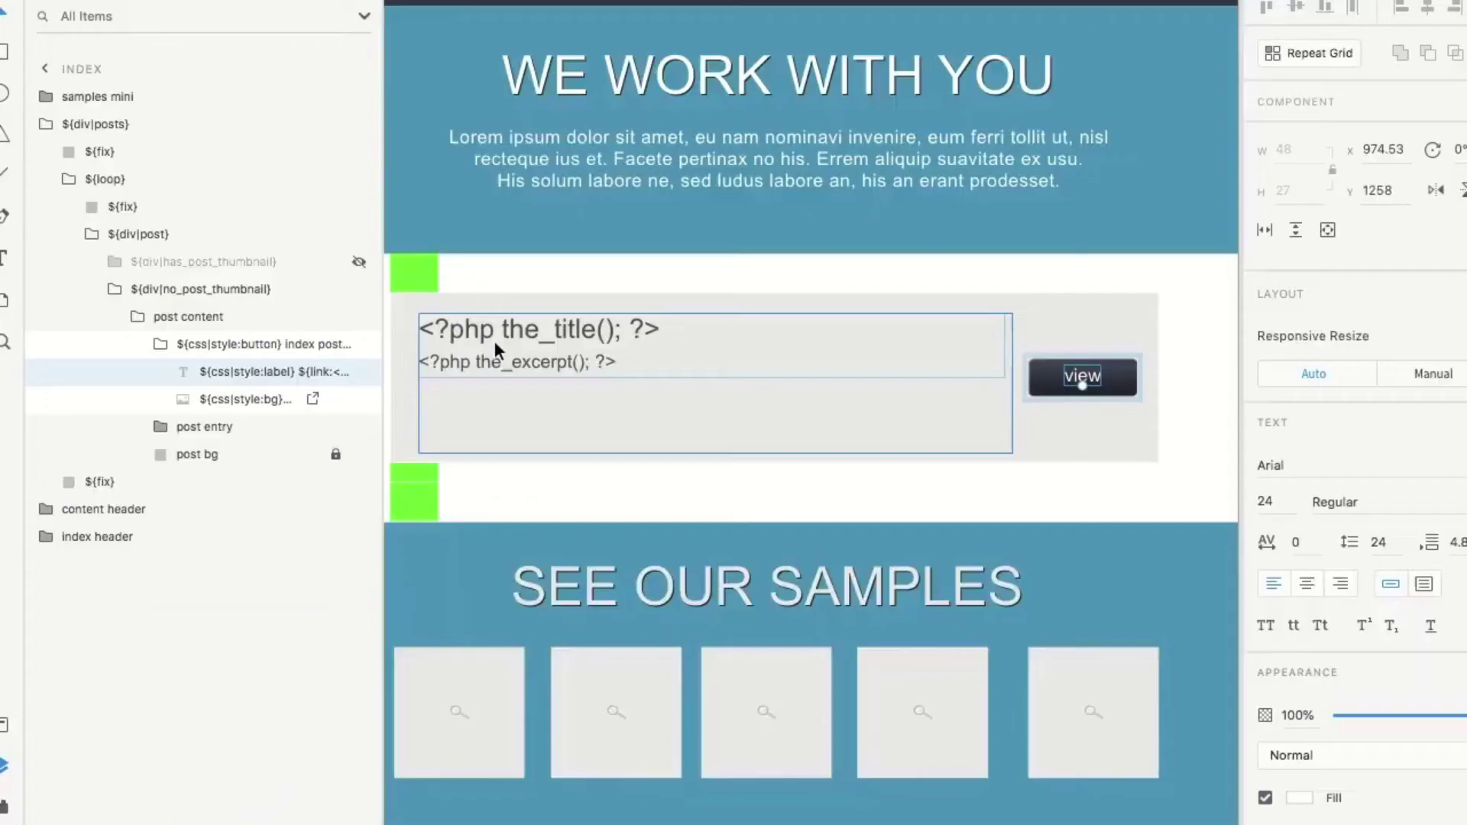
Inspect the ${code} post title layer in the post entry group, then collapse the post entry and index post button groups
double_click(493, 337)
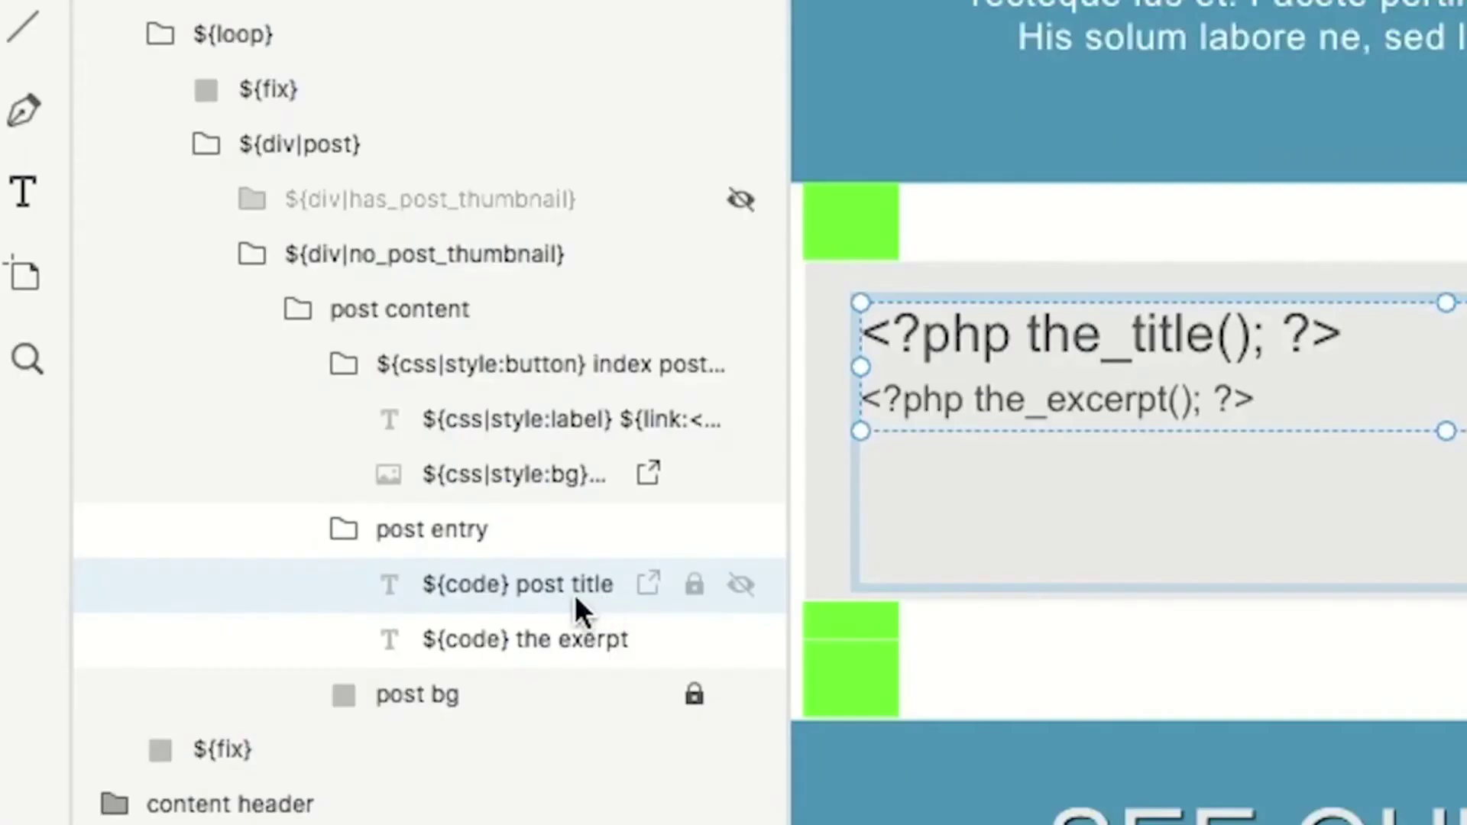
left_click(694, 695)
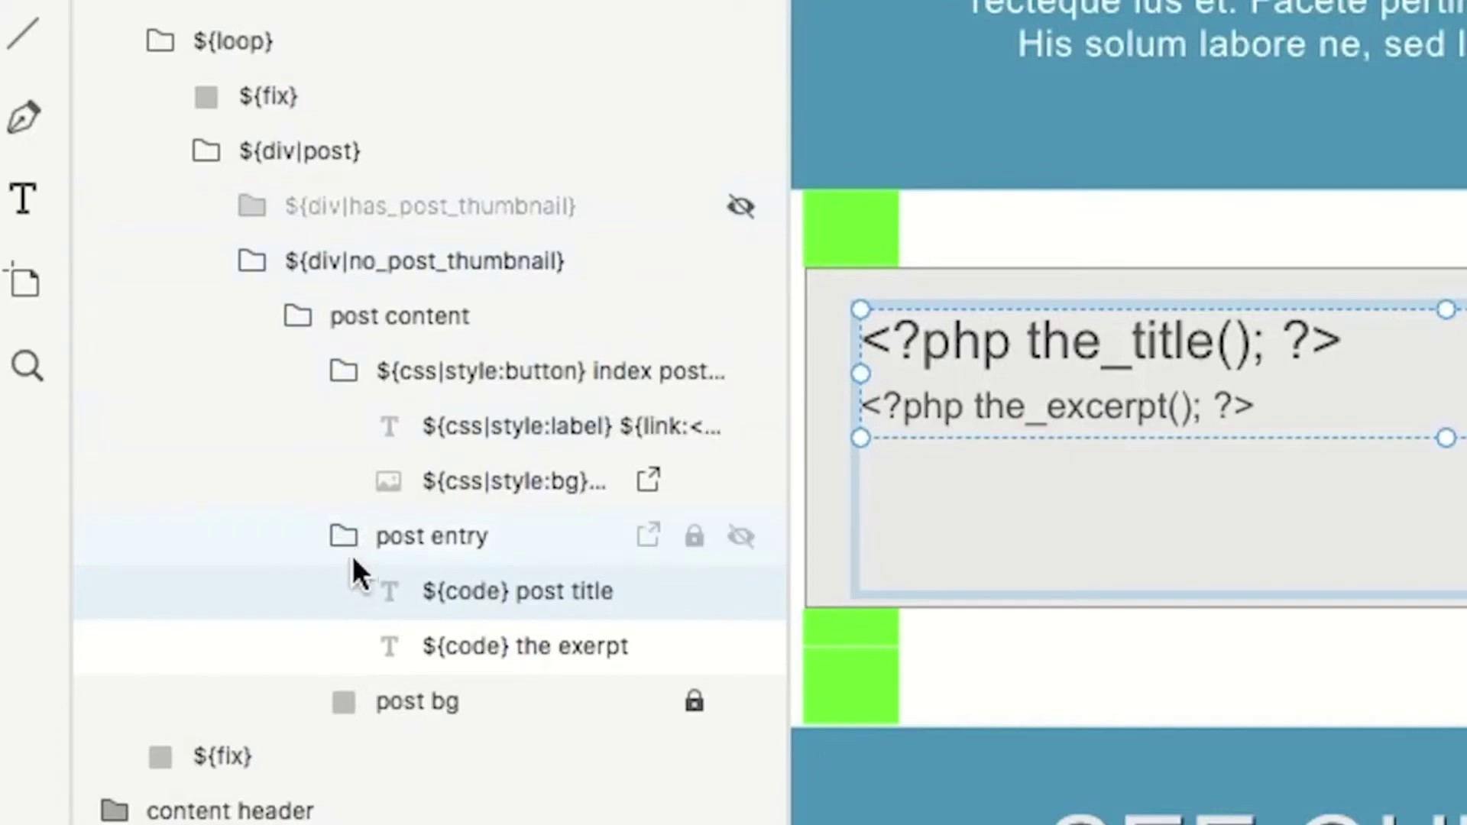
left_click(352, 535)
left_click(346, 377)
left_click(351, 416)
left_click(351, 416)
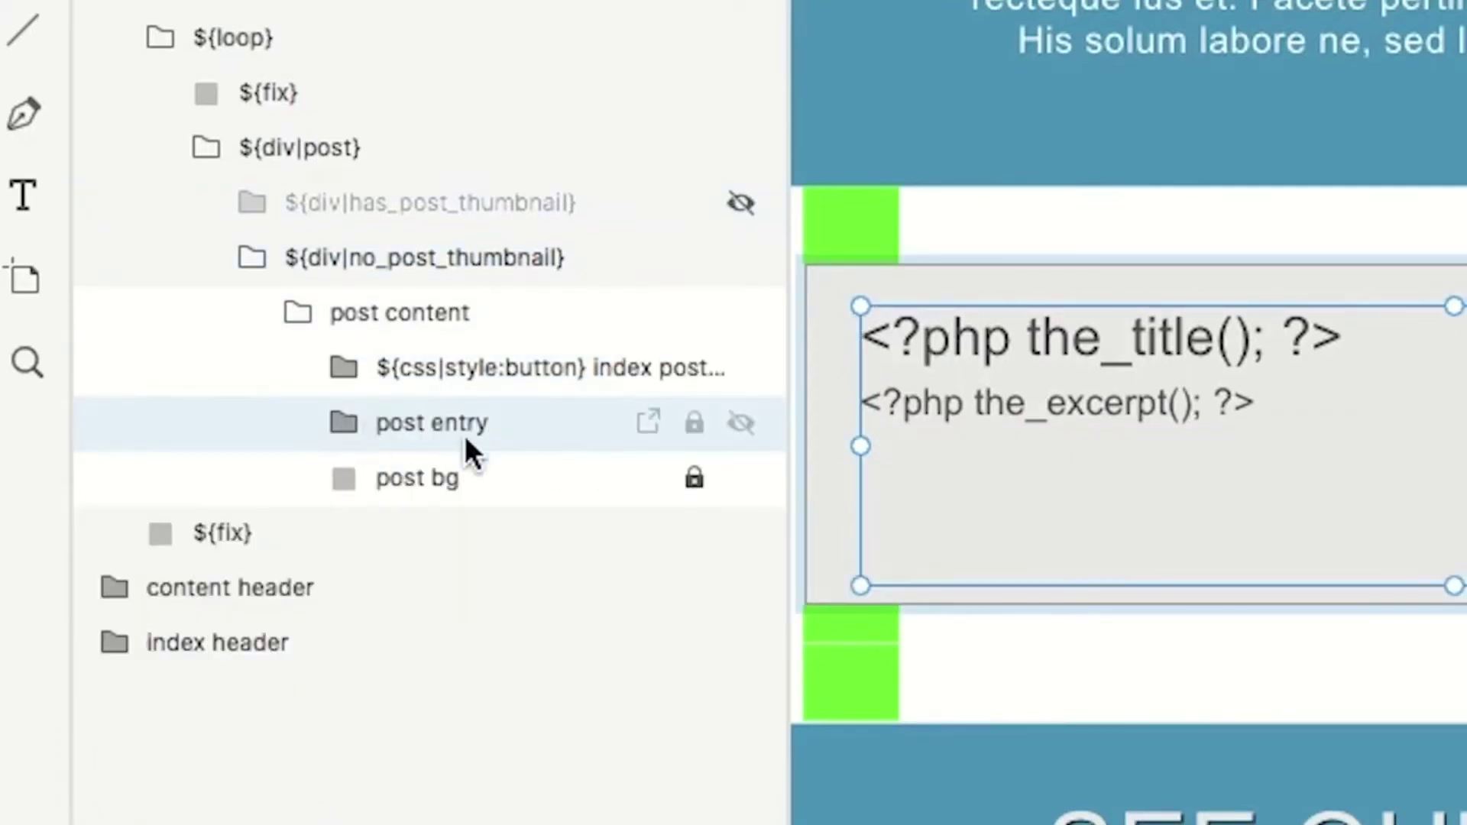
Collapse the post content and ${div|no_post_thumbnail} groups and make the ${div|has_post_thumbnail} group visible
left_click(340, 308)
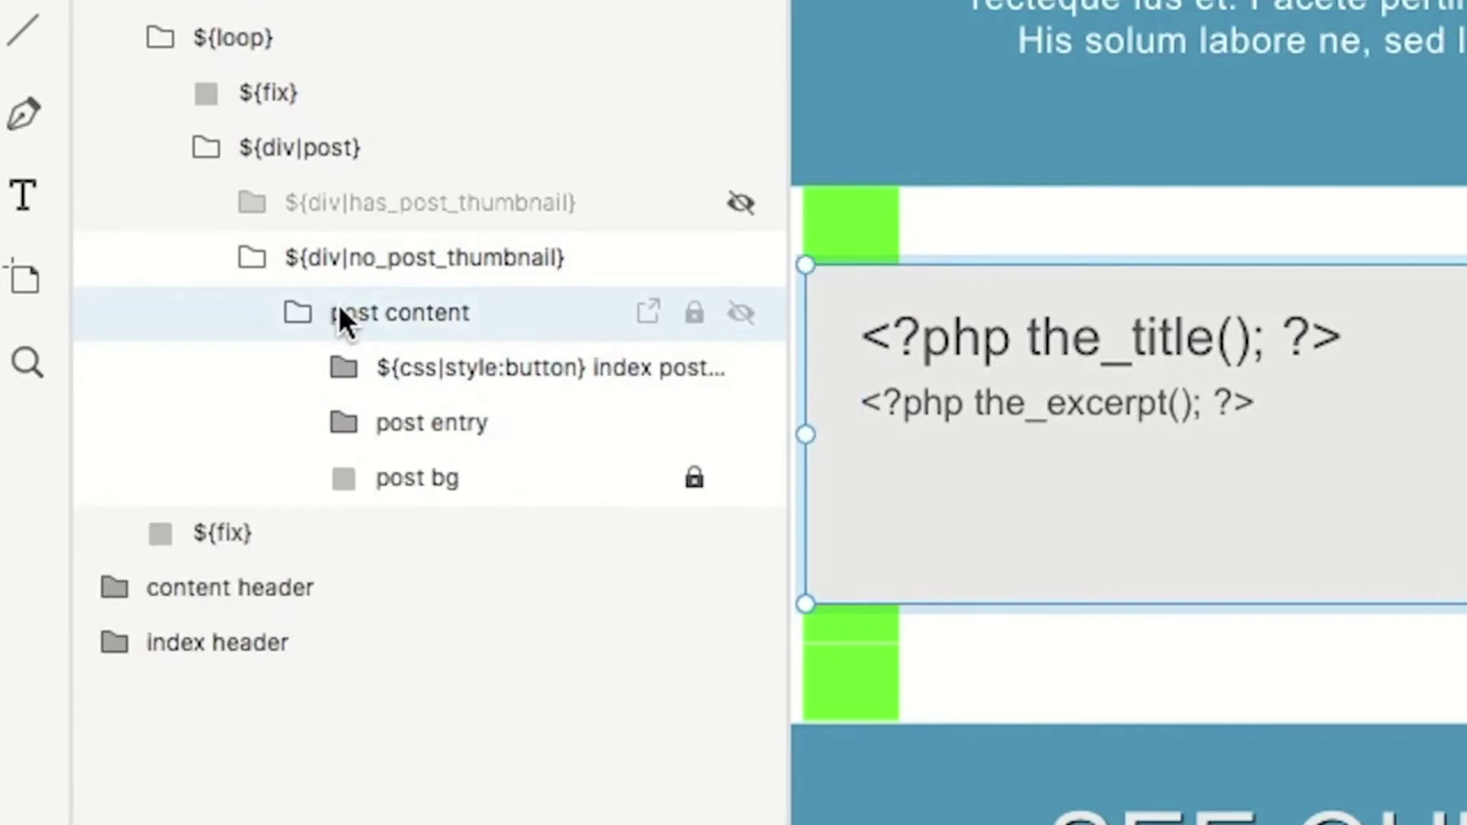
left_click(297, 314)
left_click(254, 256)
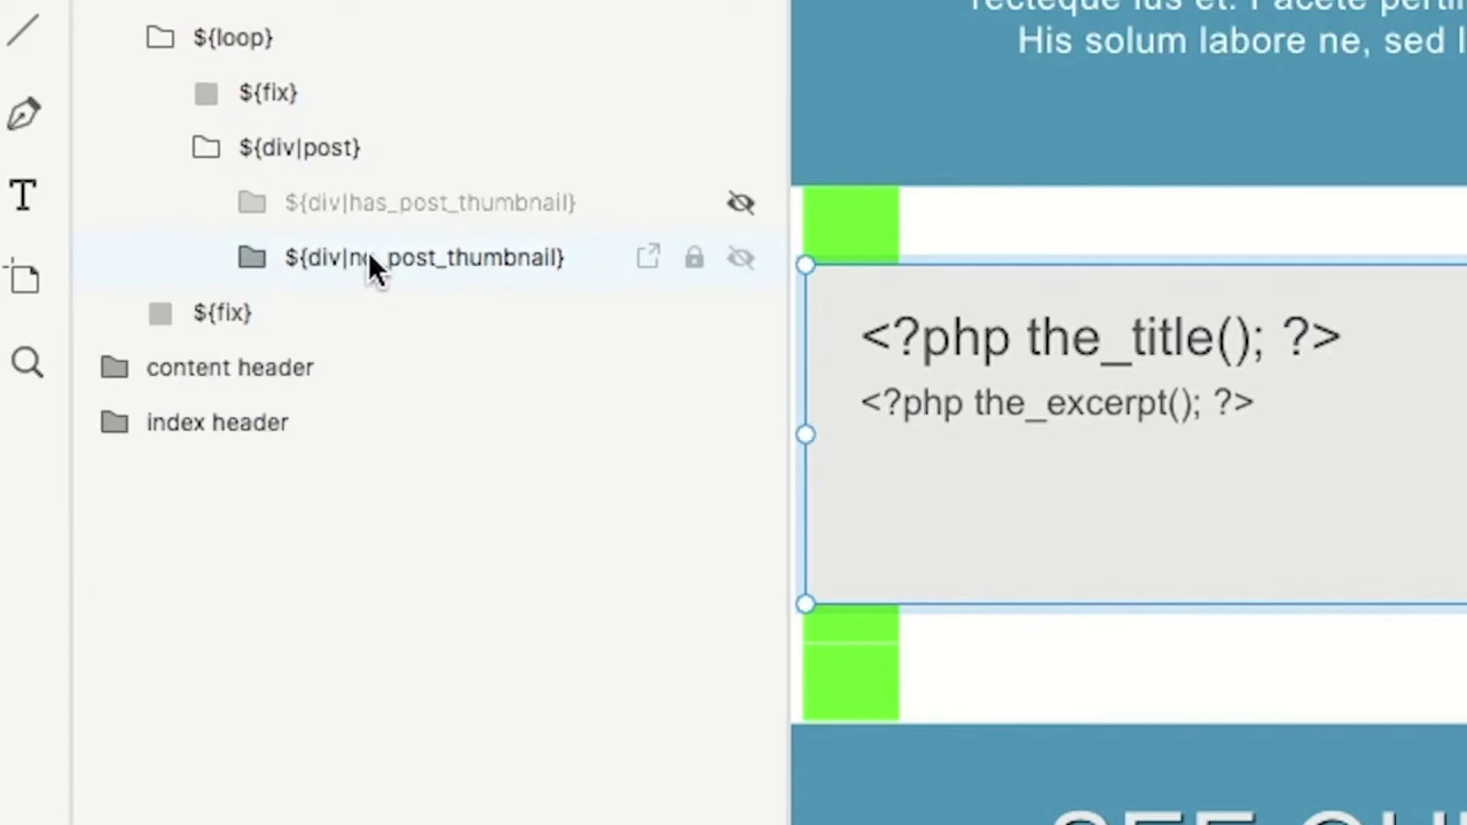
left_click(738, 204)
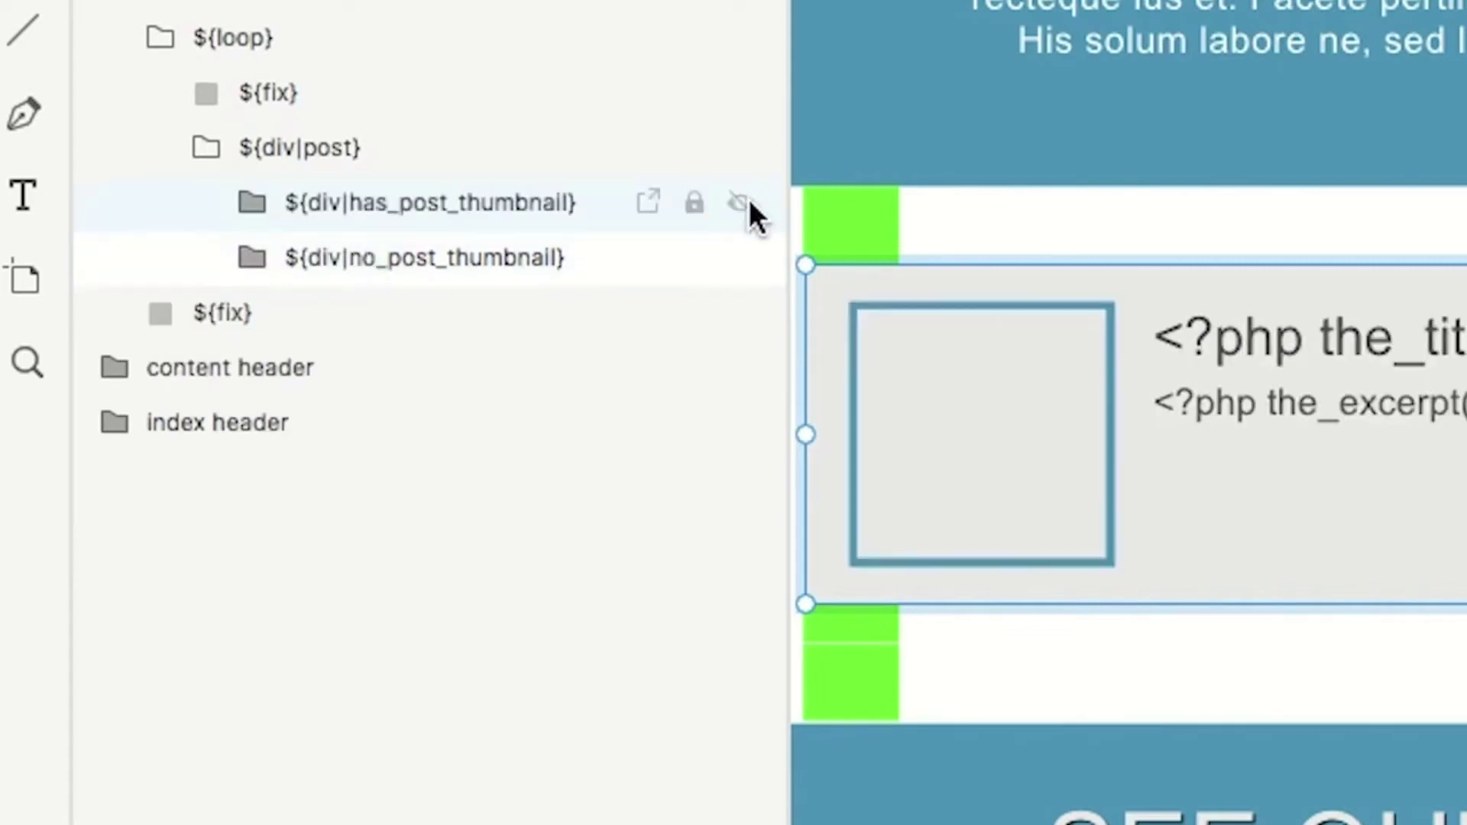
Review how the ${div|post} group with its two thumbnail variants is nested inside the ${loop} group
left_click(318, 144)
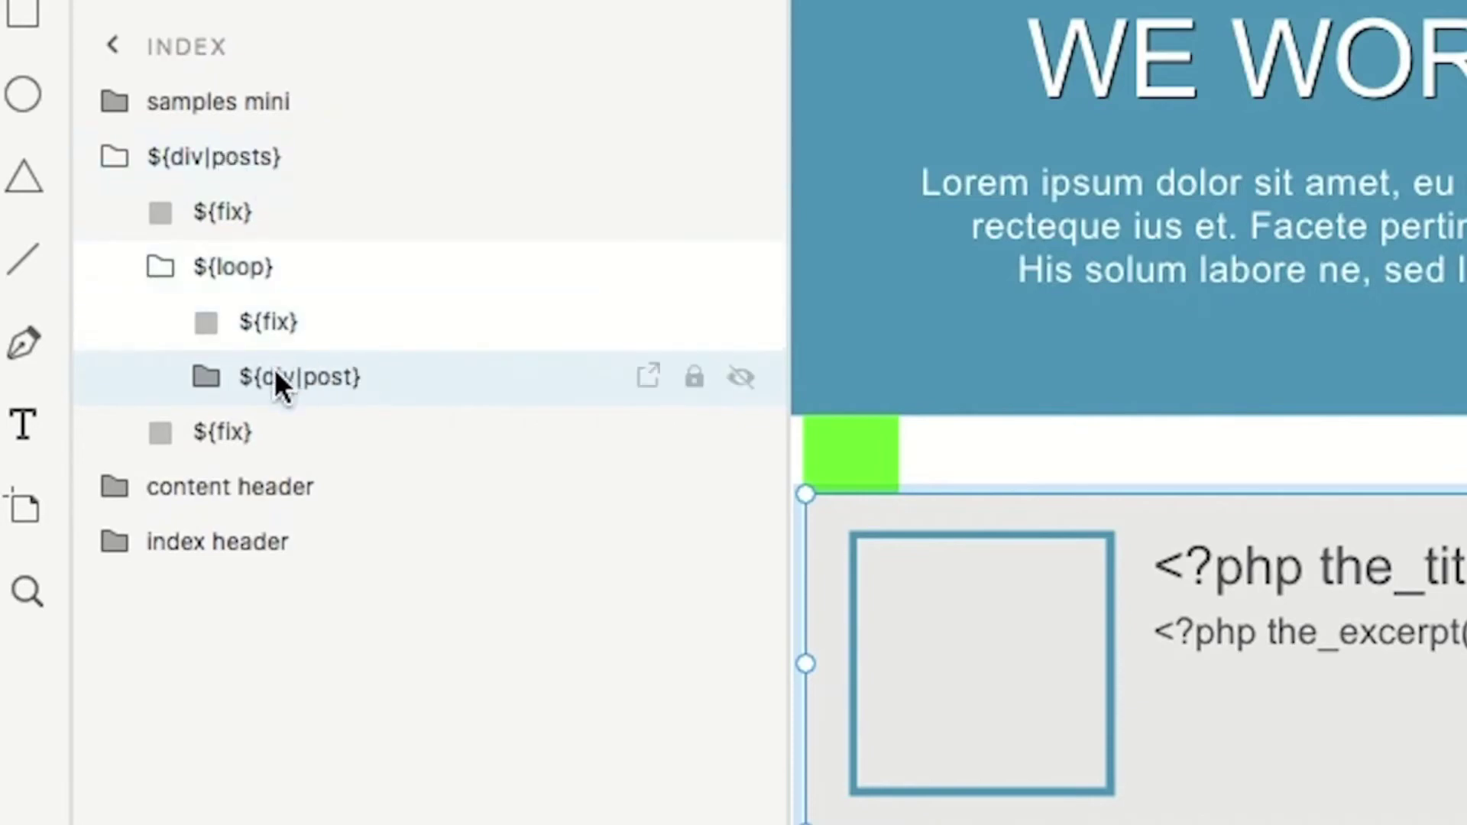
left_click(218, 375)
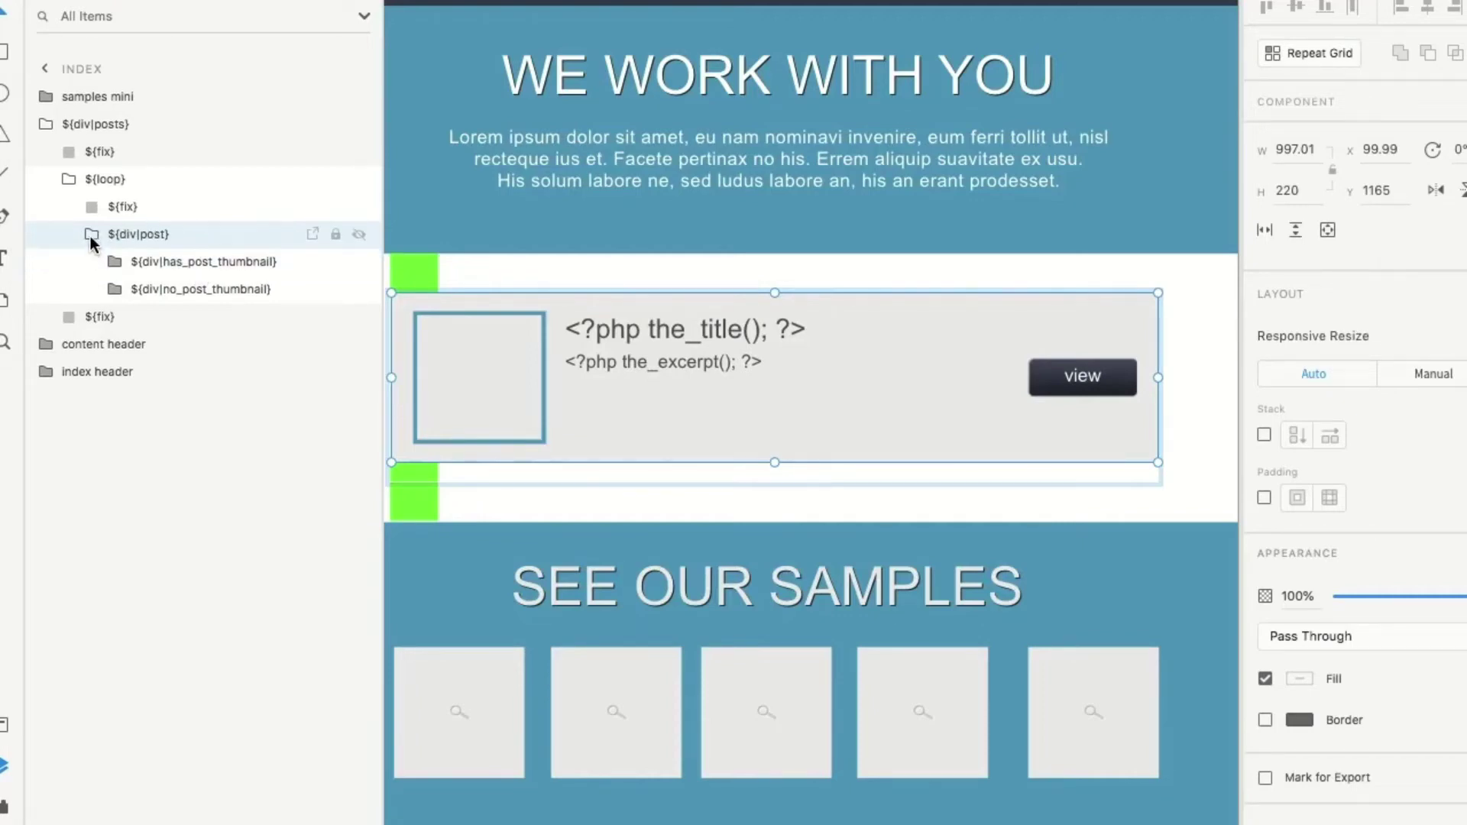
left_click(72, 182)
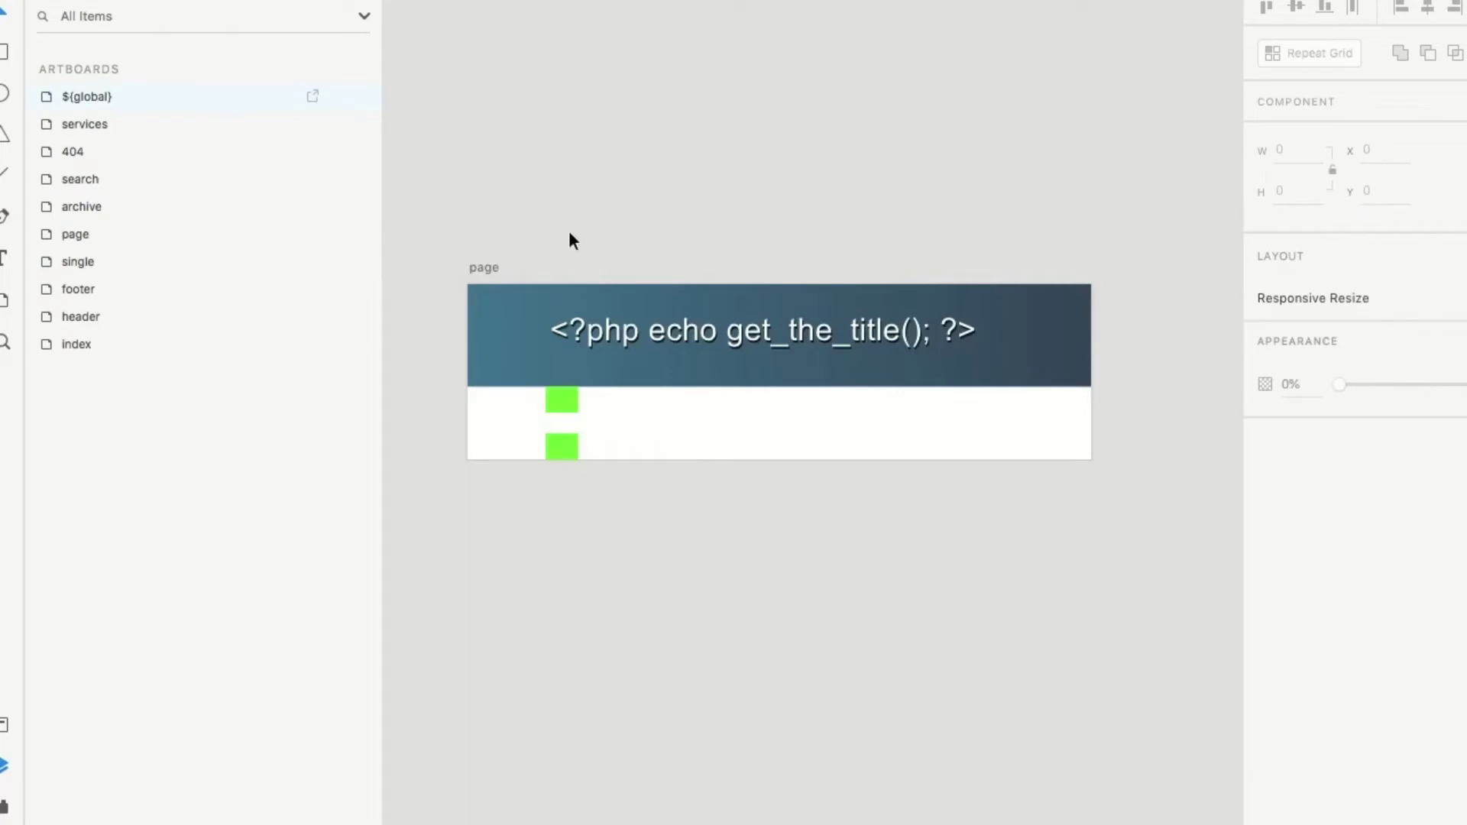
On the page artboard, inspect the page header's ${code} title layer and the two ${fix} layers
double_click(603, 315)
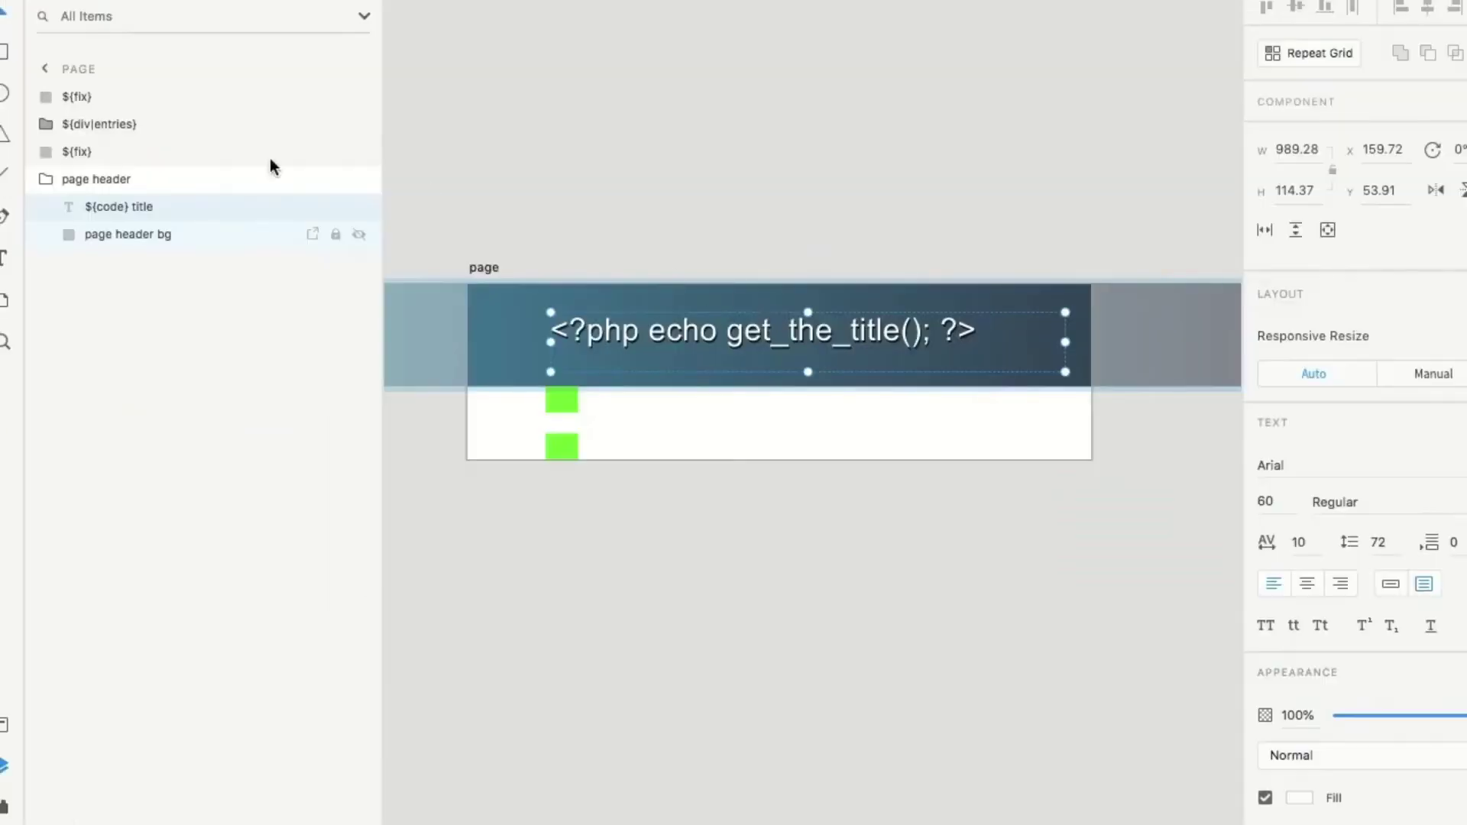
left_click(127, 262)
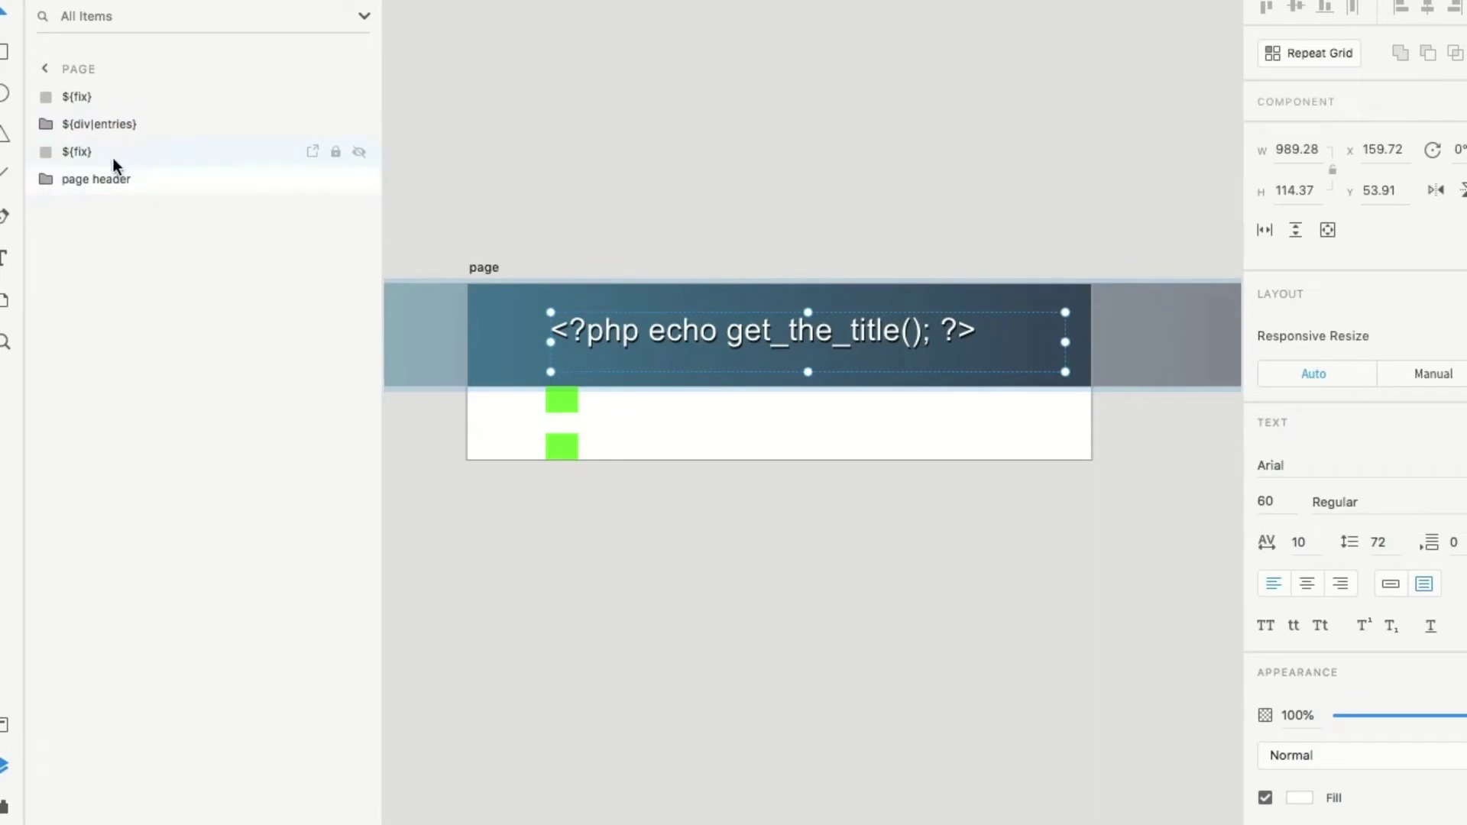
left_click(107, 158)
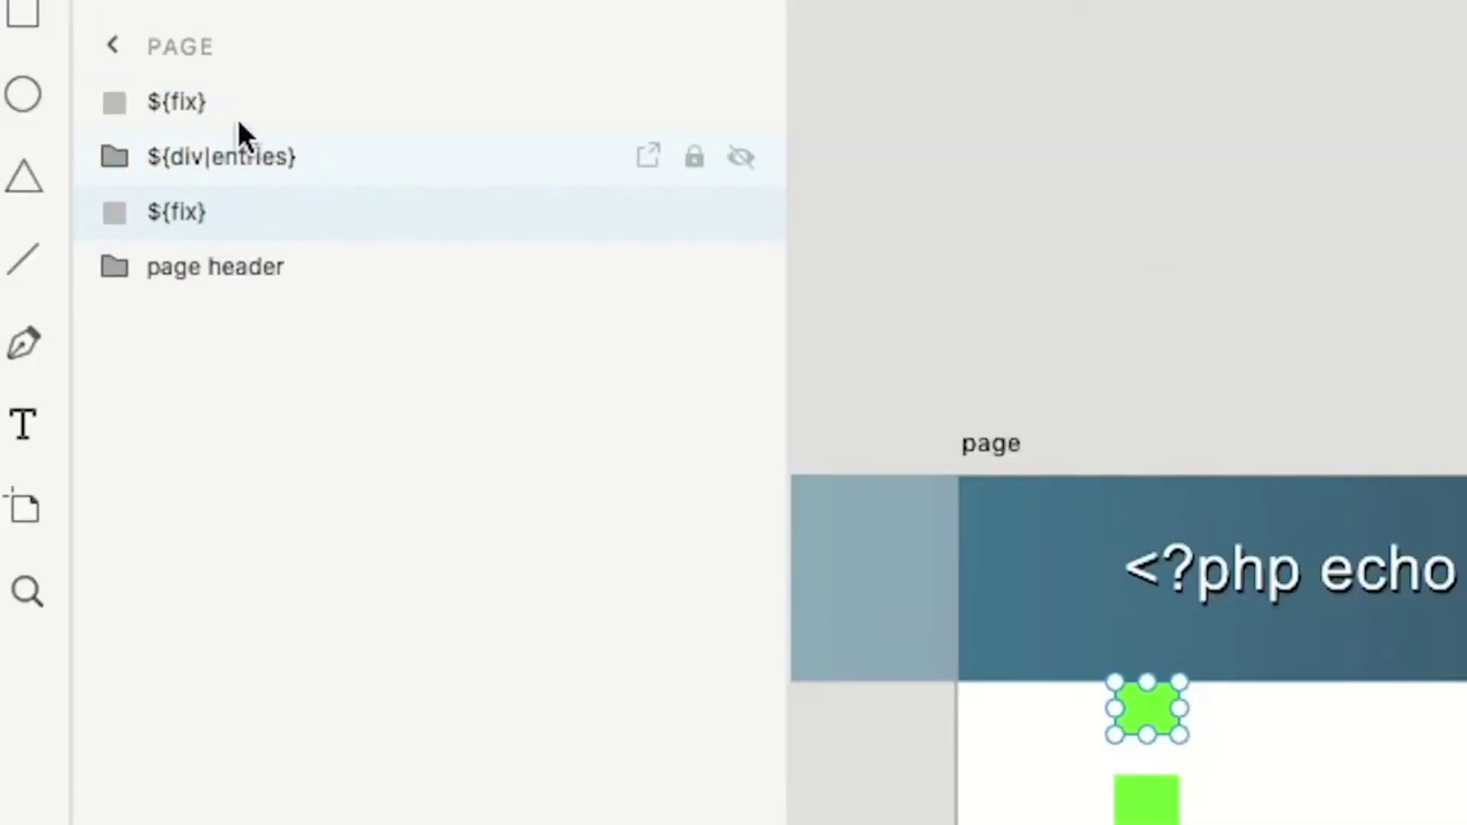
left_click(226, 107)
Expand the ${div|entries} group through ${loop} and ${div|entry} to inspect its ${the_content} layer
left_click(223, 162)
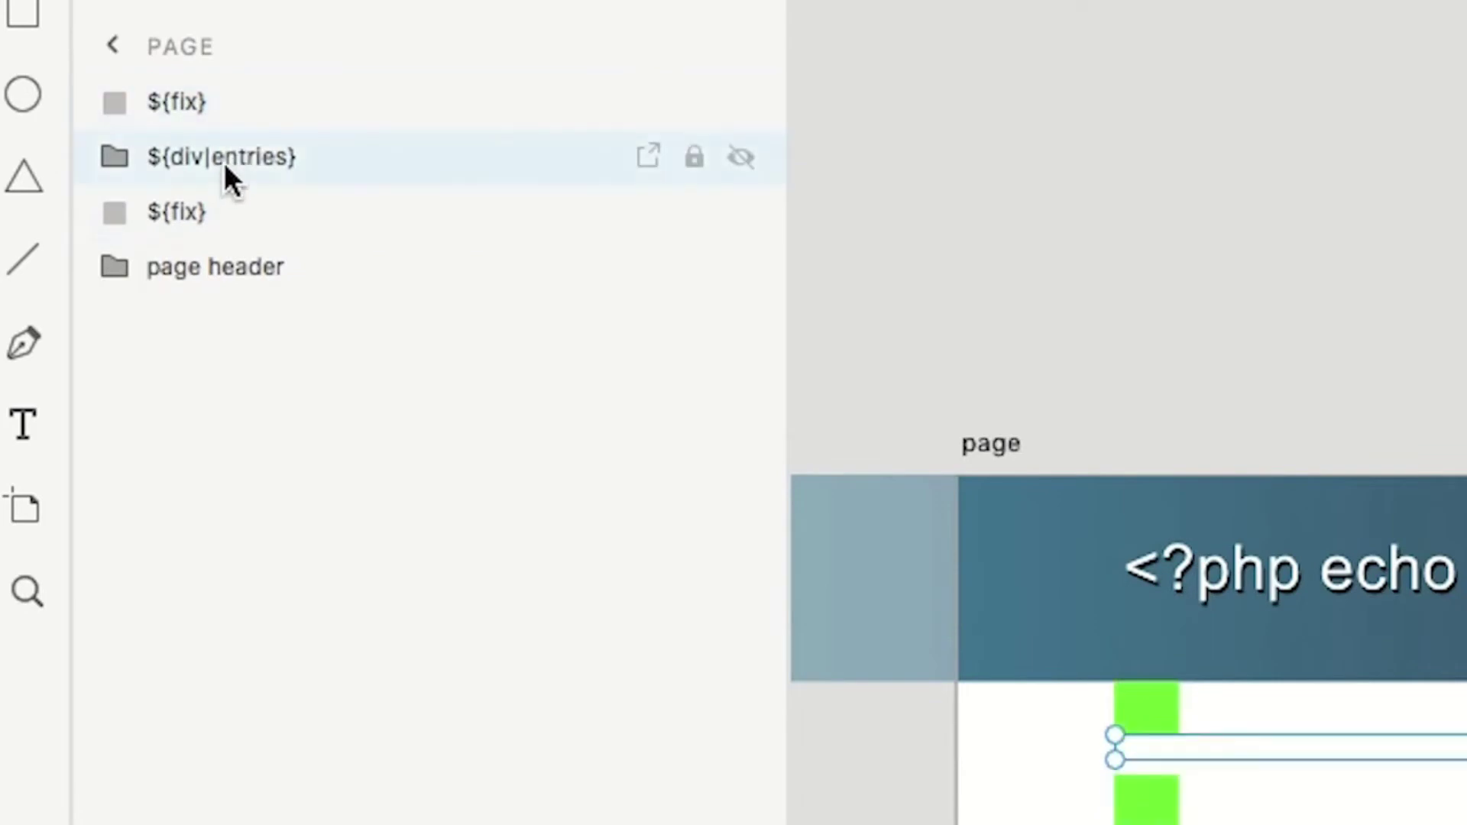
left_click(113, 162)
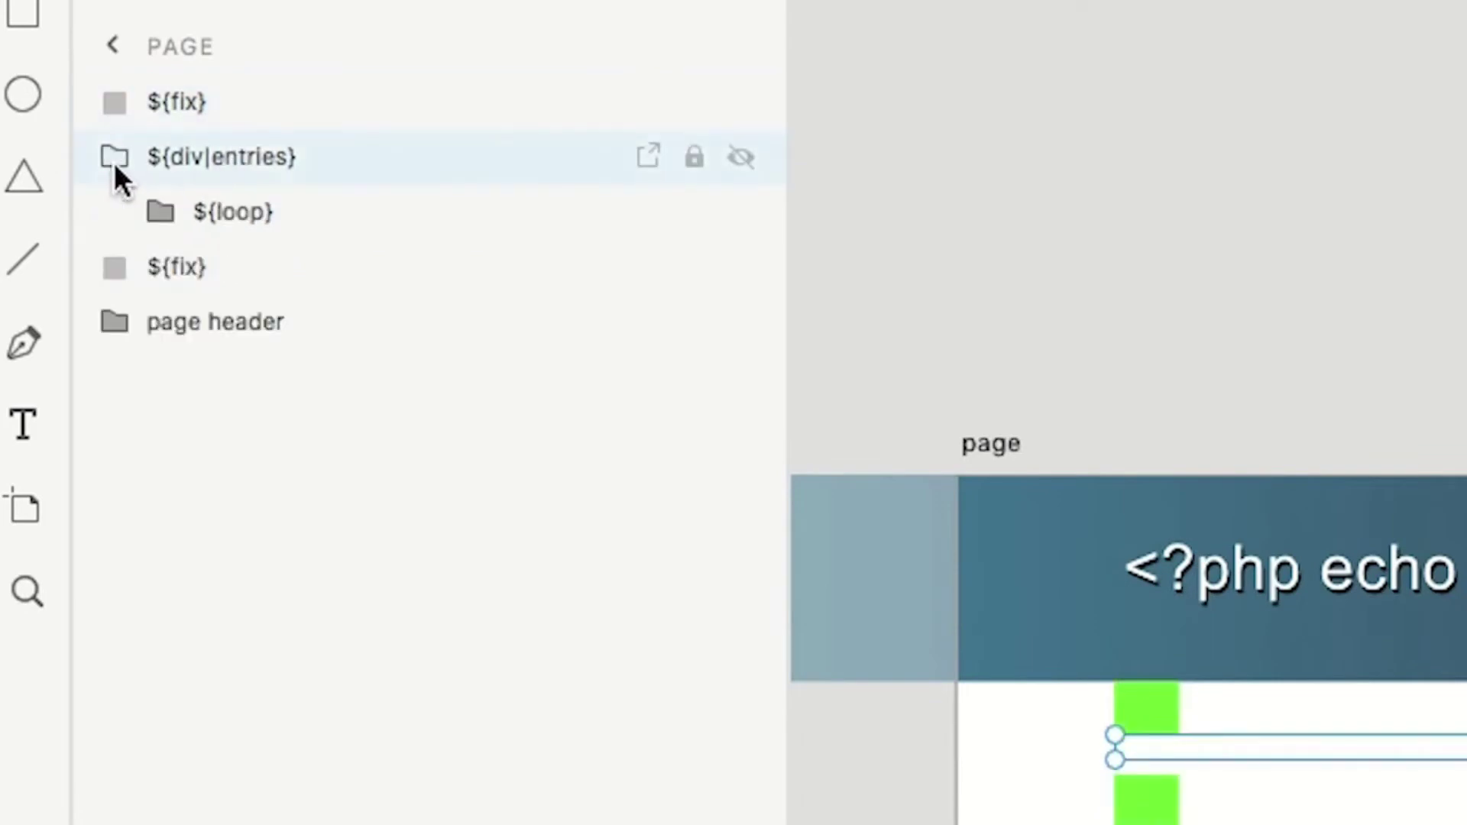
left_click(165, 212)
left_click(209, 265)
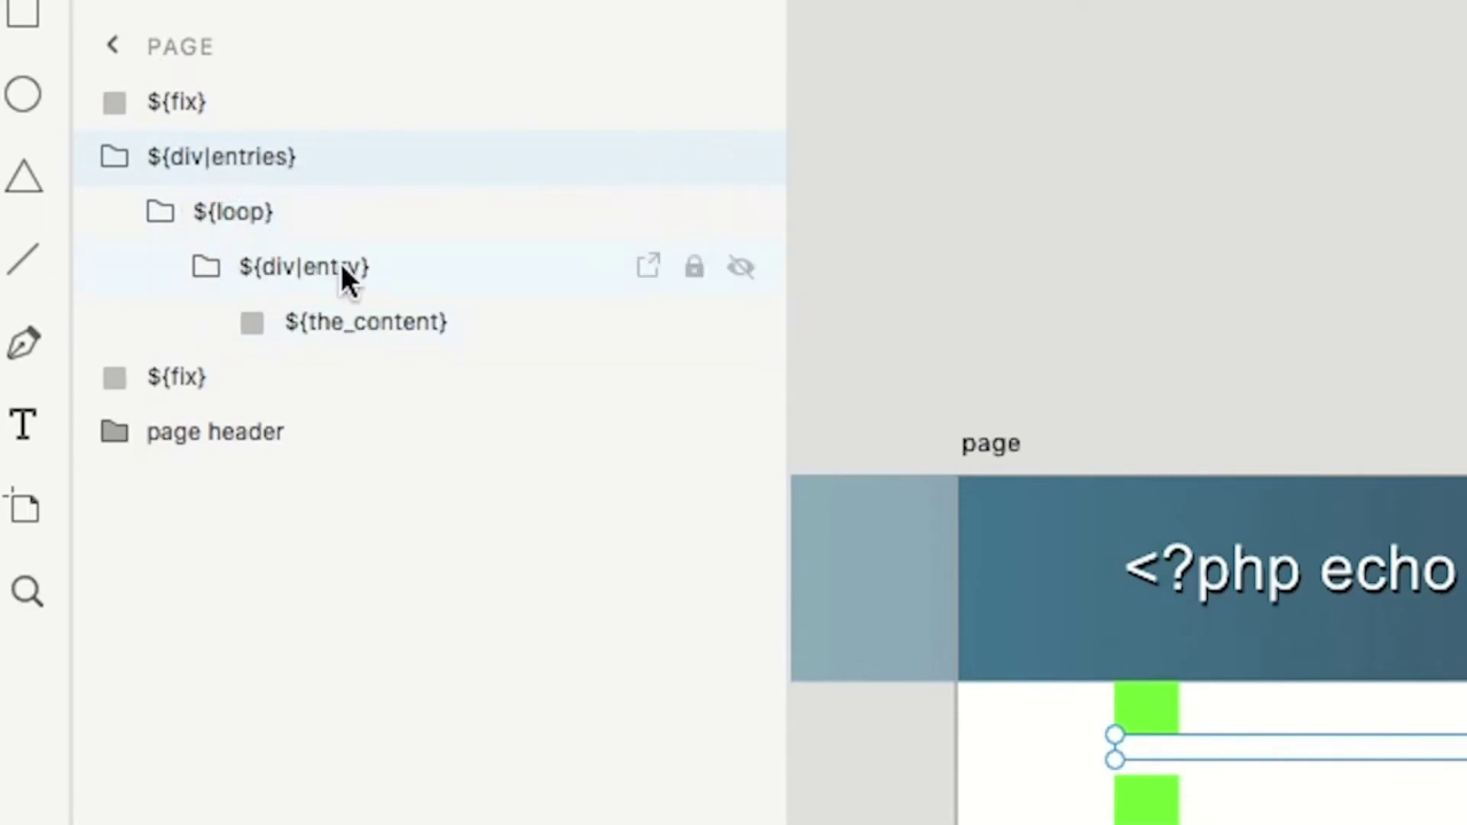
left_click(391, 321)
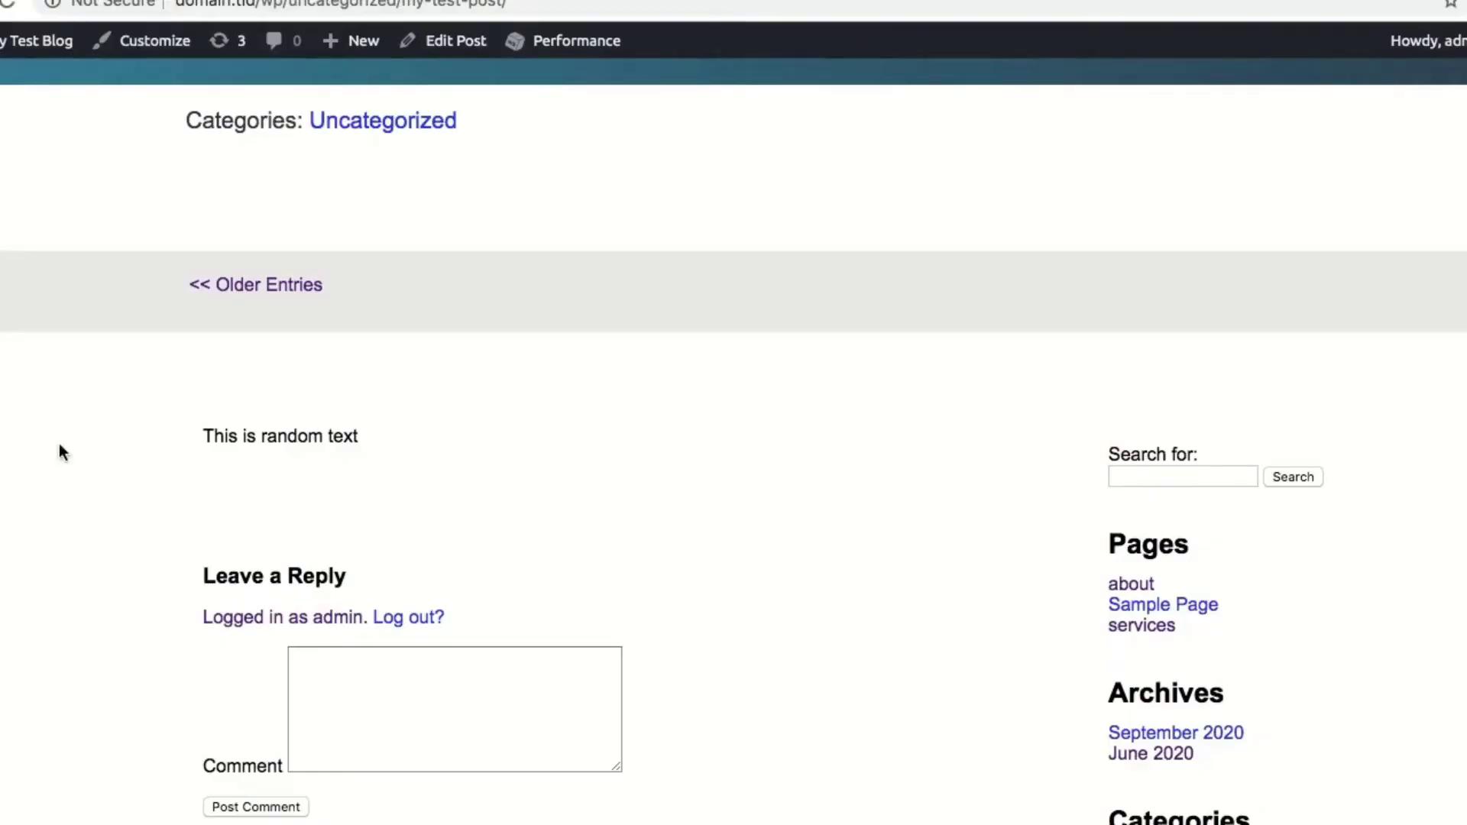
Switch to the WordPress admin in the browser, add Sample Page to Menu 1 and save the menu
scroll(56, 448, "up", 5)
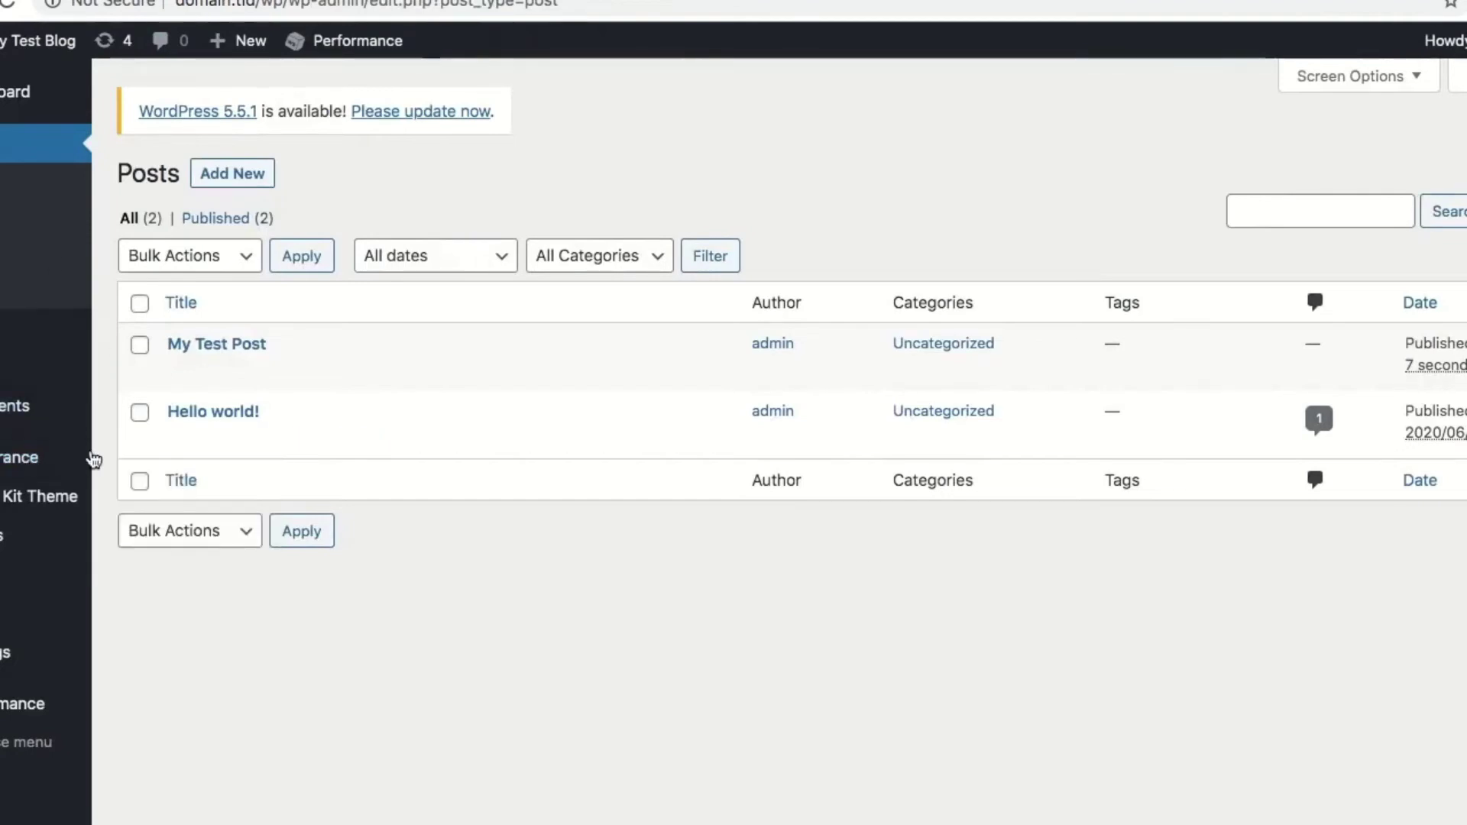
mouse_move(93, 460)
left_click(115, 432)
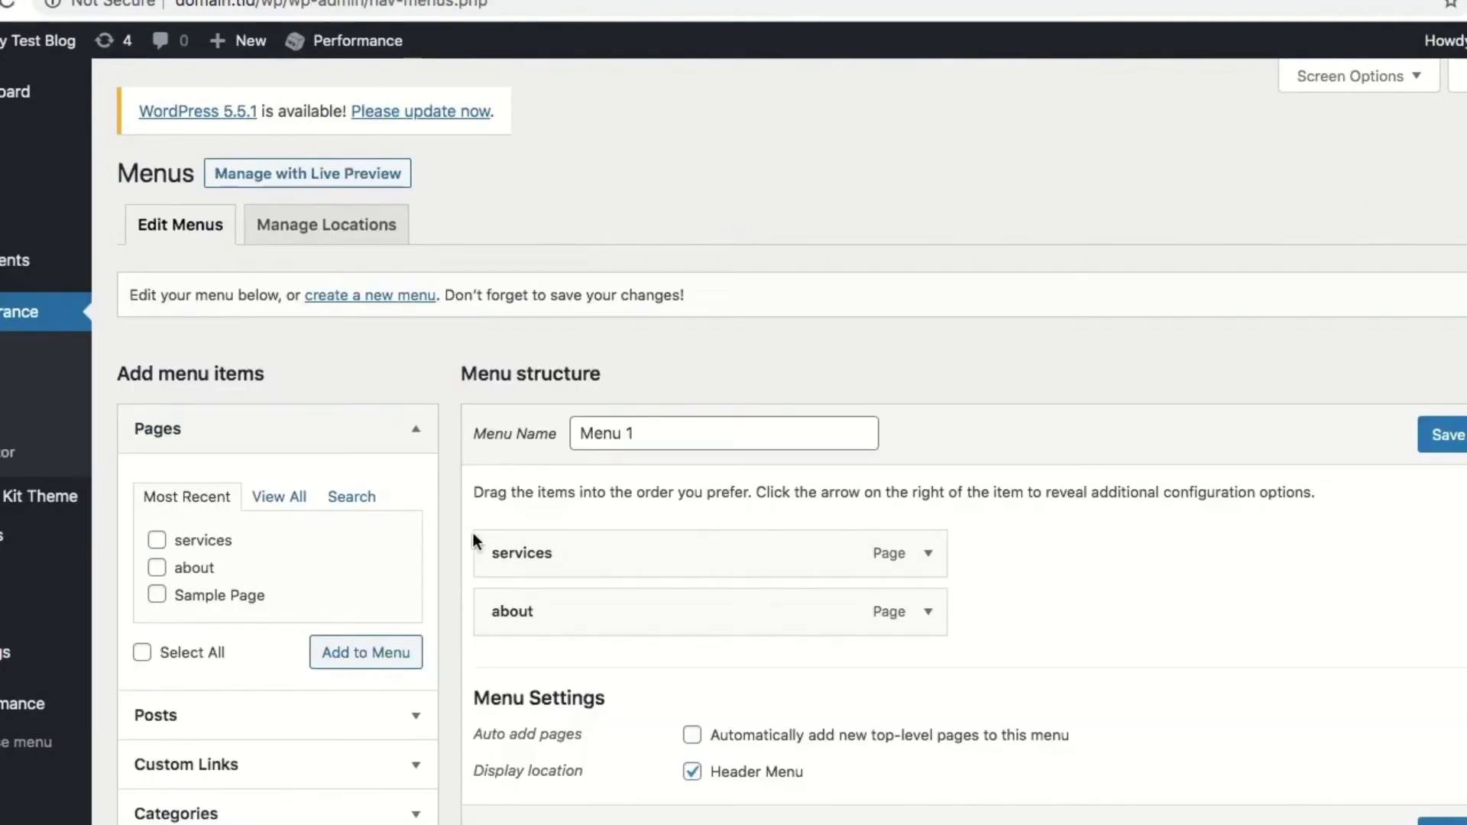
left_click(231, 597)
left_click(372, 662)
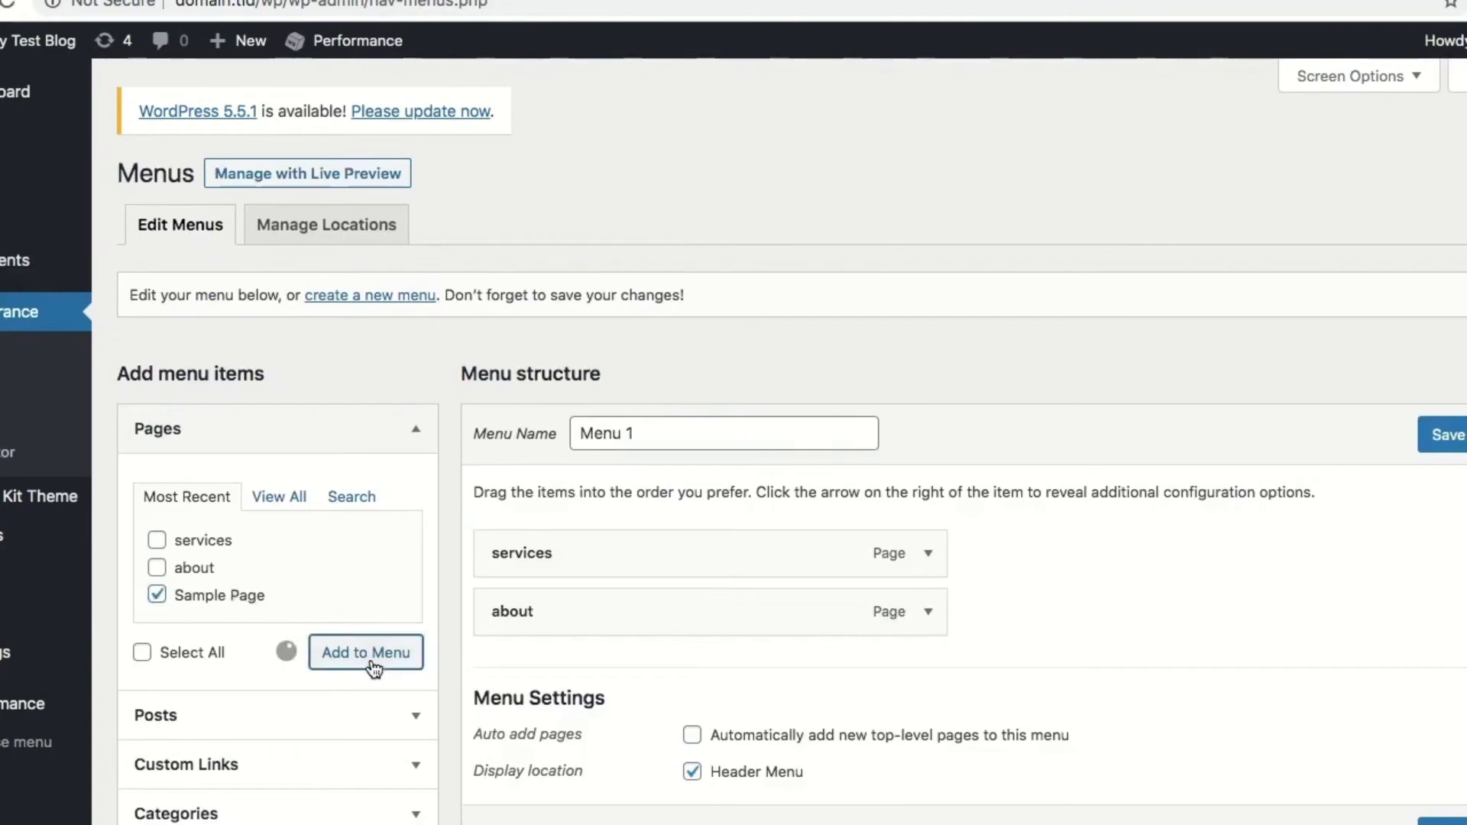
left_click(1453, 447)
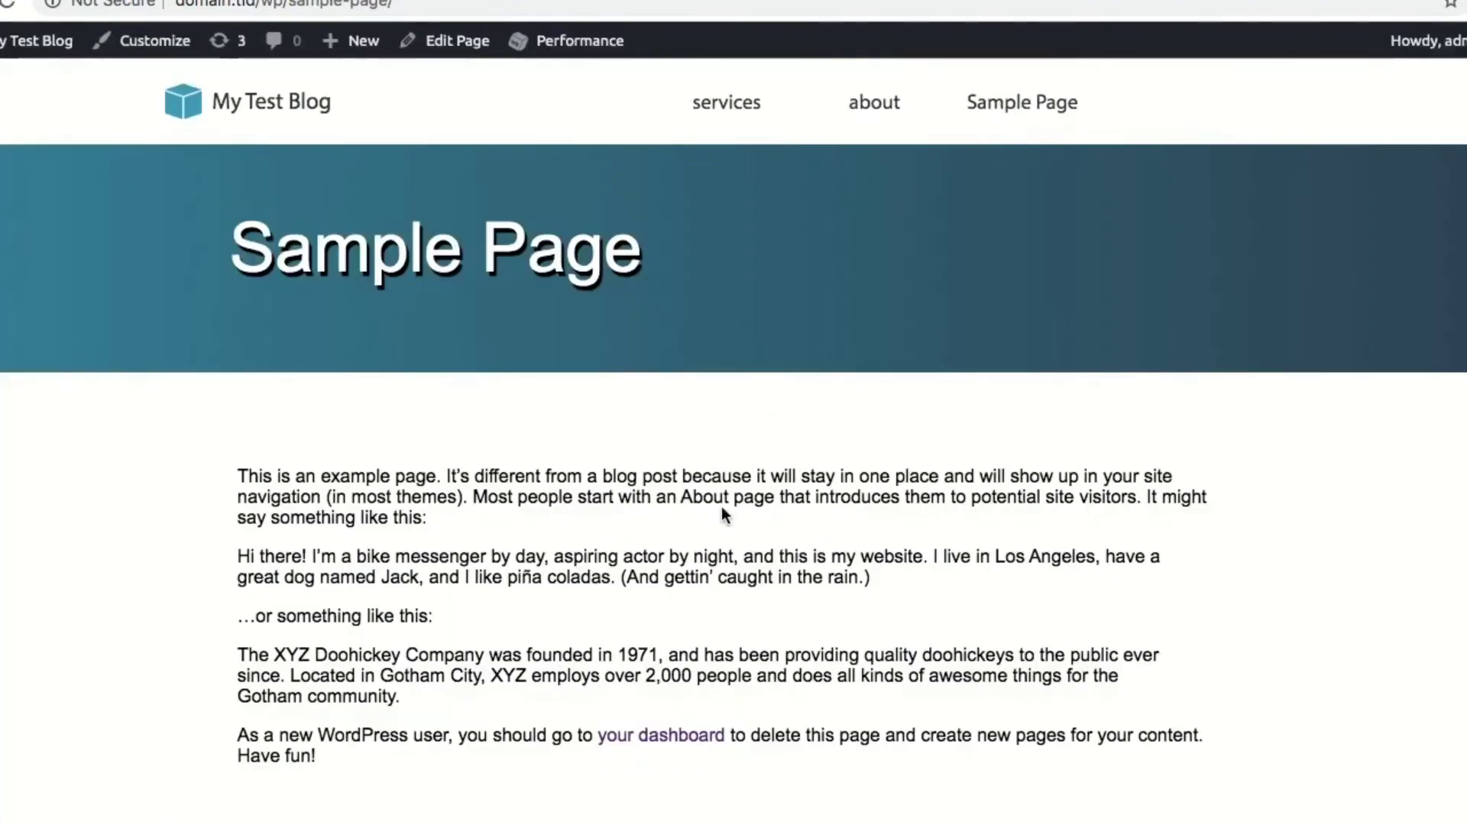
Review the published Sample Page from its header through the page content to the footer
scroll(721, 506, "down", 1)
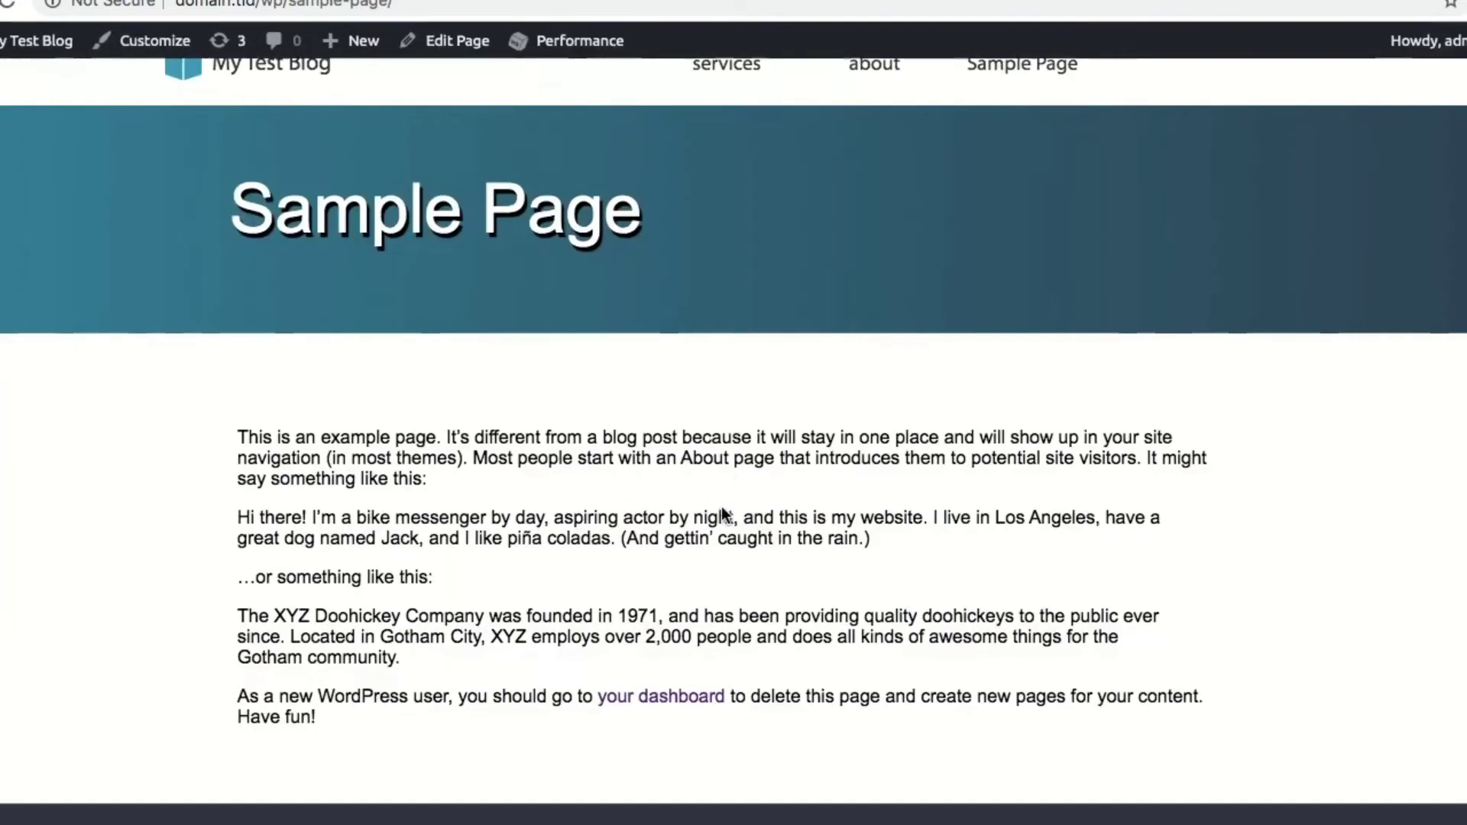
scroll(722, 506, "down", 3)
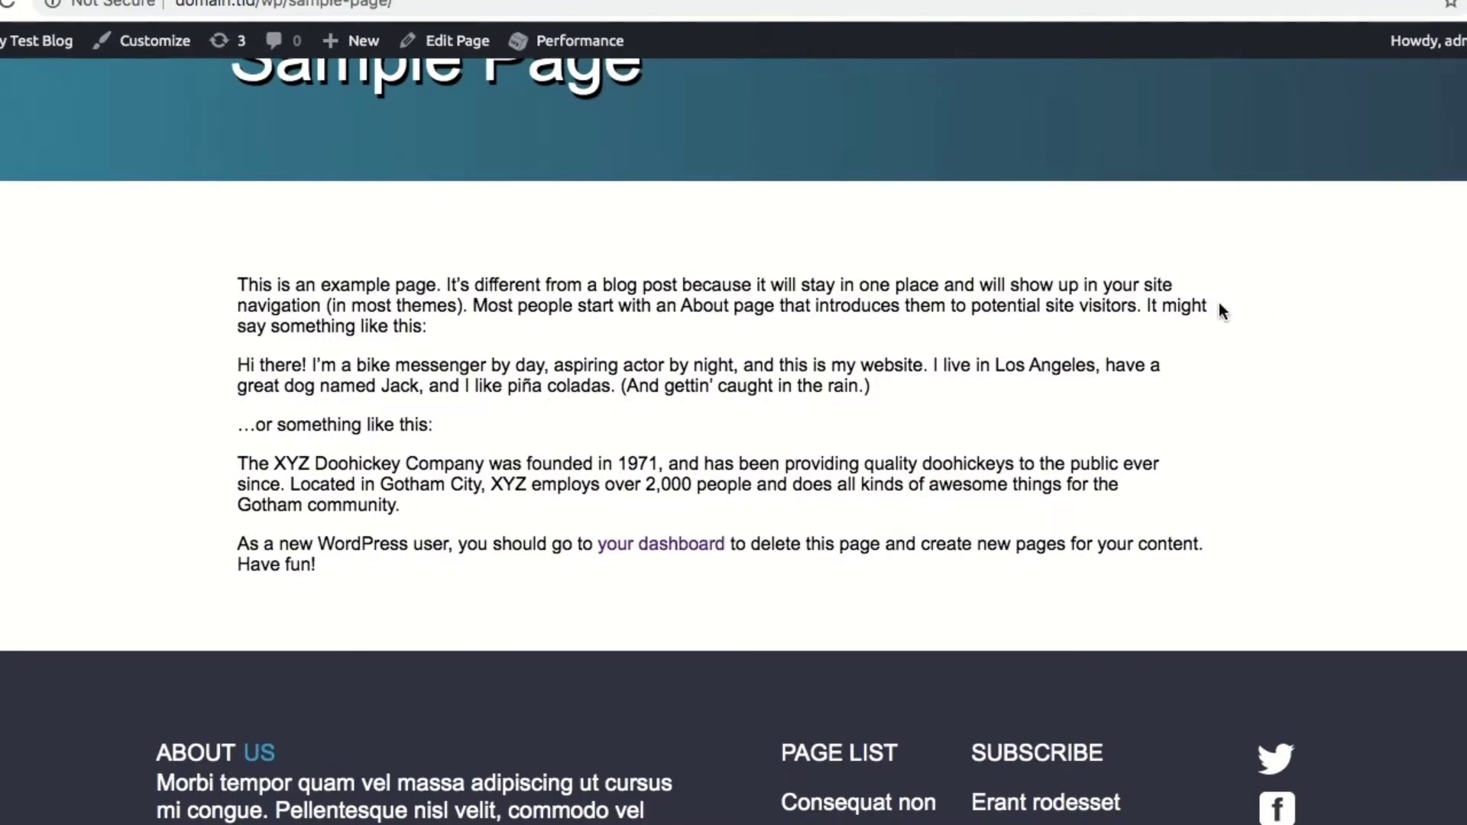
scroll(970, 489, "down", 2)
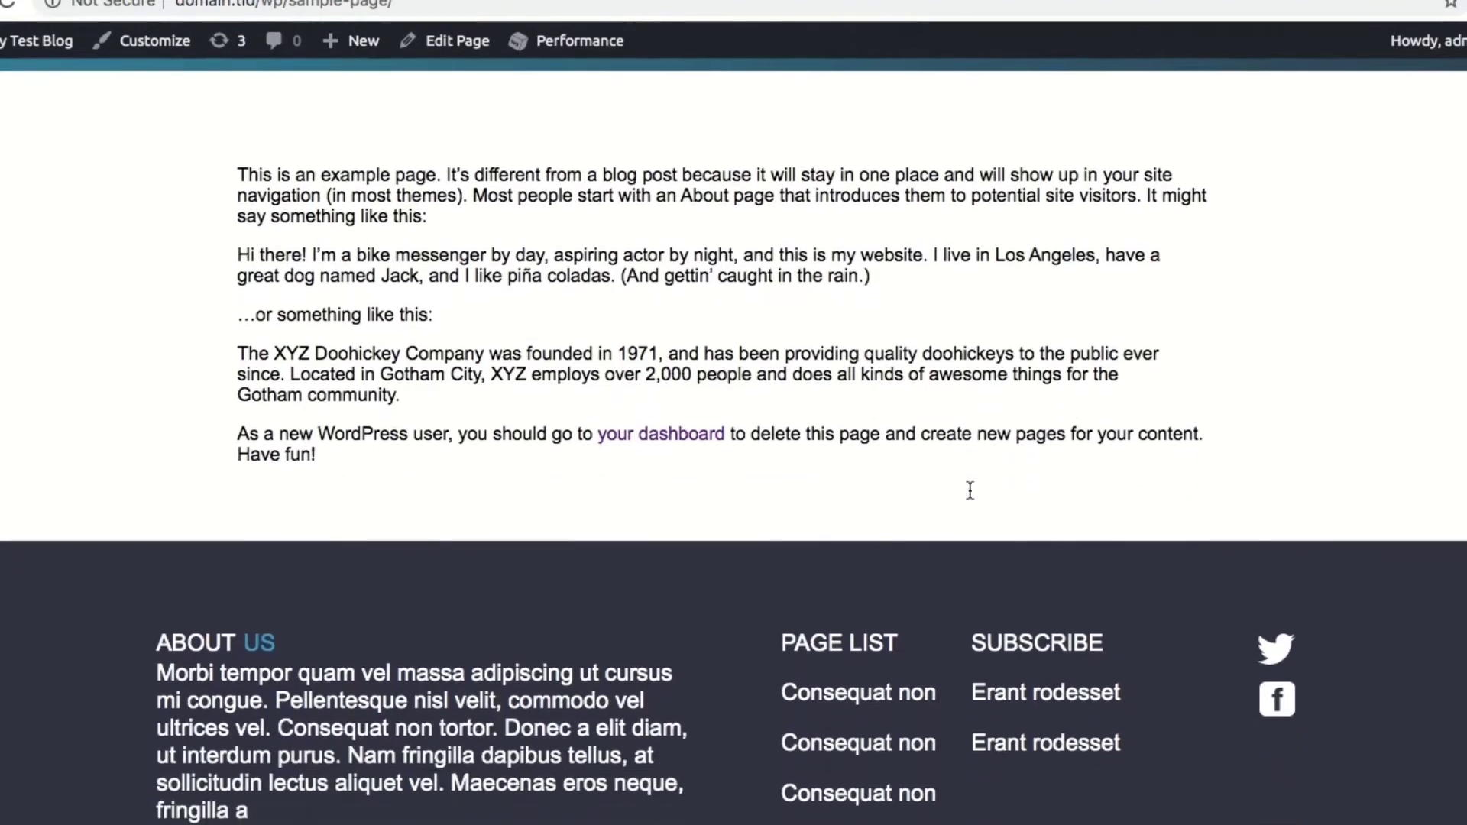
scroll(970, 490, "up", 5)
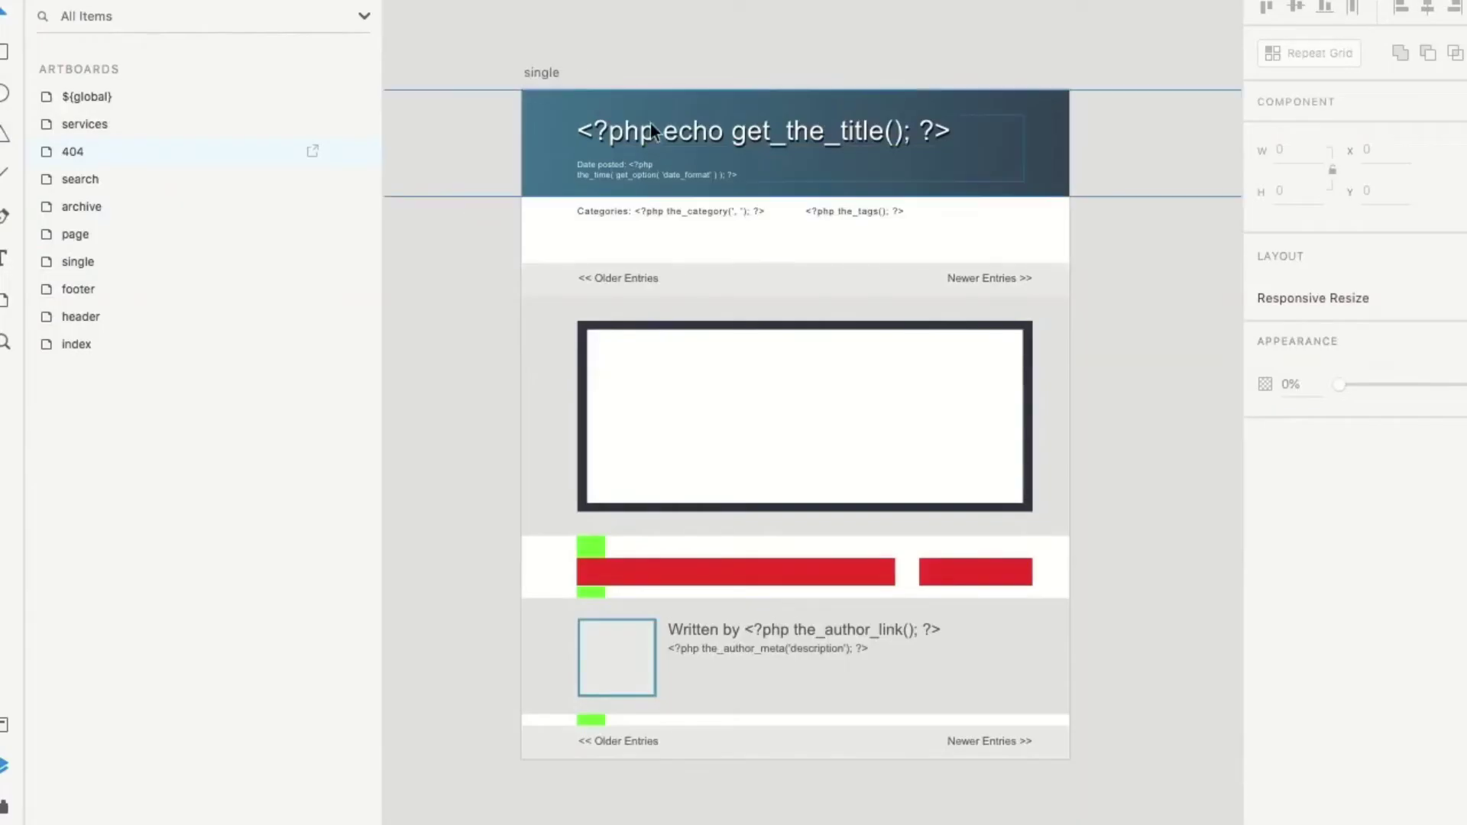
On the single artboard, inspect the single header, single meta, single post nav top and ${div|has_post_thumbnail} groups
double_click(650, 123)
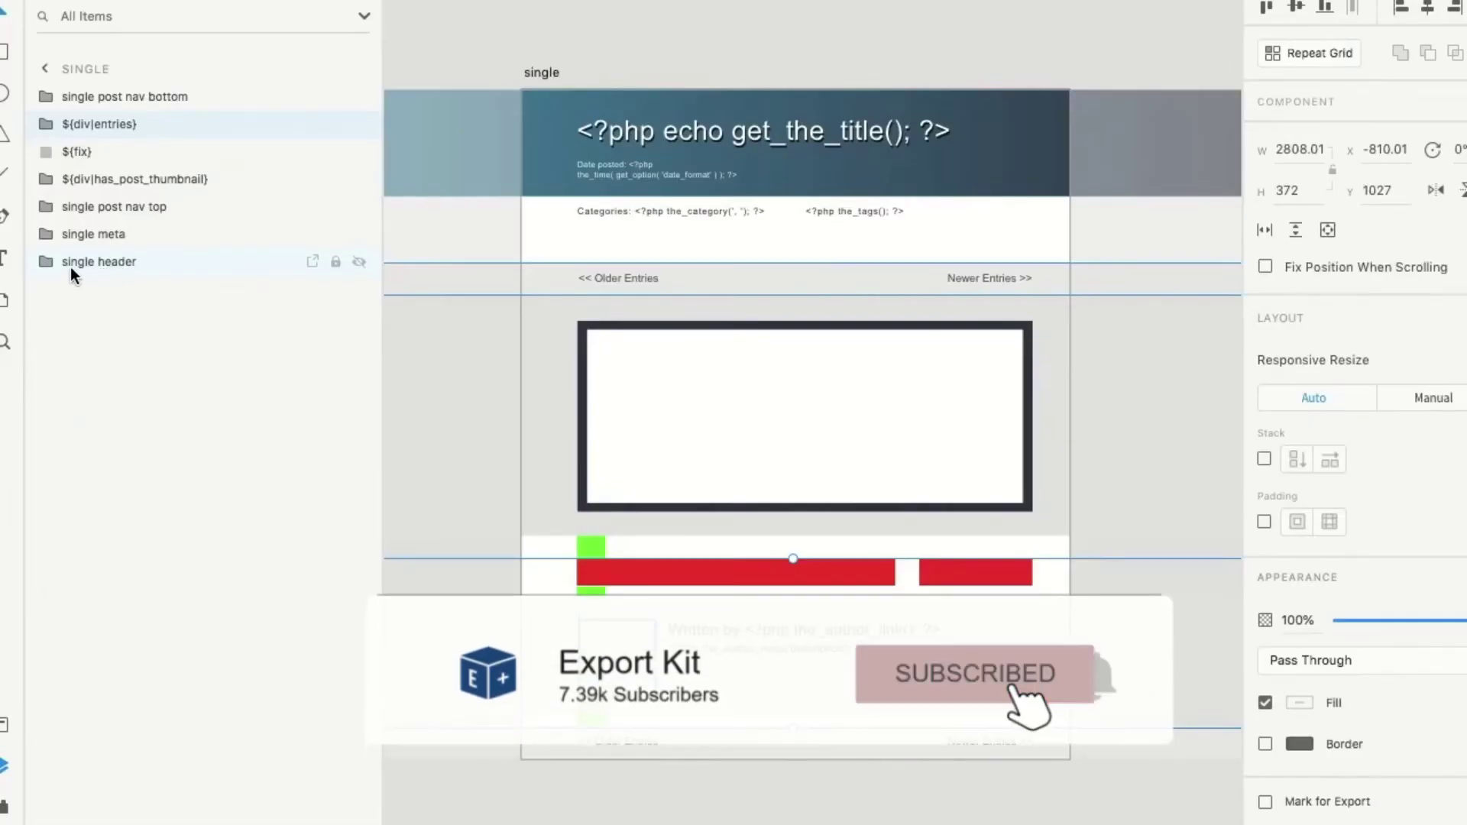
left_click(71, 268)
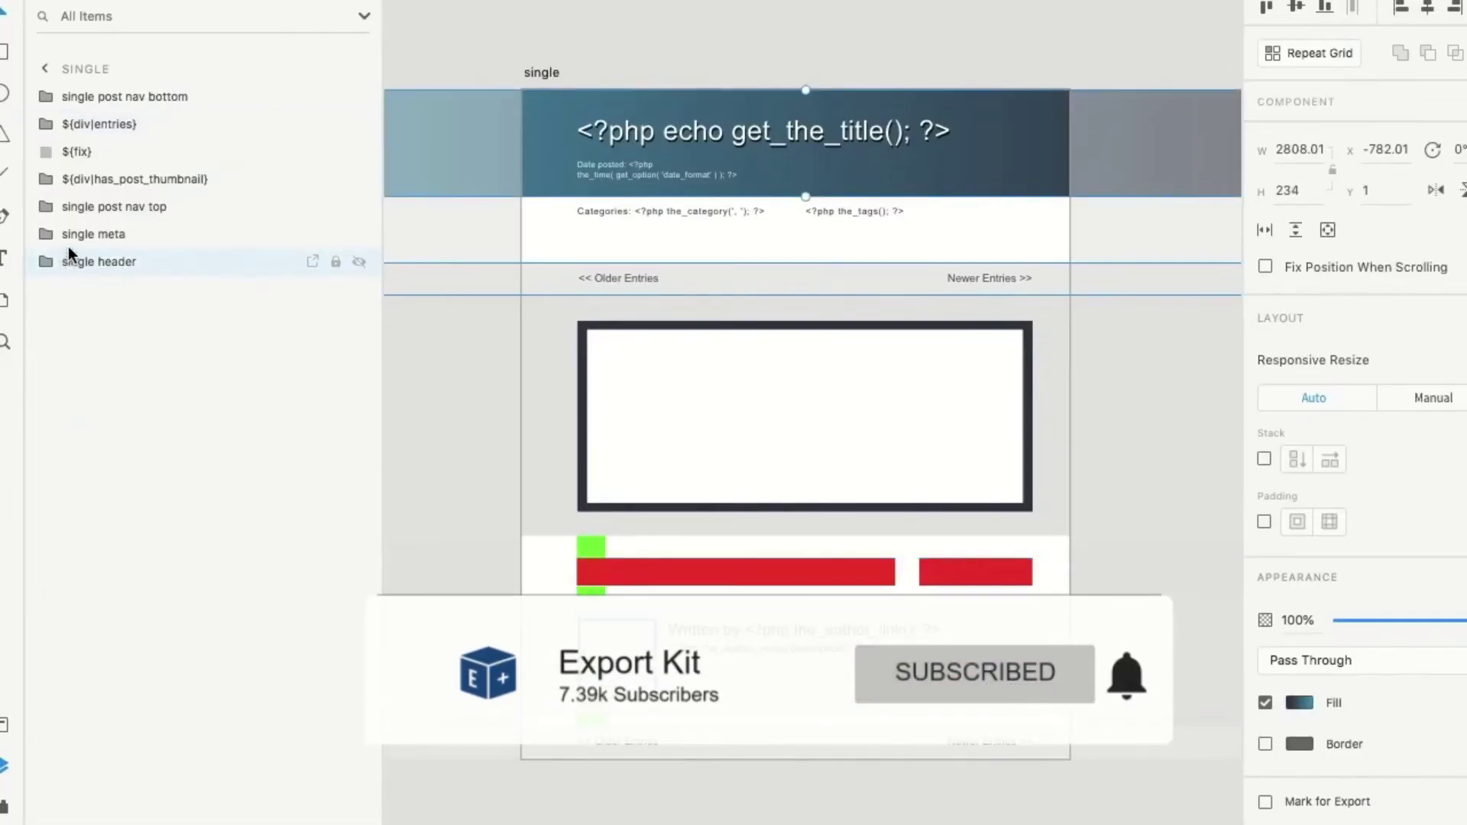
left_click(56, 232)
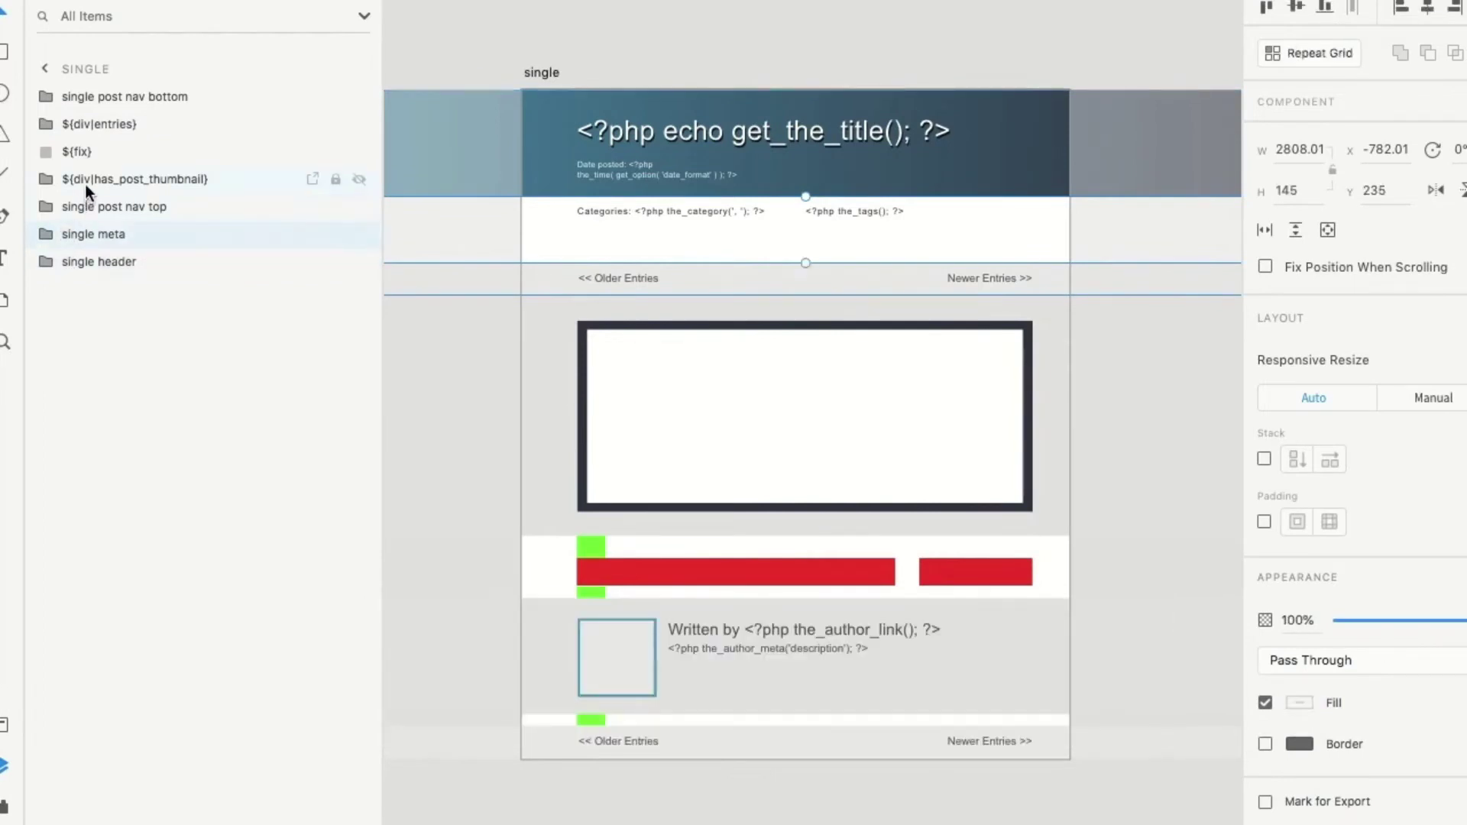
left_click(61, 202)
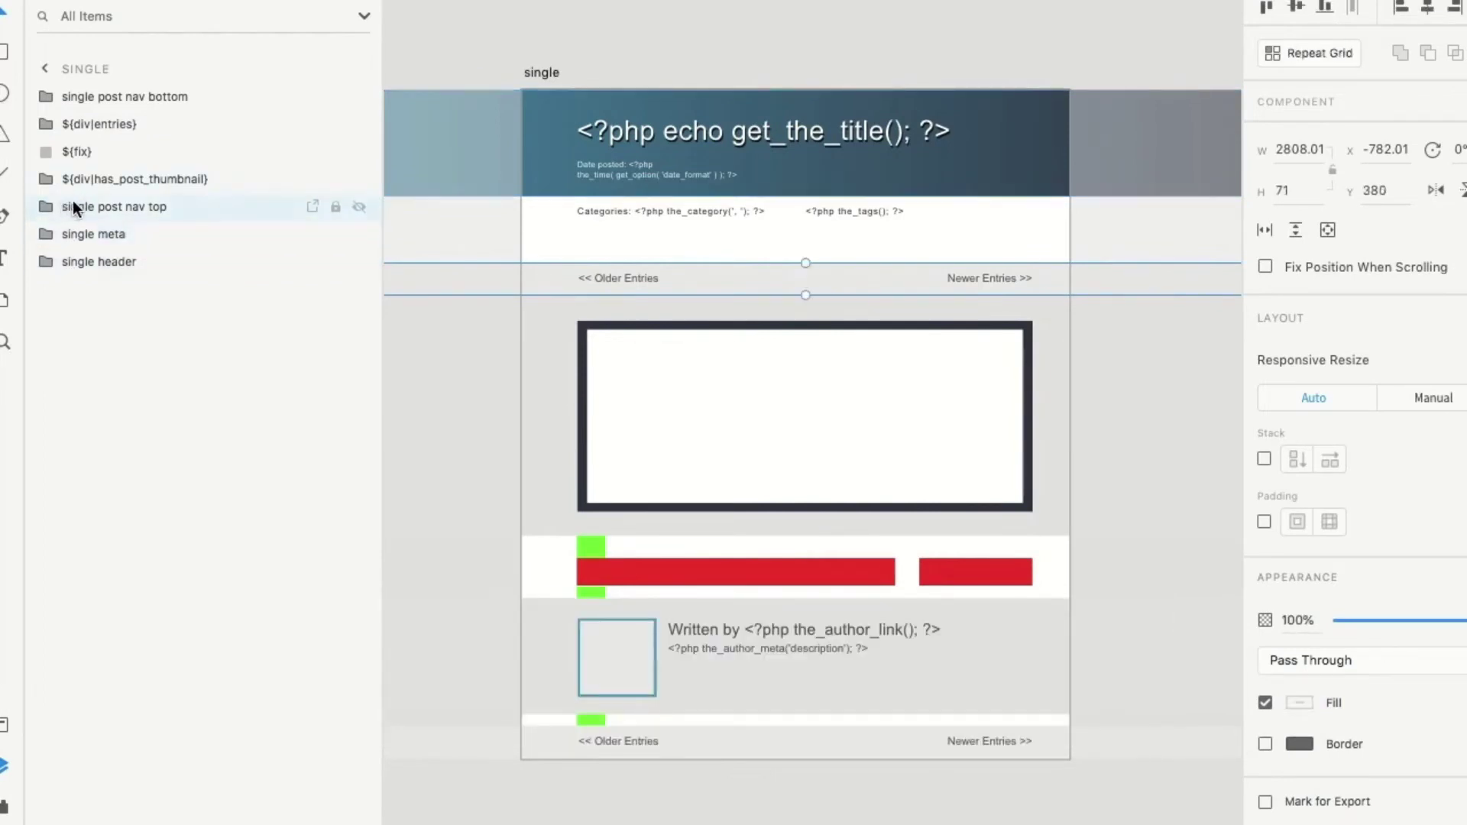
left_click(440, 470)
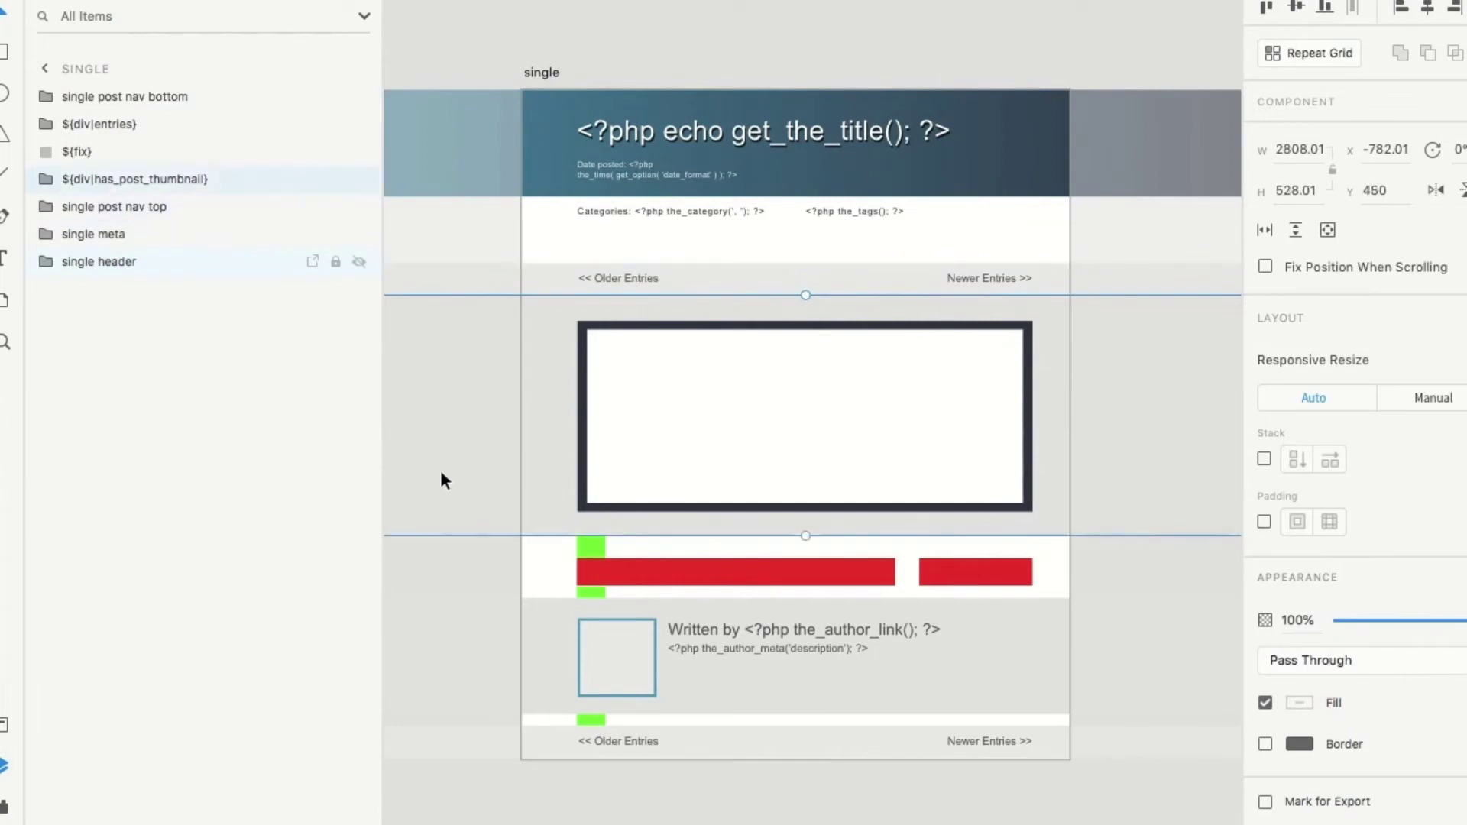
Inspect the ${fix} layer and the contents of the ${div|entries} group on the single artboard
left_click(53, 154)
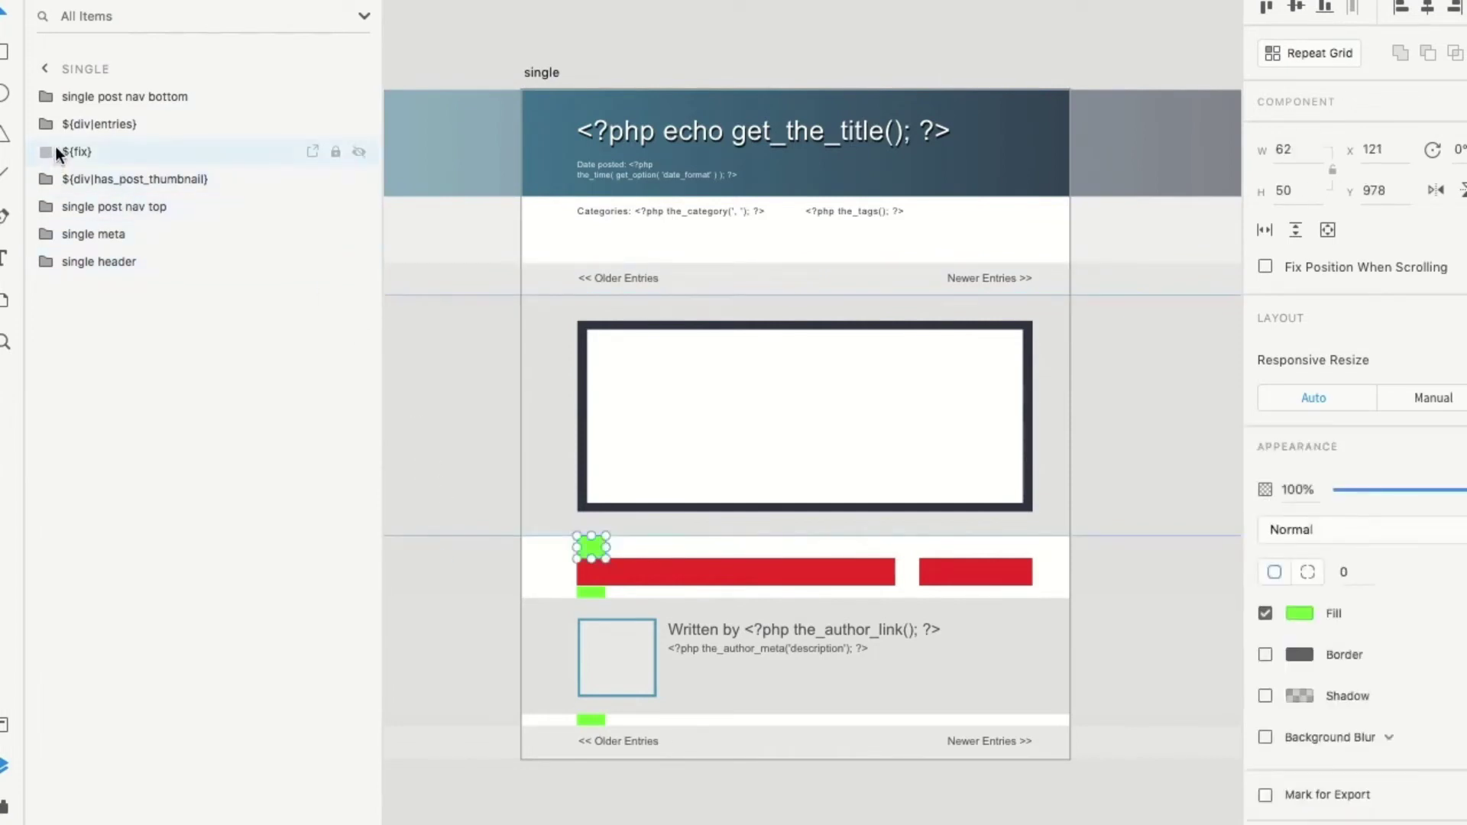
left_click(49, 127)
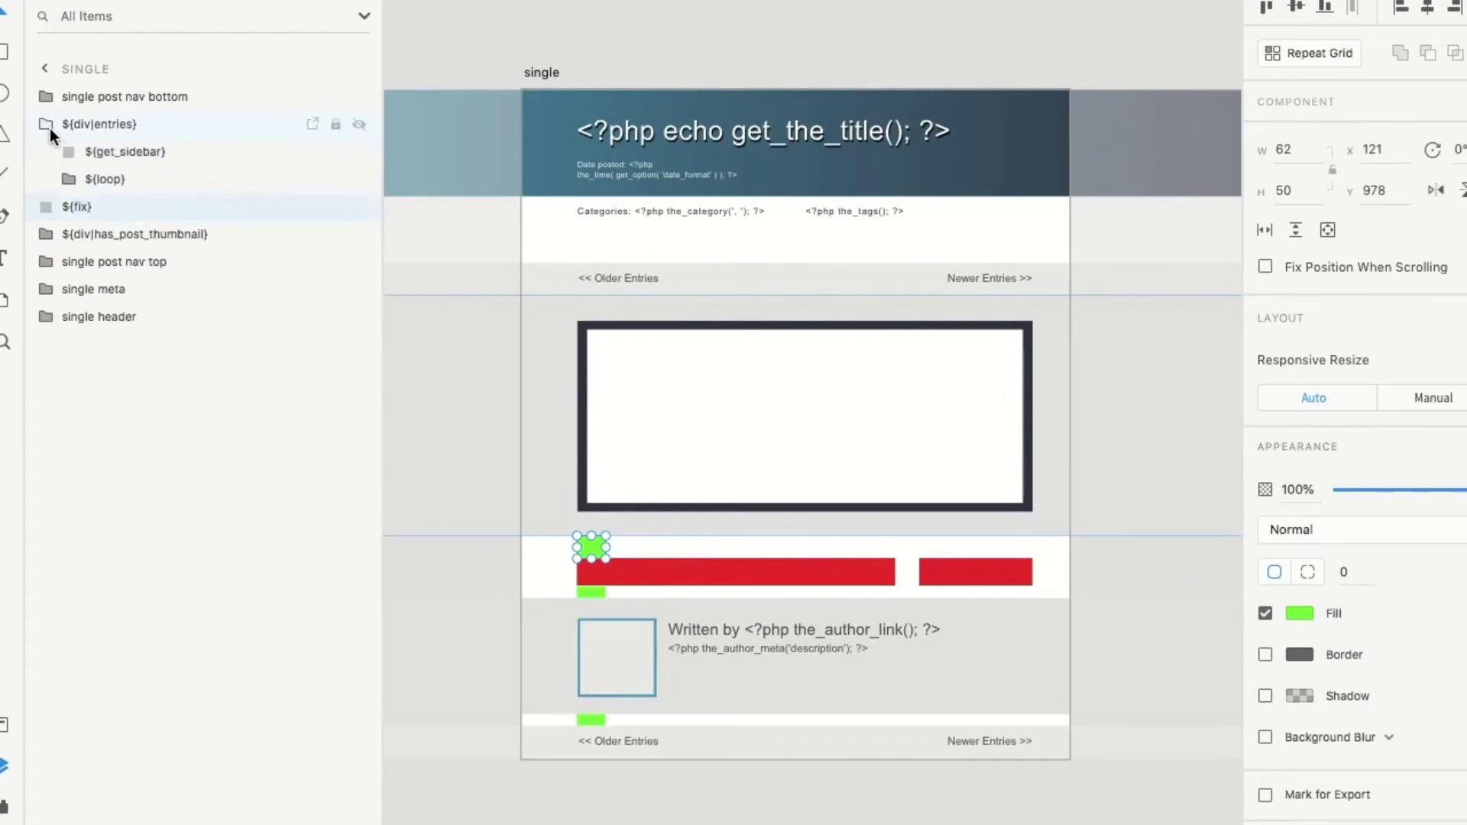
left_click(47, 126)
left_click(81, 125)
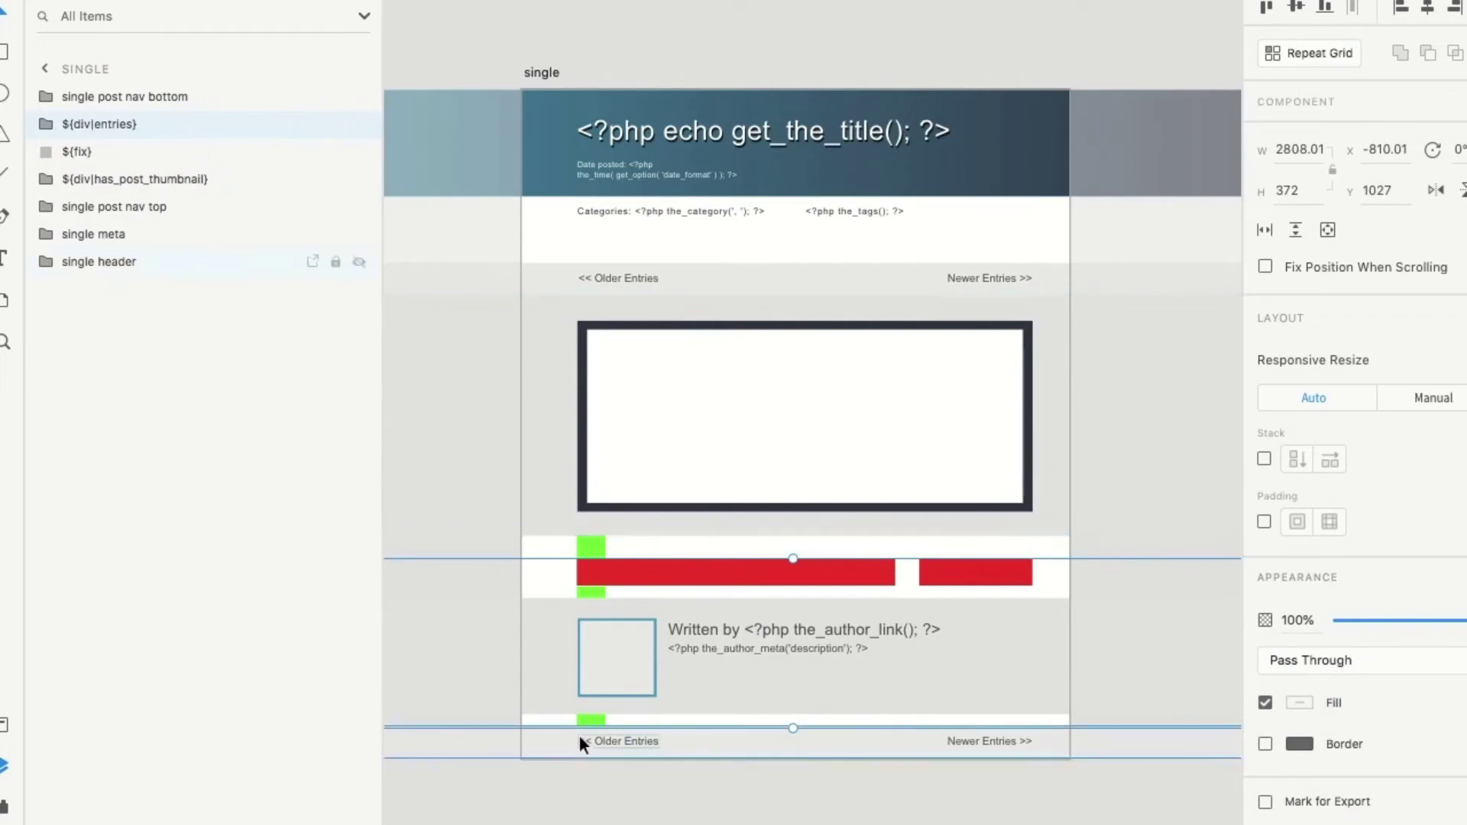
Nudge the single post nav bottom group slightly down, away from the ${div|entries} content
scroll(599, 714, "up", 5)
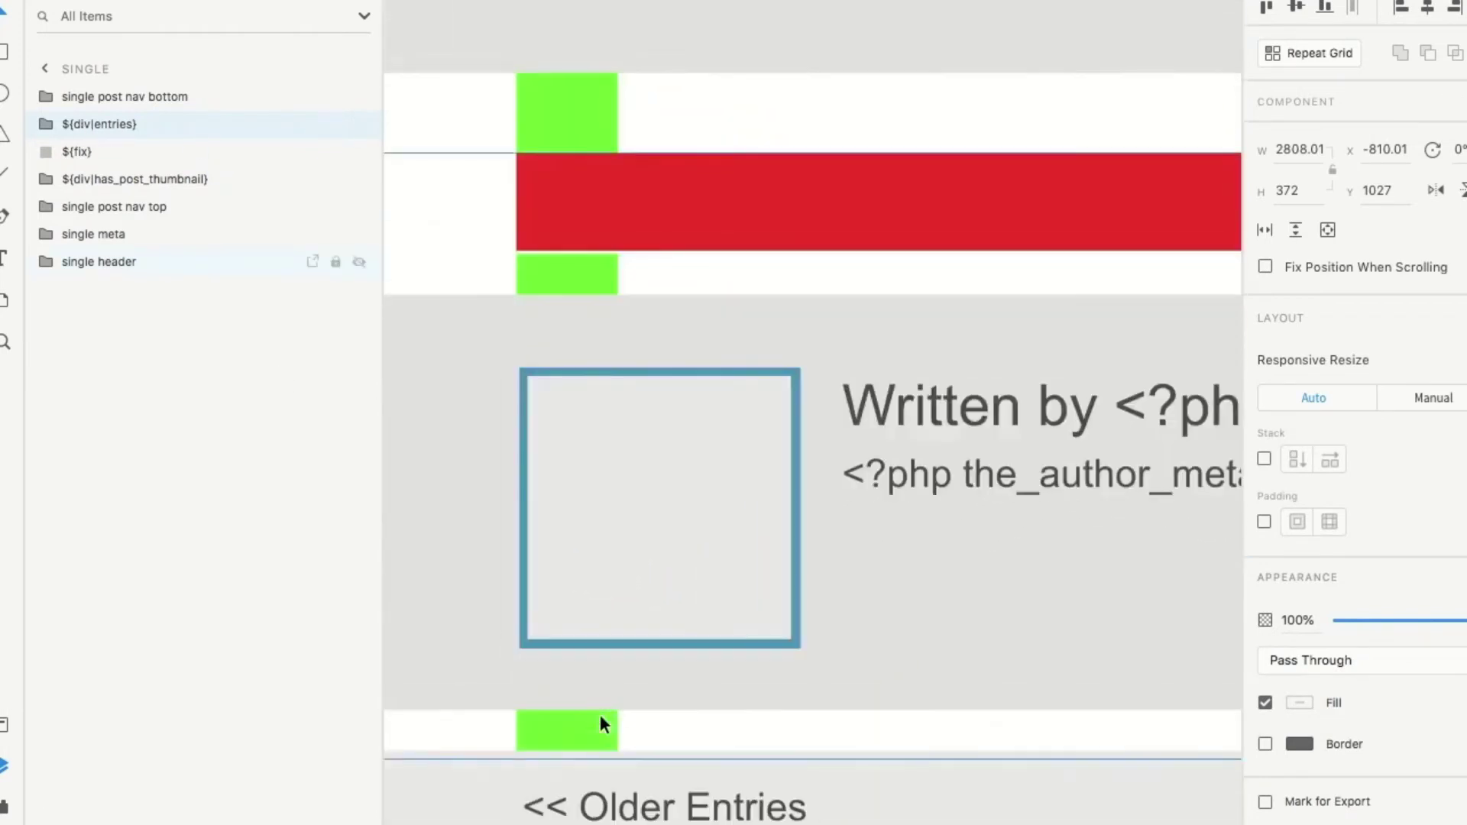
left_click(882, 683)
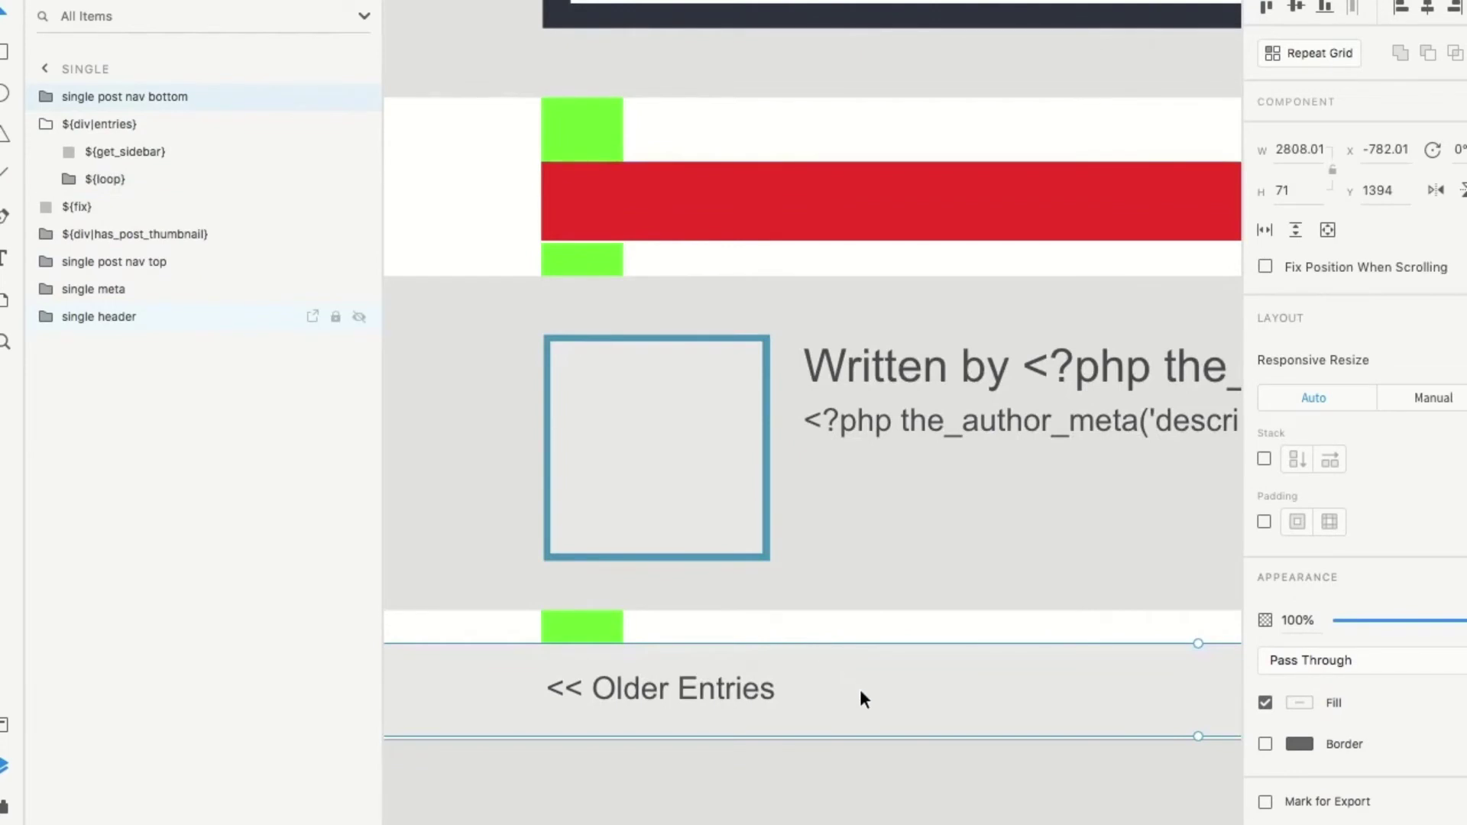
left_click(49, 123)
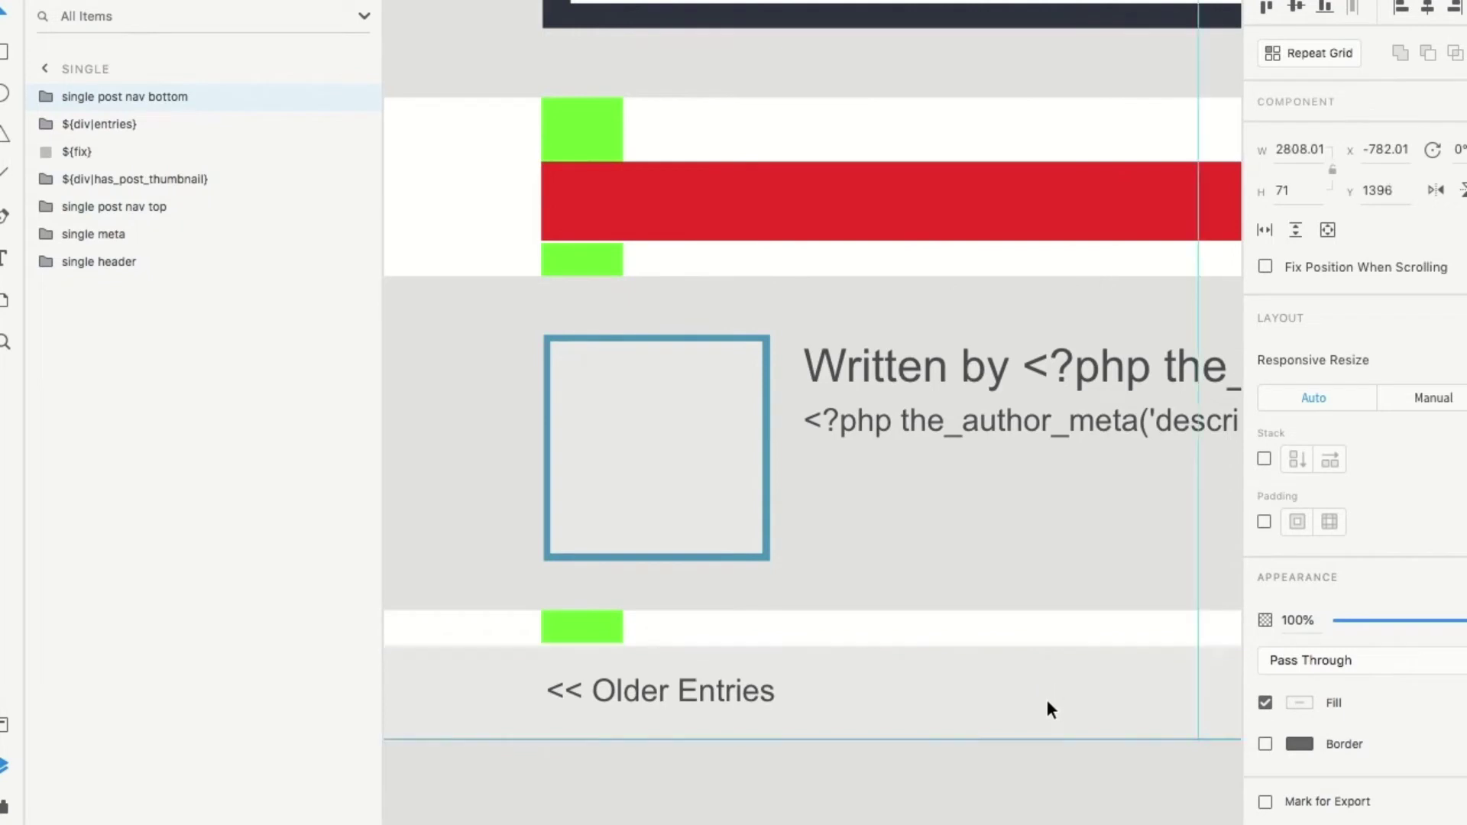
Extend the ${fix} spacer inside ${div|comments_open} downward to a height of 30, then collapse the expanded layer groups
scroll(1048, 699, "up", 2)
left_click(779, 682)
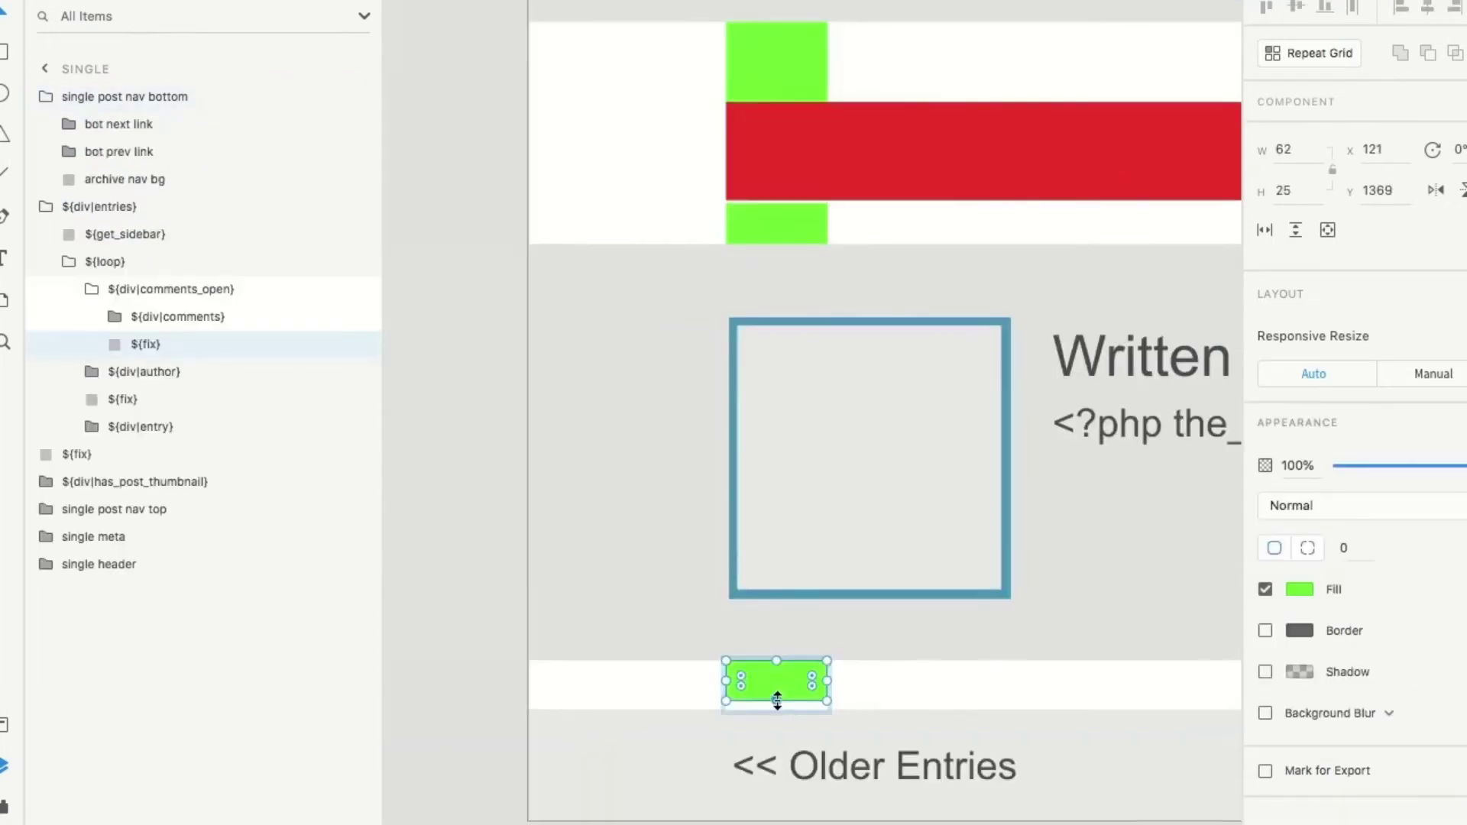
left_click_drag(781, 700, 781, 710)
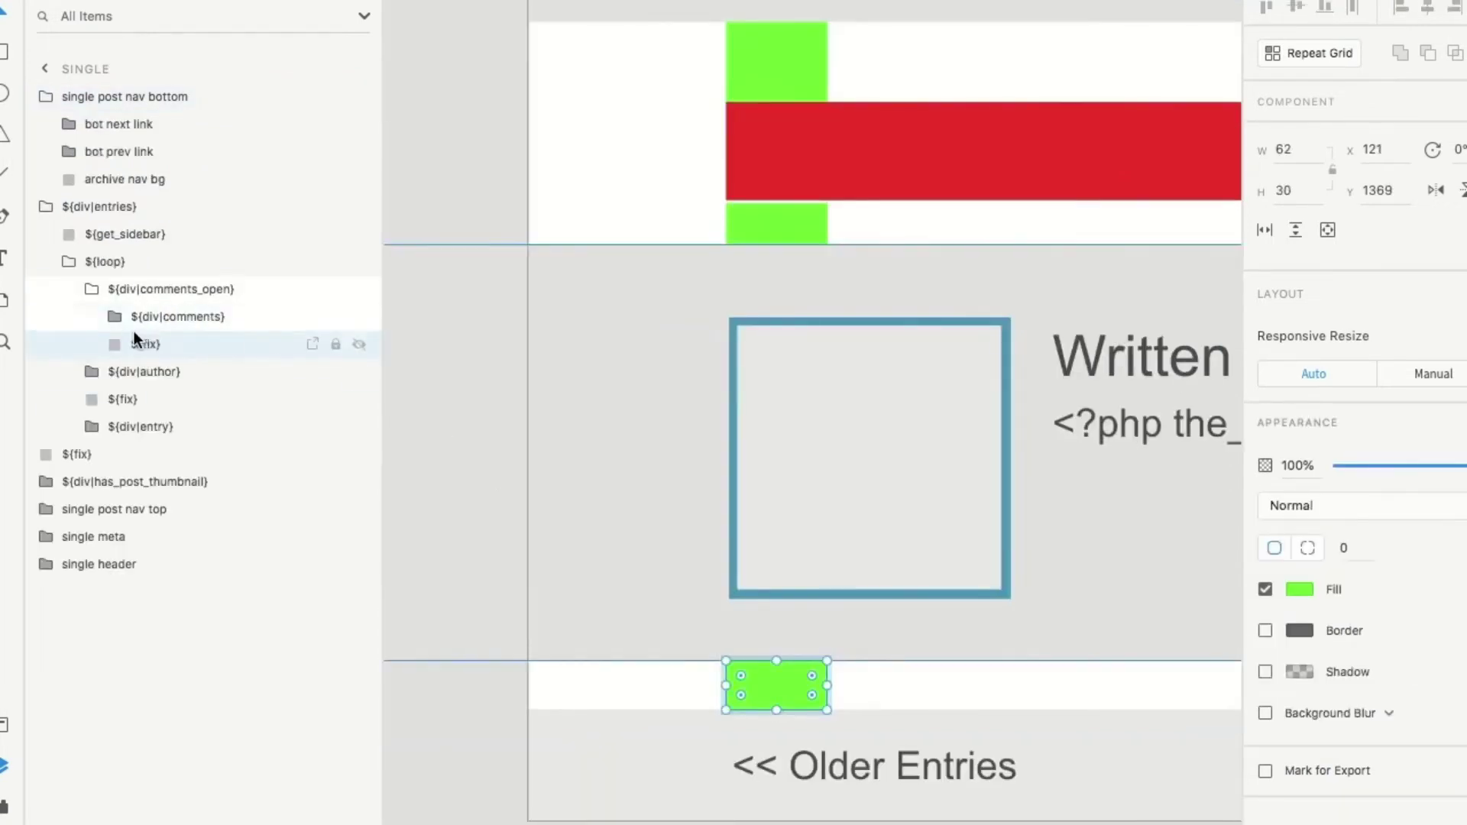
left_click(91, 290)
left_click(69, 262)
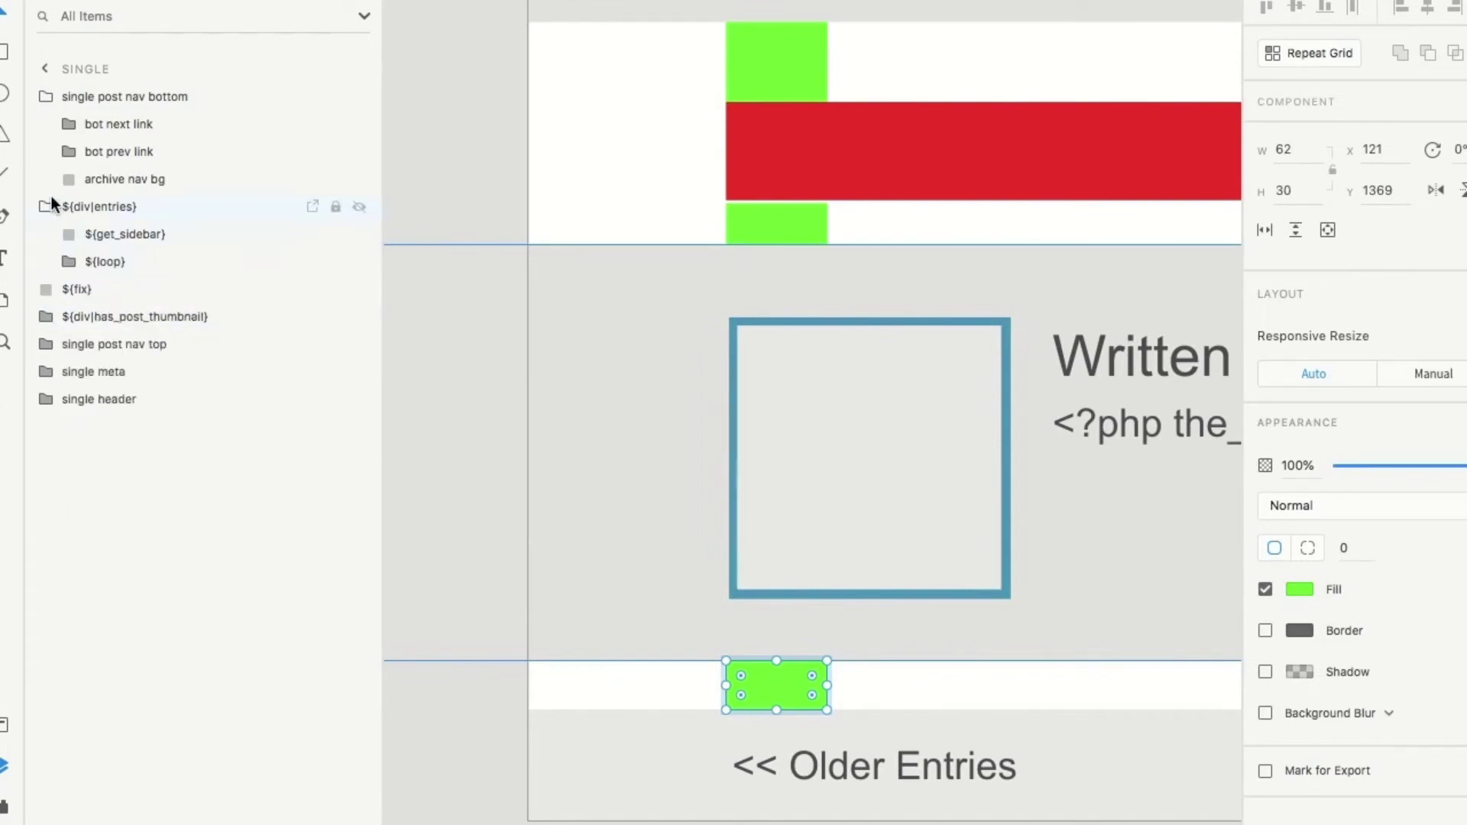
left_click(47, 206)
left_click(45, 96)
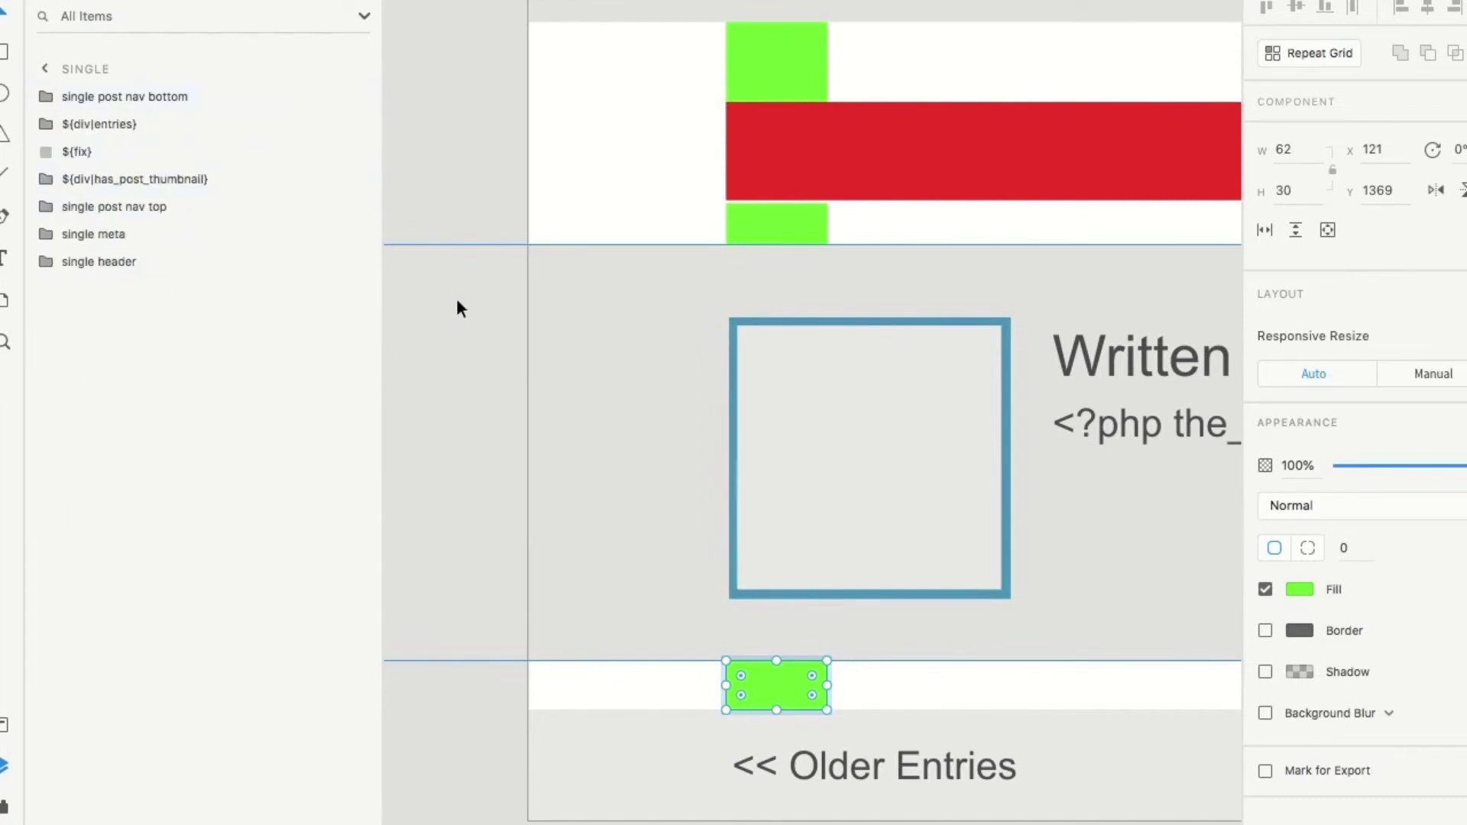
Open the single header group and examine its ${code} title layer and the PHP text for the title and posting date
scroll(620, 168, "down", 5)
left_click(620, 168)
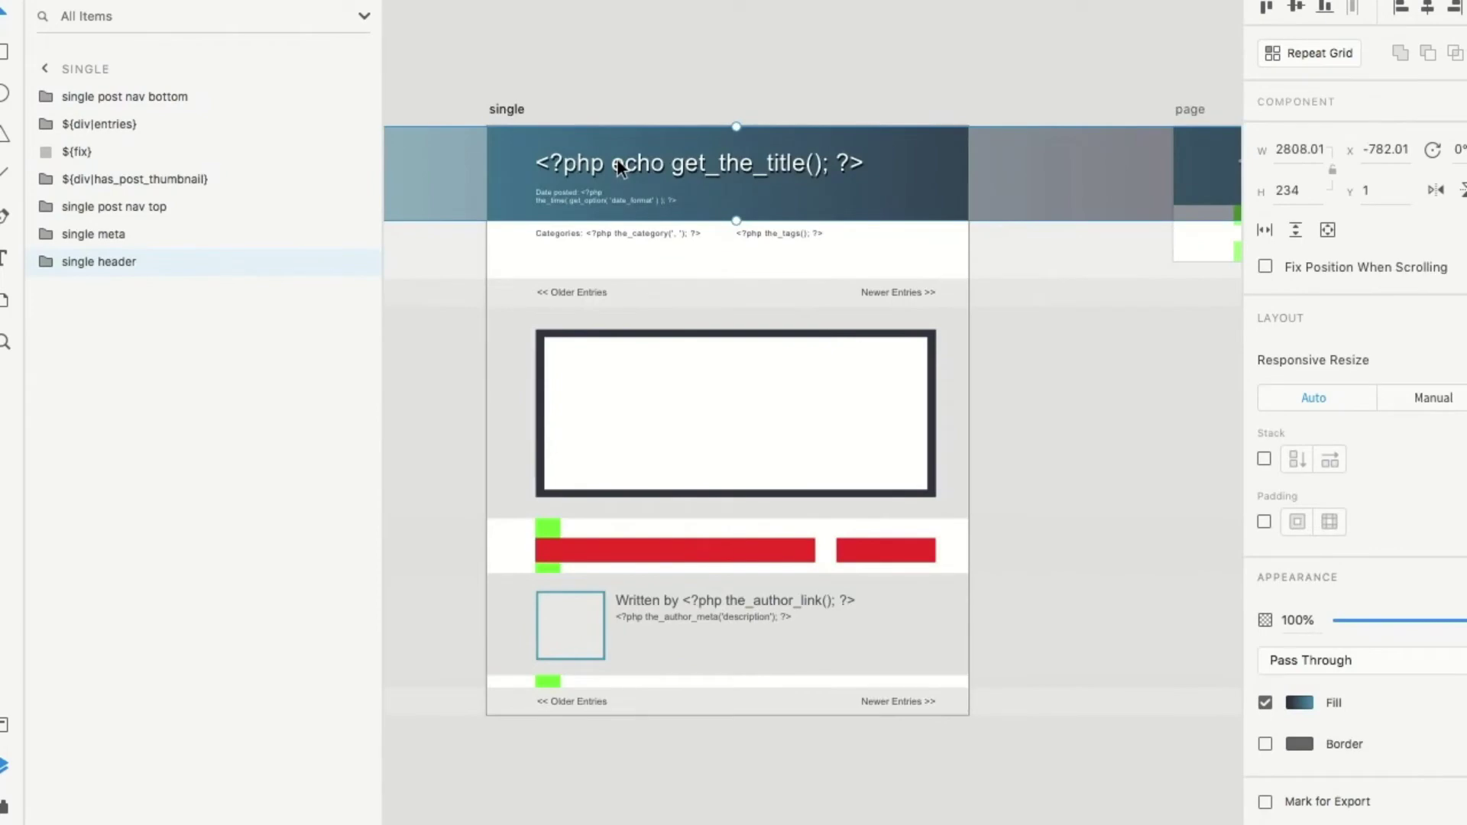
double_click(620, 167)
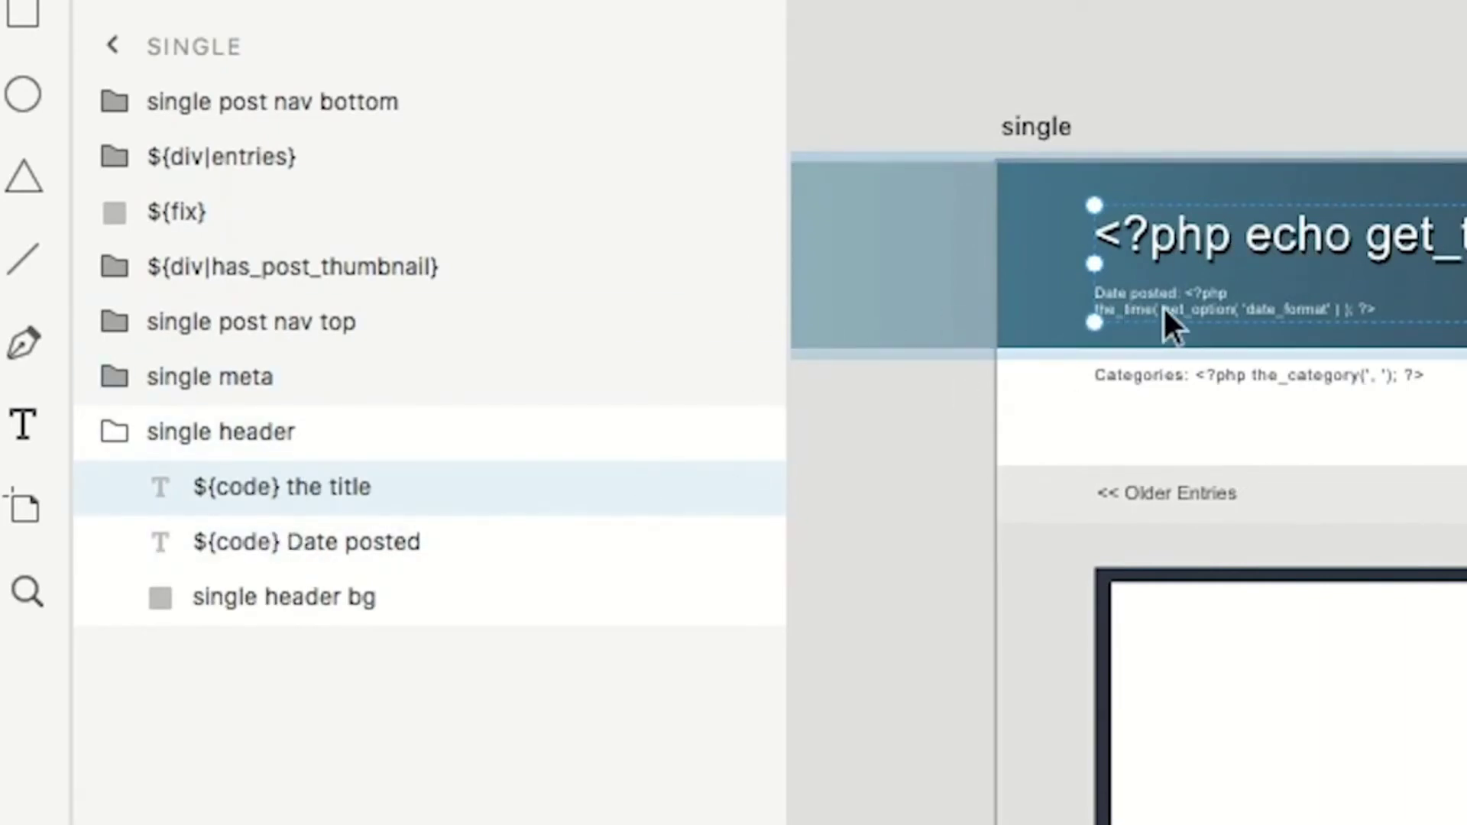
scroll(1163, 305, "up", 5)
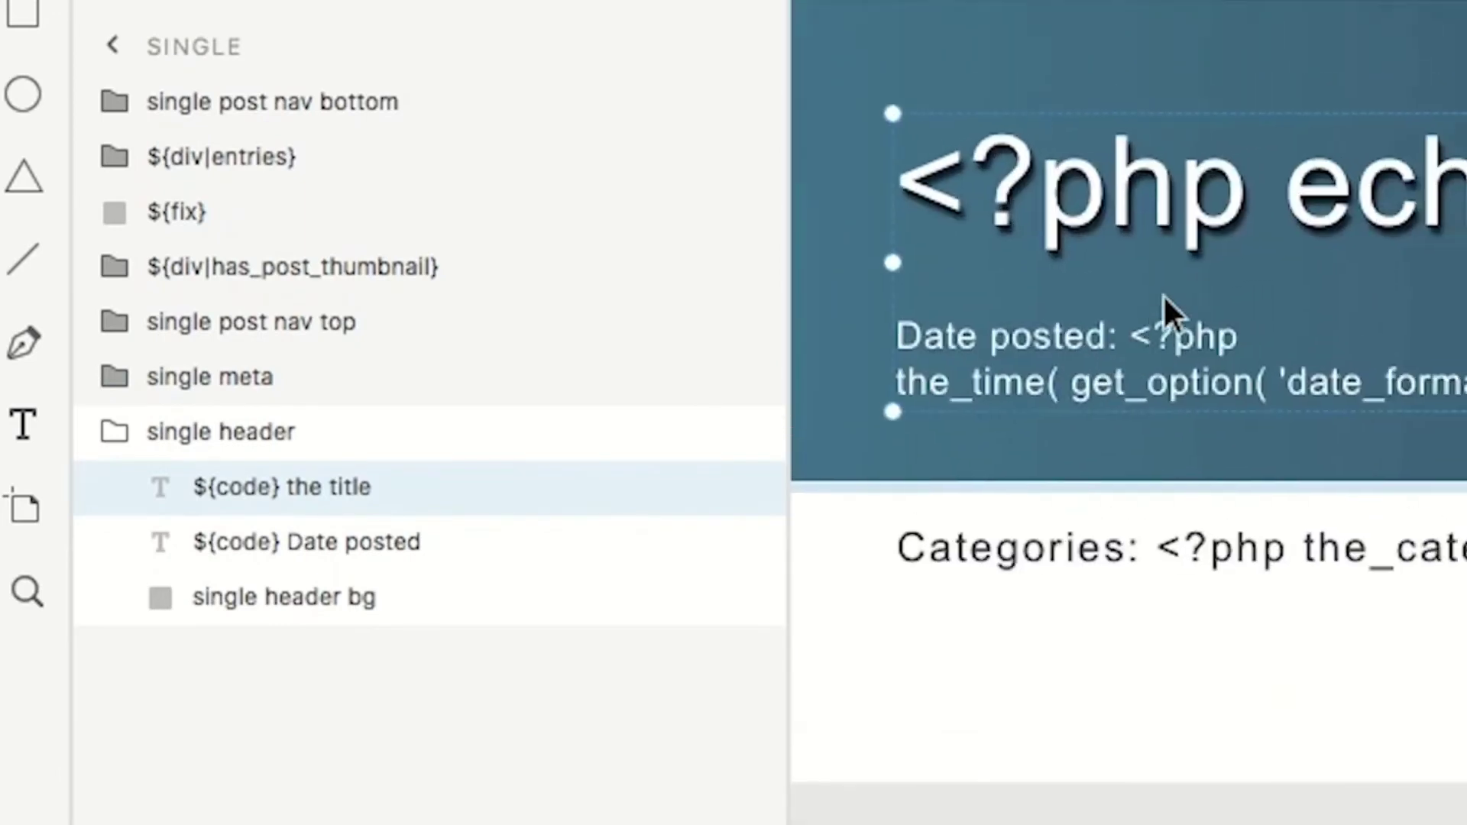
scroll(1163, 295, "up", 1)
scroll(1163, 295, "right", 2)
scroll(1163, 295, "up", 1)
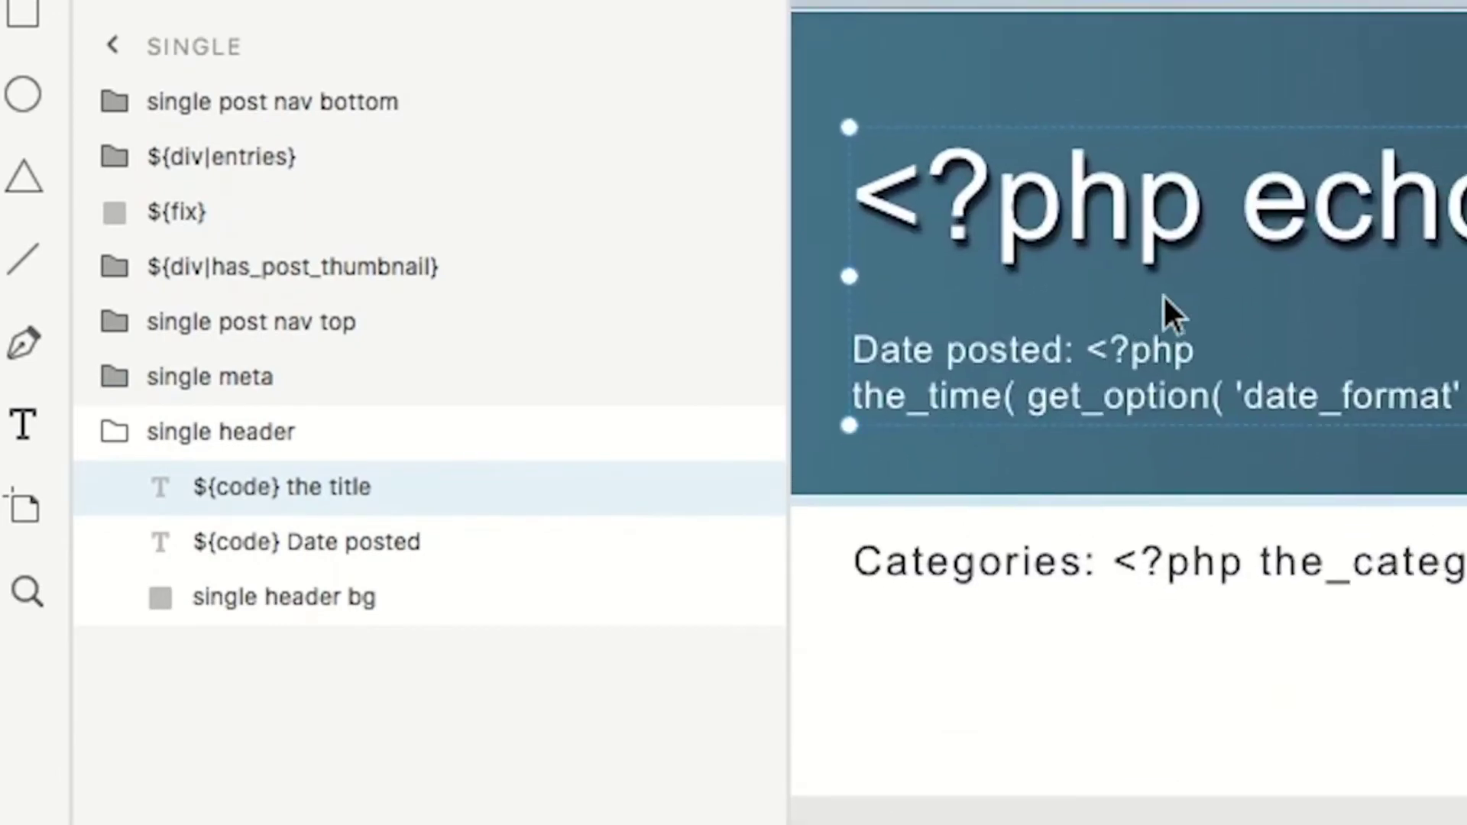
scroll(1163, 297, "down", 1)
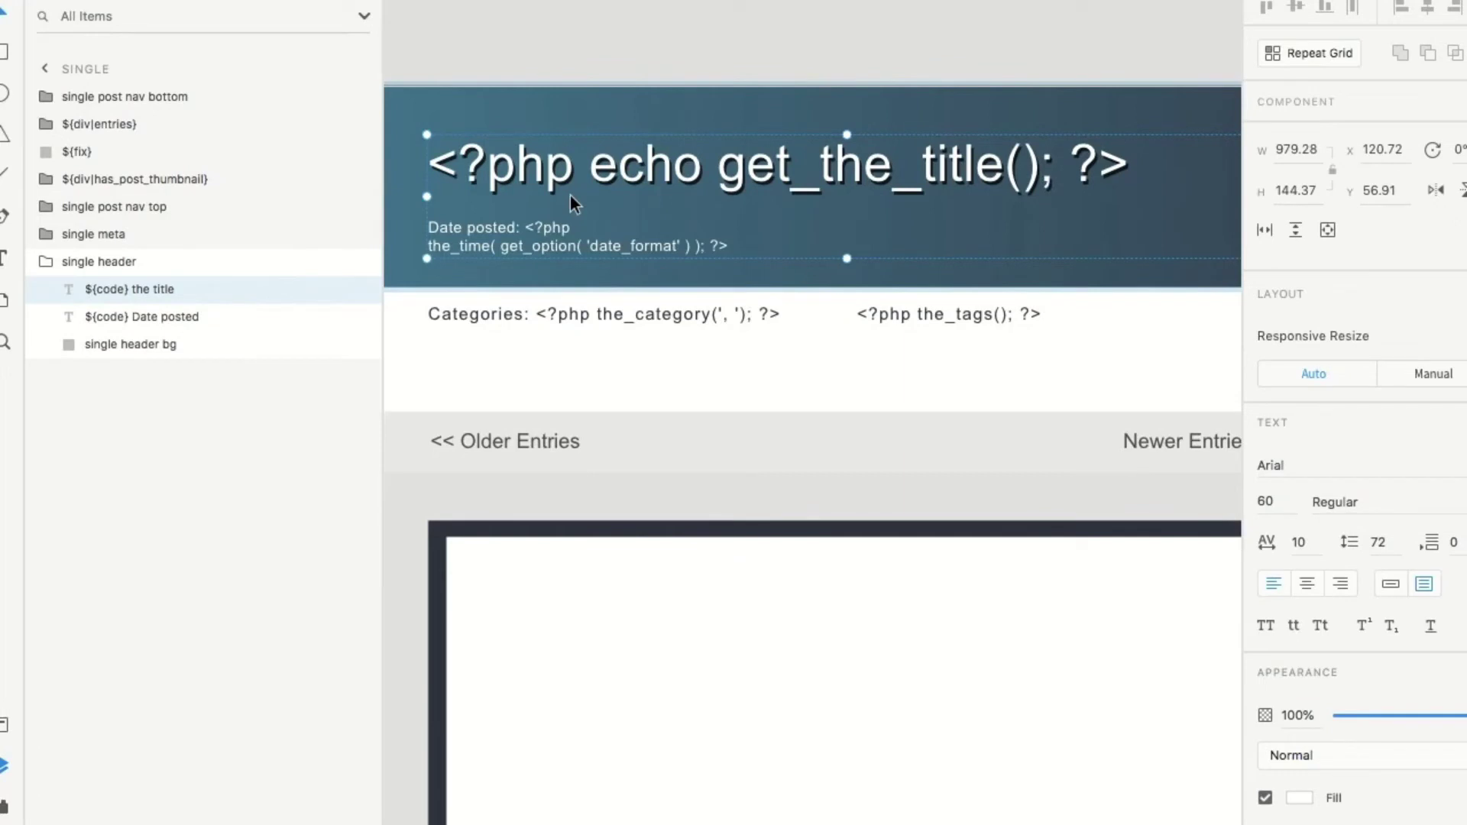
scroll(722, 168, "right", 2)
scroll(722, 168, "down", 1)
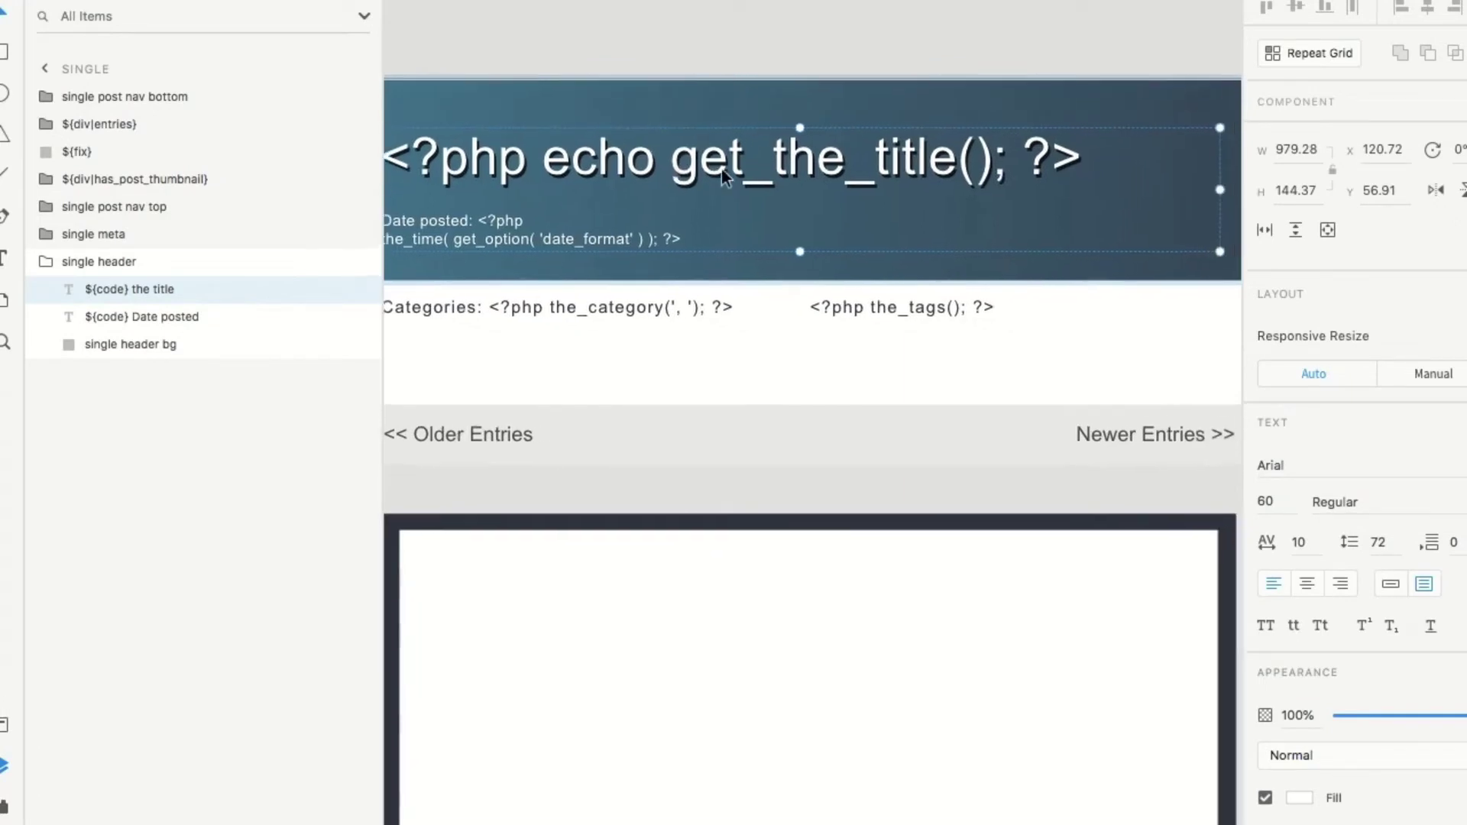
scroll(722, 171, "down", 1)
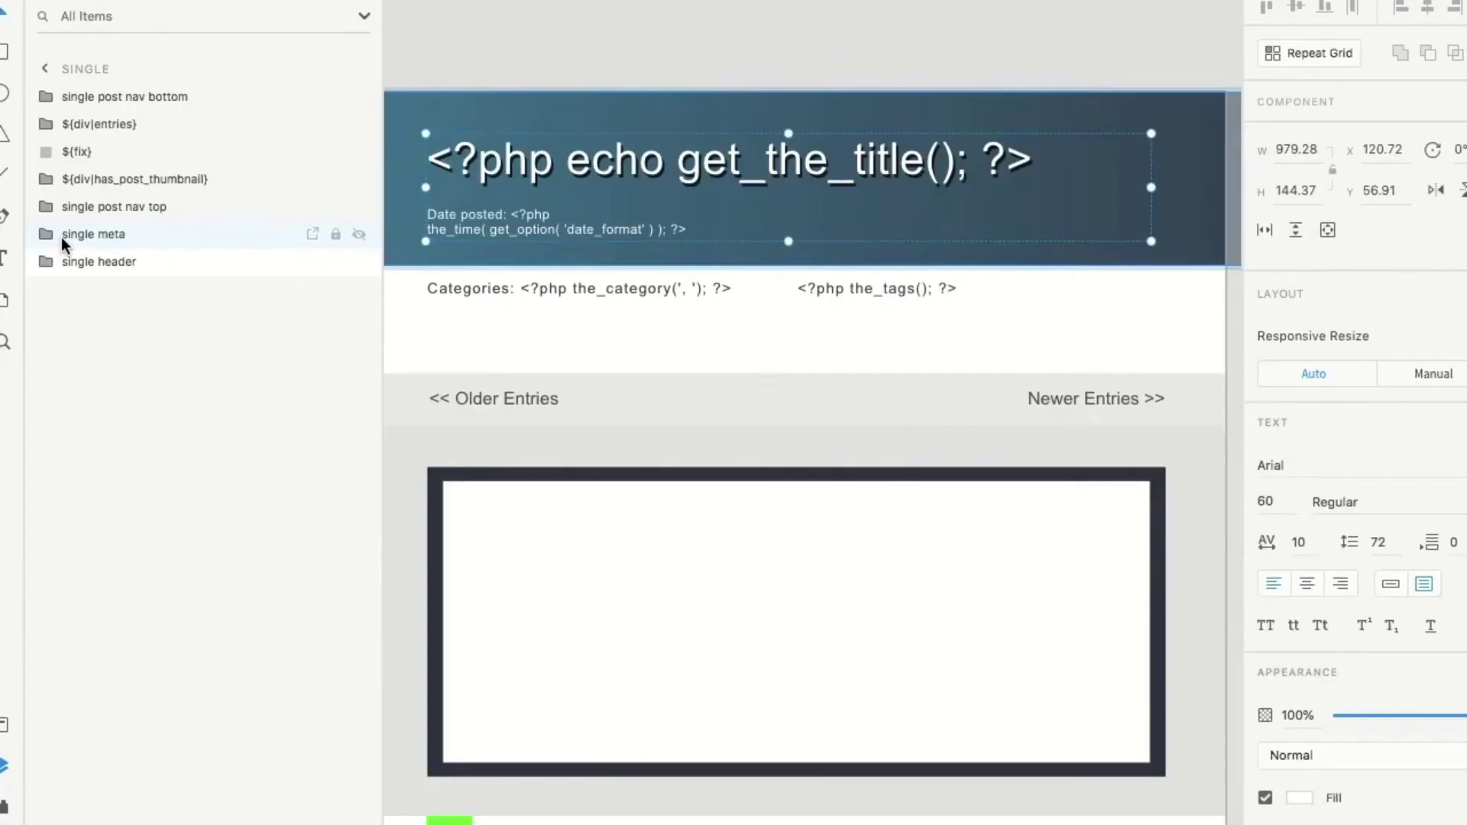
Expand the single meta group to inspect its ${code} tags and ${code} cats layers, then collapse it
left_click(61, 237)
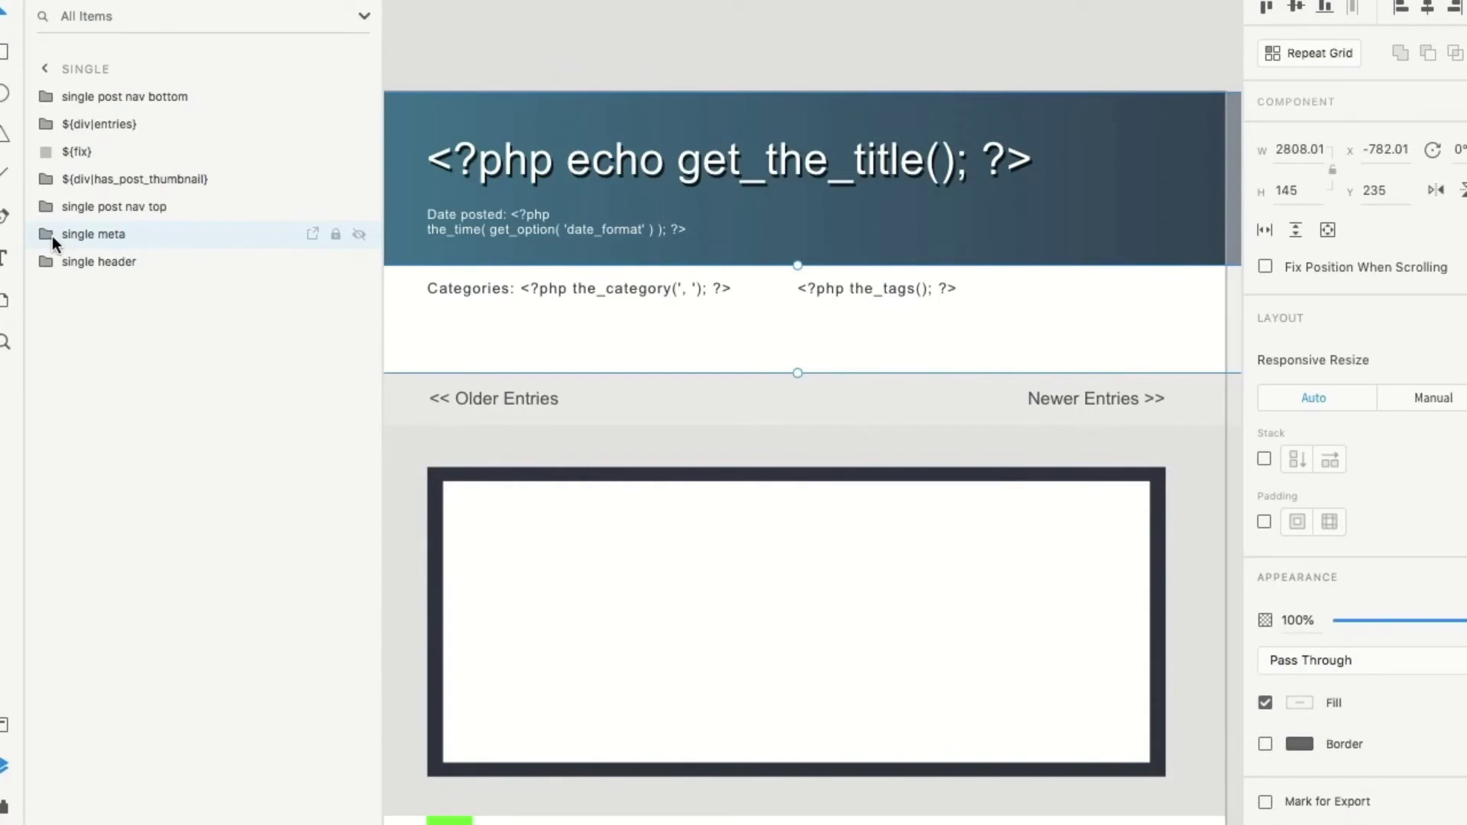
left_click(53, 237)
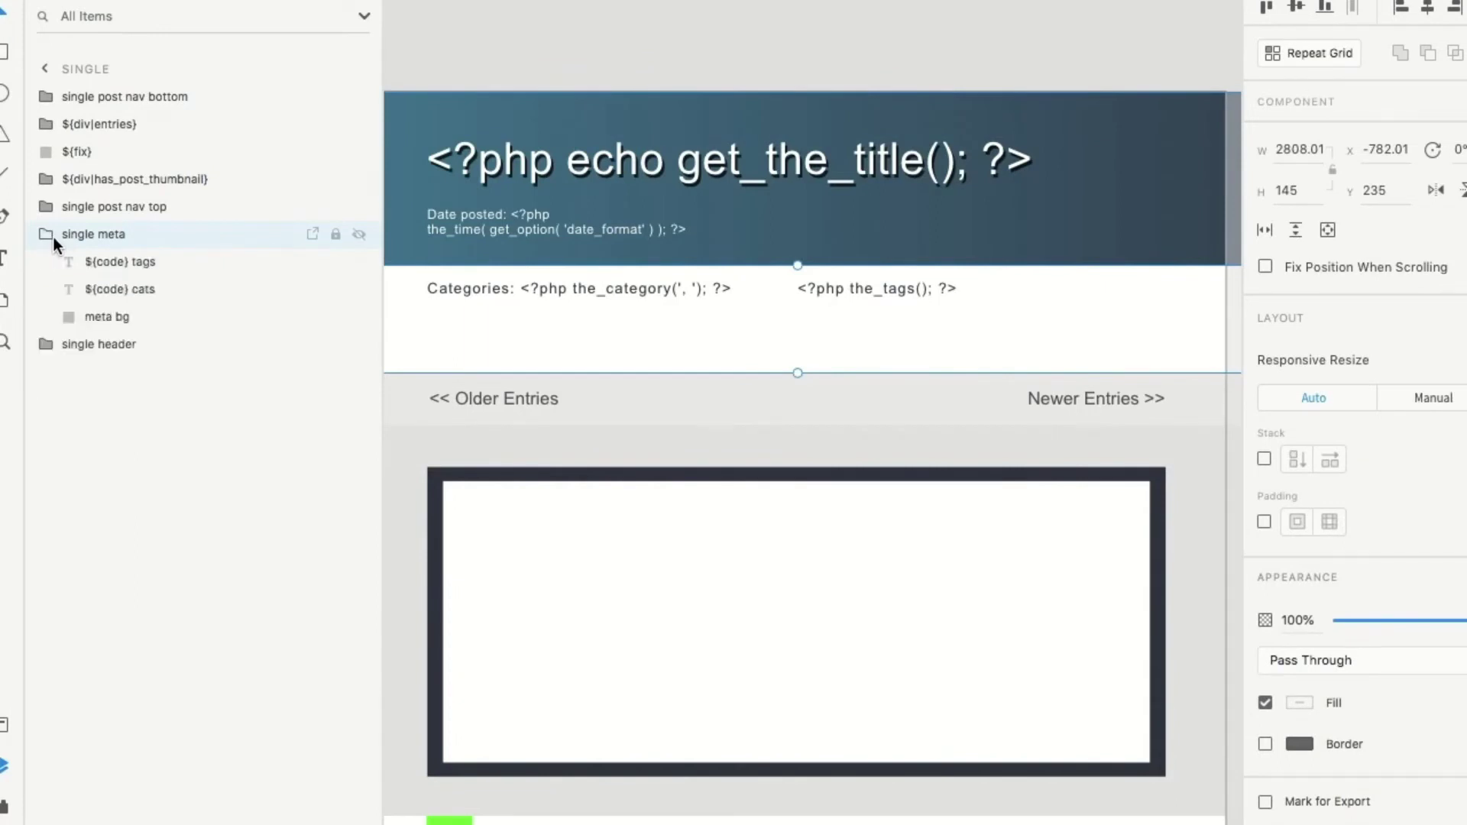
left_click(171, 266)
left_click(162, 292)
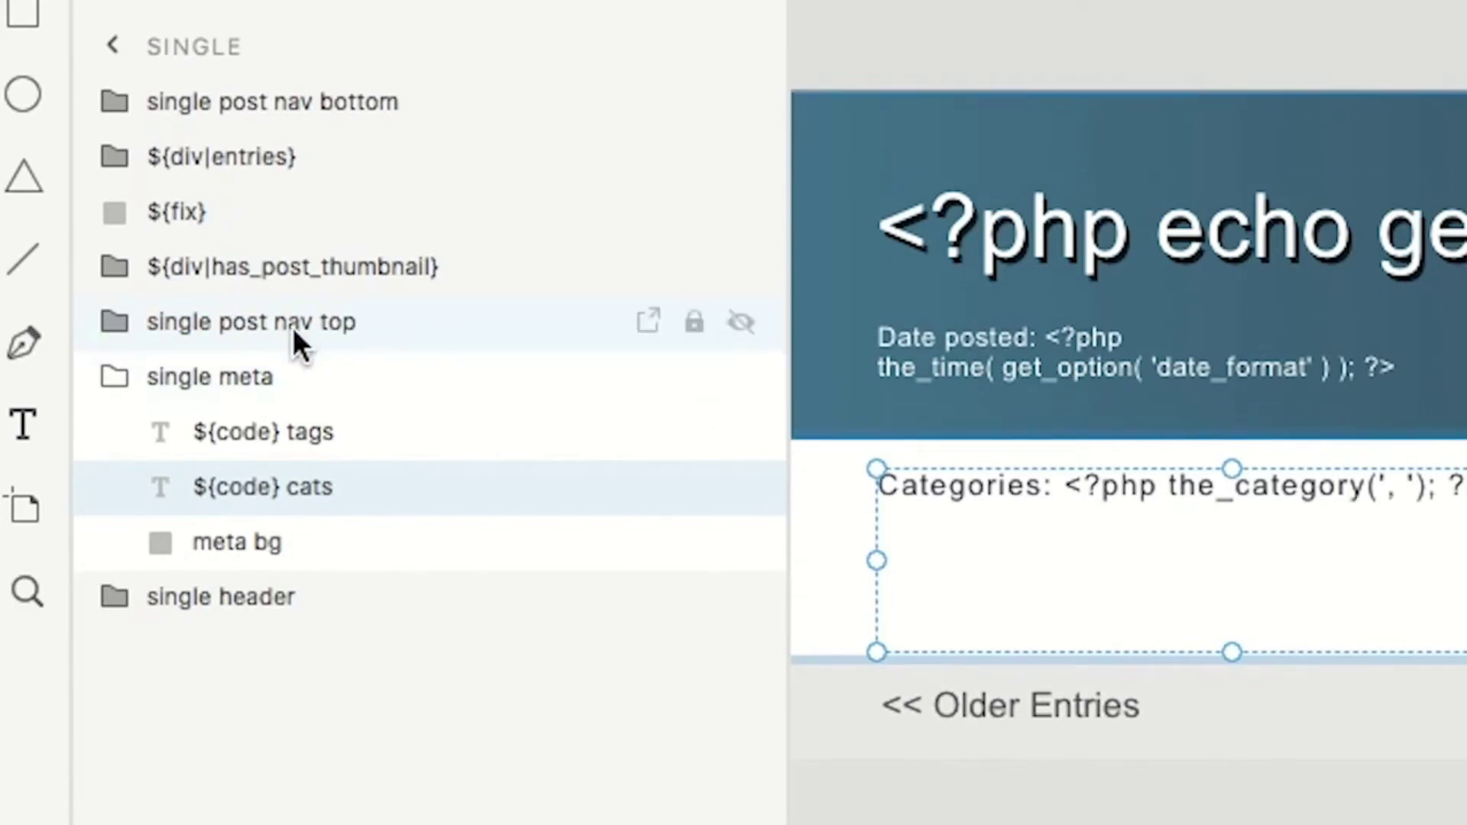
left_click(114, 374)
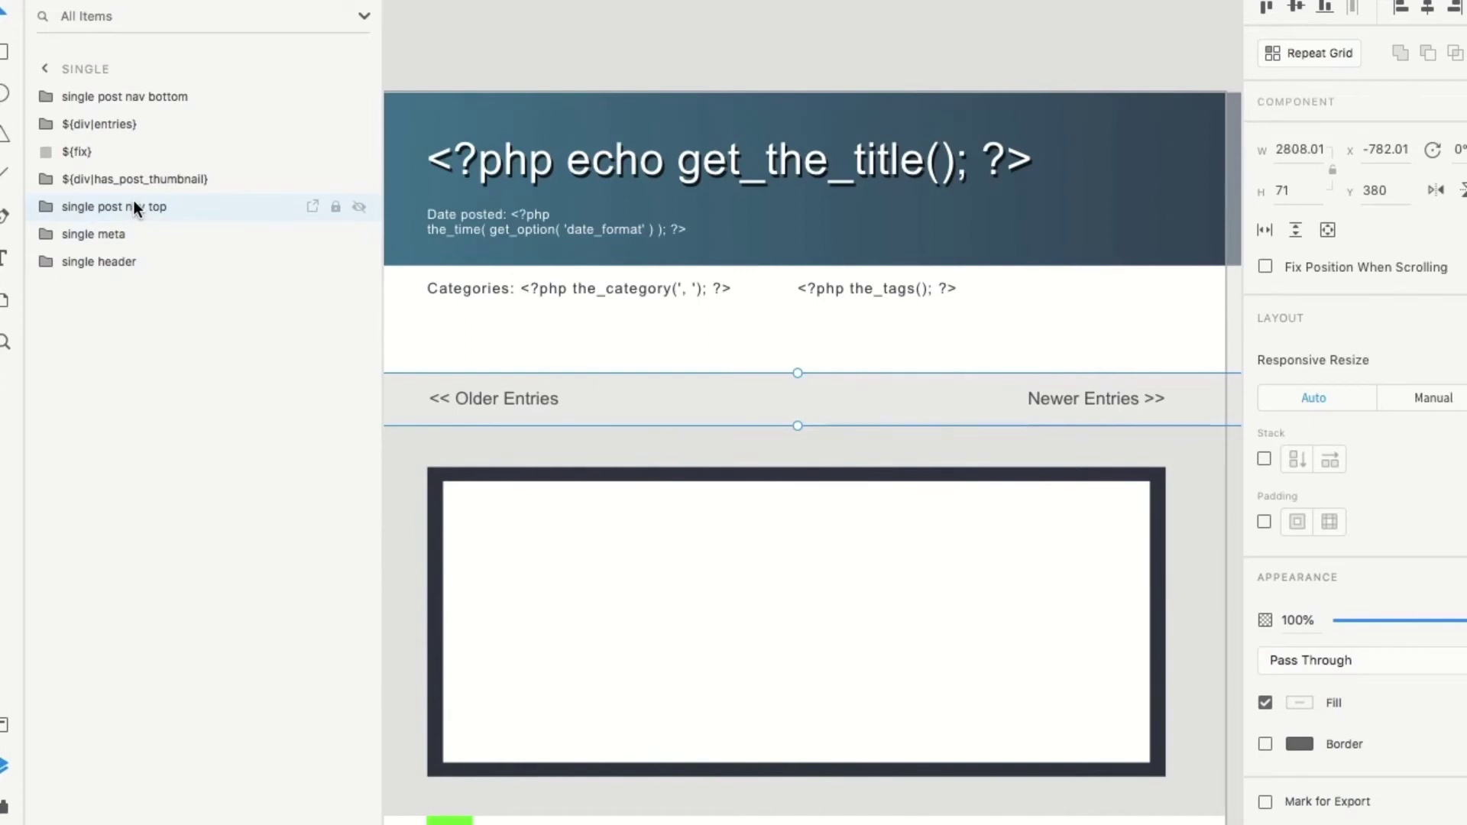
Expand the single post nav top group and inspect its top next link group and archive nav bg layer
left_click(45, 205)
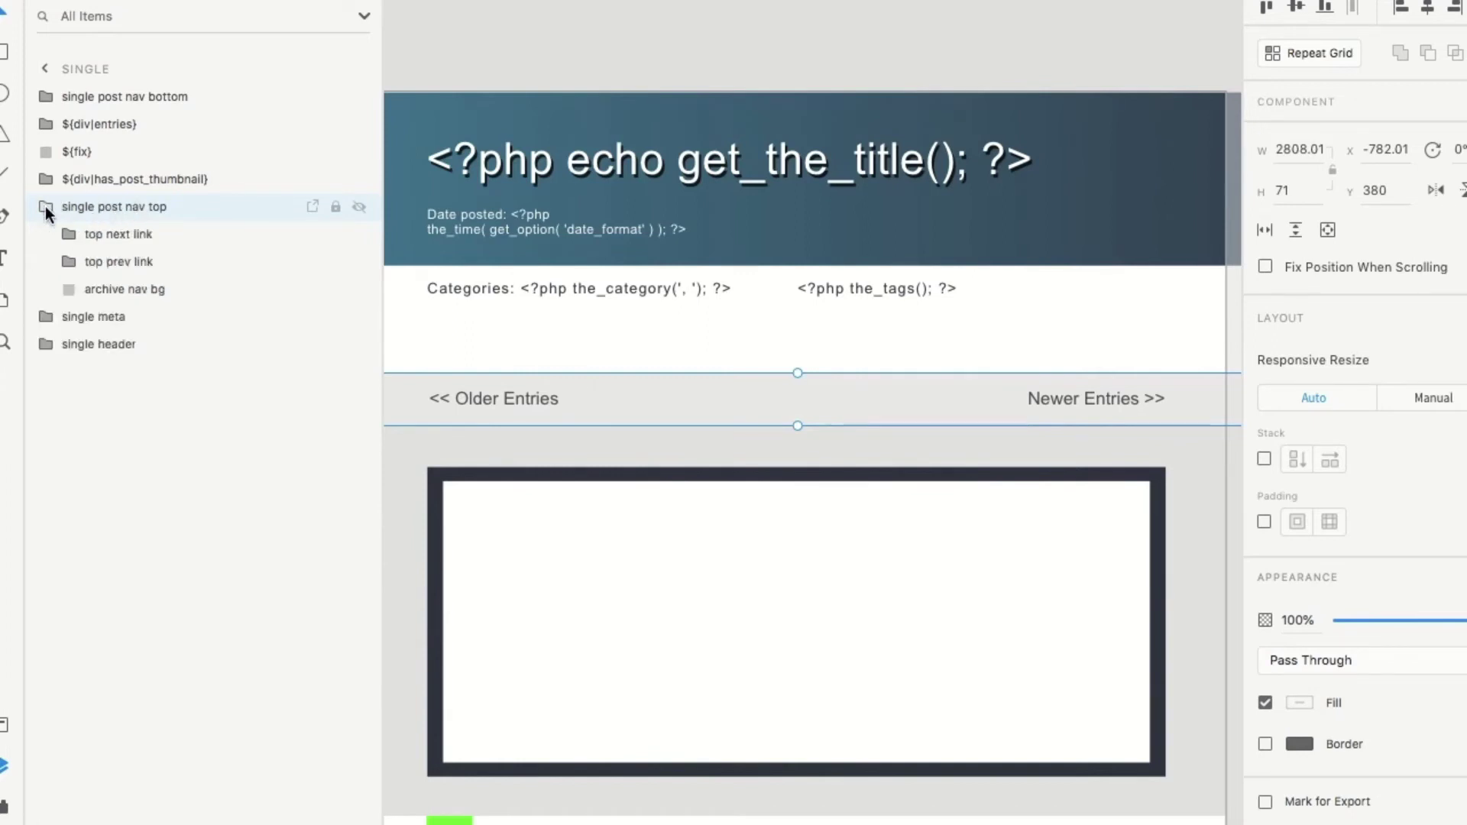
left_click(84, 233)
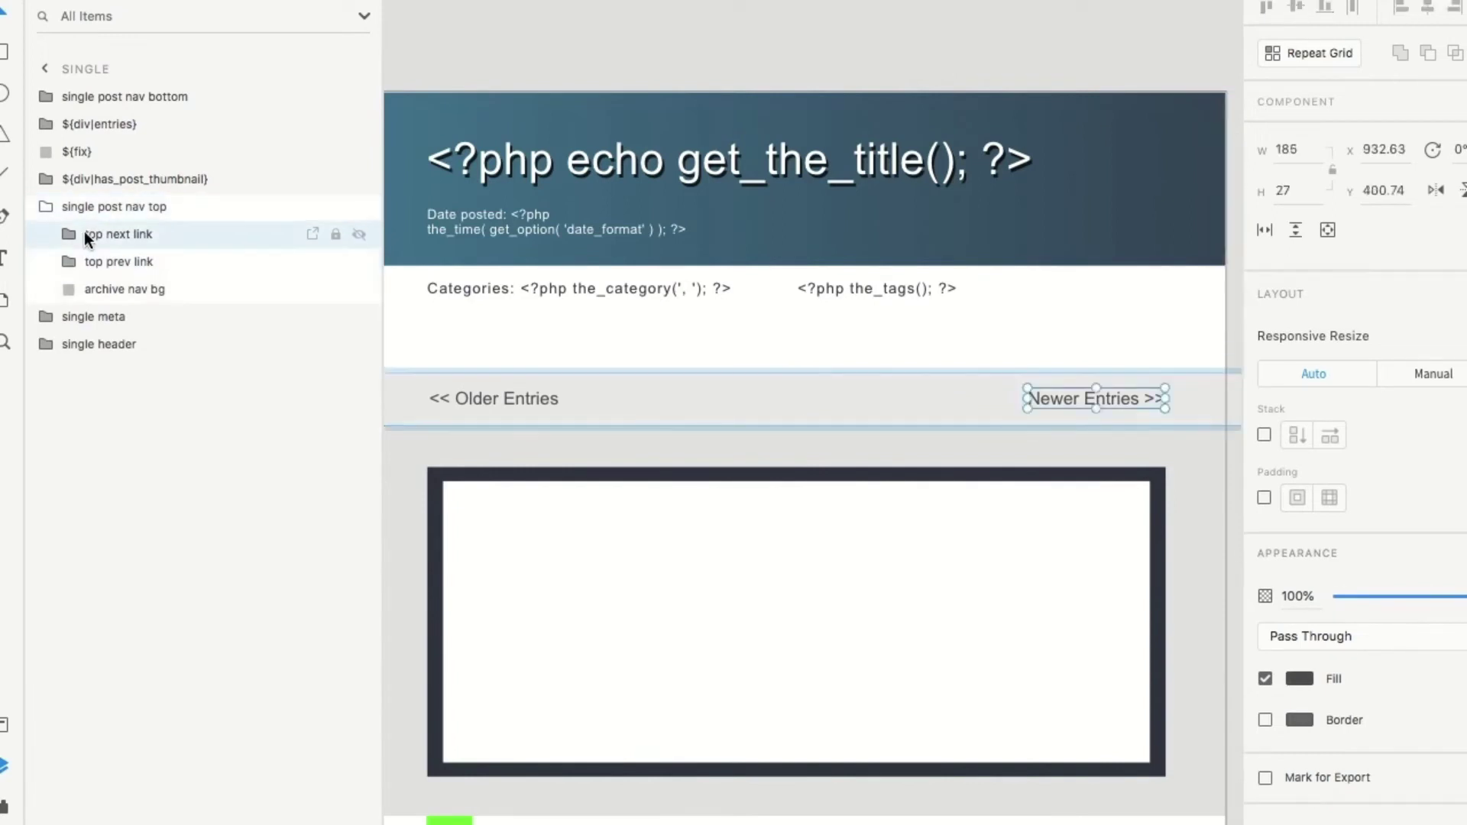
left_click(70, 292)
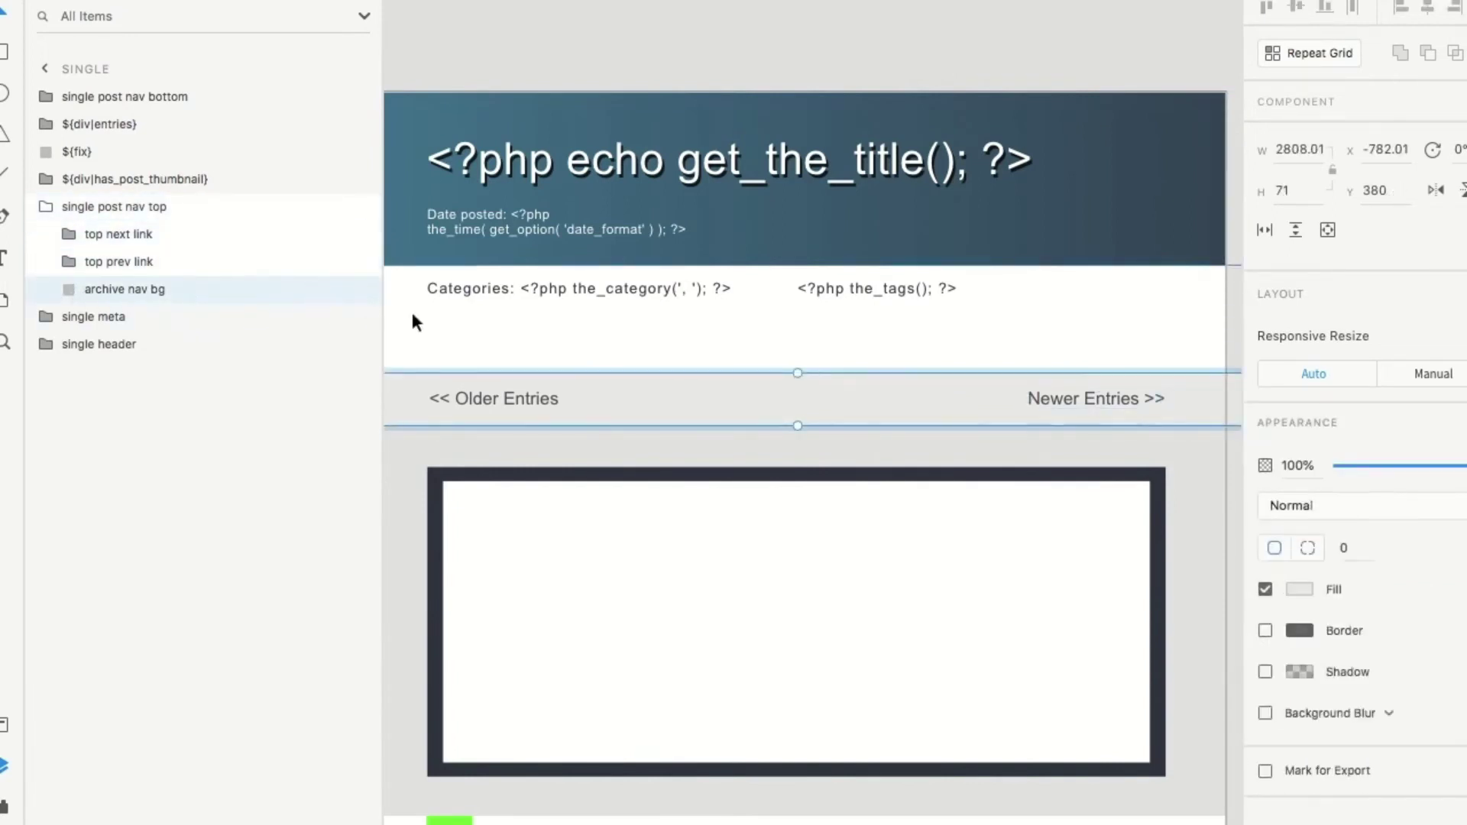
scroll(488, 373, "down", 2)
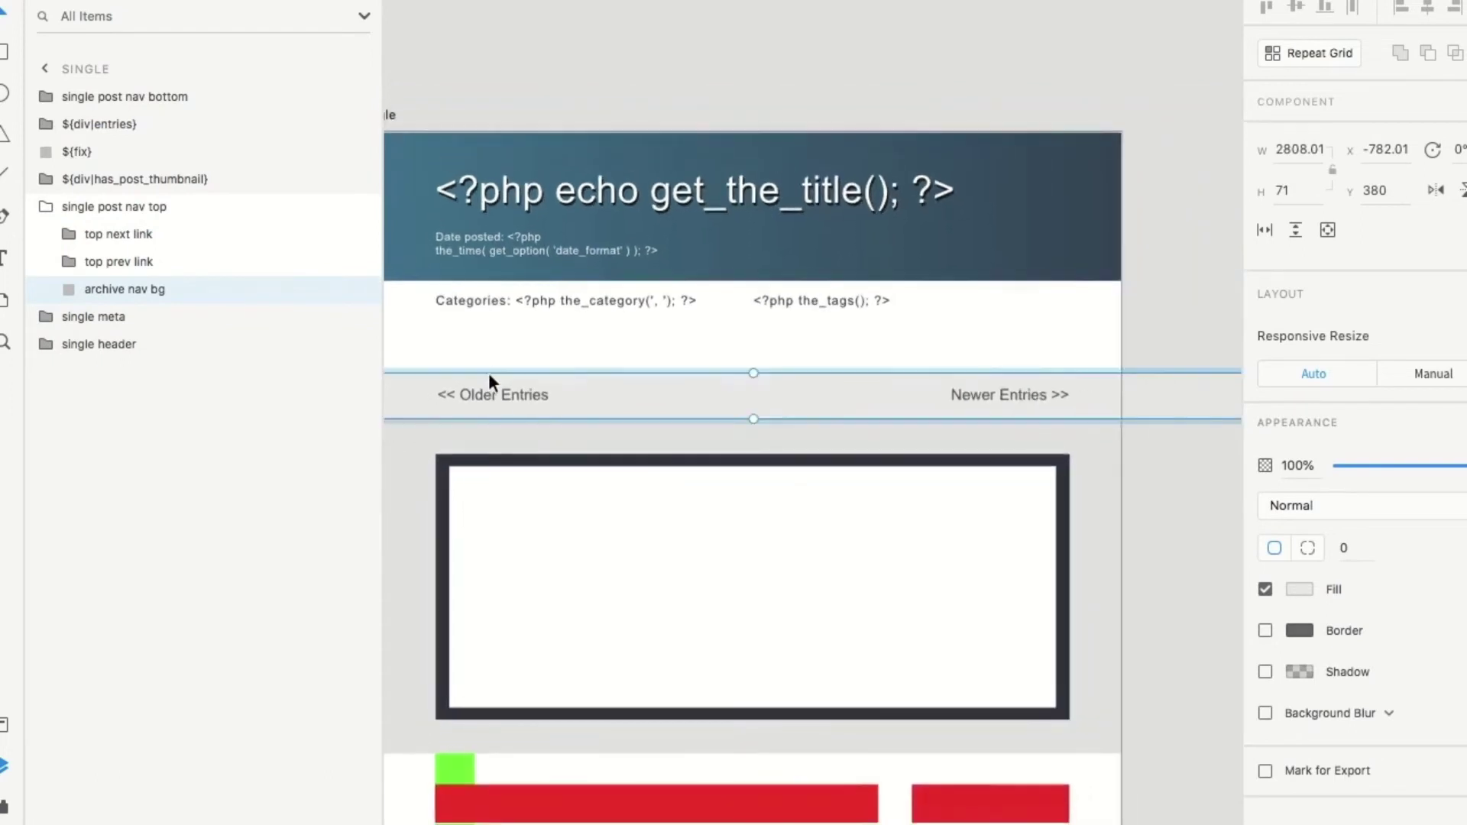
scroll(488, 373, "left", 3)
scroll(489, 373, "down", 2)
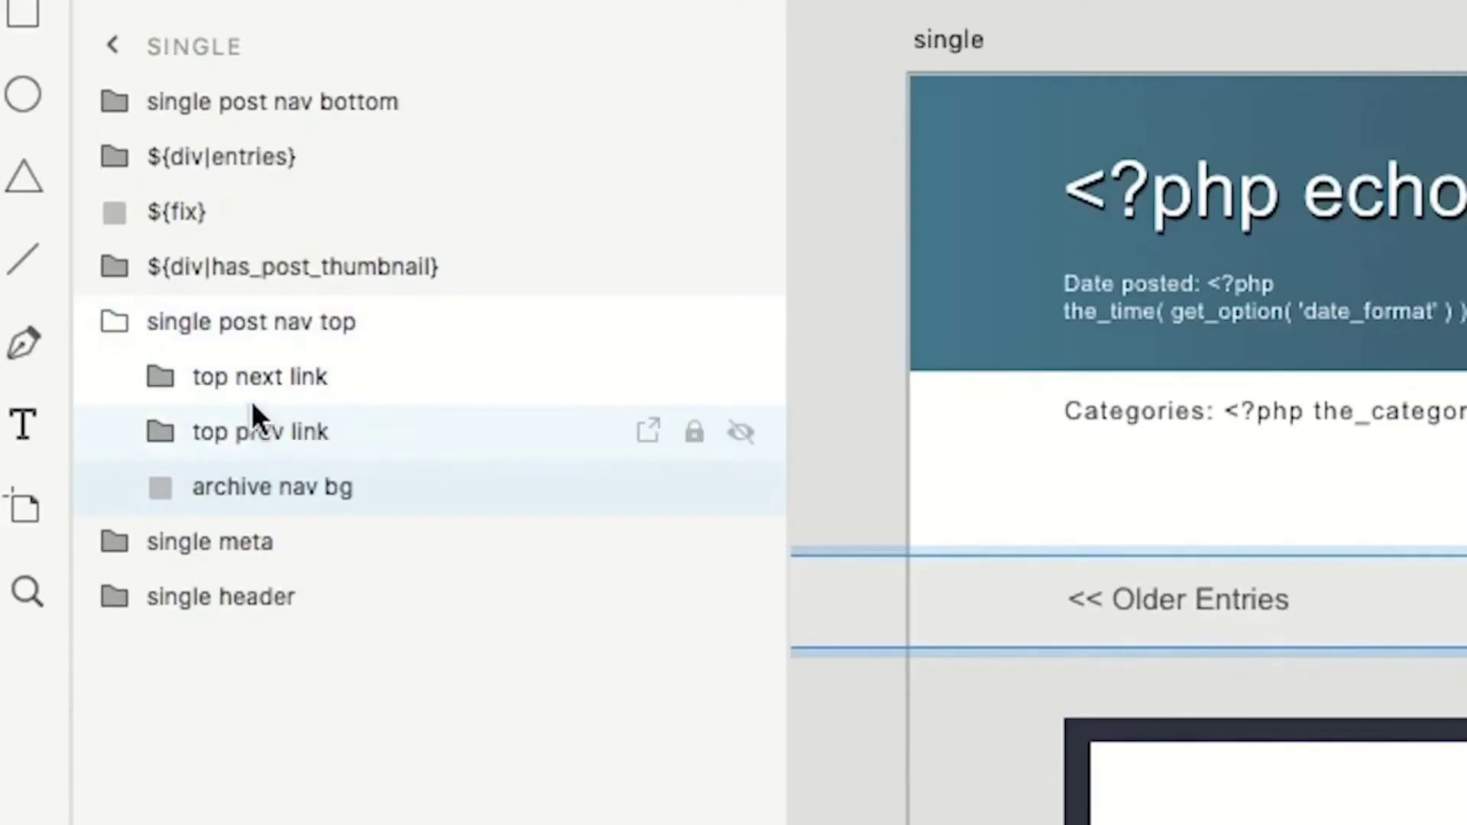
Inspect the ${next_posts_link} and ${previous_posts_link} layers inside the top next and top prev link groups, then collapse the navigation group
left_click(183, 383)
left_click(182, 383)
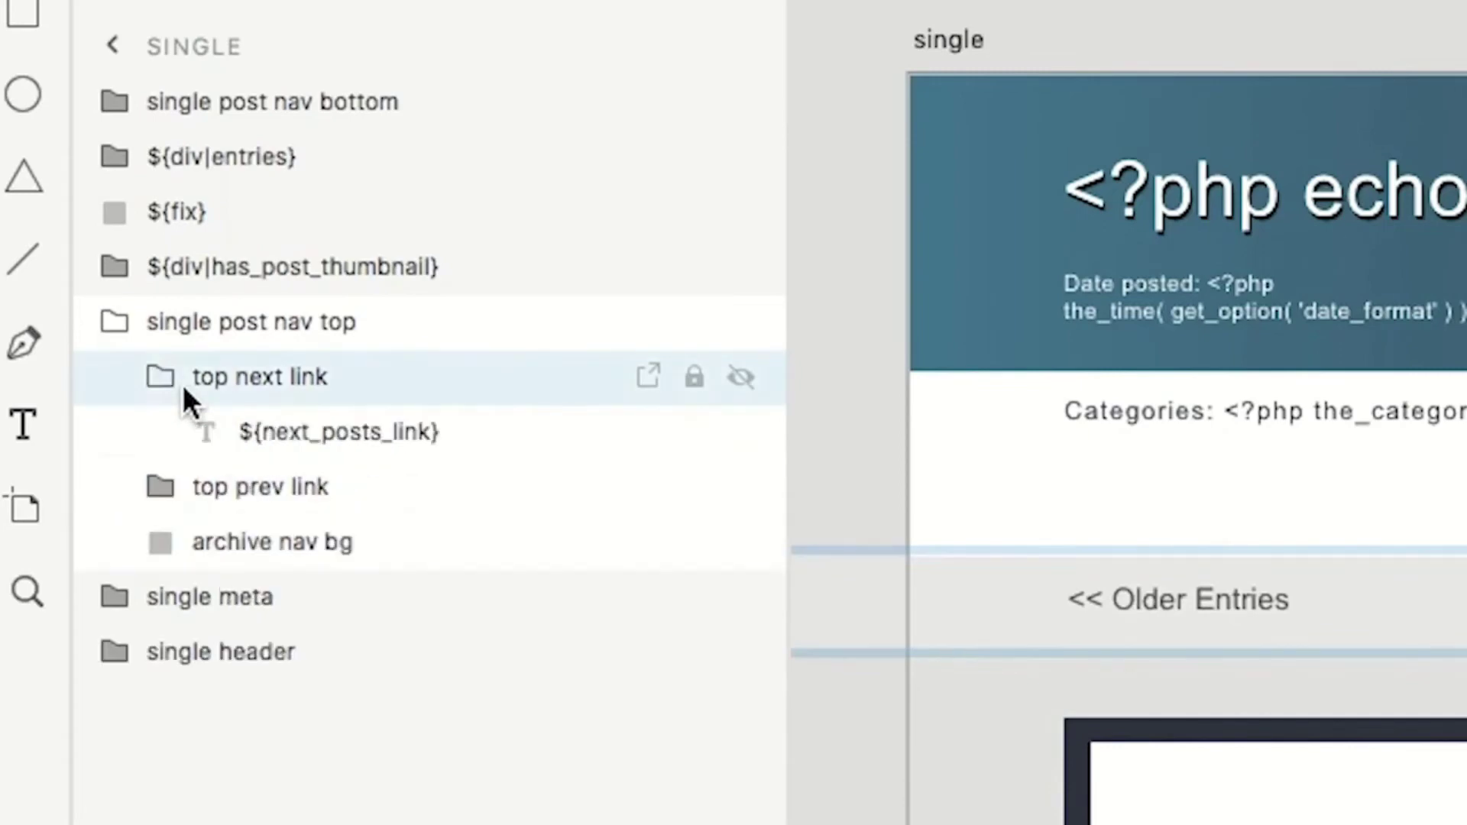
left_click(260, 421)
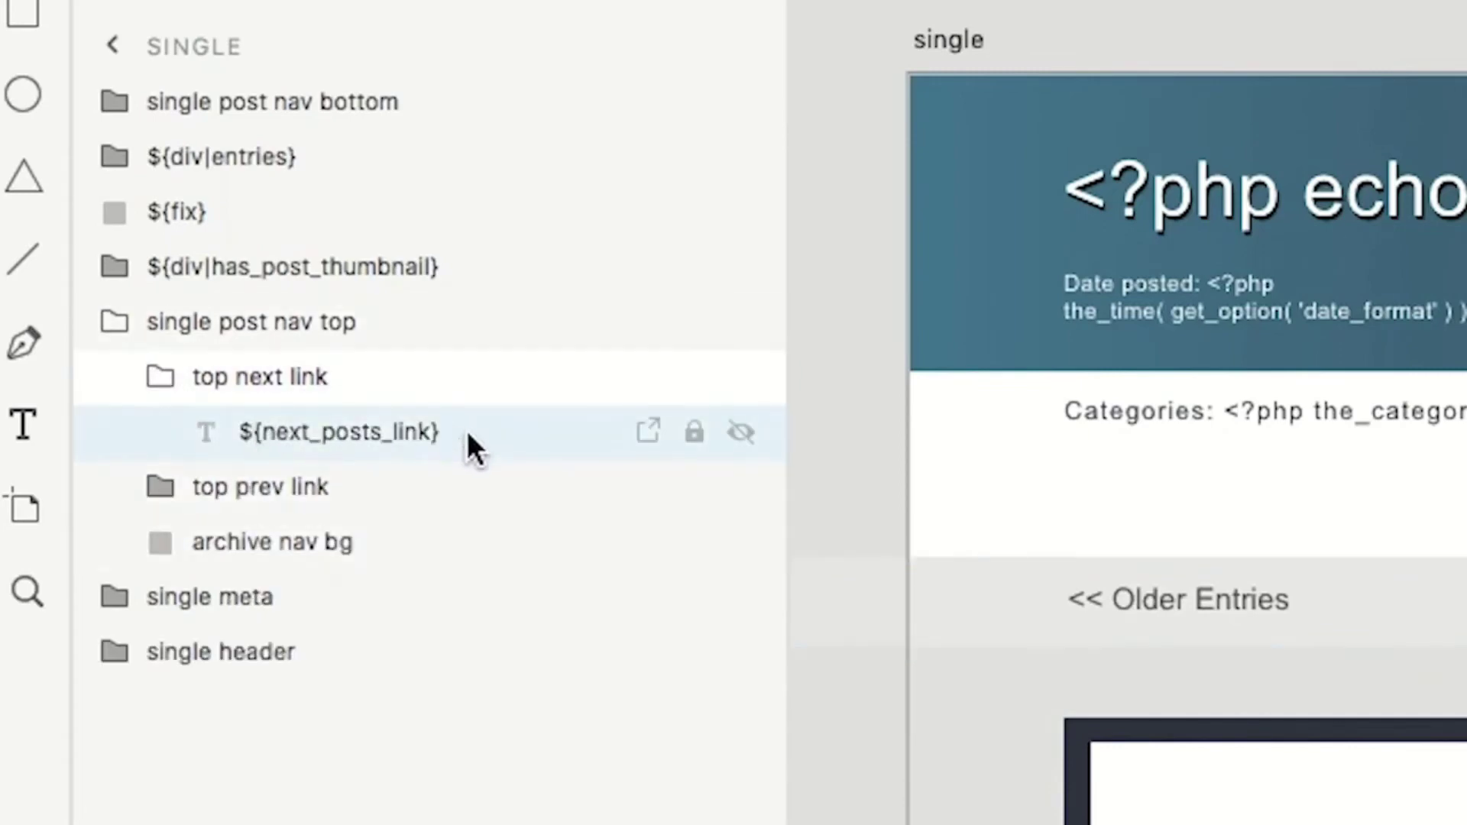
left_click(158, 489)
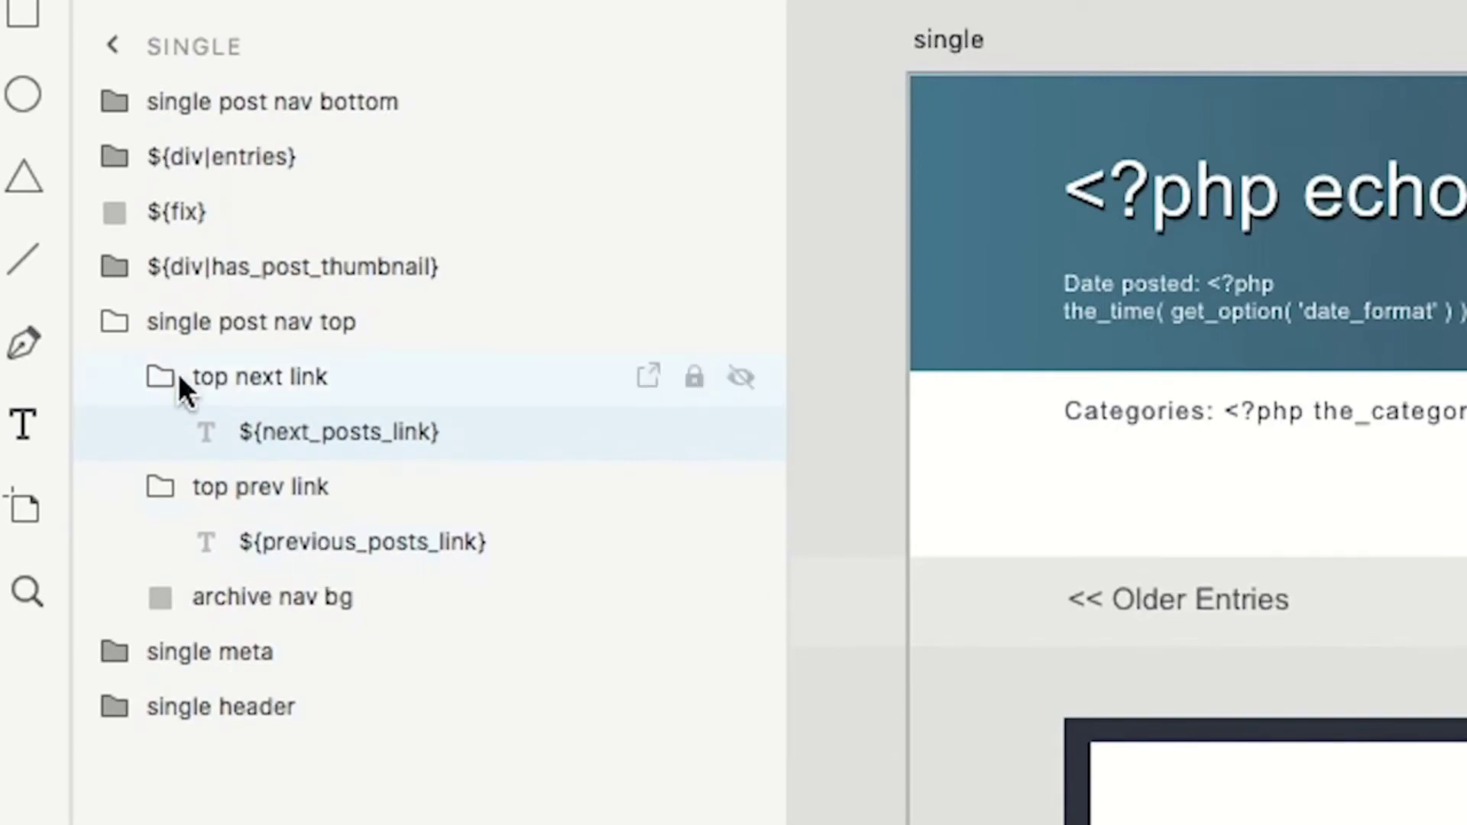
left_click(115, 322)
Expand ${div|has_post_thumbnail} down to the thumbnail group to inspect ${thumbnail} and the ${wp_opt|single_thumb_bg_color} layer, then collapse it
left_click(116, 272)
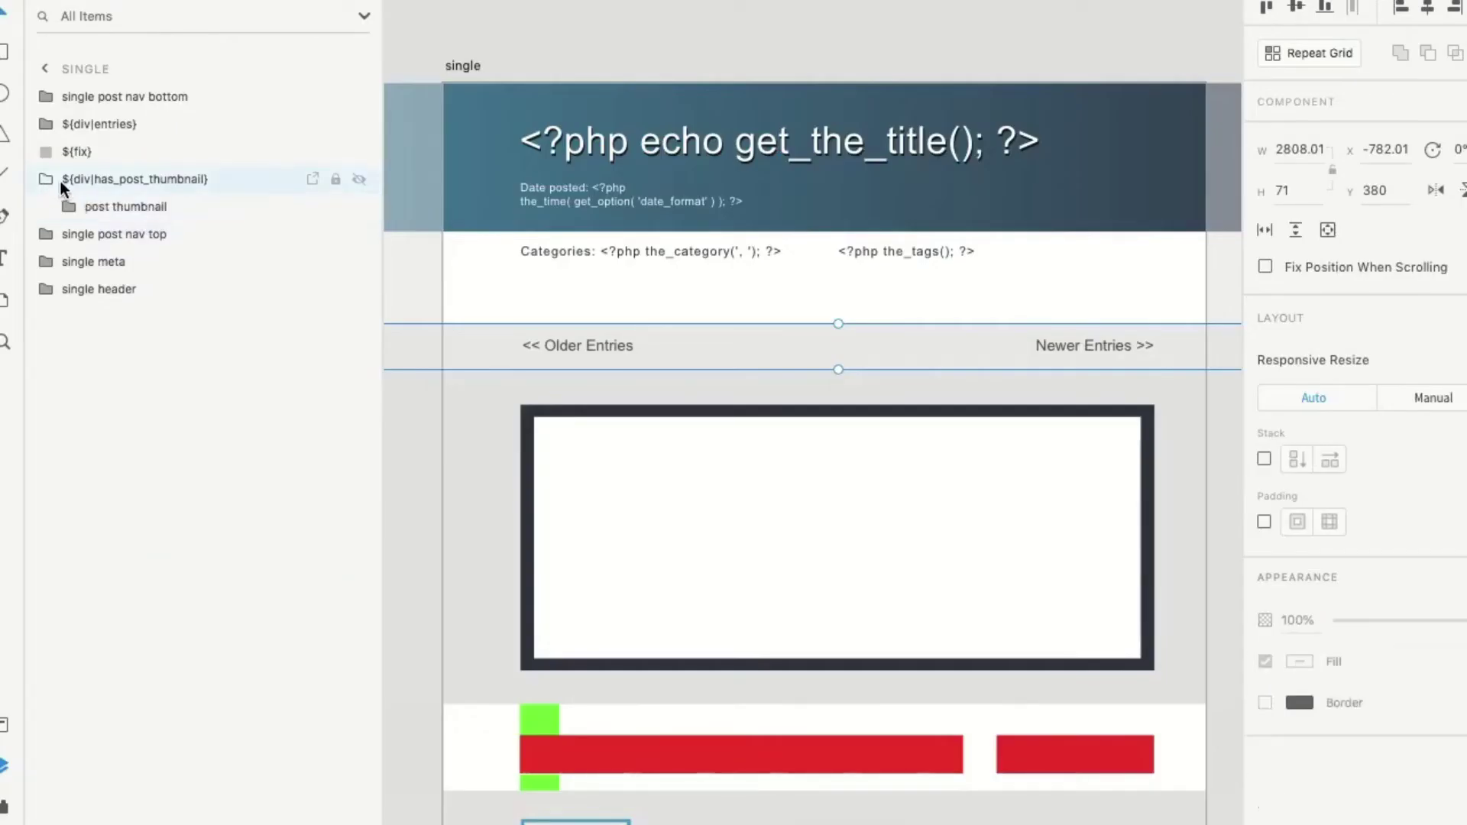
left_click(62, 181)
left_click(74, 207)
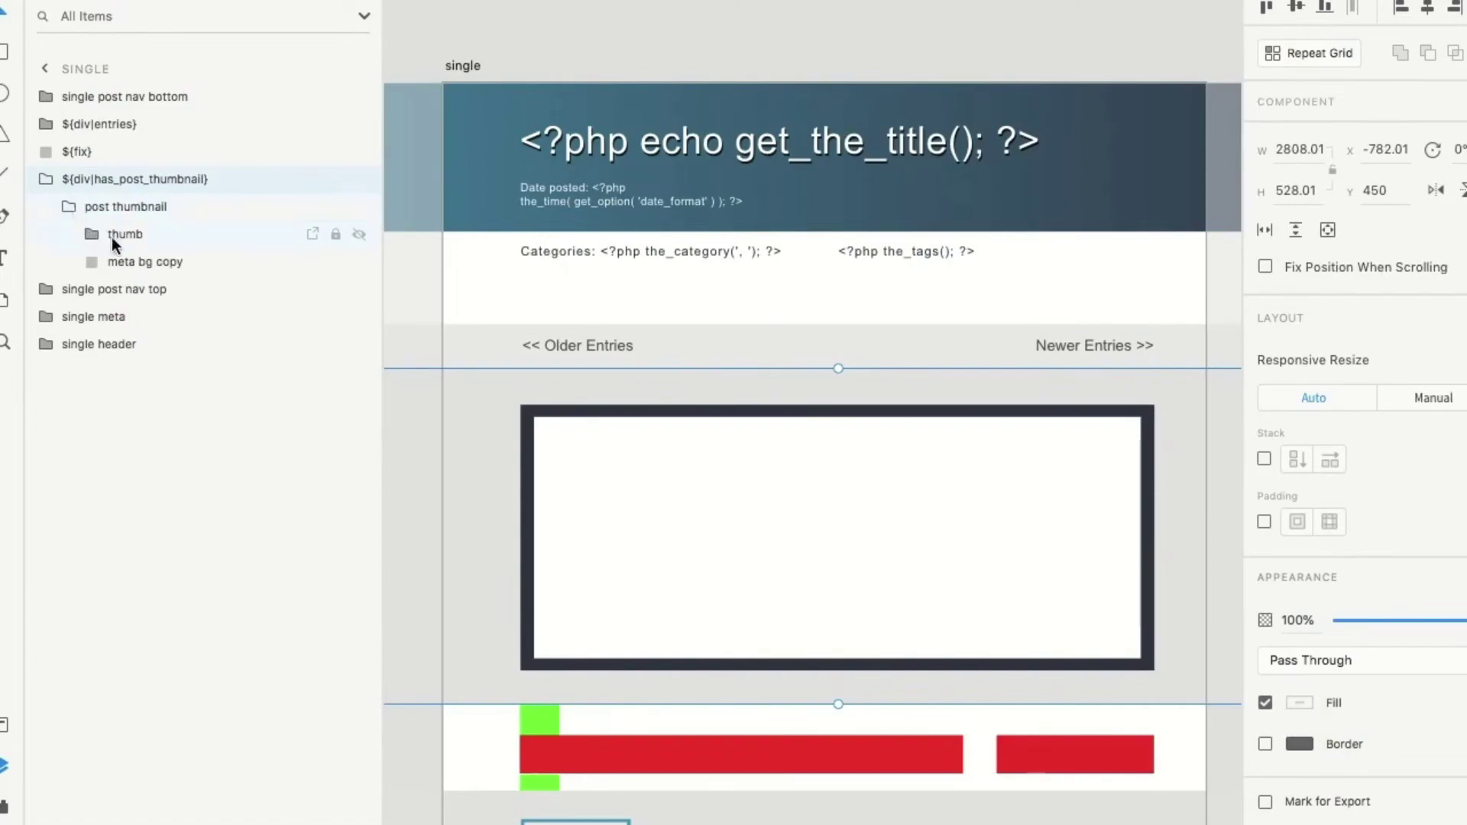
left_click(94, 236)
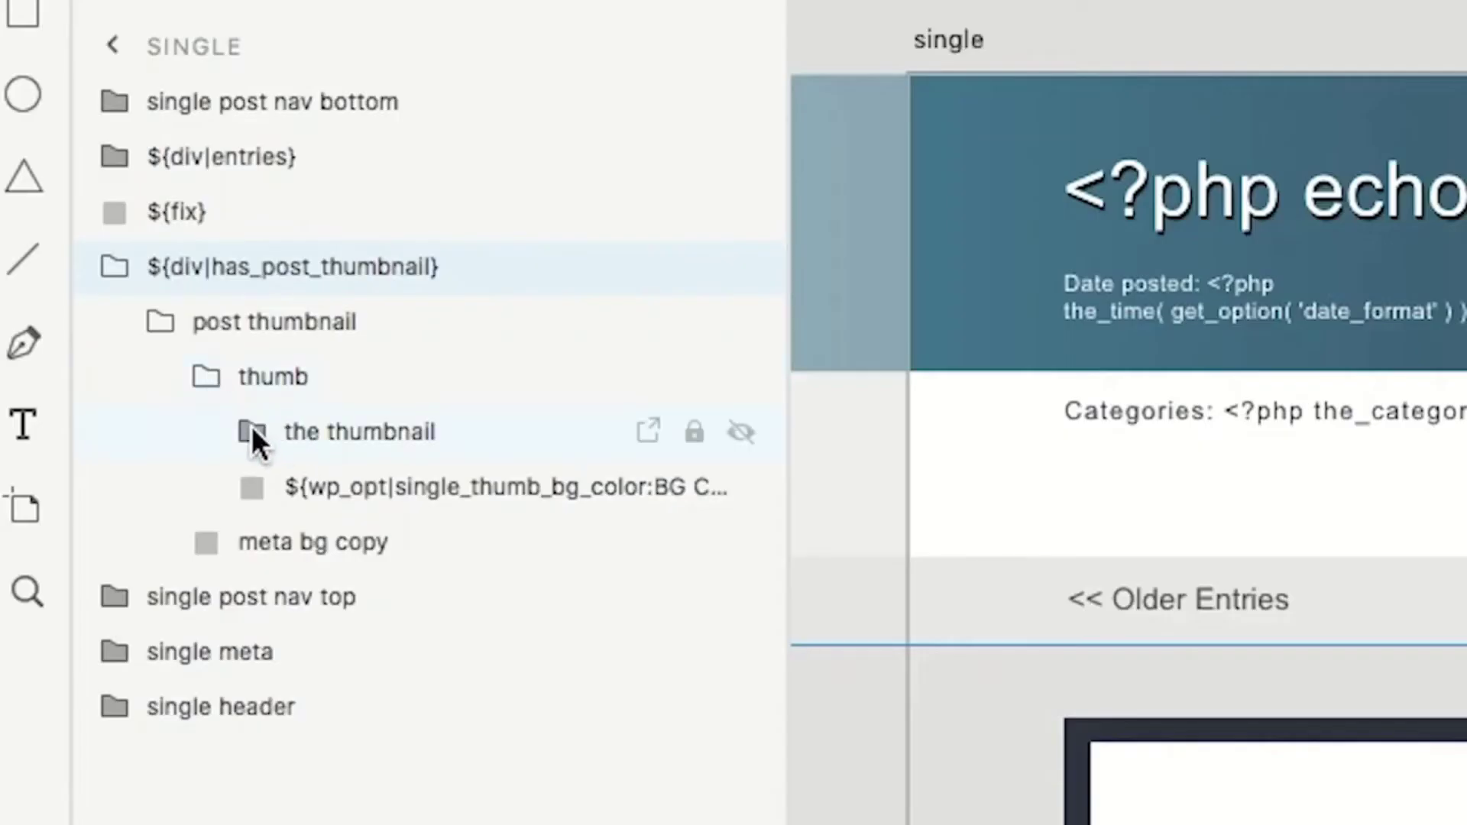
left_click(115, 260)
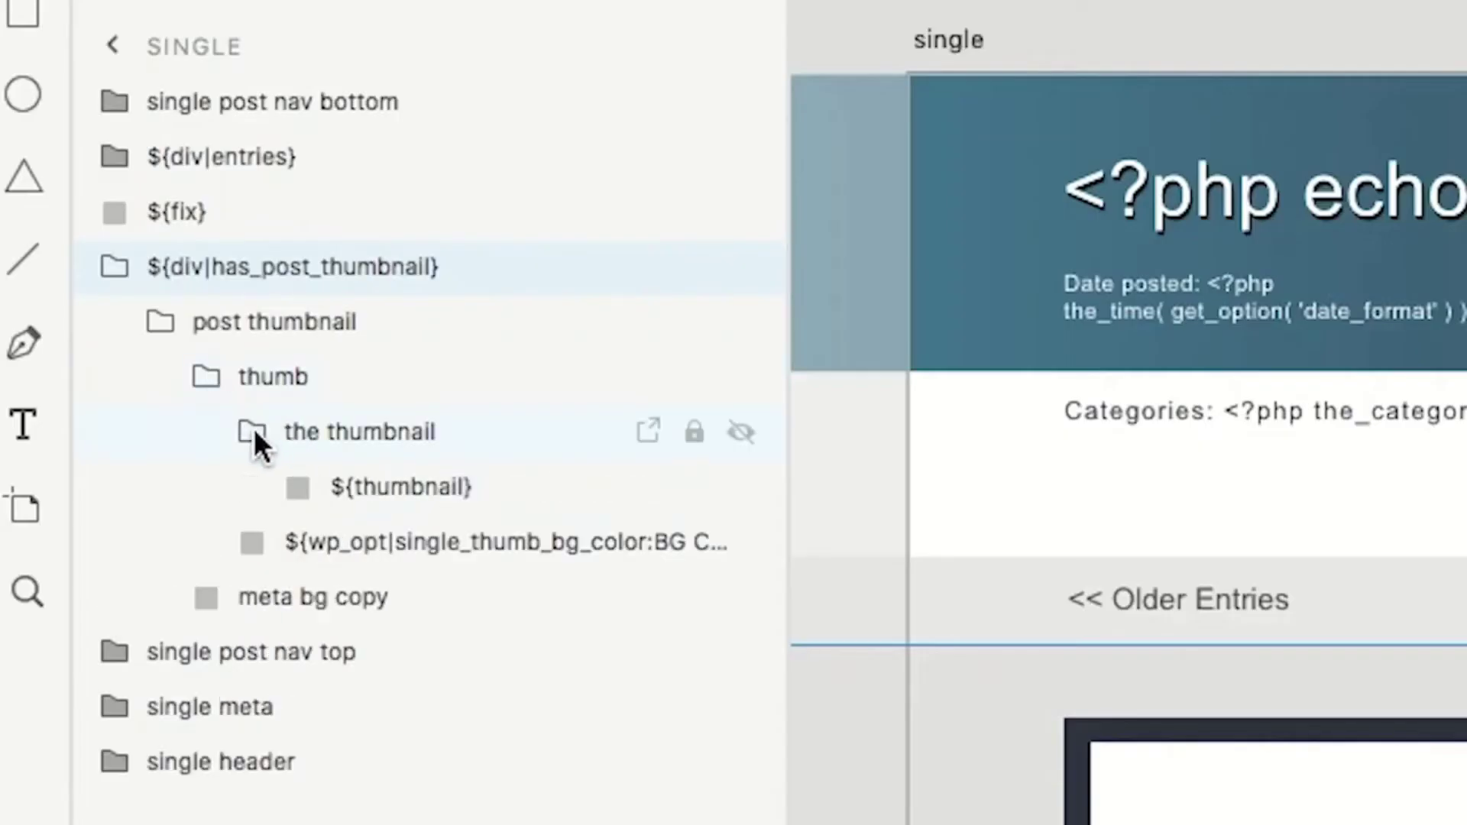
left_click(437, 544)
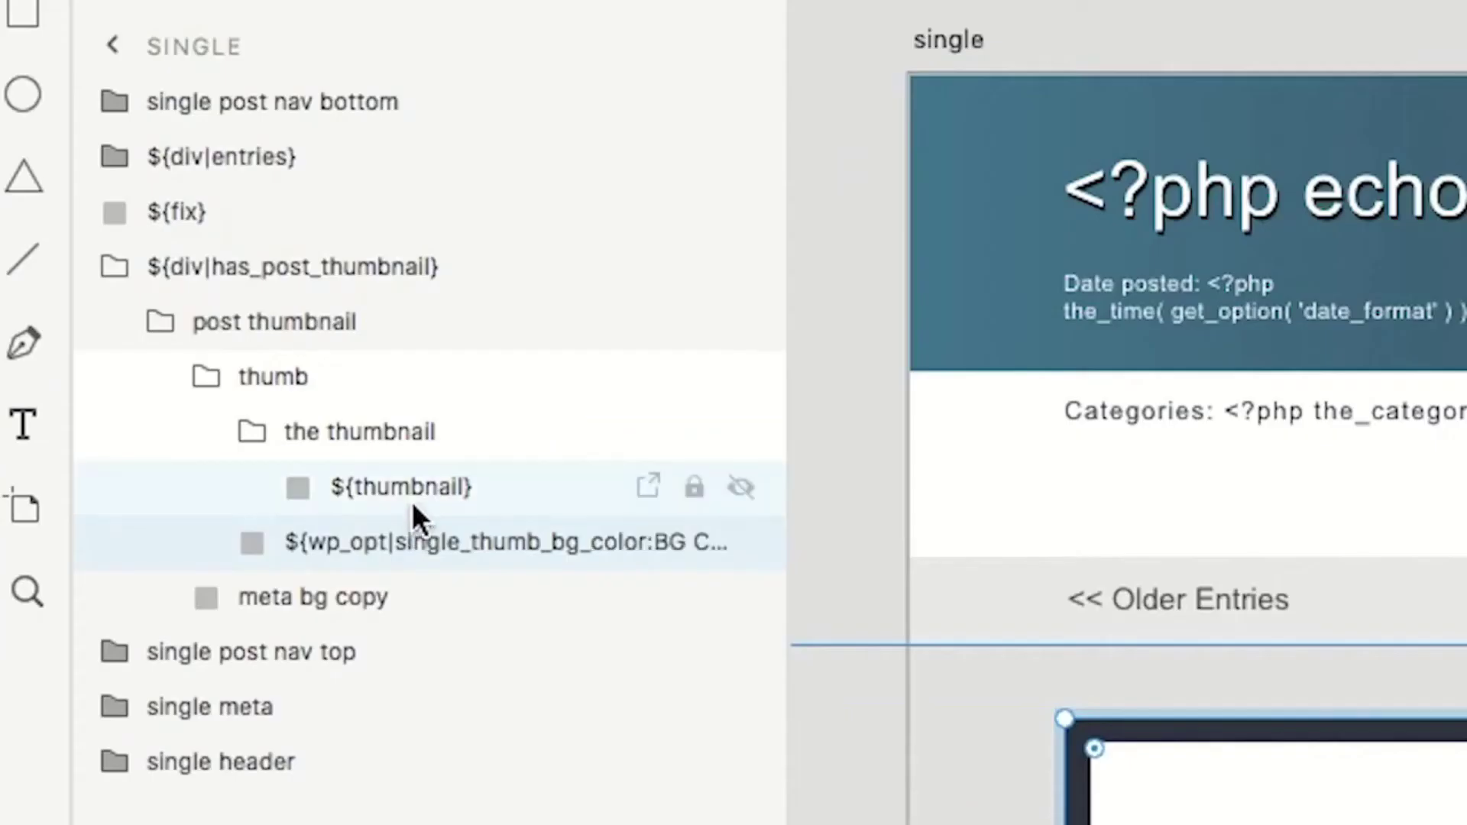
left_click(193, 297)
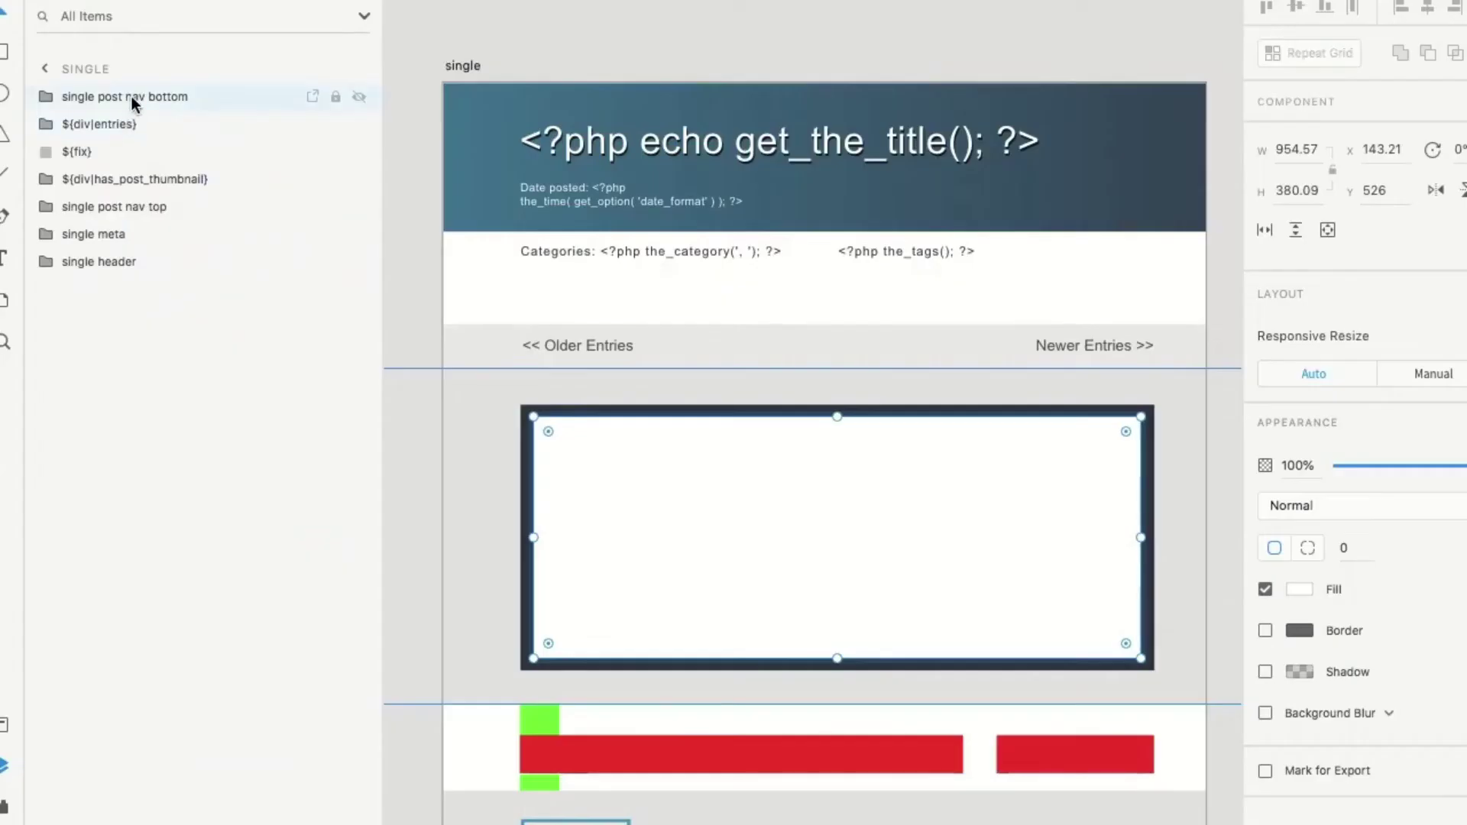
Inspect the single post nav bottom group, then expand ${div|entries} and select its ${get_sidebar} layer
left_click(132, 97)
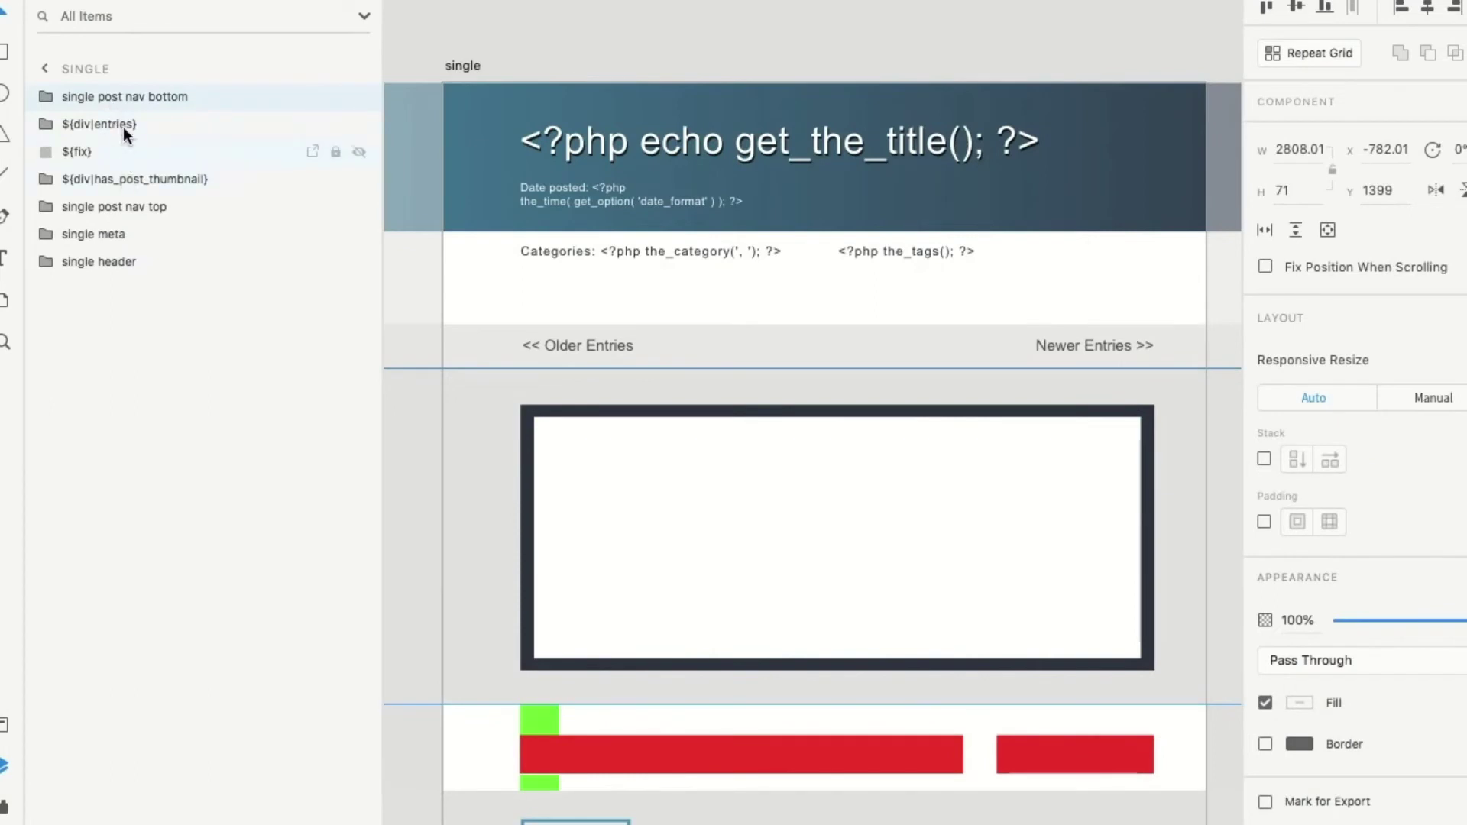
left_click(57, 122)
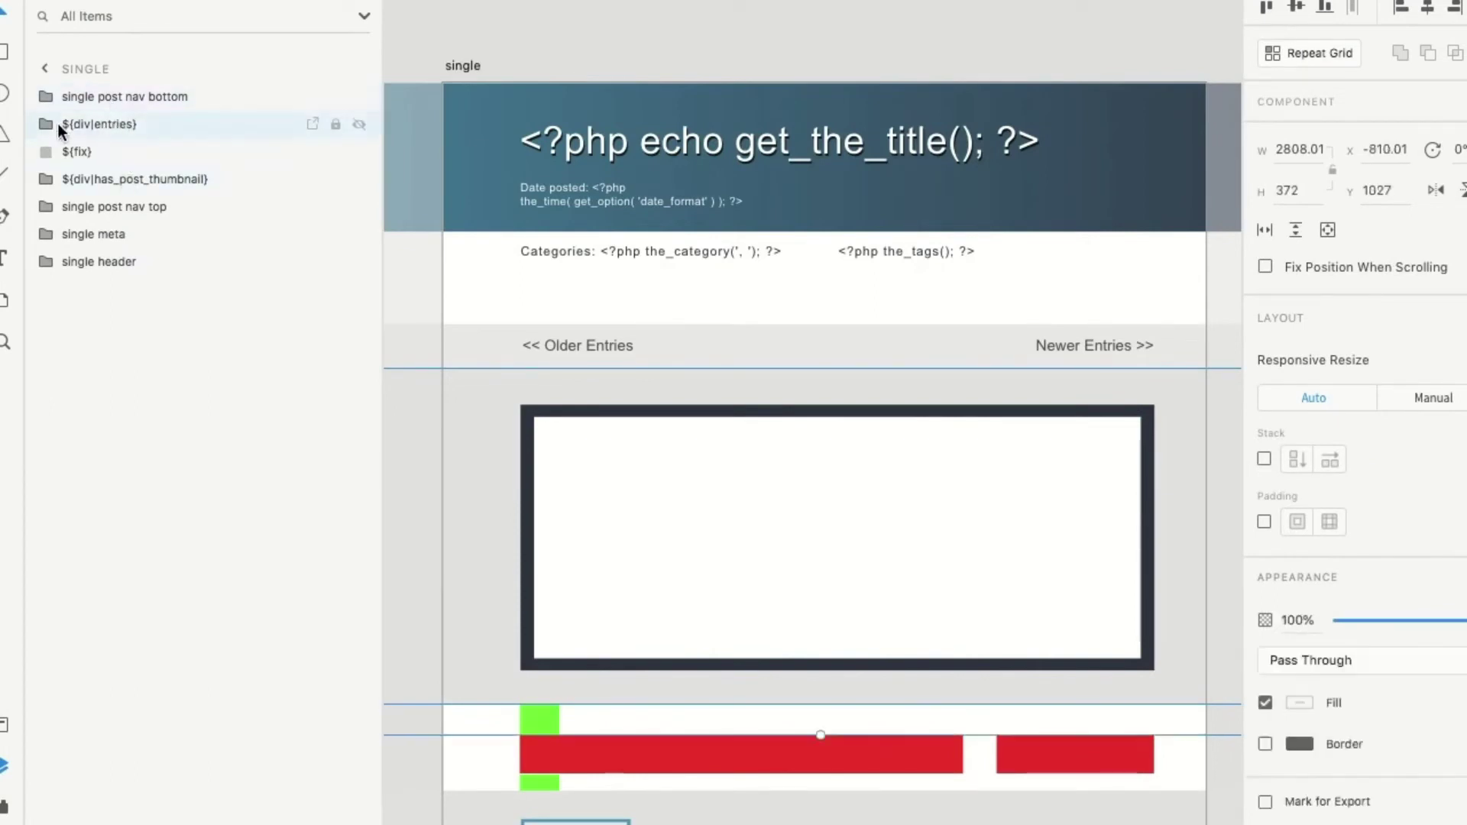
scroll(489, 240, "down", 5)
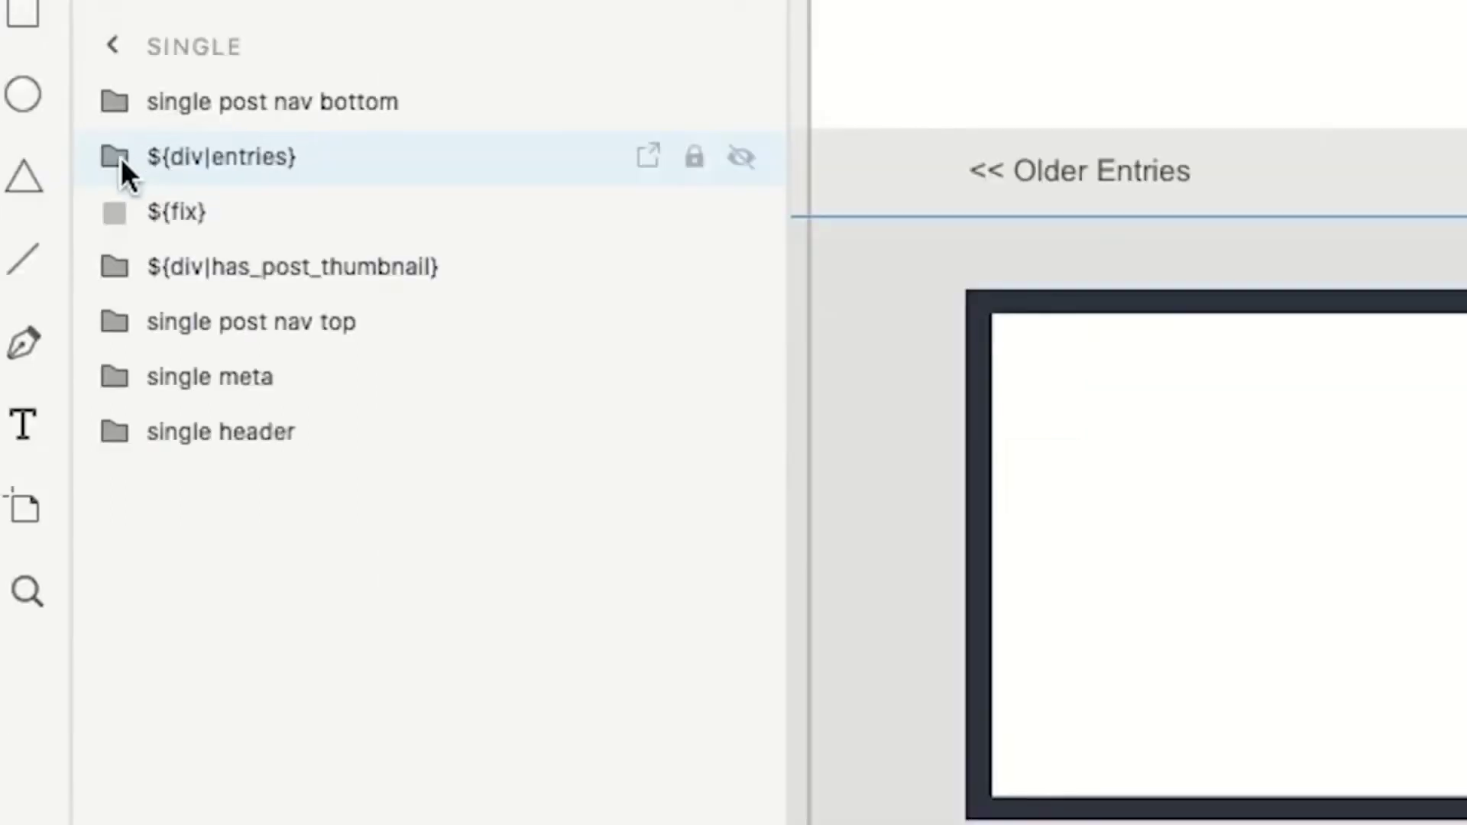
left_click(121, 157)
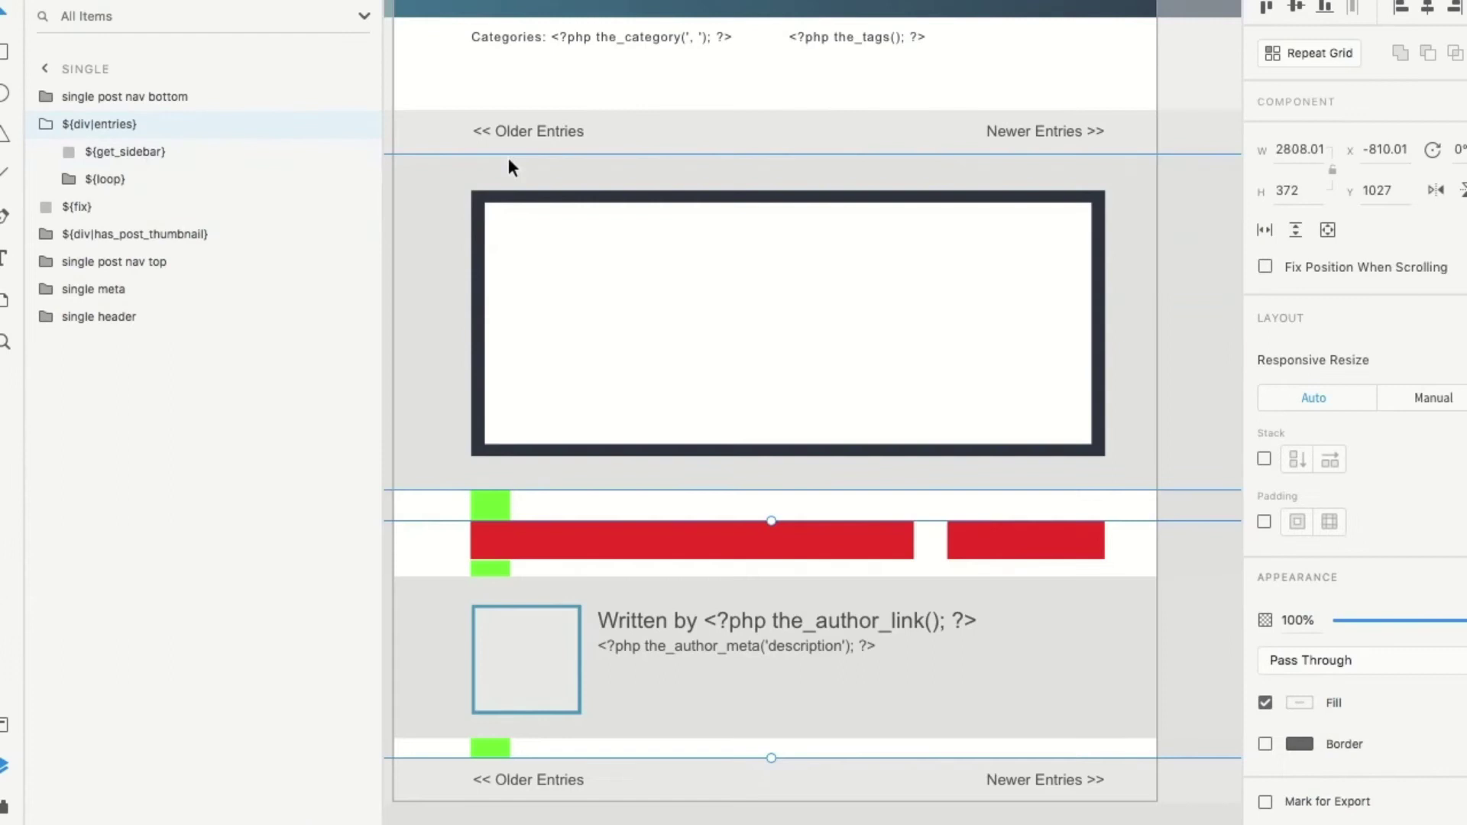
scroll(507, 158, "left", 2)
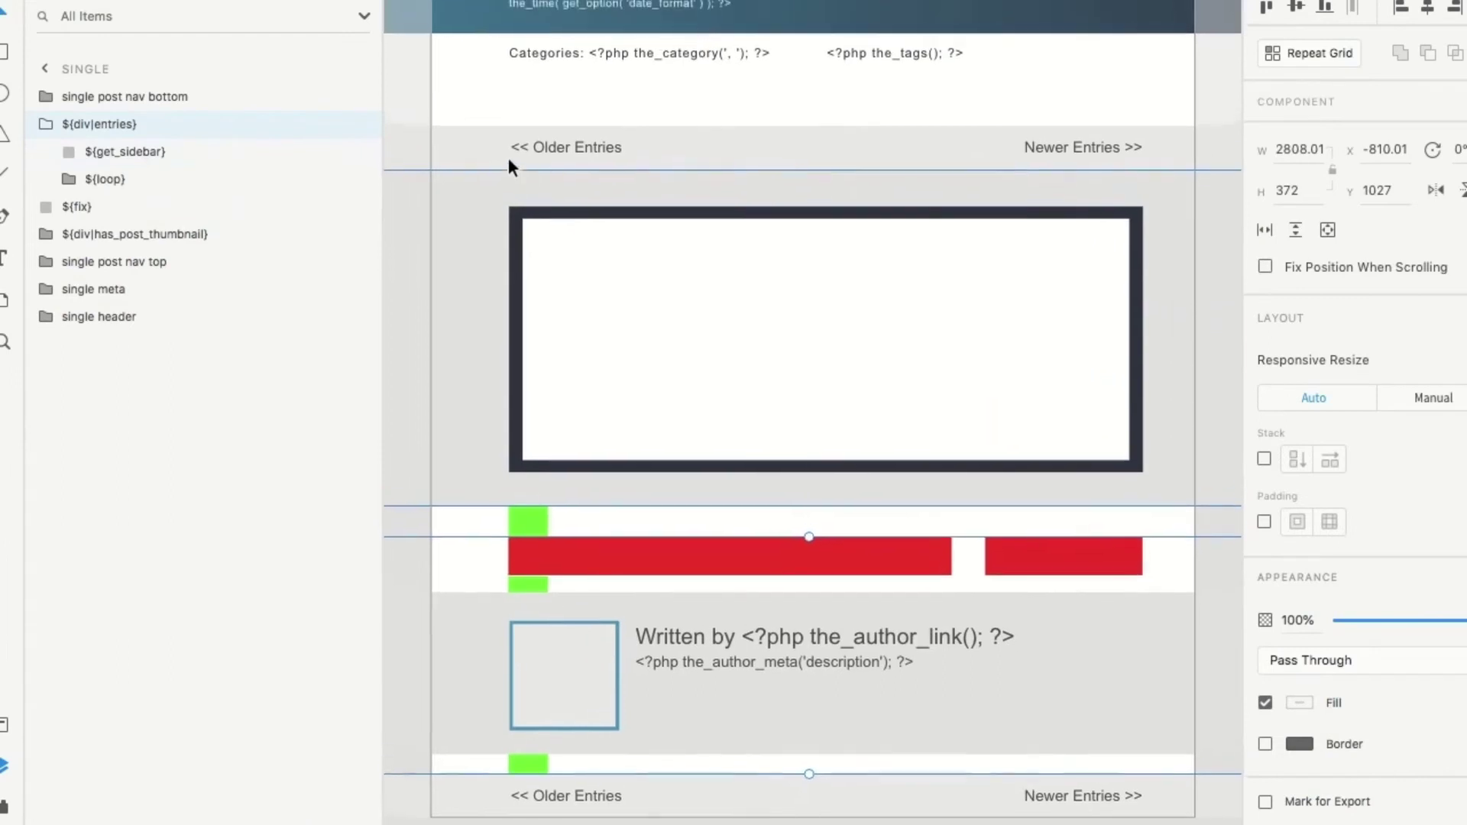
left_click(155, 154)
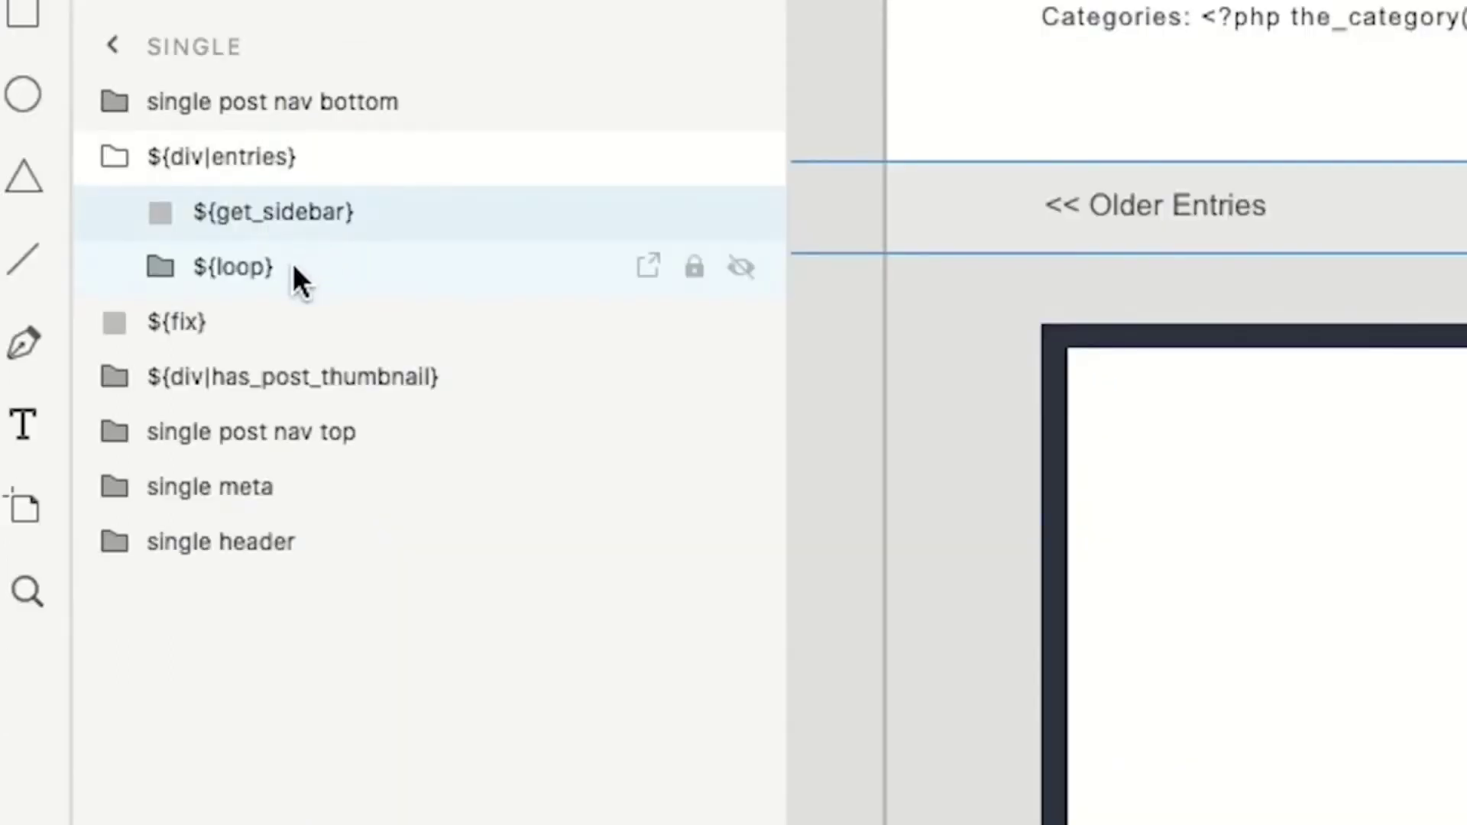
Expand the ${loop} group and inspect its ${div|comments_open}, ${div|author} and ${div|entry} groups
left_click(295, 267)
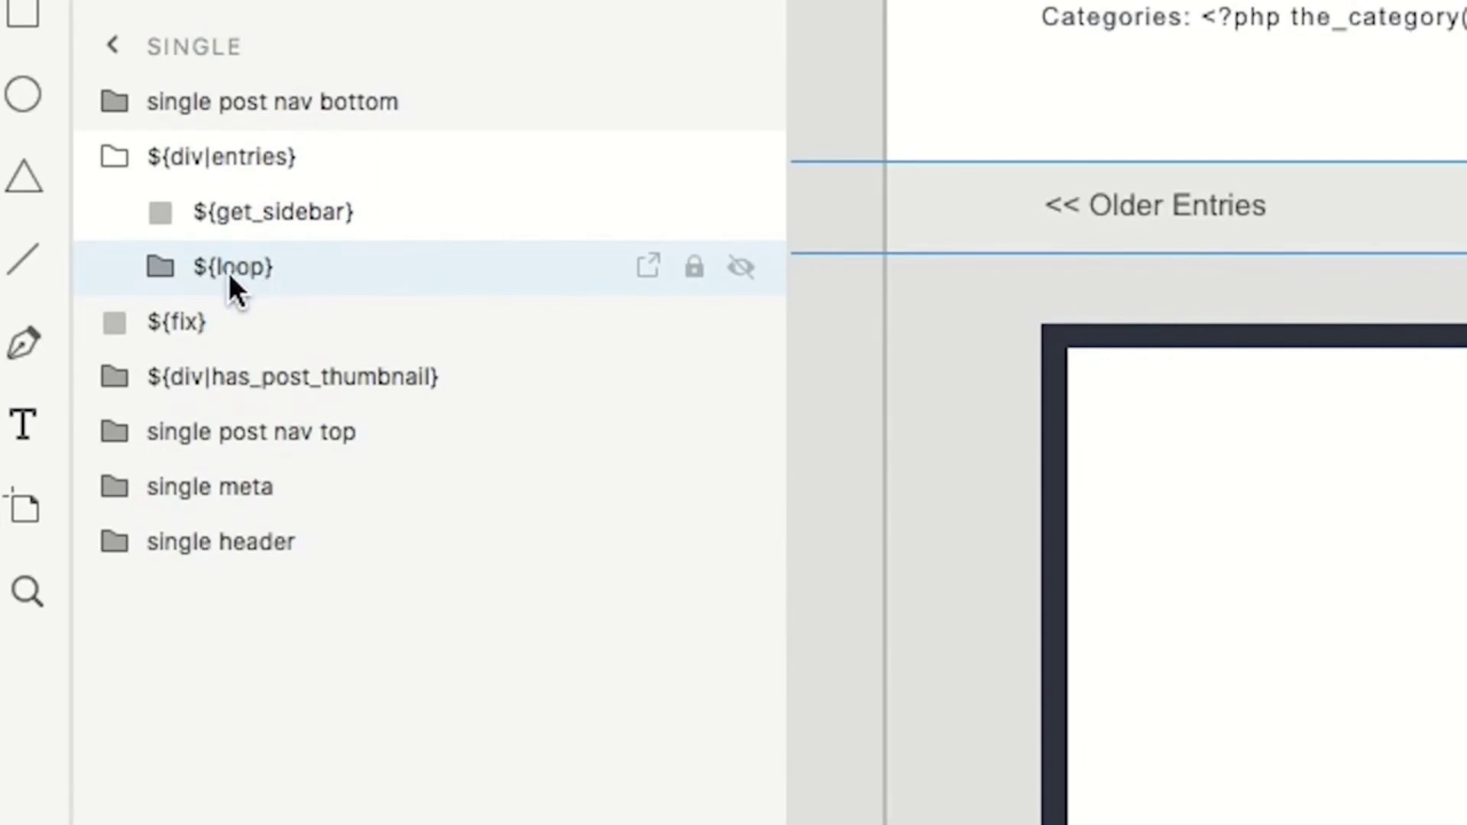
left_click(164, 268)
left_click(245, 314)
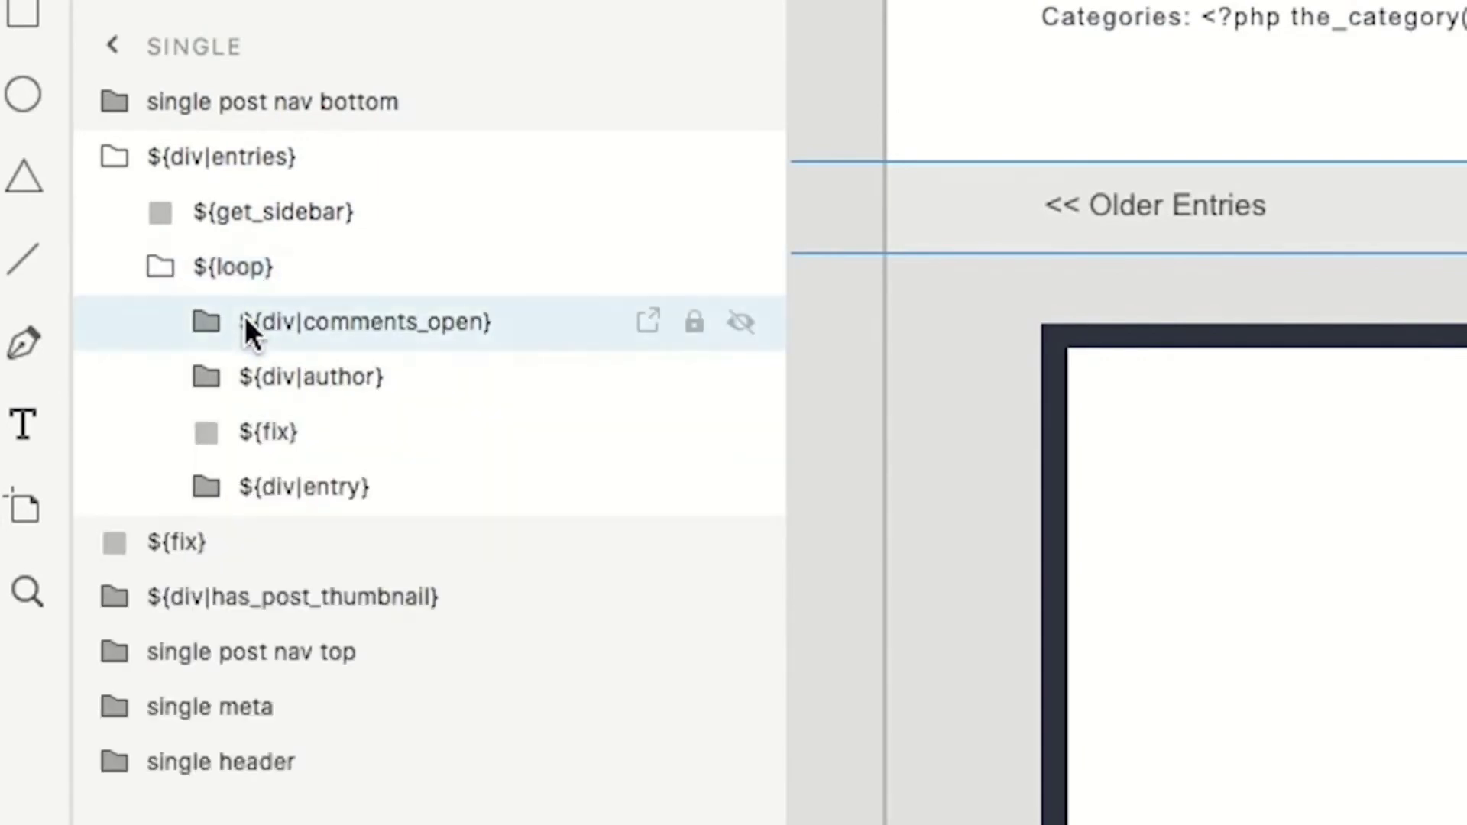
left_click(231, 377)
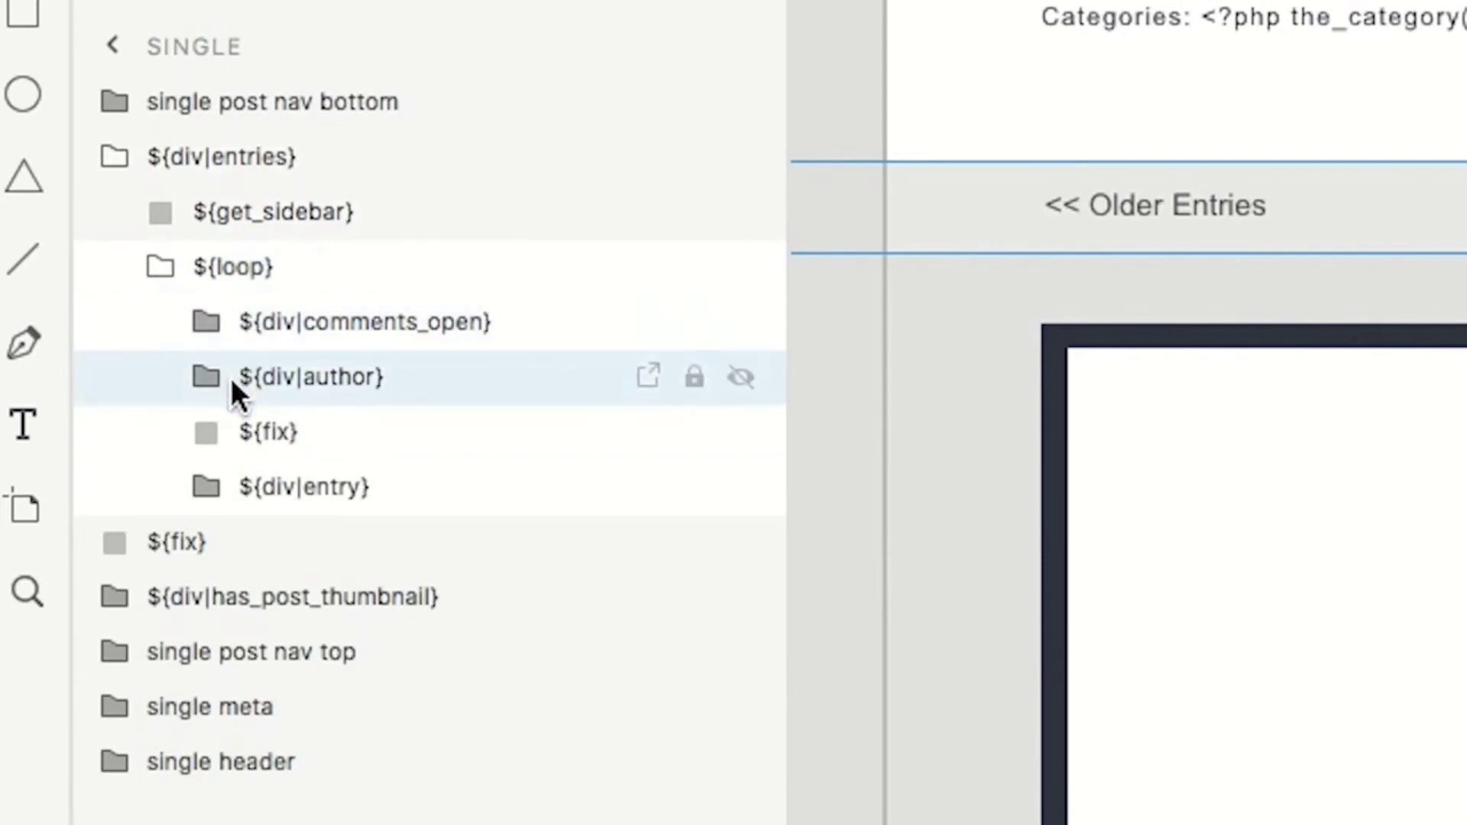
left_click(223, 477)
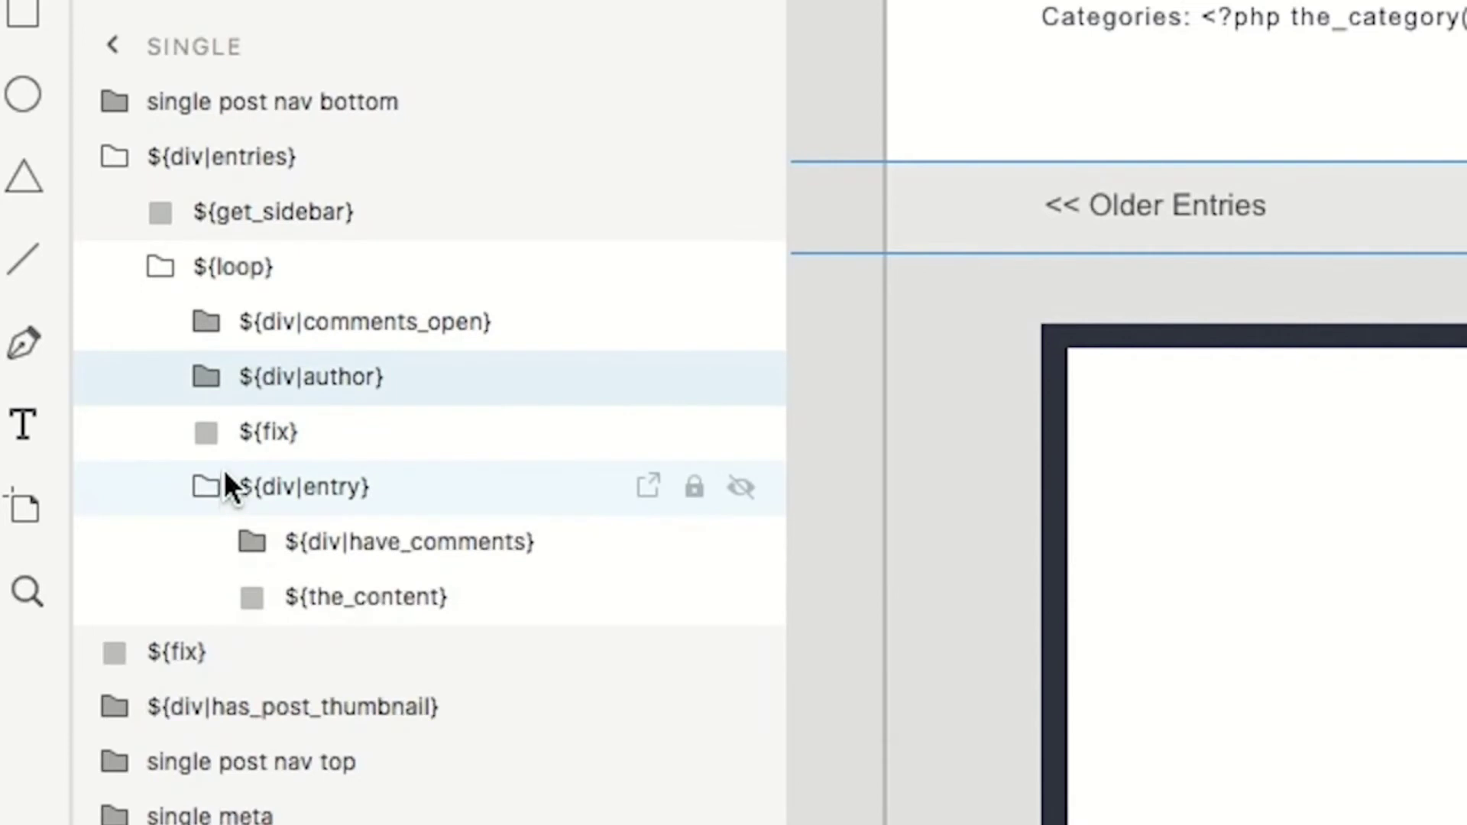
left_click(224, 476)
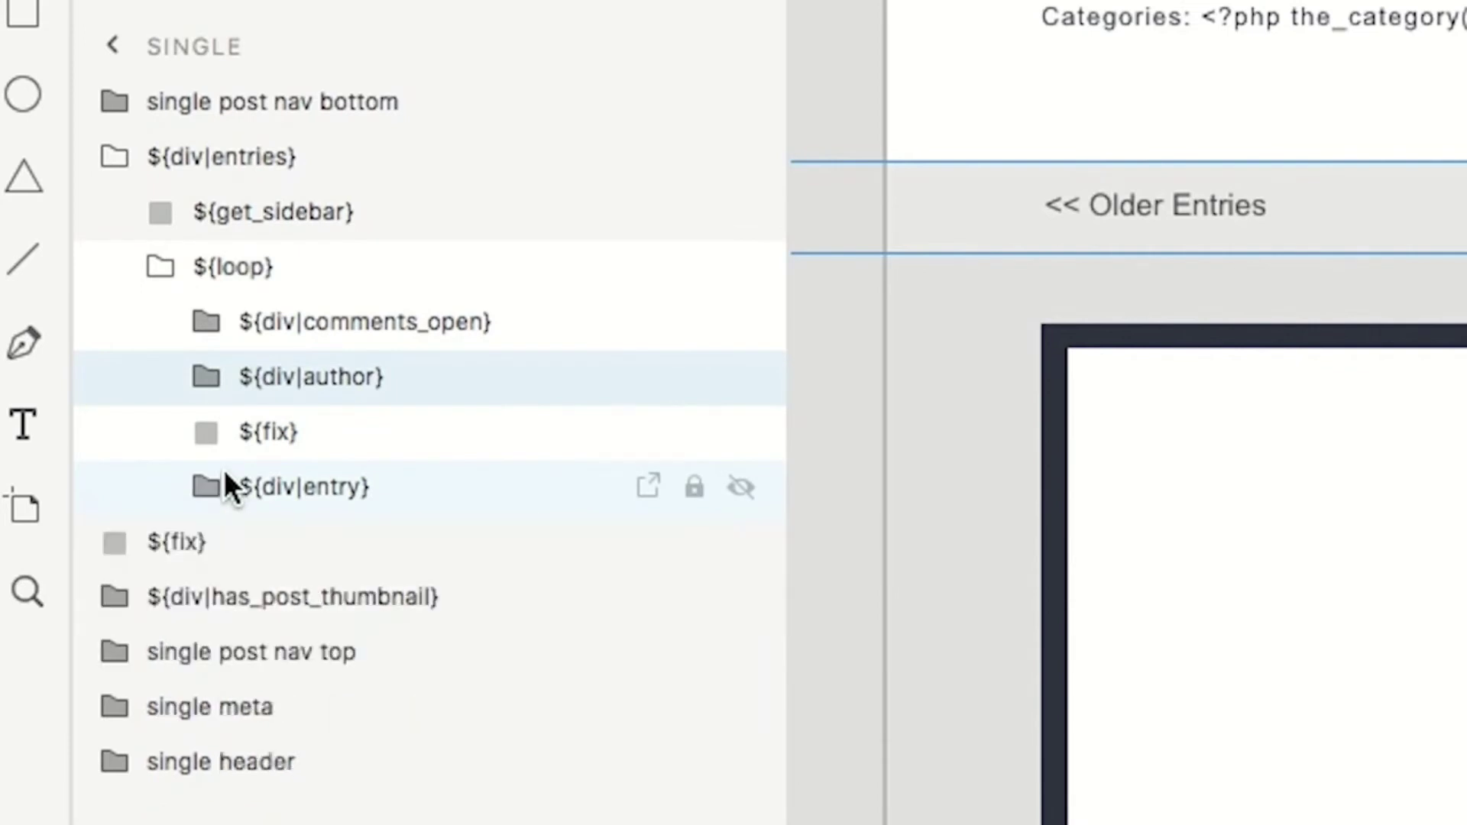
left_click(331, 491)
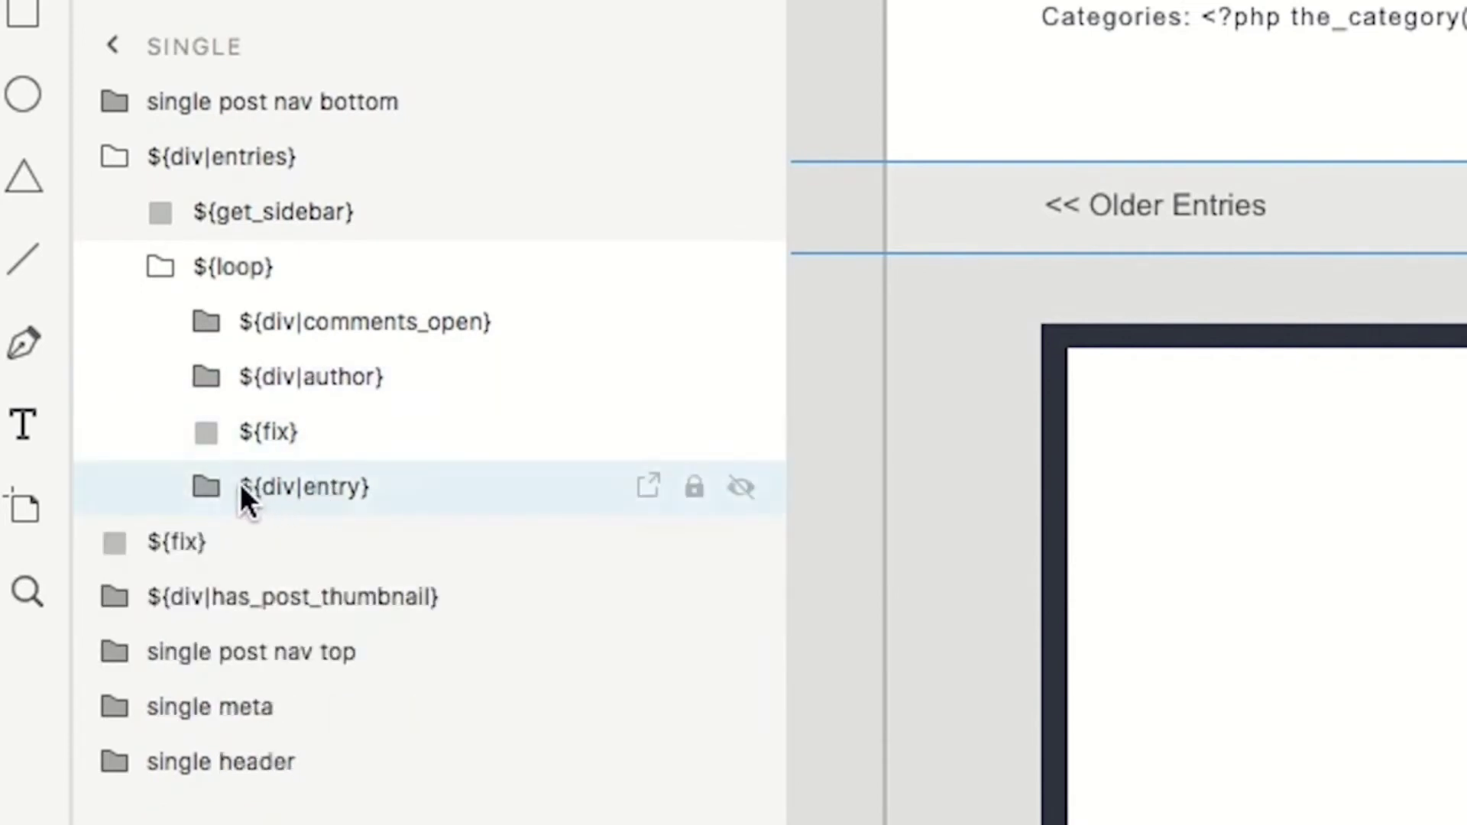
Expand ${div|entry} and ${div|have_comments} to inspect the ${comments_popup_link} and ${the_content} layers, then collapse both groups
left_click(218, 488)
left_click(347, 534)
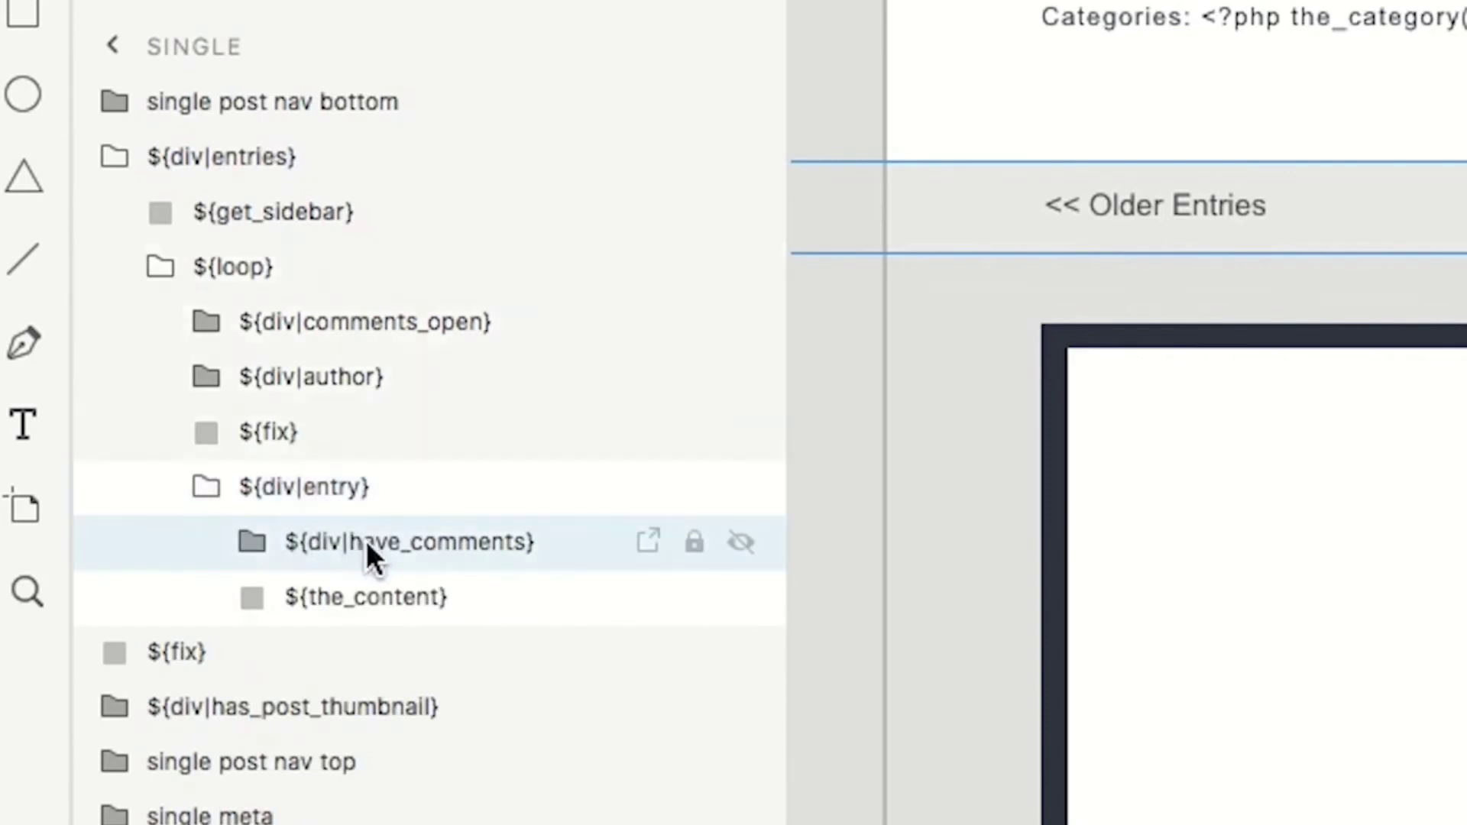
left_click(258, 543)
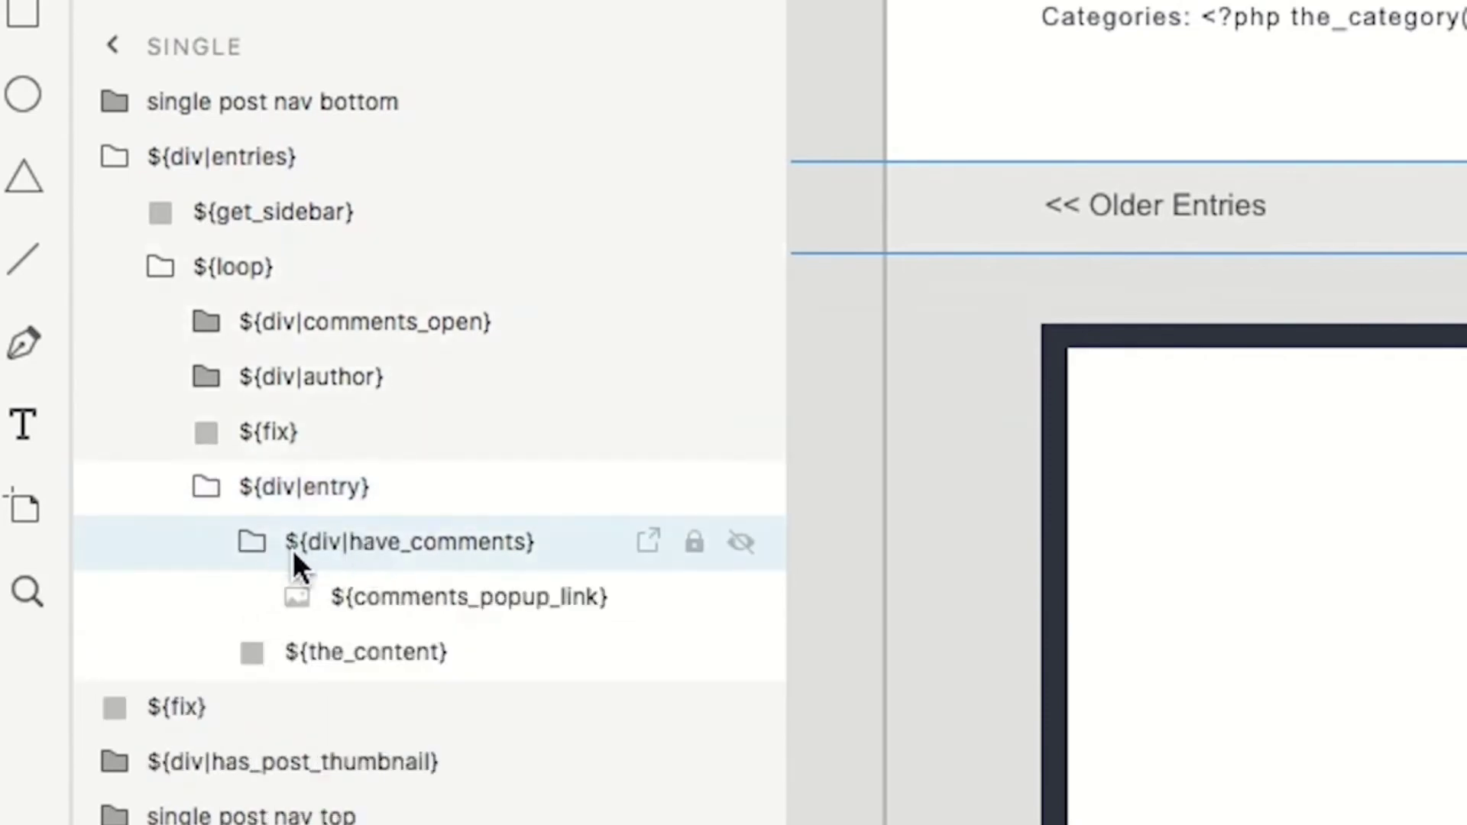
left_click(405, 595)
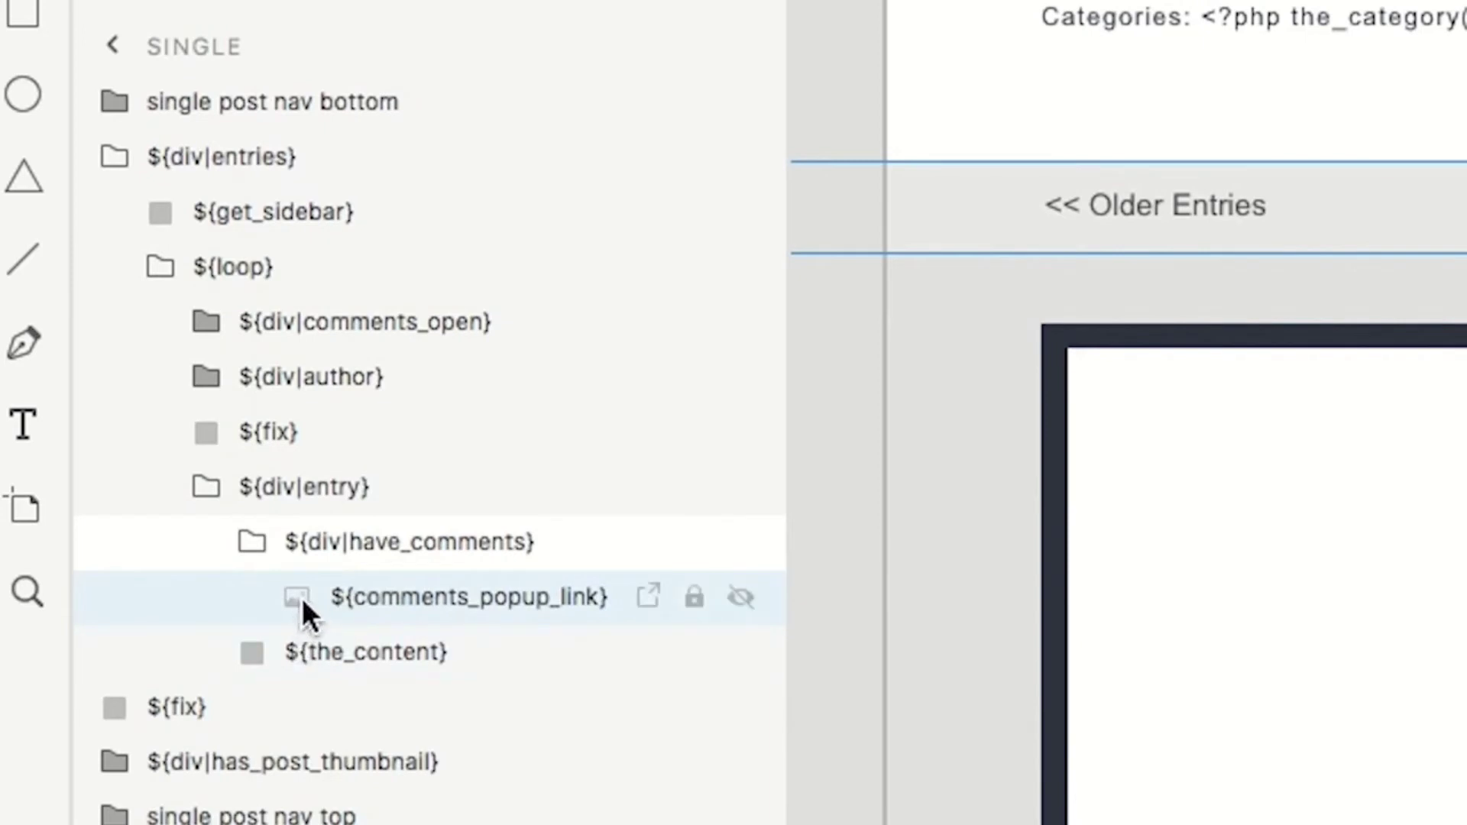
left_click(263, 650)
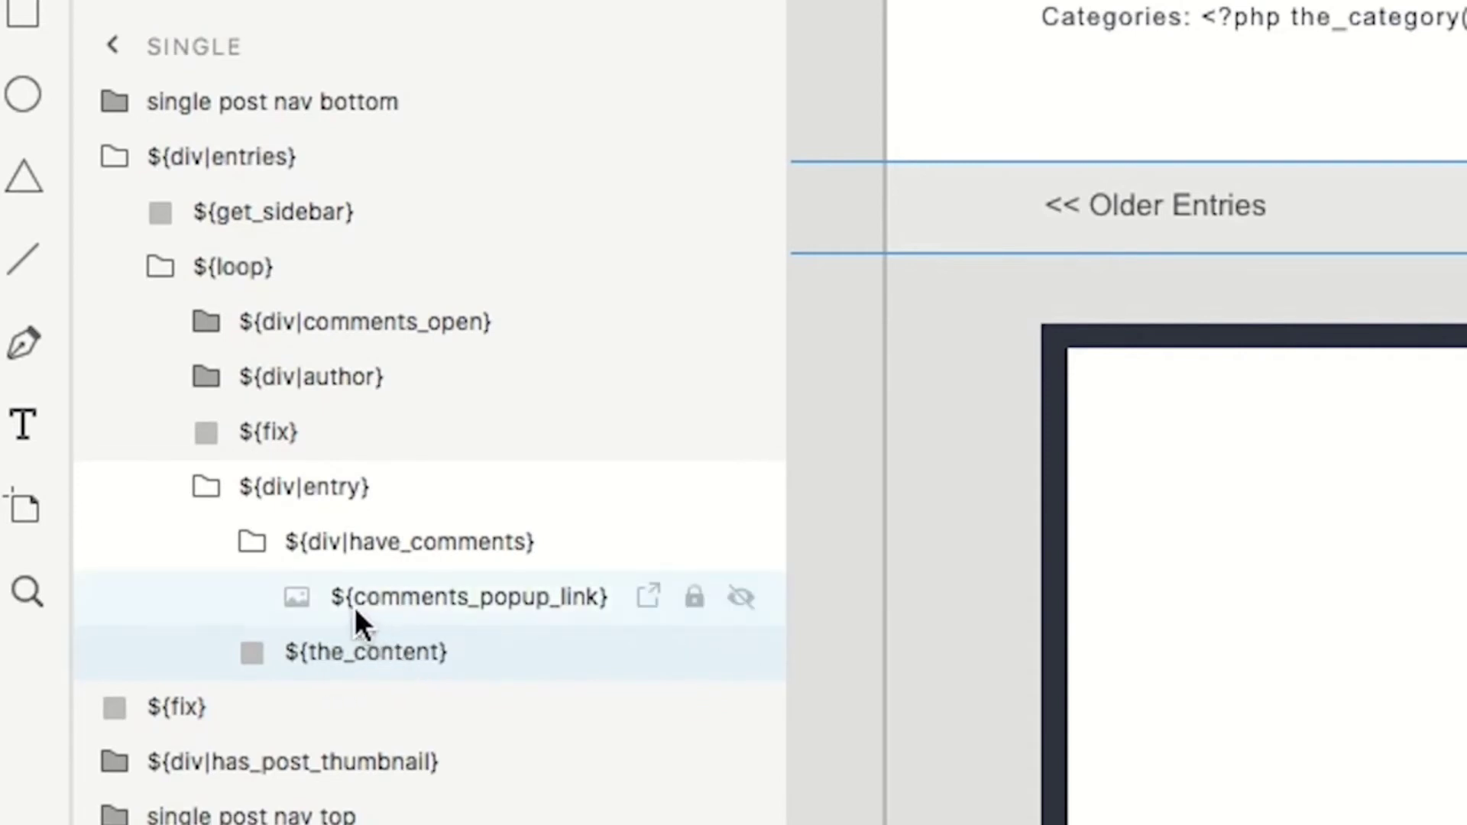
double_click(519, 603)
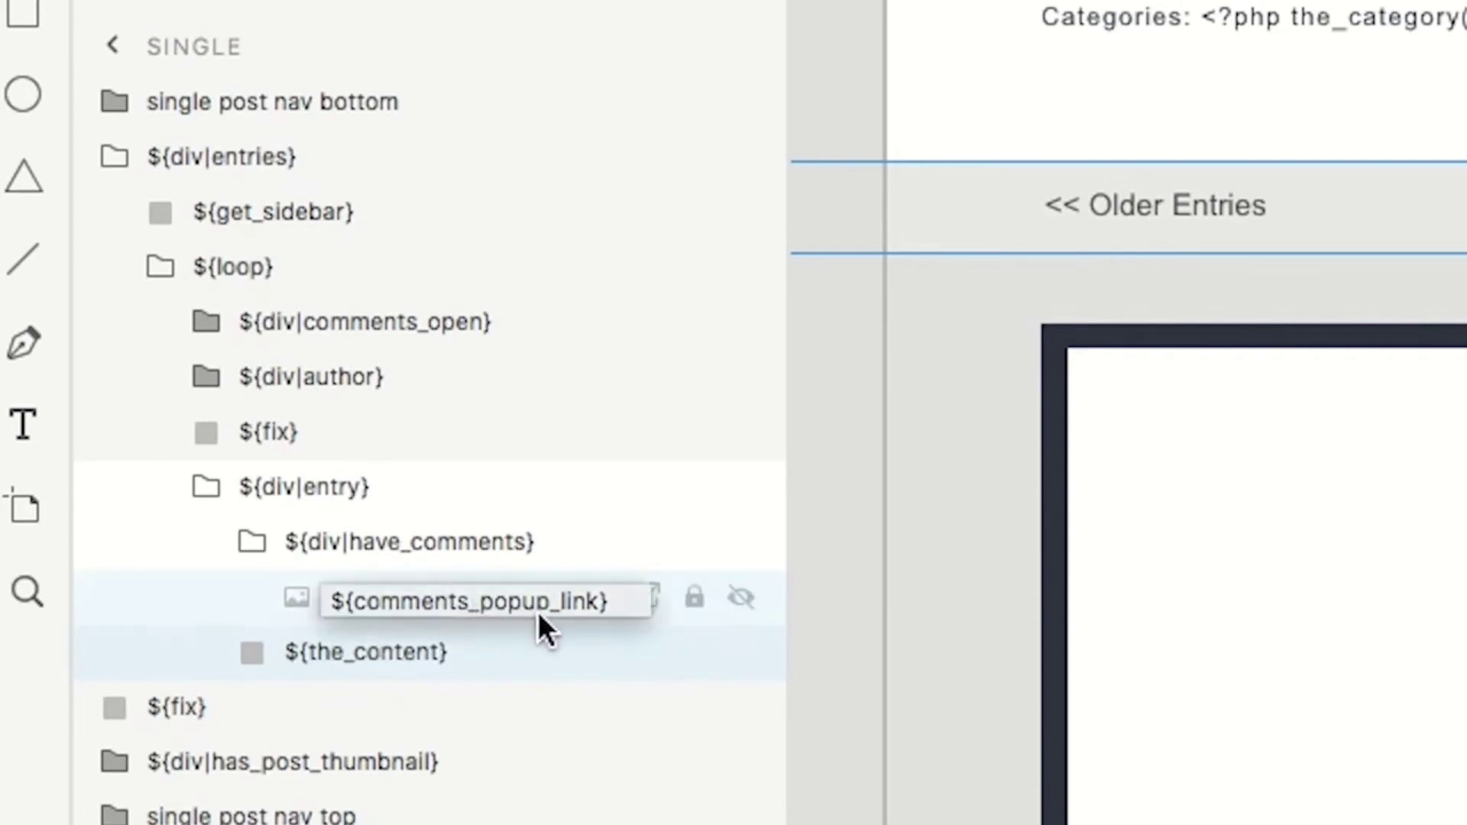
key("Return")
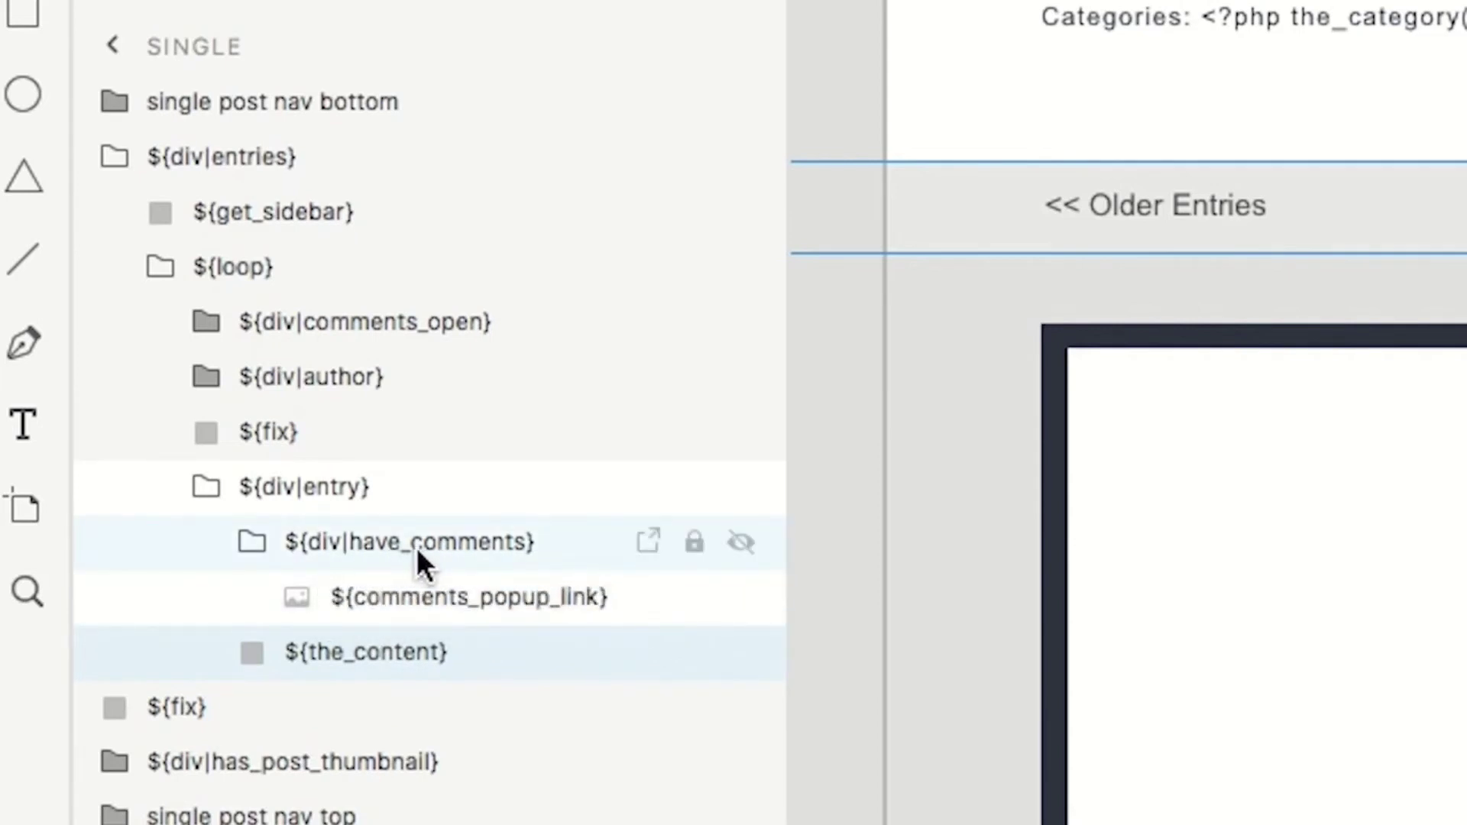
left_click(263, 540)
left_click(205, 492)
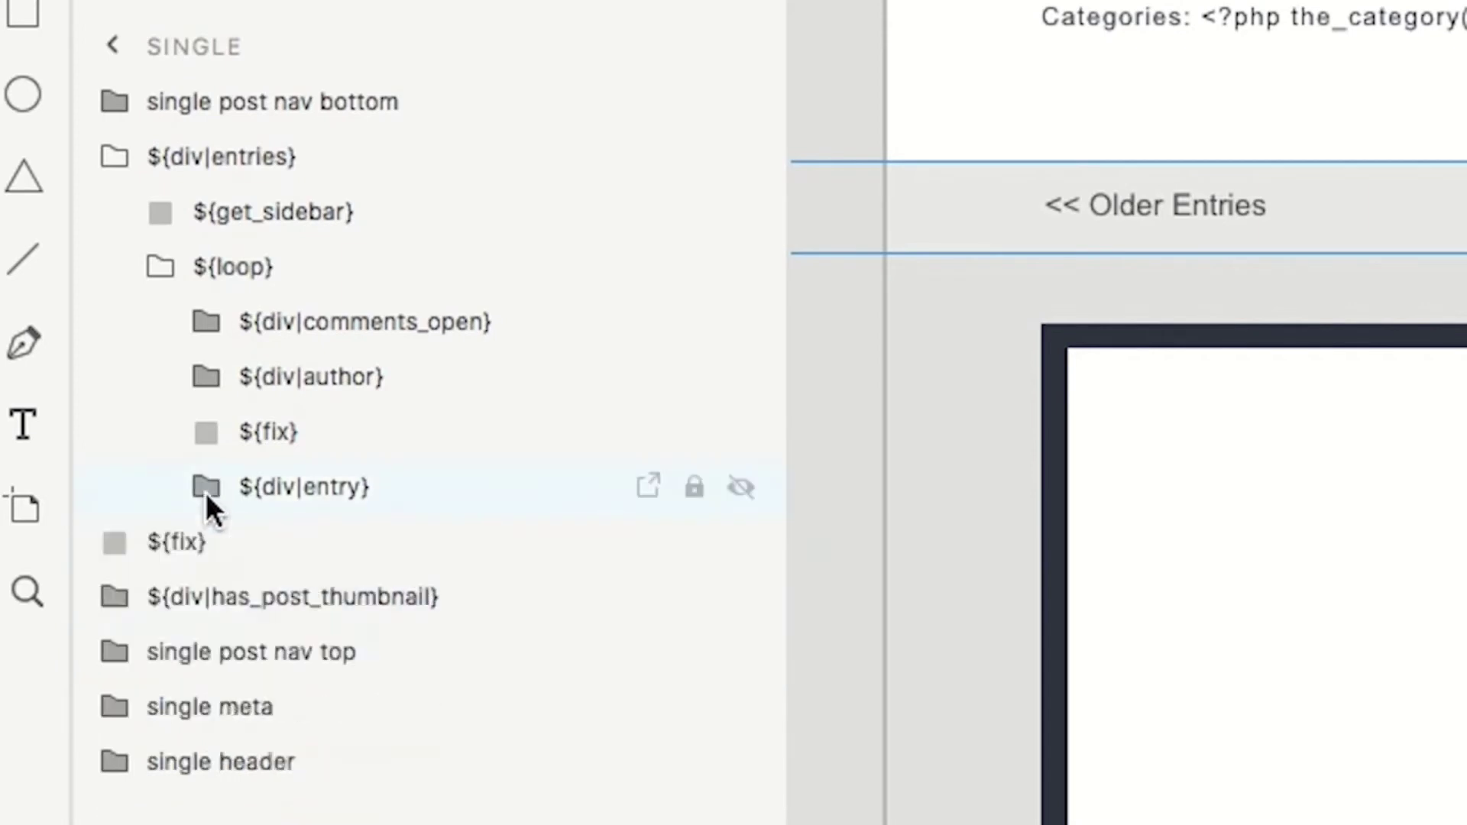
Expand ${div|author} down to the author image group and inspect its ${get_author_avatar} layer
left_click(205, 379)
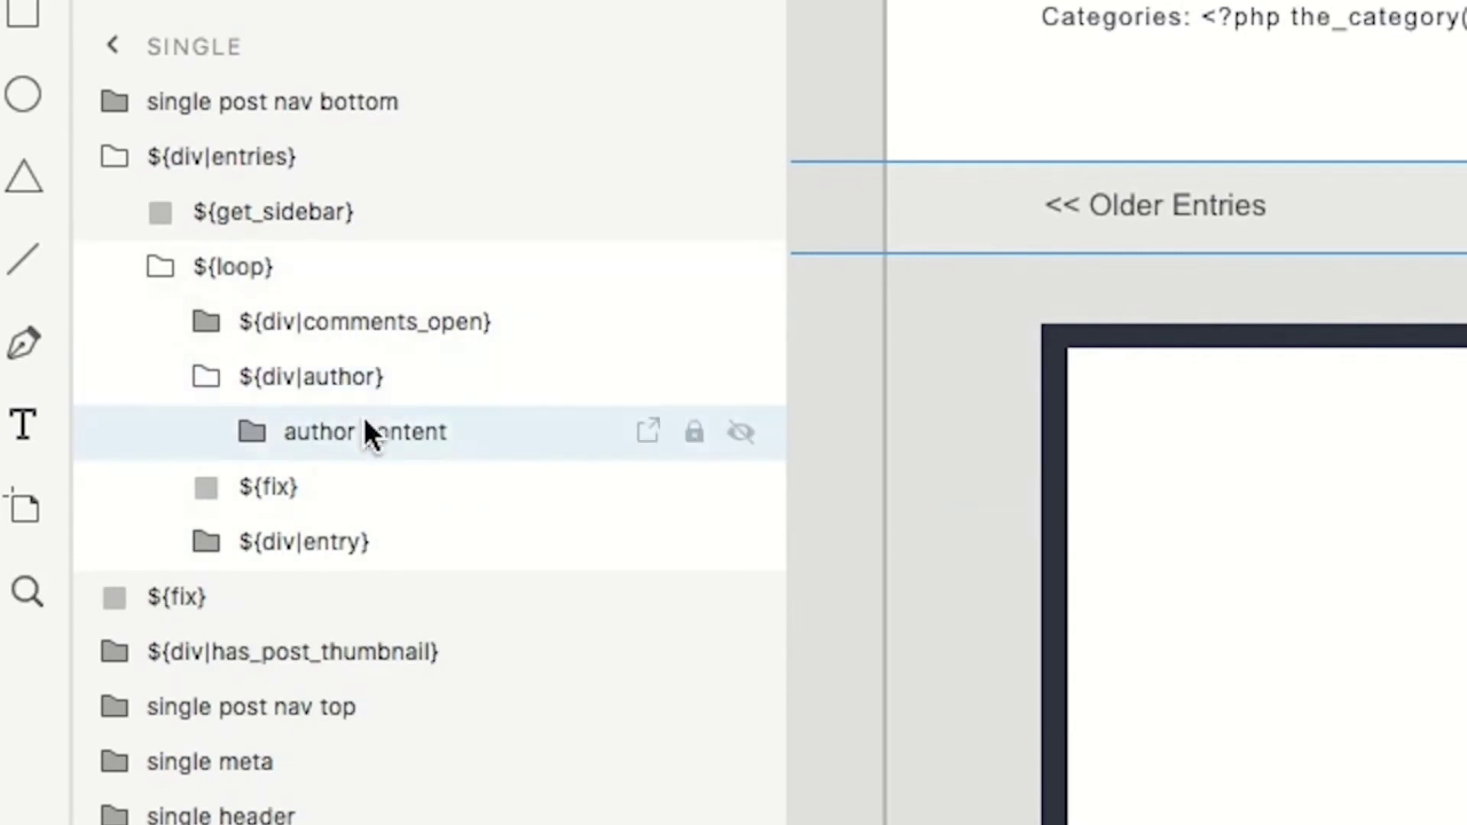
left_click(258, 434)
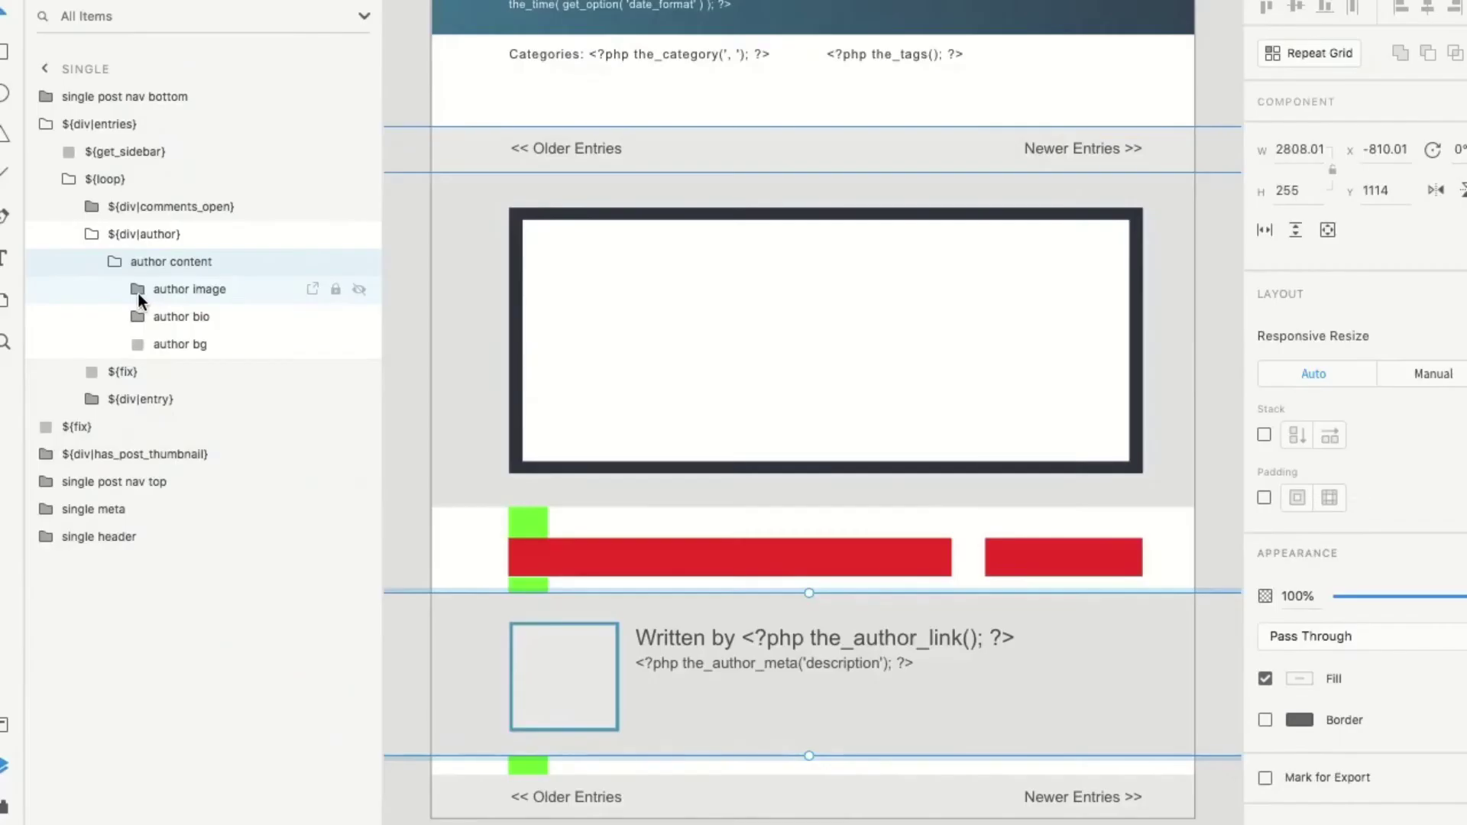
left_click(302, 498)
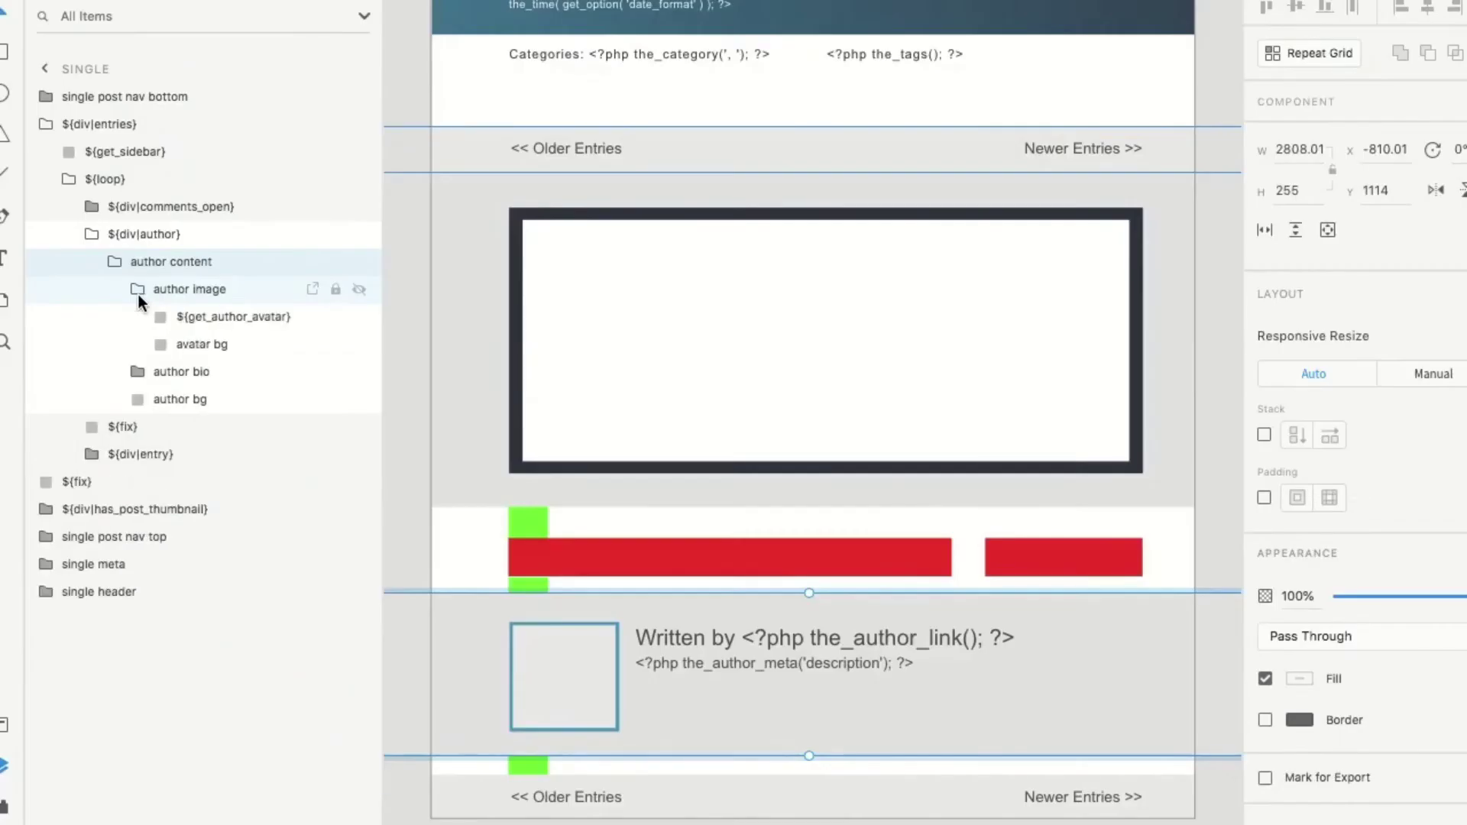
left_click(210, 314)
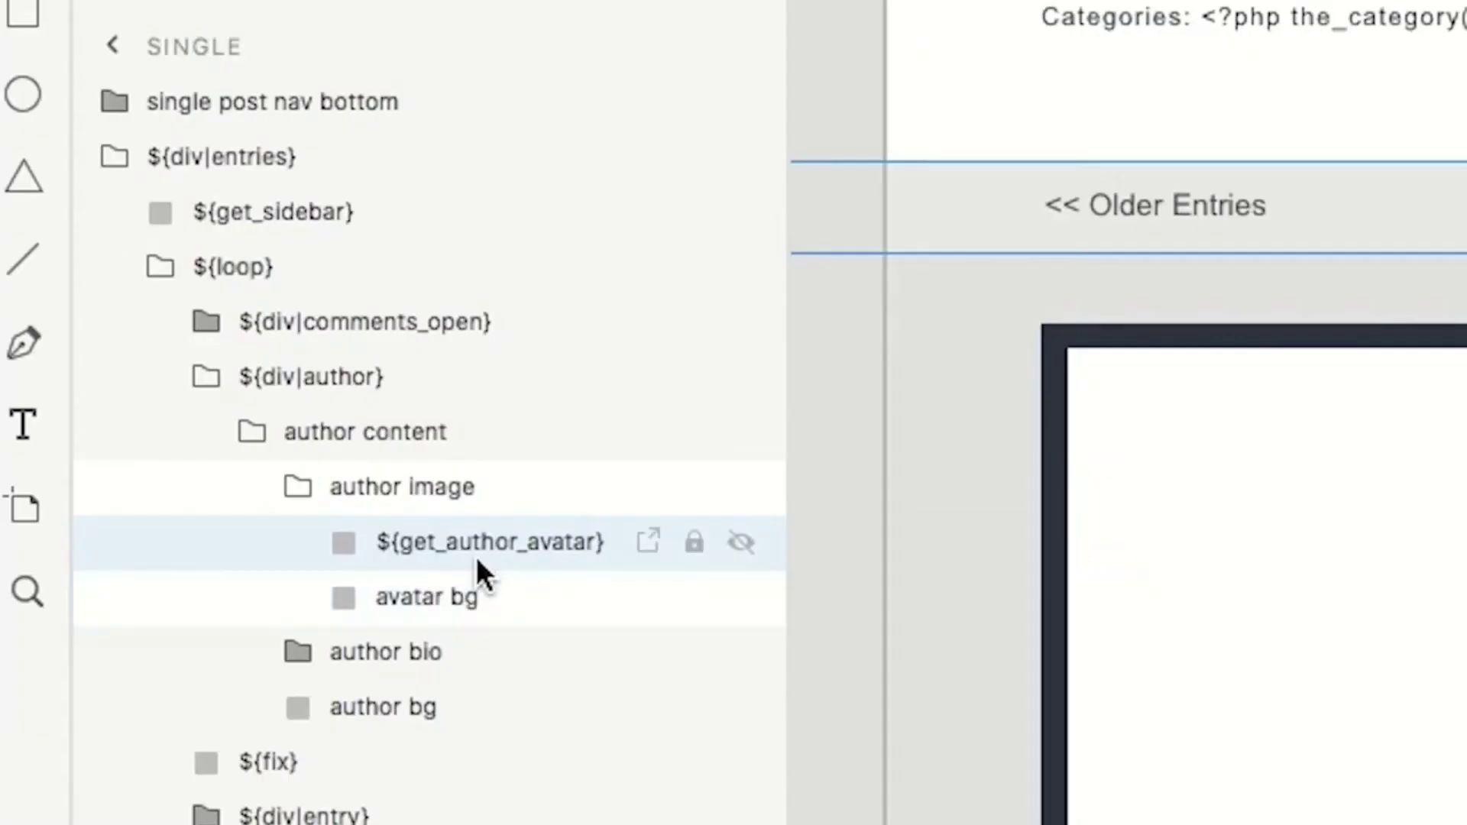
Expand the author bio group to inspect its ${code} author and ${code} author desc layers, then collapse ${div|author}
left_click(311, 653)
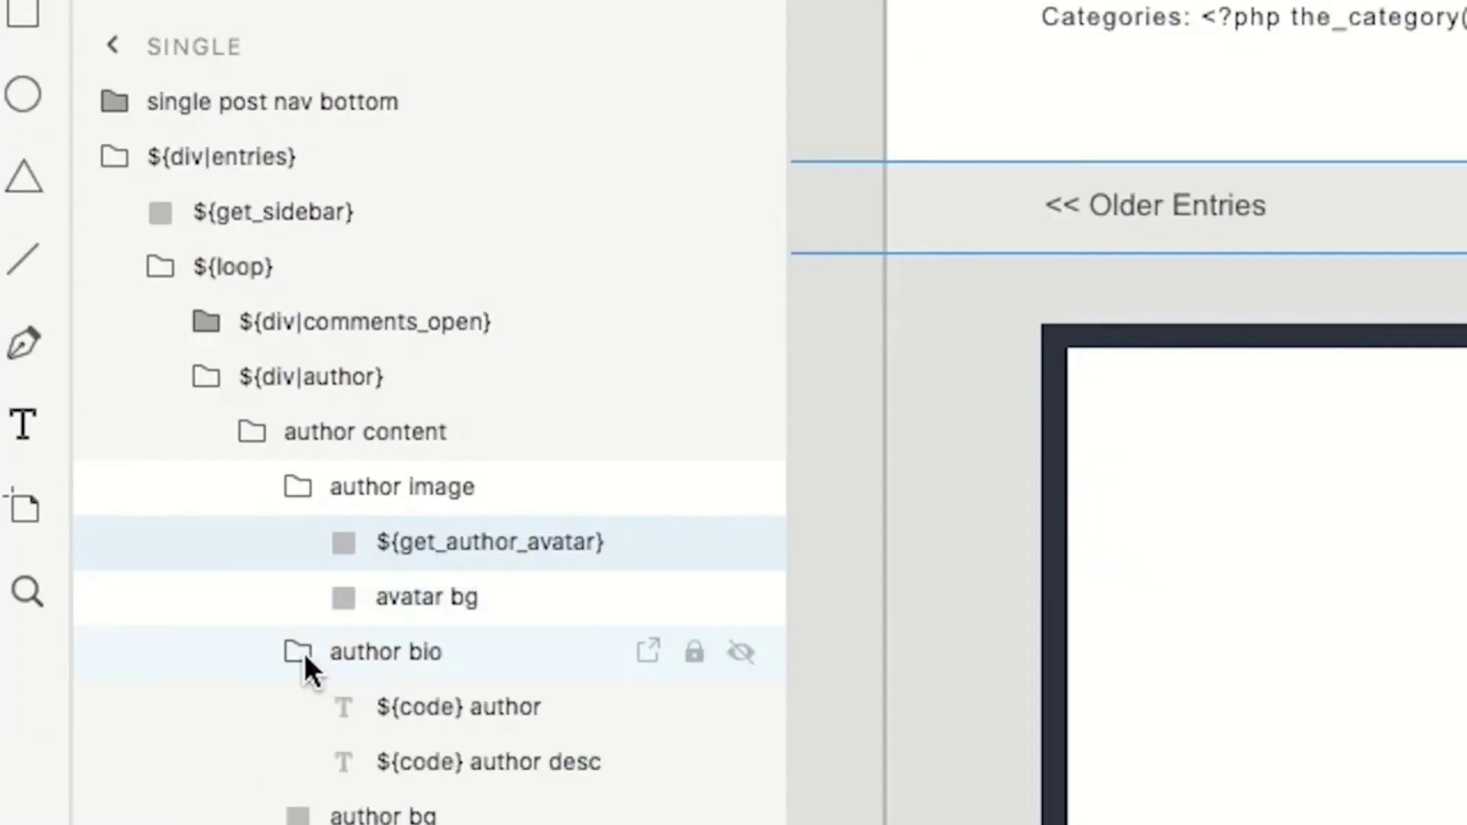
left_click(448, 702)
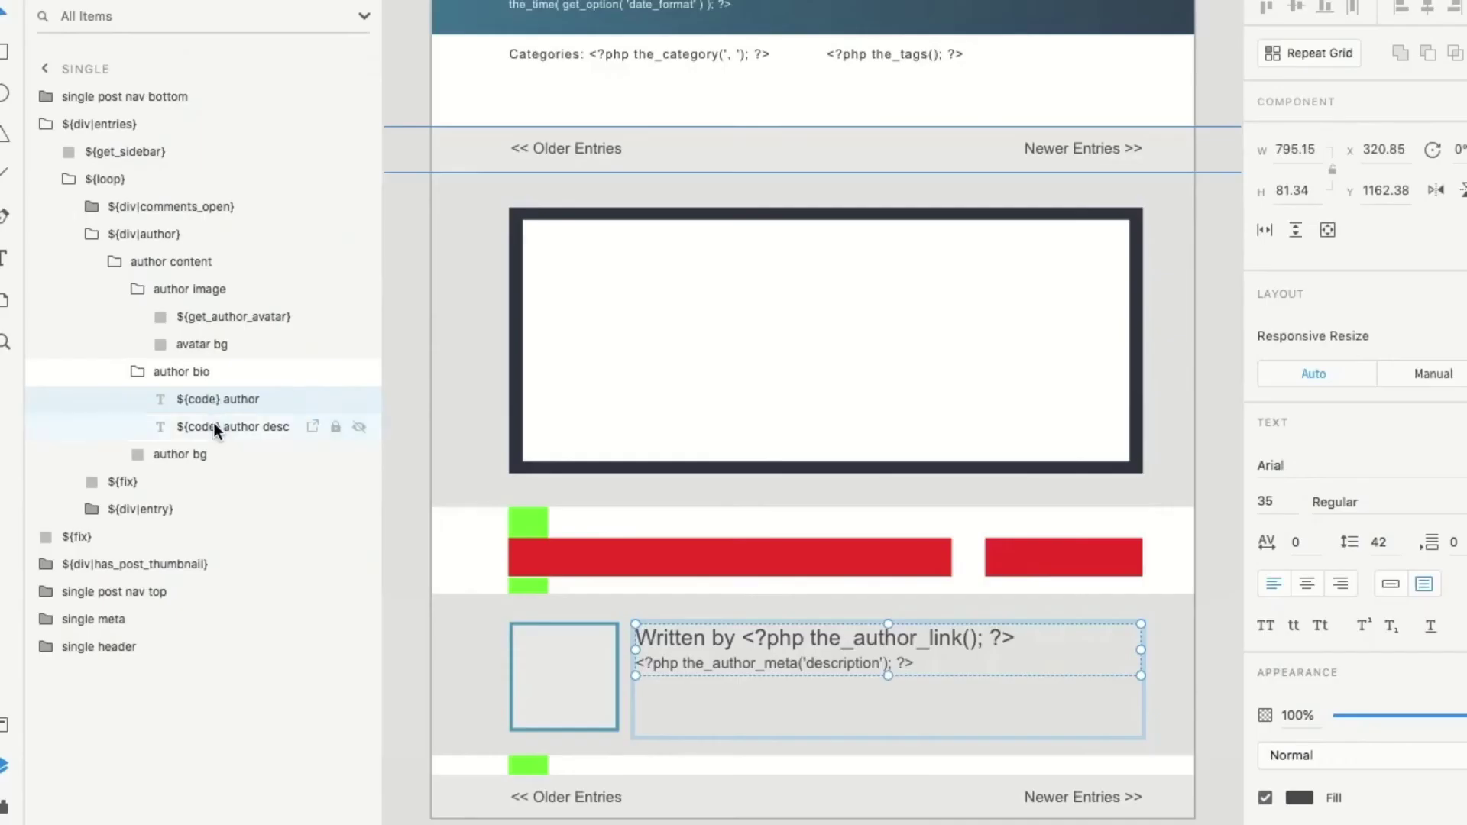
left_click(213, 423)
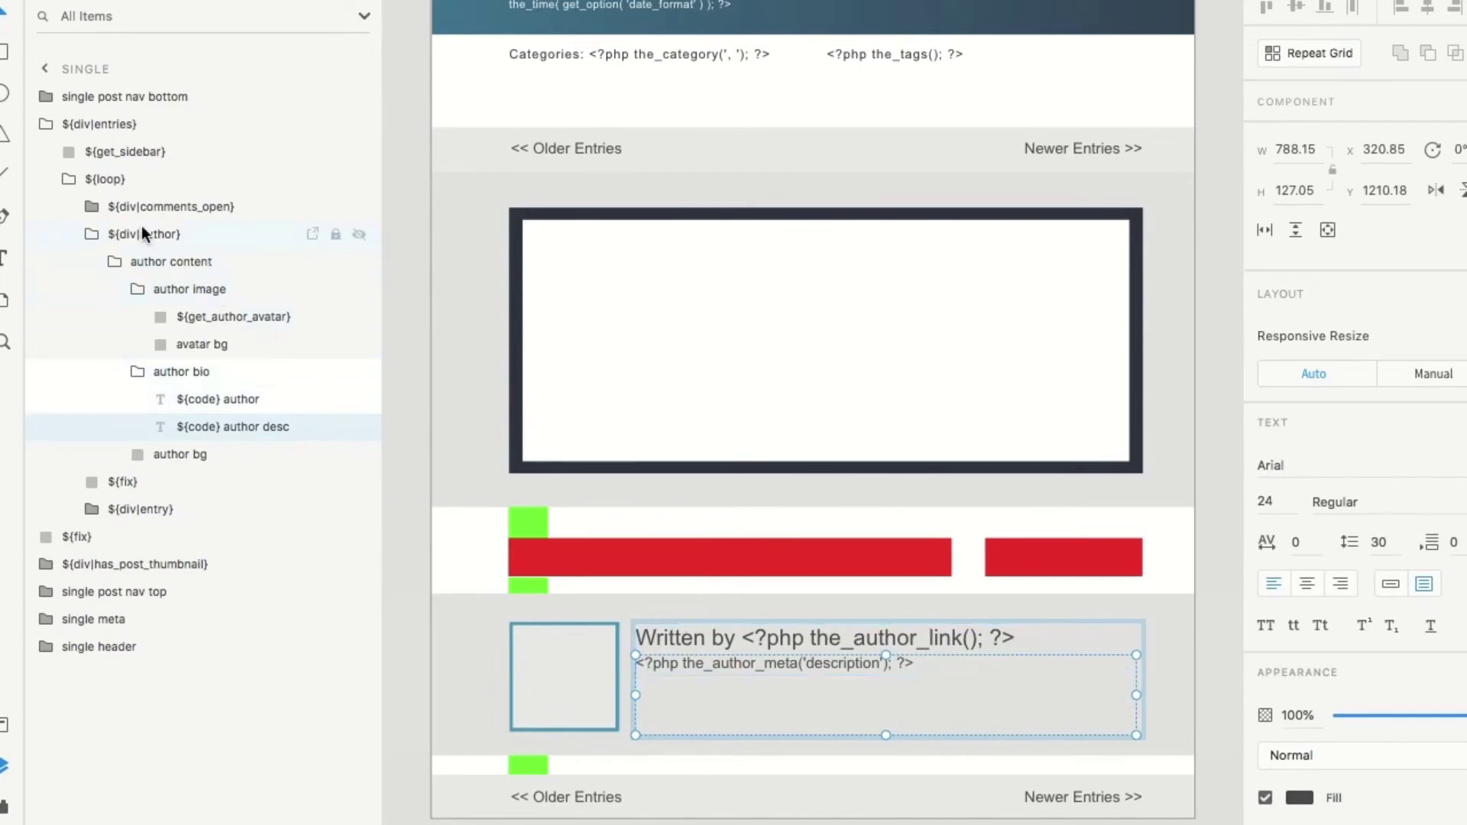
left_click(91, 234)
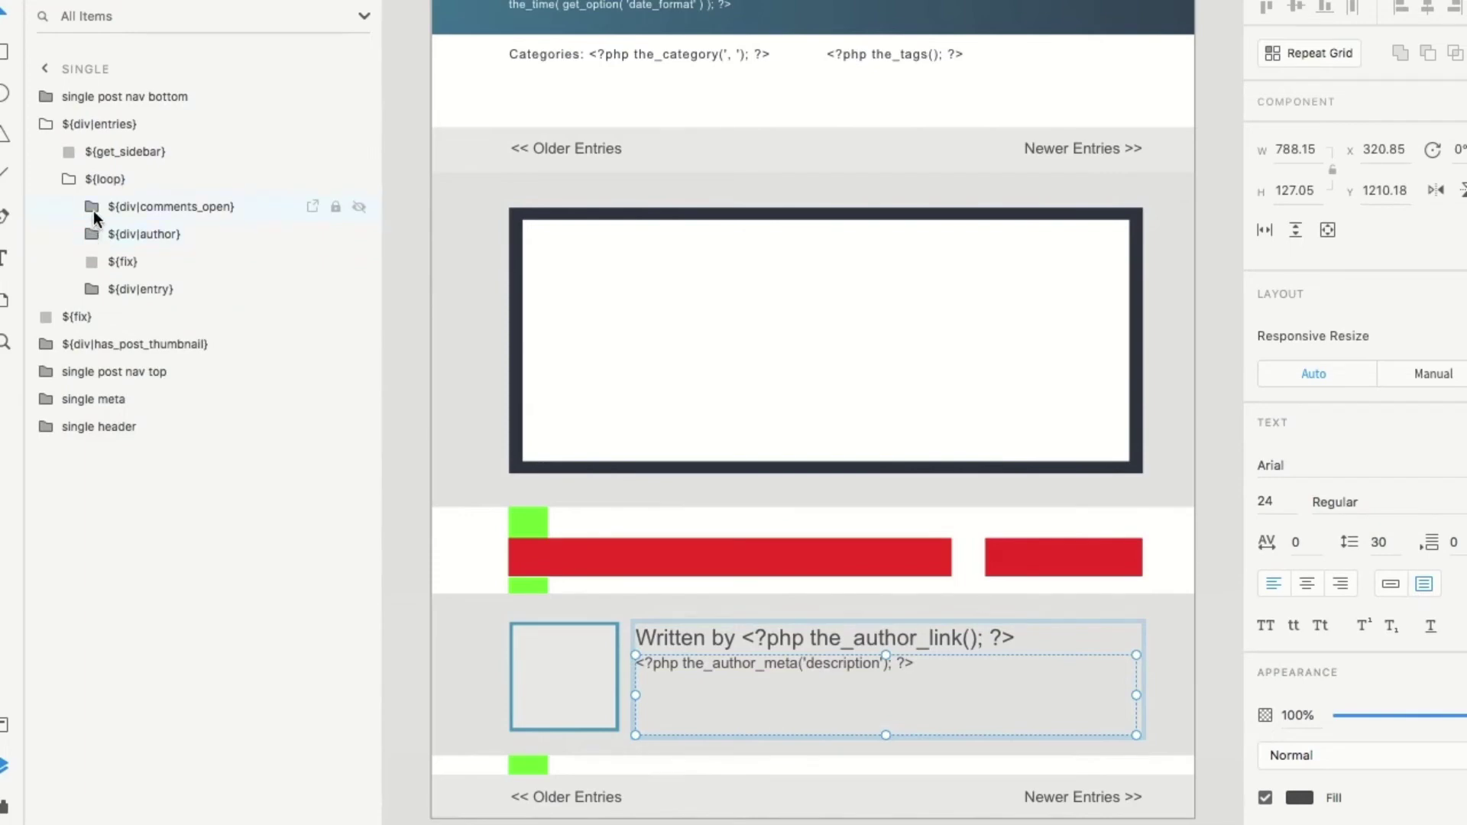
Expand ${div|comments_open} down to the ${comments_template} layer inside ${div|comments} to inspect it, then collapse the comments and ${loop} groups
left_click(93, 207)
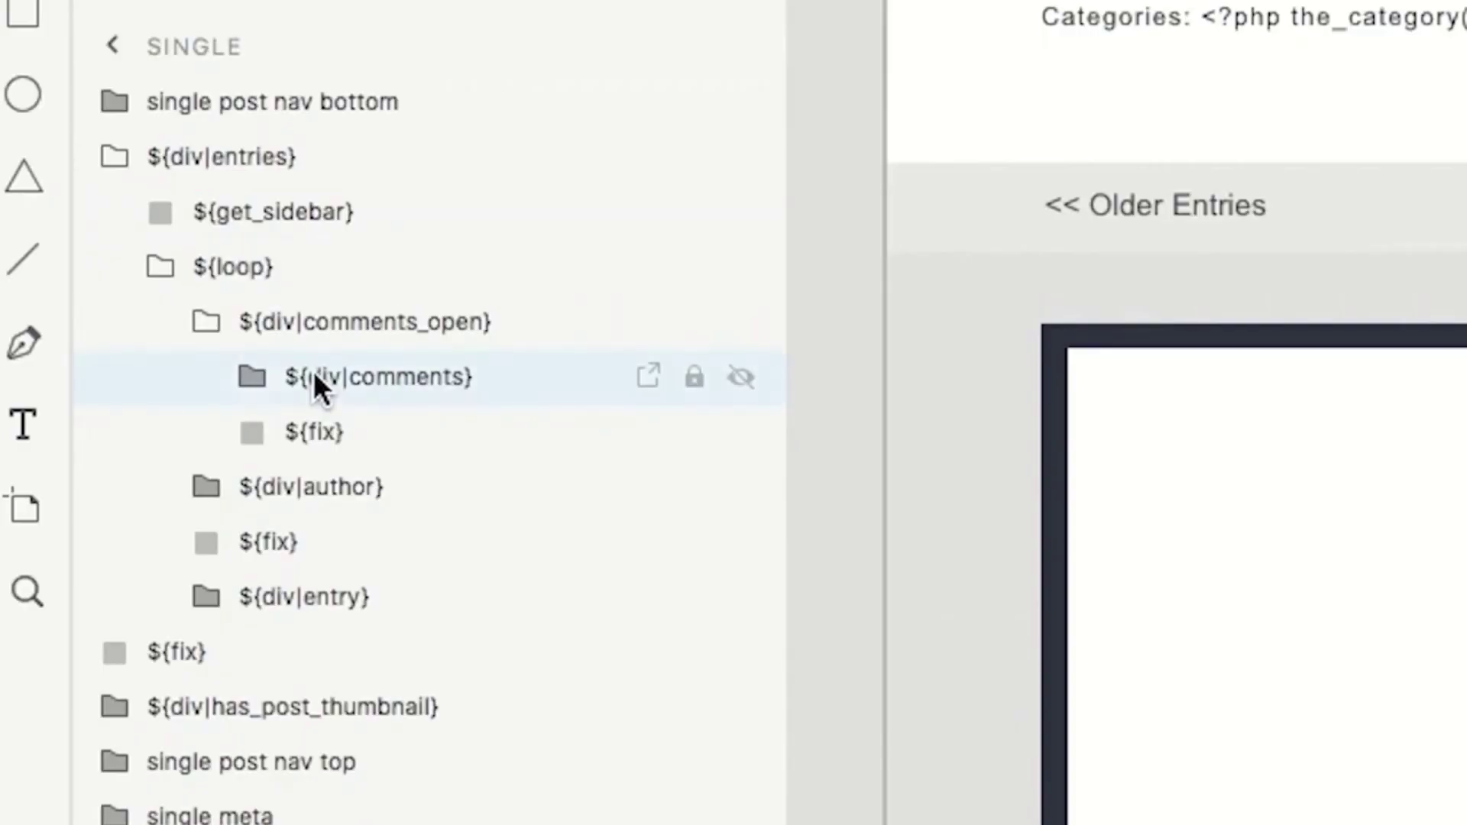
left_click(143, 230)
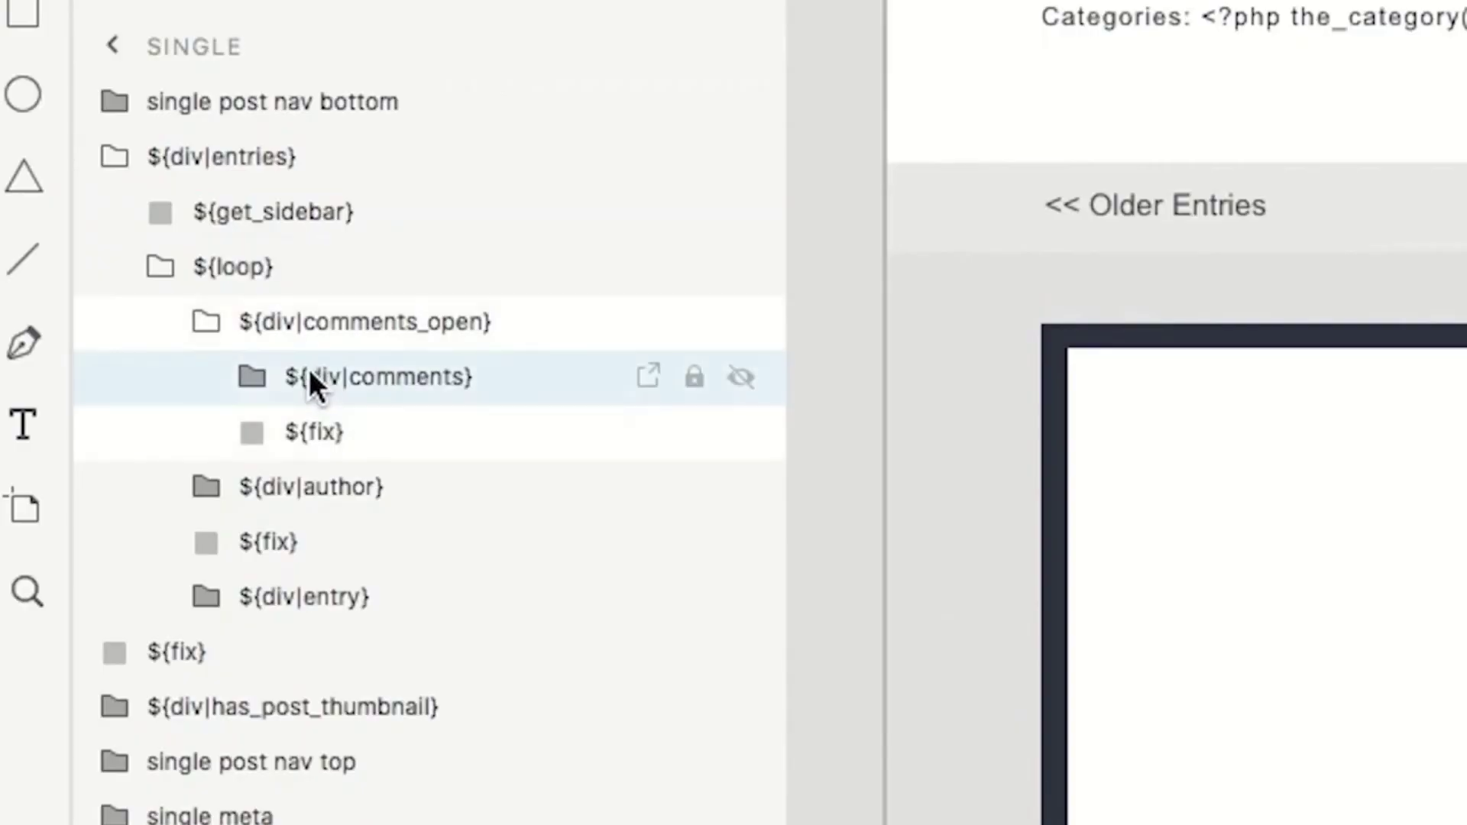
left_click(264, 383)
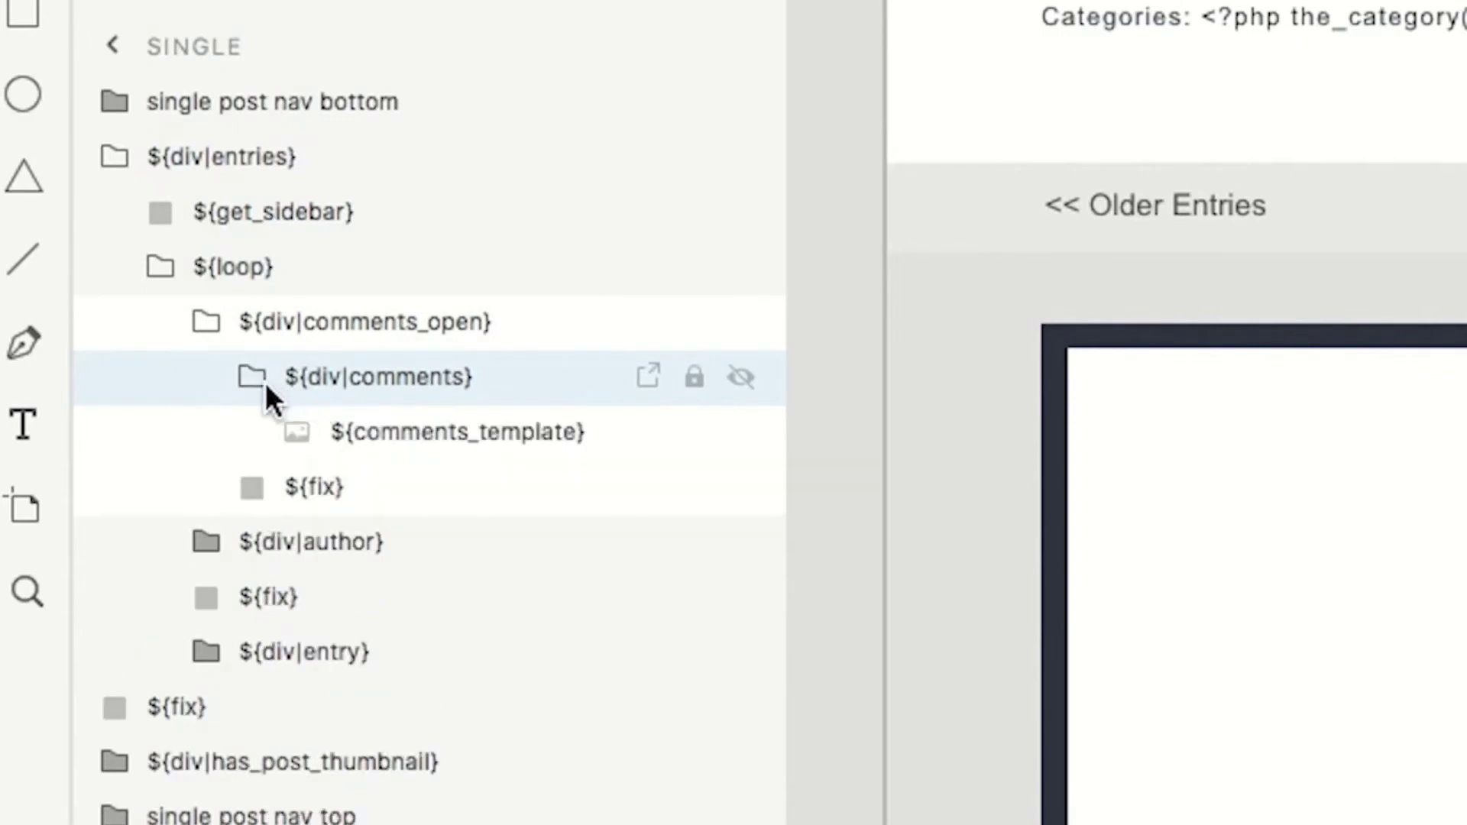
left_click(402, 430)
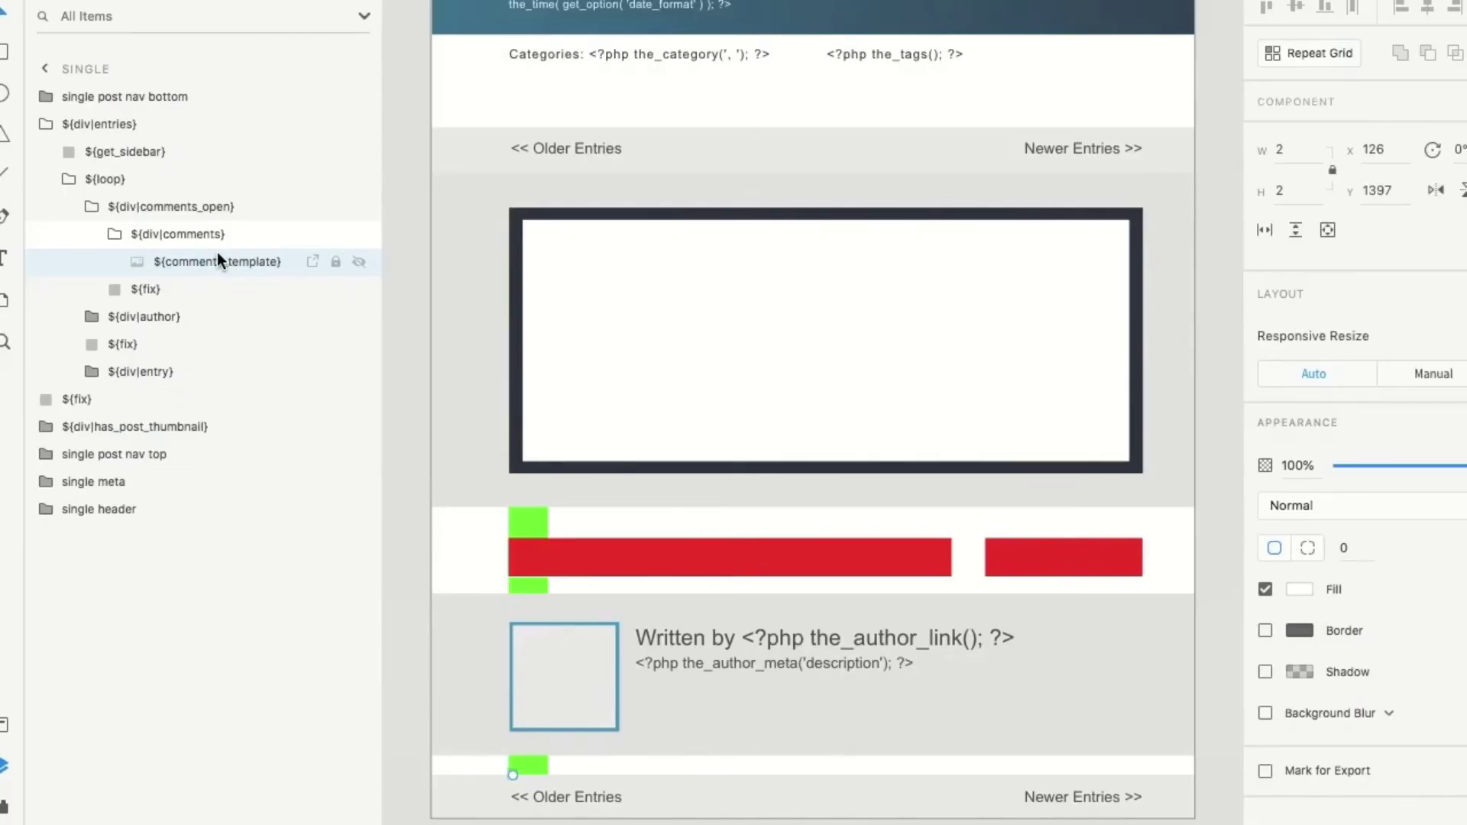
left_click(92, 206)
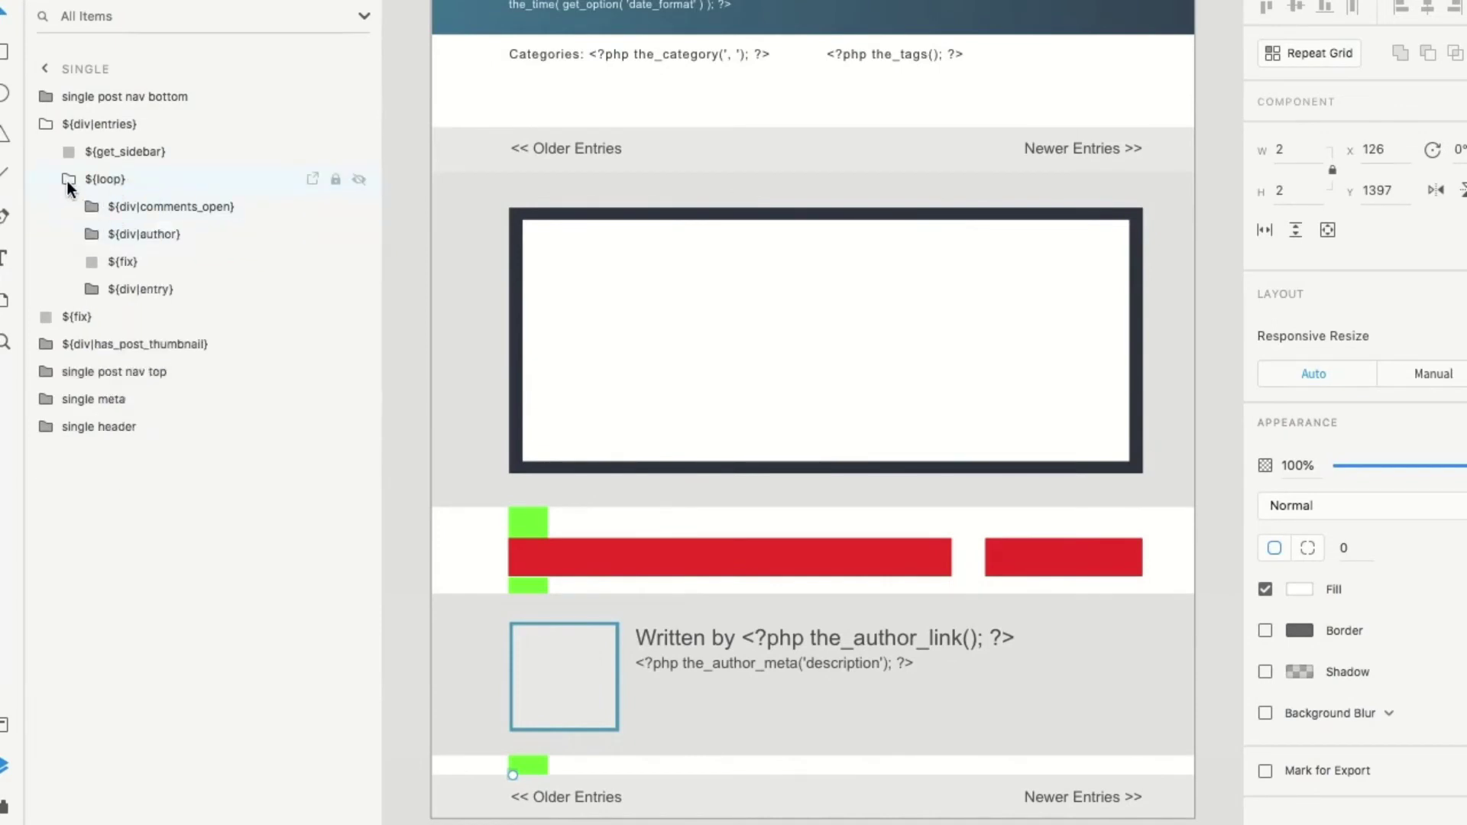
left_click(68, 180)
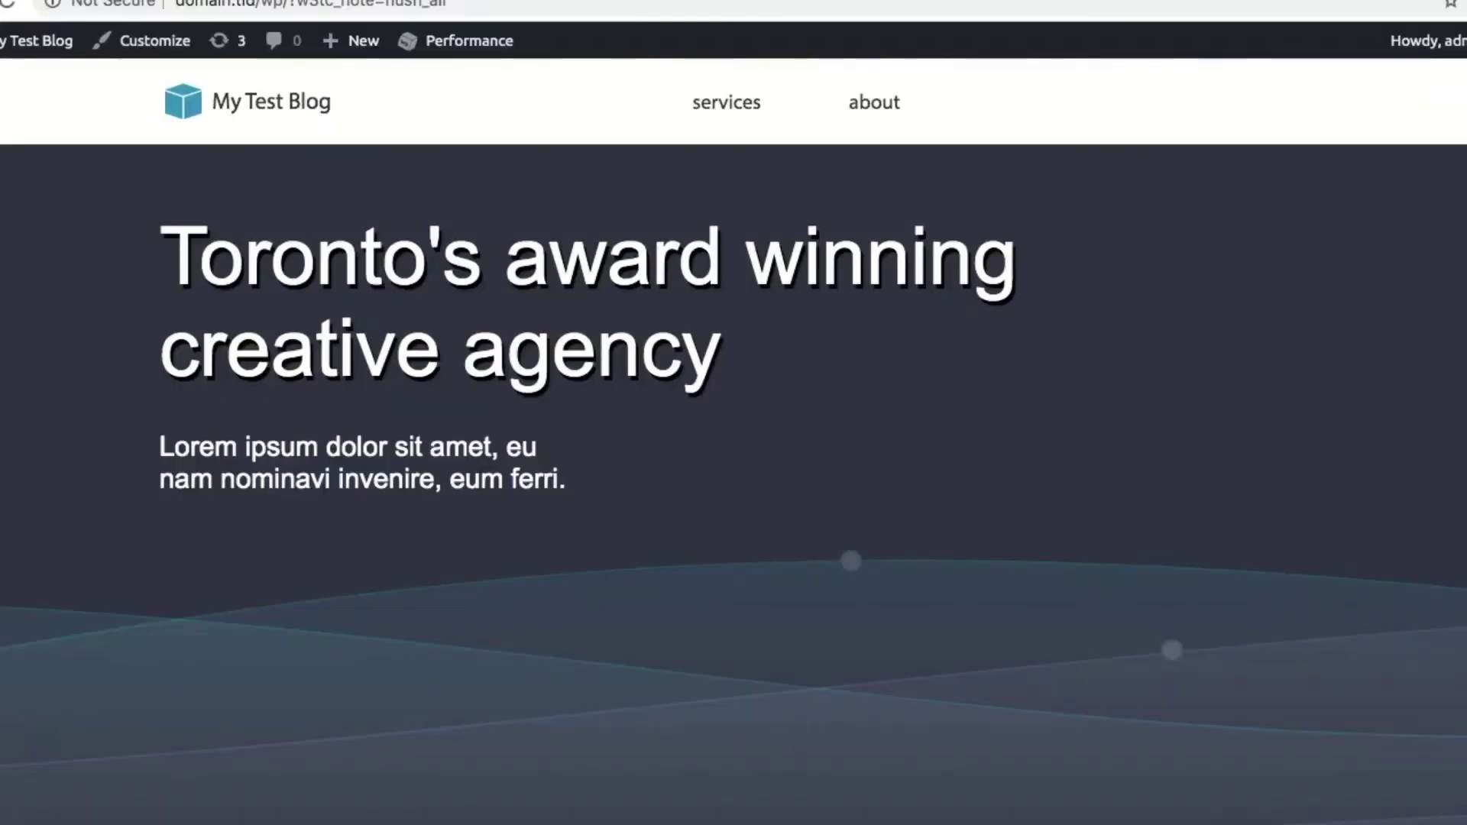
Switch to the test blog's home page in the browser and open the Hello world! post from the post list
scroll(734, 441, "down", 15)
scroll(734, 441, "up", 10)
scroll(734, 441, "down", 2)
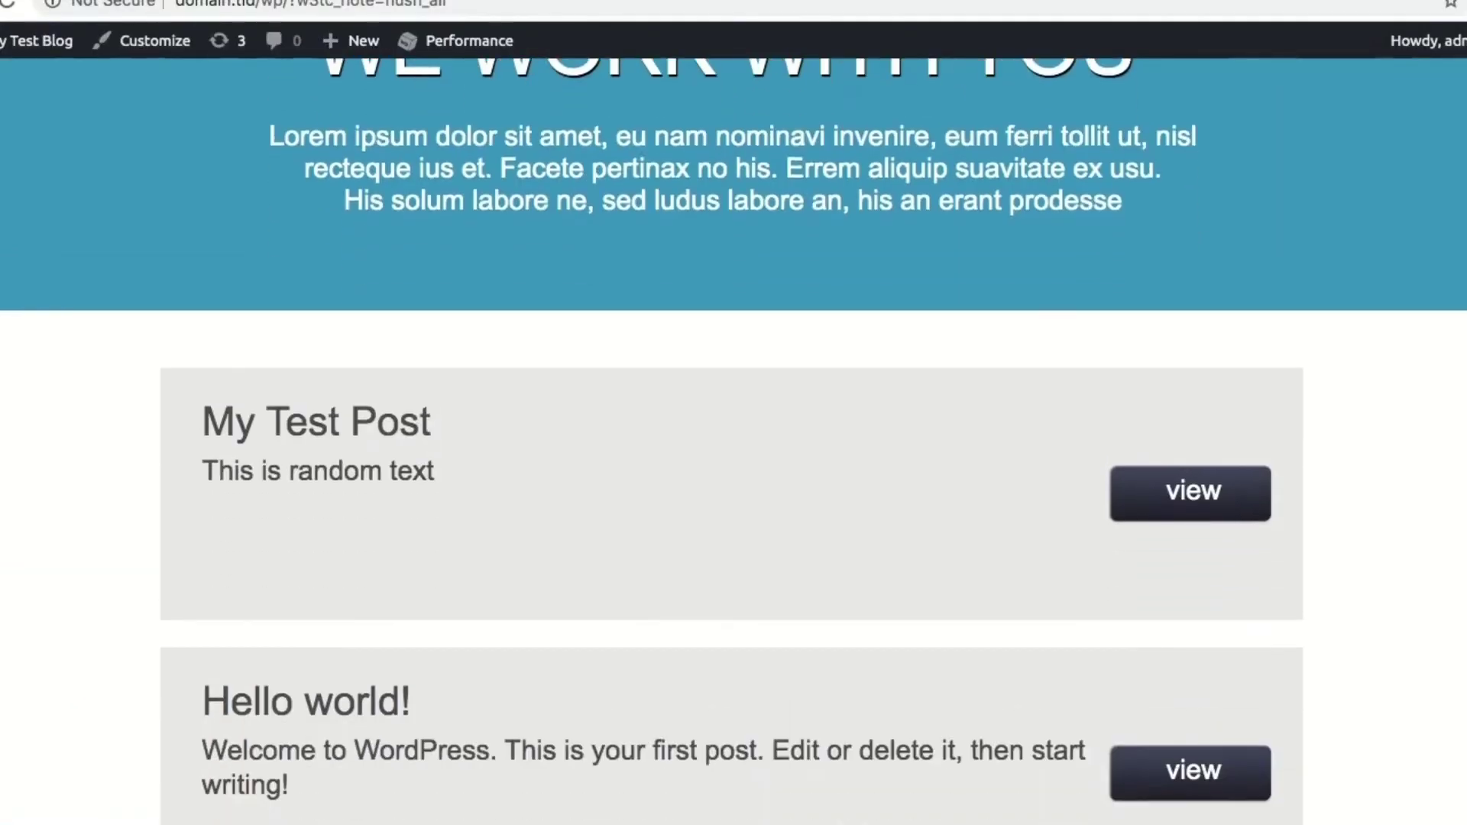
left_click(1184, 772)
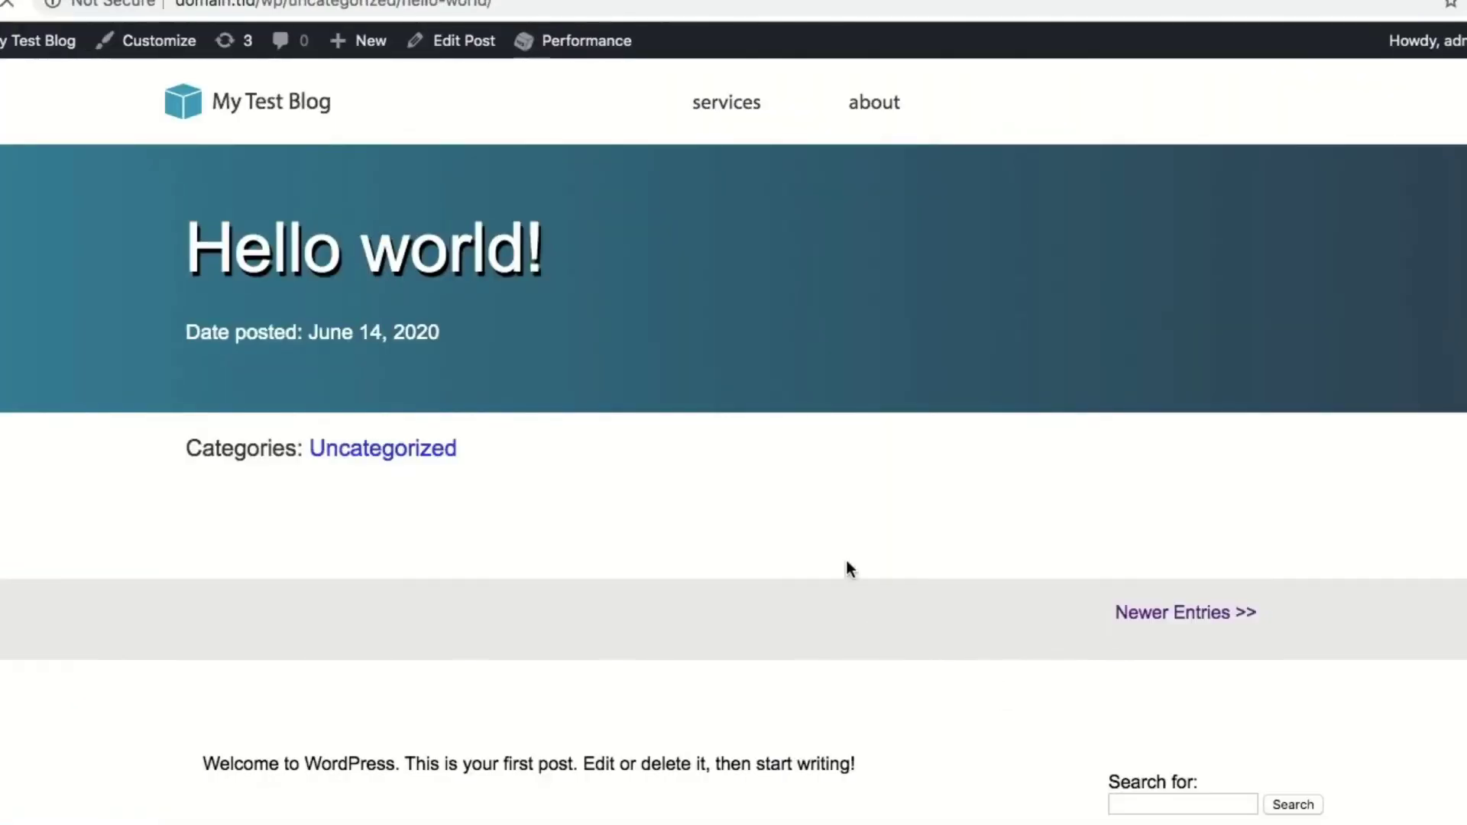
Review the title banner, posted date, category and Newer Entries navigation of the Hello world! post
scroll(749, 460, "down", 3)
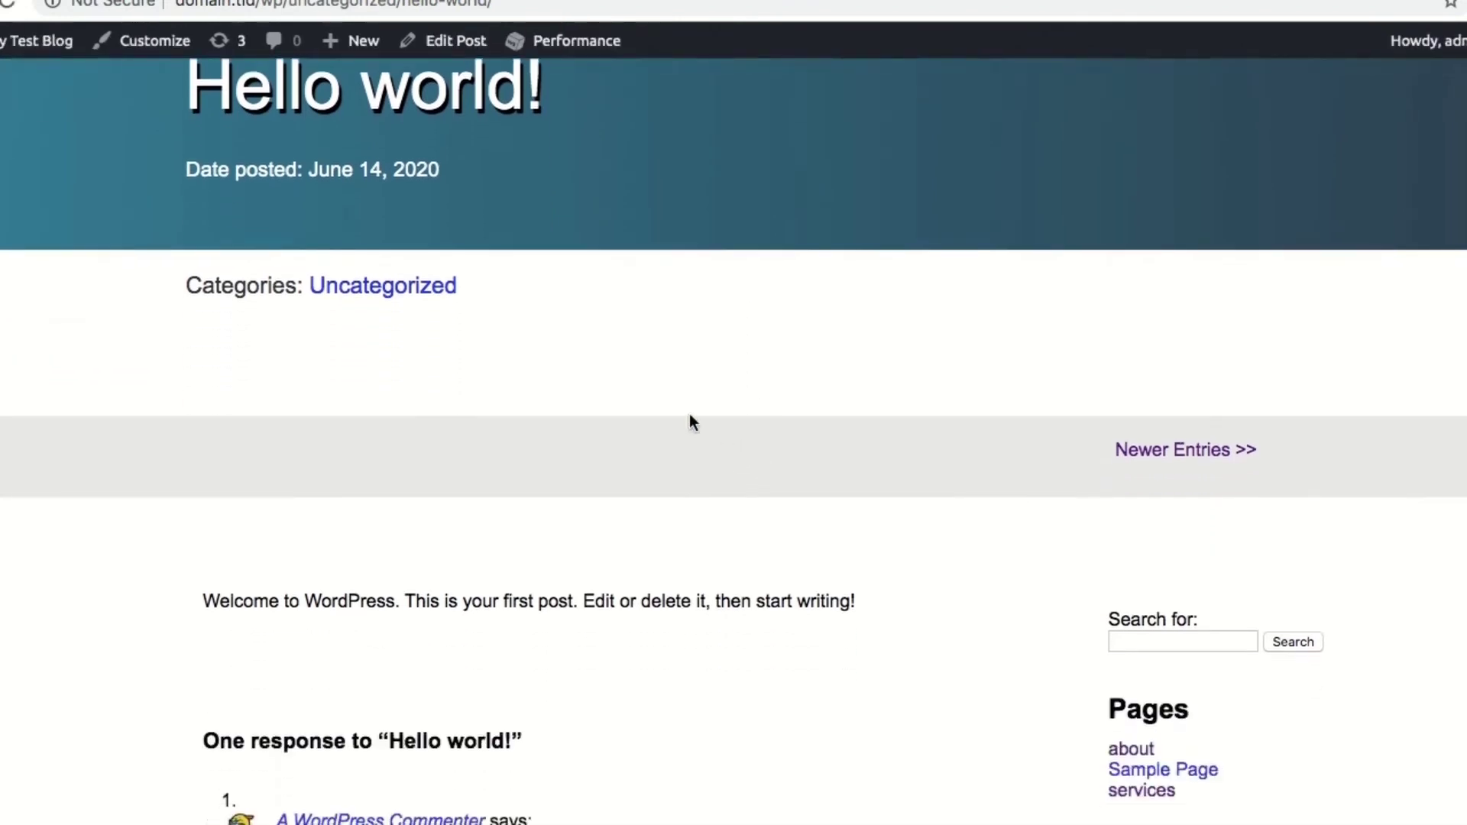
scroll(603, 283, "up", 1)
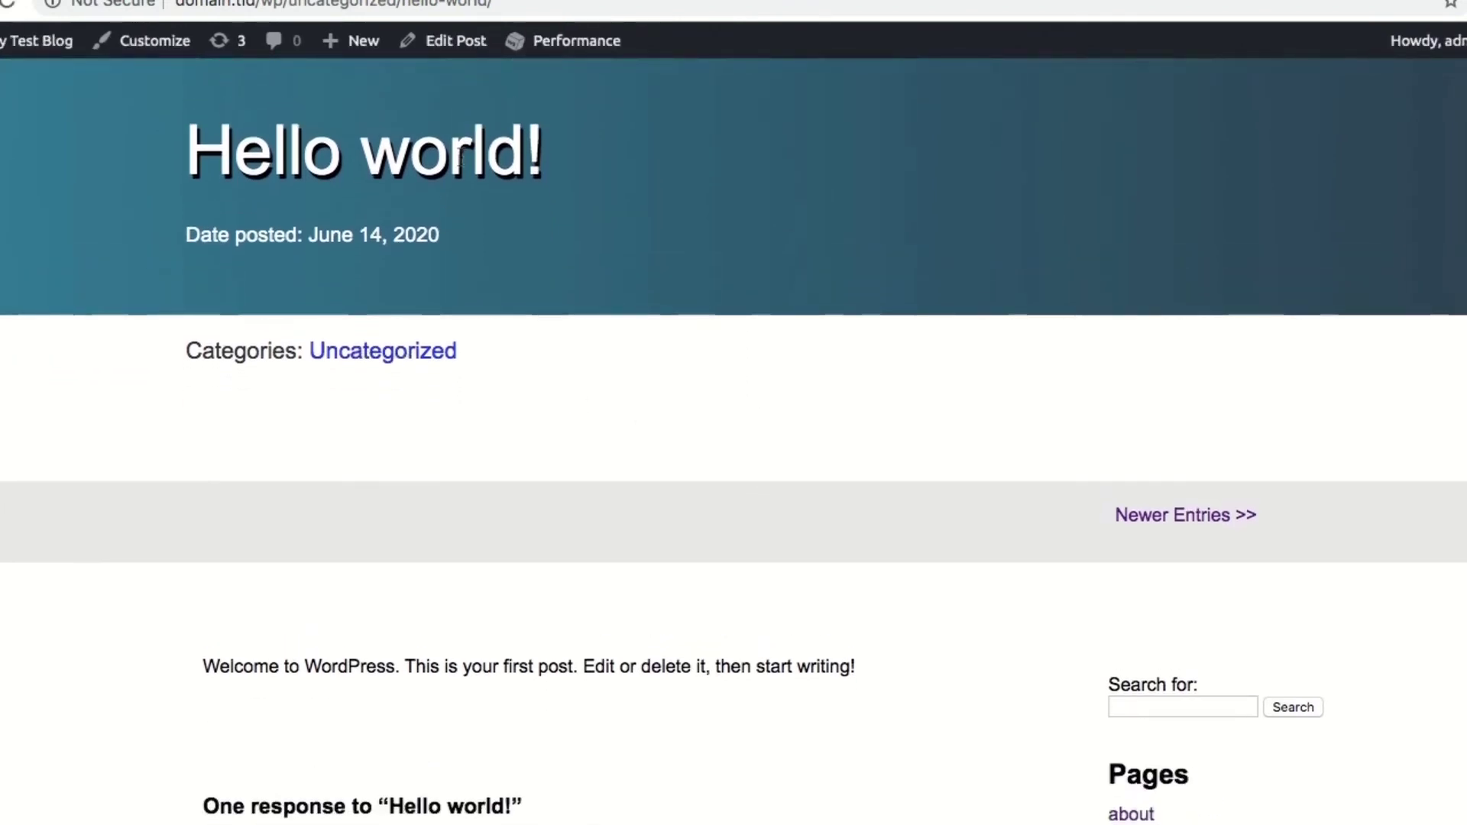
scroll(516, 367, "down", 2)
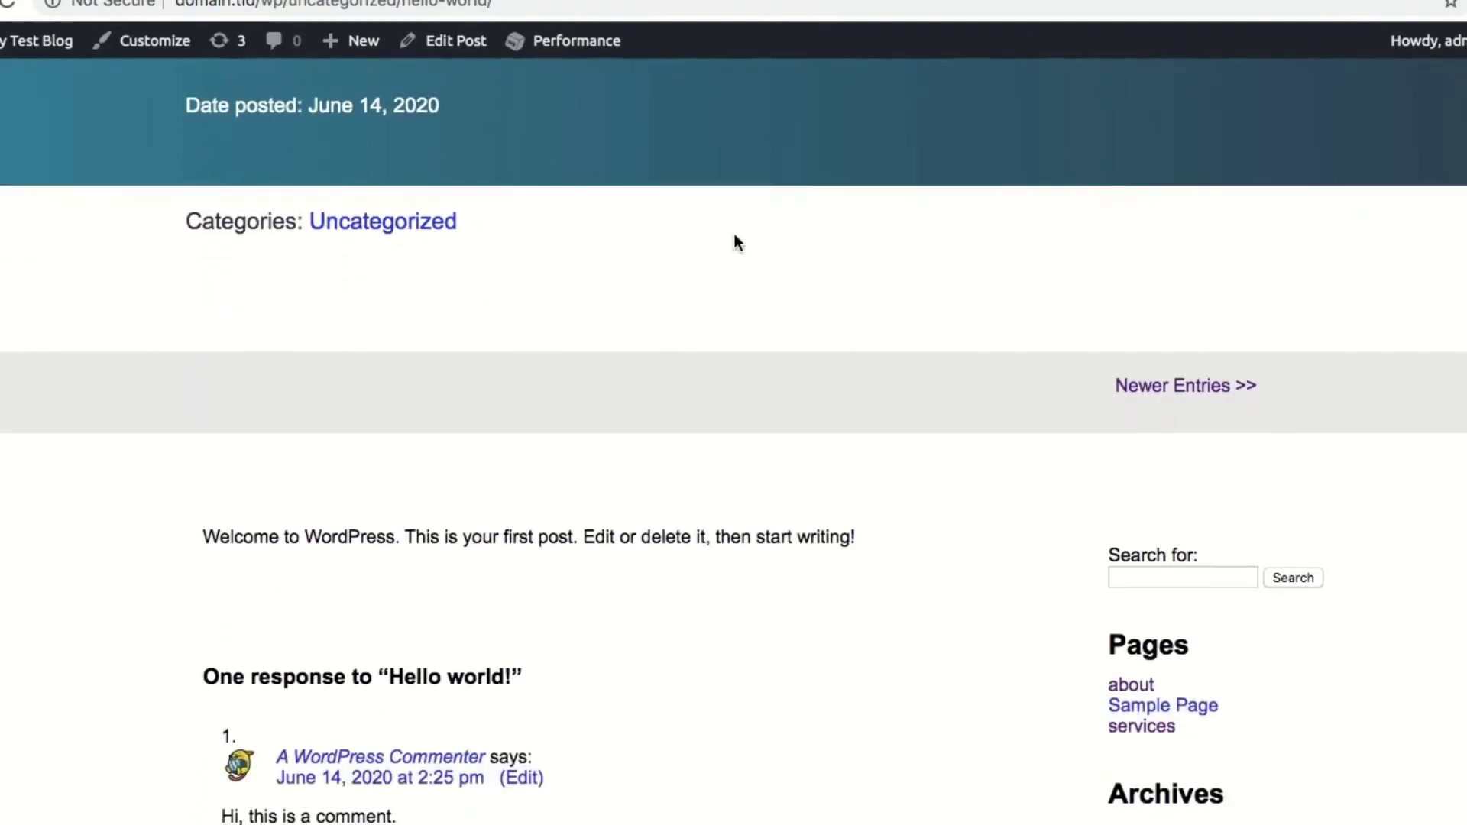
scroll(948, 293, "down", 3)
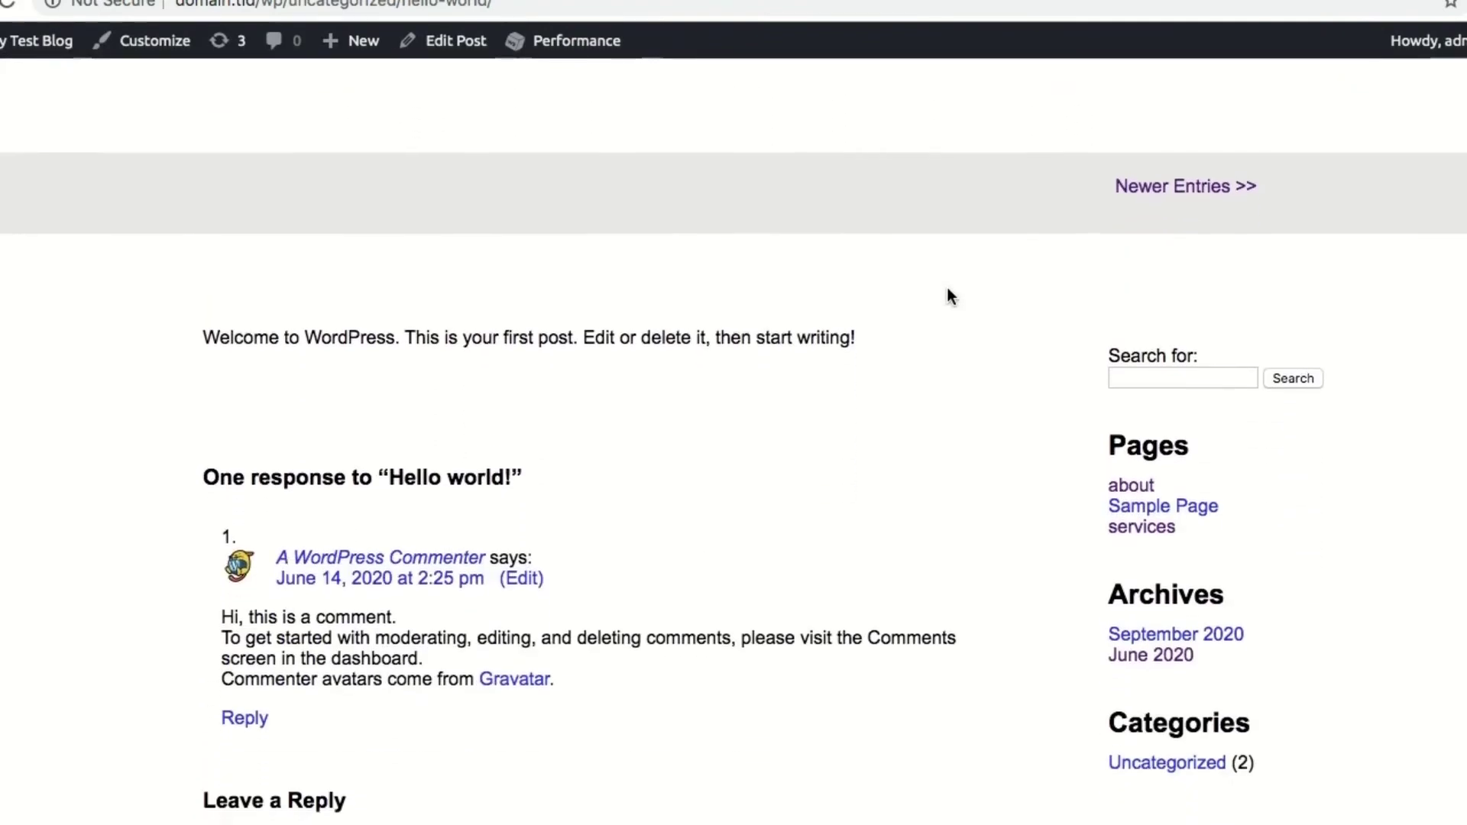
left_click(1152, 191)
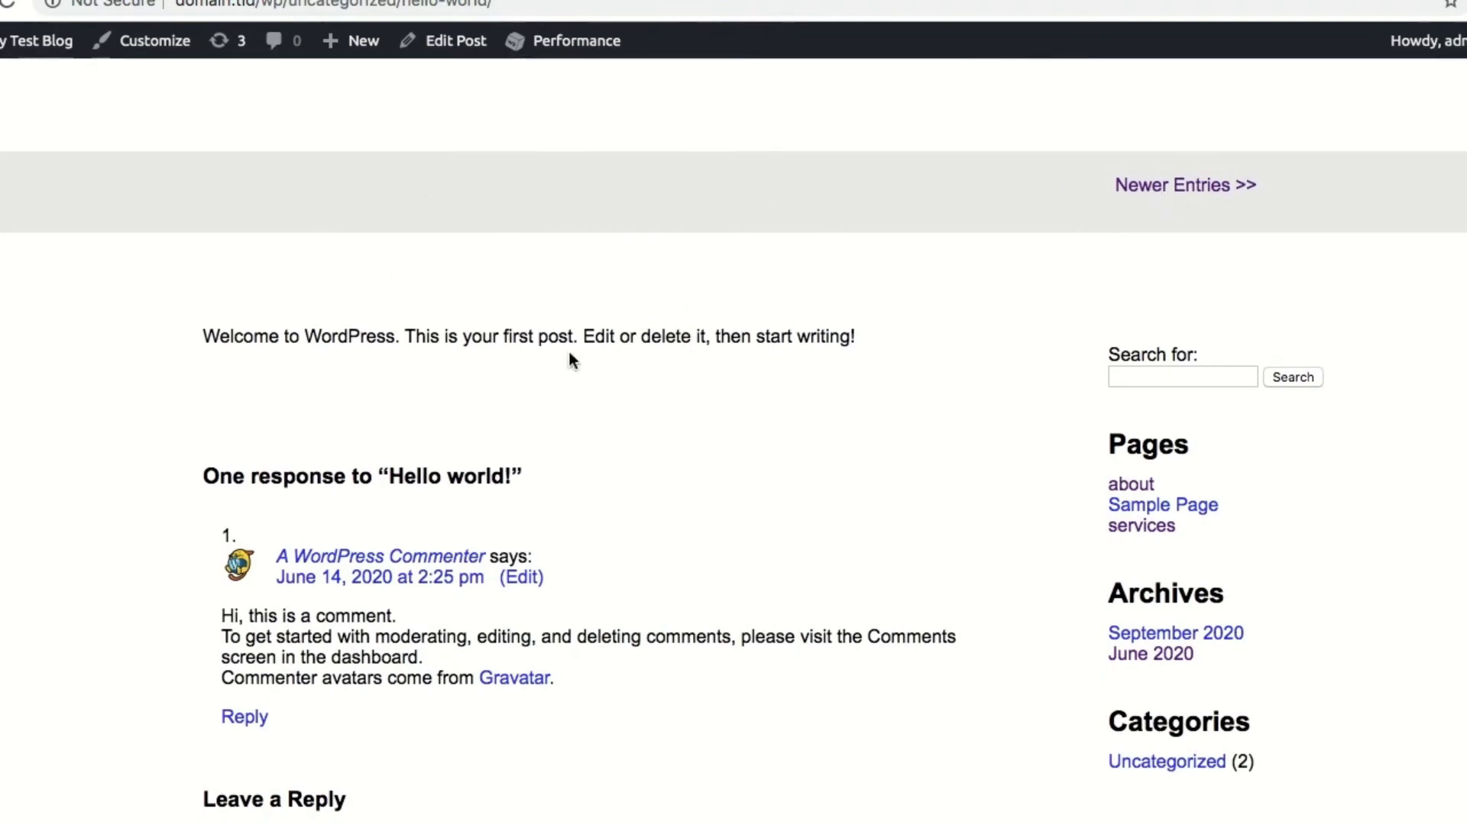
Review the Hello world! post's body text, comment response, reply form and footer, and return to the page header
left_click_drag(254, 337, 702, 340)
left_click(668, 476)
scroll(670, 478, "down", 3)
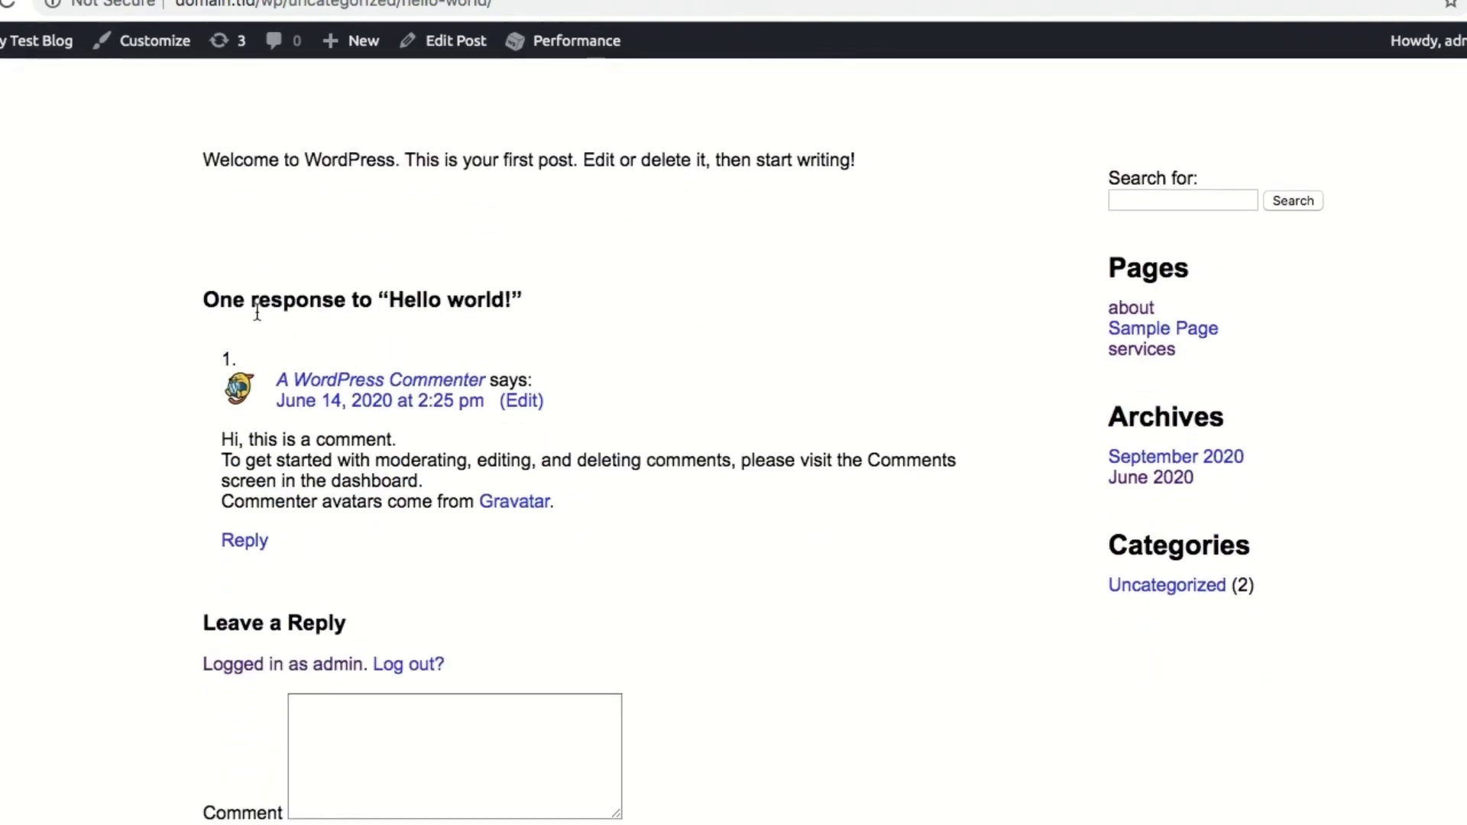
left_click_drag(257, 302, 483, 510)
left_click(450, 523)
scroll(405, 678, "down", 1)
scroll(405, 680, "down", 3)
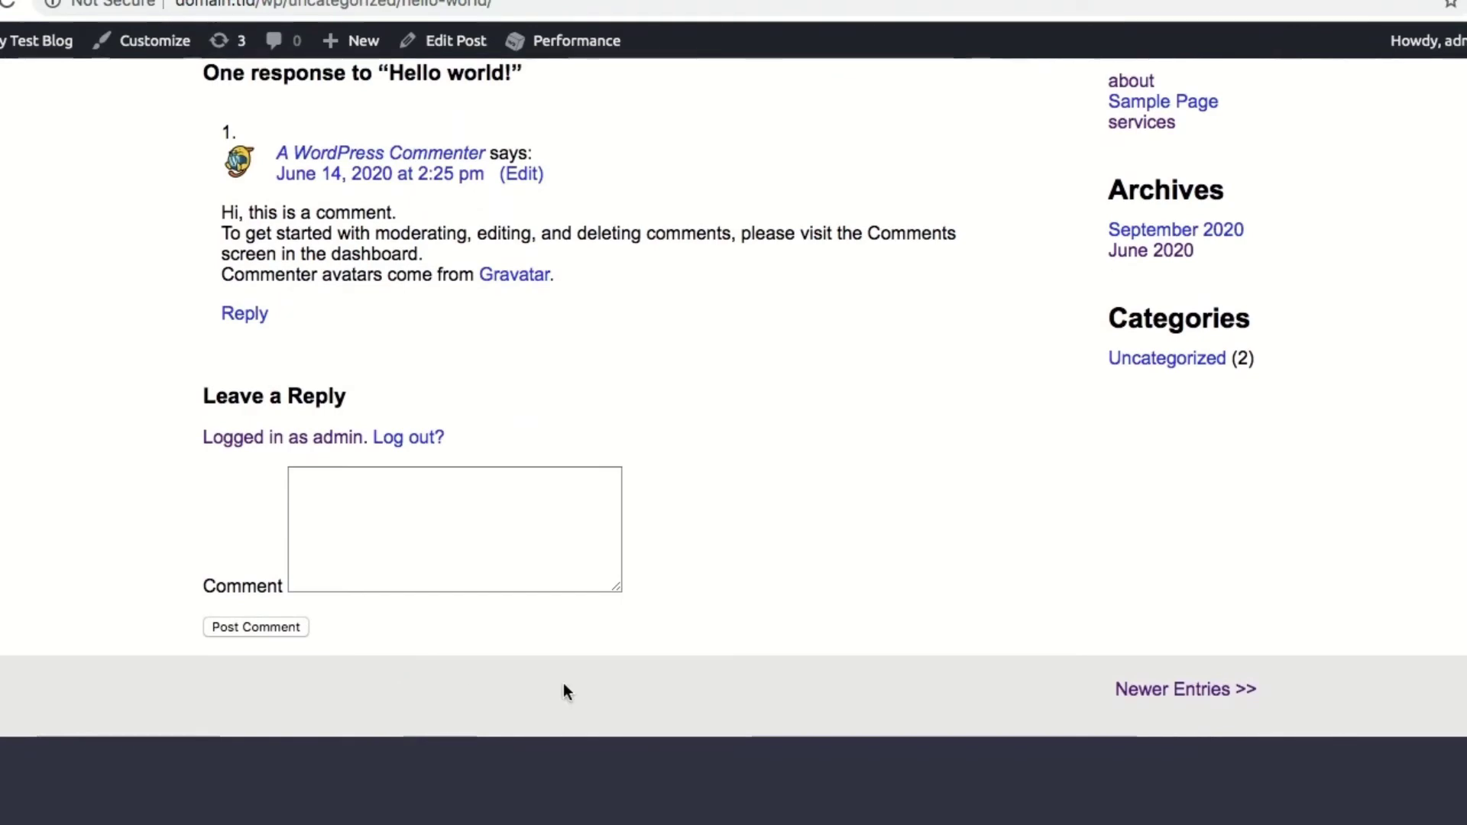
scroll(1195, 677, "down", 4)
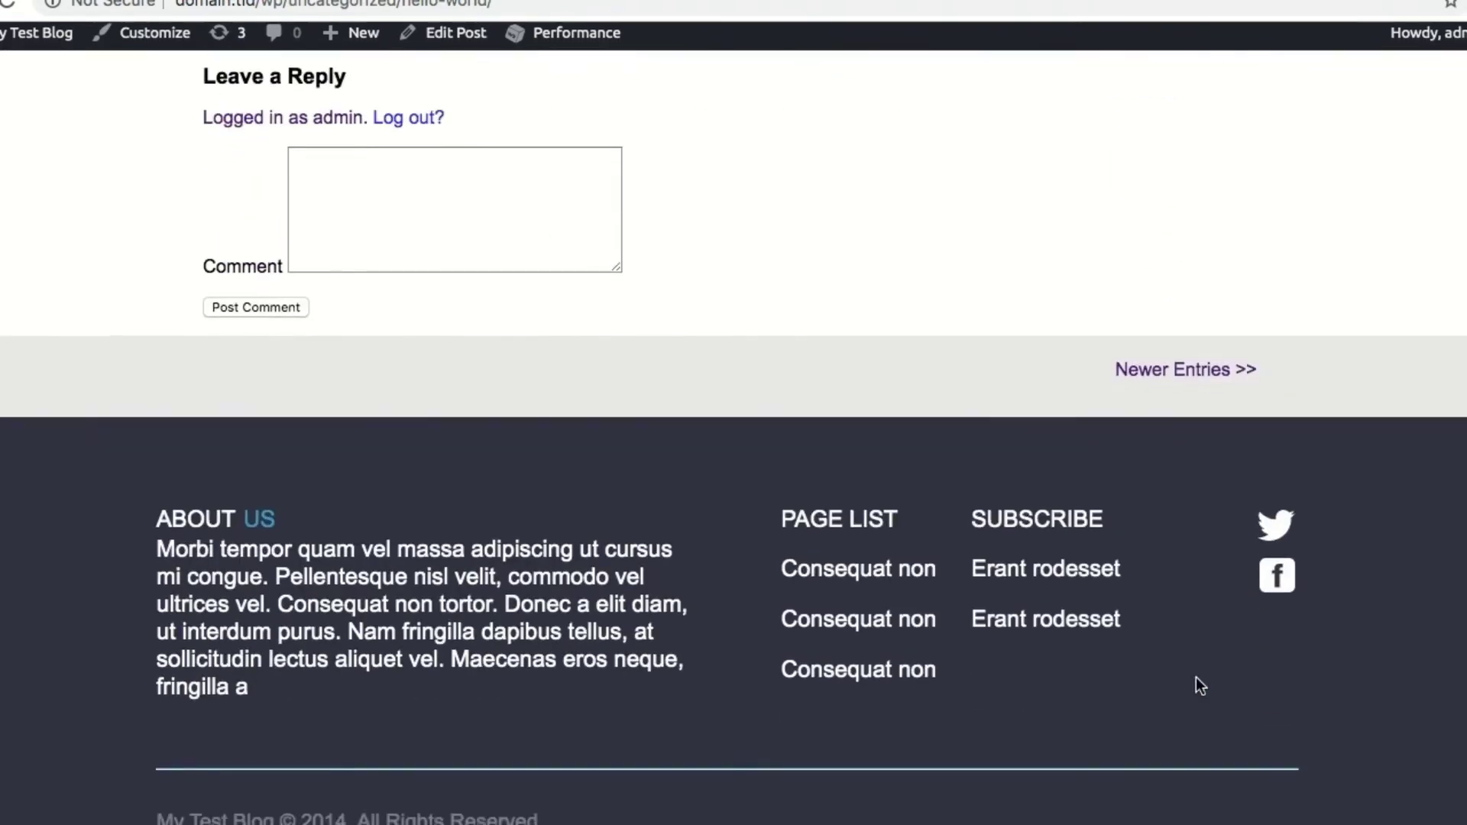
scroll(1195, 677, "up", 8)
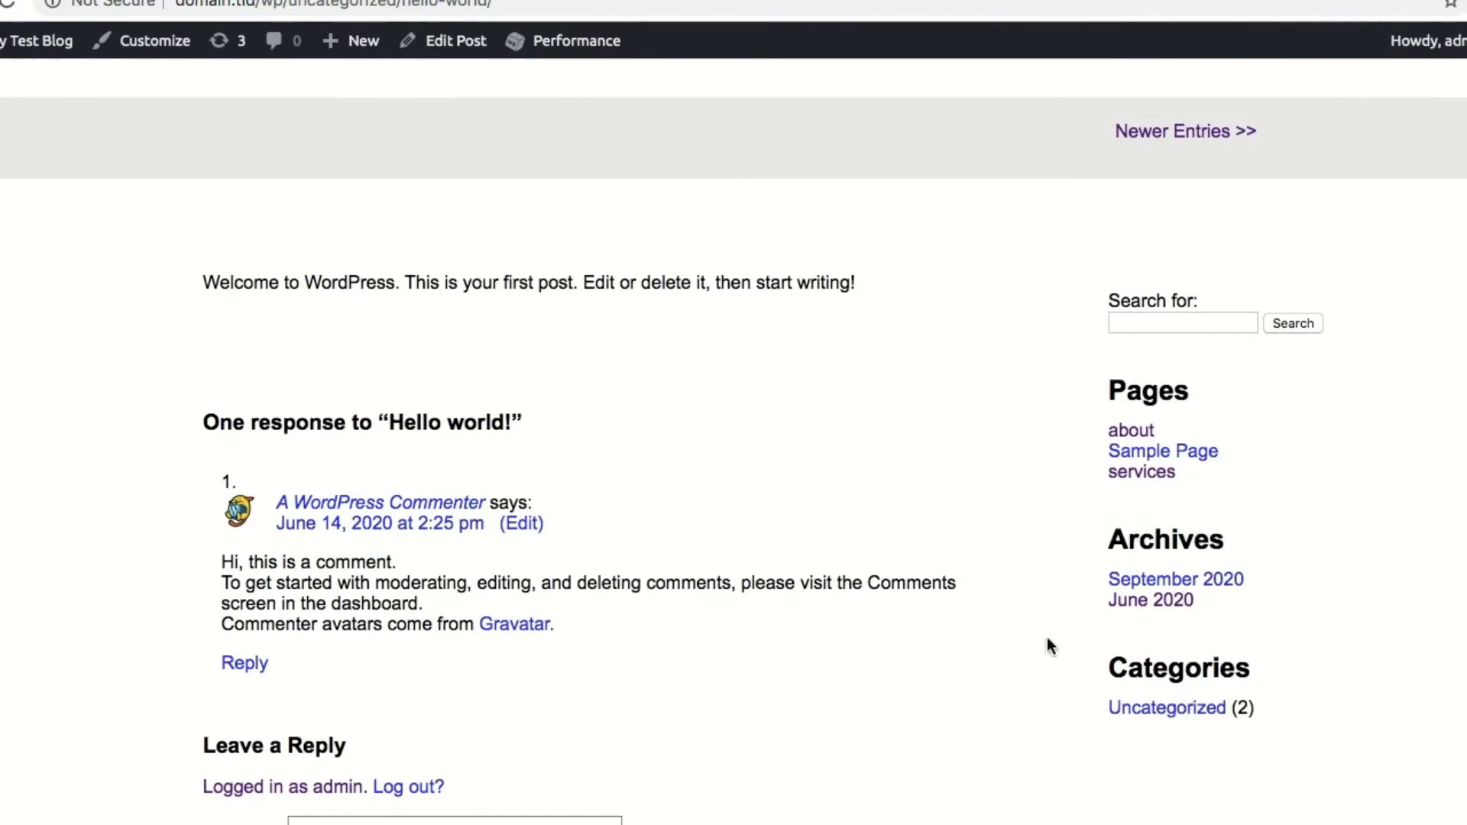
scroll(1047, 644, "up", 6)
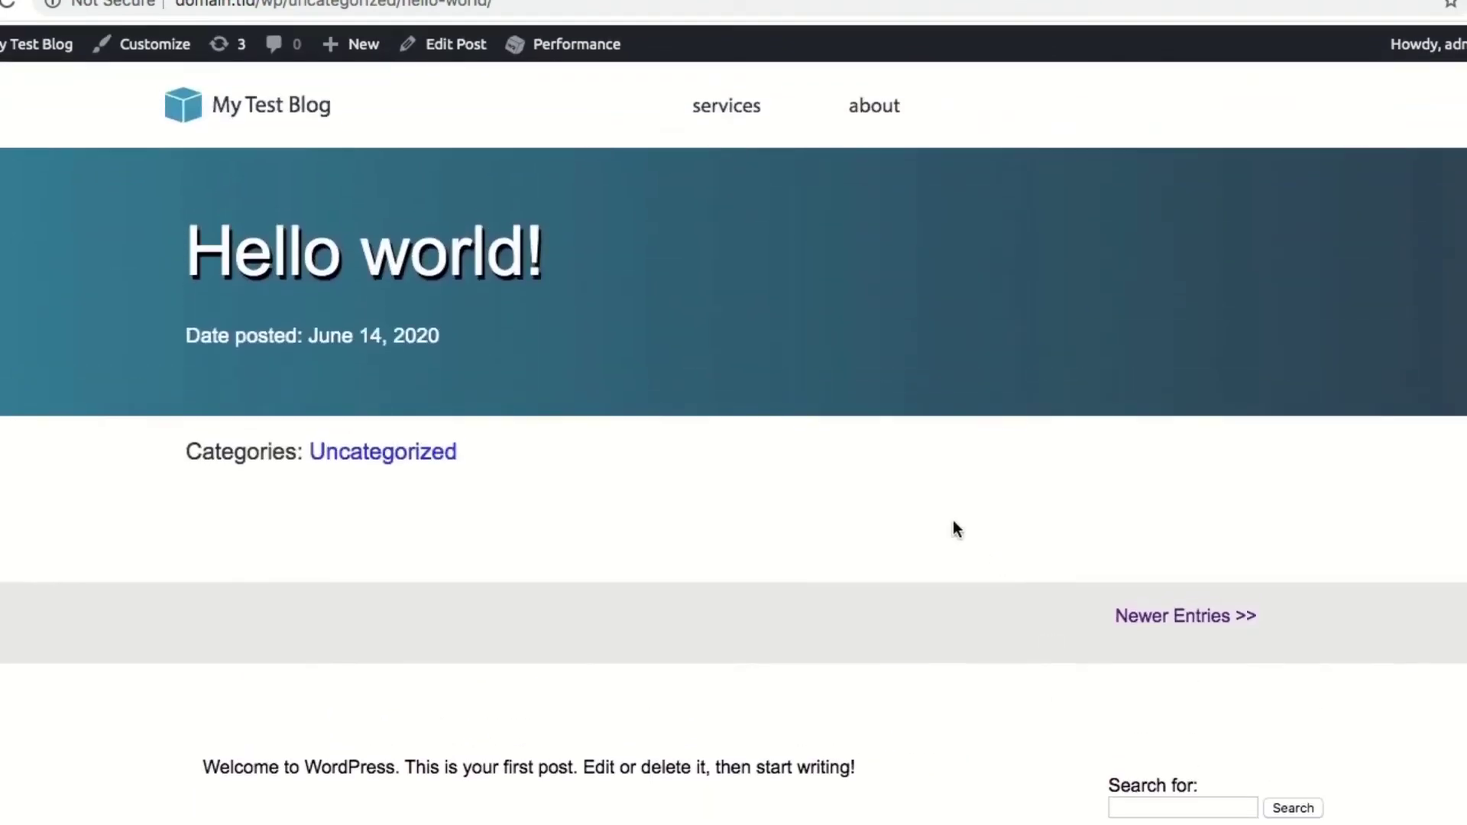
Compare the Hello world! post's content area with the thumbnail, entries and author sections of the single artboard in Adobe XD
scroll(454, 548, "down", 3)
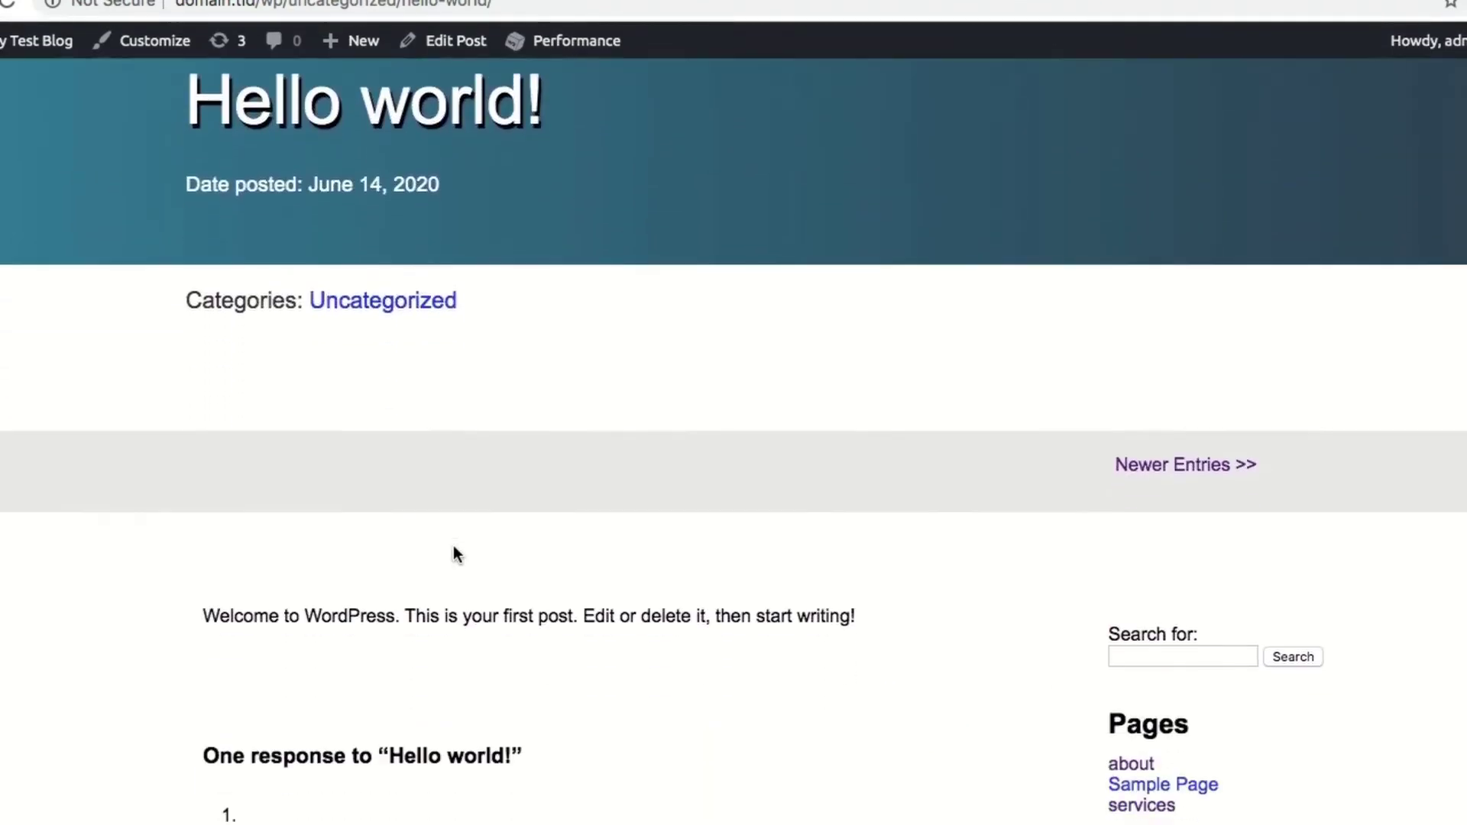
scroll(454, 552, "down", 3)
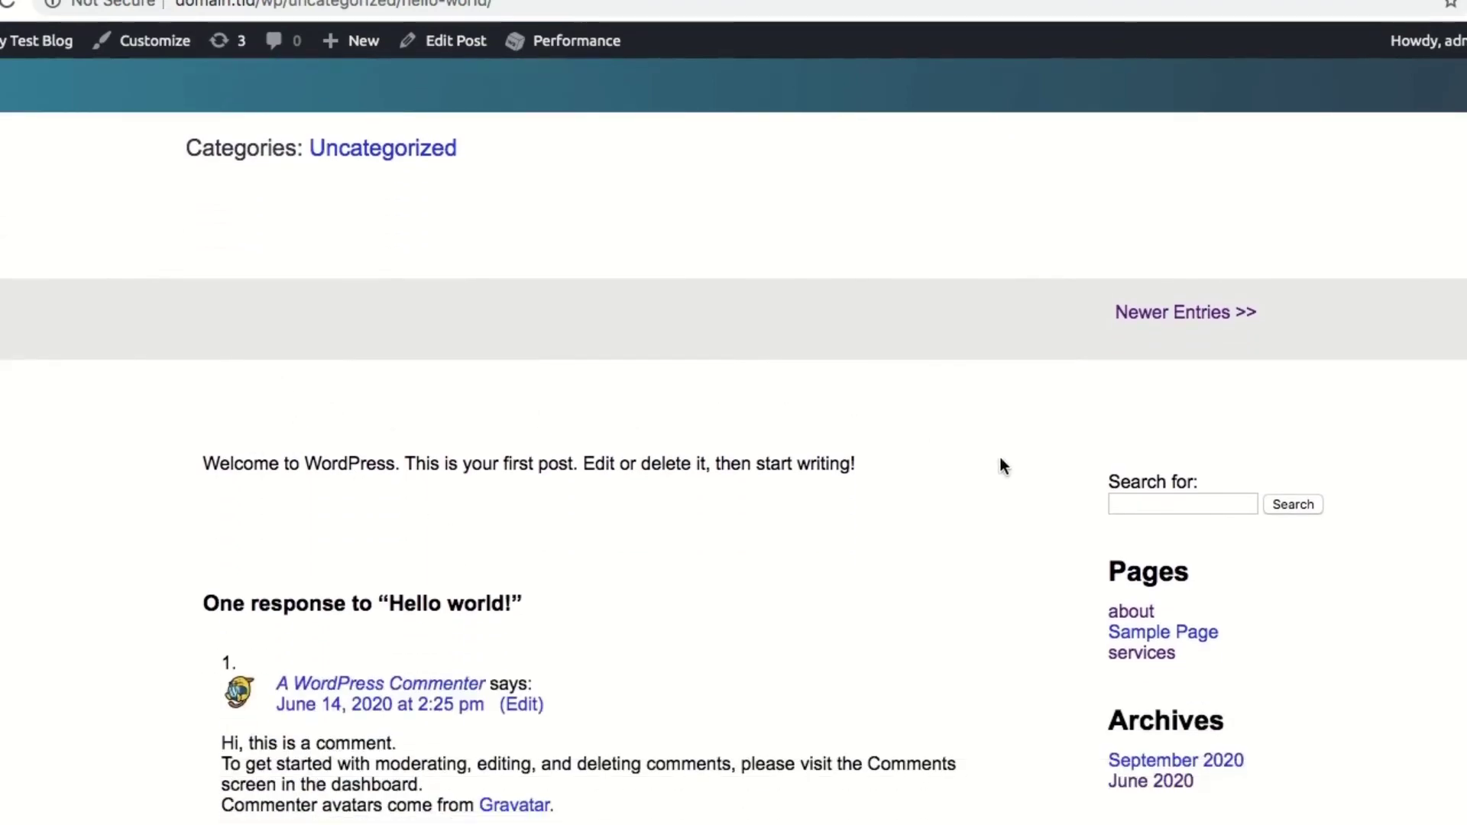
scroll(1001, 459, "up", 3)
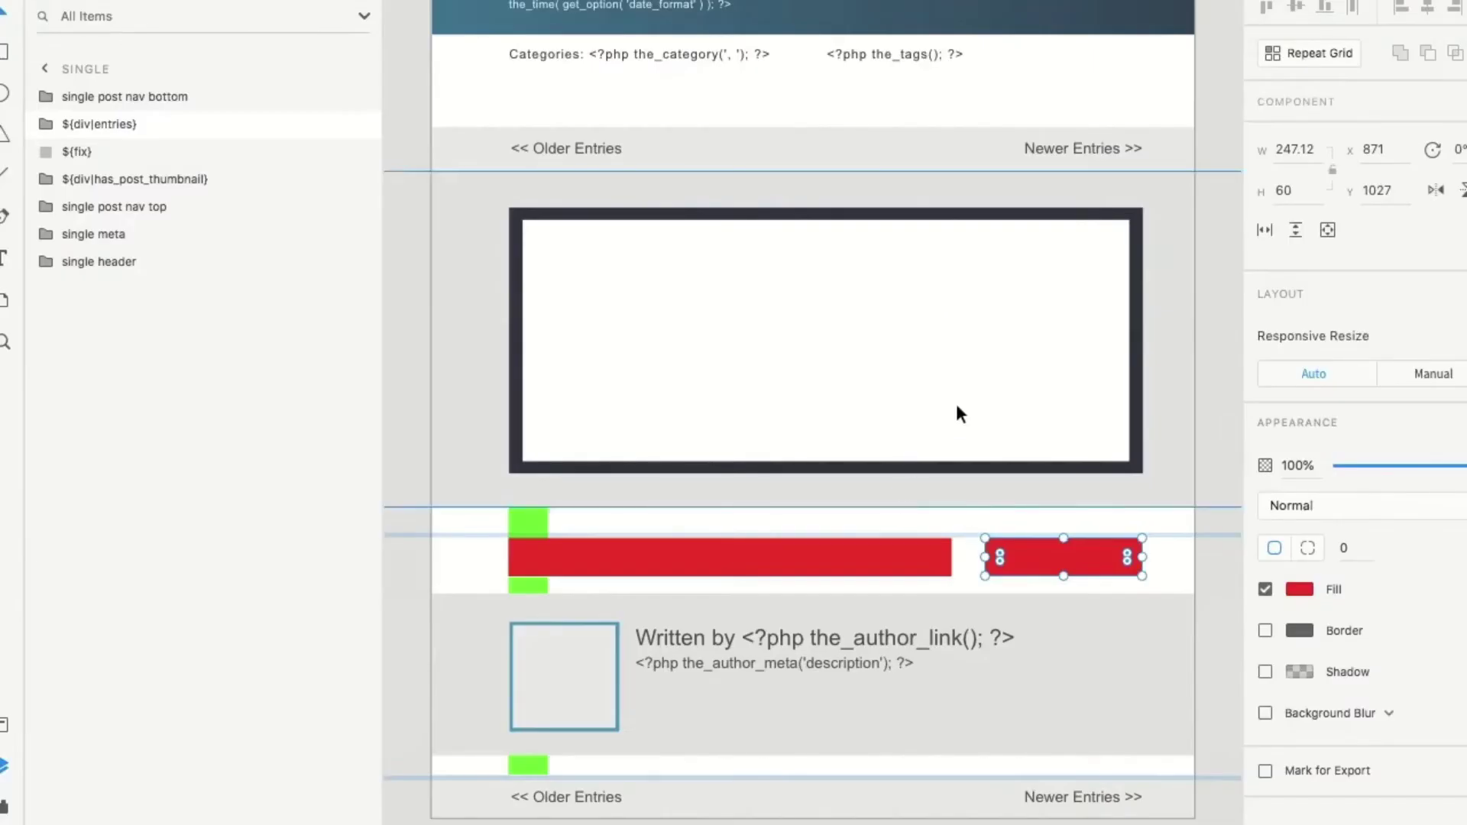
scroll(957, 409, "up", 5)
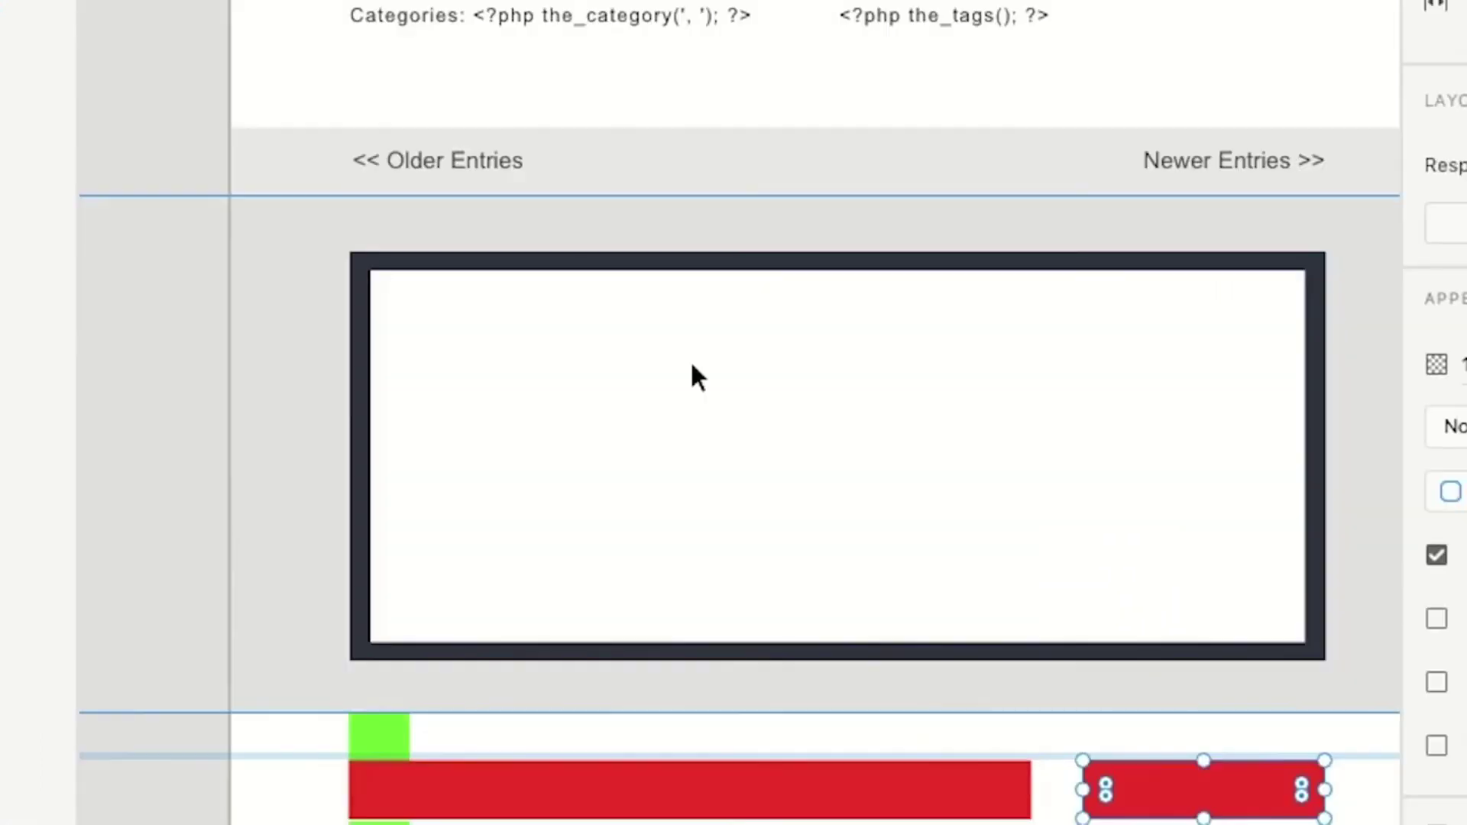
scroll(780, 460, "right", 3)
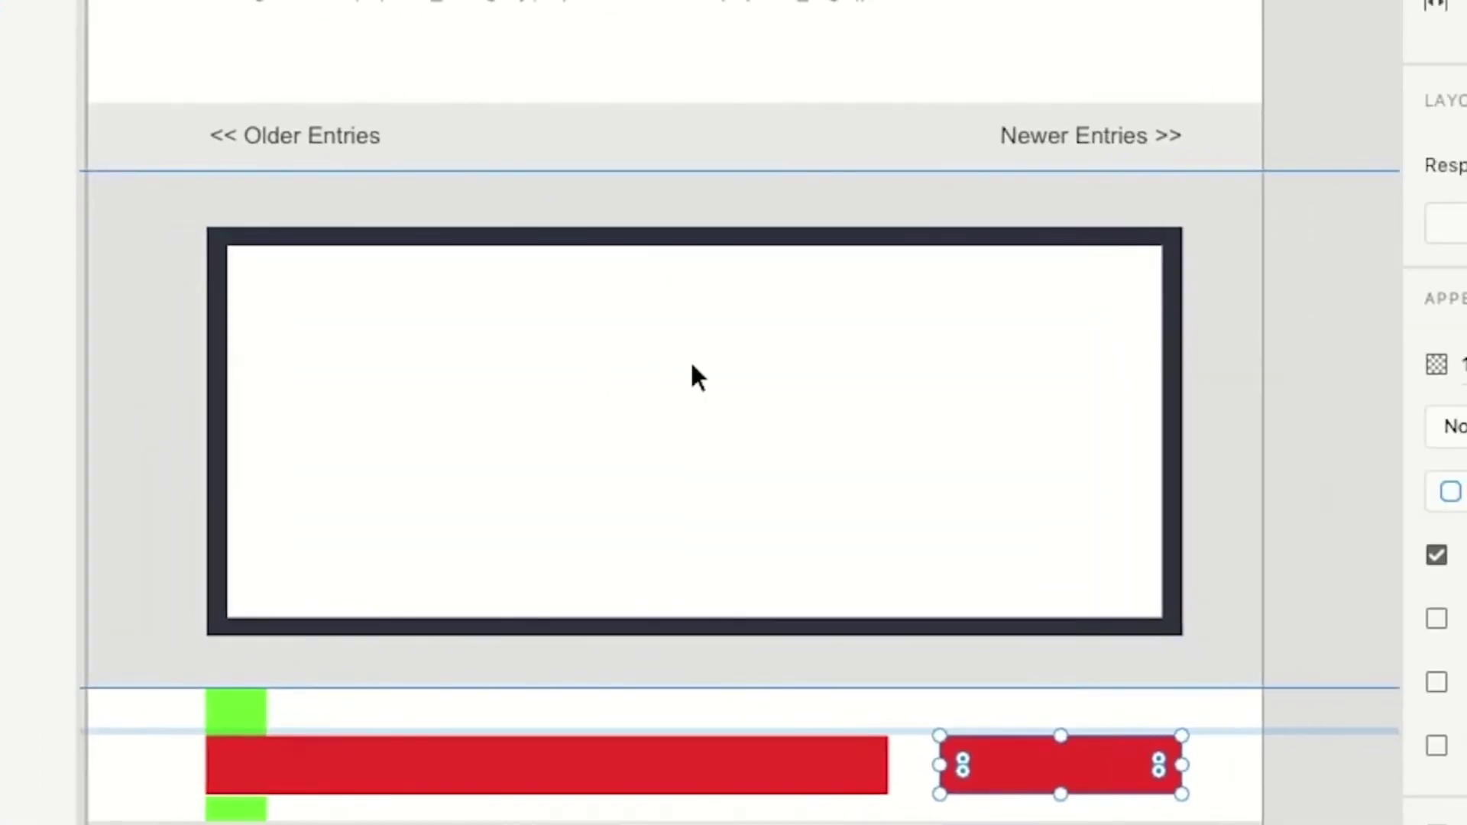
scroll(788, 531, "down", 3)
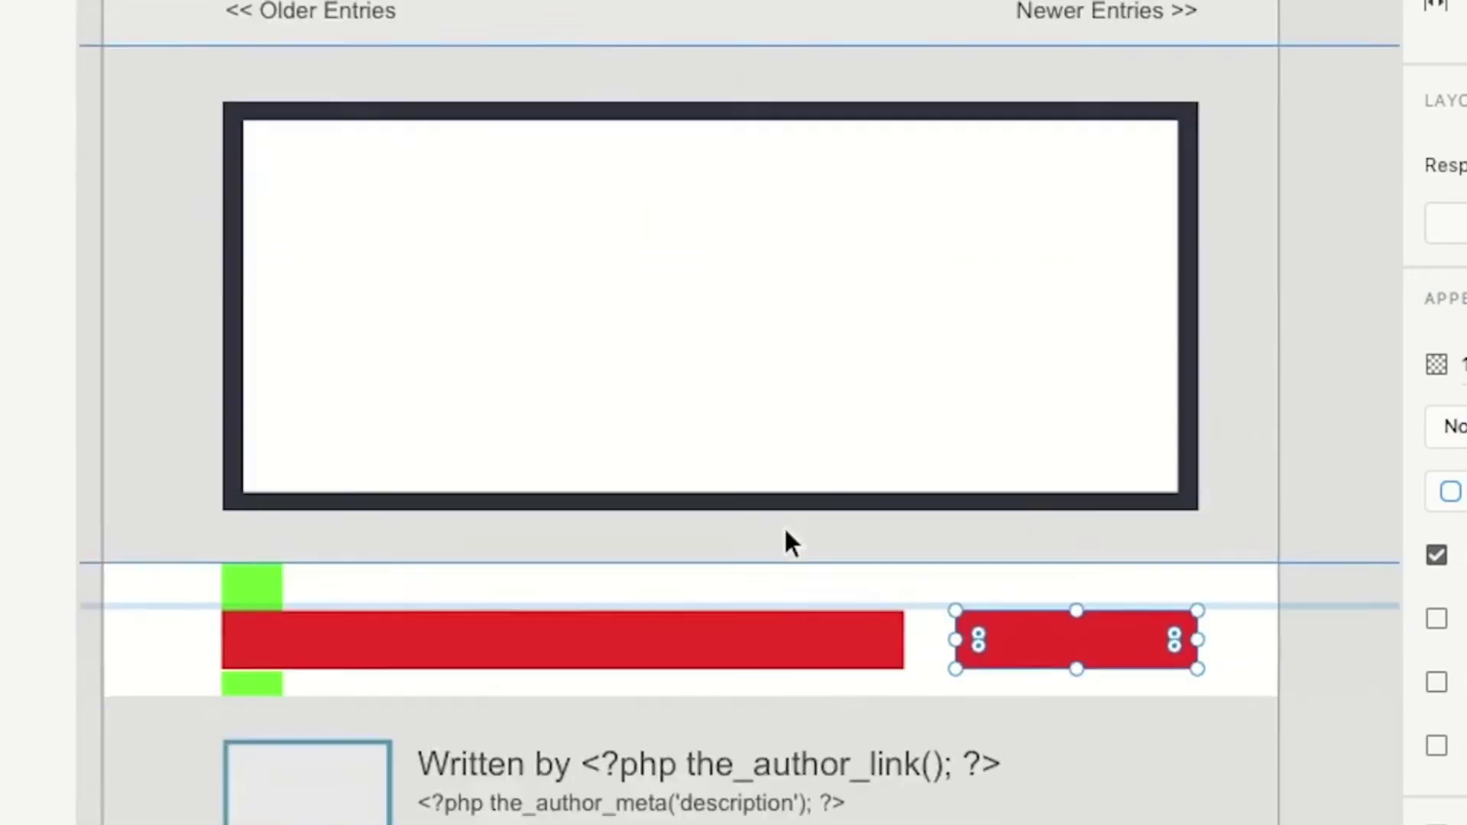
scroll(786, 532, "down", 4)
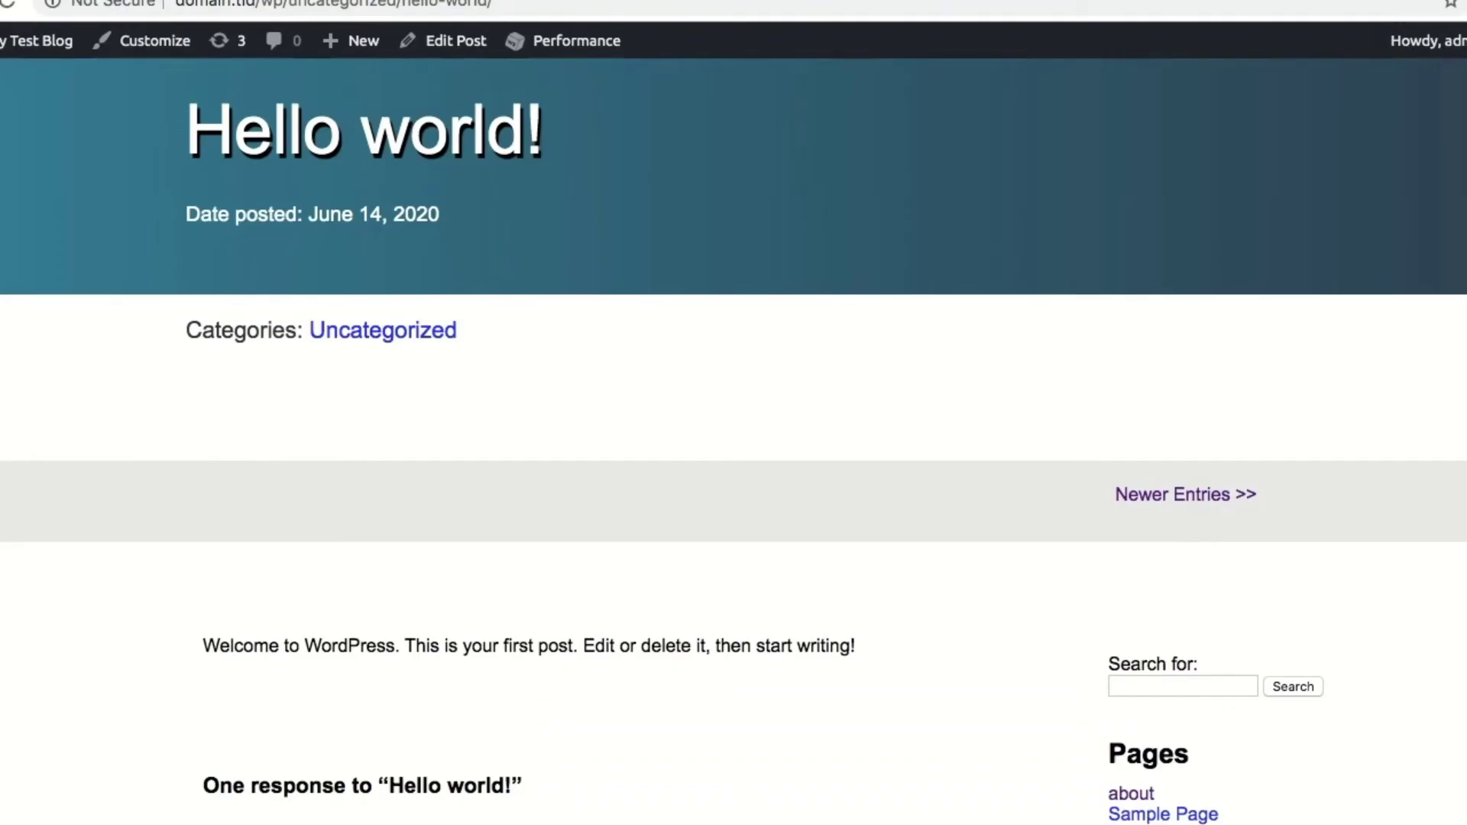
Switch back to the Hello world! post in the browser and recheck its comment section, sidebar and Newer Entries link
scroll(283, 607, "down", 10)
scroll(284, 608, "up", 1)
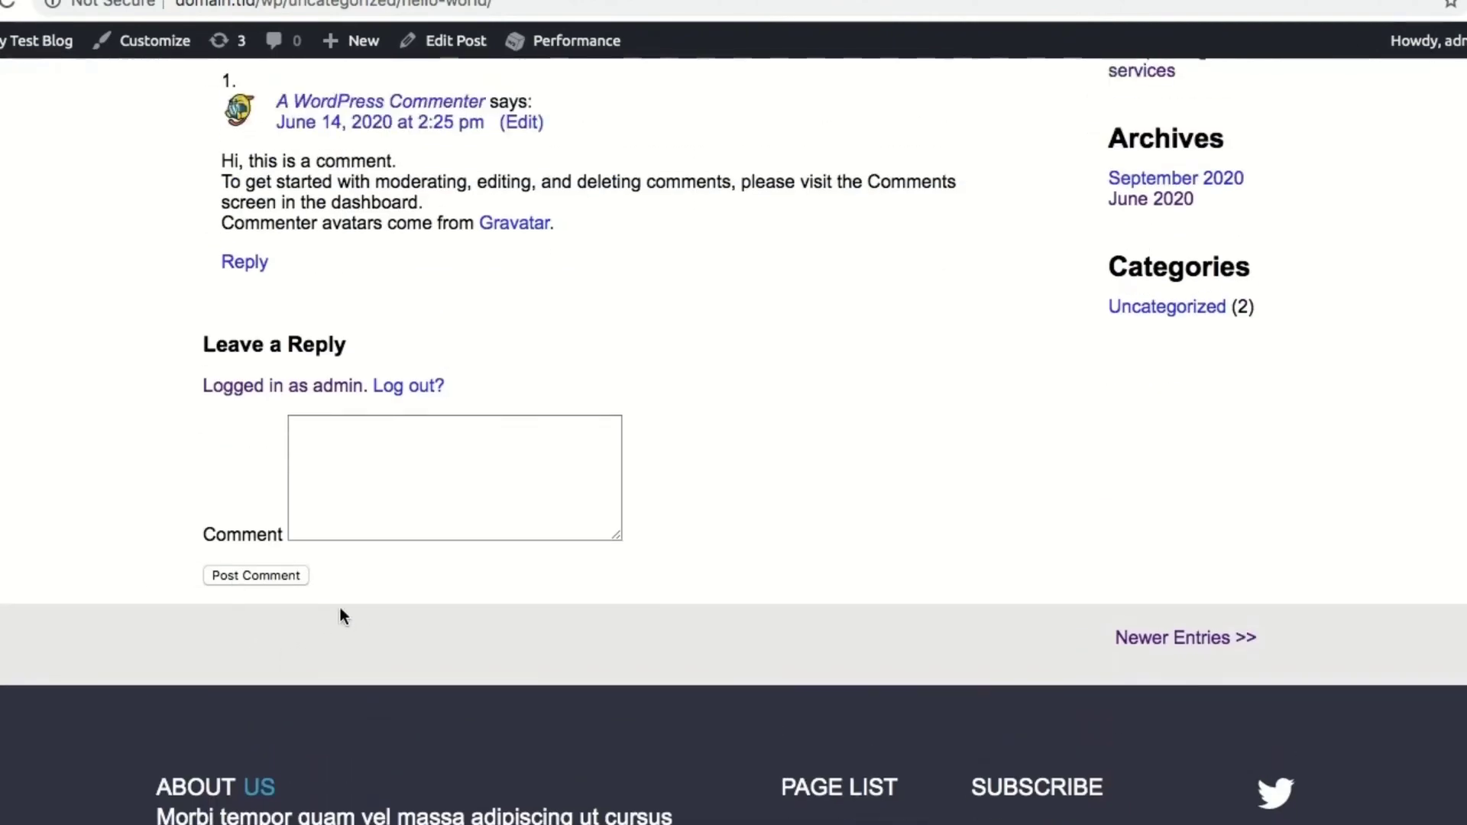
scroll(931, 384, "up", 2)
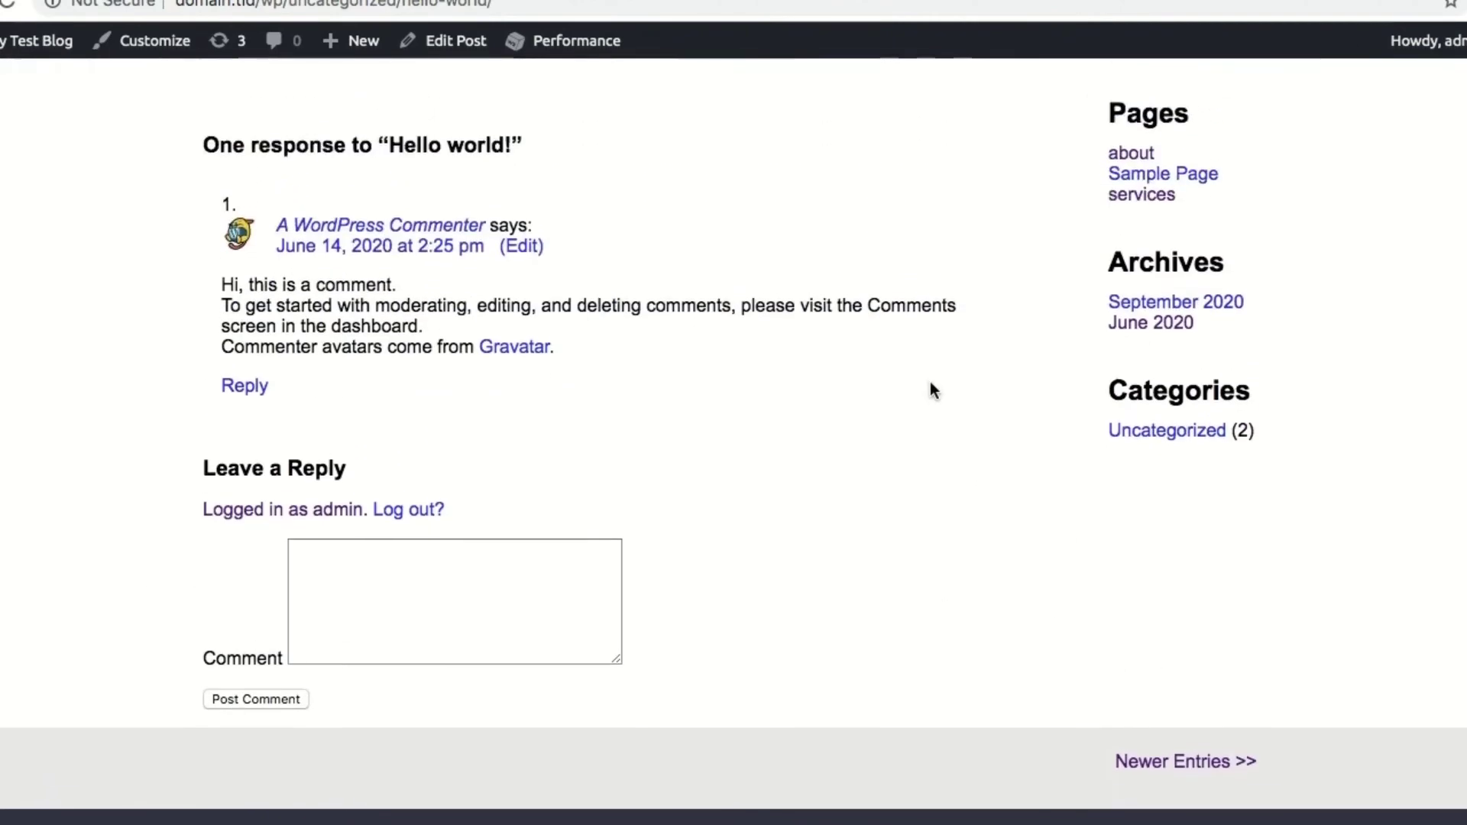
scroll(930, 384, "up", 4)
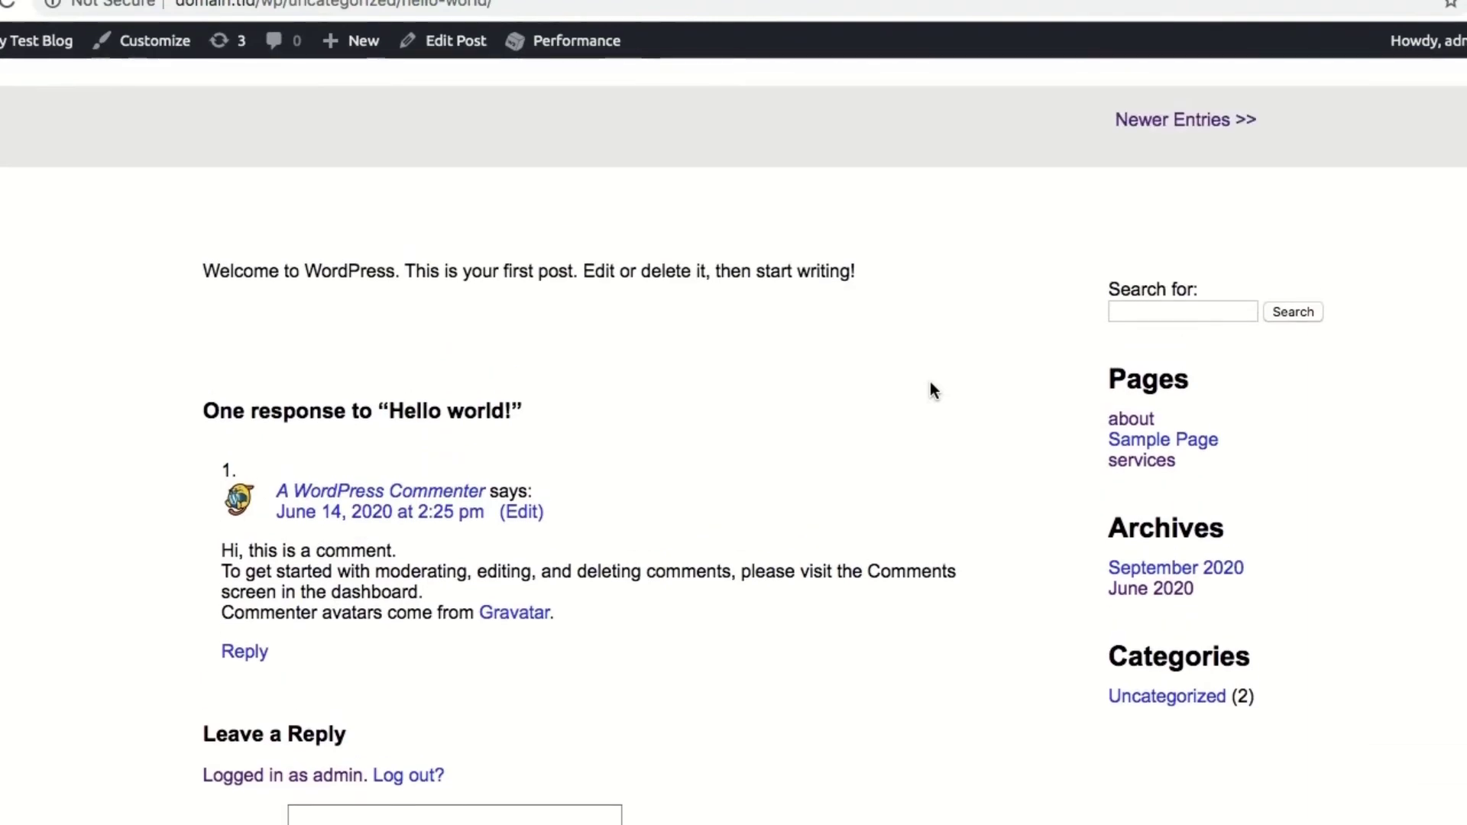
scroll(930, 382, "up", 8)
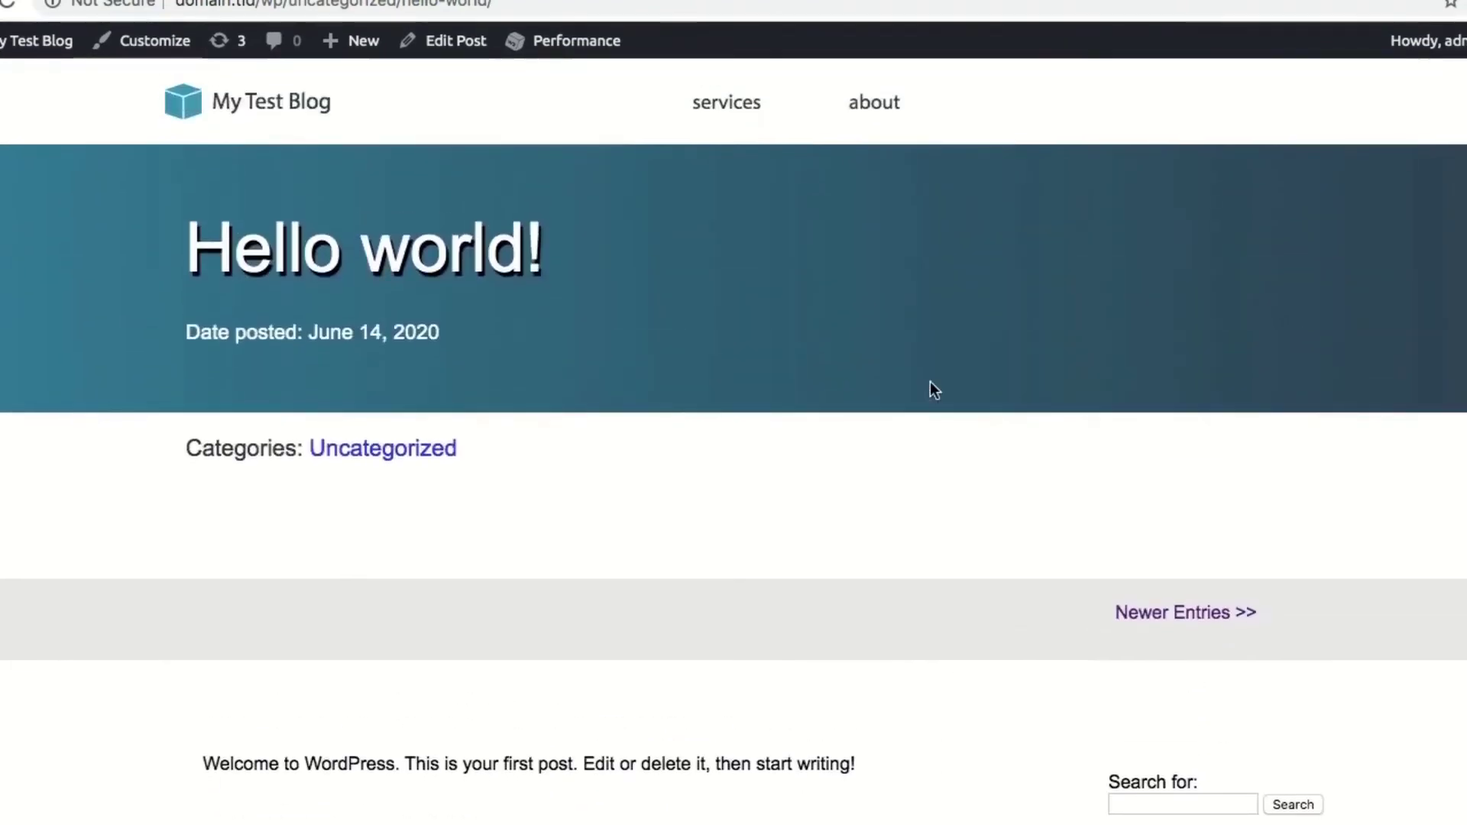
left_click(1189, 612)
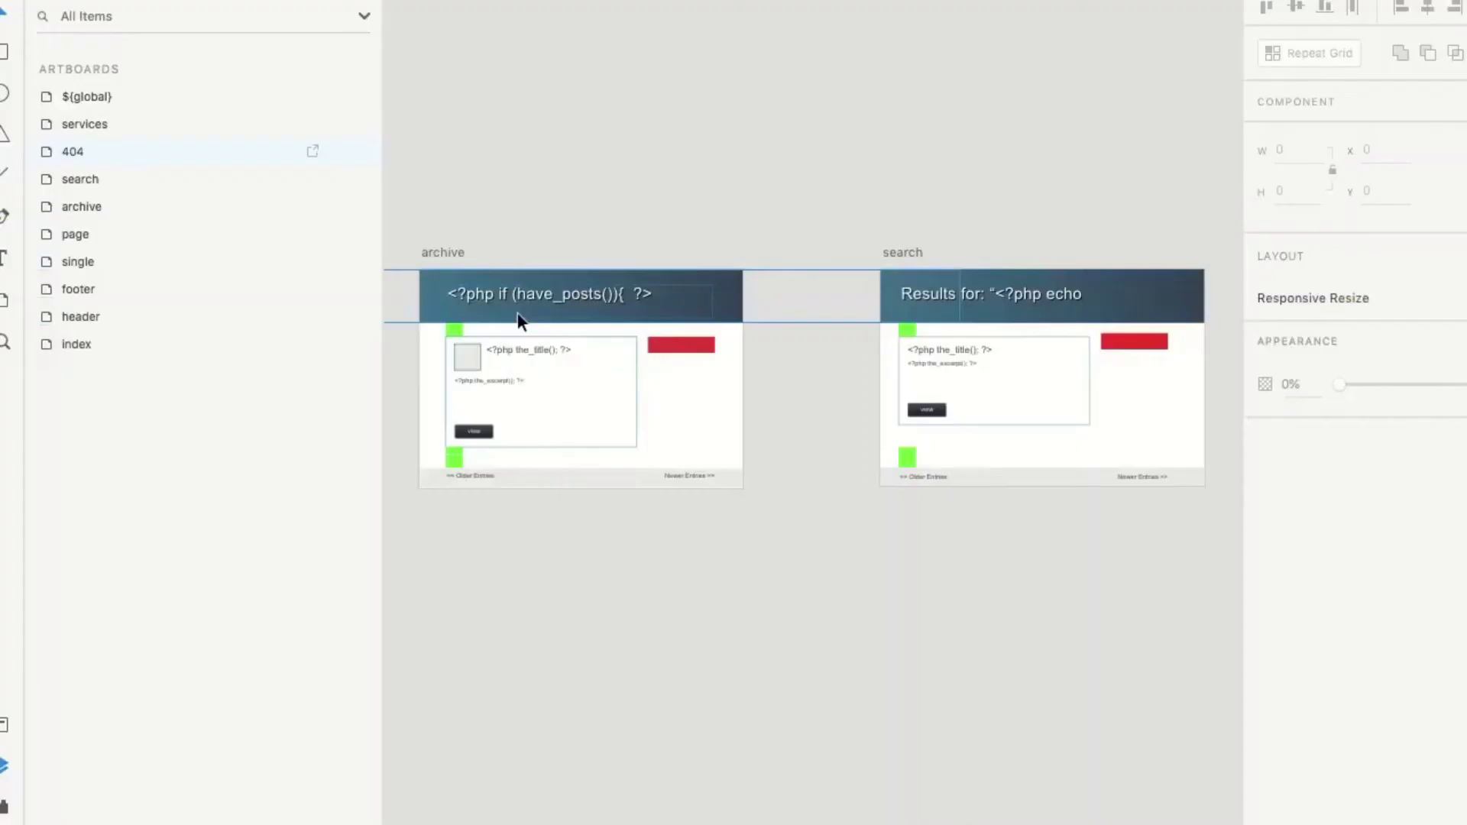
Switch to the archive artboard in Adobe XD and inspect its archive header, ${div|posts}, ${fix} and archive nav layers
scroll(516, 313, "up", 3)
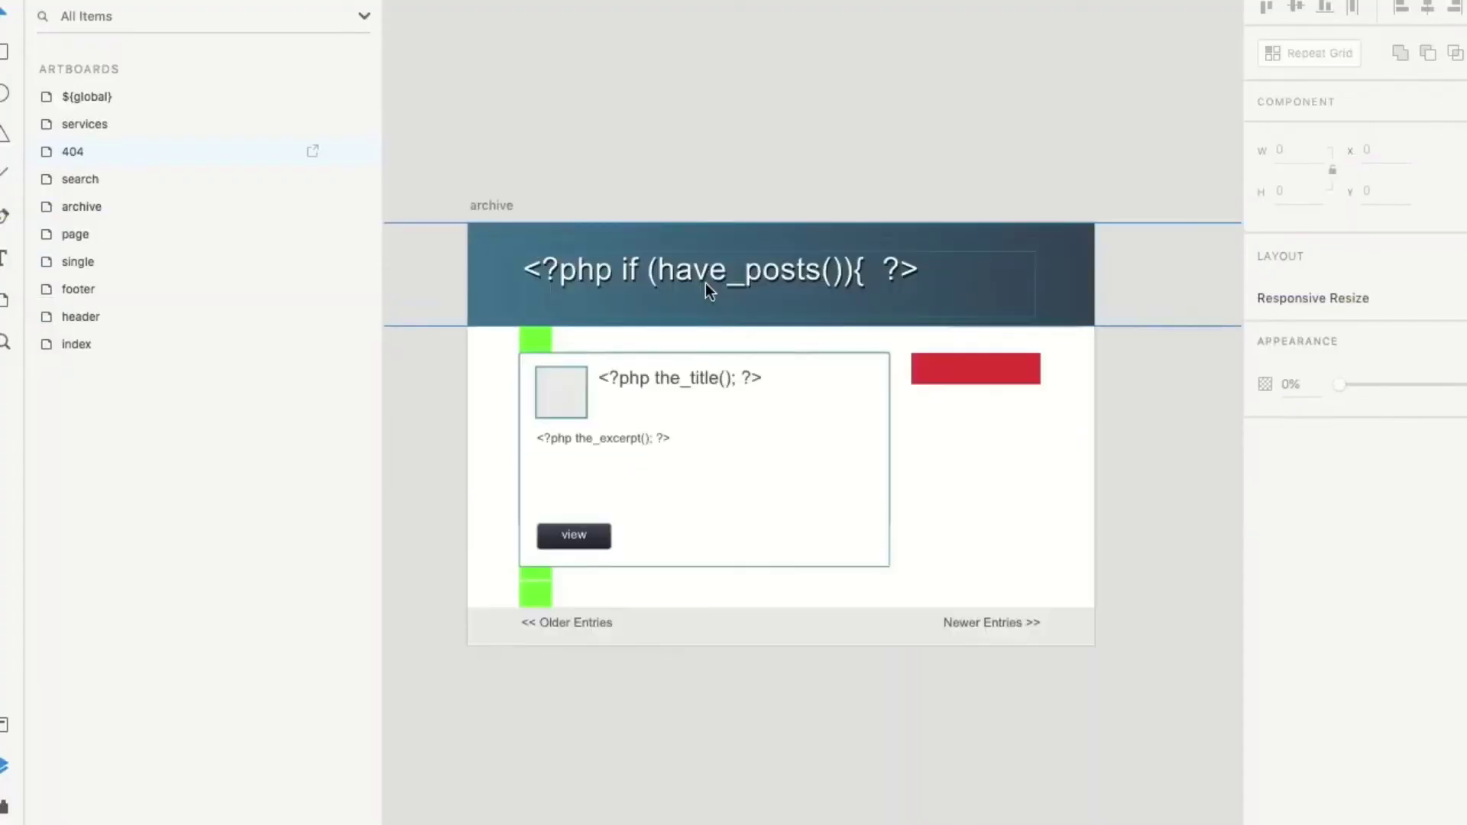
left_click(645, 260)
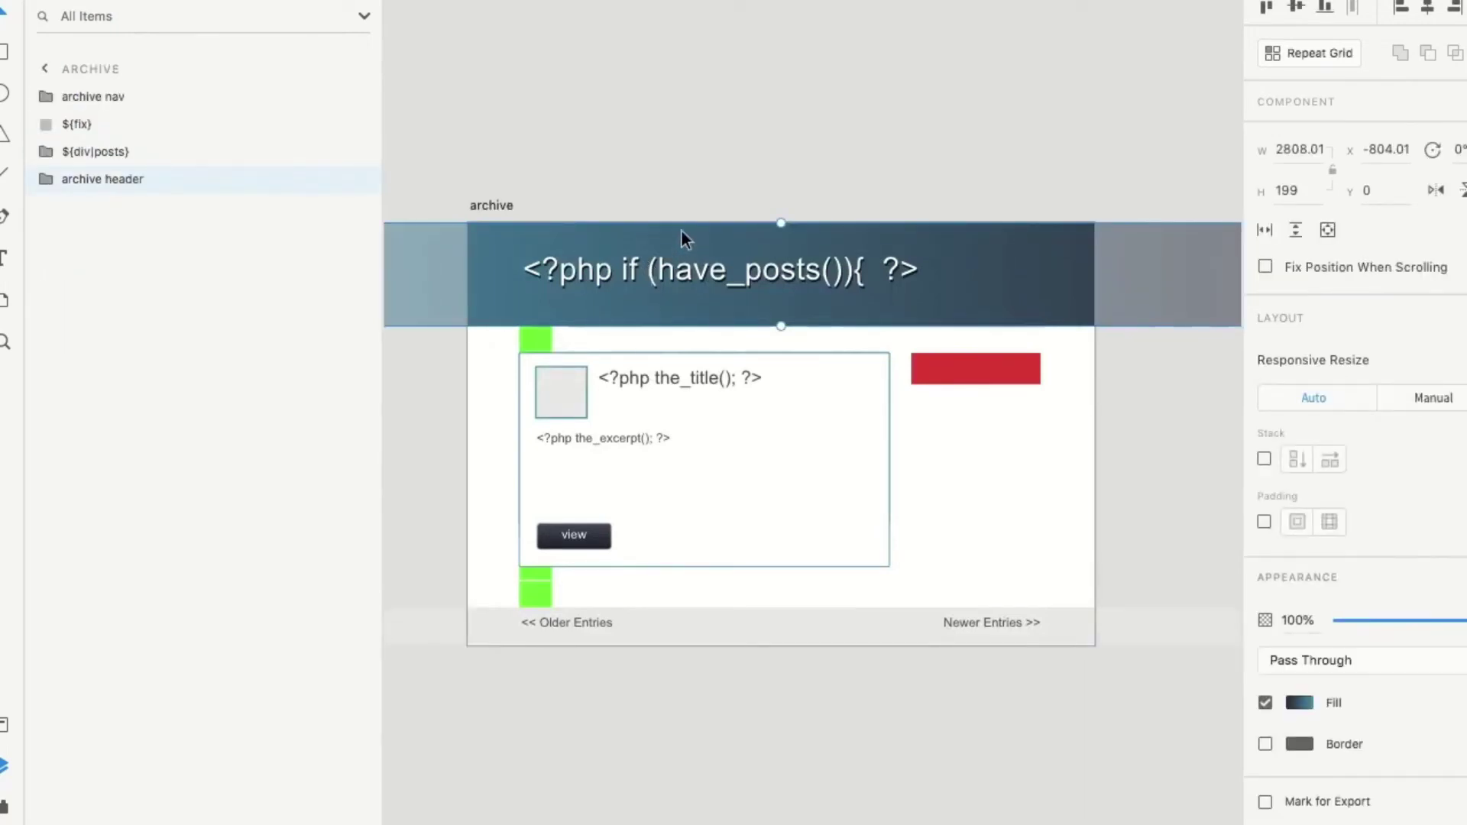
mouse_move(181, 190)
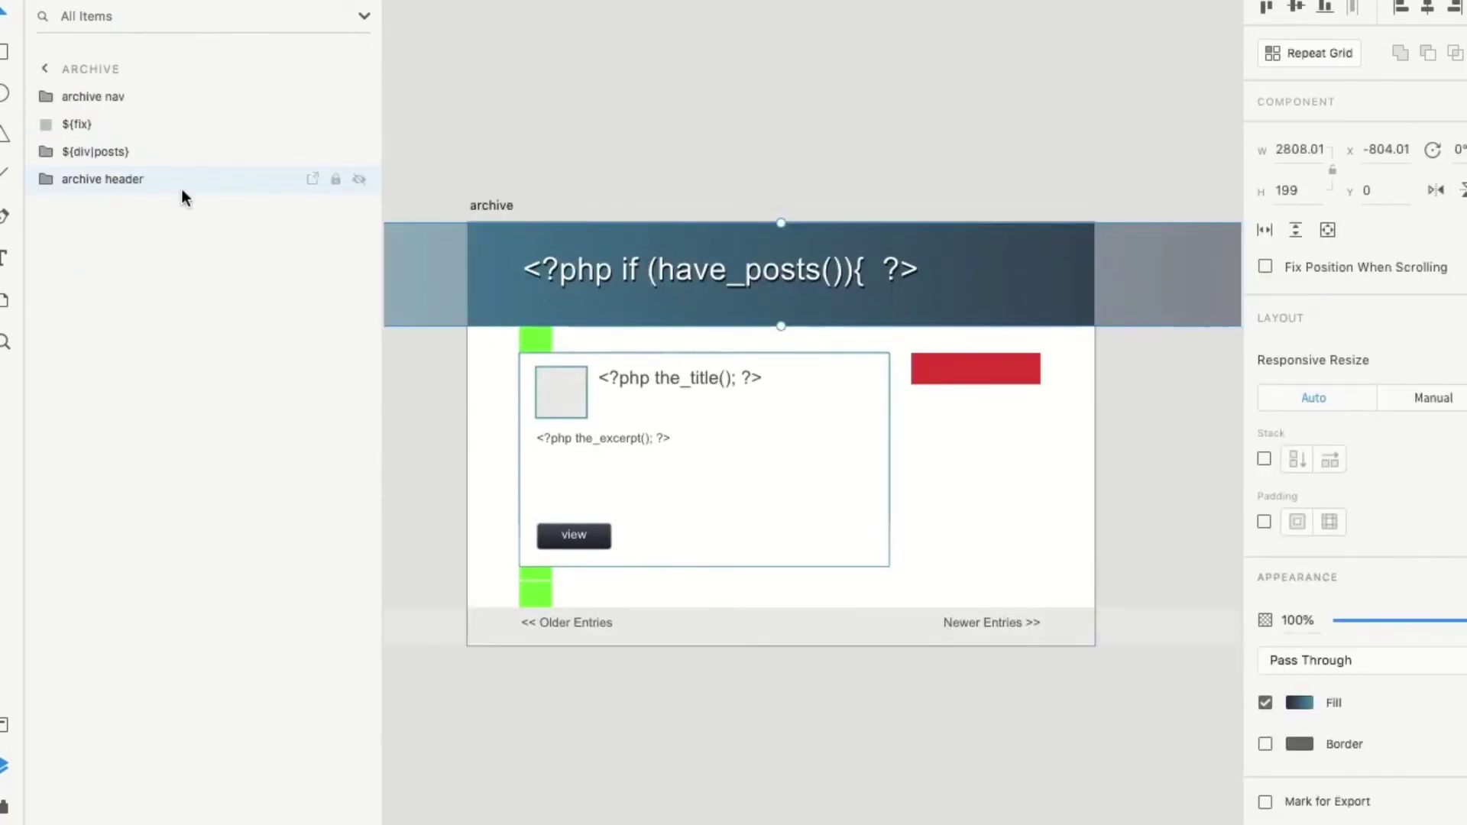
left_click(57, 154)
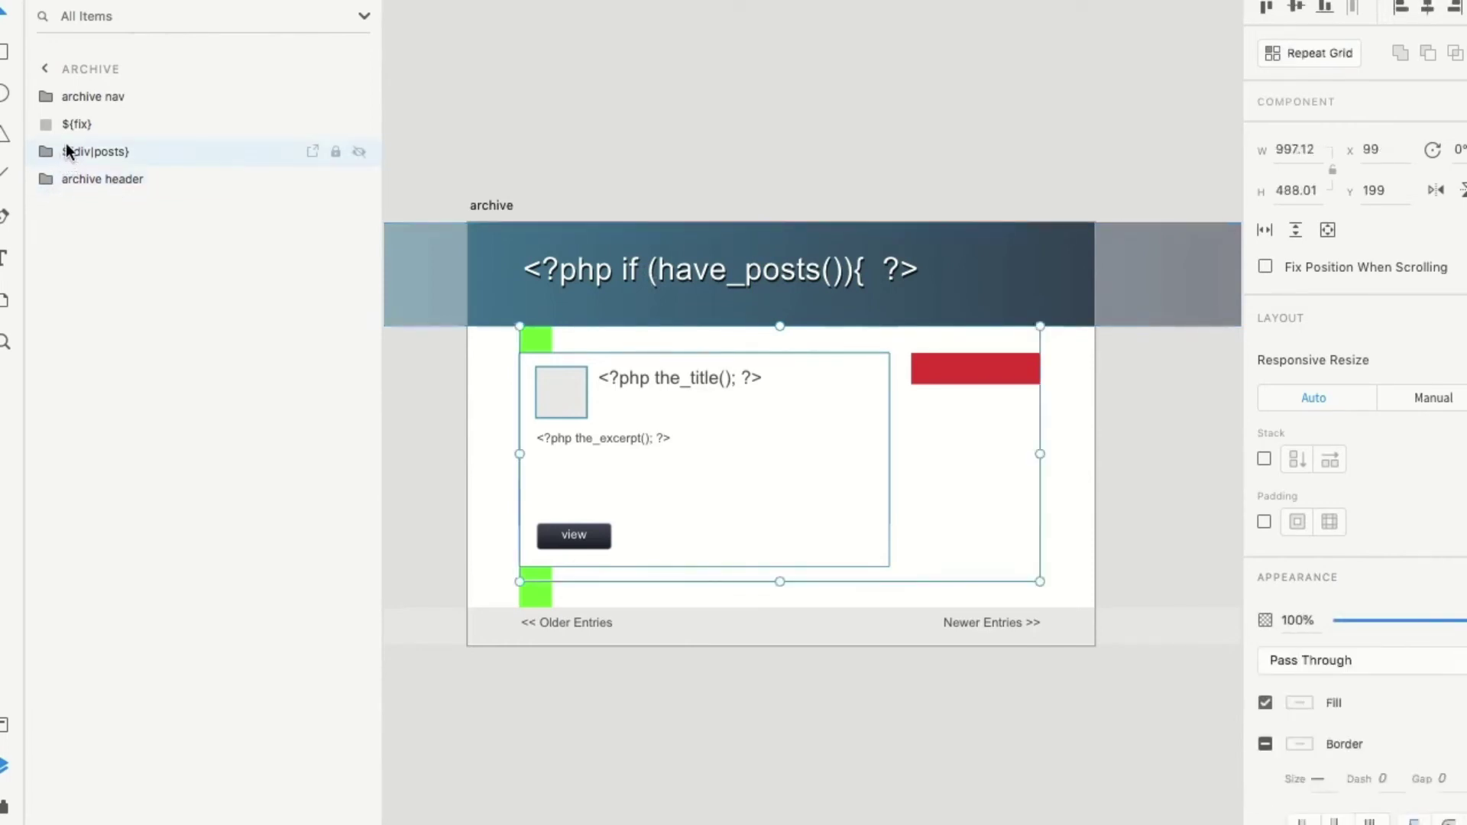
left_click(66, 125)
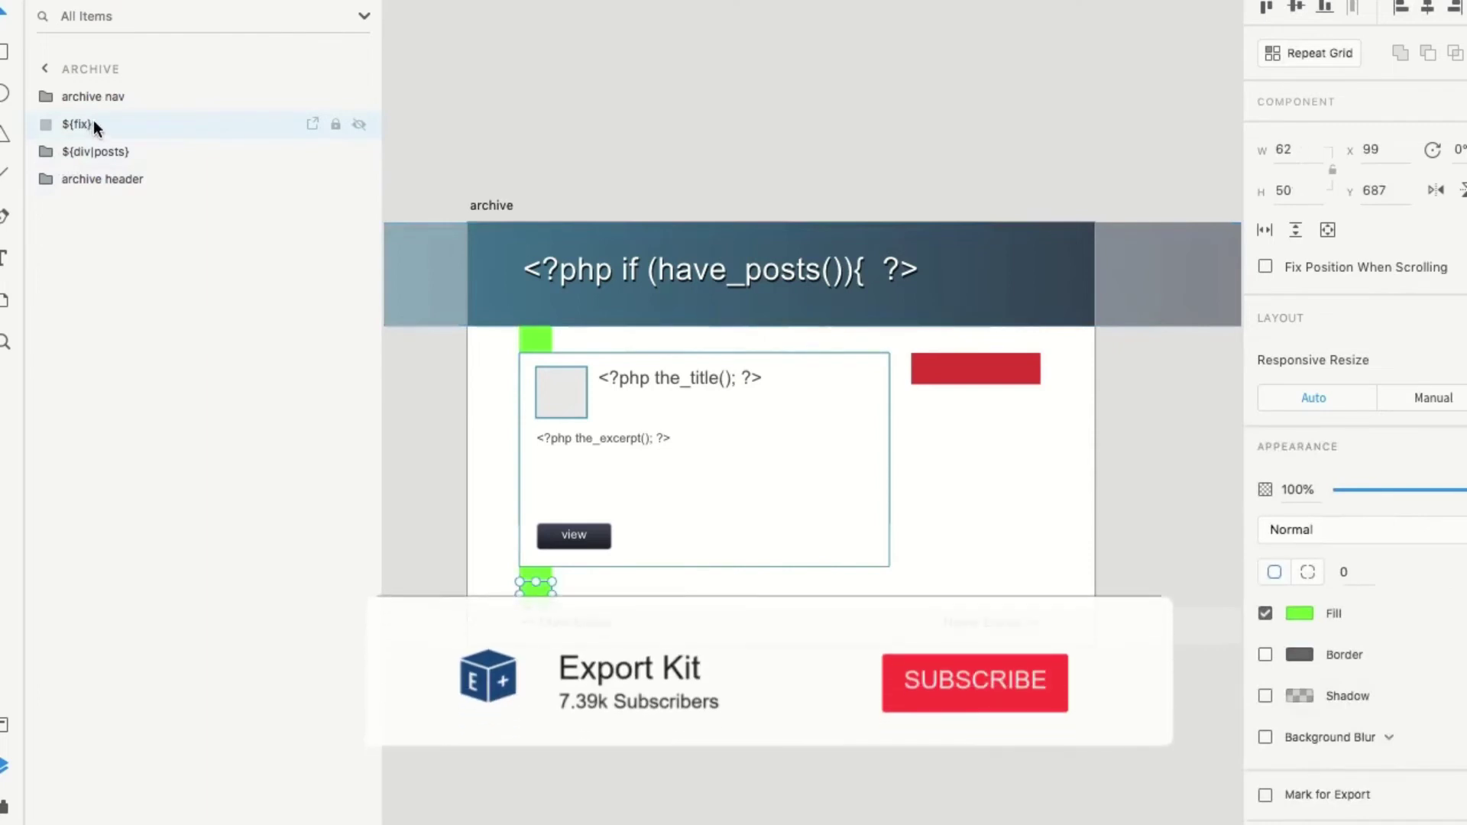
left_click(99, 99)
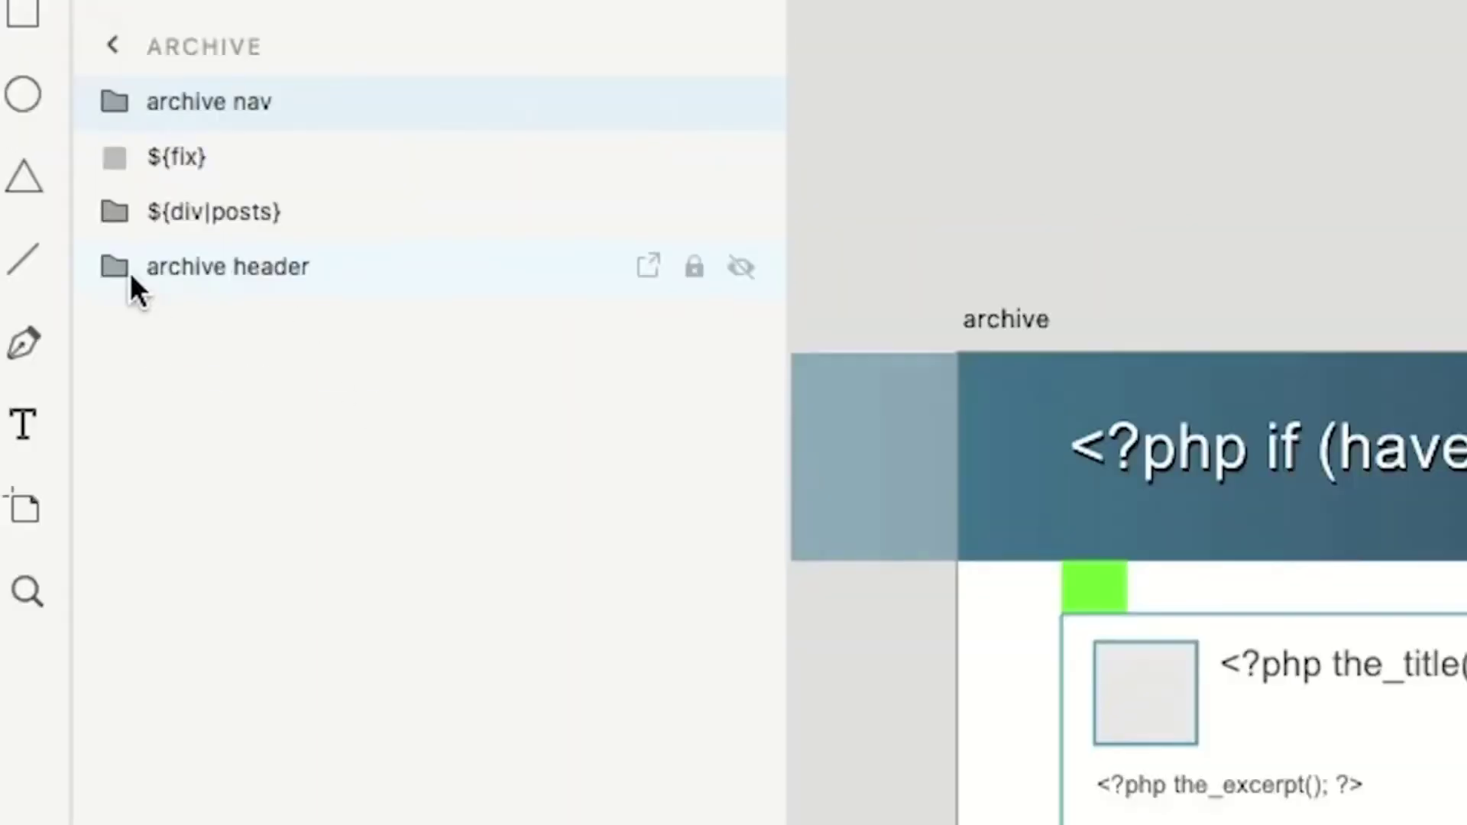
Expand the archive header group to inspect the PHP code in its ${code} title text layer, then collapse the group
left_click(50, 181)
left_click(314, 321)
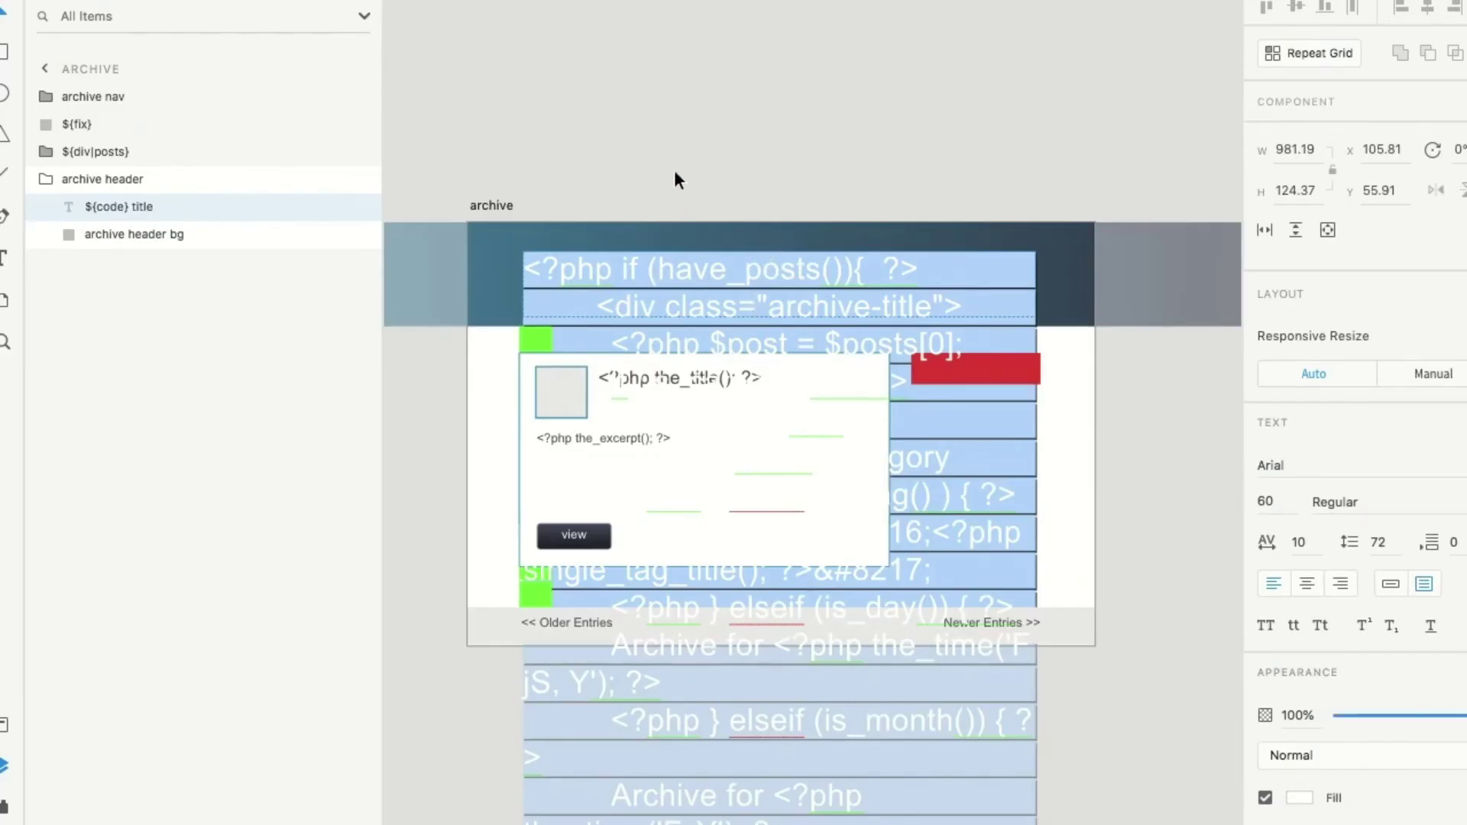
key("Escape")
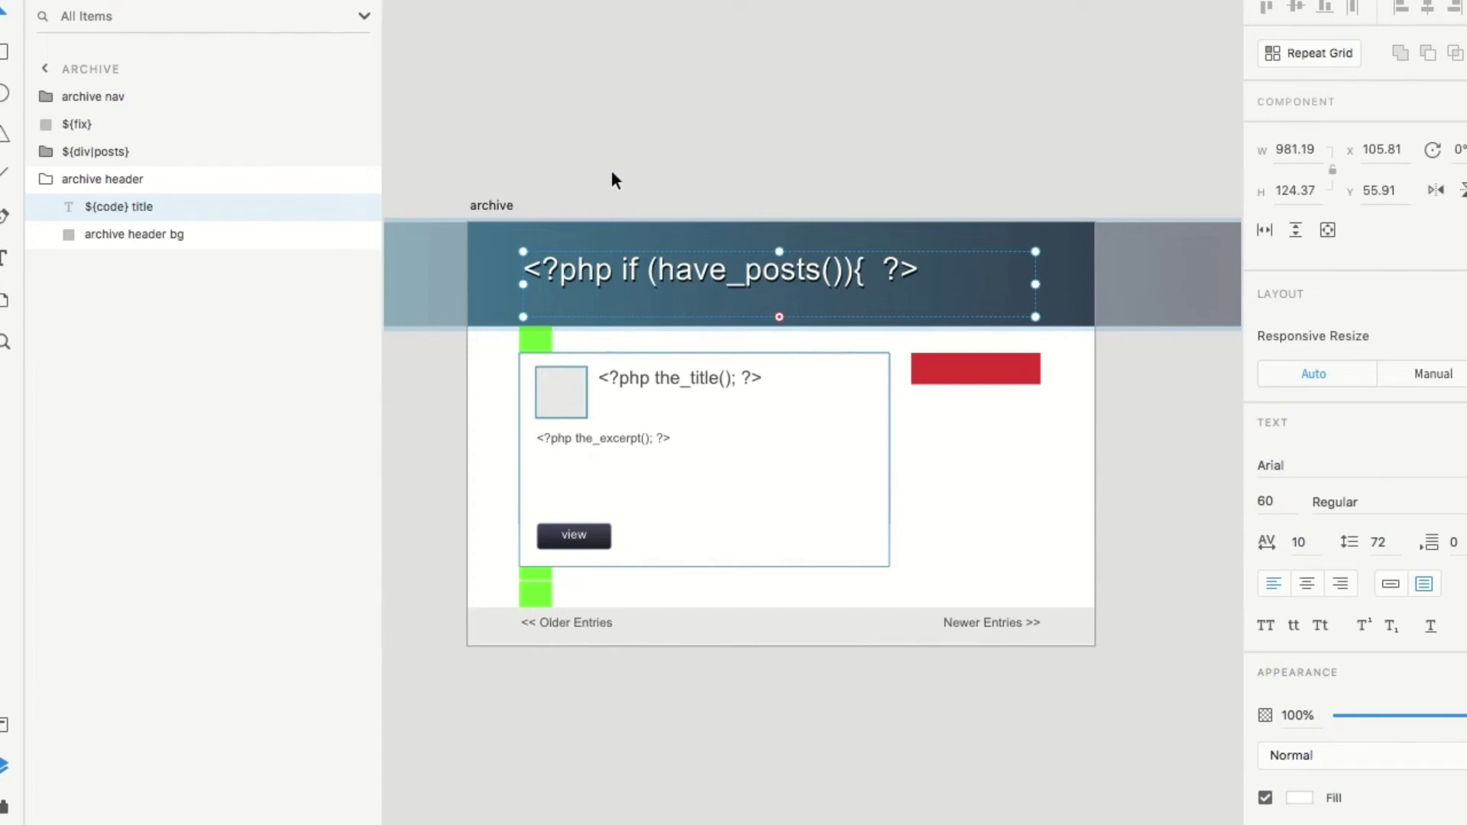
left_click(46, 179)
Expand ${div|posts} and inspect its ${fix}, ${loop} and ${get_sidebar} layers along with the ${fix} layer outside the group
left_click(46, 152)
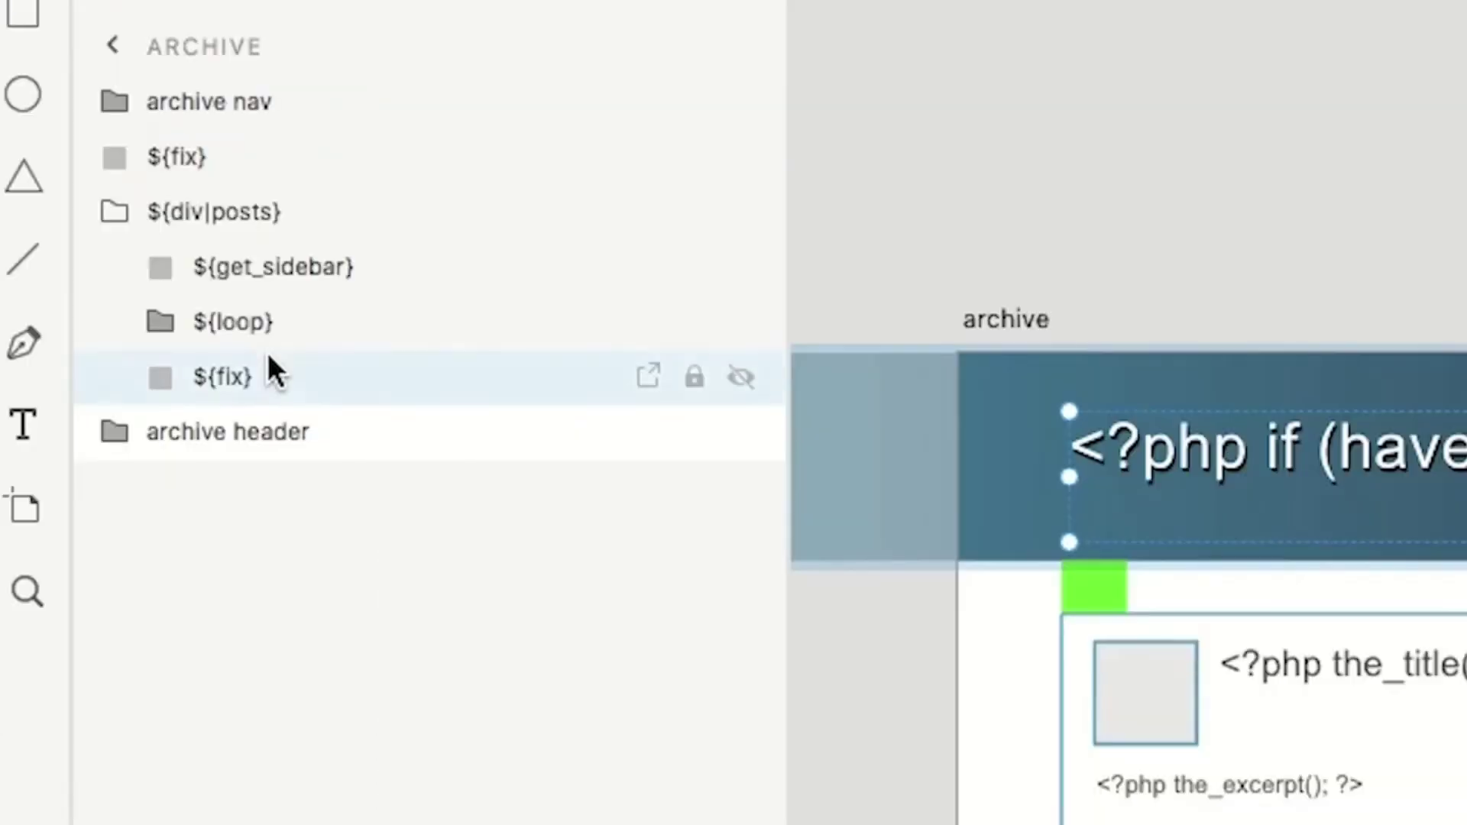
left_click(270, 367)
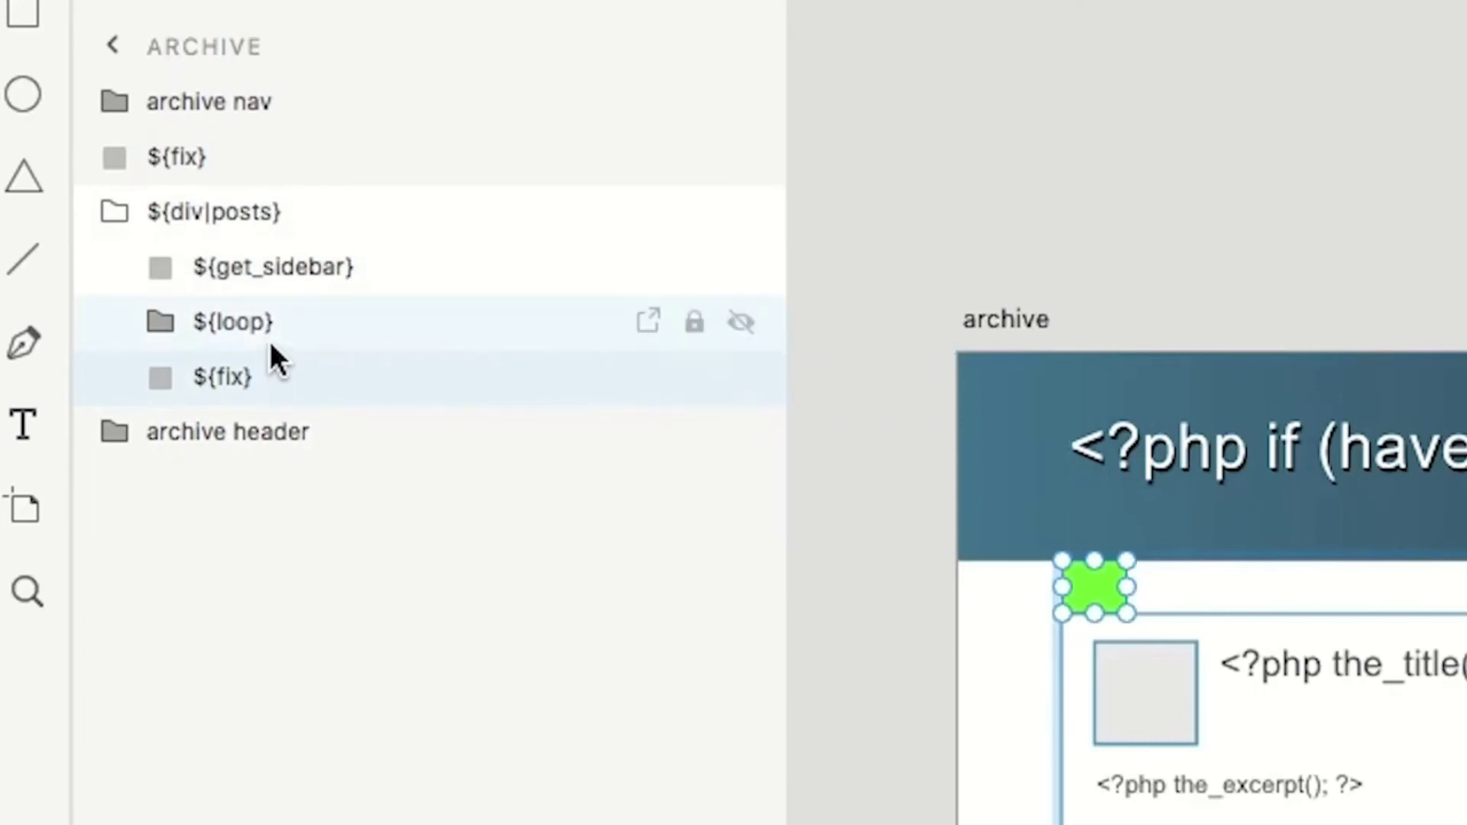
left_click(272, 333)
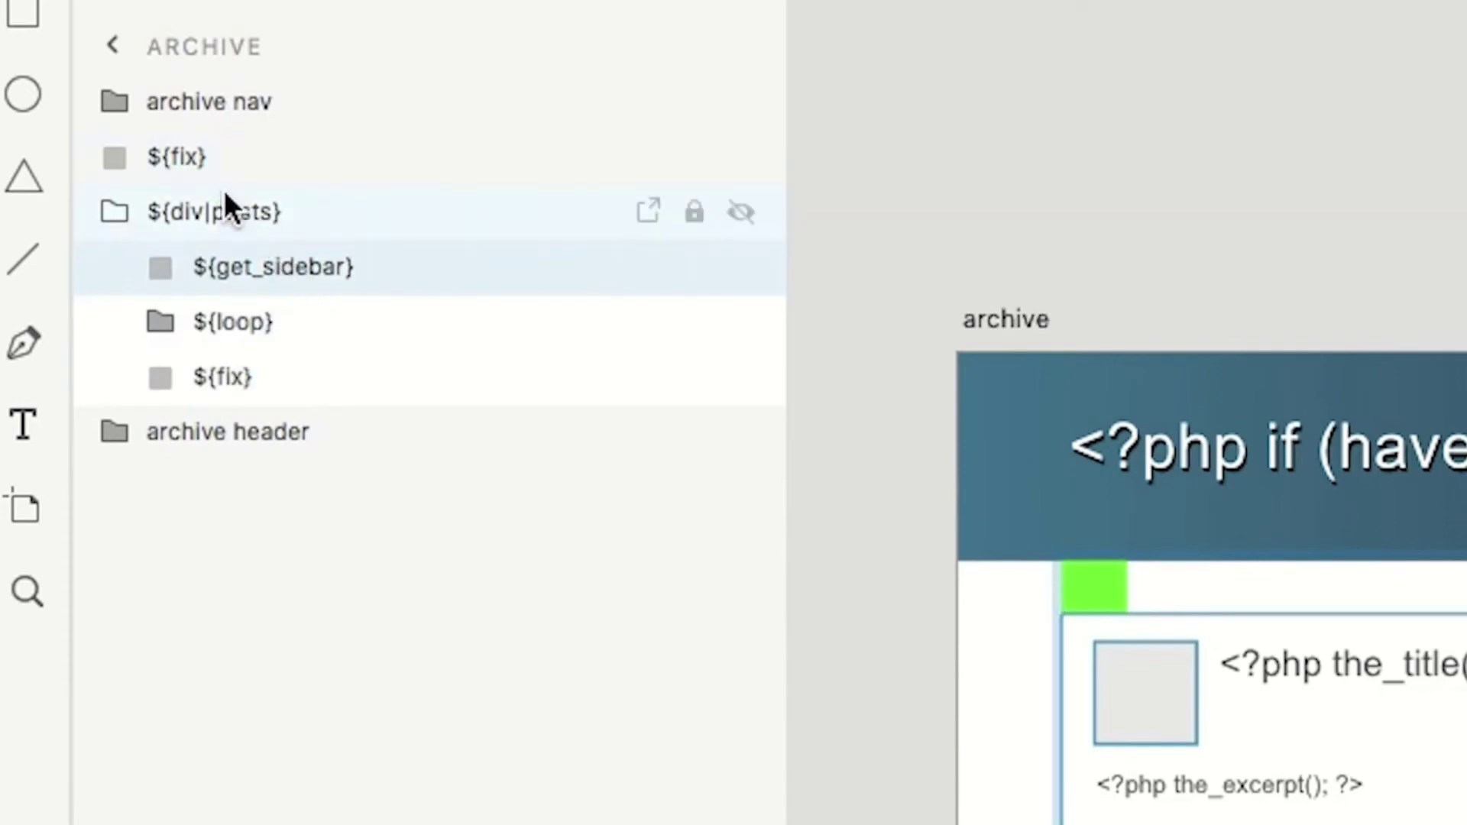
left_click(205, 171)
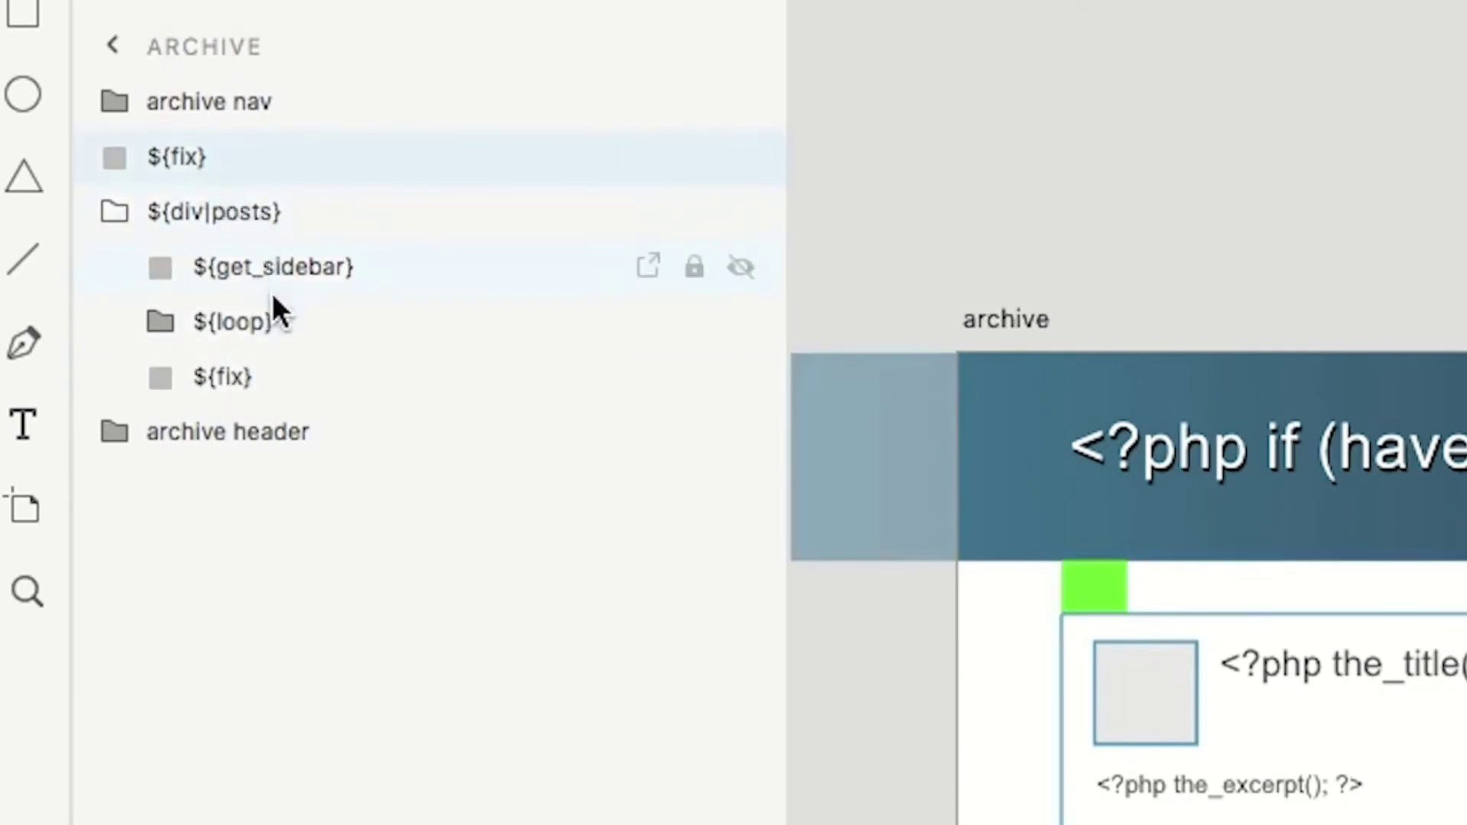
left_click(266, 334)
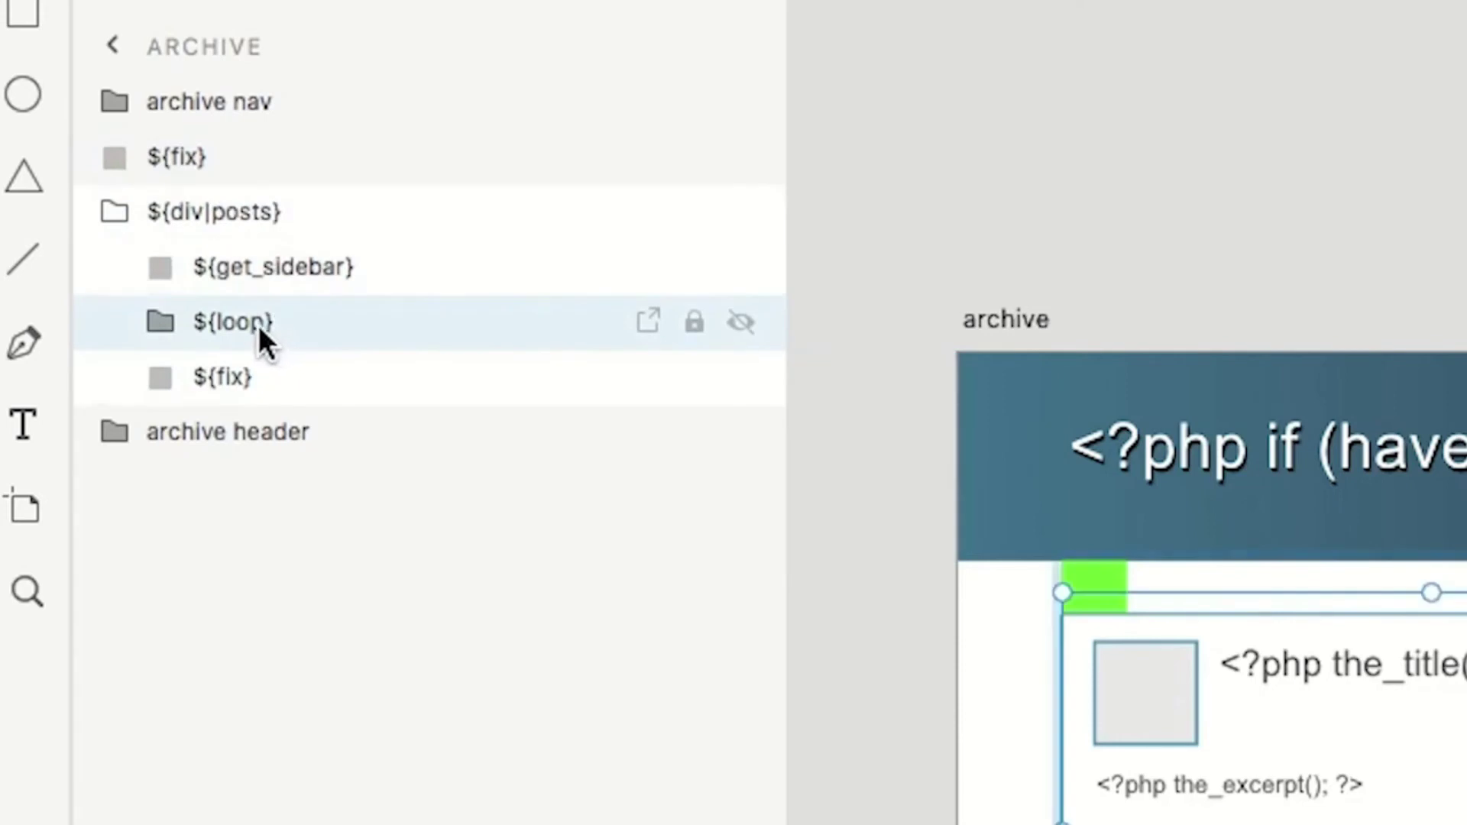
Expand the ${loop} group and inspect the ${div|no_post_thumbnail} and ${fix} layers inside ${div|post}
double_click(258, 324)
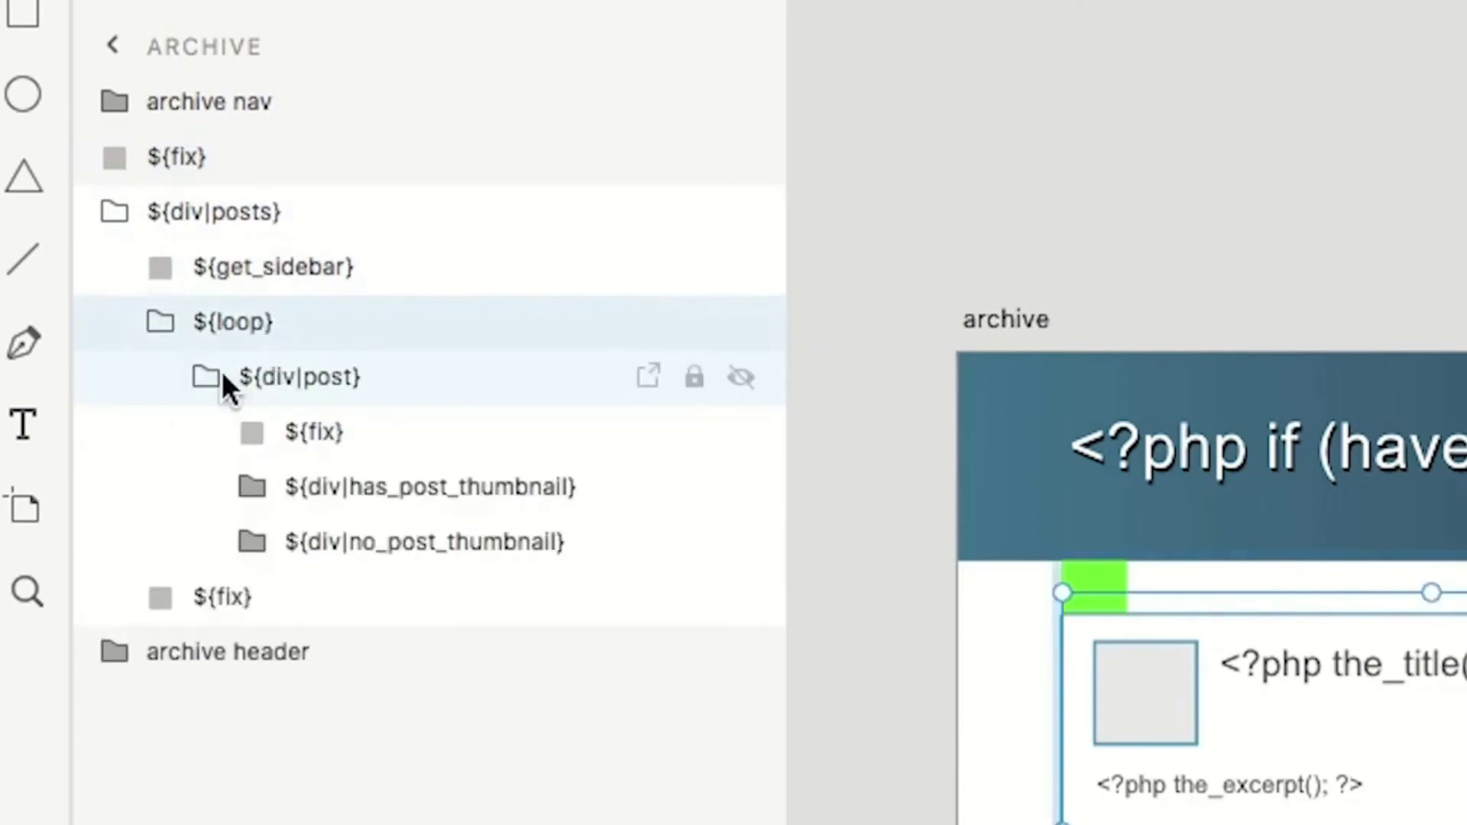
left_click(356, 538)
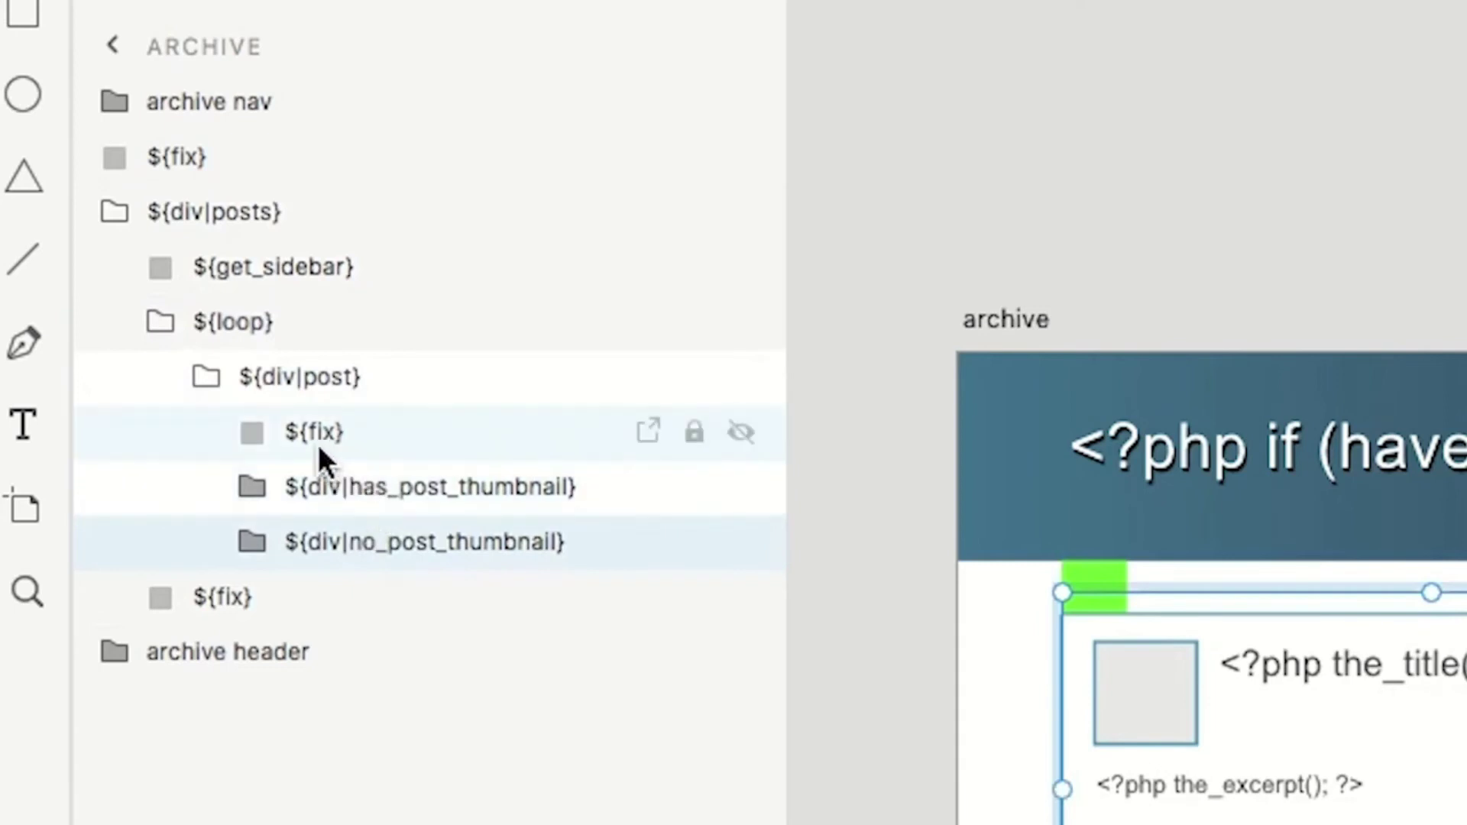
left_click(324, 443)
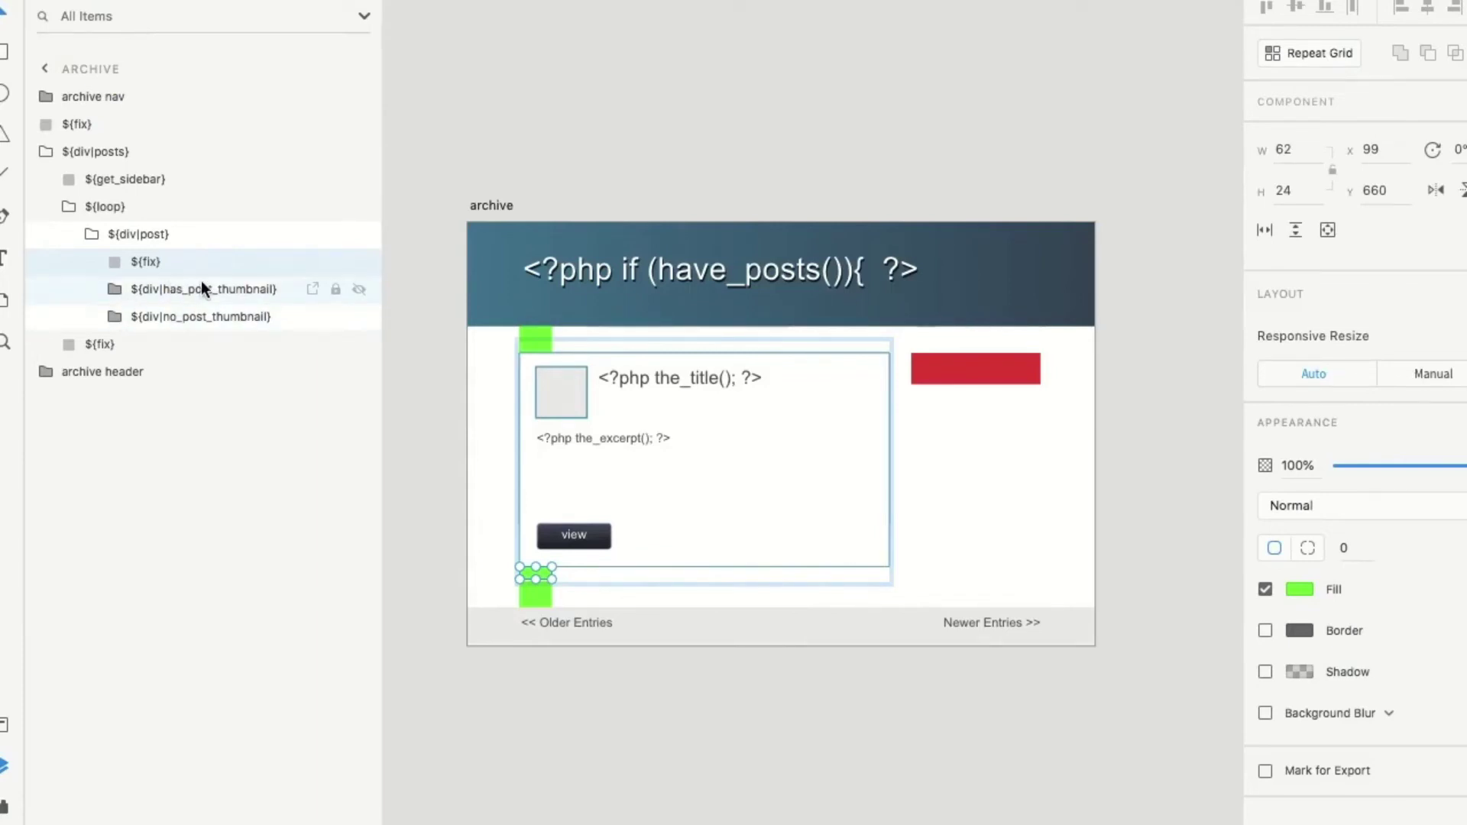
Hide ${div|has_post_thumbnail}, and inspect the post bg margin and post bg layers in the post content of ${div|no_post_thumbnail}
left_click(358, 289)
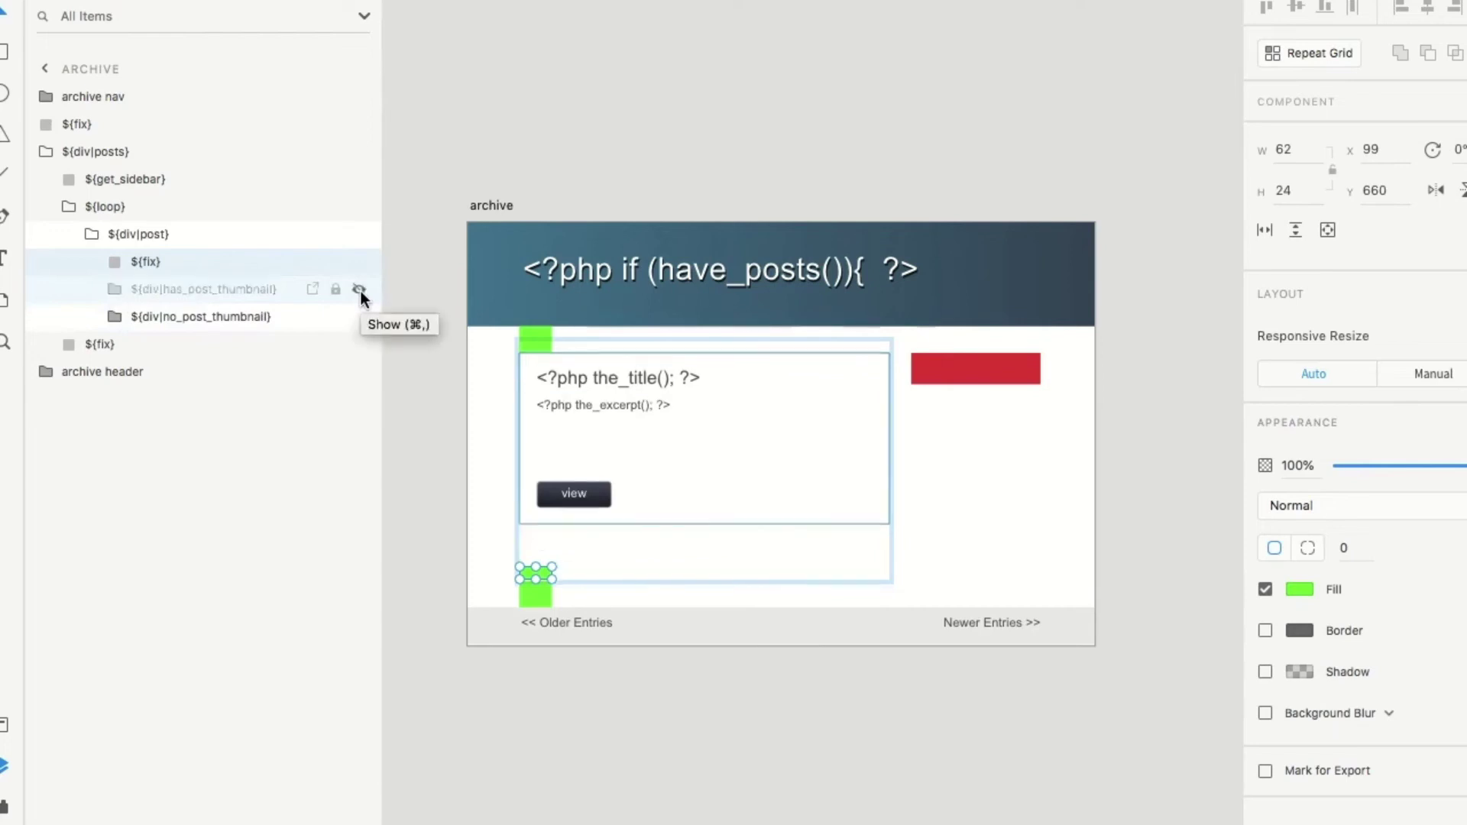
left_click(120, 318)
left_click(142, 344)
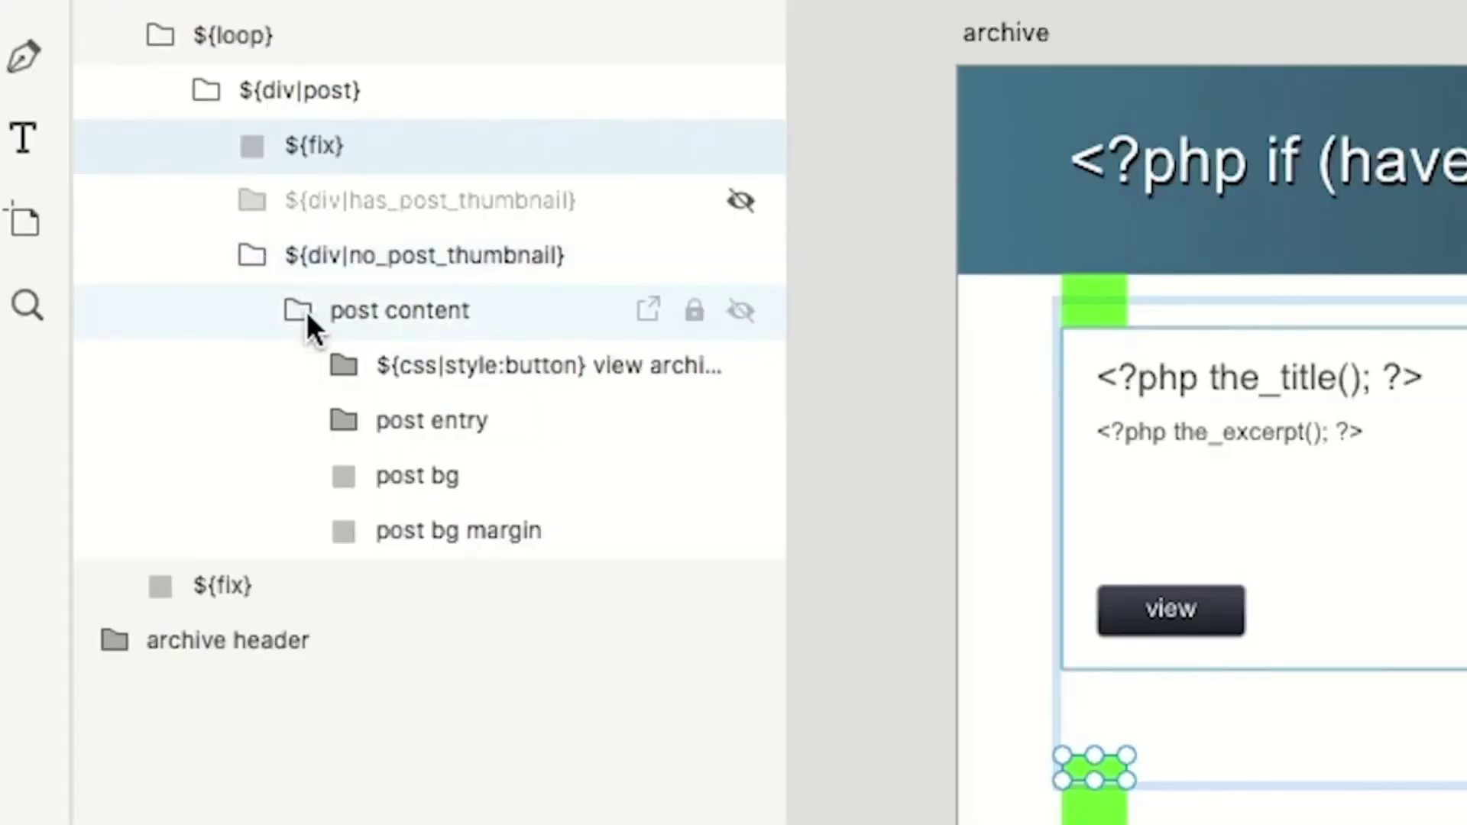
left_click(524, 531)
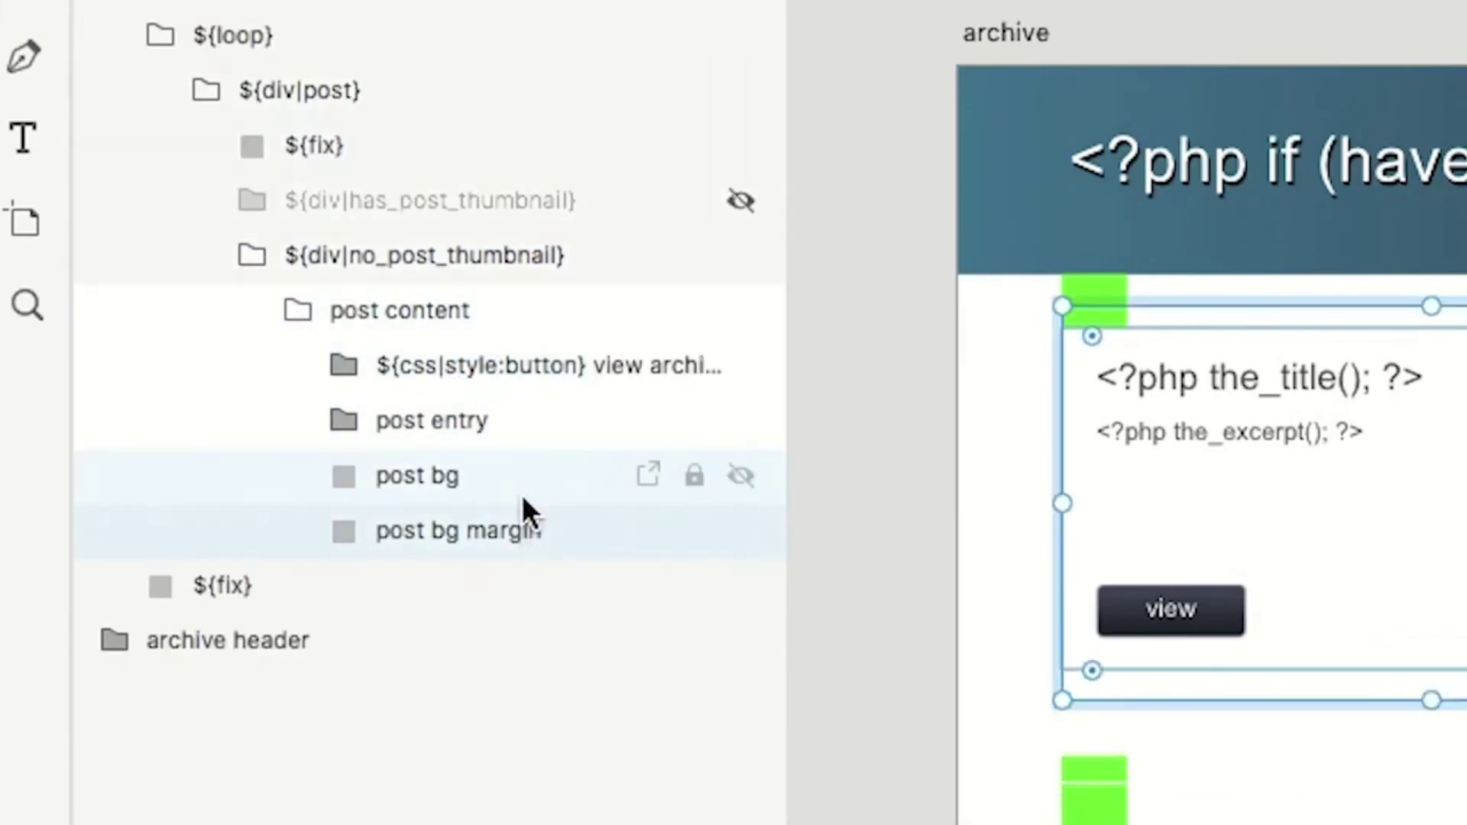
left_click(524, 497)
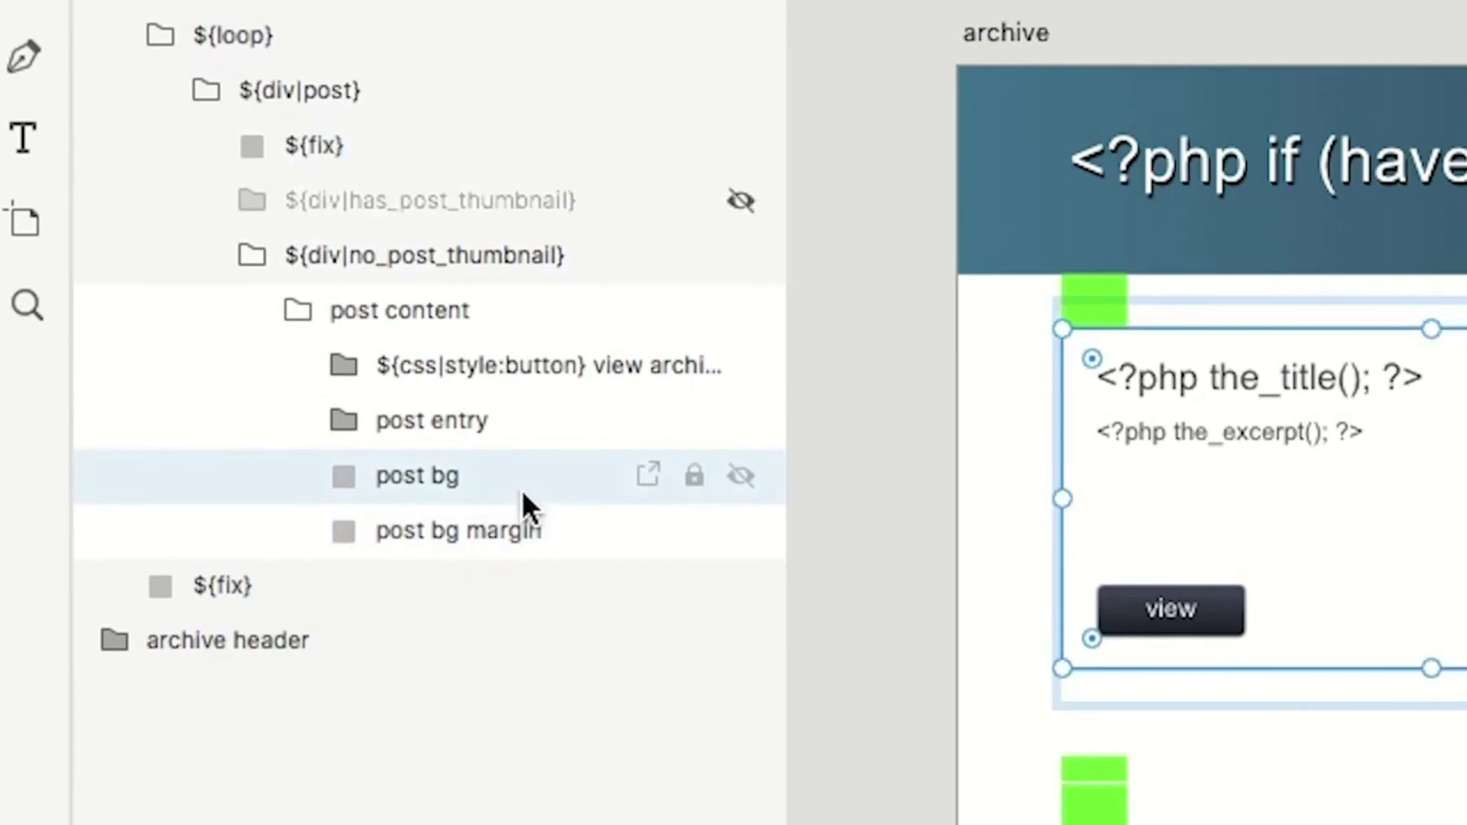
Try adding the ${skip} tag in front of the post bg margin layer's name, and undo the rename
left_click(432, 543)
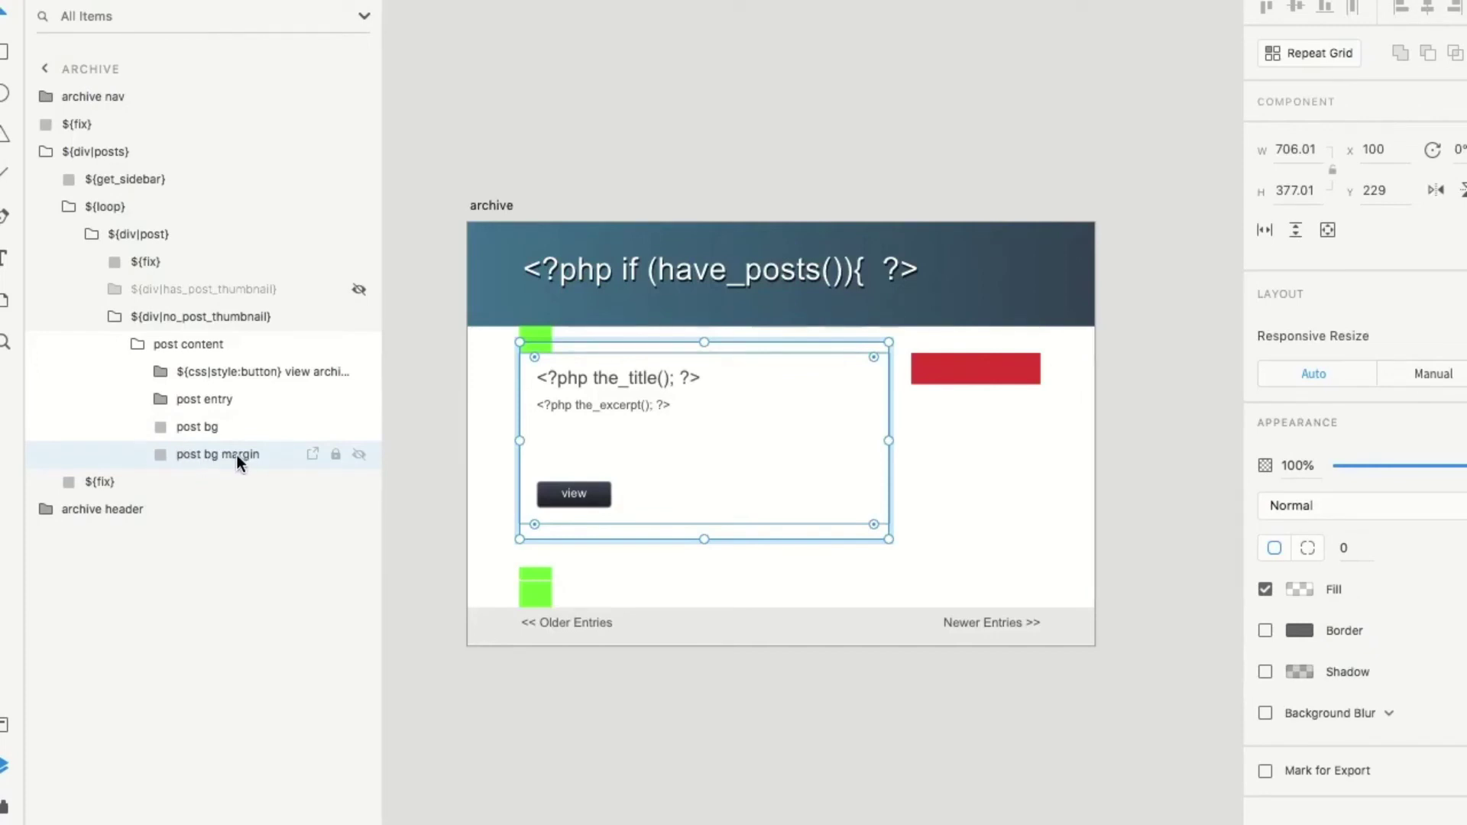
double_click(177, 455)
left_click(178, 454)
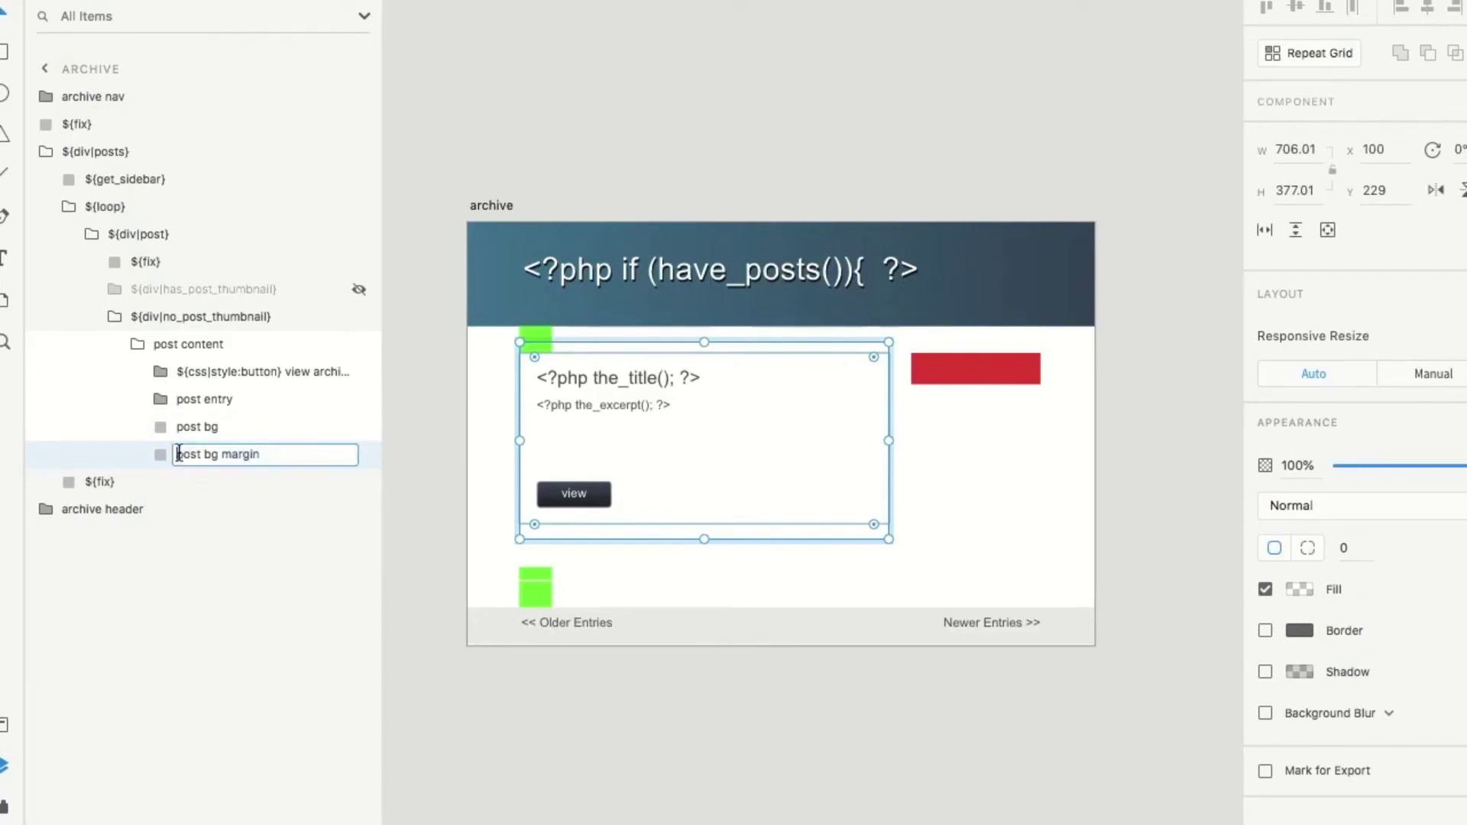
type("${skip}")
key("Return")
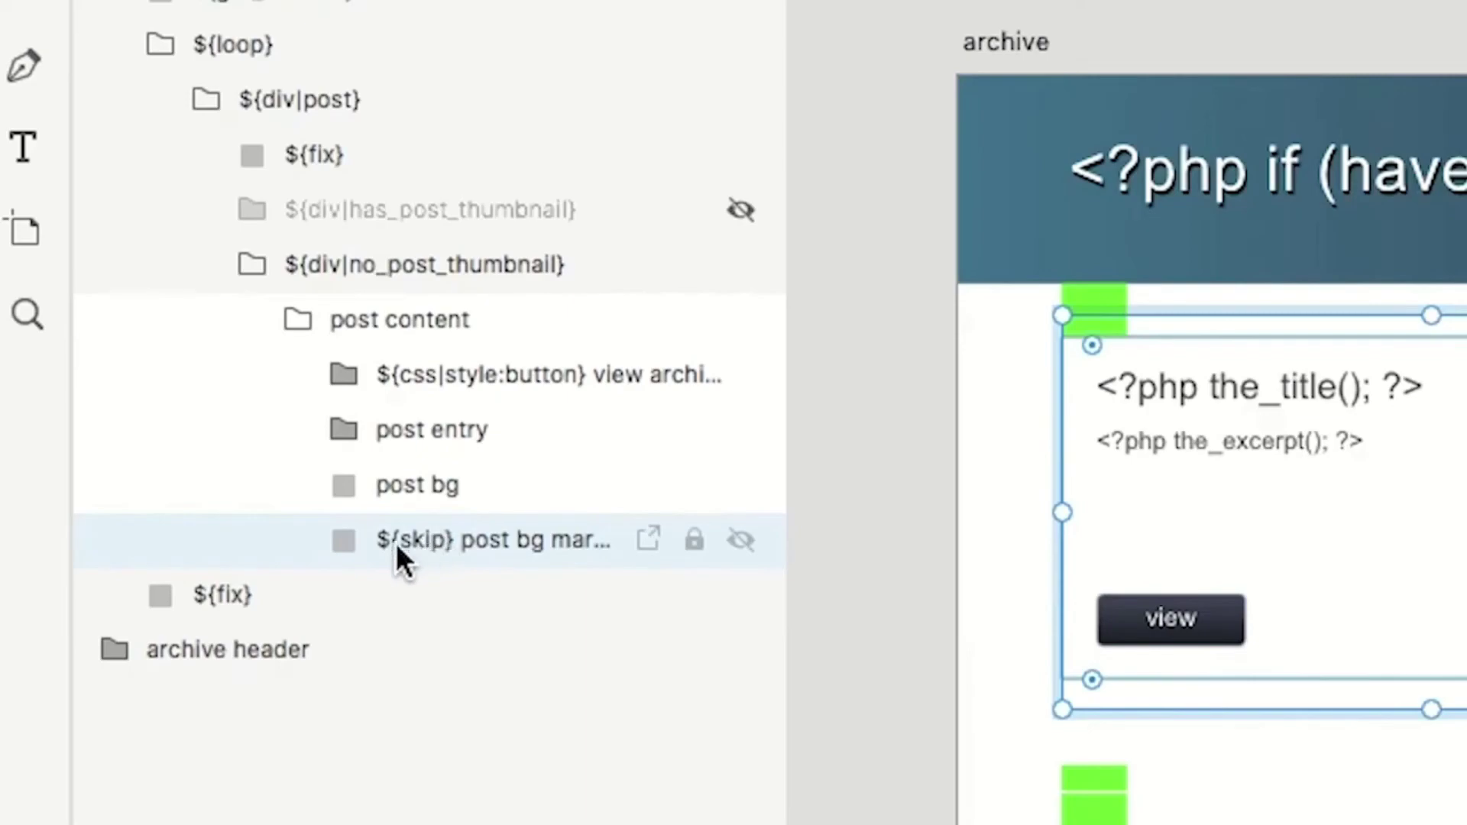
double_click(486, 544)
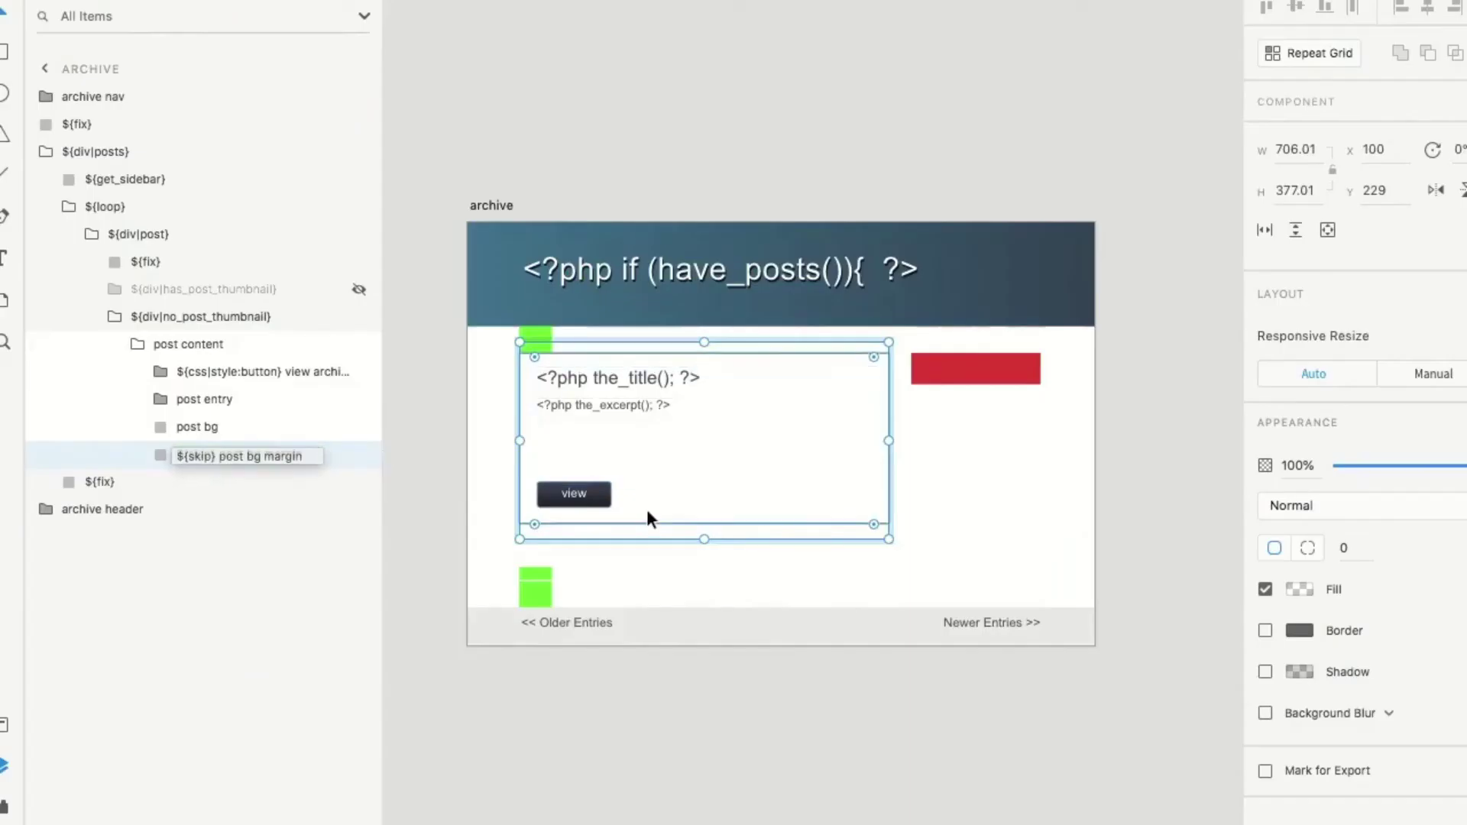
left_click(717, 534)
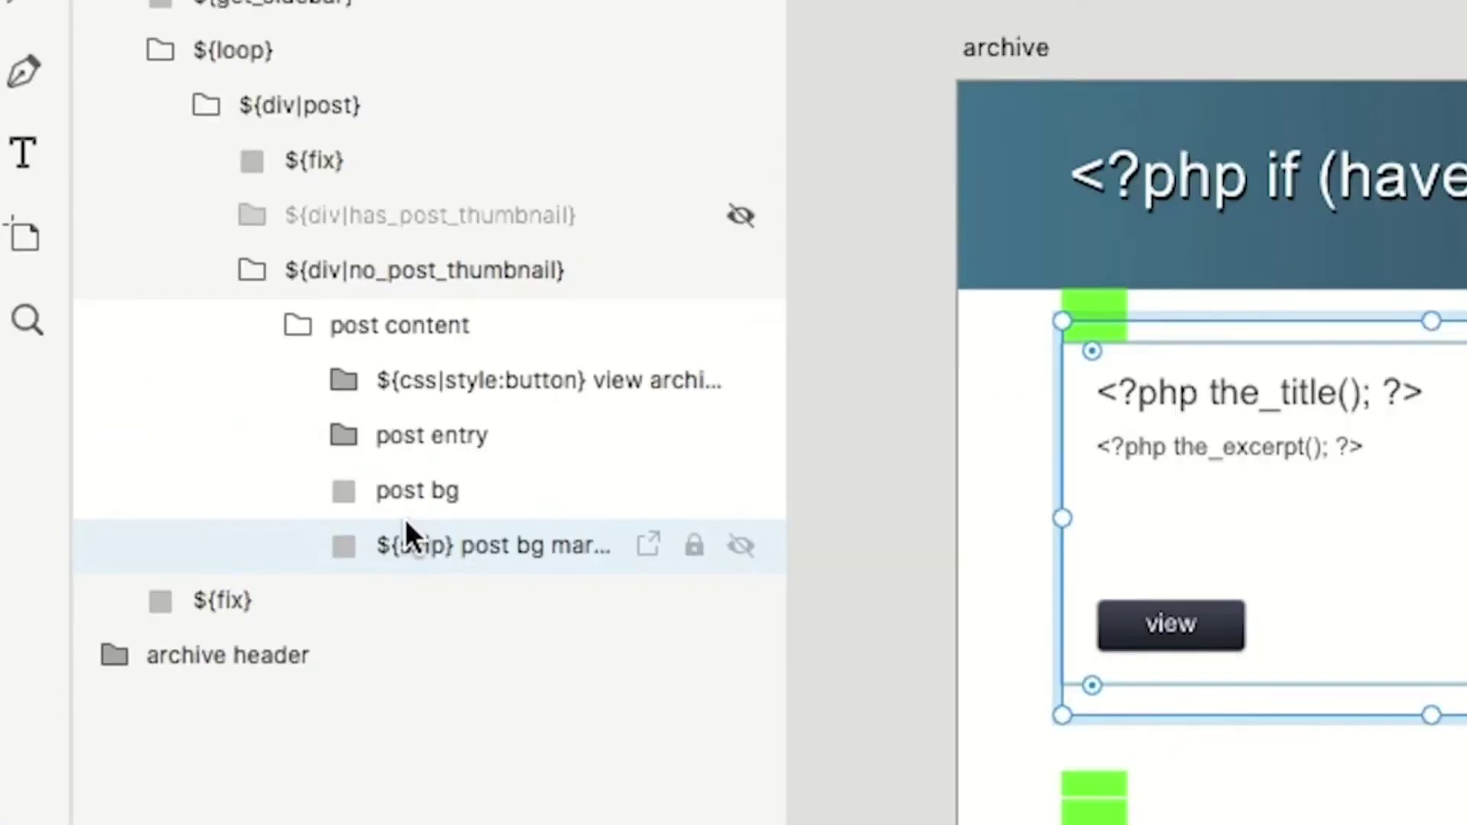
key("ctrl+z")
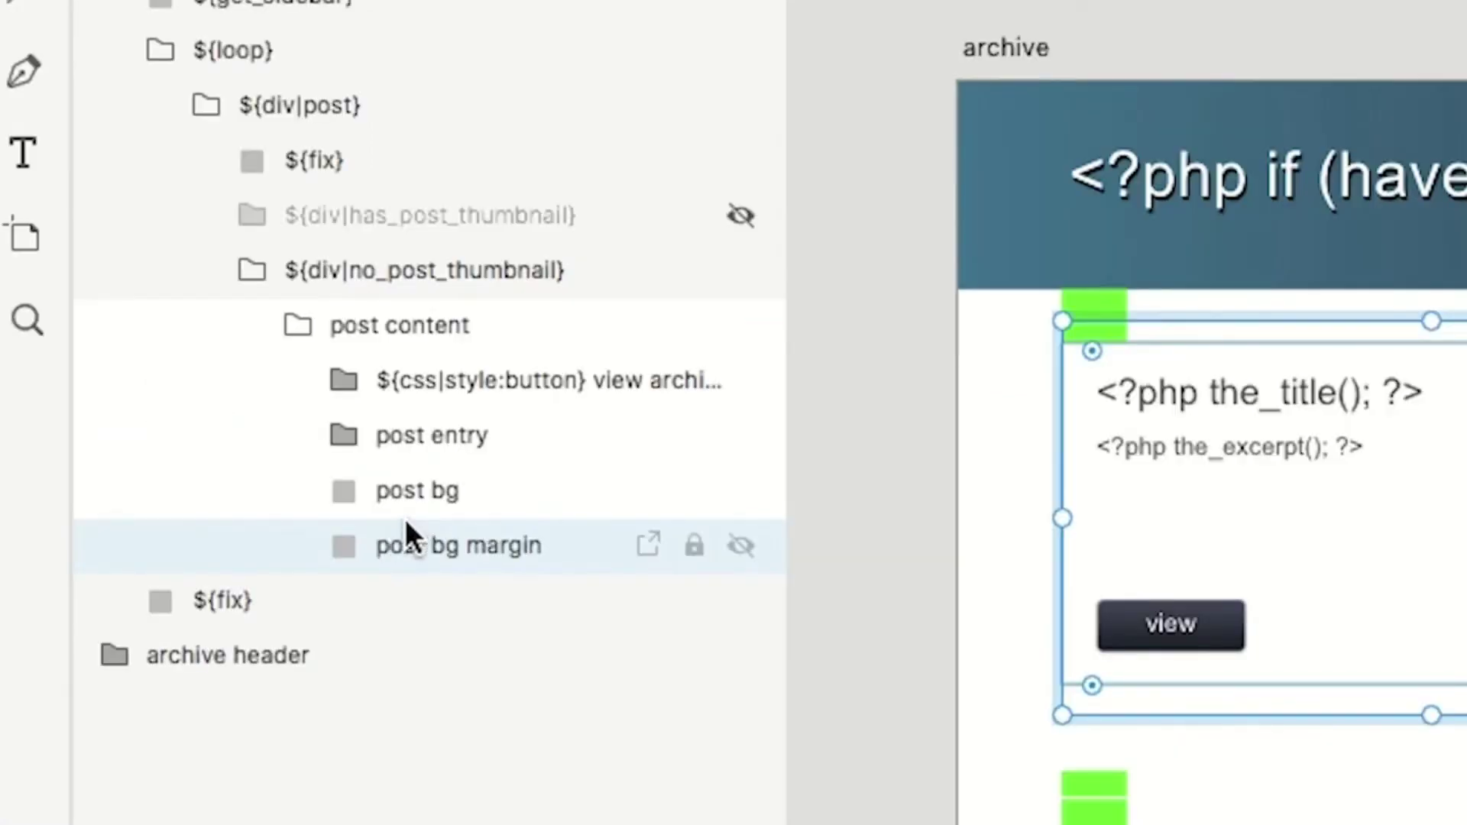
Expand the post entry group and rename its the_title text layer as ${code} content title
left_click(345, 437)
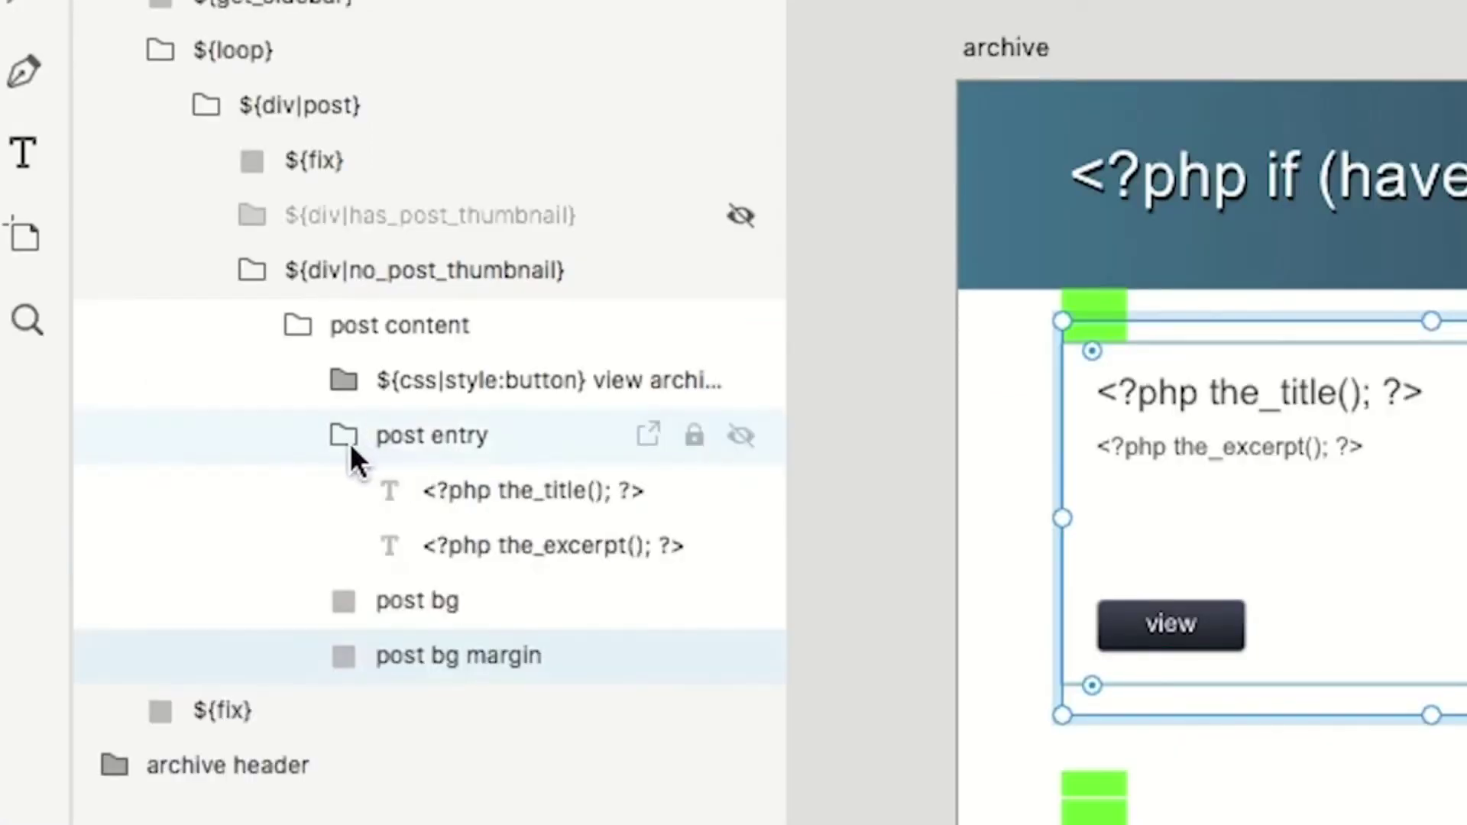
left_click(505, 491)
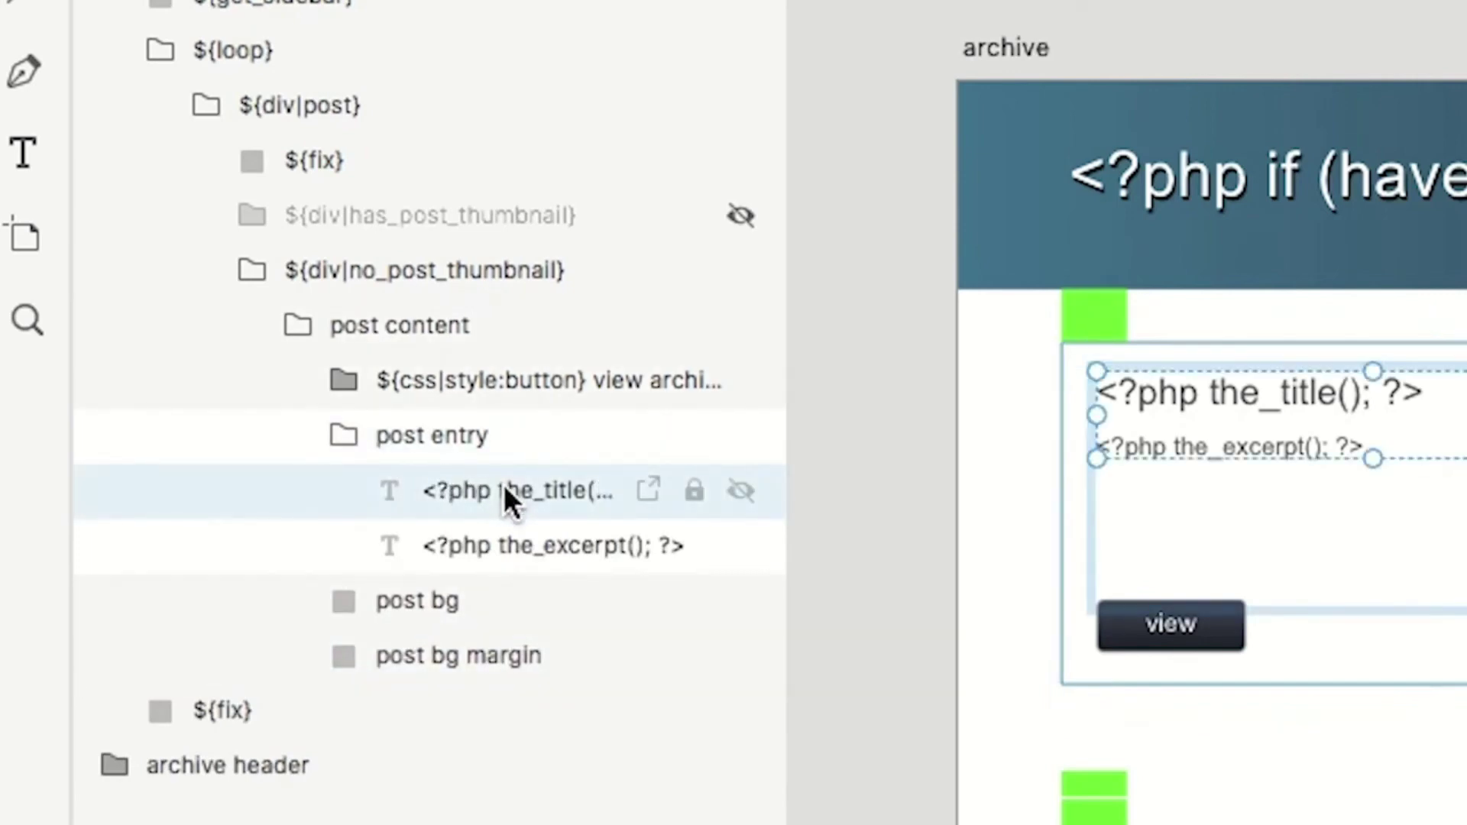
double_click(466, 493)
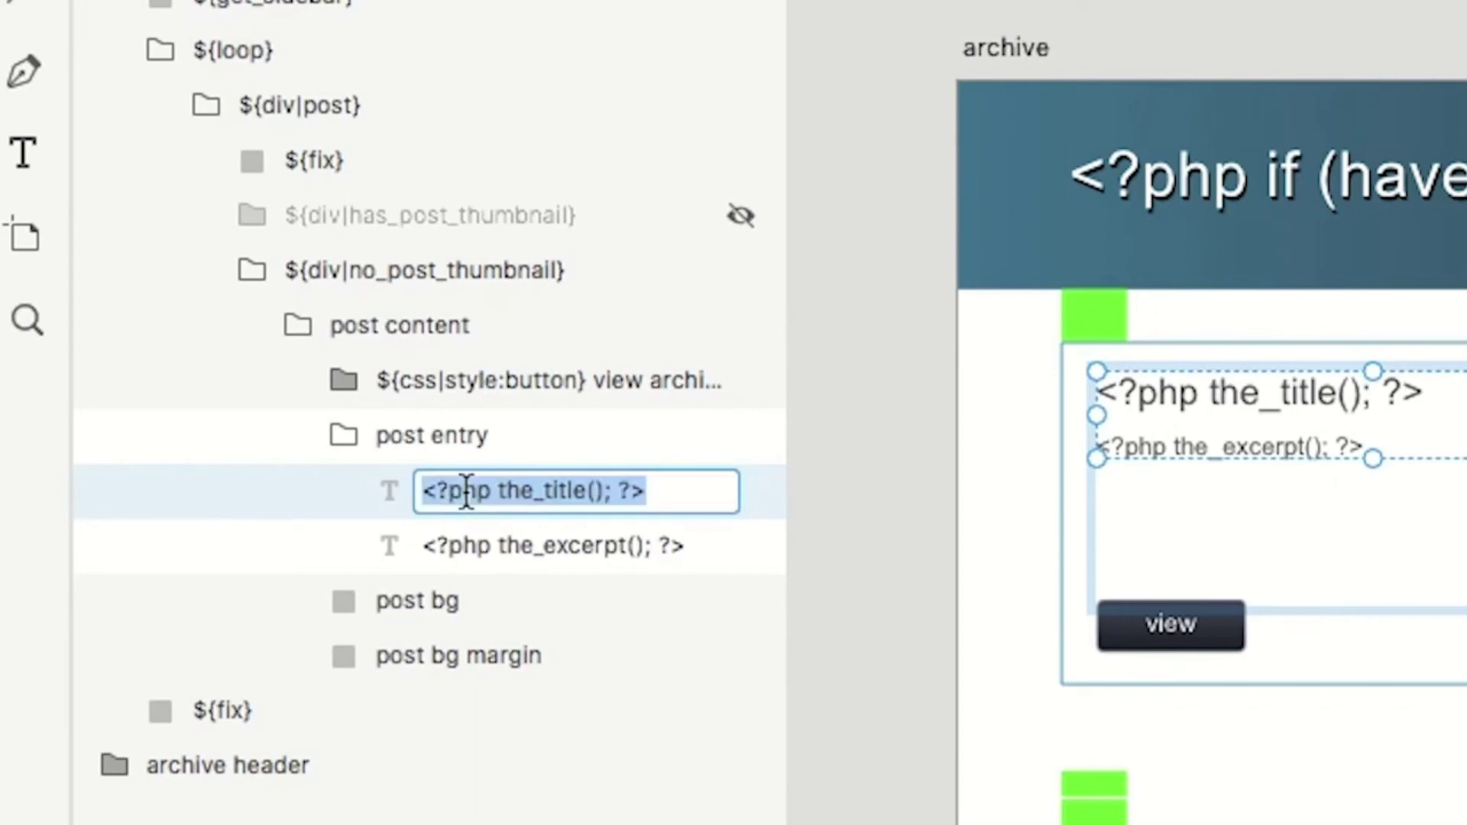
type("${code} content title")
key("Return")
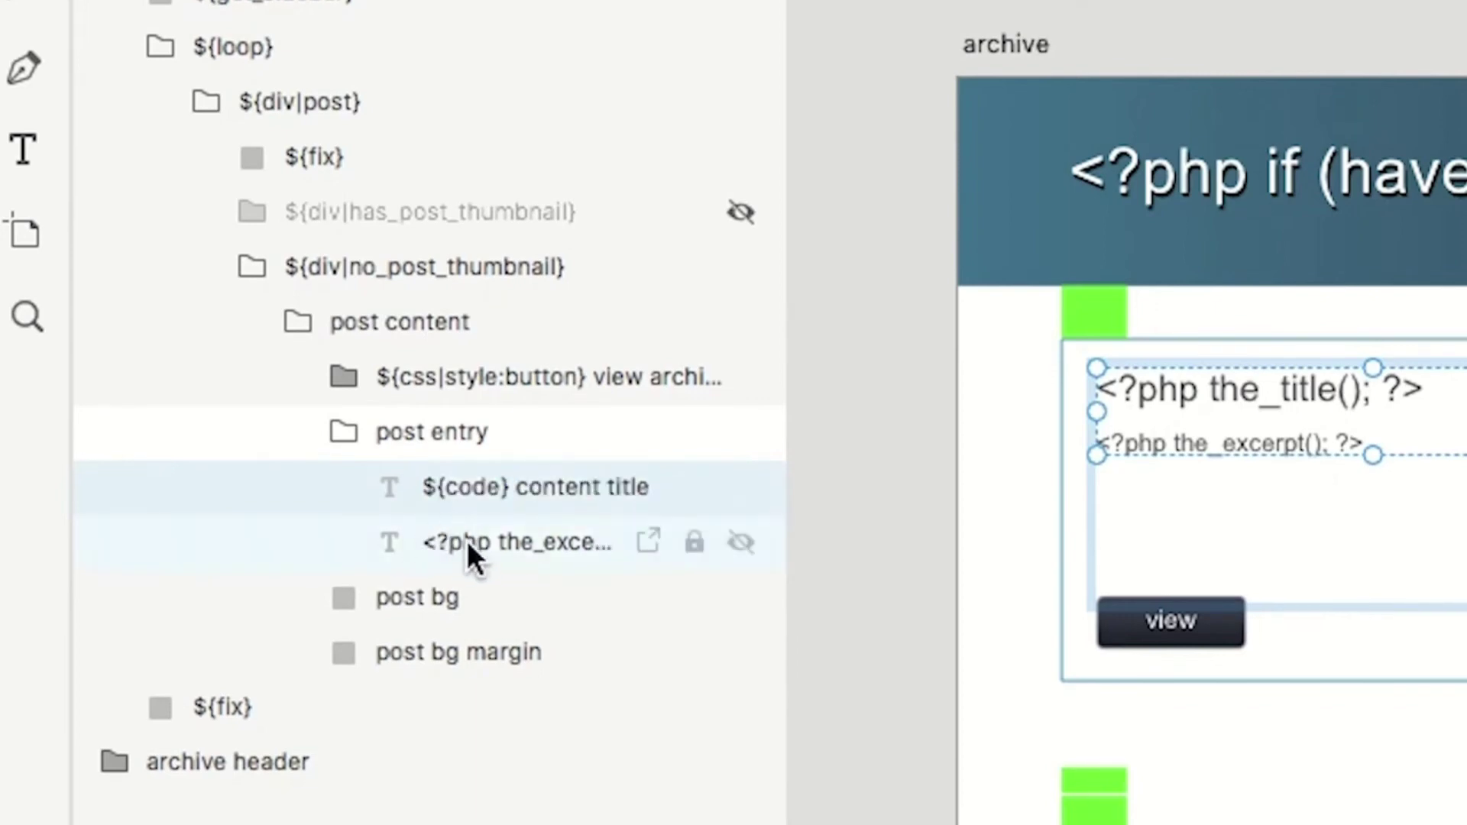
Rename the the_excerpt text layer in the post entry group as ${code} content desc
double_click(465, 543)
left_click(426, 544)
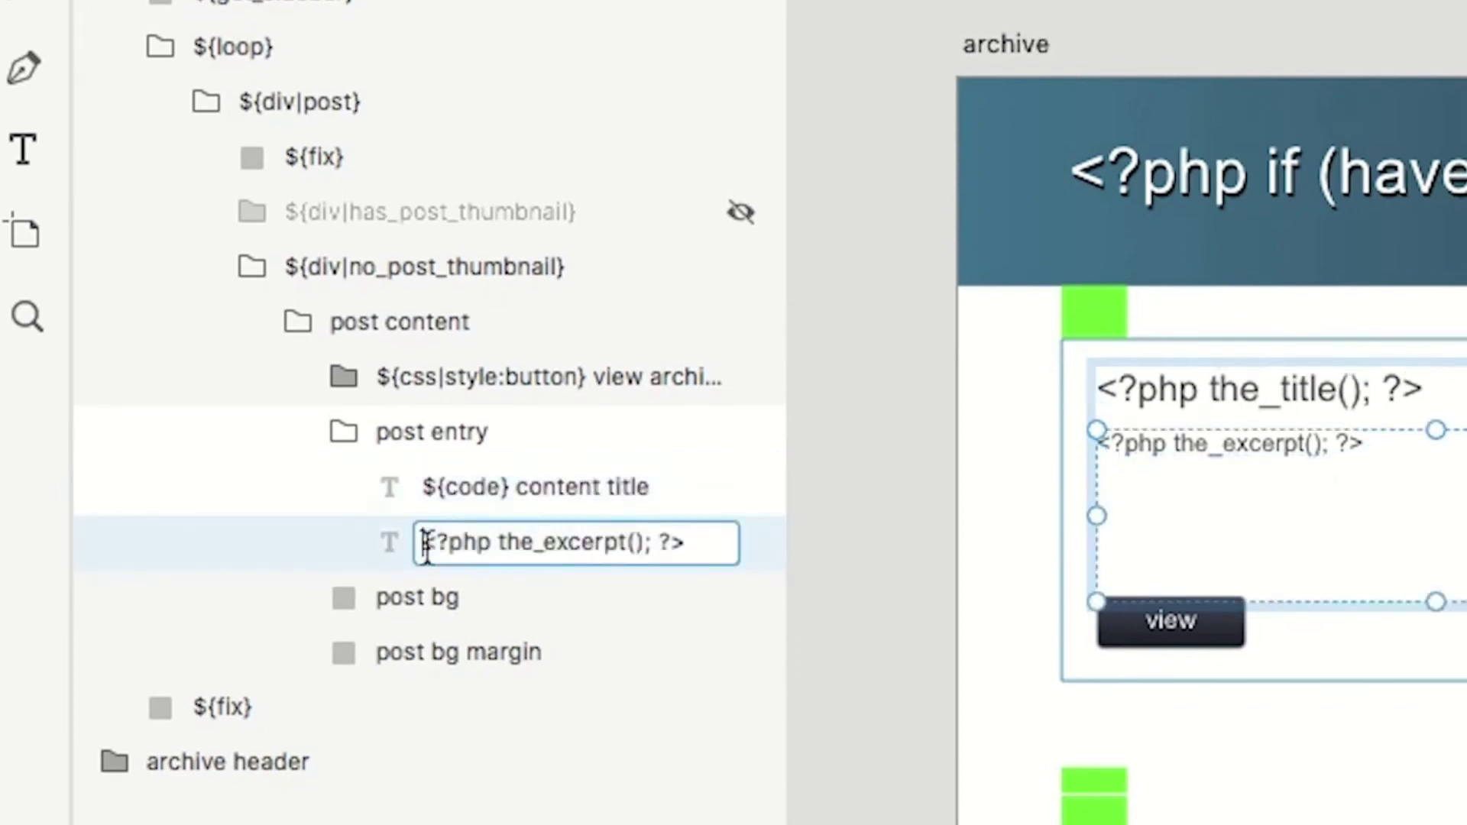
key("ctrl+a")
type("${code} content desc")
key("Return")
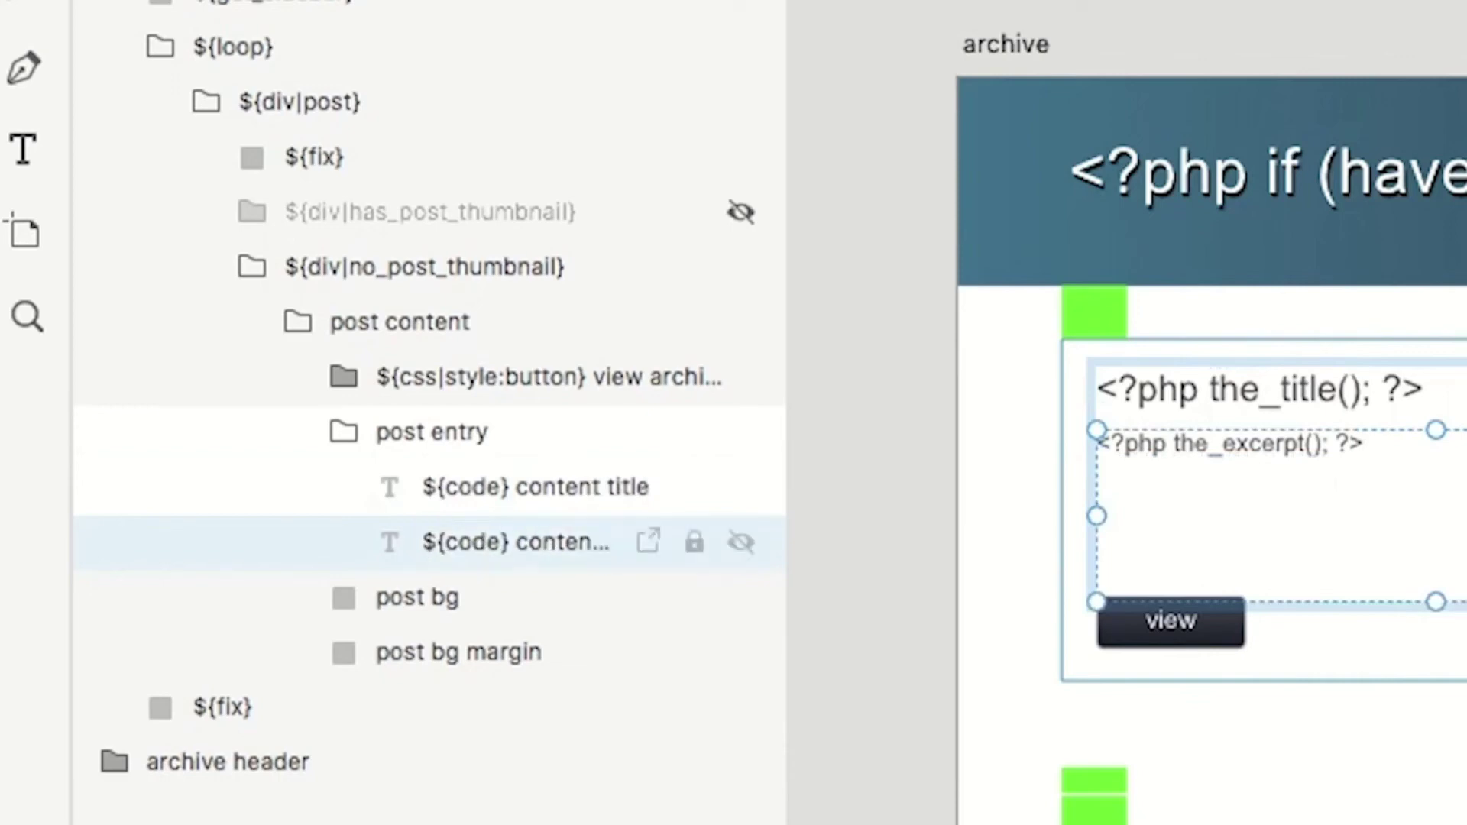
Collapse post entry and inspect the view text and ${css|style:bg} layers inside the ${css|style:button} group
left_click(345, 432)
left_click(395, 382)
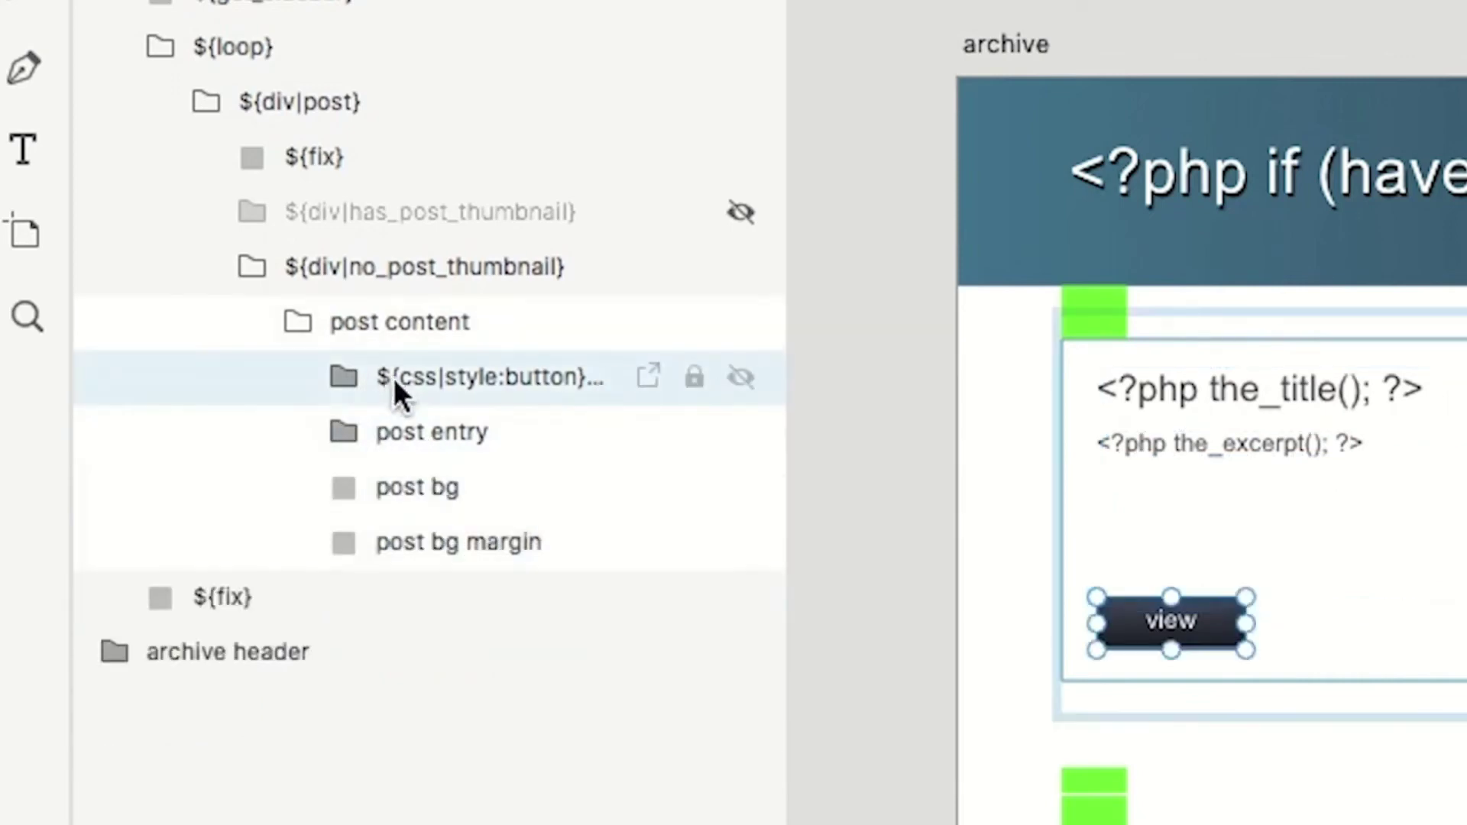
left_click(345, 378)
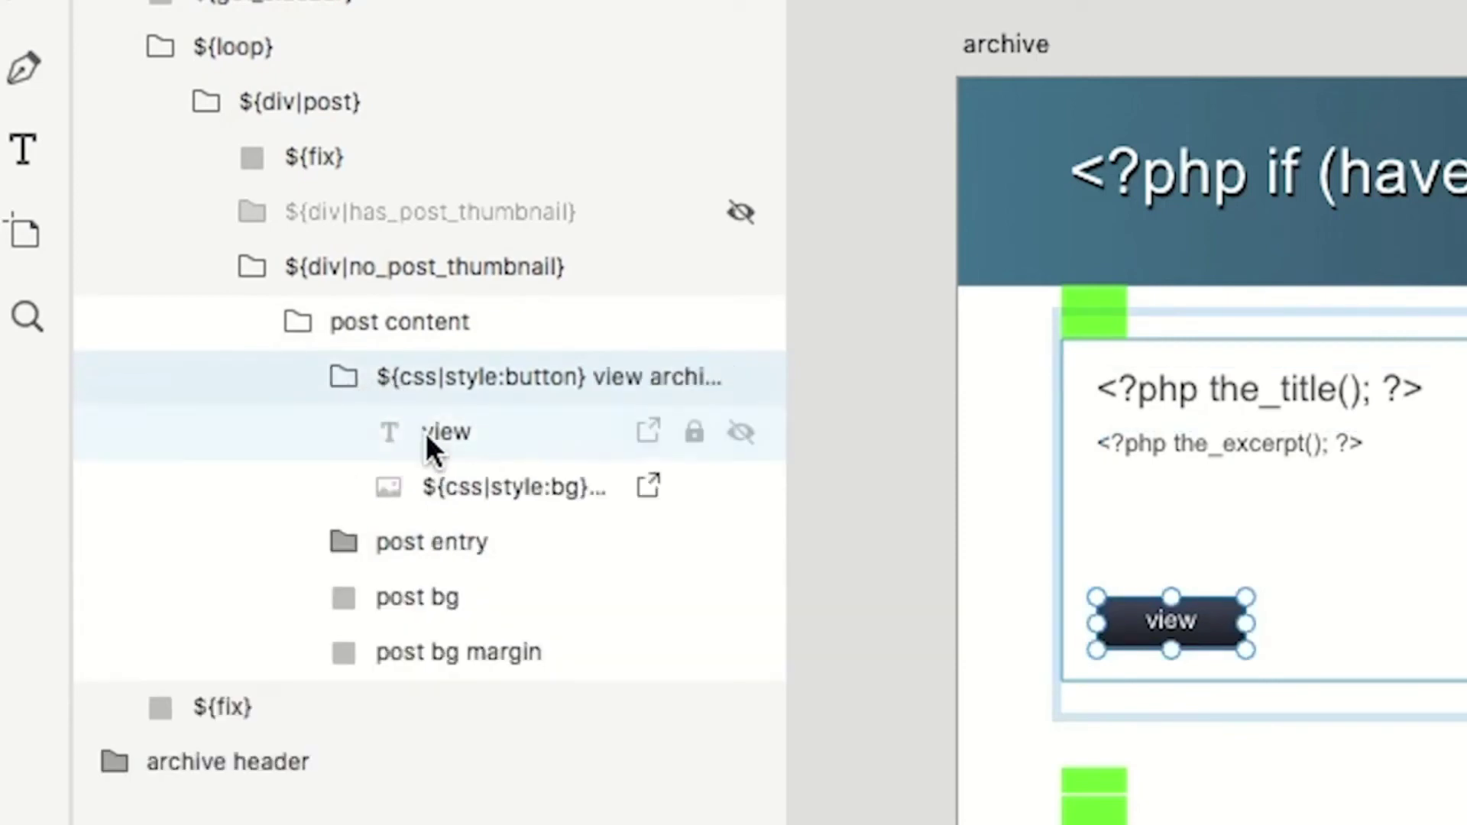
left_click(497, 451)
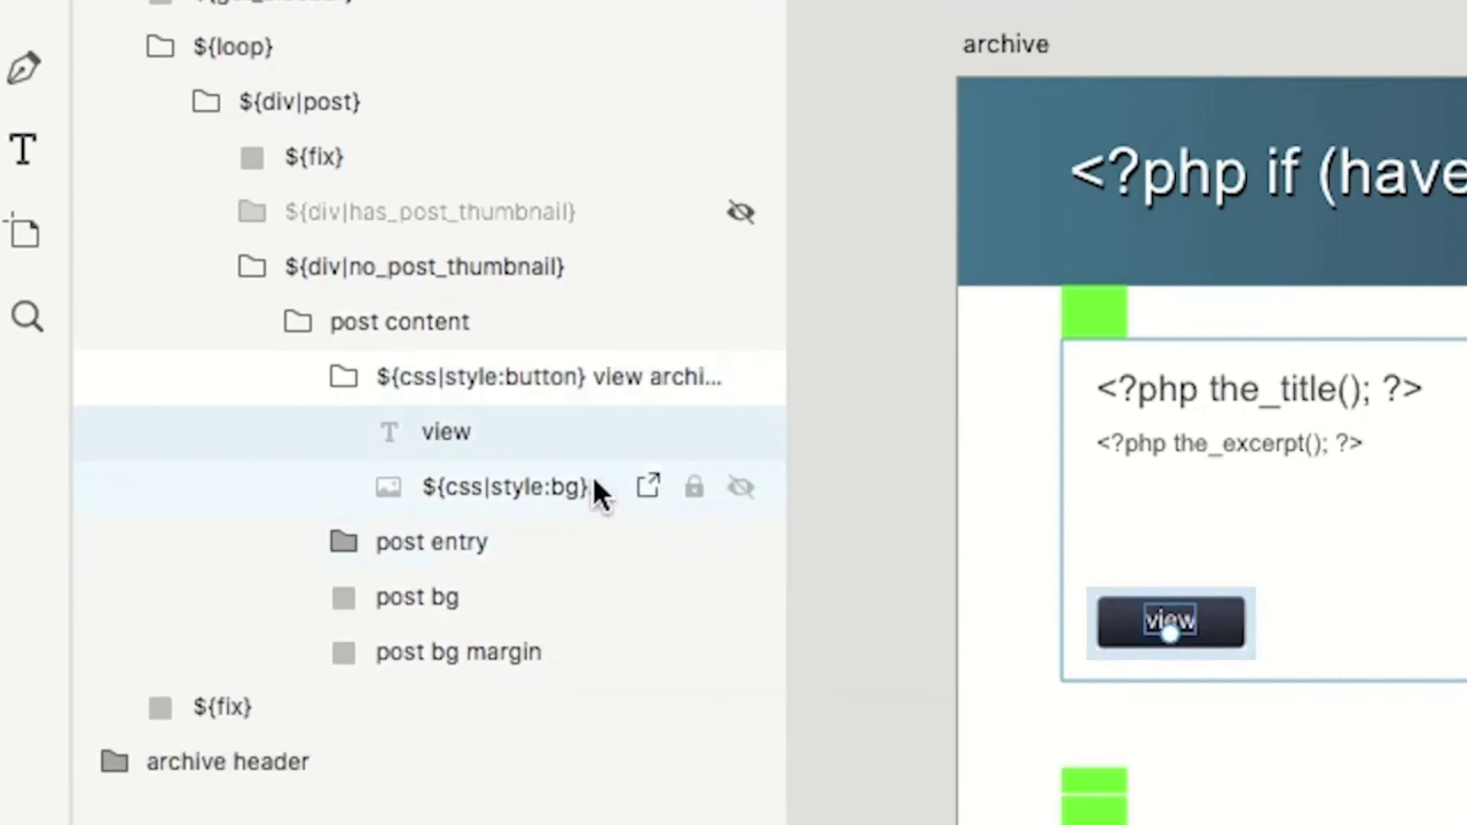
left_click(346, 376)
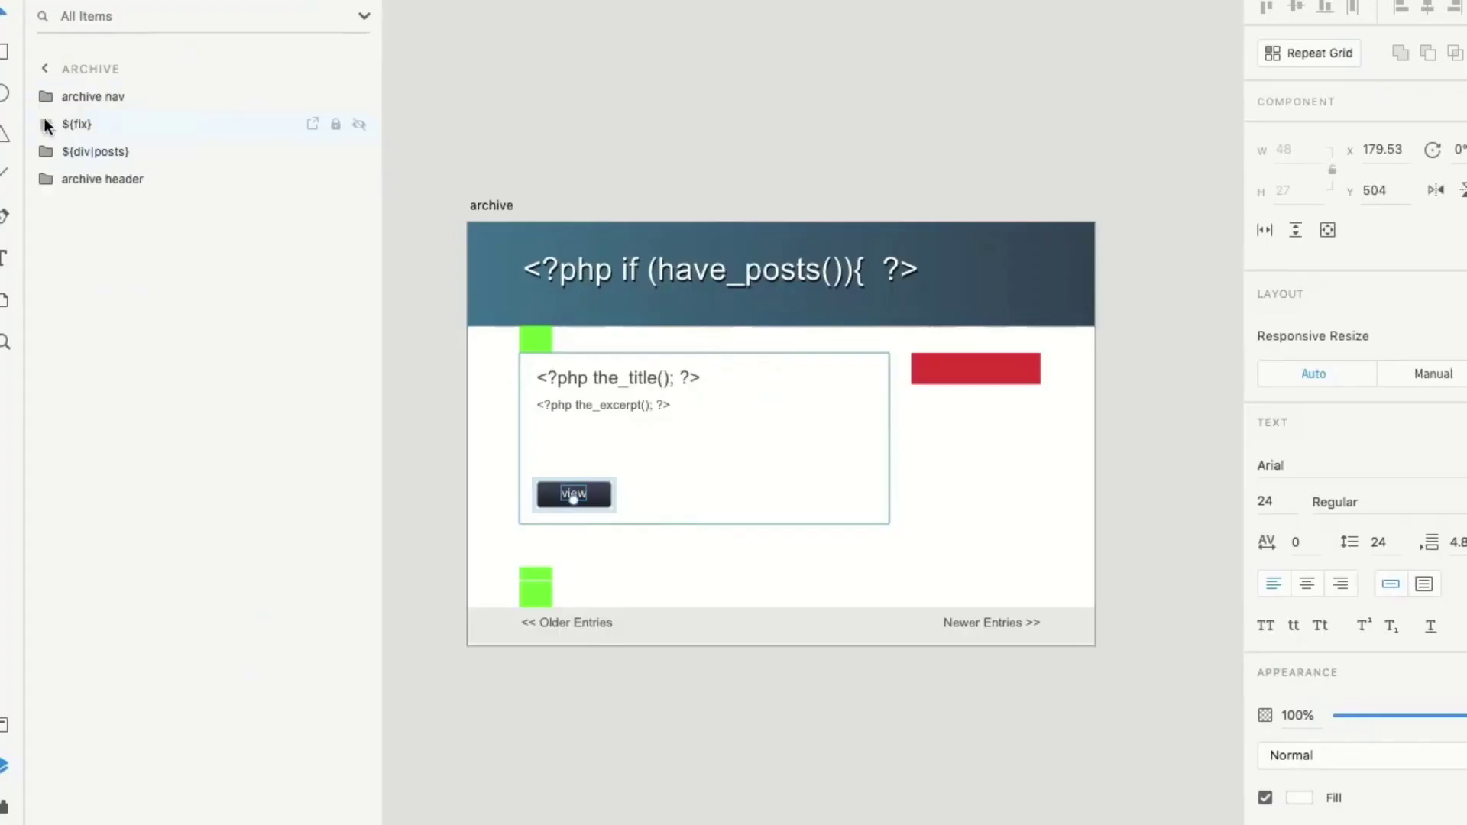
Expand archive nav to inspect the ${next_posts_link} and ${previous_posts_link} layers in its link groups, and collapse it
left_click(46, 101)
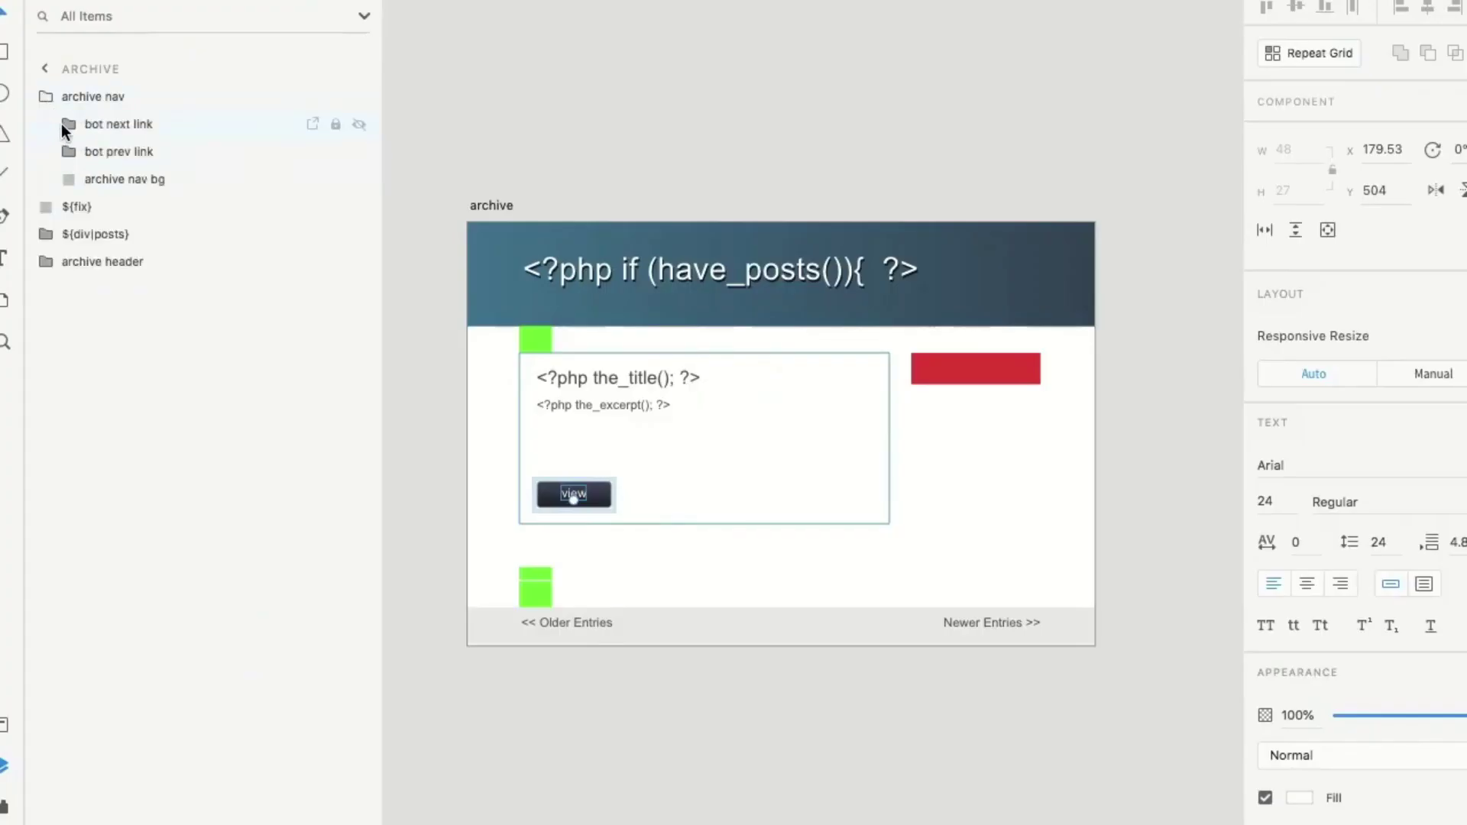
left_click(64, 125)
left_click(70, 180)
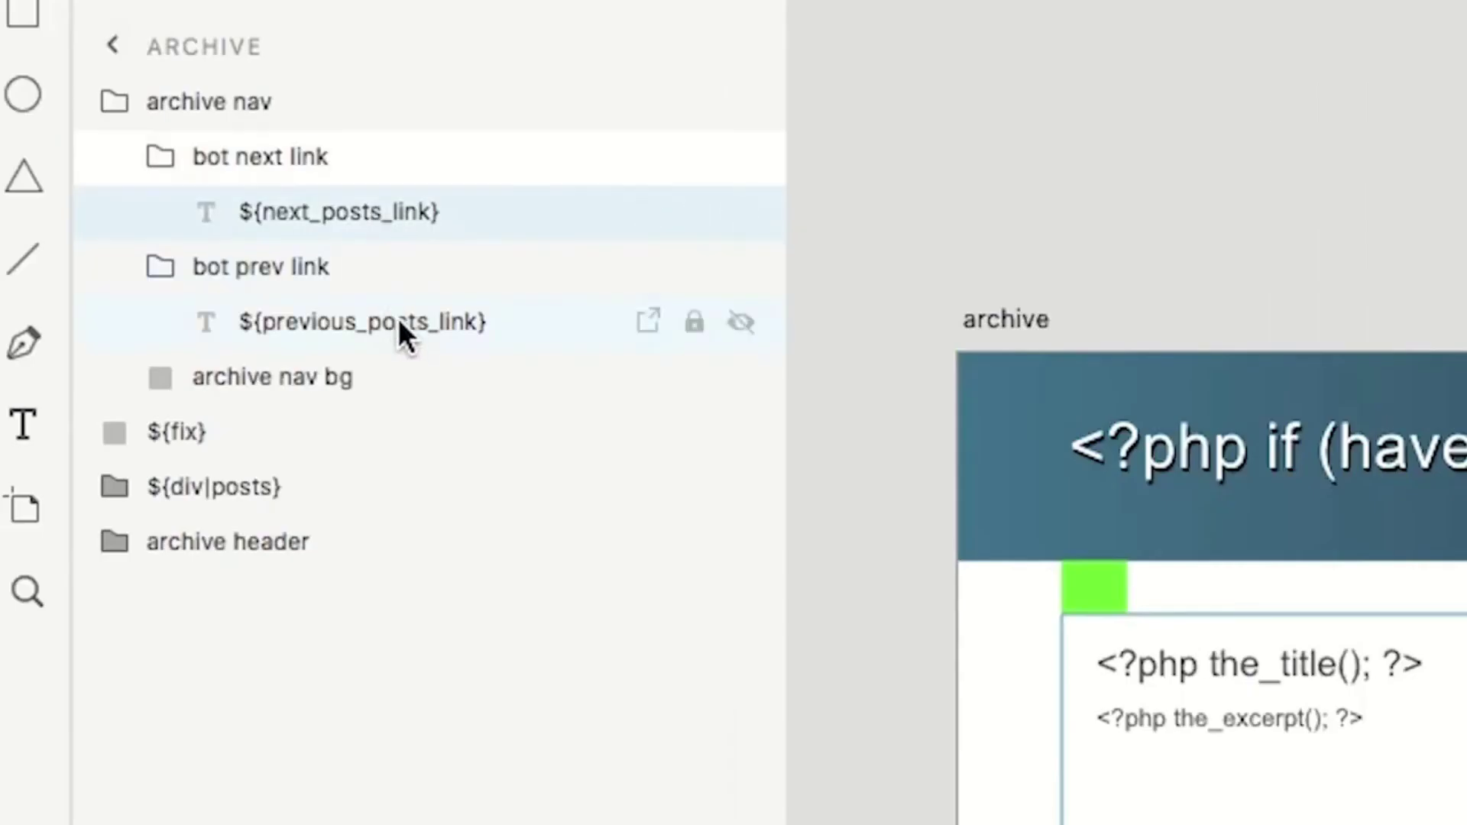
left_click(115, 104)
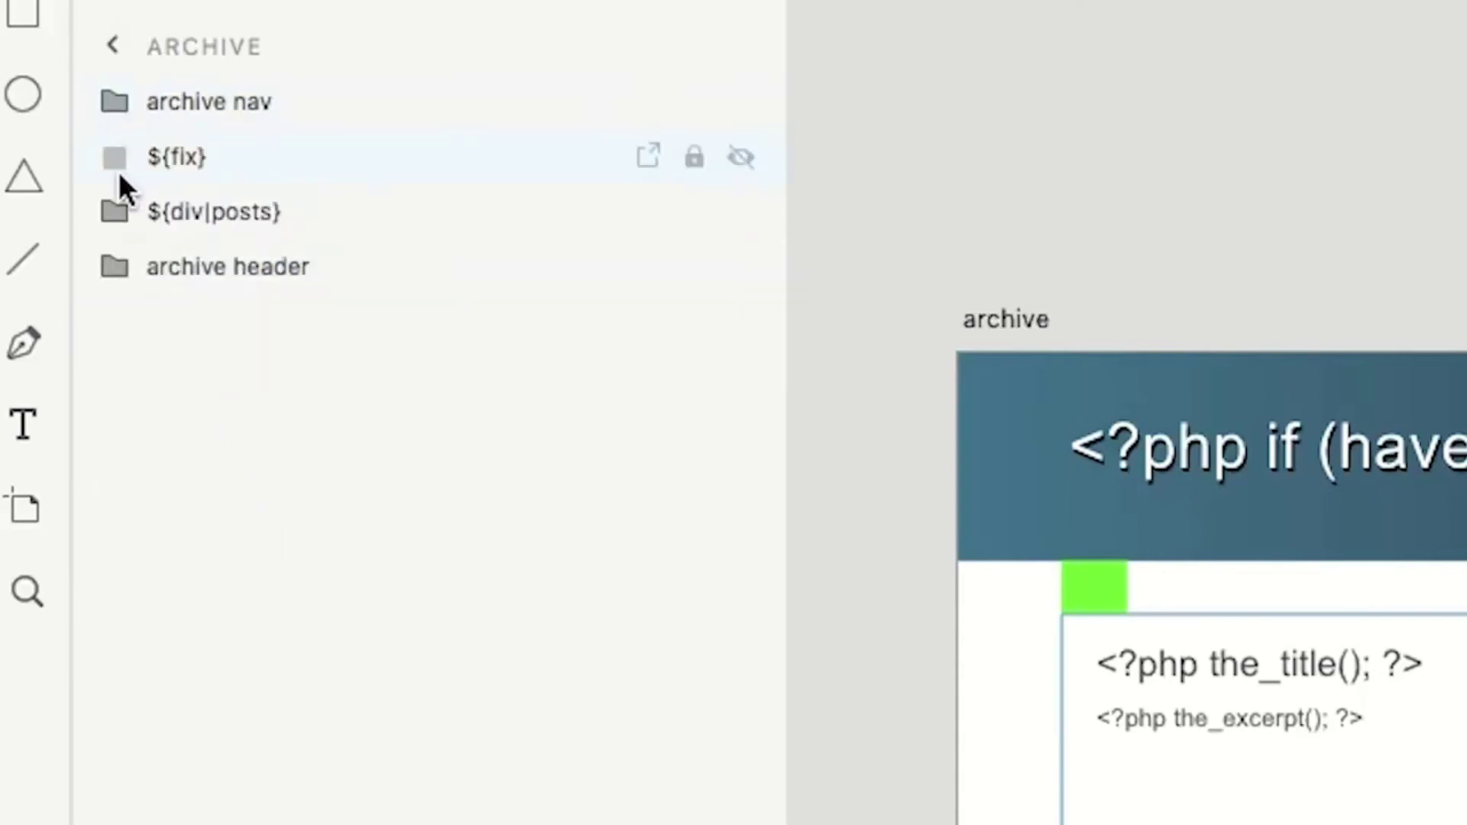
left_click(115, 220)
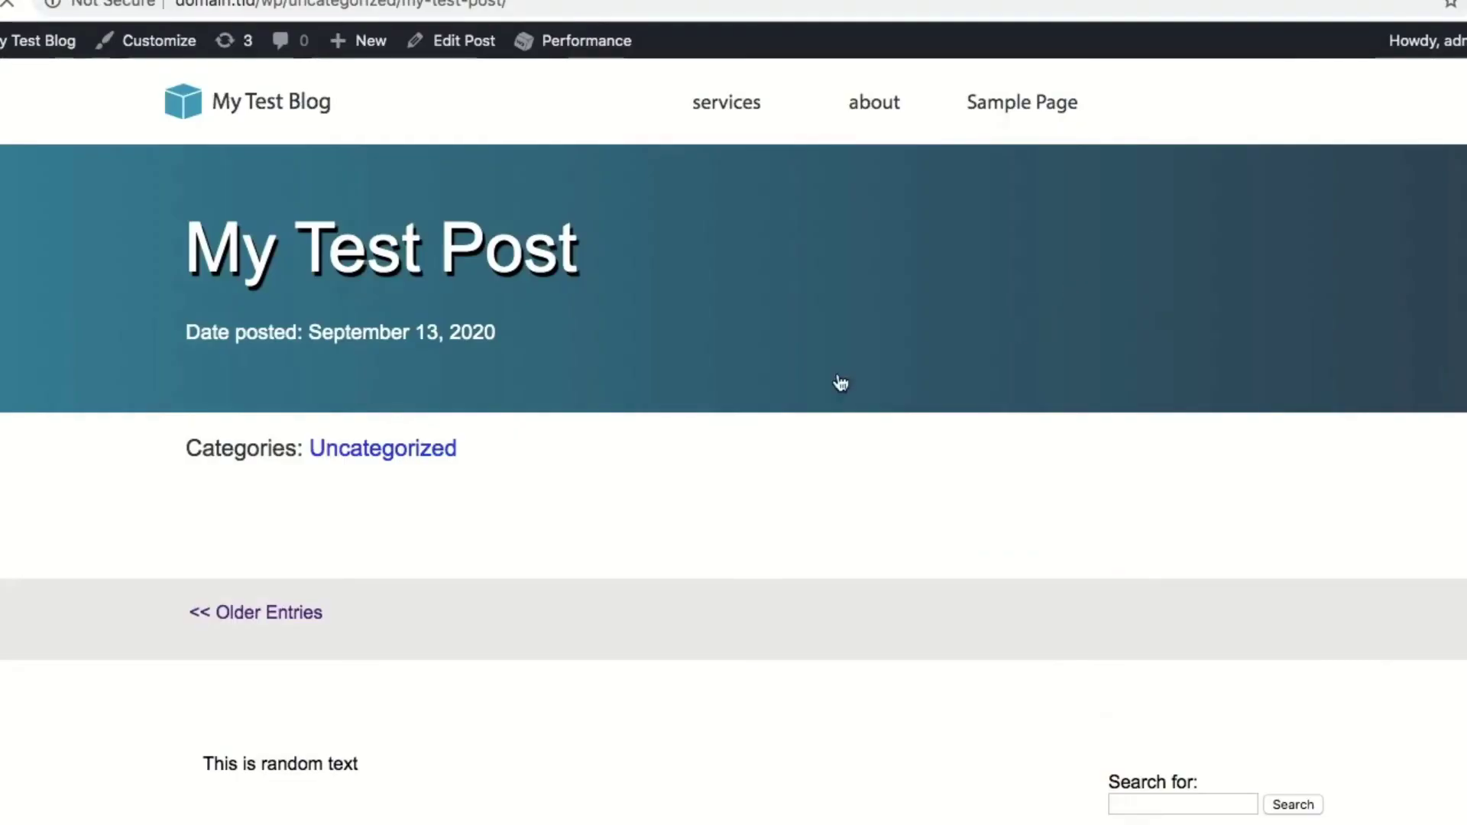
Open the Uncategorized category archive from My Test Post in the browser and review its header, post entries and sidebar
left_click(438, 457)
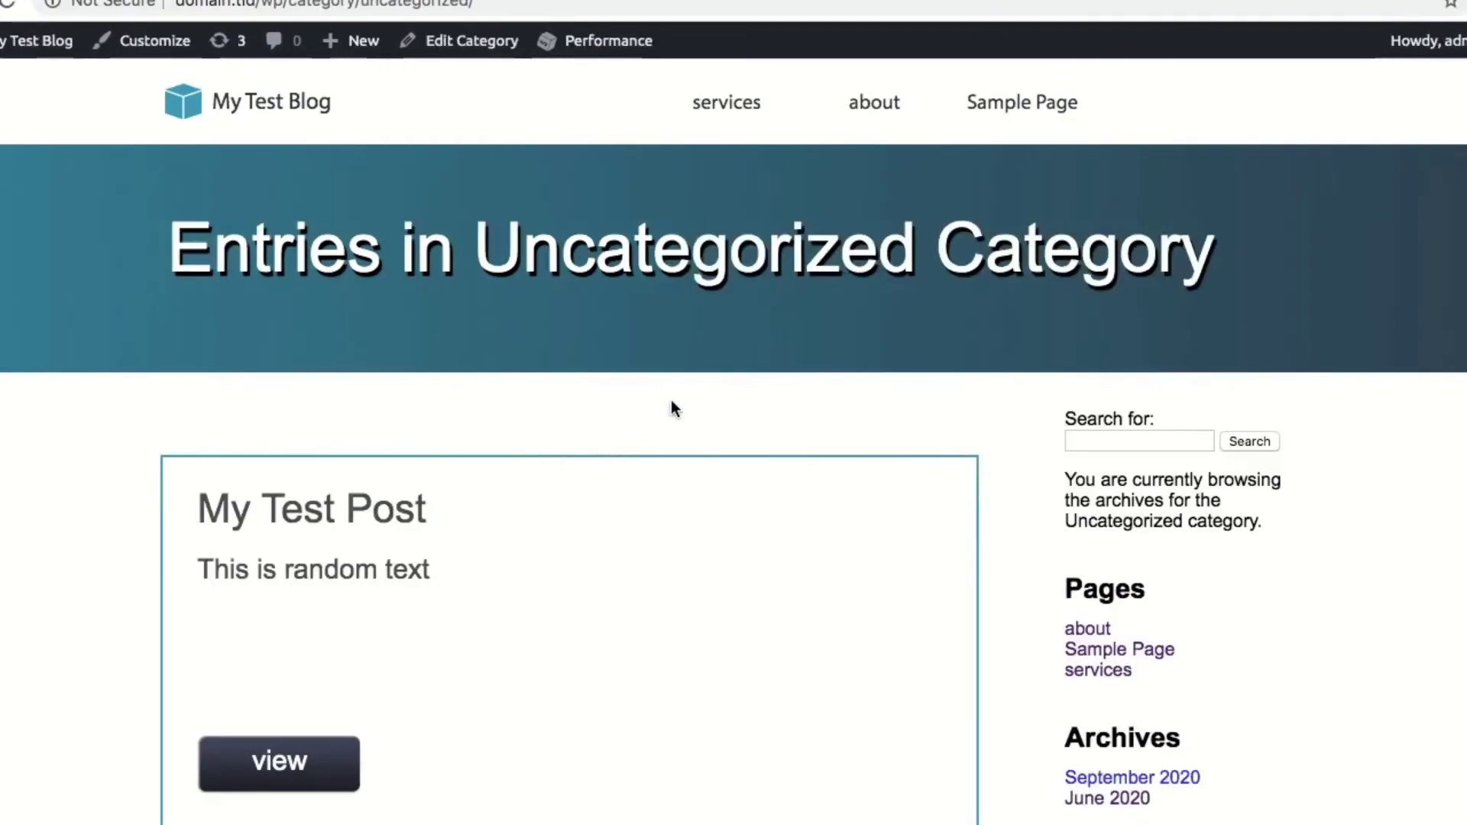
scroll(673, 406, "down", 7)
scroll(671, 400, "up", 8)
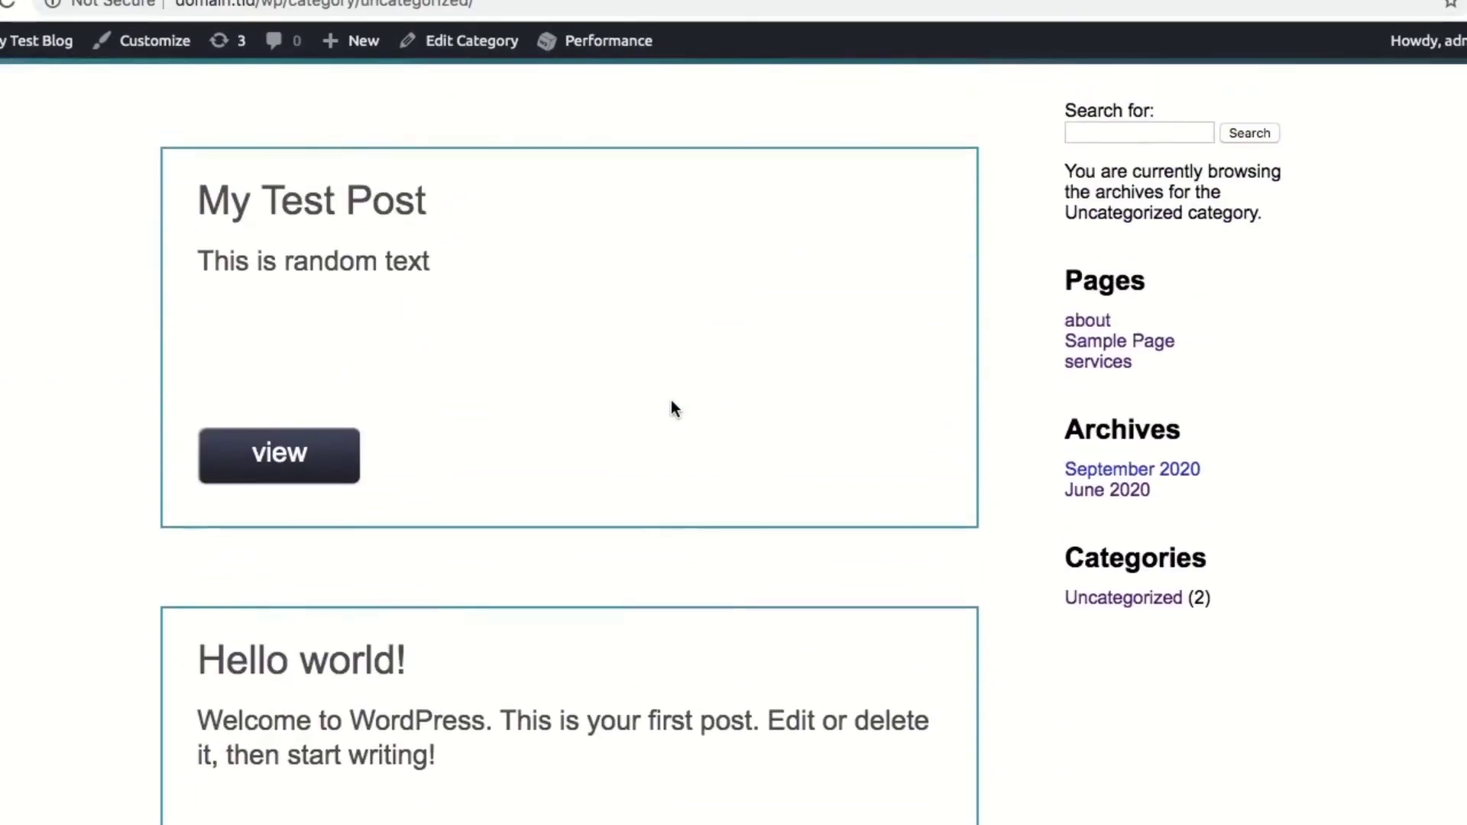
scroll(671, 401, "down", 1)
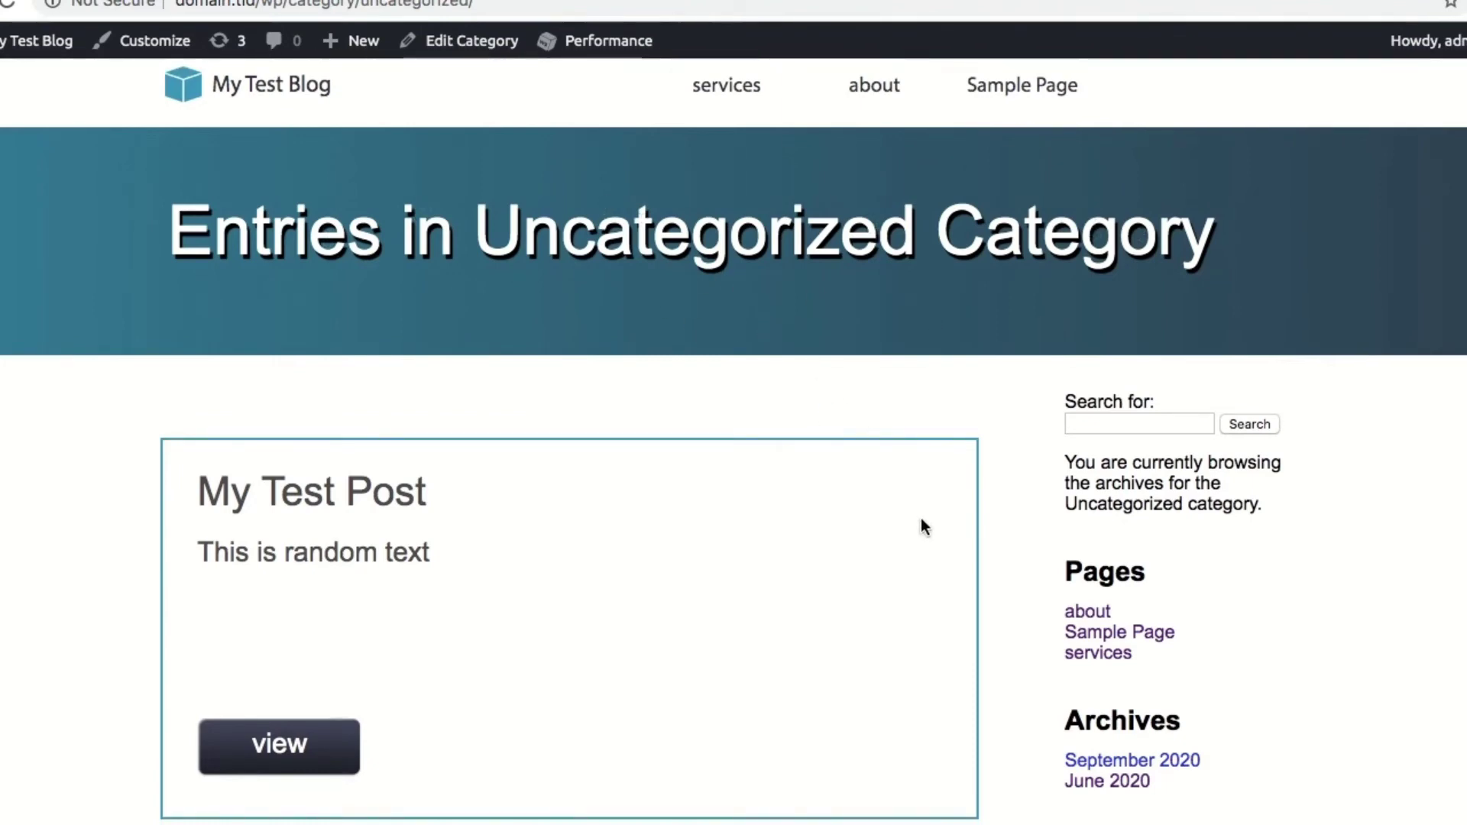
Open the September 2020 archive and the June 2020 archive from the sidebar to check their entries
left_click(1182, 761)
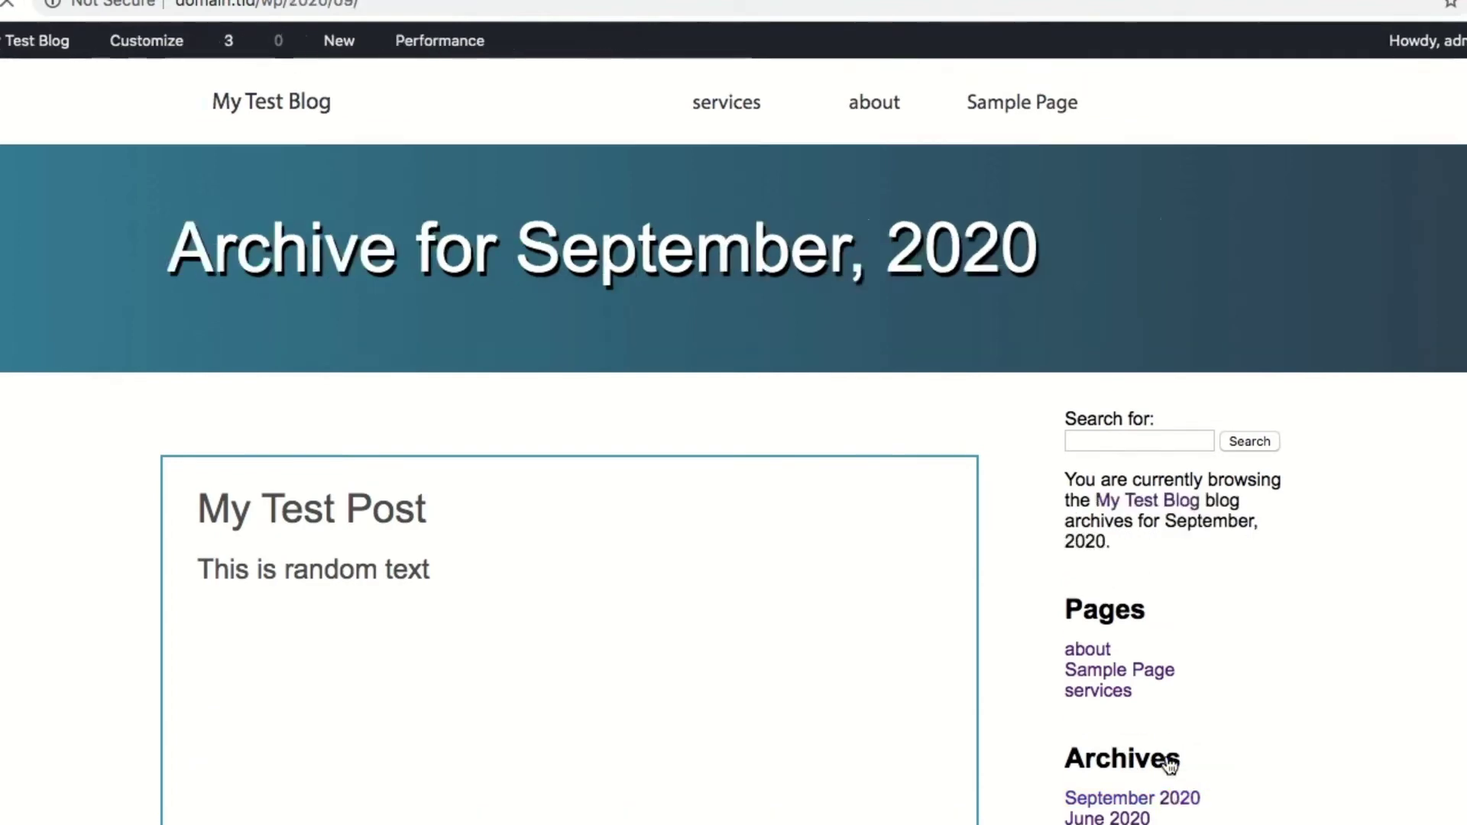
left_click(1106, 816)
scroll(733, 428, "down", 4)
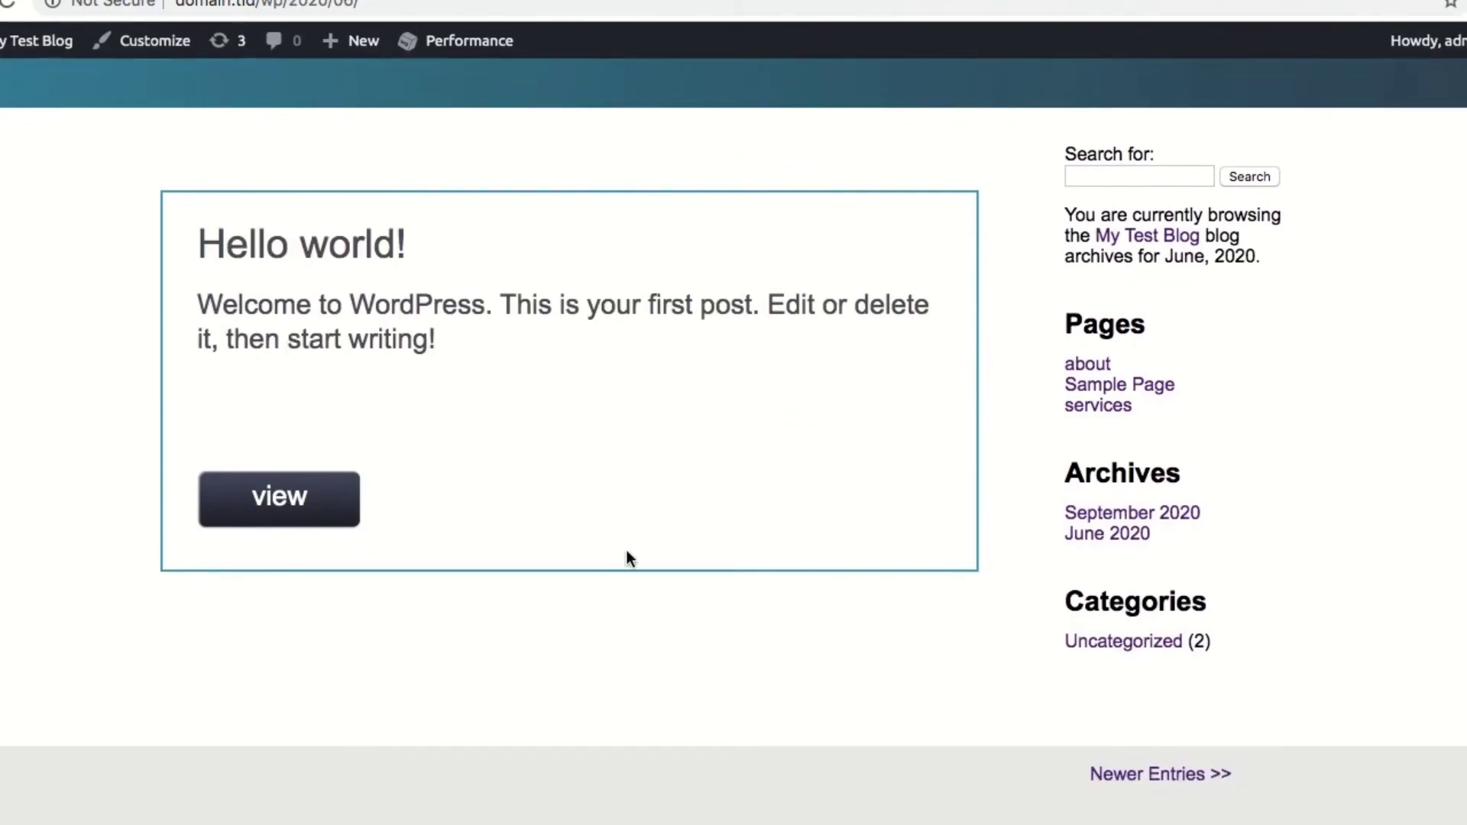
Check the view button of the Hello world! entry, and switch back to the artboards in Adobe XD
scroll(627, 552, "up", 2)
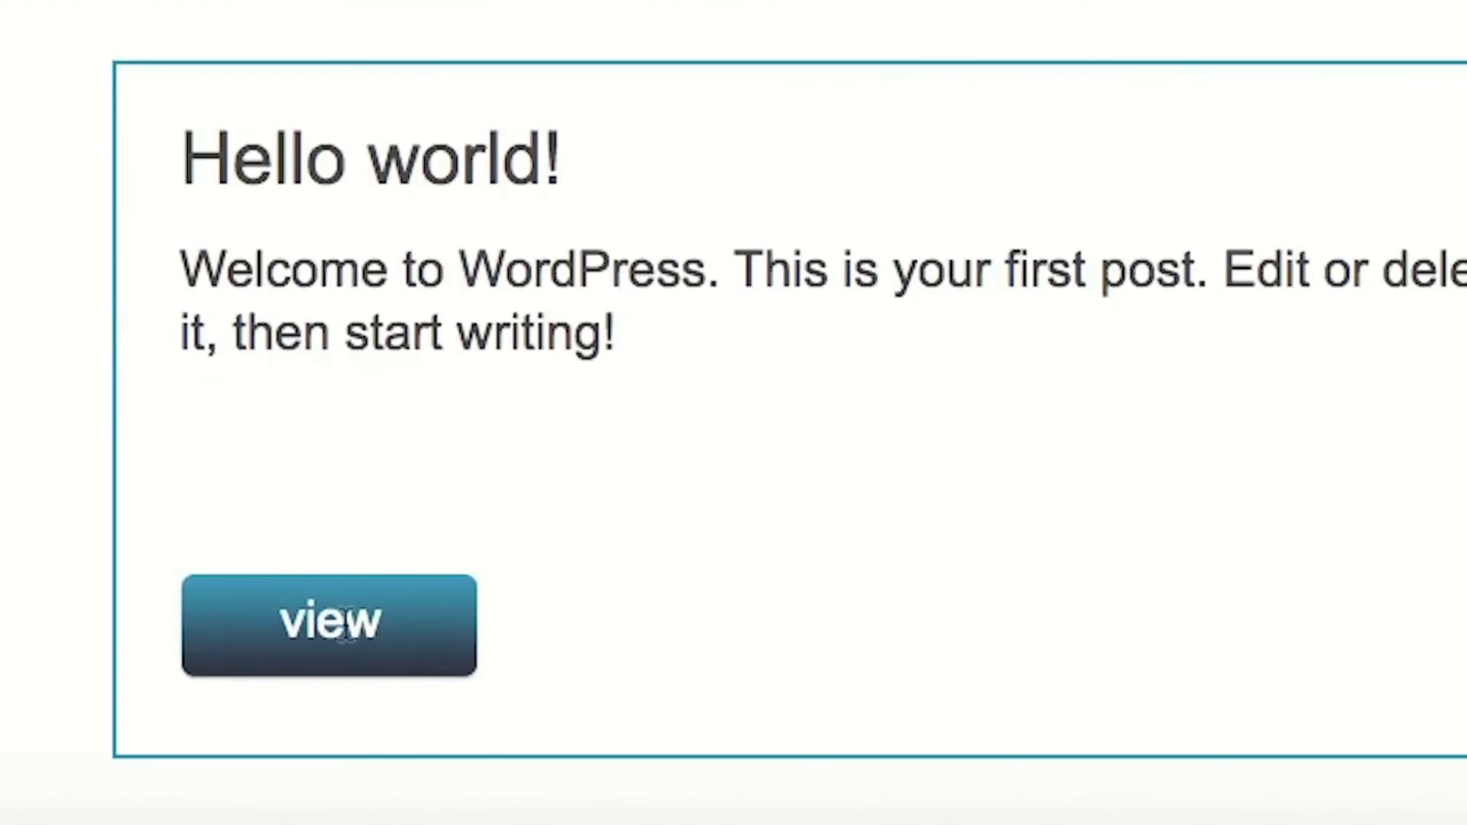
double_click(295, 623)
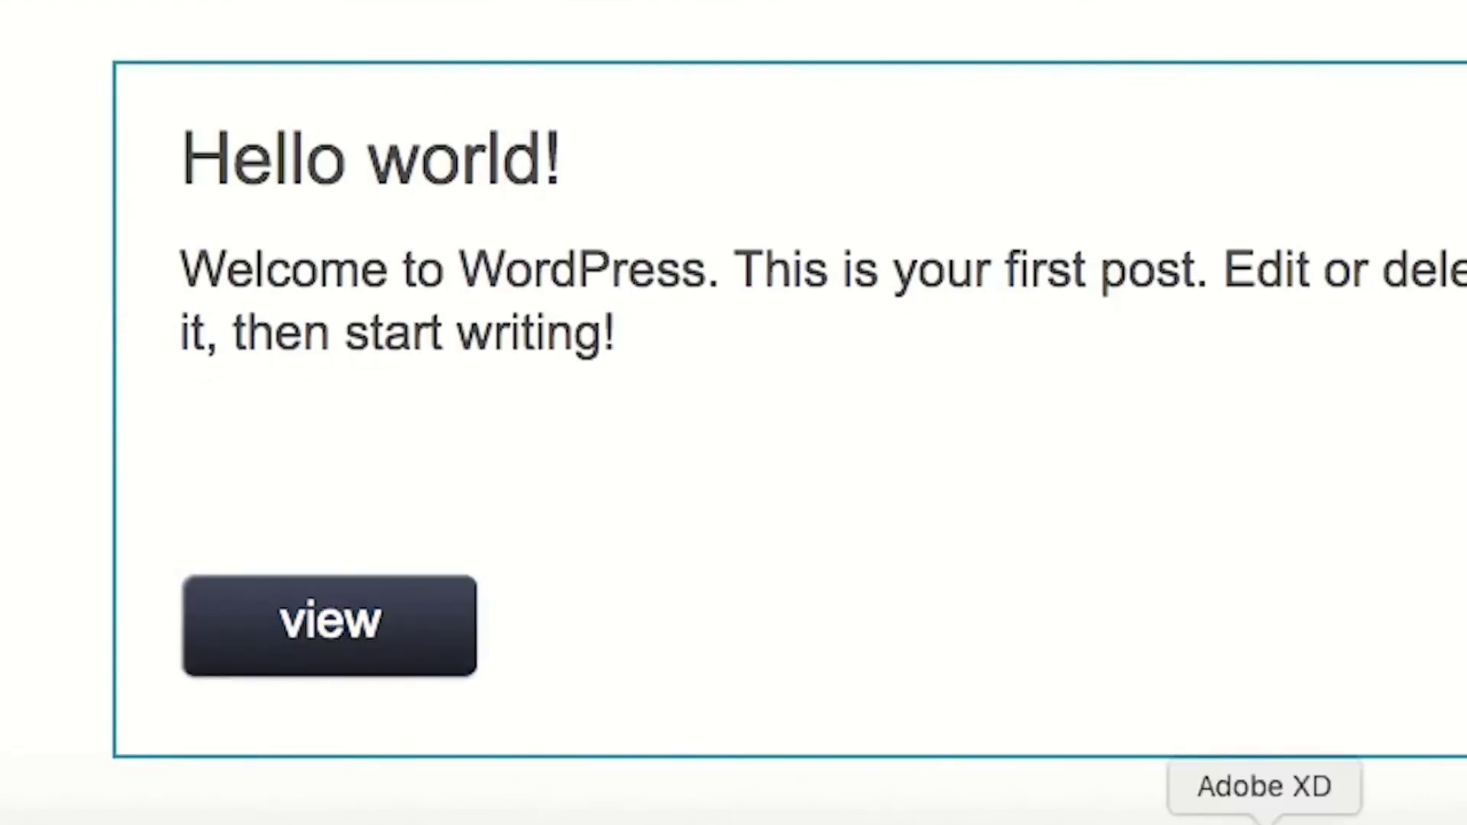
left_click(1260, 818)
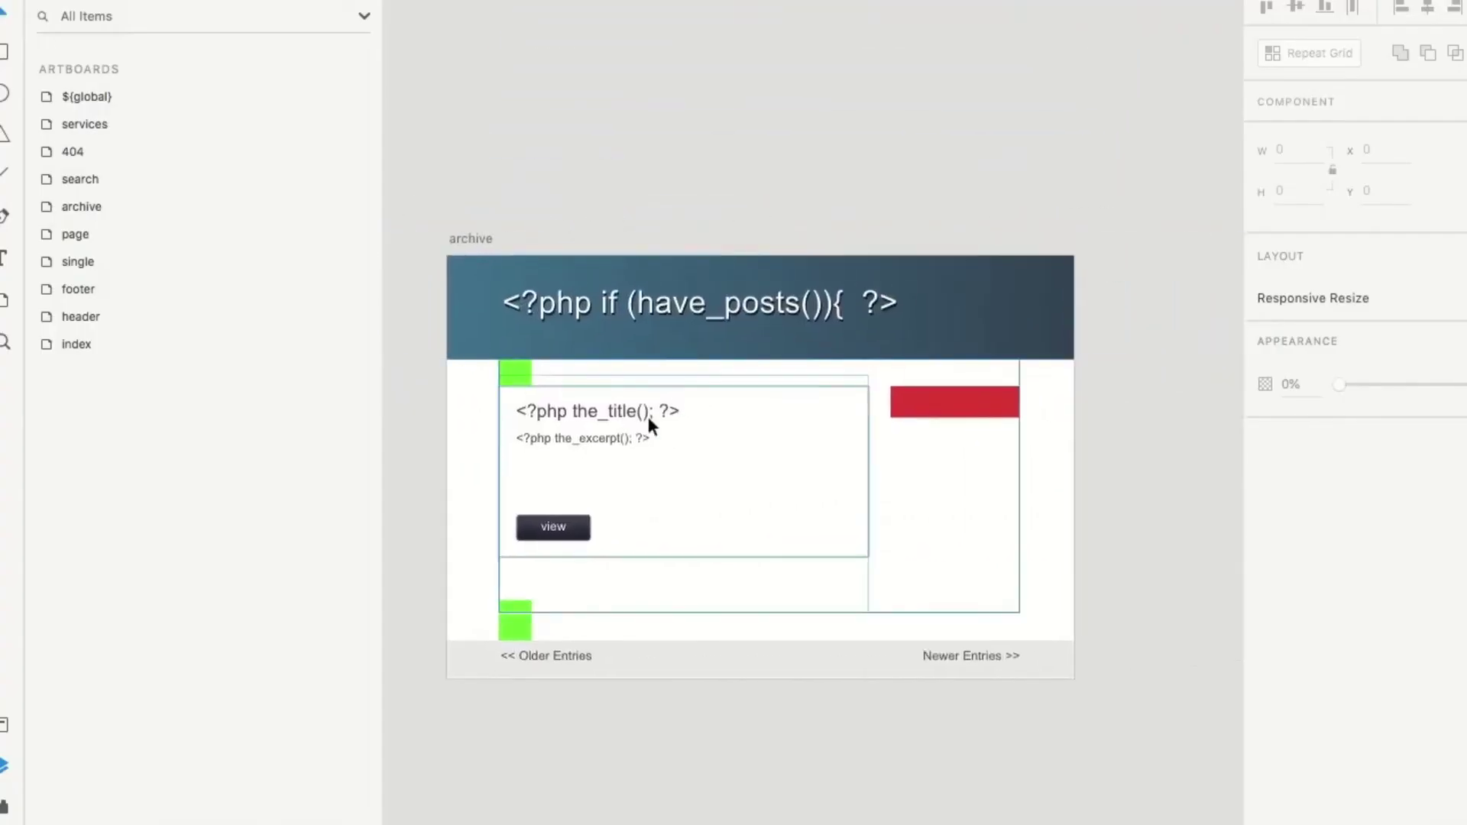
Drill down to the view button group inside ${div|no_post_thumbnail} on the archive artboard and select its ${css|style:bg} layer
left_click(557, 531)
double_click(555, 537)
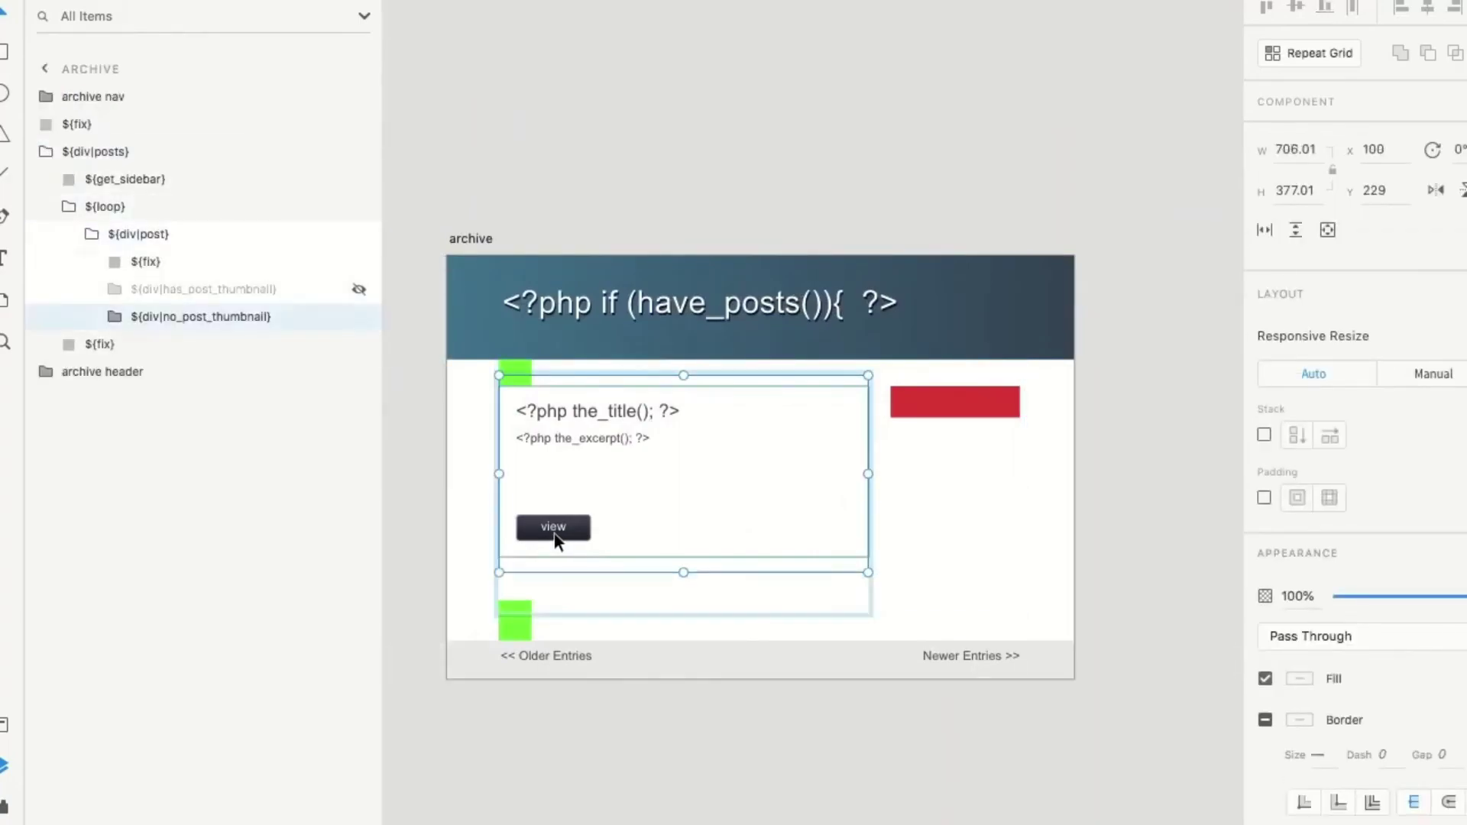
double_click(556, 537)
double_click(555, 537)
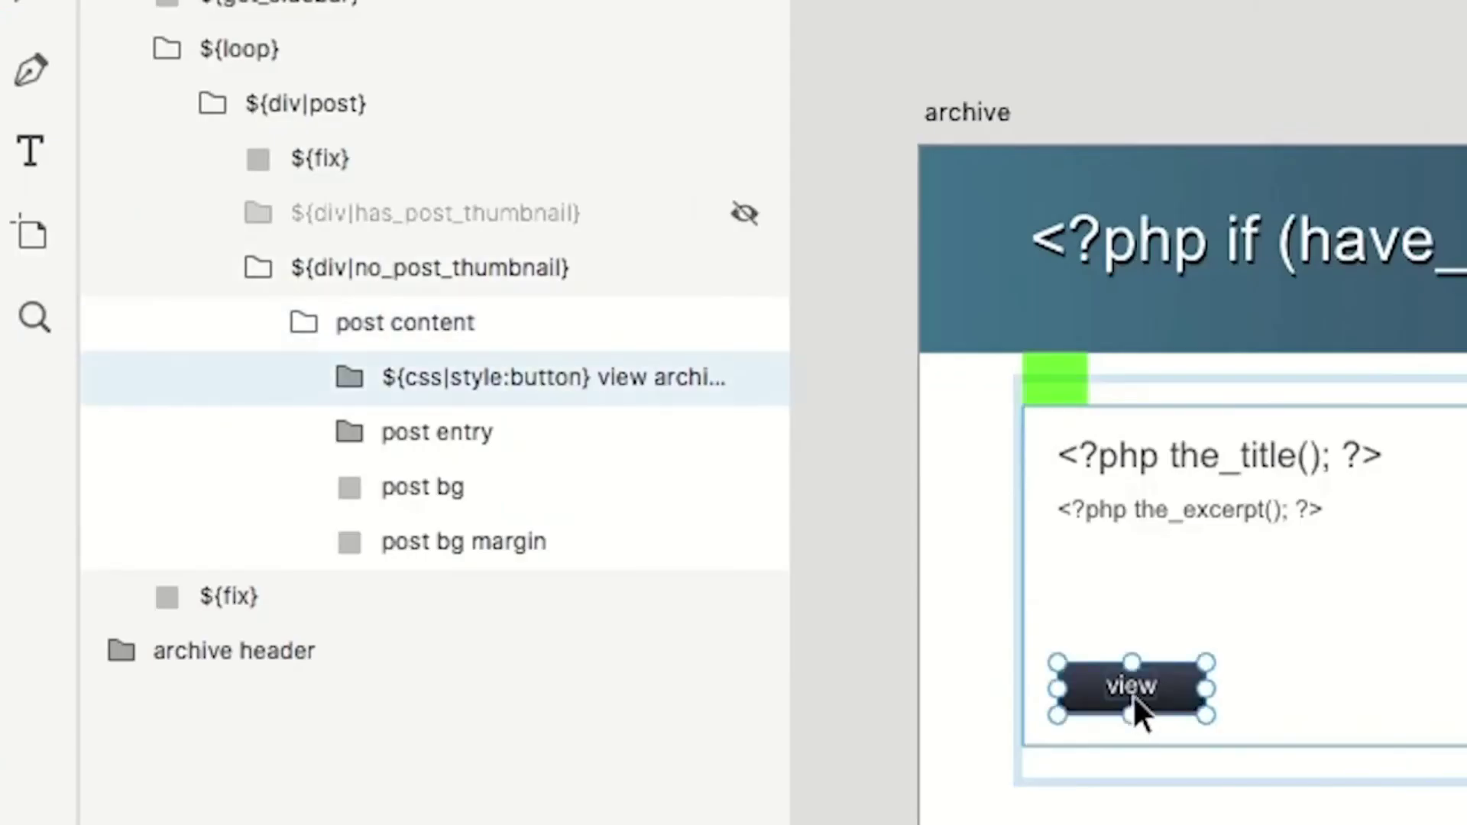
double_click(1130, 680)
left_click(534, 494)
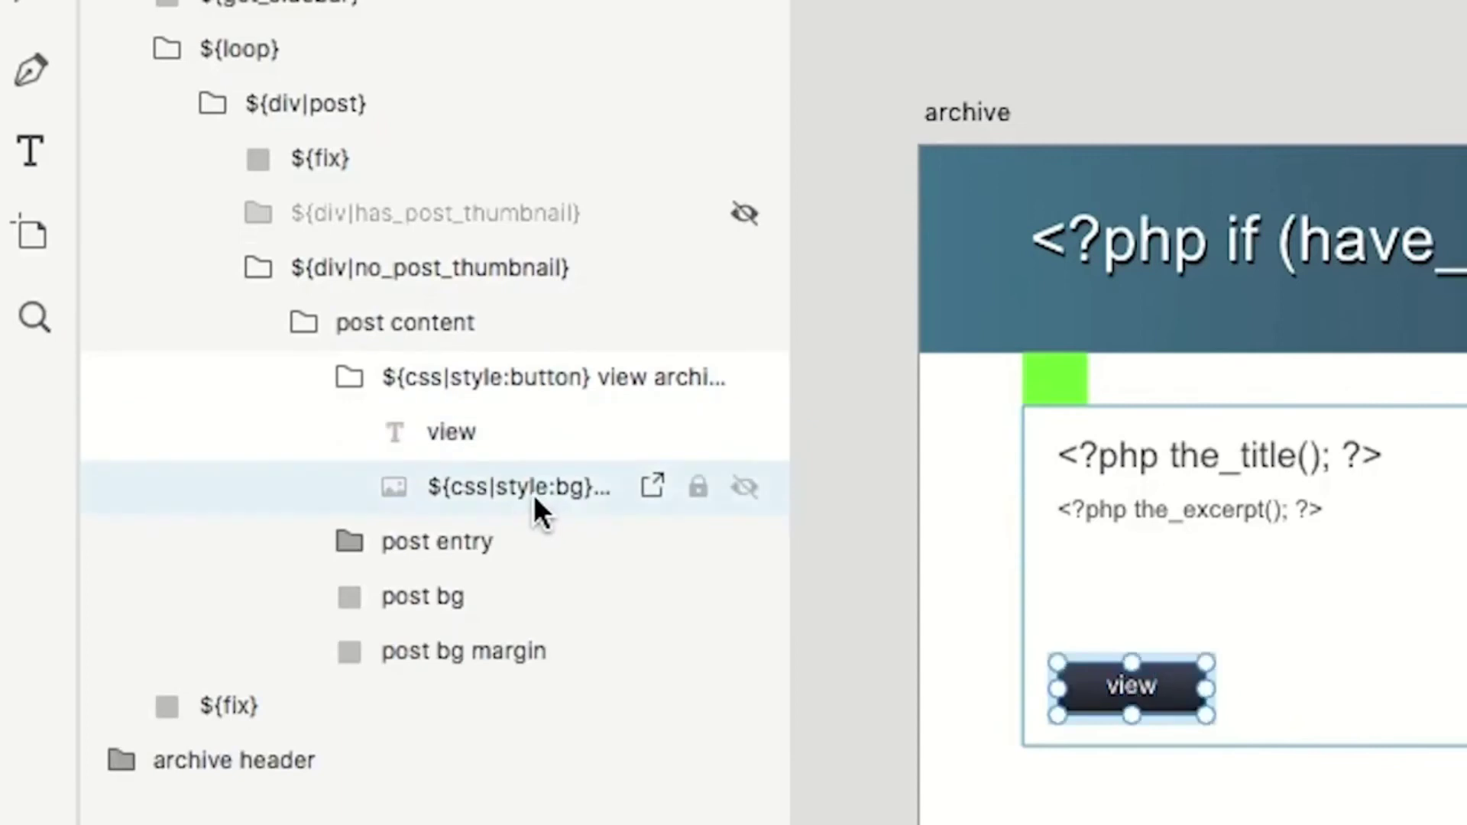
Rename the button's view text layer, prefixing it with ${css|style:label} and the tag that calls the_permalink()
double_click(451, 432)
left_click(425, 434)
type("hp the_permalink(); ?>}")
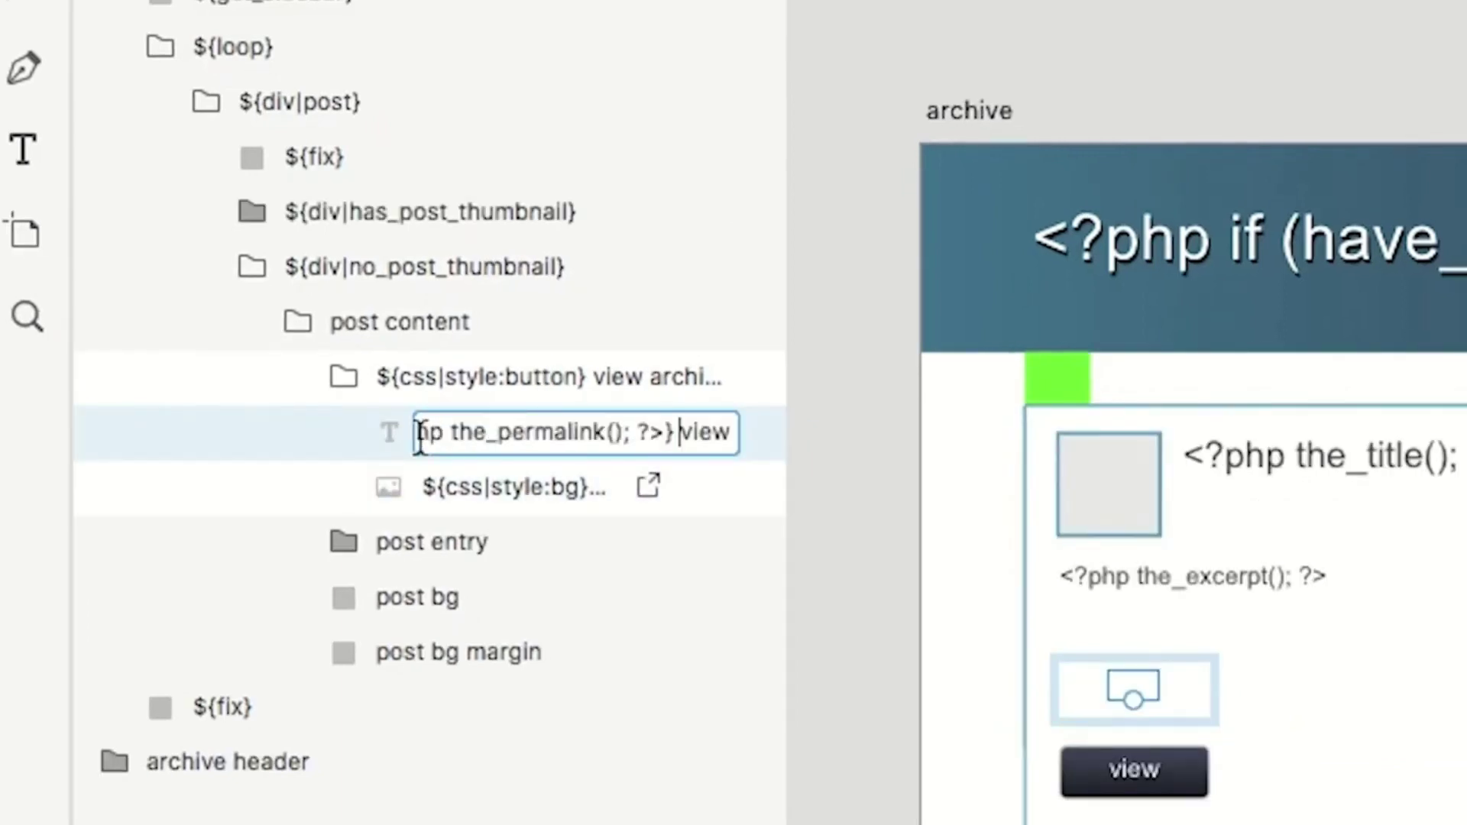
key("Left")
key("Left")
key("Left")
key("Left")
key("Left")
key("Left")
key("Left")
key("Left")
key("Left")
key("Left")
key("Left")
key("Left")
key("Left")
key("Left")
key("Left")
key("Left")
key("Left")
key("Left")
key("Left")
key("Left")
key("Left")
key("Left")
key("Left")
key("Return")
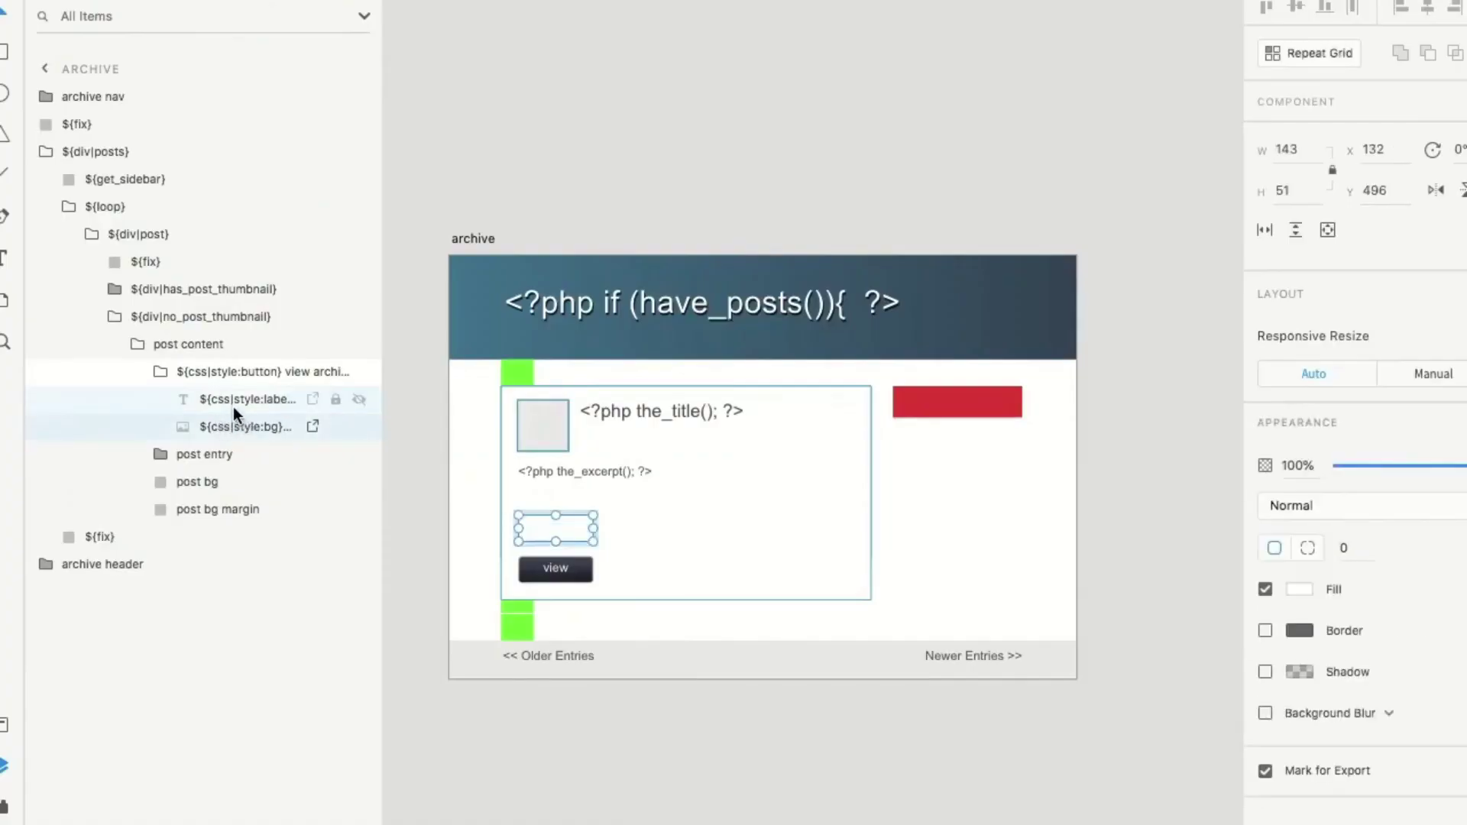
Collapse the button, post content and ${div|no_post_thumbnail} groups, and clear the selection on the archive artboard
left_click(162, 373)
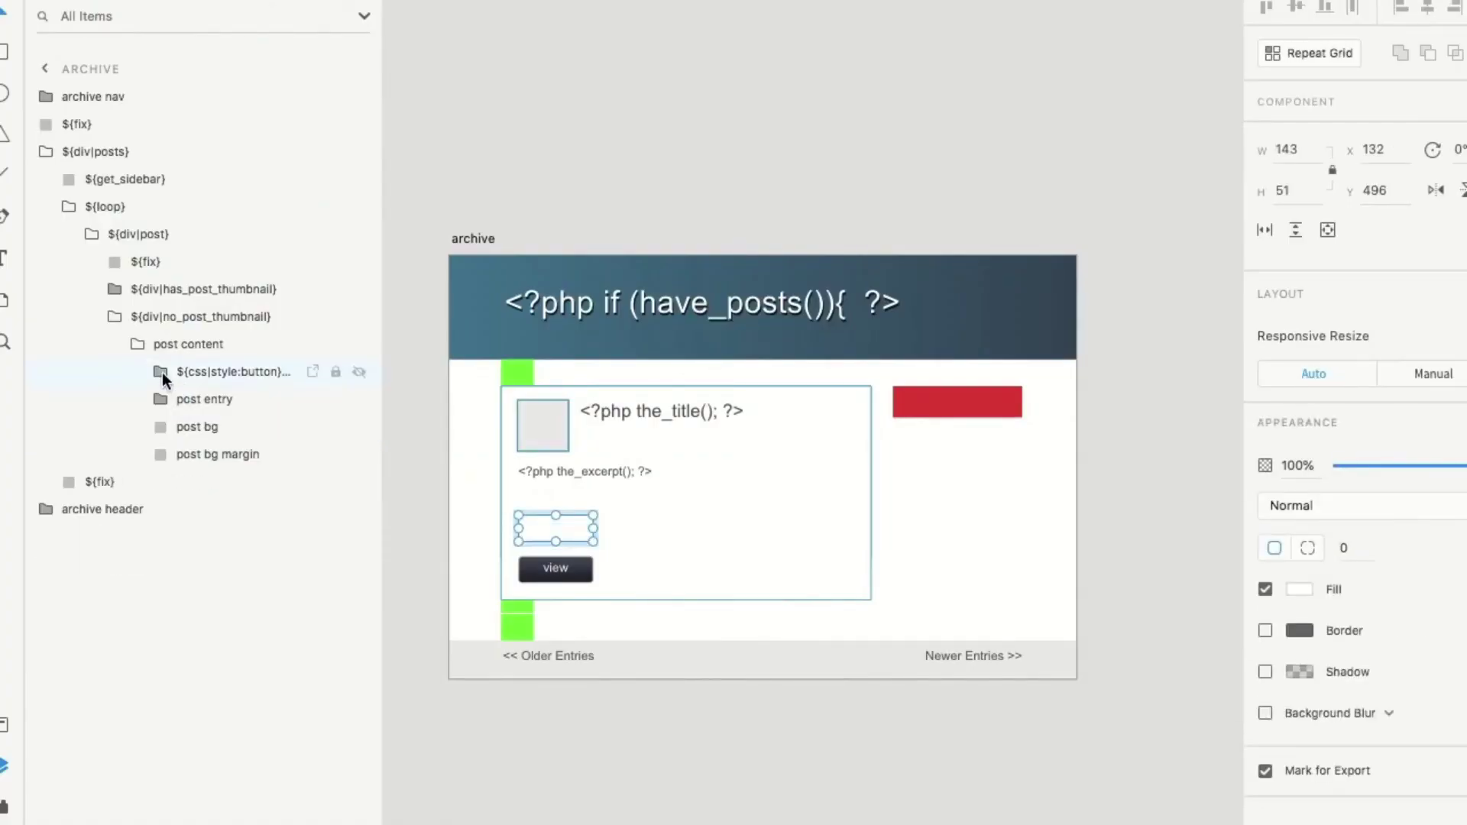
left_click(136, 348)
left_click(117, 324)
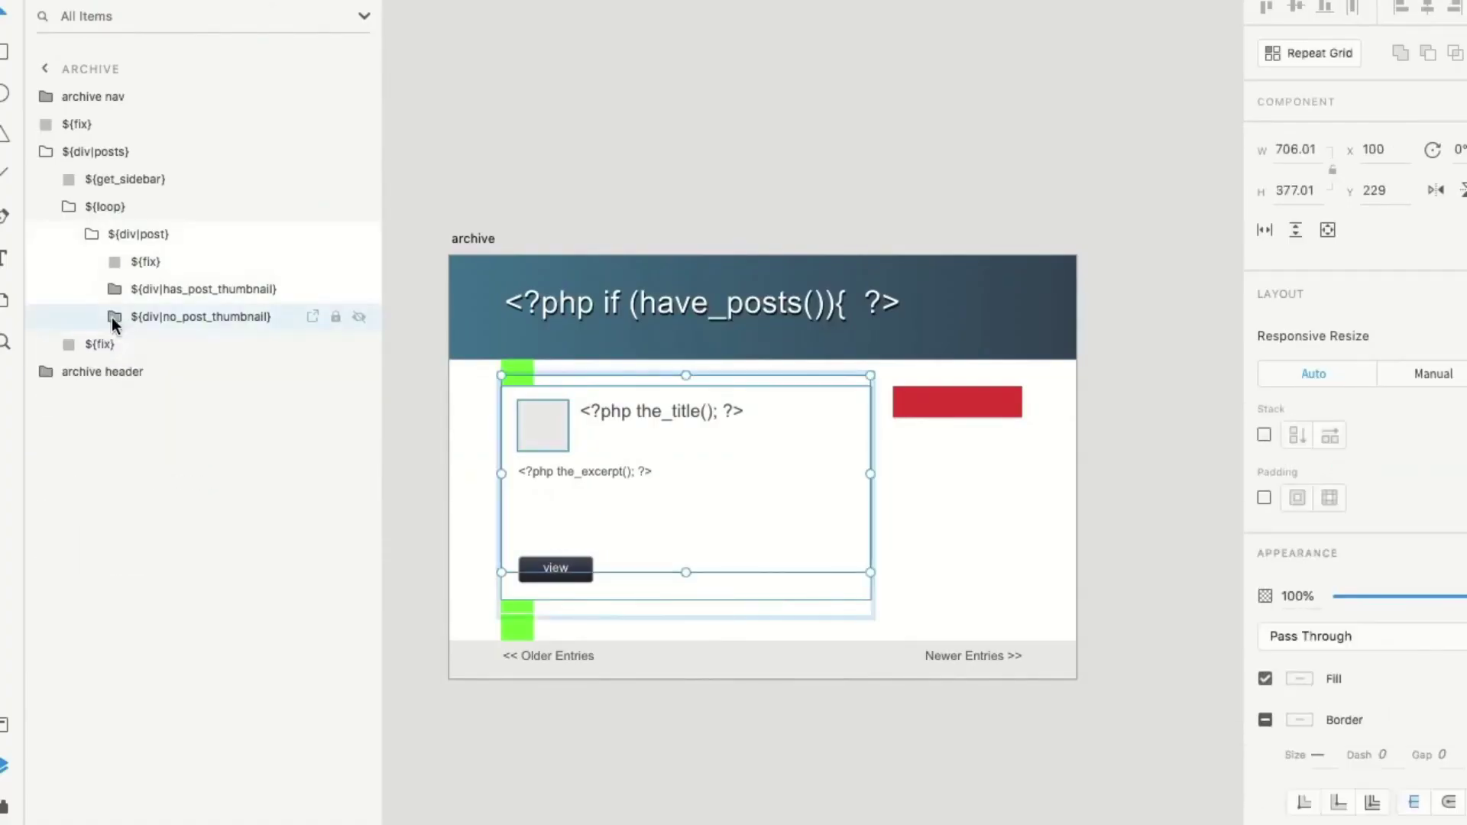
left_click(611, 128)
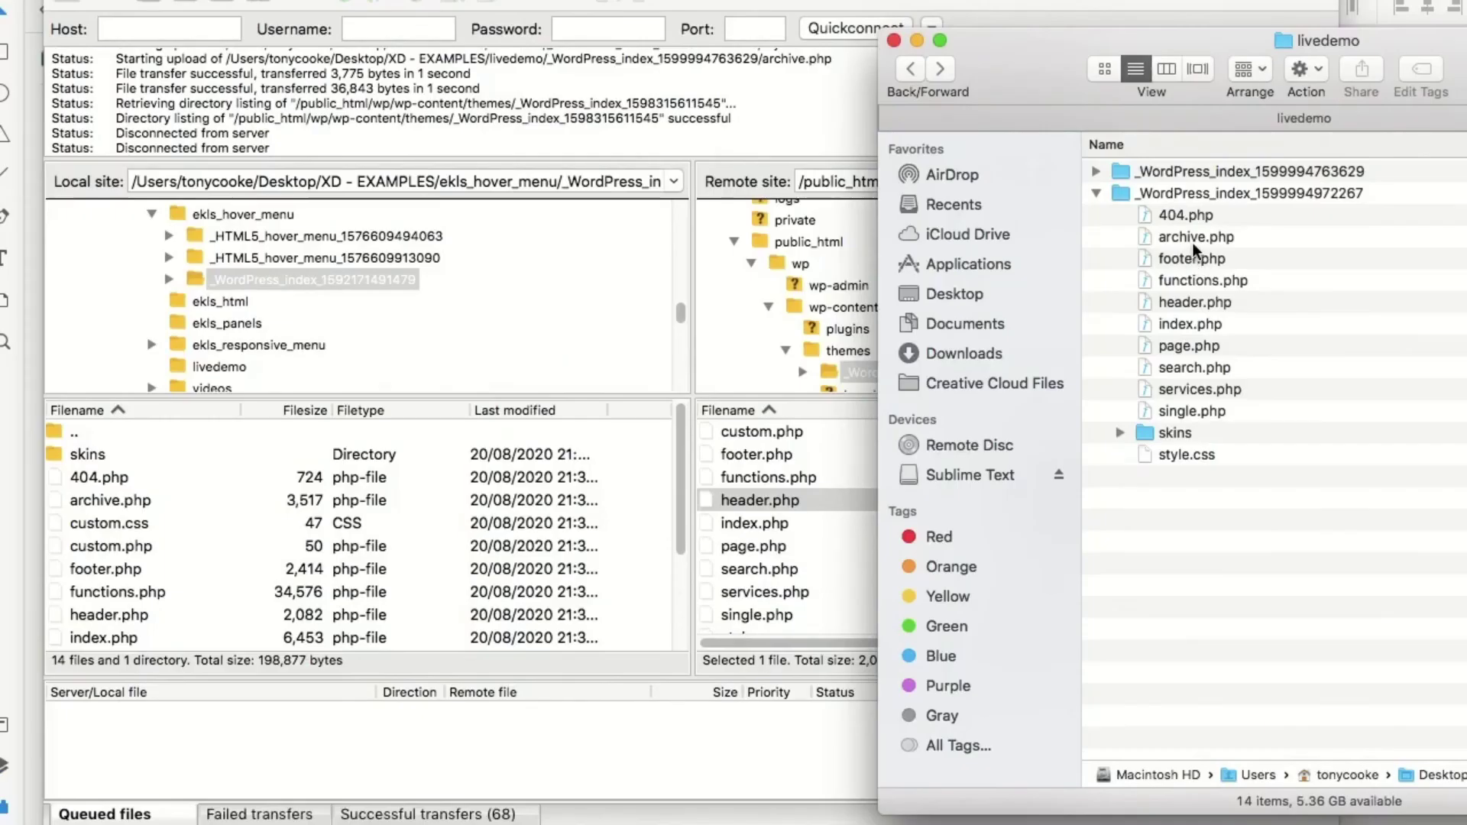
left_click(1193, 241)
left_click(1191, 457, "super")
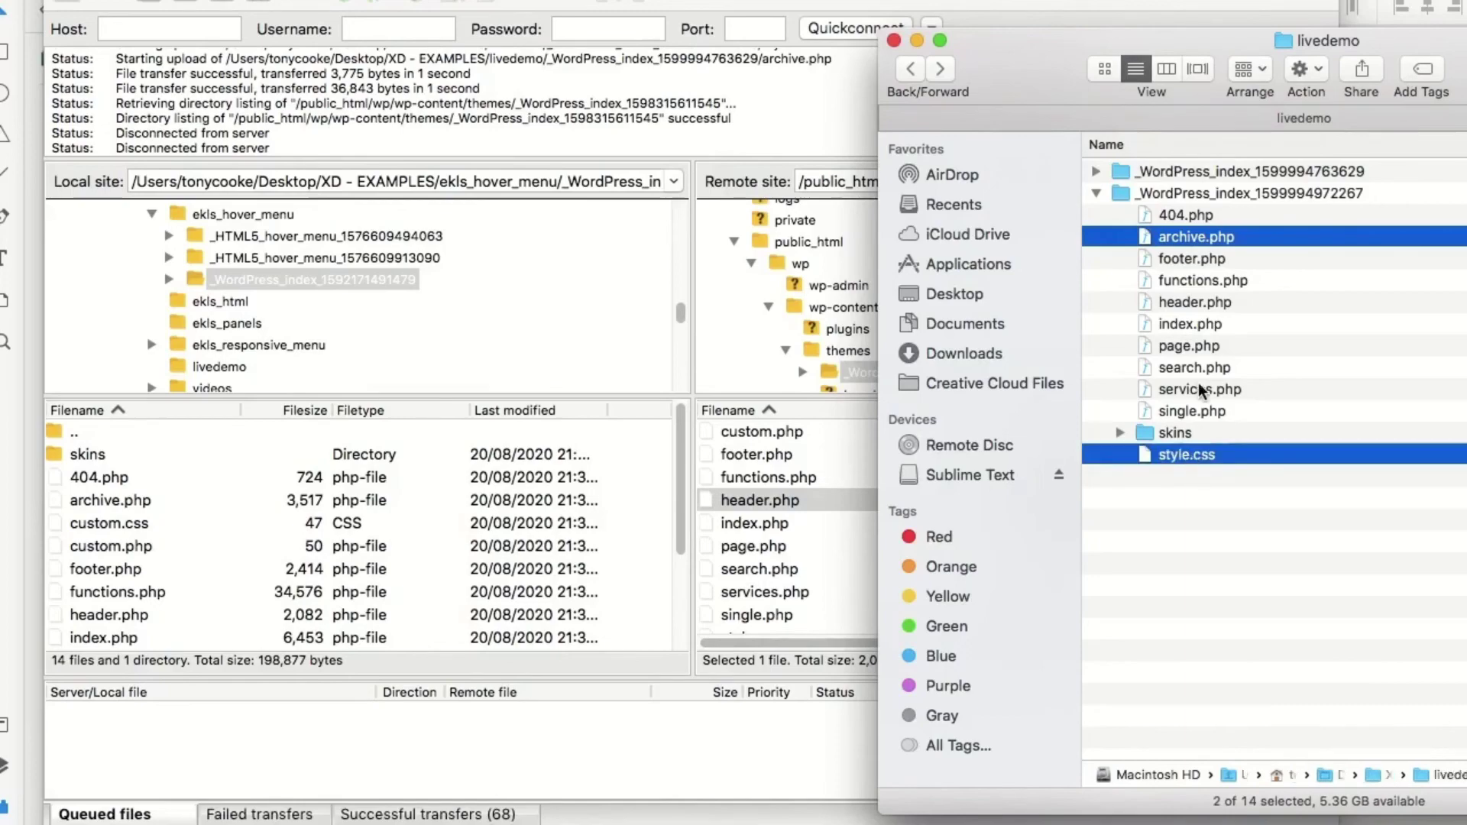
left_click_drag(1211, 239, 758, 516)
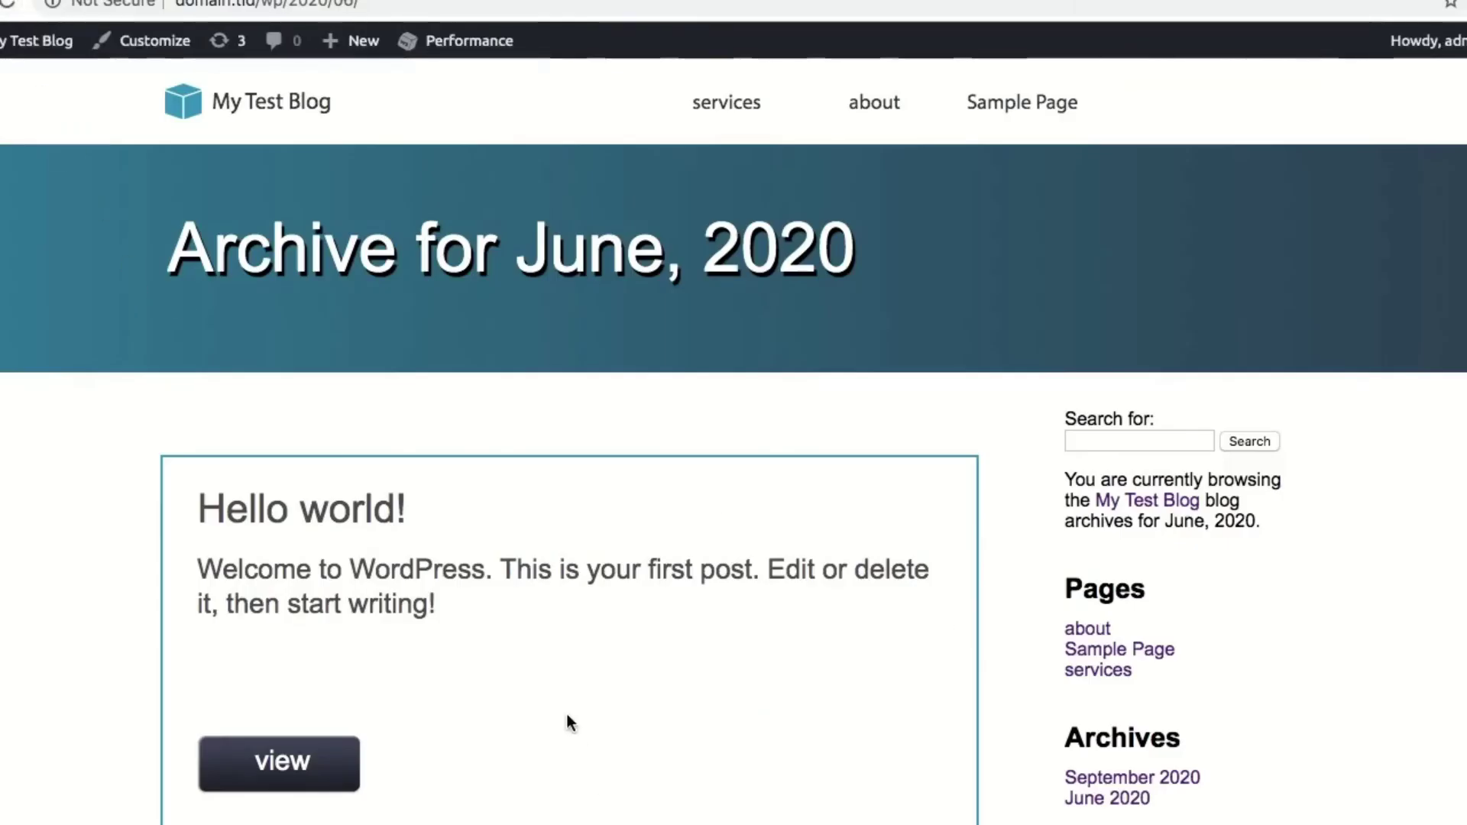
Open the Hello world! post through its view button in the June 2020 archive and review the post page
left_click(302, 775)
scroll(479, 544, "down", 12)
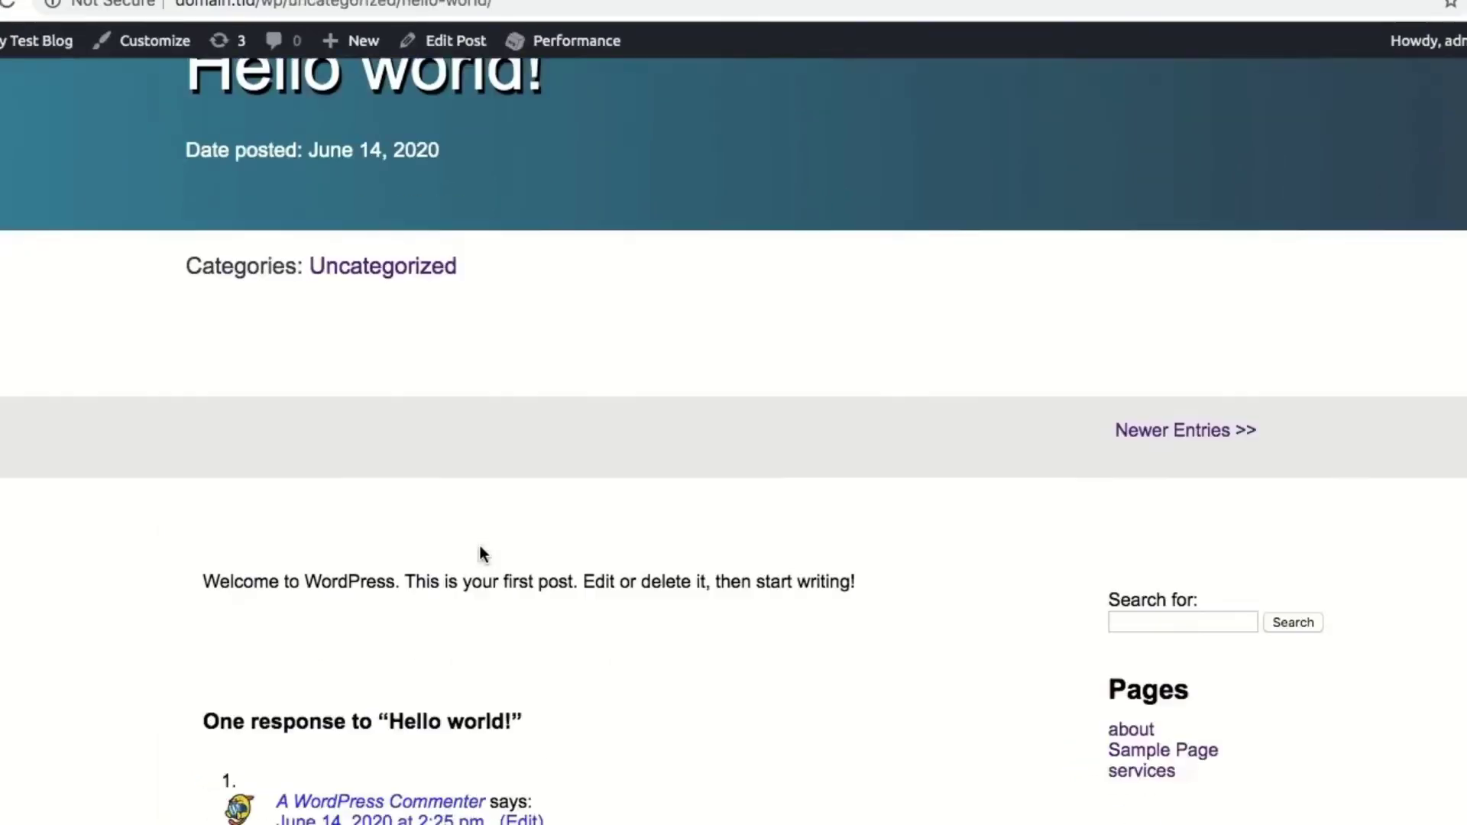
scroll(479, 544, "up", 10)
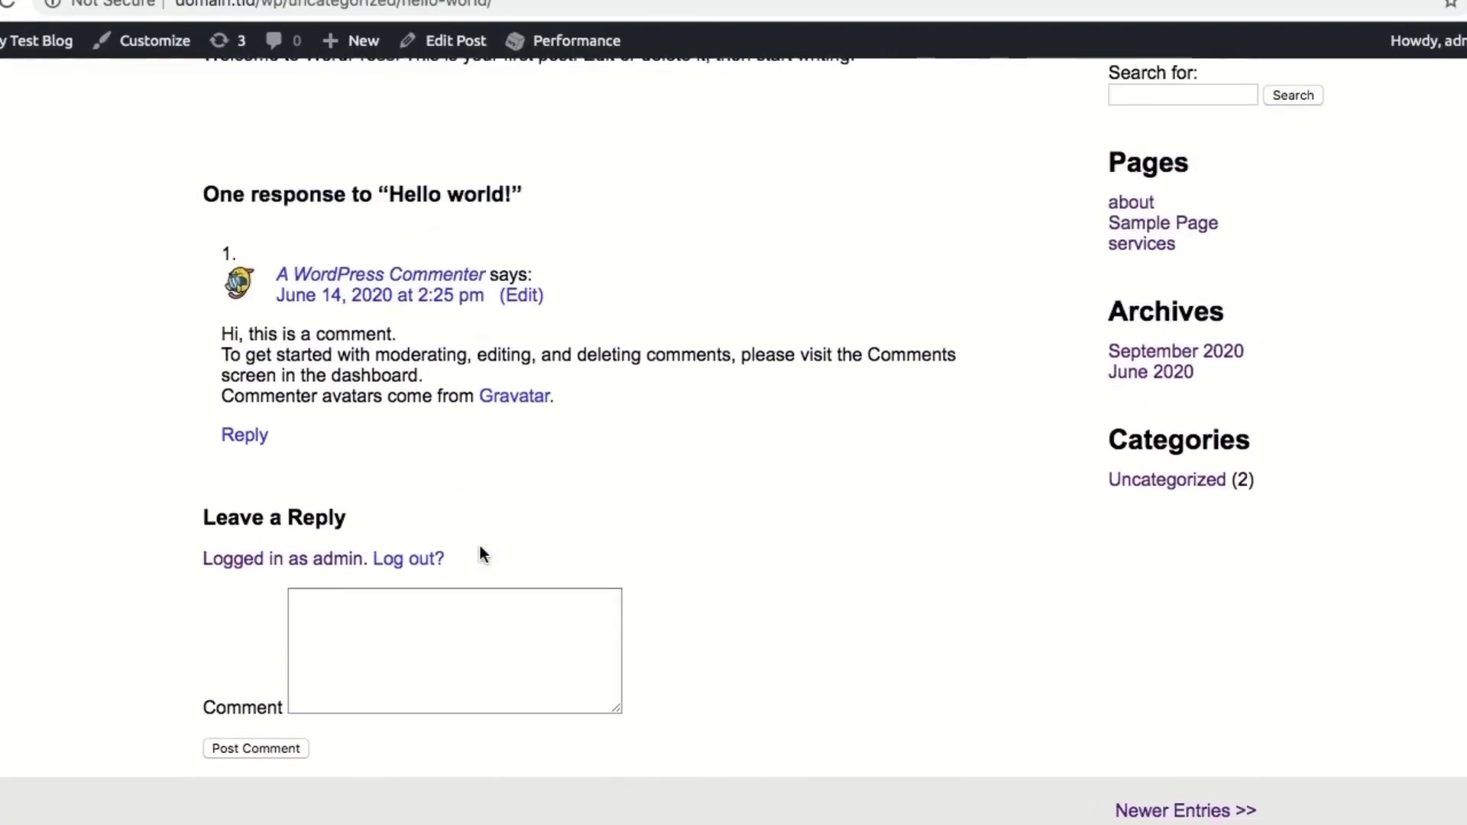
scroll(479, 544, "up", 1)
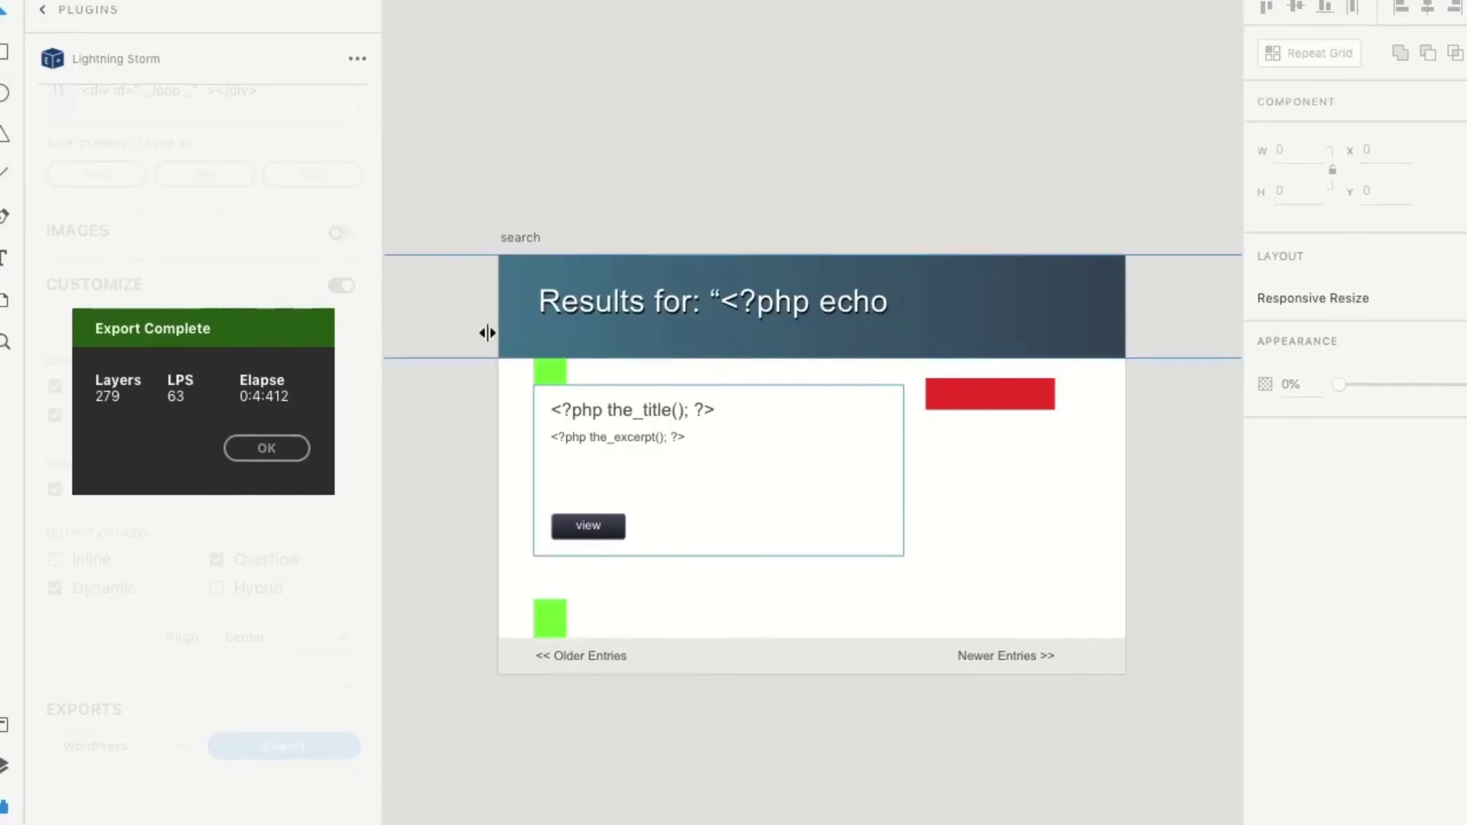
Dismiss the export report in Adobe XD and inspect the ${code} search title layer in the search artboard's search header group
left_click(267, 448)
left_click(548, 222)
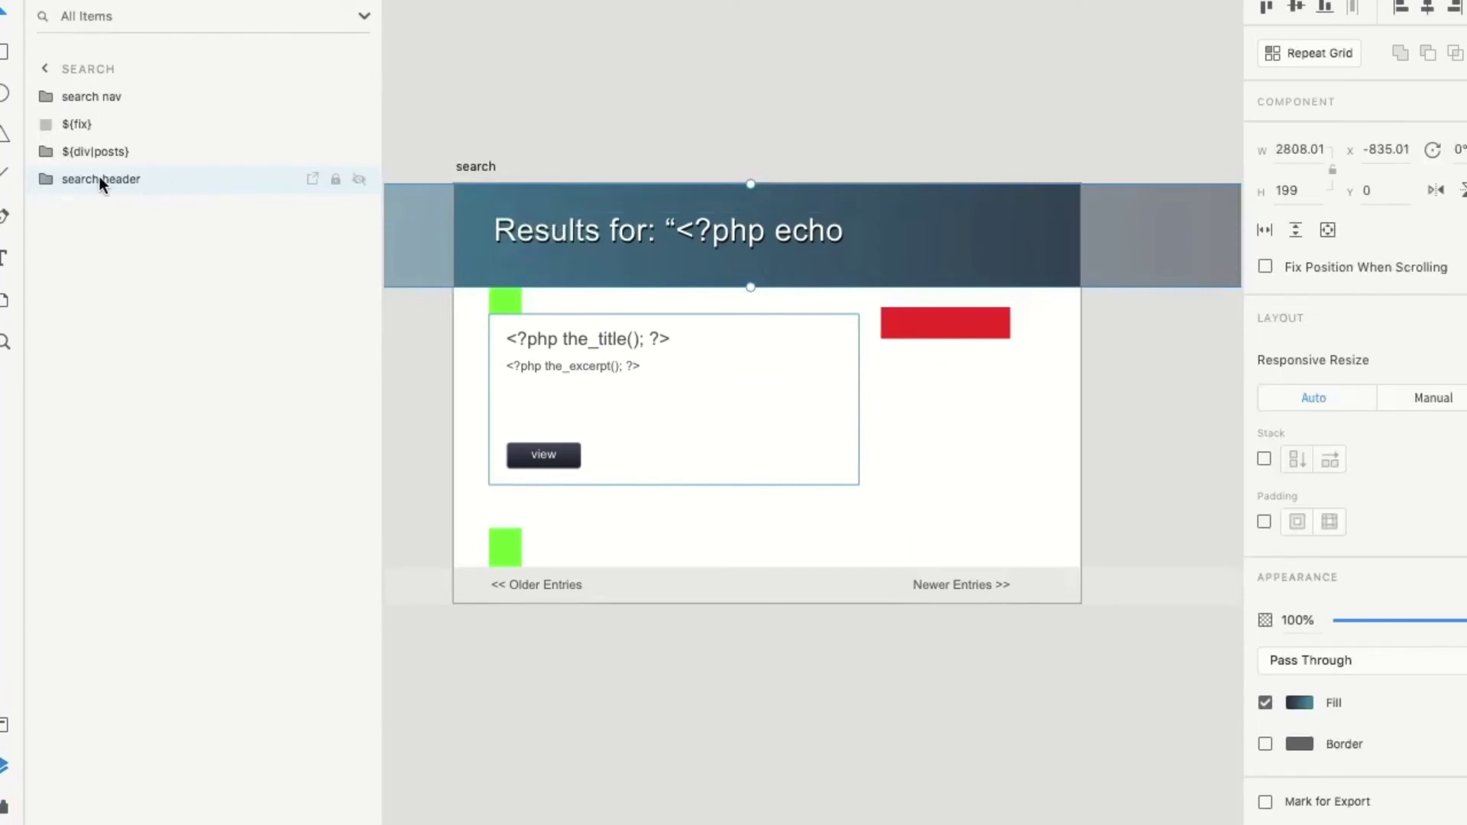
left_click(45, 181)
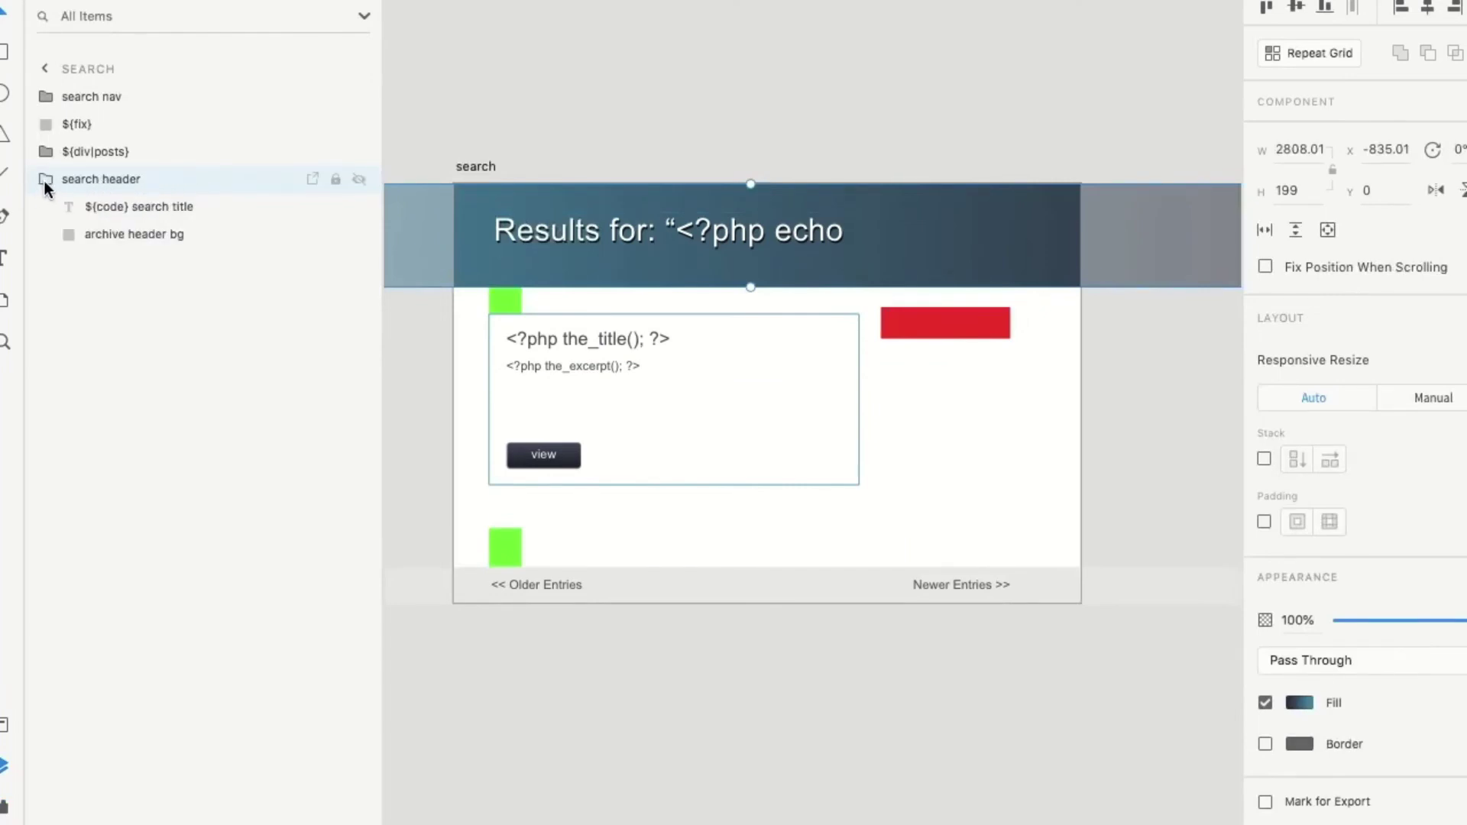
left_click(107, 210)
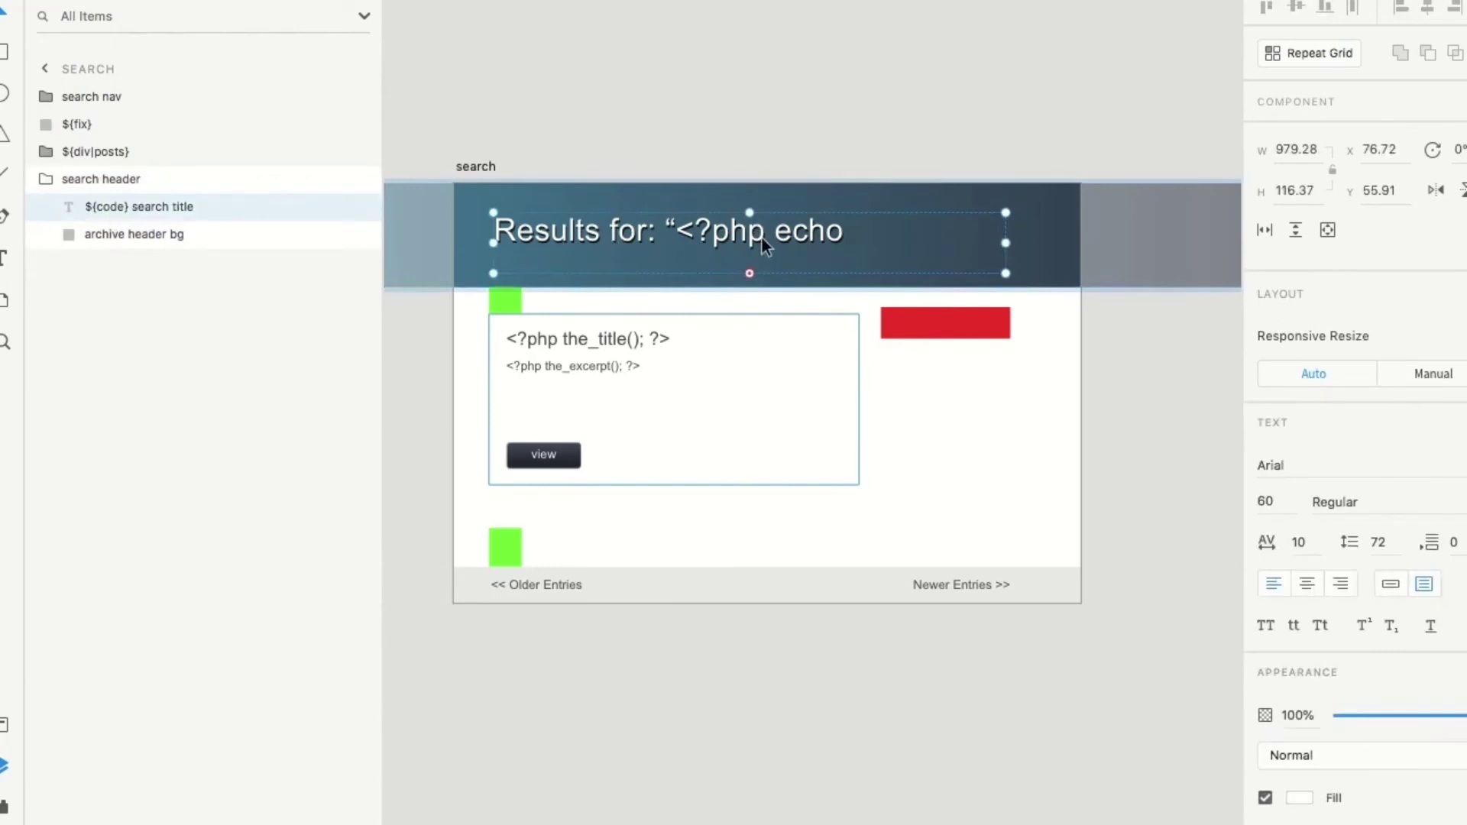
left_click(46, 180)
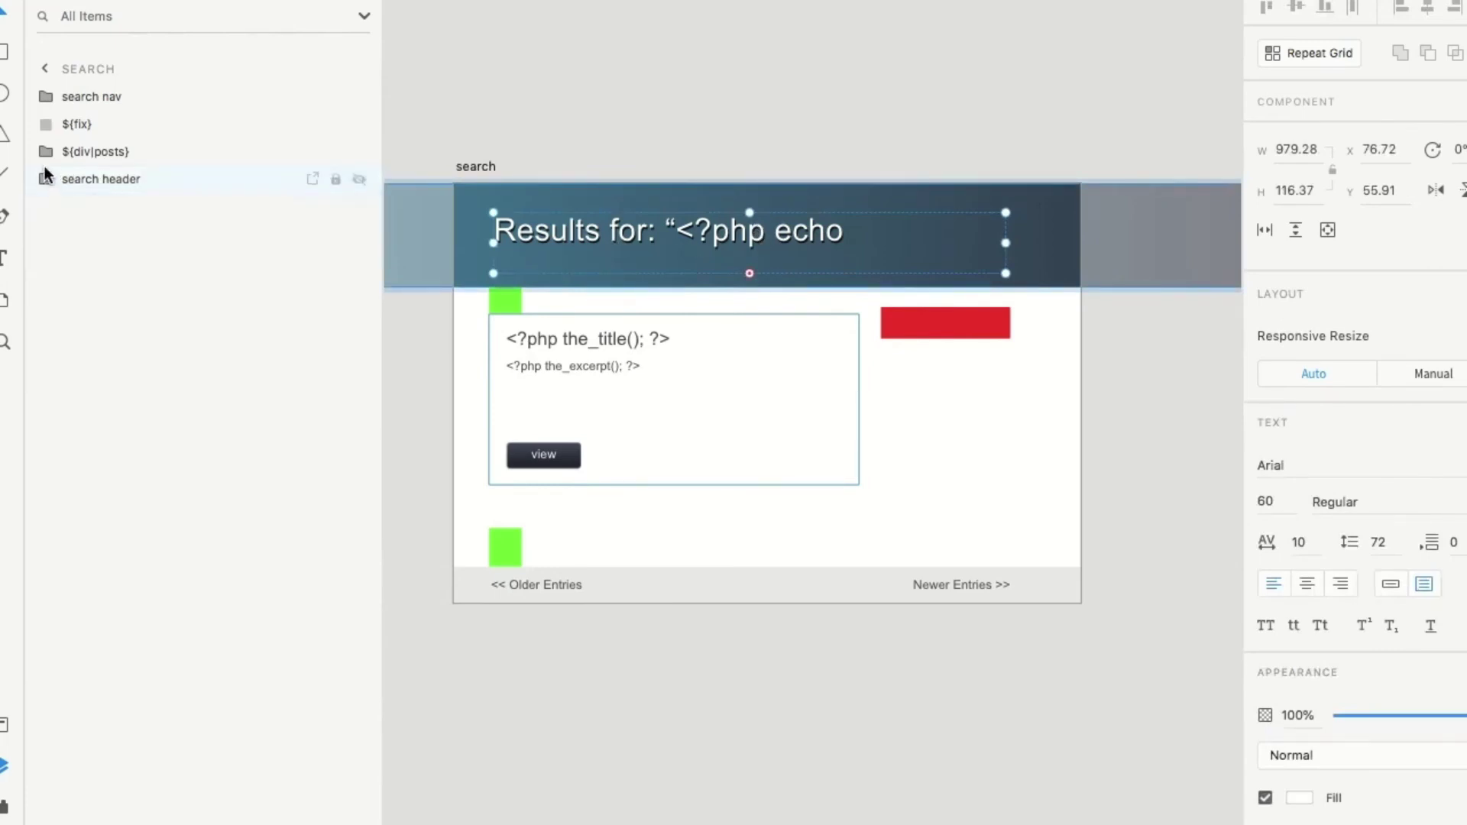
Check ${div|posts} and ${fix} on the search artboard, and inspect the ${next_posts_link} and ${previous_posts_link} layers within search nav
left_click(81, 150)
left_click(80, 127)
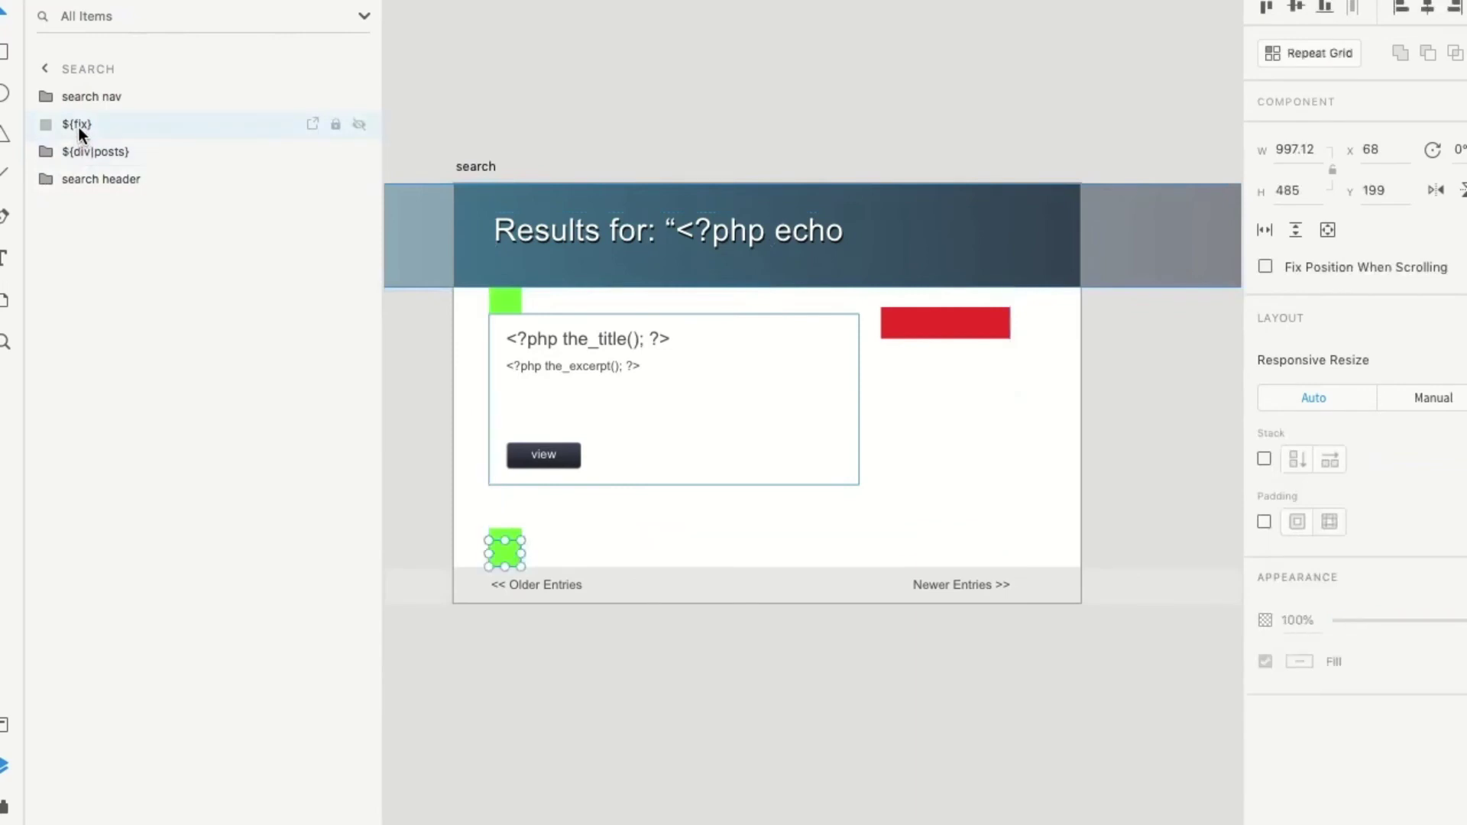
left_click(77, 90)
left_click(47, 103)
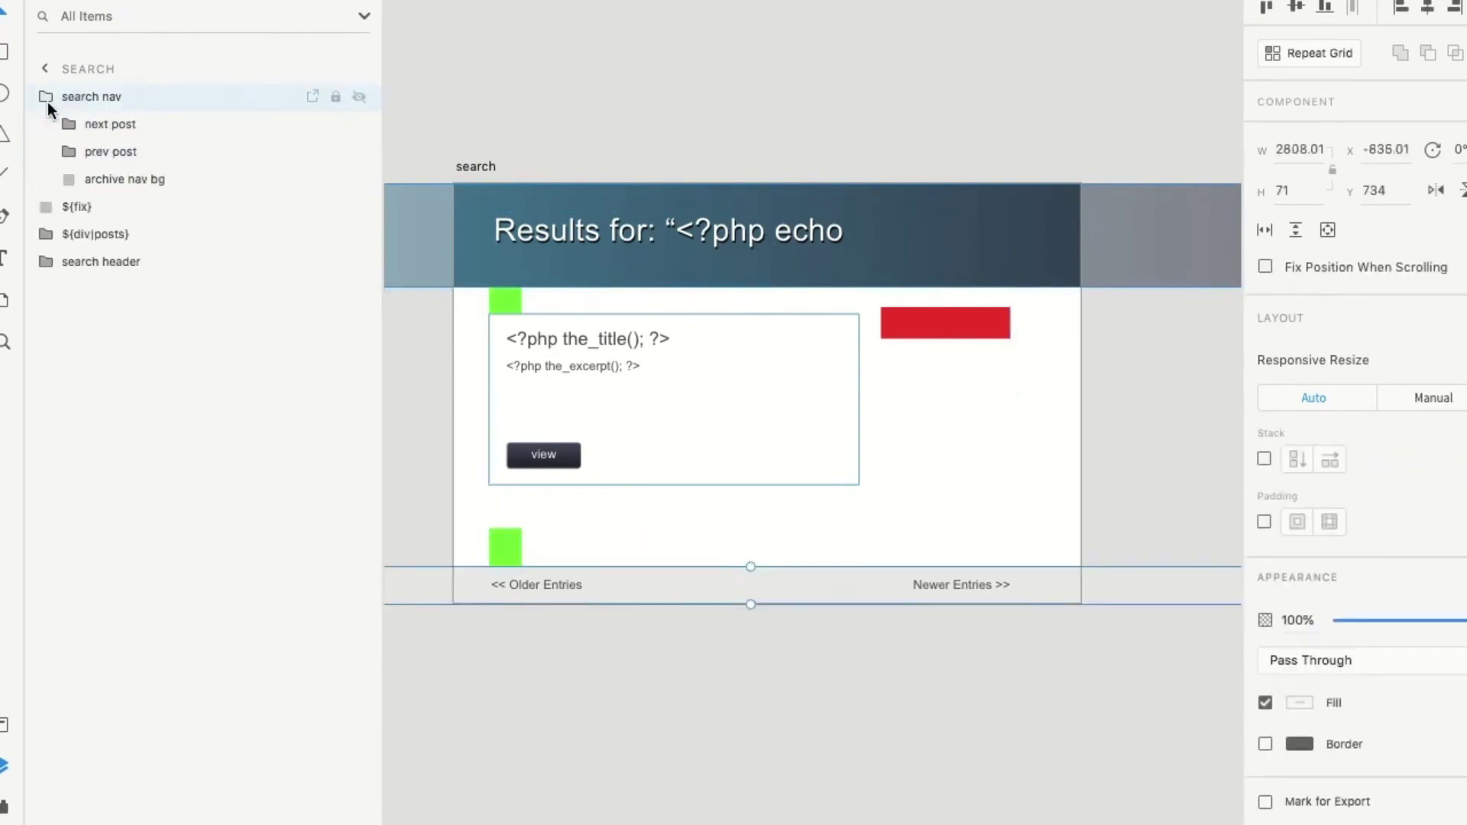
left_click(75, 125)
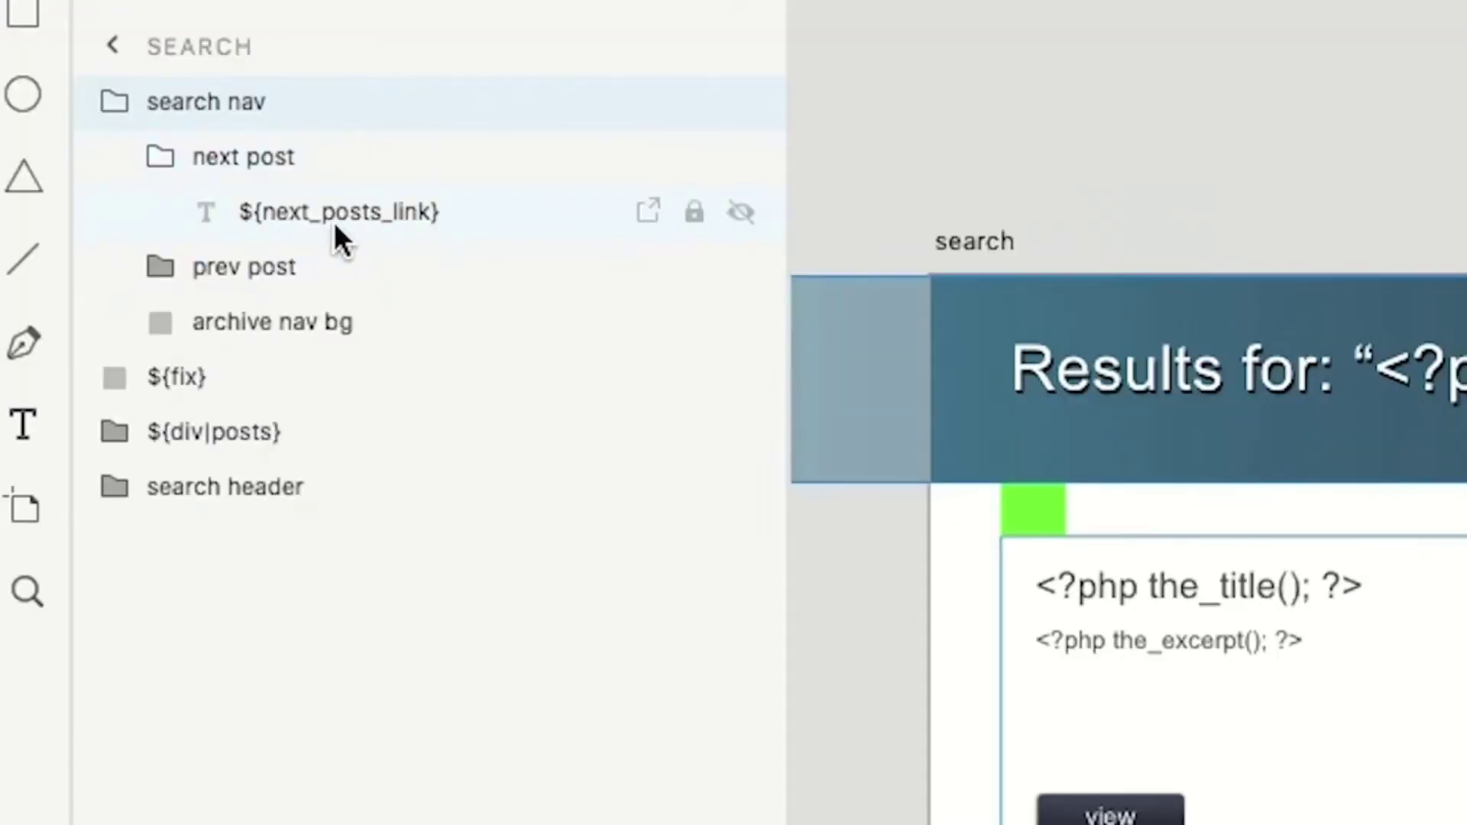
left_click(163, 279)
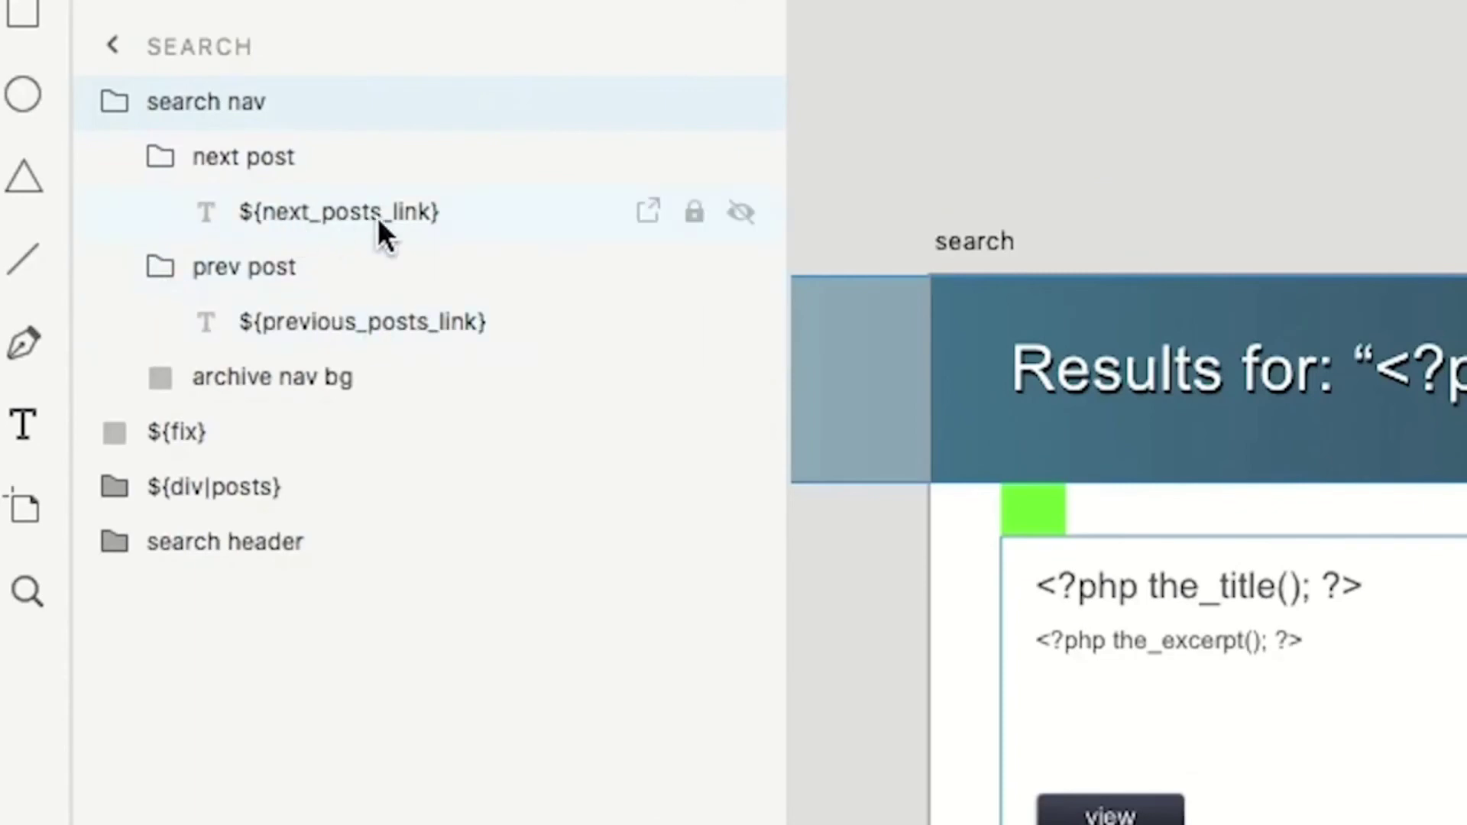
left_click(116, 105)
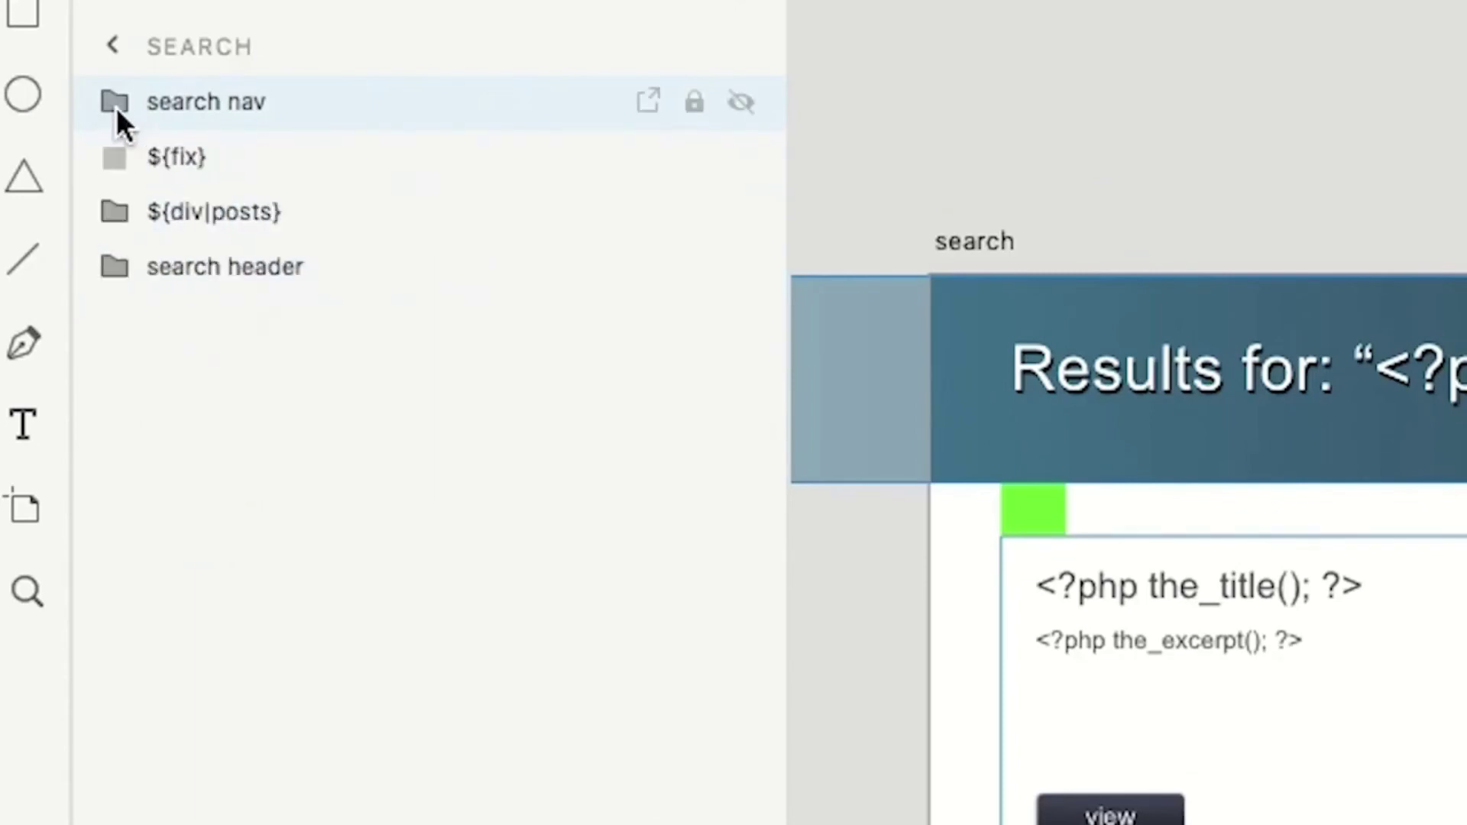
Examine the full text of the ${code} search title layer in search header, and collapse the group
left_click(130, 269)
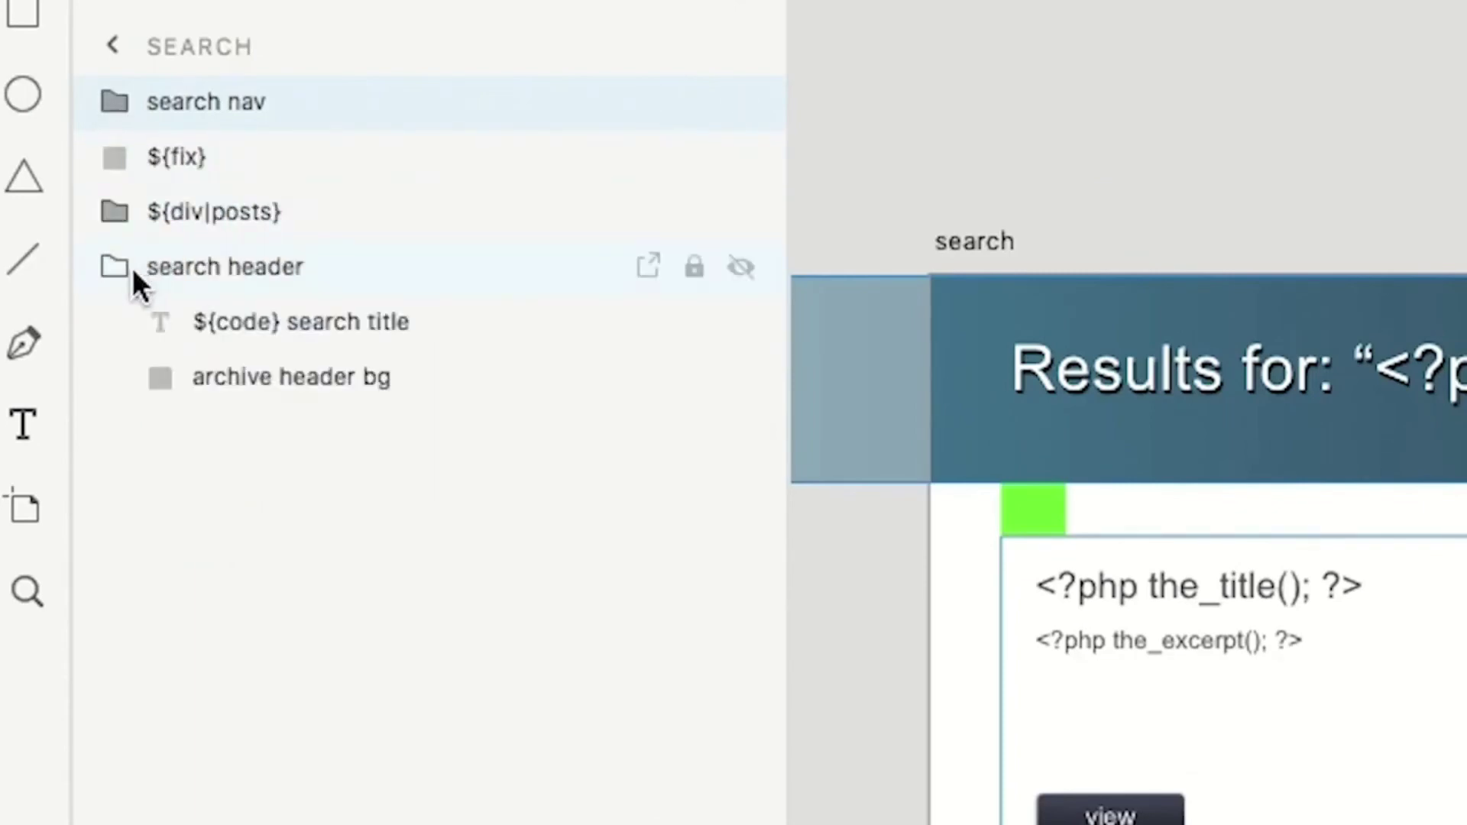
left_click(266, 329)
double_click(716, 235)
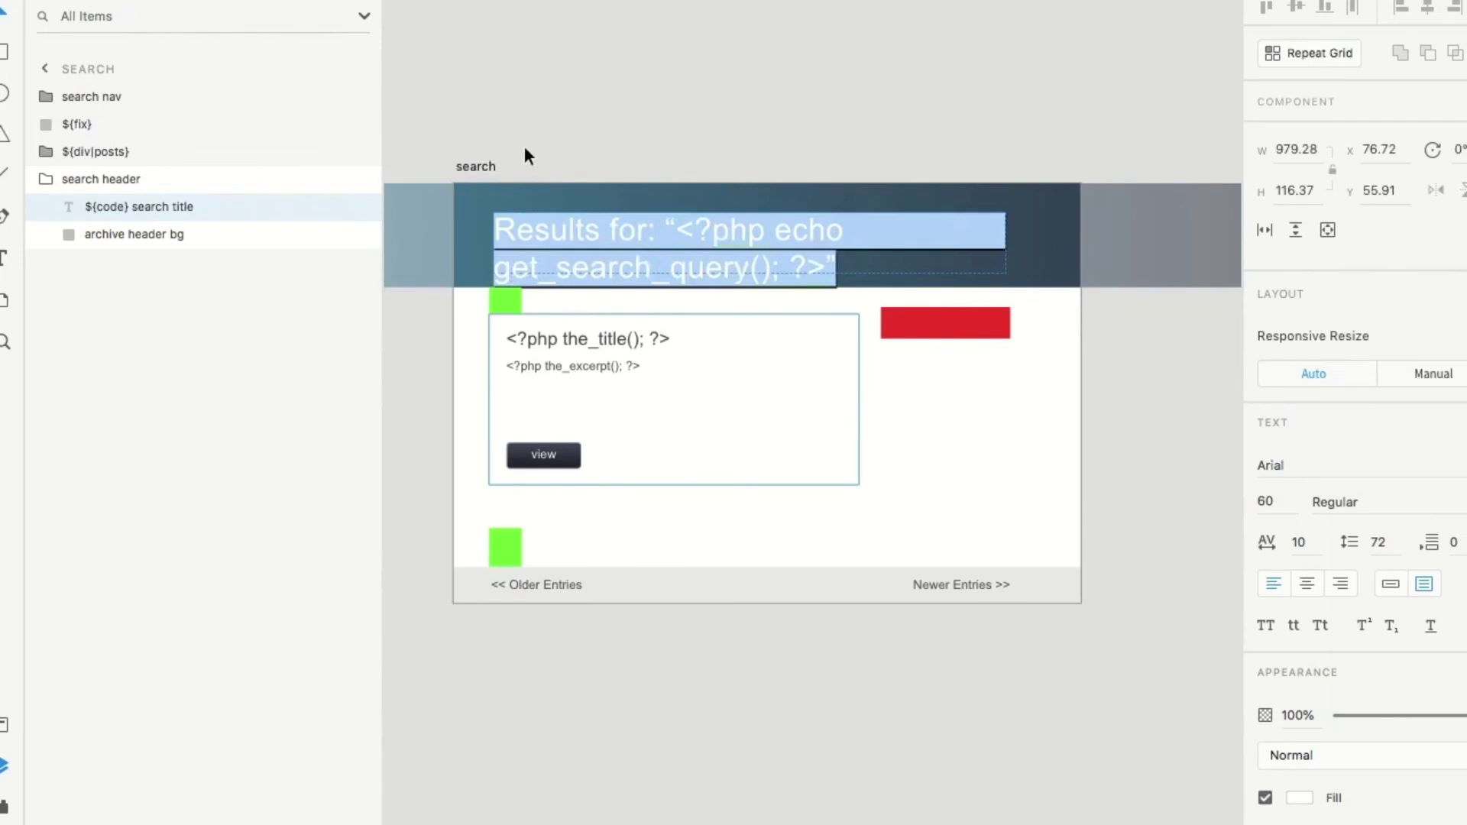
key("Escape")
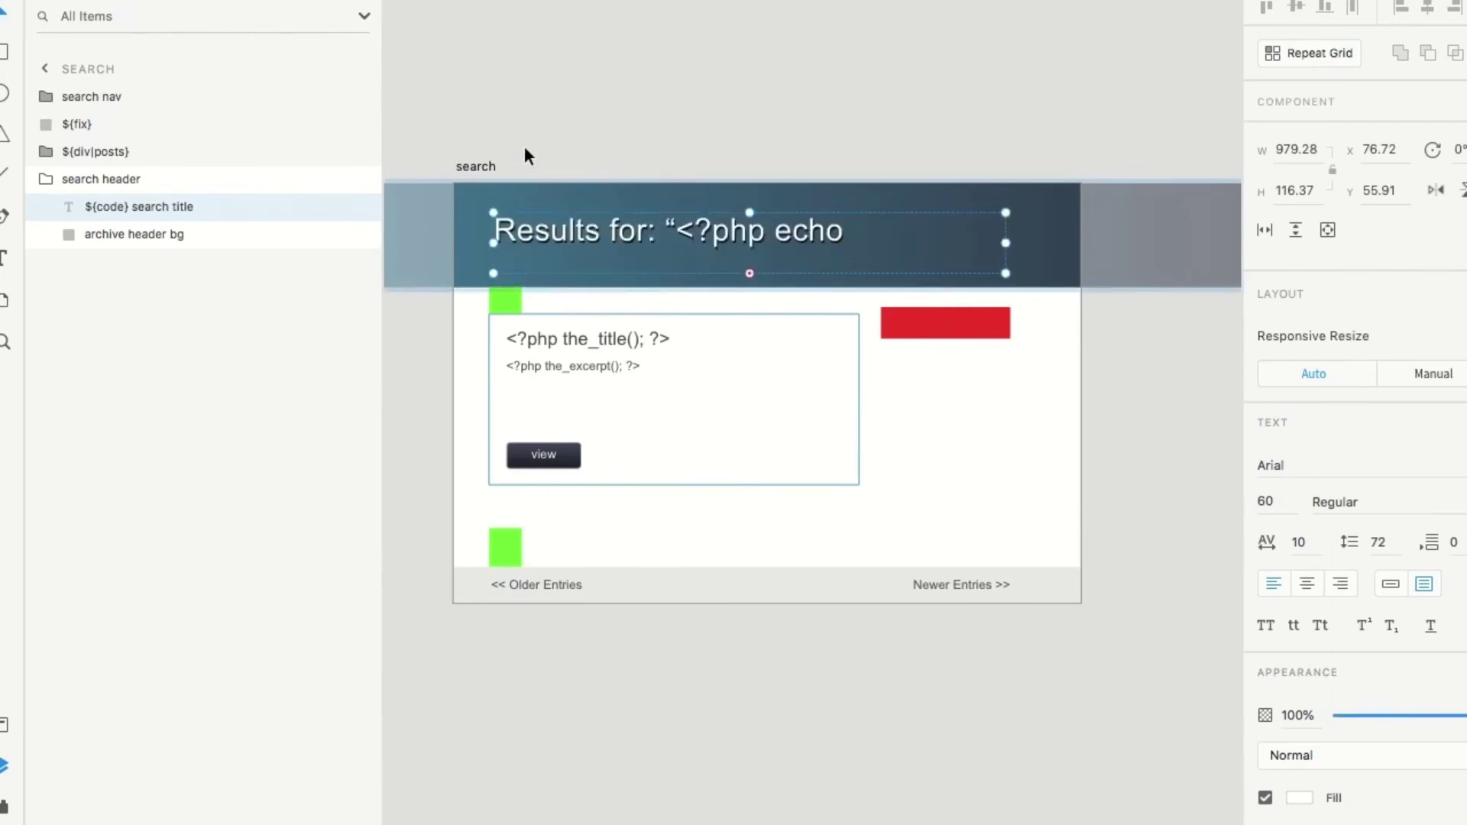
left_click(44, 178)
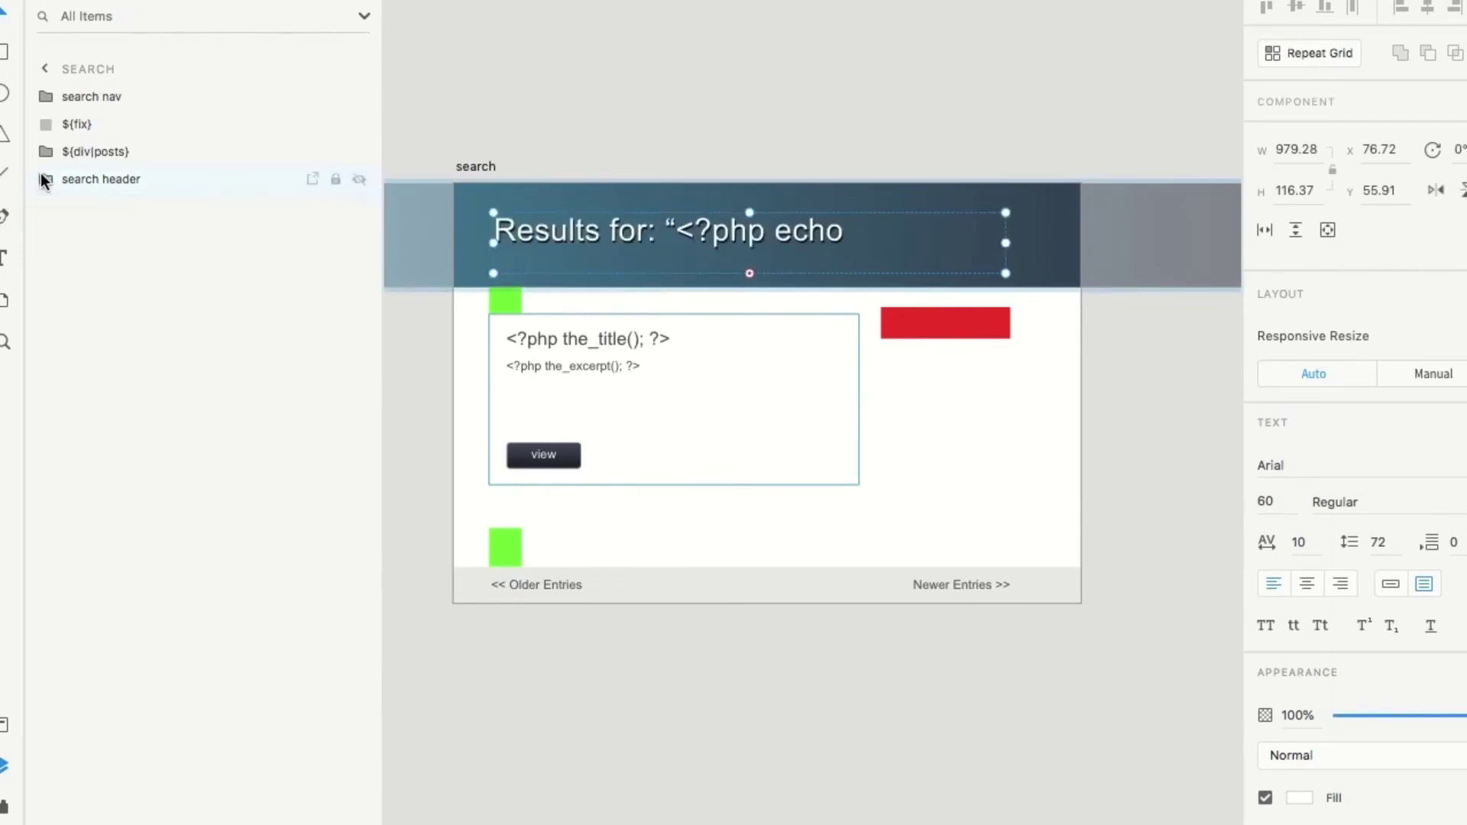
Expand ${div|posts} on the search artboard and check its ${fix}, ${loop} and ${get_sidebar} layers
left_click(48, 151)
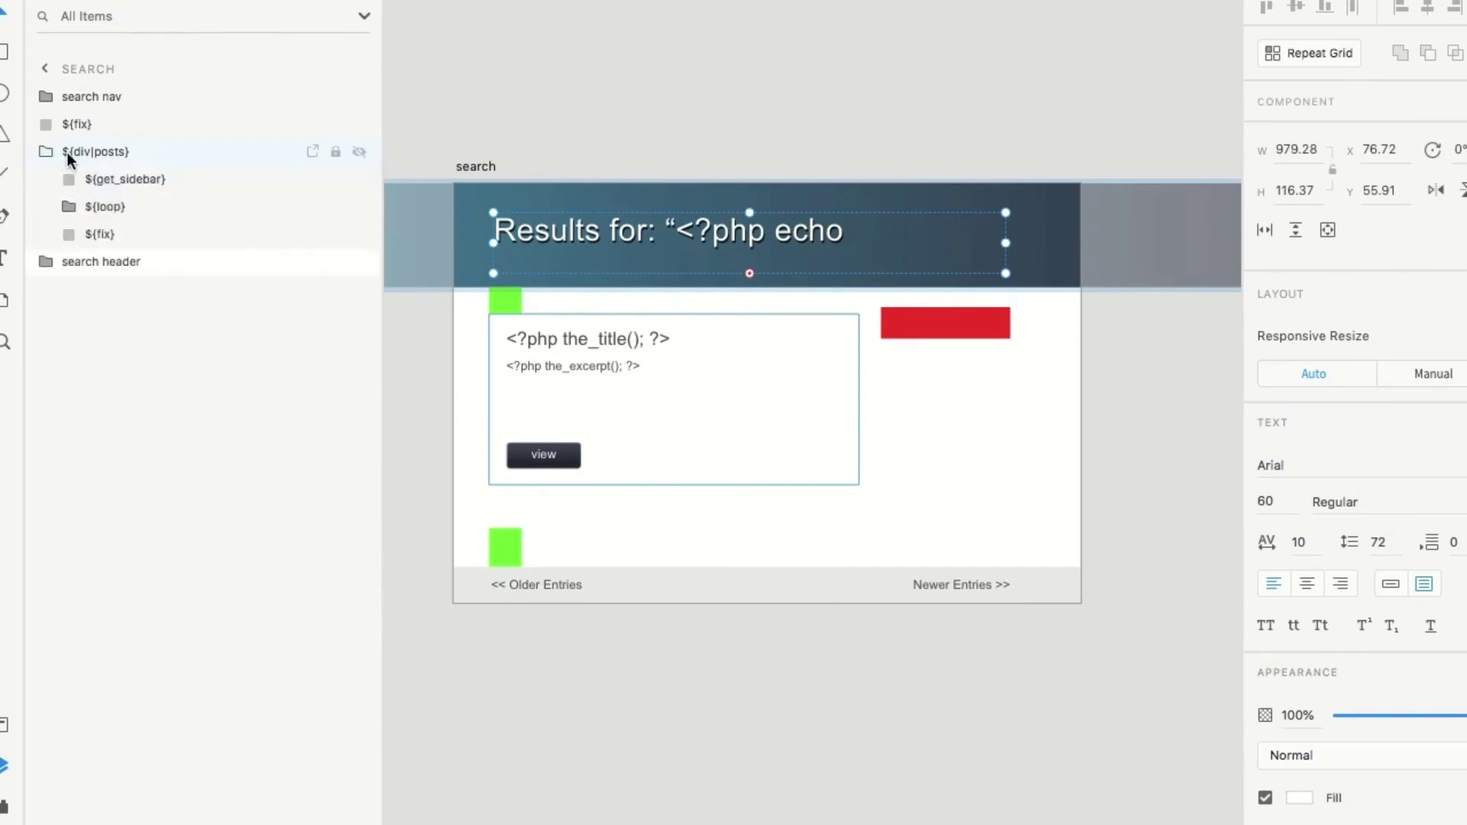
left_click(103, 153)
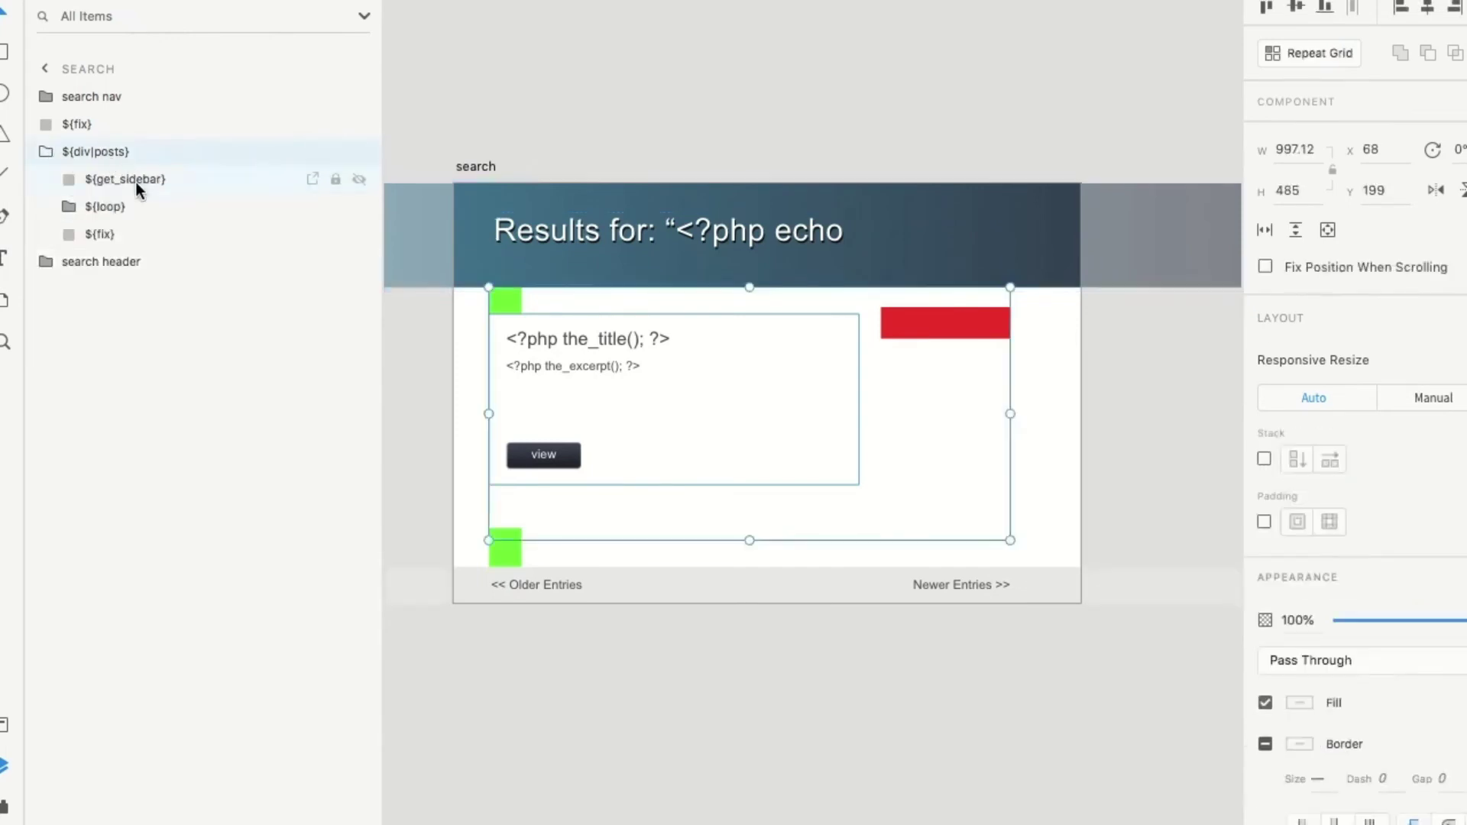
left_click(121, 234)
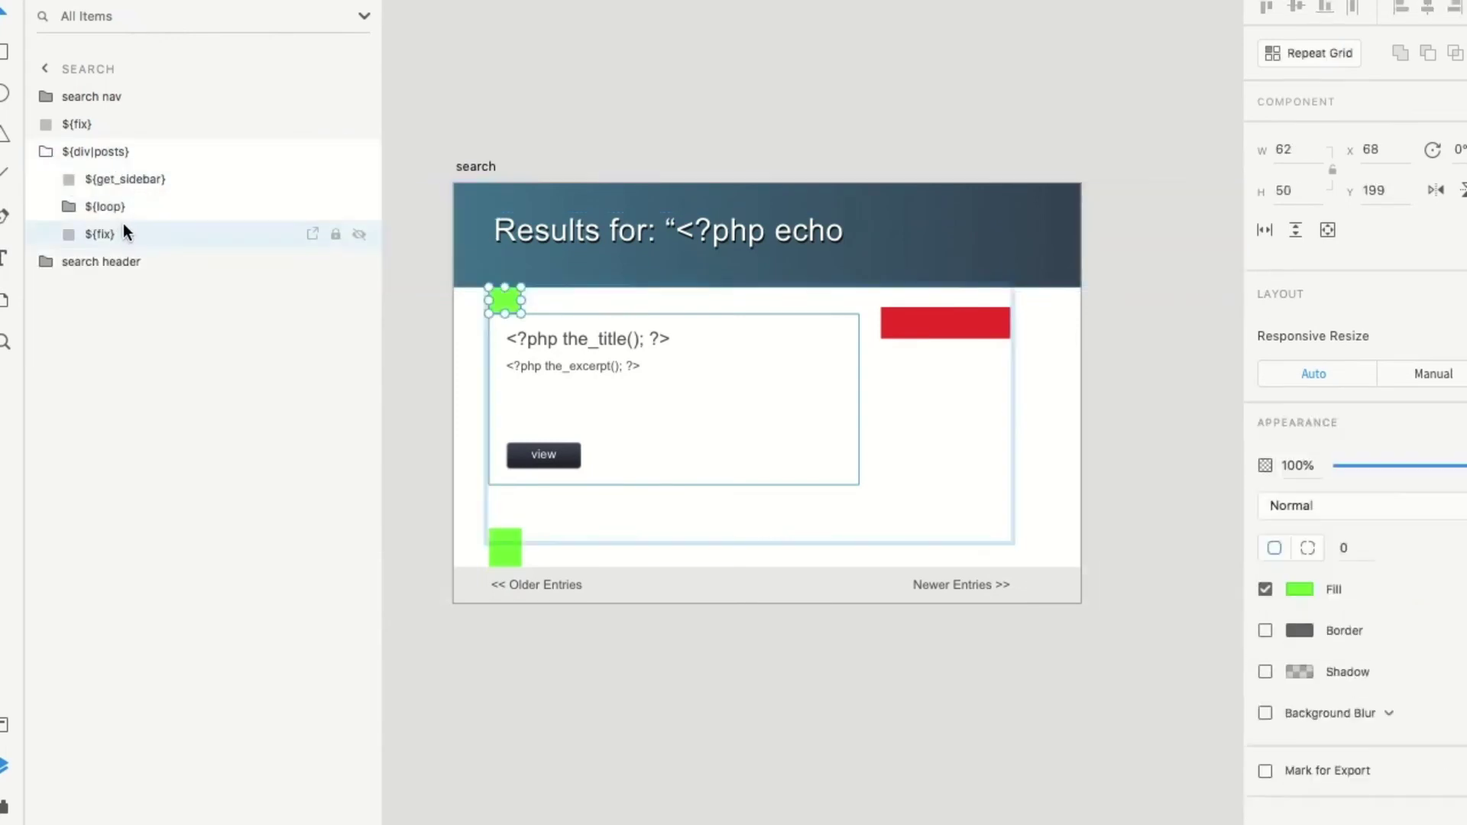
left_click(132, 211)
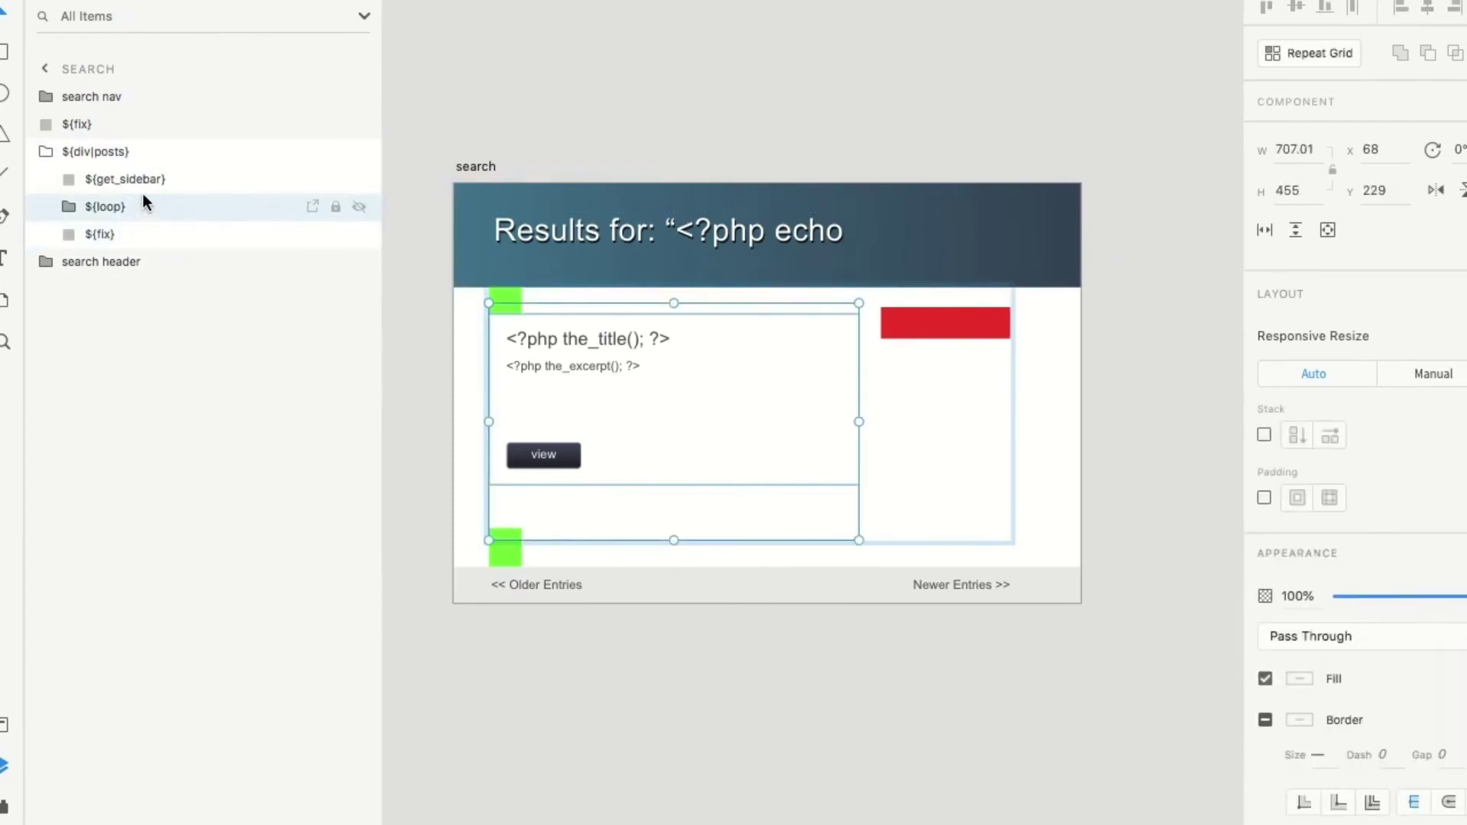
left_click(146, 179)
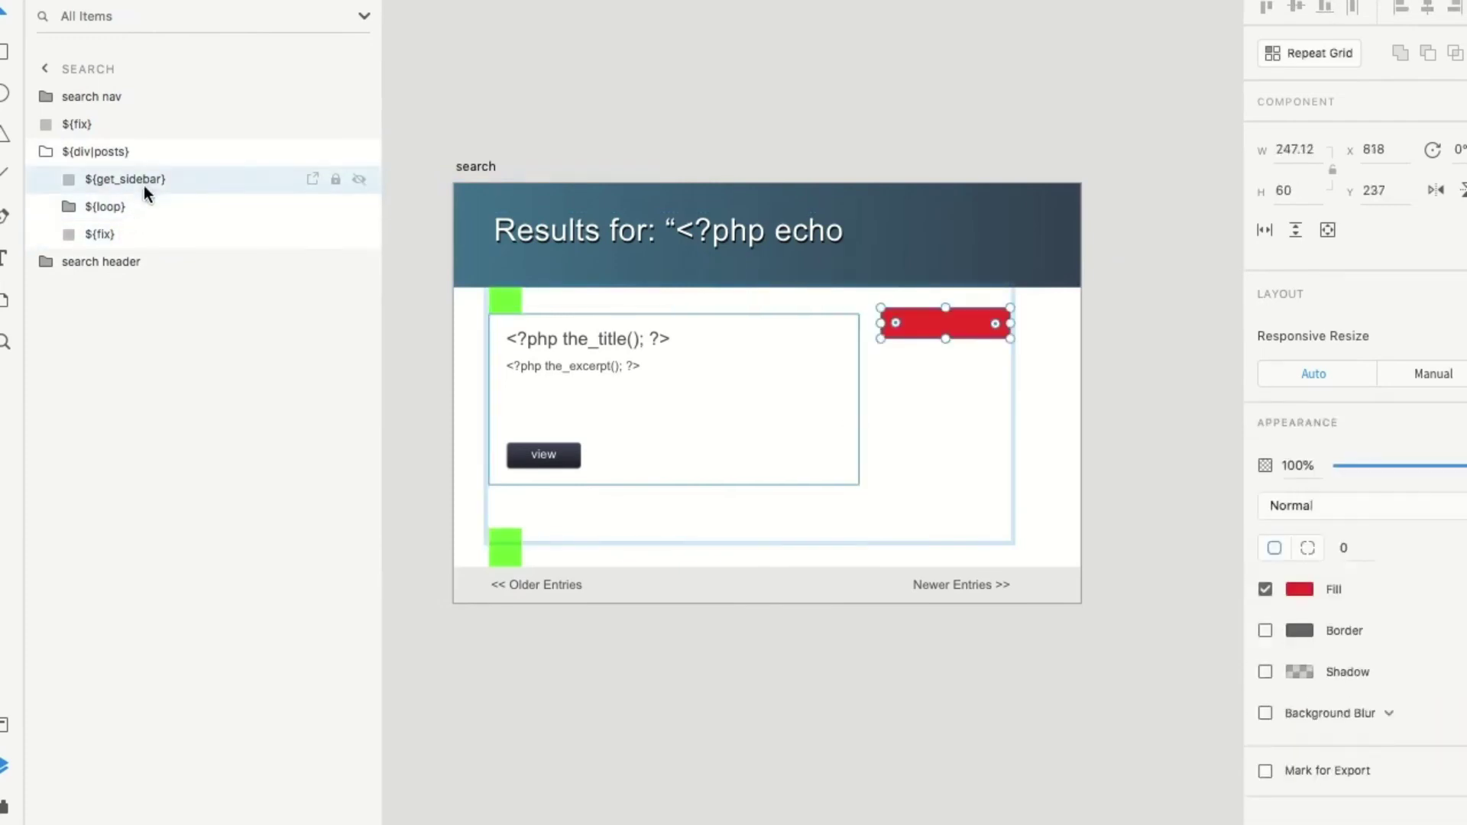
Expand ${loop} through ${div|post} and post content to inspect its ${fix} layer and the tagged layers of the view search button
left_click(71, 207)
left_click(126, 236)
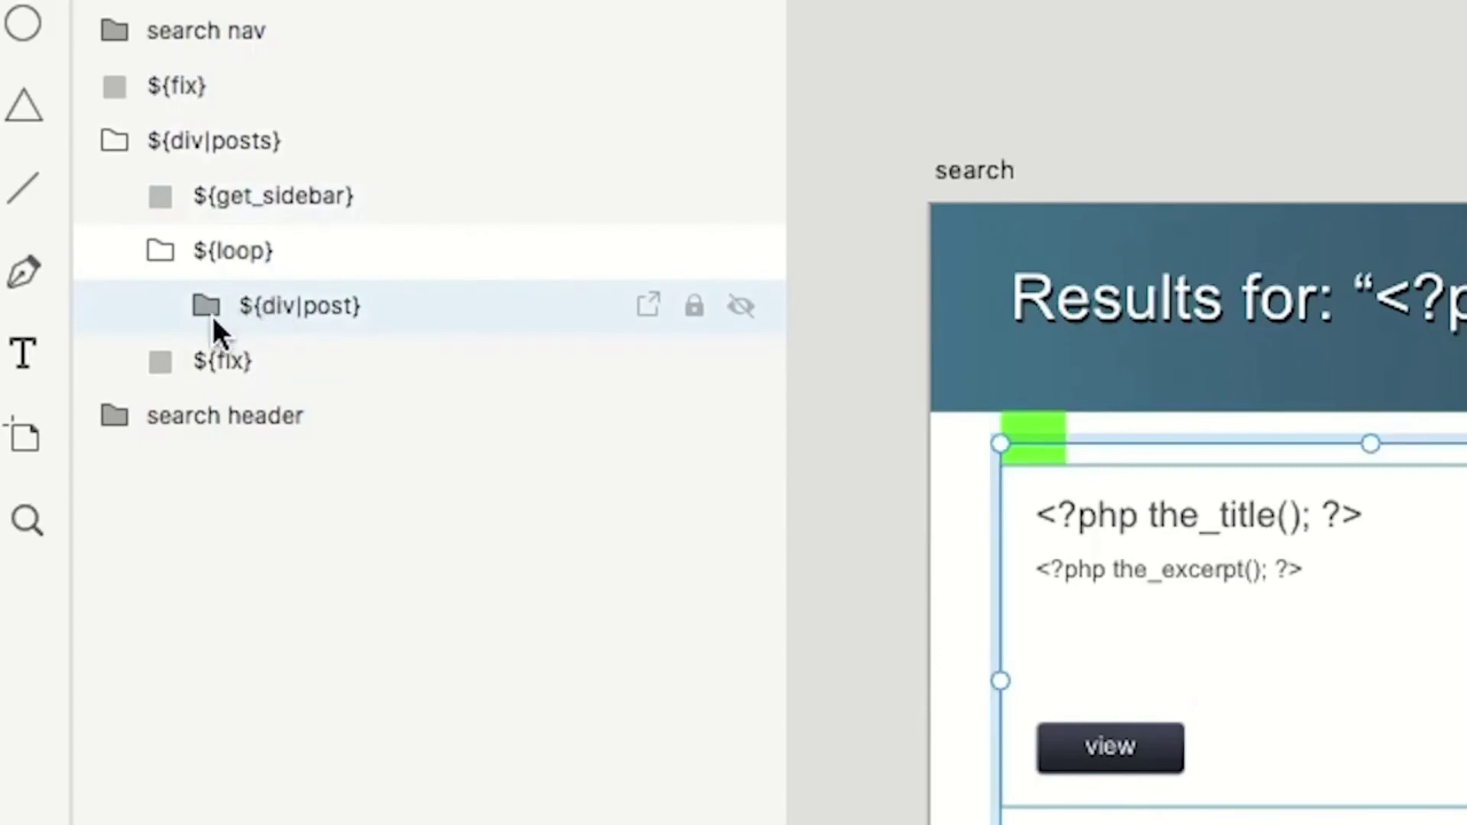
left_click(93, 237)
left_click(251, 417)
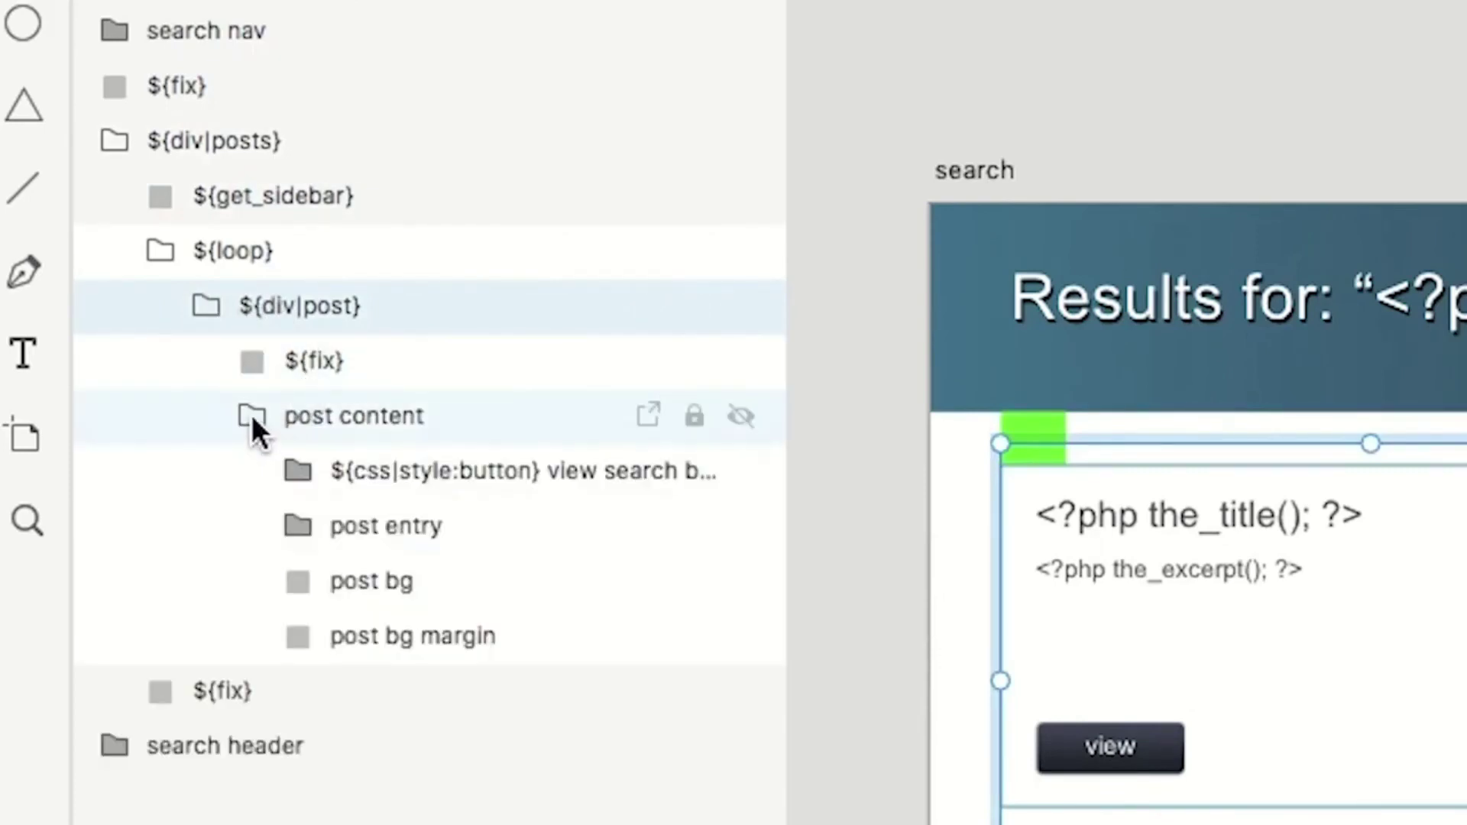
left_click(321, 365)
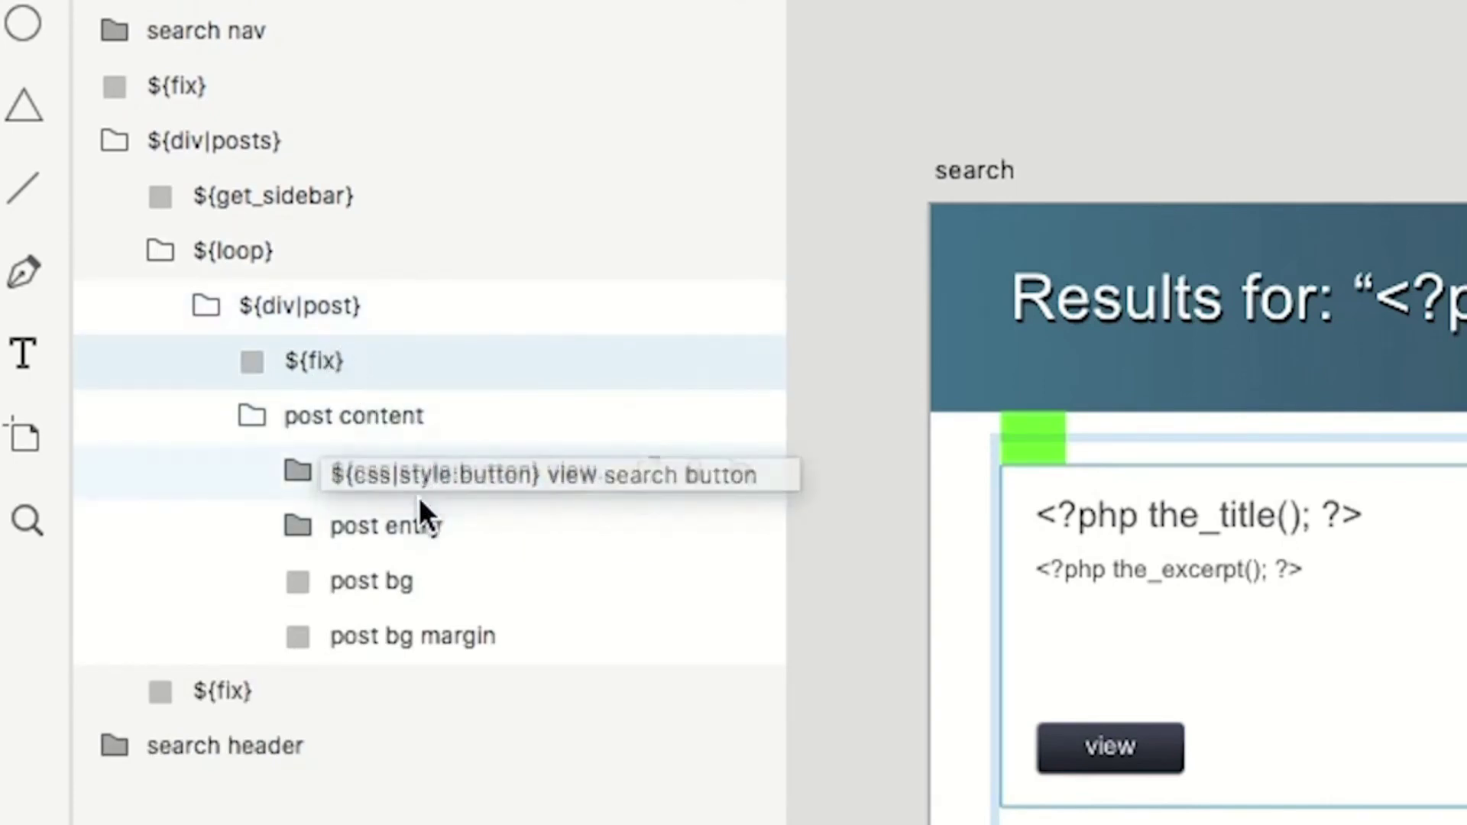
left_click(305, 484)
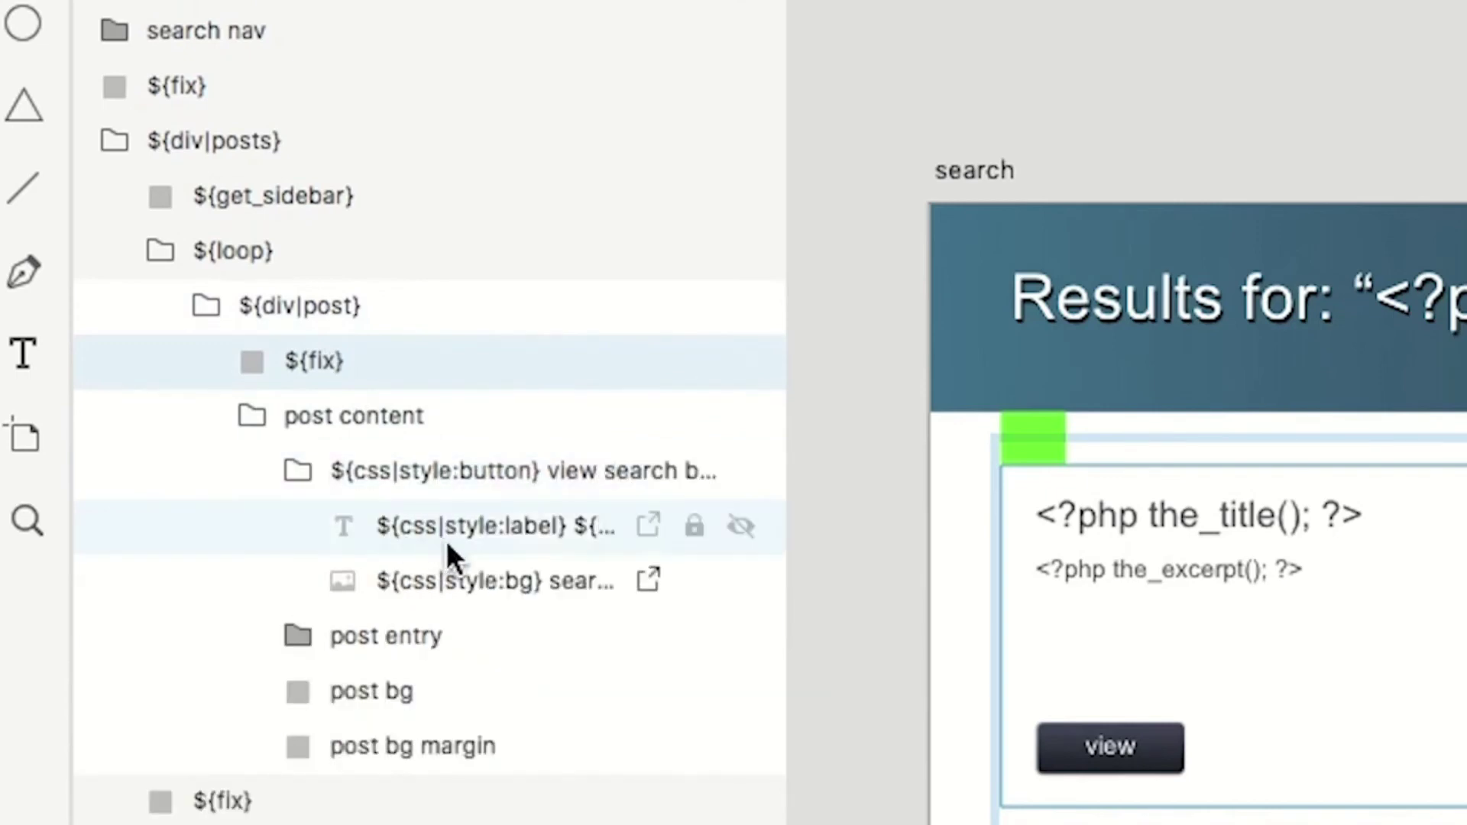
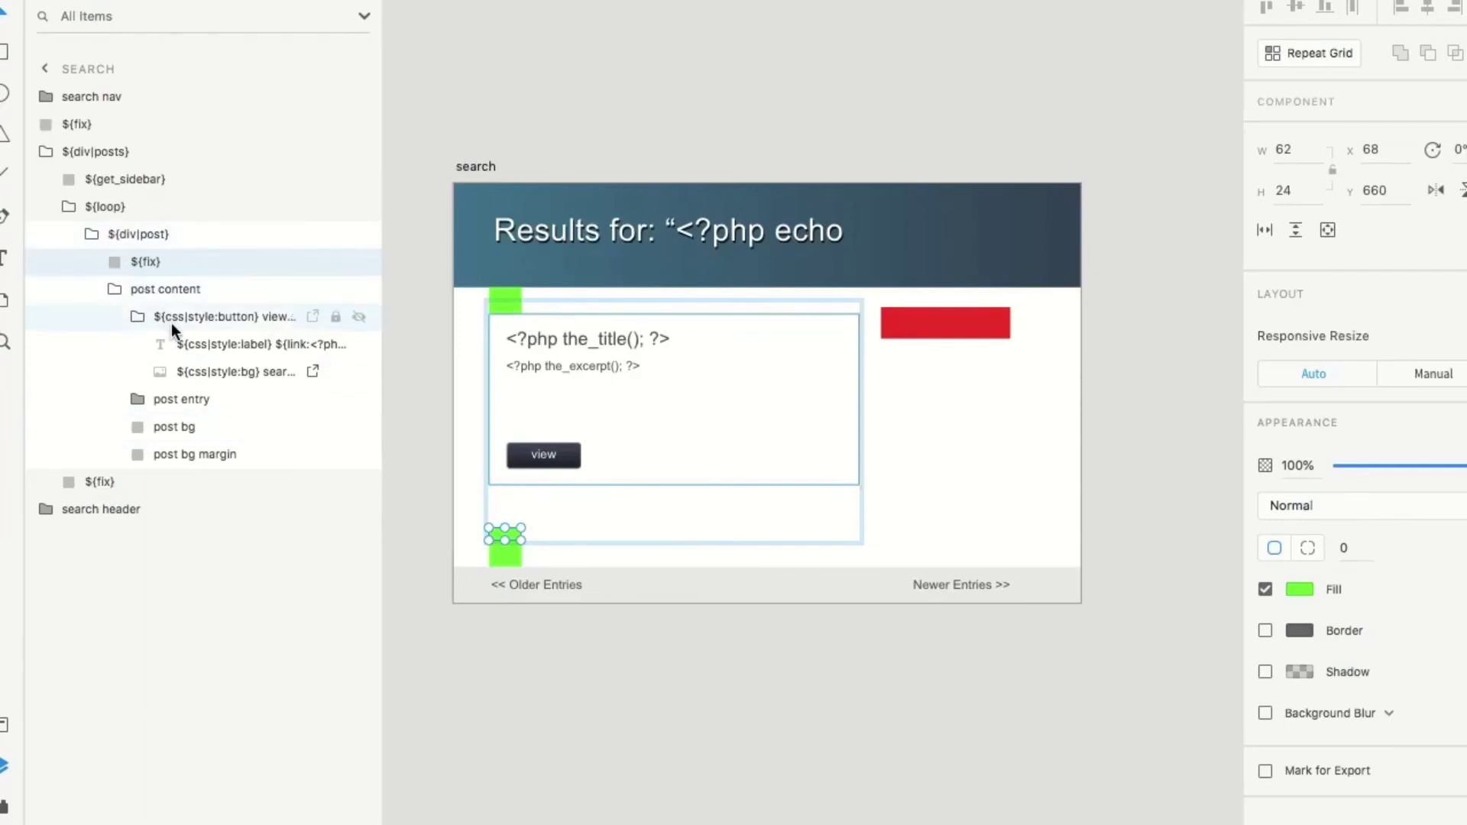
Collapse the view search button and check post bg, then expand post entry to inspect its ${code} post title and post desc layers
left_click(139, 318)
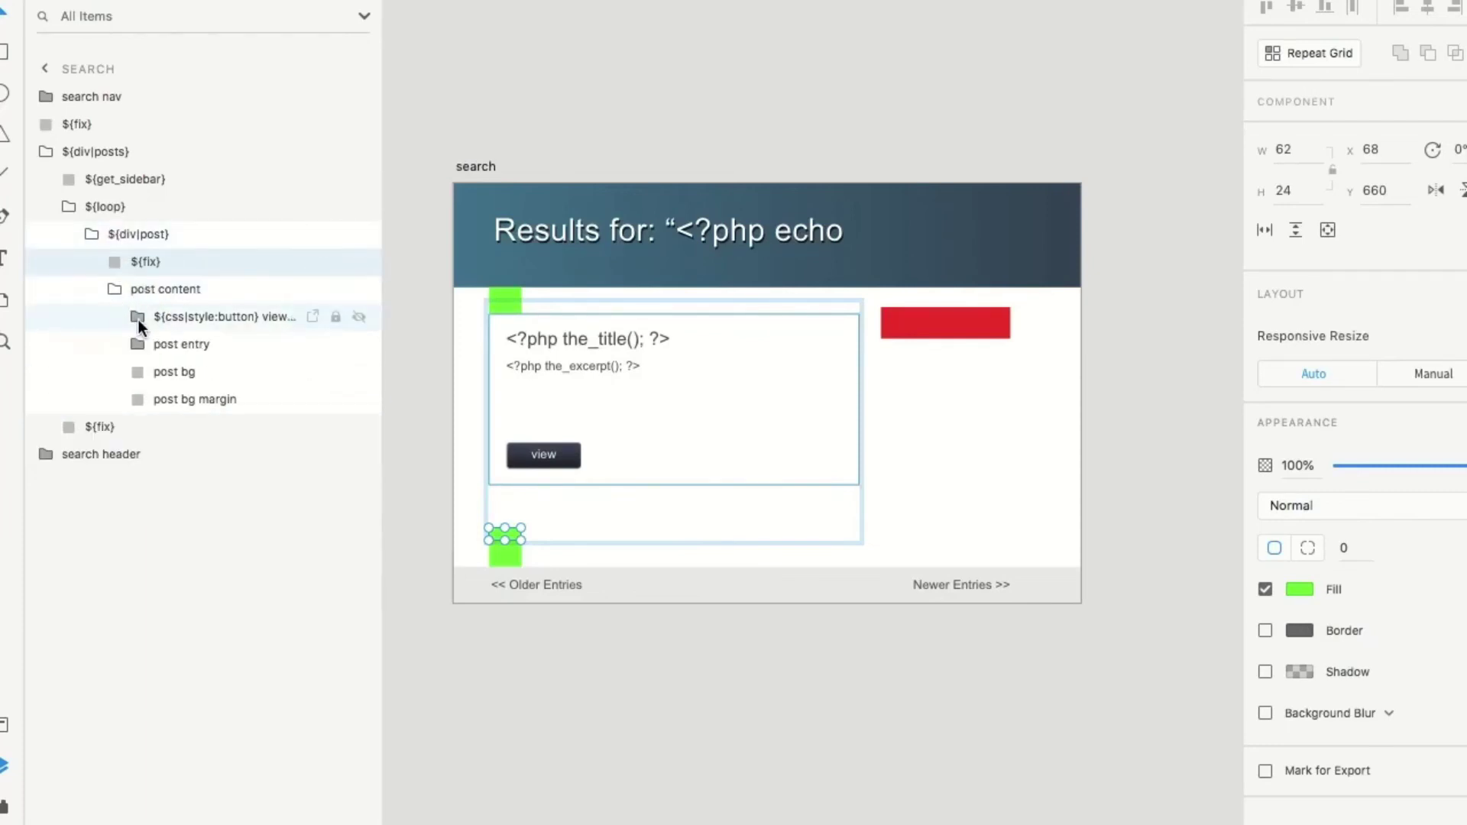
left_click(181, 396)
left_click(364, 575)
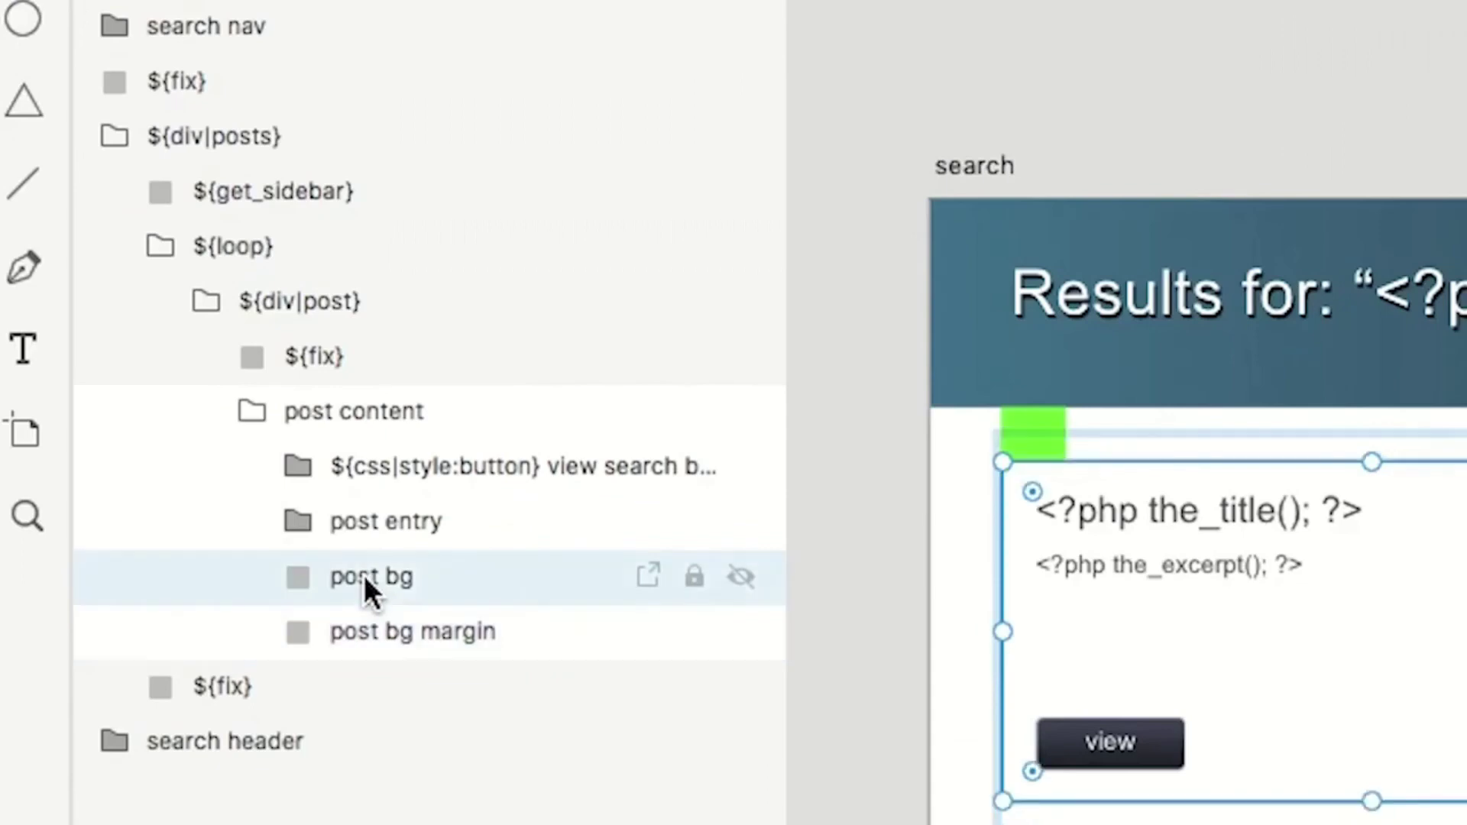
left_click(330, 522)
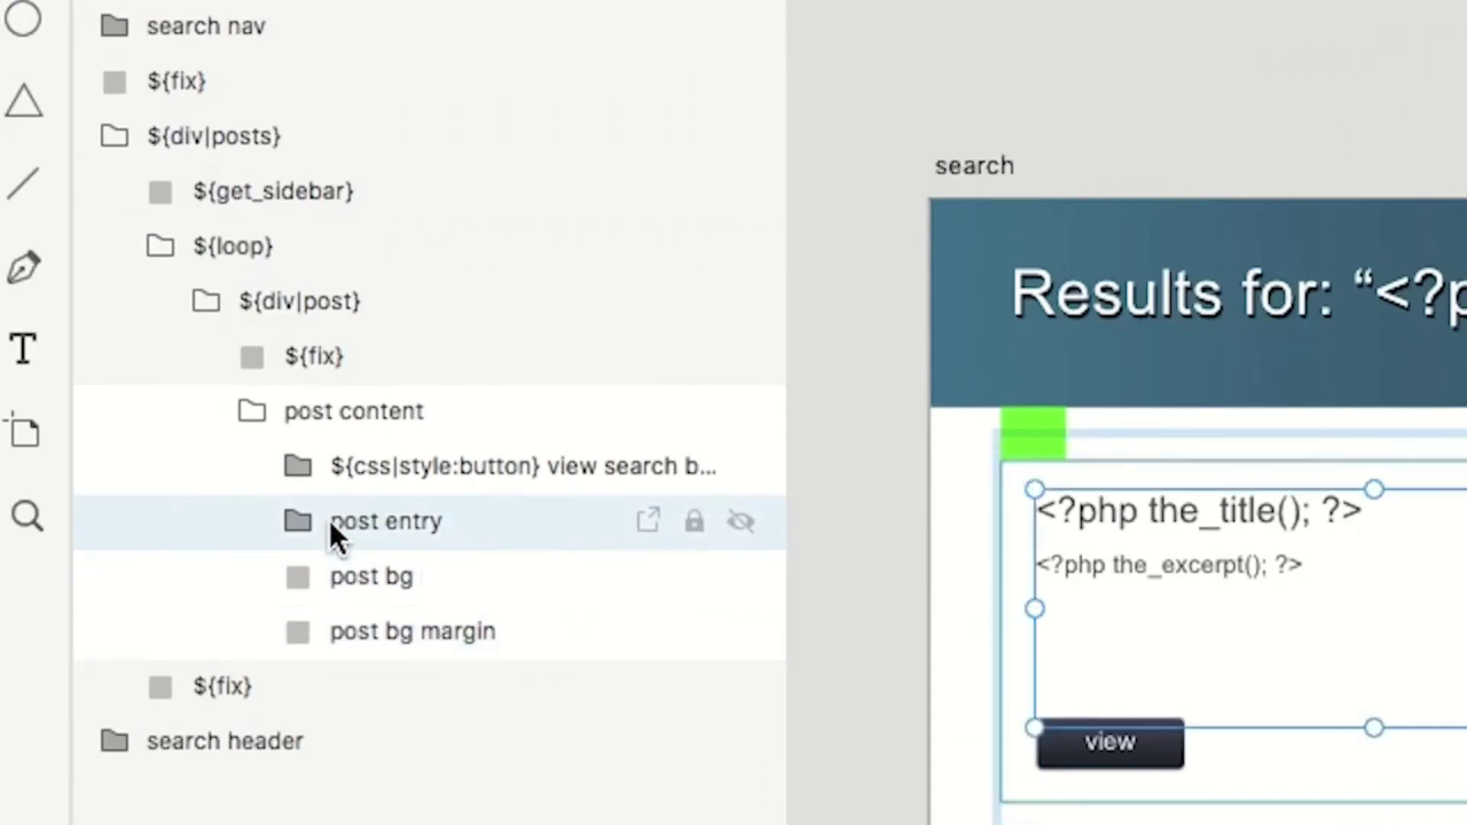
left_click(300, 523)
left_click(422, 573)
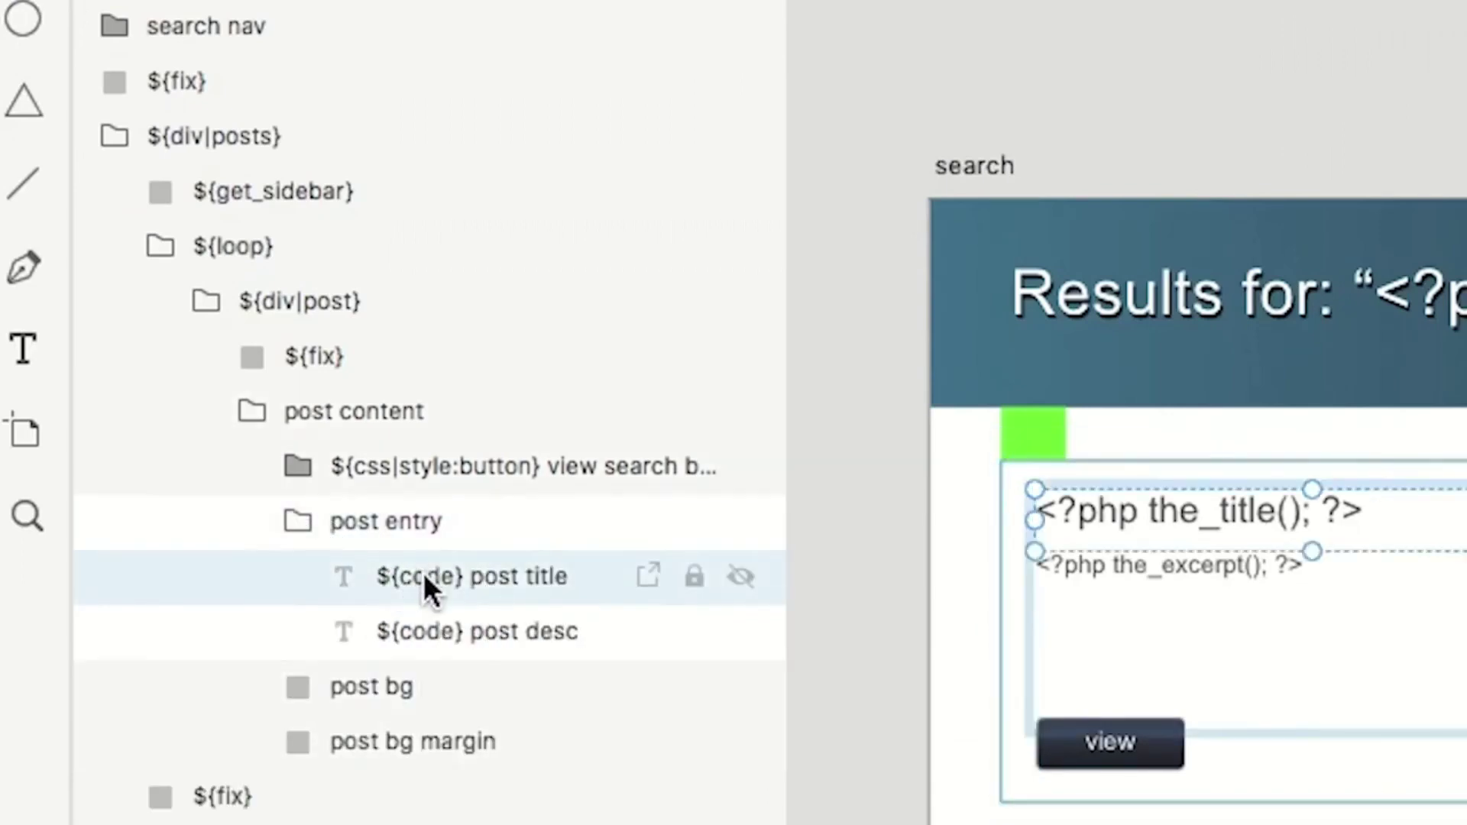
left_click(442, 623)
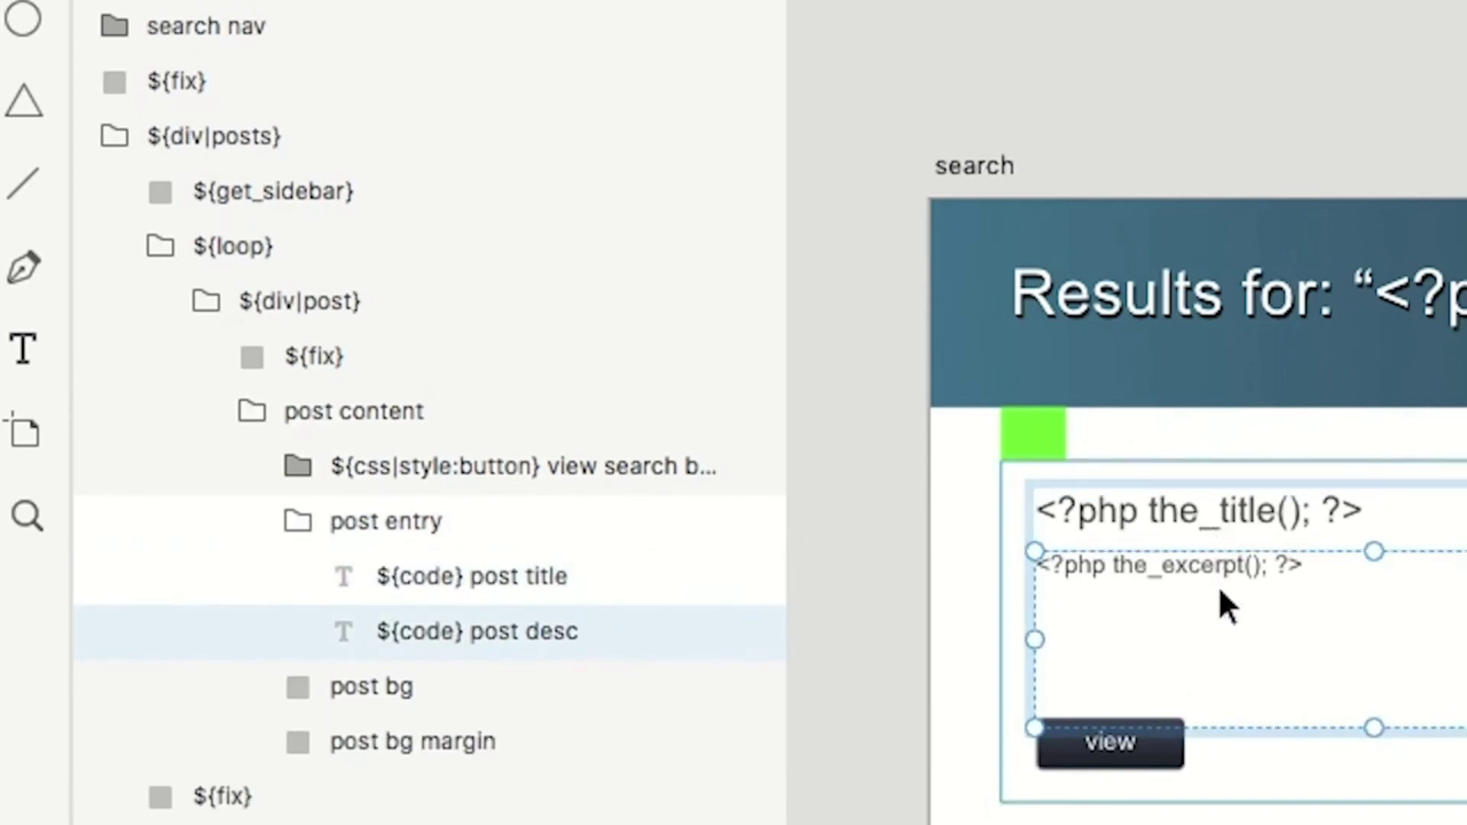
left_click(304, 525)
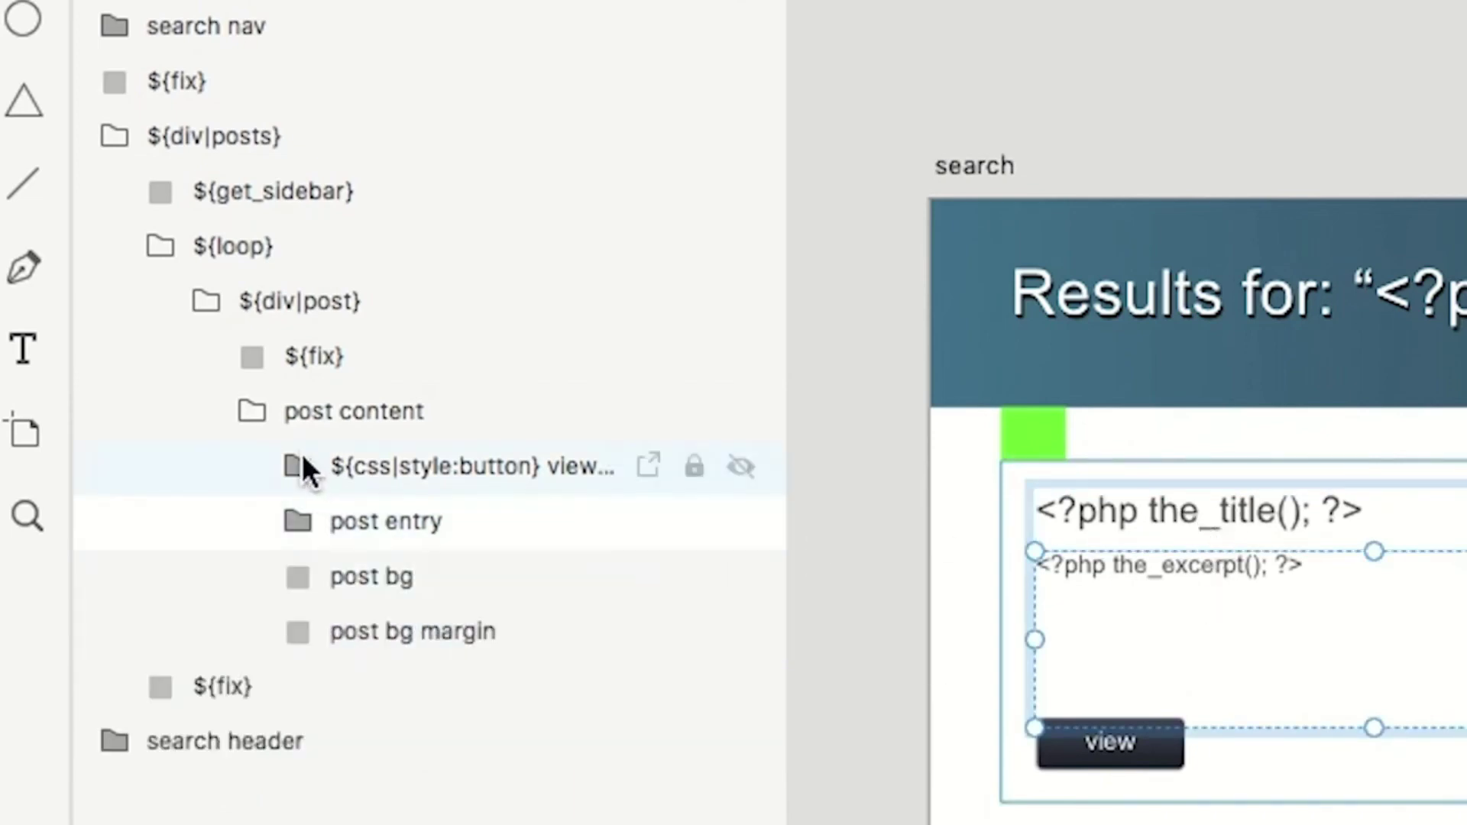
Recheck the label and bg layers of the view search button, and examine the matching .button entries under Custom Styles on the ${global} artboard
left_click(311, 465)
left_click(299, 466)
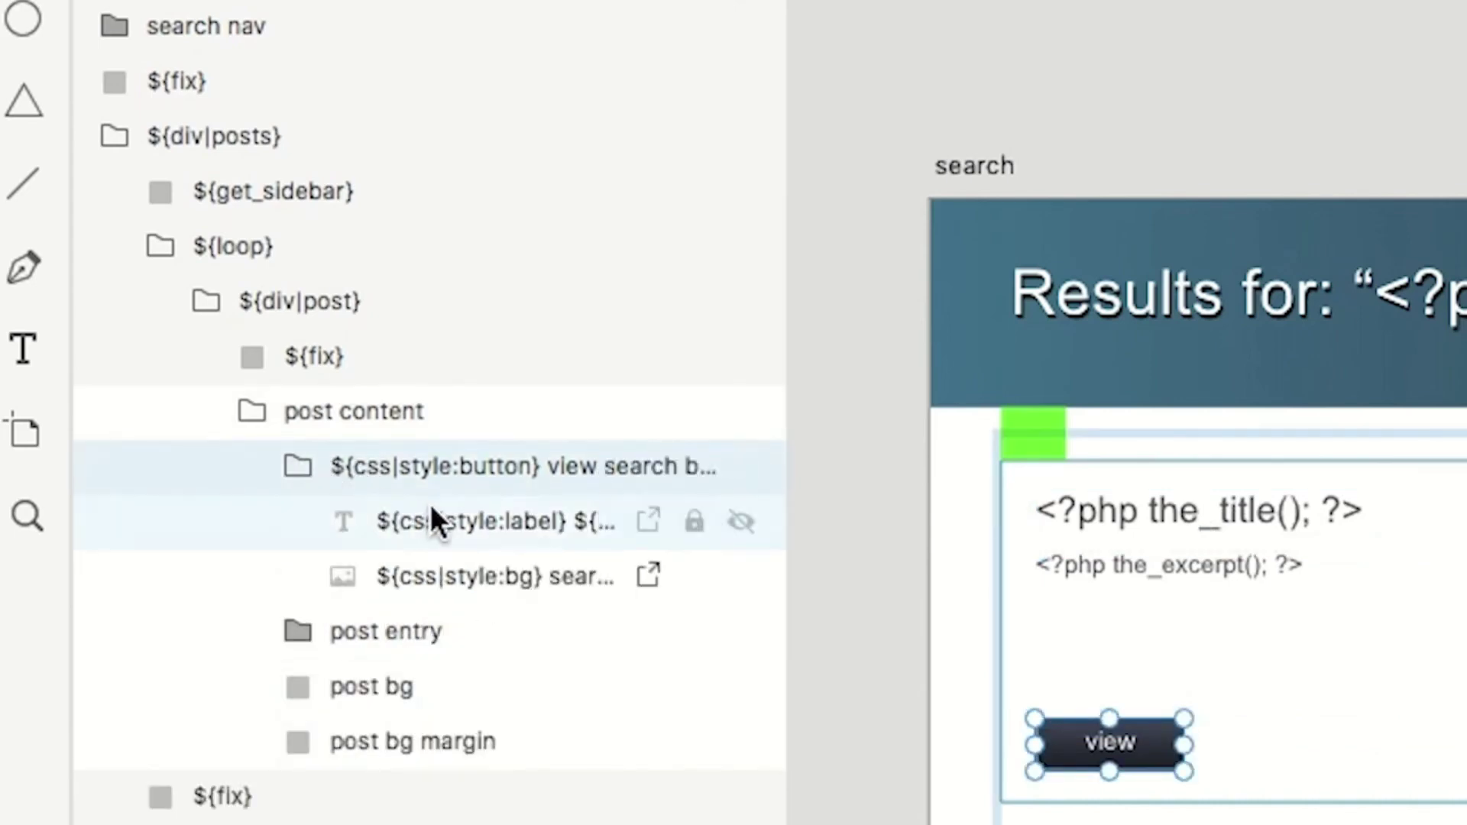
left_click(297, 459)
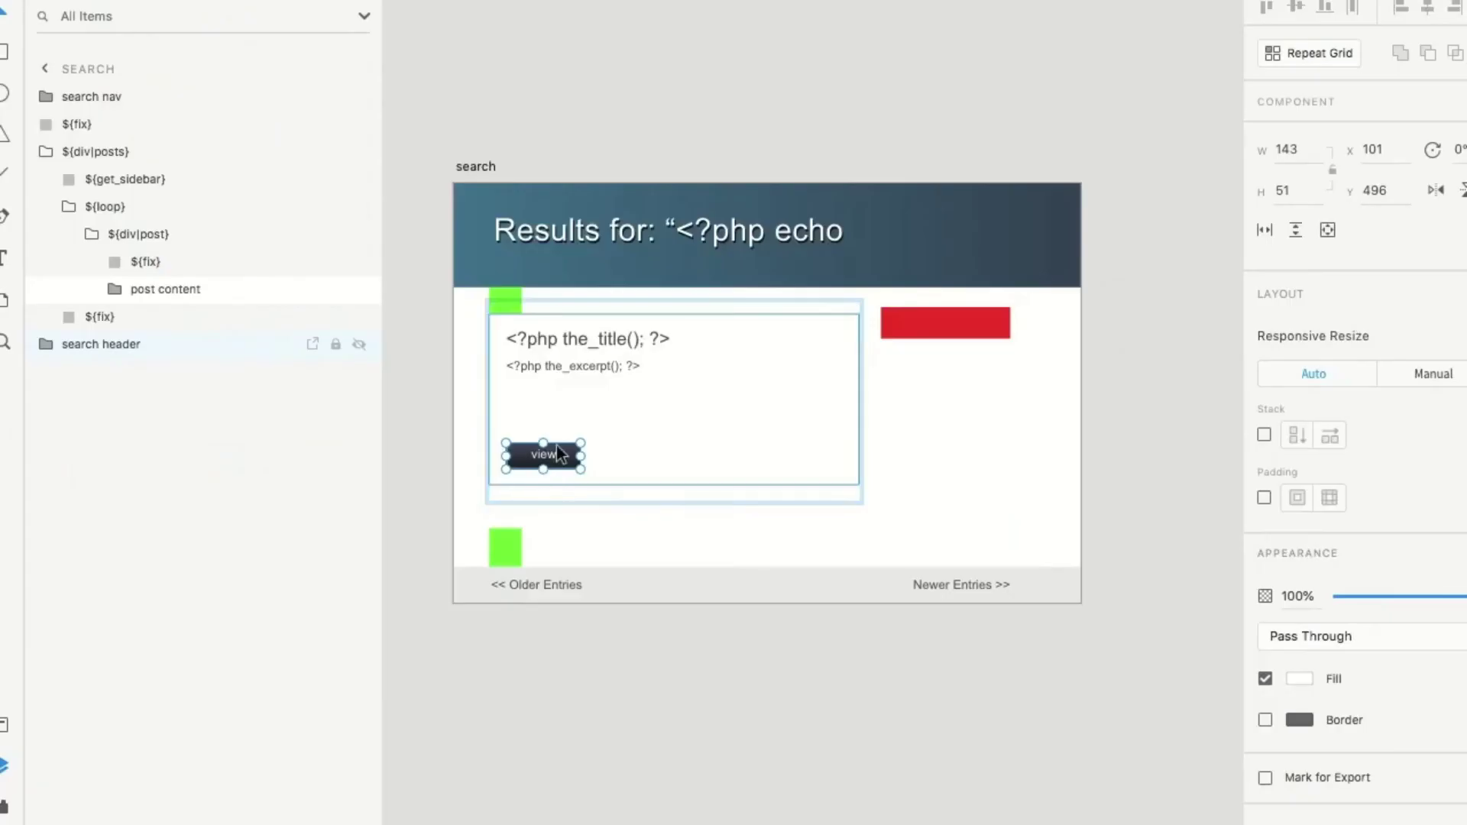
scroll(1137, 726, "left", 10)
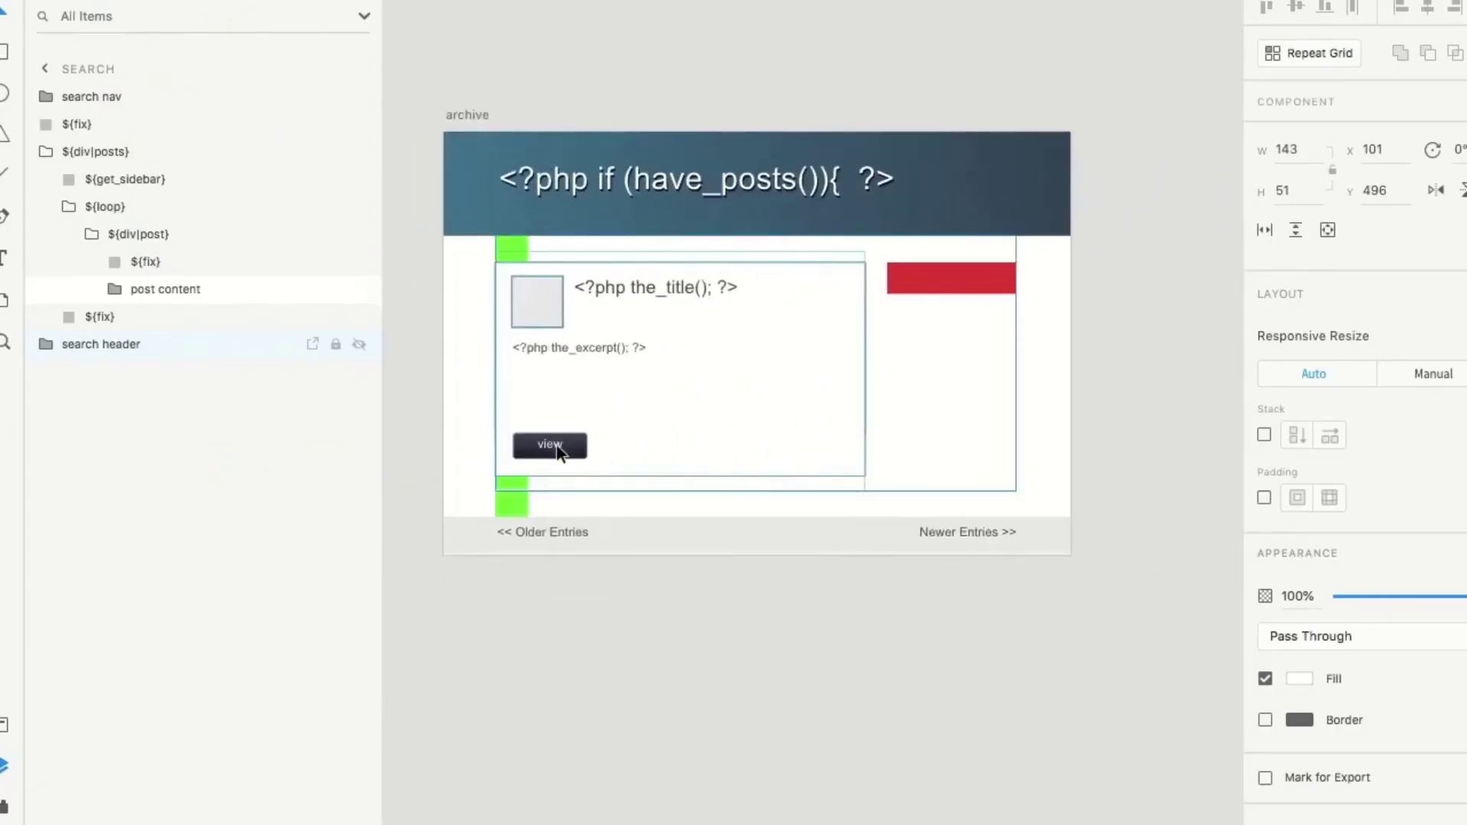
scroll(557, 450, "left", 15)
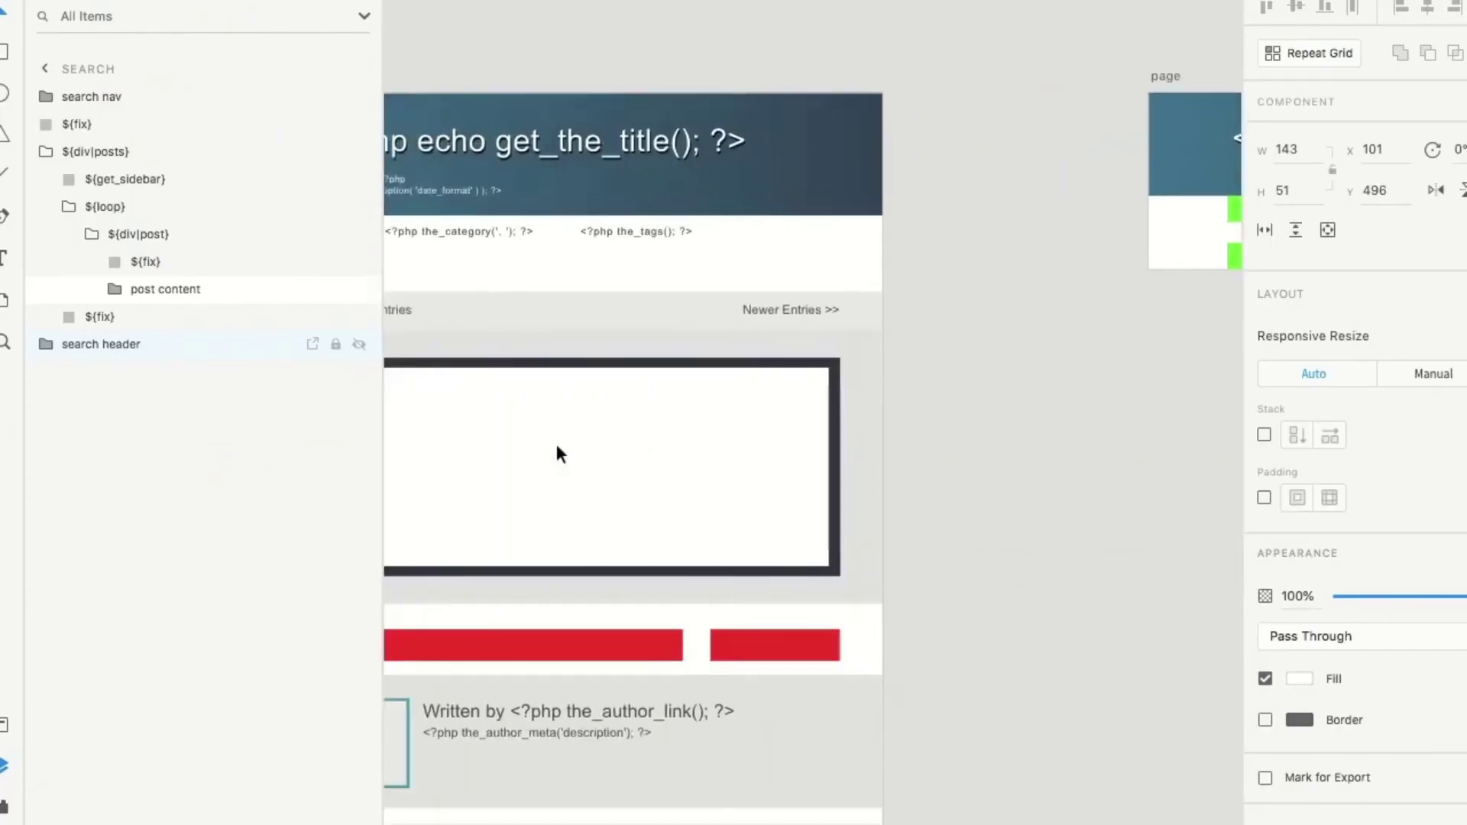
scroll(556, 446, "left", 15)
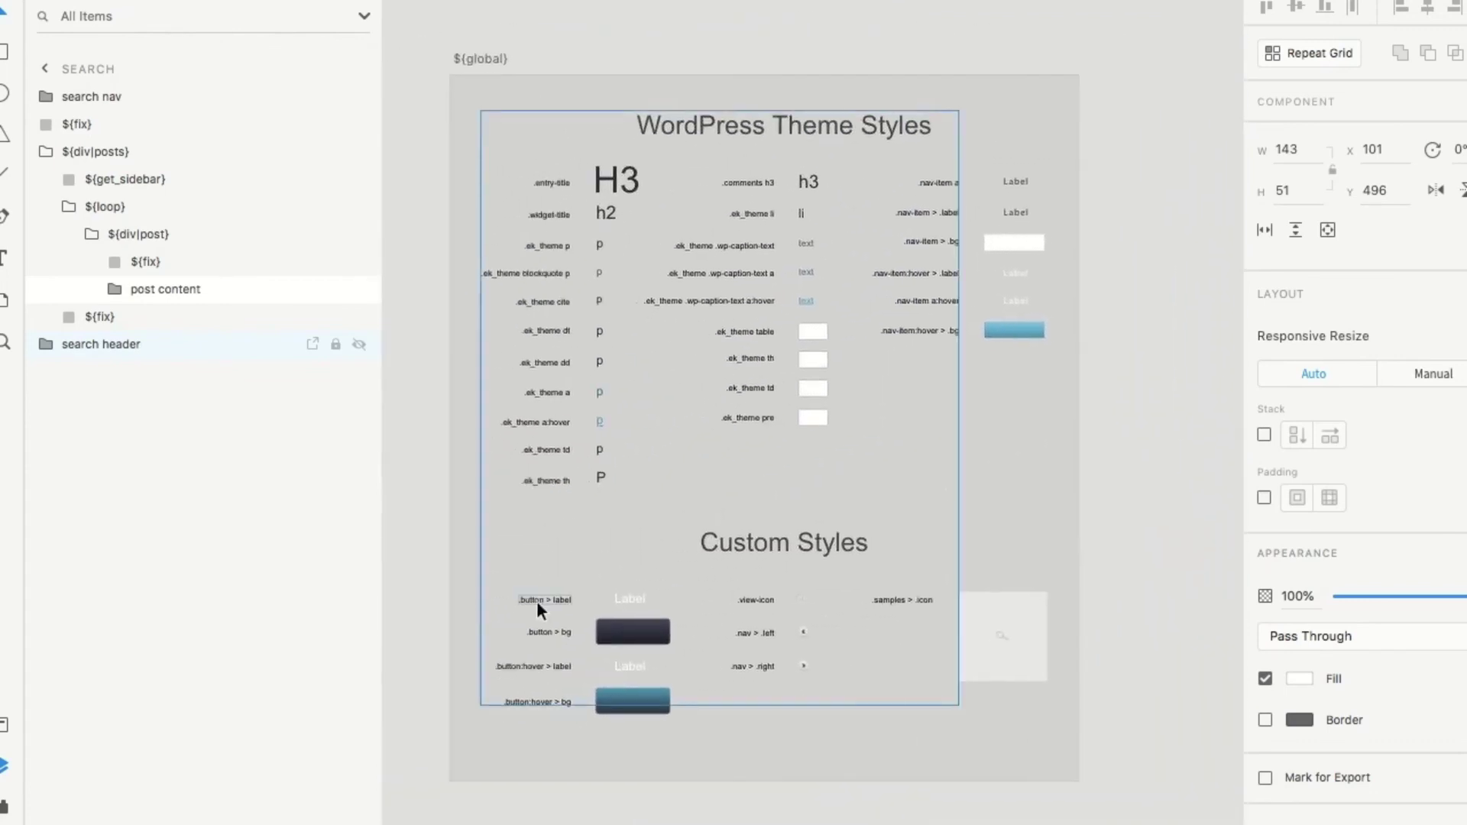
scroll(542, 598, "left", 2)
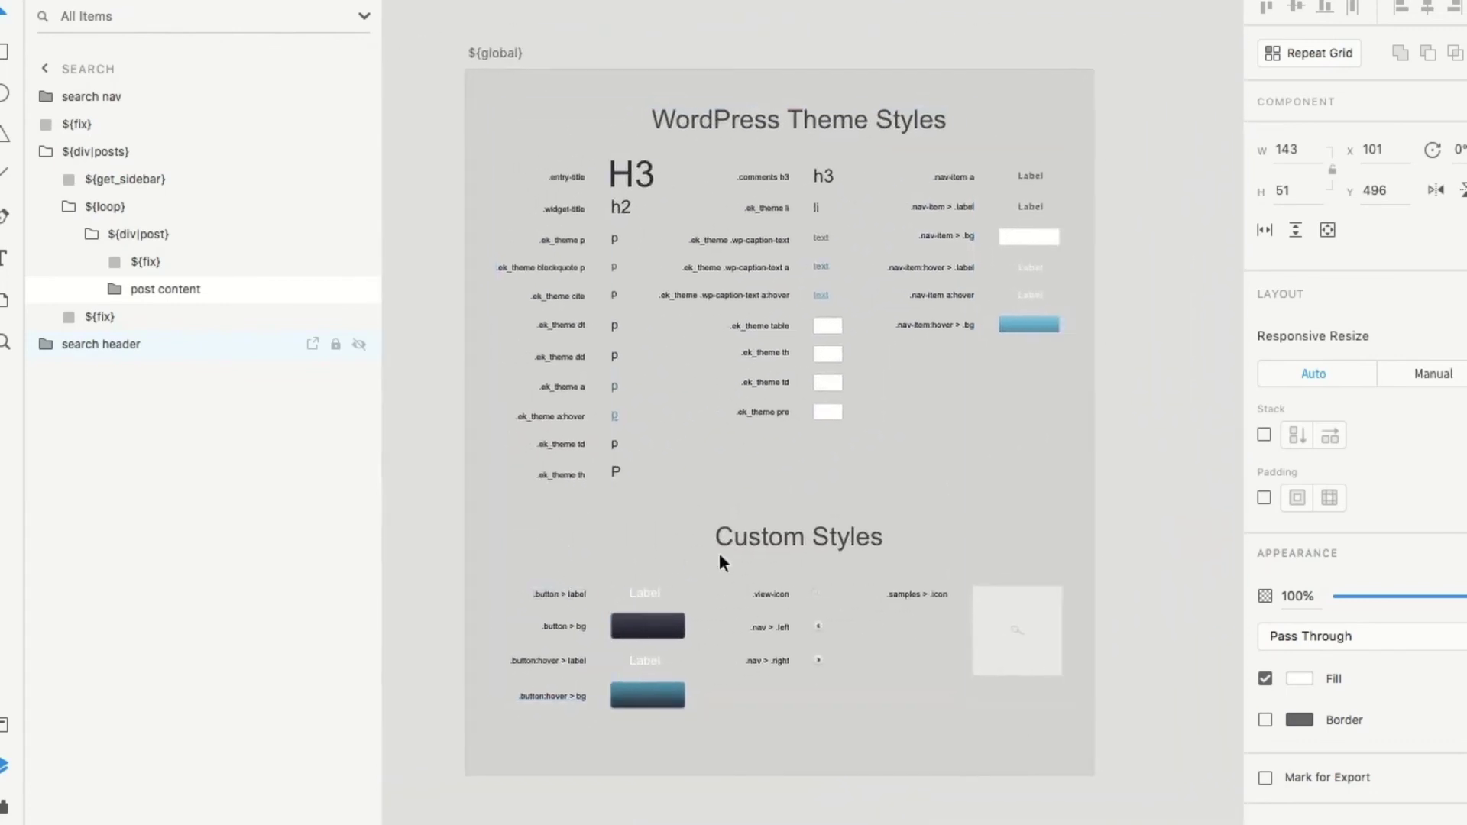
scroll(620, 636, "up", 3)
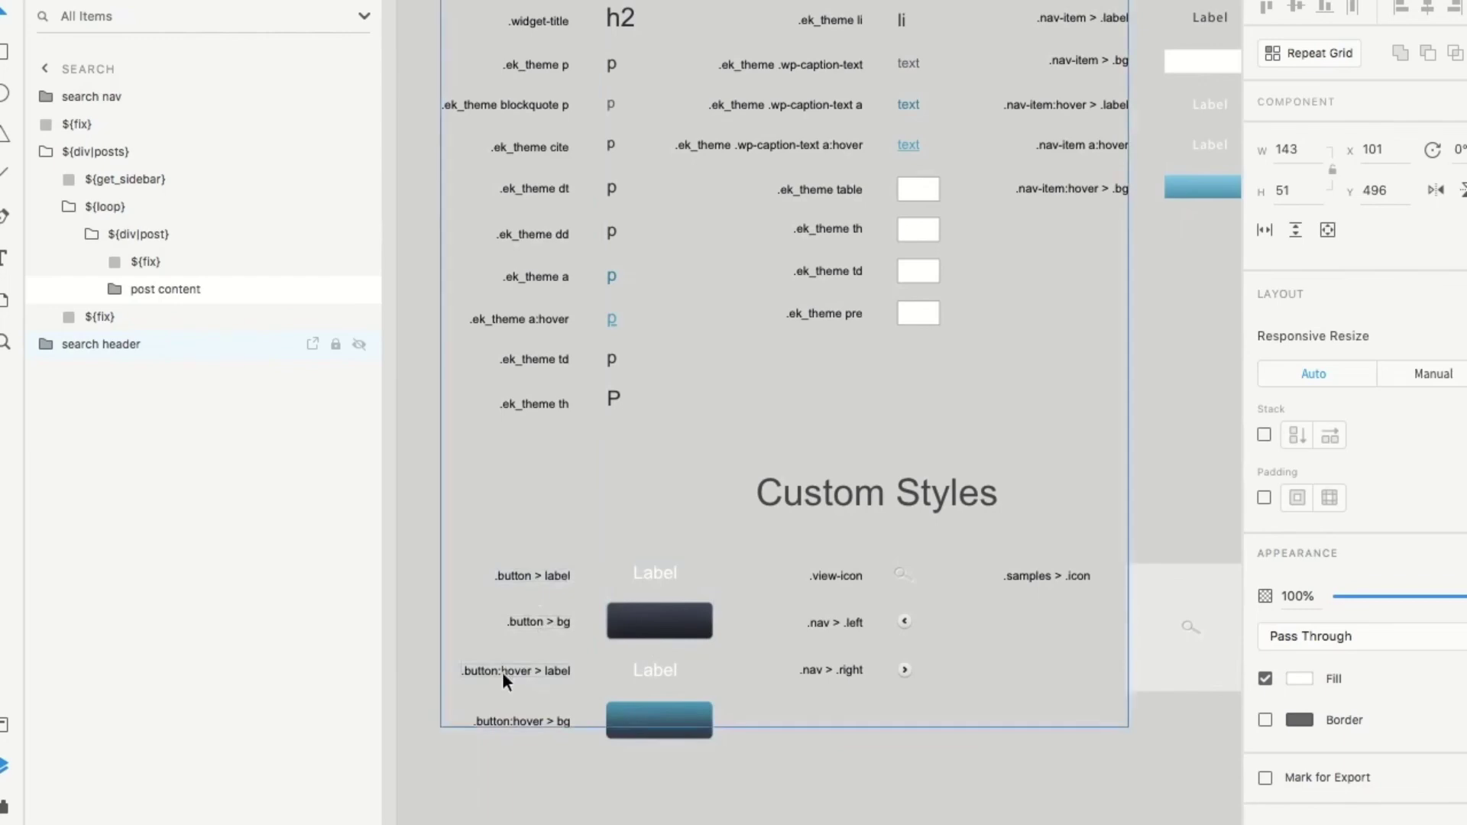
key("super+0")
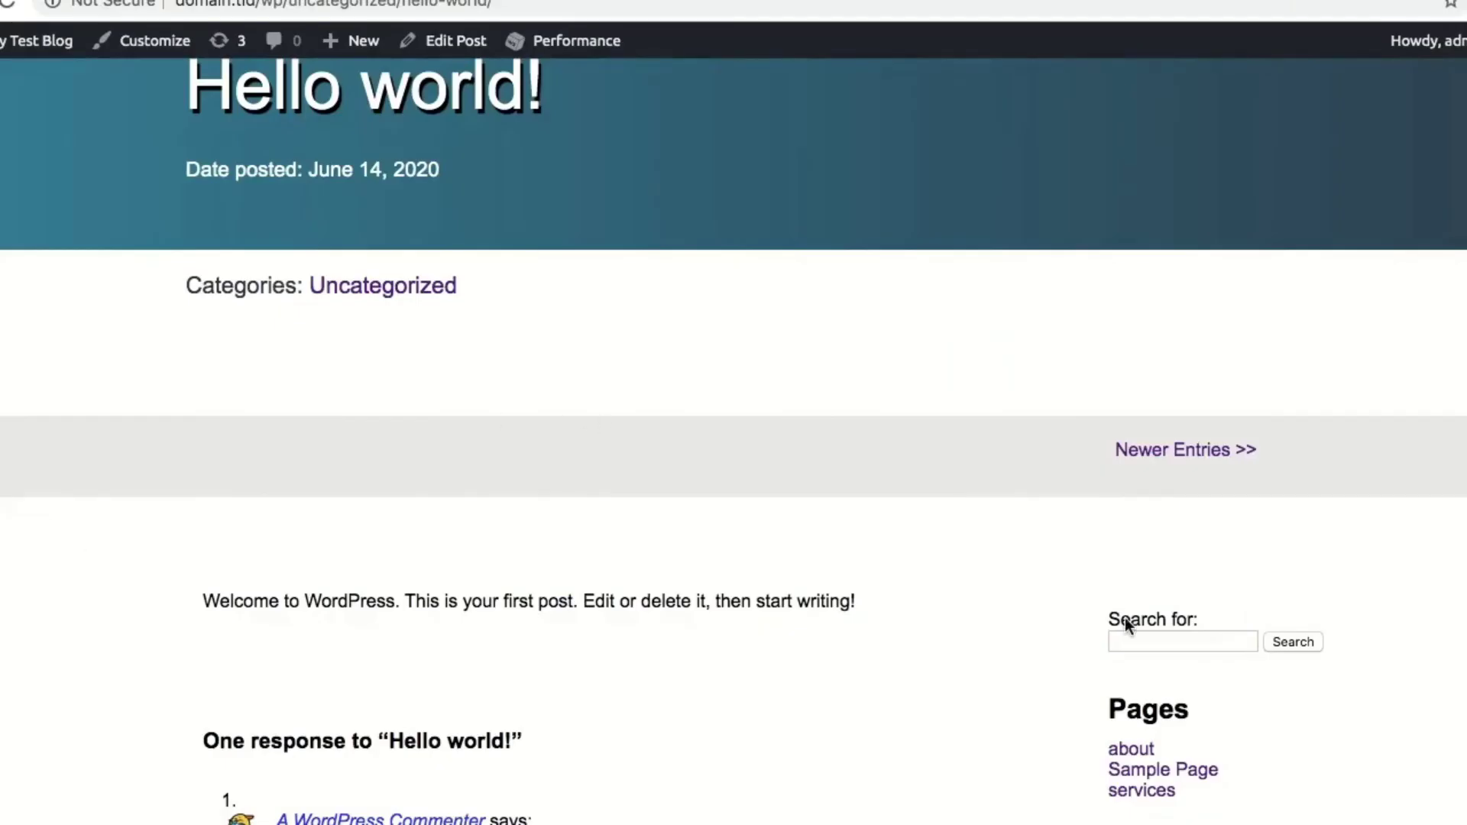
Switch to the browser, search the test blog for "something" from the Hello world! post's sidebar, and look over the results page
left_click(1160, 642)
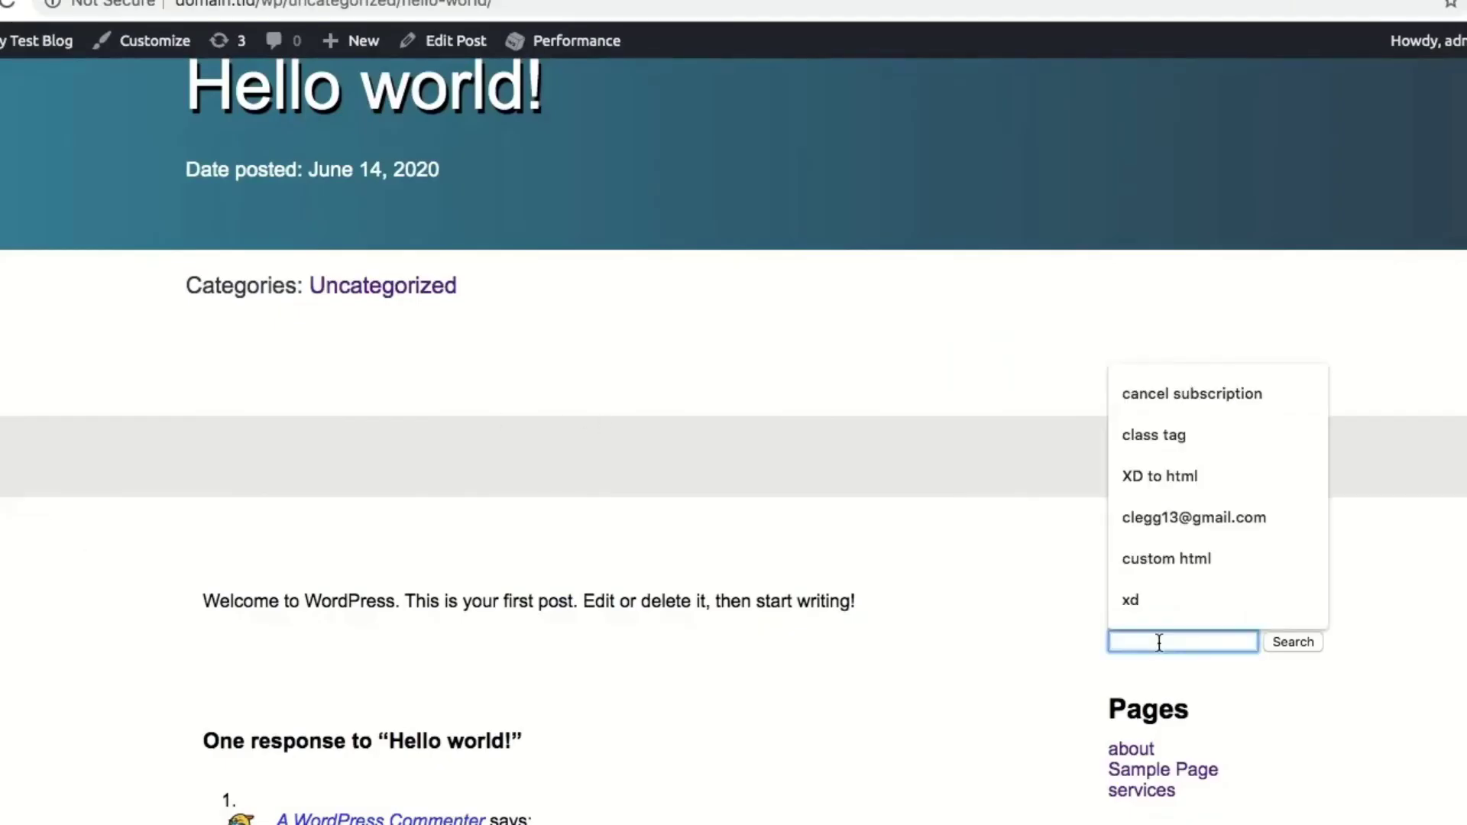
type("something")
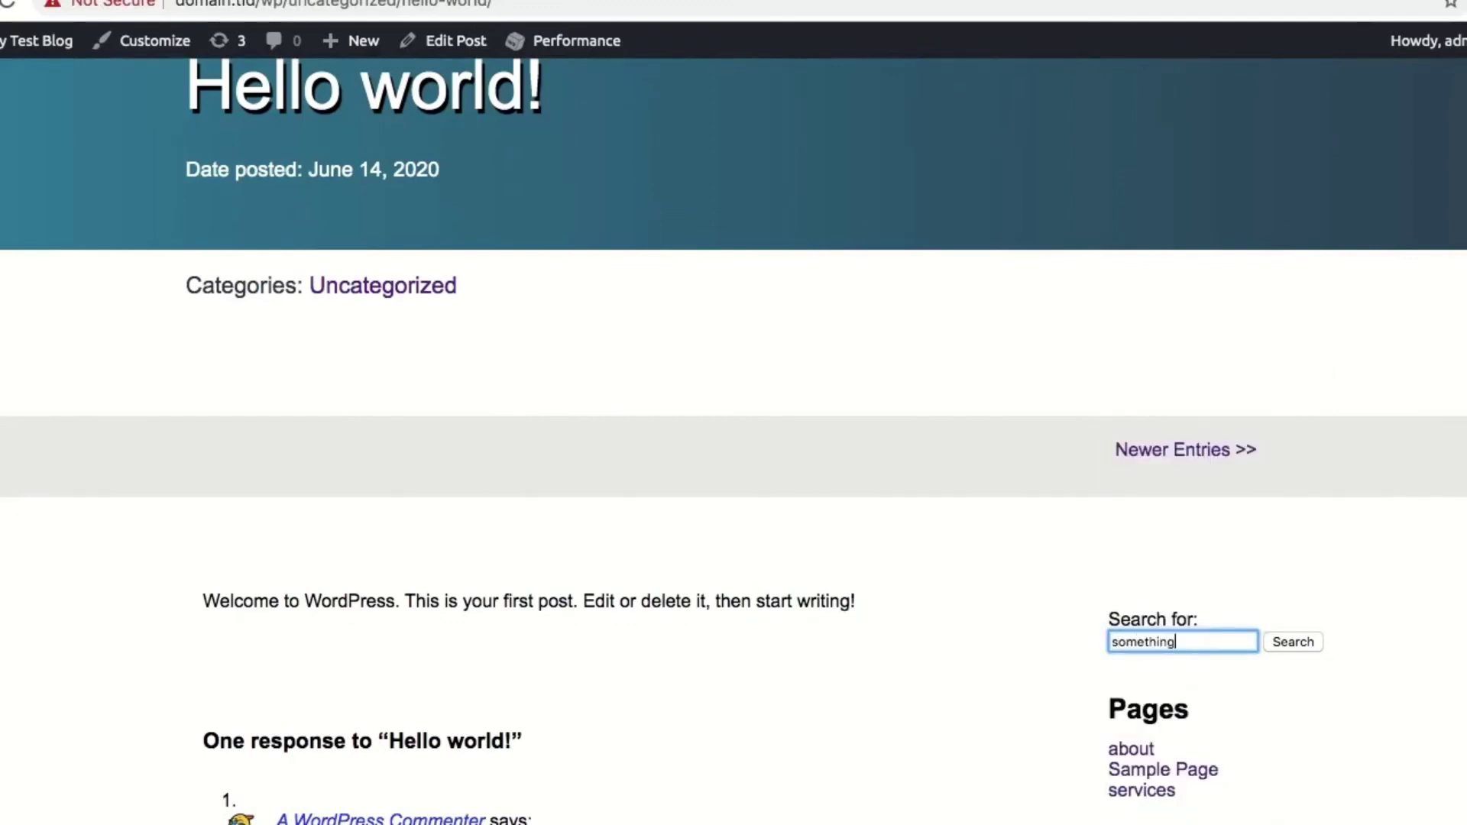
key("Return")
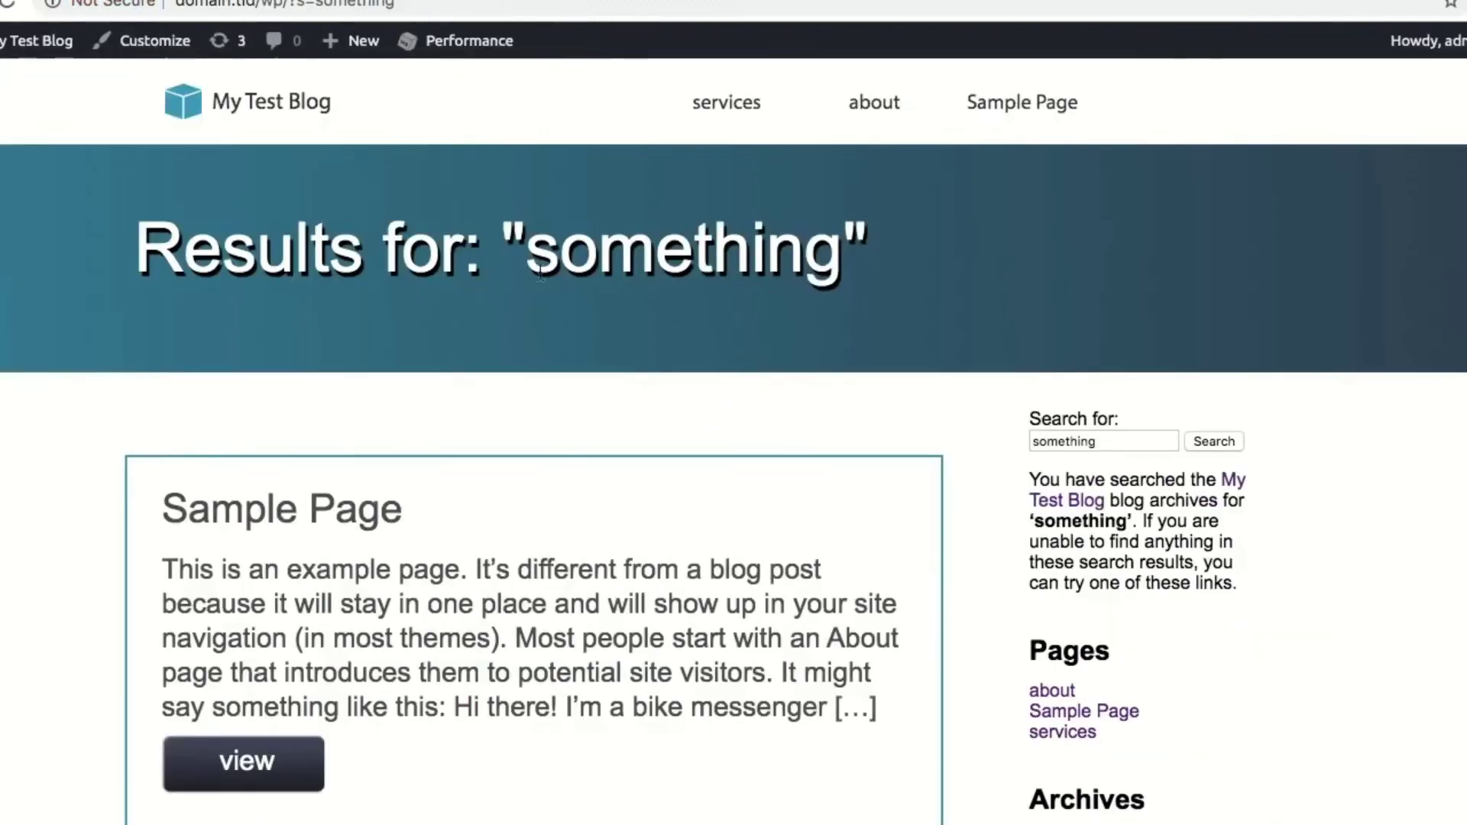
scroll(674, 374, "down", 4)
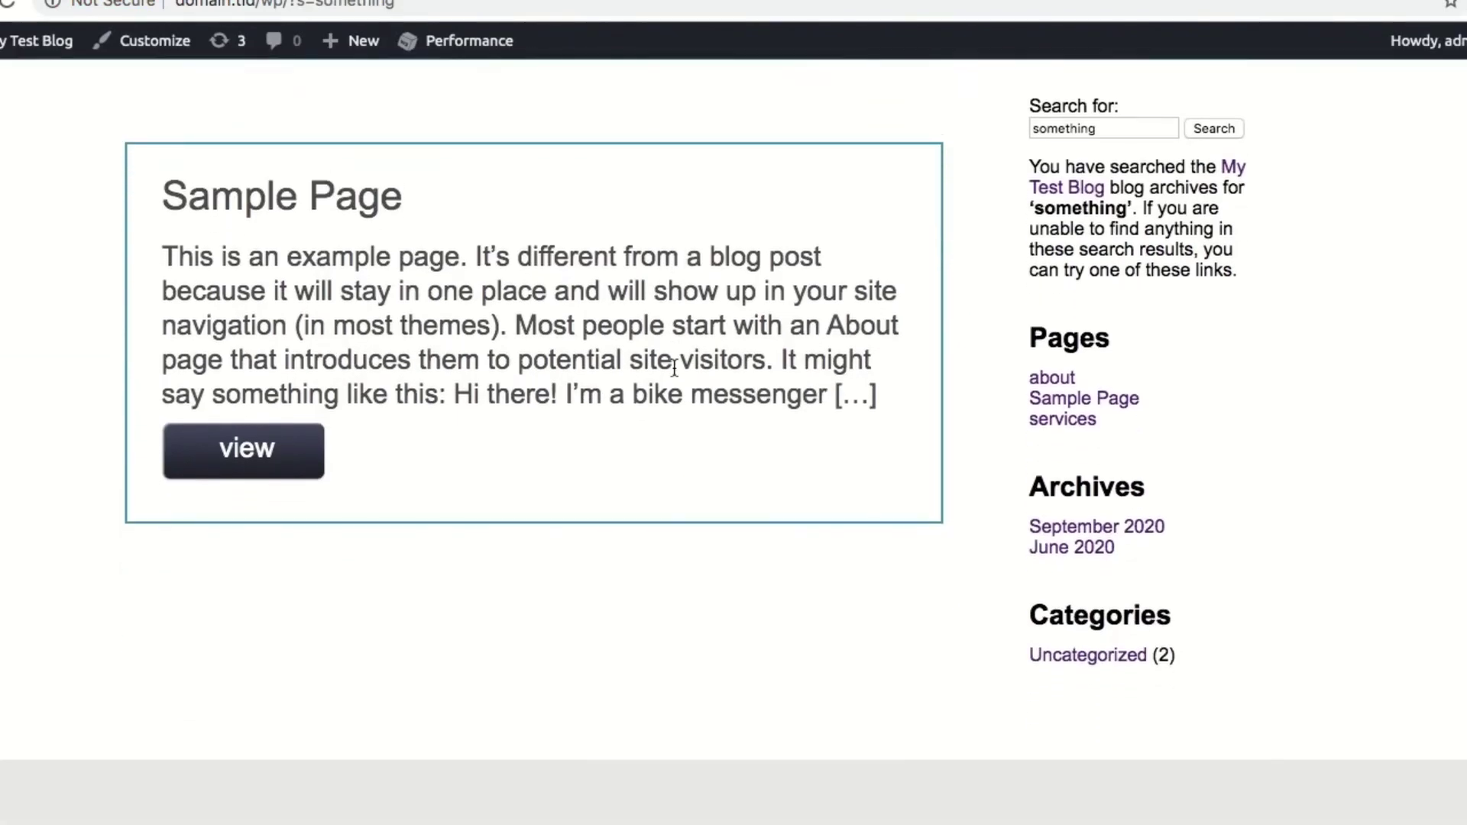
scroll(674, 368, "up", 3)
scroll(674, 368, "up", 1)
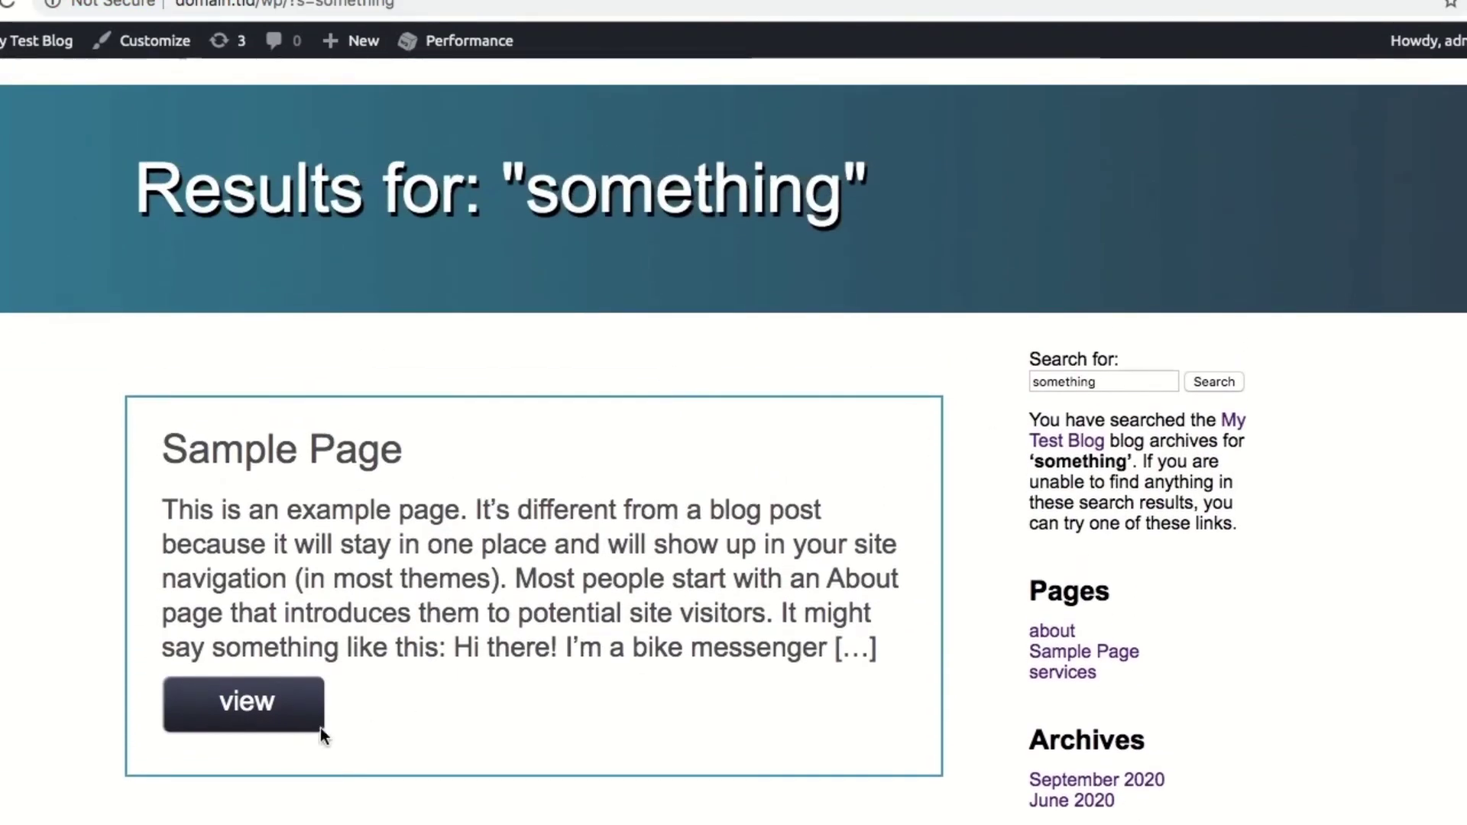
Open Sample Page through the view button of its search result and look through the page
left_click(282, 708)
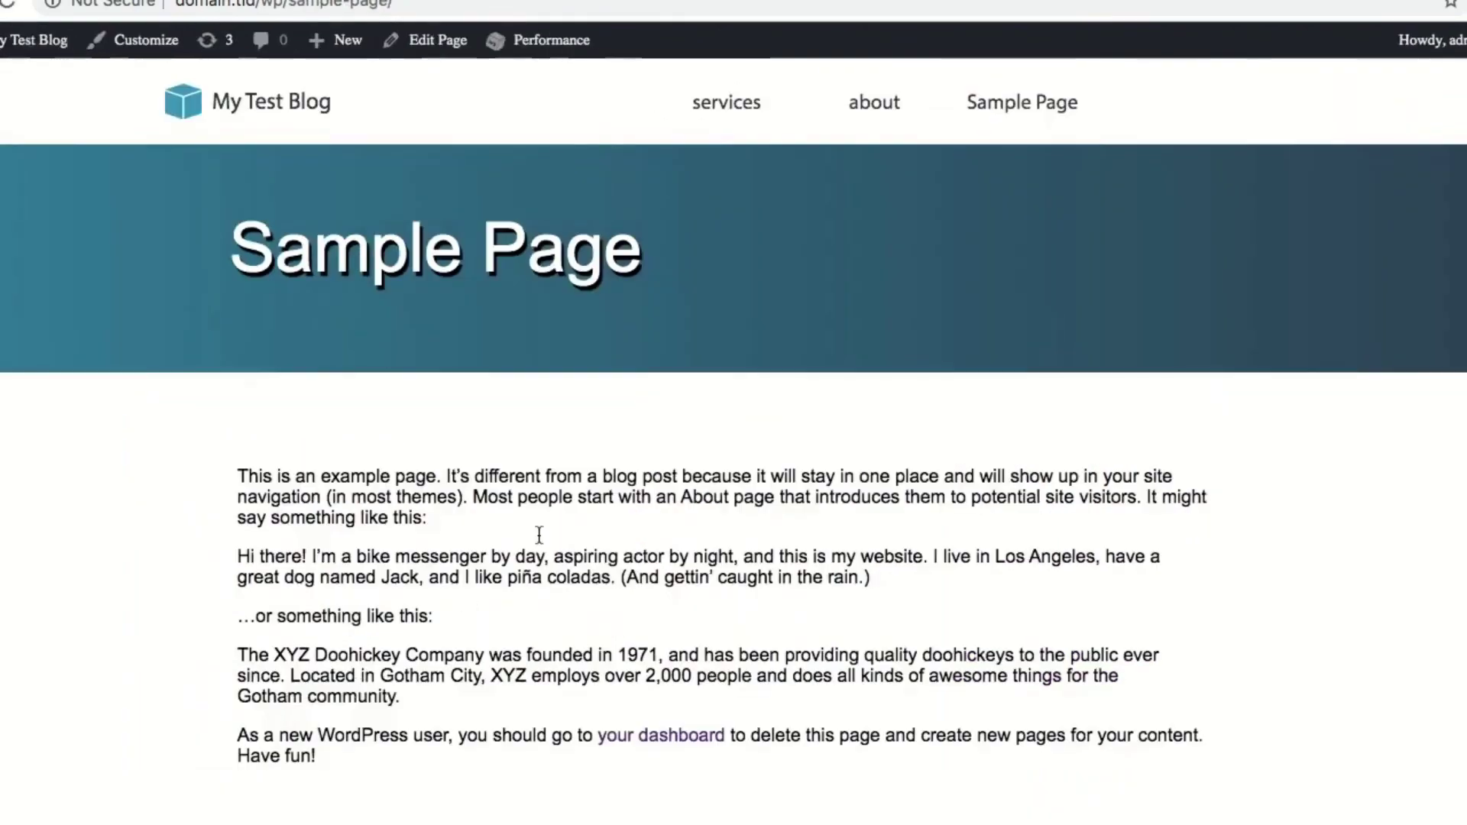
scroll(593, 498, "down", 2)
scroll(594, 498, "down", 4)
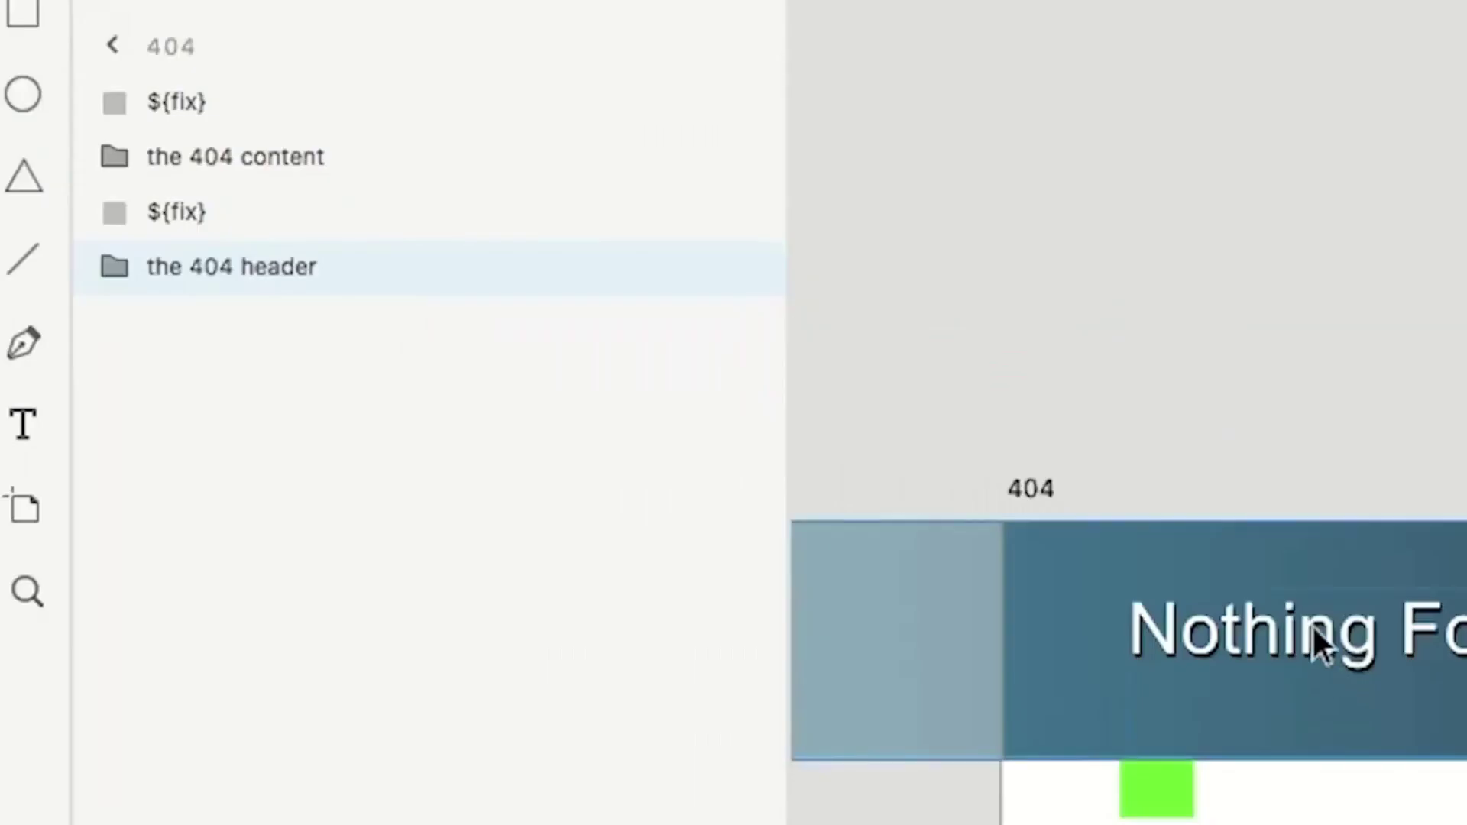
Return to Adobe XD and inspect the text and ${fix} layers in the header and content groups of the 404 artboard
double_click(1313, 625)
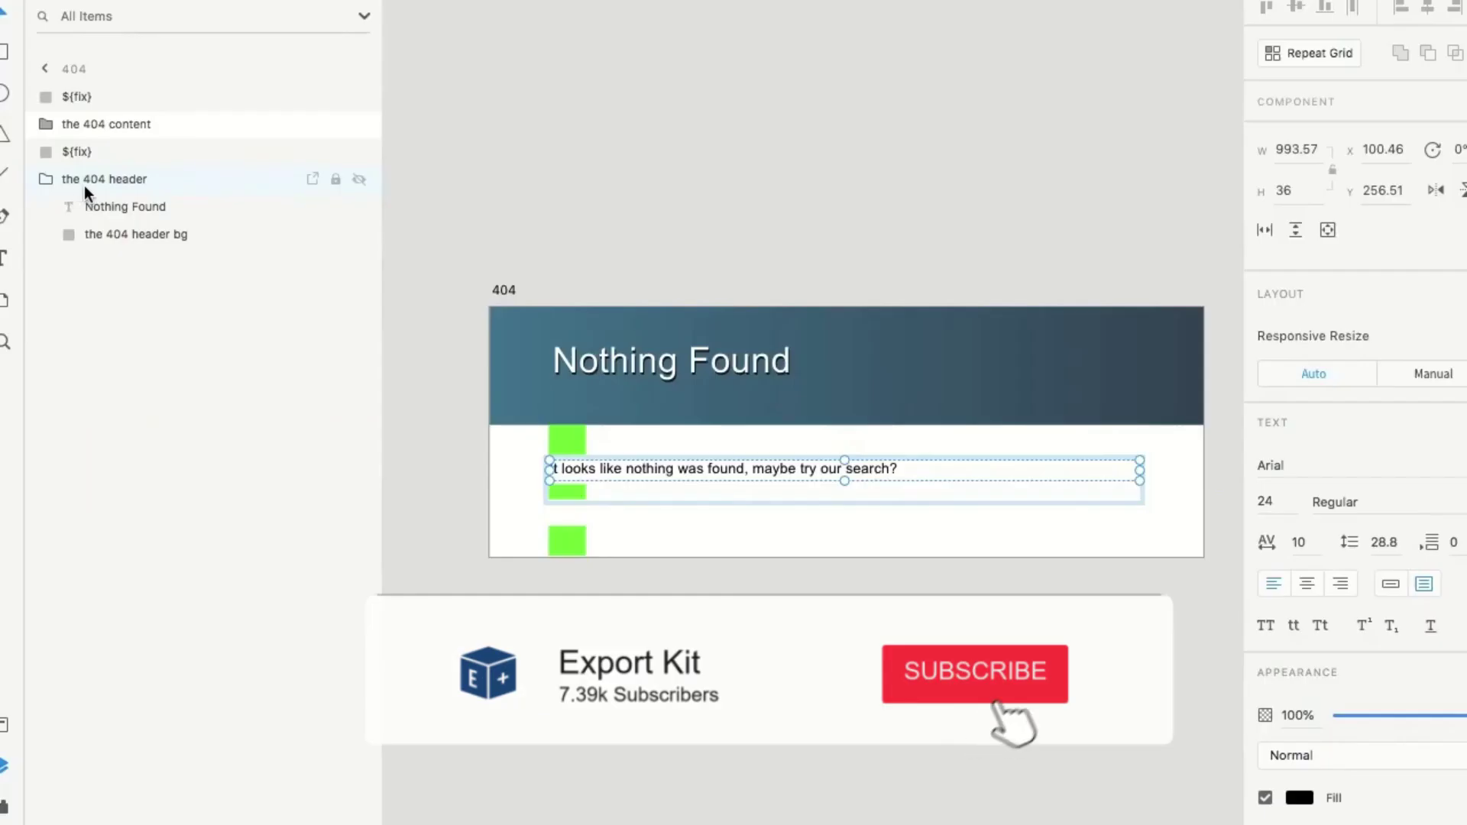
left_click(44, 179)
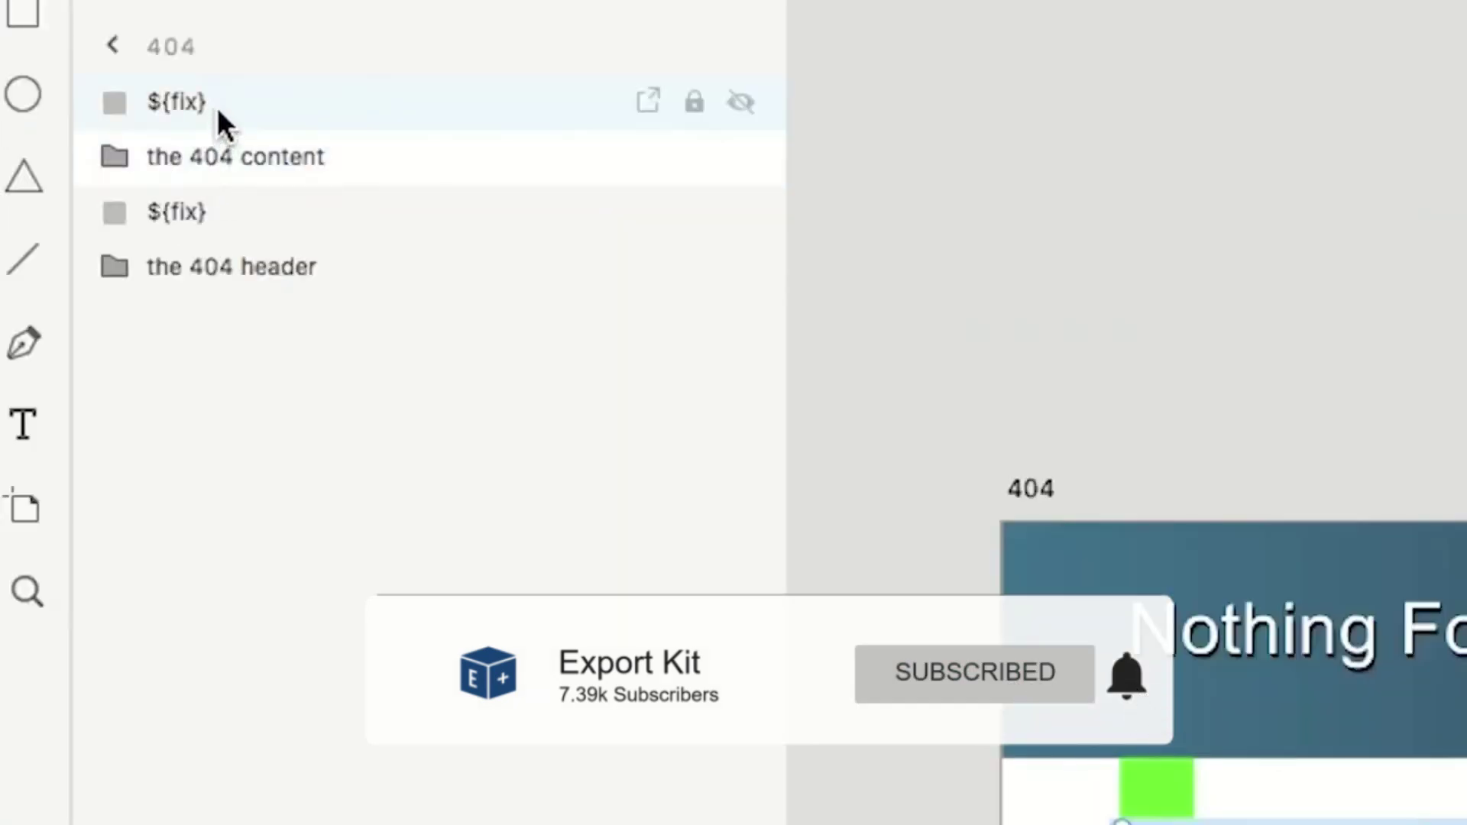
left_click(98, 103)
left_click(213, 159)
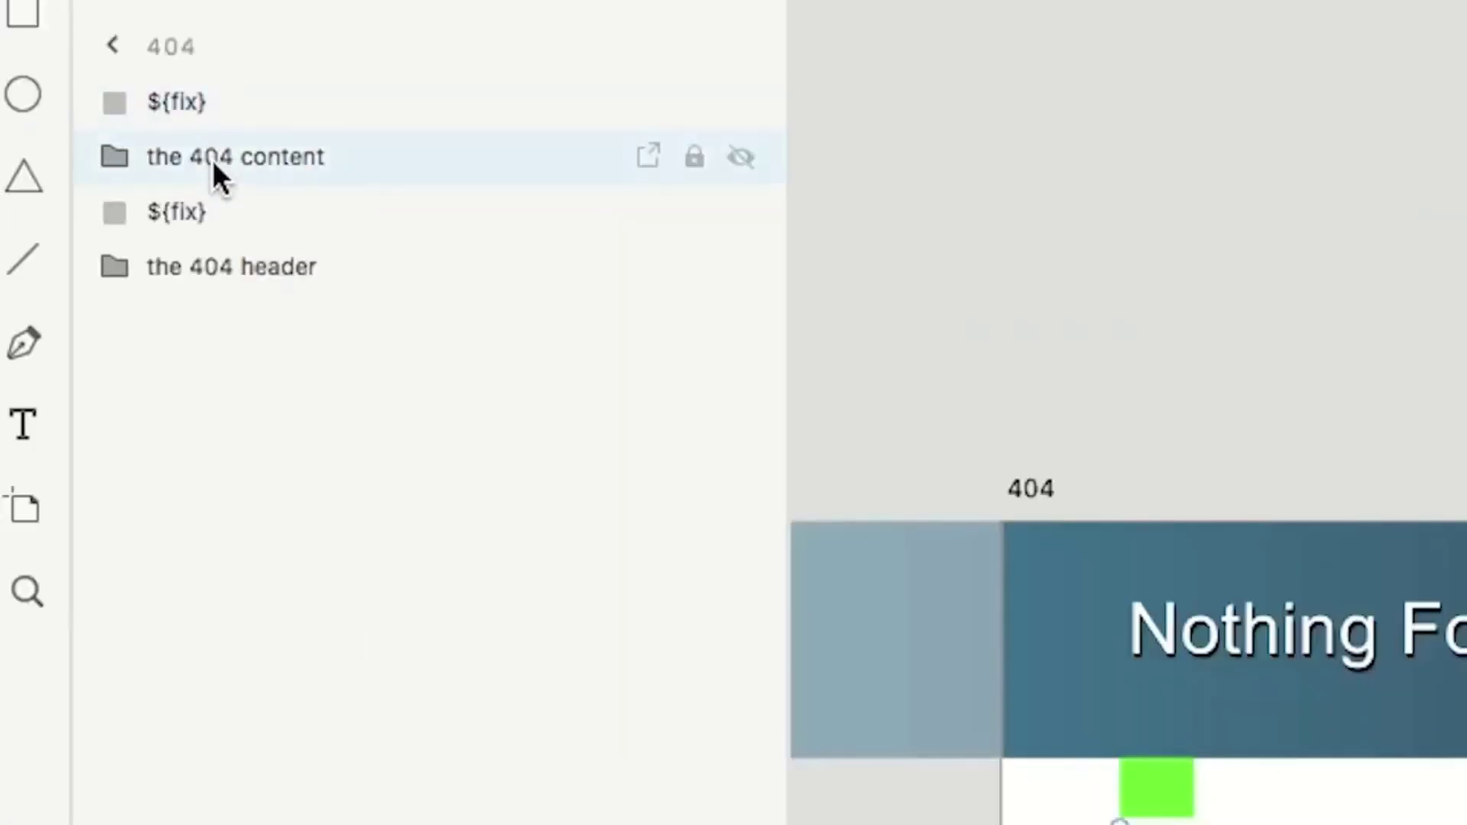
double_click(200, 163)
left_click(118, 163)
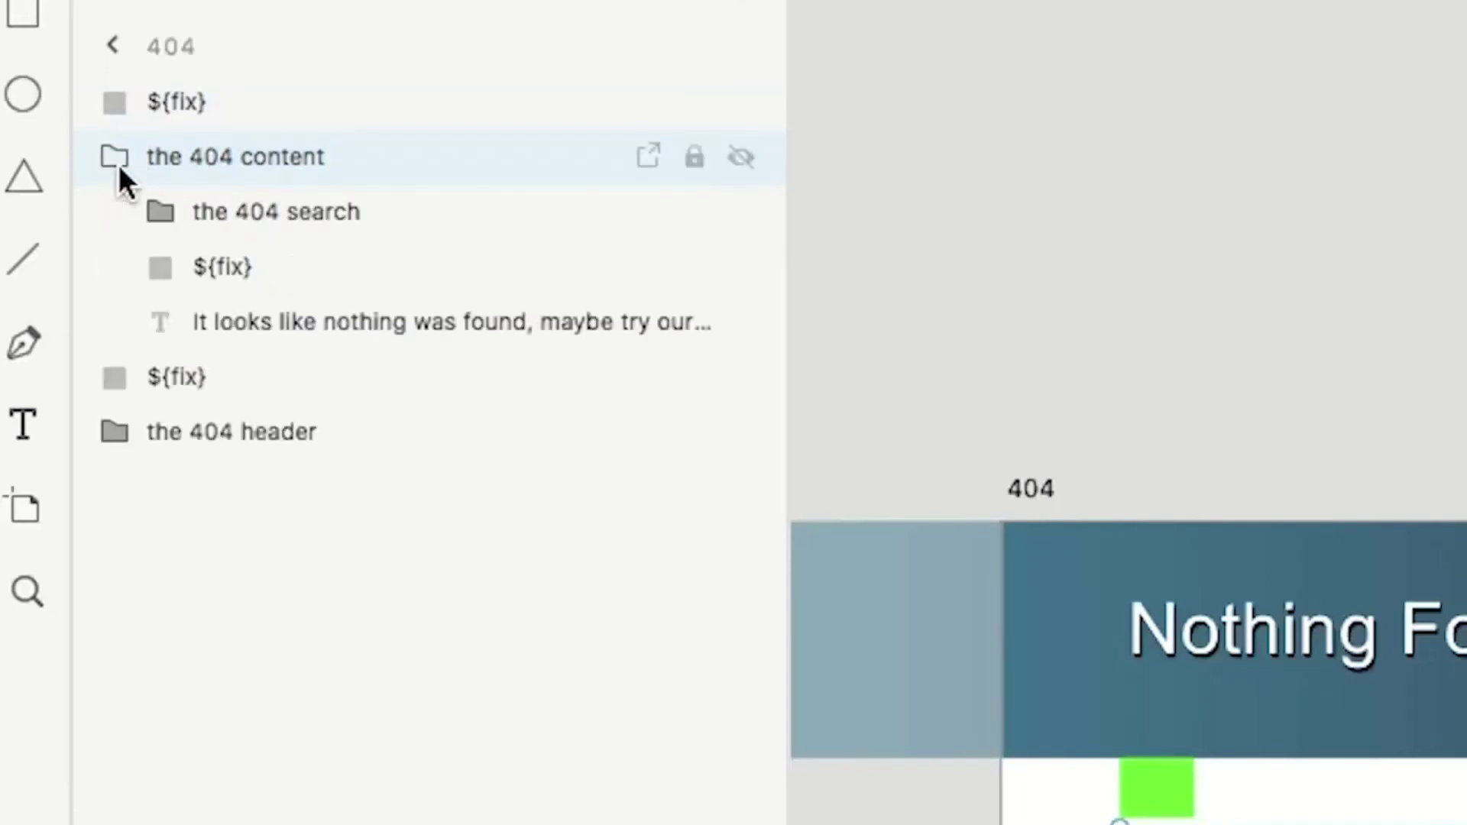
left_click(192, 262)
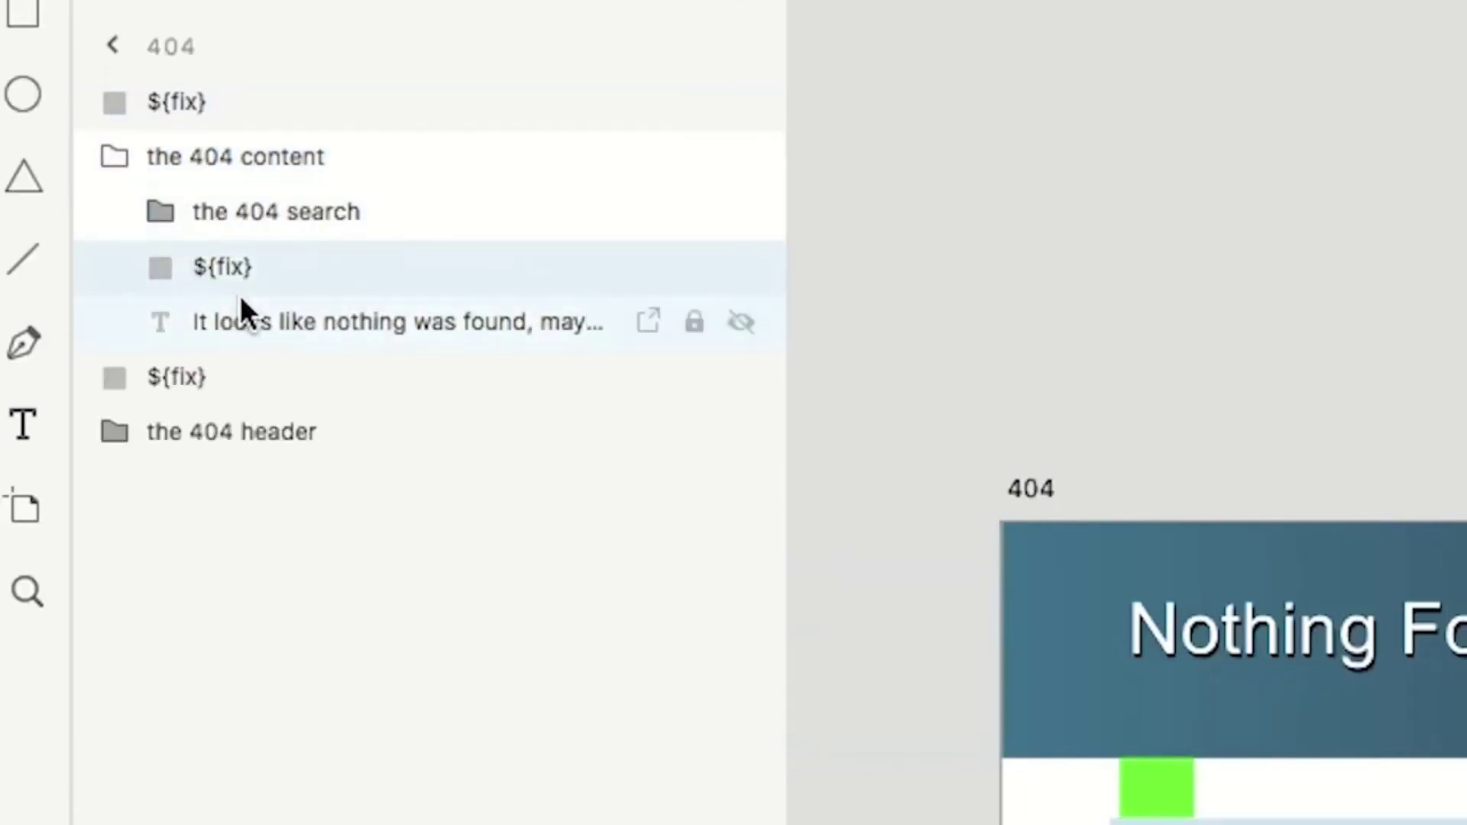
Enlarge the 404 search group in the 404 content to about 43 by 43
left_click(251, 209)
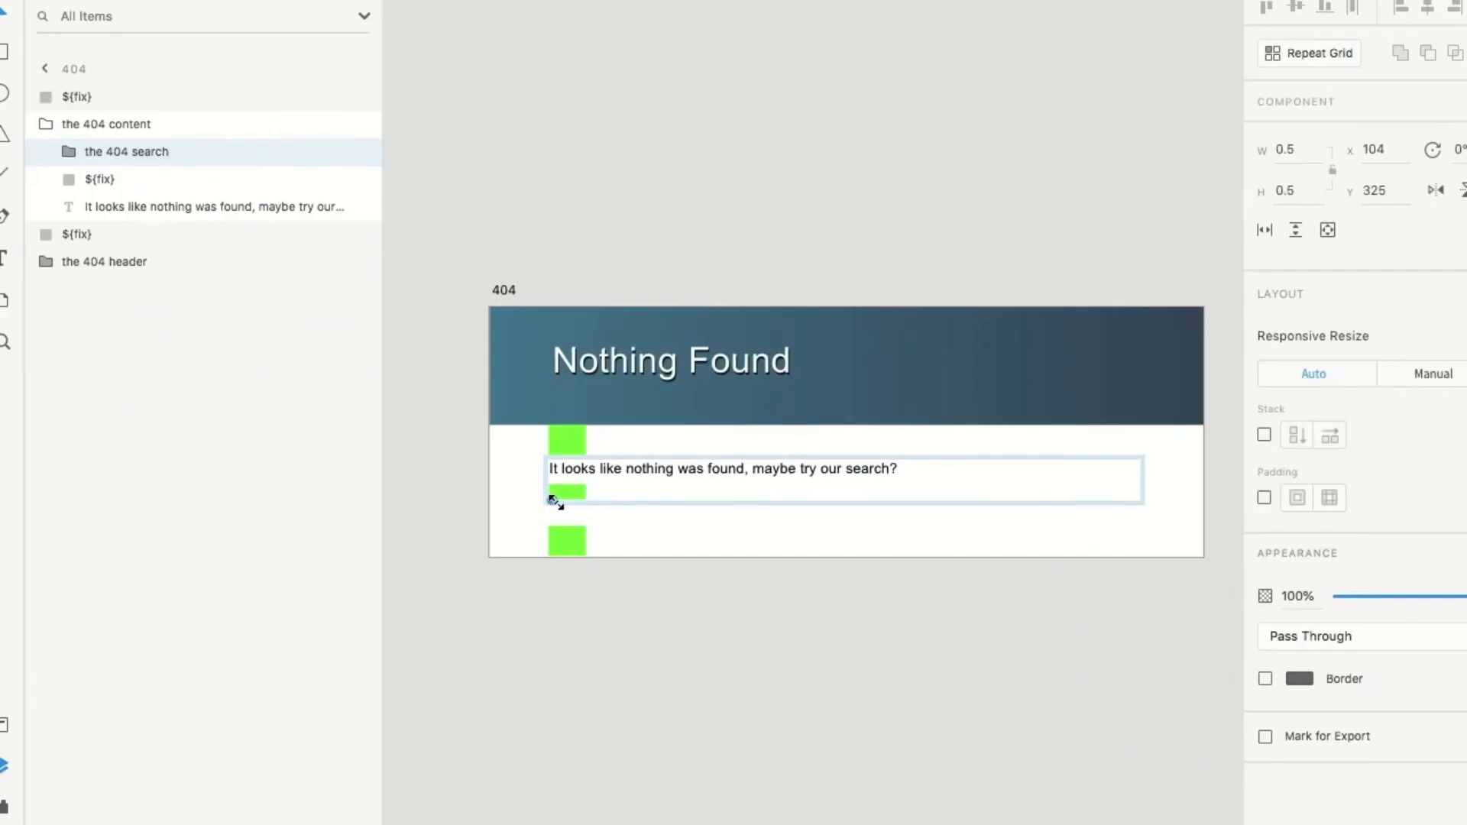
left_click_drag(557, 498, 579, 527)
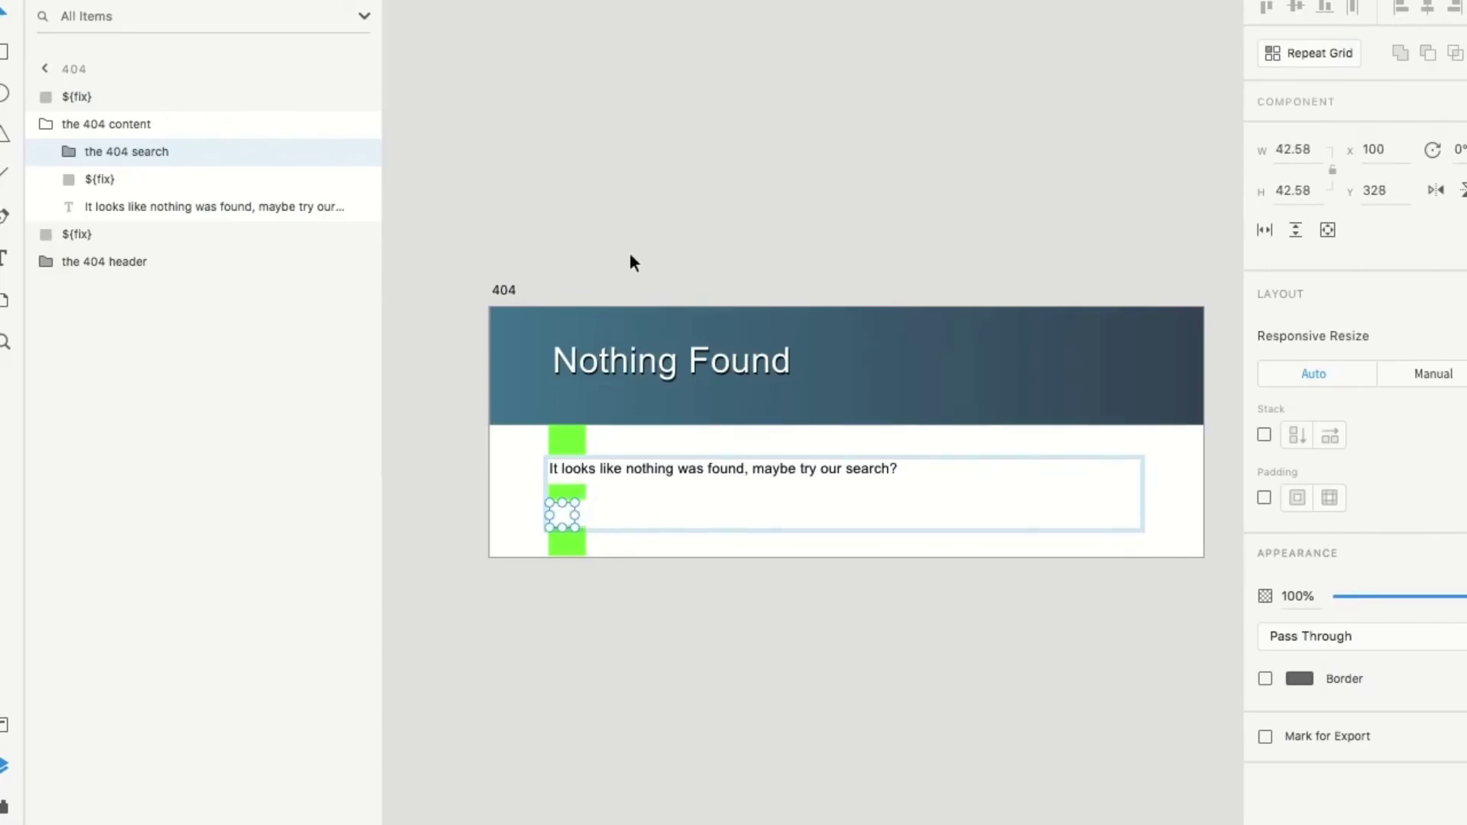
Prefix the Nothing Found text layer's name in the 404 header group with the tag ${wp_opt|f04_title:Title}
left_click(615, 362)
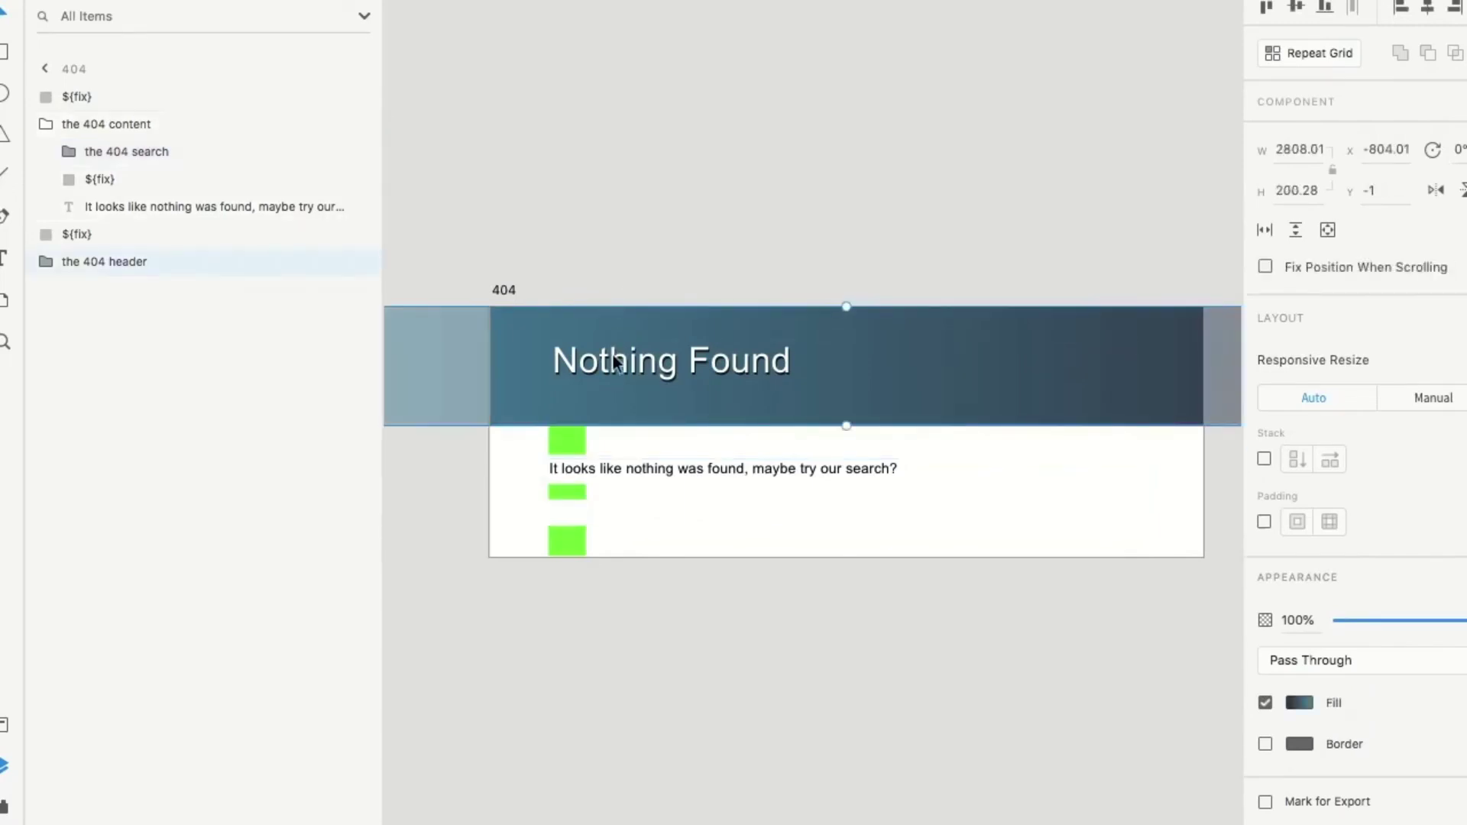
double_click(617, 362)
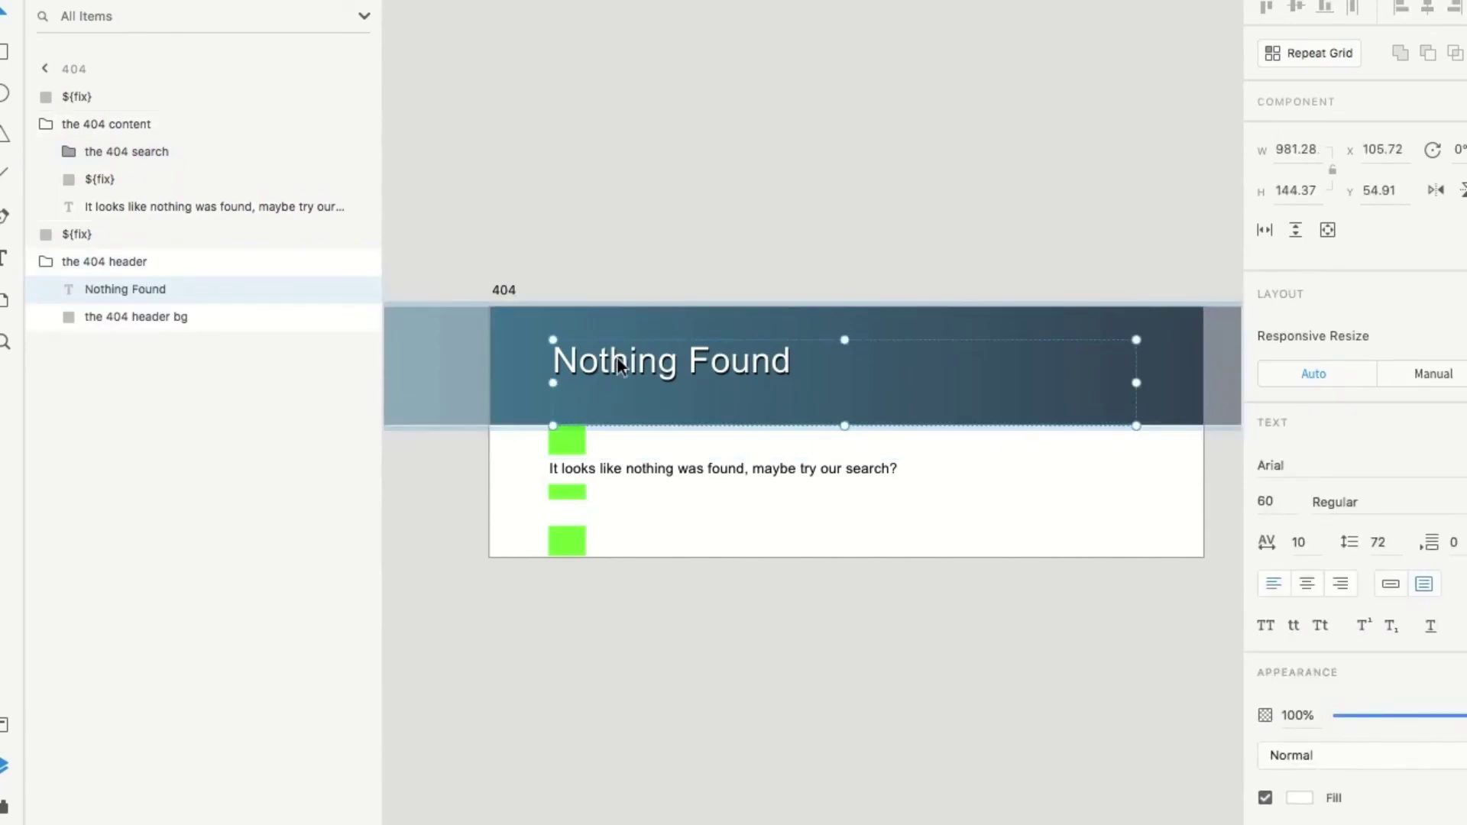
double_click(95, 297)
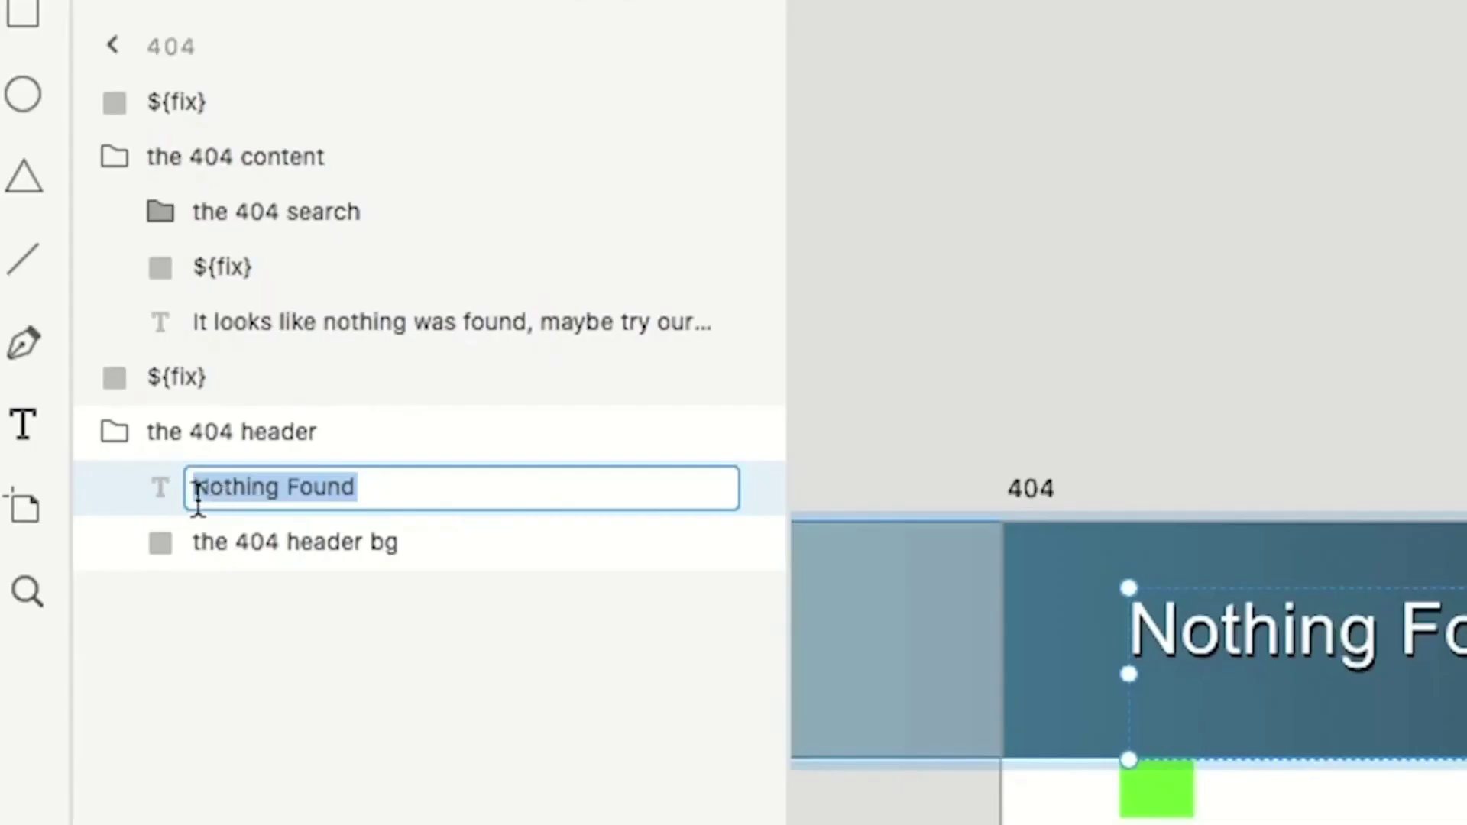
left_click(192, 495)
type("${")
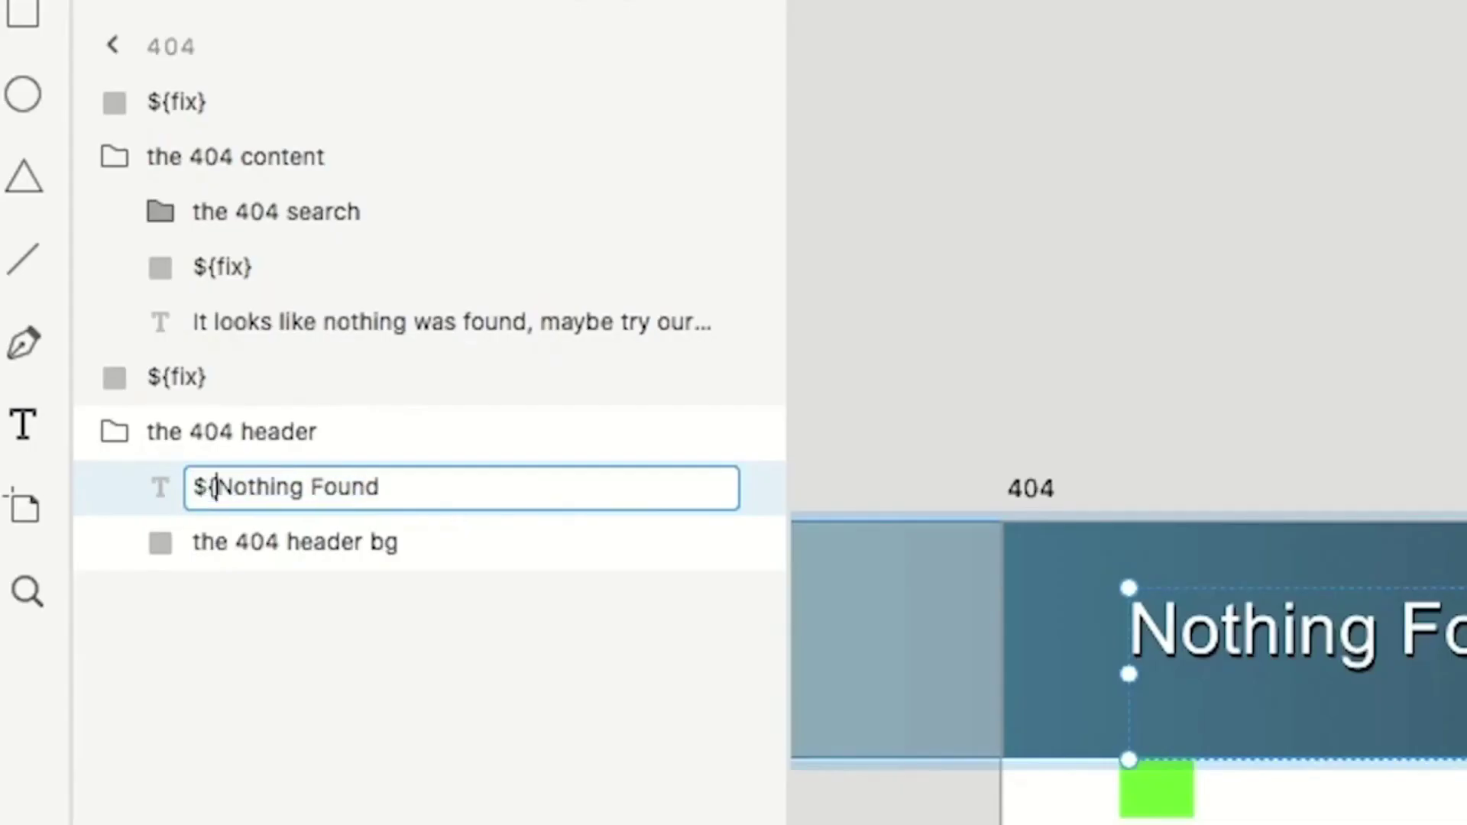
type("wp_opt|four04")
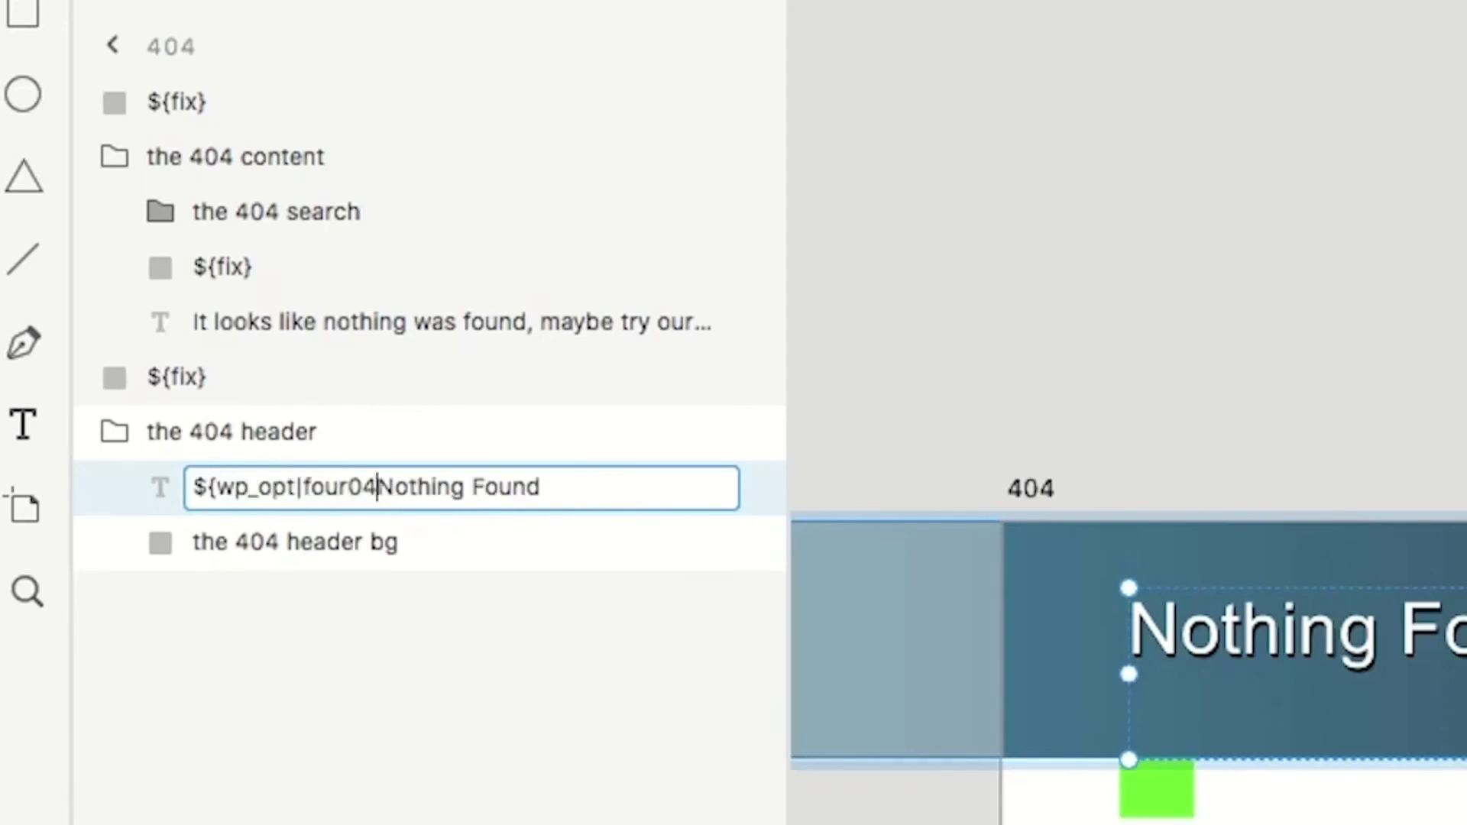
key("BackSpace")
key("BackSpace")
key("BackSpace")
key("BackSpace")
key("BackSpace")
type("04")
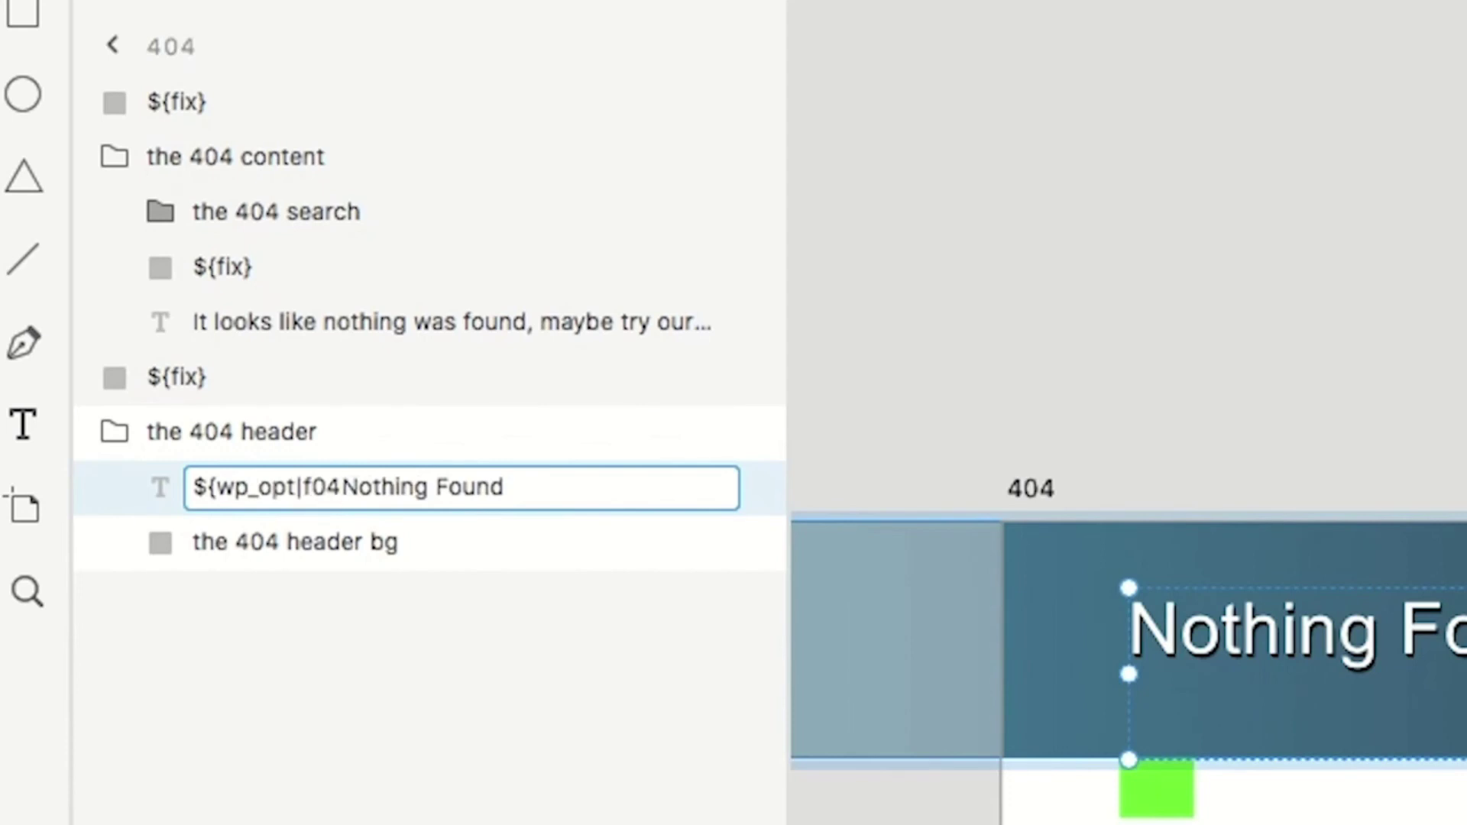
type("_title:Title}")
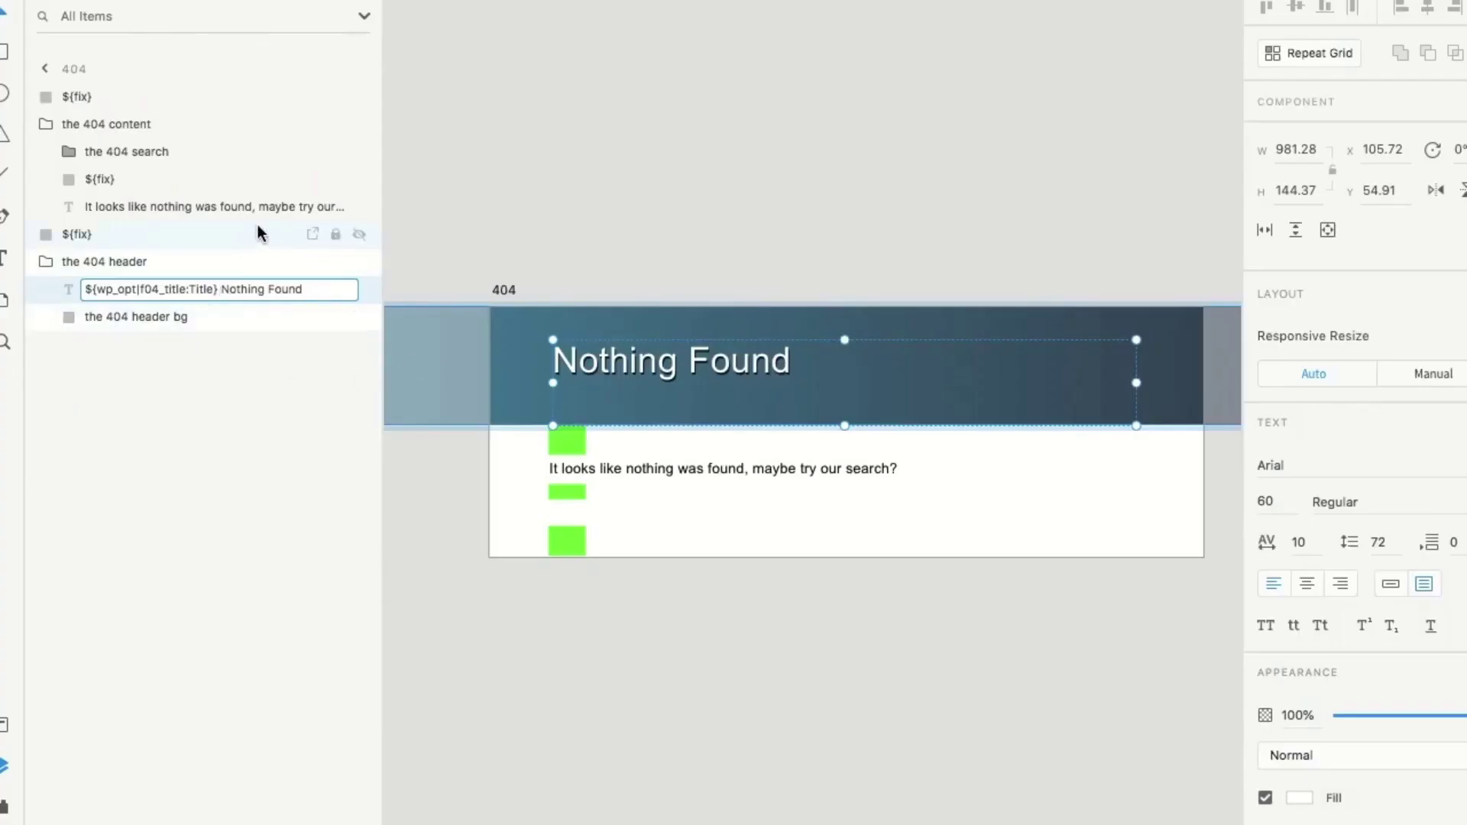
Prefix the "It looks like nothing was found" text layer's name in the 404 content group with ${wp_opt|f04_desc:Description}
left_click(164, 217)
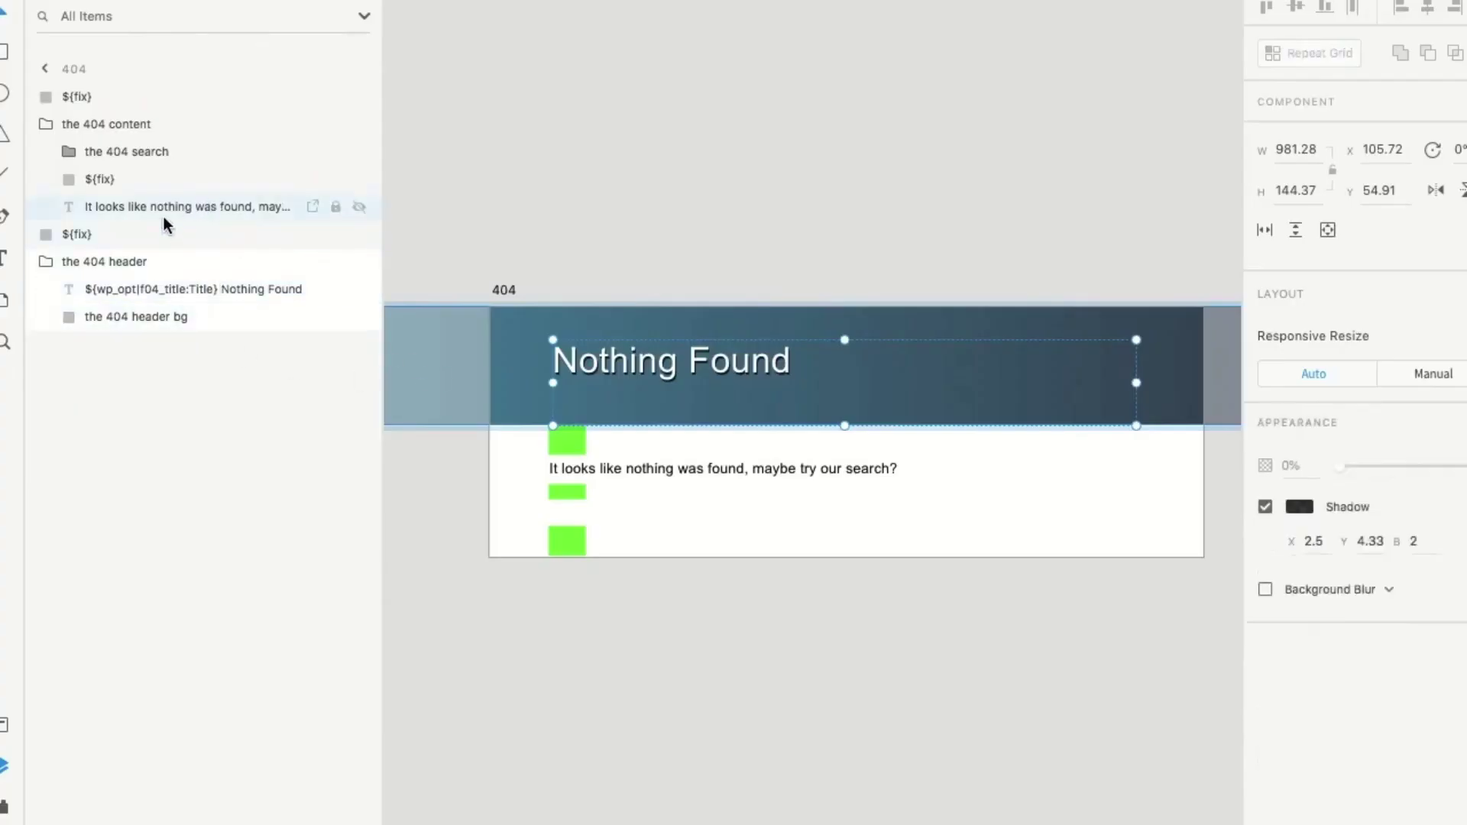
double_click(94, 205)
key("Left")
type("${wp_opt|f04_desc:Description}")
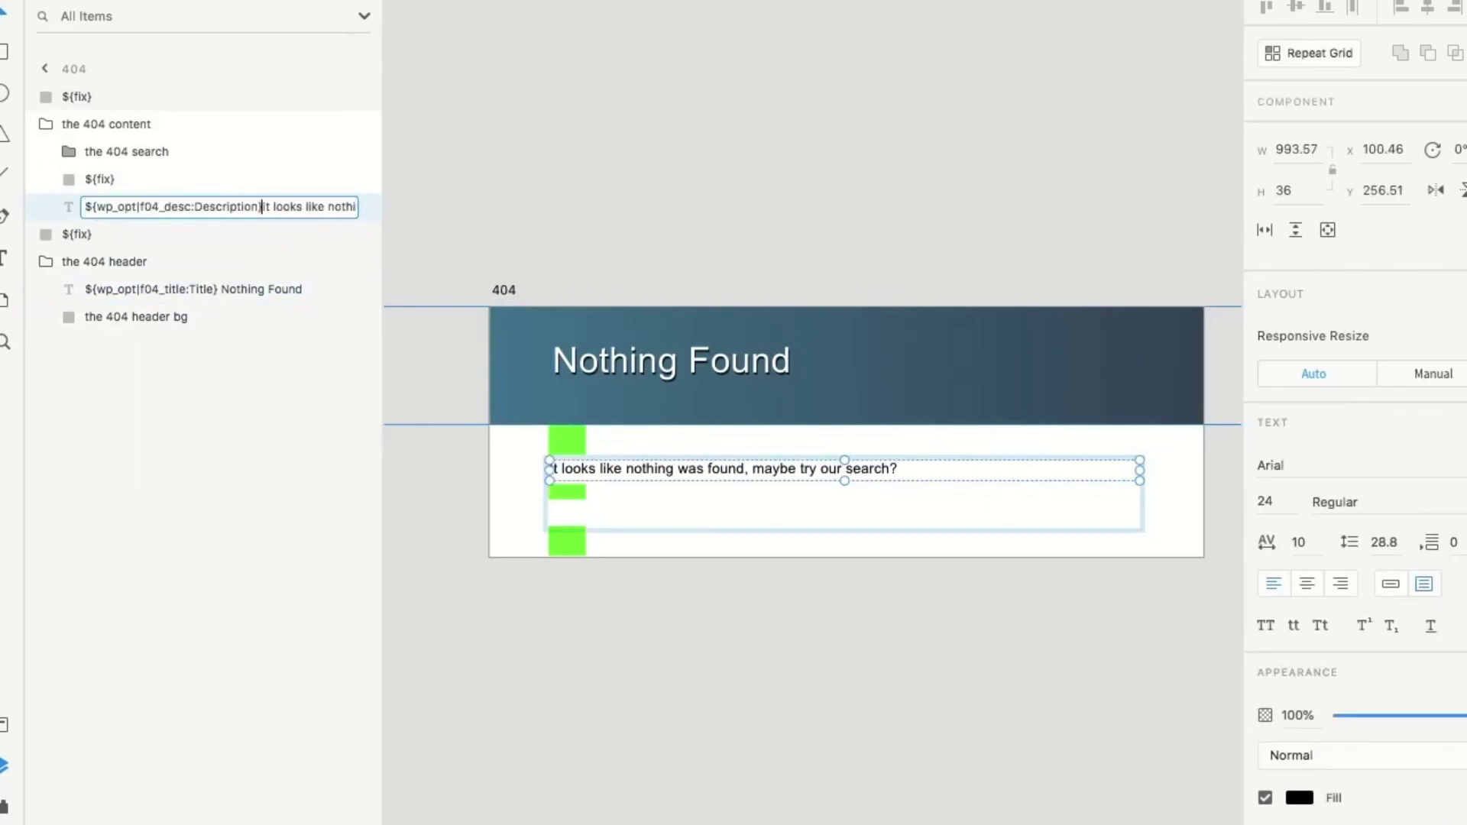
key("Return")
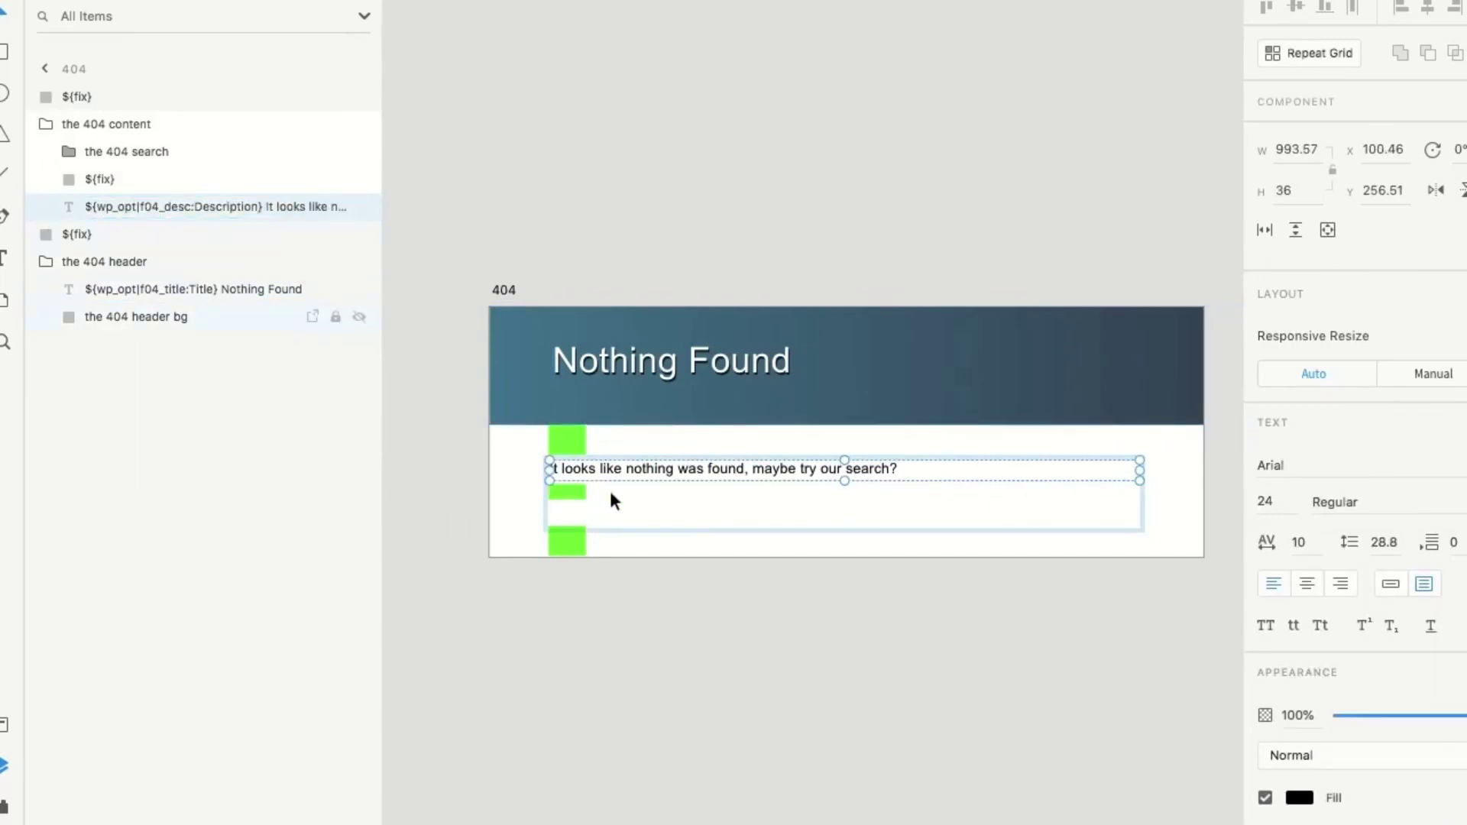
left_click(561, 515)
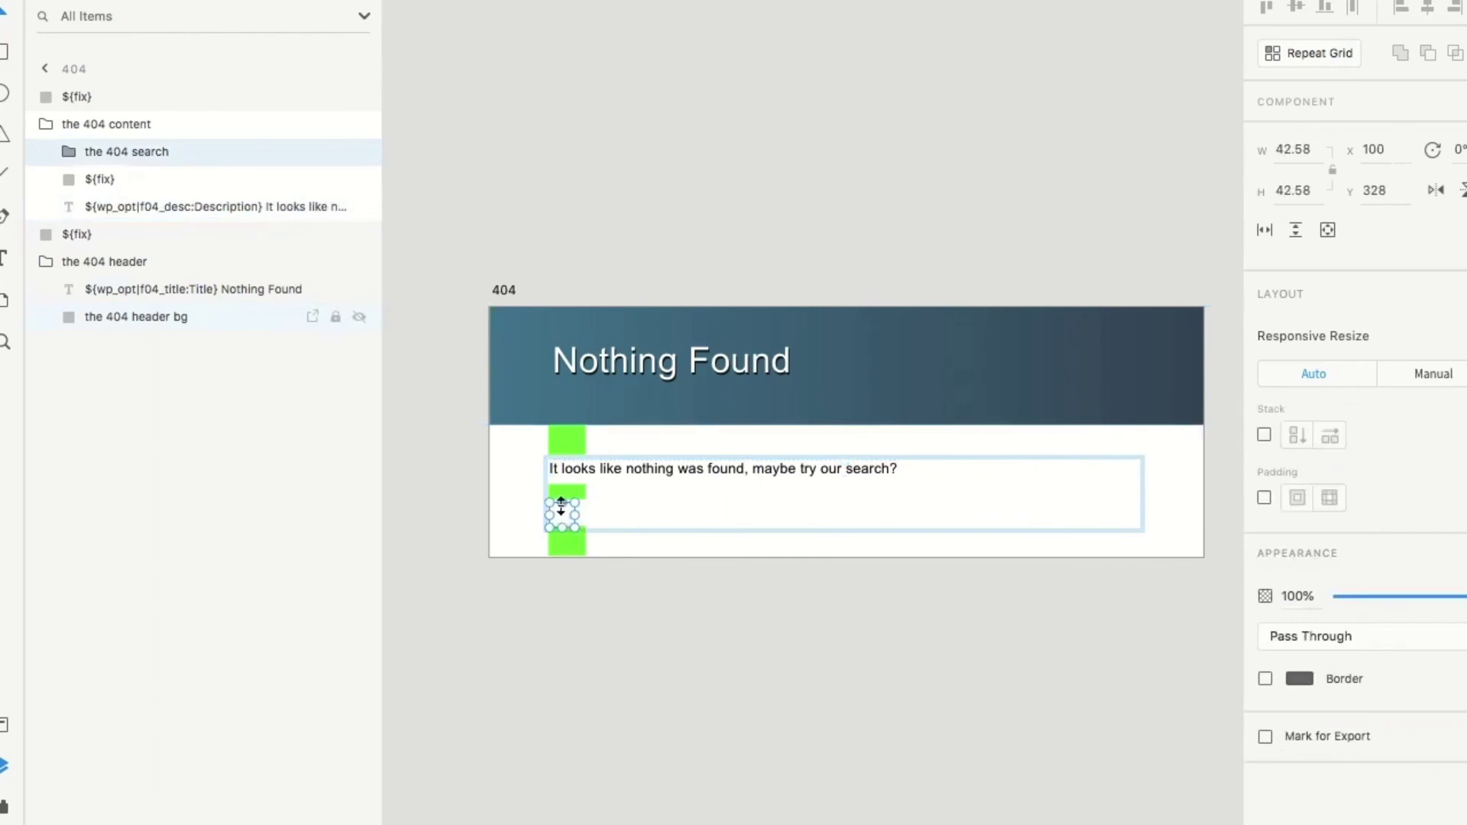
left_click(667, 573)
scroll(826, 653, "right", 2)
scroll(825, 653, "left", 1)
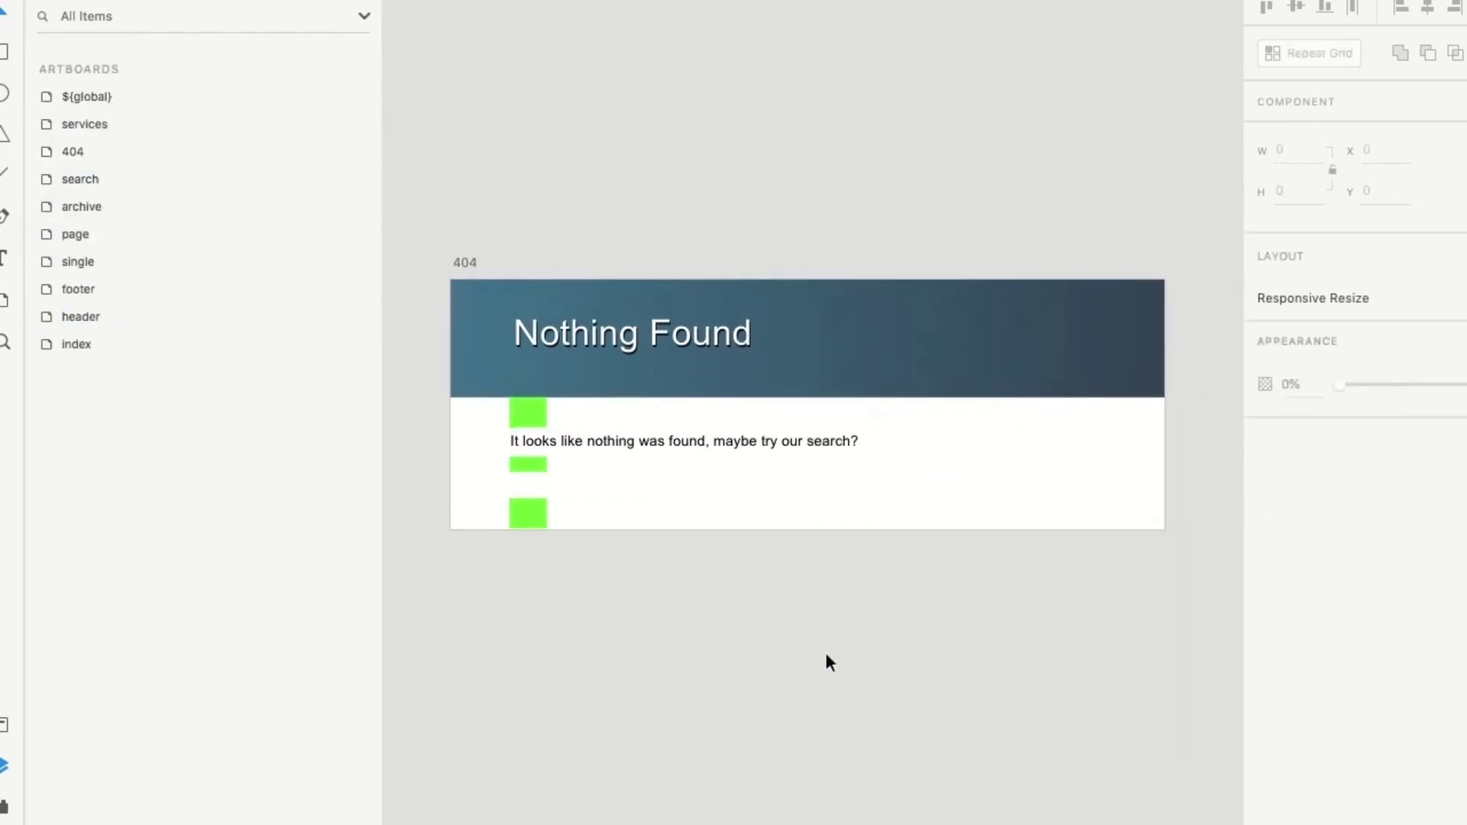
left_click(5, 807)
scroll(174, 691, "down", 4)
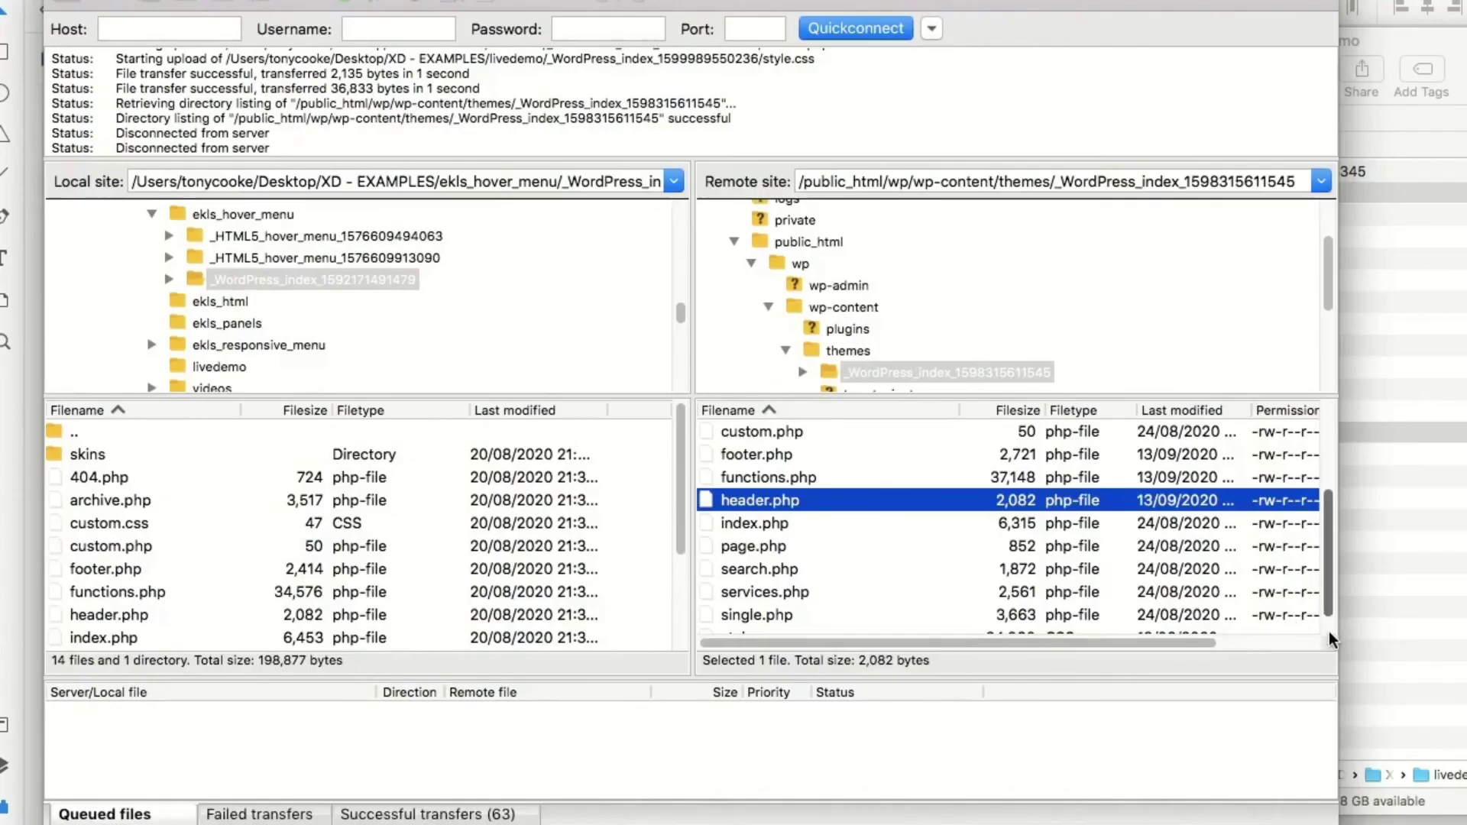
key("super+Tab")
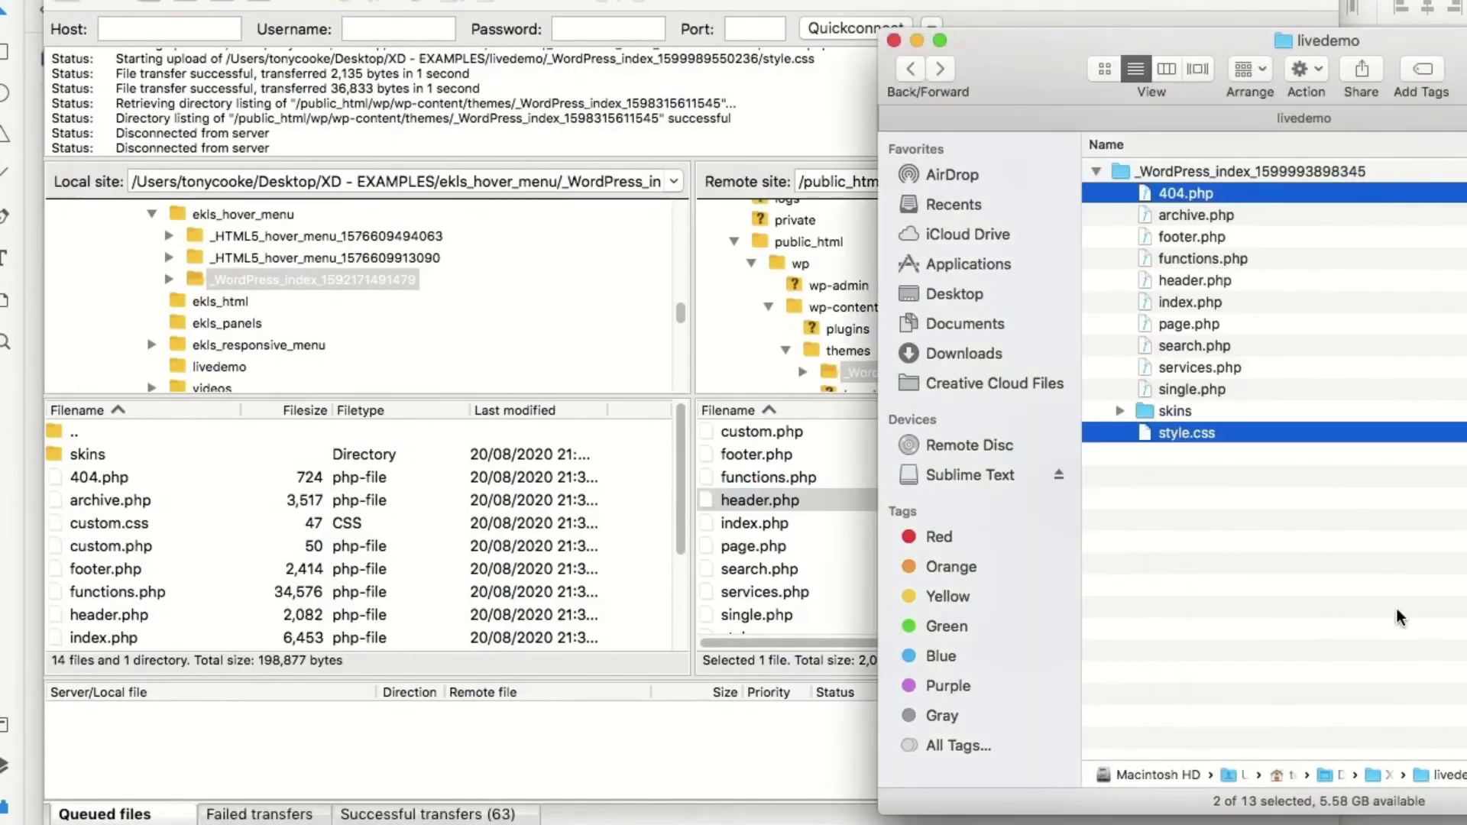
left_click_drag(1177, 207, 883, 480)
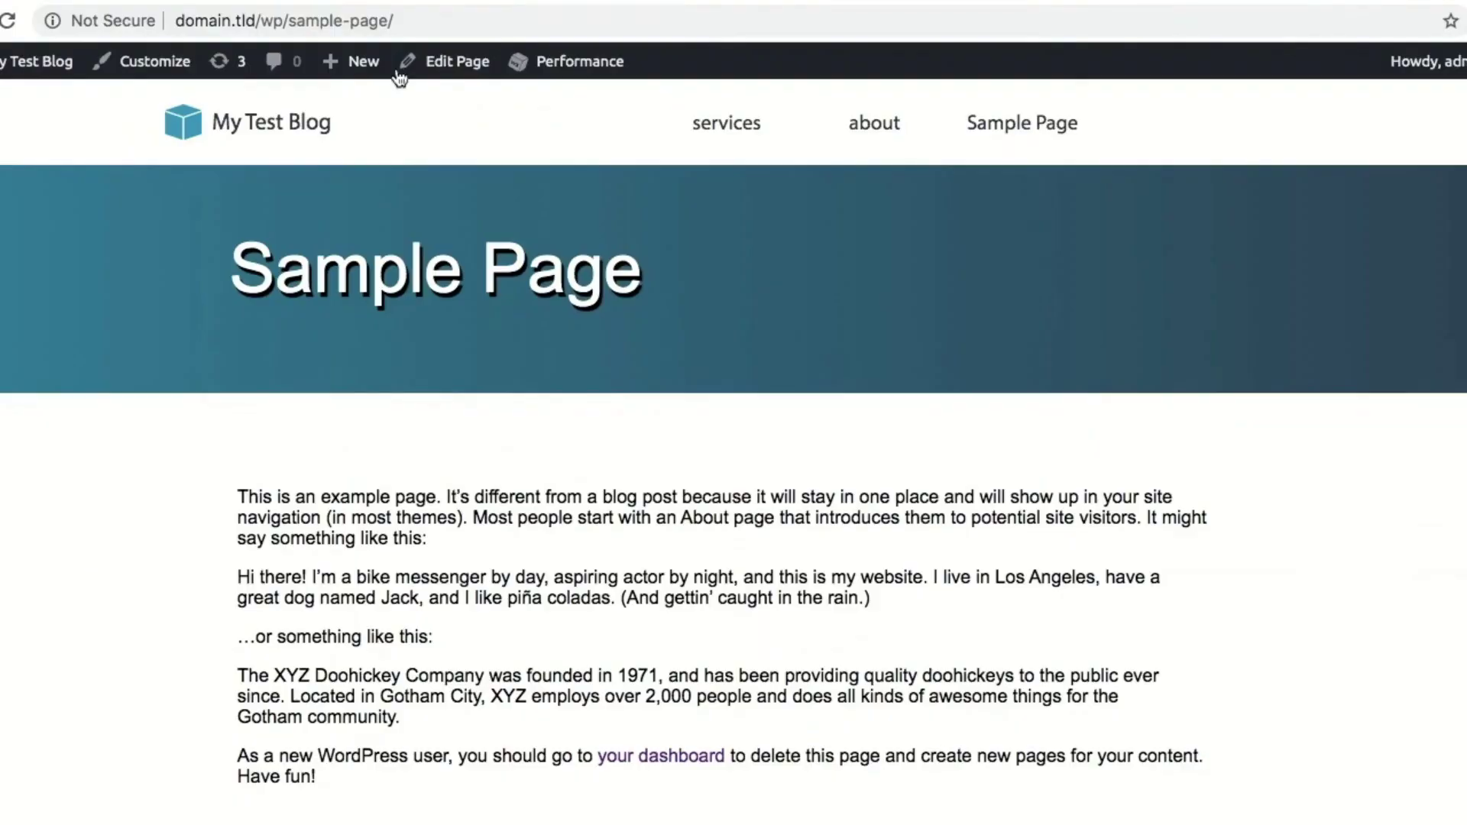
Switch to the browser and load the nonexistent address domain.tld/wp/nopage to test the 404 template
left_click_drag(289, 21, 538, 28)
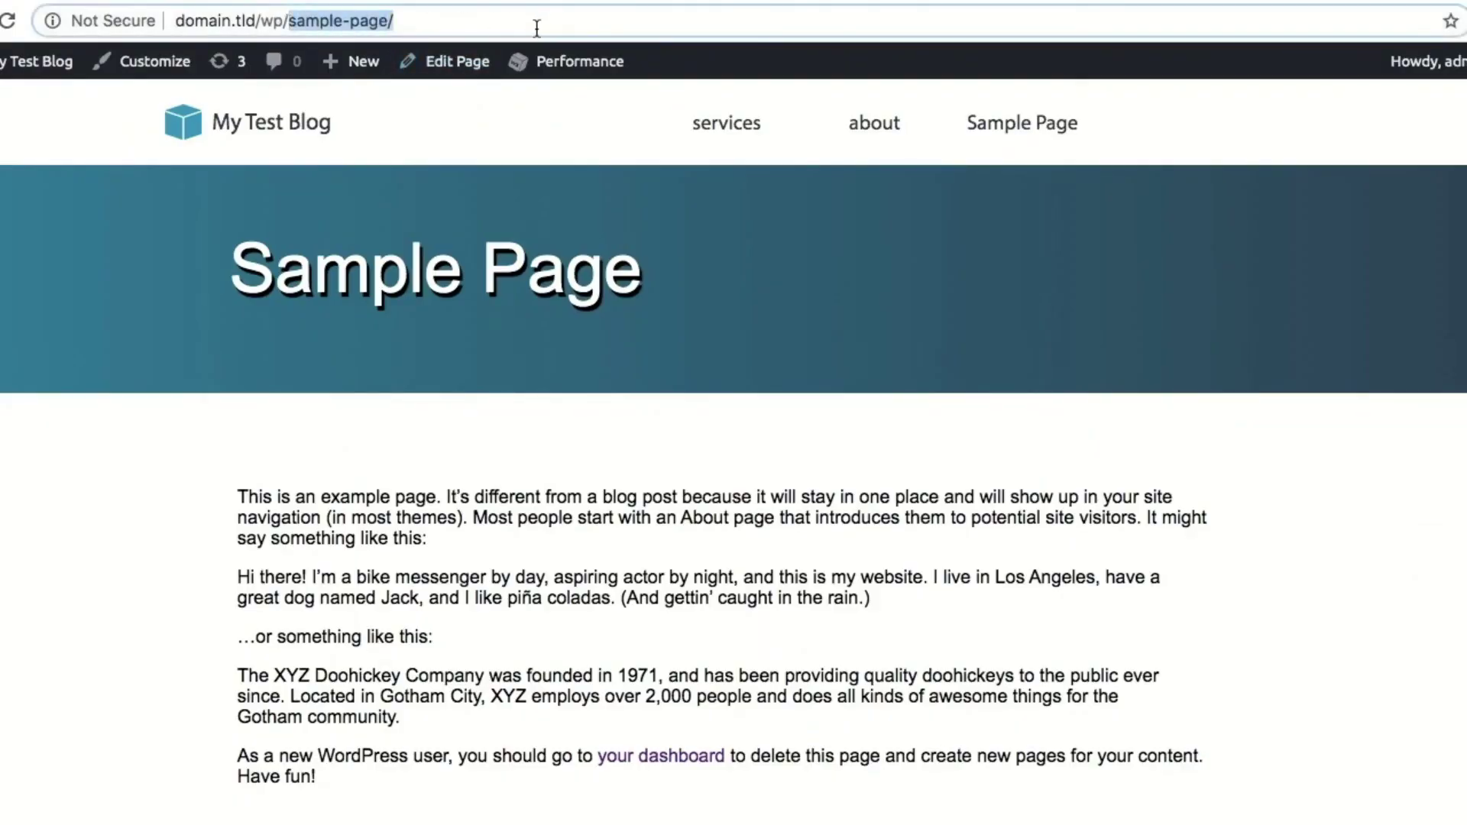
type("nopage")
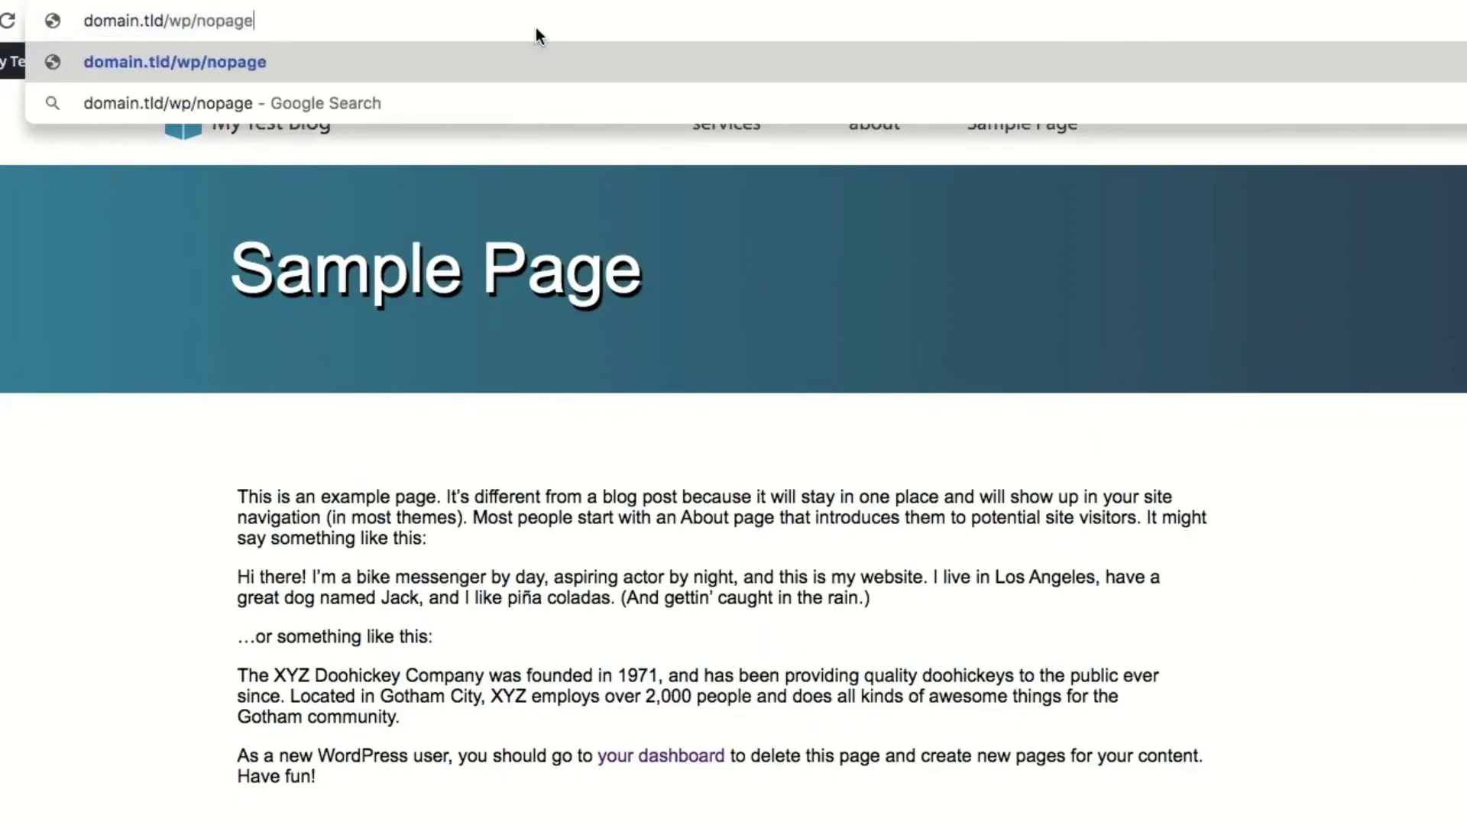
key("Return")
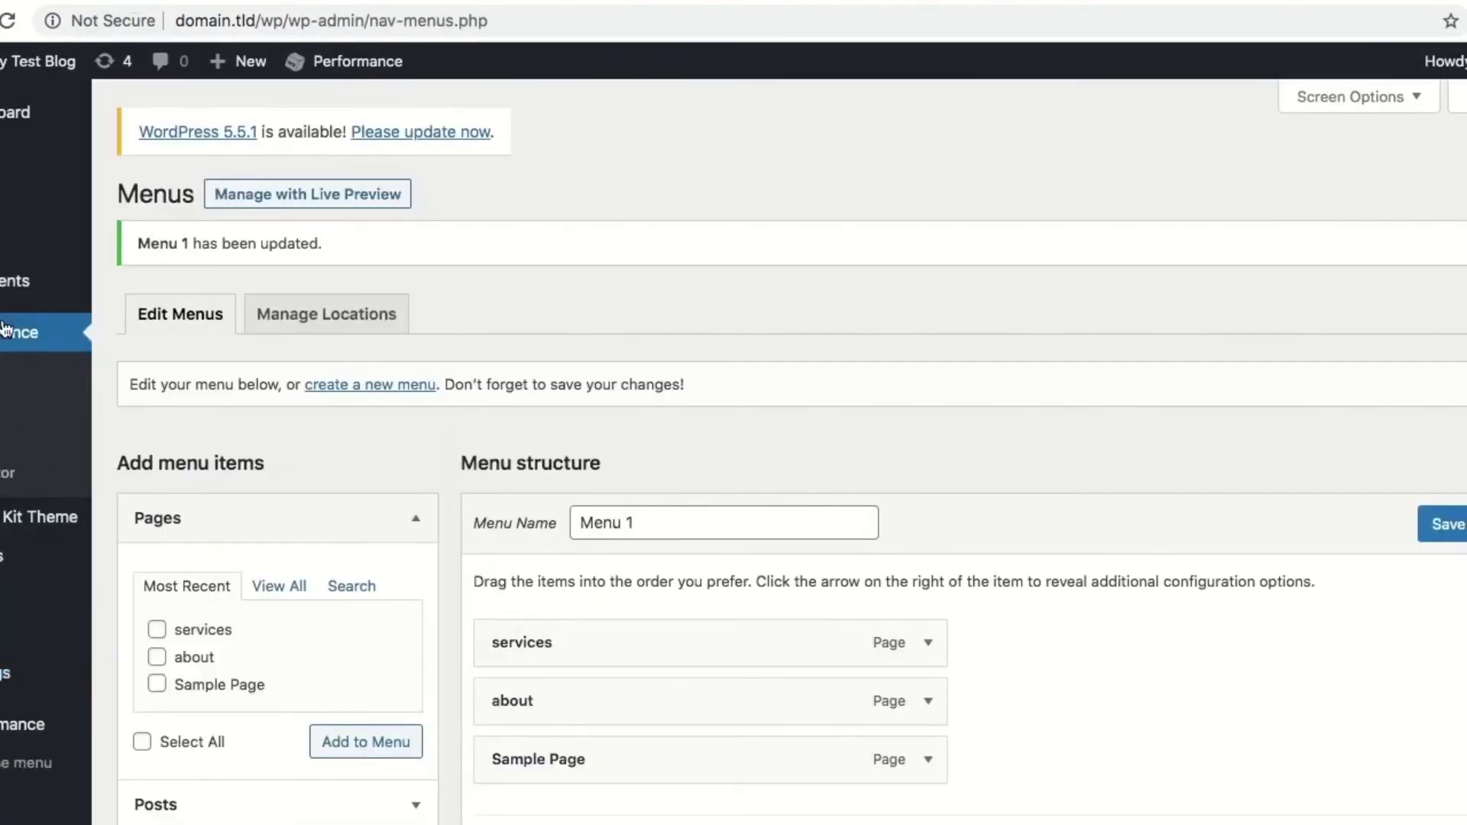
Reset all Export Kit custom page options to their defaults in the WordPress theme settings, and reload the nopage address
mouse_move(24, 585)
left_click(164, 519)
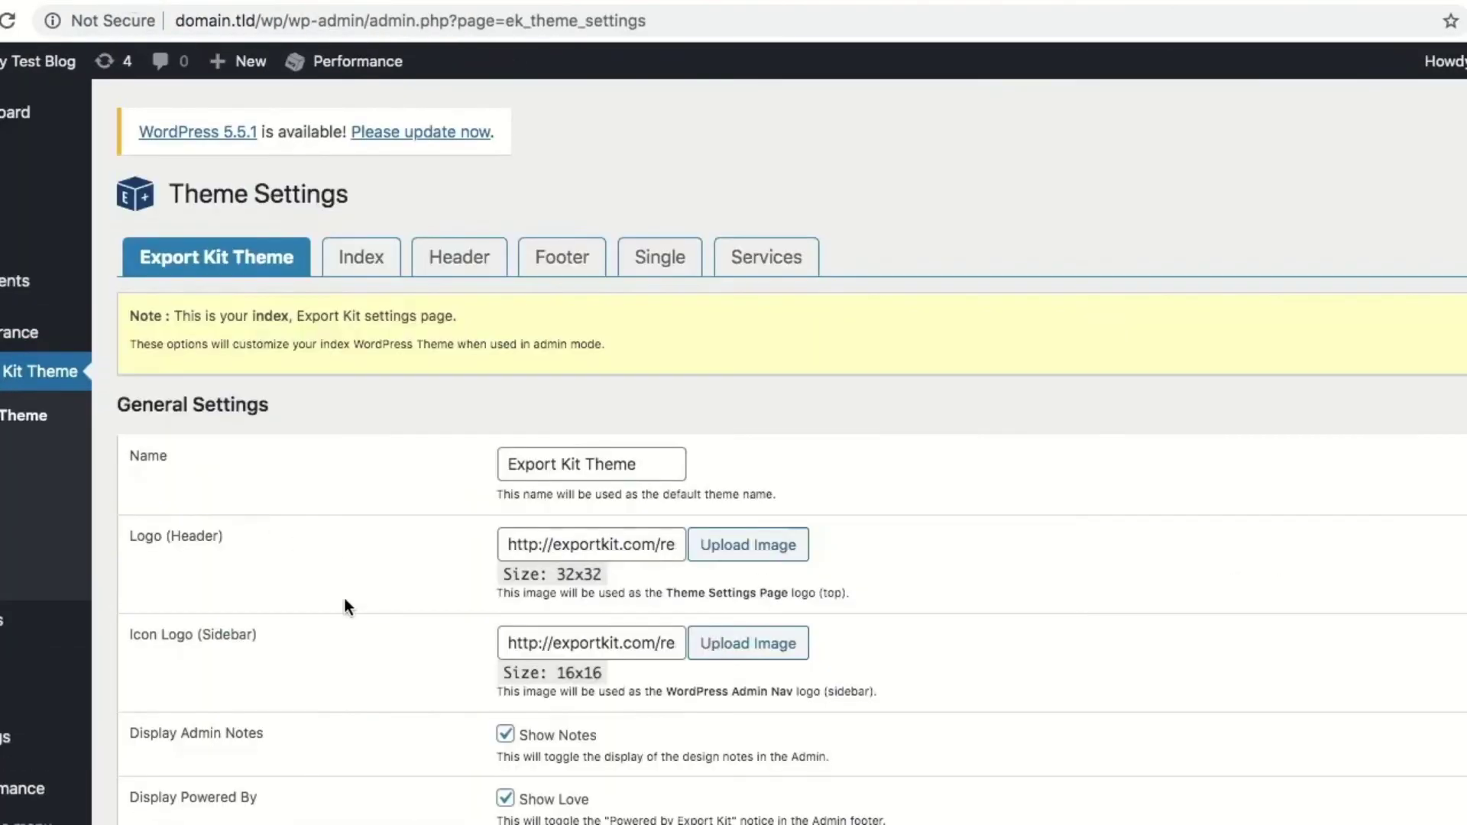
scroll(344, 598, "down", 15)
left_click(585, 678)
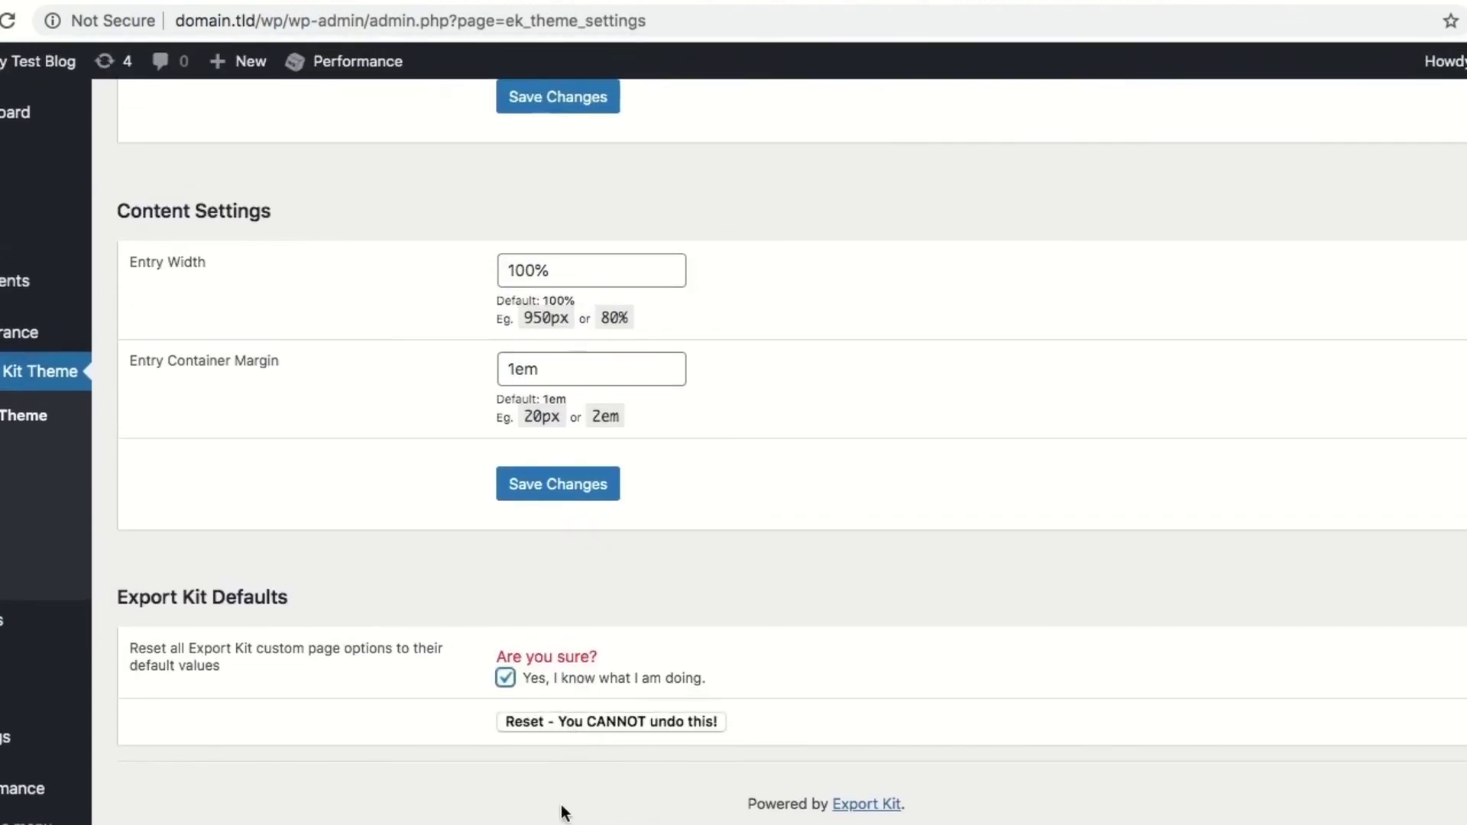
left_click(504, 682)
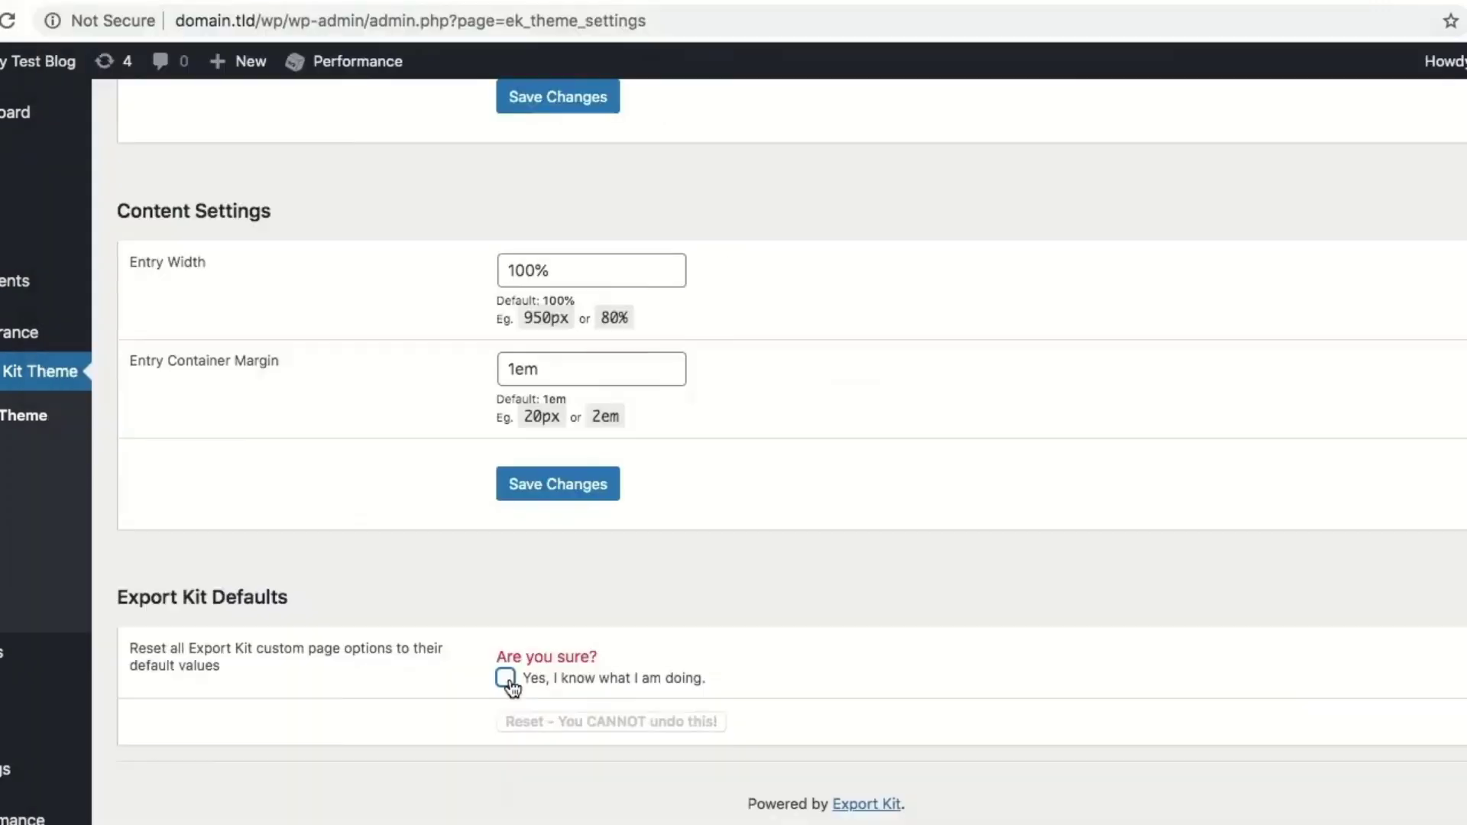
left_click(506, 680)
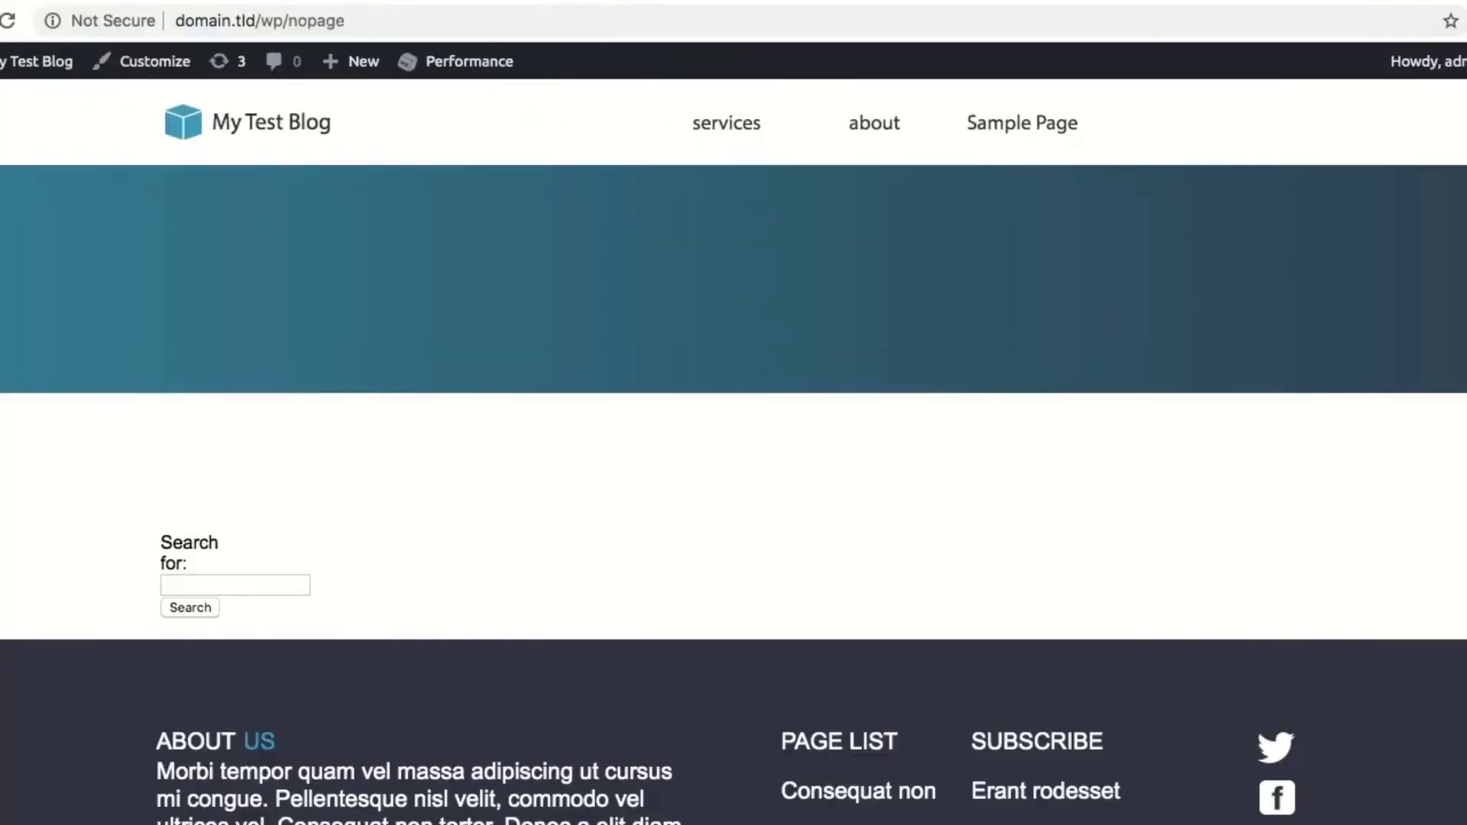
left_click(9, 21)
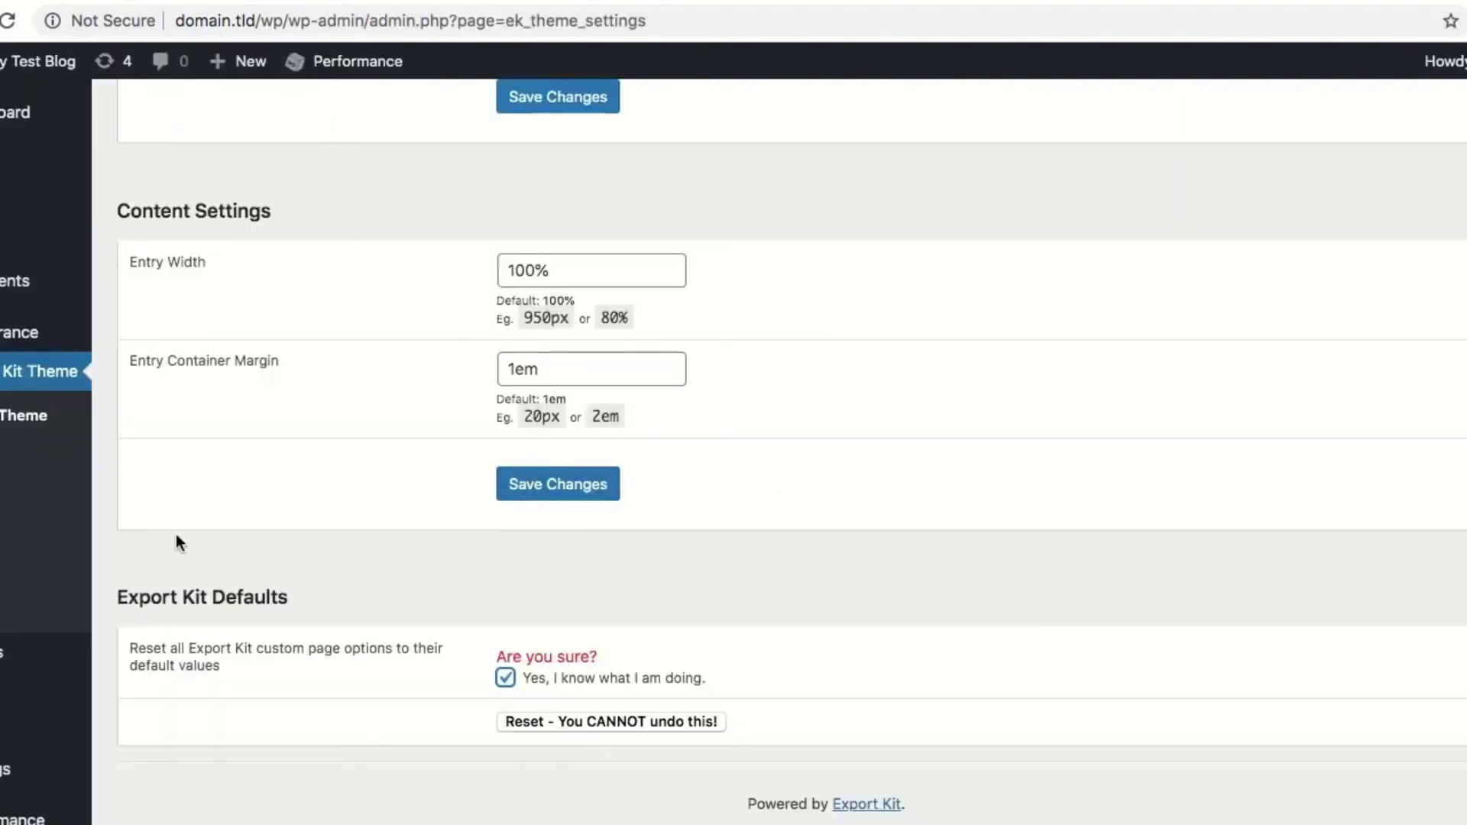
Set the 404 header's title to "there is no spoon" in the Export Kit 404 settings, save, and return to the 404 page
left_click(7, 587)
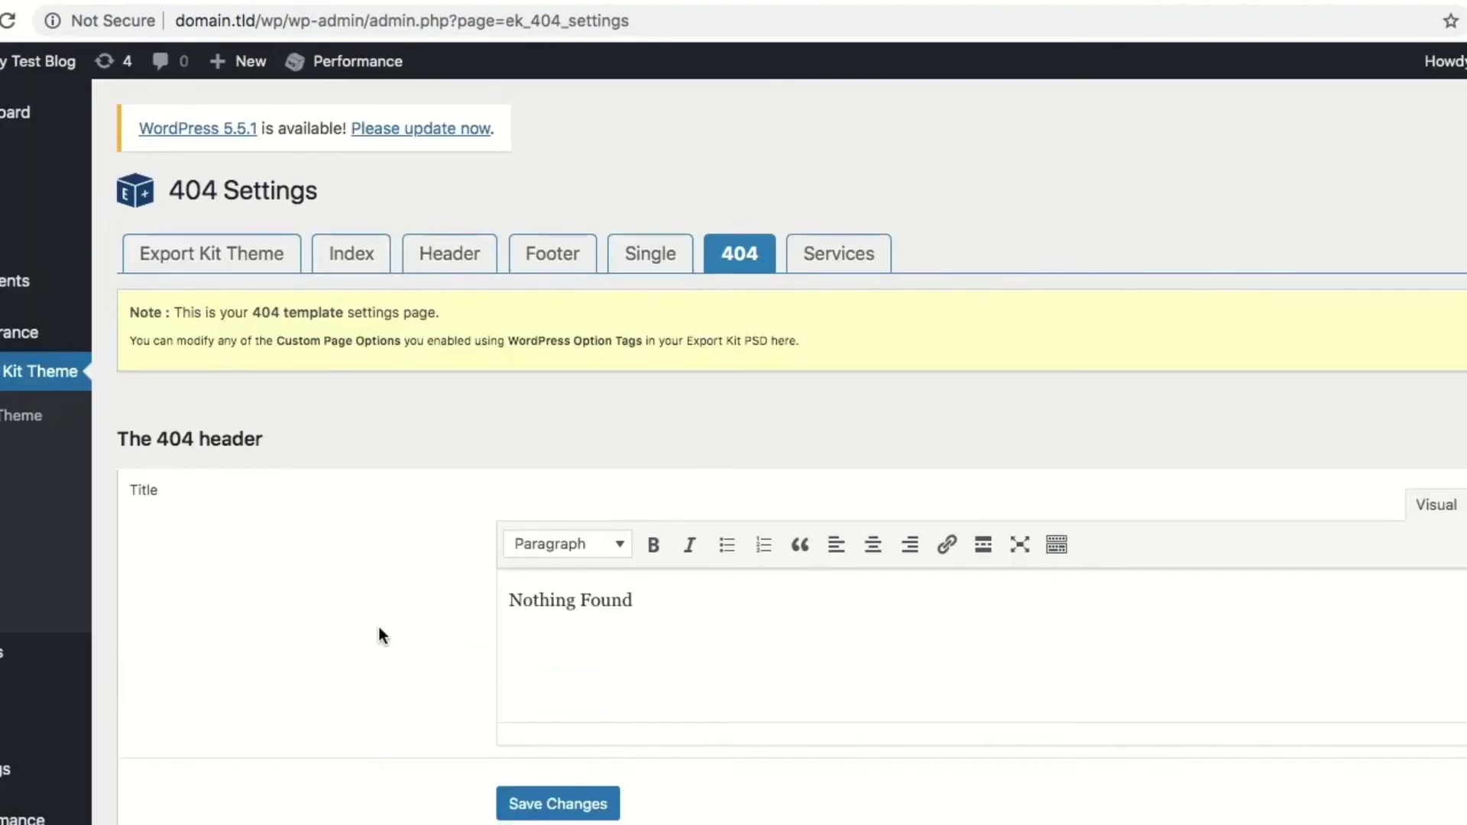
scroll(379, 626, "down", 2)
left_click_drag(677, 544, 349, 493)
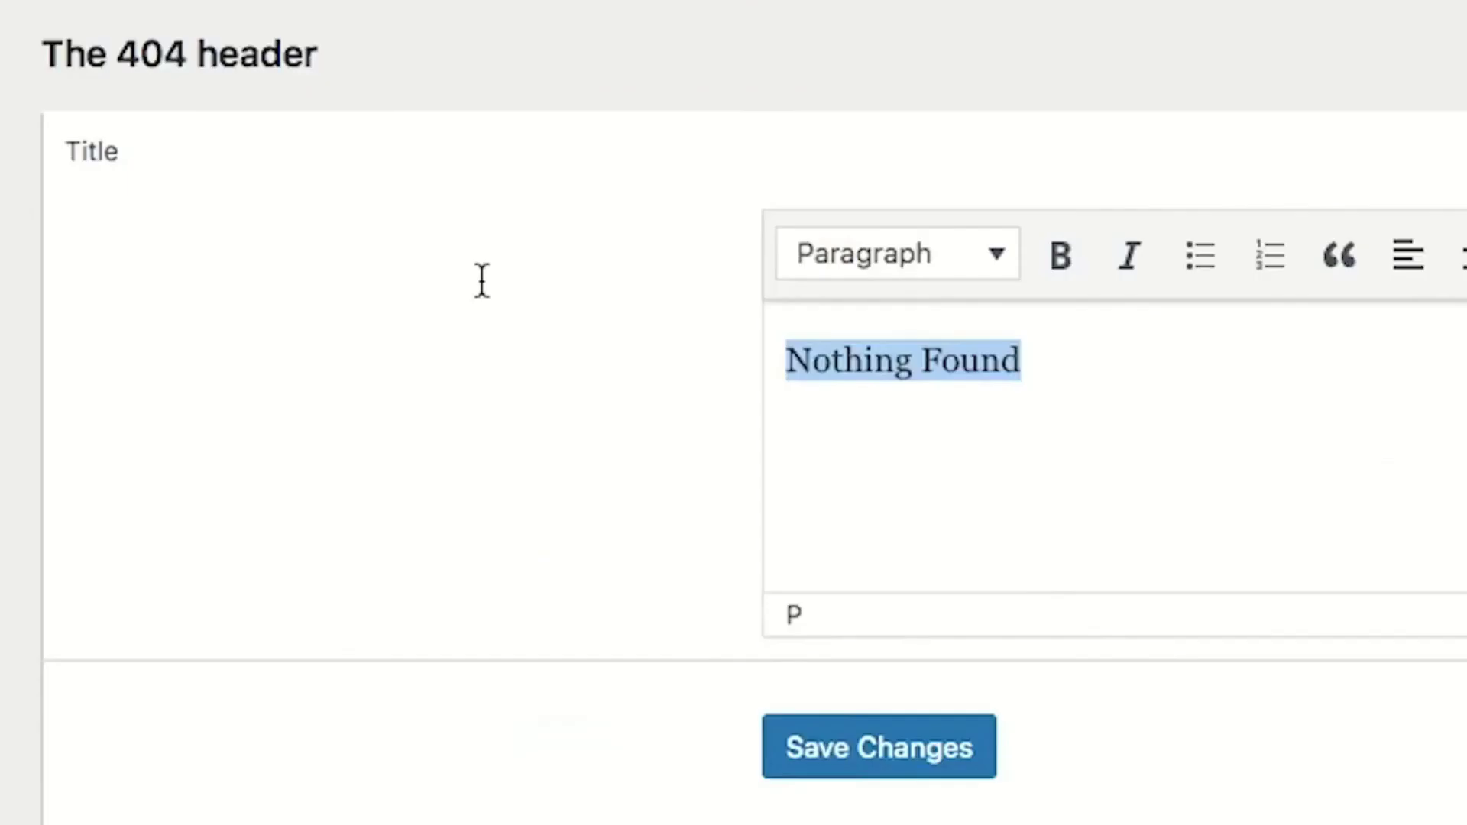
type("there ")
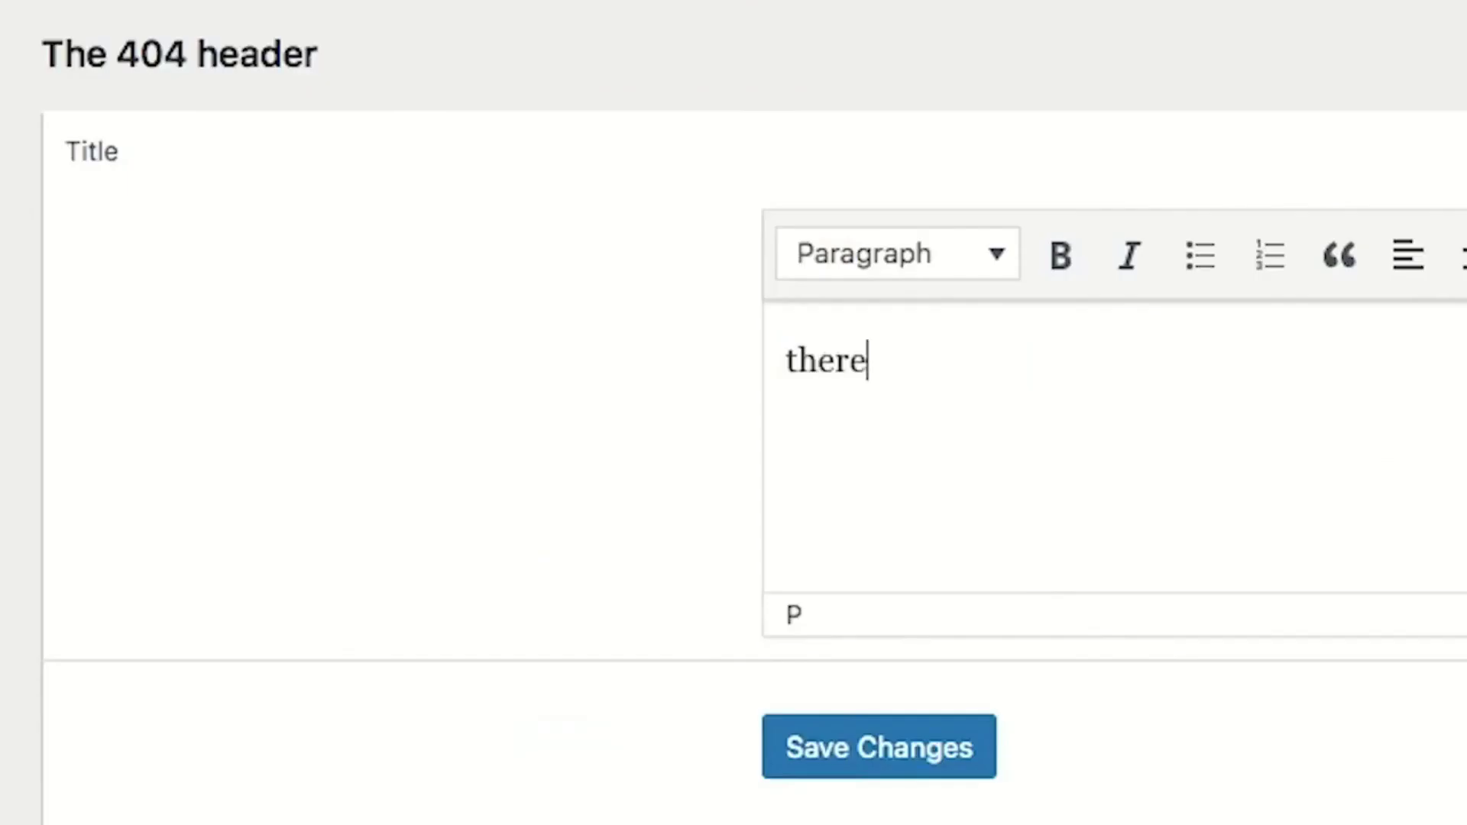
type("is no spp")
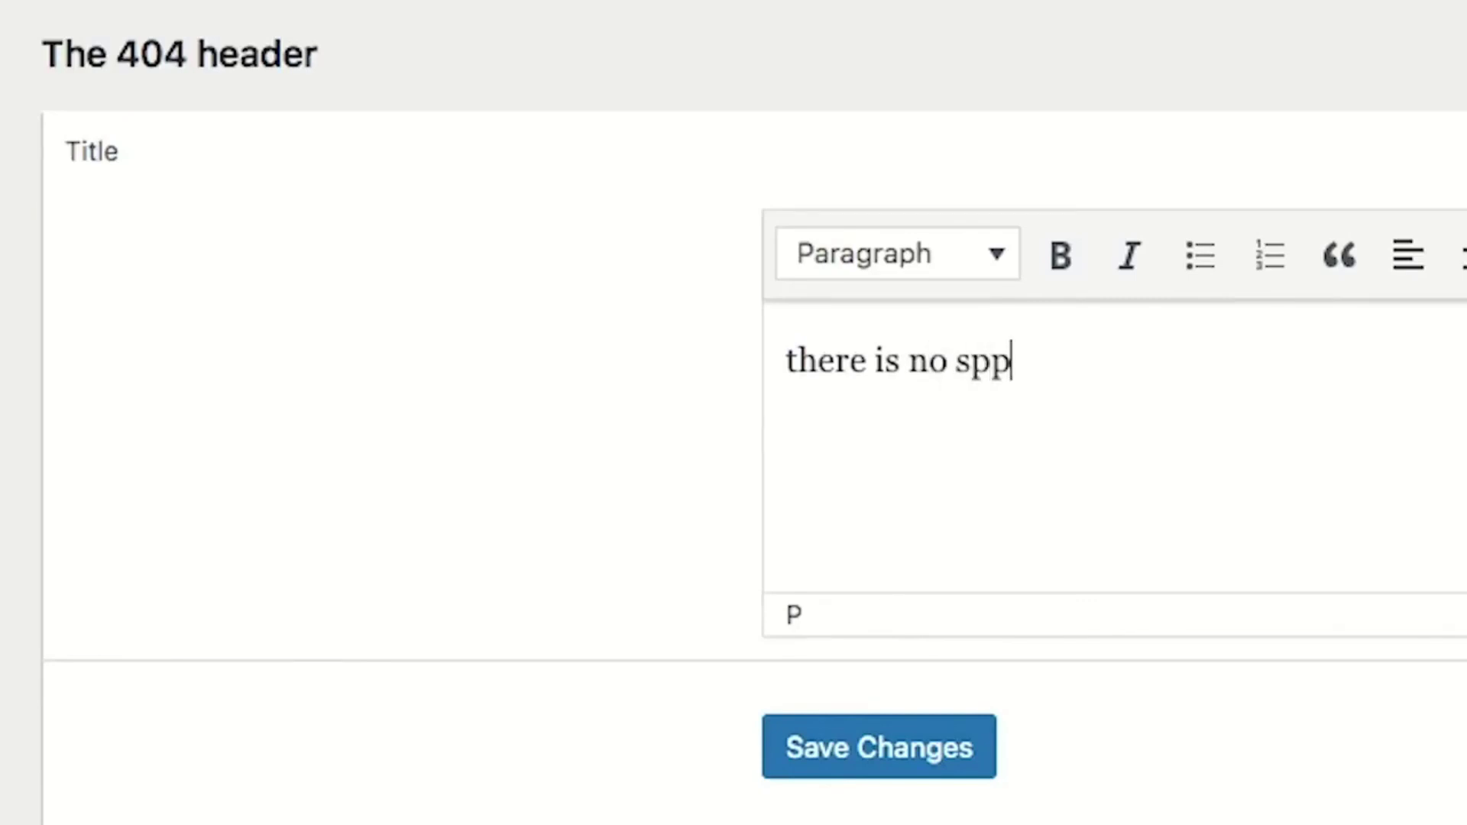
key("BackSpace")
type("oon")
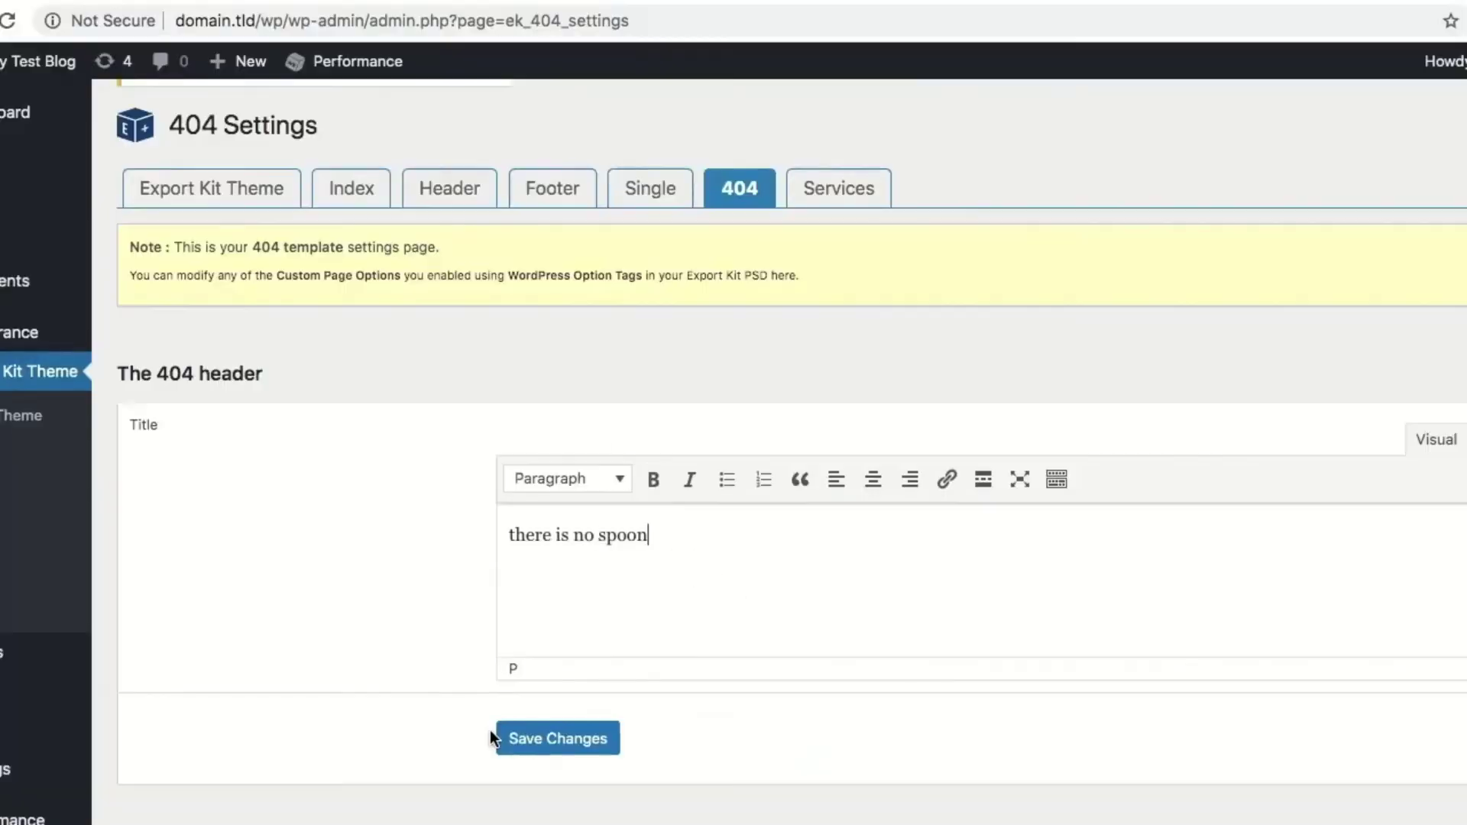
left_click(514, 739)
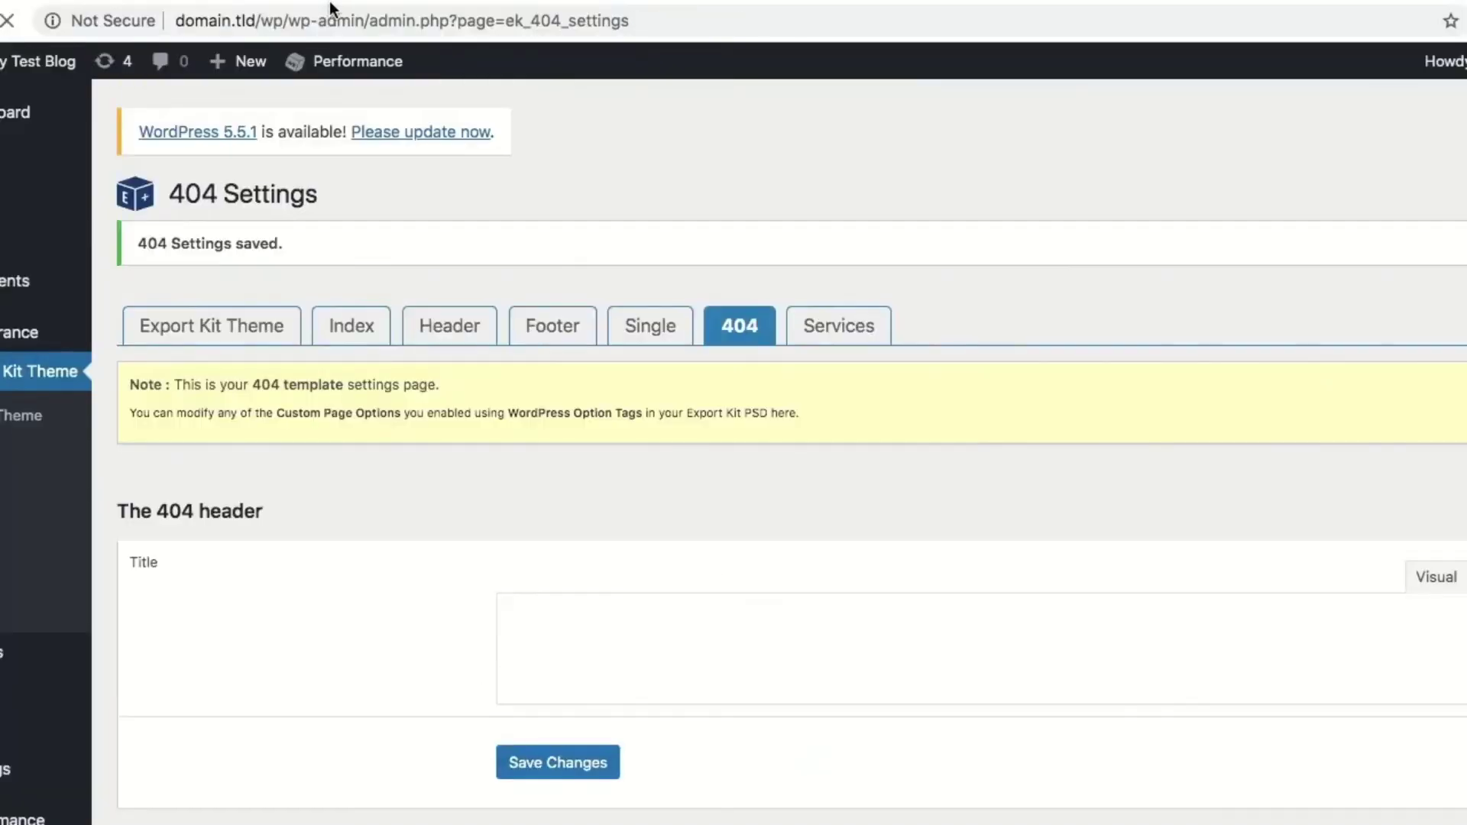
left_click(328, 1)
Return to Adobe XD and examine the WordPress Theme Styles samples and their class names in the ${global} artboard
key("super+Tab")
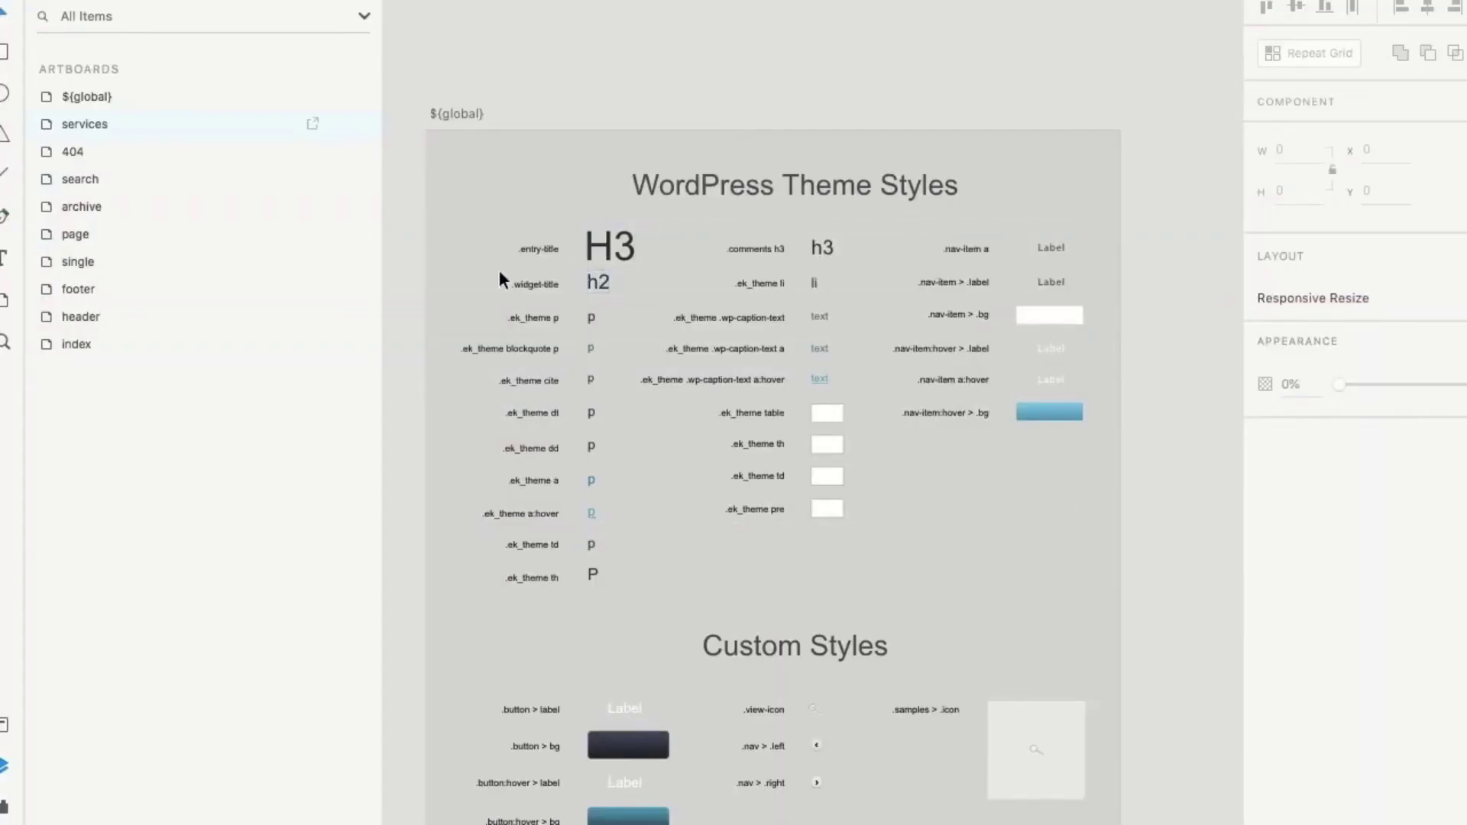
scroll(497, 279, "up", 3)
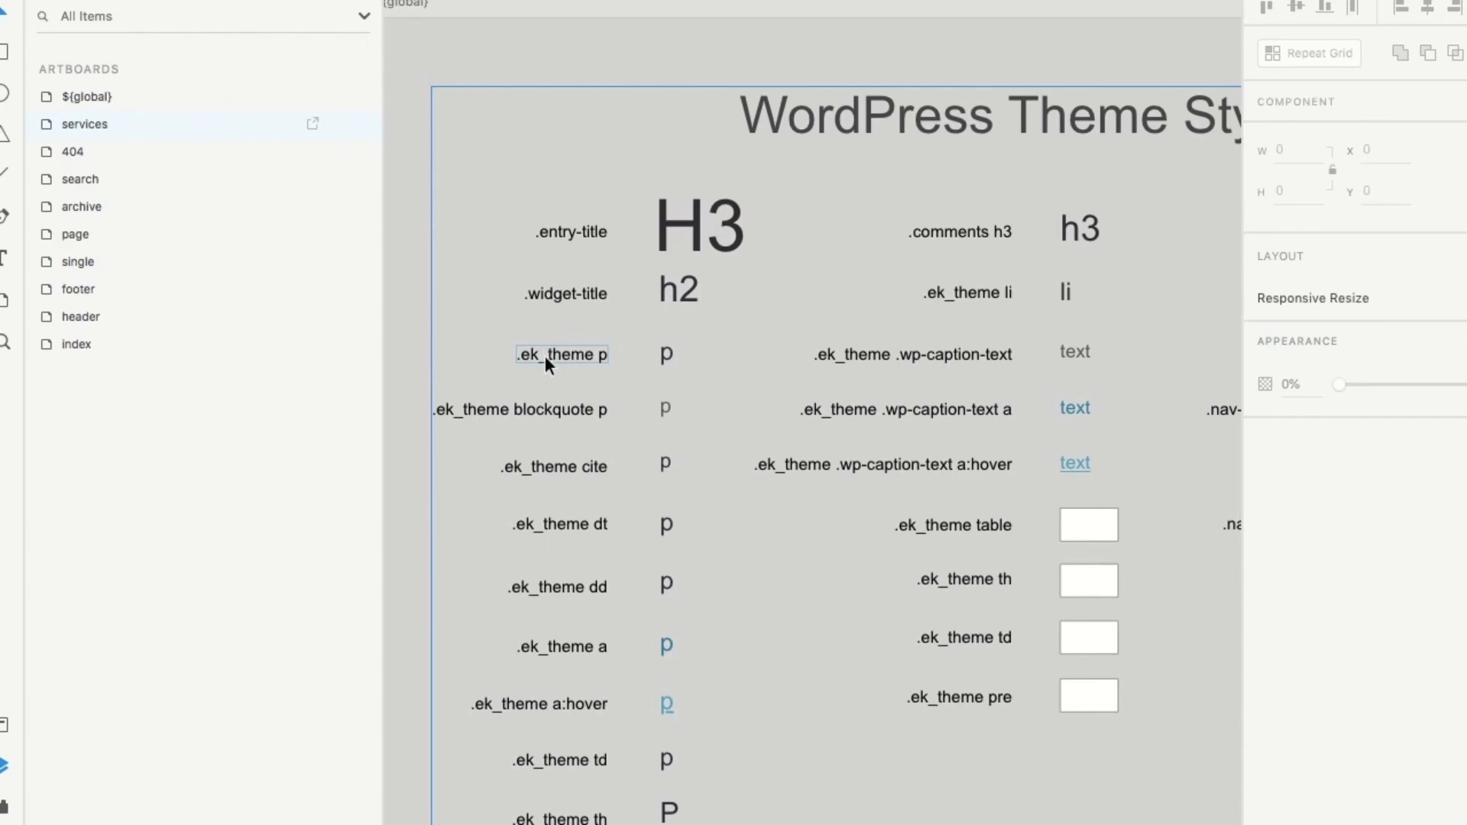
scroll(723, 357, "down", 2)
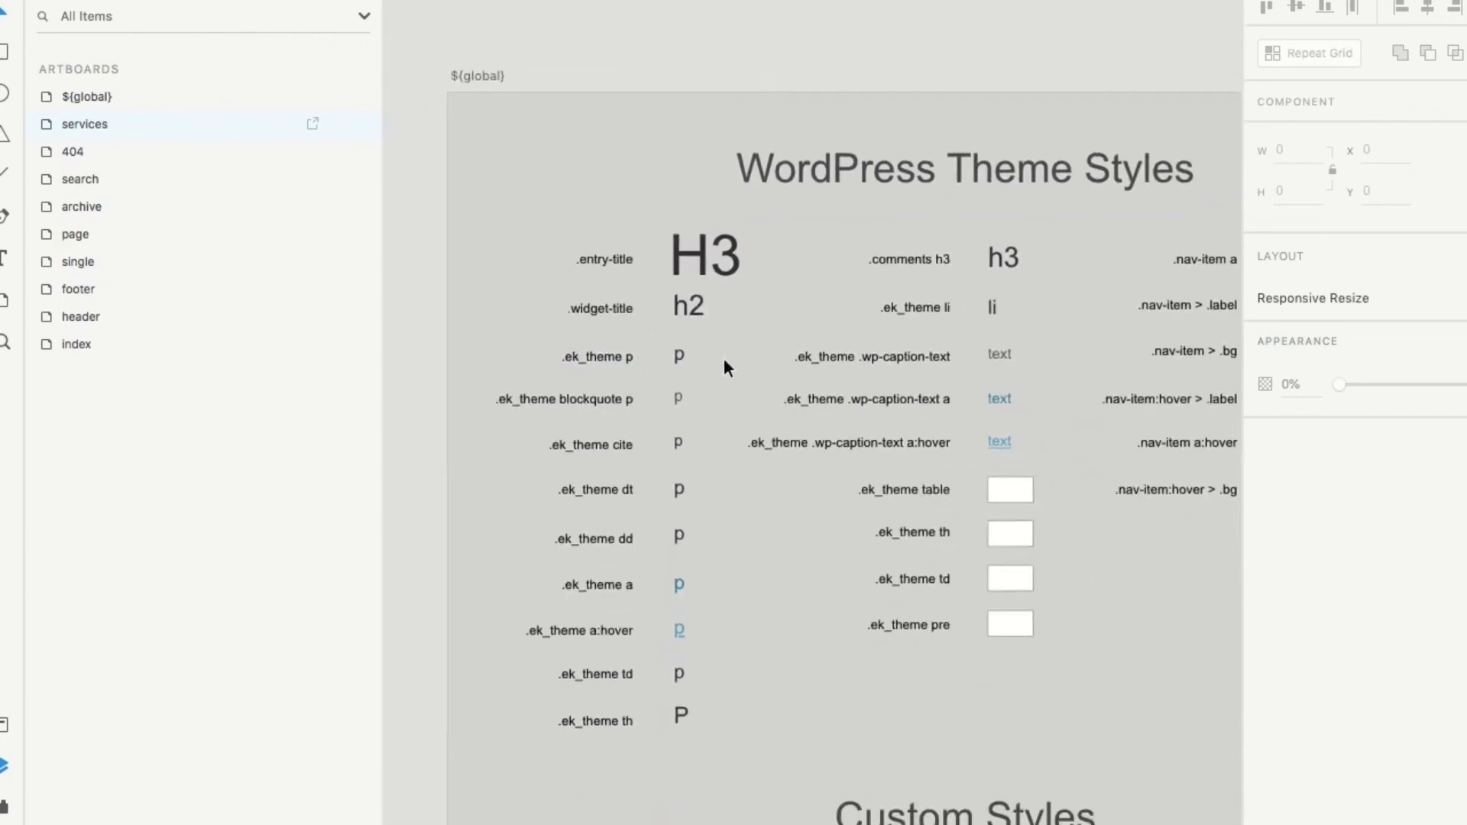
scroll(718, 357, "right", 1)
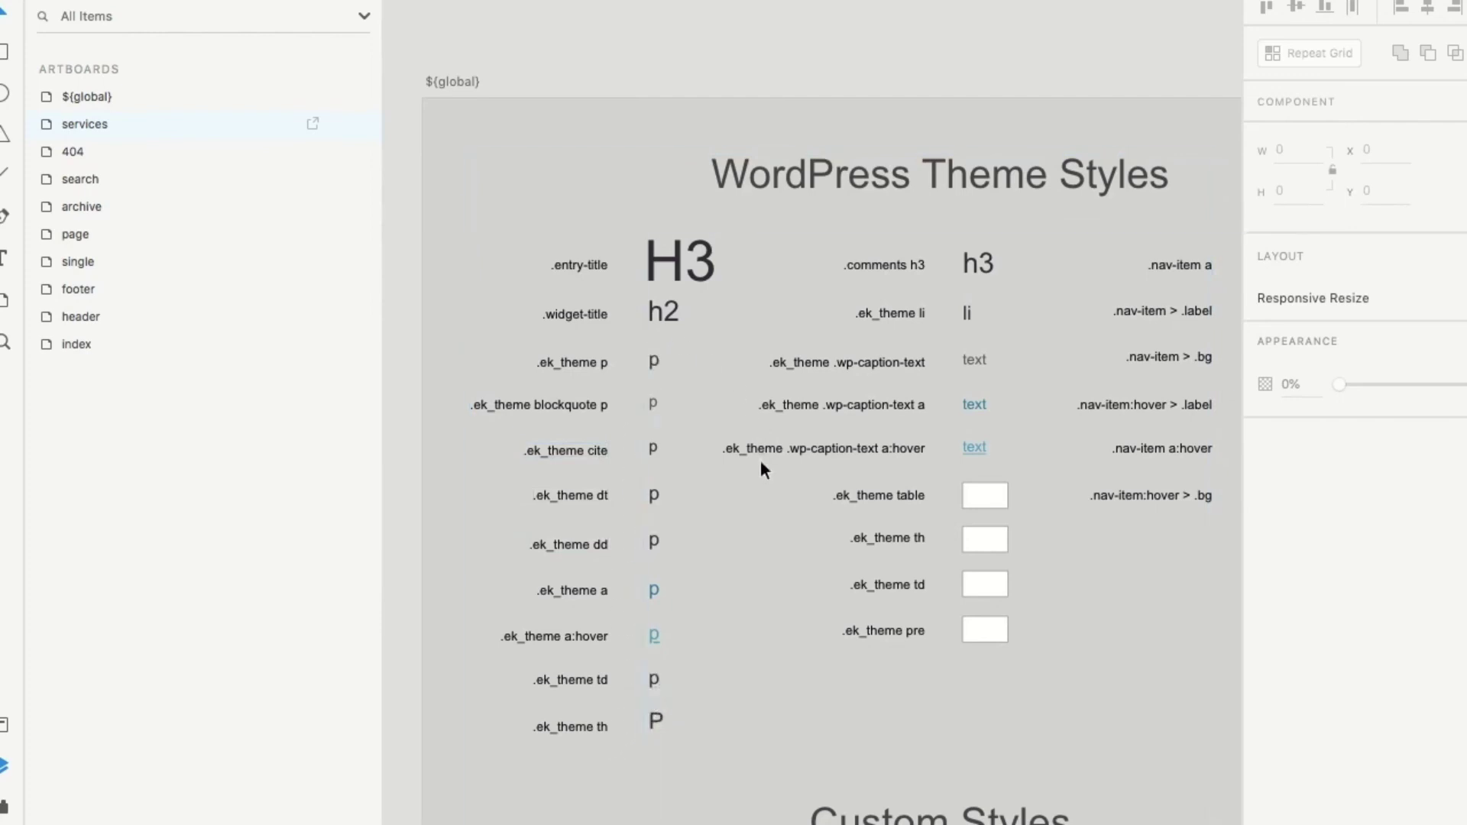
scroll(759, 460, "right", 3)
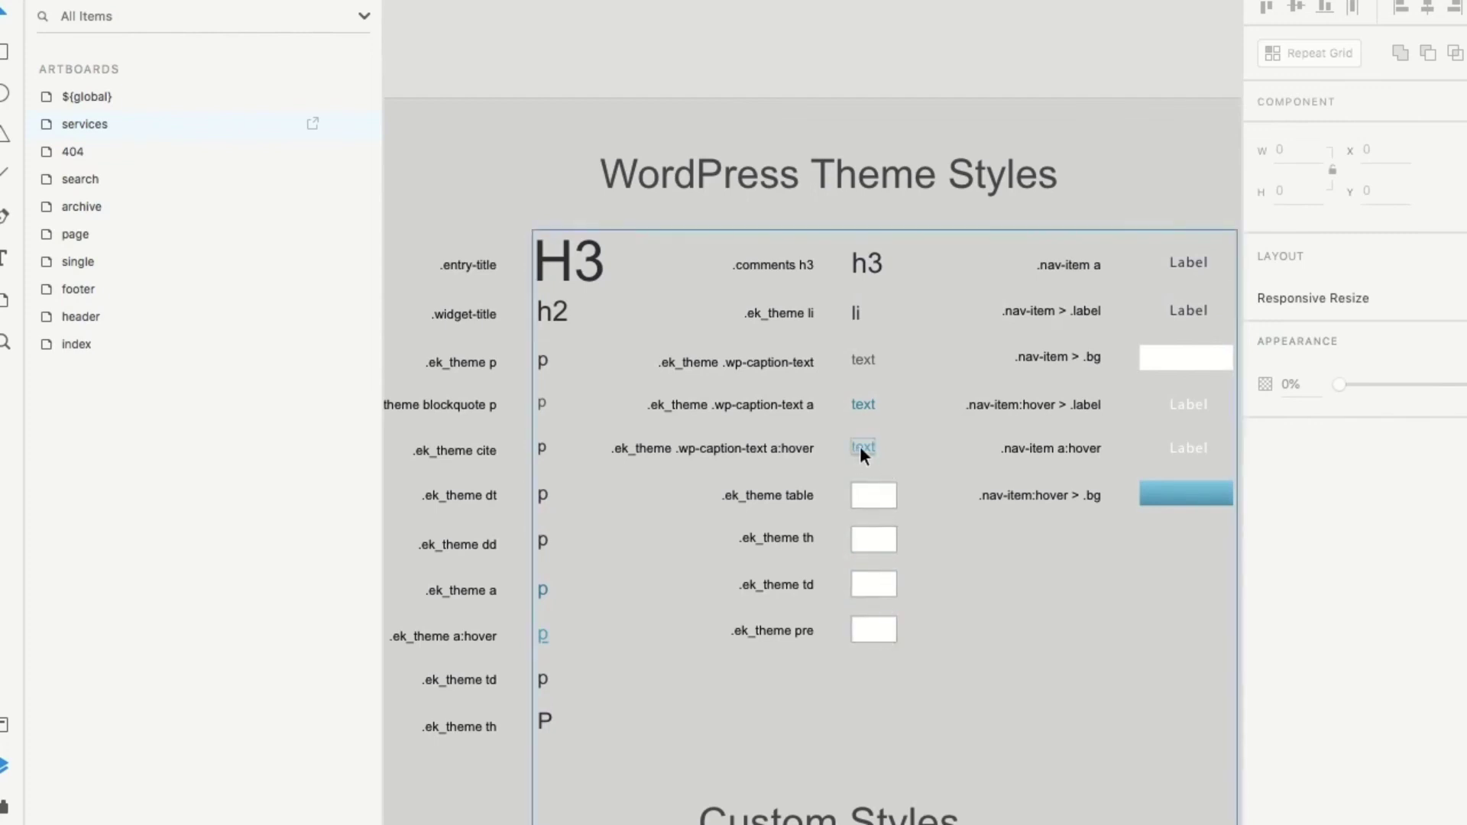
scroll(1051, 439, "down", 1)
scroll(1051, 439, "right", 1)
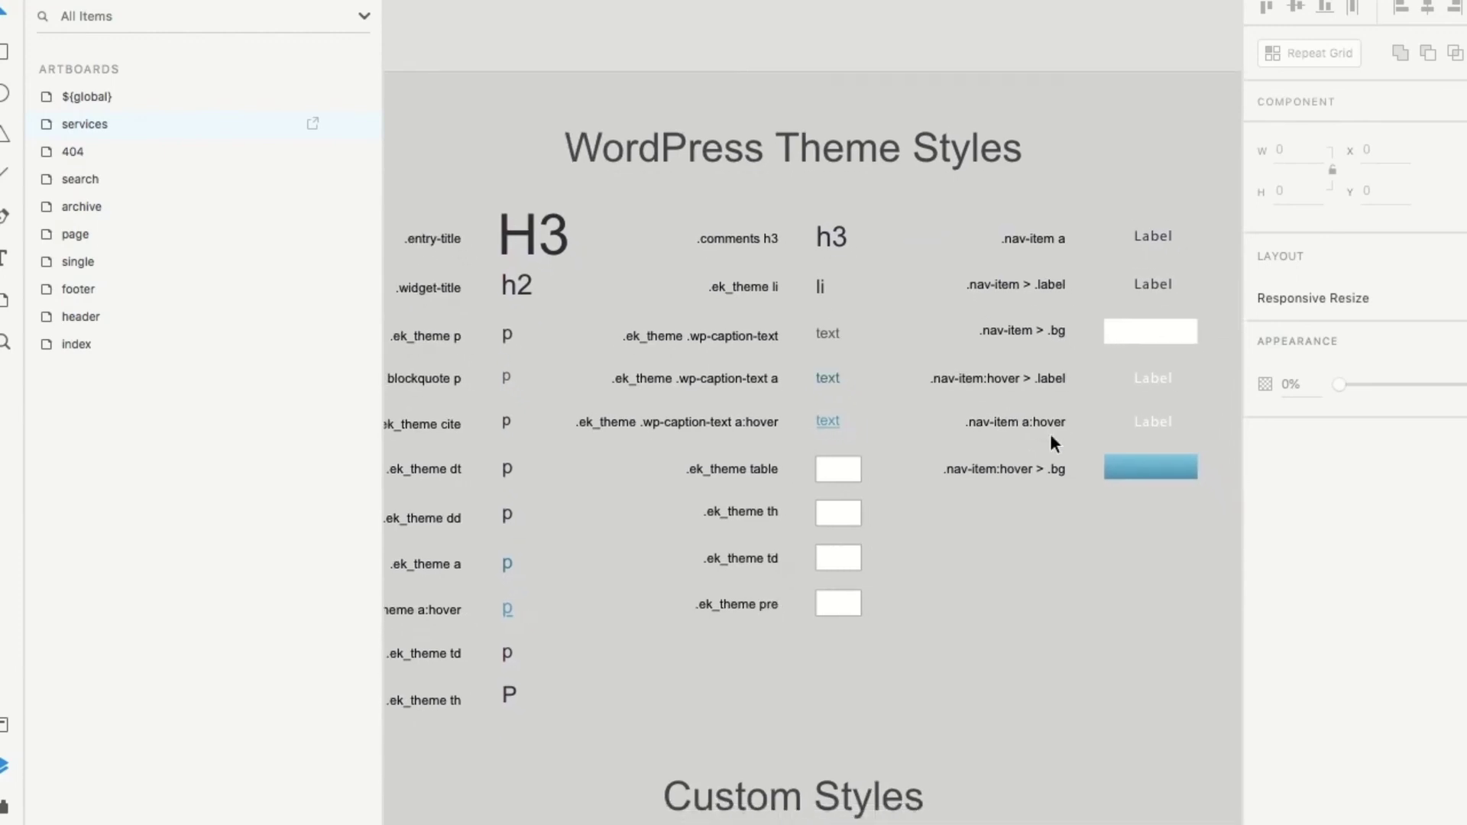
Examine the theme style labels on the ${global} artboard and locate the h2 sample's layer in the ${css|styles} group
scroll(1050, 433, "right", 1)
scroll(1050, 433, "up", 1)
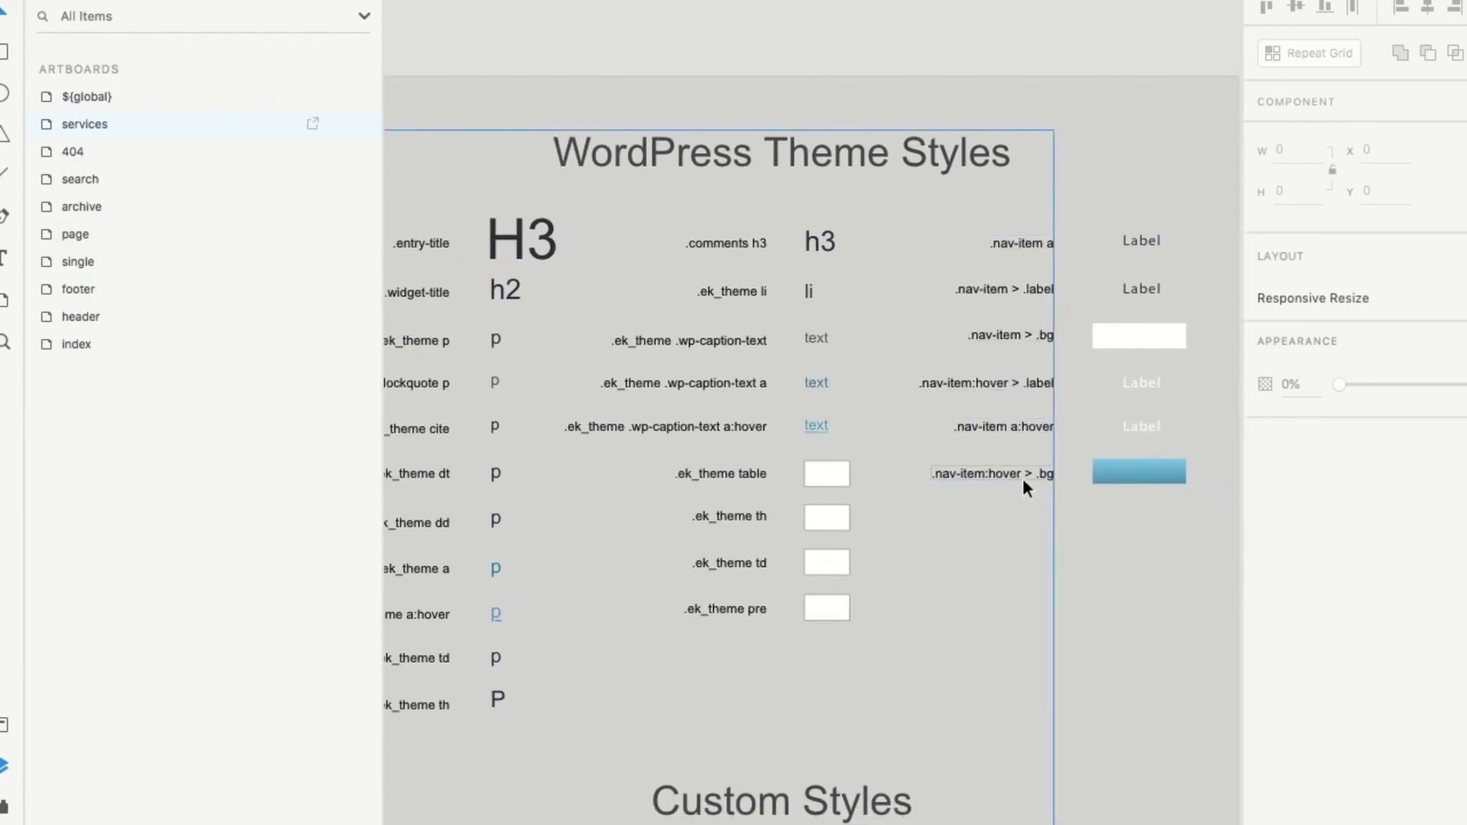
scroll(1021, 475, "down", 3)
scroll(1020, 475, "left", 1)
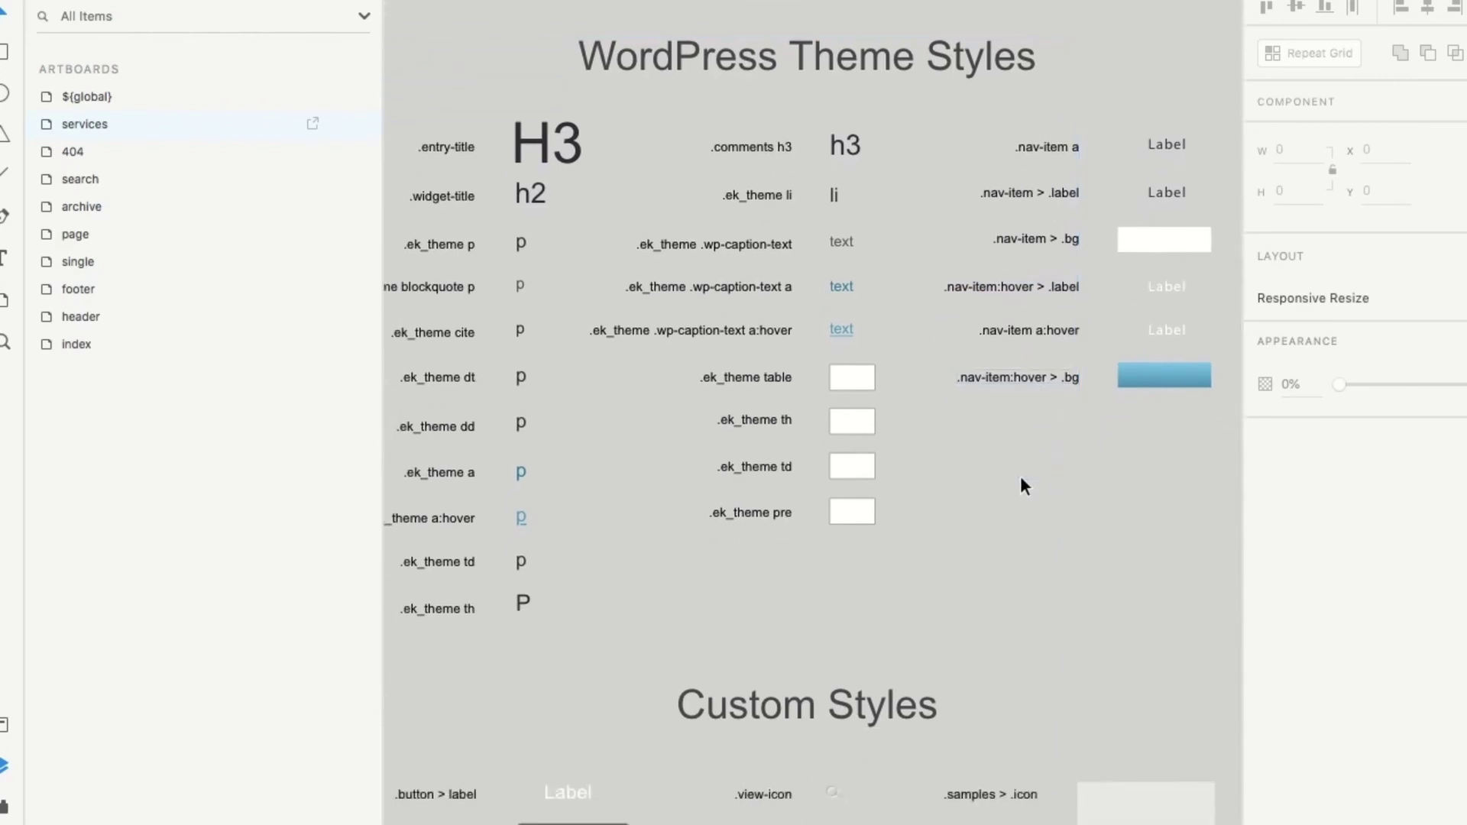
left_click(489, 202)
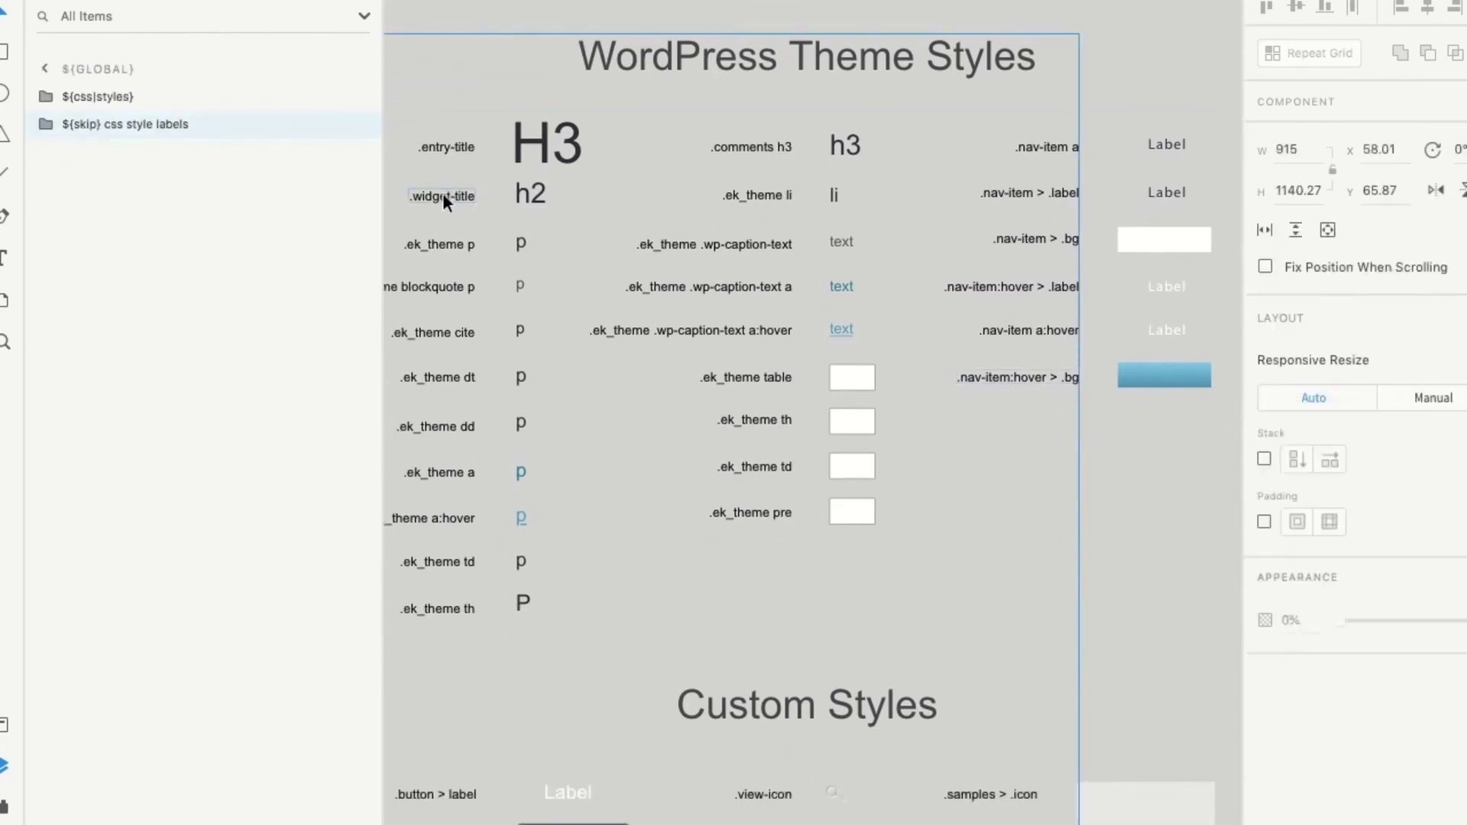
double_click(528, 197)
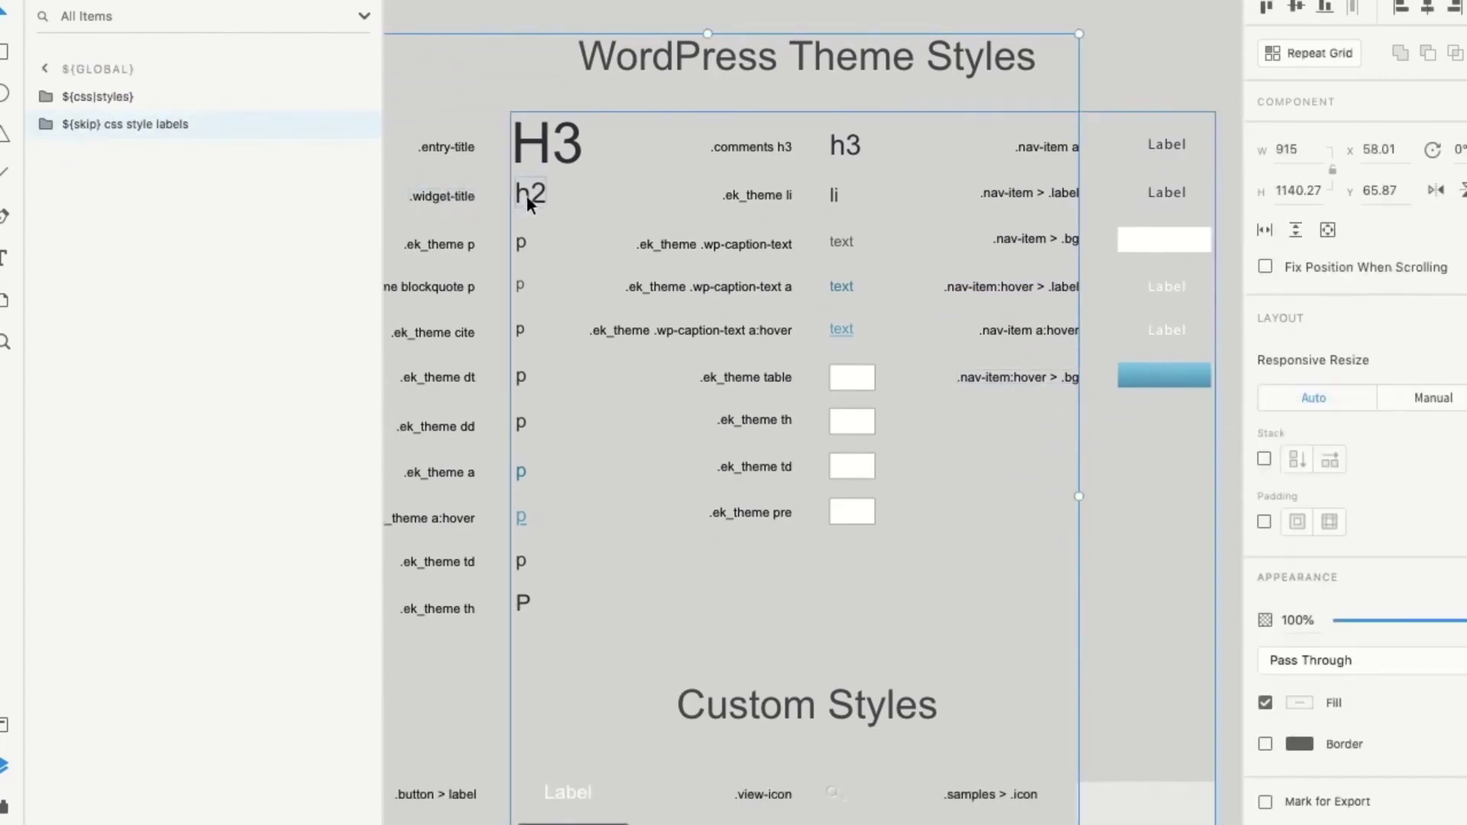
double_click(527, 197)
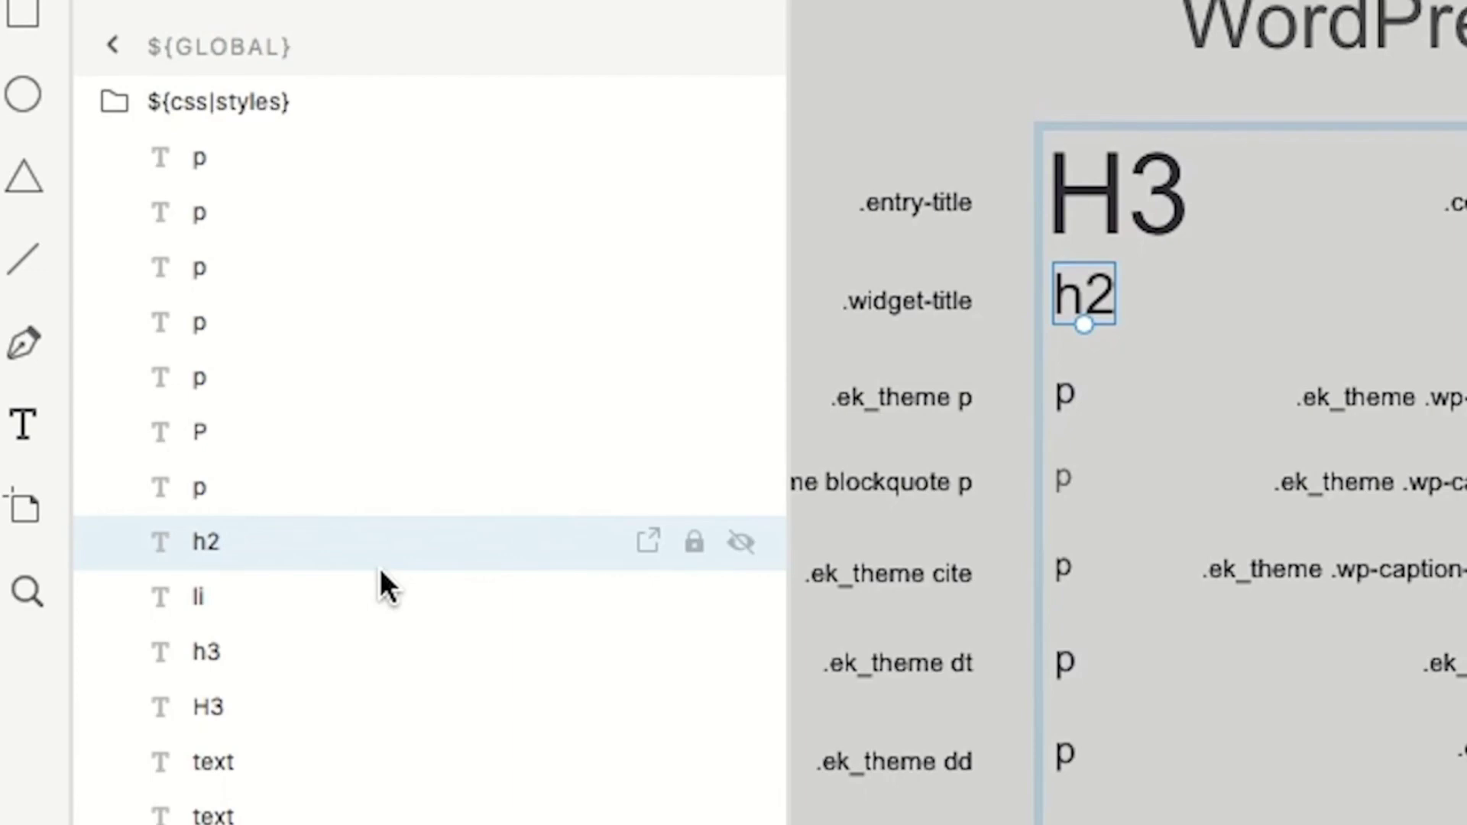
scroll(380, 573, "down", 3)
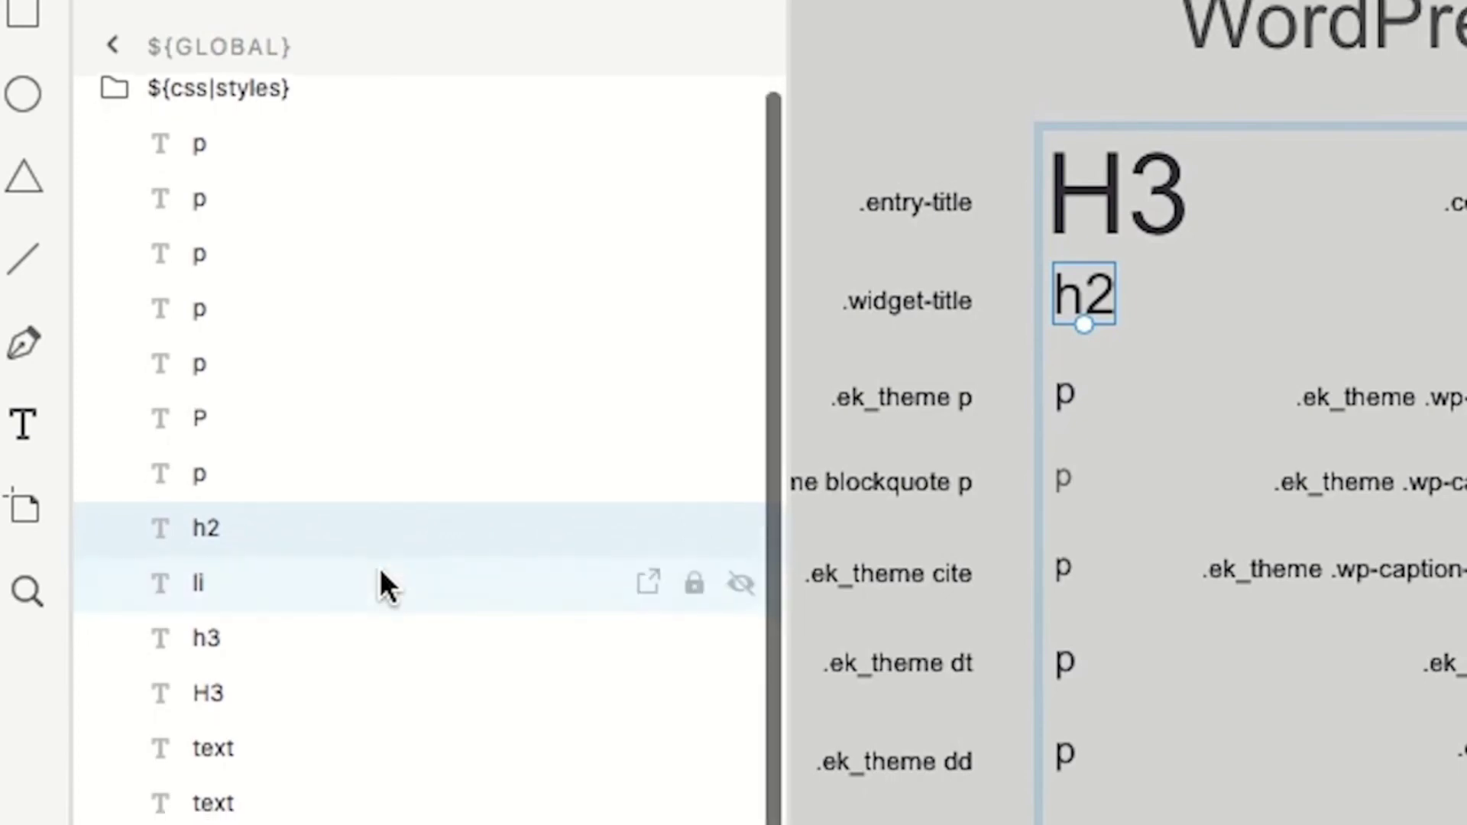
scroll(379, 568, "down", 1)
scroll(379, 567, "up", 1)
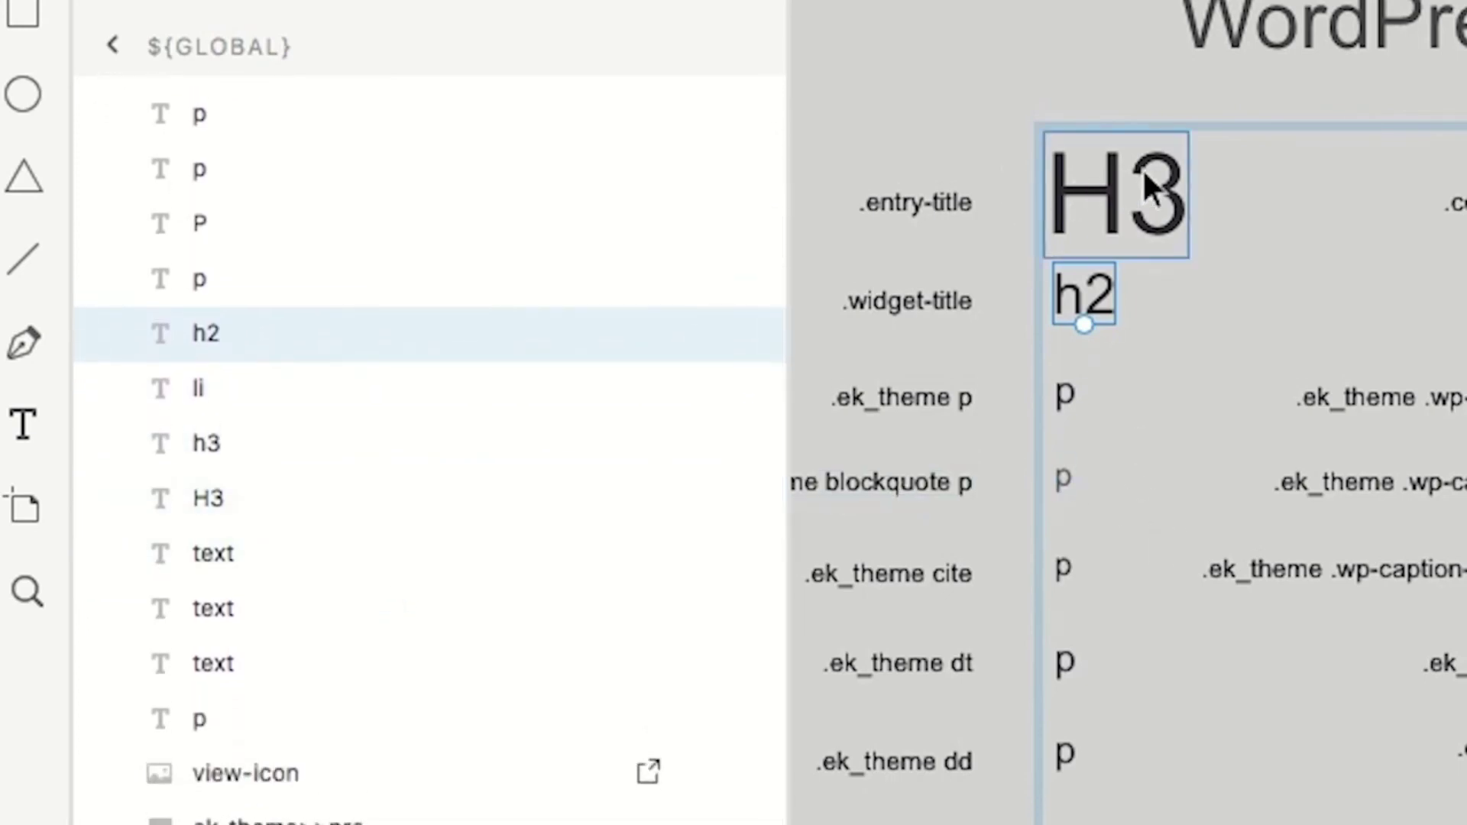
Rename the layer of the large H3 sample in the ${css|styles} group as ek_theme>>.entry-title
left_click(1150, 197)
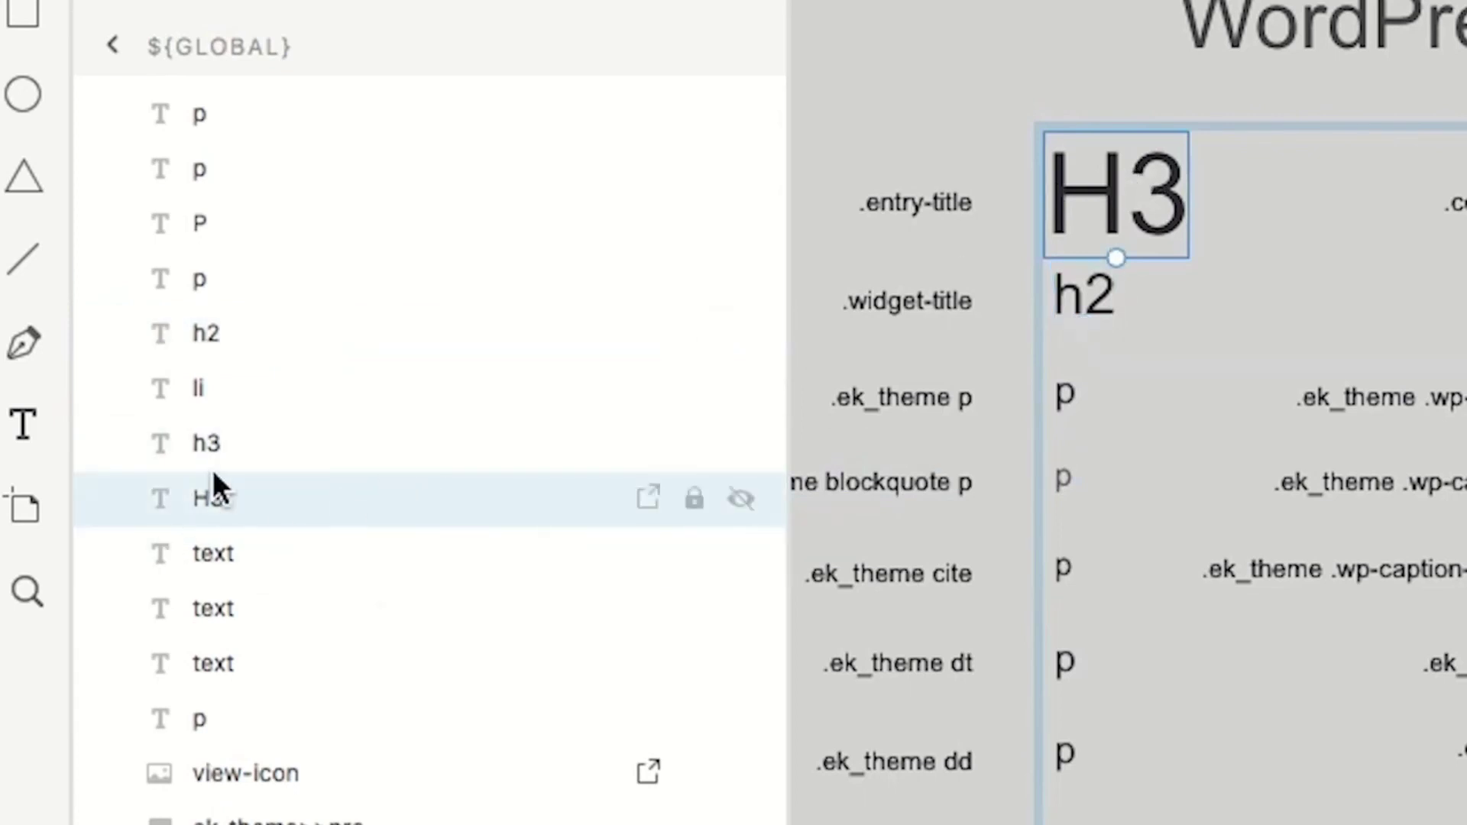
double_click(220, 501)
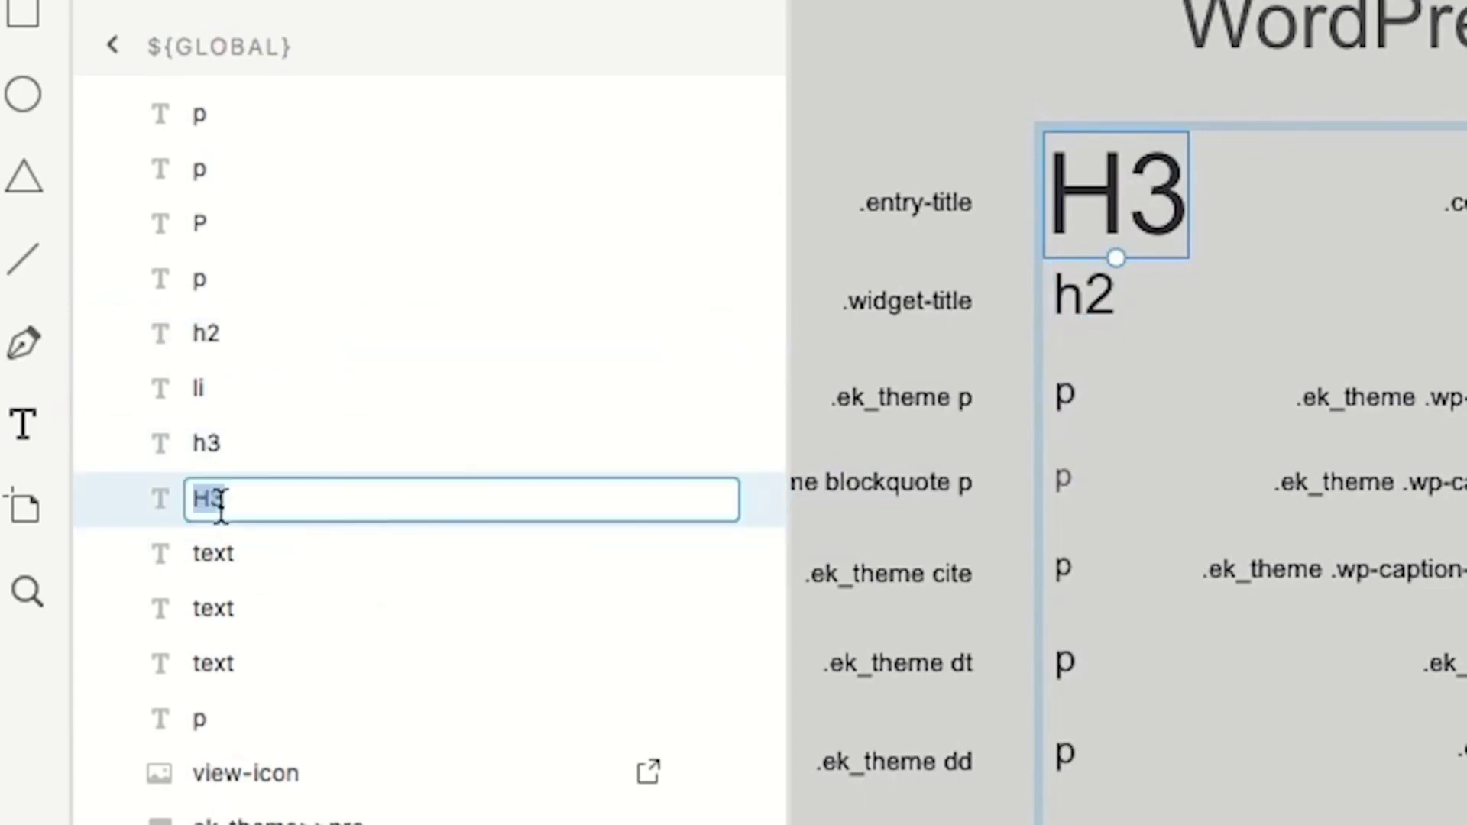
type("entry")
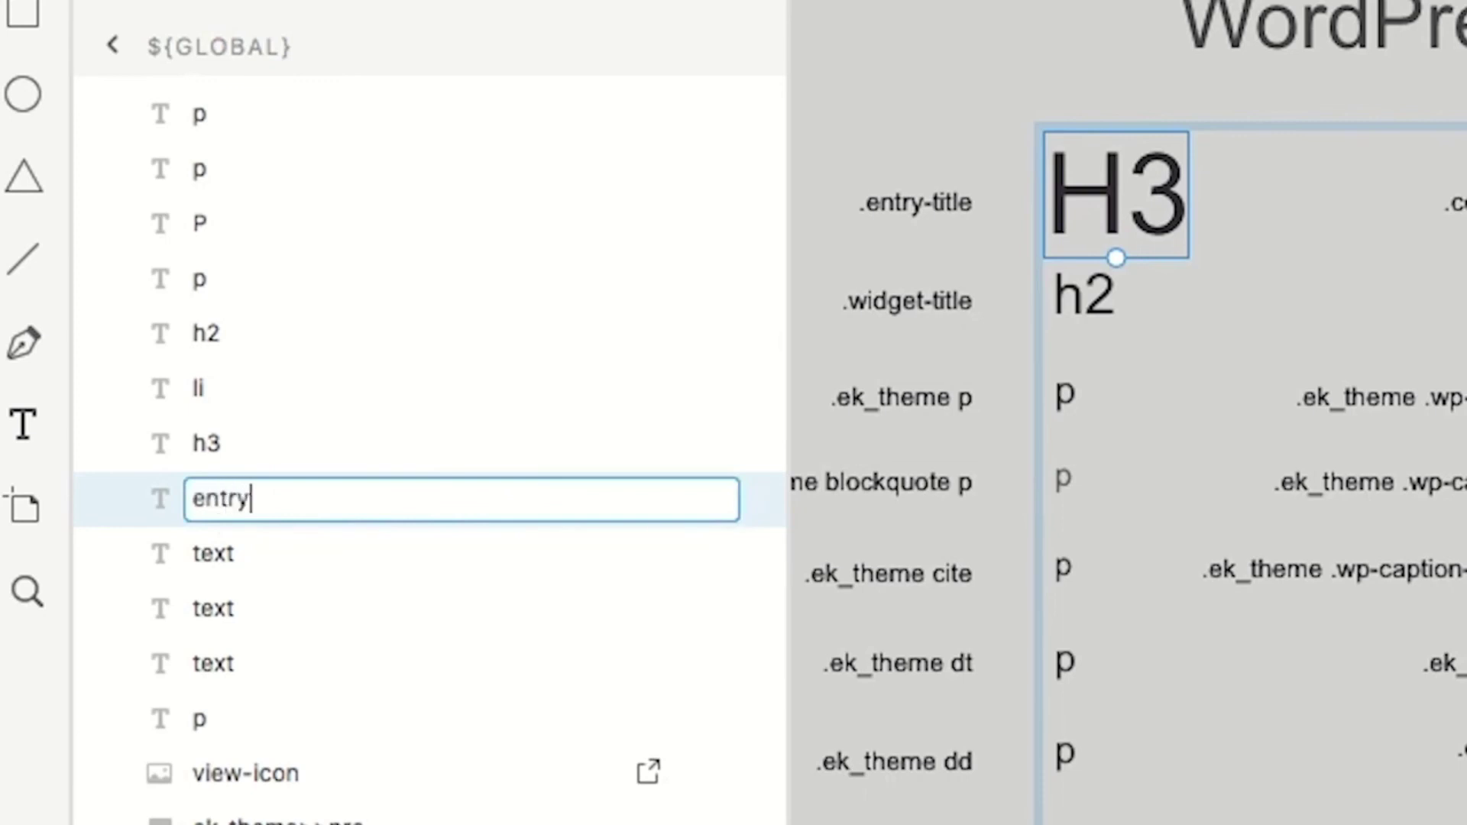
key("BackSpace")
key("BackSpace")
key("BackSpace")
key("BackSpace")
key("BackSpace")
key("BackSpace")
type("ek_theme>>.entry-title")
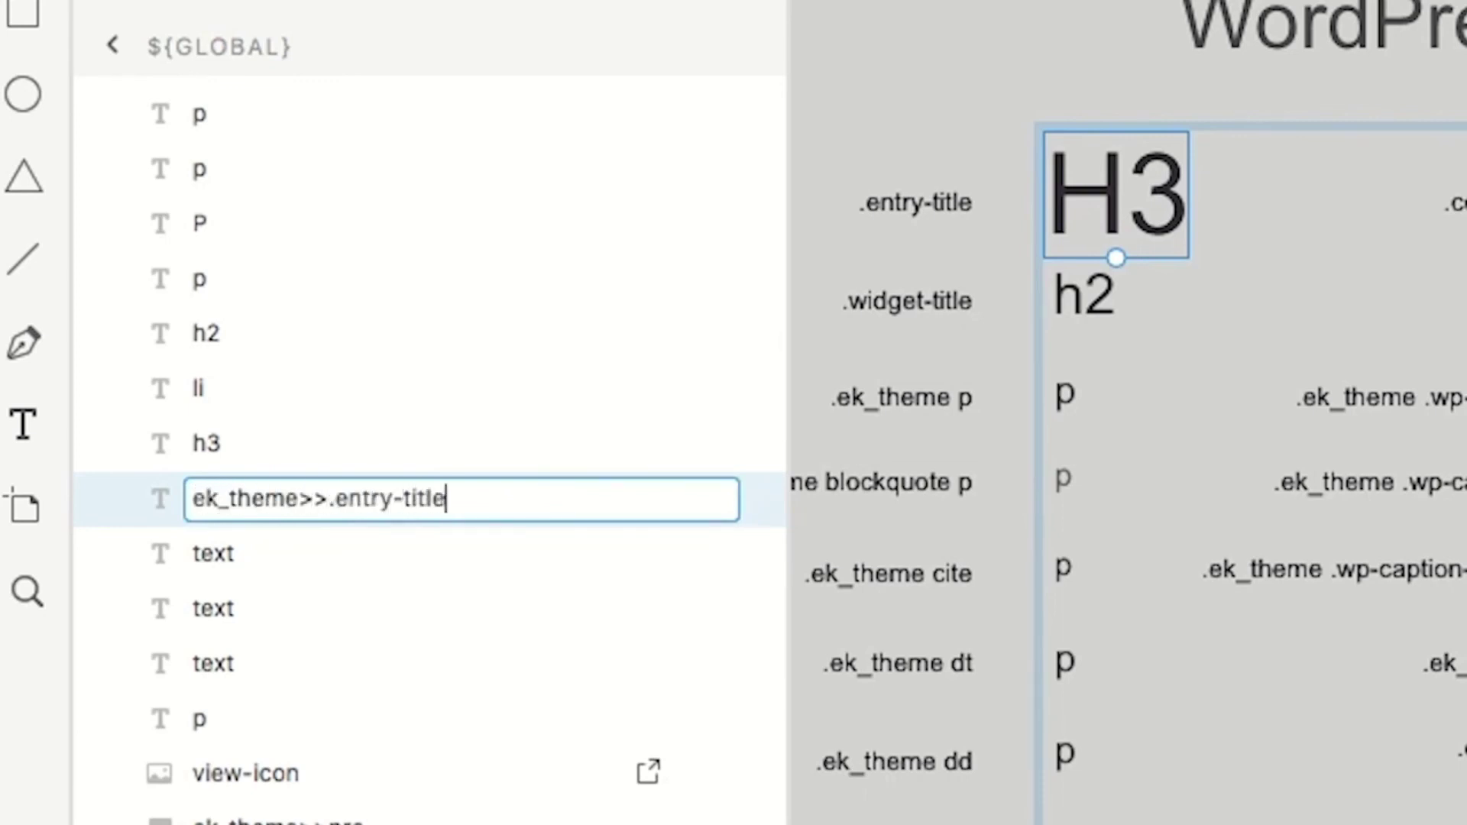
key("Return")
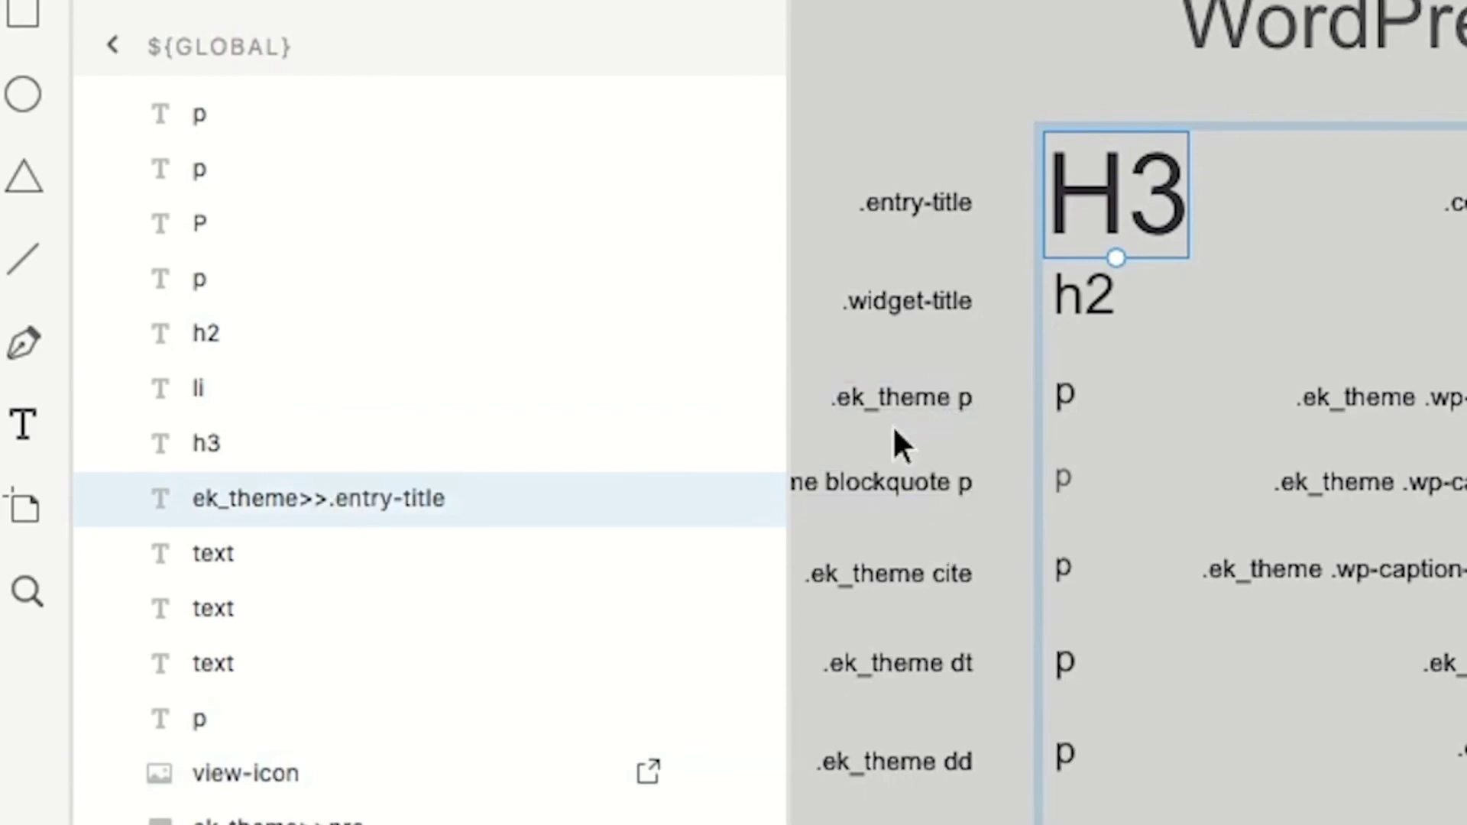
Rename the layer of the h2 sample beside the widget-title label as ek_theme>>.widget-title
left_click(1101, 299)
double_click(214, 317)
type("ek_theme>>.widget-title")
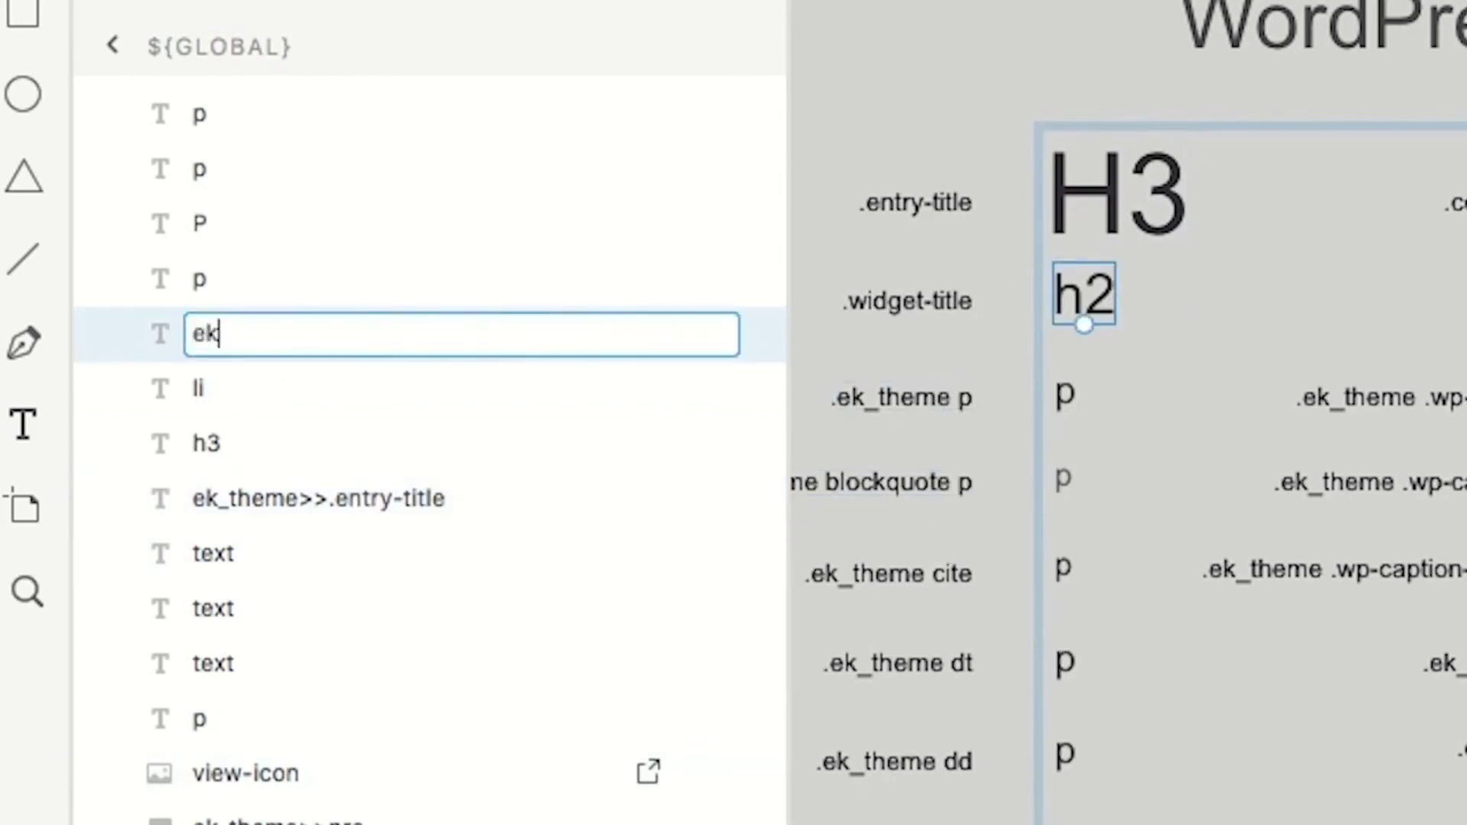
key("Return")
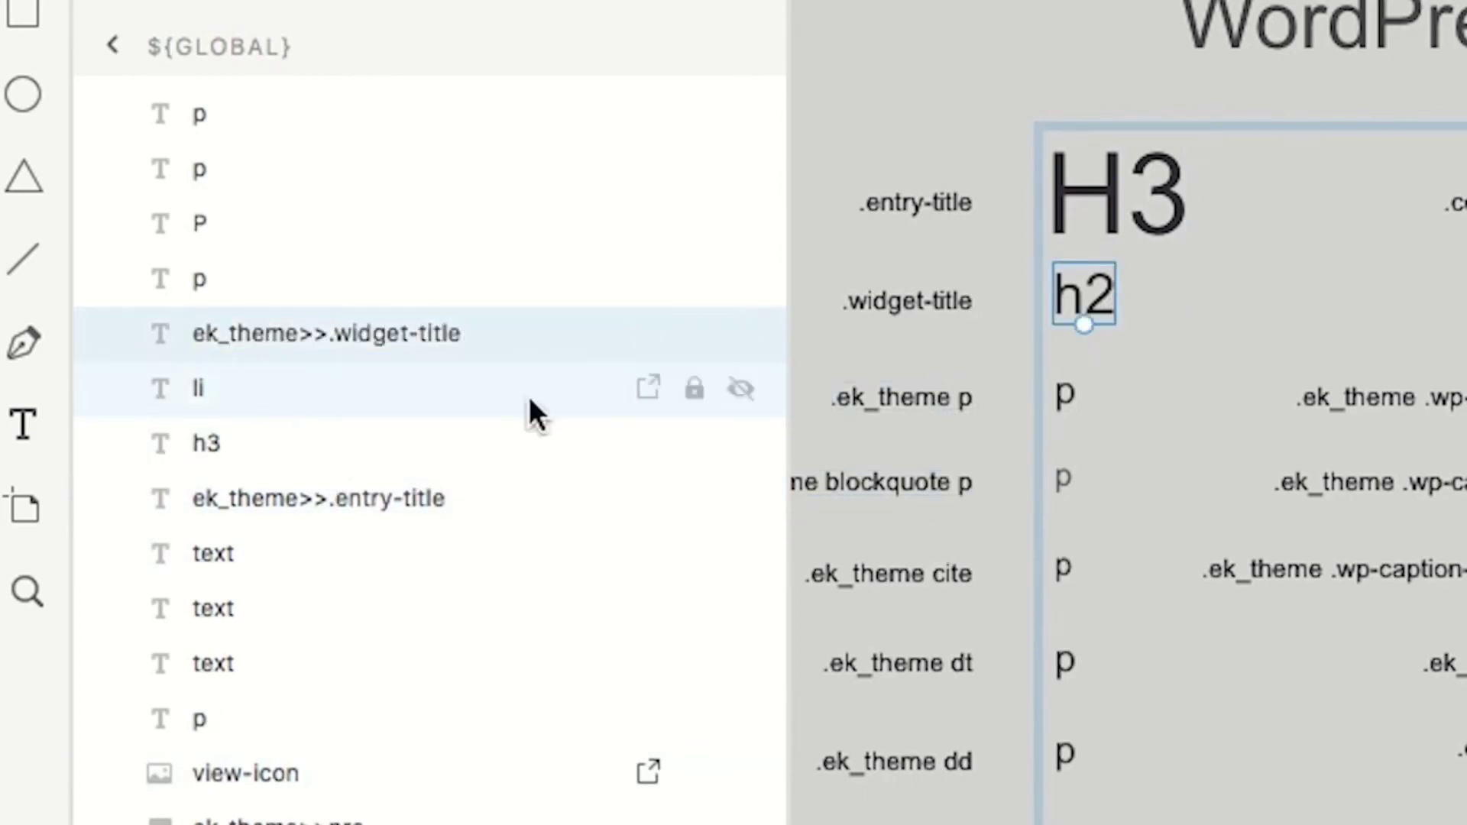
Rename the layer of the p sample beside the .ek_theme p label as ek_theme>>p
left_click(1065, 393)
double_click(199, 720)
type("ek_the")
type("me>>p")
key("Return")
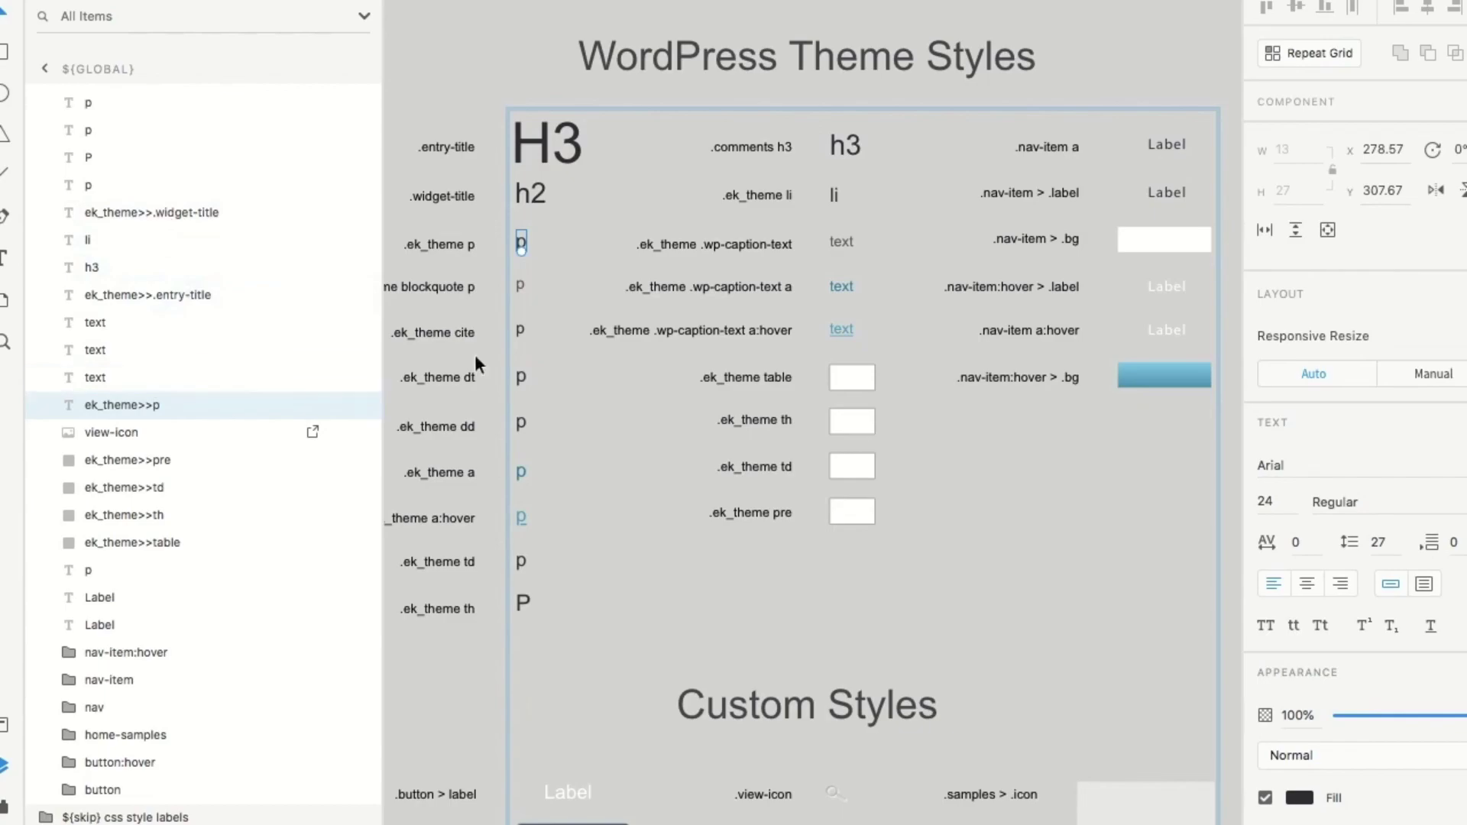
Rename the layer of the blockquote paragraph sample as ek_theme>>blockquote p
left_click(517, 289)
double_click(88, 570)
type("ek_theme>>blockquote")
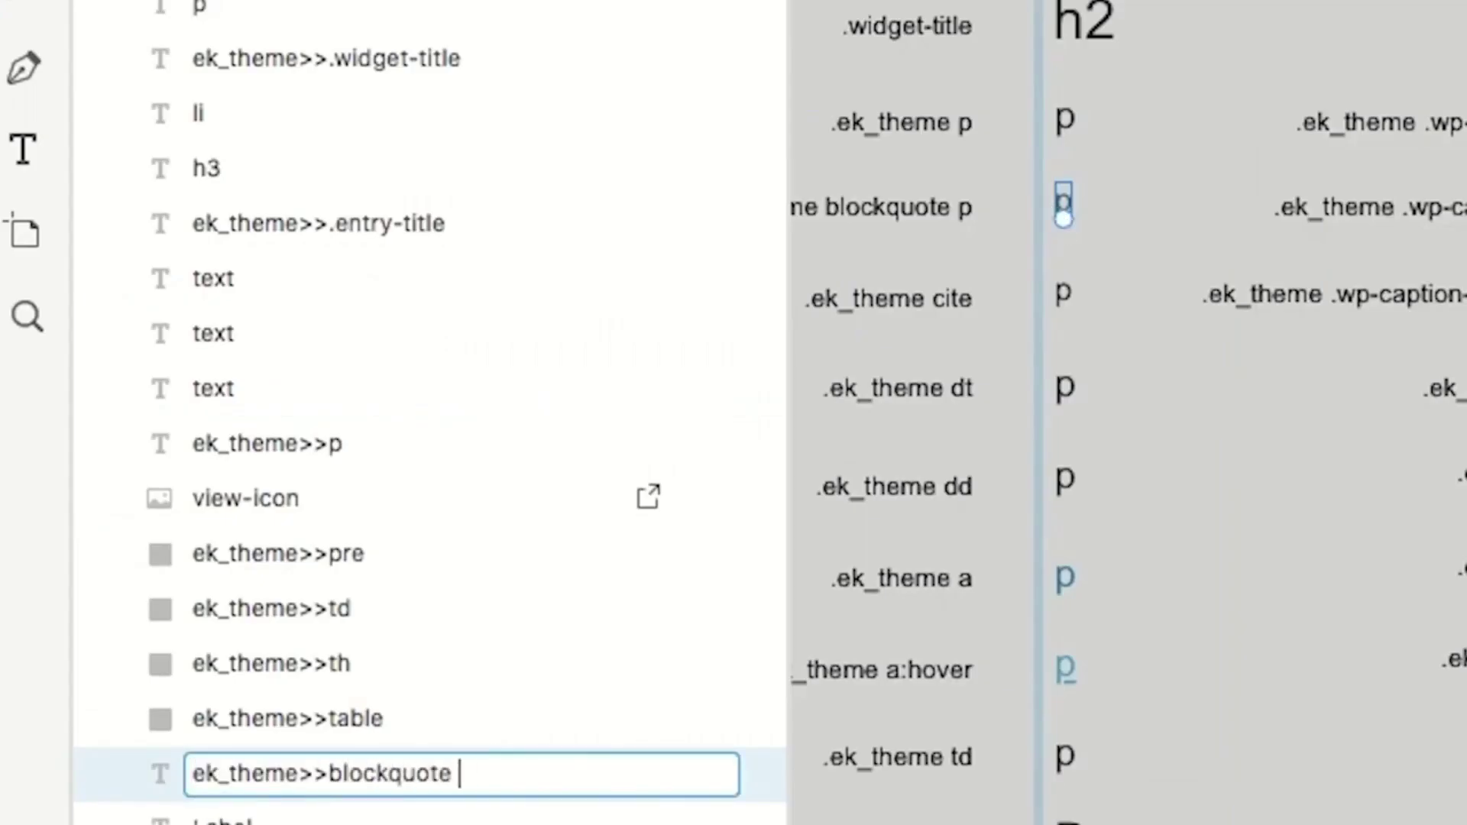
key("BackSpace")
type(">")
key("Return")
Remove the ek_theme>>. prefix from the title layers, leaving the names entry-title and widget-title
left_click(221, 156)
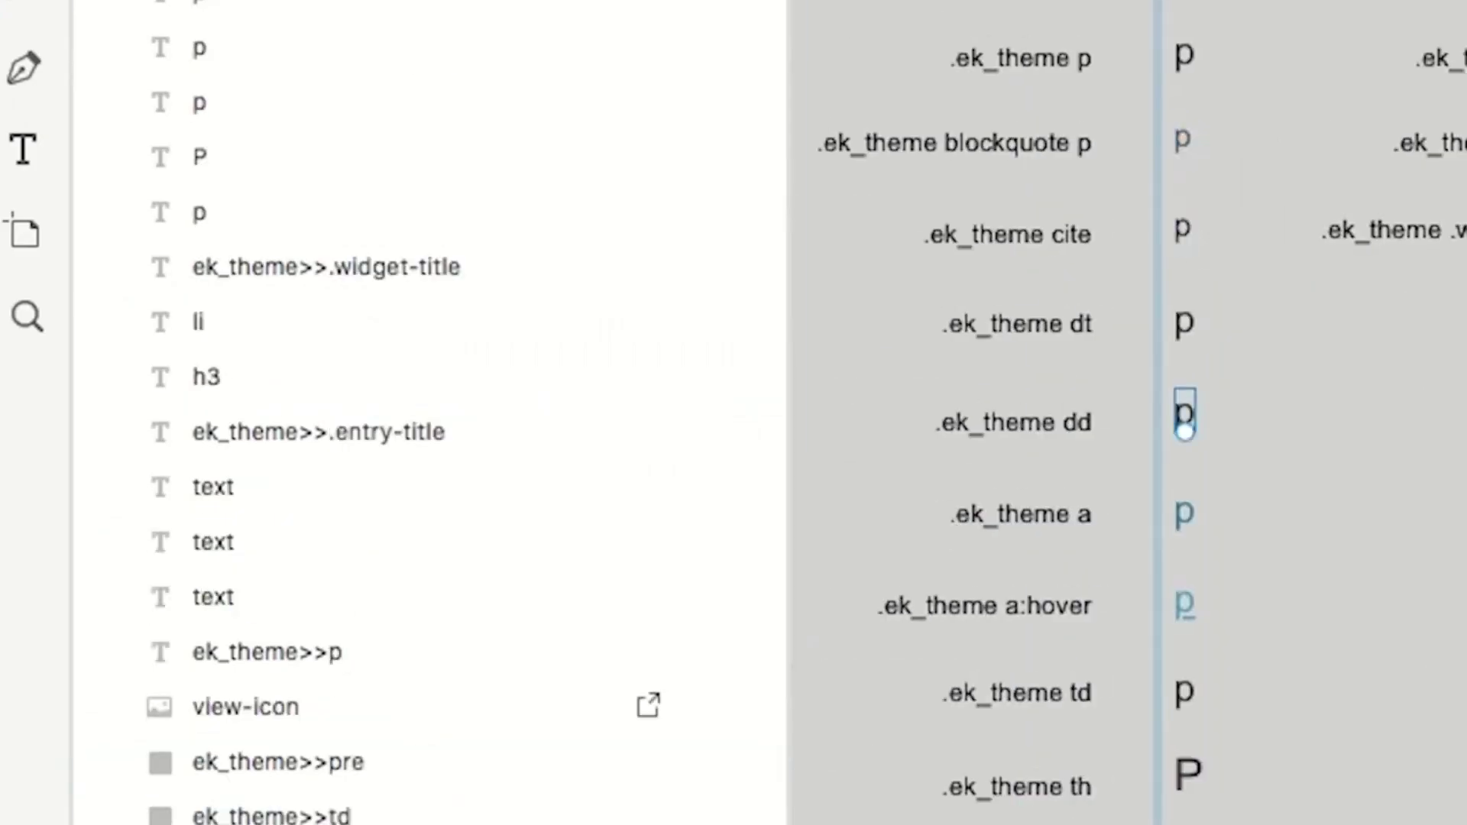
double_click(317, 637)
left_click_drag(192, 637, 344, 636)
key("BackSpace")
key("Return")
Rename the definition term and link sample layers as ek_theme>>dt, ek_theme>>a and ek_theme>>a:hover
double_click(240, 196)
type("ek_theme>>")
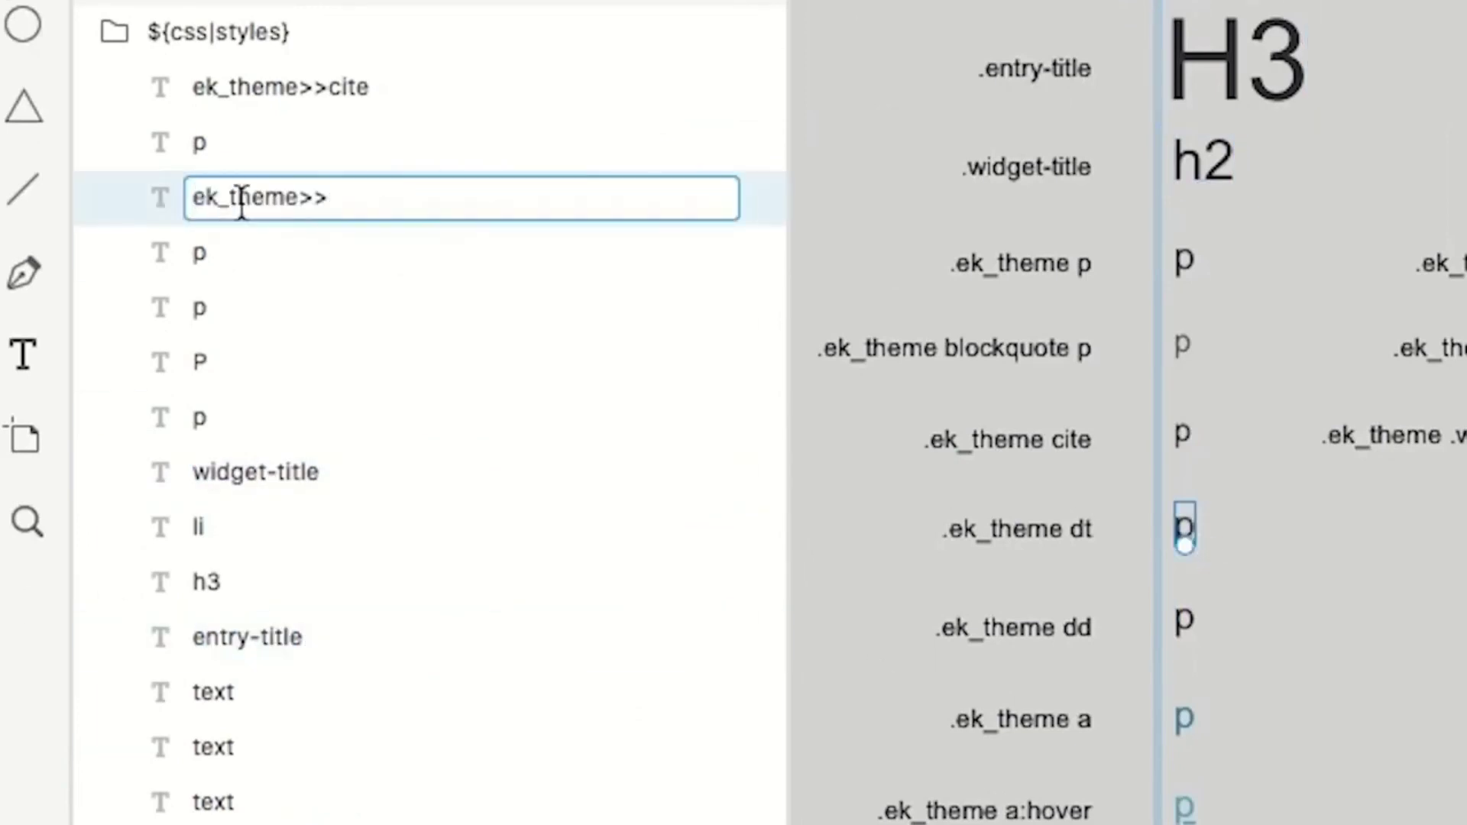
type("dt")
key("Return")
double_click(211, 308)
type("ek_theme>>a")
double_click(222, 252)
type("ek_theme>>a:hover")
Rename the table cell and table header text sample layers as ek_theme>>td and ek_theme>>th
double_click(200, 417)
type("ek_theme>>td")
double_click(200, 362)
type("ek_theme>>th")
key("Return")
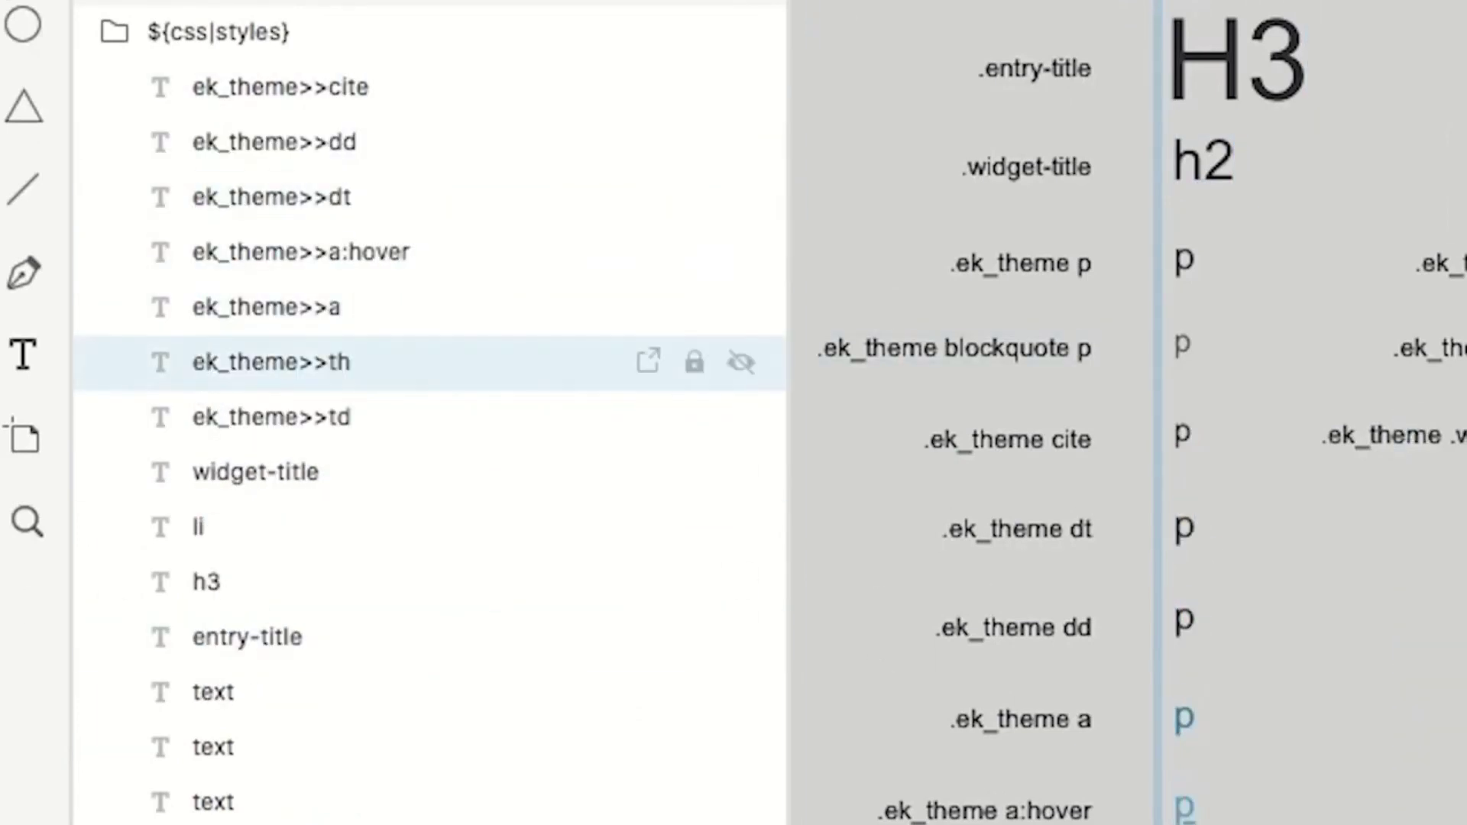
Rename the h3 sample layer for the comments heading as .comments>>h3
double_click(206, 582)
type(".comments>>h3")
key("Return")
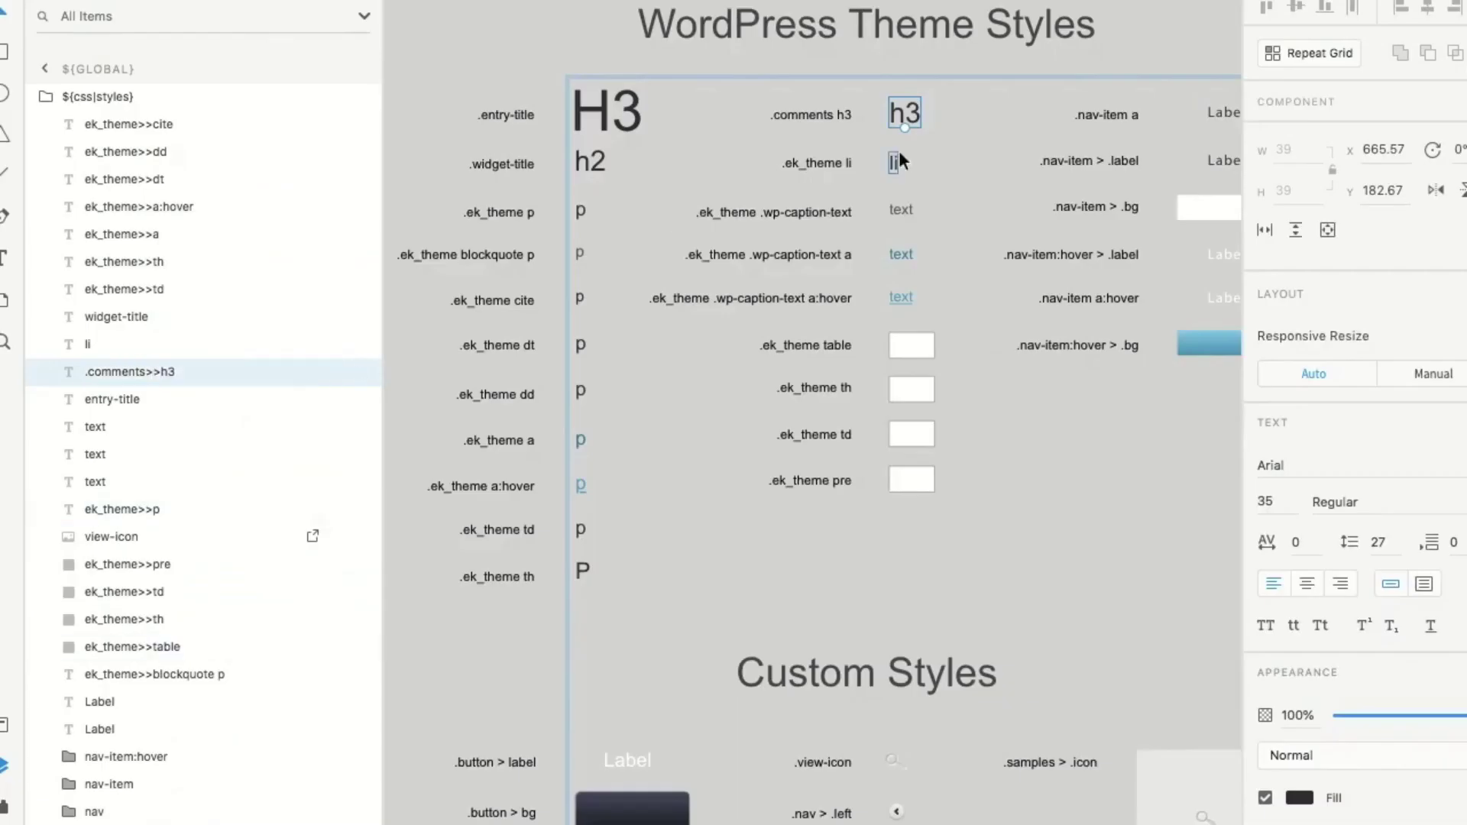
Rename the three caption text layers as ek_theme>>.wp-caption-text, ek_theme>>.wp-caption-text a and ek_theme>>wp-caption-text a:hover
double_click(95, 481)
type("ek_theme>>.wp-caption-text")
double_click(95, 454)
type("ek_theme>>.wp-caption-text a")
double_click(95, 427)
type("ek_theme>>wp-caption-text a:hover")
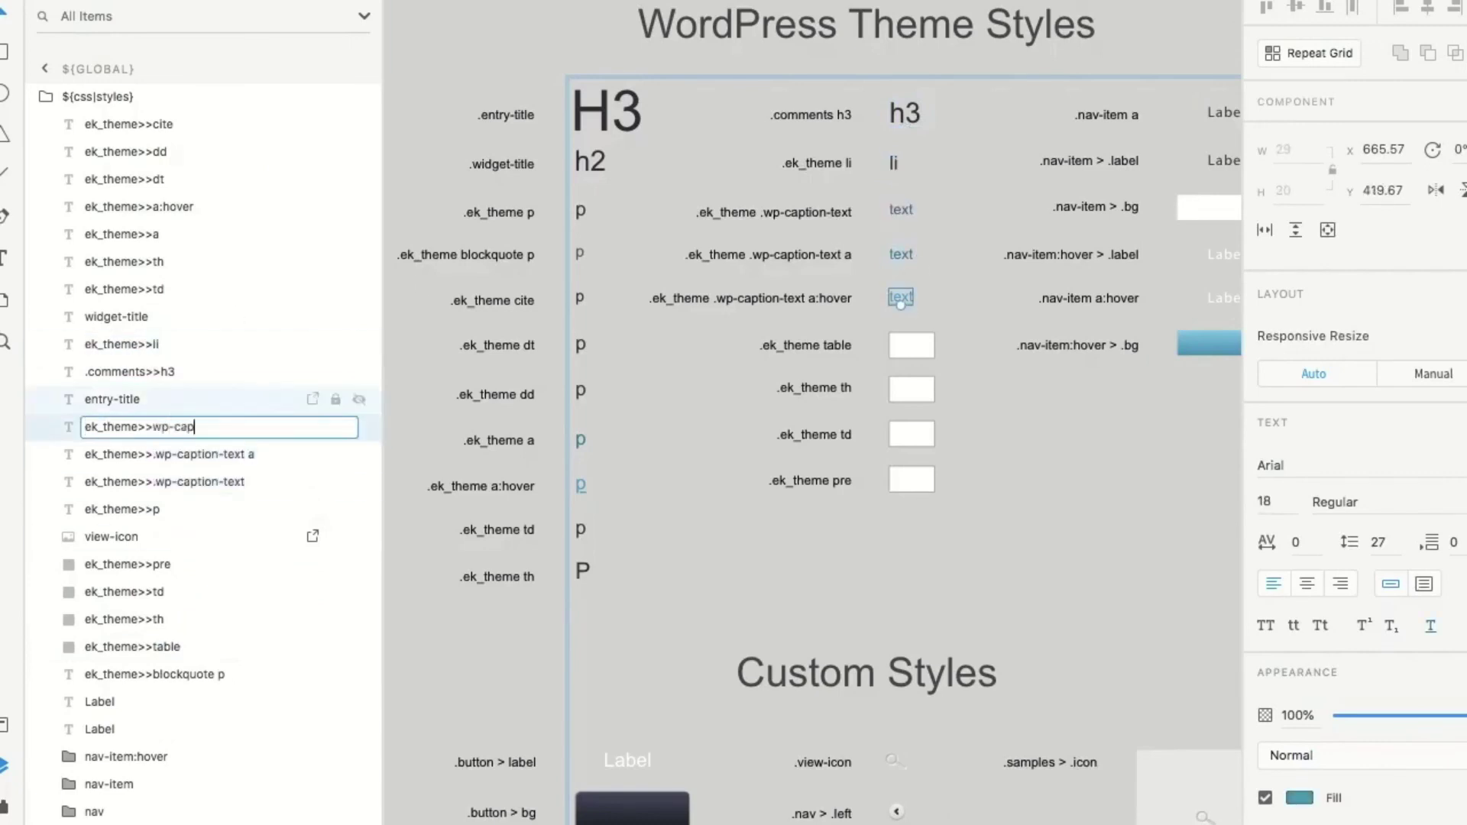
Rename the two loose navigation Label layers as nav-item>>a and nav-item>>a:hover
left_click(1223, 119)
double_click(1223, 119)
double_click(100, 717)
type("nav-item>>a")
key("Return")
left_click(99, 690)
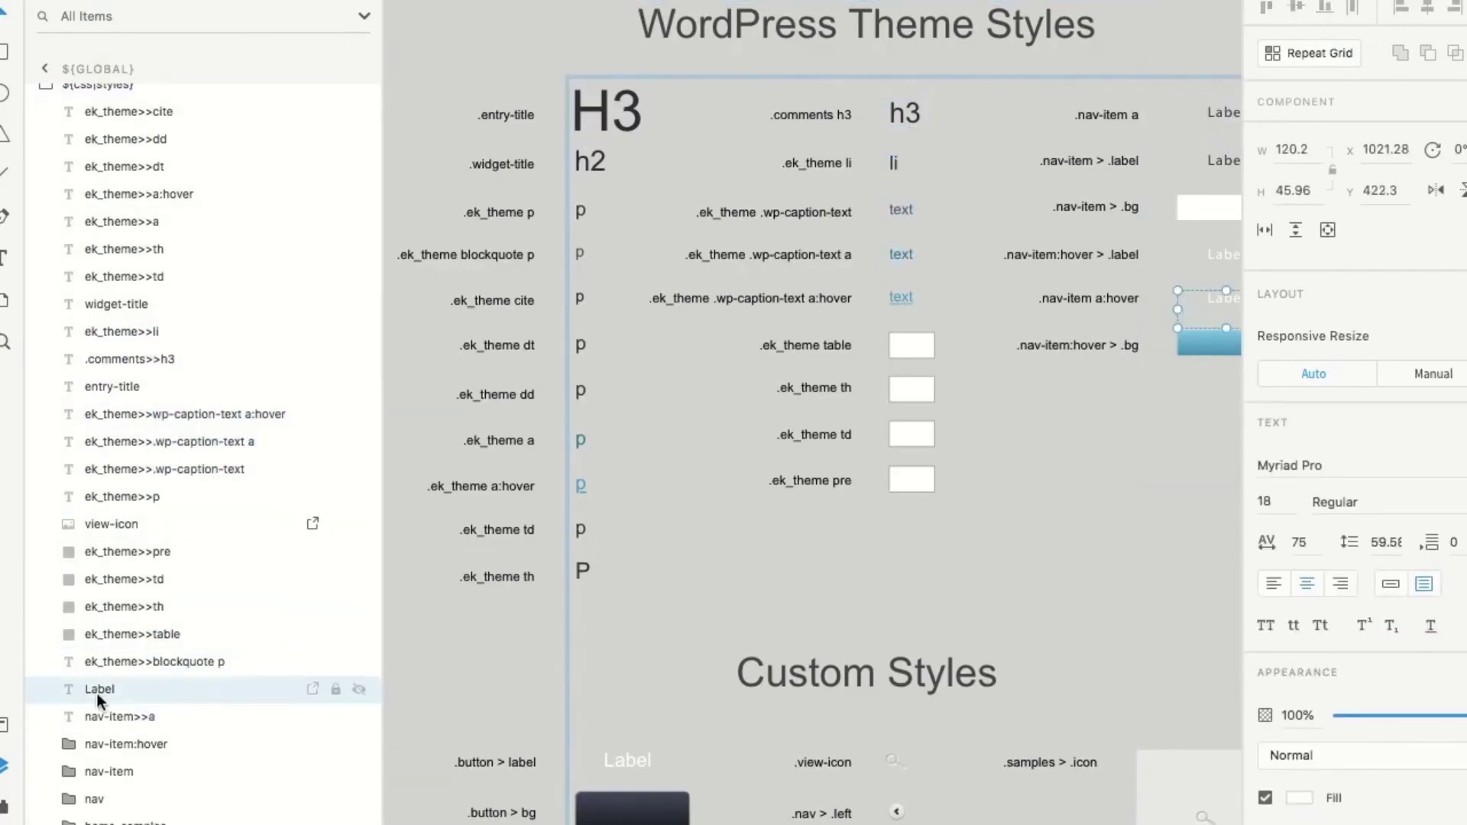
double_click(99, 689)
type("nav-item>>a:hover")
key("Return")
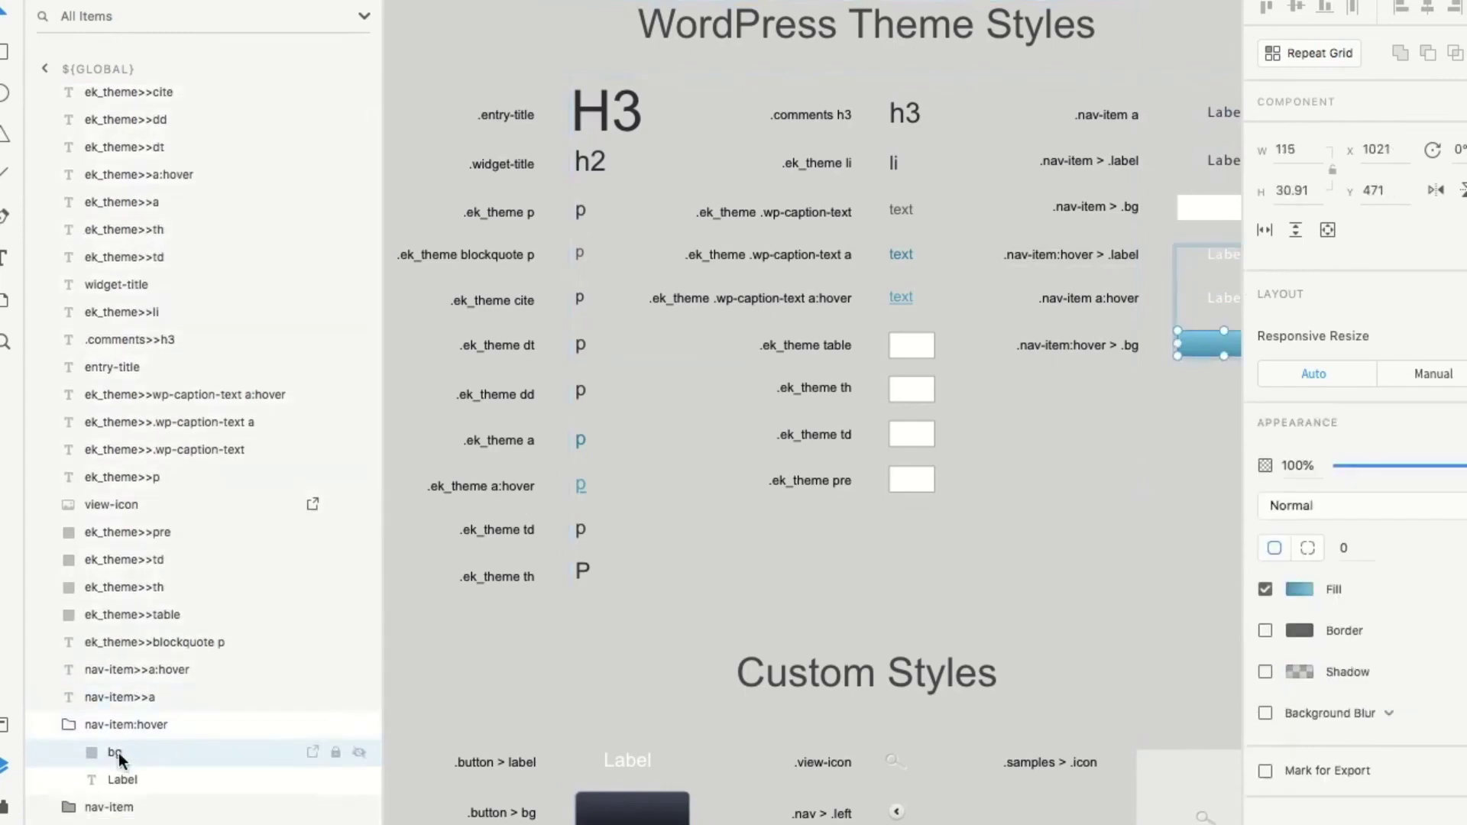
Inspect the Custom Styles samples and their layer groups, and finish with the whole ${global} artboard in view and nothing selected
scroll(627, 356, "down", 5)
left_click(627, 356)
double_click(925, 359)
left_click(1196, 377)
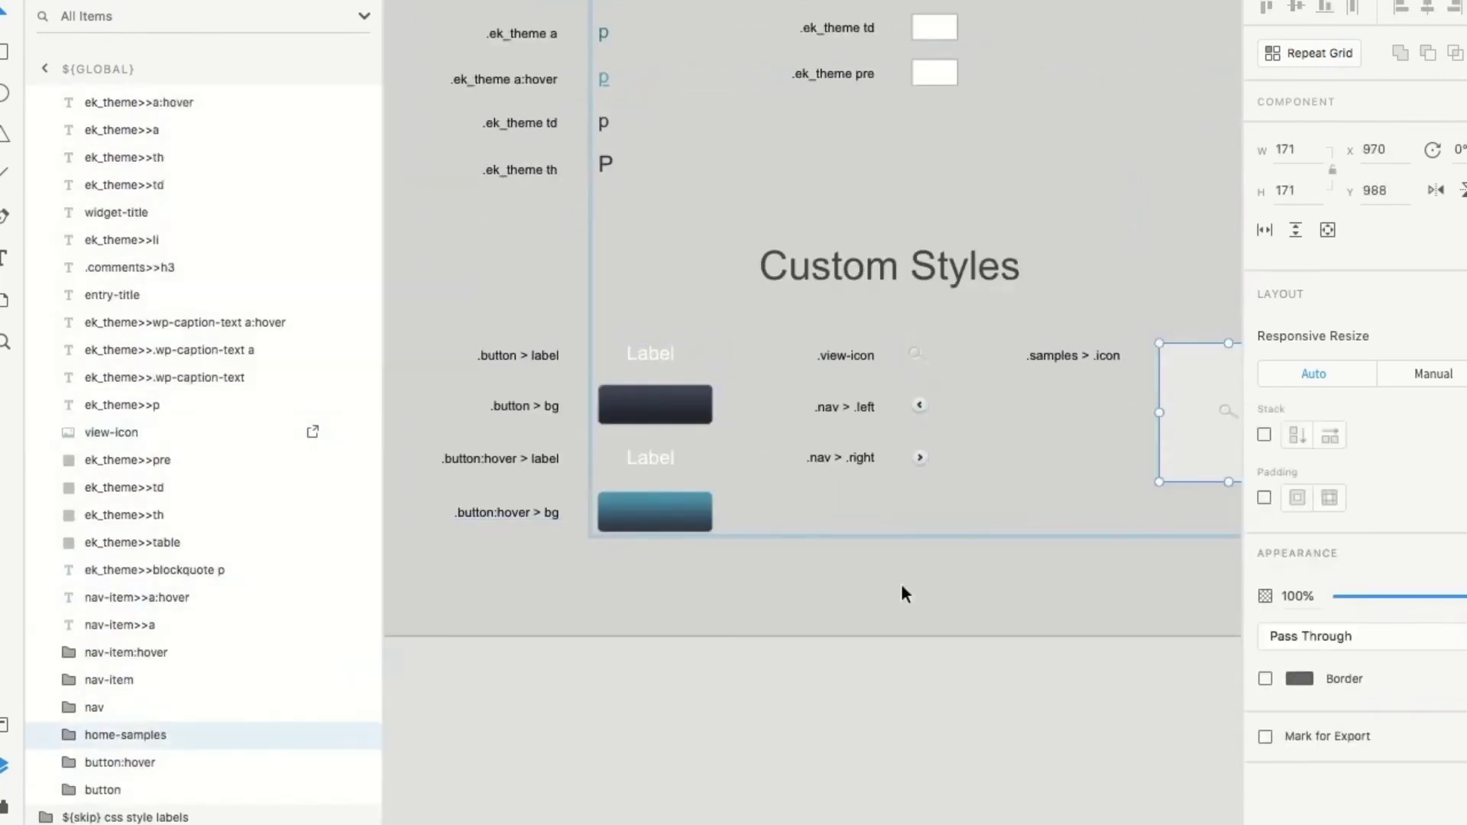
left_click(882, 630)
key("super+0")
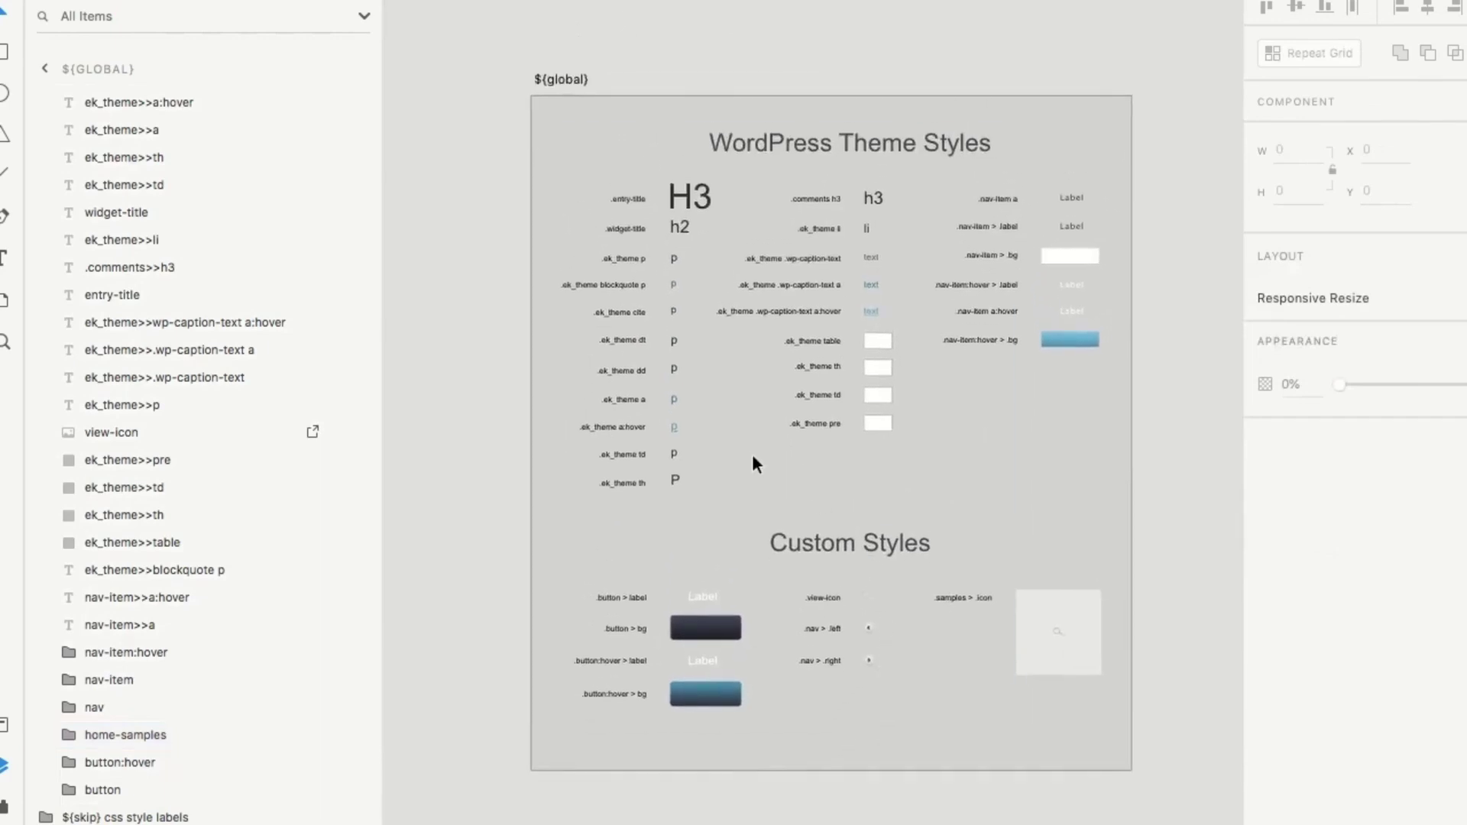
left_click(489, 303)
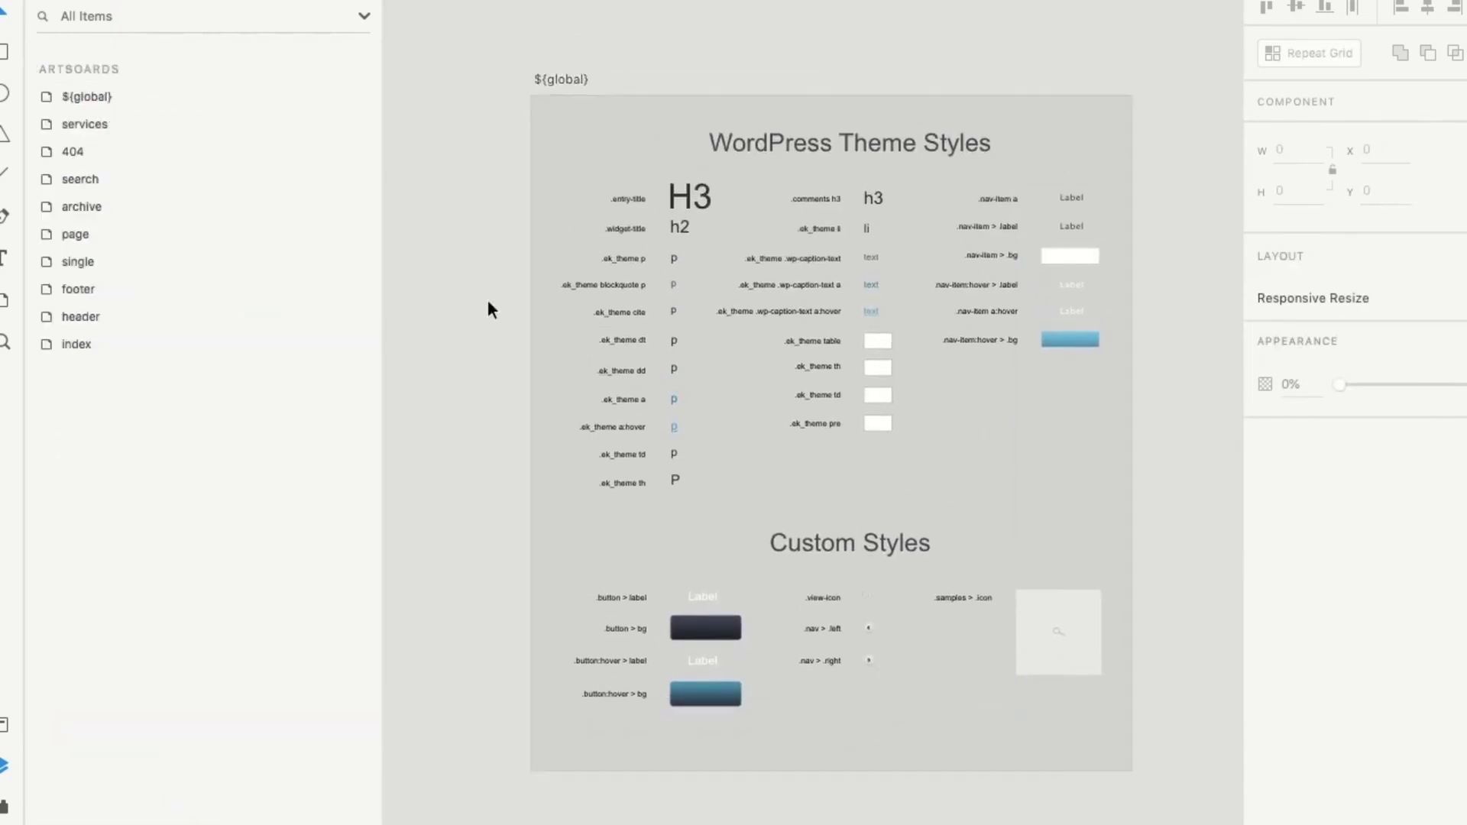
Export the project as a WordPress theme with the Lightning Storm plugin, and upload the new style.css to the remote theme folder
left_click(7, 806)
scroll(232, 645, "down", 5)
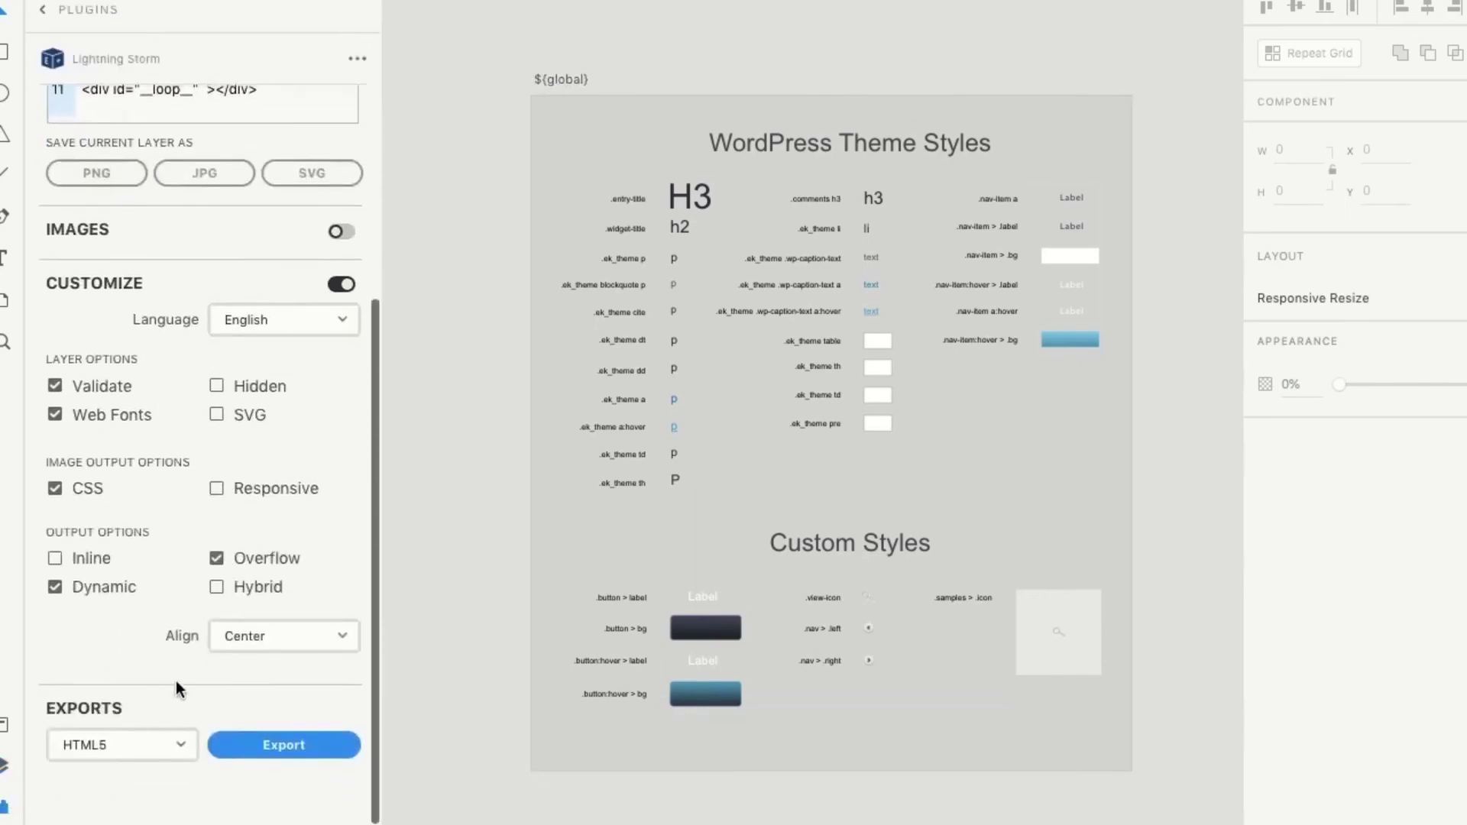
left_click(153, 746)
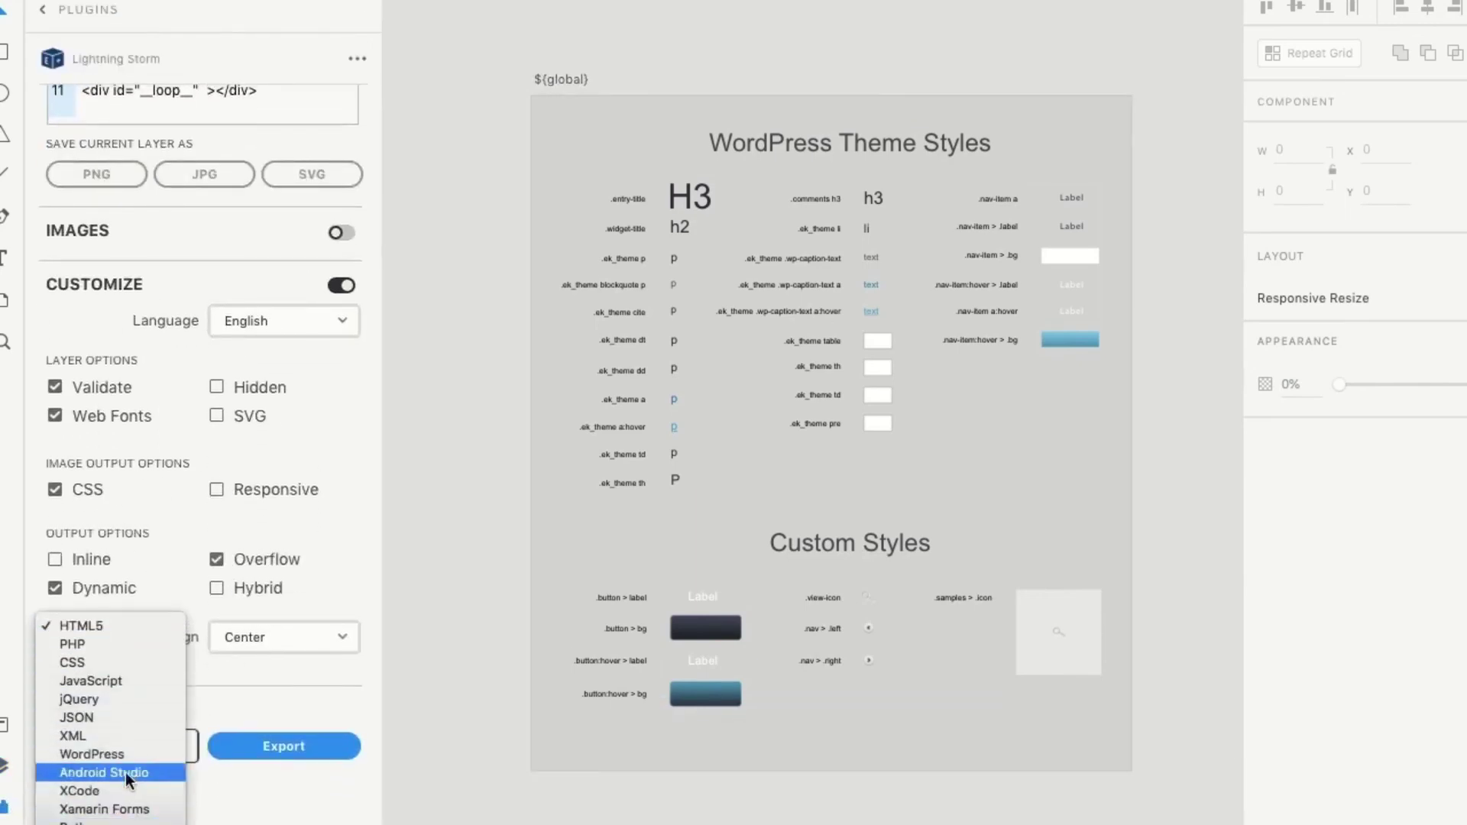
left_click(125, 759)
left_click(255, 740)
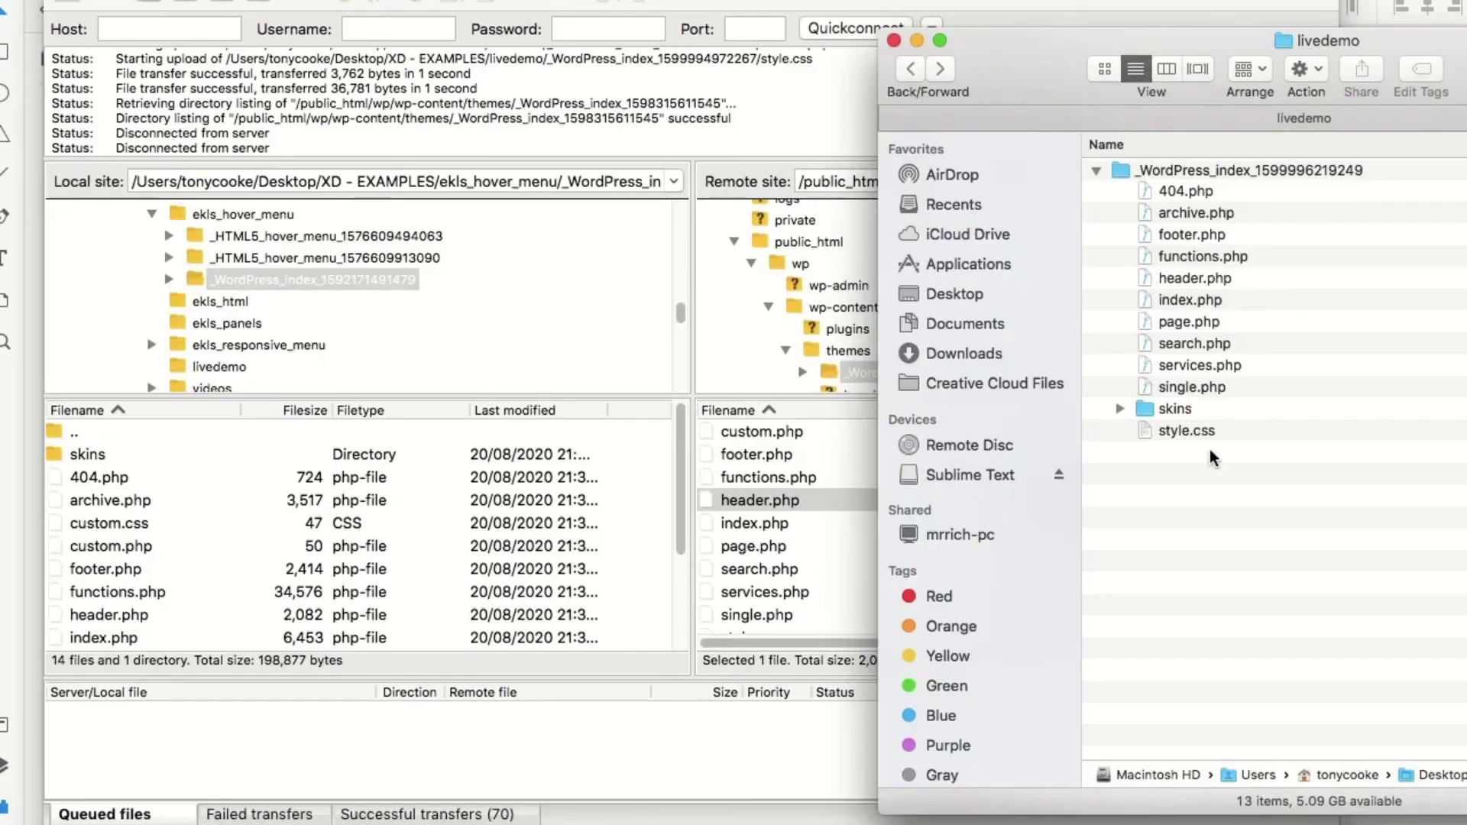
left_click(1196, 435)
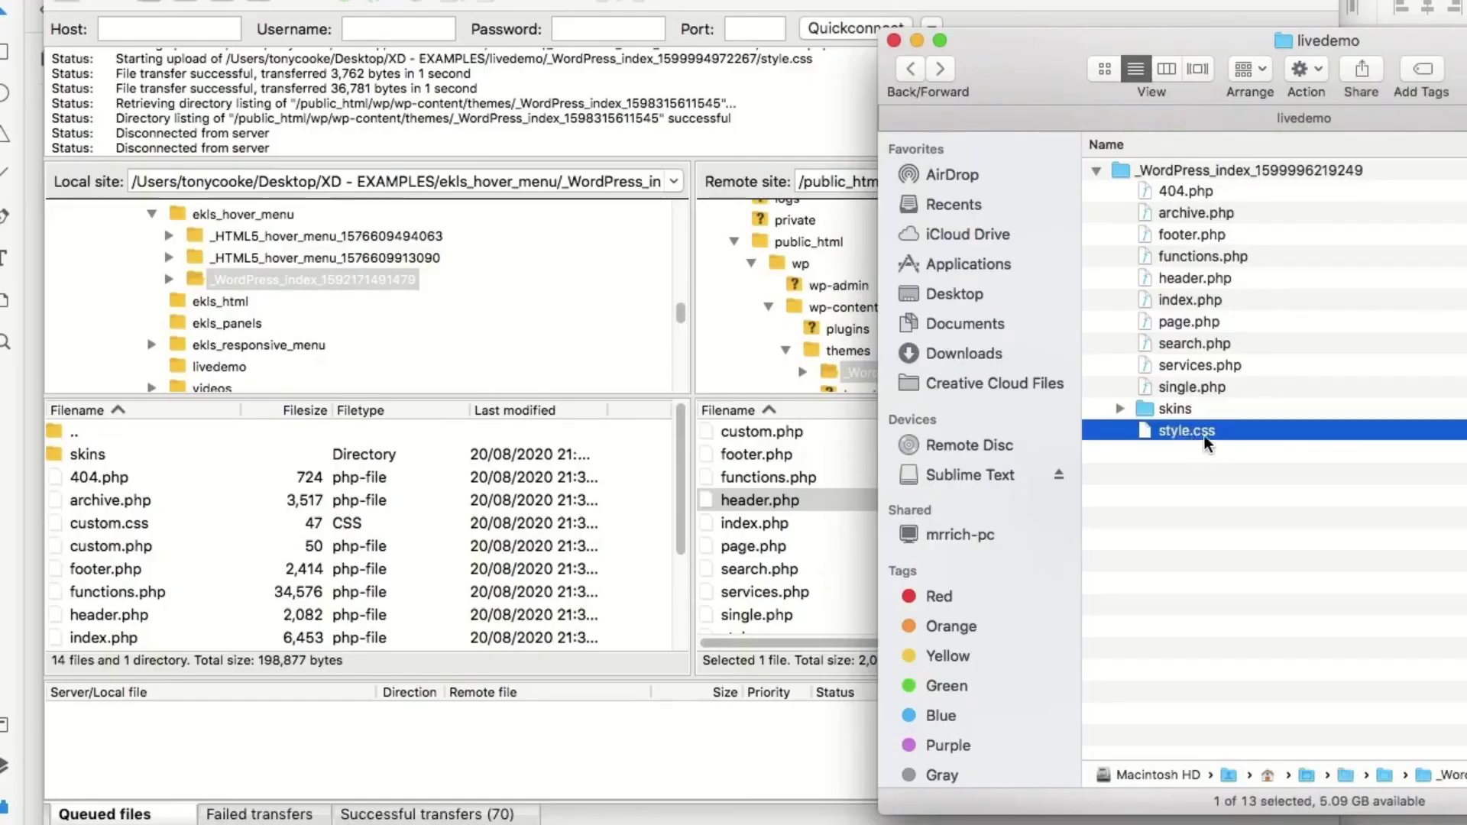
left_click_drag(914, 489, 772, 527)
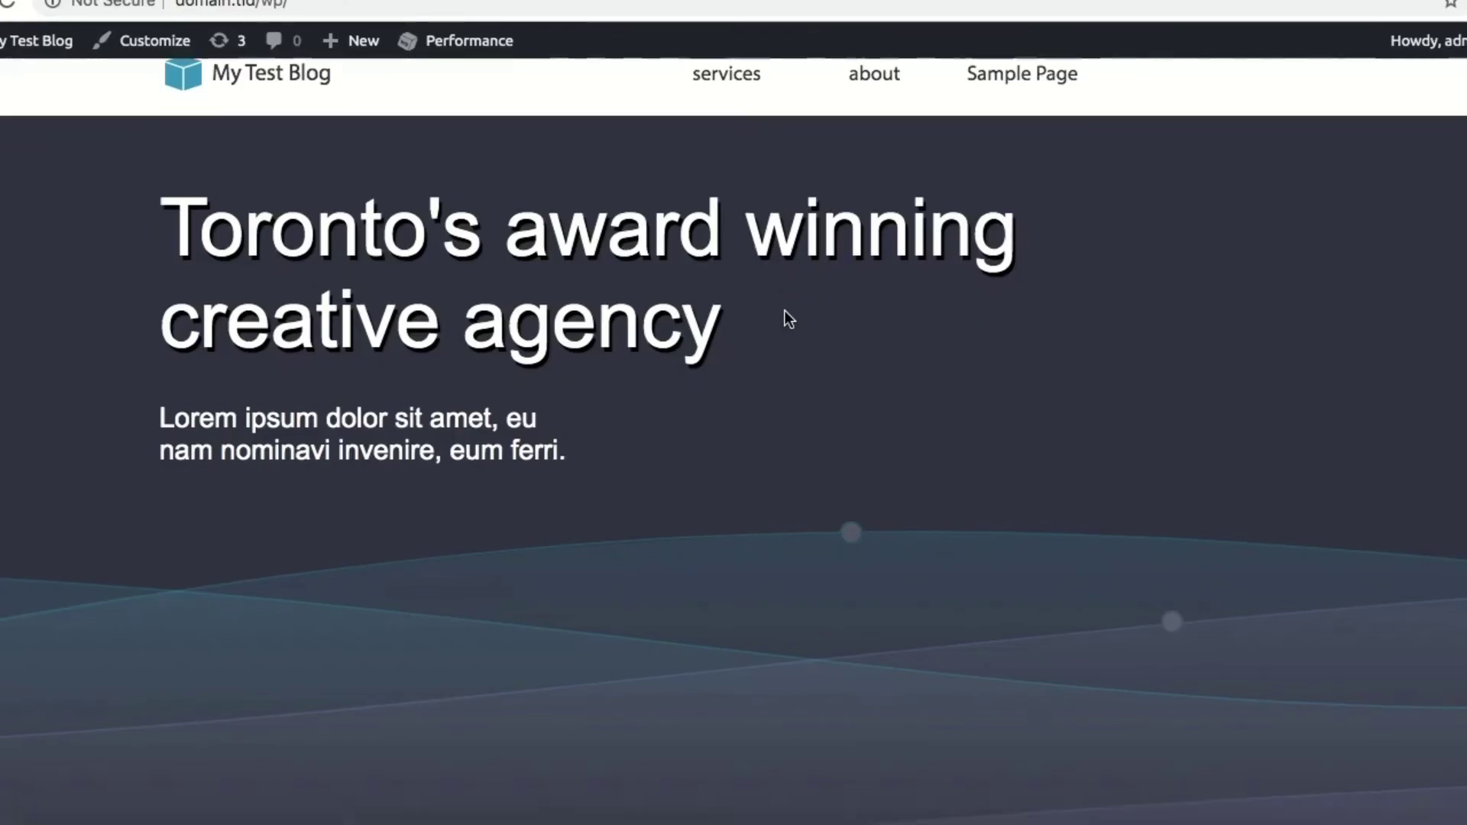
Switch to the browser and check the updated theme styles on the home page and the Sample Page
scroll(786, 311, "down", 10)
scroll(785, 310, "up", 10)
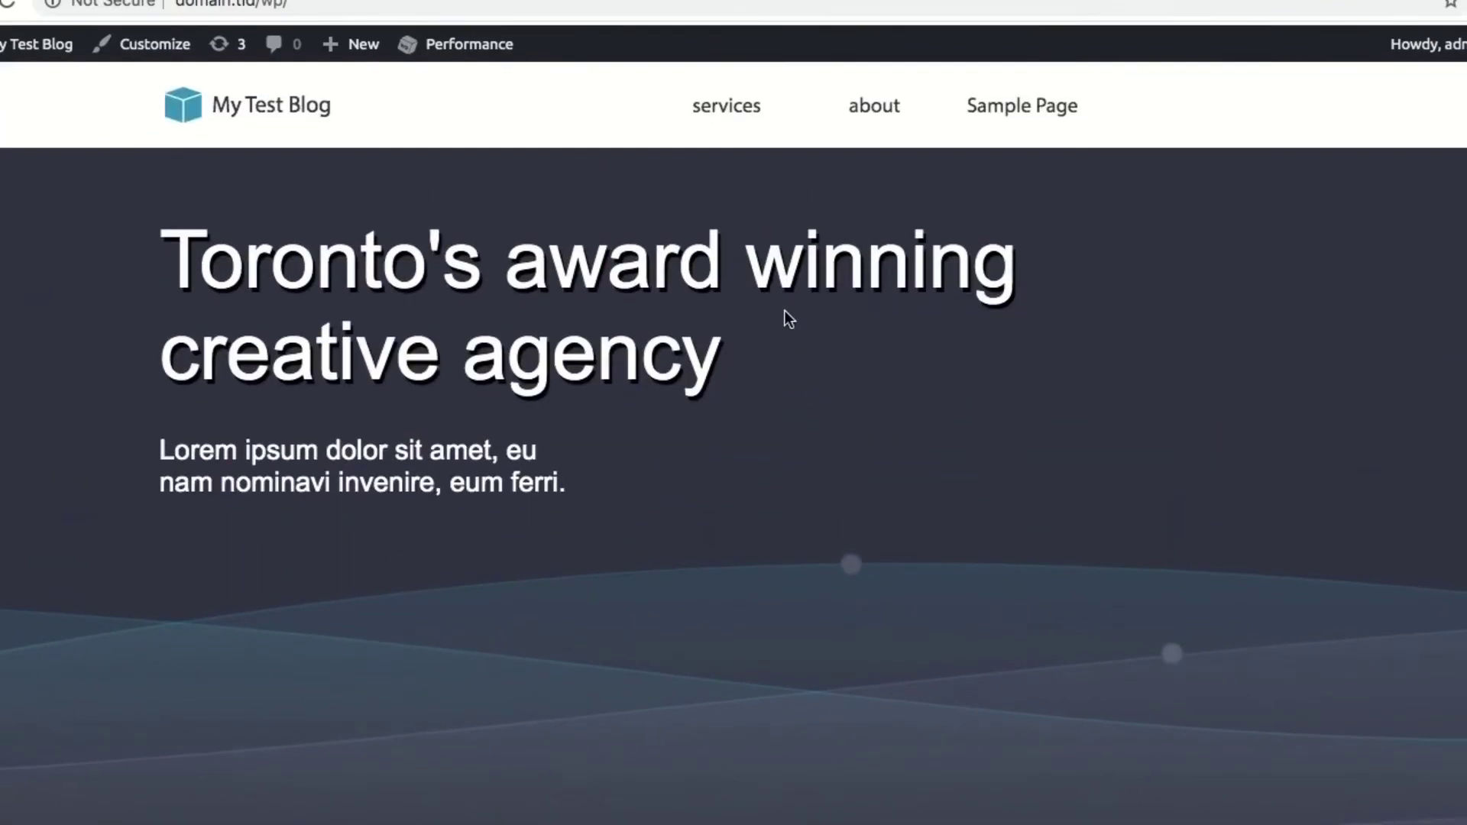
left_click(1024, 101)
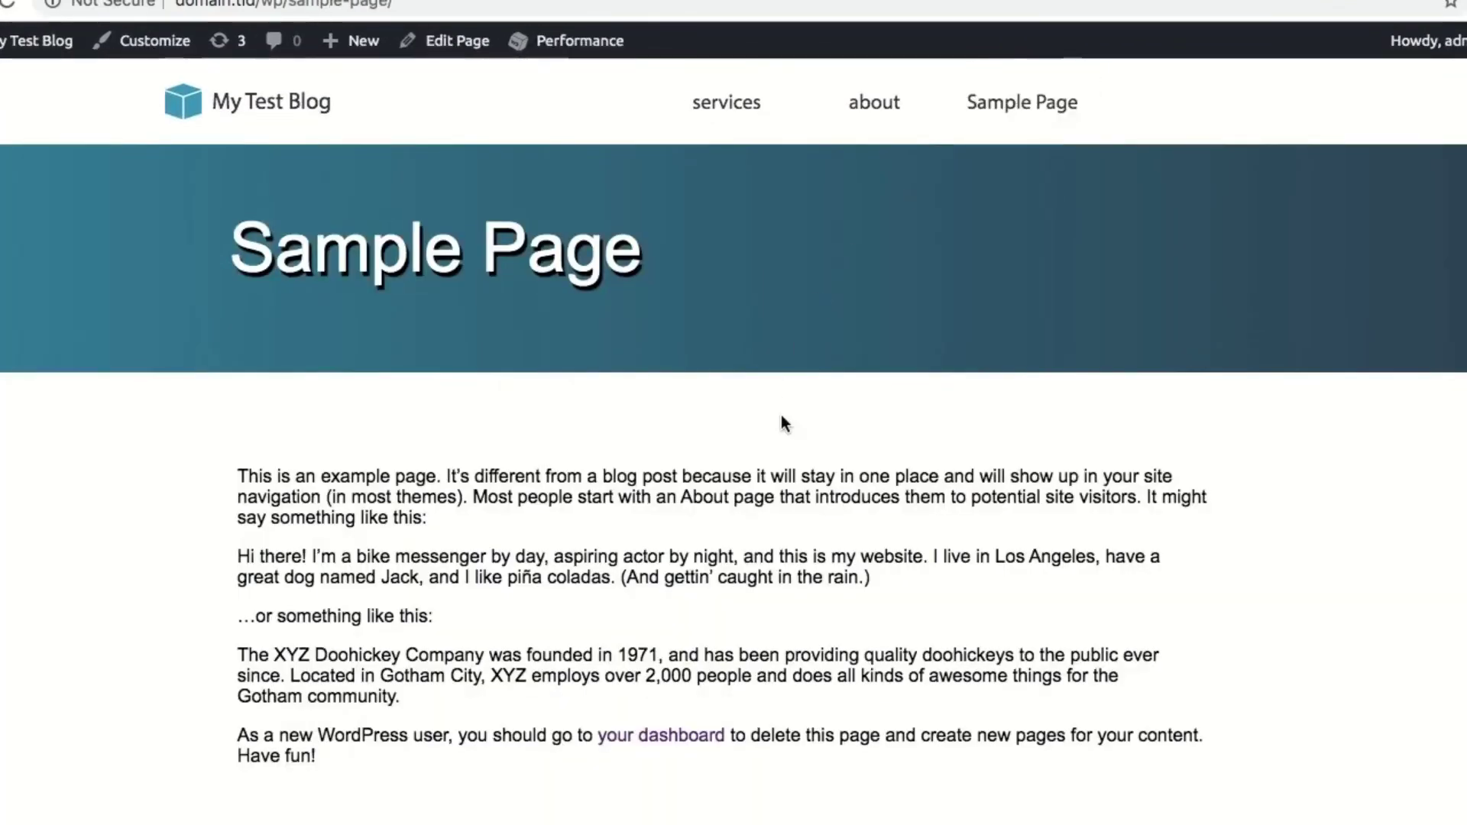
scroll(782, 415, "down", 2)
left_click_drag(353, 413, 503, 537)
left_click(490, 569)
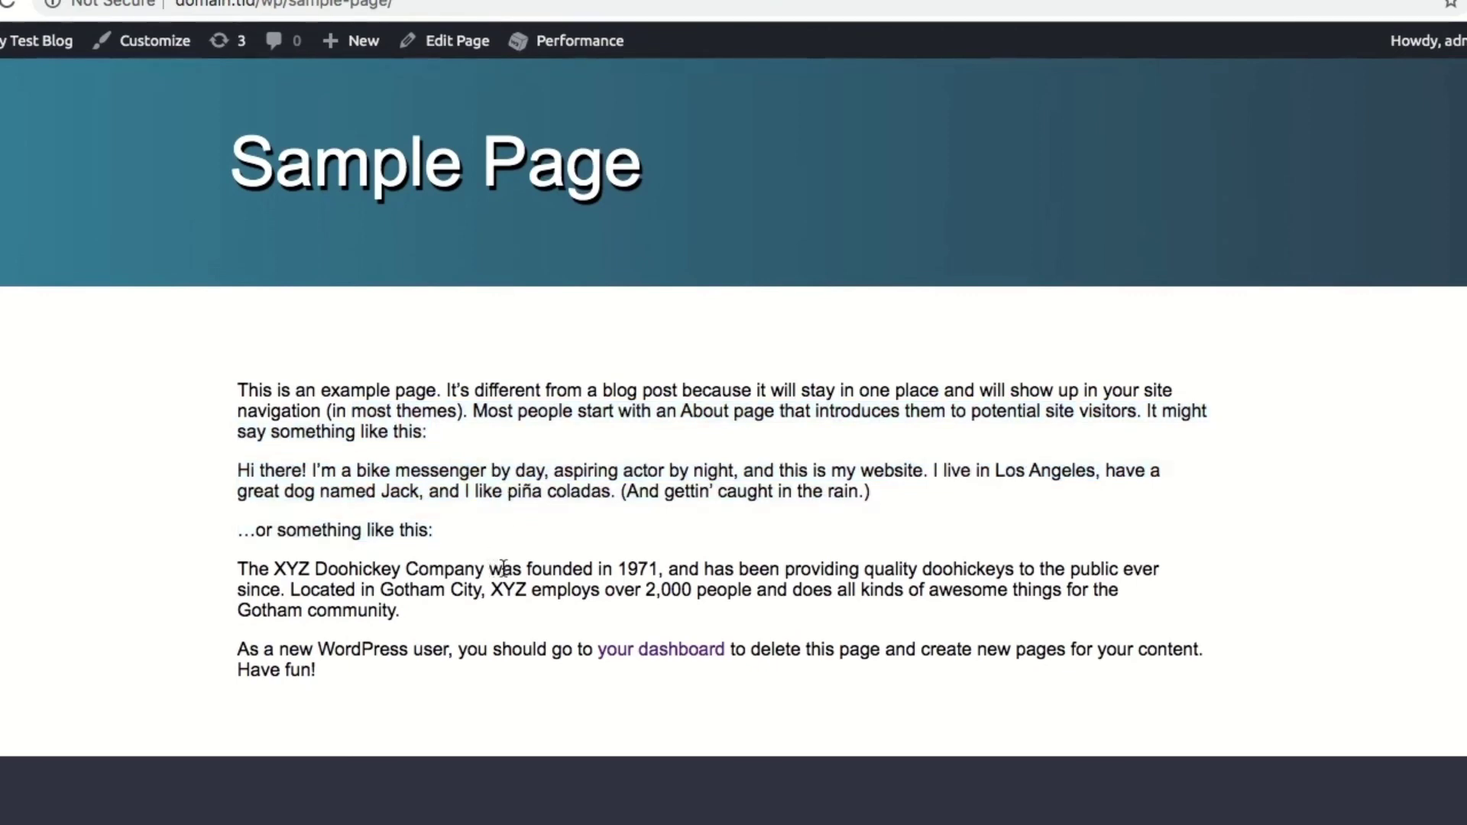
scroll(504, 569, "down", 2)
scroll(504, 570, "up", 4)
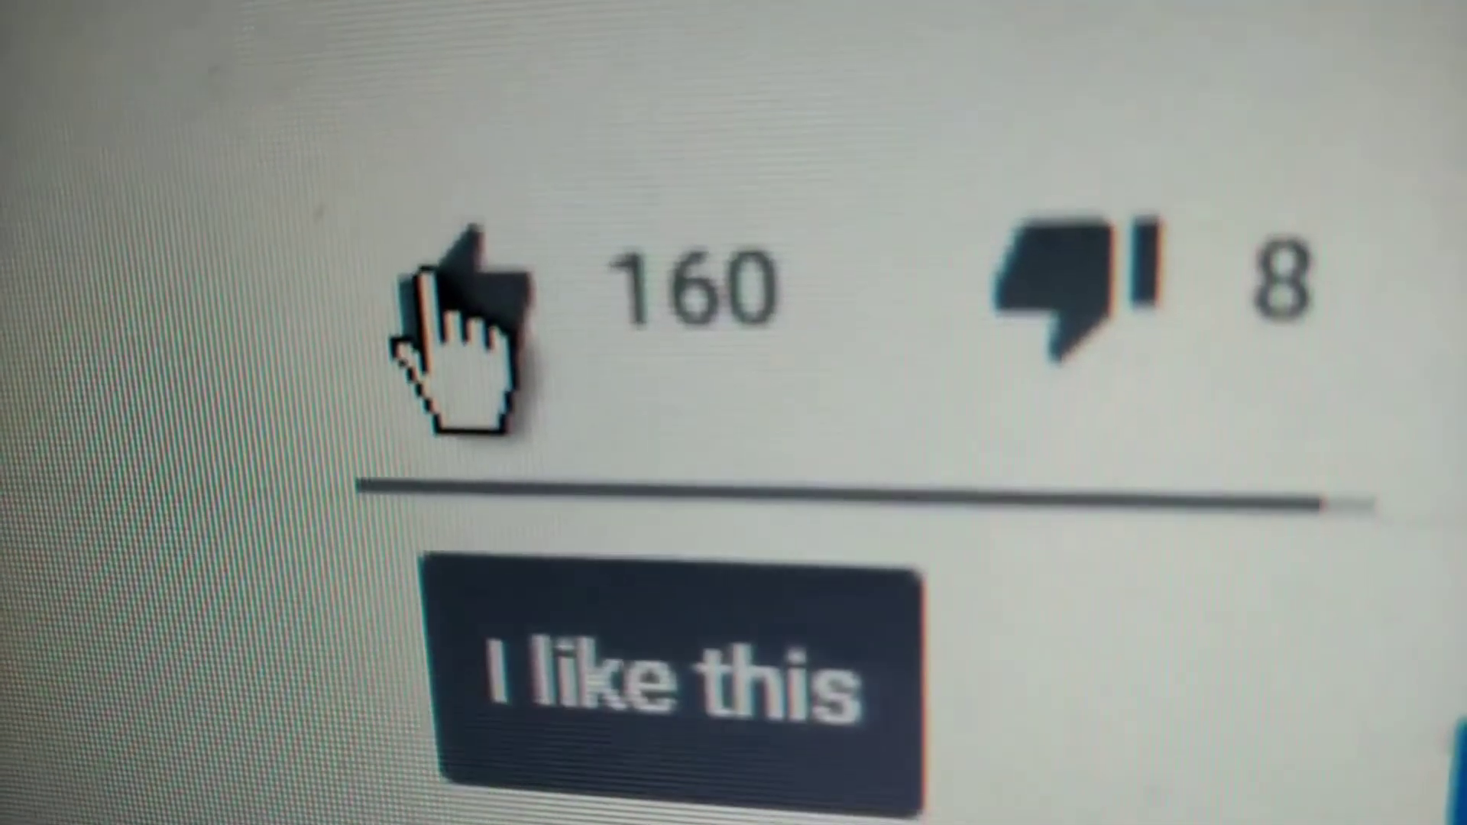
left_click(428, 267)
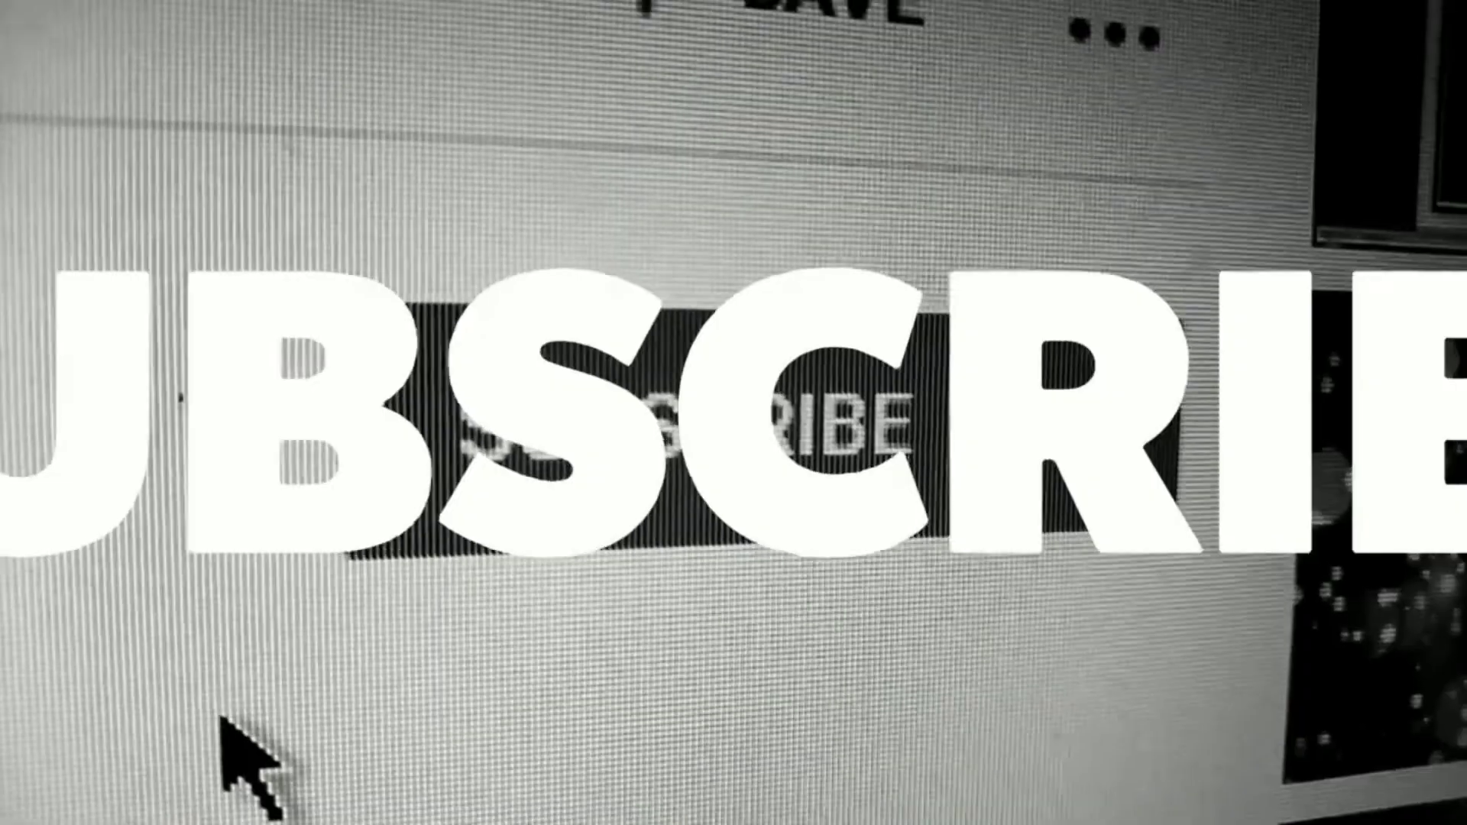